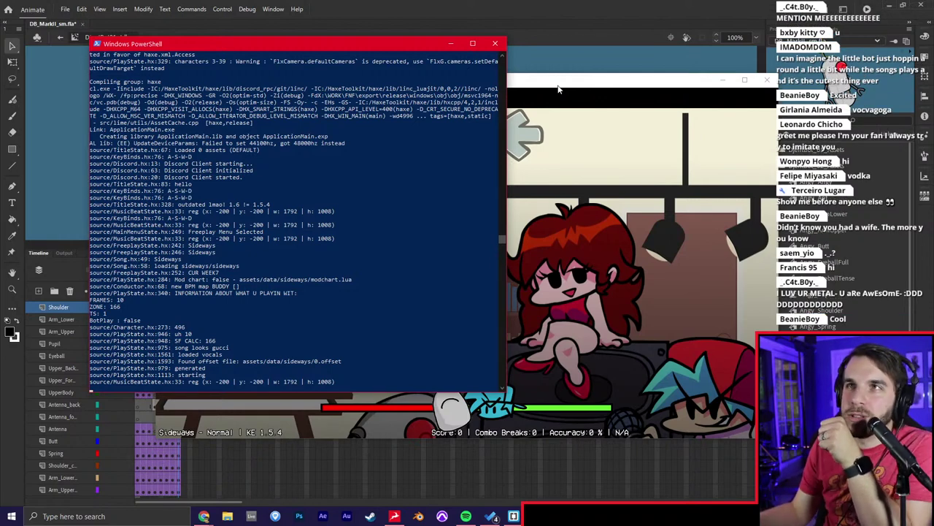
Play-test the song Sideways on Normal in the Friday Night Funkin' build, hitting the player's arrow notes.
{"action": "left_click_drag", "start_coordinate": [558, 88], "coordinate": [510, 74]}
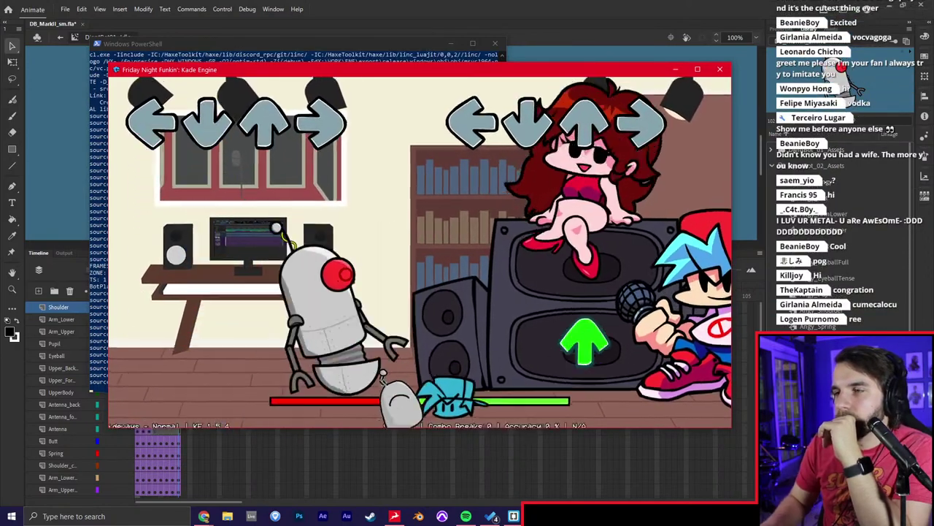
{"action": "key", "text": "Up"}
{"action": "key", "text": "Left"}
{"action": "key", "text": "Up"}
{"action": "key", "text": "Right"}
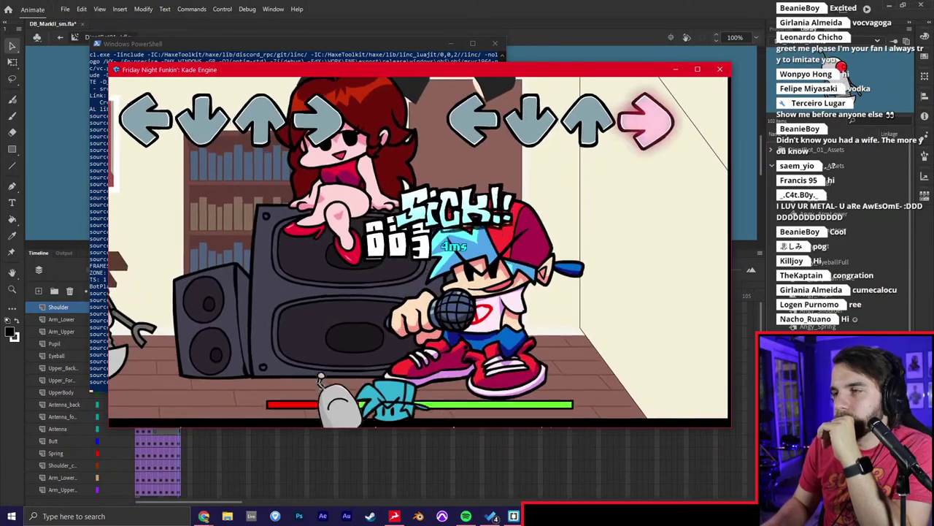
{"action": "key", "text": "Left"}
{"action": "key", "text": "Right"}
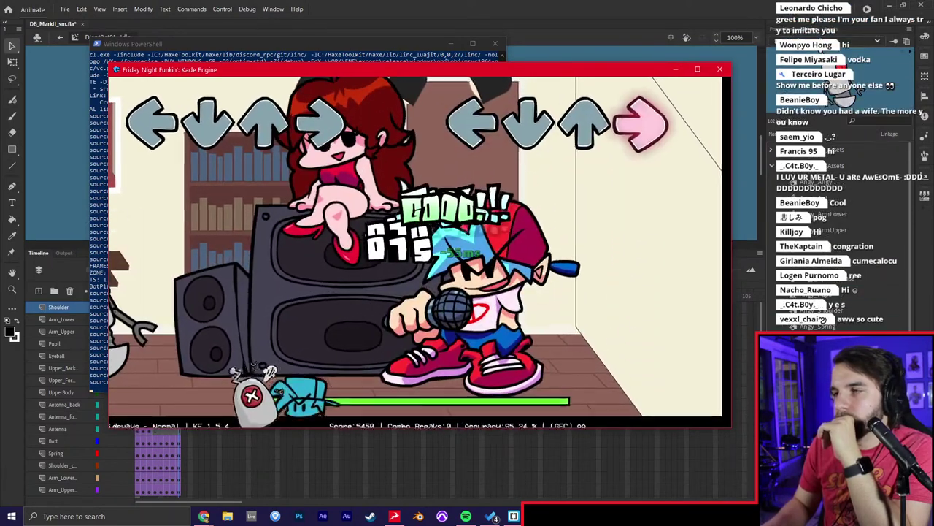
{"action": "key", "text": "Up"}
{"action": "key", "text": "Down"}
{"action": "key", "text": "Left"}
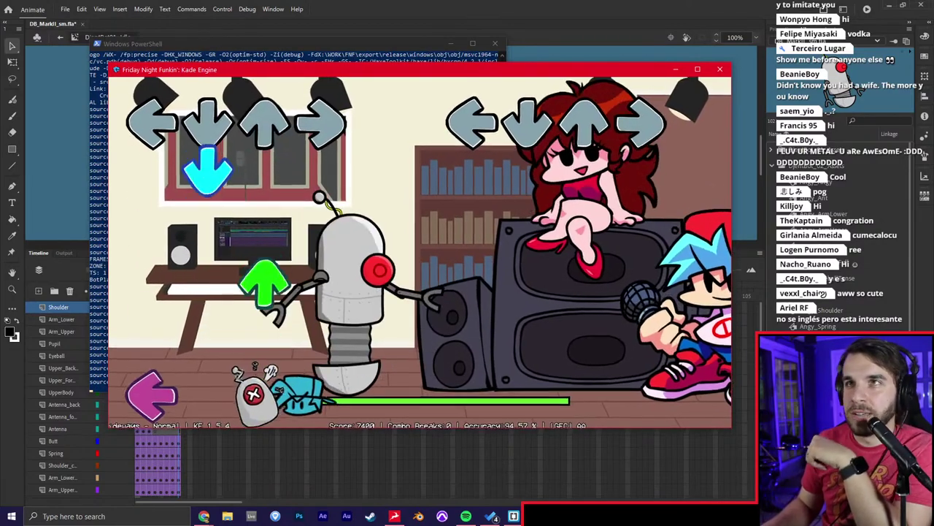
{"action": "key", "text": "Up"}
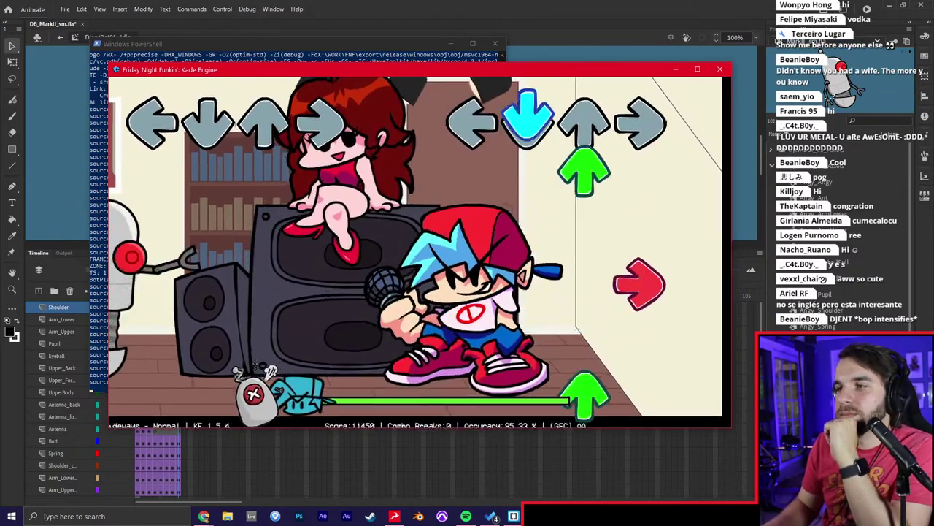
{"action": "key", "text": "Up"}
{"action": "key", "text": "Left"}
{"action": "key", "text": "Up"}
{"action": "key", "text": "Right"}
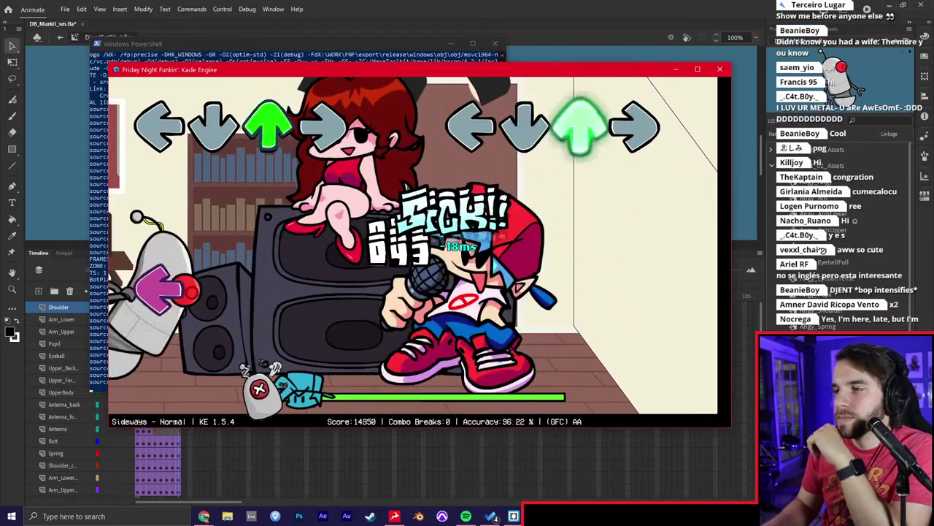
{"action": "key", "text": "Up"}
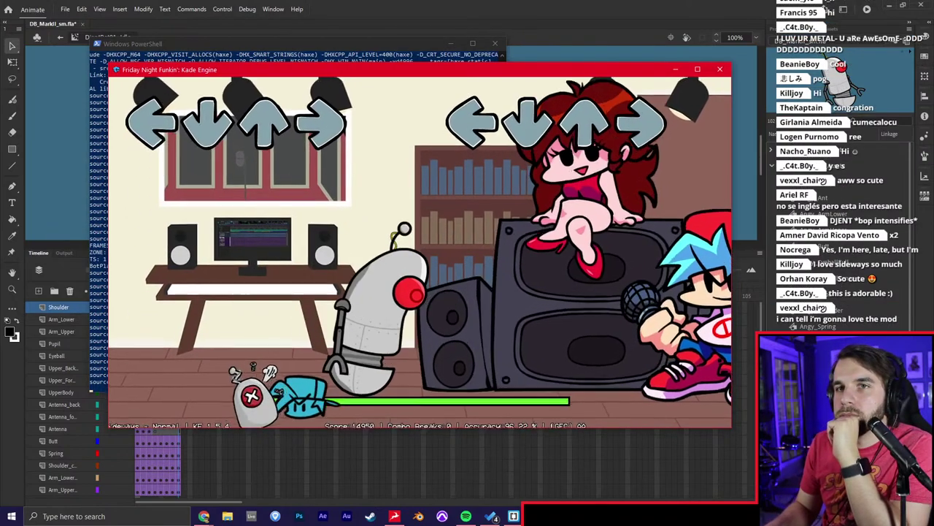
{"action": "key", "text": "Up"}
{"action": "key", "text": "Left"}
{"action": "key", "text": "Right"}
{"action": "key", "text": "Down"}
{"action": "key", "text": "Left"}
{"action": "key", "text": "Up"}
{"action": "key", "text": "Down"}
{"action": "key", "text": "Right"}
{"action": "key", "text": "Up"}
{"action": "key", "text": "Left"}
{"action": "key", "text": "Up"}
{"action": "key", "text": "Left"}
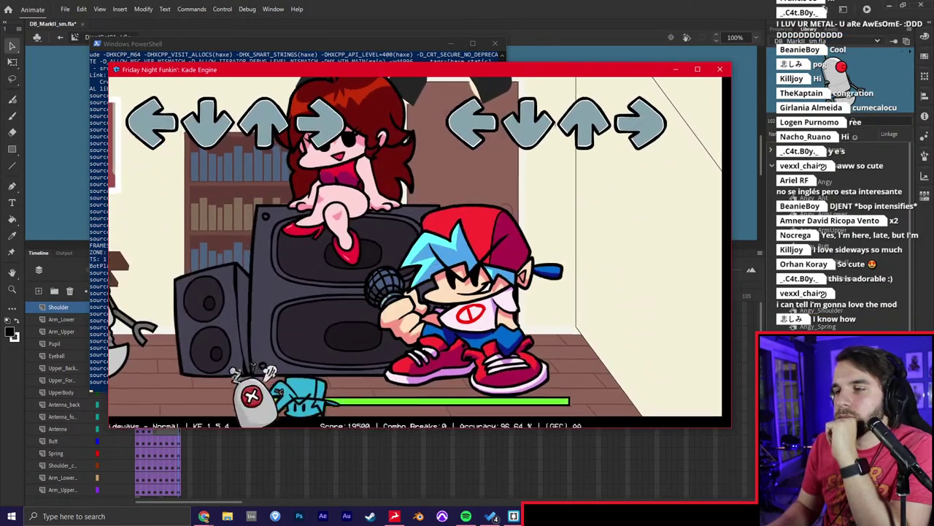
{"action": "key", "text": "Right"}
{"action": "key", "text": "Left"}
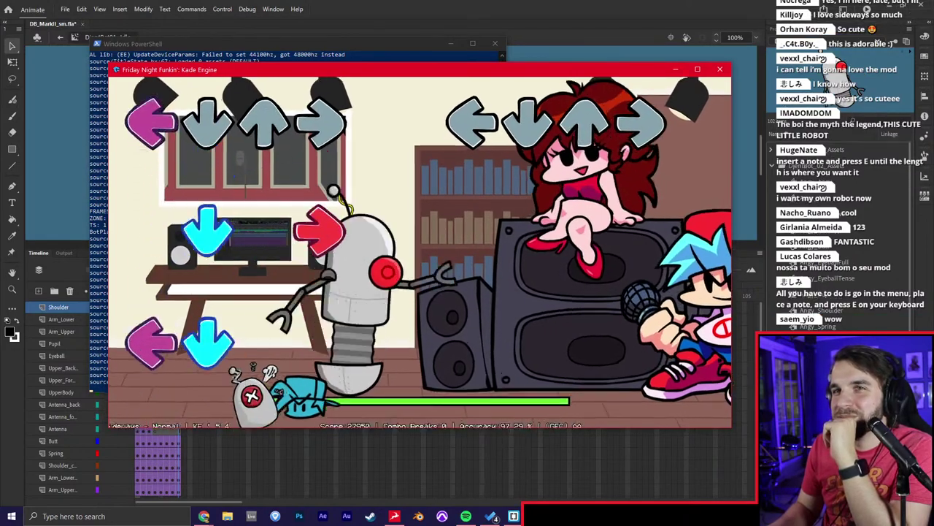
{"action": "key", "text": "Up"}
{"action": "key", "text": "Right"}
{"action": "key", "text": "Left"}
{"action": "key", "text": "Up"}
{"action": "key", "text": "Down"}
{"action": "key", "text": "Right"}
{"action": "key", "text": "Left"}
{"action": "key", "text": "Down"}
{"action": "key", "text": "Left"}
{"action": "key", "text": "Up"}
{"action": "key", "text": "Down"}
{"action": "key", "text": "Right"}
{"action": "key", "text": "Down"}
{"action": "key", "text": "Left"}
{"action": "key", "text": "Left"}
{"action": "key", "text": "Up"}
{"action": "key", "text": "Down"}
{"action": "key", "text": "Right"}
{"action": "key", "text": "Left"}
{"action": "key", "text": "Down"}
{"action": "key", "text": "Left"}
{"action": "key", "text": "Up"}
{"action": "key", "text": "Down"}
{"action": "key", "text": "Right"}
{"action": "key", "text": "Down"}
{"action": "key", "text": "Left"}
{"action": "key", "text": "Left"}
{"action": "key", "text": "Up"}
{"action": "key", "text": "Down"}
{"action": "key", "text": "Right"}
{"action": "key", "text": "Left"}
{"action": "key", "text": "Down"}
{"action": "key", "text": "Left"}
{"action": "key", "text": "Up"}
{"action": "key", "text": "Down"}
{"action": "key", "text": "Right"}
{"action": "key", "text": "Left"}
{"action": "key", "text": "Down"}
{"action": "key", "text": "Left"}
{"action": "key", "text": "Up"}
{"action": "key", "text": "Left"}
{"action": "key", "text": "Up"}
{"action": "key", "text": "Left"}
{"action": "key", "text": "Down"}
{"action": "key", "text": "Up"}
{"action": "key", "text": "Right"}
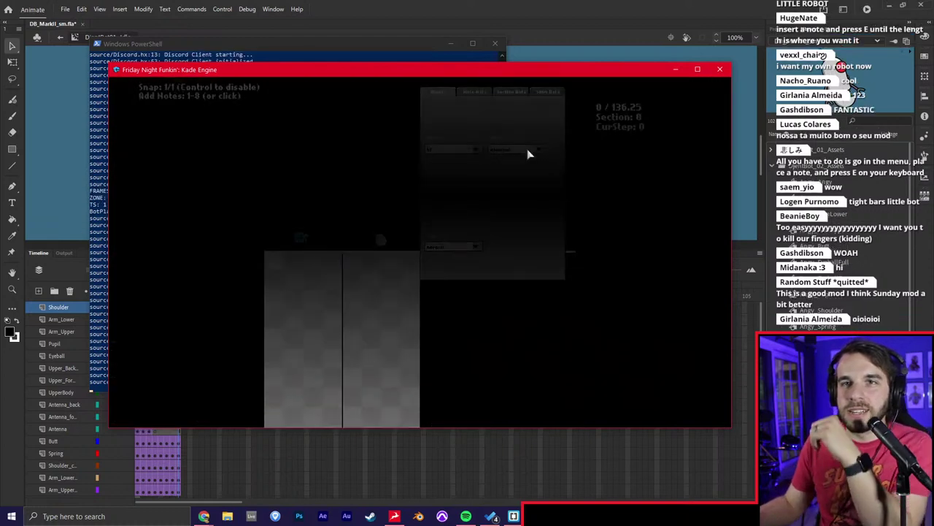
In the Sideways chart, turn the first up note of section 1 into a held note.
{"action": "key", "text": "space"}
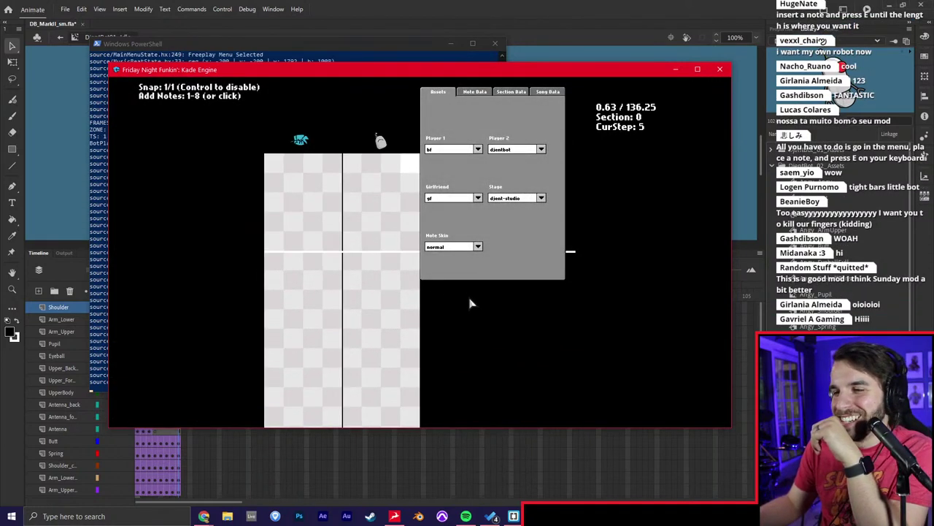
{"action": "scroll", "coordinate": [469, 302], "scroll_direction": "down", "scroll_amount": 5}
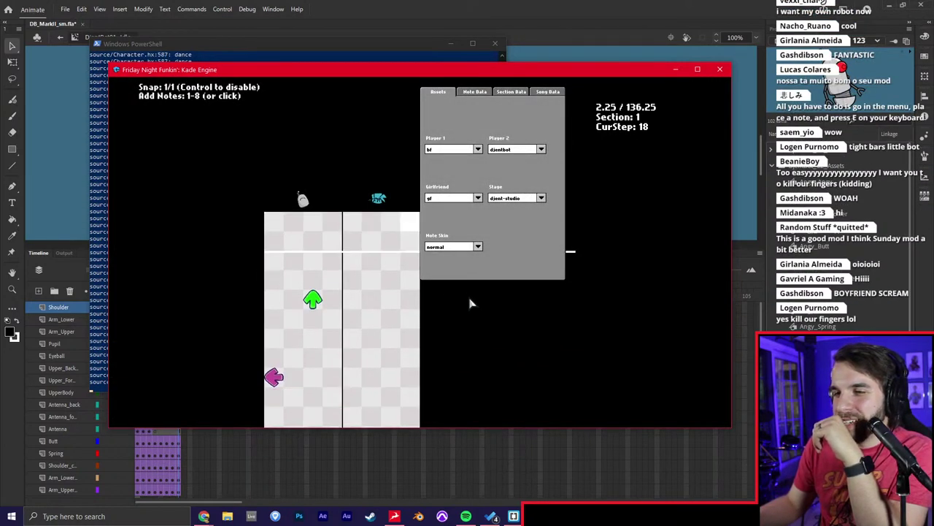
{"action": "scroll", "coordinate": [464, 308], "scroll_direction": "down", "scroll_amount": 5}
{"action": "scroll", "coordinate": [466, 309], "scroll_direction": "down", "scroll_amount": 1}
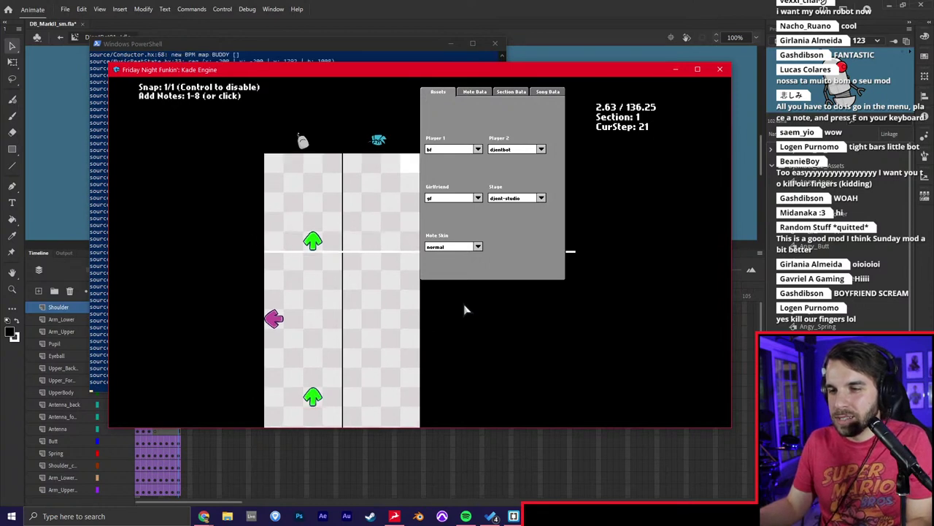
{"action": "left_click", "coordinate": [311, 248]}
{"action": "left_click", "coordinate": [311, 248]}
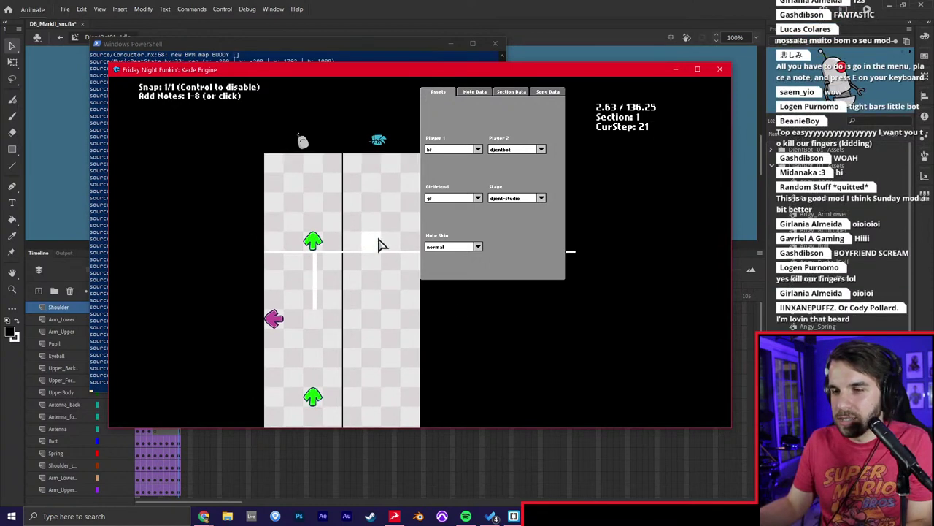
Re-add the first left note of section 1 and lengthen it by three increments into a held note.
{"action": "left_click", "coordinate": [292, 325]}
{"action": "left_click", "coordinate": [276, 322]}
{"action": "left_click", "coordinate": [287, 323]}
{"action": "left_click", "coordinate": [276, 322]}
{"action": "key", "text": "e"}
{"action": "key", "text": "e"}
{"action": "key", "text": "e"}
Try to turn the second up note of section 1 into a held note.
{"action": "scroll", "coordinate": [354, 332], "scroll_direction": "down", "scroll_amount": 1}
{"action": "left_click", "coordinate": [315, 324]}
{"action": "key", "text": "e"}
{"action": "key", "text": "e"}
{"action": "key", "text": "e"}
{"action": "left_click", "coordinate": [277, 324]}
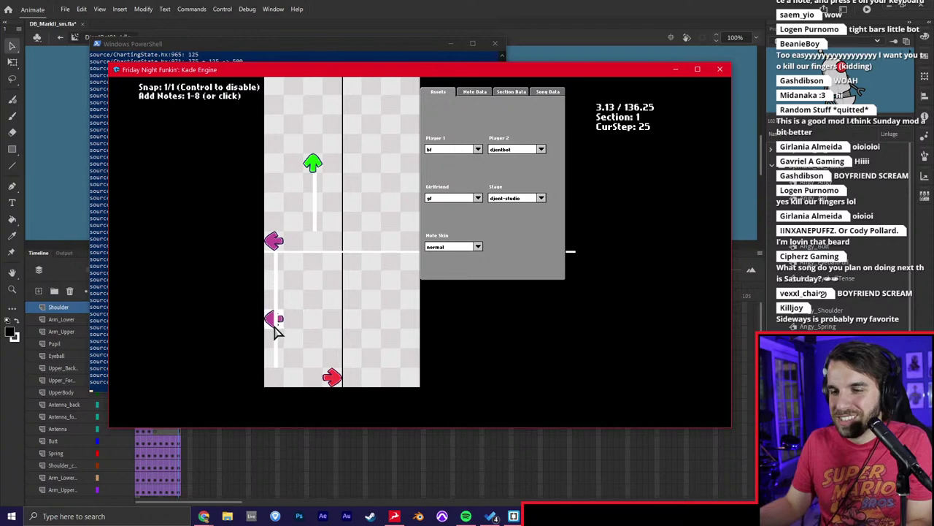
Replace the overlong left note in section 1 with a fresh one and lengthen it by three increments.
{"action": "left_click", "coordinate": [275, 246]}
{"action": "left_click", "coordinate": [272, 248]}
{"action": "key", "text": "e"}
{"action": "key", "text": "e"}
{"action": "key", "text": "e"}
Remove the extra left note in section 1 and add a held up note on the same row instead.
{"action": "left_click", "coordinate": [273, 319]}
{"action": "left_click", "coordinate": [313, 322]}
{"action": "key", "text": "e"}
{"action": "key", "text": "e"}
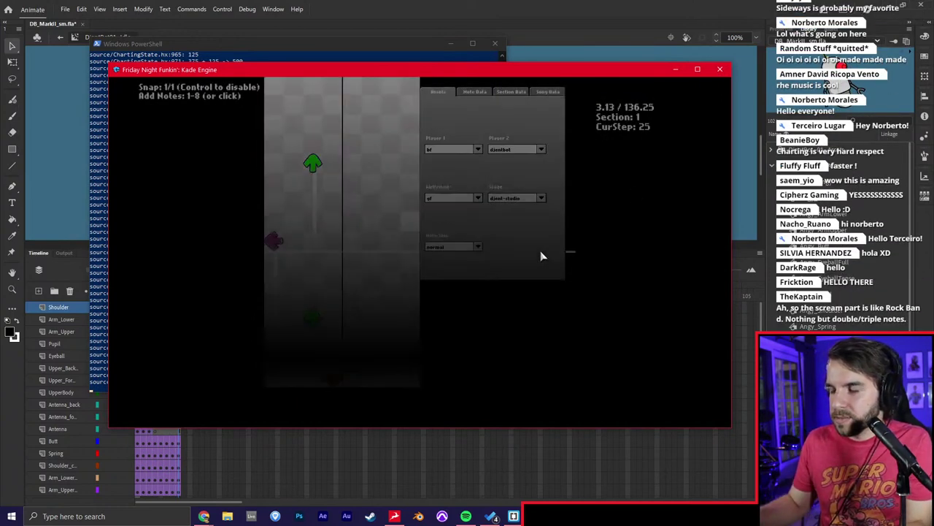
Return from the chart editor to Sideways and exit the song to the main menu.
{"action": "key", "text": "Return"}
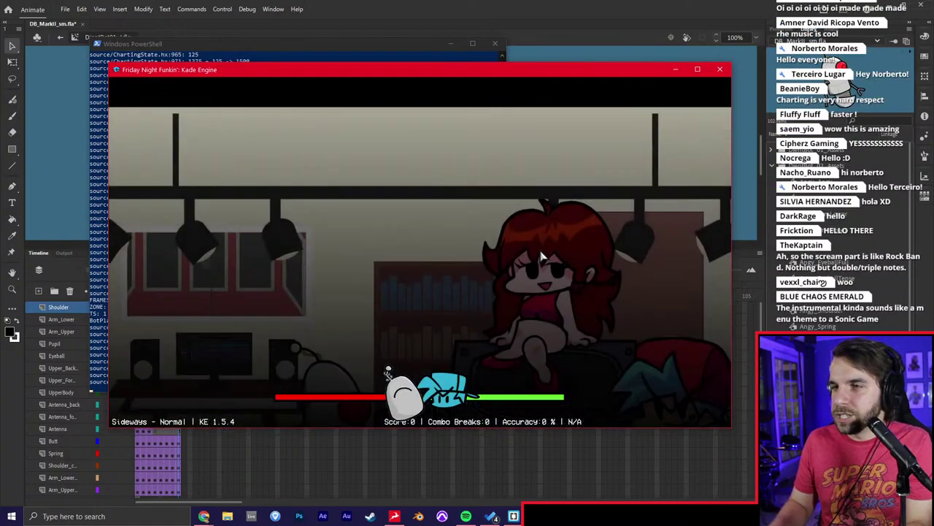
{"action": "key", "text": "Return"}
{"action": "key", "text": "Return"}
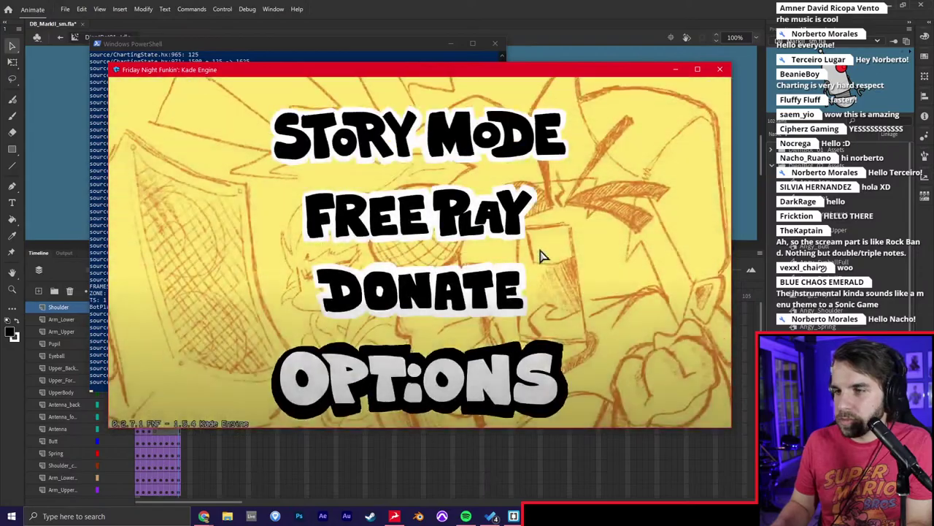
Start the song Does It on Normal from Free Play and open its chart editor.
{"action": "key", "text": "Return"}
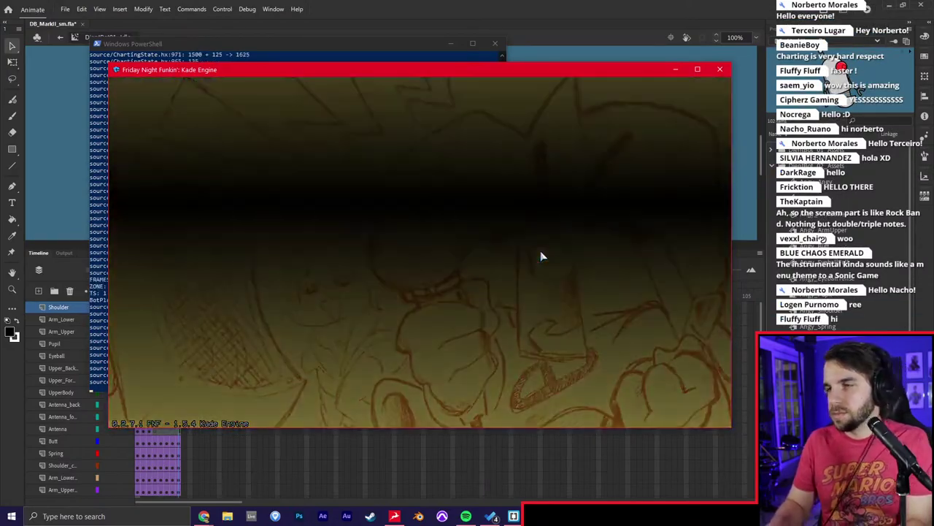
{"action": "key", "text": "Up"}
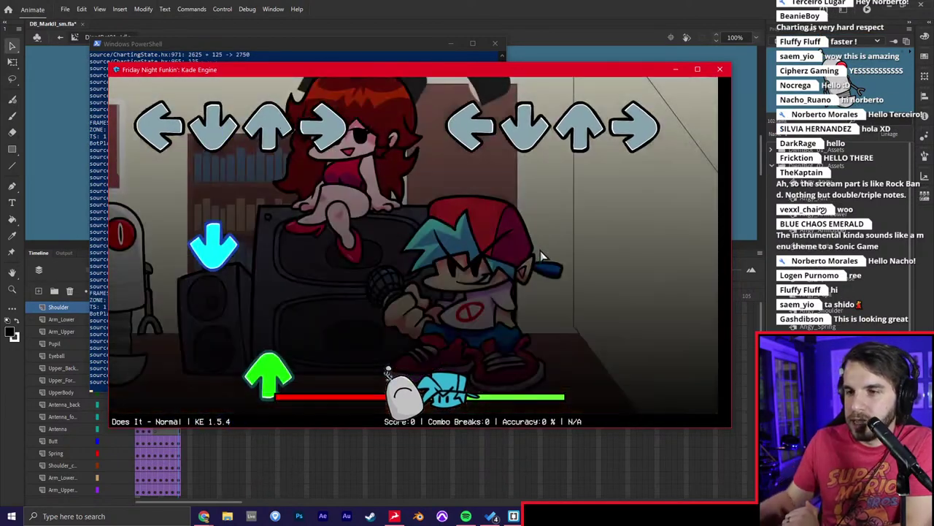
{"action": "key", "text": "7"}
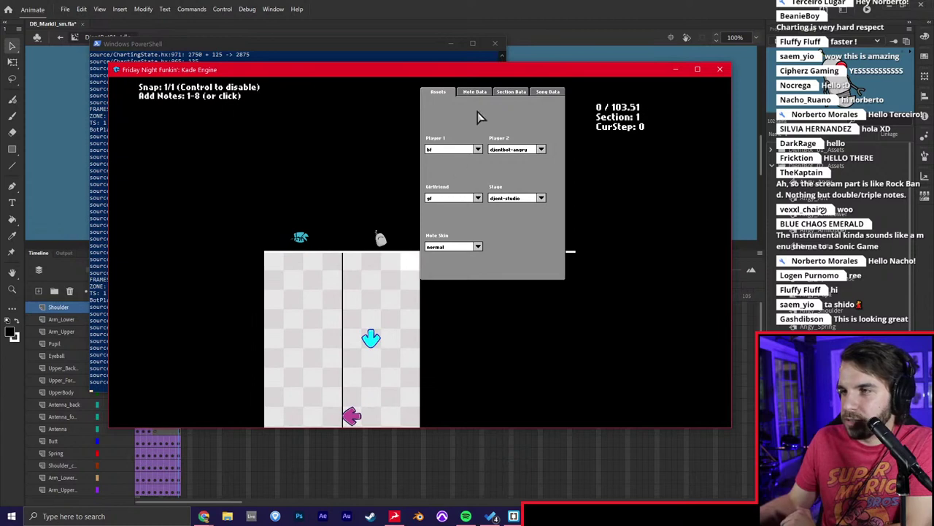
For sections 1 and 2, disable Camera Points to P1 and swap the notes to the other side.
{"action": "left_click", "coordinate": [513, 92]}
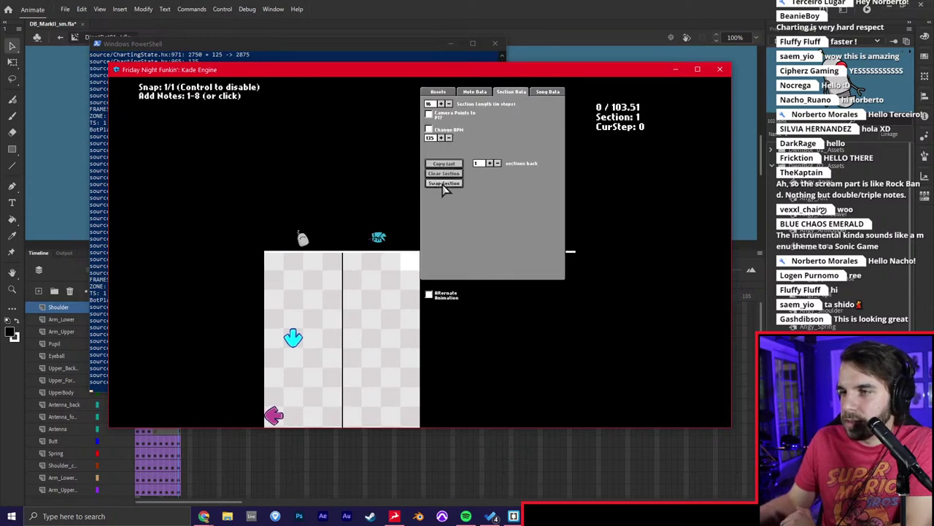
{"action": "key", "text": "space"}
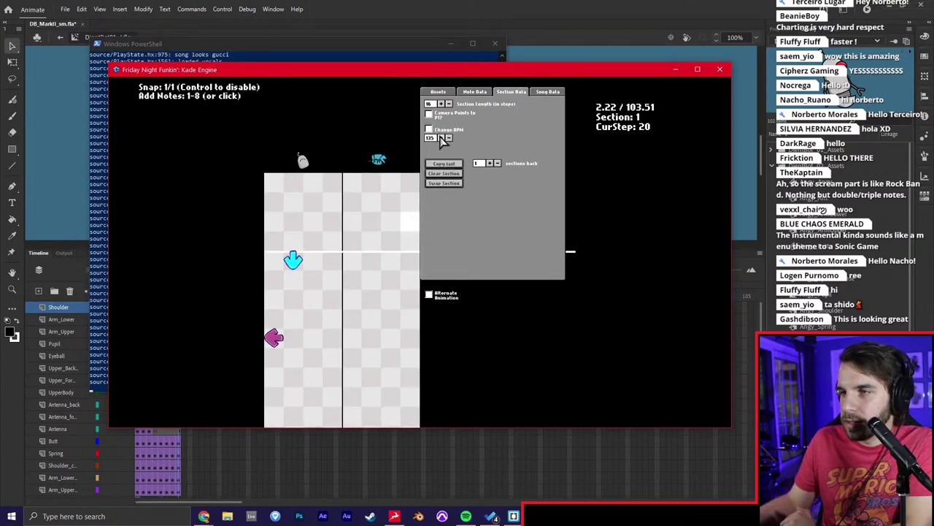
{"action": "key", "text": "space"}
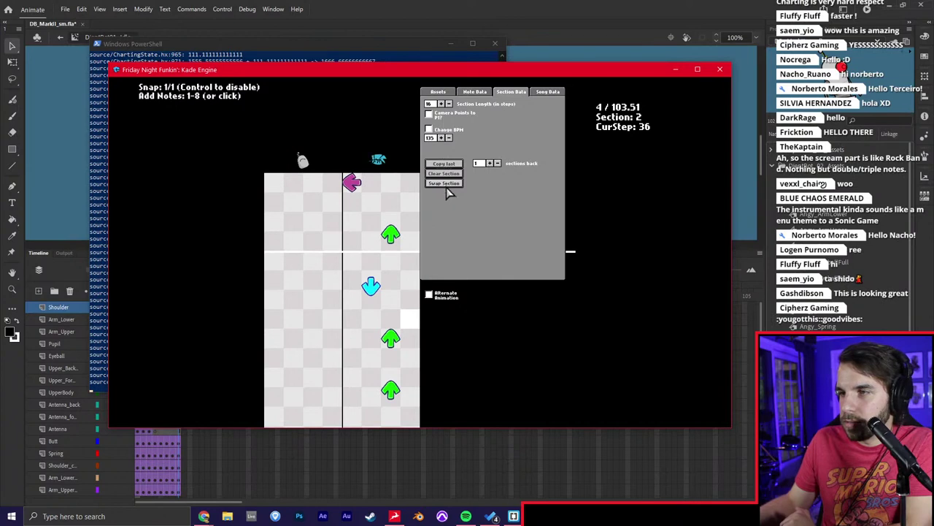
{"action": "left_click", "coordinate": [445, 186]}
Turn off Camera Points to P1 and swap the note sides in sections 3 and 4 as well.
{"action": "scroll", "coordinate": [446, 188], "scroll_direction": "down", "scroll_amount": 16}
{"action": "left_click", "coordinate": [450, 116]}
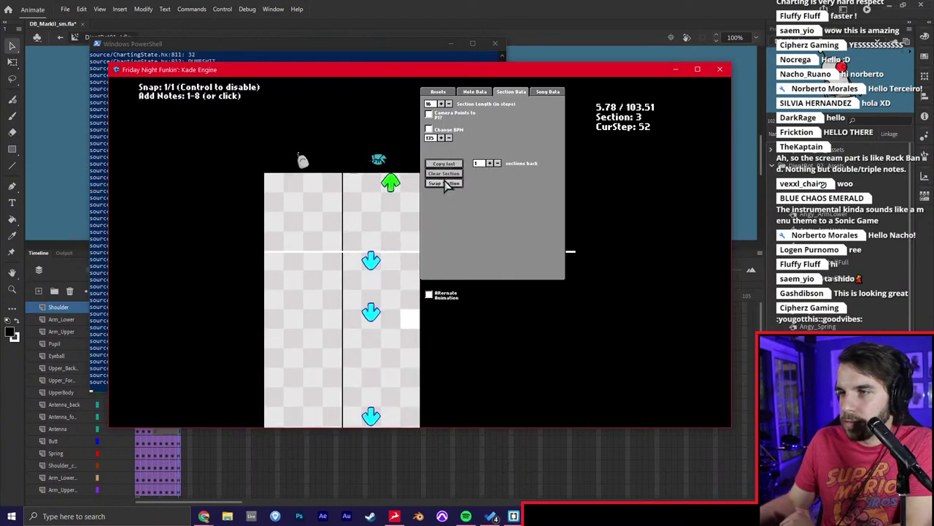
{"action": "scroll", "coordinate": [446, 186], "scroll_direction": "down", "scroll_amount": 16}
{"action": "left_click", "coordinate": [443, 116]}
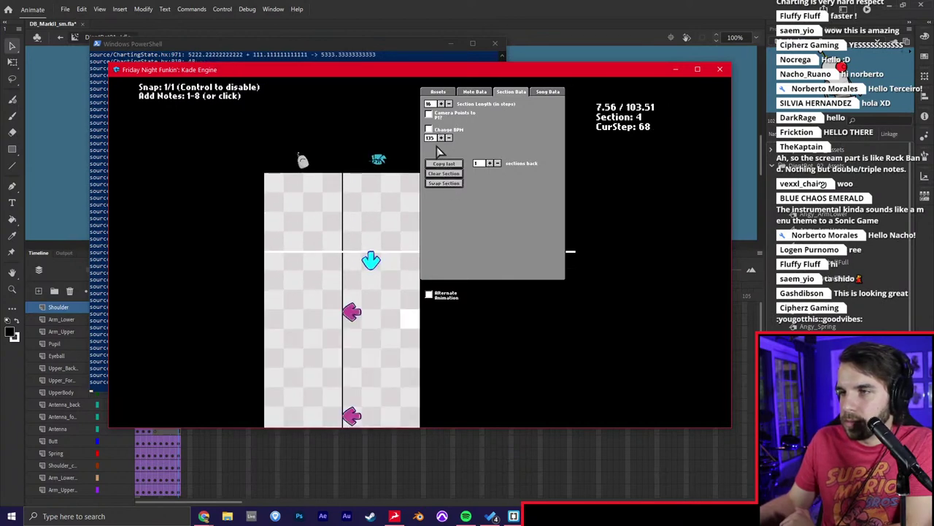
{"action": "left_click", "coordinate": [444, 183]}
Play-test Does It with the swapped sections, hitting the player's arrow notes, and reopen the chart editor.
{"action": "scroll", "coordinate": [445, 183], "scroll_direction": "down", "scroll_amount": 16}
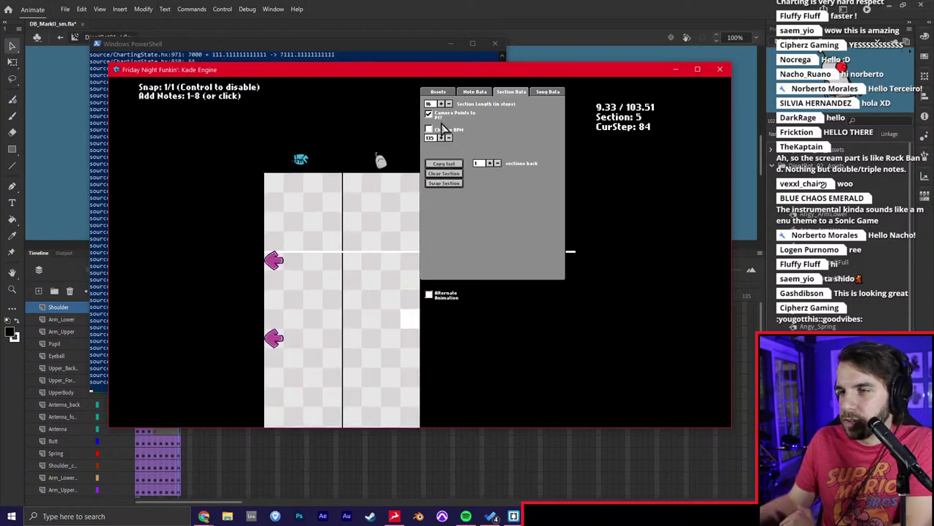
{"action": "scroll", "coordinate": [441, 127], "scroll_direction": "down", "scroll_amount": 4}
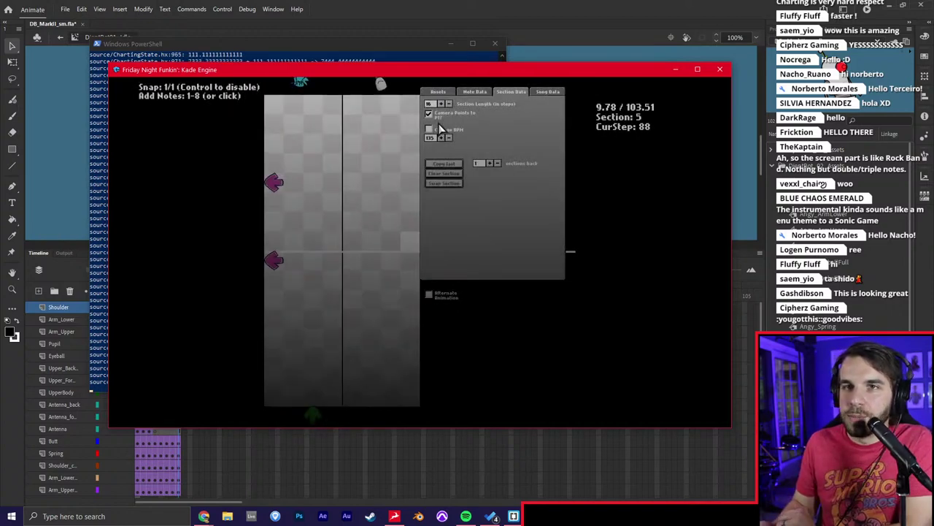
{"action": "key", "text": "Return"}
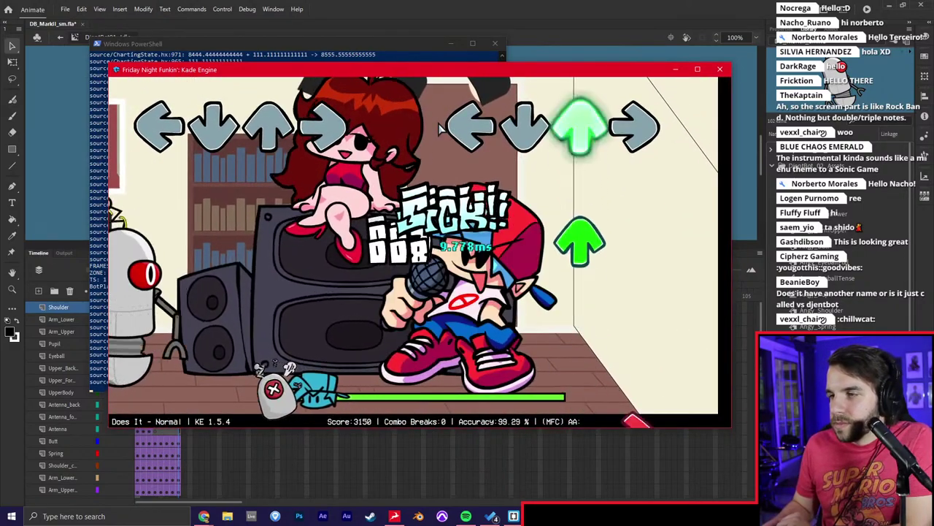
{"action": "key", "text": "Up"}
{"action": "key", "text": "Up"}
{"action": "key", "text": "Down"}
{"action": "key", "text": "Left"}
{"action": "key", "text": "Right"}
{"action": "key", "text": "Right"}
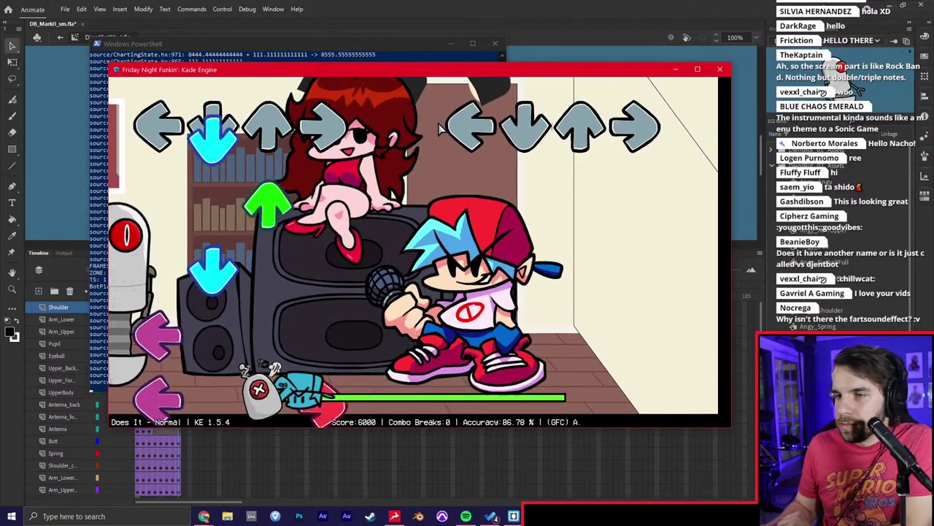
{"action": "key", "text": "Left"}
{"action": "key", "text": "Up"}
{"action": "key", "text": "Up"}
{"action": "key", "text": "Left"}
{"action": "key", "text": "Right"}
{"action": "key", "text": "Up"}
{"action": "key", "text": "Right"}
{"action": "key", "text": "Down"}
{"action": "key", "text": "Left"}
{"action": "key", "text": "Left"}
{"action": "key", "text": "Left"}
{"action": "key", "text": "Up"}
{"action": "key", "text": "Down"}
{"action": "key", "text": "Down"}
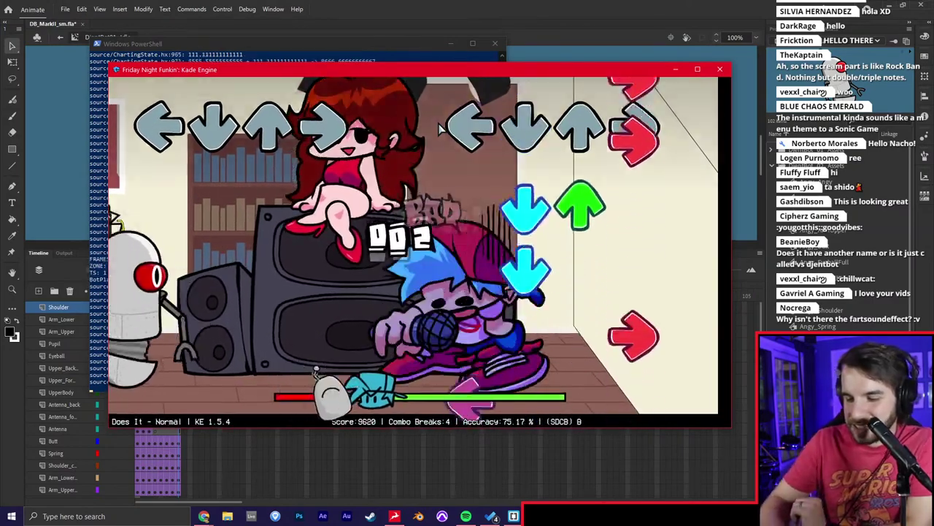
{"action": "key", "text": "7"}
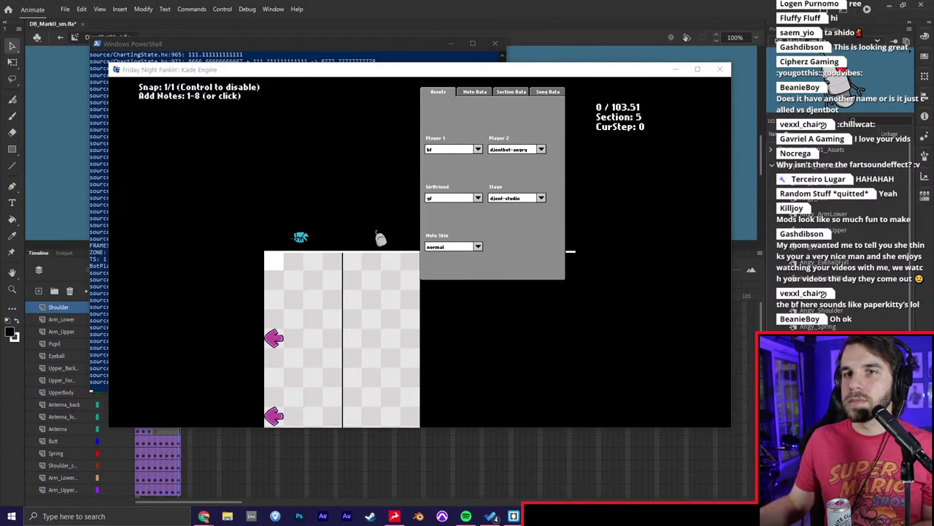
Show the DB_albumcover.png image from File Explorer in Photos, then close the image and the game.
{"action": "key", "text": "super+e"}
{"action": "left_click_drag", "start_coordinate": [445, 52], "coordinate": [434, 0]}
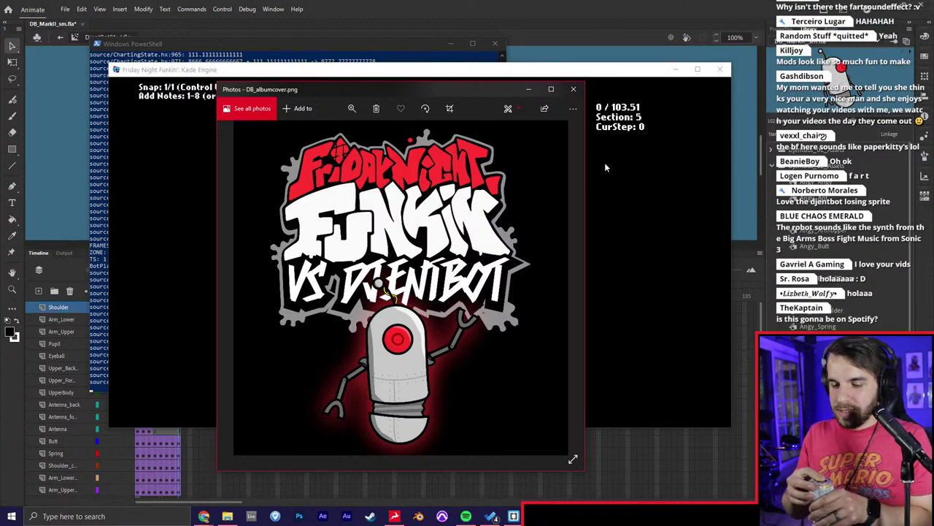
{"action": "left_click", "coordinate": [573, 89]}
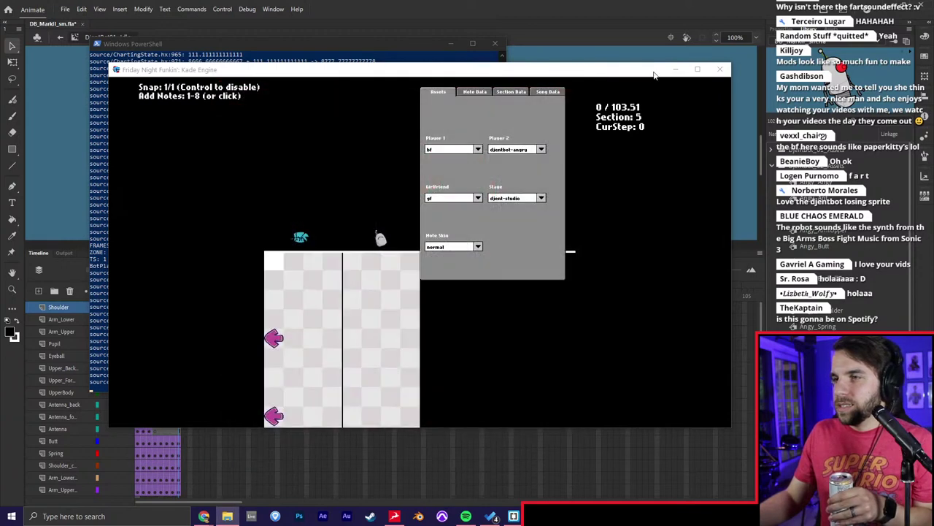
{"action": "left_click", "coordinate": [719, 68]}
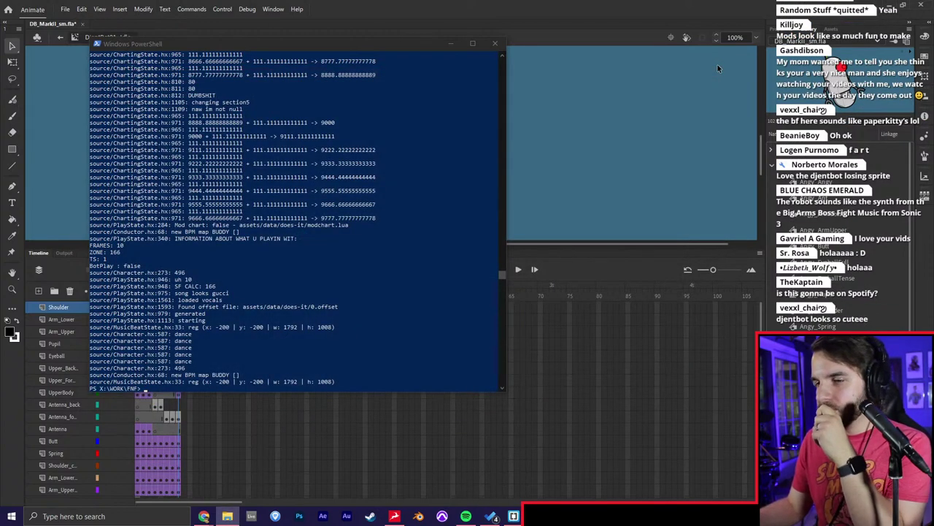
Switch to Animate, view the whole DjentBot01_Idle robot on the stage, and minimize the program.
{"action": "left_click", "coordinate": [421, 192]}
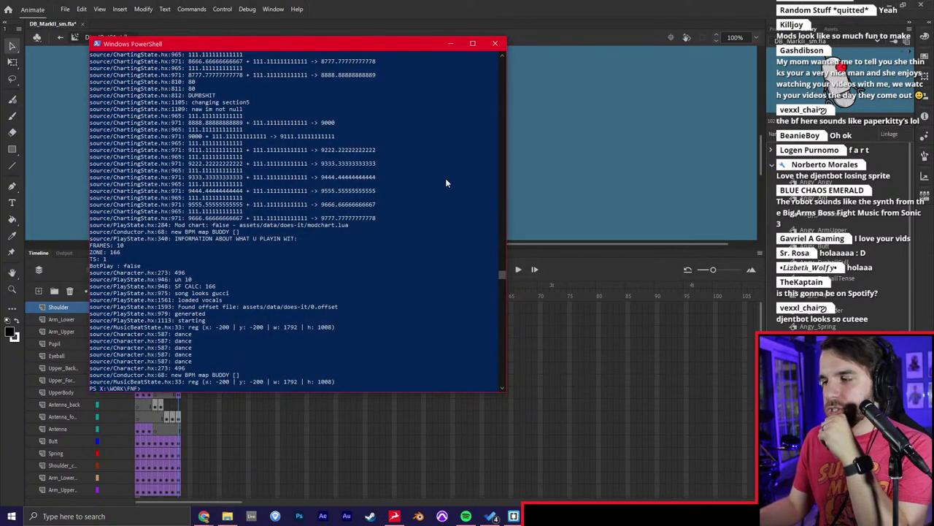
{"action": "left_click", "coordinate": [554, 135]}
{"action": "scroll", "coordinate": [492, 175], "scroll_direction": "down", "scroll_amount": 1}
{"action": "scroll", "coordinate": [494, 171], "scroll_direction": "up", "scroll_amount": 1}
{"action": "scroll", "coordinate": [493, 163], "scroll_direction": "down", "scroll_amount": 2}
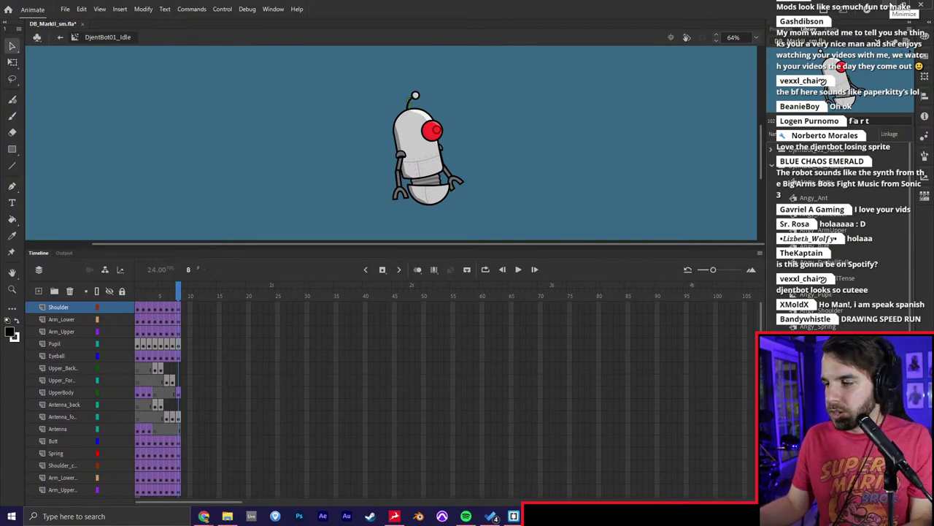
{"action": "left_click", "coordinate": [899, 7]}
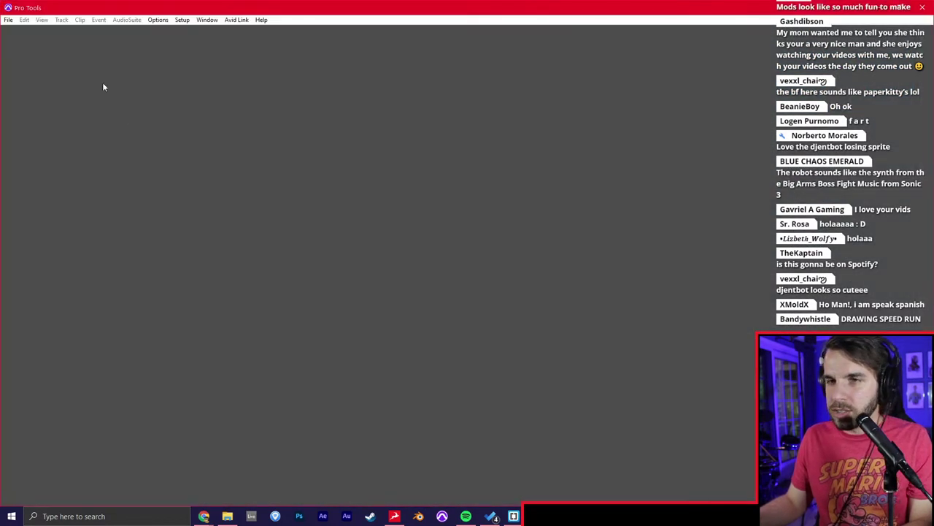
Open the recent midifix session in Pro Tools and set the track height to fit to window.
{"action": "left_click", "coordinate": [8, 20]}
{"action": "mouse_move", "coordinate": [52, 58]}
{"action": "left_click", "coordinate": [124, 68]}
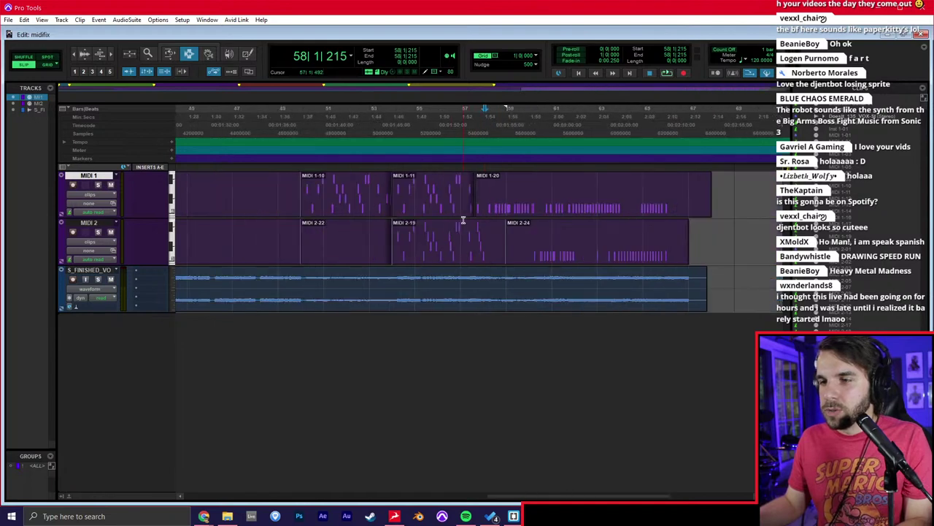
{"action": "left_click", "coordinate": [170, 261]}
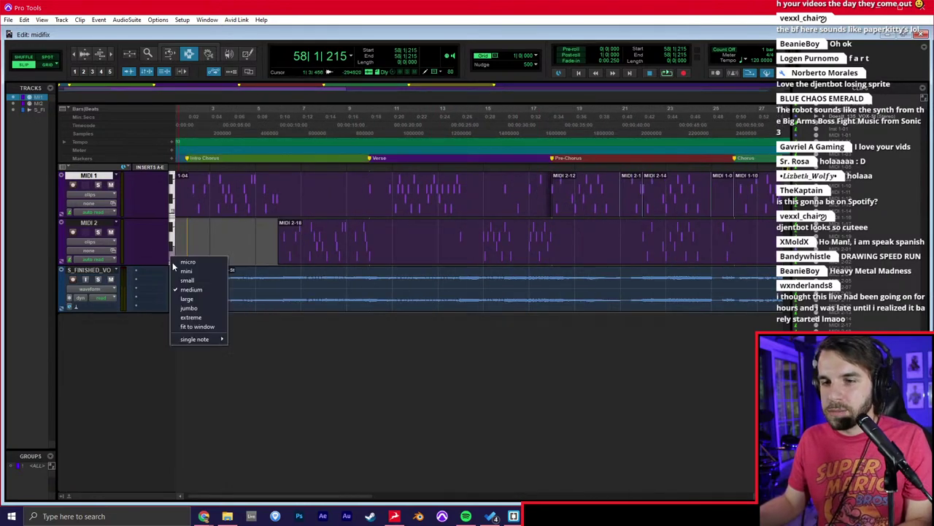
{"action": "left_click", "coordinate": [218, 325]}
Play the Sideways_FINISHED_VOX track from the start of the Intro Chorus alongside the MIDI notes, and stop playback.
{"action": "left_click", "coordinate": [270, 219]}
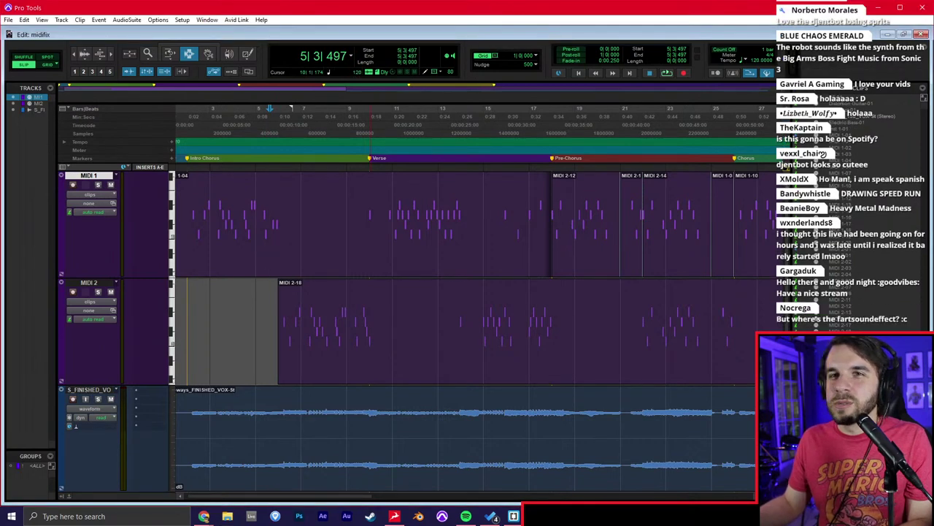
{"action": "left_click", "coordinate": [194, 238]}
{"action": "key", "text": "t"}
{"action": "key", "text": "t"}
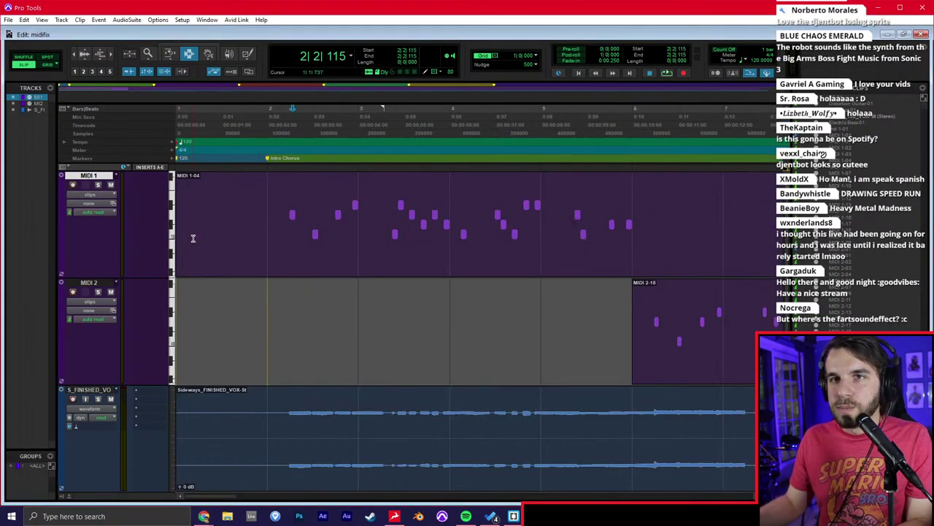
{"action": "key", "text": "Return"}
{"action": "left_click", "coordinate": [275, 393]}
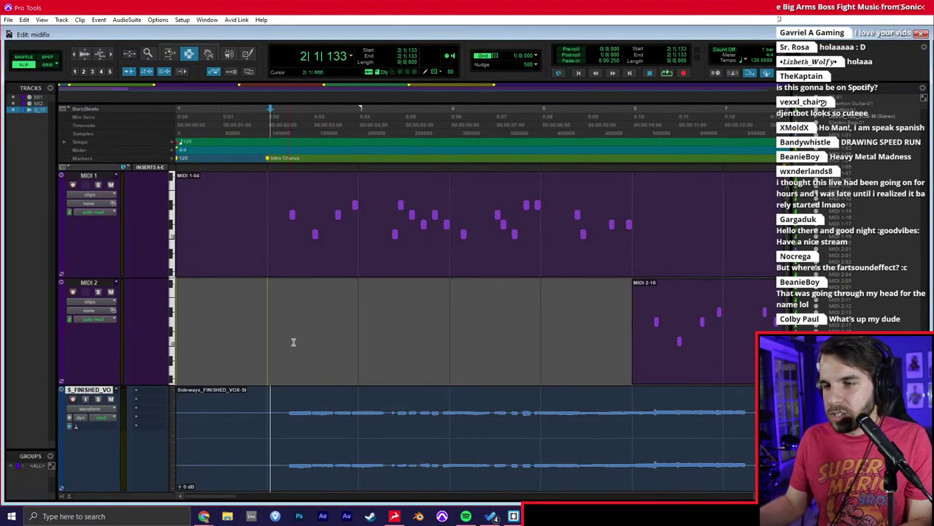
{"action": "key", "text": "r"}
{"action": "key", "text": "space"}
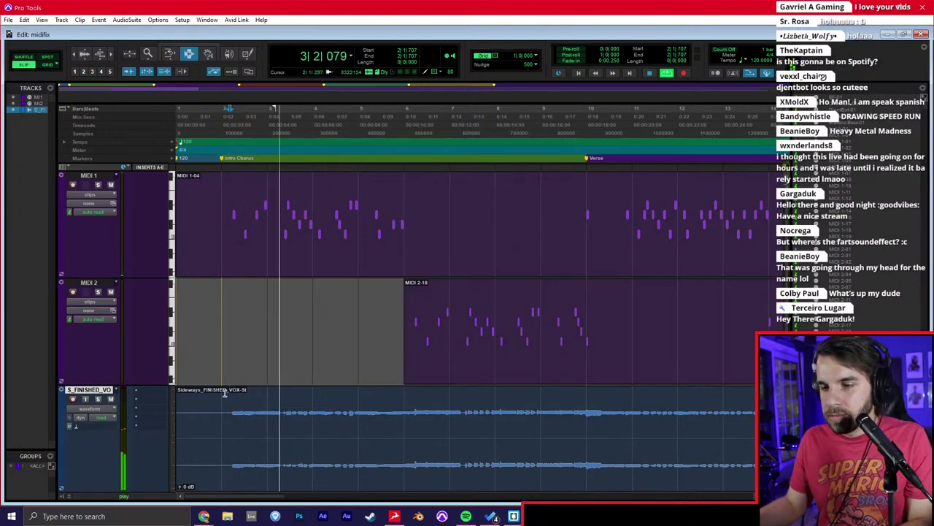
{"action": "scroll", "coordinate": [226, 393], "scroll_direction": "down", "scroll_amount": 2}
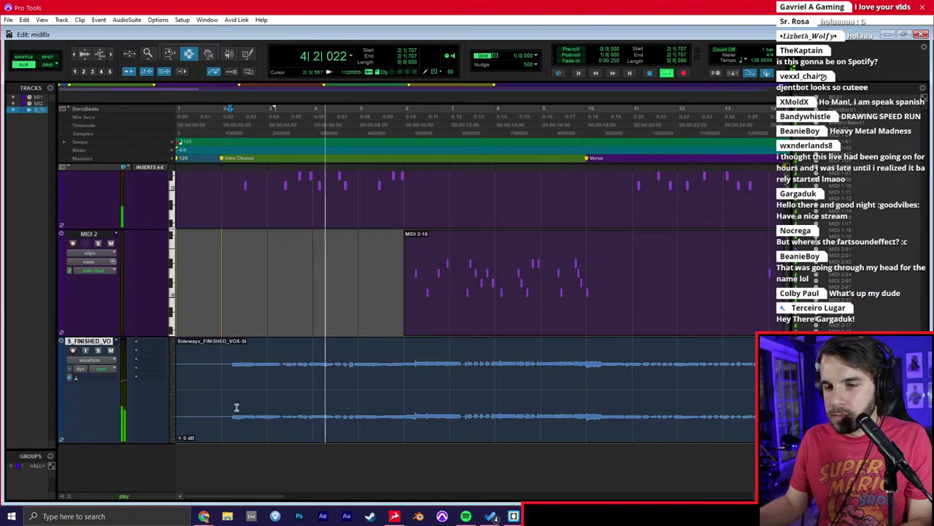
{"action": "key", "text": "space"}
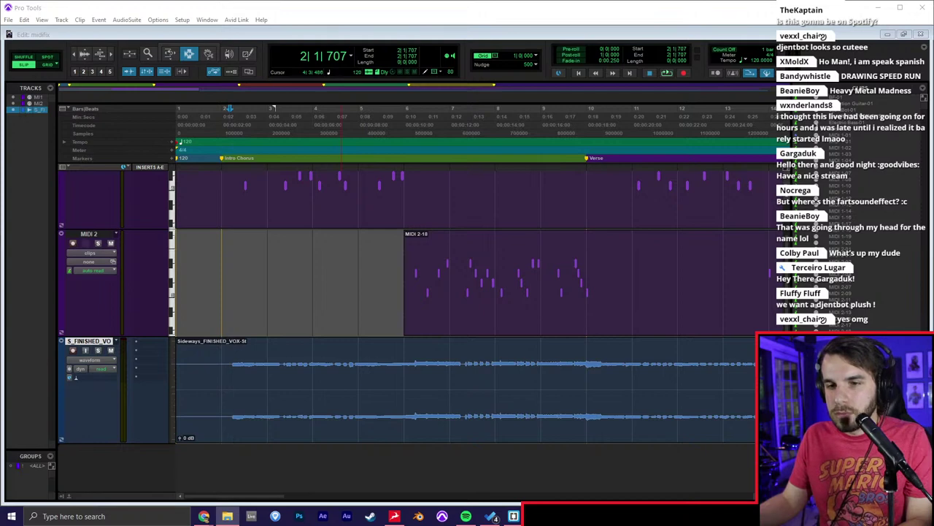
Import Sideways_FINISHED_TRAK as a new audio track and lower its volume to about -7 dB during playback.
{"action": "left_click_drag", "start_coordinate": [289, 162], "coordinate": [32, 169]}
{"action": "left_click", "coordinate": [179, 425]}
{"action": "key", "text": "space"}
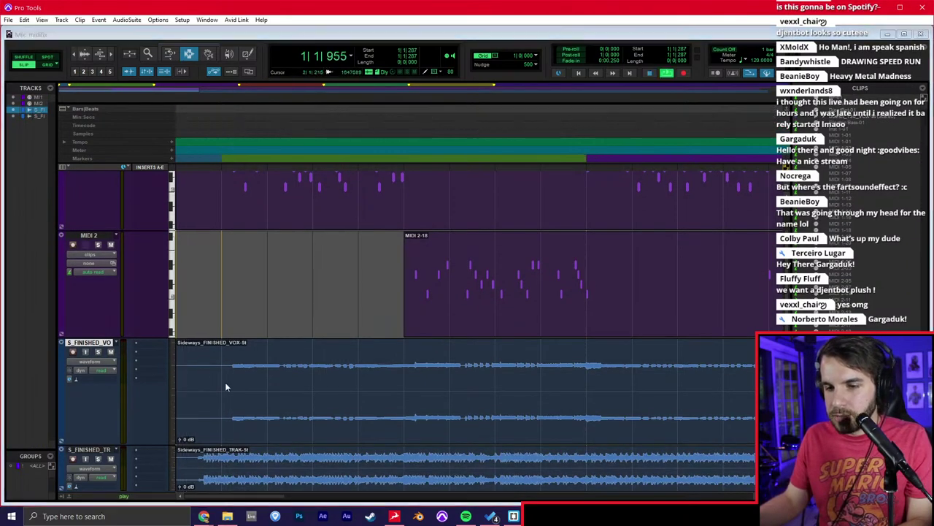
{"action": "key", "text": "ctrl+equal"}
{"action": "left_click_drag", "start_coordinate": [132, 350], "coordinate": [138, 362]}
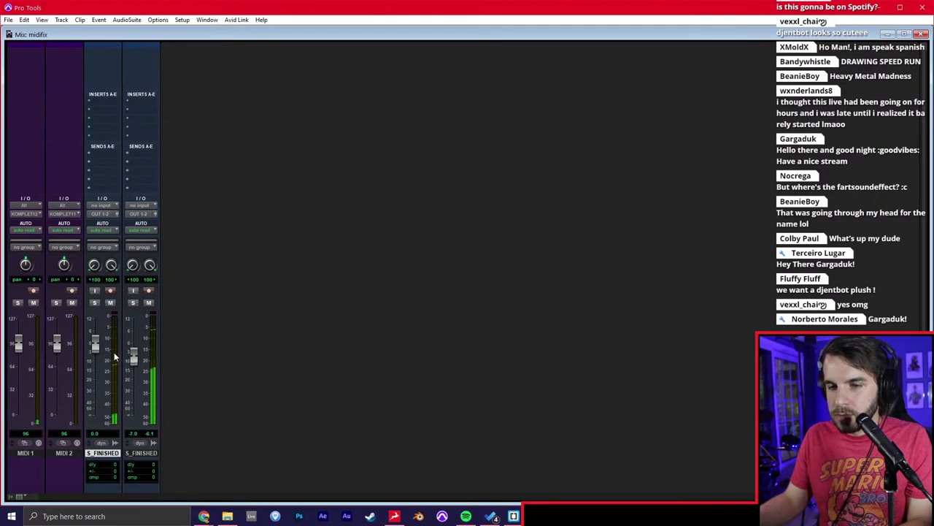
{"action": "key", "text": "ctrl+equal"}
Follow the playback through the Intro Chorus notes of the MIDI 1 and MIDI 2 tracks.
{"action": "left_click", "coordinate": [389, 392]}
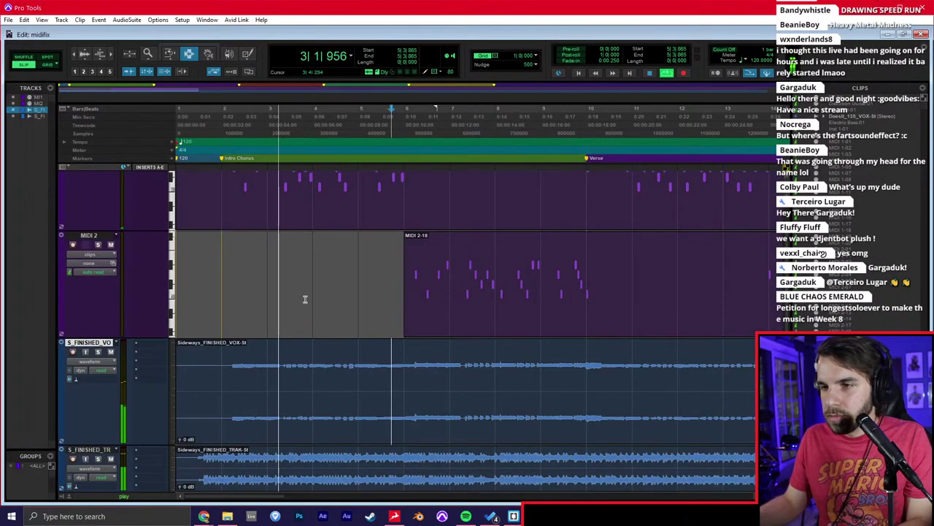
{"action": "scroll", "coordinate": [295, 263], "scroll_direction": "up", "scroll_amount": 2}
{"action": "left_click", "coordinate": [292, 266]}
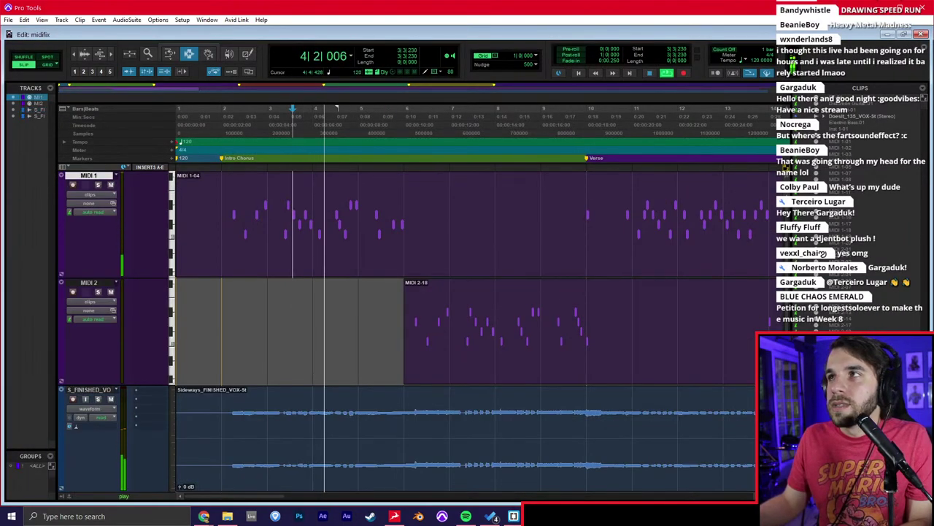
{"action": "left_click", "coordinate": [366, 243]}
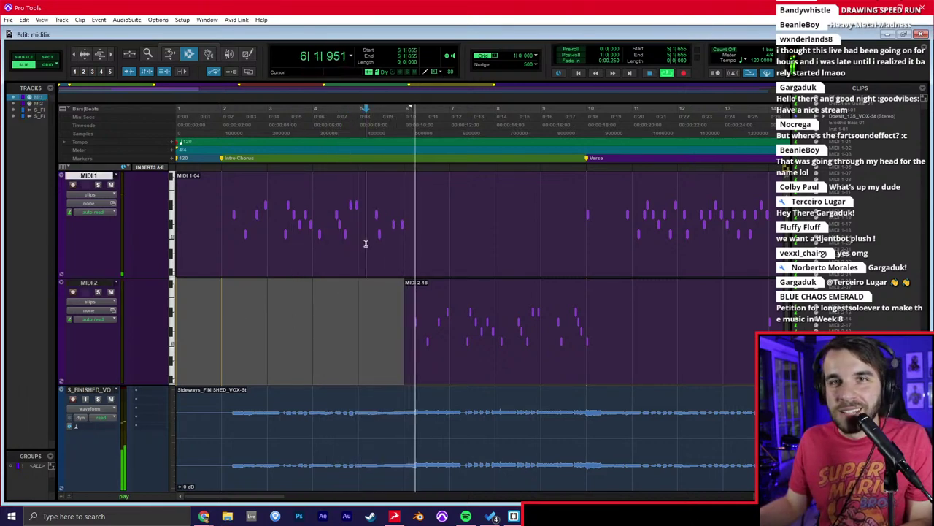
{"action": "left_click", "coordinate": [355, 296]}
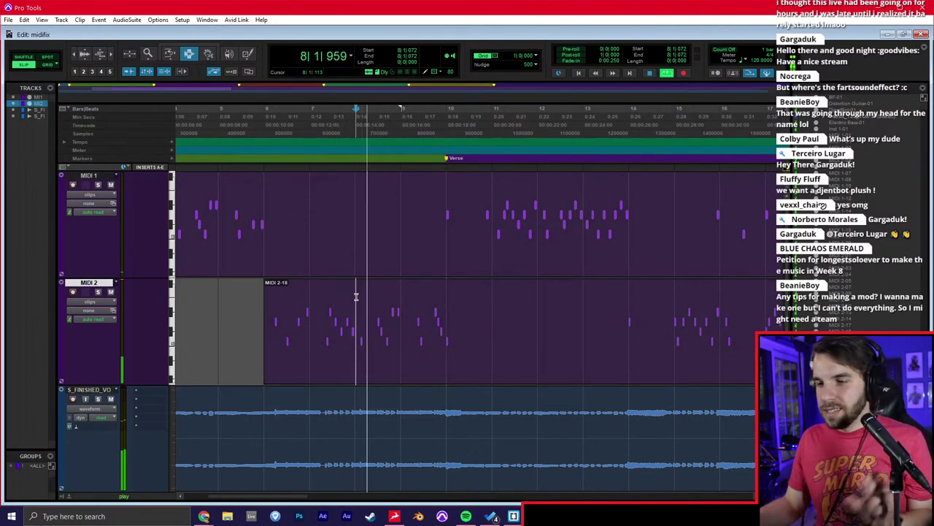
{"action": "left_click", "coordinate": [389, 339]}
Open the MIDI 2-18 clip in the MIDI Editor, inspect its individual notes in bar 7, and close the editor.
{"action": "double_click", "coordinate": [281, 332]}
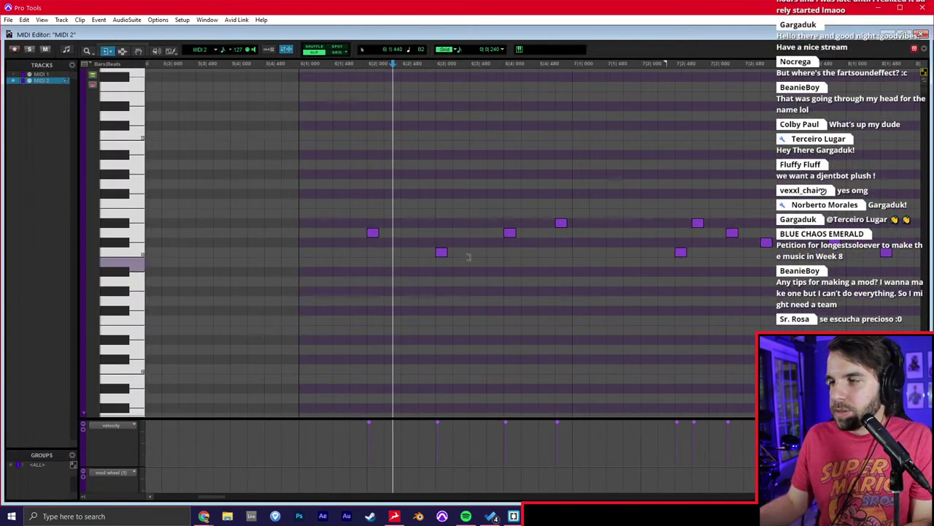
{"action": "scroll", "coordinate": [382, 273], "scroll_direction": "right", "scroll_amount": 6}
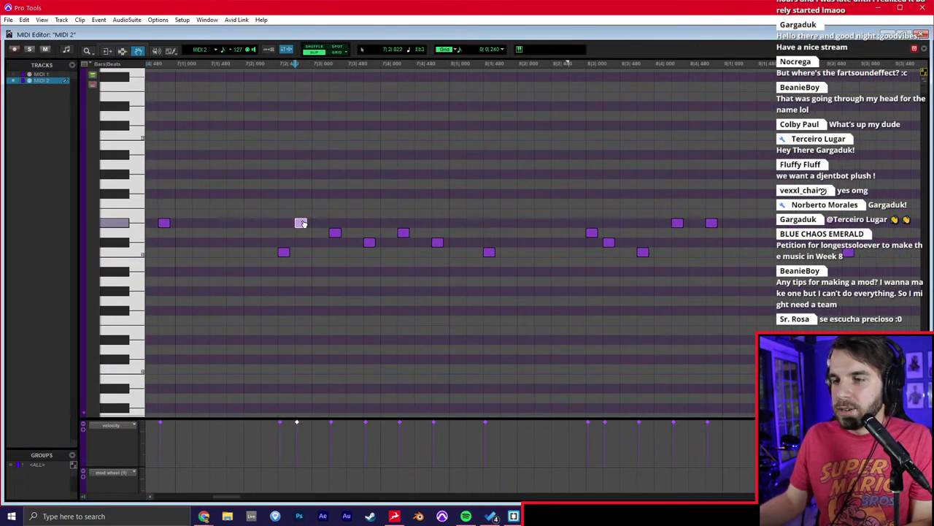
{"action": "left_click", "coordinate": [341, 235]}
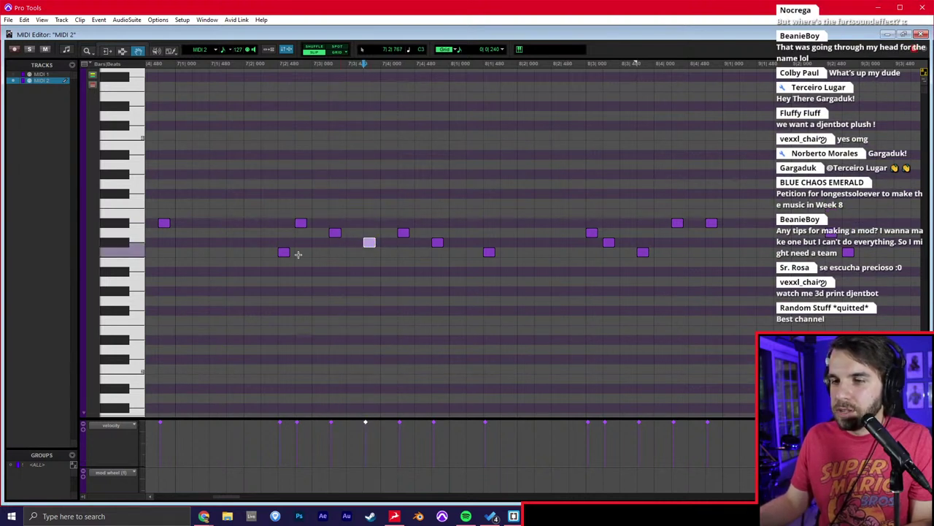
{"action": "left_click", "coordinate": [288, 256]}
{"action": "left_click", "coordinate": [297, 256]}
{"action": "key", "text": "ctrl+w"}
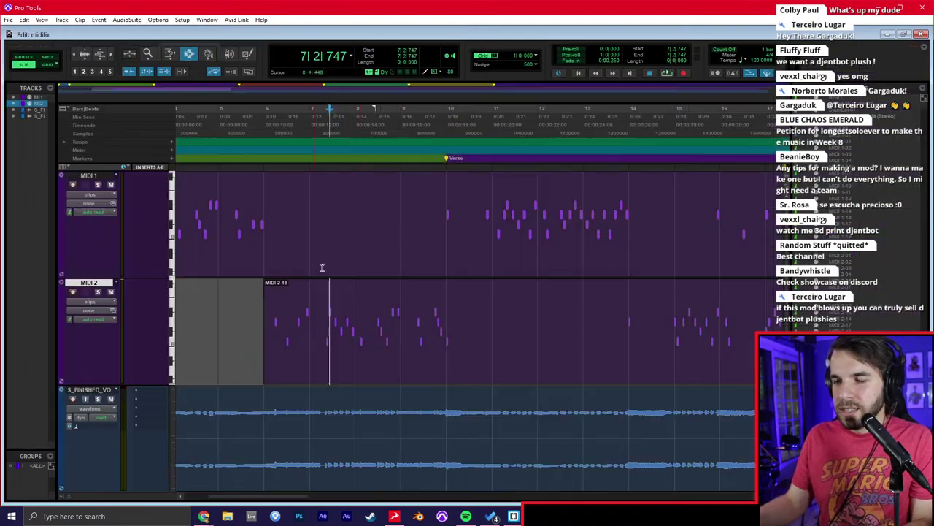
Examine the remaining MIDI clips and play the song from the MIDI 1-17 clip at bar 38 into bar 42.
{"action": "scroll", "coordinate": [396, 260], "scroll_direction": "right", "scroll_amount": 10}
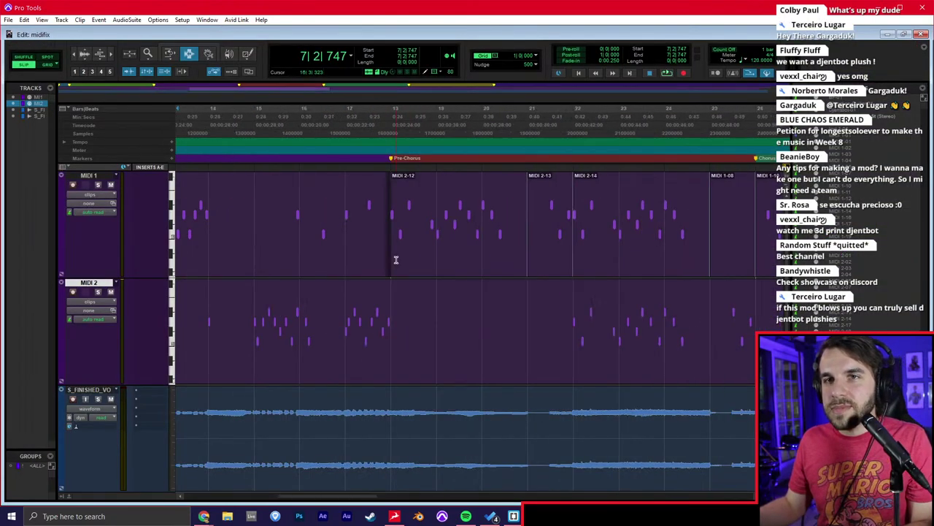
{"action": "scroll", "coordinate": [397, 259], "scroll_direction": "right", "scroll_amount": 3}
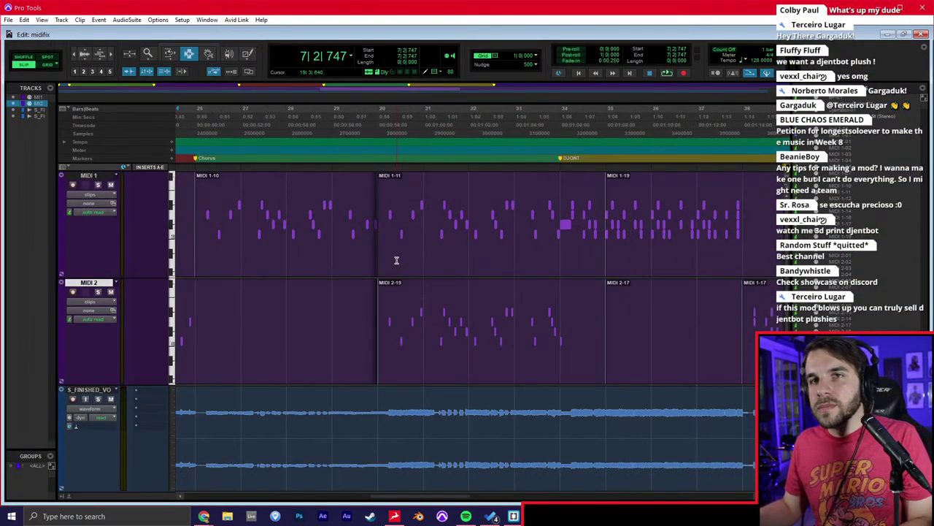
{"action": "scroll", "coordinate": [396, 260], "scroll_direction": "right", "scroll_amount": 3}
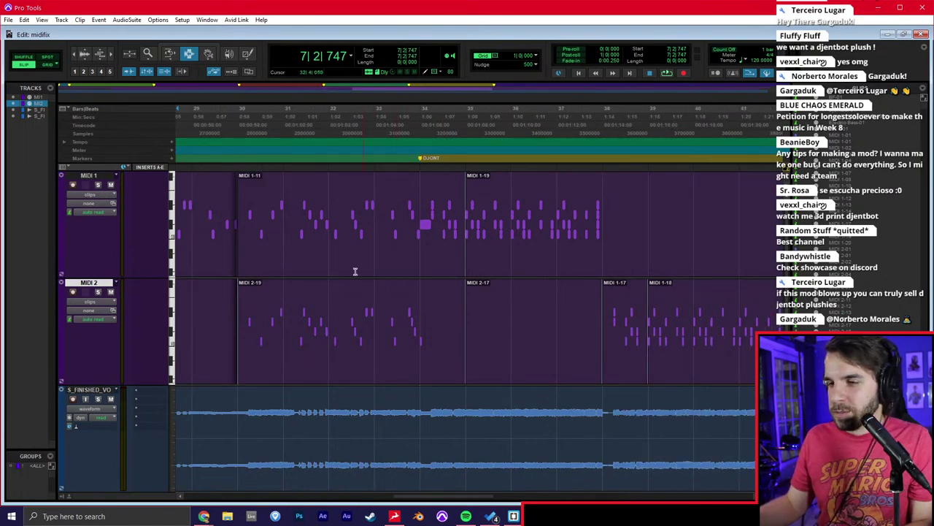
{"action": "left_click", "coordinate": [289, 276]}
{"action": "scroll", "coordinate": [289, 274], "scroll_direction": "right", "scroll_amount": 8}
{"action": "left_click", "coordinate": [281, 306]}
{"action": "left_click", "coordinate": [259, 314]}
{"action": "key", "text": "ctrl+]"}
{"action": "key", "text": "ctrl+]"}
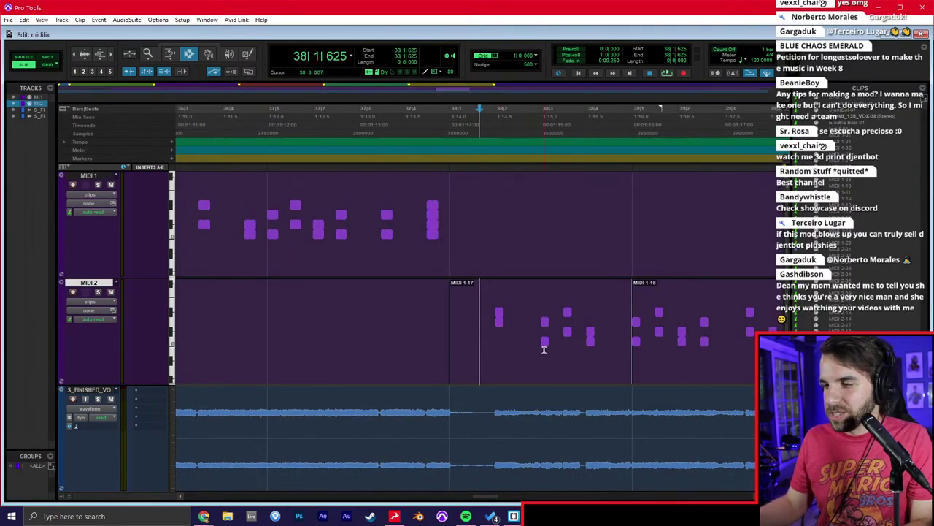
{"action": "key", "text": "space"}
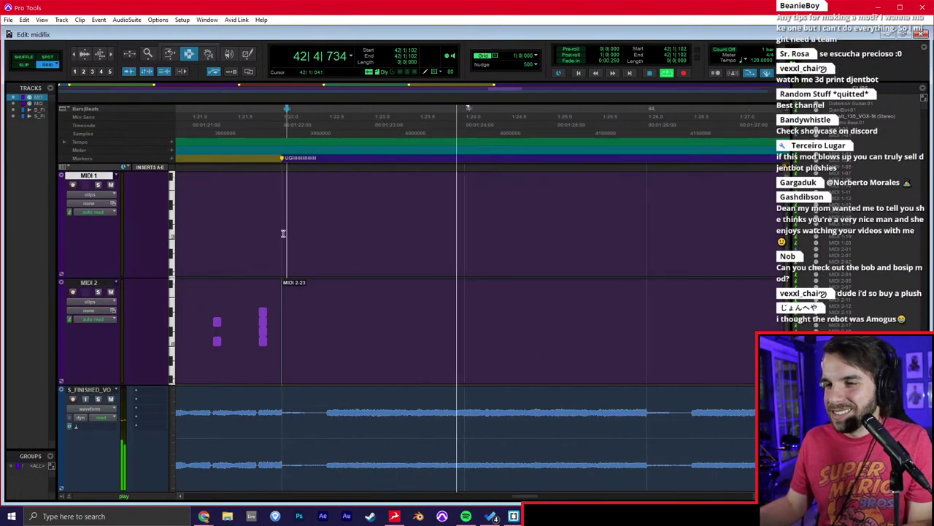
{"action": "key", "text": "space"}
Set the MIDI Editor's grid to 1/8 note and return to the zoomed-out session timeline.
{"action": "key", "text": "super+equal"}
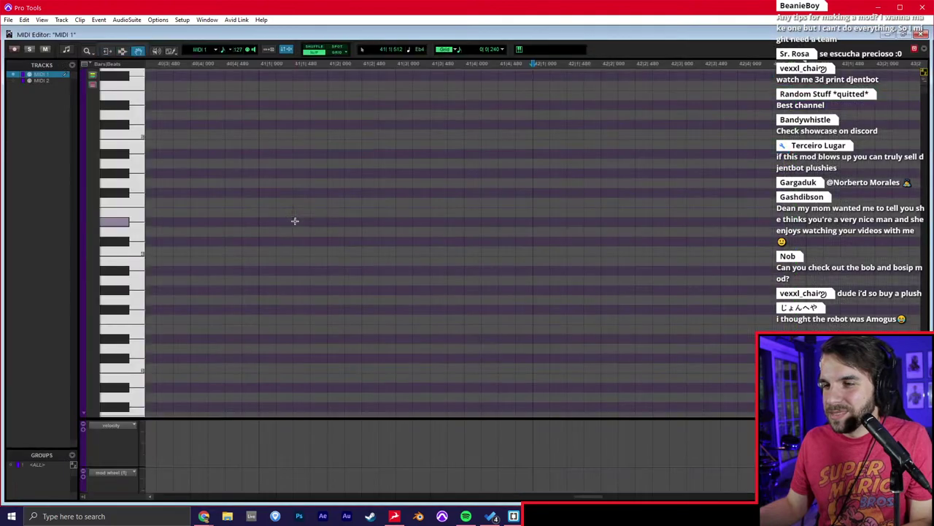
{"action": "left_click", "coordinate": [496, 49]}
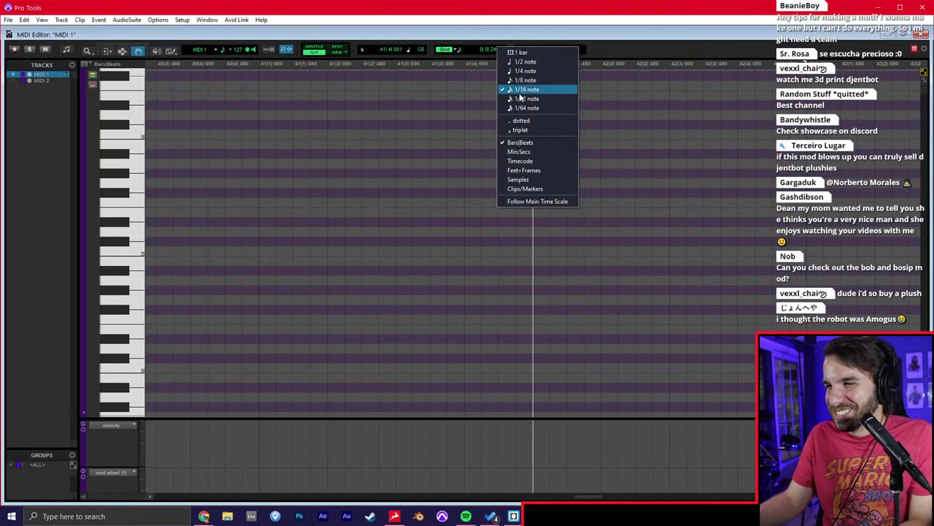
{"action": "left_click", "coordinate": [522, 80]}
{"action": "key", "text": "super+equal"}
{"action": "key", "text": "r"}
{"action": "key", "text": "r"}
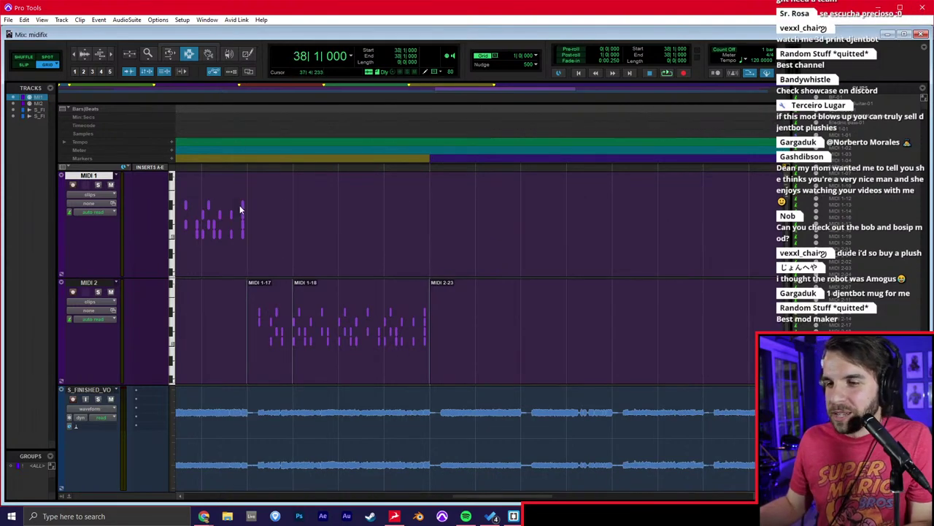
Raise the backing track's volume to -0.4 dB and play the song briefly from bar 42.
{"action": "key", "text": "ctrl+equal"}
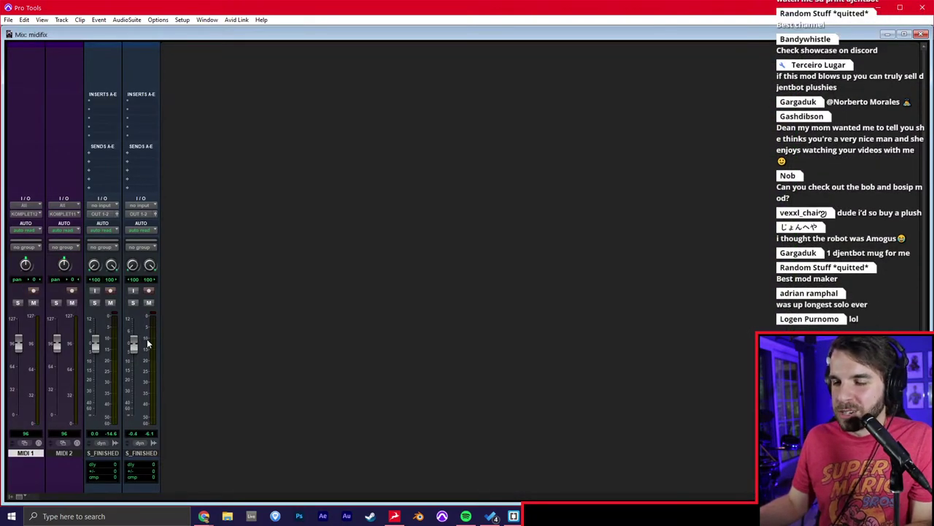
{"action": "key", "text": "ctrl+equal"}
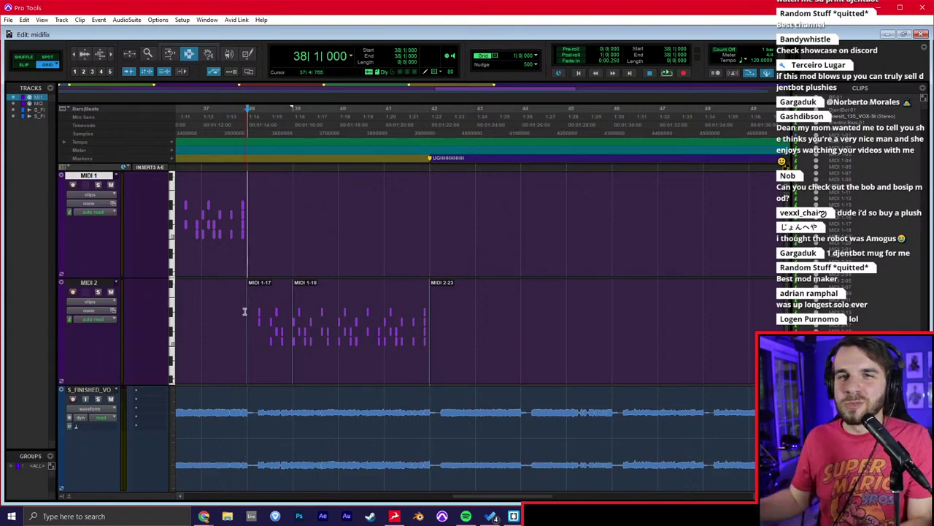
{"action": "left_click", "coordinate": [444, 244]}
{"action": "key", "text": "space"}
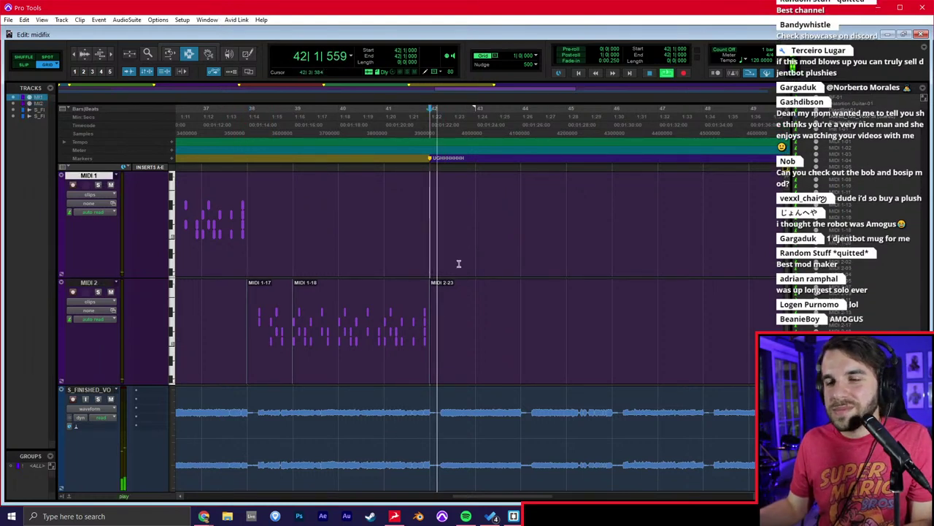
{"action": "key", "text": "space"}
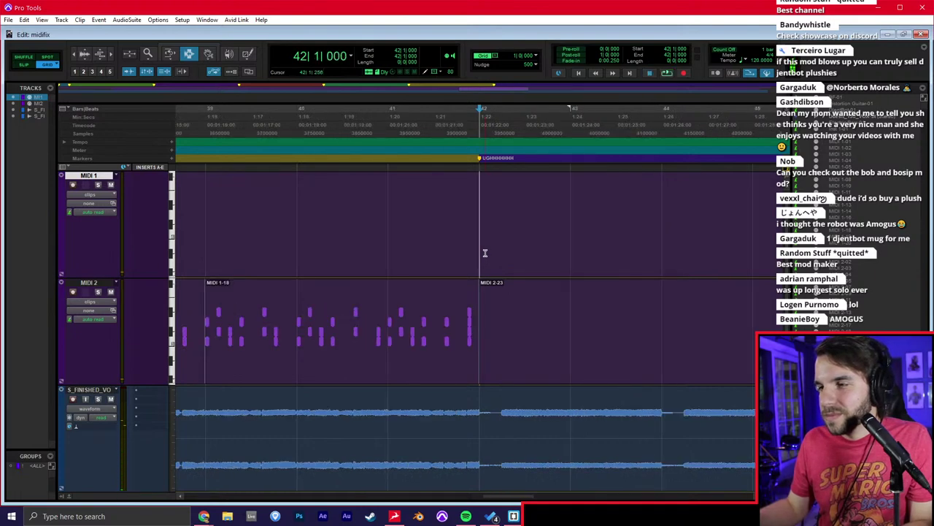
Copy the MIDI 1-19 clip from bar 35 to bar 42 on the MIDI 1 track and open it in the MIDI Editor.
{"action": "scroll", "coordinate": [486, 253], "scroll_direction": "left", "scroll_amount": 1}
{"action": "left_click_drag", "start_coordinate": [198, 243], "coordinate": [442, 222]}
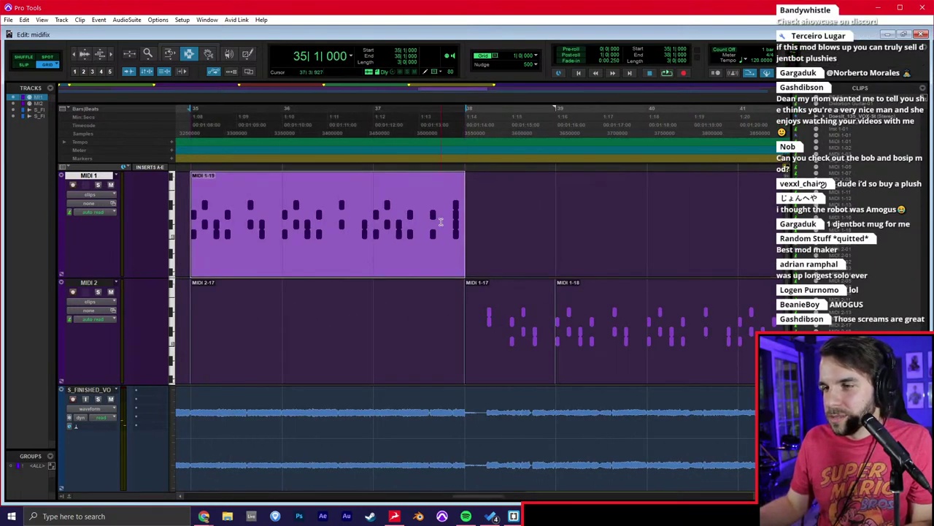
{"action": "scroll", "coordinate": [511, 221], "scroll_direction": "right", "scroll_amount": 5}
{"action": "double_click", "coordinate": [479, 224]}
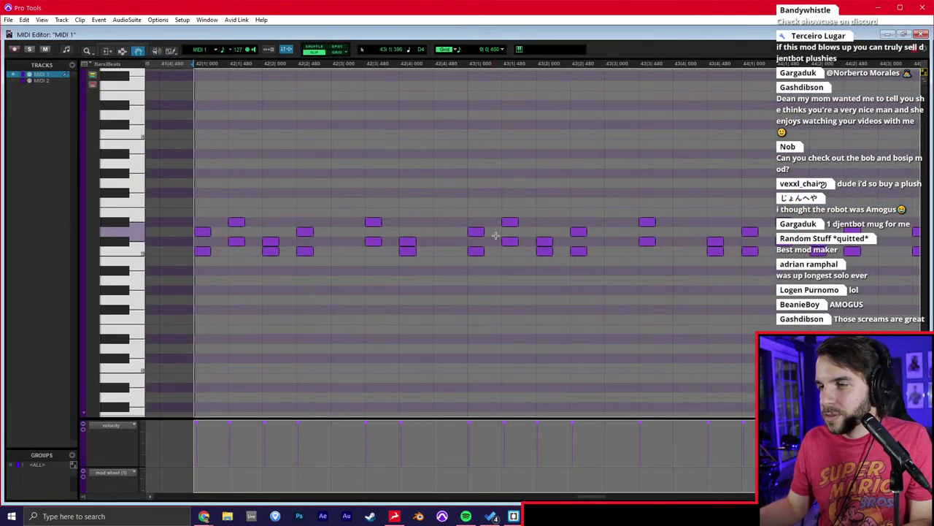
Cut all notes of the MIDI 1 pattern and paste them so the pattern starts at 42|2.
{"action": "key", "text": "r"}
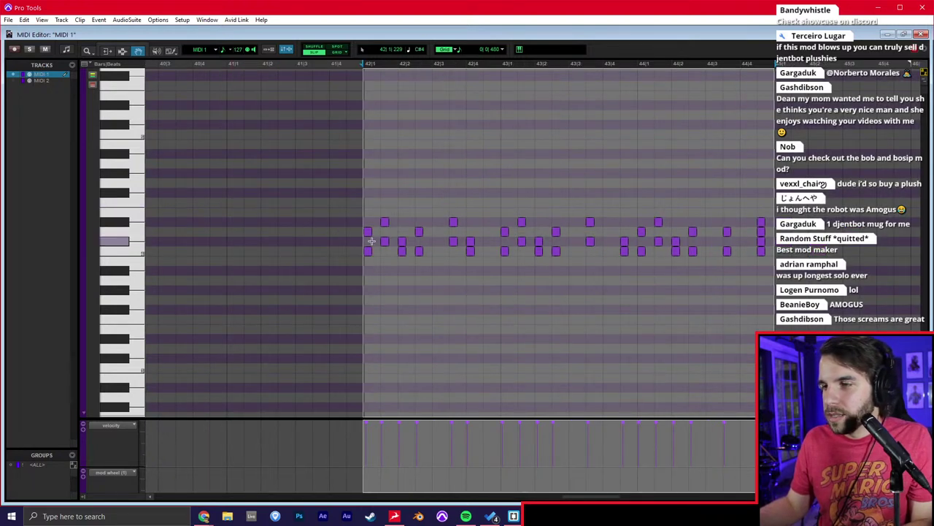
{"action": "key", "text": "Delete"}
{"action": "left_click", "coordinate": [397, 245]}
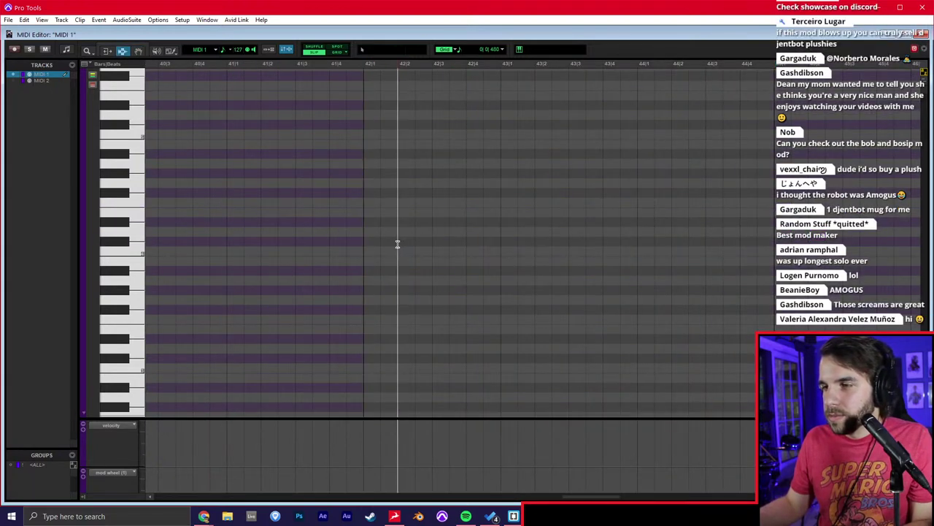
{"action": "key", "text": "ctrl+v"}
{"action": "key", "text": "F6"}
Move the two-note chord at 42|3 to 42|1, rework it into C4, D4 and Eb4, and play the passage.
{"action": "left_click", "coordinate": [436, 251]}
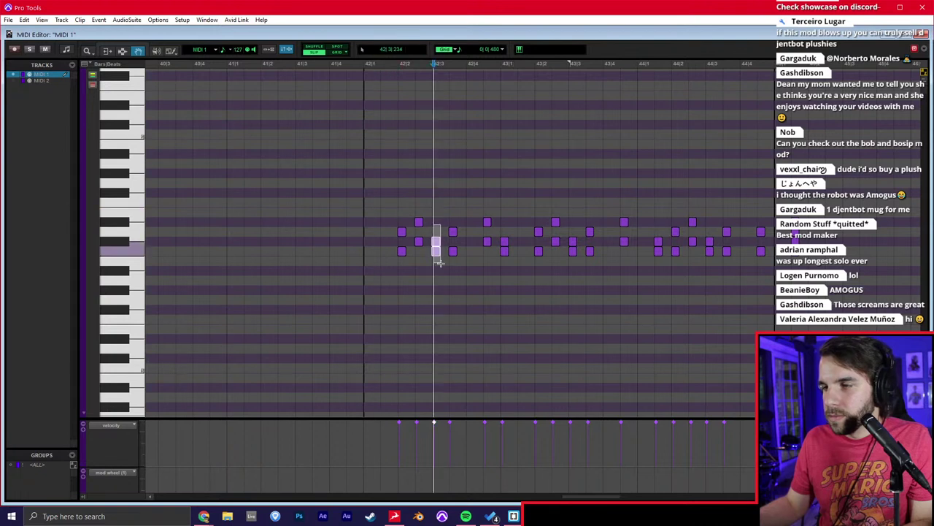
{"action": "left_click", "coordinate": [363, 254]}
{"action": "key", "text": "ctrl+v"}
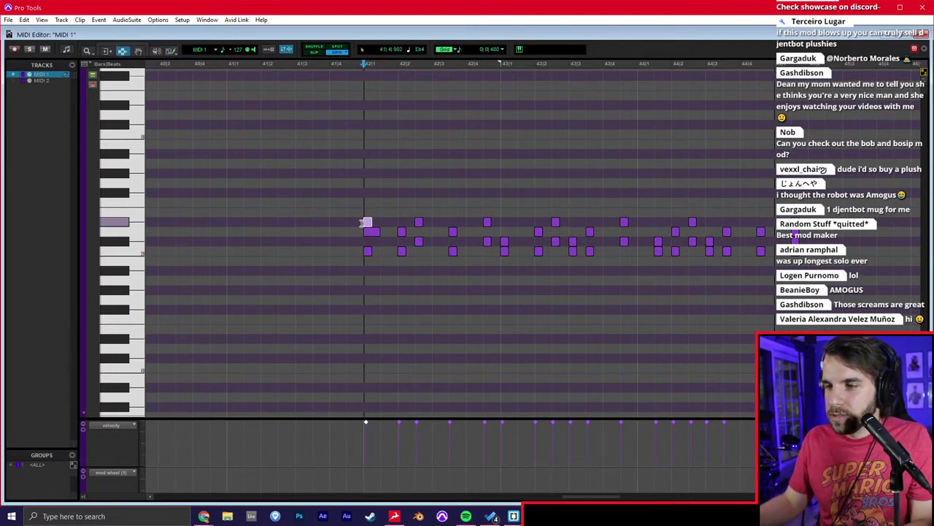
{"action": "scroll", "coordinate": [361, 228], "scroll_direction": "right", "scroll_amount": 1}
{"action": "key", "text": "space"}
Shift the whole pattern one beat later so its opening chord falls on 42|2, and play from bar 42.
{"action": "left_click_drag", "start_coordinate": [343, 250], "coordinate": [820, 252]}
{"action": "key", "text": "ctrl+x"}
{"action": "left_click", "coordinate": [380, 258]}
{"action": "key", "text": "ctrl+v"}
{"action": "left_click", "coordinate": [340, 258]}
{"action": "key", "text": "space"}
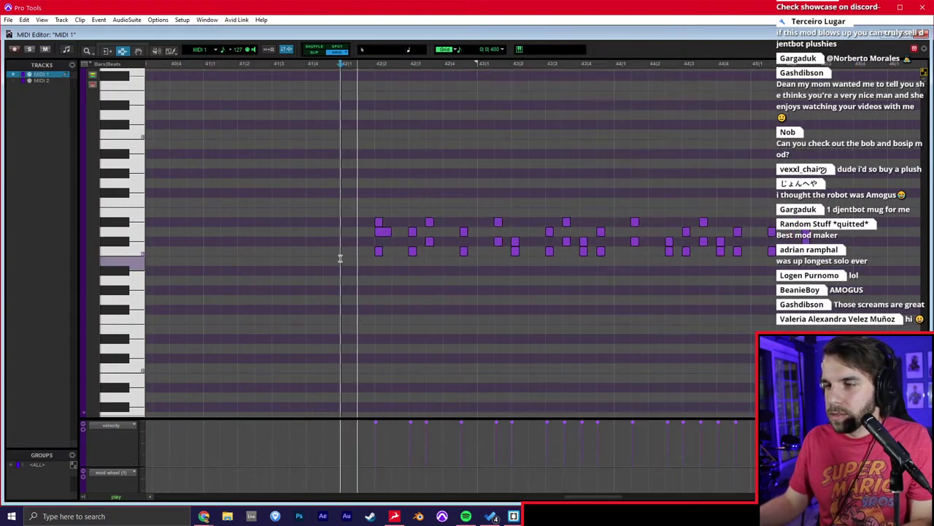
Delete all chords from 43|2 onward and play the remaining pattern from bar 42.
{"action": "left_click_drag", "start_coordinate": [494, 244], "coordinate": [840, 219]}
{"action": "key", "text": "Delete"}
{"action": "left_click", "coordinate": [342, 258]}
{"action": "key", "text": "space"}
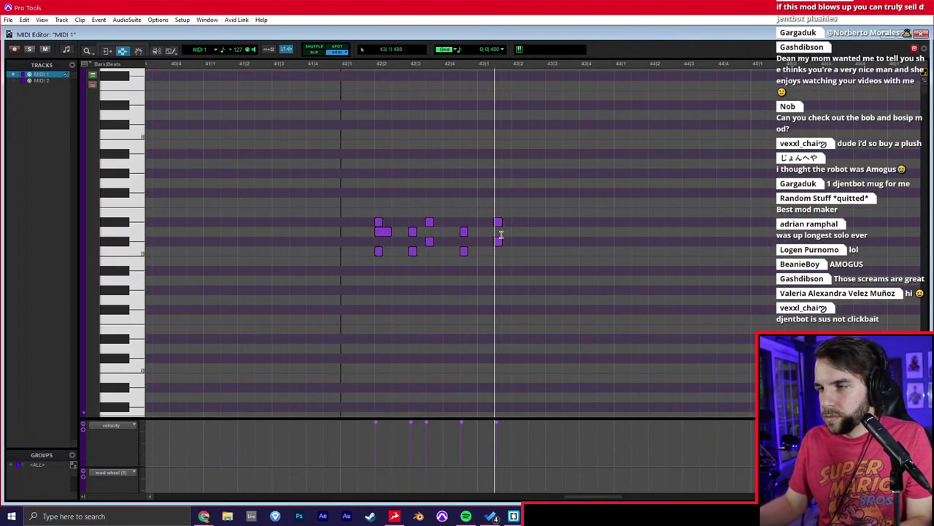
Copy the two consecutive chords starting at 42|3 and paste them at the start of bar 43.
{"action": "left_click_drag", "start_coordinate": [413, 249], "coordinate": [440, 242]}
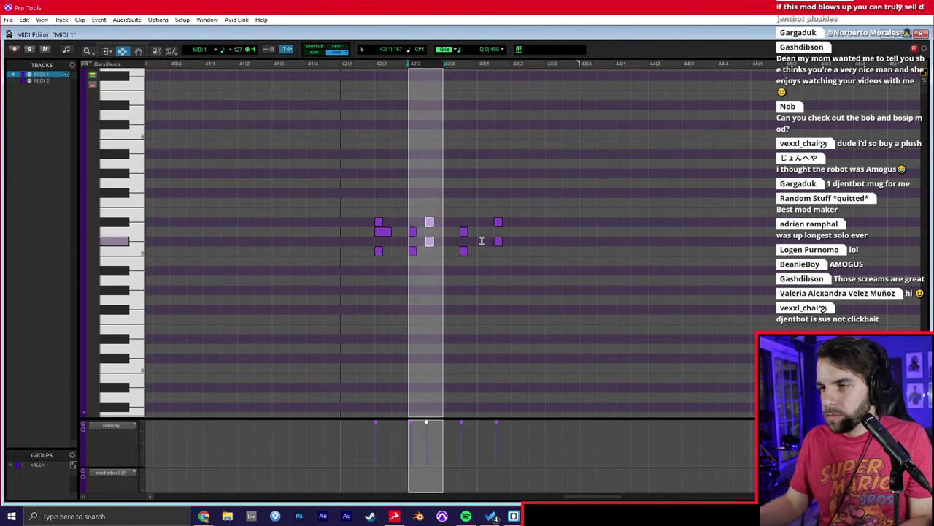
{"action": "left_click_drag", "start_coordinate": [510, 241], "coordinate": [479, 241]}
{"action": "left_click", "coordinate": [476, 246]}
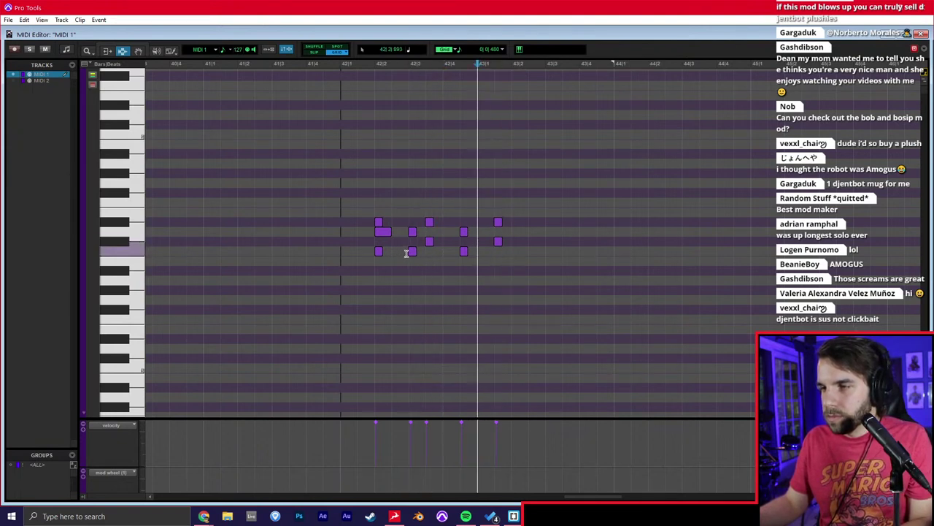
{"action": "left_click_drag", "start_coordinate": [406, 253], "coordinate": [449, 244]}
{"action": "left_click_drag", "start_coordinate": [392, 252], "coordinate": [444, 247]}
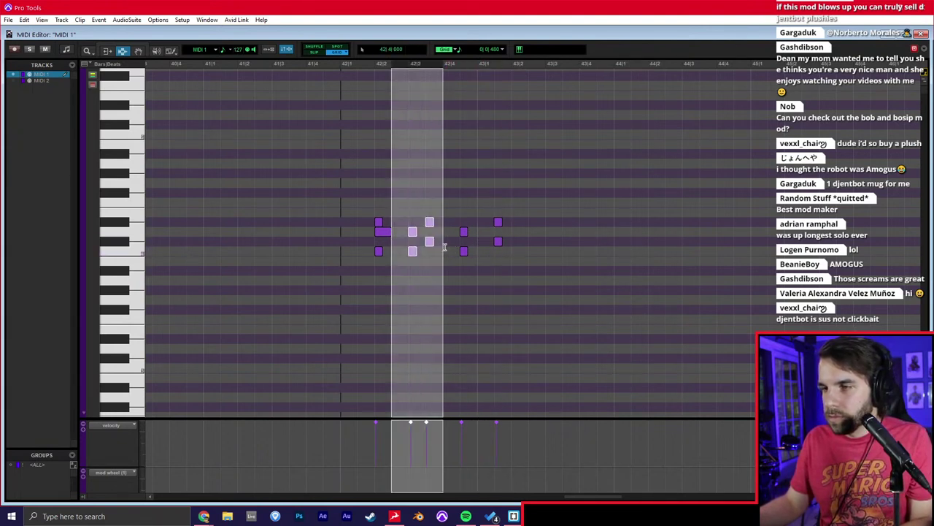
{"action": "left_click", "coordinate": [460, 251]}
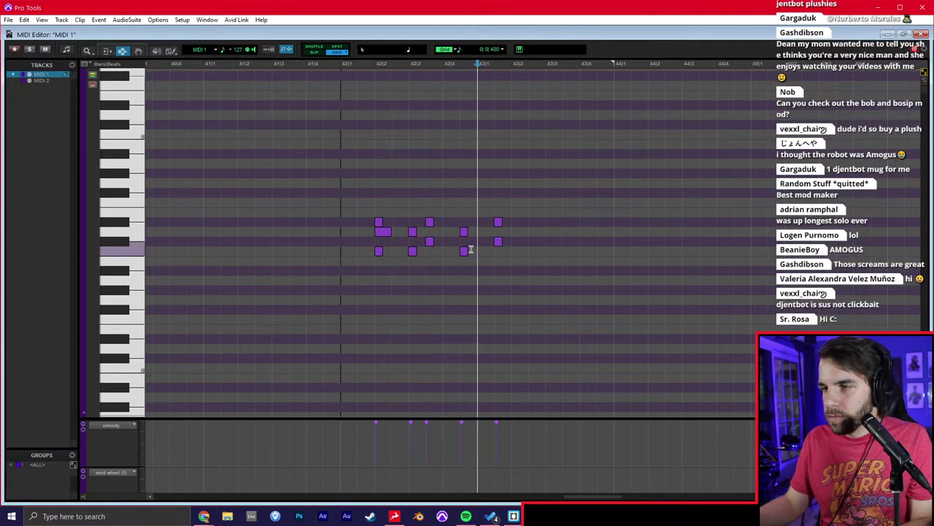
{"action": "key", "text": "ctrl+v"}
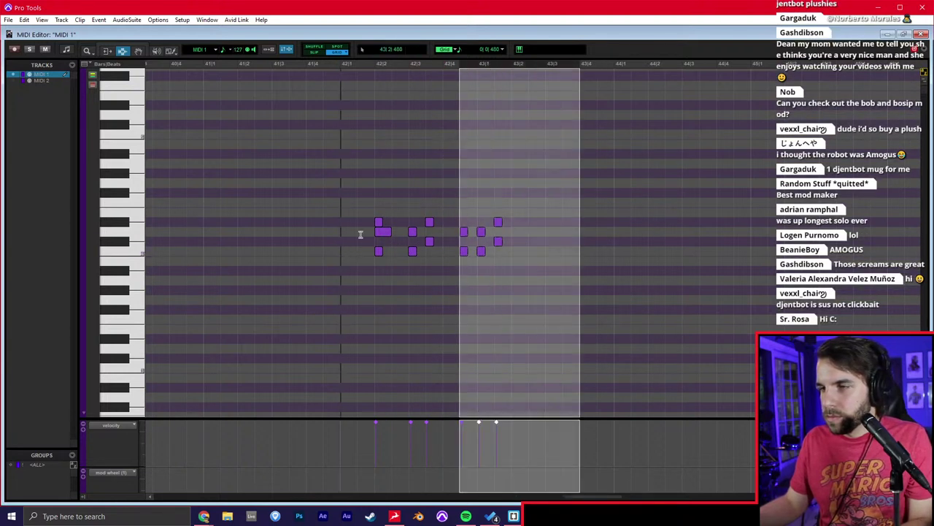
Quantize all notes to the 1/16 note grid and play the pattern from bar 42.
{"action": "key", "text": "ctrl+a"}
{"action": "key", "text": "alt+0"}
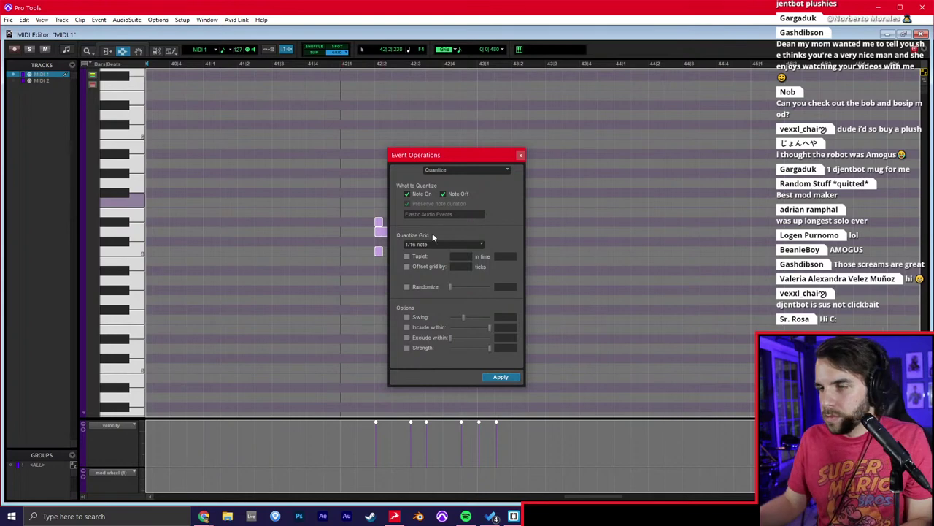
{"action": "left_click", "coordinate": [520, 155]}
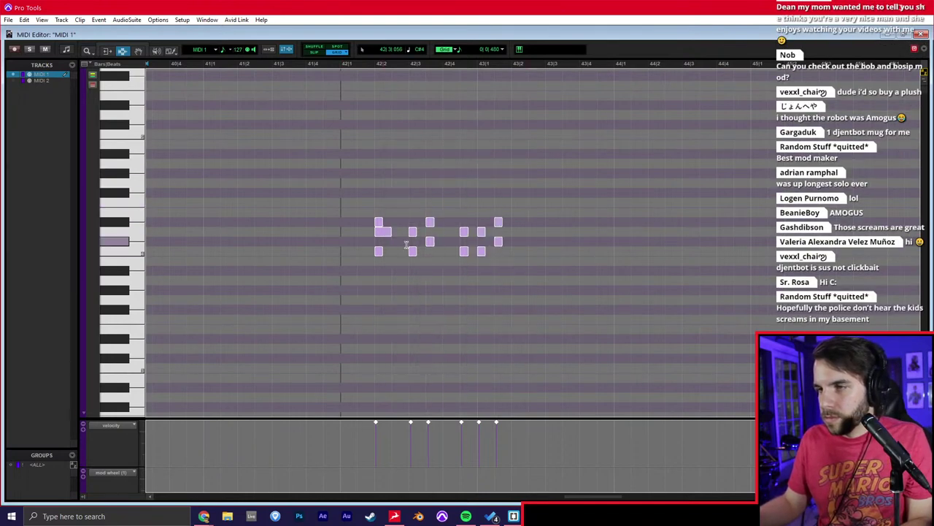
{"action": "left_click", "coordinate": [358, 250]}
{"action": "key", "text": "space"}
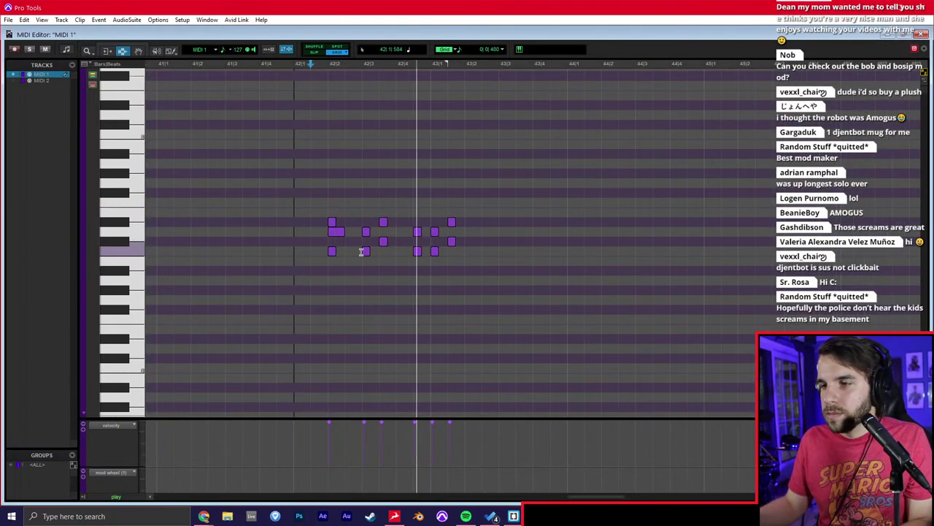
{"action": "key", "text": "space"}
Try the passage without the chord half a beat before bar 43, and undo the deletion.
{"action": "left_click_drag", "start_coordinate": [396, 242], "coordinate": [428, 239]}
{"action": "key", "text": "Delete"}
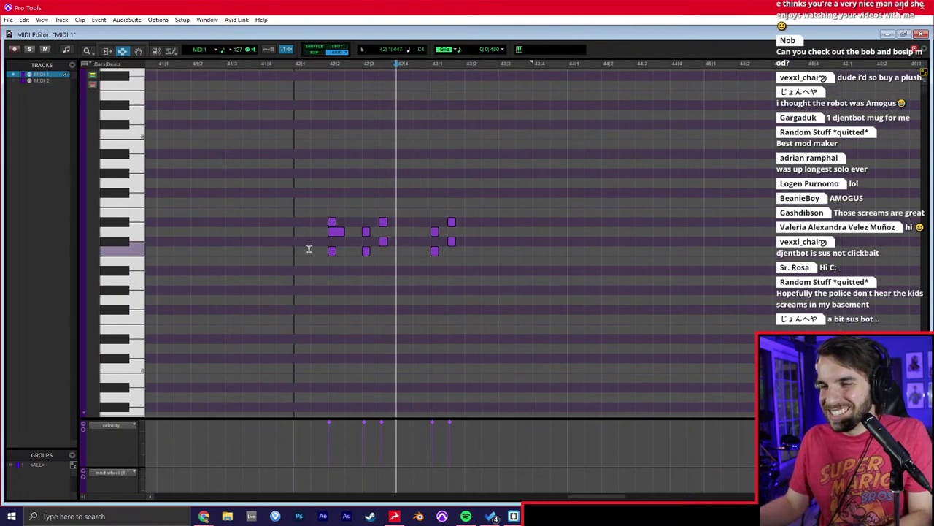
{"action": "left_click", "coordinate": [310, 245]}
{"action": "key", "text": "space"}
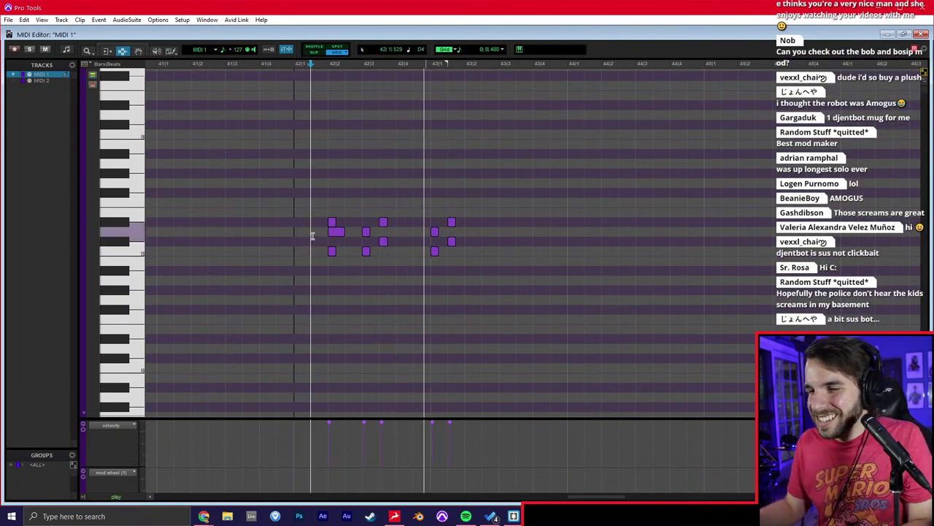
{"action": "key", "text": "space"}
{"action": "key", "text": "ctrl+z"}
Move the chord half a beat before bar 43 back to 42|4 and play from bar 42.
{"action": "left_click_drag", "start_coordinate": [419, 251], "coordinate": [410, 254]}
{"action": "left_click", "coordinate": [285, 241]}
{"action": "key", "text": "space"}
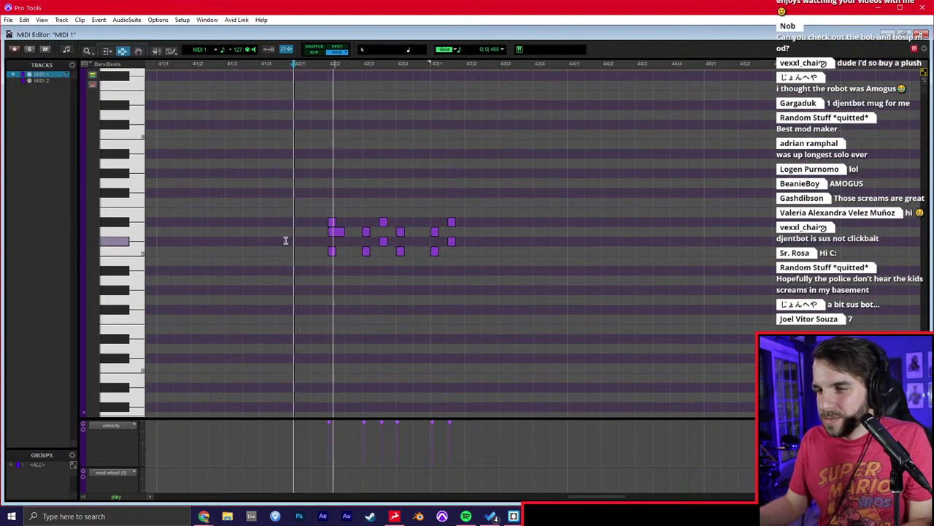
{"action": "key", "text": "space"}
Set the MIDI Editor's grid to 1/16 note (0|0|240).
{"action": "key", "text": "F10"}
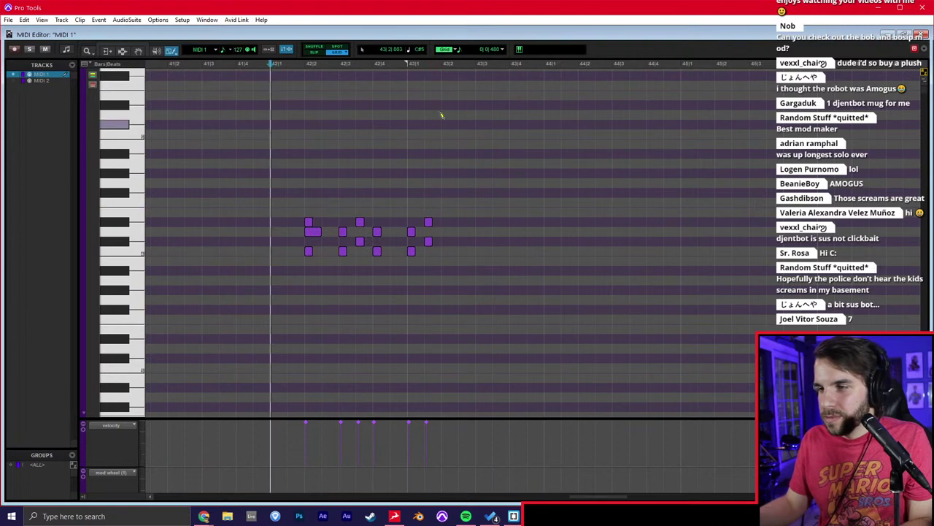
{"action": "left_click", "coordinate": [489, 50]}
{"action": "left_click", "coordinate": [509, 91]}
{"action": "key", "text": "t"}
{"action": "scroll", "coordinate": [522, 228], "scroll_direction": "right", "scroll_amount": 2}
{"action": "scroll", "coordinate": [506, 233], "scroll_direction": "right", "scroll_amount": 3}
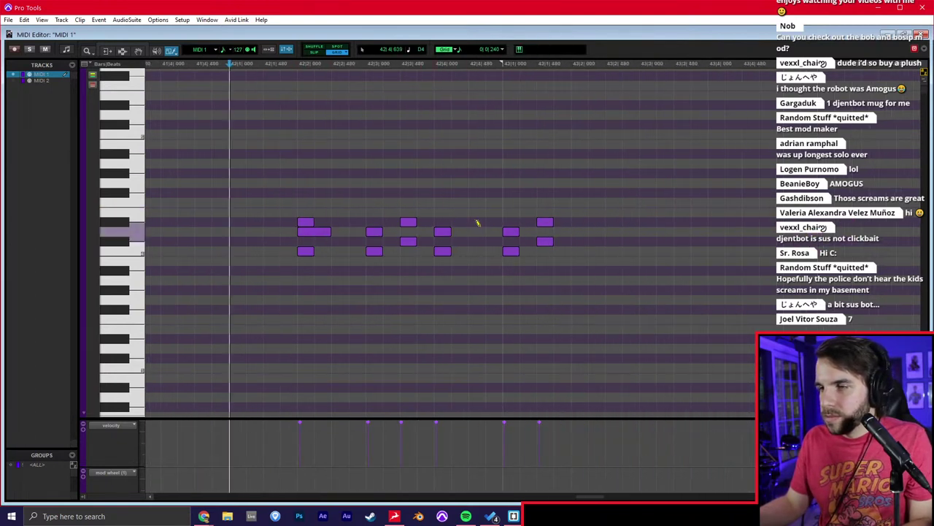
Change the chord at 42|4 to D4 and Eb4, and remove the C#4 note from the chord at 42|3|480.
{"action": "key", "text": "F8"}
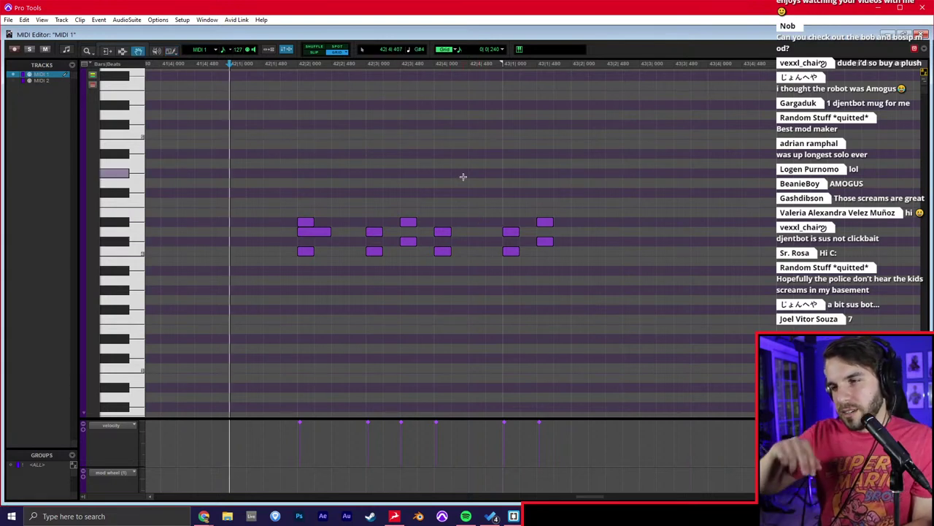
{"action": "key", "text": "F7"}
{"action": "left_click", "coordinate": [367, 231]}
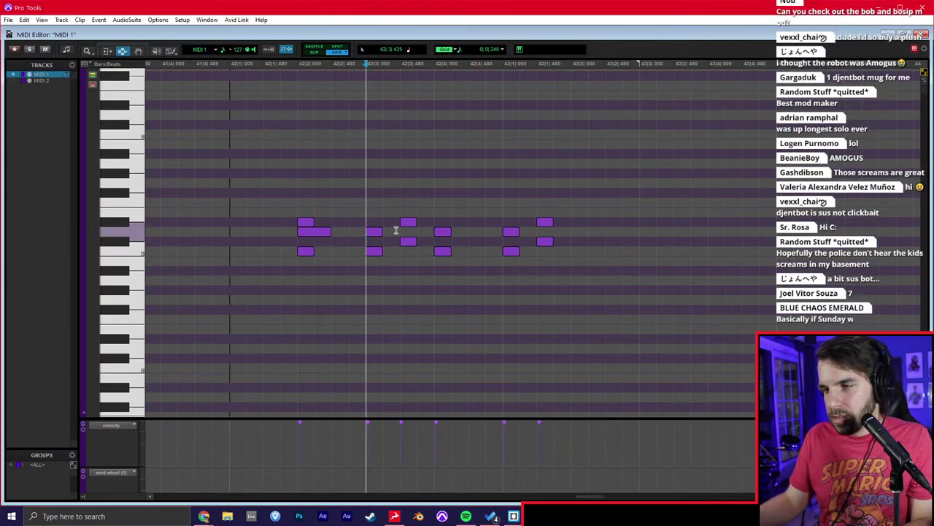
{"action": "left_click", "coordinate": [400, 228]}
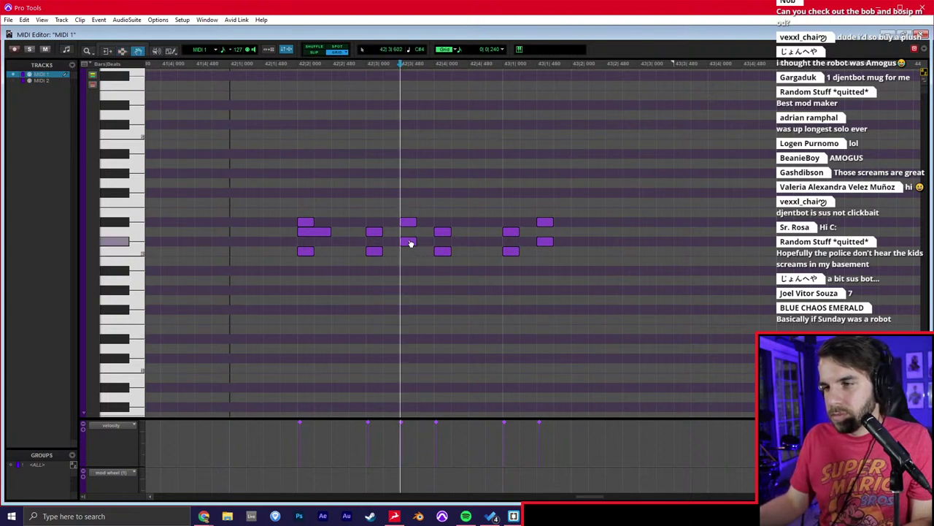
{"action": "mouse_move", "coordinate": [446, 235]}
{"action": "left_mouse_down"}
{"action": "mouse_move", "coordinate": [450, 222]}
{"action": "mouse_move", "coordinate": [448, 235]}
{"action": "left_mouse_up"}
{"action": "key", "text": "F6"}
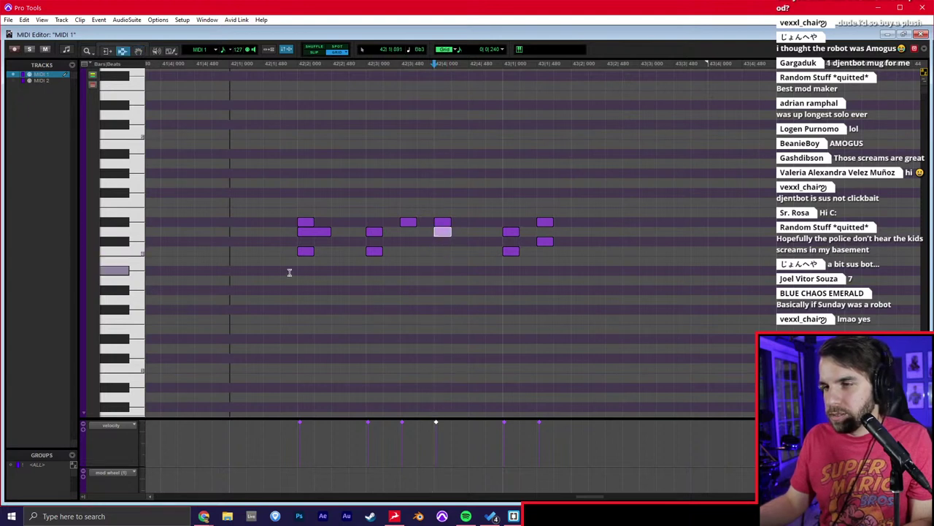
Delete the chords in bar 43 and play the shortened pattern from bar 42.
{"action": "scroll", "coordinate": [302, 262], "scroll_direction": "right", "scroll_amount": 3}
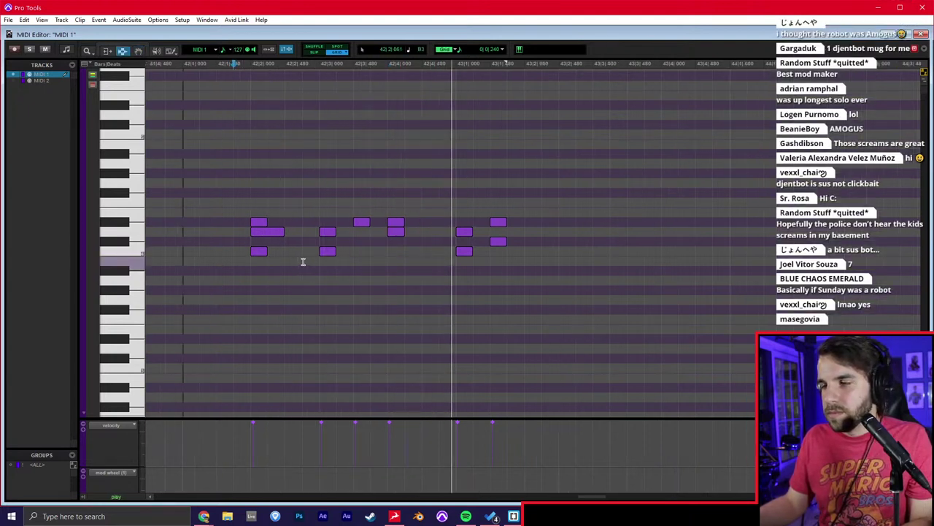
{"action": "left_click_drag", "start_coordinate": [431, 240], "coordinate": [537, 219]}
{"action": "key", "text": "Delete"}
{"action": "left_click", "coordinate": [261, 244]}
{"action": "left_click", "coordinate": [167, 250]}
{"action": "key", "text": "space"}
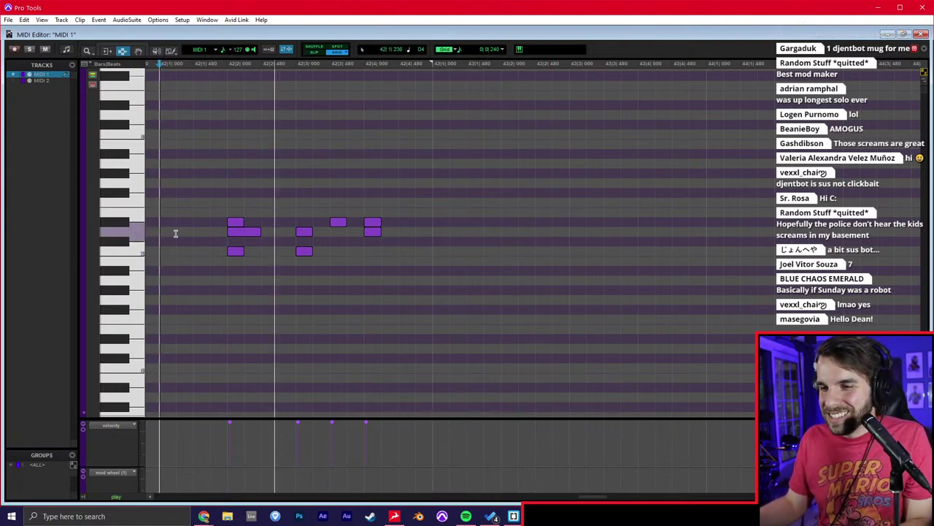
{"action": "key", "text": "space"}
Draw a C#4 note under the Eb4 at 42|3|480 and play the pattern from bar 42.
{"action": "key", "text": "F10"}
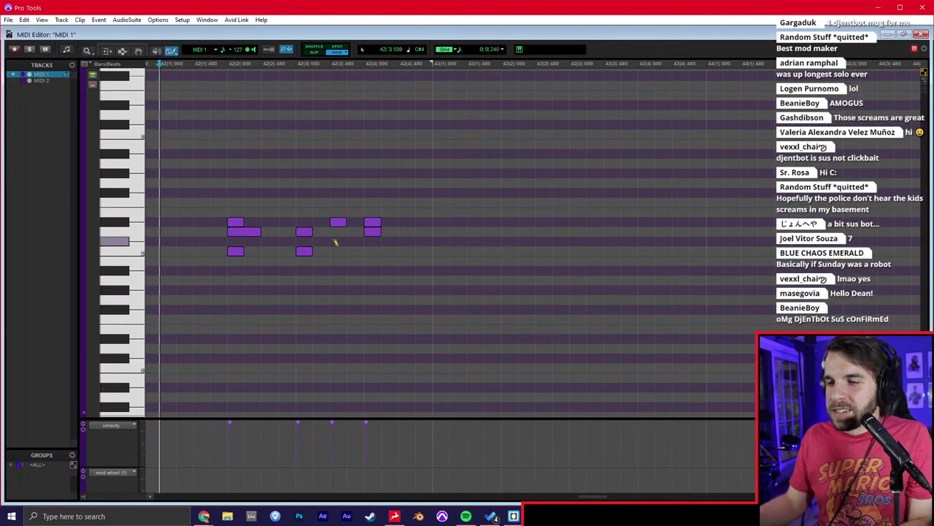
{"action": "left_click", "coordinate": [337, 241]}
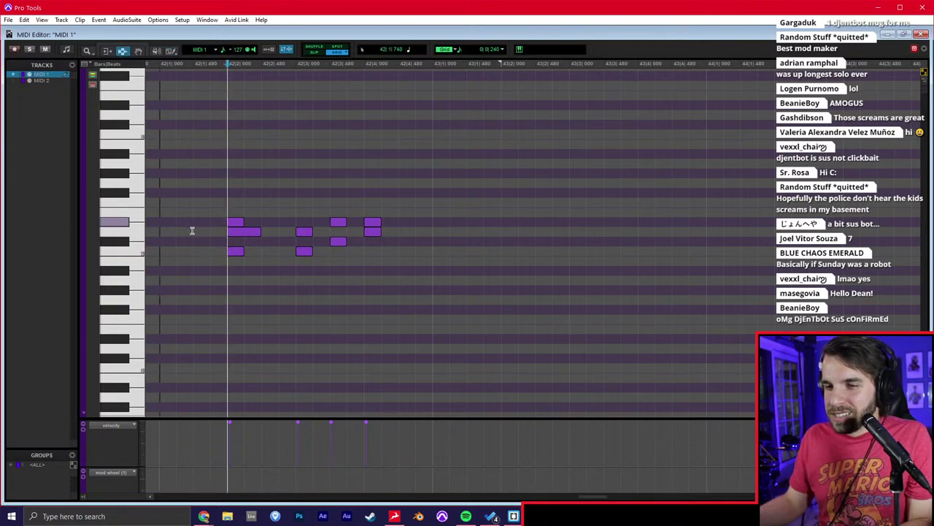
{"action": "left_click", "coordinate": [160, 233]}
{"action": "key", "text": "space"}
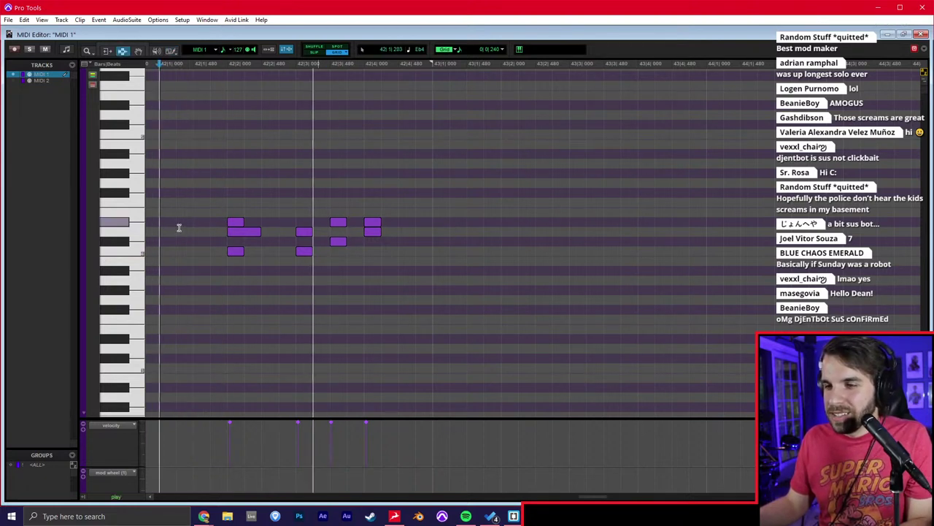
{"action": "key", "text": "space"}
Duplicate the three chords from 42|3 to 42|4 directly after themselves and play from bar 42.
{"action": "left_click_drag", "start_coordinate": [296, 233], "coordinate": [379, 239]}
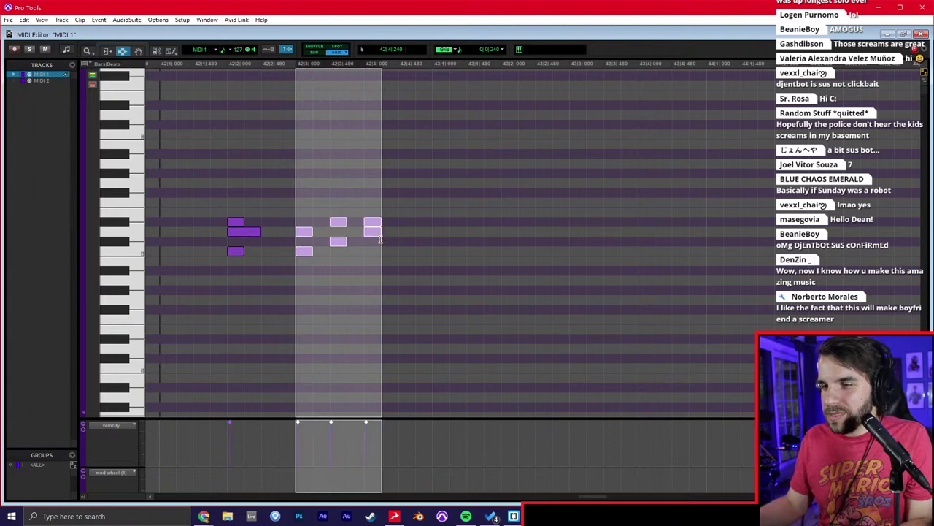
{"action": "key", "text": "ctrl+d"}
{"action": "left_click", "coordinate": [175, 254]}
{"action": "key", "text": "space"}
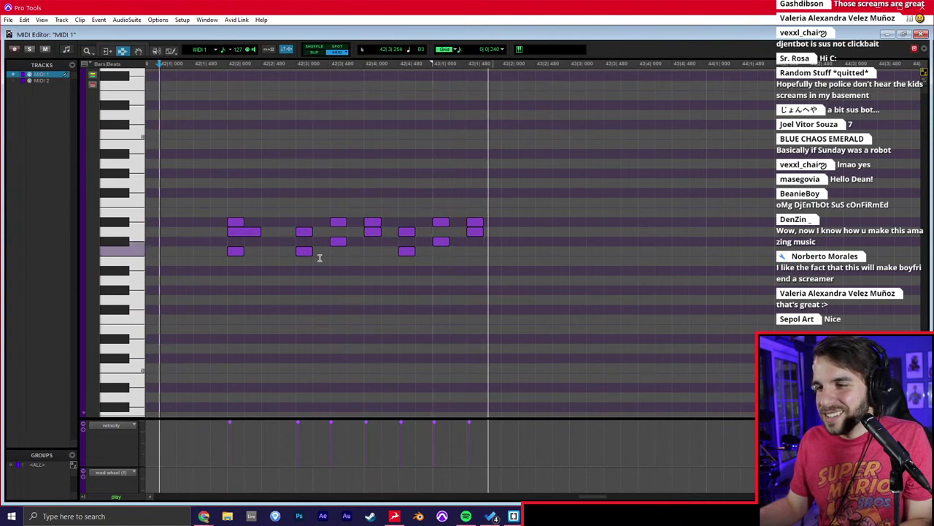
Move the three duplicated chords so they start at bar 43, and play from just before that bar.
{"action": "left_click_drag", "start_coordinate": [406, 252], "coordinate": [523, 247]}
{"action": "key", "text": "ctrl+x"}
{"action": "left_click", "coordinate": [437, 261]}
{"action": "key", "text": "ctrl+v"}
{"action": "left_click", "coordinate": [401, 261]}
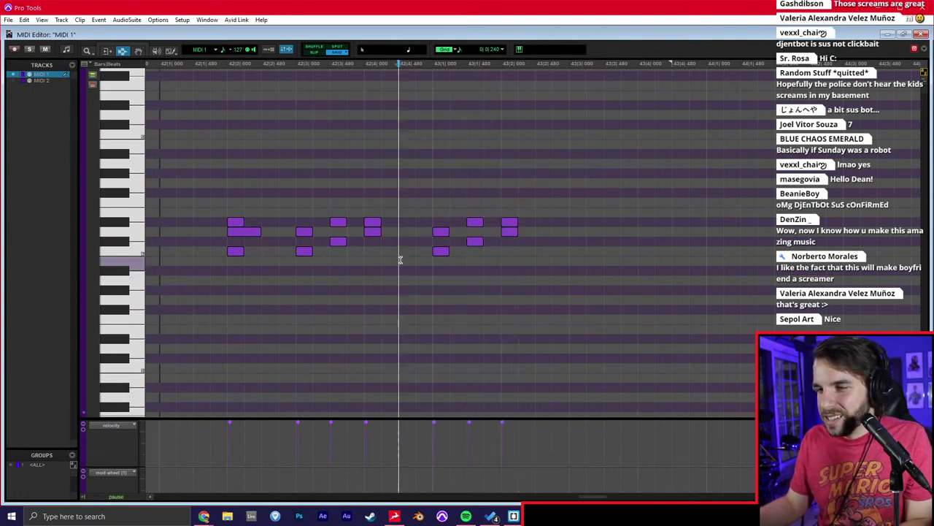
{"action": "key", "text": "space"}
Copy bar 43's three chords to 43|2|480, 43|3|480 and 43|4, and play from just before bar 43.
{"action": "left_click_drag", "start_coordinate": [407, 257], "coordinate": [509, 239]}
{"action": "key", "text": "ctrl+c"}
{"action": "left_click", "coordinate": [514, 243]}
{"action": "key", "text": "ctrl+v"}
{"action": "left_click", "coordinate": [551, 239]}
{"action": "key", "text": "ctrl+v"}
{"action": "key", "text": "space"}
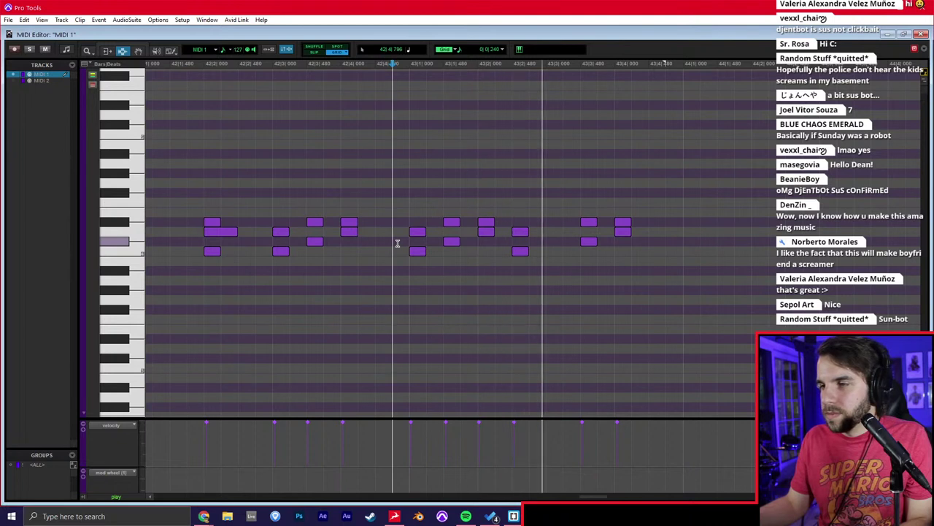
{"action": "scroll", "coordinate": [398, 243], "scroll_direction": "right", "scroll_amount": 1}
{"action": "scroll", "coordinate": [399, 244], "scroll_direction": "down", "scroll_amount": 1}
{"action": "key", "text": "space"}
Rework the final chord at 43|4 into C4, C#4 and Eb4, and duplicate bars 42–43 starting at bar 44.
{"action": "key", "text": "F10"}
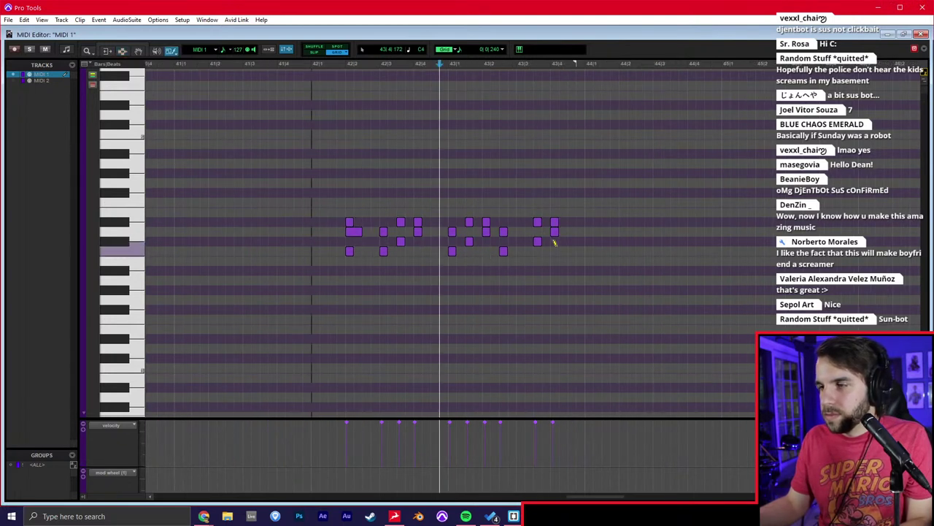
{"action": "left_click", "coordinate": [555, 251]}
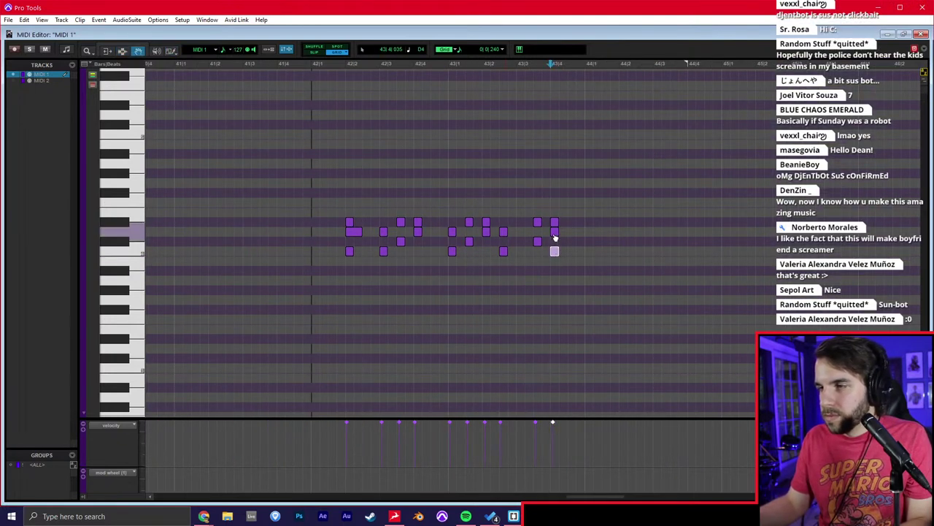
{"action": "key", "text": "F7"}
{"action": "left_click_drag", "start_coordinate": [313, 250], "coordinate": [585, 245]}
{"action": "key", "text": "ctrl+d"}
{"action": "left_click", "coordinate": [584, 245]}
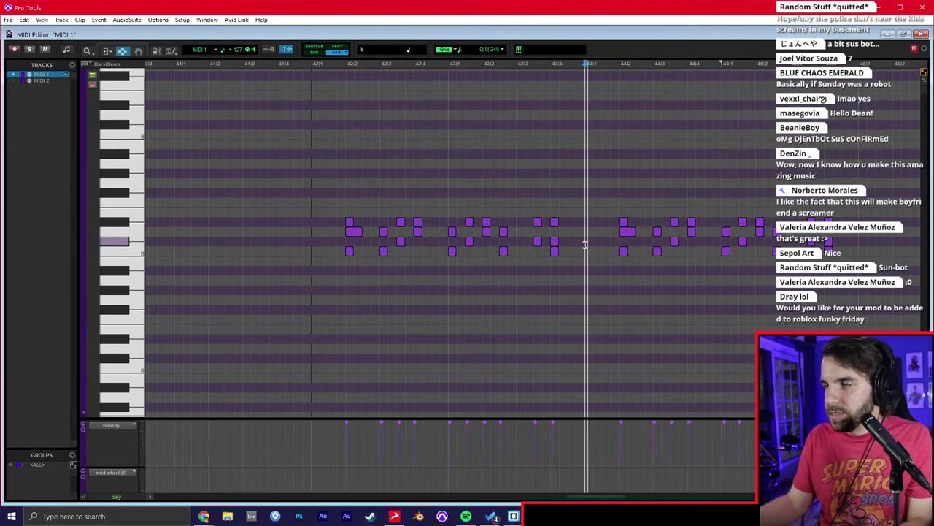
Delete the bar 45 chords from 45|2 onwards and add a C4 and D4 chord at 45|1|720.
{"action": "key", "text": "space"}
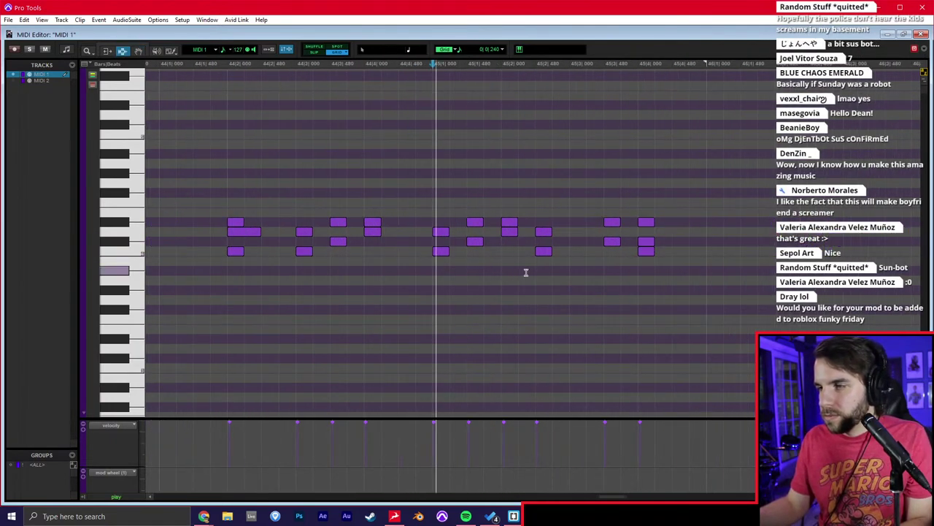
{"action": "mouse_move", "coordinate": [497, 256]}
{"action": "left_mouse_down"}
{"action": "mouse_move", "coordinate": [673, 233]}
{"action": "mouse_move", "coordinate": [690, 241]}
{"action": "left_mouse_up"}
{"action": "key", "text": "Delete"}
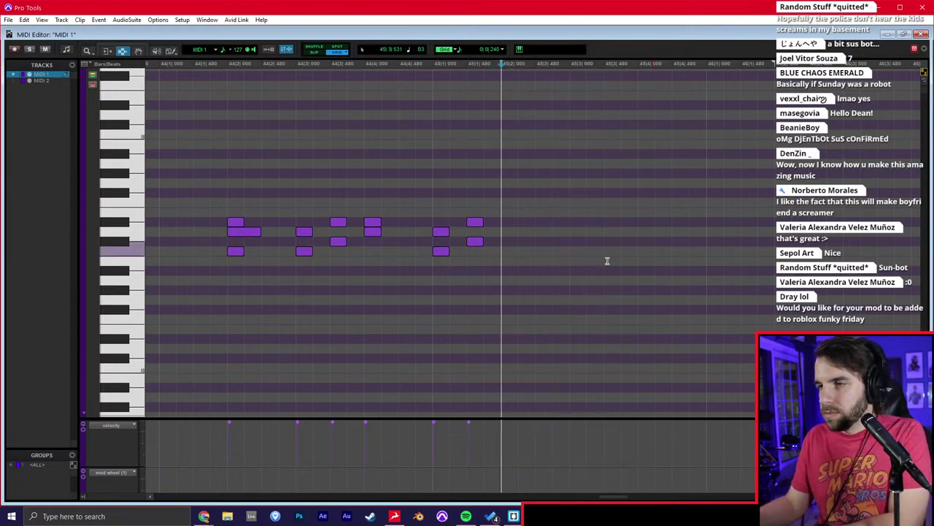
{"action": "key", "text": "F10"}
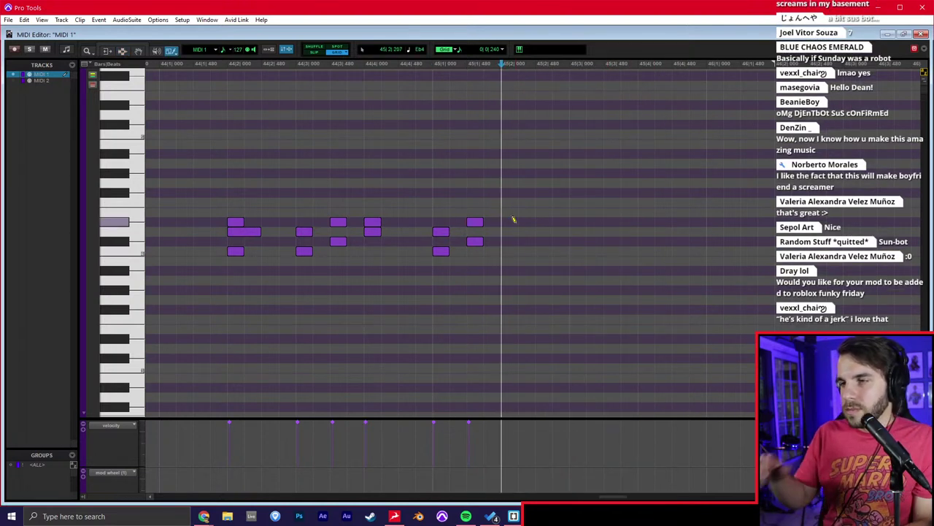
{"action": "left_click", "coordinate": [491, 232]}
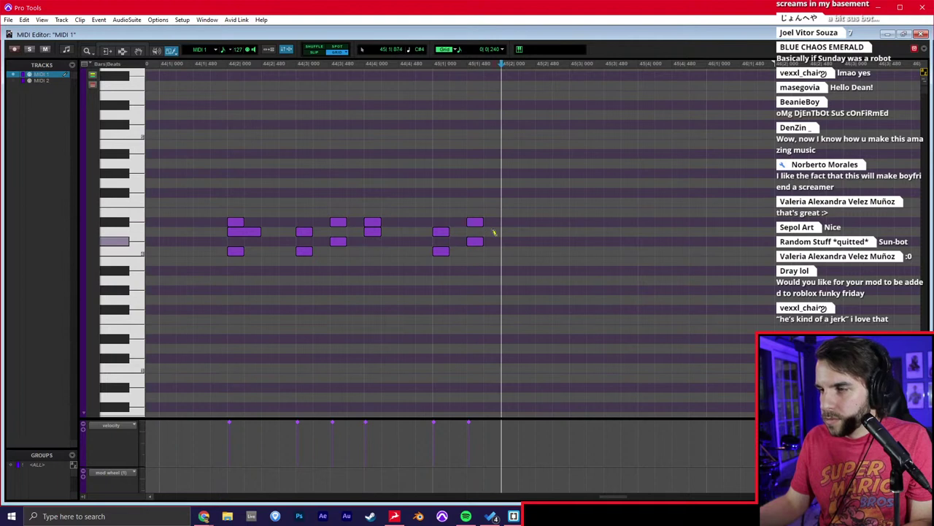
Duplicate the chords at 45|1|480 and 45|1|720 to start at 45|2|240, and play from bar 45.
{"action": "key", "text": "F8"}
{"action": "left_click_drag", "start_coordinate": [468, 244], "coordinate": [504, 241]}
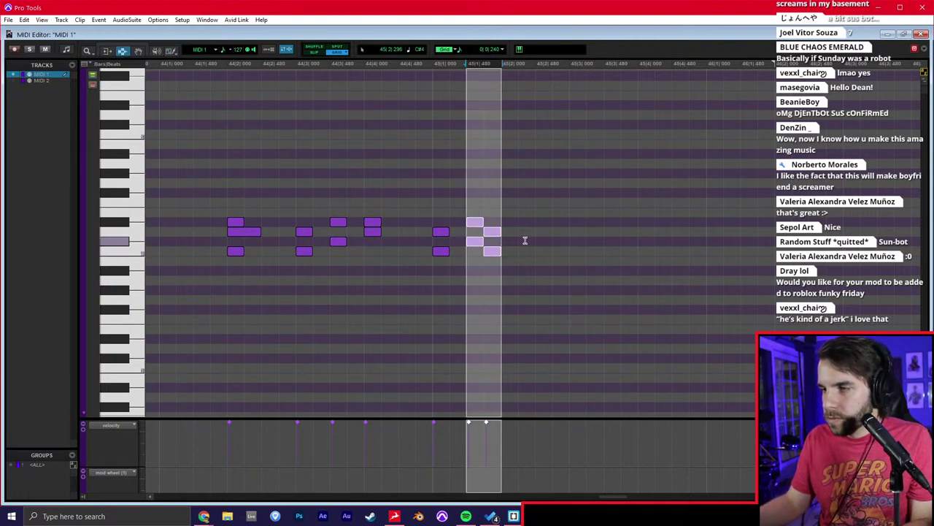
{"action": "key", "text": "ctrl+d"}
{"action": "left_click", "coordinate": [433, 254]}
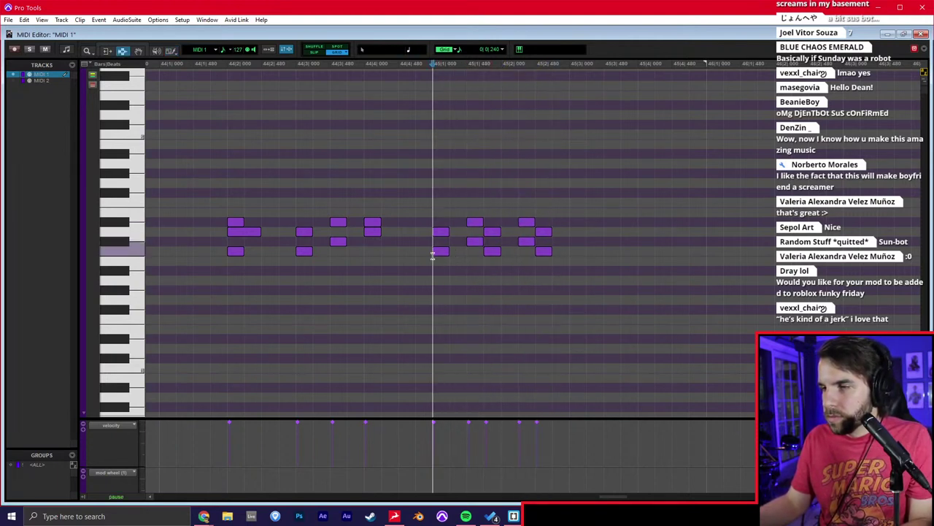
{"action": "key", "text": "space"}
Draw chords C4–C#4–Eb4 at 45|3, D4–Eb4 at 45|3|480, C#4–D4 at 45|3|720 and C4–C#4 at 45|4.
{"action": "key", "text": "F10"}
{"action": "left_click", "coordinate": [527, 251]}
{"action": "left_click_drag", "start_coordinate": [527, 232], "coordinate": [531, 241]}
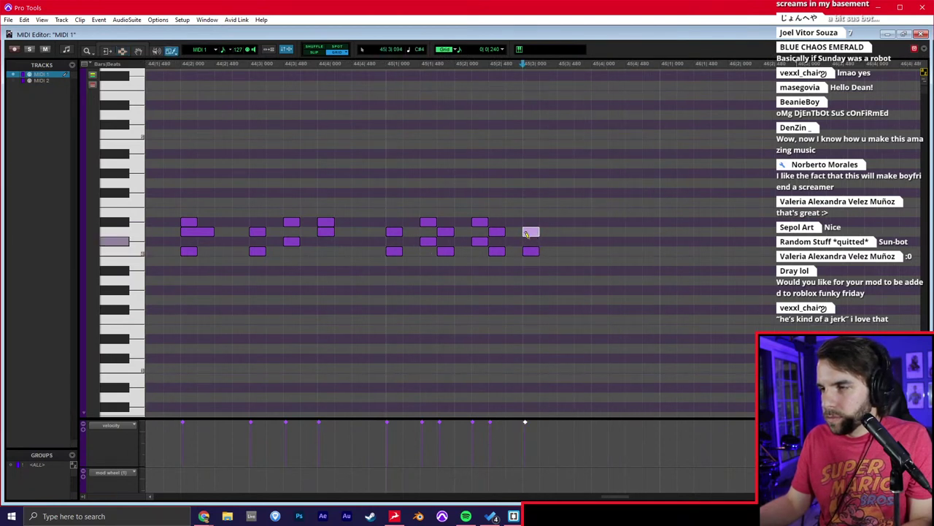
{"action": "left_click", "coordinate": [566, 231]}
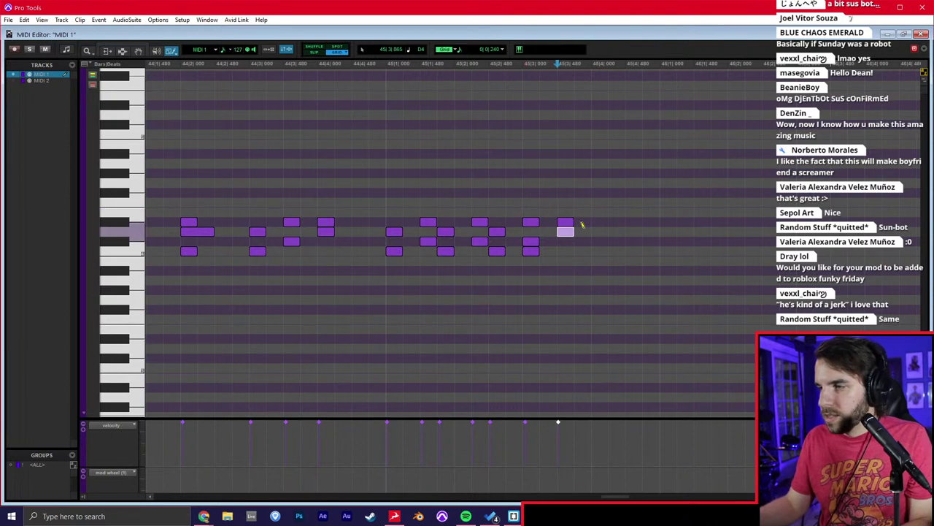
{"action": "left_click", "coordinate": [582, 232]}
{"action": "left_click", "coordinate": [600, 250]}
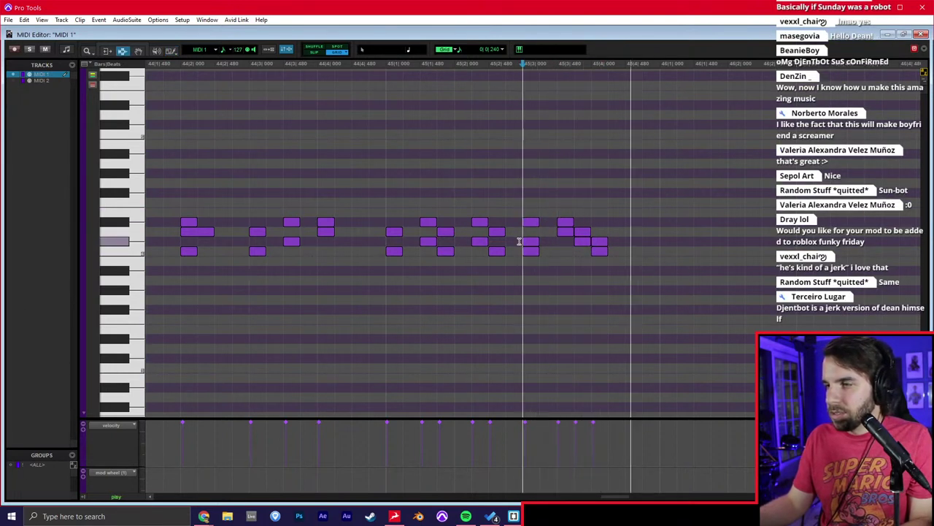
Finish bar 45 with D4 at 45|4|240 and C4 plus Eb4 at 45|4|480, and play from 45|1|240.
{"action": "left_click", "coordinate": [616, 223]}
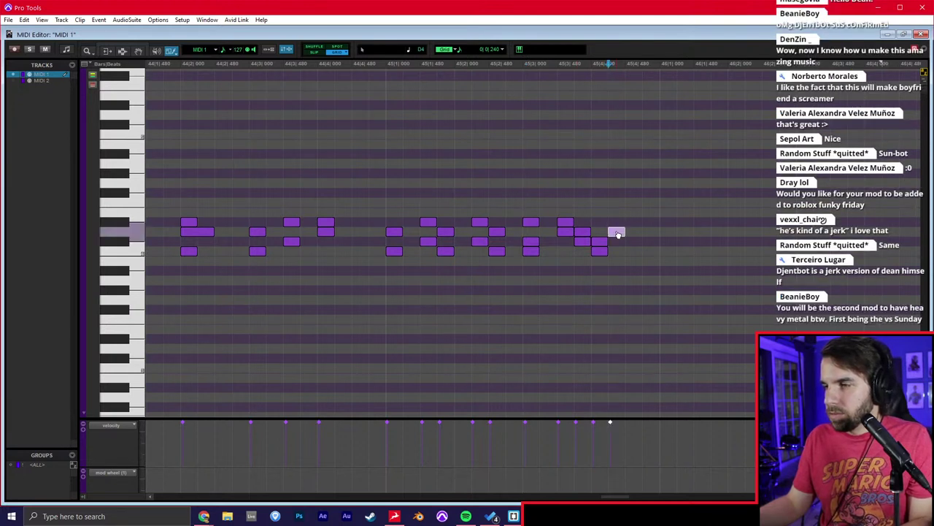
{"action": "left_click", "coordinate": [634, 251]}
{"action": "left_click", "coordinate": [634, 222]}
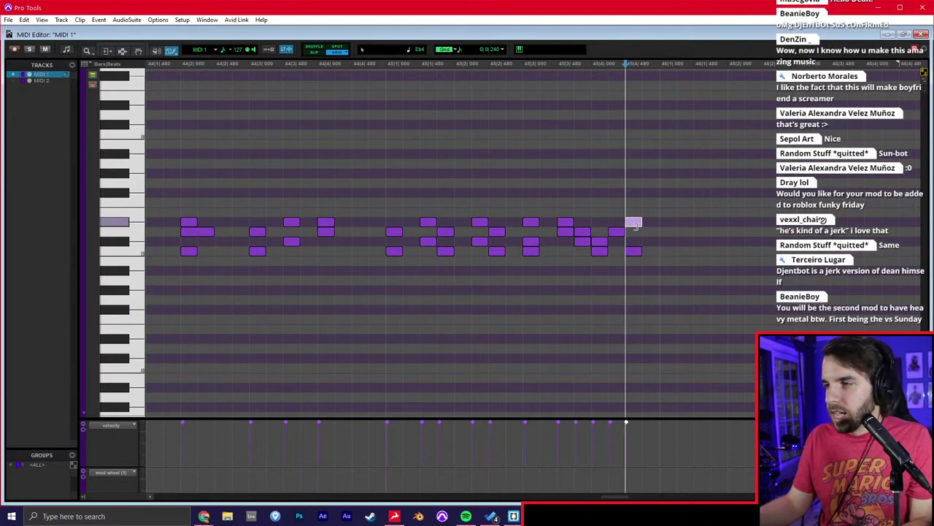
{"action": "left_click", "coordinate": [471, 230]}
{"action": "left_click", "coordinate": [416, 205]}
{"action": "key", "text": "space"}
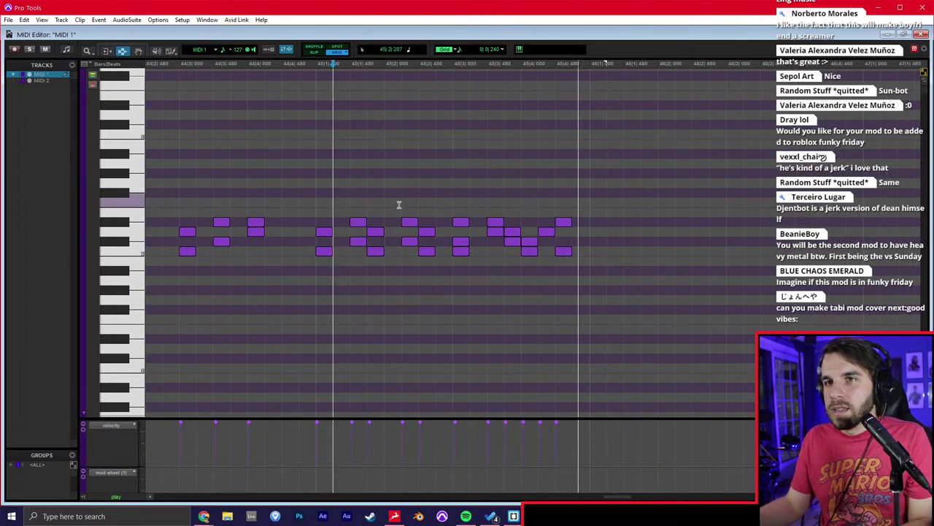
Copy the finished MIDI 1 phrase from bars 42–45 onto MIDI 2 at bar 46 and check its notes in the MIDI Editor.
{"action": "scroll", "coordinate": [400, 206], "scroll_direction": "right", "scroll_amount": 2}
{"action": "key", "text": "ctrl+w"}
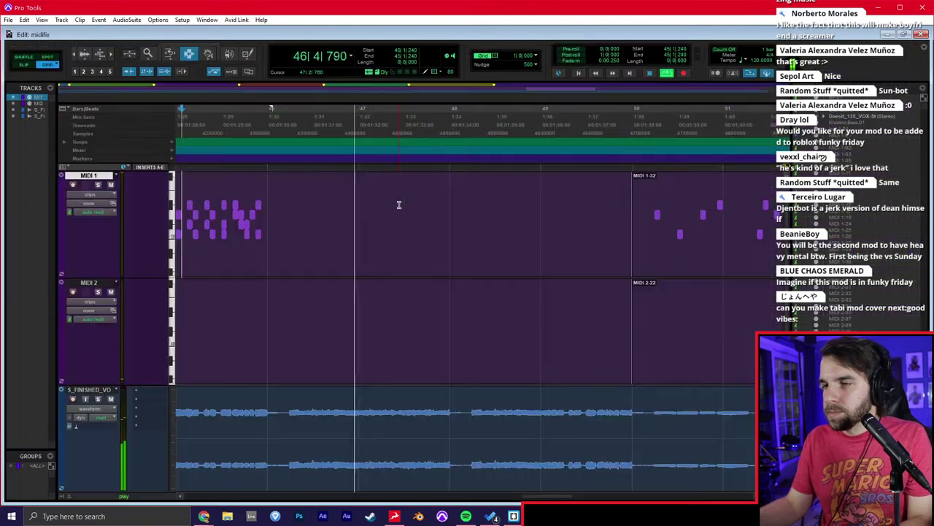
{"action": "key", "text": "space"}
{"action": "scroll", "coordinate": [312, 230], "scroll_direction": "left", "scroll_amount": 3}
{"action": "key", "text": "r"}
{"action": "left_click", "coordinate": [296, 228]}
{"action": "double_click", "coordinate": [467, 306]}
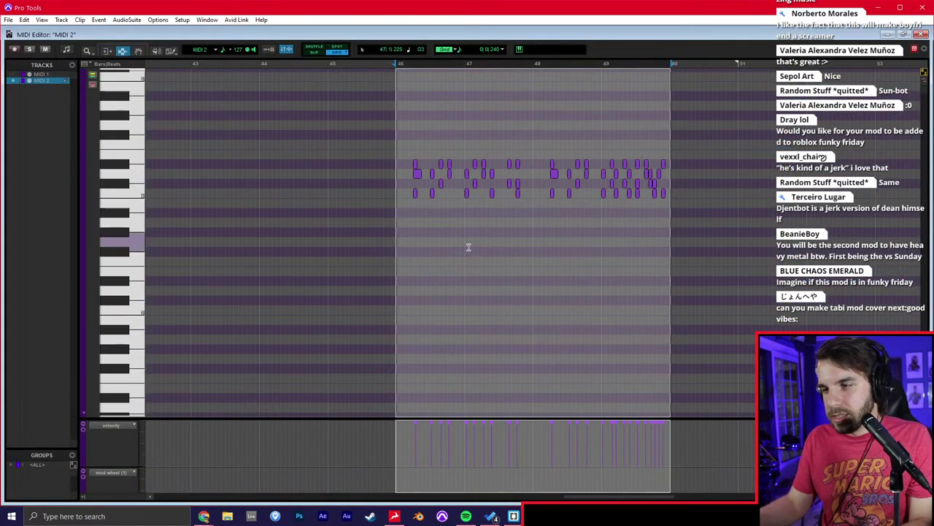
{"action": "left_click_drag", "start_coordinate": [339, 133], "coordinate": [723, 234]}
{"action": "key", "text": "ctrl+w"}
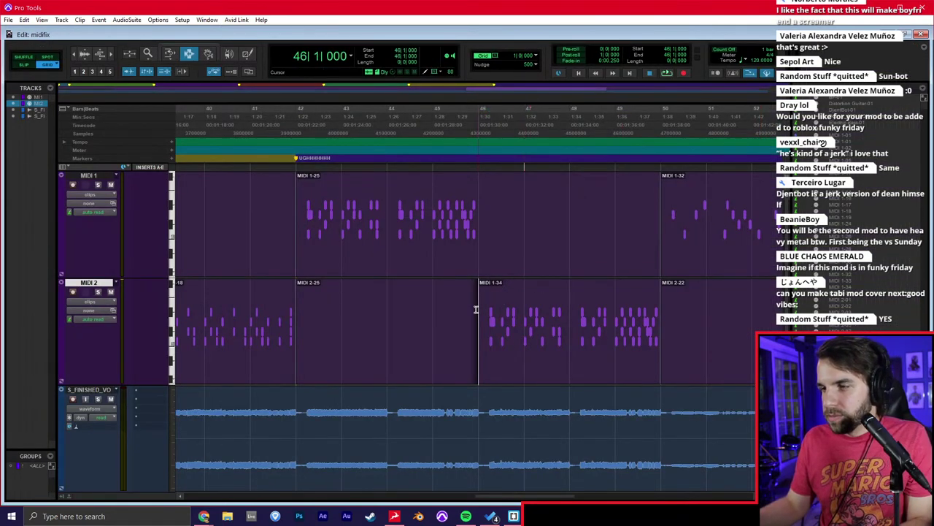
Play MIDI 1 from bar 42 and the copied MIDI 2 phrase from bar 46 to compare them with the vocals.
{"action": "left_click", "coordinate": [298, 251]}
{"action": "key", "text": "space"}
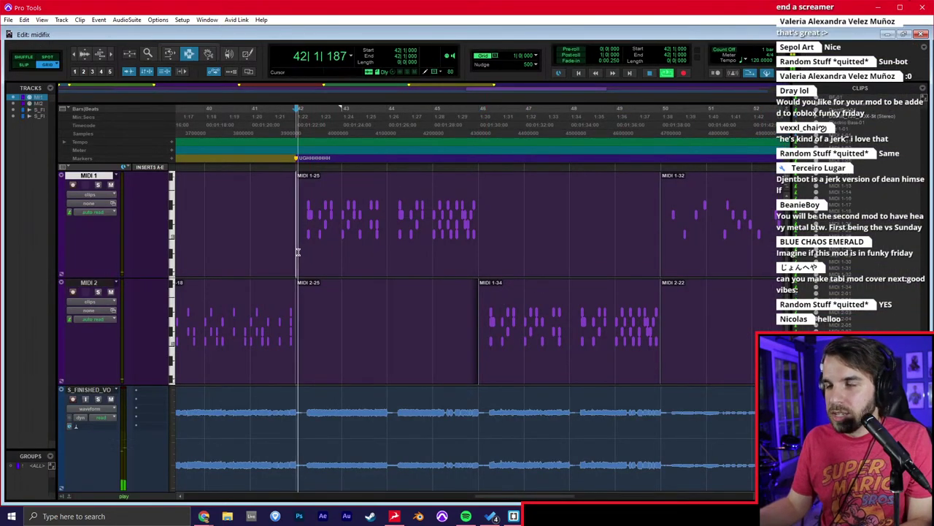
{"action": "left_click_drag", "start_coordinate": [432, 314], "coordinate": [707, 315]}
{"action": "key", "text": "alt+0"}
{"action": "key", "text": "Return"}
{"action": "left_click", "coordinate": [480, 343]}
{"action": "key", "text": "space"}
{"action": "scroll", "coordinate": [495, 334], "scroll_direction": "right", "scroll_amount": 3}
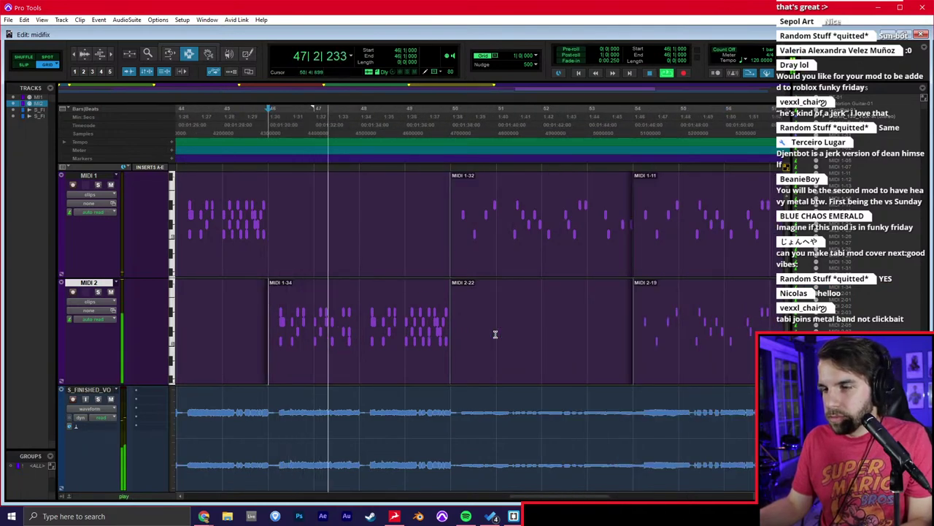
{"action": "key", "text": "t"}
{"action": "key", "text": "t"}
{"action": "scroll", "coordinate": [495, 335], "scroll_direction": "right", "scroll_amount": 1}
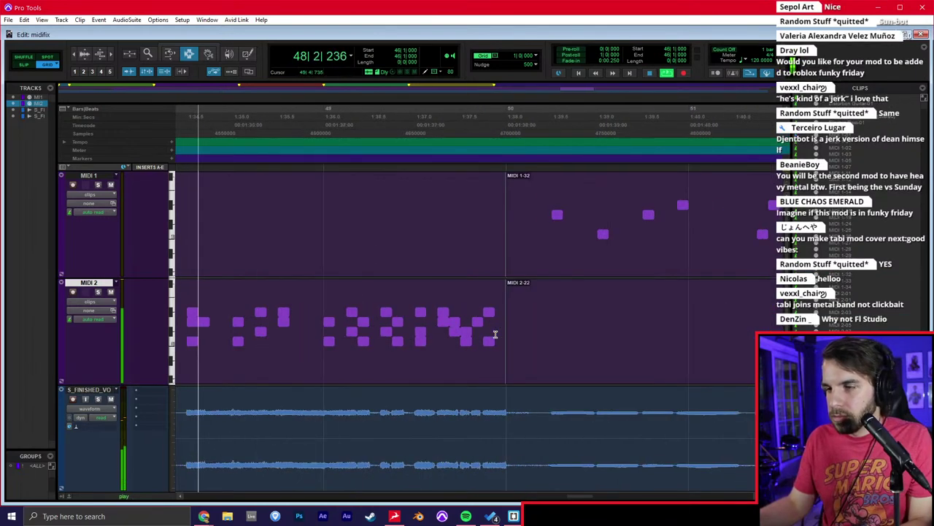
{"action": "scroll", "coordinate": [495, 334], "scroll_direction": "left", "scroll_amount": 4}
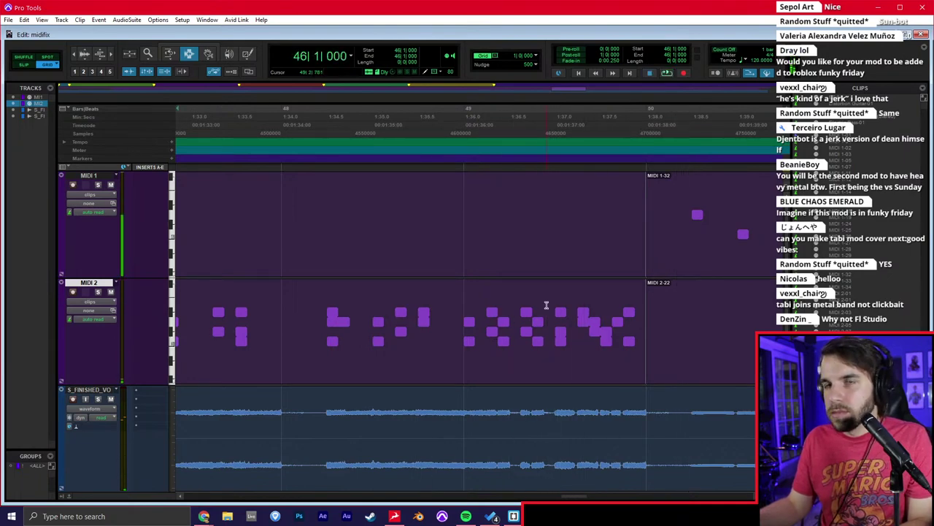
Play the charts onwards from bar 49 and examine the notes around bars 55 to 58.
{"action": "key", "text": "r"}
{"action": "key", "text": "r"}
{"action": "key", "text": "r"}
{"action": "key", "text": "r"}
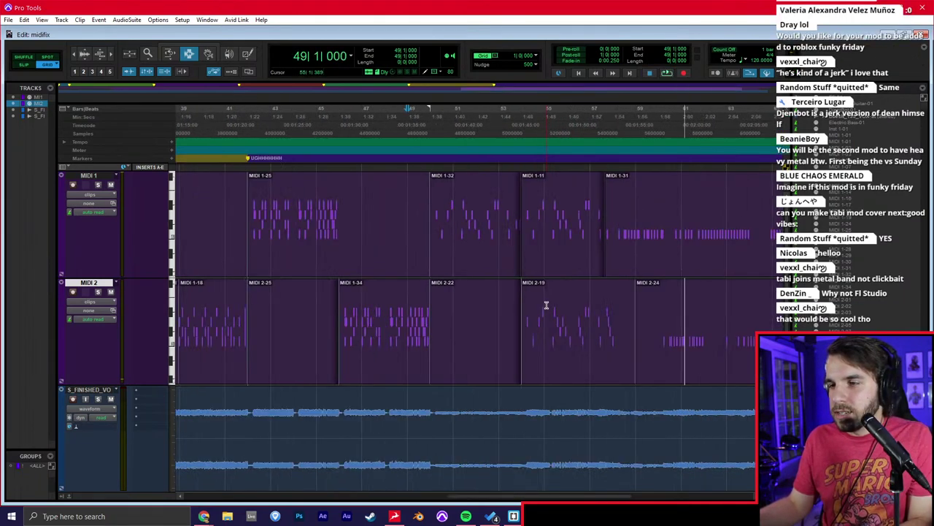
{"action": "left_click", "coordinate": [544, 257]}
{"action": "key", "text": "t"}
{"action": "key", "text": "t"}
{"action": "key", "text": "t"}
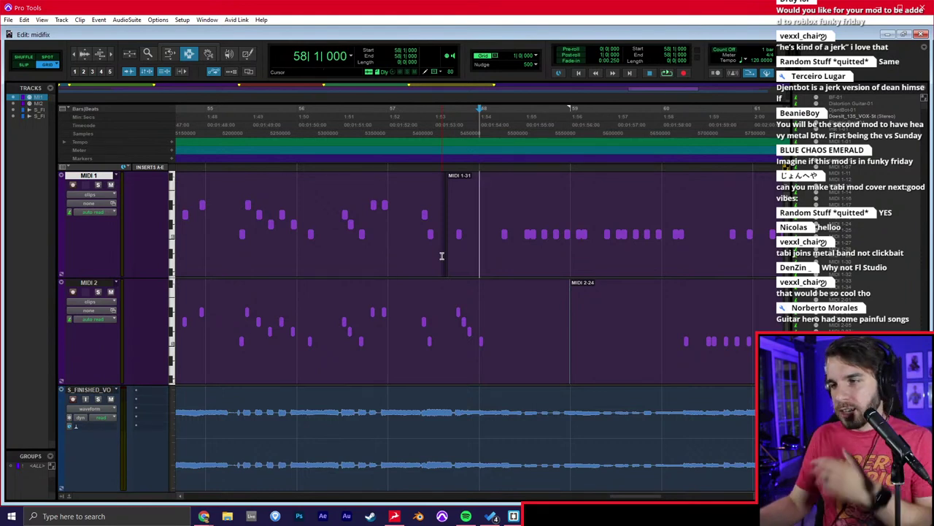
Open the MIDI 1 notes in the MIDI Editor and play the passage around bars 56 to 58.
{"action": "double_click", "coordinate": [187, 221]}
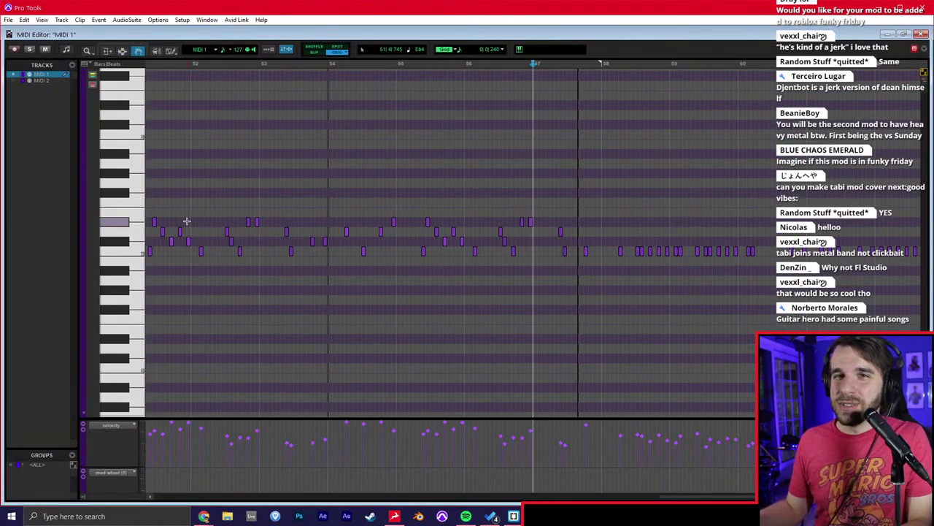
{"action": "key", "text": "space"}
{"action": "key", "text": "t"}
{"action": "key", "text": "t"}
{"action": "scroll", "coordinate": [414, 220], "scroll_direction": "right", "scroll_amount": 3}
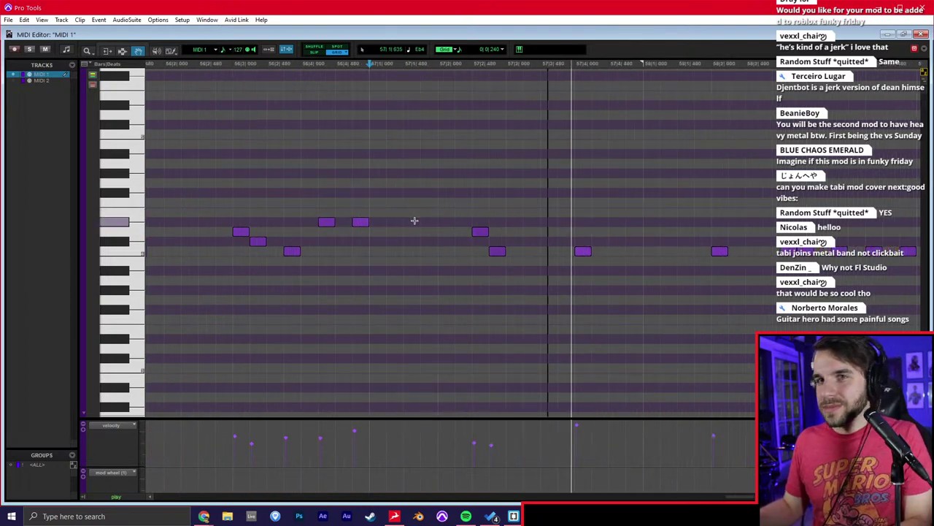
{"action": "scroll", "coordinate": [415, 220], "scroll_direction": "right", "scroll_amount": 1}
{"action": "key", "text": "space"}
{"action": "left_click", "coordinate": [415, 221]}
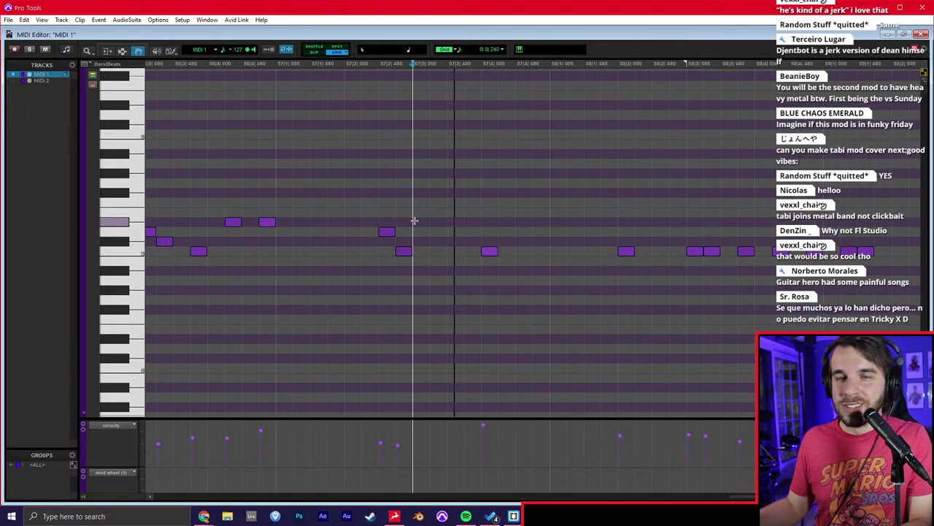
{"action": "key", "text": "space"}
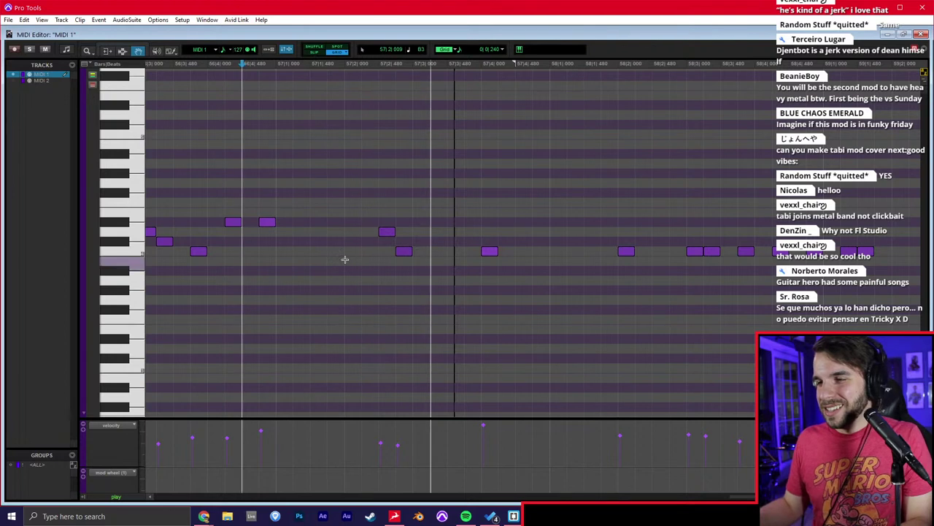
Try removing the C4 note at 57|4, undo the deletion and select the C4 note at 58|2.
{"action": "double_click", "coordinate": [489, 253]}
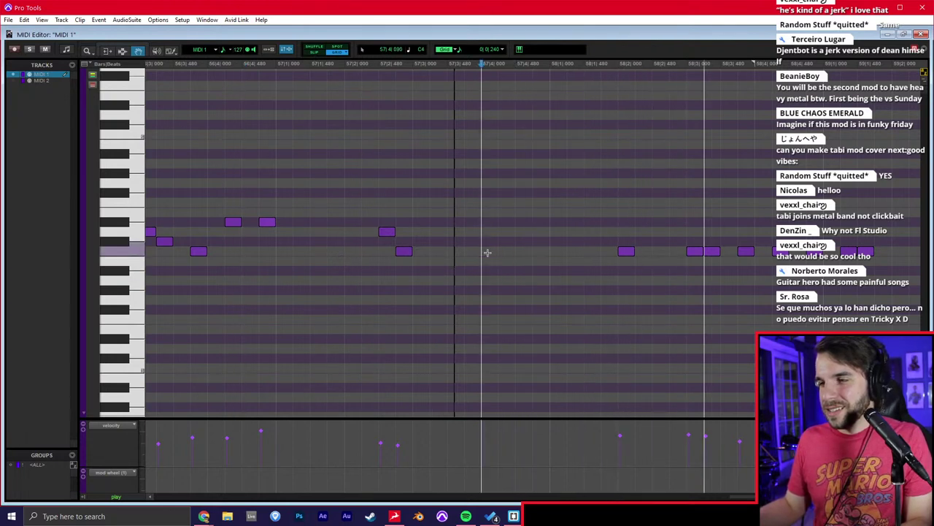
{"action": "scroll", "coordinate": [397, 259], "scroll_direction": "right", "scroll_amount": 2}
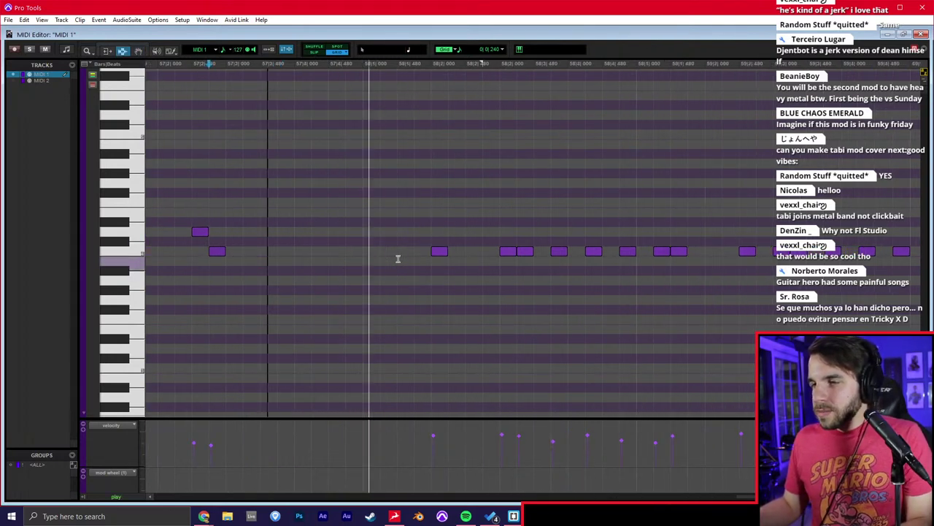
{"action": "key", "text": "ctrl+z"}
{"action": "key", "text": "F8"}
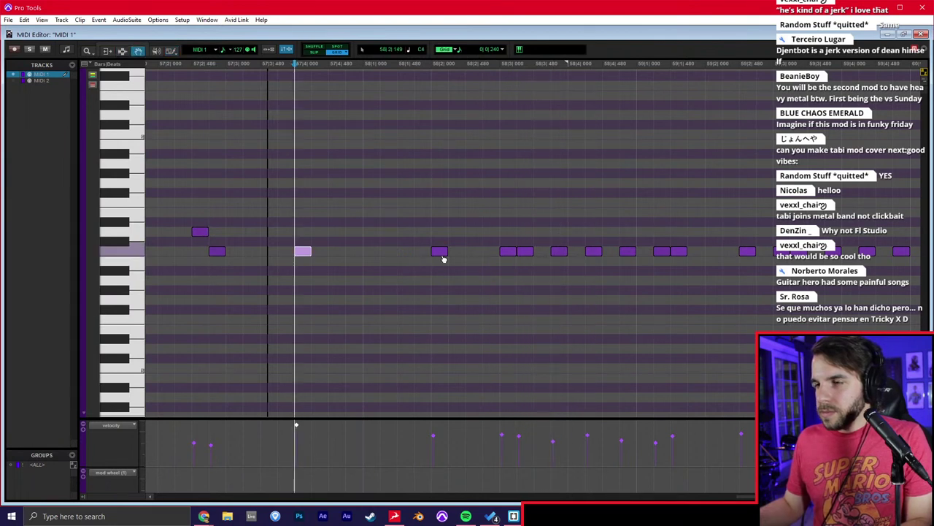
{"action": "left_click", "coordinate": [442, 256]}
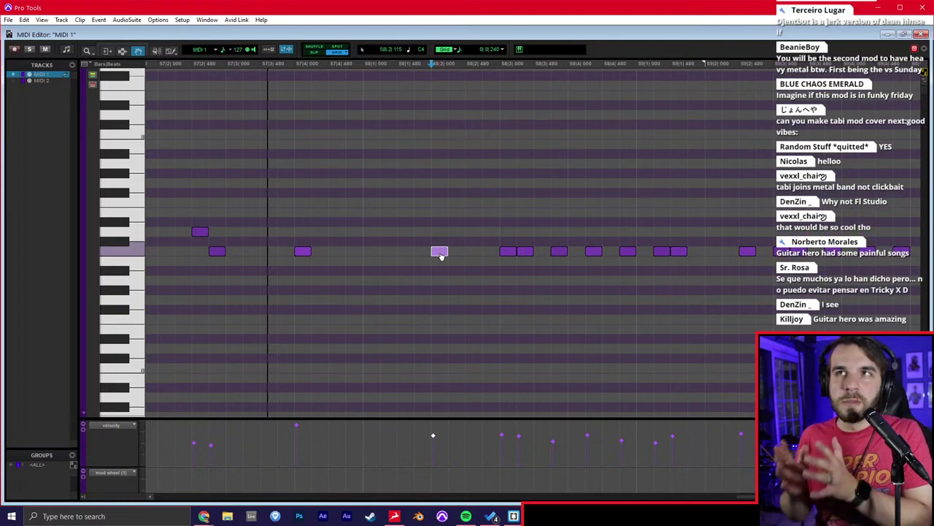
Switch to Groove Music, play 04_DogGod_RoughFinished at a higher volume, pause it and minimize the player.
{"action": "left_click", "coordinate": [225, 517]}
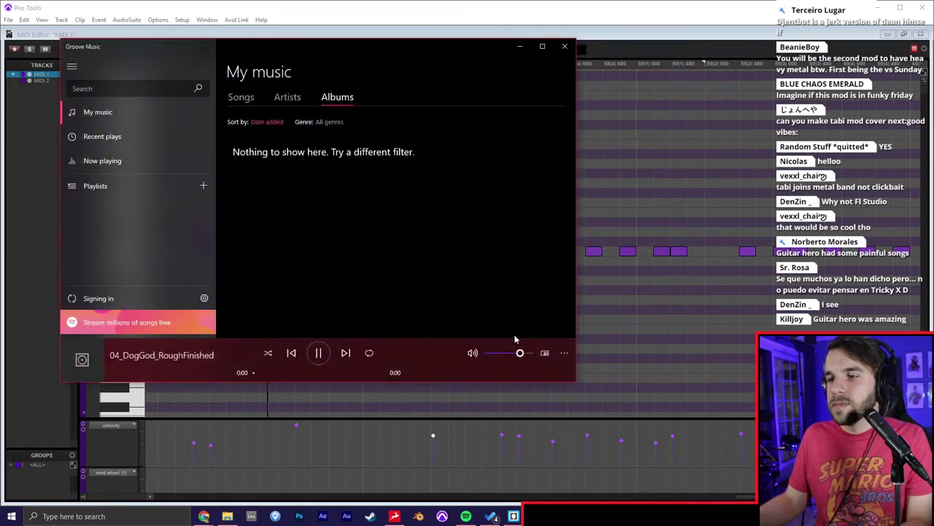
{"action": "left_click_drag", "start_coordinate": [520, 353], "coordinate": [530, 357]}
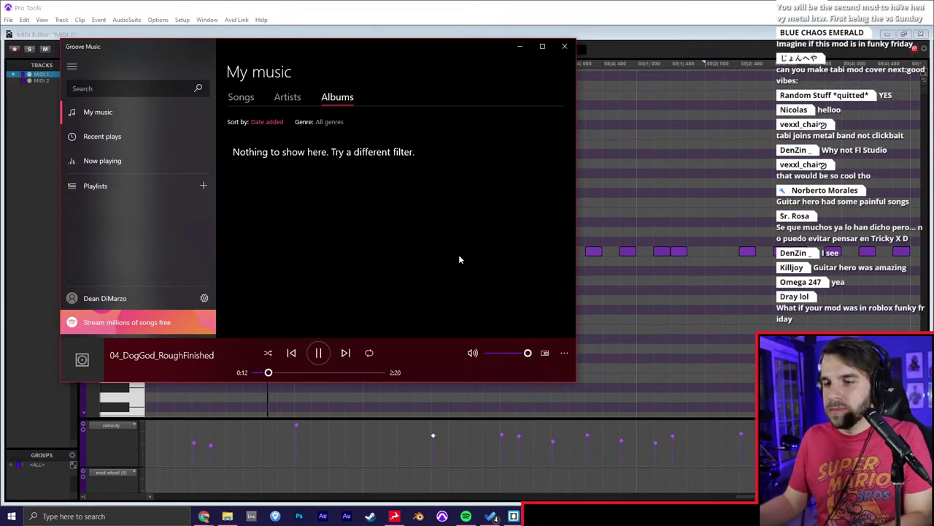
{"action": "key", "text": "space"}
{"action": "left_click", "coordinate": [516, 51]}
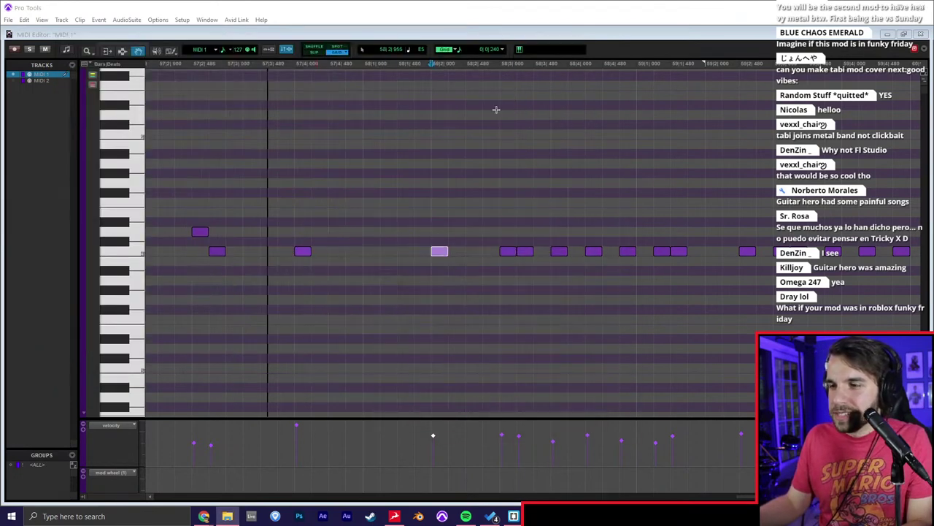
Return to the Edit window and place the edit cursor on MIDI 1 at bar 58.
{"action": "left_click", "coordinate": [261, 265]}
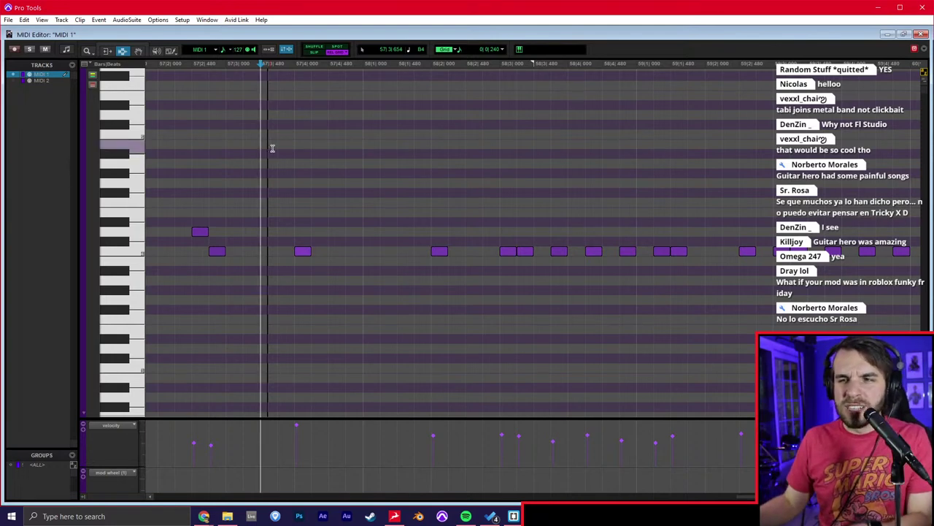
{"action": "left_click", "coordinate": [268, 149]}
{"action": "key", "text": "ctrl+="}
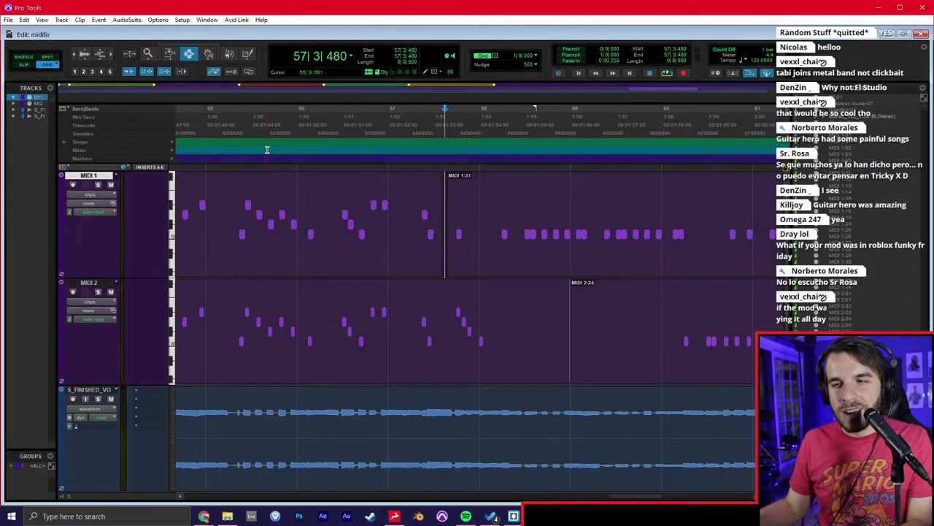
{"action": "left_click", "coordinate": [469, 230]}
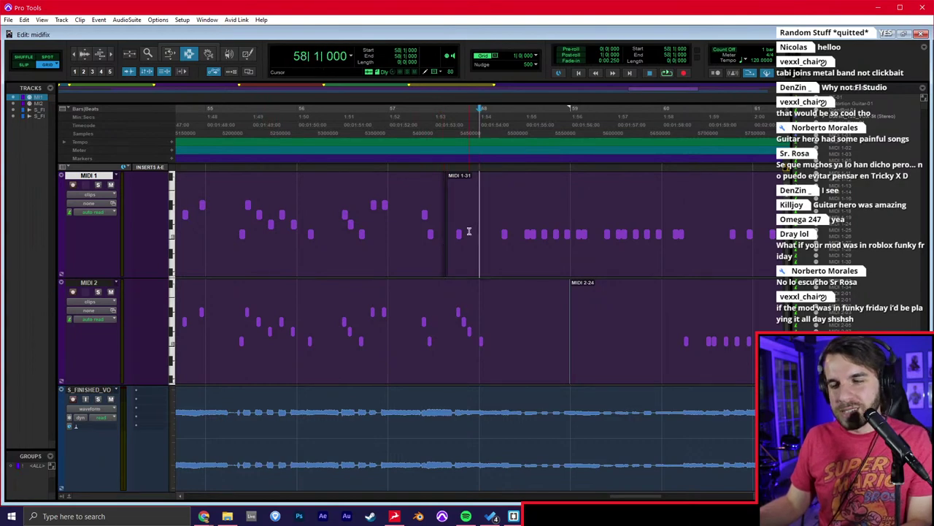
Open the MIDI 1 notes in the MIDI Editor, play the passage and raise the C4 note at 58|2 to Eb4.
{"action": "key", "text": "super+="}
{"action": "key", "text": "space"}
{"action": "scroll", "coordinate": [457, 241], "scroll_direction": "right", "scroll_amount": 1}
{"action": "key", "text": "space"}
{"action": "left_click", "coordinate": [256, 244]}
{"action": "key", "text": "space"}
{"action": "scroll", "coordinate": [465, 250], "scroll_direction": "right", "scroll_amount": 1}
{"action": "key", "text": "space"}
{"action": "left_click_drag", "start_coordinate": [405, 253], "coordinate": [406, 222]}
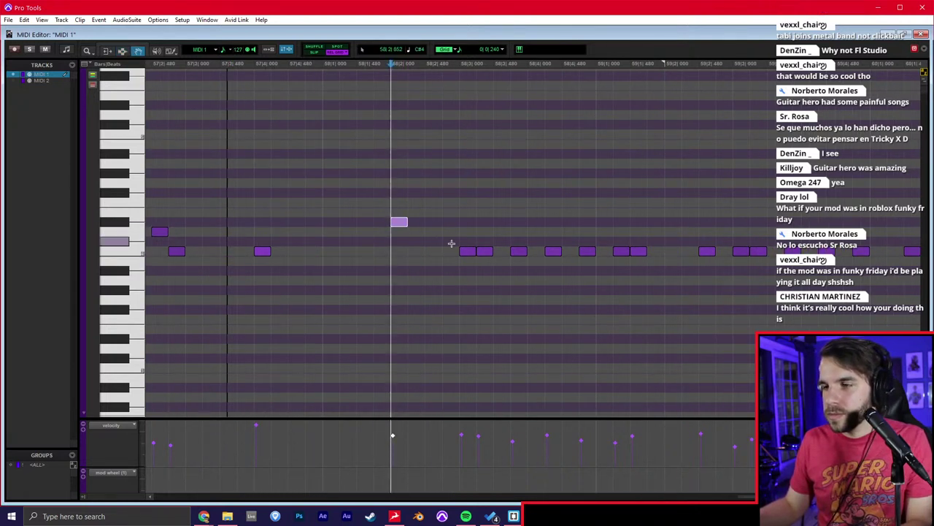
Re-pitch the MIDI 1 notes from 58|3 to 60|1 into a melody using C4, C#4, D4 and Eb4.
{"action": "left_click_drag", "start_coordinate": [463, 253], "coordinate": [555, 232]}
{"action": "left_click", "coordinate": [595, 255]}
{"action": "left_click_drag", "start_coordinate": [621, 253], "coordinate": [620, 225]}
{"action": "scroll", "coordinate": [679, 250], "scroll_direction": "right", "scroll_amount": 3}
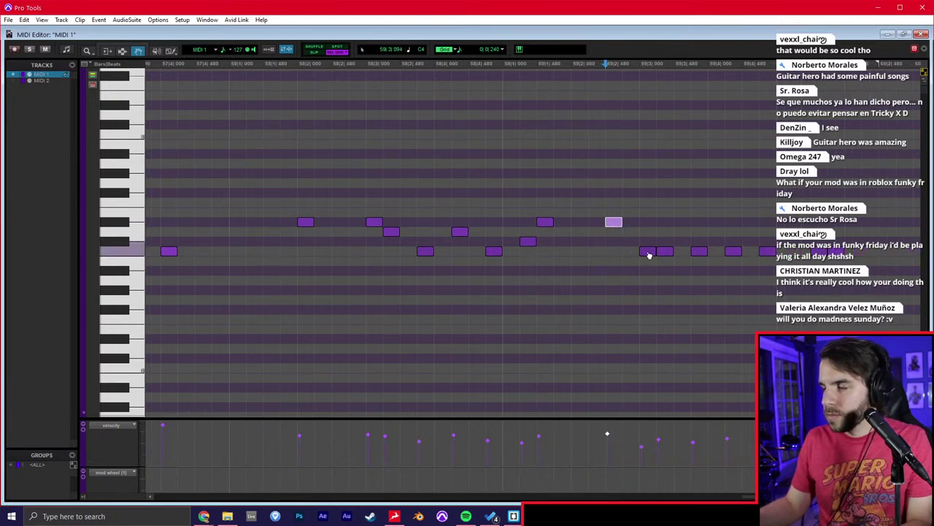
{"action": "left_click_drag", "start_coordinate": [664, 254], "coordinate": [695, 224]}
{"action": "left_click_drag", "start_coordinate": [733, 251], "coordinate": [767, 233]}
Return to the Edit window and play the re-pitched MIDI 1 passage from 58|2.
{"action": "key", "text": "ctrl+equal"}
{"action": "key", "text": "r"}
{"action": "scroll", "coordinate": [540, 259], "scroll_direction": "right", "scroll_amount": 1}
{"action": "left_click", "coordinate": [535, 57]}
{"action": "left_click", "coordinate": [540, 78]}
{"action": "key", "text": "t"}
{"action": "scroll", "coordinate": [476, 210], "scroll_direction": "right", "scroll_amount": 1}
{"action": "left_click", "coordinate": [359, 235]}
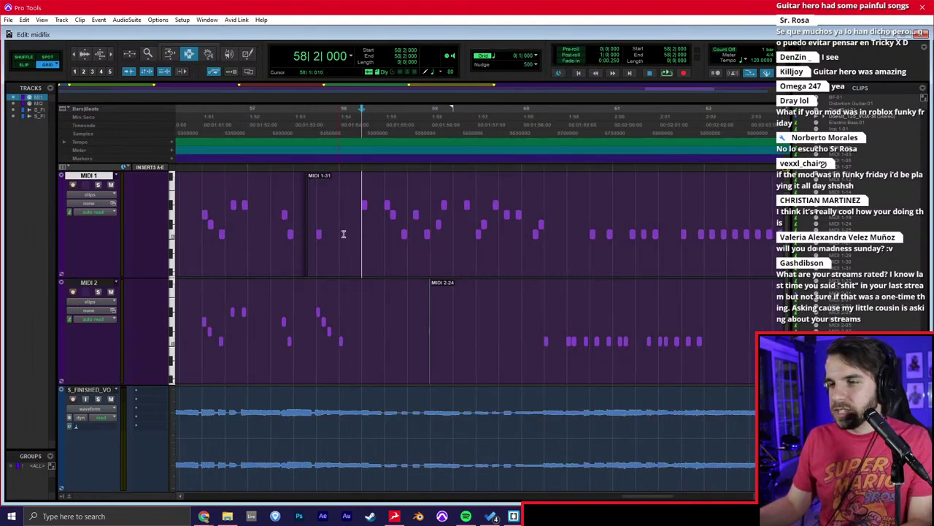
{"action": "key", "text": "space"}
Copy the MIDI 1 passage from 58|2 to 59|2 and paste it into MIDI 2 at 60|2.
{"action": "left_click_drag", "start_coordinate": [362, 239], "coordinate": [458, 236]}
{"action": "key", "text": "space"}
{"action": "key", "text": "ctrl+c"}
{"action": "left_click", "coordinate": [546, 334]}
{"action": "key", "text": "ctrl+v"}
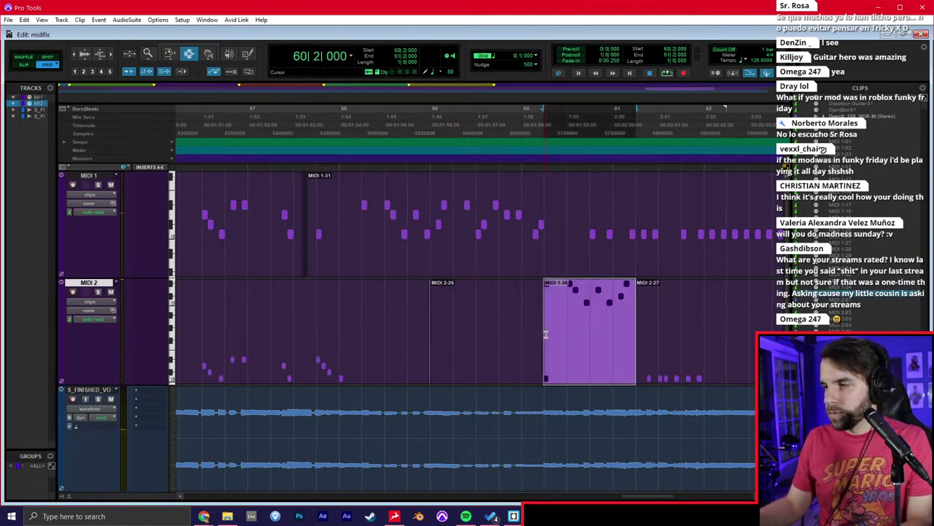
{"action": "key", "text": "space"}
{"action": "key", "text": "ctrl+]"}
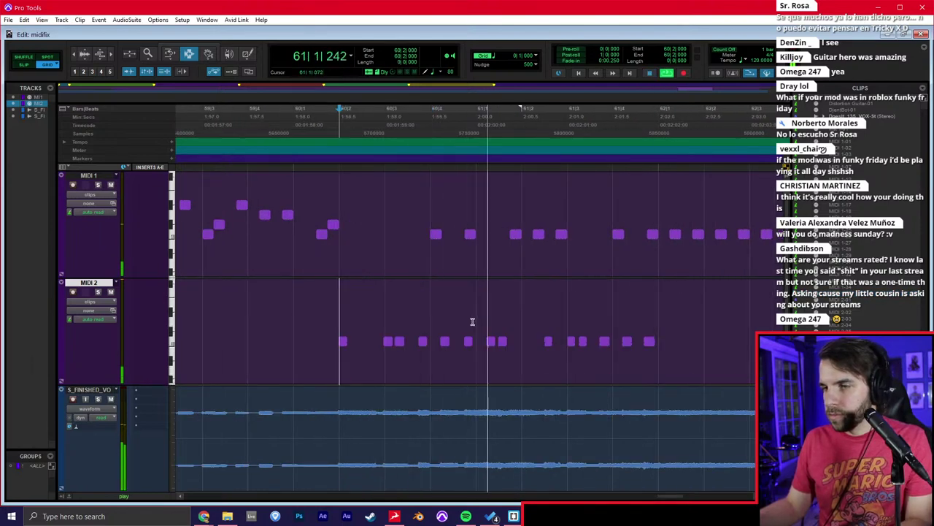
{"action": "key", "text": "space"}
{"action": "key", "text": "ctrl+v"}
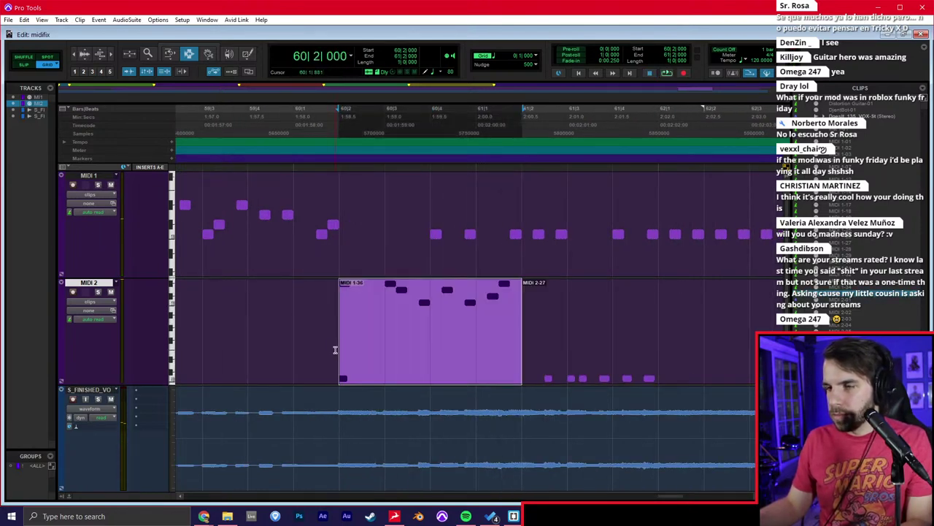
In the MIDI Editor, delete the extra C3 note at 60|2 and transpose the pasted MIDI 2 notes down one octave.
{"action": "key", "text": "super+equal"}
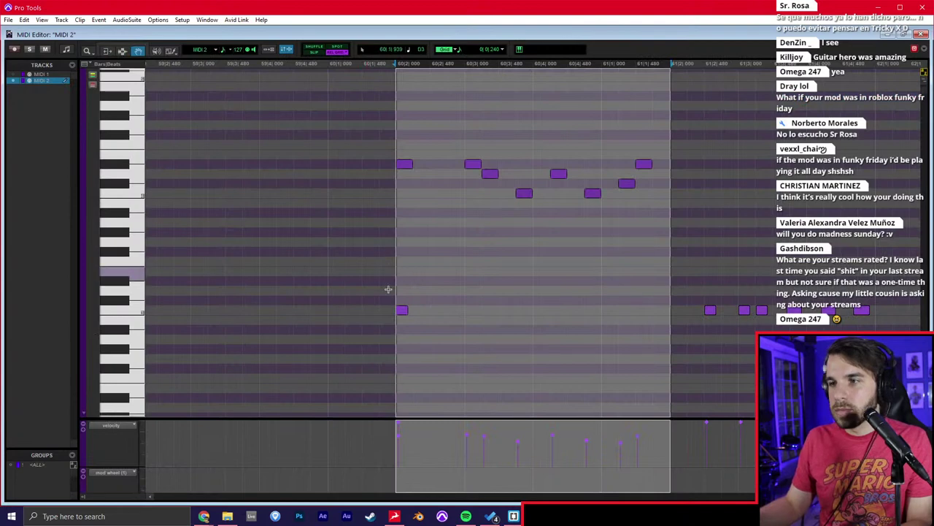
{"action": "left_click_drag", "start_coordinate": [368, 290], "coordinate": [444, 342]}
{"action": "key", "text": "Delete"}
{"action": "left_click_drag", "start_coordinate": [332, 141], "coordinate": [699, 230]}
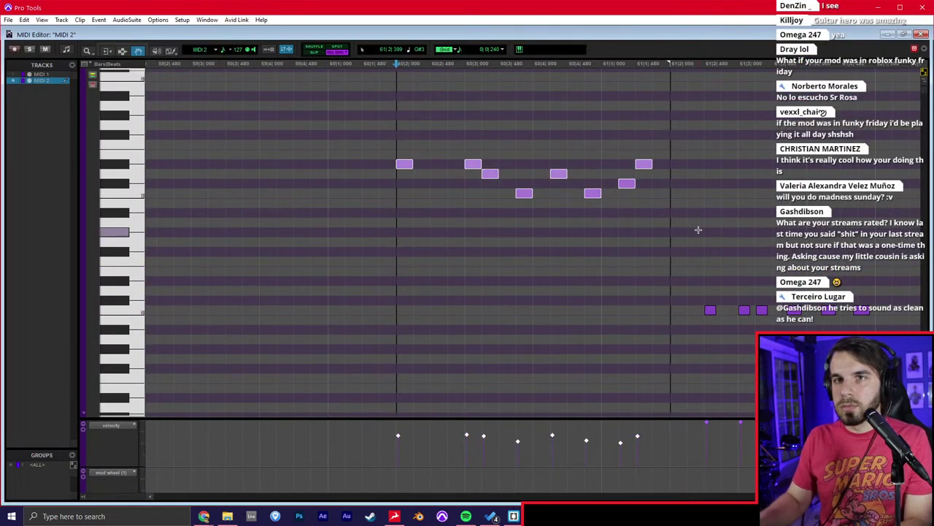
{"action": "key", "text": "shift+super+Down"}
Play the transposed MIDI 2 passage from 60|1 and place the edit cursor back at 60|1.
{"action": "left_click", "coordinate": [324, 233]}
{"action": "key", "text": "space"}
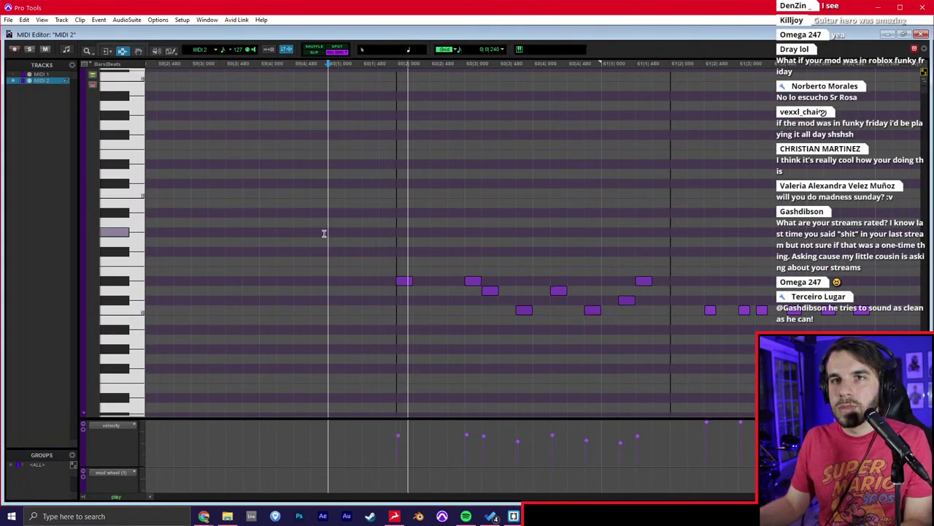
{"action": "key", "text": "space"}
{"action": "left_click", "coordinate": [324, 232]}
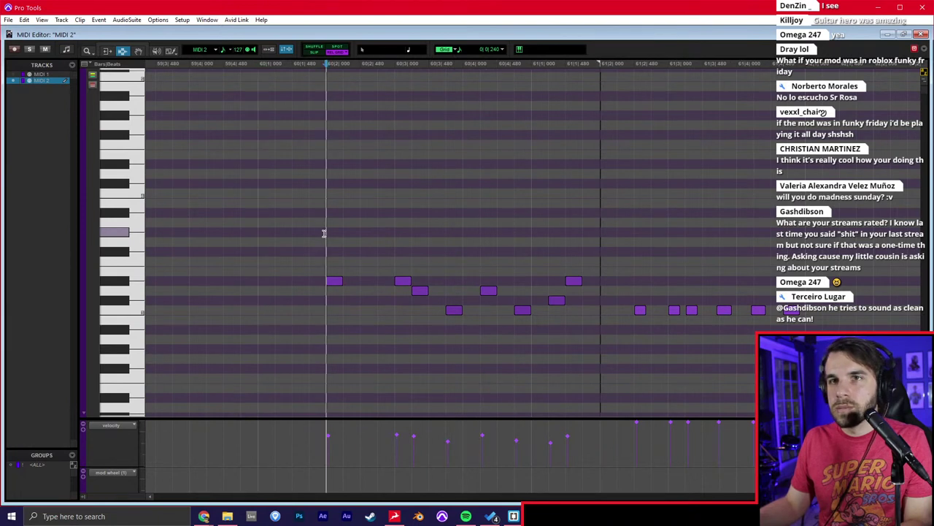
{"action": "left_click", "coordinate": [304, 223]}
{"action": "left_click", "coordinate": [241, 211]}
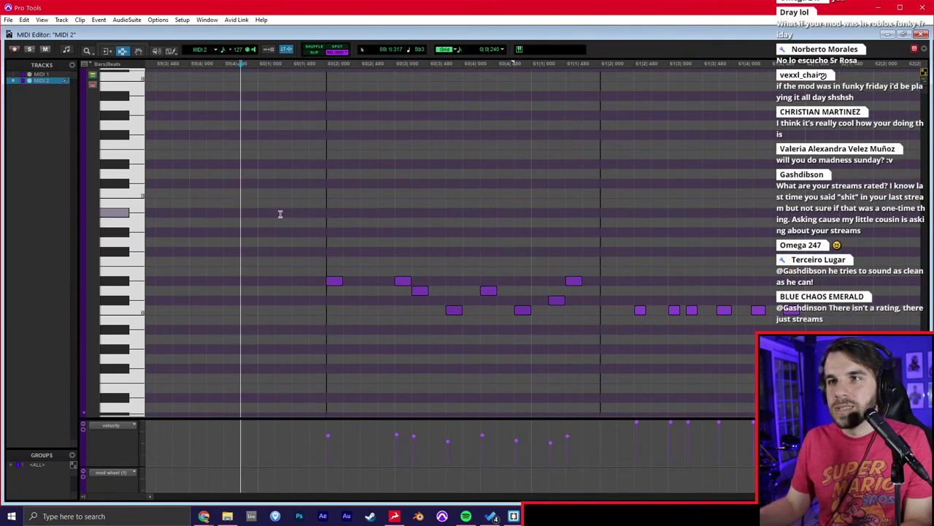
{"action": "left_click", "coordinate": [264, 211]}
Quantize the start and end of all MIDI 2 notes to a 1/16 note grid and return to the Edit window at 60|1.
{"action": "key", "text": "ctrl+a"}
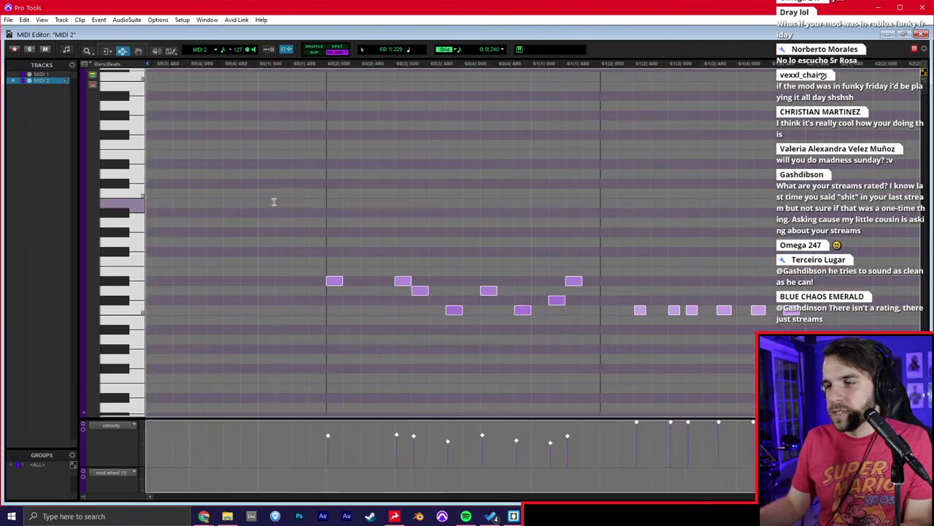
{"action": "key", "text": "alt+0"}
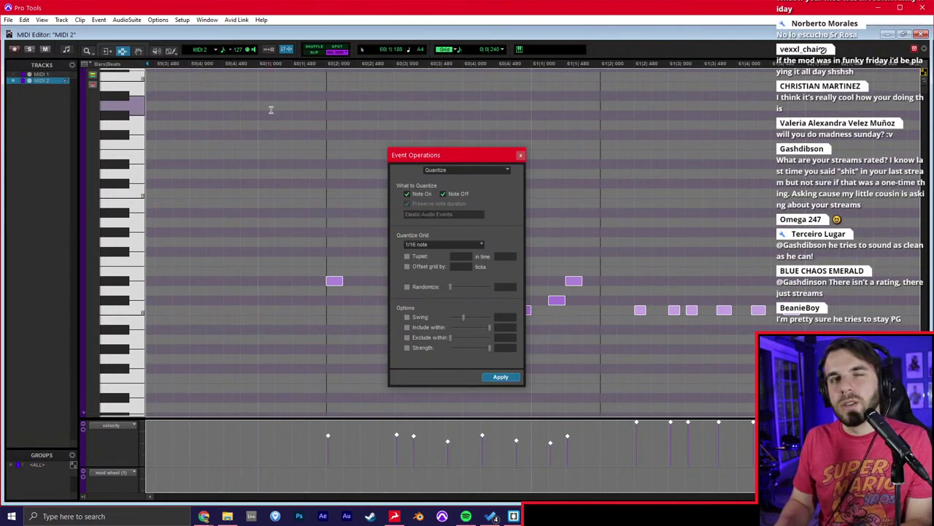
{"action": "key", "text": "Return"}
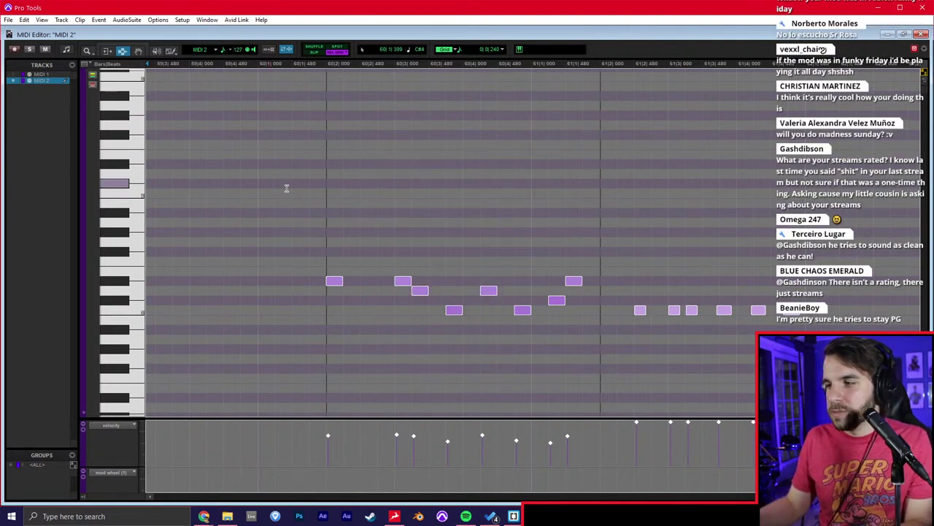
{"action": "key", "text": "alt+0"}
{"action": "key", "text": "Return"}
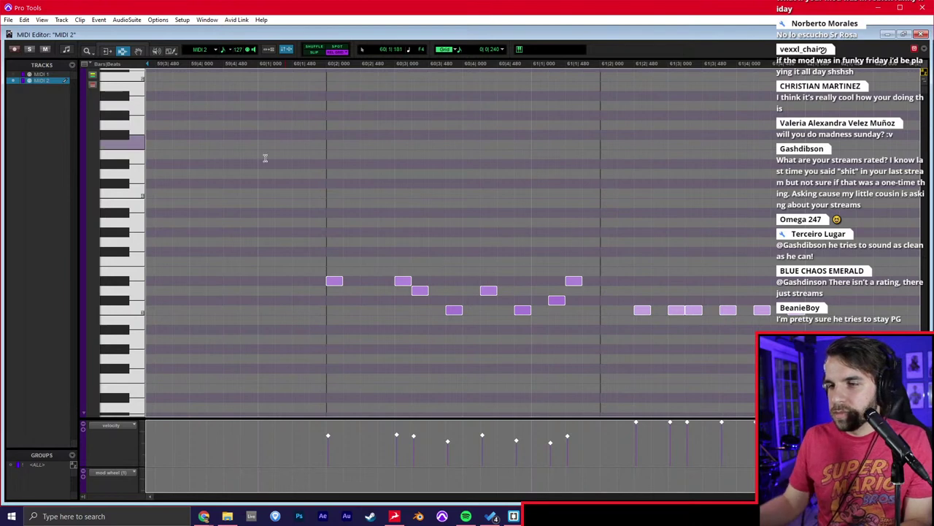
{"action": "left_click", "coordinate": [251, 201]}
{"action": "key", "text": "ctrl+equal"}
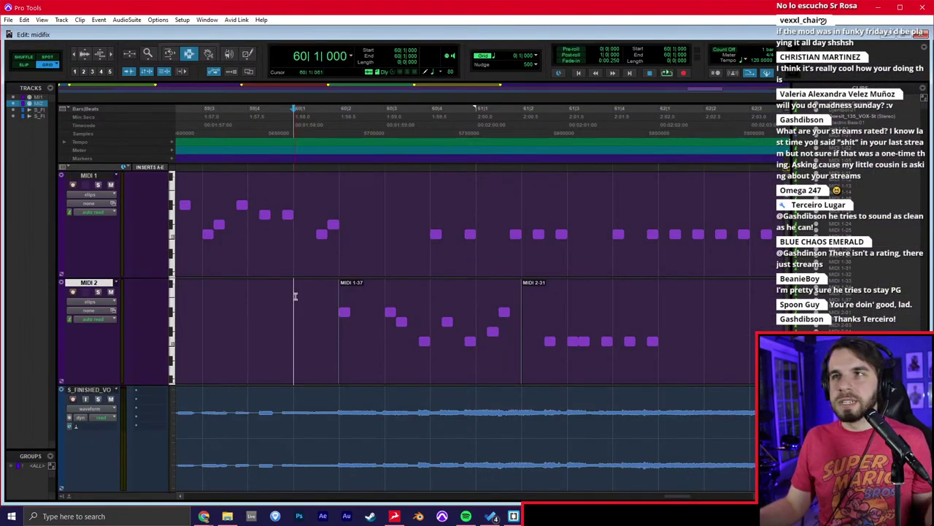
{"action": "key", "text": "alt+Tab"}
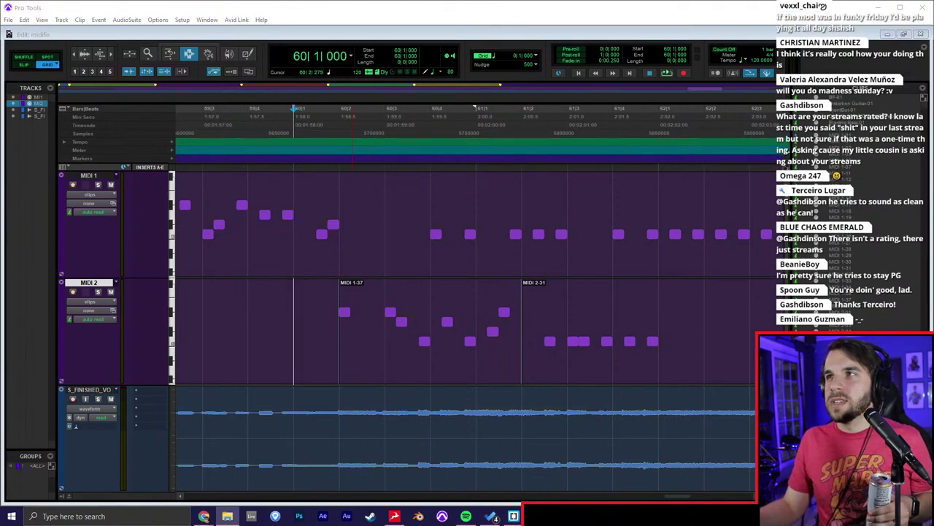
{"action": "key", "text": "alt+Tab"}
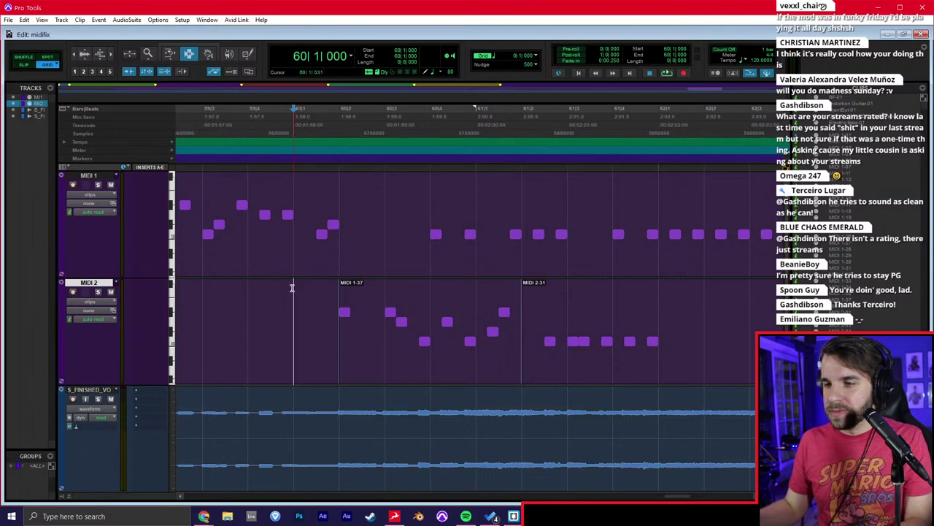
Open the MIDI 2 notes in the MIDI Editor and play the passage from 60|1.
{"action": "key", "text": "super+equal"}
{"action": "scroll", "coordinate": [373, 270], "scroll_direction": "right", "scroll_amount": 5}
{"action": "key", "text": "space"}
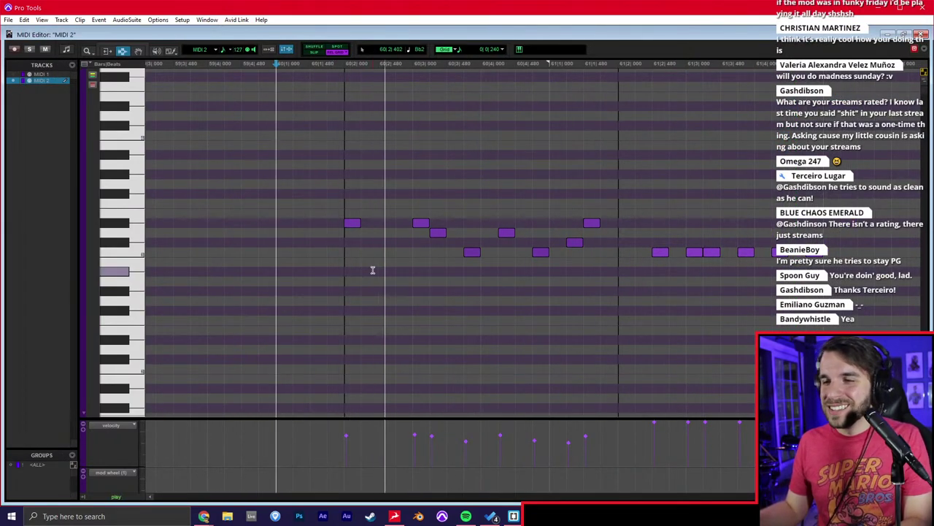
{"action": "scroll", "coordinate": [373, 270], "scroll_direction": "right", "scroll_amount": 8}
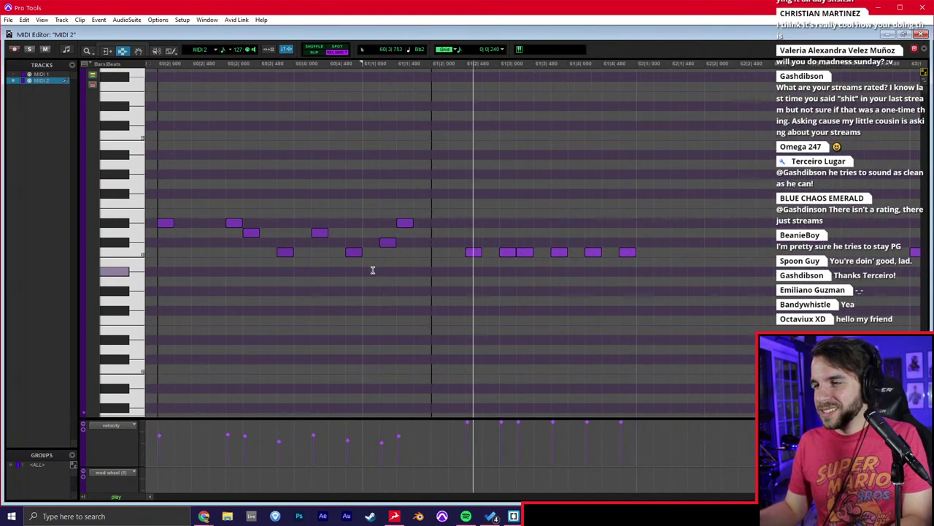
{"action": "key", "text": "F8"}
{"action": "key", "text": "space"}
Re-pitch the six MIDI 2 notes between 61|2 and 62|1 as Eb3, D3, C3, D3, C#3 and Eb3.
{"action": "left_click_drag", "start_coordinate": [478, 248], "coordinate": [484, 223]}
{"action": "left_click_drag", "start_coordinate": [514, 251], "coordinate": [515, 231]}
{"action": "left_click", "coordinate": [526, 253]}
{"action": "left_click_drag", "start_coordinate": [559, 254], "coordinate": [597, 243]}
{"action": "left_click", "coordinate": [593, 252]}
{"action": "left_click", "coordinate": [627, 253]}
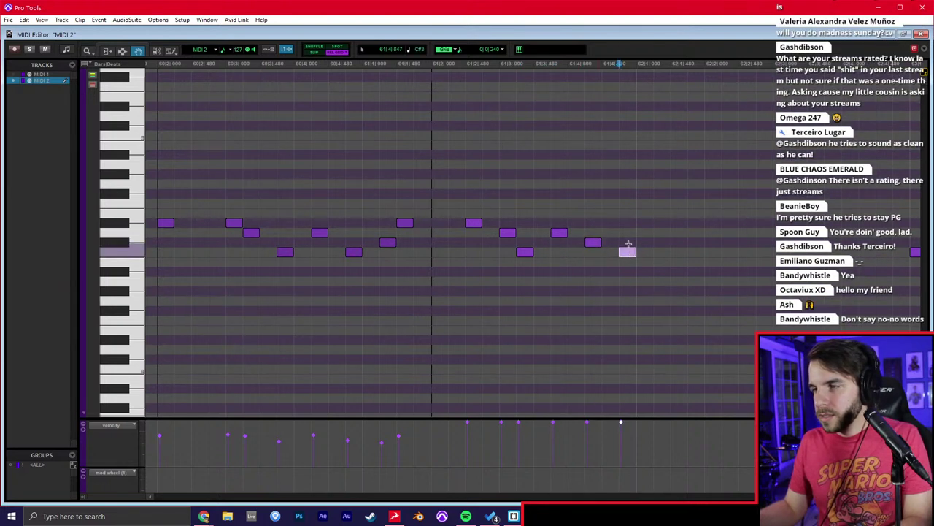
{"action": "left_click", "coordinate": [630, 223]}
{"action": "key", "text": "ctrl+z"}
{"action": "left_click_drag", "start_coordinate": [634, 254], "coordinate": [636, 227]}
Play MIDI 2 from 62|1, return to the Edit window and play both parts around bars 60 to 63.
{"action": "scroll", "coordinate": [635, 227], "scroll_direction": "right", "scroll_amount": 5}
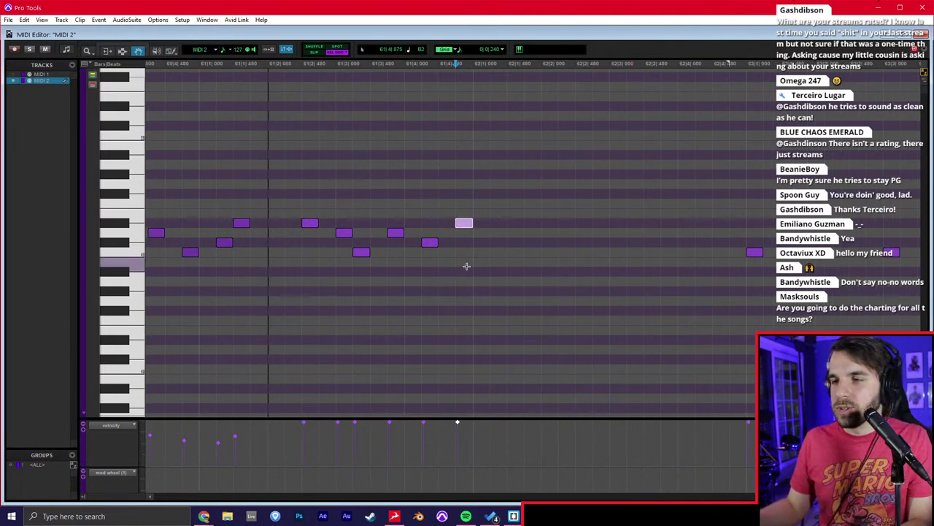
{"action": "key", "text": "space"}
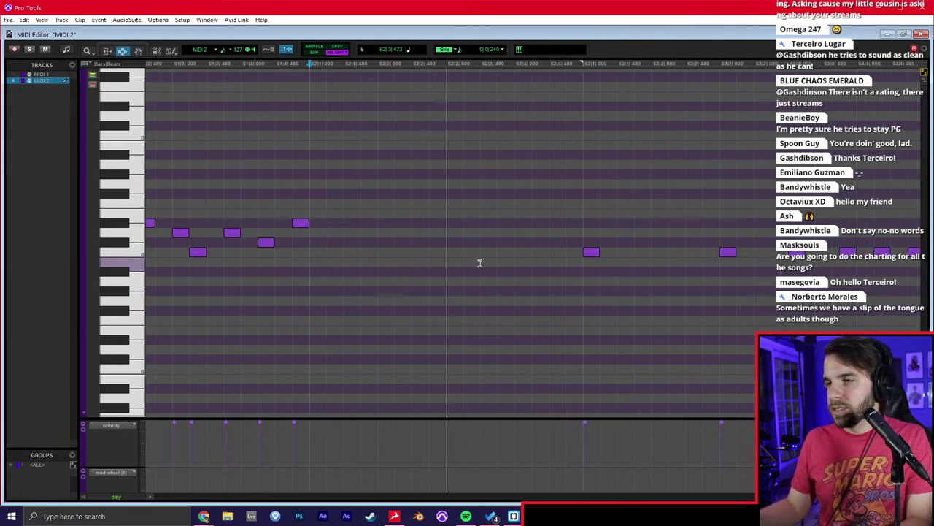
{"action": "key", "text": "space"}
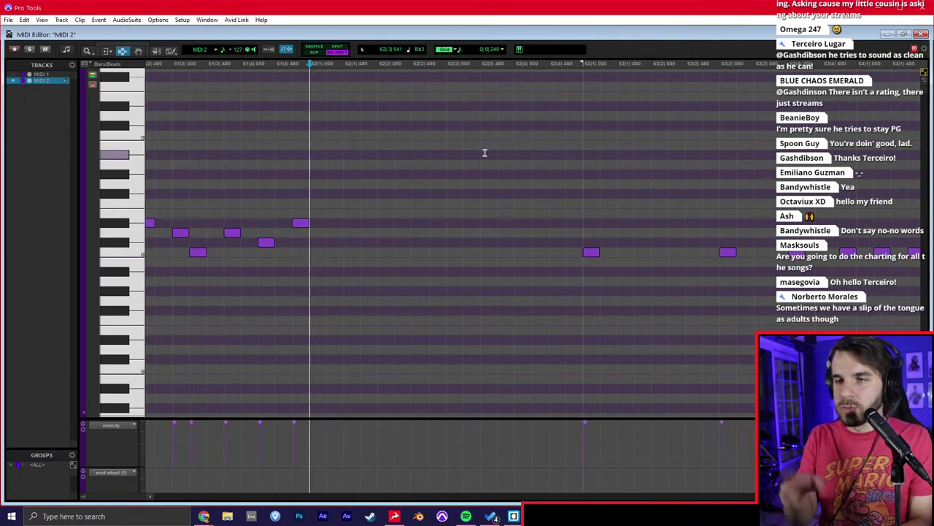
{"action": "key", "text": "space"}
{"action": "key", "text": "space"}
{"action": "key", "text": "space"}
{"action": "key", "text": "ctrl+equal"}
{"action": "key", "text": "space"}
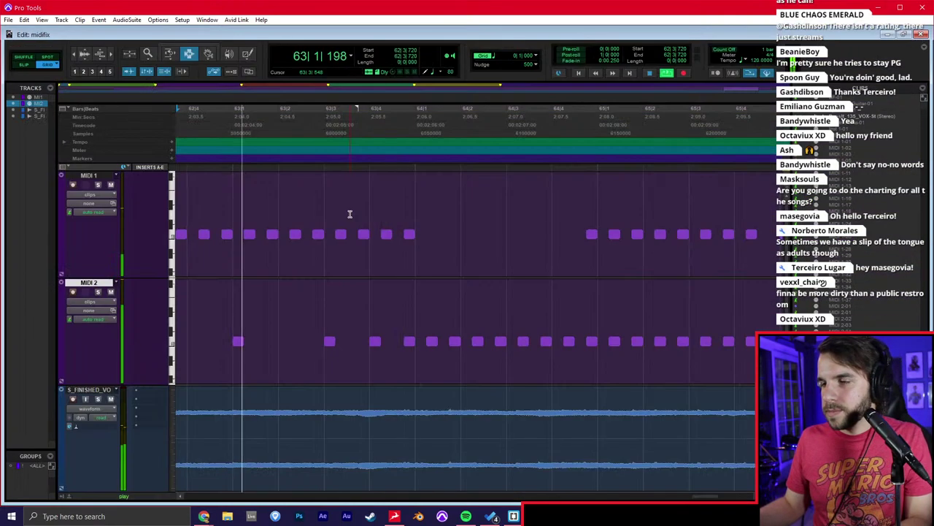
{"action": "key", "text": "space"}
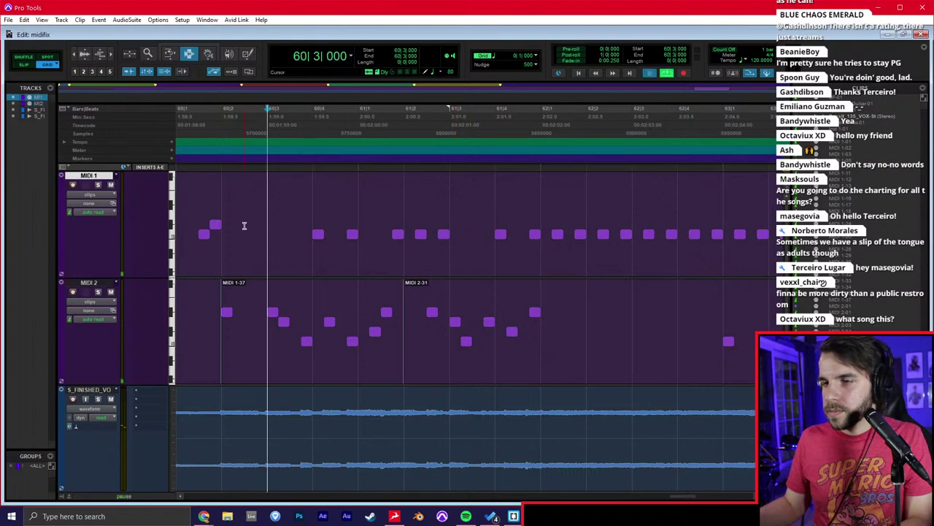
Open the MIDI 1 notes in the MIDI Editor and play the passage from 59|1.
{"action": "key", "text": "ctrl+equal"}
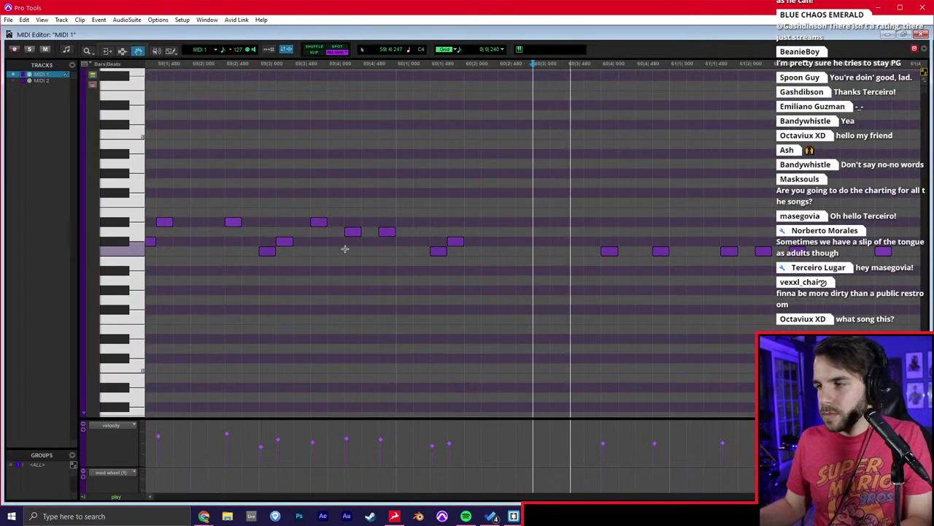
{"action": "left_click", "coordinate": [43, 263]}
{"action": "key", "text": "space"}
{"action": "key", "text": "space"}
{"action": "key", "text": "r"}
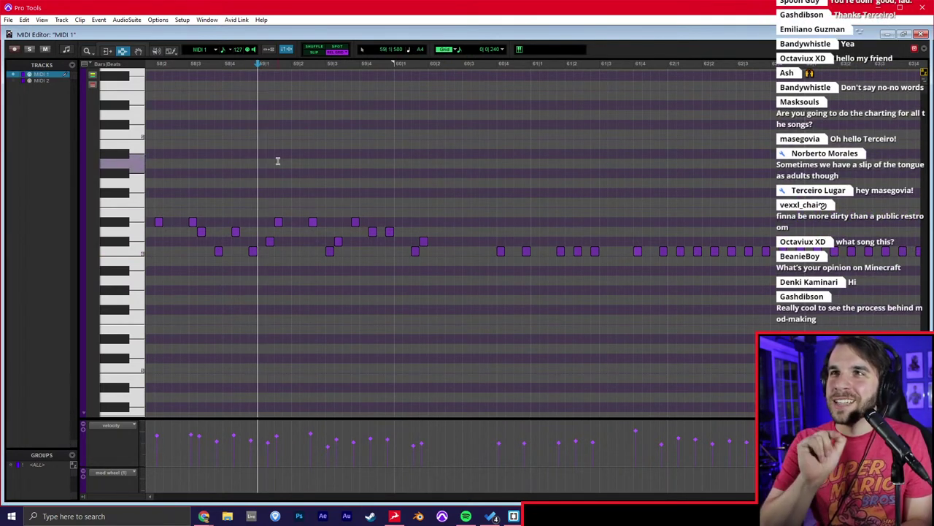
{"action": "key", "text": "space"}
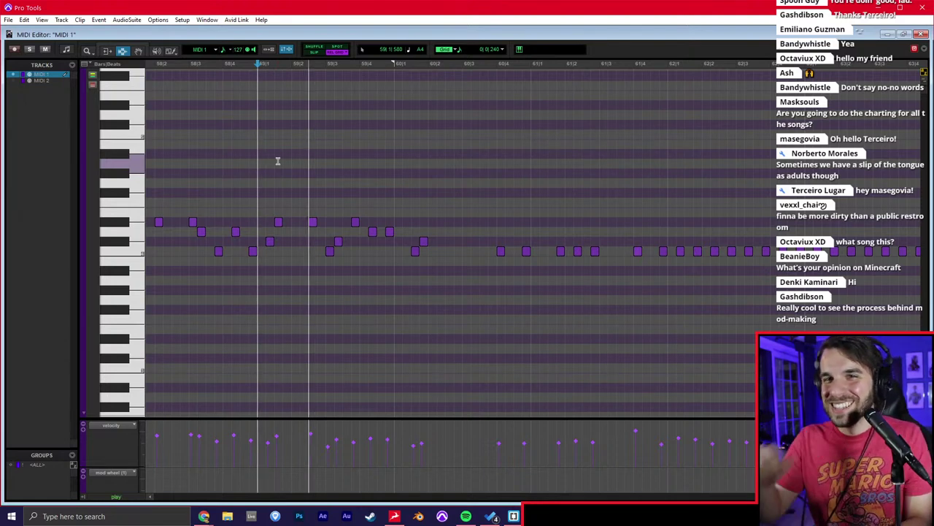
{"action": "key", "text": "t"}
{"action": "scroll", "coordinate": [574, 195], "scroll_direction": "right", "scroll_amount": 3}
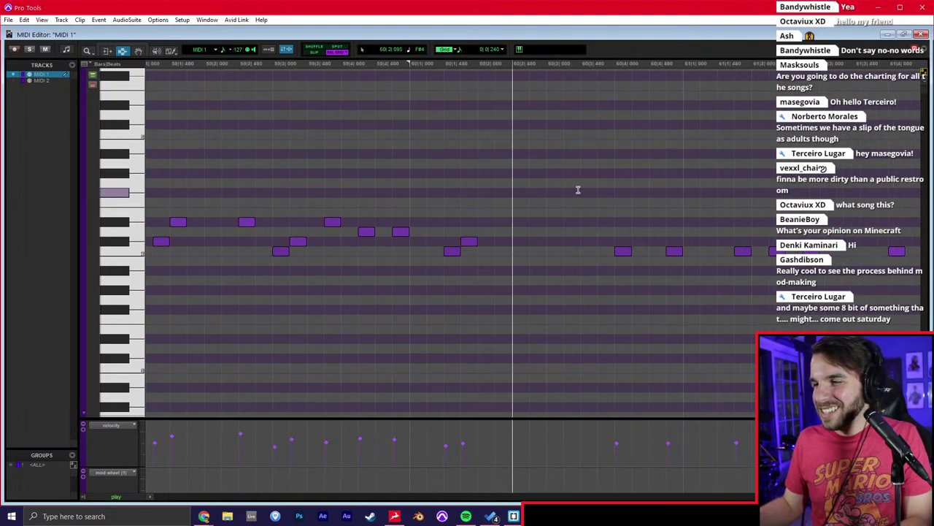
Re-pitch the MIDI 1 notes from 60|4 to 61|4 as D4, Eb4, D4, C4, C#4, C4 and D4.
{"action": "key", "text": "F8"}
{"action": "left_click_drag", "start_coordinate": [414, 251], "coordinate": [413, 232]}
{"action": "left_click_drag", "start_coordinate": [466, 251], "coordinate": [467, 223]}
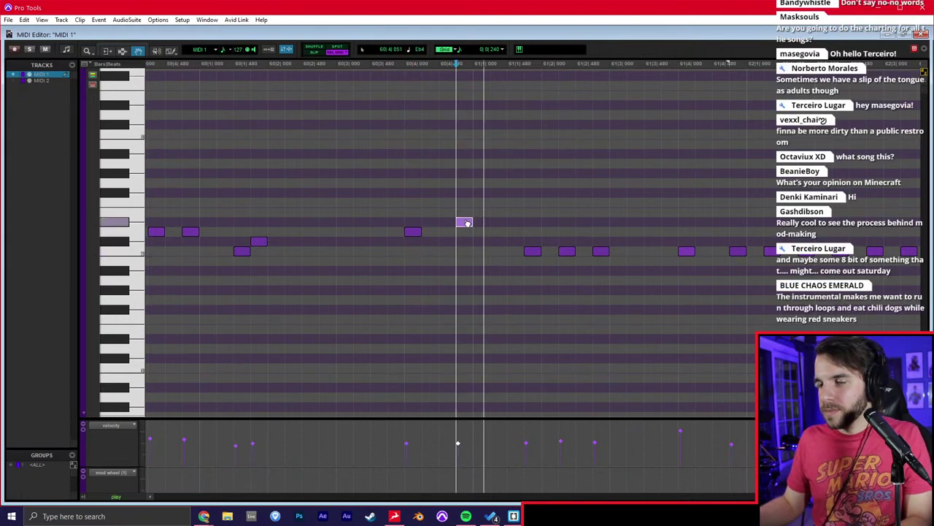
{"action": "scroll", "coordinate": [467, 222], "scroll_direction": "right", "scroll_amount": 3}
{"action": "left_click_drag", "start_coordinate": [439, 251], "coordinate": [439, 233]}
{"action": "left_click", "coordinate": [473, 251]}
{"action": "left_click", "coordinate": [509, 251]}
{"action": "left_click_drag", "start_coordinate": [508, 251], "coordinate": [555, 233]}
{"action": "scroll", "coordinate": [512, 244], "scroll_direction": "right", "scroll_amount": 3}
Re-pitch the first five MIDI 1 notes of bar 62 as C4, D4, Eb4, C4 and D4.
{"action": "key", "text": "space"}
{"action": "scroll", "coordinate": [555, 233], "scroll_direction": "right", "scroll_amount": 3}
{"action": "scroll", "coordinate": [555, 232], "scroll_direction": "right", "scroll_amount": 1}
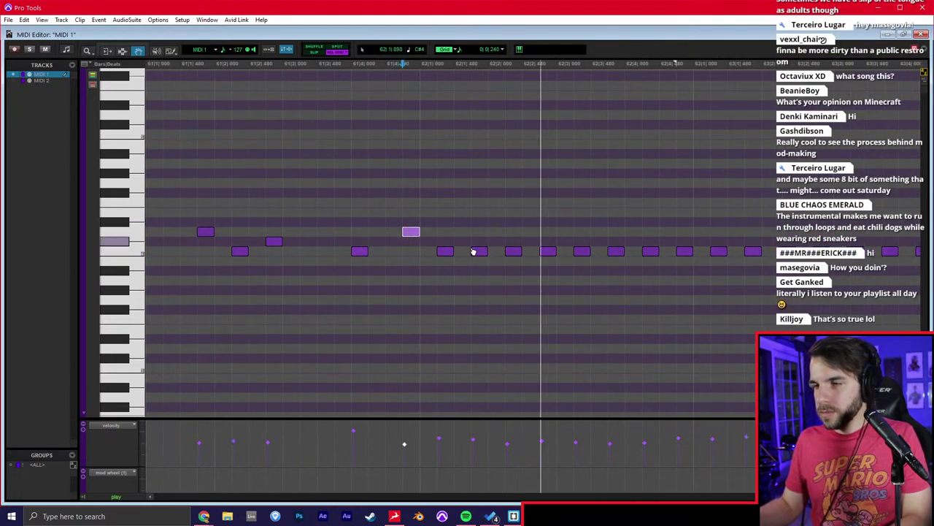
{"action": "left_click", "coordinate": [446, 251]}
{"action": "left_click", "coordinate": [477, 250]}
{"action": "left_click_drag", "start_coordinate": [478, 246], "coordinate": [516, 223]}
{"action": "left_click", "coordinate": [548, 252]}
{"action": "left_click", "coordinate": [582, 252]}
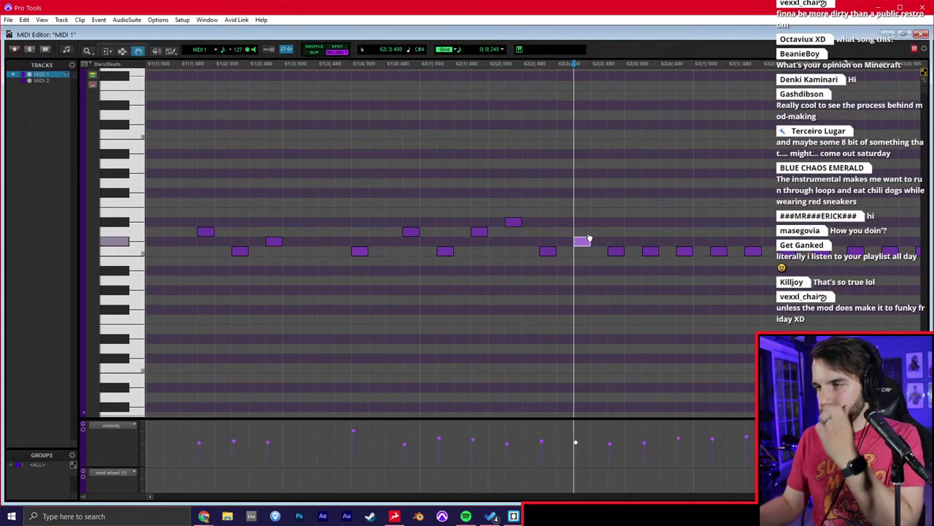
{"action": "left_click_drag", "start_coordinate": [582, 251], "coordinate": [582, 232]}
Re-pitch the MIDI 1 notes from 62|3|720 to 63|1|720 as C4, C#4, D4, Eb4 and C4.
{"action": "left_click", "coordinate": [617, 252]}
{"action": "left_click_drag", "start_coordinate": [649, 251], "coordinate": [721, 223]}
{"action": "left_click", "coordinate": [686, 252]}
{"action": "left_click", "coordinate": [719, 252]}
{"action": "left_click", "coordinate": [754, 252]}
{"action": "left_click", "coordinate": [789, 252]}
Re-pitch the remaining MIDI 1 notes of bar 63 as C#4, C4, Eb4, D4, C4 and C#4, playing the passage to check it.
{"action": "scroll", "coordinate": [793, 251], "scroll_direction": "right", "scroll_amount": 2}
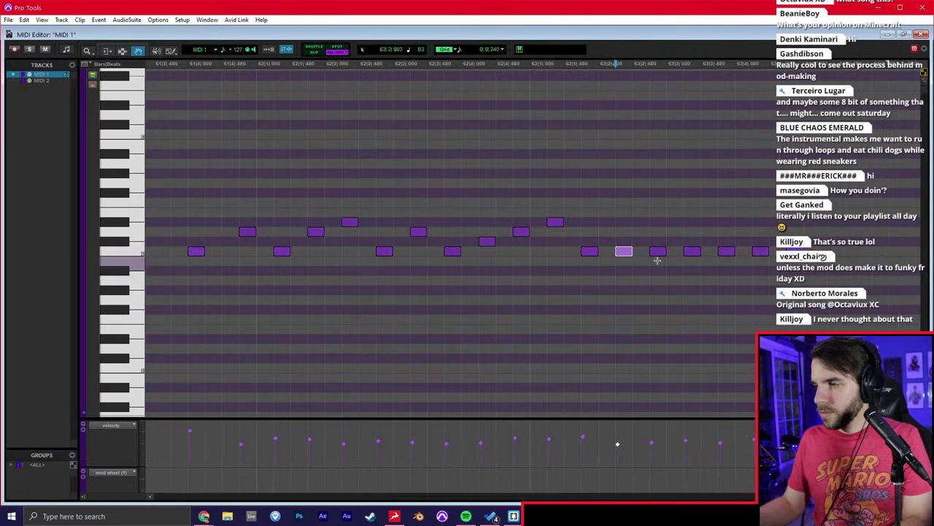
{"action": "left_click_drag", "start_coordinate": [623, 251], "coordinate": [624, 241]}
{"action": "left_click_drag", "start_coordinate": [684, 251], "coordinate": [683, 222]}
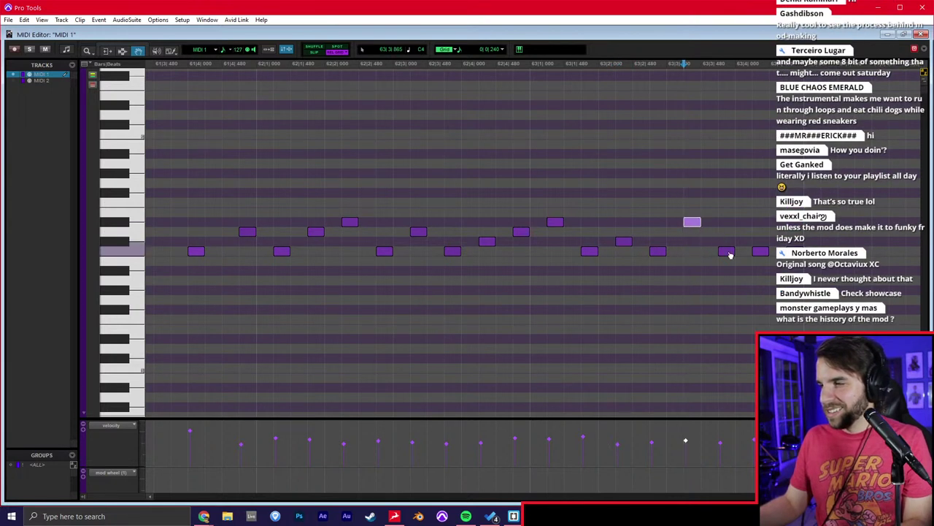
{"action": "left_click_drag", "start_coordinate": [730, 253], "coordinate": [730, 232]}
{"action": "left_click", "coordinate": [761, 253]}
{"action": "left_click", "coordinate": [490, 241]}
{"action": "key", "text": "space"}
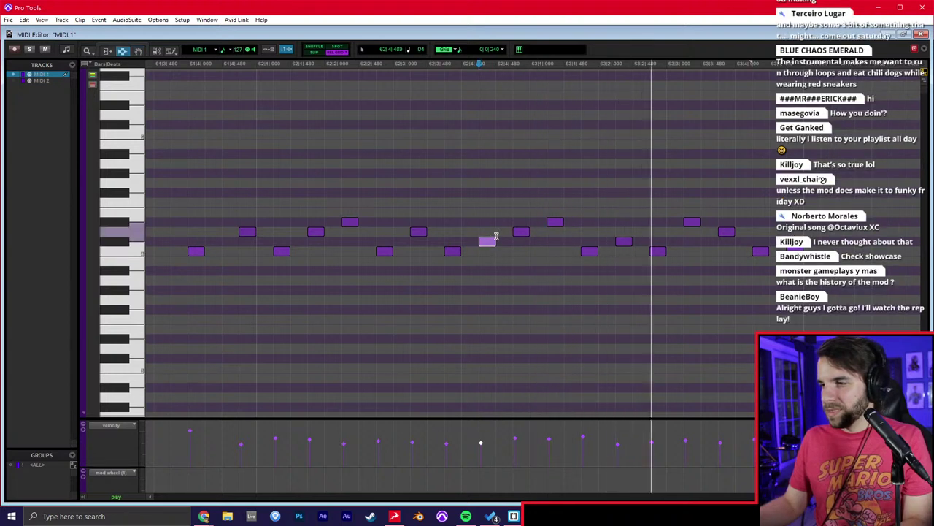
{"action": "key", "text": "space"}
{"action": "key", "text": "F8"}
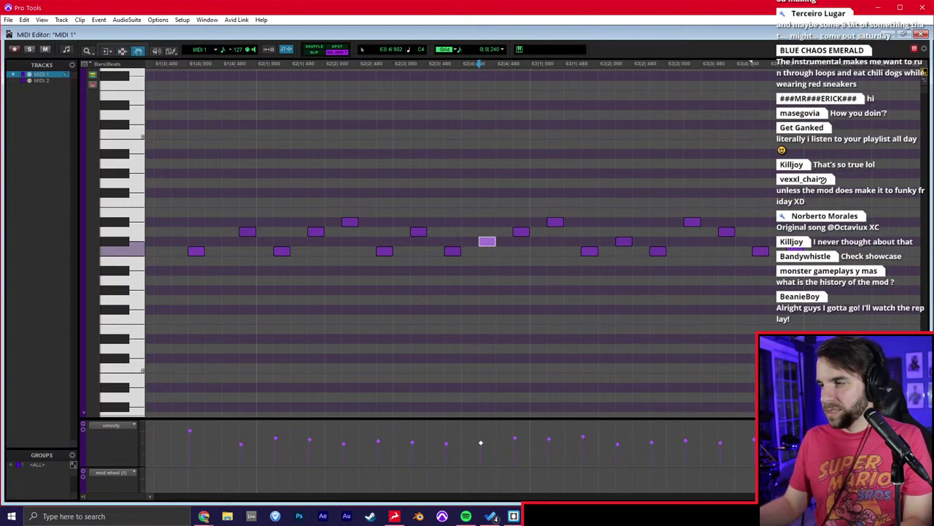
{"action": "left_click_drag", "start_coordinate": [800, 252], "coordinate": [801, 243]}
Re-pitch the first four MIDI 1 notes of the final phrase, starting at 64|4|720, as C4, C#4, Eb4 and C#4.
{"action": "scroll", "coordinate": [799, 244], "scroll_direction": "right", "scroll_amount": 8}
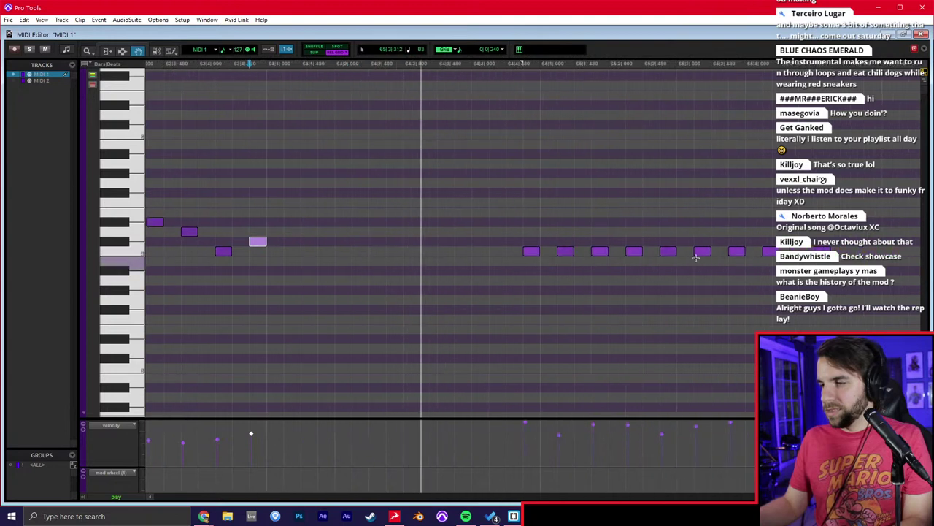
{"action": "key", "text": "space"}
{"action": "left_click", "coordinate": [438, 251]}
{"action": "left_click_drag", "start_coordinate": [472, 252], "coordinate": [506, 223]}
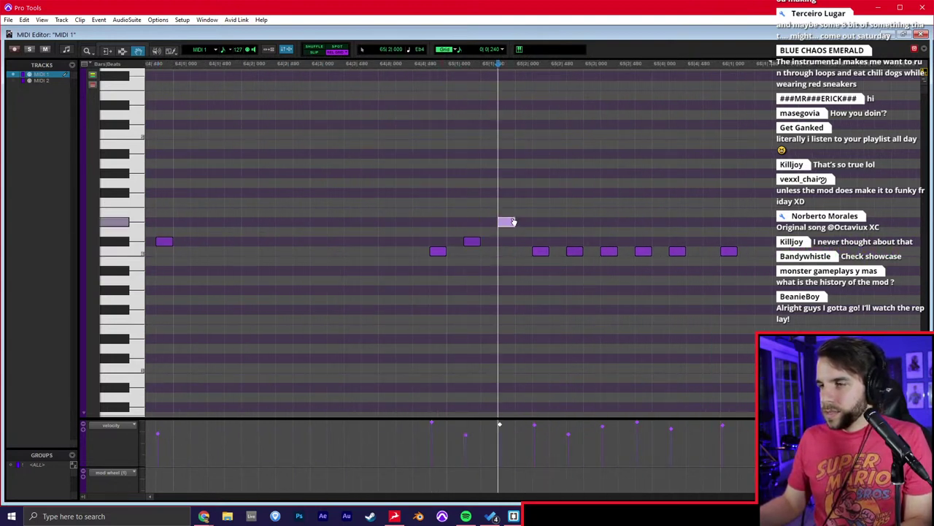
{"action": "left_click_drag", "start_coordinate": [540, 252], "coordinate": [543, 246]}
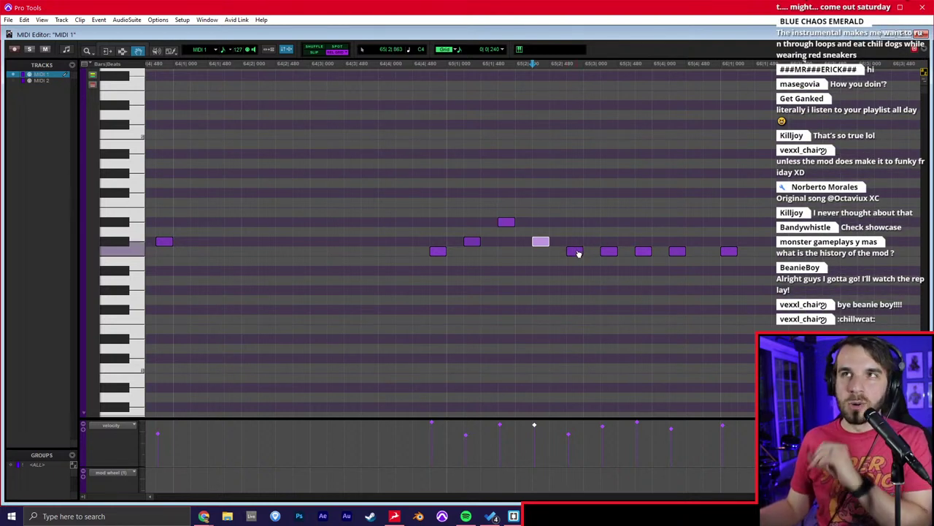
{"action": "left_click", "coordinate": [441, 260]}
{"action": "key", "text": "space"}
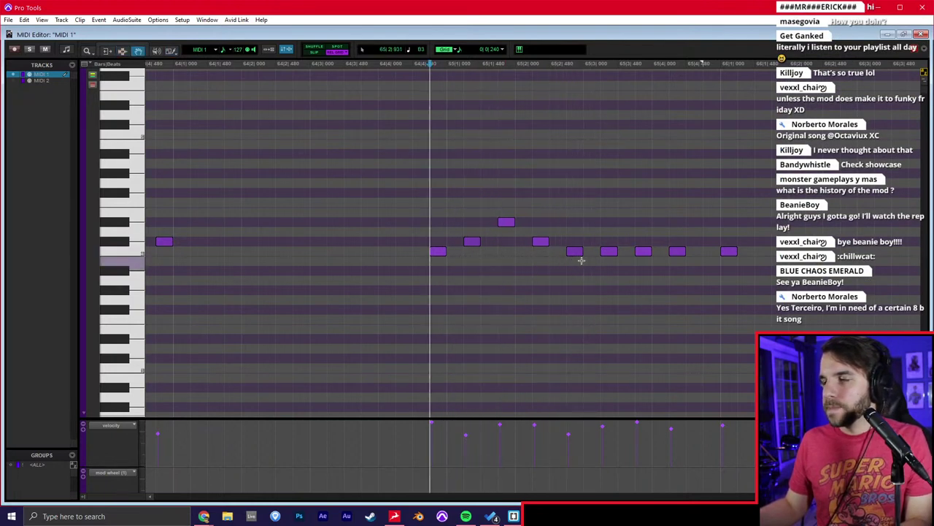
Re-pitch the last five MIDI 1 notes up to 66|1 as C4, D4, Eb4, C4 and C#4, and return to the Edit window.
{"action": "left_click_drag", "start_coordinate": [611, 253], "coordinate": [642, 222]}
{"action": "left_click_drag", "start_coordinate": [734, 256], "coordinate": [733, 235]}
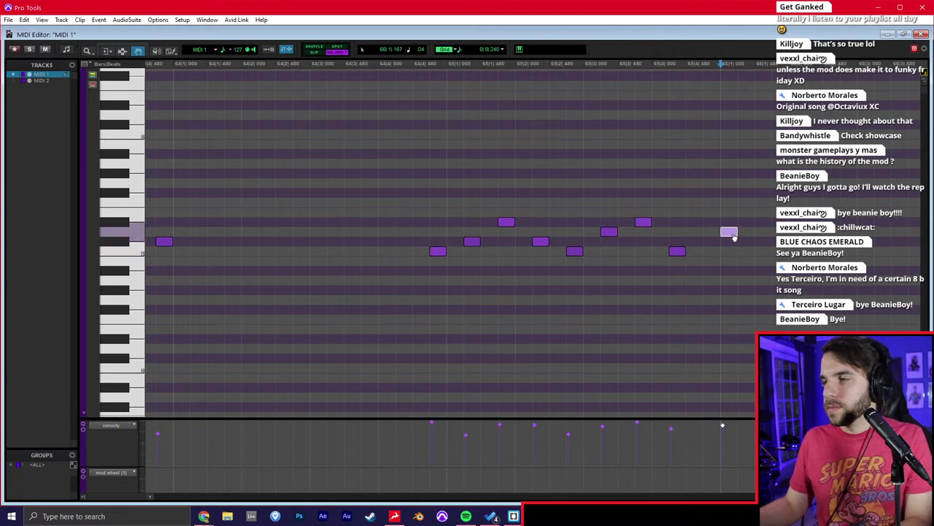
{"action": "key", "text": "r"}
{"action": "key", "text": "Down"}
{"action": "key", "text": "ctrl+equal"}
Set the Edit window grid to 1/16 note.
{"action": "left_click", "coordinate": [436, 285]}
{"action": "scroll", "coordinate": [436, 285], "scroll_direction": "right", "scroll_amount": 4}
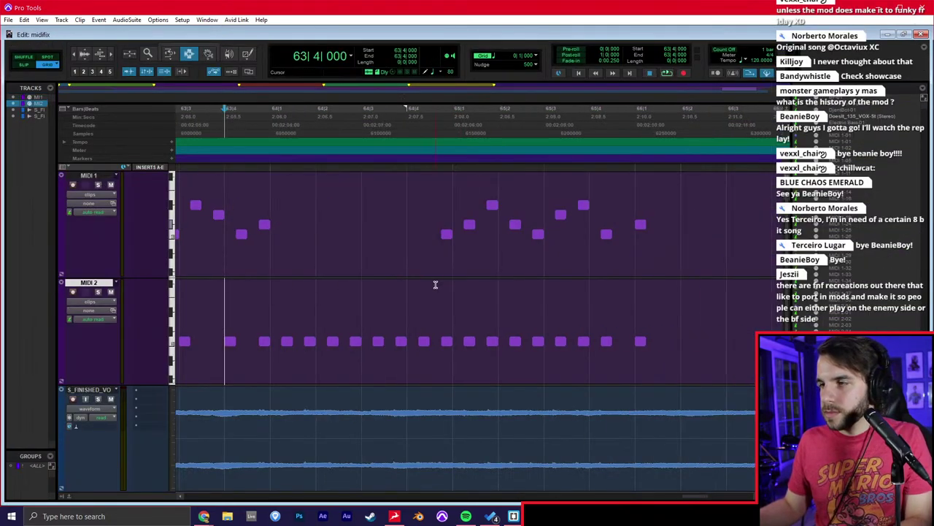
{"action": "left_click", "coordinate": [355, 250]}
{"action": "left_click", "coordinate": [536, 56]}
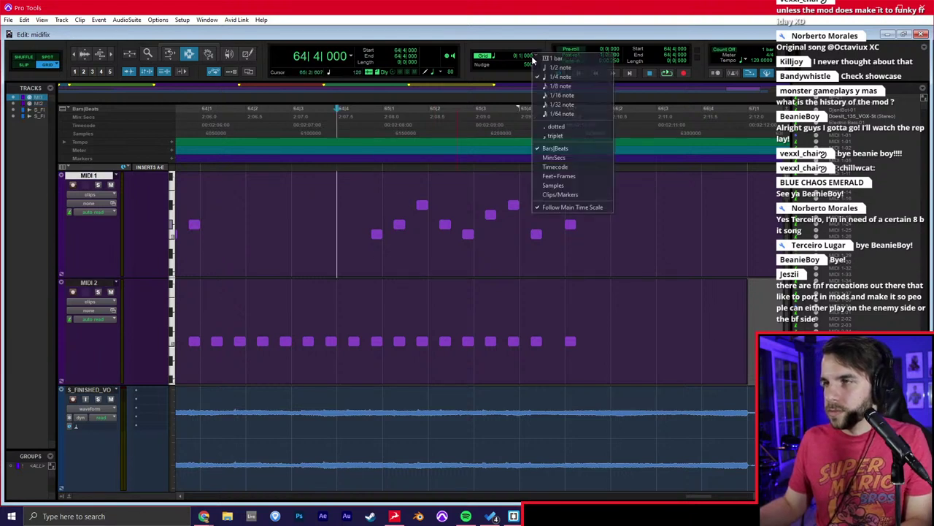
{"action": "left_click", "coordinate": [562, 95]}
Copy the final MIDI 1 phrase starting at 64|4|720 and paste it into MIDI 2 at the same position.
{"action": "left_click", "coordinate": [603, 333]}
{"action": "double_click", "coordinate": [604, 333]}
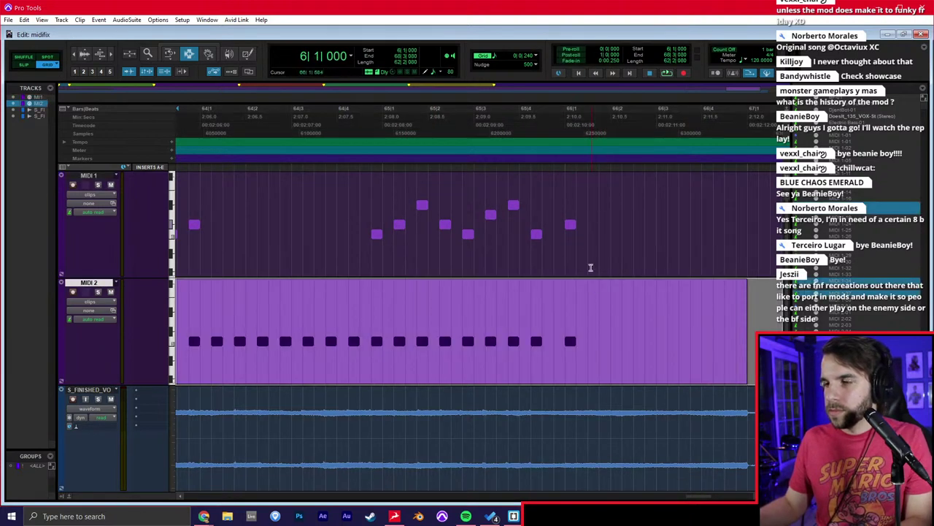
{"action": "left_click", "coordinate": [587, 254], "text": "shift"}
{"action": "left_click_drag", "start_coordinate": [372, 257], "coordinate": [633, 233]}
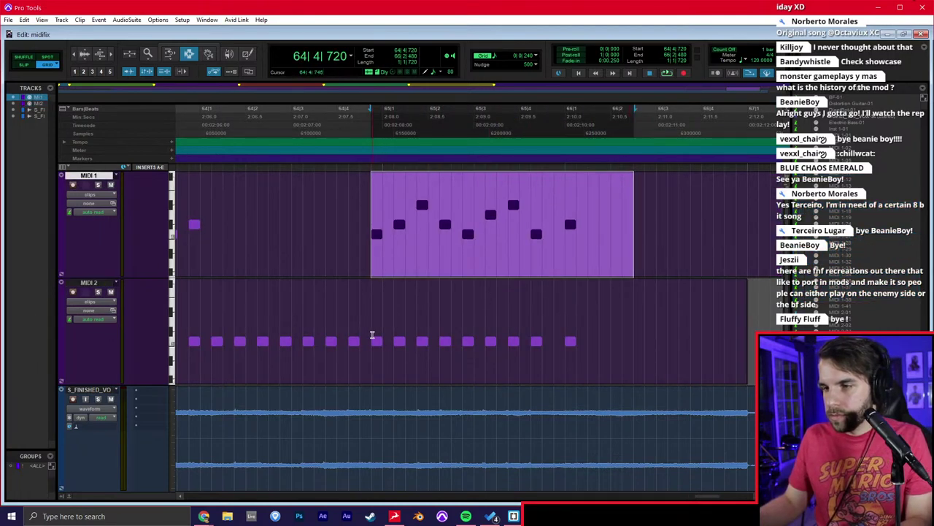
{"action": "key", "text": "ctrl+c"}
{"action": "left_click", "coordinate": [372, 335]}
{"action": "key", "text": "ctrl+v"}
Transpose the phrase pasted into MIDI 2 at 64|4|720 down one octave in the MIDI Editor, and return to the Edit window.
{"action": "key", "text": "super+equal"}
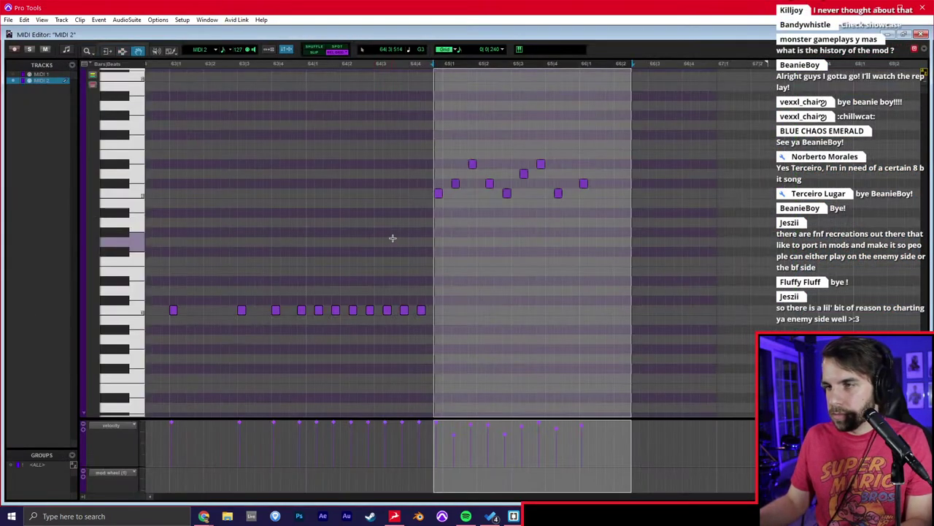
{"action": "left_click_drag", "start_coordinate": [422, 133], "coordinate": [628, 219]}
{"action": "key", "text": "shift+Down"}
{"action": "key", "text": "super+equal"}
Play the song from 62|4|240 in the Edit window to check the MIDI 1 notes leading into bar 63.
{"action": "scroll", "coordinate": [408, 265], "scroll_direction": "left", "scroll_amount": 3}
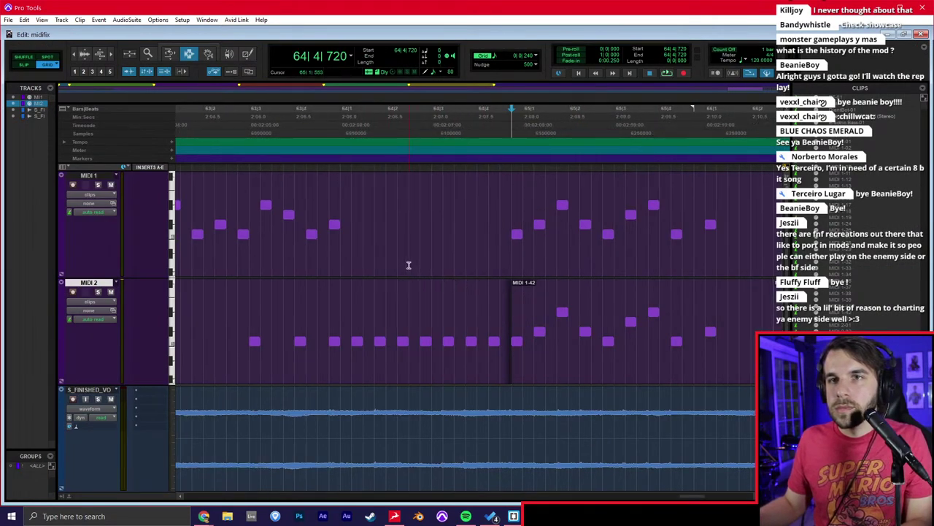
{"action": "left_click", "coordinate": [409, 265]}
{"action": "scroll", "coordinate": [409, 265], "scroll_direction": "down", "scroll_amount": 1}
{"action": "left_click", "coordinate": [340, 227]}
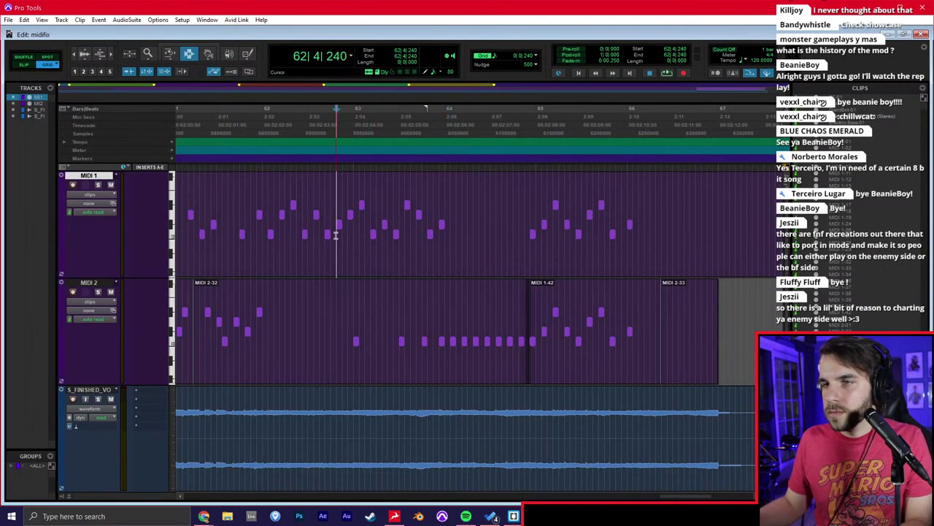
{"action": "scroll", "coordinate": [343, 226], "scroll_direction": "up", "scroll_amount": 1}
{"action": "key", "text": "space"}
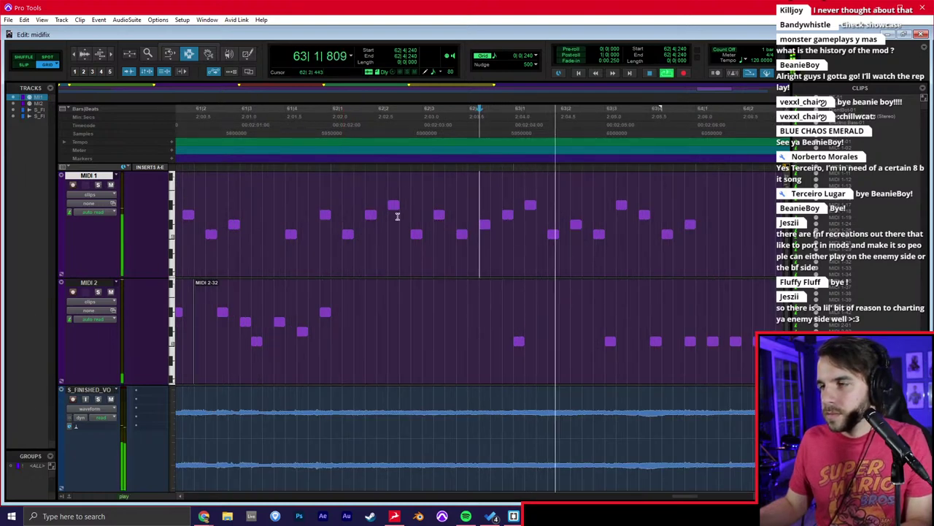
{"action": "key", "text": "space"}
{"action": "left_click", "coordinate": [358, 340]}
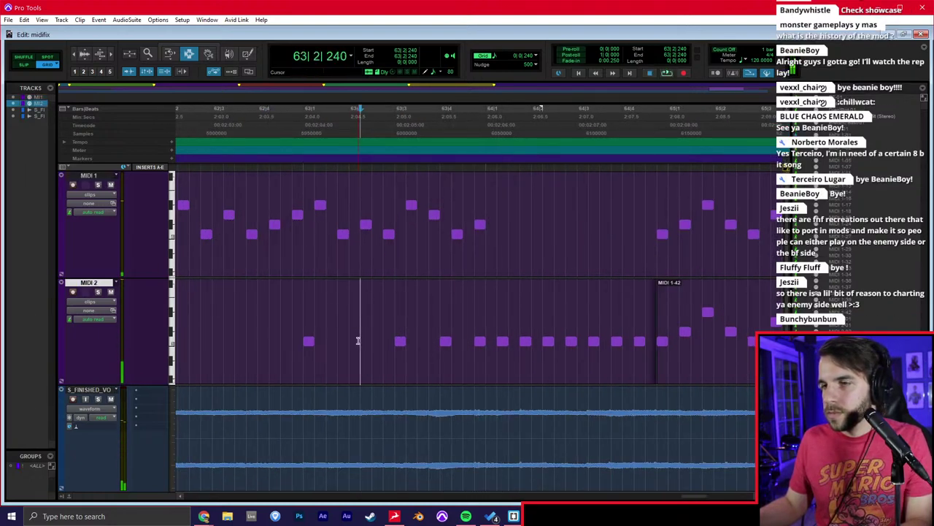
Replay the passages around bars 62 and 63 to compare the MIDI 1 phrase with the flat MIDI 2 notes at 63|4|720.
{"action": "left_click", "coordinate": [272, 249]}
{"action": "key", "text": "space"}
{"action": "scroll", "coordinate": [271, 248], "scroll_direction": "down", "scroll_amount": 1}
{"action": "key", "text": "space"}
{"action": "left_click", "coordinate": [281, 238]}
{"action": "key", "text": "space"}
{"action": "key", "text": "space"}
{"action": "left_click", "coordinate": [294, 234]}
{"action": "left_click_drag", "start_coordinate": [294, 234], "coordinate": [501, 232]}
{"action": "left_click", "coordinate": [387, 307]}
{"action": "key", "text": "space"}
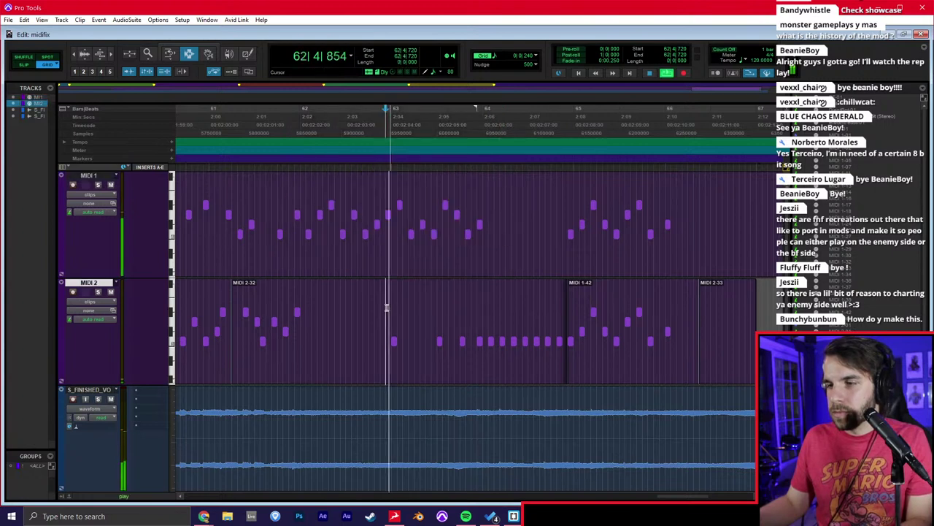
{"action": "key", "text": "space"}
{"action": "left_click", "coordinate": [476, 355]}
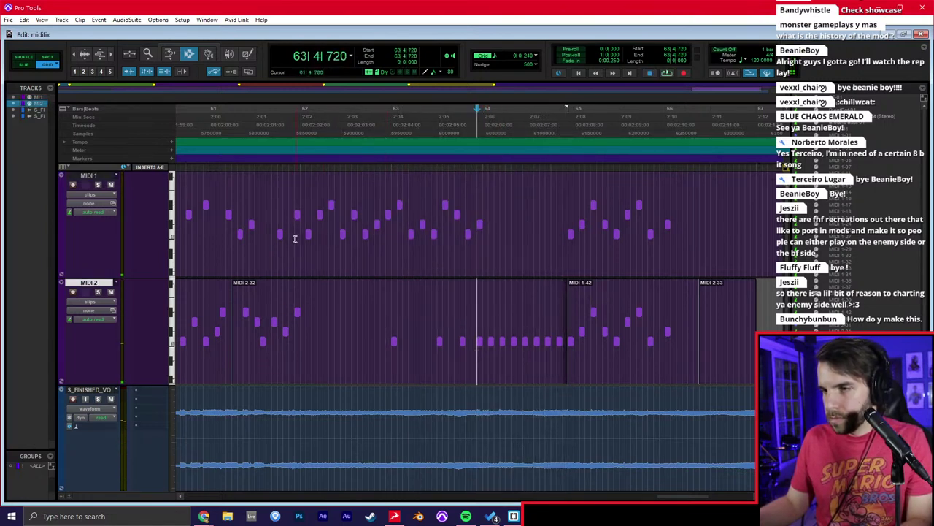
Copy the MIDI 1 phrase from 61|4|720 to 62|4|720 and paste it into MIDI 2 at 63|4|720.
{"action": "left_click", "coordinate": [271, 235]}
{"action": "key", "text": "space"}
{"action": "key", "text": "space"}
{"action": "key", "text": "space"}
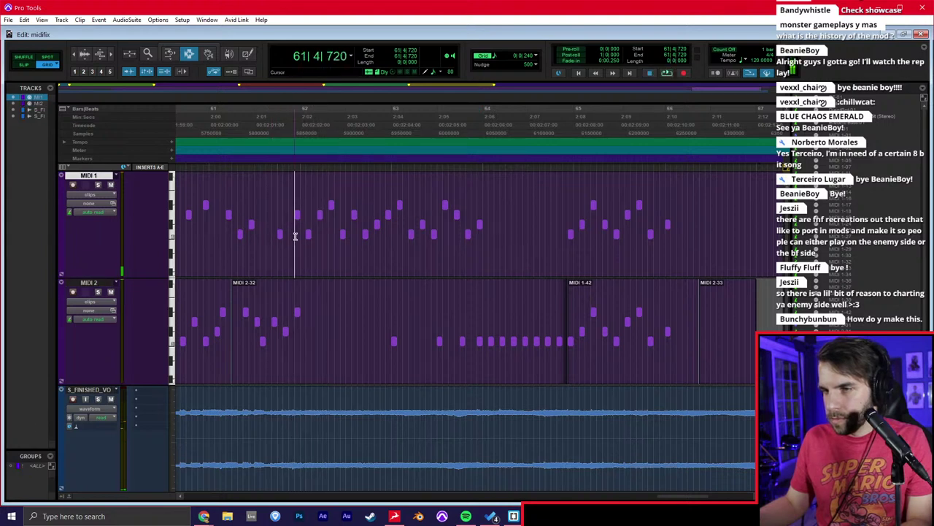
{"action": "left_click_drag", "start_coordinate": [295, 236], "coordinate": [379, 237]}
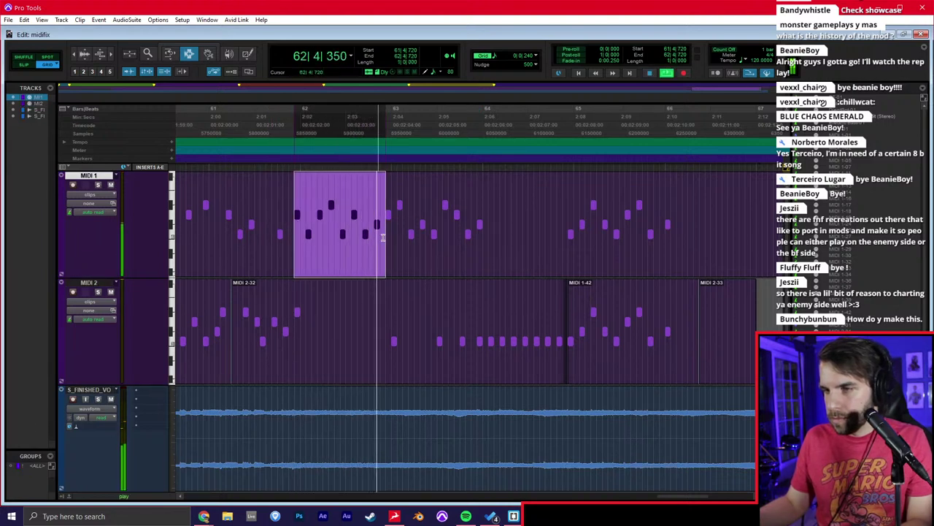
{"action": "key", "text": "space"}
{"action": "left_click", "coordinate": [478, 327]}
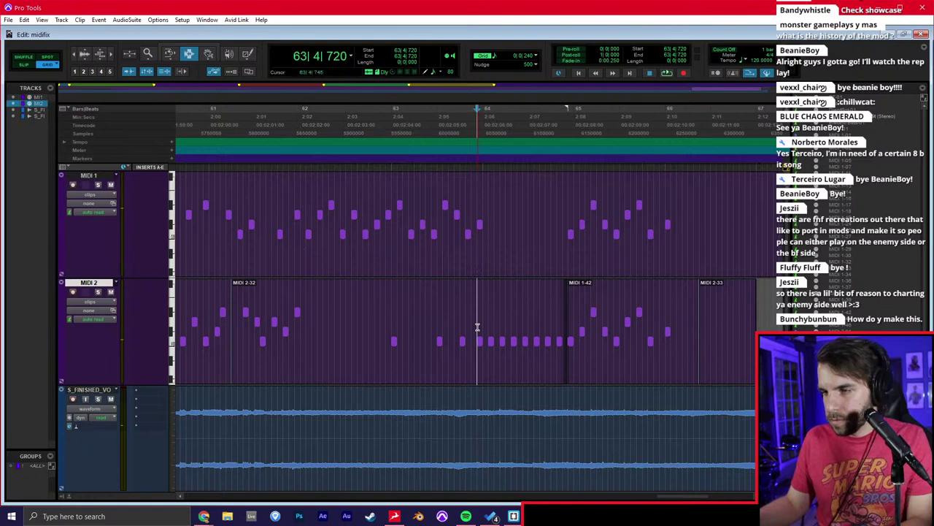
{"action": "key", "text": "ctrl+v"}
Transpose the bar 64 phrase pasted into MIDI 2 down one octave in the MIDI Editor.
{"action": "key", "text": "alt+equal"}
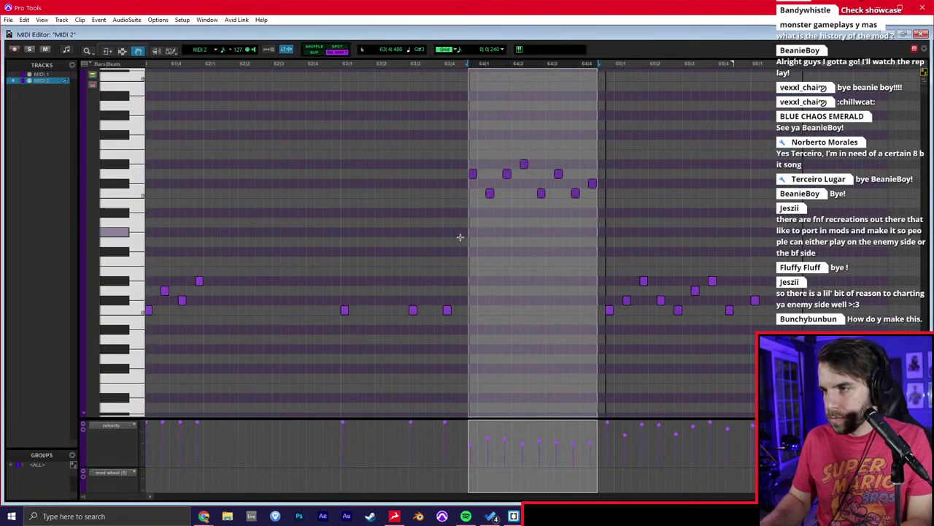
{"action": "key", "text": "shift+Down"}
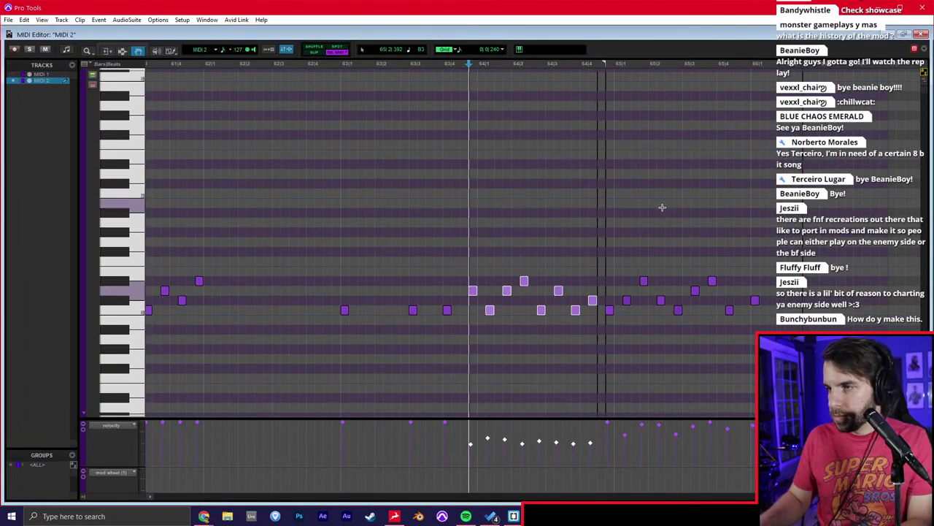
{"action": "key", "text": "alt+equal"}
Play MIDI 2 around 63|1 and re-pitch its two notes before 63|4|720 as D3 and Eb3.
{"action": "left_click", "coordinate": [399, 320]}
{"action": "key", "text": "space"}
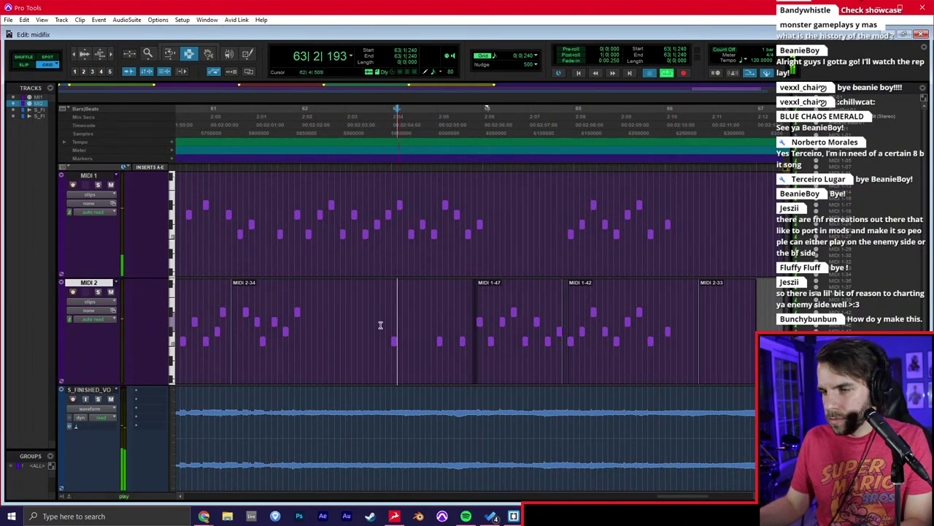
{"action": "key", "text": "space"}
{"action": "left_click", "coordinate": [381, 324]}
{"action": "key", "text": "super+equal"}
{"action": "left_click_drag", "start_coordinate": [520, 246], "coordinate": [559, 258]}
{"action": "key", "text": "space"}
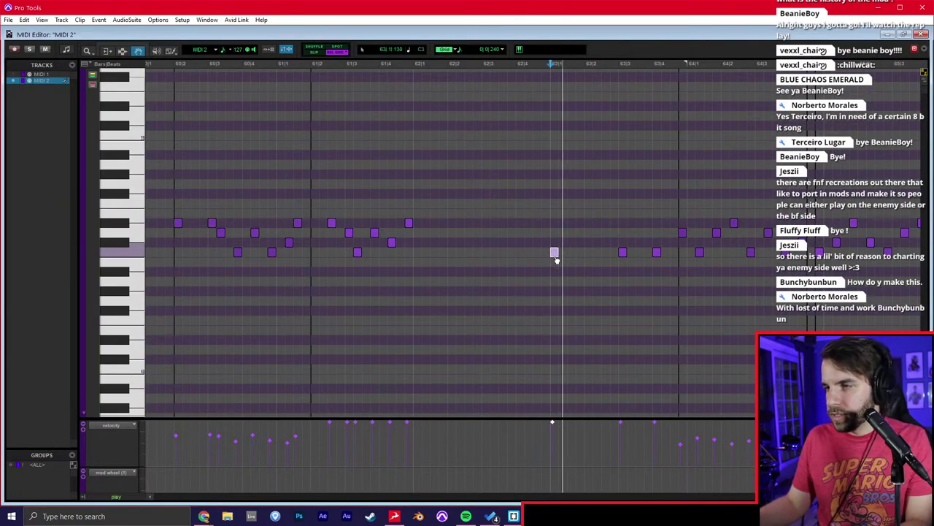
{"action": "key", "text": "space"}
{"action": "key", "text": "F8"}
{"action": "left_click_drag", "start_coordinate": [622, 252], "coordinate": [660, 223]}
{"action": "key", "text": "super+equal"}
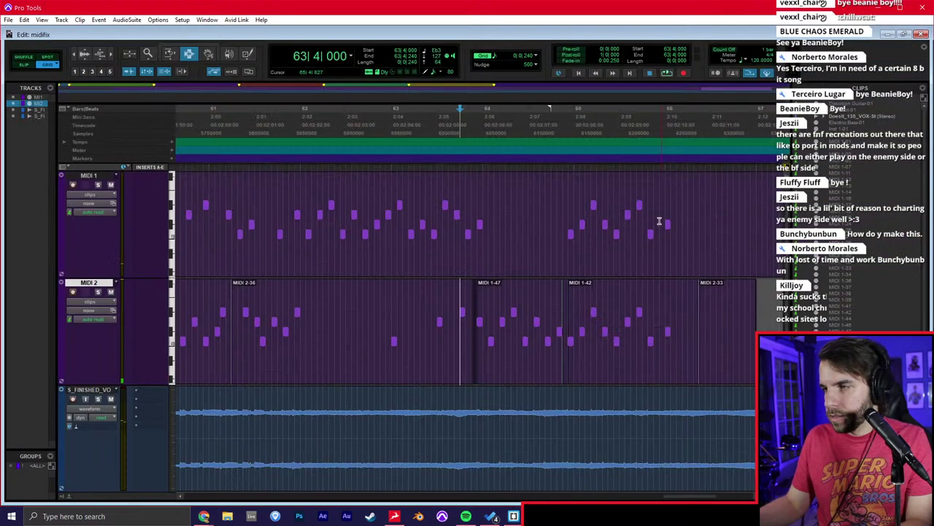
Select MIDI 1 and MIDI 2 from the song's end back to 1|1|000 and consolidate each track into a single clip.
{"action": "left_click", "coordinate": [483, 294]}
{"action": "key", "text": "r"}
{"action": "key", "text": "r"}
{"action": "left_click_drag", "start_coordinate": [549, 315], "coordinate": [65, 119]}
{"action": "key", "text": "alt+shift+3"}
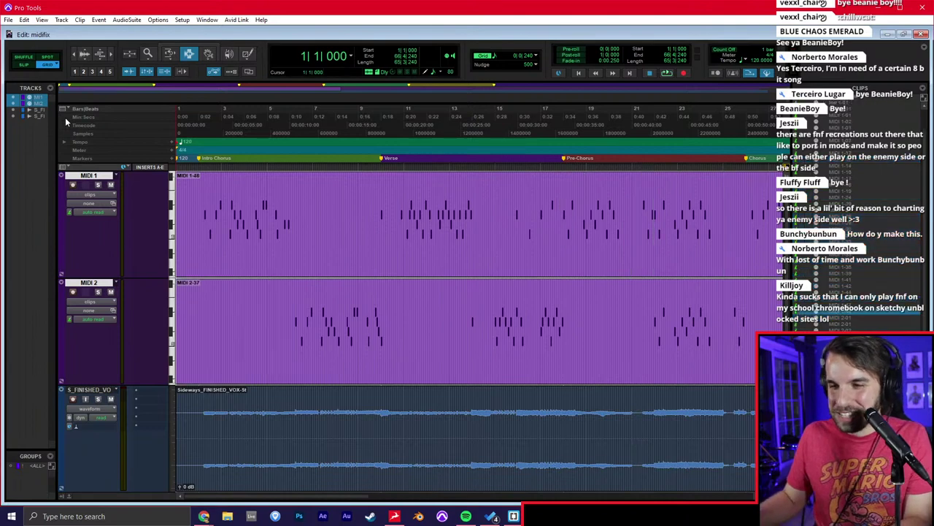
{"action": "key", "text": "r"}
{"action": "key", "text": "r"}
{"action": "left_click", "coordinate": [209, 218]}
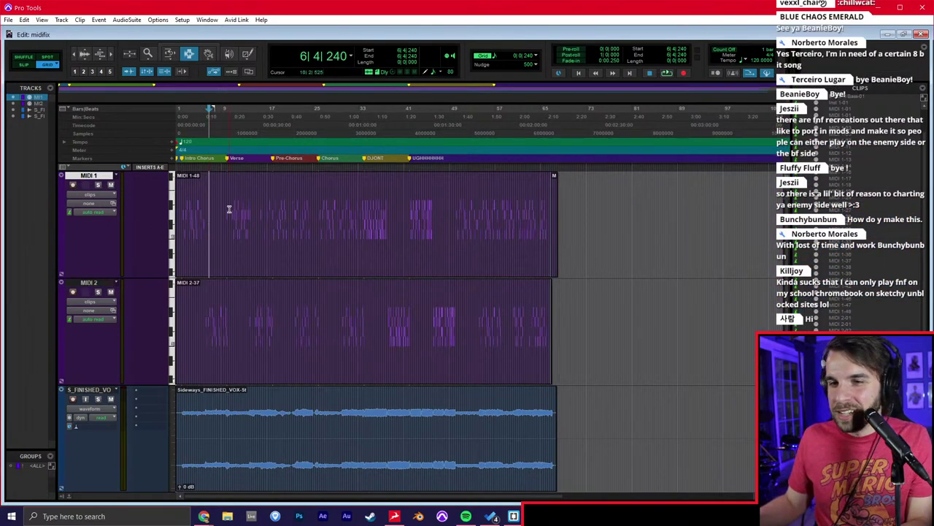
{"action": "key", "text": "t"}
{"action": "key", "text": "t"}
{"action": "left_click", "coordinate": [249, 254]}
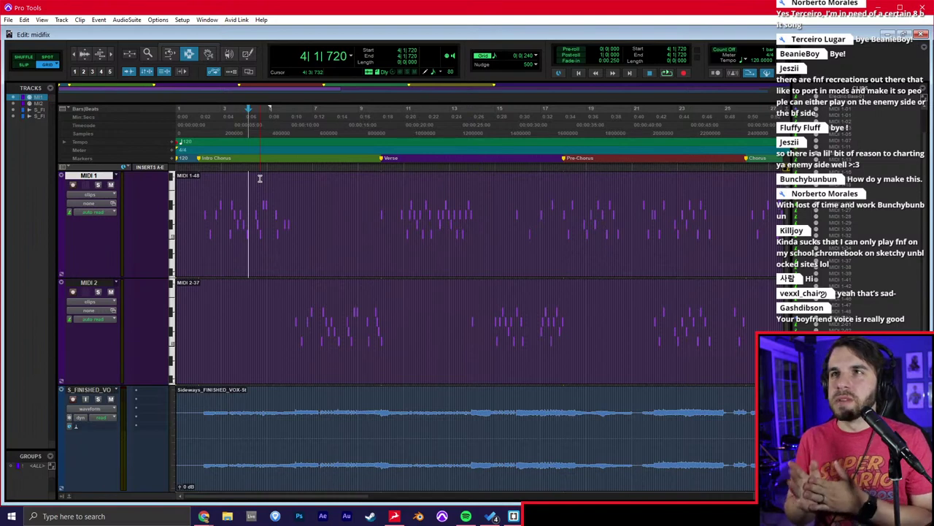
{"action": "left_click", "coordinate": [272, 235]}
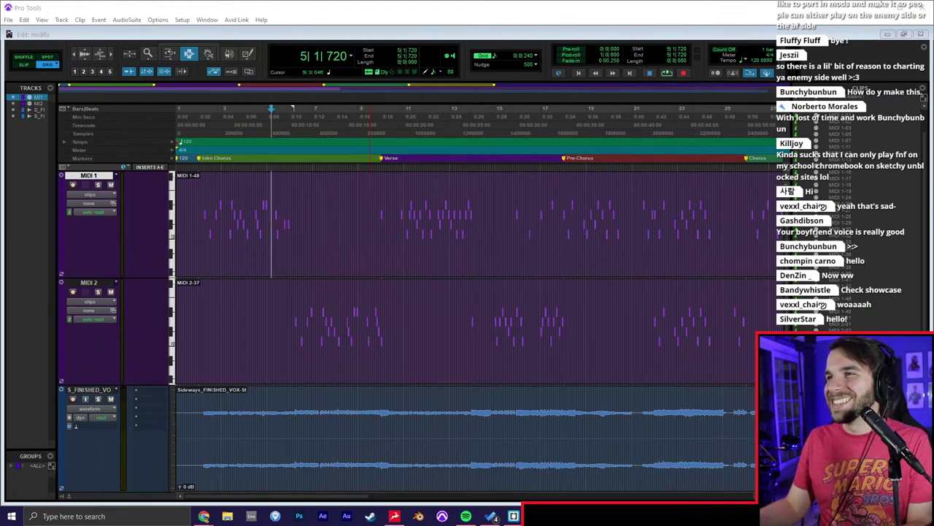
Switch to Discord and view the artwork posted in the showcase channel.
{"action": "mouse_move", "coordinate": [657, 0]}
{"action": "left_mouse_down"}
{"action": "mouse_move", "coordinate": [366, 150]}
{"action": "mouse_move", "coordinate": [352, 126]}
{"action": "left_mouse_up"}
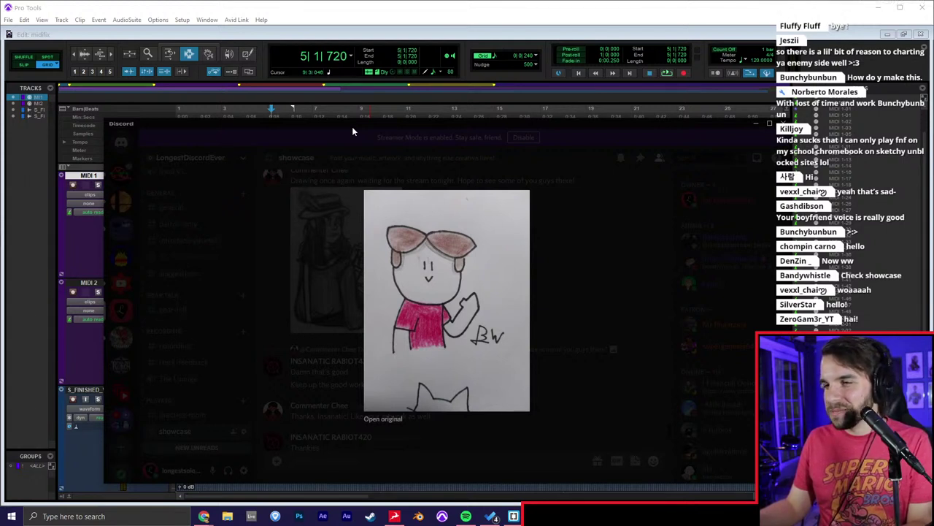
{"action": "left_click", "coordinate": [310, 254]}
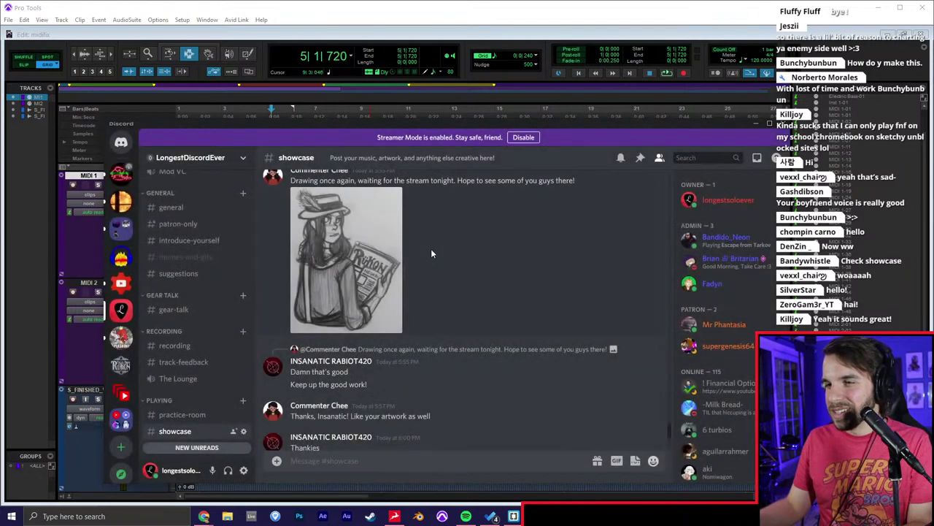
{"action": "left_click", "coordinate": [390, 267]}
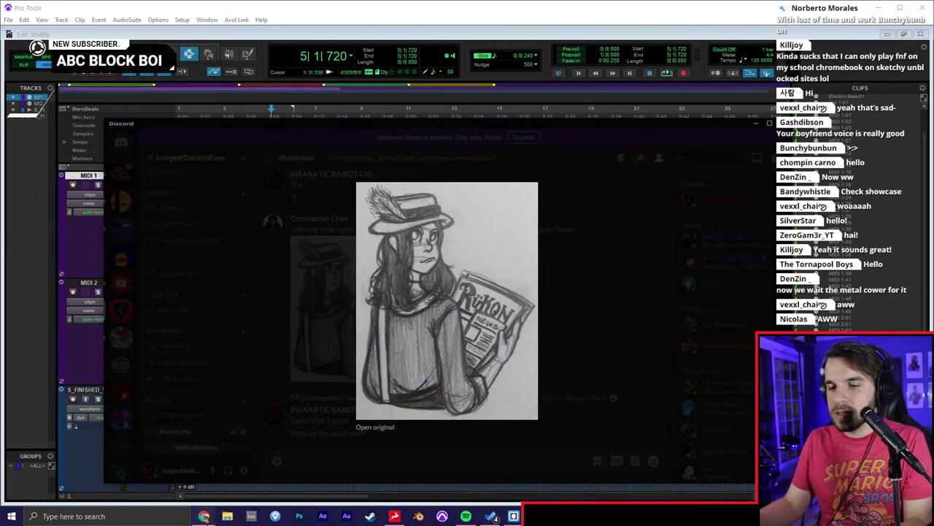
Bring up the Tales From Rukon YouTube channel in the browser, view its page and put the browser away.
{"action": "mouse_move", "coordinate": [205, 515]}
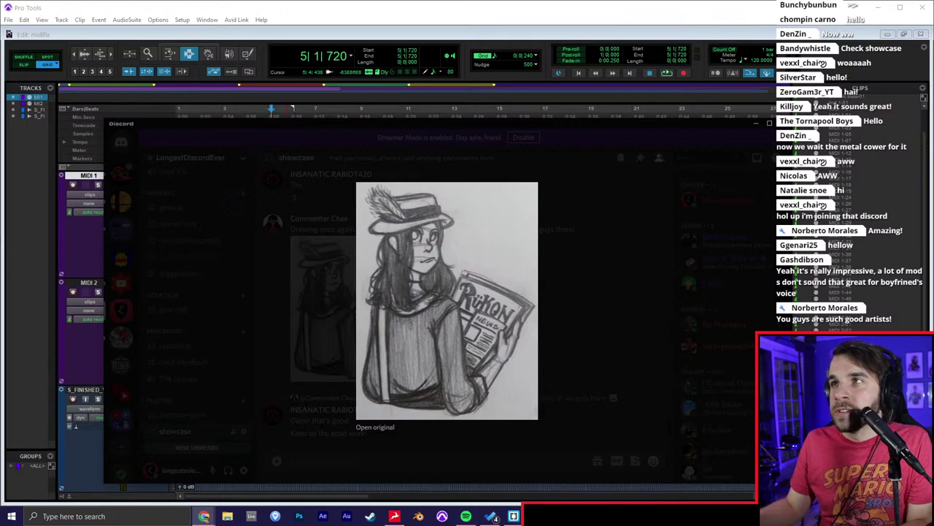
{"action": "left_click_drag", "start_coordinate": [432, 0], "coordinate": [437, 160]}
{"action": "left_click", "coordinate": [714, 394]}
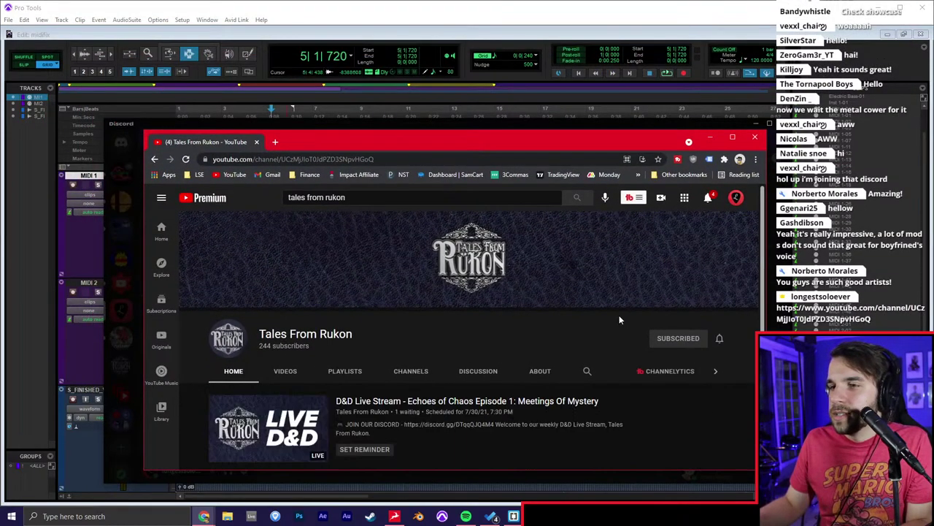
{"action": "scroll", "coordinate": [619, 315], "scroll_direction": "down", "scroll_amount": 1}
{"action": "scroll", "coordinate": [619, 314], "scroll_direction": "up", "scroll_amount": 1}
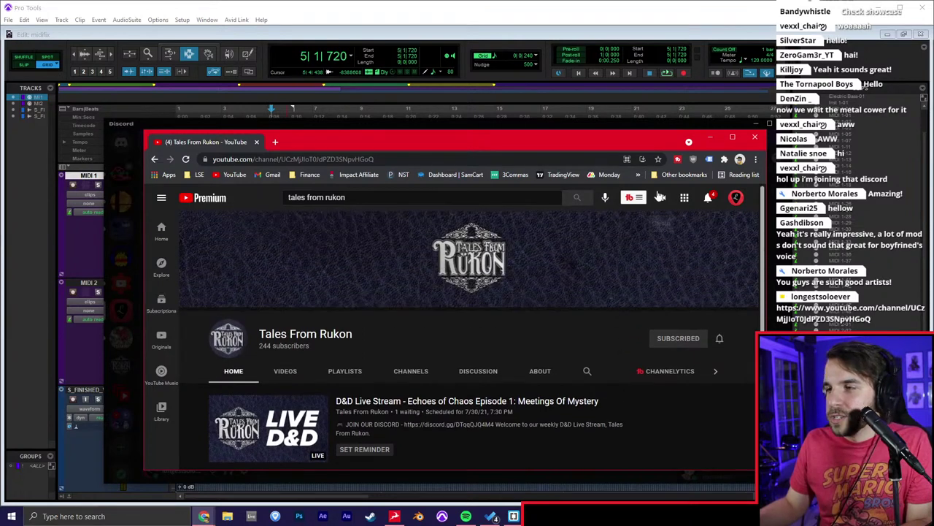
{"action": "left_click", "coordinate": [708, 136]}
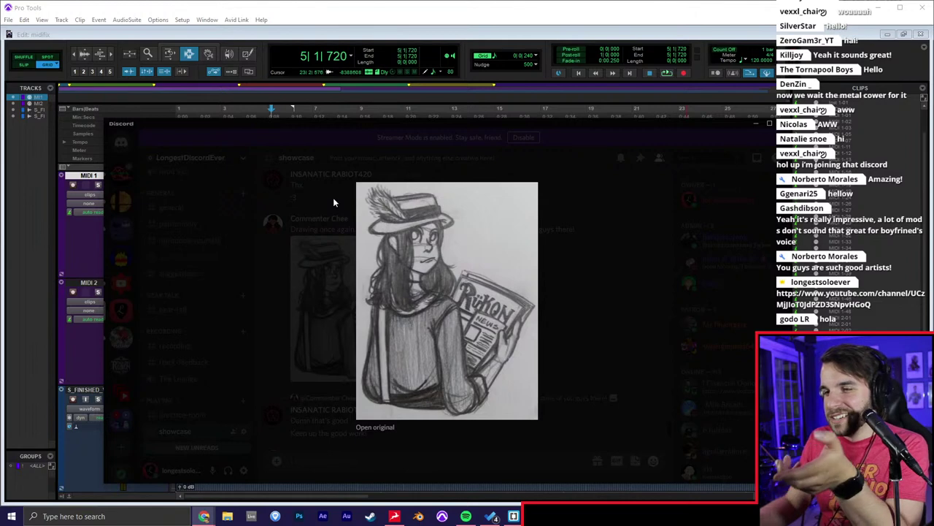
View the drawing of the figure in sunglasses in Discord and clear Discord off the Pro Tools session.
{"action": "left_click_drag", "start_coordinate": [386, 126], "coordinate": [431, 0]}
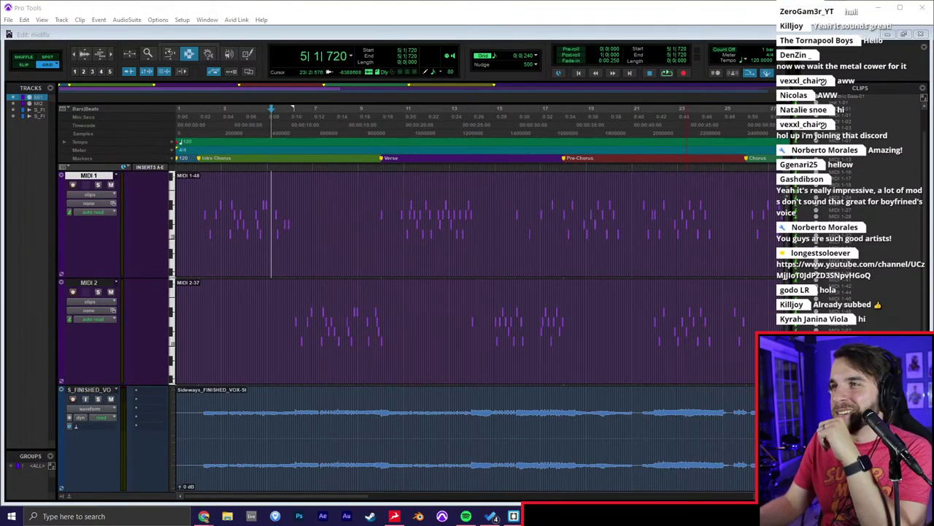
{"action": "left_click_drag", "start_coordinate": [572, 0], "coordinate": [407, 134]}
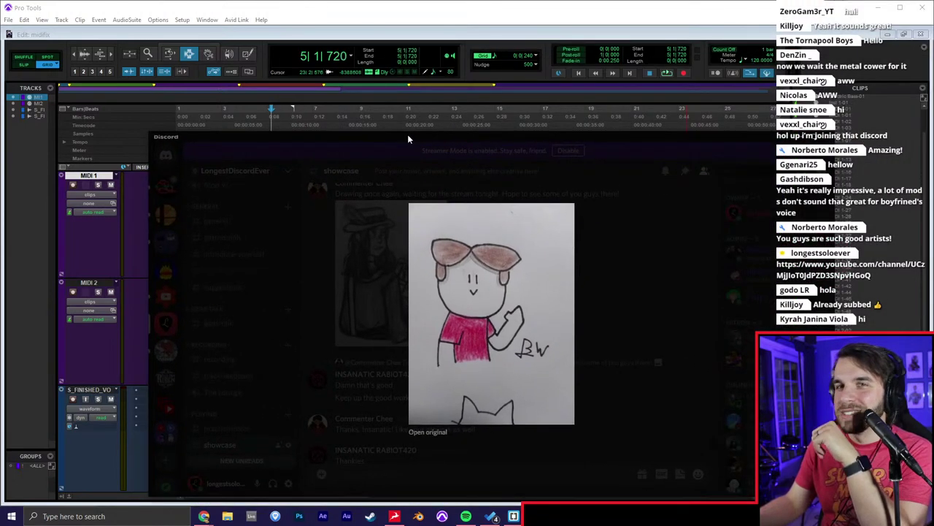
{"action": "left_click_drag", "start_coordinate": [407, 134], "coordinate": [408, 0]}
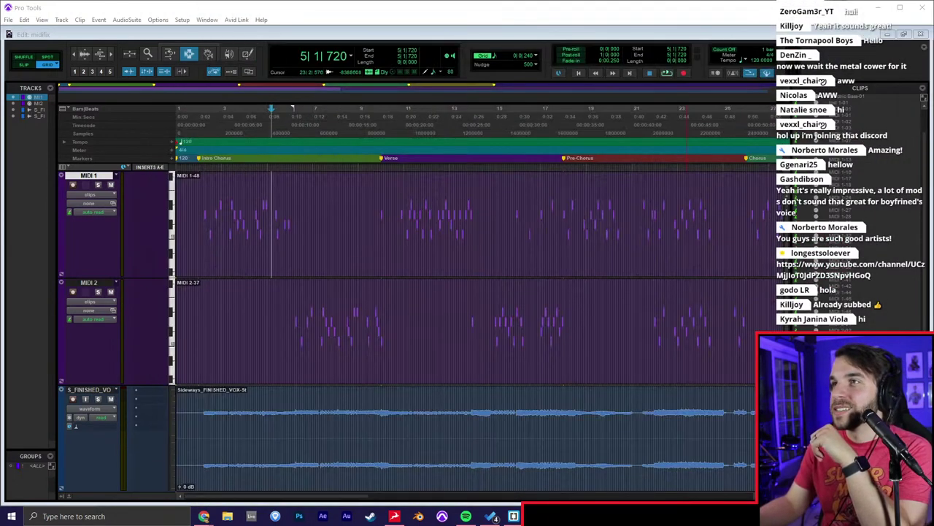
Display the full length of the song and examine the consolidated MIDI 1 and MIDI 2 clips up to 66|1|480.
{"action": "left_click", "coordinate": [520, 290]}
{"action": "left_click", "coordinate": [263, 255]}
{"action": "key", "text": "r"}
{"action": "key", "text": "r"}
{"action": "left_click", "coordinate": [268, 213]}
{"action": "left_click", "coordinate": [501, 328]}
{"action": "left_click", "coordinate": [548, 305]}
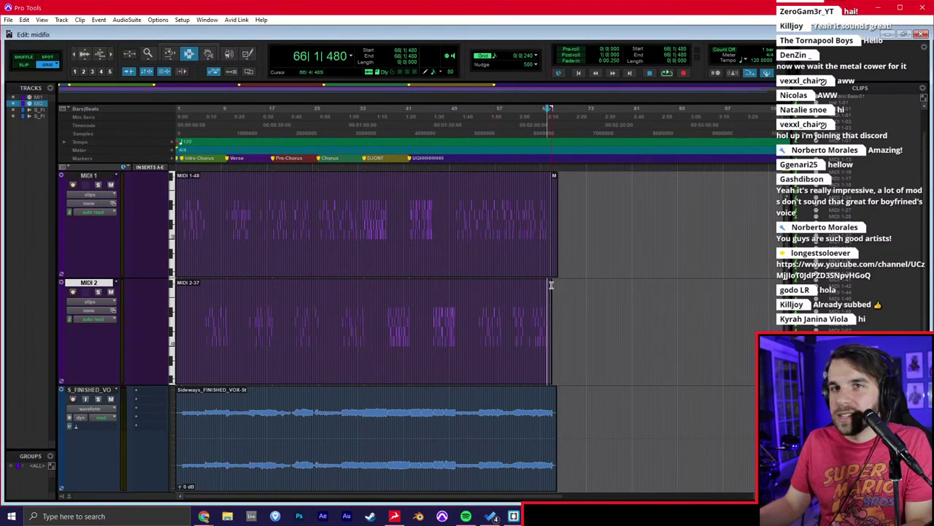
Play the opening of the consolidated MIDI tracks from 1|1|000, stop playback and return to the full-song view.
{"action": "key", "text": "Return"}
{"action": "key", "text": "t"}
{"action": "key", "text": "t"}
{"action": "key", "text": "t"}
{"action": "key", "text": "space"}
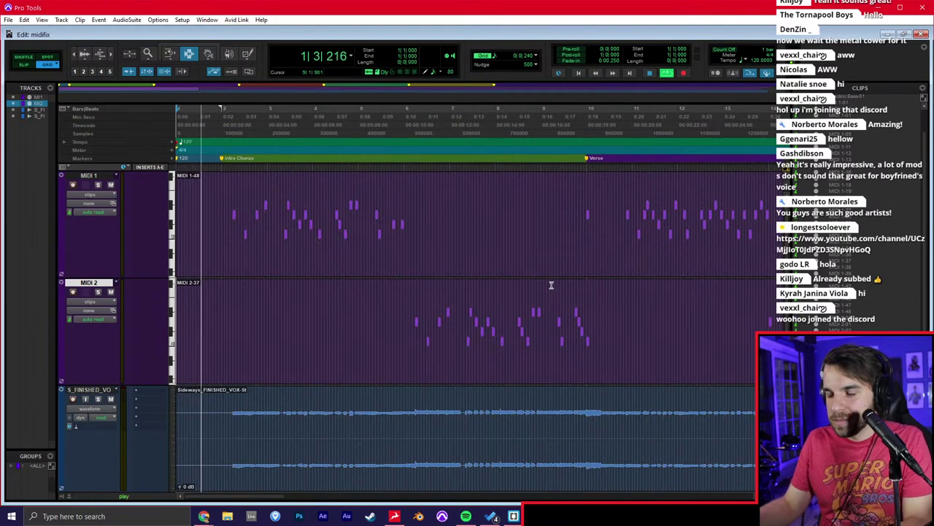
{"action": "key", "text": "r"}
{"action": "key", "text": "r"}
{"action": "key", "text": "r"}
{"action": "key", "text": "space"}
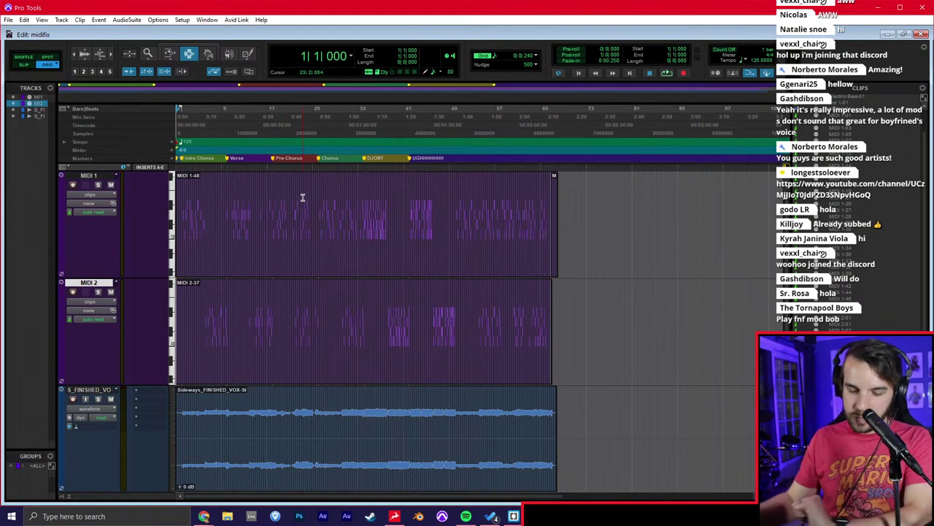
Export the session's MIDI in format 1 (multitrack) to the Desktop as Sideways_RoughChart.
{"action": "left_click", "coordinate": [8, 20]}
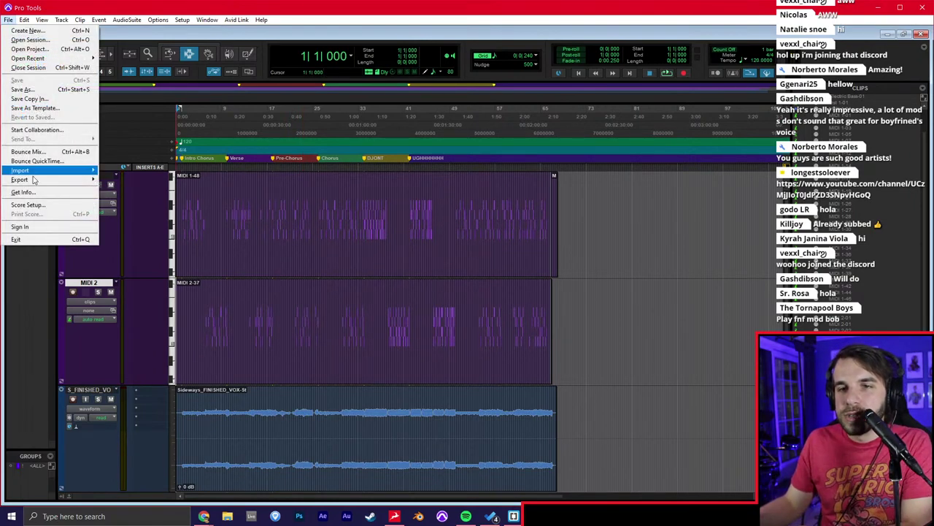
{"action": "mouse_move", "coordinate": [44, 179]}
{"action": "left_click", "coordinate": [117, 198]}
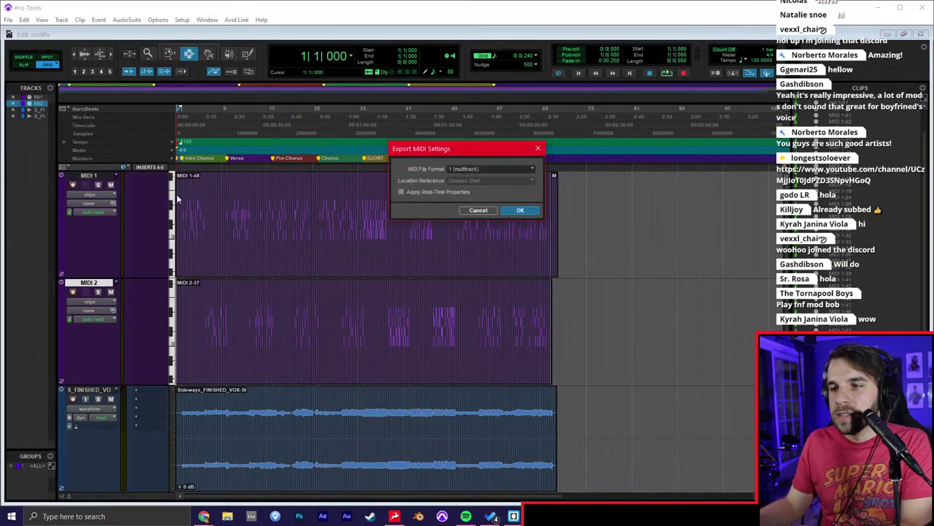
{"action": "left_click", "coordinate": [520, 211]}
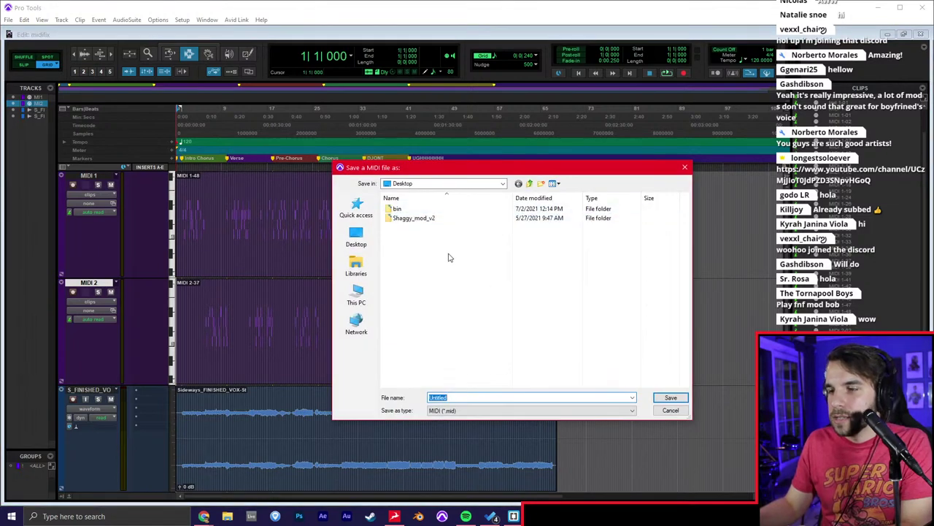
{"action": "type", "text": "Side"}
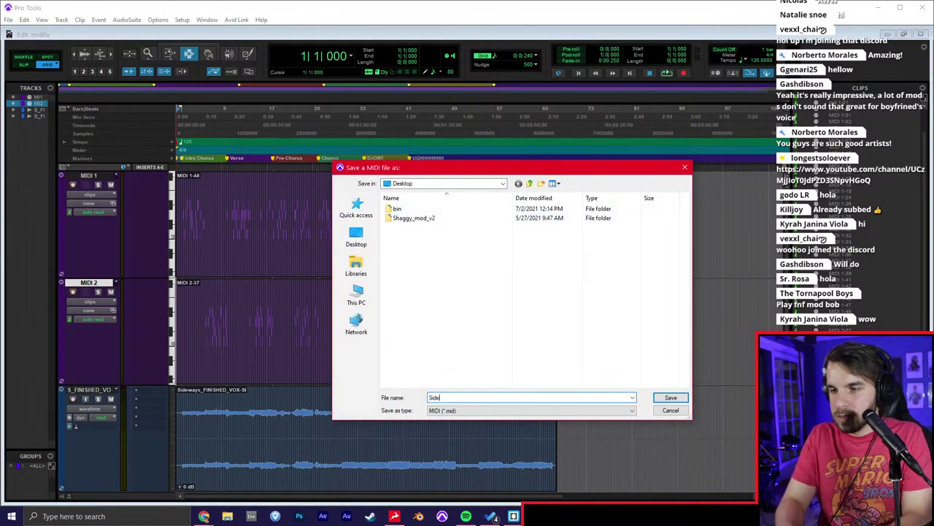
{"action": "type", "text": "ways_RoughChar"}
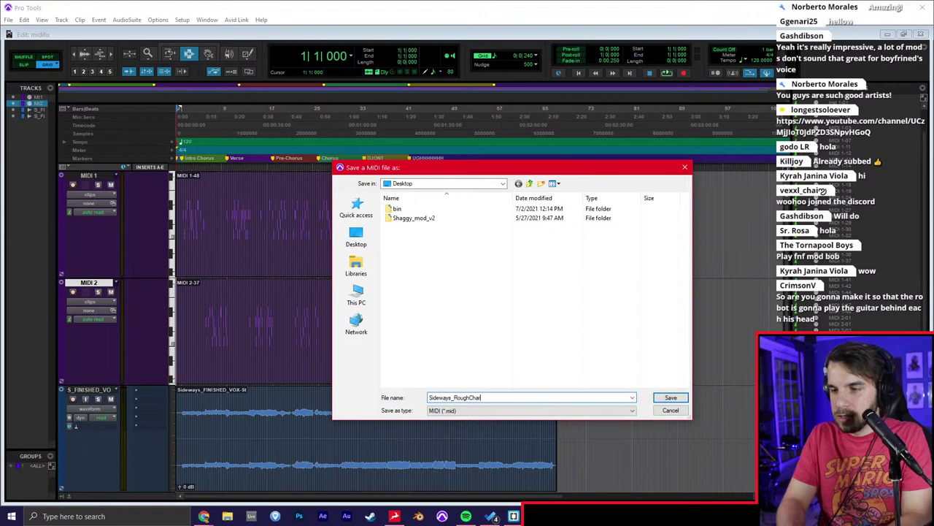
{"action": "key", "text": "Return"}
{"action": "left_click", "coordinate": [355, 226]}
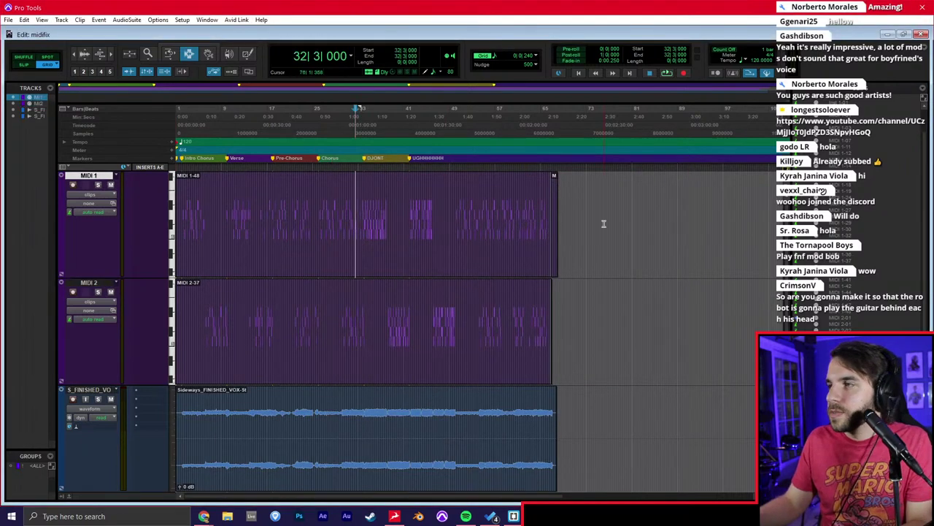
Switch to the MIDI2FNF converter, load Sideways_RoughChart from the Desktop and accept 120 as the MIDI's BPM.
{"action": "left_click", "coordinate": [877, 9]}
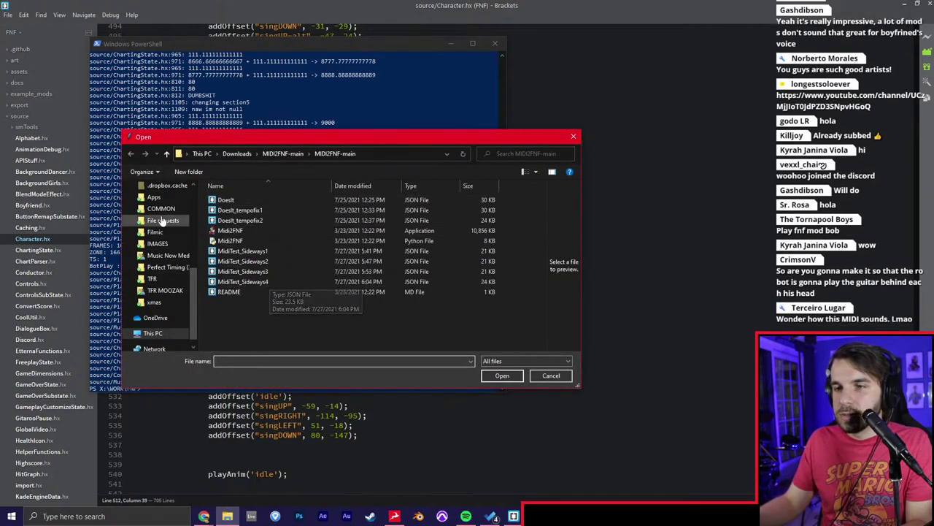
{"action": "scroll", "coordinate": [155, 207], "scroll_direction": "up", "scroll_amount": 5}
{"action": "left_click", "coordinate": [157, 185]}
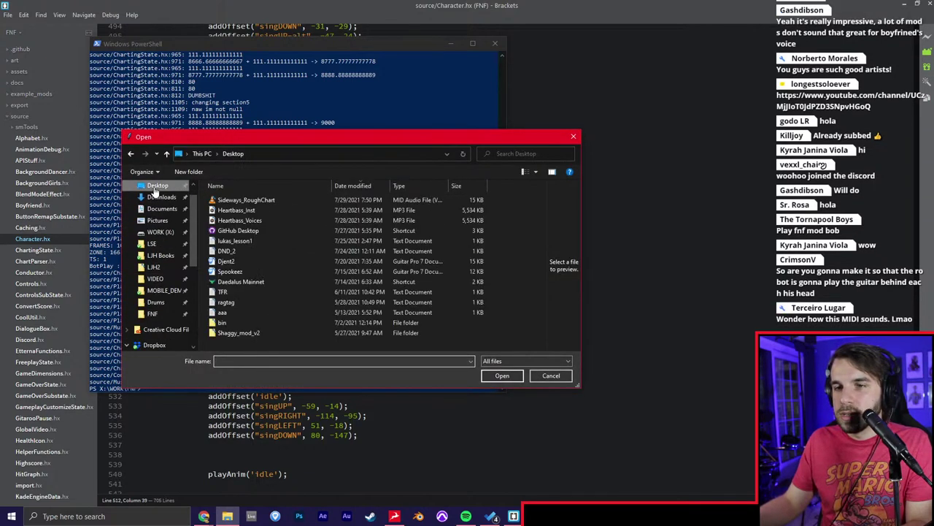
{"action": "double_click", "coordinate": [258, 199]}
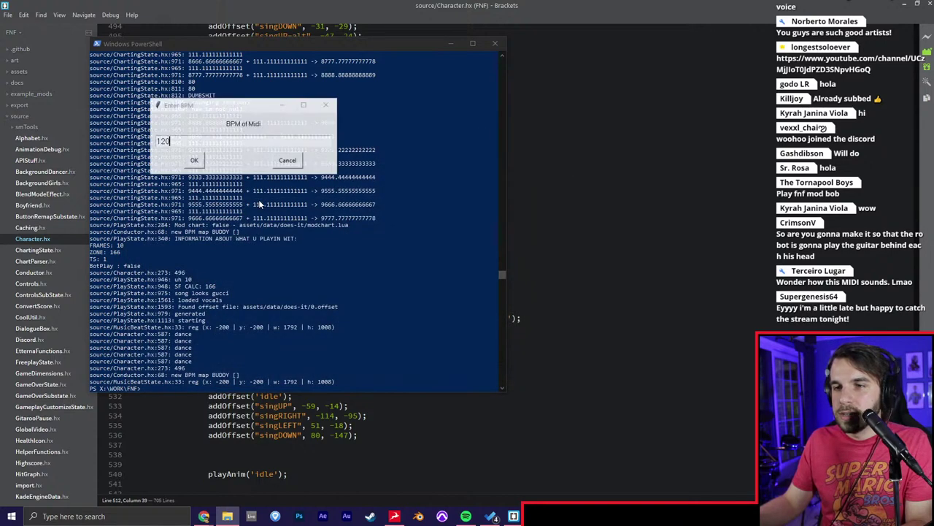
{"action": "left_click", "coordinate": [194, 159]}
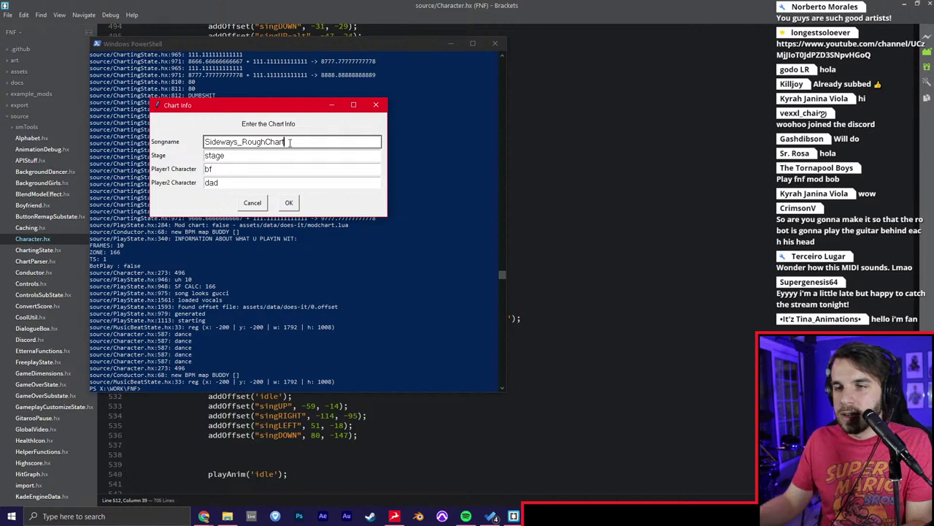
Fill in the chart info with song name Sideways, stage djent-studio, Player1 bf and Player2 djentbot.
{"action": "left_click_drag", "start_coordinate": [289, 144], "coordinate": [187, 142]}
{"action": "type", "text": "Sideways"}
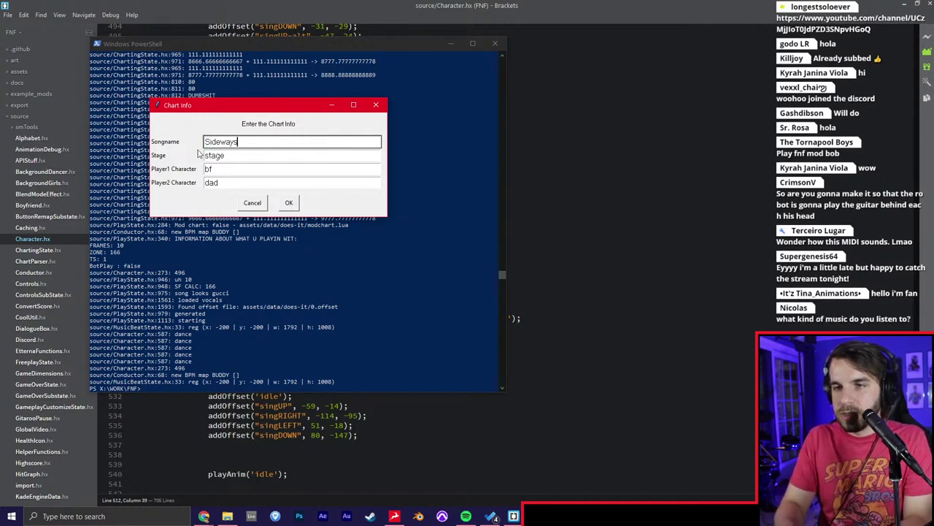
{"action": "left_click", "coordinate": [211, 156]}
{"action": "double_click", "coordinate": [211, 156]}
{"action": "type", "text": "djen"}
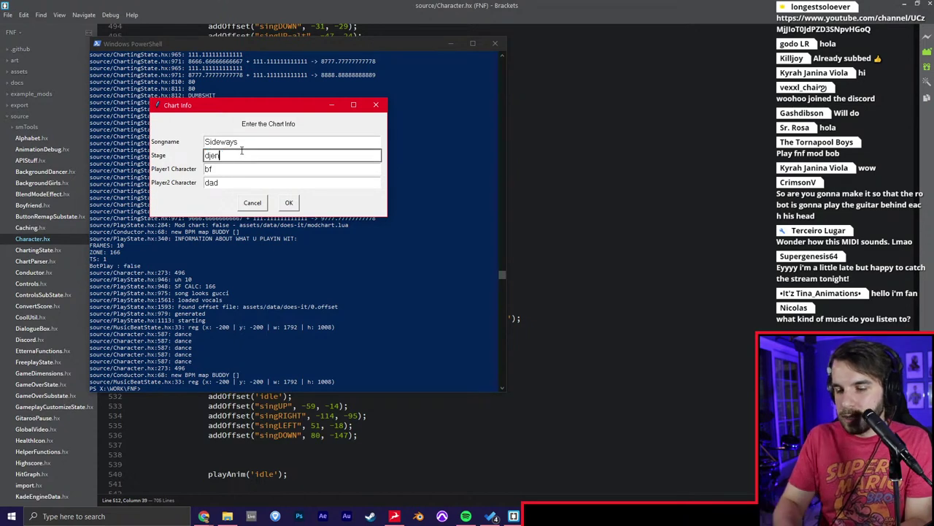
{"action": "type", "text": "t-studio"}
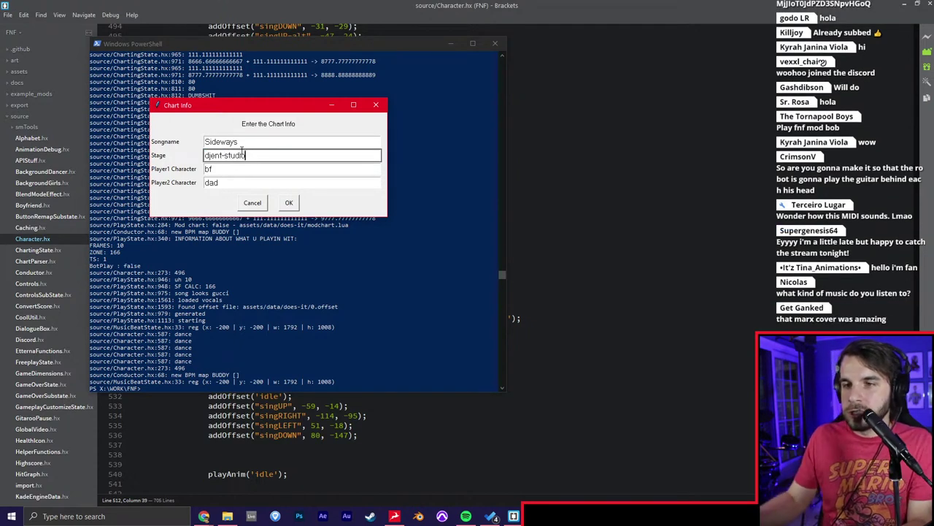
{"action": "key", "text": "Tab"}
{"action": "key", "text": "Tab"}
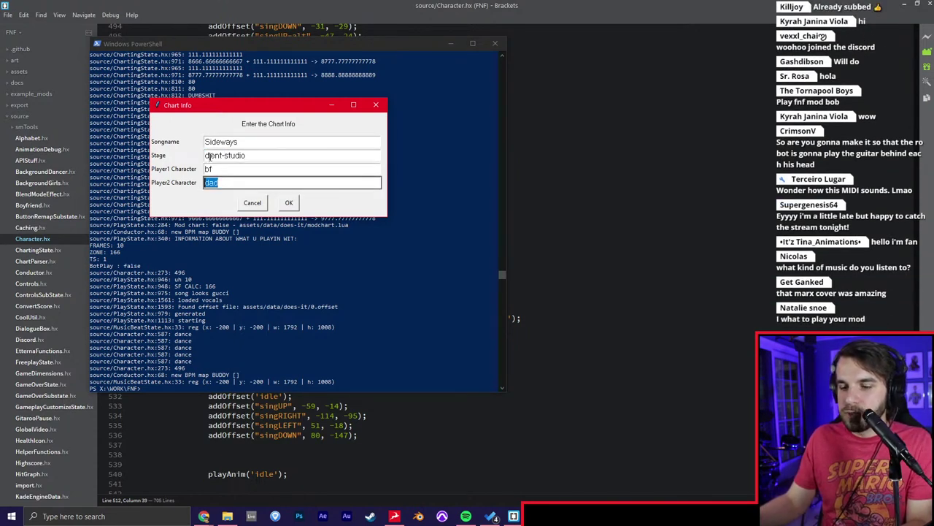
{"action": "type", "text": "djentbot"}
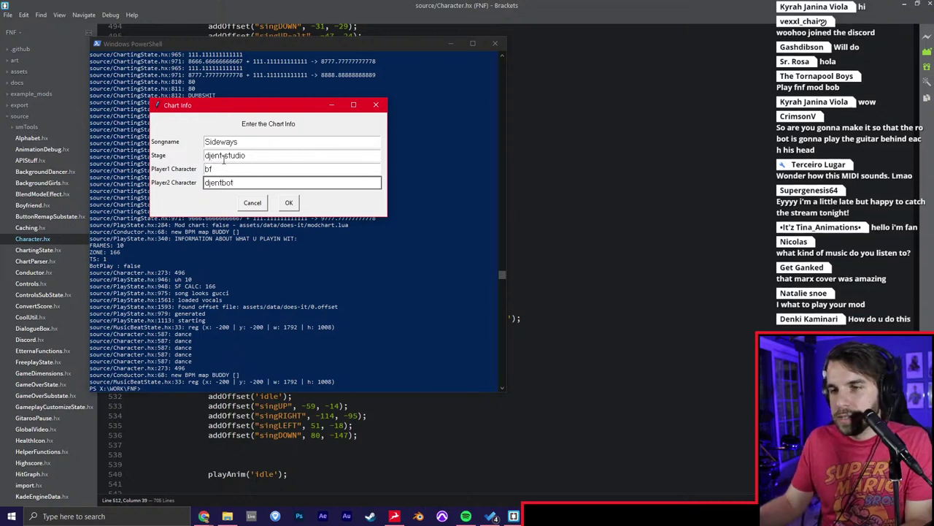
{"action": "left_click", "coordinate": [290, 203]}
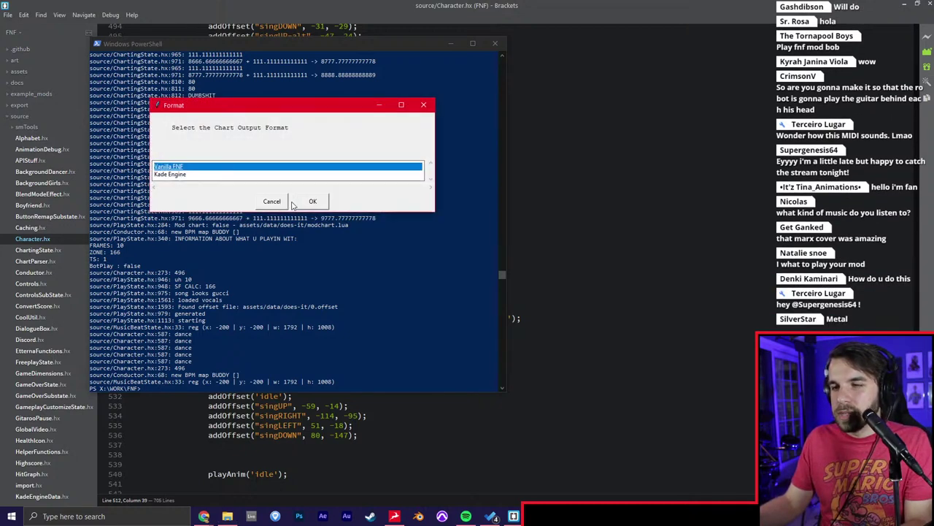
Choose Kade Engine as the chart output format and save the chart as the JSON file Sideways_RoughChart.
{"action": "left_click", "coordinate": [263, 174]}
{"action": "left_click", "coordinate": [310, 202]}
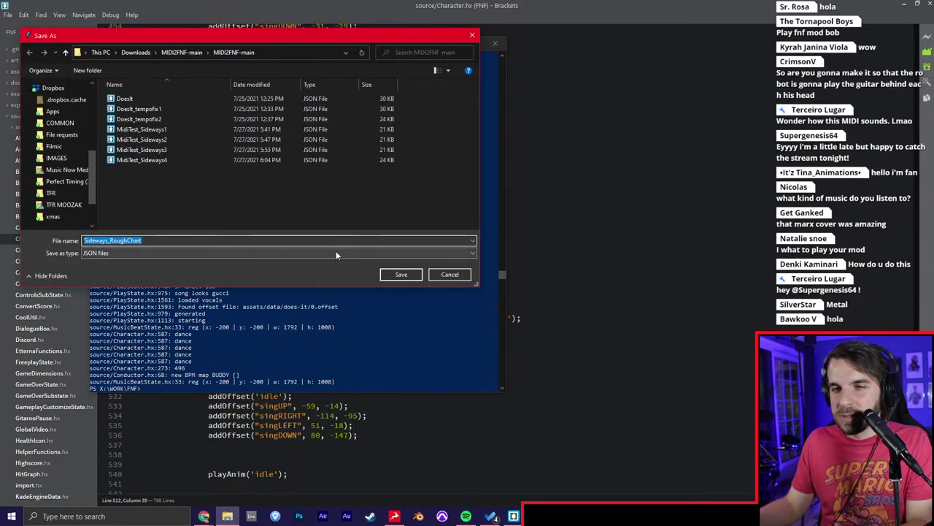
{"action": "left_click", "coordinate": [402, 275]}
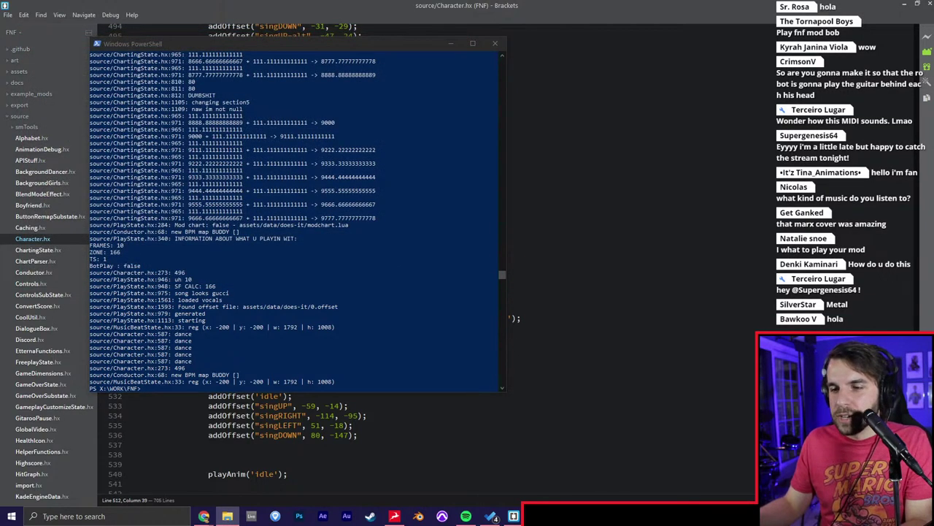
{"action": "left_click", "coordinate": [549, 357]}
Open Sideways_RoughChart.json in Brackets and save it reformatted into indented, multi-line JSON.
{"action": "left_click", "coordinate": [228, 519]}
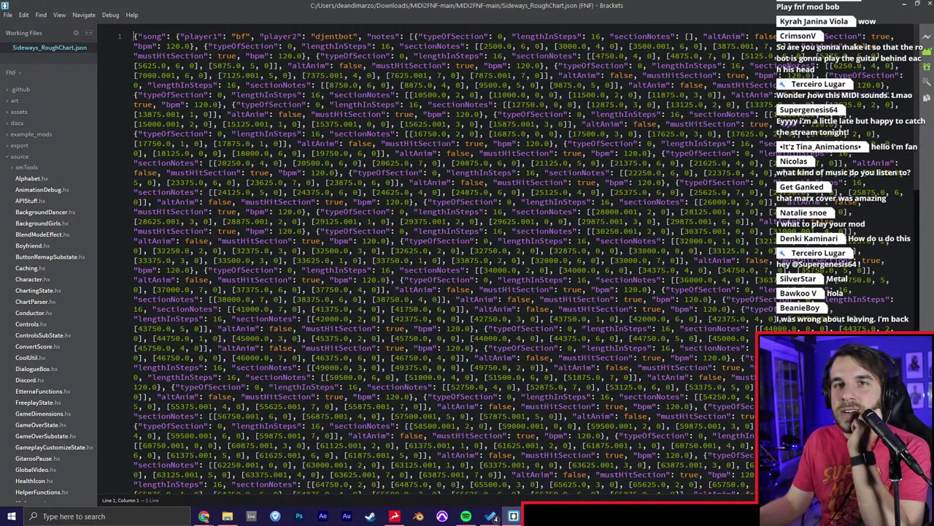
{"action": "left_click", "coordinate": [225, 153]}
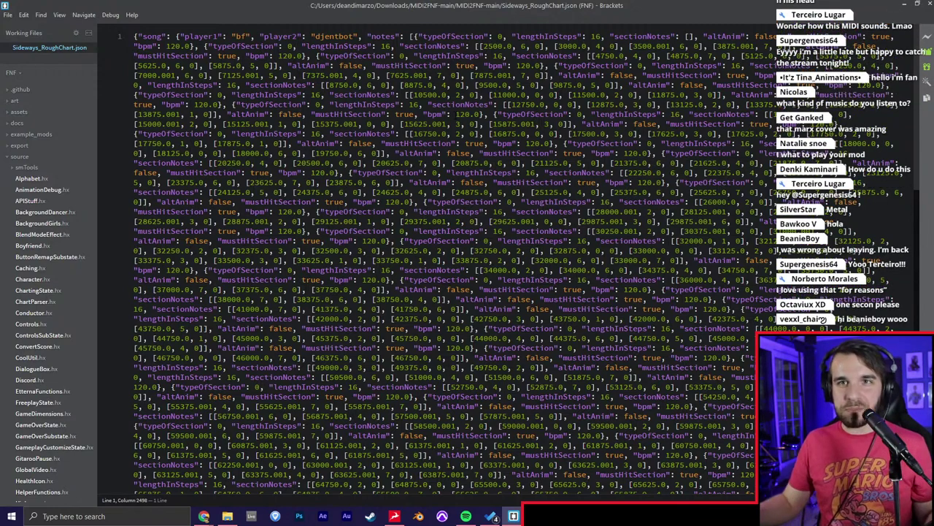
{"action": "scroll", "coordinate": [438, 255], "scroll_direction": "down", "scroll_amount": 20}
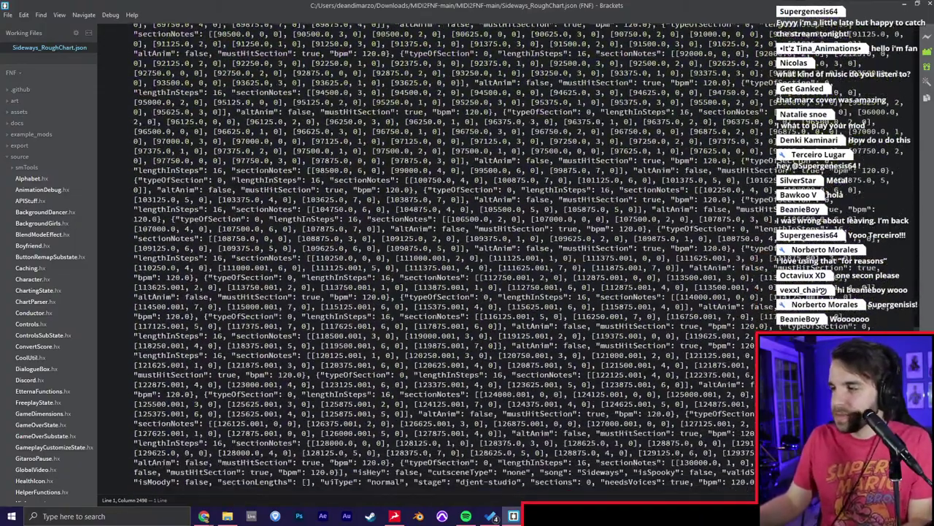
{"action": "left_click", "coordinate": [660, 319]}
{"action": "key", "text": "ctrl+s"}
{"action": "left_click", "coordinate": [661, 320]}
{"action": "scroll", "coordinate": [661, 320], "scroll_direction": "up", "scroll_amount": 1}
{"action": "scroll", "coordinate": [661, 320], "scroll_direction": "up", "scroll_amount": 20}
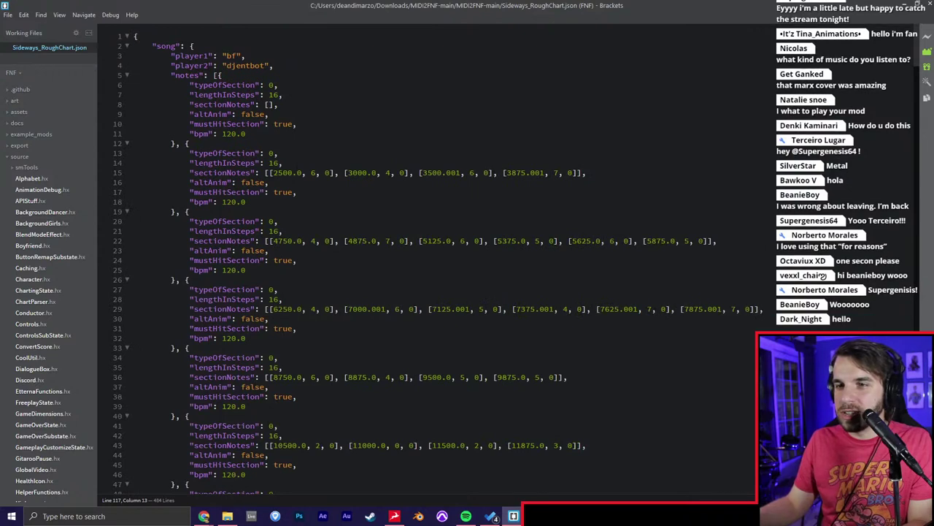
Examine the first section entries of the notes array by highlighting their blocks in Sideways_RoughChart.json.
{"action": "left_click_drag", "start_coordinate": [180, 144], "coordinate": [171, 76]}
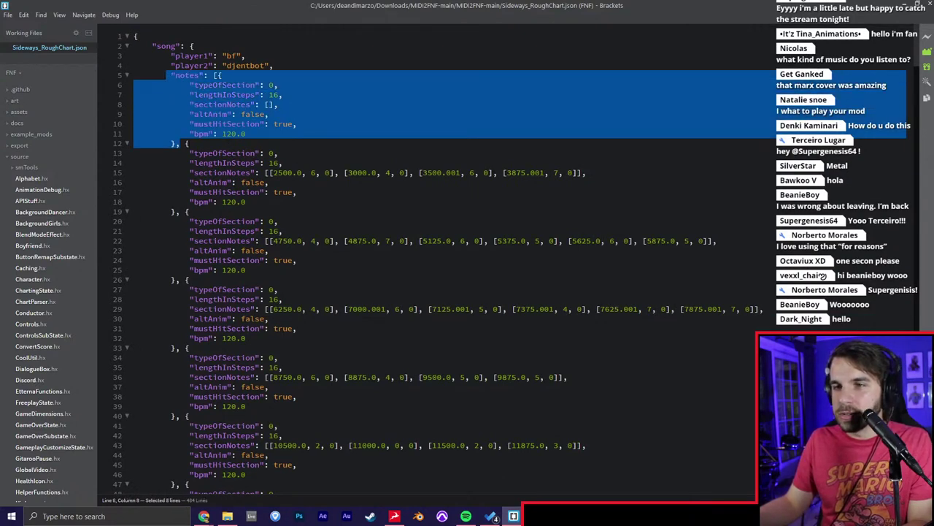
{"action": "left_click", "coordinate": [185, 143]}
{"action": "left_click_drag", "start_coordinate": [180, 144], "coordinate": [321, 201]}
{"action": "left_click", "coordinate": [337, 198]}
{"action": "left_click_drag", "start_coordinate": [180, 212], "coordinate": [179, 280]}
{"action": "left_click", "coordinate": [321, 251]}
Copy the entire notes array from Sideways_RoughChart.json and open assets/preload/data/sideways/sideways.json.
{"action": "left_click_drag", "start_coordinate": [222, 76], "coordinate": [182, 316]}
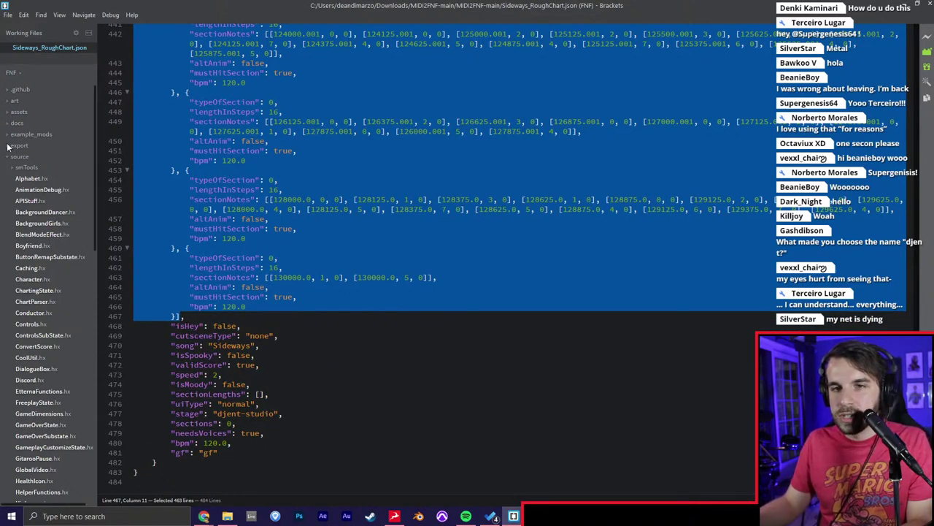
{"action": "left_click", "coordinate": [8, 114]}
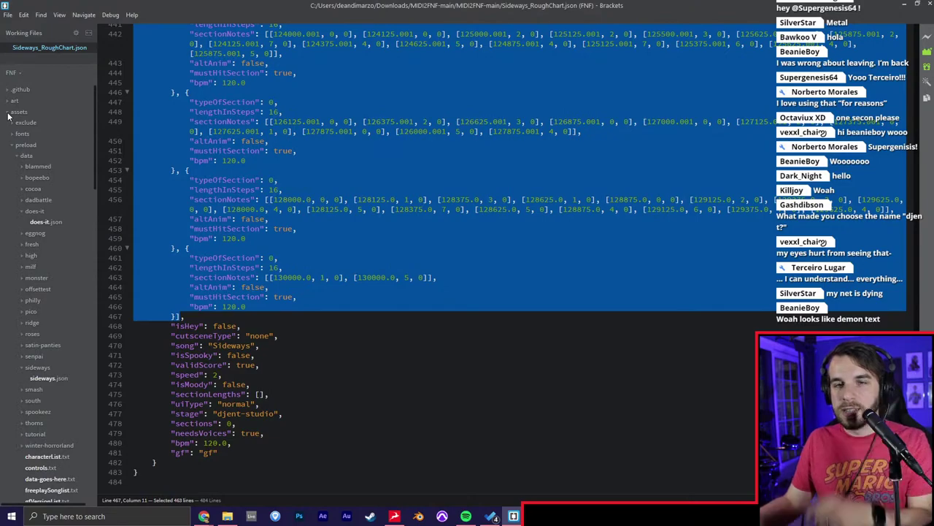
{"action": "left_click", "coordinate": [44, 379]}
{"action": "left_click_drag", "start_coordinate": [917, 285], "coordinate": [917, 51]}
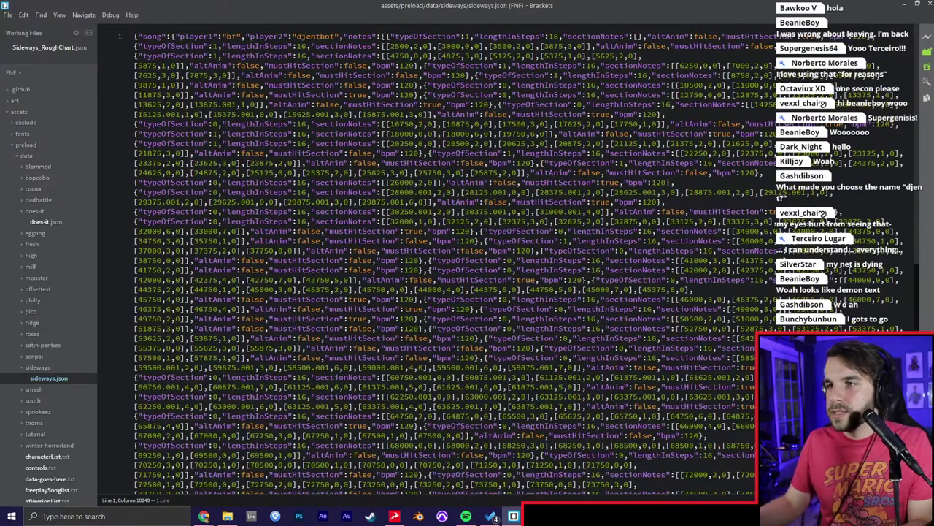
Reformat sideways.json into indented lines and overwrite its notes array with the copied one, saving the file.
{"action": "left_click", "coordinate": [381, 36]}
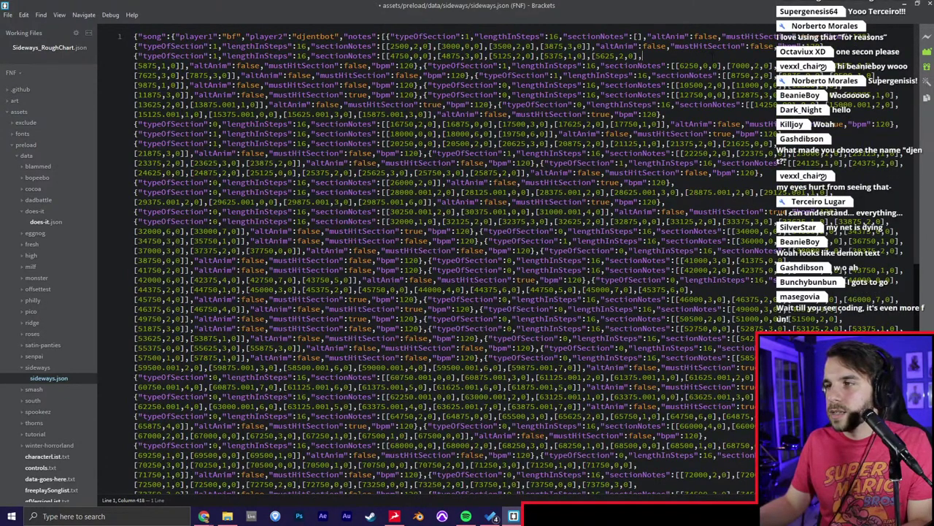
{"action": "key", "text": "ctrl+alt+l"}
{"action": "left_click_drag", "start_coordinate": [214, 75], "coordinate": [184, 316]}
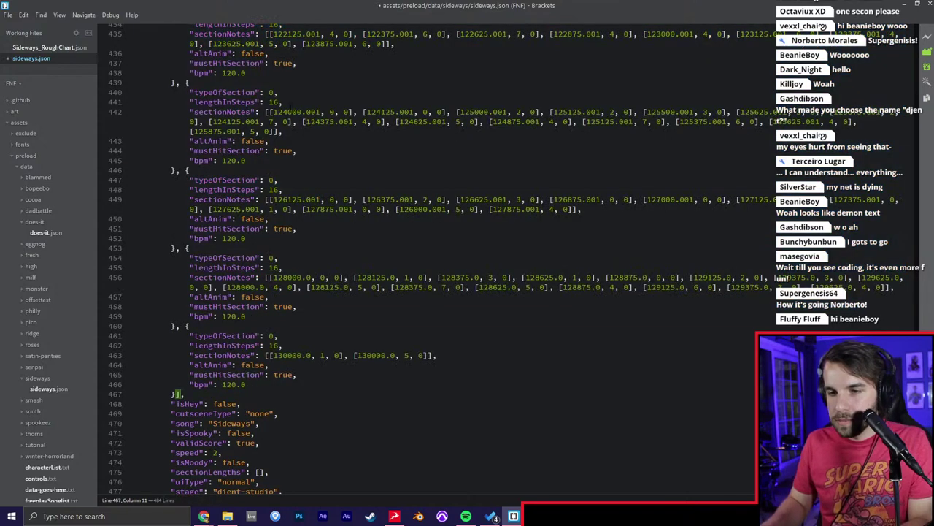
{"action": "key", "text": "ctrl+v"}
{"action": "left_click", "coordinate": [409, 161]}
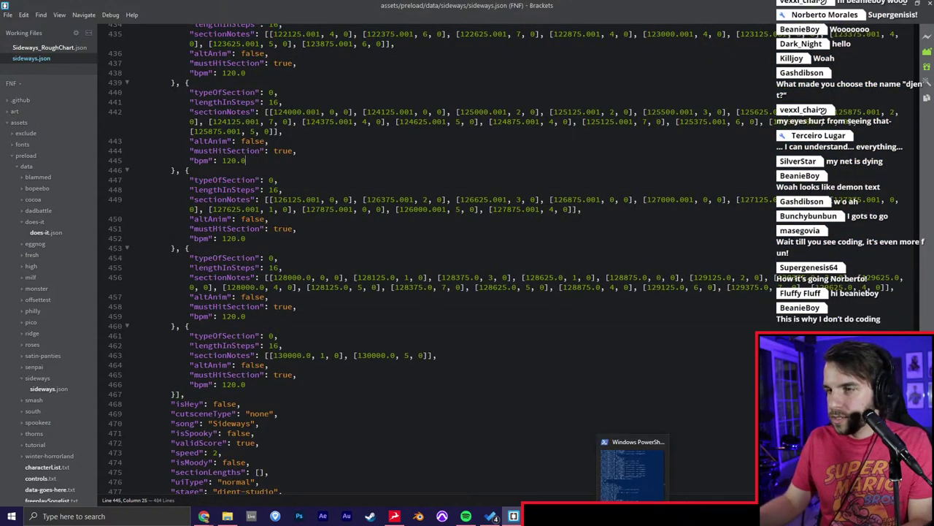
Switch to Windows PowerShell, recall the command lime test windows at the prompt, and return to sideways.json in Brackets.
{"action": "left_click", "coordinate": [633, 516]}
{"action": "left_click", "coordinate": [347, 334]}
{"action": "key", "text": "Up"}
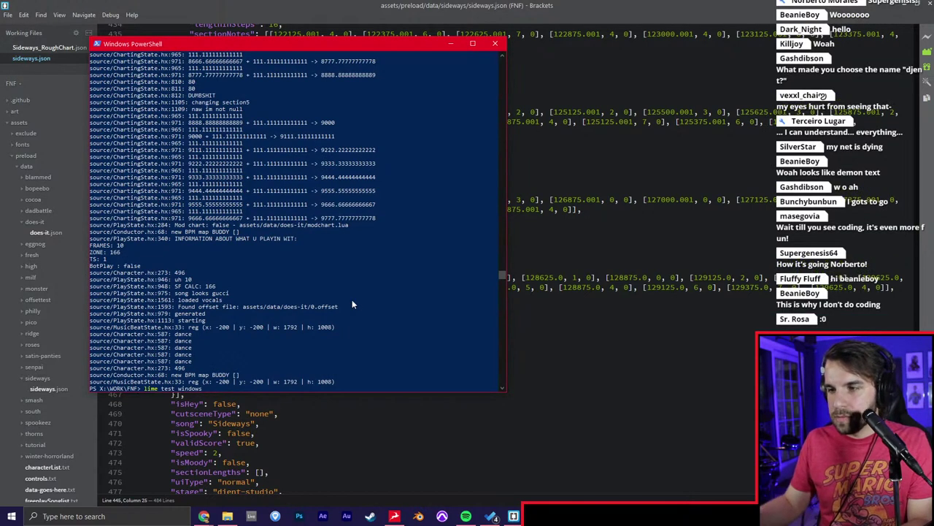
{"action": "left_click", "coordinate": [605, 285]}
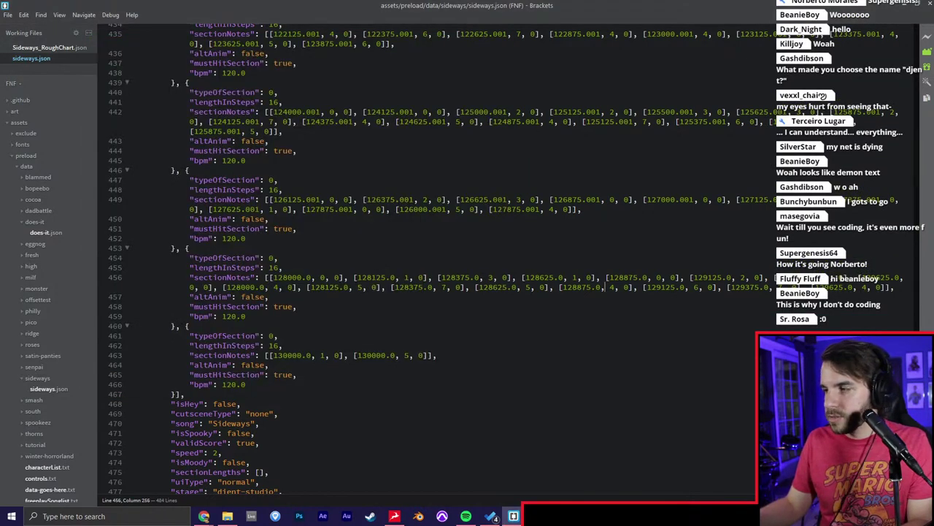
Set typeOfSection to 1 in the first three sections of sideways.json, on lines 6, 13 and 20.
{"action": "left_click_drag", "start_coordinate": [917, 466], "coordinate": [917, 42]}
{"action": "double_click", "coordinate": [346, 167]}
{"action": "left_click", "coordinate": [332, 152]}
{"action": "key", "text": "Up"}
{"action": "double_click", "coordinate": [271, 86]}
{"action": "type", "text": "1"}
{"action": "double_click", "coordinate": [270, 153]}
{"action": "type", "text": "1"}
{"action": "double_click", "coordinate": [271, 221]}
{"action": "type", "text": "1"}
Set typeOfSection to 1 in the fourth and fifth sections, on lines 27 and 34.
{"action": "key", "text": "Down"}
{"action": "key", "text": "Down"}
{"action": "key", "text": "Down"}
{"action": "key", "text": "Down"}
{"action": "key", "text": "Down"}
{"action": "key", "text": "Down"}
{"action": "key", "text": "Down"}
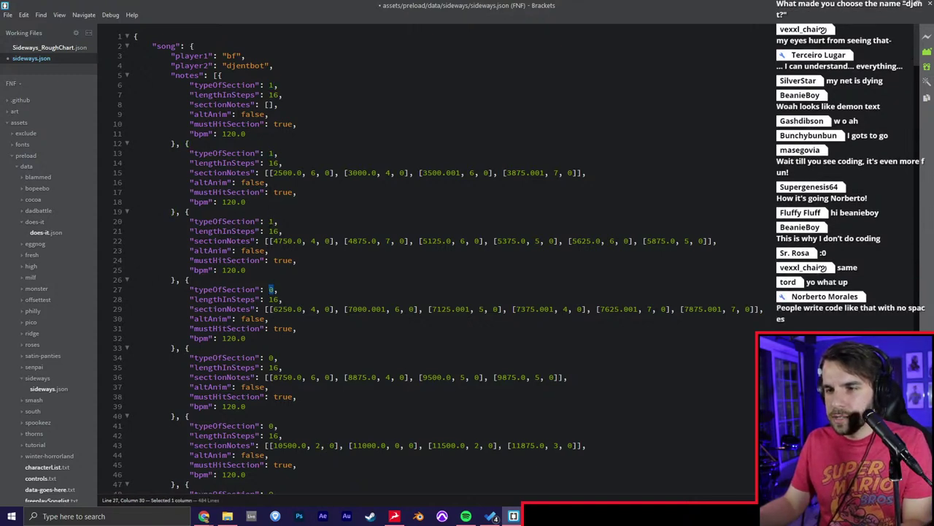
{"action": "key", "text": "Down"}
{"action": "key", "text": "Down"}
{"action": "key", "text": "Down"}
{"action": "key", "text": "Down"}
{"action": "key", "text": "Down"}
{"action": "key", "text": "Down"}
{"action": "key", "text": "Down"}
{"action": "key", "text": "BackSpace"}
{"action": "type", "text": "1"}
{"action": "double_click", "coordinate": [271, 426]}
{"action": "left_click", "coordinate": [293, 396]}
Set typeOfSection to 1 on lines 76, 83 and 90, for the sections whose notes start at 20250, 22250 and 24125.
{"action": "scroll", "coordinate": [293, 396], "scroll_direction": "down", "scroll_amount": 8}
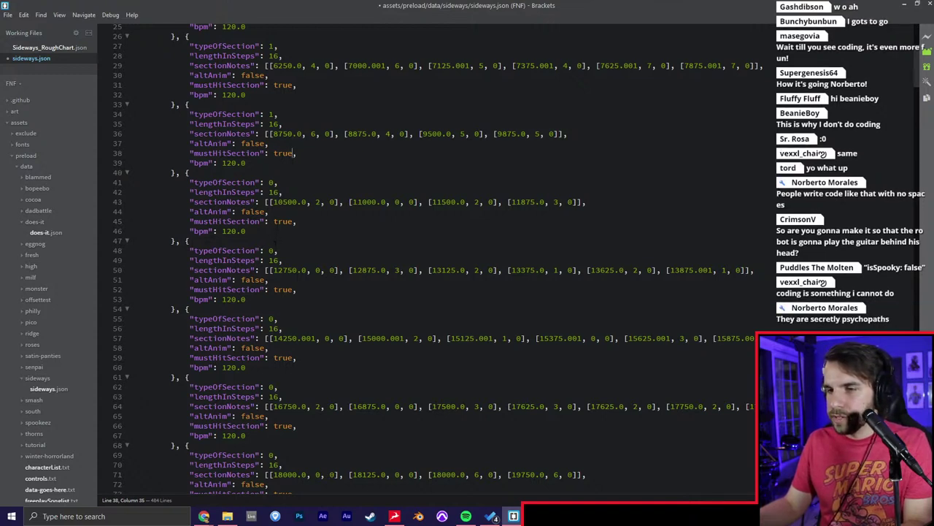
{"action": "double_click", "coordinate": [276, 251]}
{"action": "left_click", "coordinate": [308, 300]}
{"action": "scroll", "coordinate": [311, 309], "scroll_direction": "down", "scroll_amount": 4}
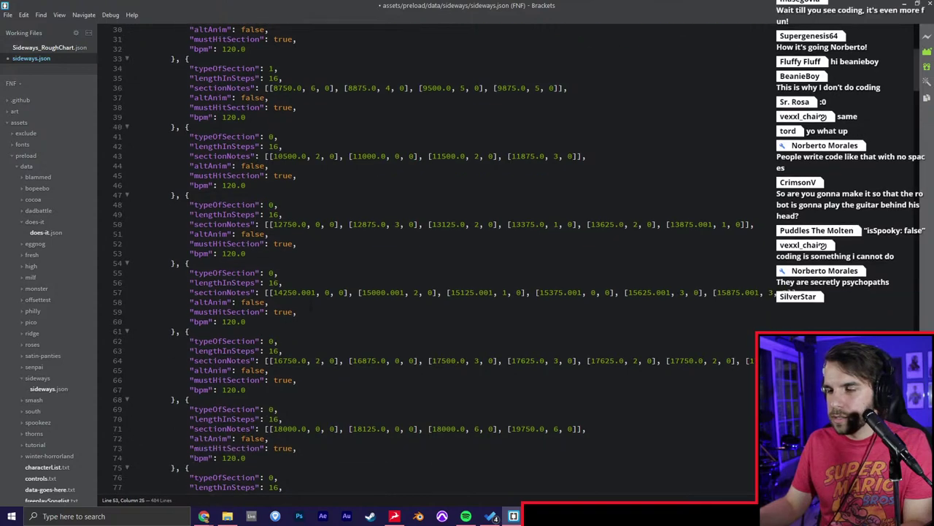
{"action": "scroll", "coordinate": [438, 260], "scroll_direction": "down", "scroll_amount": 7}
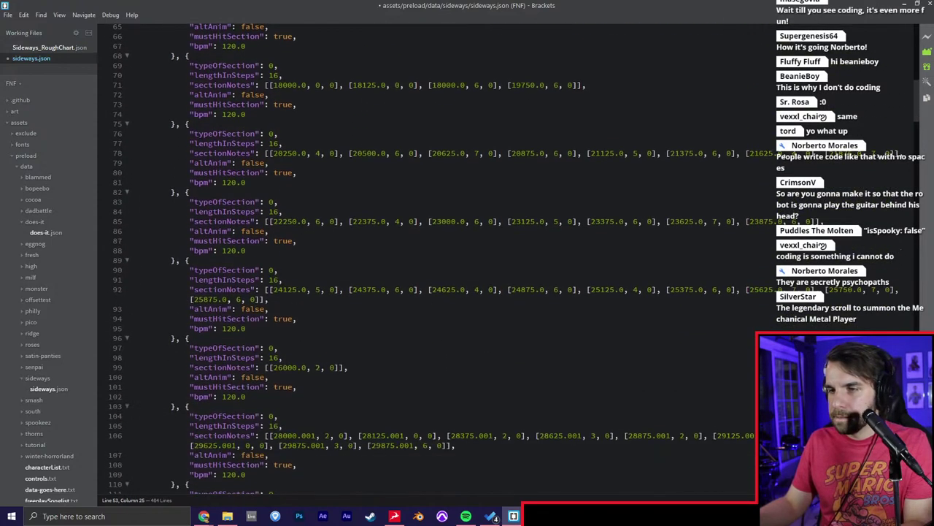
{"action": "left_click_drag", "start_coordinate": [274, 133], "coordinate": [269, 133]}
{"action": "type", "text": "1"}
{"action": "left_click_drag", "start_coordinate": [274, 202], "coordinate": [269, 202]}
{"action": "type", "text": "1"}
{"action": "left_click_drag", "start_coordinate": [274, 270], "coordinate": [268, 270]}
{"action": "type", "text": "1"}
Set typeOfSection to 1 on lines 125, 132, 139 and 146, for the sections with notes from 34000 to 41750.
{"action": "scroll", "coordinate": [438, 260], "scroll_direction": "down", "scroll_amount": 1}
{"action": "scroll", "coordinate": [439, 260], "scroll_direction": "down", "scroll_amount": 12}
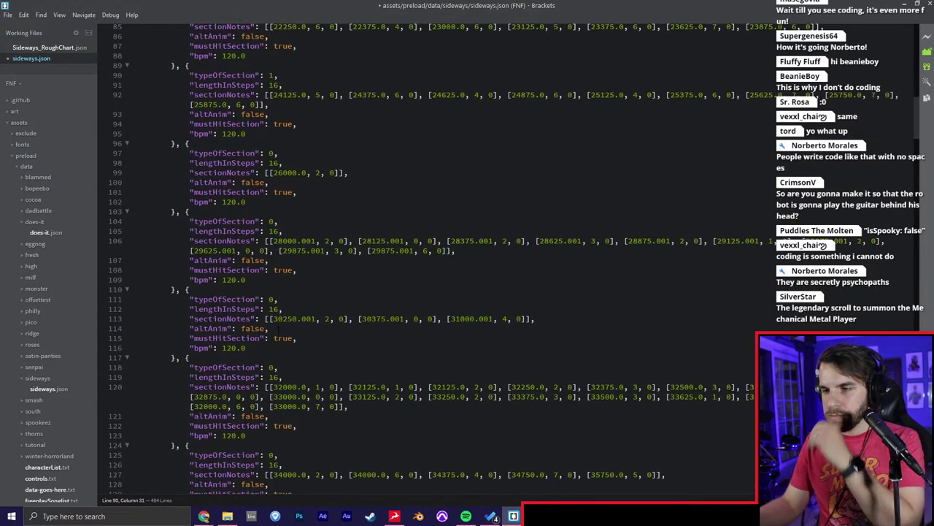
{"action": "scroll", "coordinate": [468, 263], "scroll_direction": "down", "scroll_amount": 2}
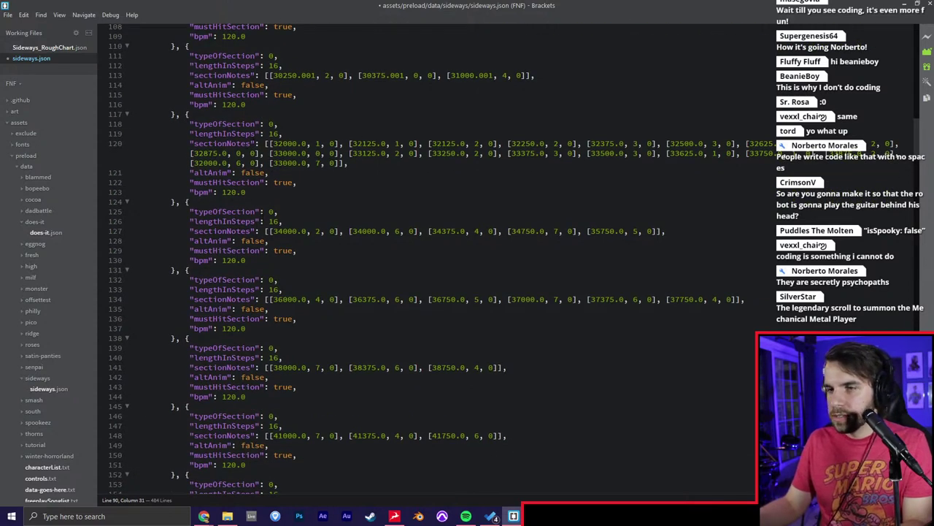
{"action": "left_click", "coordinate": [275, 214]}
{"action": "left_click_drag", "start_coordinate": [275, 215], "coordinate": [274, 219]}
{"action": "left_click", "coordinate": [275, 213]}
{"action": "key", "text": "BackSpace"}
{"action": "type", "text": "1"}
{"action": "key", "text": "BackSpace"}
{"action": "type", "text": "1"}
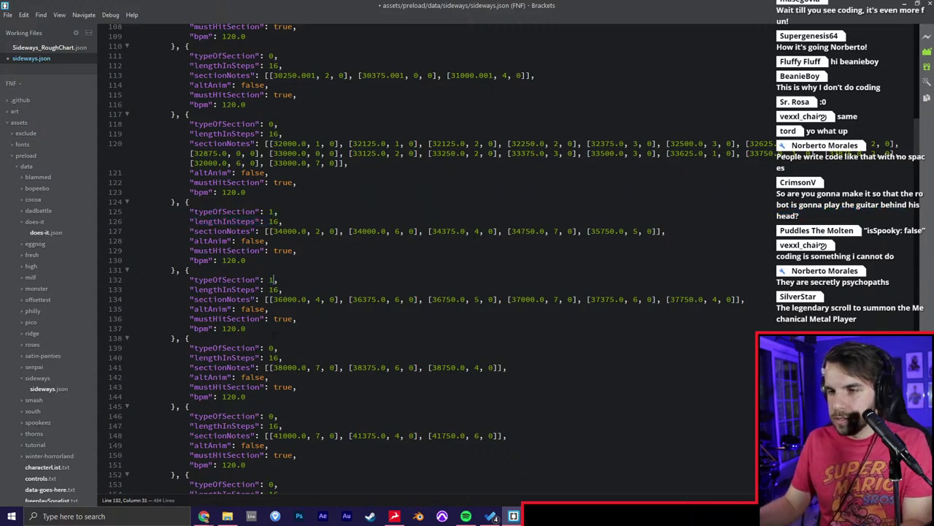
{"action": "double_click", "coordinate": [273, 347]}
{"action": "type", "text": "1"}
{"action": "double_click", "coordinate": [272, 415]}
{"action": "type", "text": "1"}
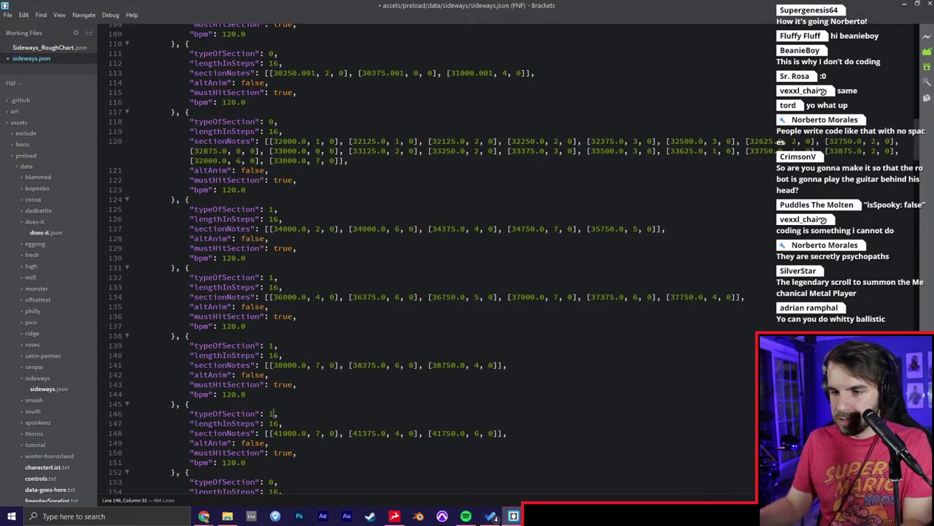
Set typeOfSection to 1 on lines 181 and 188, for the sections whose notes start at 50500 and 52750.
{"action": "scroll", "coordinate": [330, 293], "scroll_direction": "down", "scroll_amount": 10}
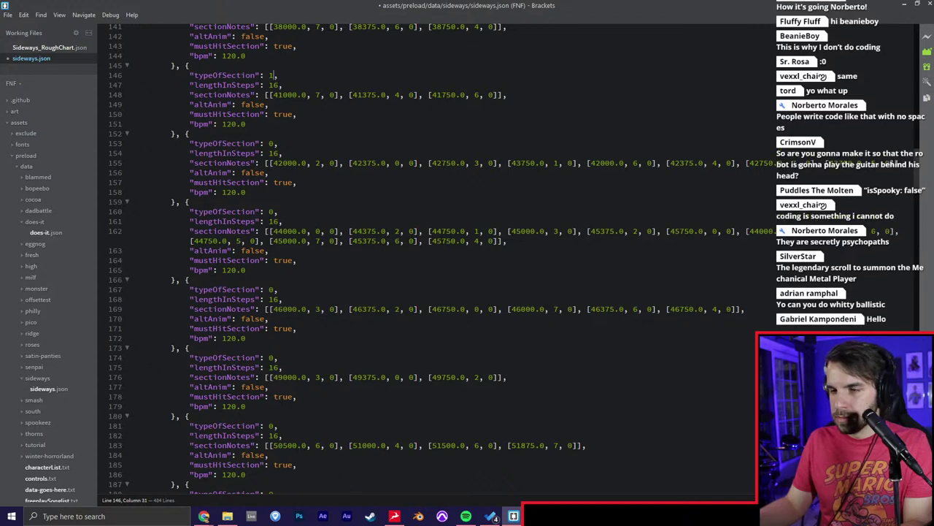
{"action": "double_click", "coordinate": [272, 425]}
{"action": "type", "text": "1"}
{"action": "scroll", "coordinate": [272, 425], "scroll_direction": "down", "scroll_amount": 10}
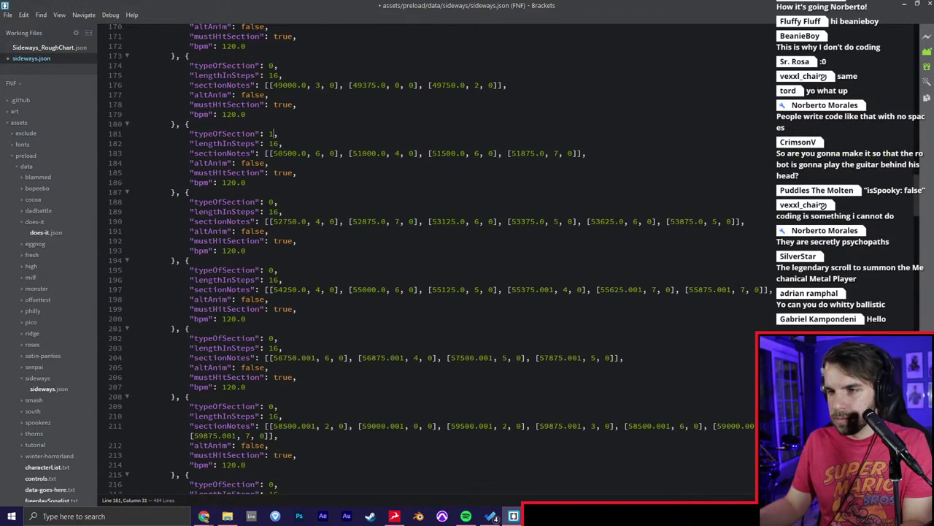
{"action": "left_click_drag", "start_coordinate": [274, 202], "coordinate": [269, 202]}
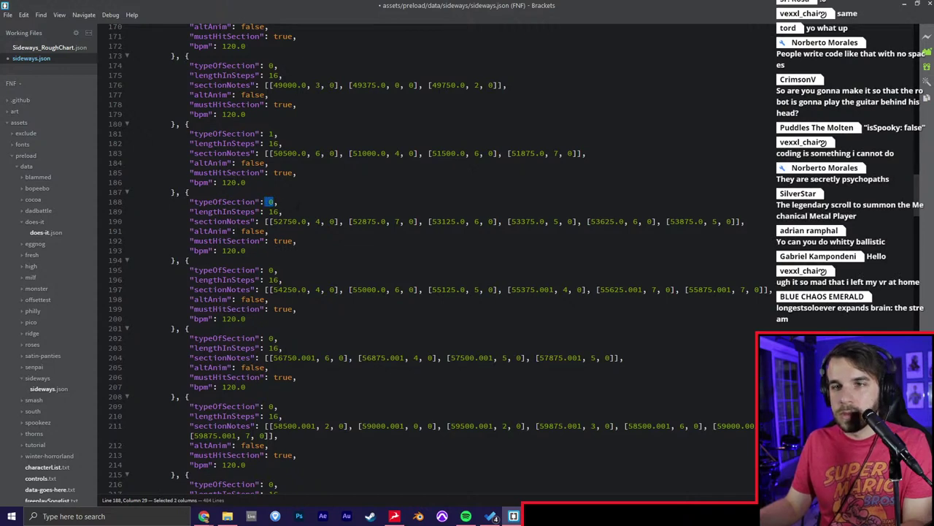
{"action": "left_click", "coordinate": [276, 202]}
{"action": "key", "text": "BackSpace"}
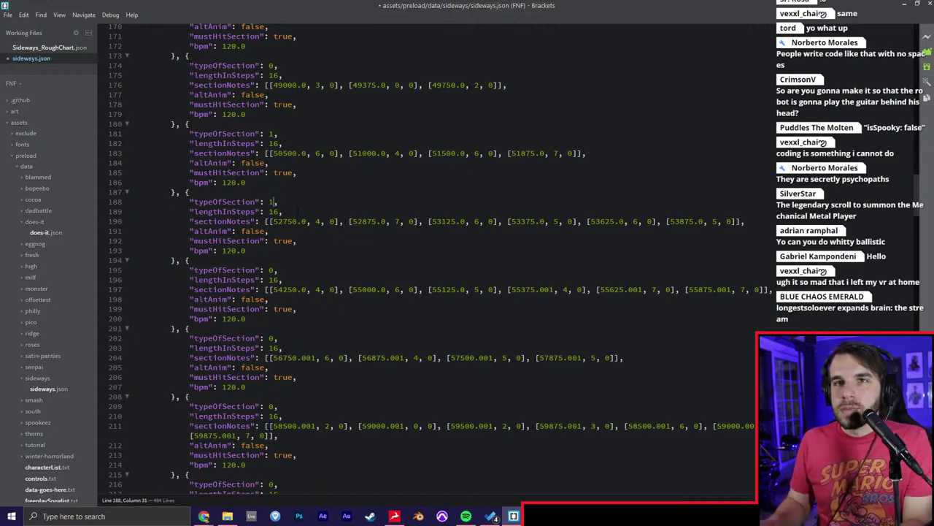
{"action": "type", "text": "1"}
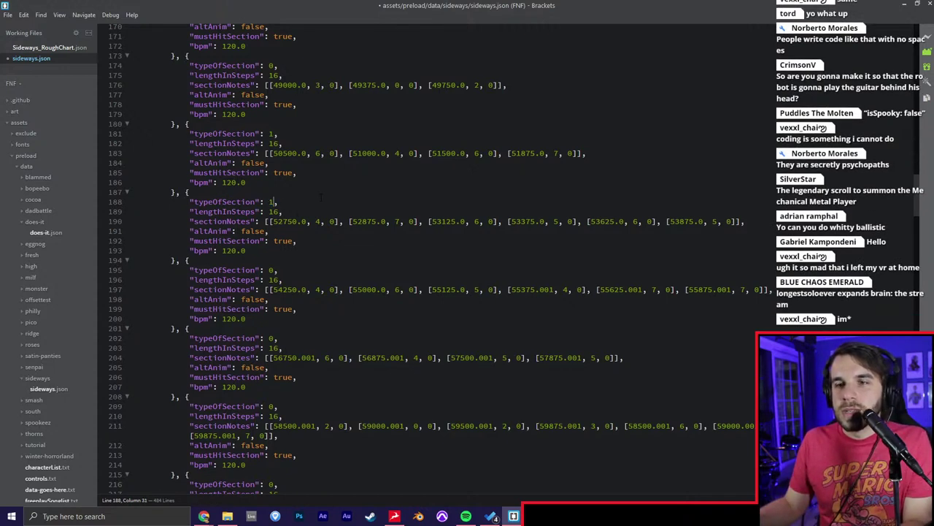
Set typeOfSection to 1 on lines 195 and 202 and save sideways.json.
{"action": "scroll", "coordinate": [322, 196], "scroll_direction": "down", "scroll_amount": 2}
{"action": "left_click", "coordinate": [275, 221]}
{"action": "key", "text": "BackSpace"}
{"action": "type", "text": "1"}
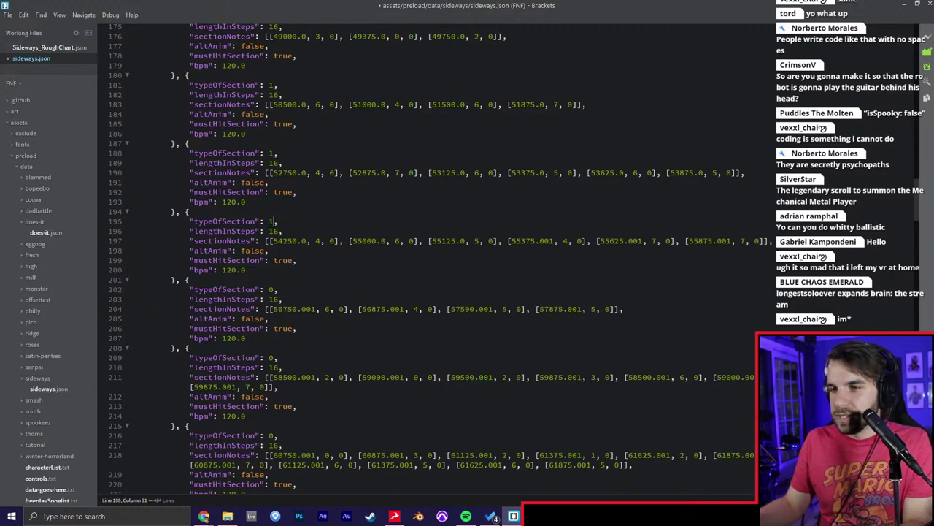
{"action": "key", "text": "BackSpace"}
{"action": "type", "text": "1"}
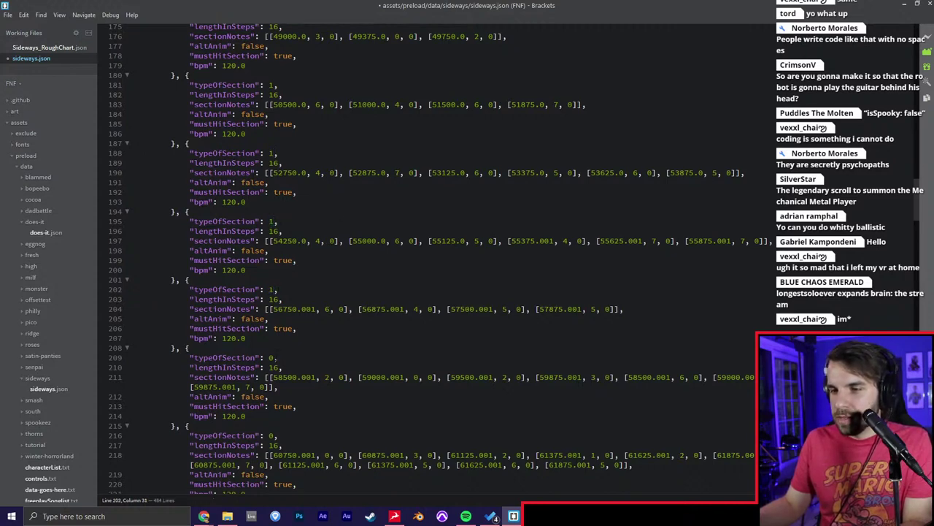
{"action": "scroll", "coordinate": [271, 192], "scroll_direction": "down", "scroll_amount": 8}
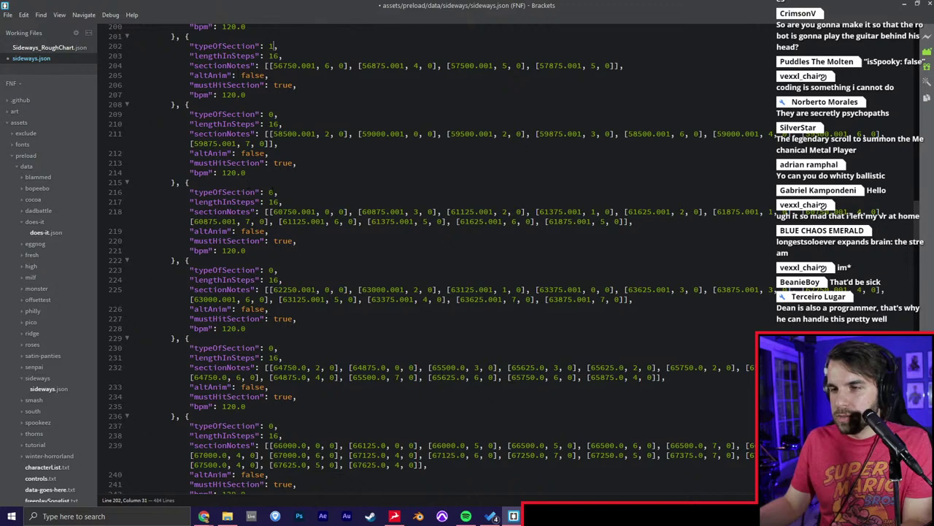
{"action": "double_click", "coordinate": [276, 192]}
{"action": "left_click", "coordinate": [275, 262]}
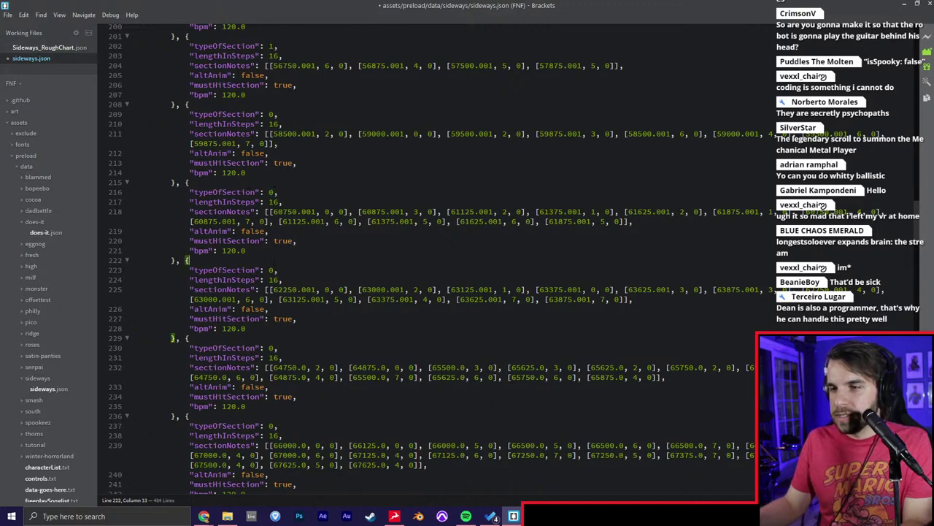
{"action": "key", "text": "ctrl+s"}
Set typeOfSection to 1 on lines 237, 244, 251 and 258, for the sections whose notes start between 66000 and 72000.
{"action": "scroll", "coordinate": [273, 261], "scroll_direction": "down", "scroll_amount": 6}
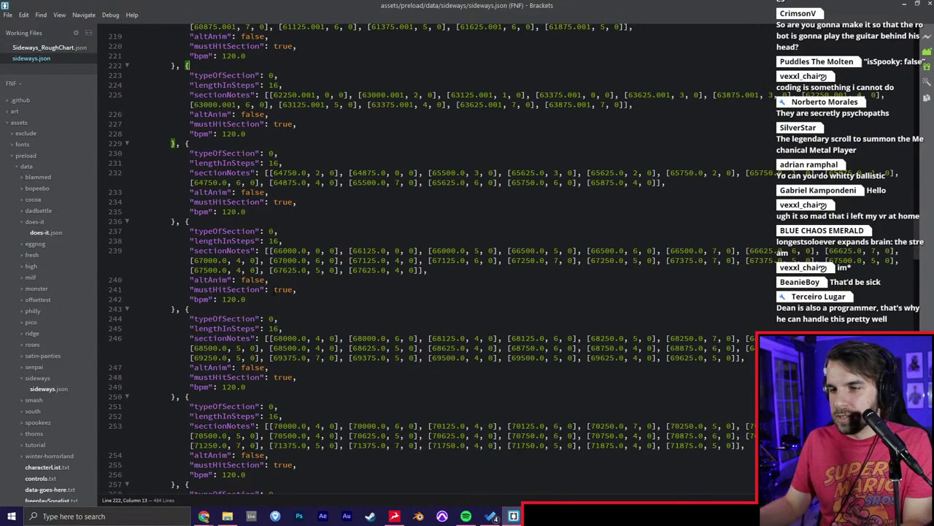
{"action": "double_click", "coordinate": [271, 231]}
{"action": "type", "text": "1"}
{"action": "double_click", "coordinate": [271, 318]}
{"action": "type", "text": "1"}
{"action": "double_click", "coordinate": [272, 406]}
{"action": "type", "text": "1"}
{"action": "scroll", "coordinate": [272, 405], "scroll_direction": "down", "scroll_amount": 7}
{"action": "left_click", "coordinate": [273, 251]}
{"action": "type", "text": "1"}
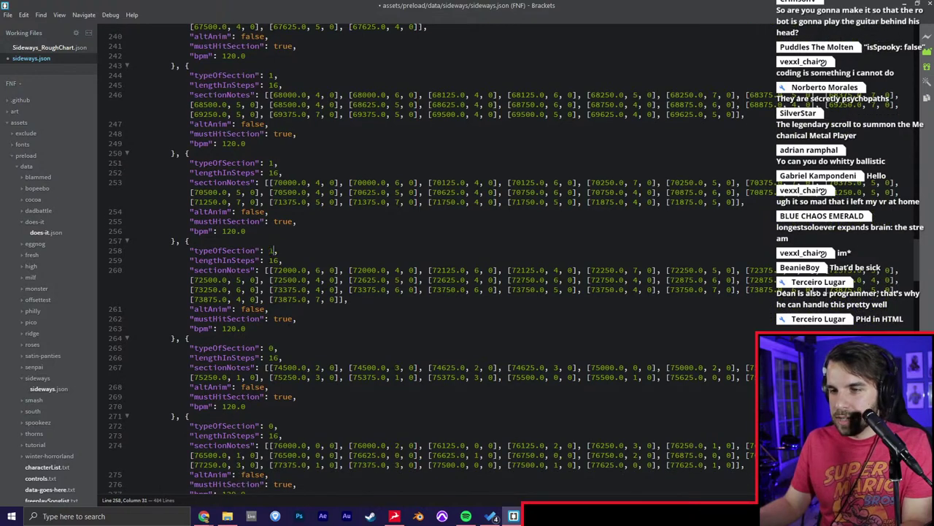
Set typeOfSection to 1 on lines 293, 300, 307 and 314, for the sections whose notes start between 82500 and 88000.
{"action": "double_click", "coordinate": [271, 347]}
{"action": "scroll", "coordinate": [271, 347], "scroll_direction": "down", "scroll_amount": 10}
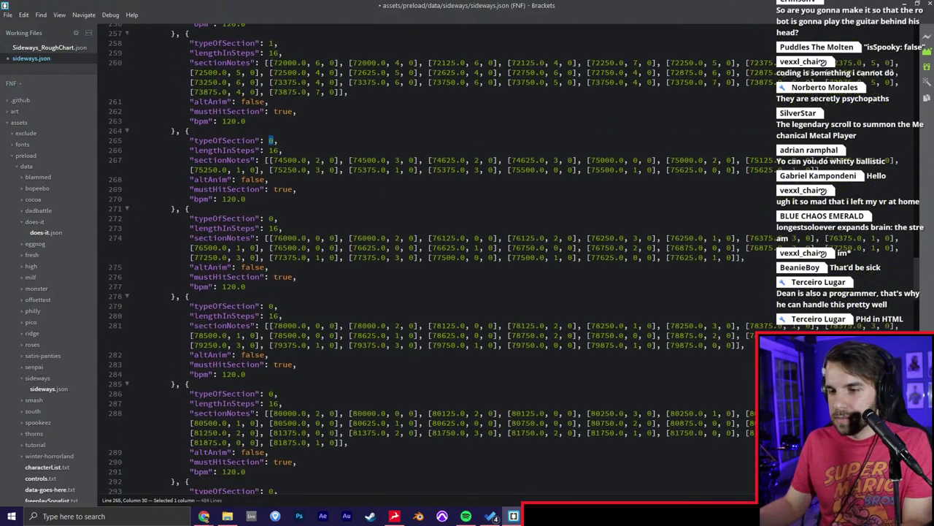
{"action": "scroll", "coordinate": [271, 348], "scroll_direction": "down", "scroll_amount": 7}
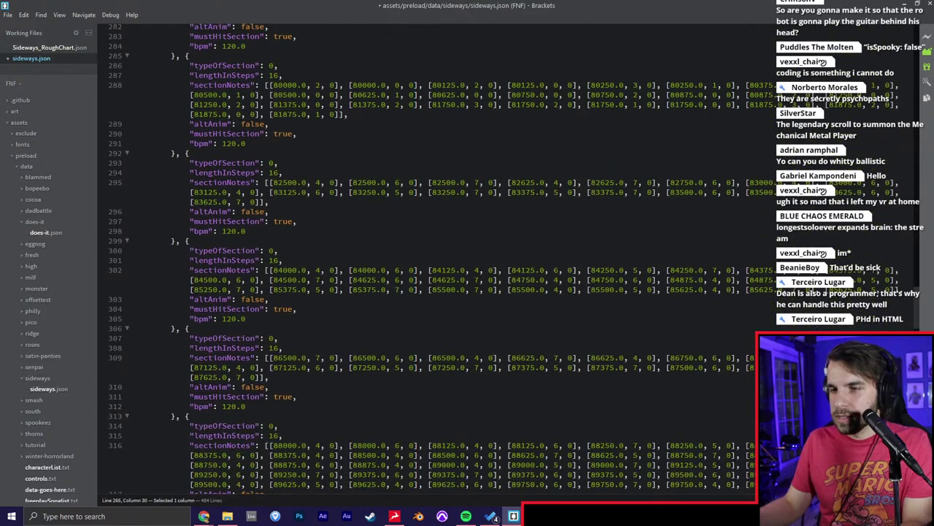
{"action": "type", "text": "1"}
{"action": "double_click", "coordinate": [272, 251]}
{"action": "type", "text": "1"}
{"action": "double_click", "coordinate": [271, 338]}
{"action": "type", "text": "1"}
{"action": "scroll", "coordinate": [271, 338], "scroll_direction": "down", "scroll_amount": 7}
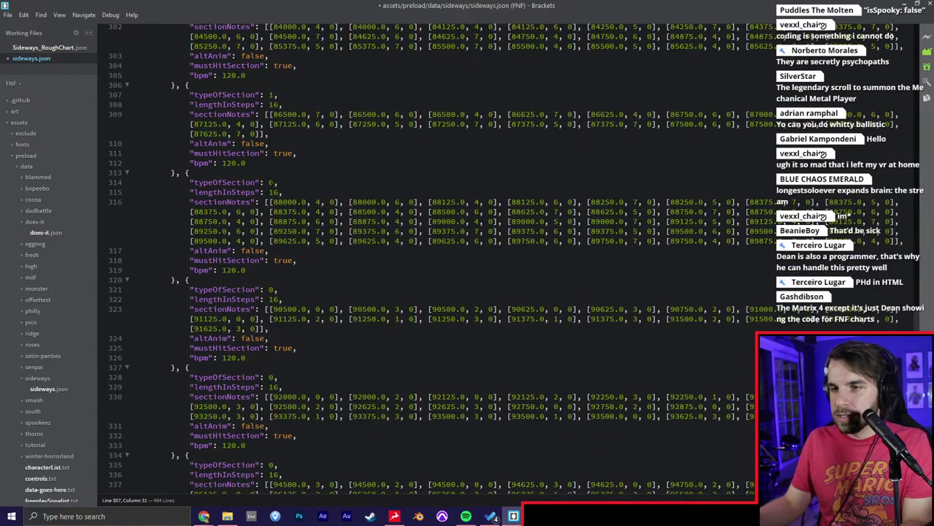
{"action": "double_click", "coordinate": [272, 183]}
{"action": "type", "text": "1"}
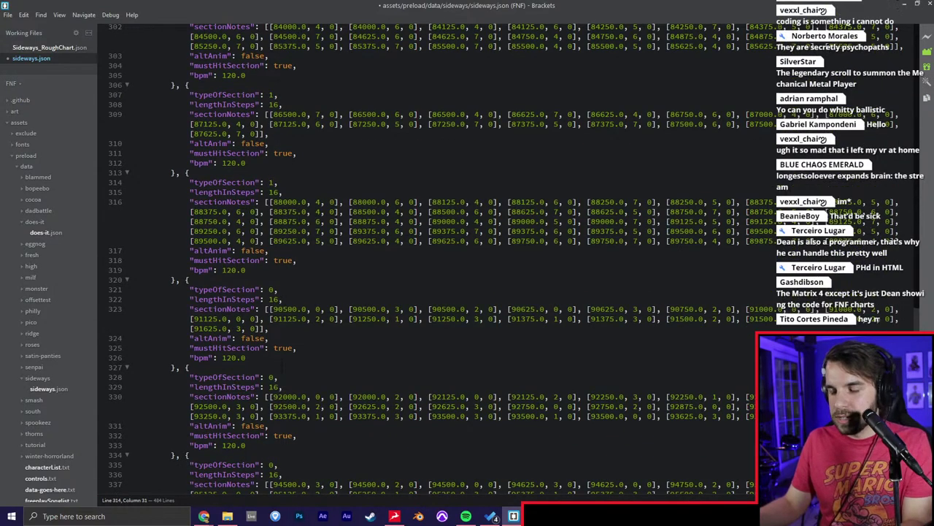
Set typeOfSection to 1 on lines 349, 356, 363 and 370, for the sections with notes from 98500 to 105875.
{"action": "scroll", "coordinate": [270, 183], "scroll_direction": "down", "scroll_amount": 5}
{"action": "scroll", "coordinate": [271, 183], "scroll_direction": "down", "scroll_amount": 7}
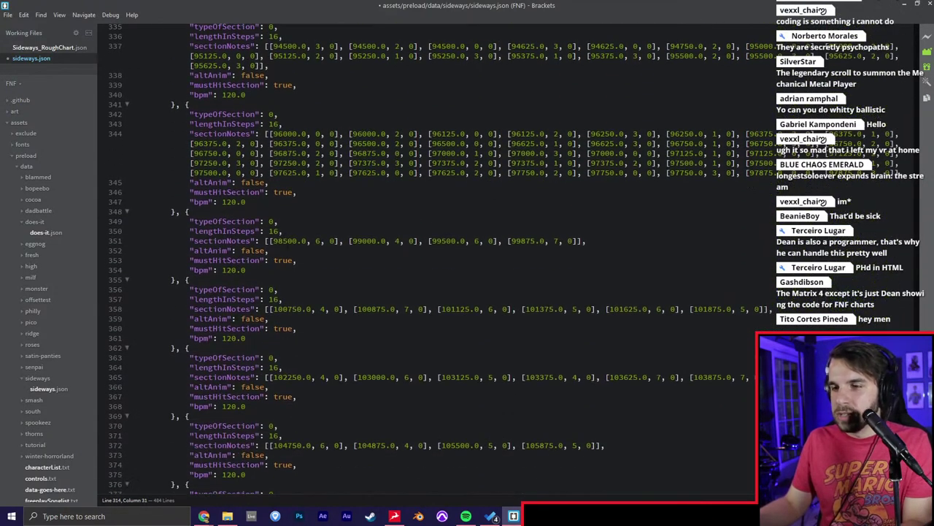
{"action": "double_click", "coordinate": [271, 221]}
{"action": "type", "text": "1"}
{"action": "double_click", "coordinate": [272, 289]}
{"action": "type", "text": "1"}
{"action": "double_click", "coordinate": [272, 357]}
{"action": "type", "text": "1"}
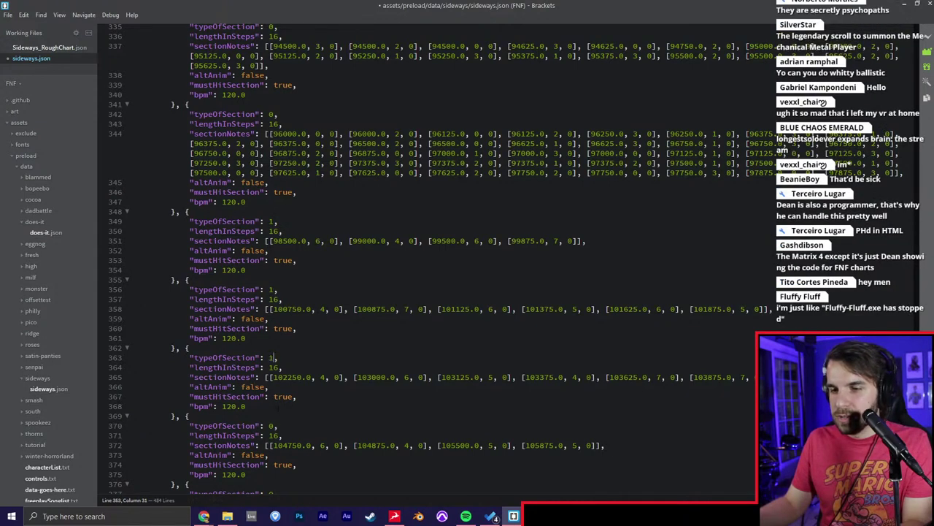
{"action": "double_click", "coordinate": [272, 426]}
{"action": "type", "text": "1"}
Set typeOfSection to 1 on lines 412 and 433, for the sections starting at 116125.001 and 122125.001, and save sideways.json.
{"action": "scroll", "coordinate": [272, 256], "scroll_direction": "down", "scroll_amount": 10}
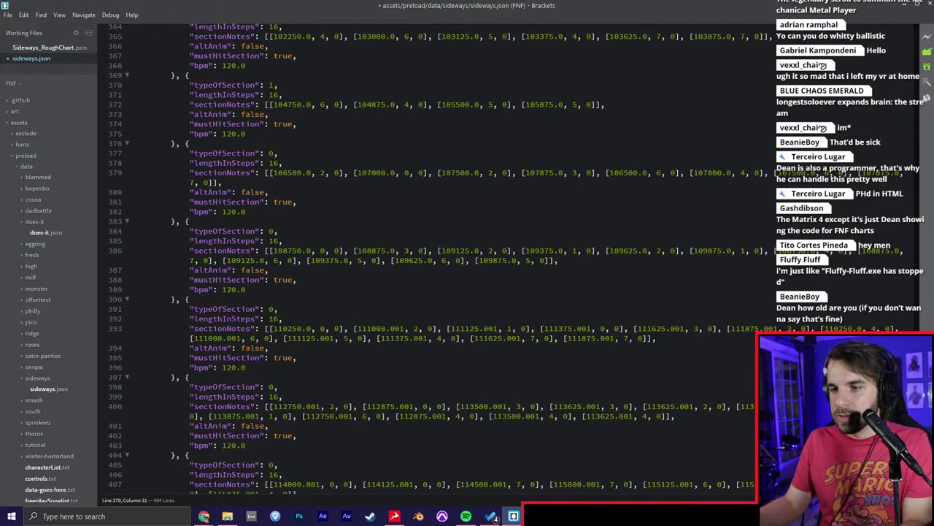
{"action": "scroll", "coordinate": [438, 256], "scroll_direction": "down", "scroll_amount": 11}
{"action": "double_click", "coordinate": [272, 202]}
{"action": "type", "text": "1"}
{"action": "scroll", "coordinate": [272, 197], "scroll_direction": "down", "scroll_amount": 7}
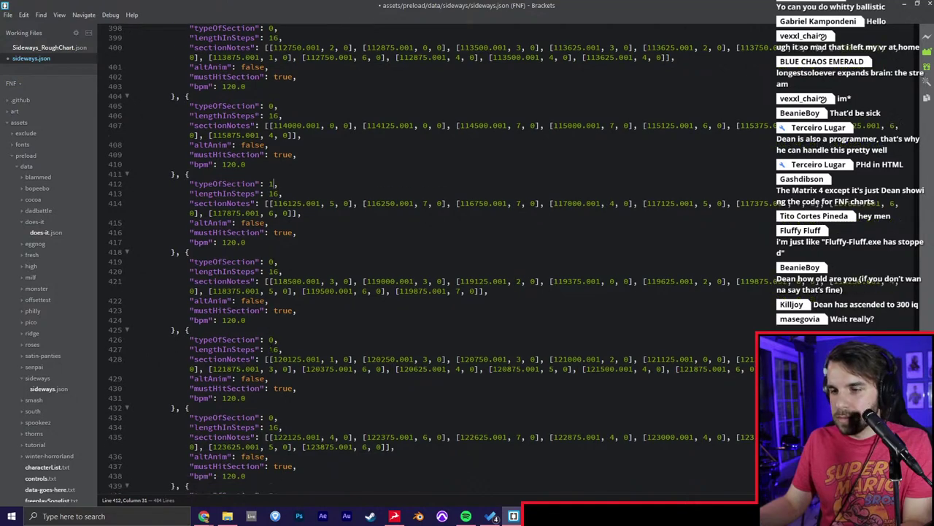
{"action": "double_click", "coordinate": [270, 192]}
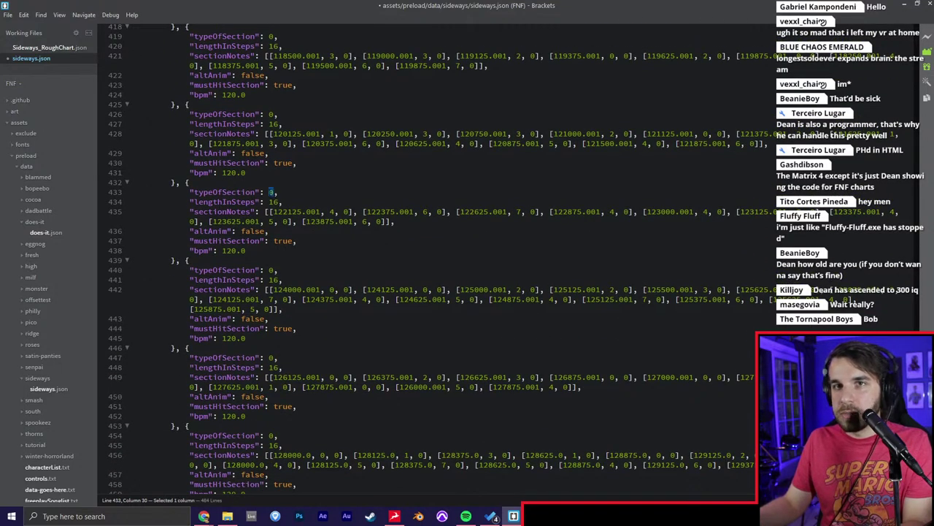
{"action": "type", "text": "1"}
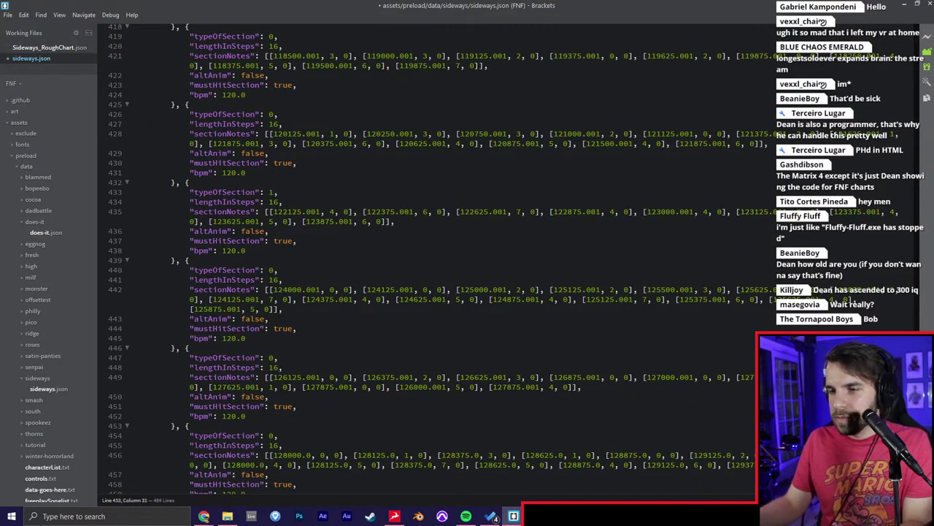
{"action": "scroll", "coordinate": [438, 256], "scroll_direction": "down", "scroll_amount": 6}
{"action": "key", "text": "ctrl+s"}
{"action": "left_click", "coordinate": [285, 260]}
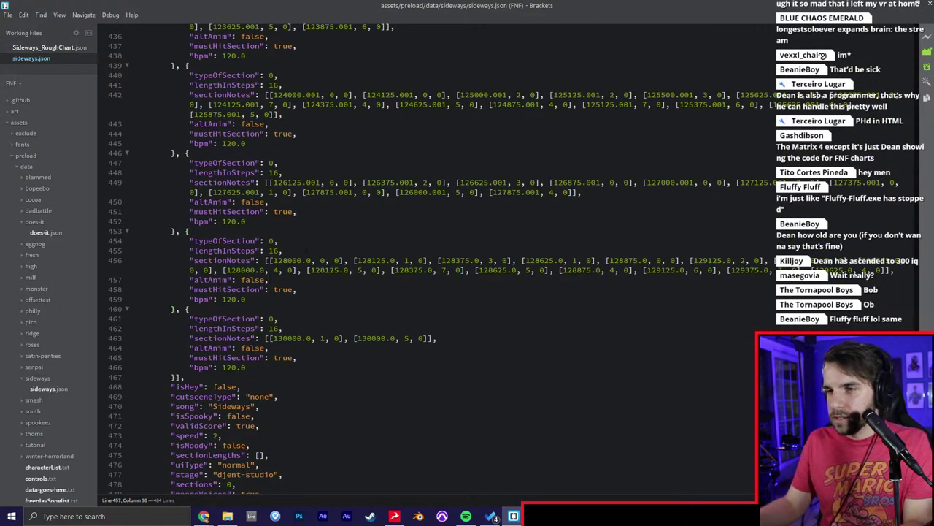
{"action": "left_click", "coordinate": [301, 235]}
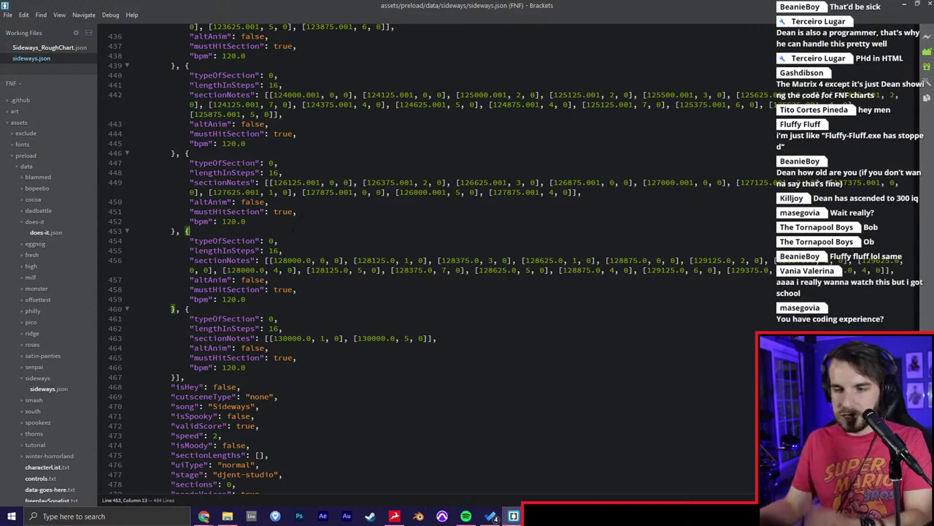
{"action": "left_click", "coordinate": [285, 261]}
{"action": "key", "text": "Down"}
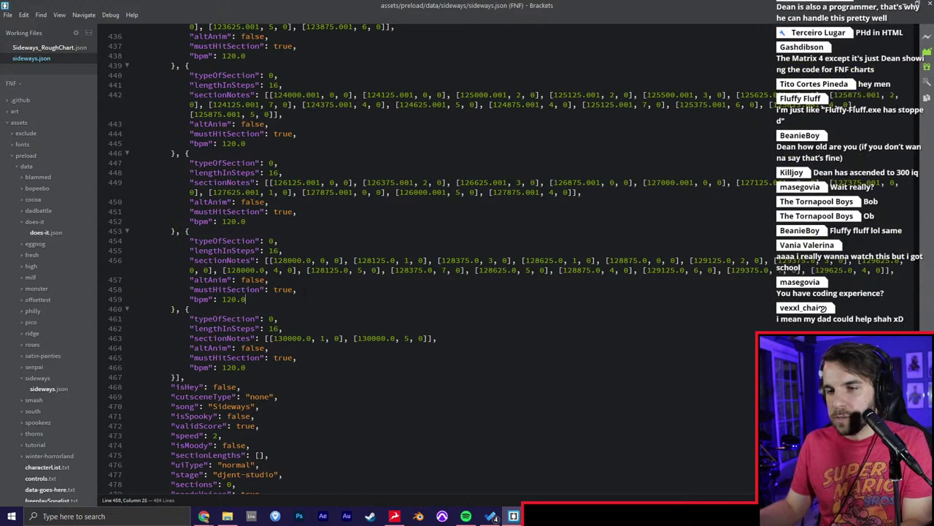
{"action": "key", "text": "Down"}
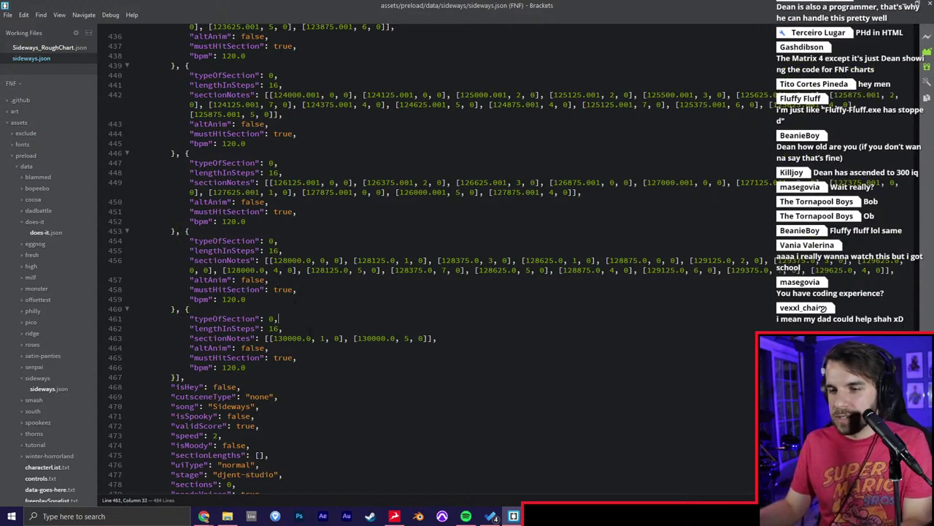
{"action": "key", "text": "Up"}
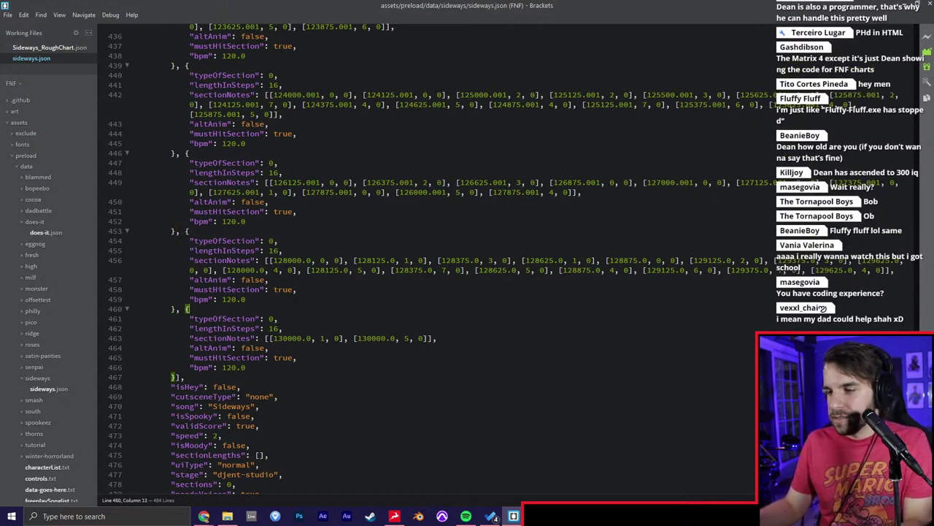
Switch to Windows PowerShell and run lime test windows in X:\WORK\FNF to build and launch the game.
{"action": "left_click", "coordinate": [905, 4]}
{"action": "left_click", "coordinate": [390, 334]}
{"action": "left_click_drag", "start_coordinate": [365, 47], "coordinate": [440, 67]}
{"action": "left_click", "coordinate": [400, 308]}
{"action": "key", "text": "Escape"}
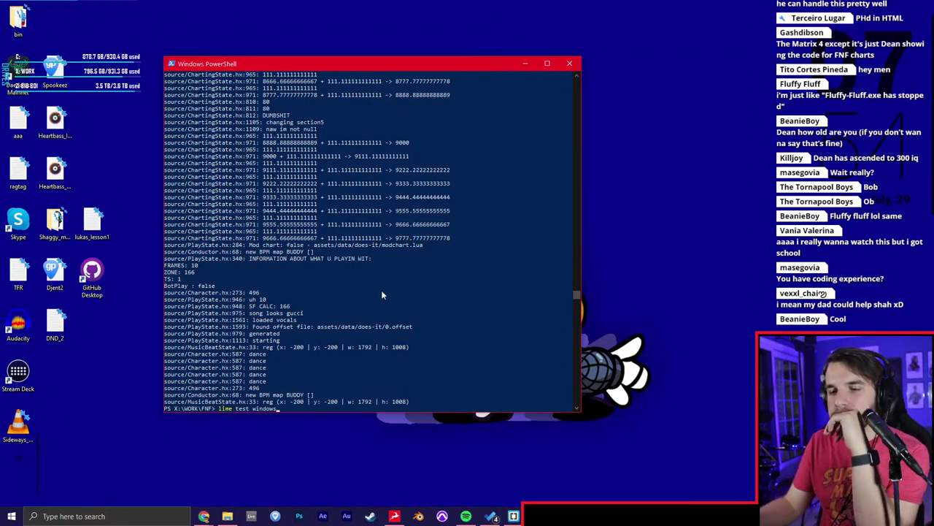
{"action": "key", "text": "Return"}
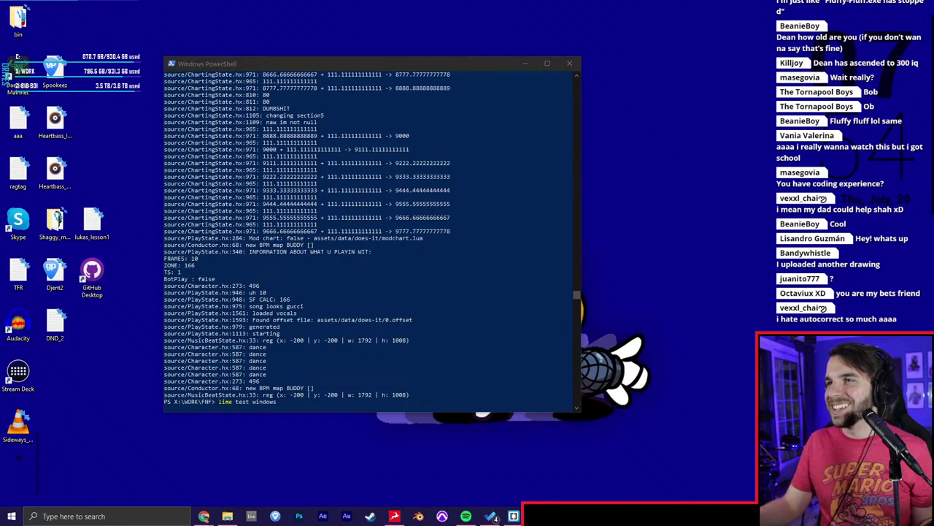
{"action": "left_click_drag", "start_coordinate": [657, 2], "coordinate": [463, 109]}
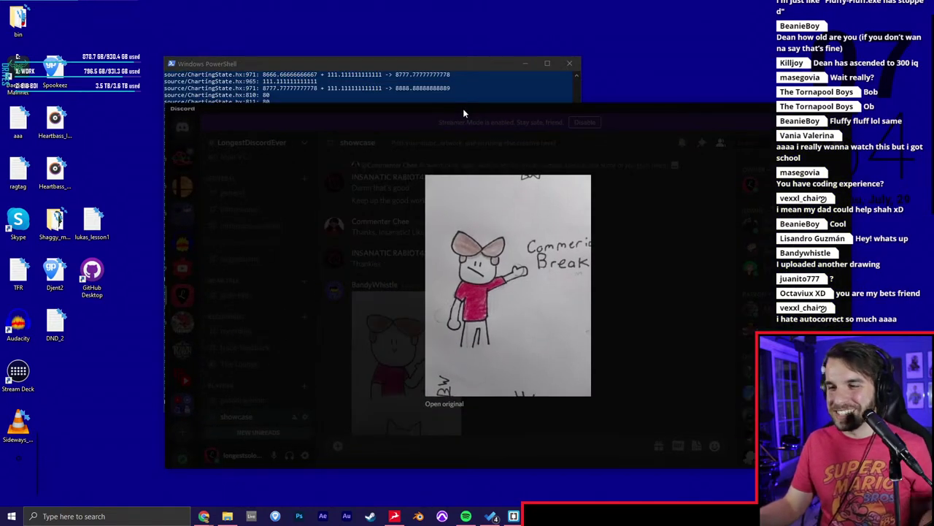
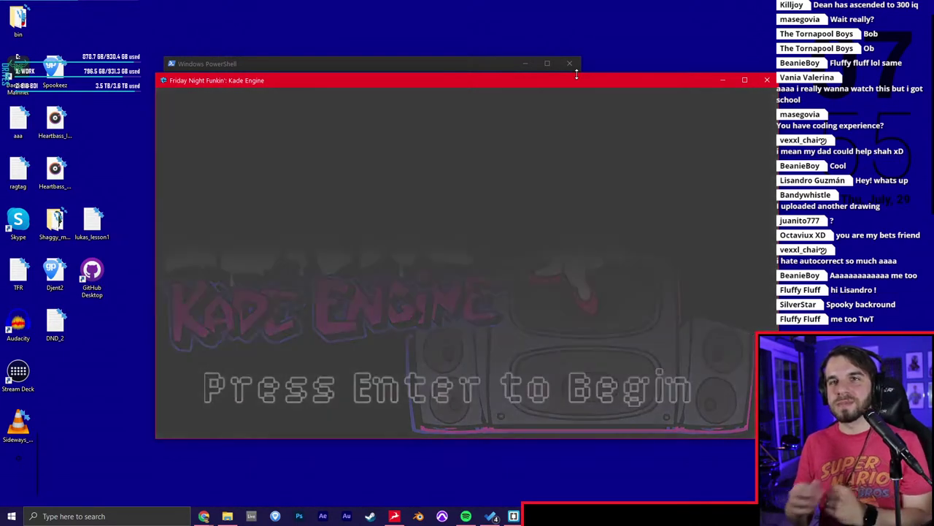
Go past the game's title screen into Freeplay and start Sideways on Normal difficulty.
{"action": "key", "text": "Escape"}
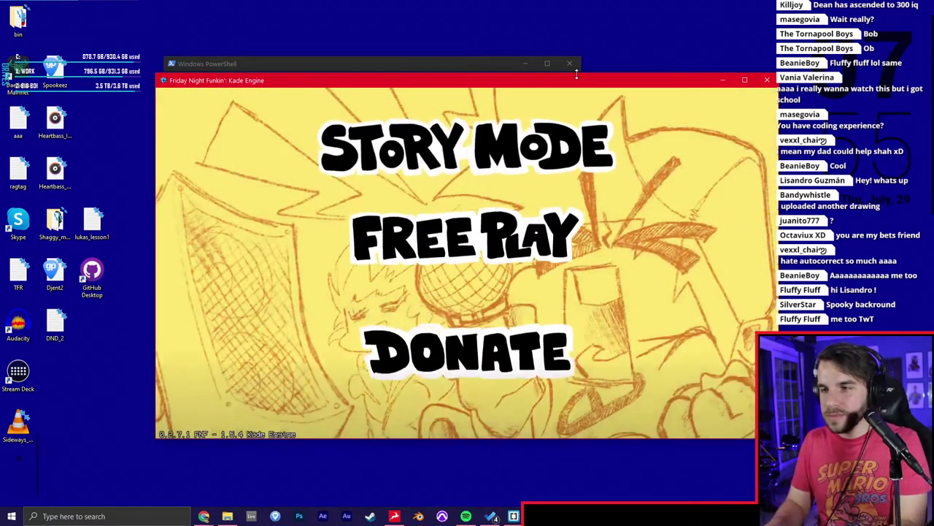
{"action": "key", "text": "Return"}
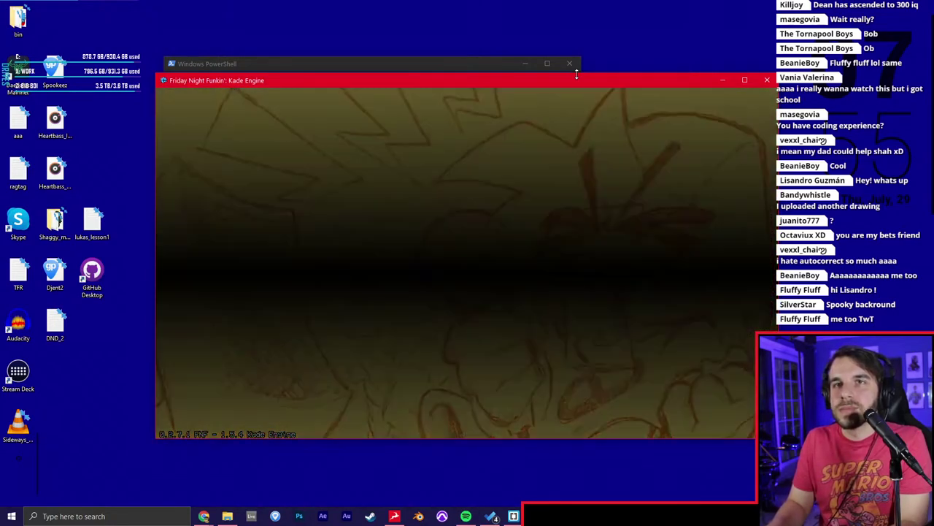
{"action": "key", "text": "Up"}
{"action": "key", "text": "Up"}
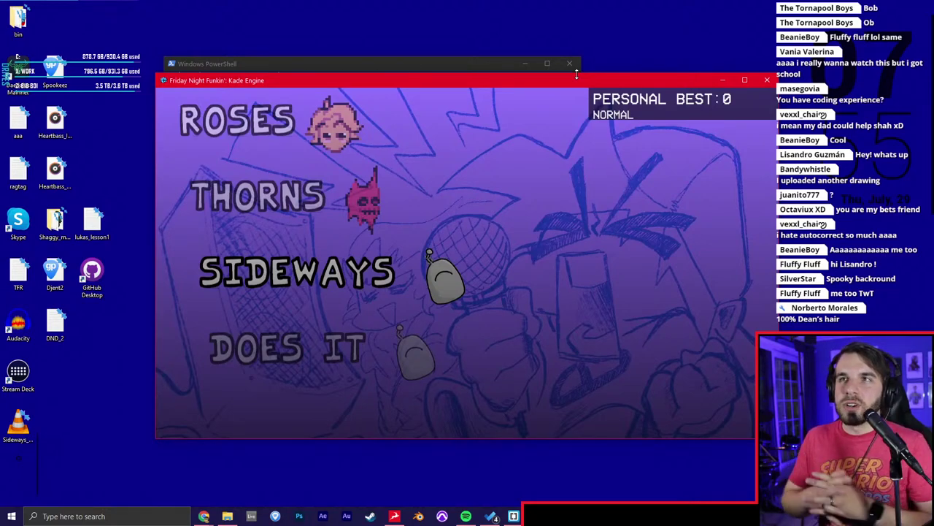
{"action": "key", "text": "Return"}
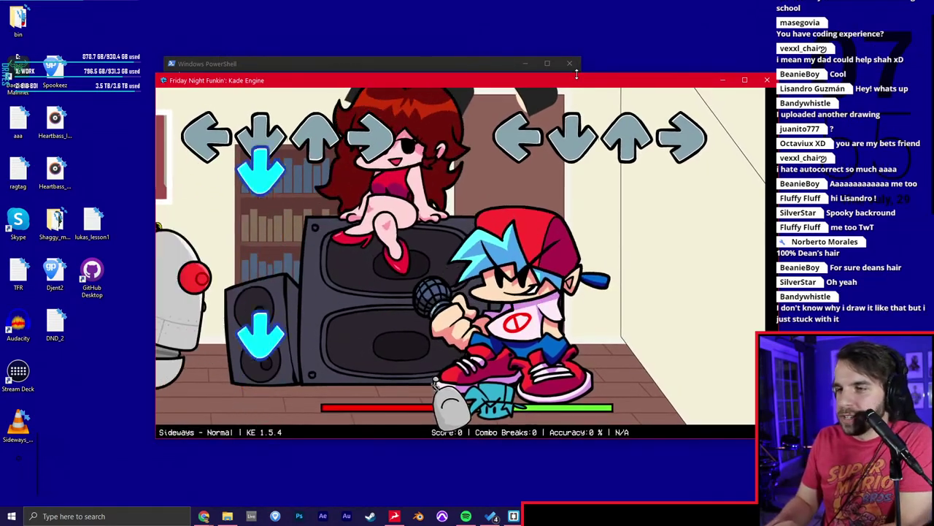
Play through the opening player notes of Sideways to test how the converted chart feels.
{"action": "key", "text": "Up"}
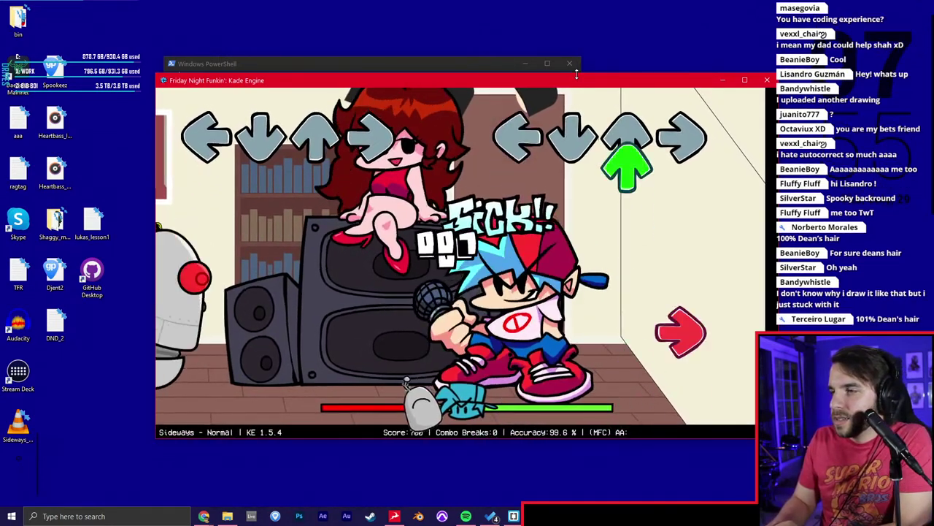
{"action": "key", "text": "Up"}
{"action": "key", "text": "Right"}
{"action": "key", "text": "Up"}
{"action": "key", "text": "Right"}
{"action": "key", "text": "Up"}
{"action": "key", "text": "Down"}
{"action": "key", "text": "Up"}
{"action": "key", "text": "Down"}
{"action": "key", "text": "Left"}
{"action": "key", "text": "Up"}
{"action": "key", "text": "Down"}
{"action": "key", "text": "Left"}
{"action": "key", "text": "Right"}
{"action": "key", "text": "Right"}
{"action": "key", "text": "Up"}
{"action": "key", "text": "Left"}
{"action": "key", "text": "Right"}
{"action": "key", "text": "Right"}
{"action": "key", "text": "Right"}
{"action": "key", "text": "Up"}
{"action": "key", "text": "Up"}
{"action": "key", "text": "Down"}
{"action": "key", "text": "Down"}
{"action": "key", "text": "Left"}
{"action": "key", "text": "Left"}
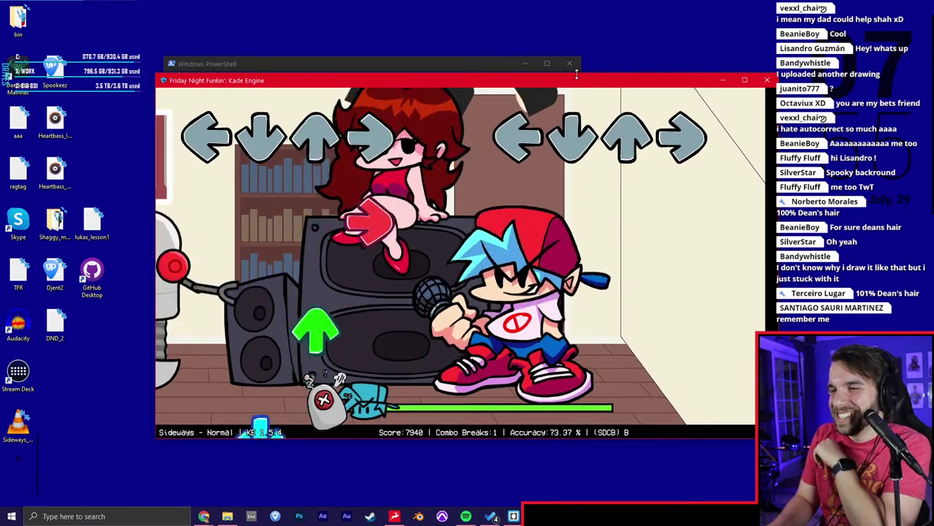
Open the chart editor for Sideways and review the notes in the sections leading up to section 33.
{"action": "key", "text": "7"}
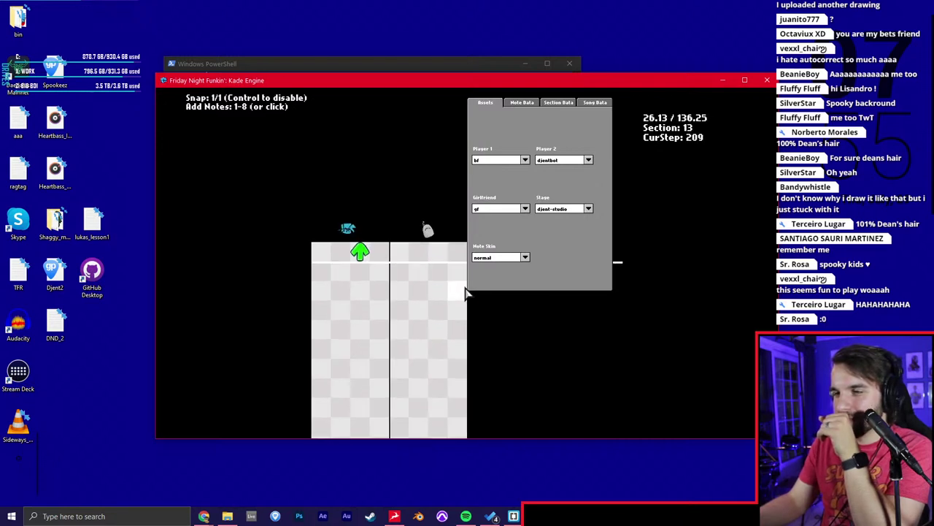
{"action": "scroll", "coordinate": [465, 292], "scroll_direction": "up", "scroll_amount": 4}
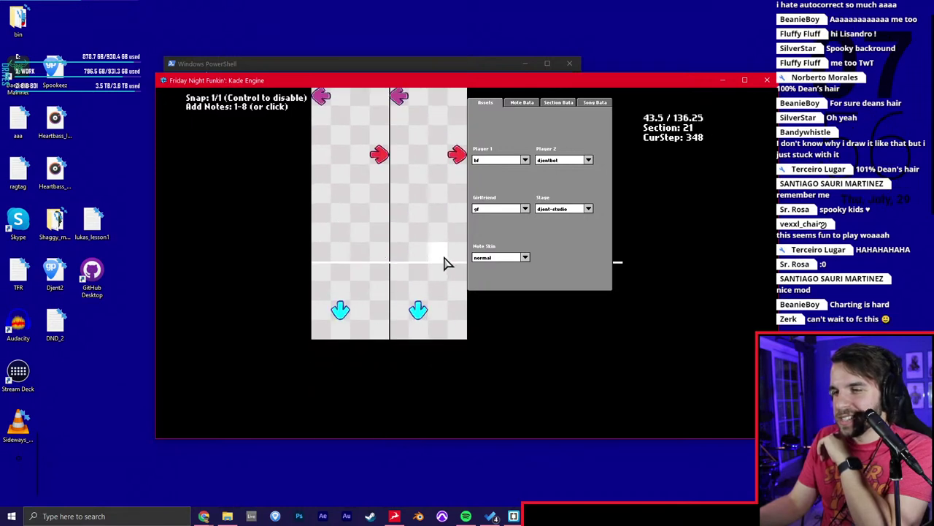
{"action": "scroll", "coordinate": [448, 256], "scroll_direction": "down", "scroll_amount": 20}
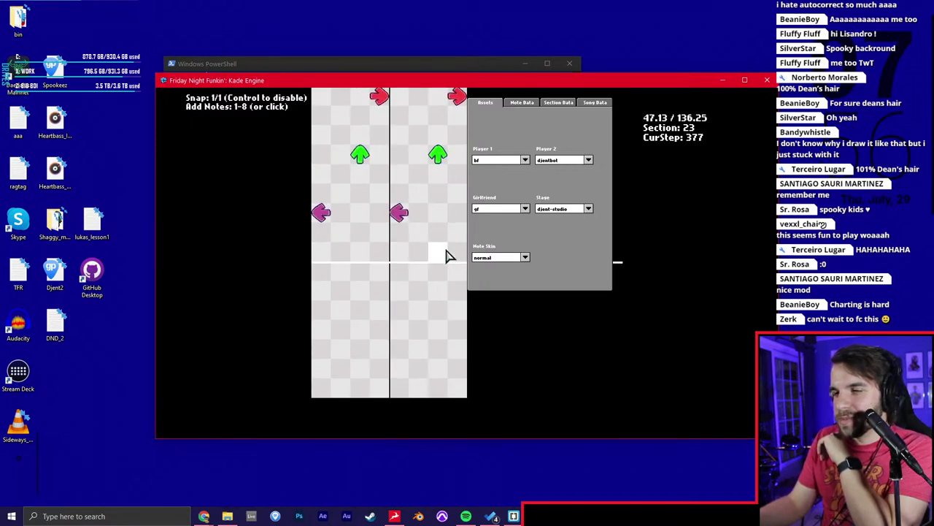
{"action": "scroll", "coordinate": [447, 255], "scroll_direction": "down", "scroll_amount": 20}
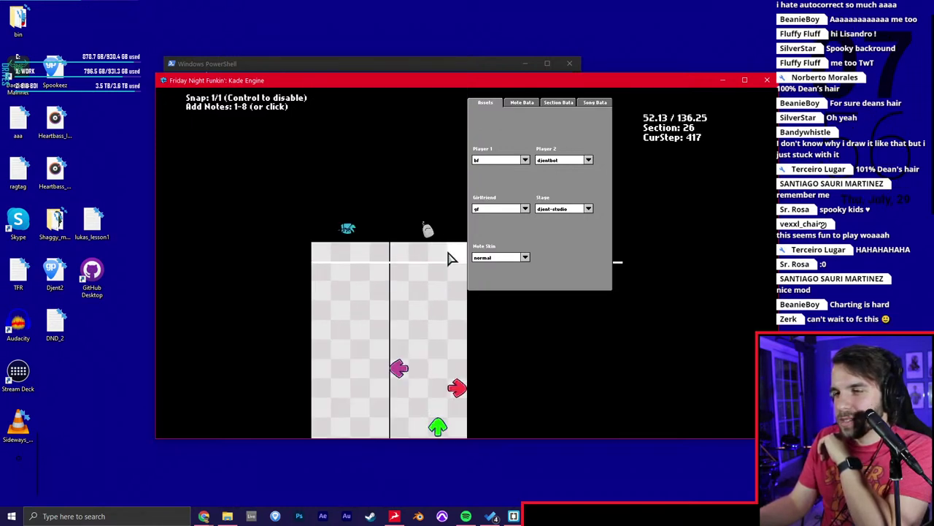
{"action": "scroll", "coordinate": [448, 255], "scroll_direction": "down", "scroll_amount": 2}
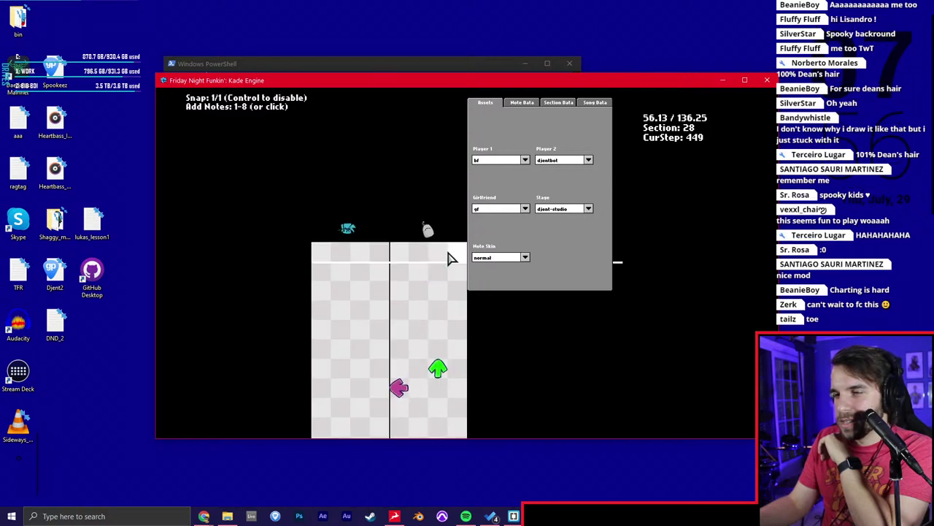
{"action": "scroll", "coordinate": [448, 255], "scroll_direction": "up", "scroll_amount": 17}
{"action": "scroll", "coordinate": [451, 258], "scroll_direction": "up", "scroll_amount": 6}
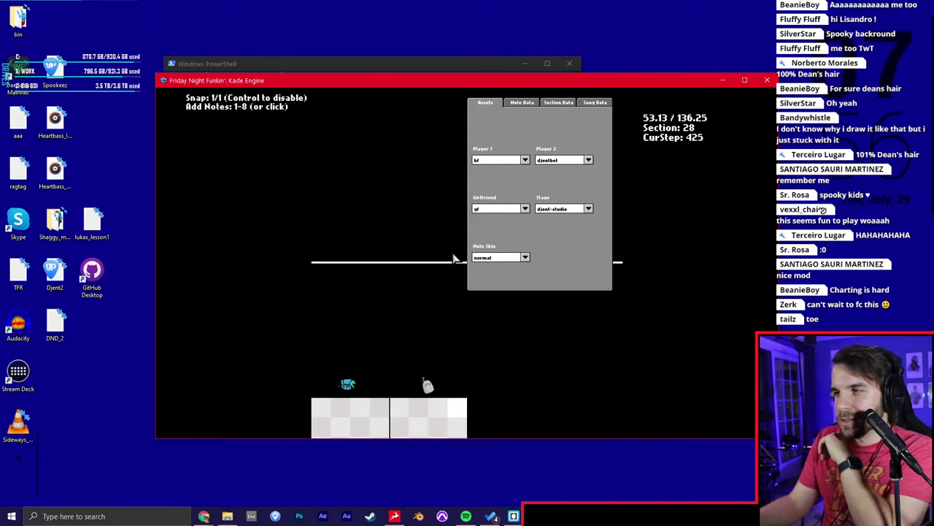
{"action": "scroll", "coordinate": [453, 260], "scroll_direction": "down", "scroll_amount": 20}
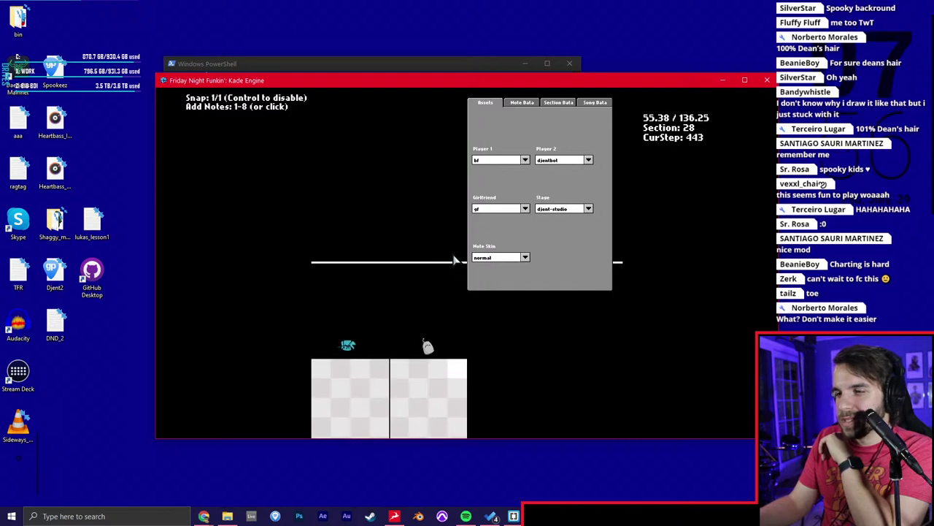
{"action": "scroll", "coordinate": [453, 259], "scroll_direction": "down", "scroll_amount": 20}
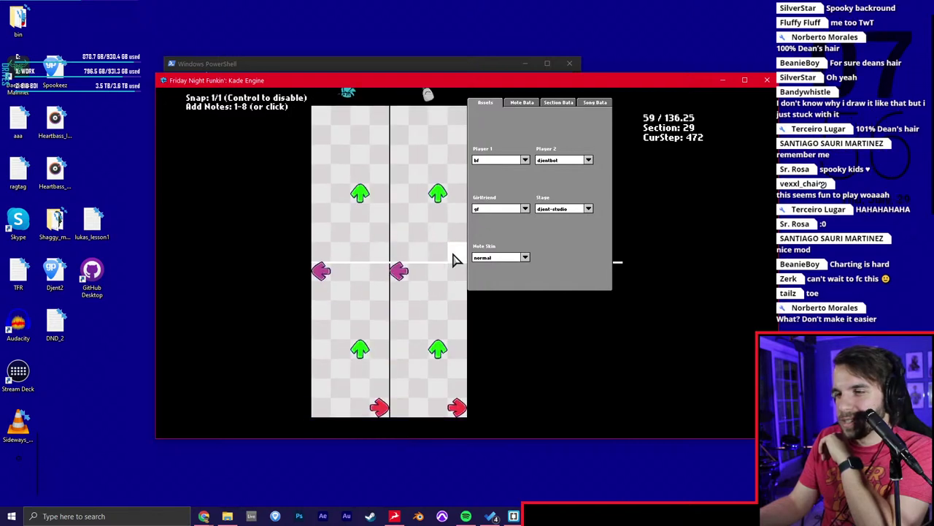
{"action": "scroll", "coordinate": [452, 260], "scroll_direction": "down", "scroll_amount": 20}
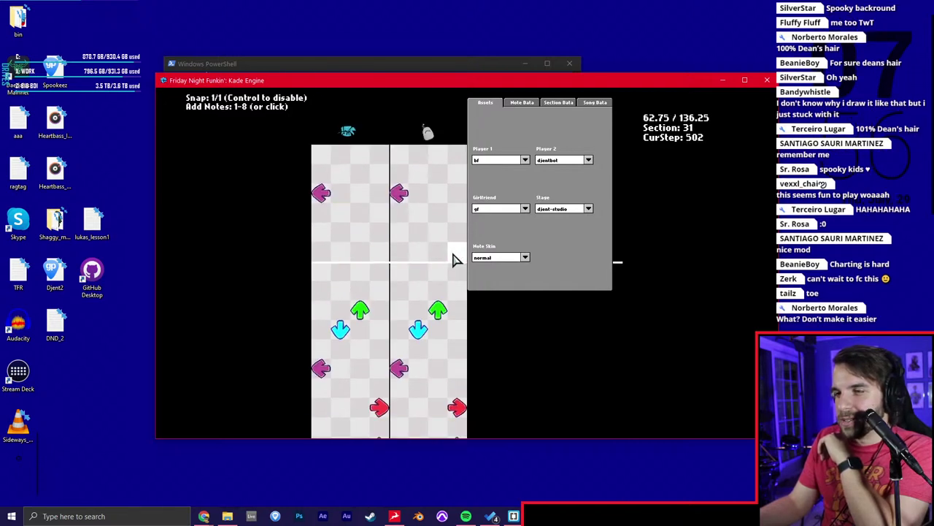
{"action": "scroll", "coordinate": [438, 264], "scroll_direction": "down", "scroll_amount": 14}
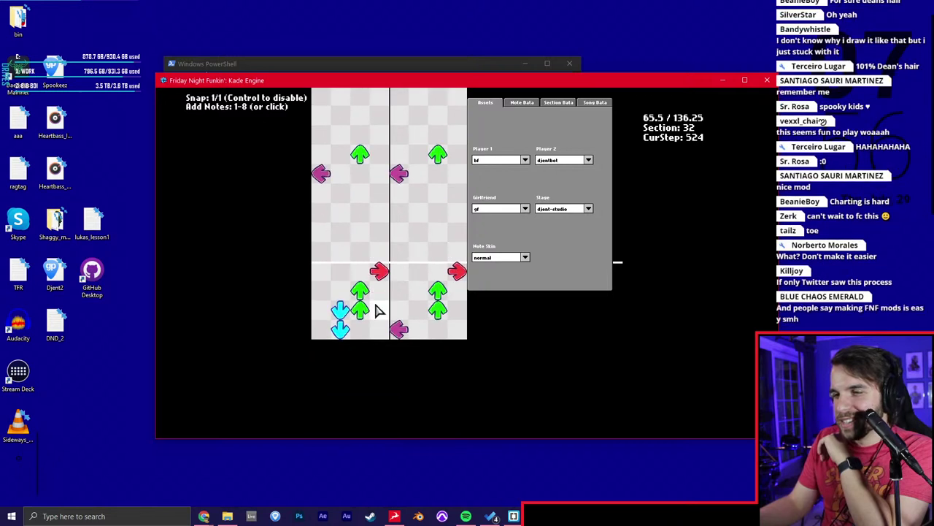
{"action": "scroll", "coordinate": [481, 311], "scroll_direction": "down", "scroll_amount": 8}
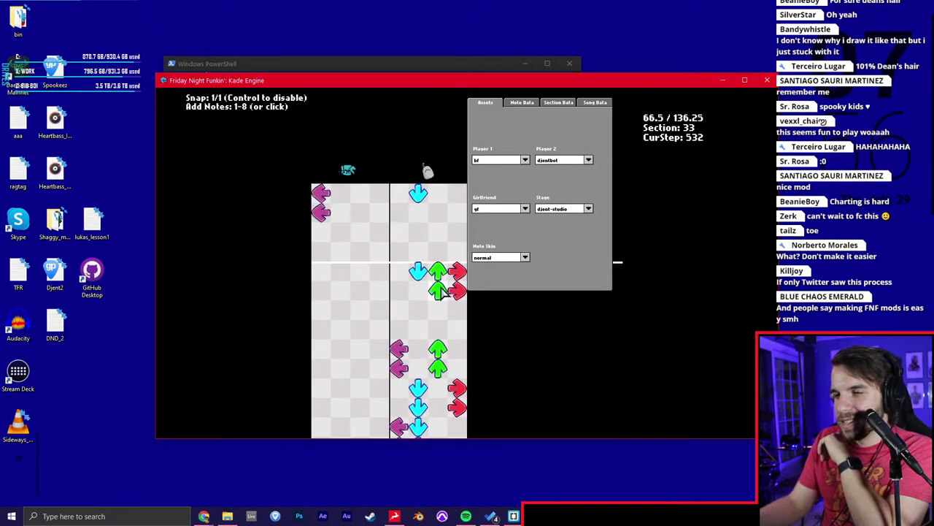
Delete the repeated Djentbot notes in section 33, keeping only the first arrow of each back-to-back pair.
{"action": "left_click", "coordinate": [433, 371]}
{"action": "left_click", "coordinate": [398, 372]}
{"action": "left_click", "coordinate": [418, 413]}
{"action": "left_click", "coordinate": [463, 404]}
{"action": "scroll", "coordinate": [460, 365], "scroll_direction": "down", "scroll_amount": 5}
{"action": "left_click", "coordinate": [409, 351]}
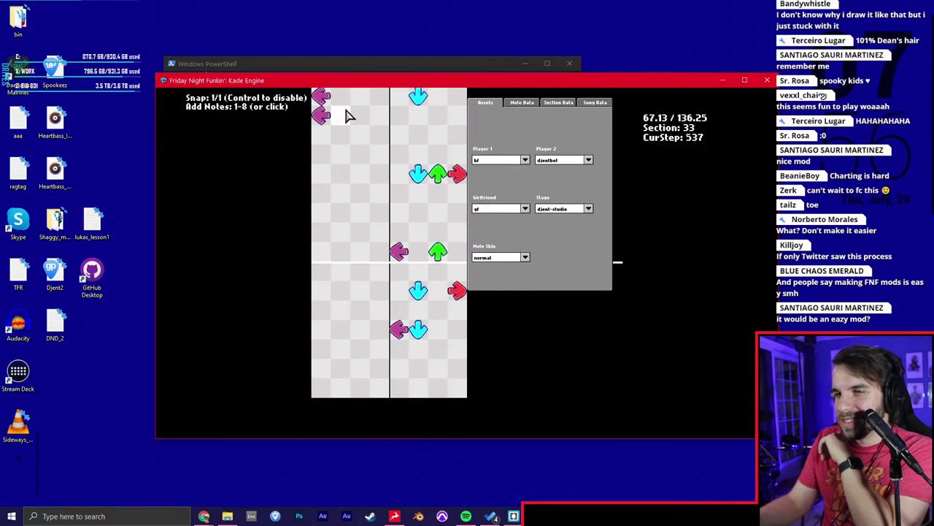
Thin out Djentbot's doubled notes in section 34 by deleting the second arrow of each back-to-back pair.
{"action": "scroll", "coordinate": [358, 219], "scroll_direction": "down", "scroll_amount": 8}
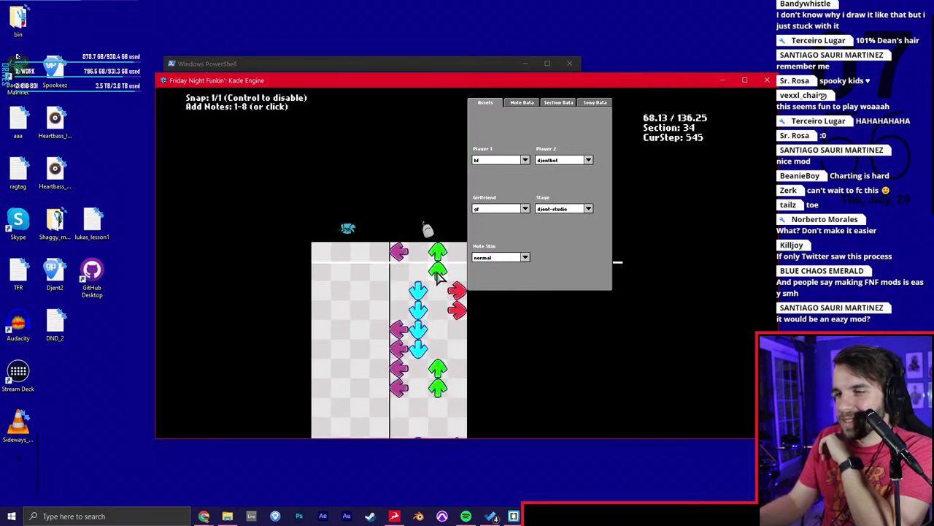
{"action": "left_click", "coordinate": [417, 312]}
{"action": "left_click", "coordinate": [457, 311]}
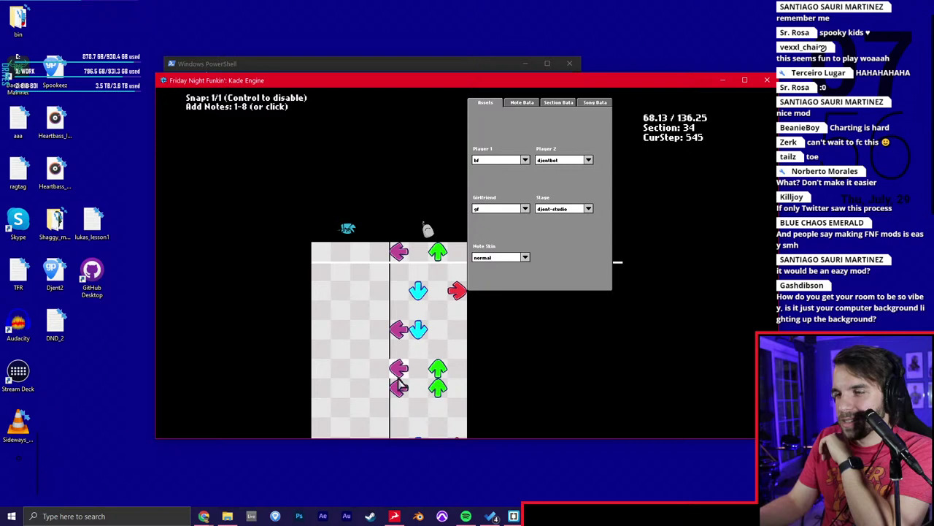
{"action": "left_click", "coordinate": [436, 392]}
{"action": "scroll", "coordinate": [446, 343], "scroll_direction": "down", "scroll_amount": 7}
{"action": "left_click", "coordinate": [425, 333]}
{"action": "left_click", "coordinate": [460, 331]}
{"action": "left_click", "coordinate": [422, 373]}
{"action": "left_click", "coordinate": [400, 370]}
{"action": "scroll", "coordinate": [438, 351], "scroll_direction": "down", "scroll_amount": 2}
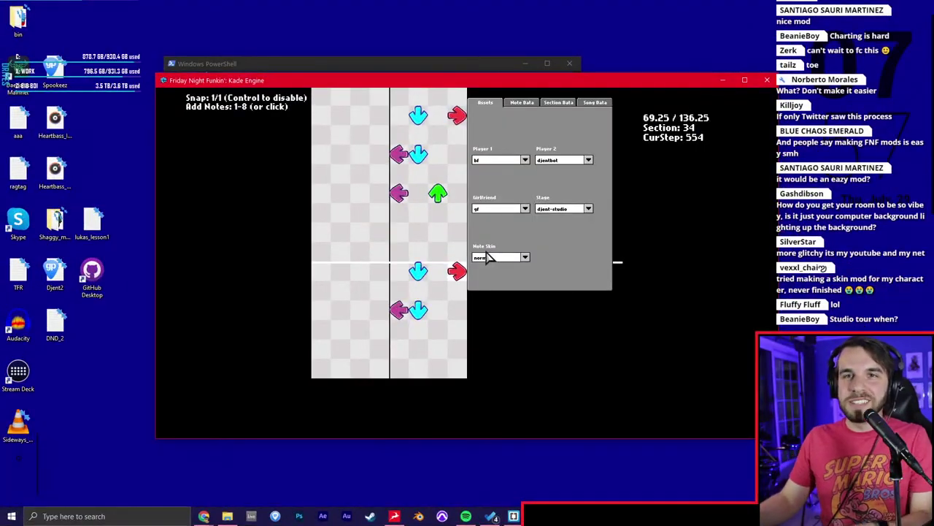
{"action": "scroll", "coordinate": [447, 280], "scroll_direction": "down", "scroll_amount": 8}
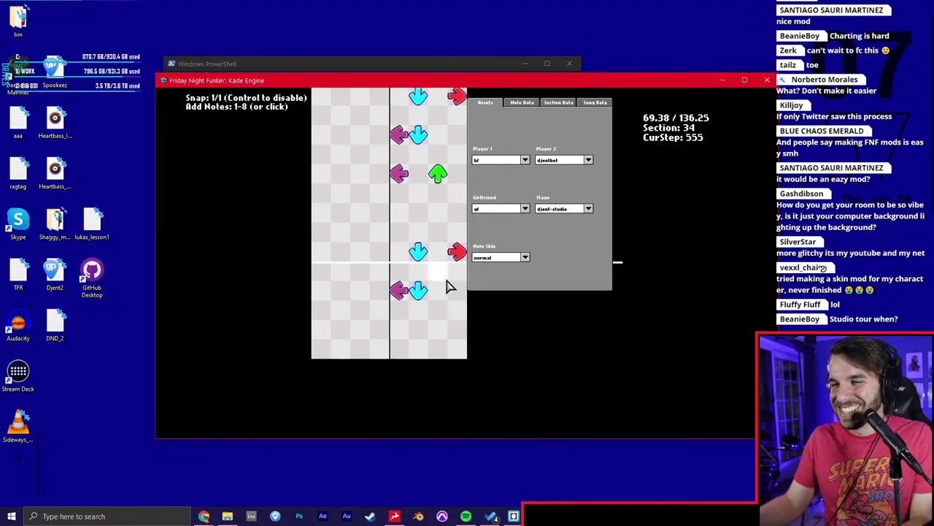
Thin out Djentbot's doubled notes in section 35, keeping only the first row of each back-to-back pair.
{"action": "left_click", "coordinate": [401, 253]}
{"action": "left_click", "coordinate": [435, 253]}
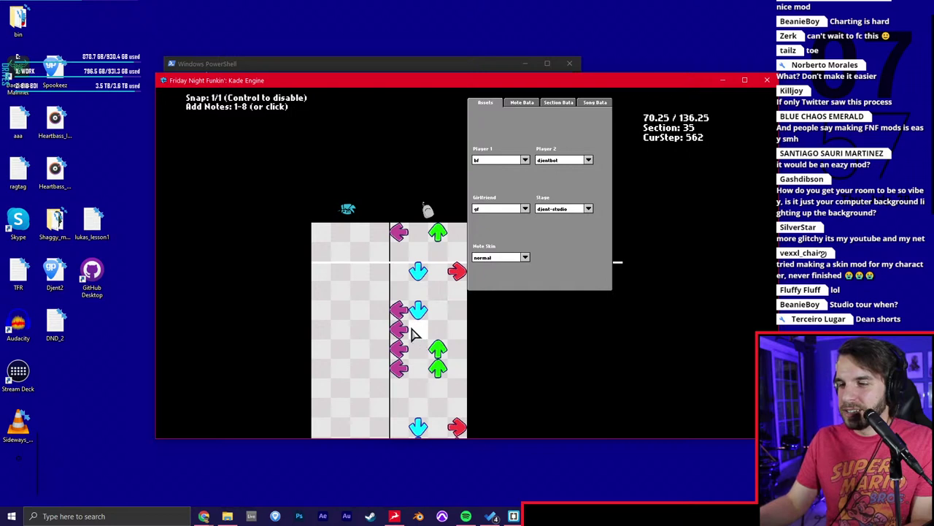
{"action": "left_click", "coordinate": [436, 370]}
{"action": "scroll", "coordinate": [442, 350], "scroll_direction": "down", "scroll_amount": 7}
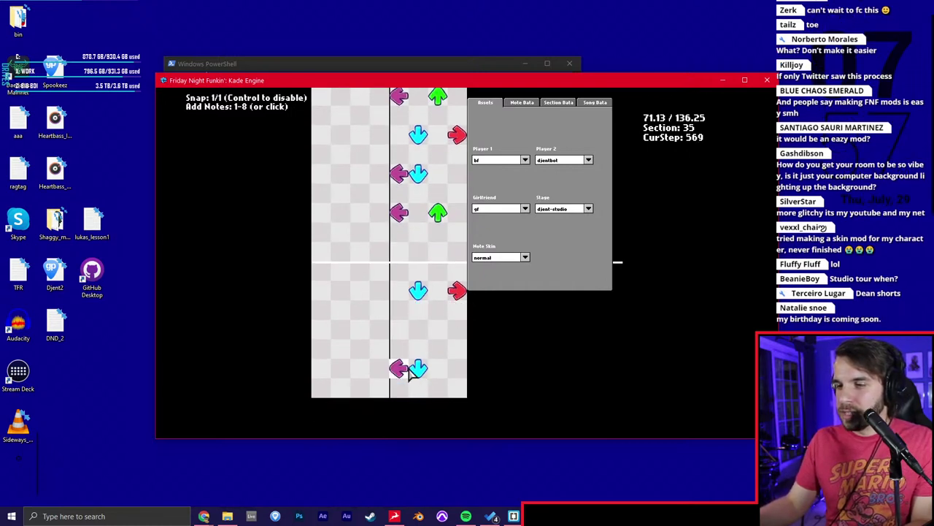
Delete the second row of each doubled Djentbot note pair in section 36.
{"action": "scroll", "coordinate": [438, 334], "scroll_direction": "down", "scroll_amount": 12}
{"action": "left_click", "coordinate": [436, 194]}
{"action": "left_click", "coordinate": [417, 232]}
{"action": "left_click", "coordinate": [457, 232]}
{"action": "left_click", "coordinate": [400, 310]}
{"action": "left_click", "coordinate": [437, 310]}
{"action": "left_click", "coordinate": [406, 390]}
{"action": "scroll", "coordinate": [411, 350], "scroll_direction": "down", "scroll_amount": 8}
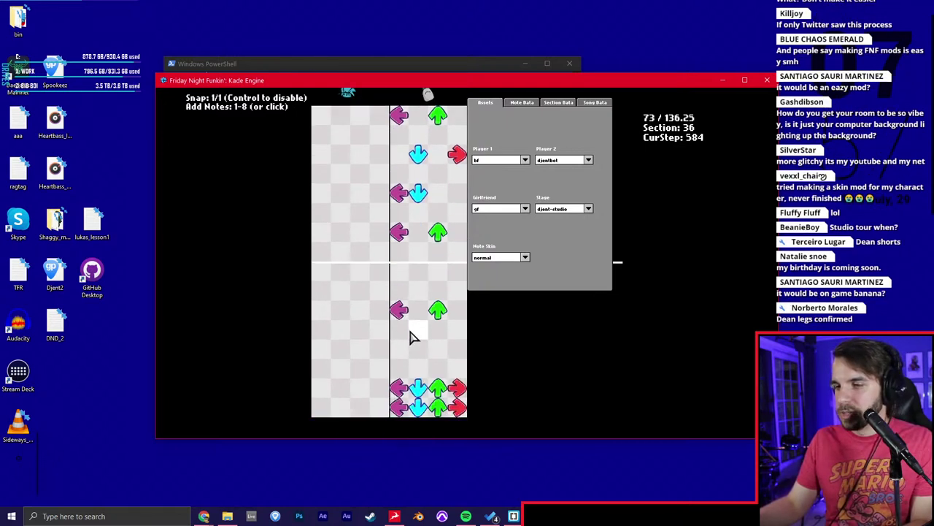
Thin out Boyfriend's doubled notes in sections 37 and 38 by deleting the second arrow of each back-to-back pair.
{"action": "scroll", "coordinate": [448, 309], "scroll_direction": "down", "scroll_amount": 10}
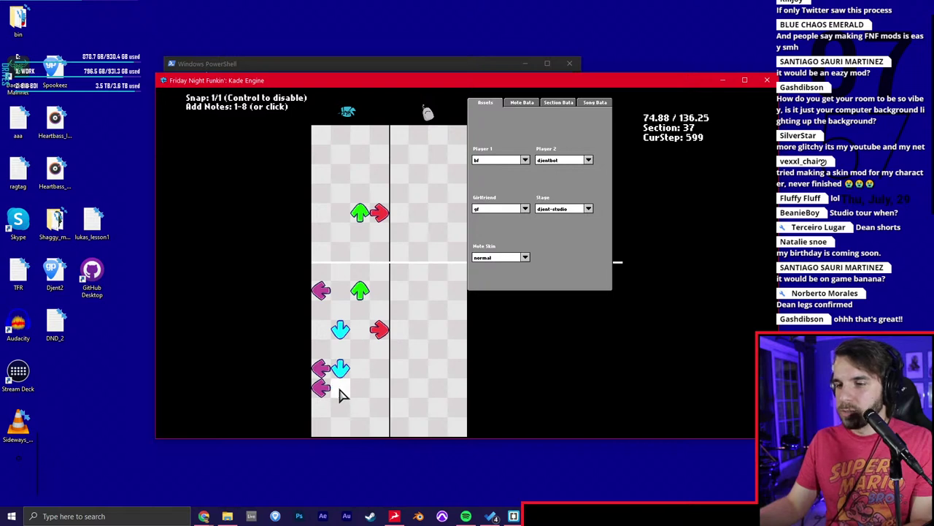
{"action": "scroll", "coordinate": [382, 350], "scroll_direction": "down", "scroll_amount": 11}
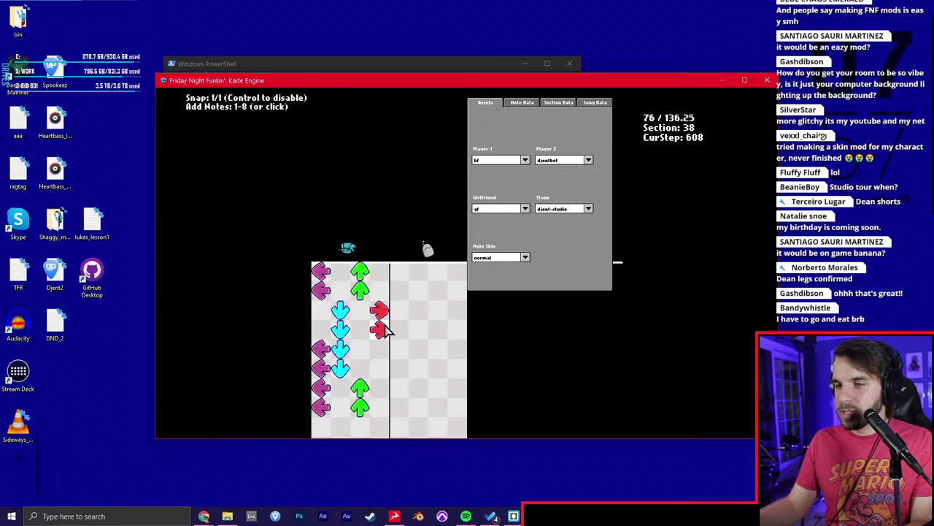
{"action": "left_click", "coordinate": [360, 252]}
{"action": "left_click", "coordinate": [339, 290]}
{"action": "left_click", "coordinate": [379, 291]}
{"action": "left_click", "coordinate": [320, 369]}
{"action": "left_click", "coordinate": [358, 367]}
{"action": "scroll", "coordinate": [398, 327], "scroll_direction": "down", "scroll_amount": 7}
{"action": "left_click", "coordinate": [375, 308]}
{"action": "left_click", "coordinate": [341, 314]}
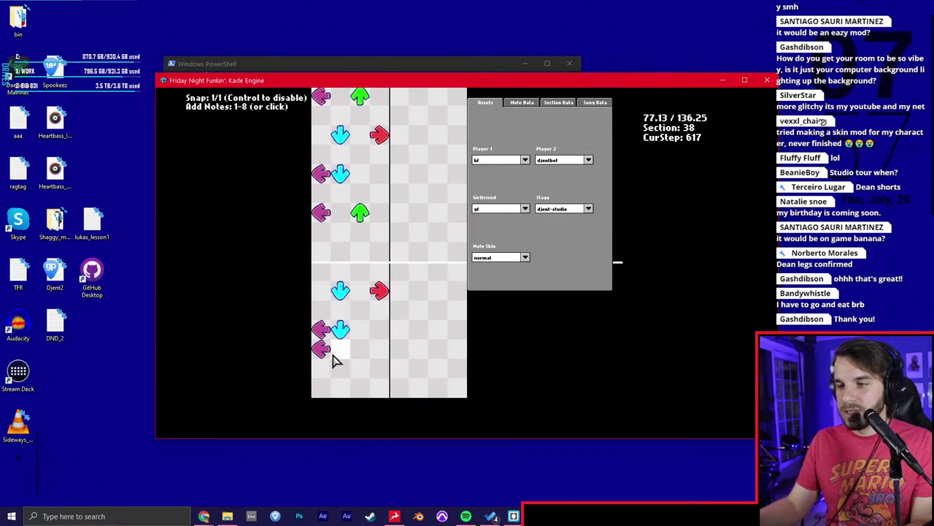
Delete Boyfriend's repeated notes in section 39, keeping only the first row of each doubled pair.
{"action": "scroll", "coordinate": [372, 319], "scroll_direction": "down", "scroll_amount": 11}
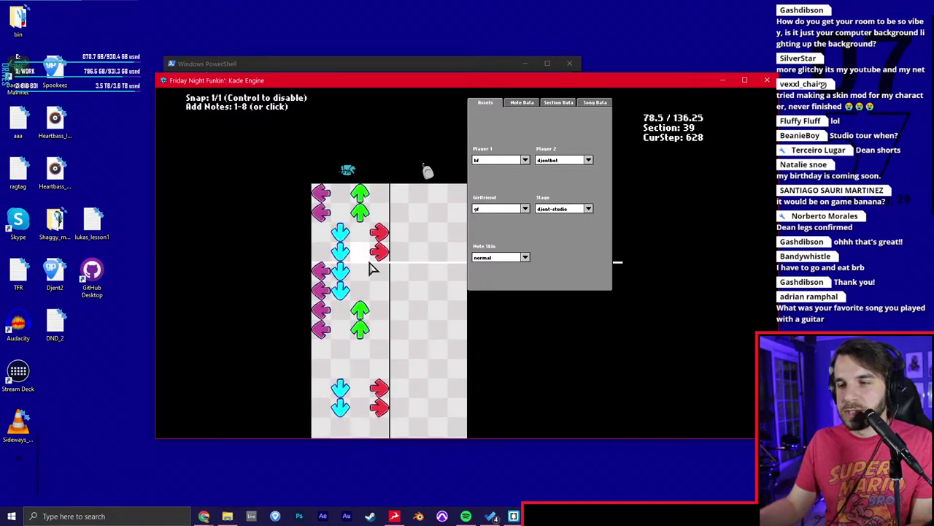
{"action": "scroll", "coordinate": [378, 265], "scroll_direction": "down", "scroll_amount": 2}
{"action": "left_click", "coordinate": [322, 174]}
{"action": "left_click", "coordinate": [359, 174]}
{"action": "left_click", "coordinate": [341, 212]}
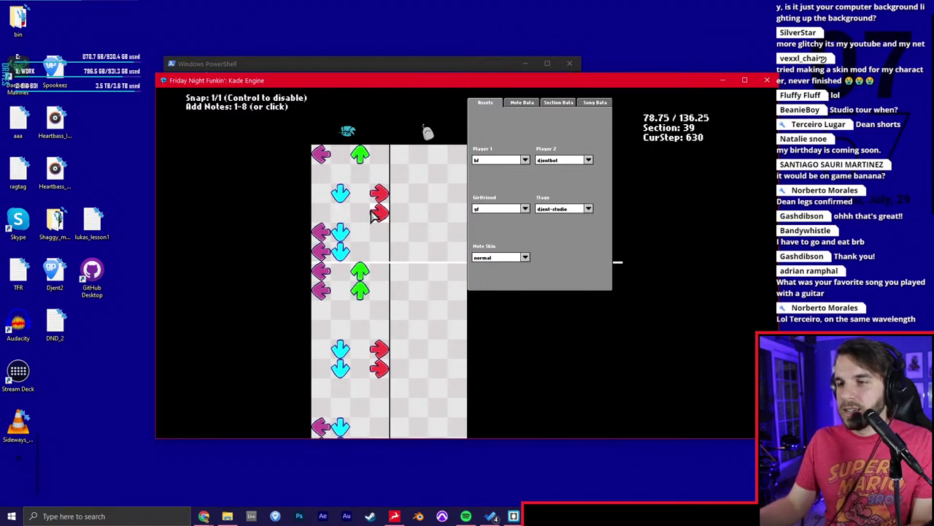
{"action": "left_click", "coordinate": [322, 253]}
{"action": "left_click", "coordinate": [321, 291]}
{"action": "left_click", "coordinate": [359, 290]}
{"action": "left_click", "coordinate": [341, 368]}
{"action": "left_click", "coordinate": [379, 368]}
{"action": "scroll", "coordinate": [384, 334], "scroll_direction": "down", "scroll_amount": 8}
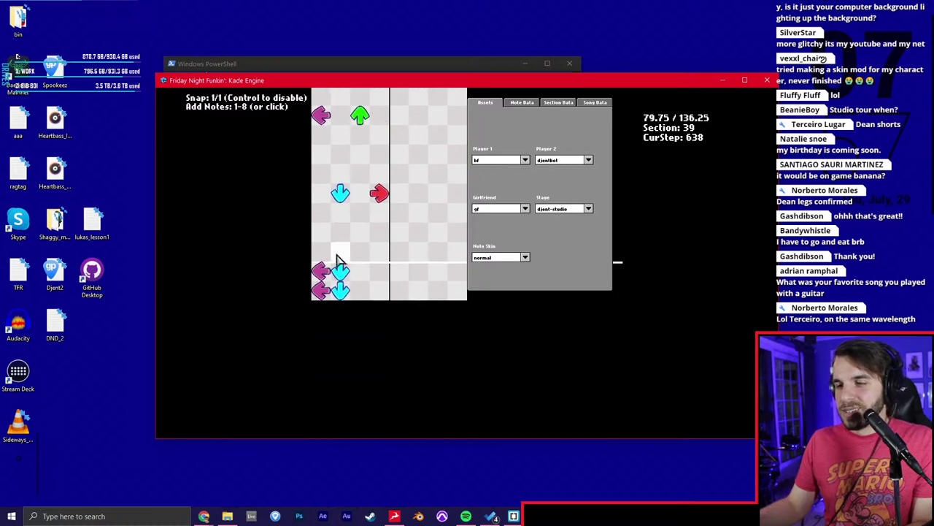
Thin out Boyfriend's doubled notes in section 40, including the repeated row of four arrows at its end.
{"action": "scroll", "coordinate": [328, 294], "scroll_direction": "down", "scroll_amount": 7}
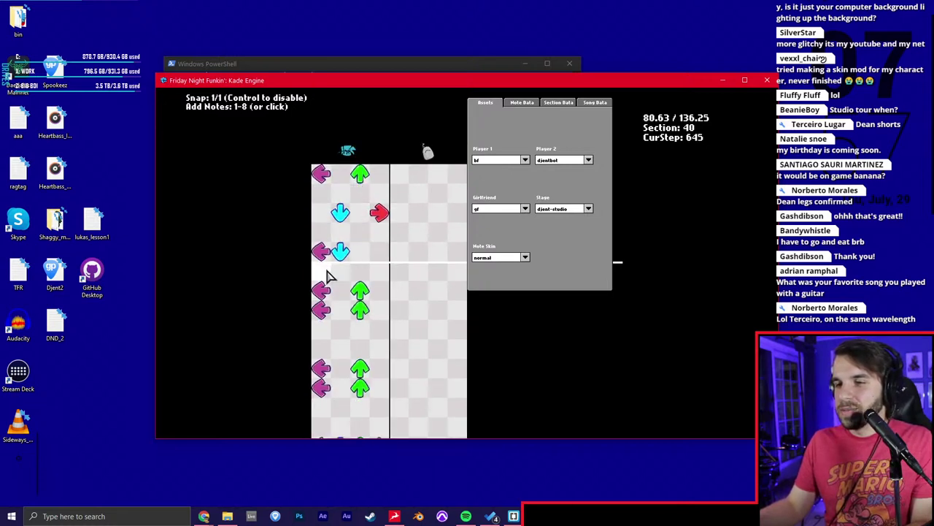
{"action": "left_click", "coordinate": [322, 310]}
{"action": "left_click", "coordinate": [359, 309]}
{"action": "left_click", "coordinate": [359, 387]}
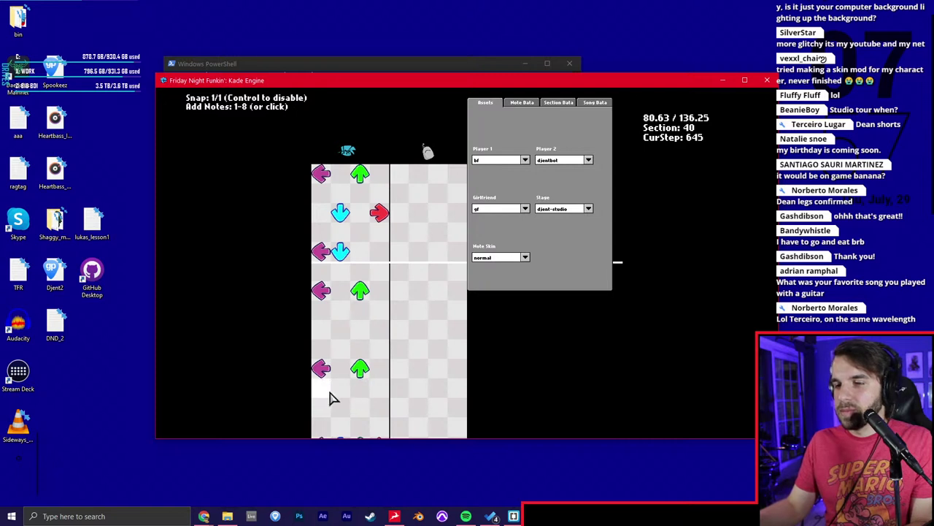
{"action": "scroll", "coordinate": [327, 398], "scroll_direction": "down", "scroll_amount": 10}
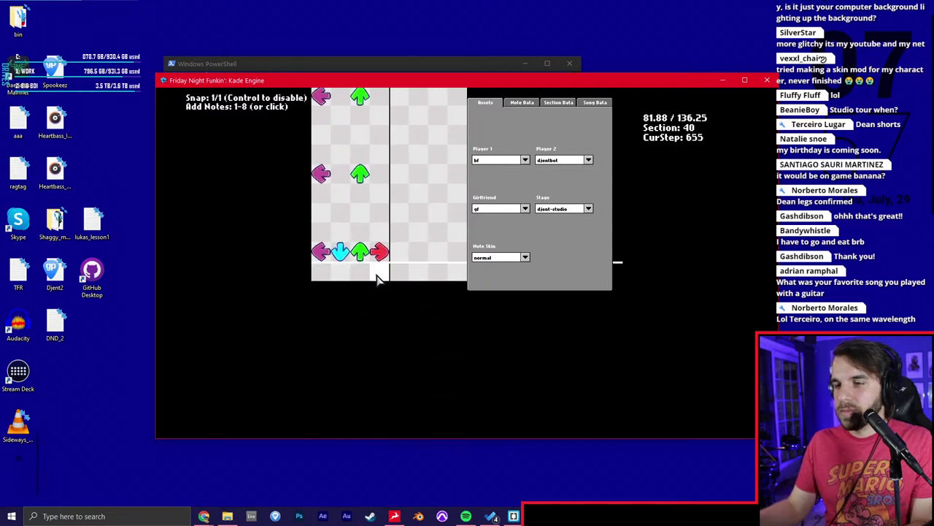
Delete the second arrow of each doubled Djentbot note in section 41.
{"action": "scroll", "coordinate": [378, 280], "scroll_direction": "down", "scroll_amount": 8}
{"action": "left_click", "coordinate": [457, 232]}
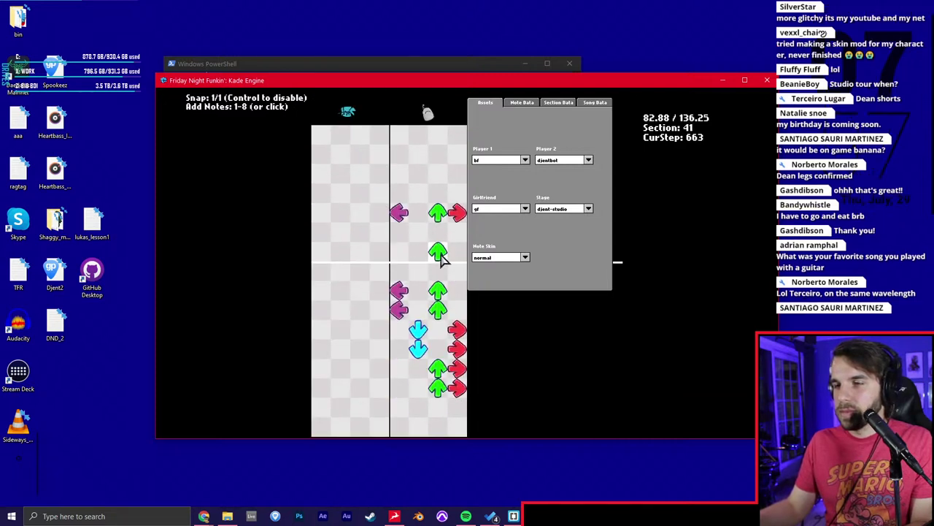
{"action": "left_click", "coordinate": [419, 347]}
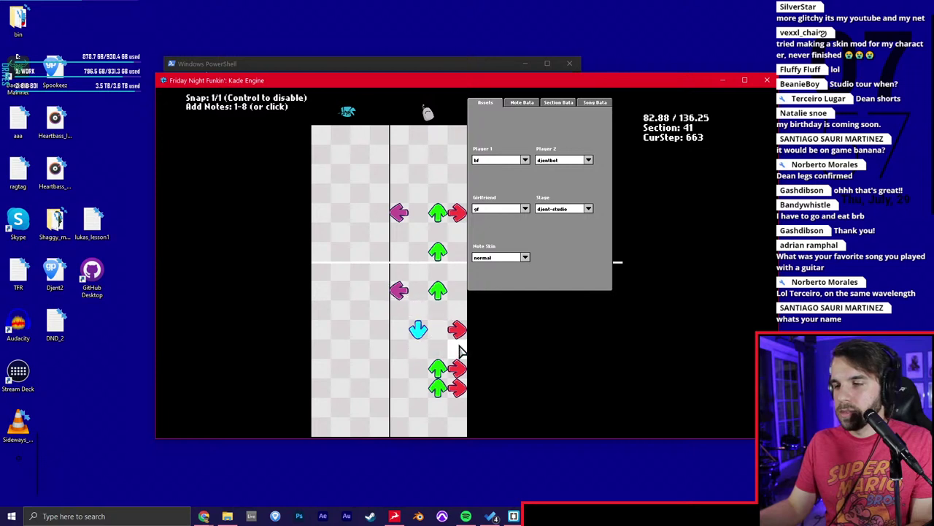
{"action": "left_click", "coordinate": [456, 388]}
Thin out Djentbot's doubled notes in section 42, keeping the first row of each back-to-back pair.
{"action": "scroll", "coordinate": [454, 351], "scroll_direction": "down", "scroll_amount": 13}
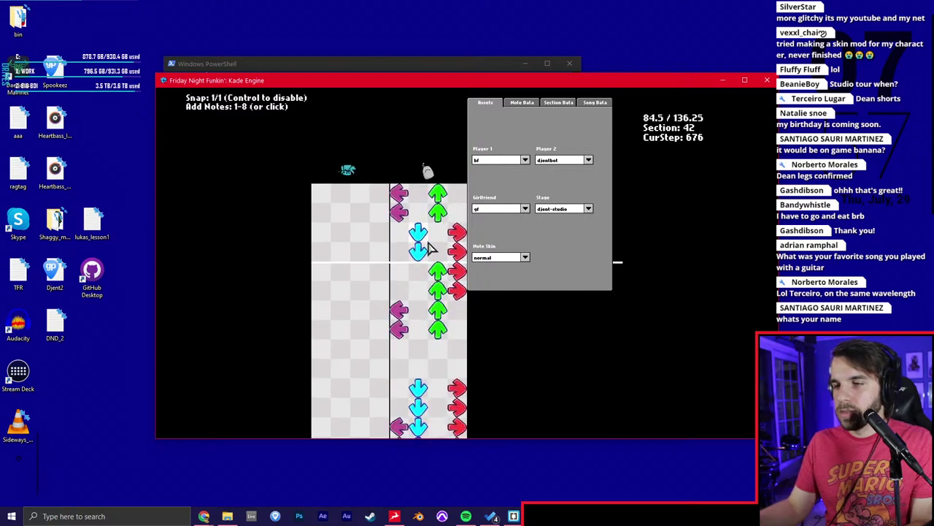
{"action": "left_click", "coordinate": [426, 250]}
{"action": "left_click", "coordinate": [438, 290]}
{"action": "left_click", "coordinate": [438, 329]}
{"action": "left_click", "coordinate": [399, 329]}
{"action": "scroll", "coordinate": [420, 314], "scroll_direction": "down", "scroll_amount": 9}
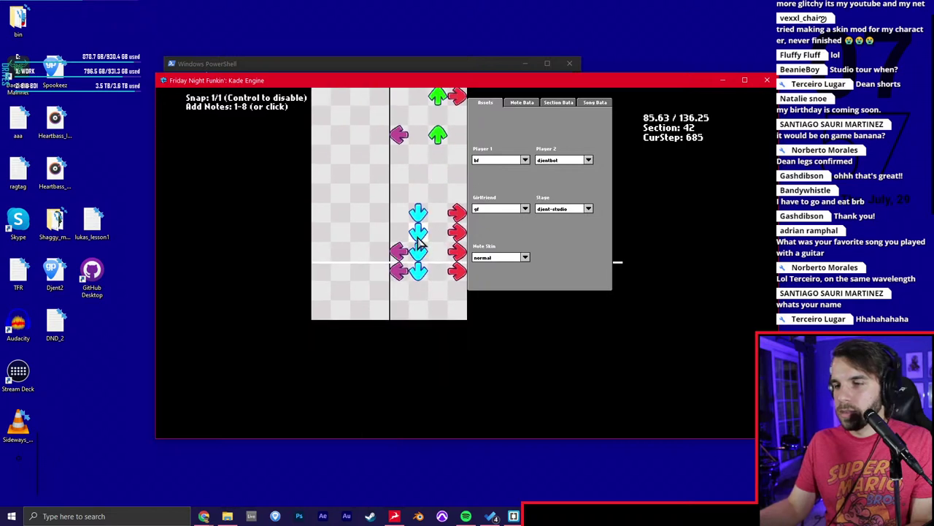
{"action": "left_click", "coordinate": [456, 271]}
{"action": "left_click", "coordinate": [406, 276]}
Delete Djentbot's repeated notes in section 43 and the repeated opening pair of section 44.
{"action": "scroll", "coordinate": [424, 219], "scroll_direction": "down", "scroll_amount": 12}
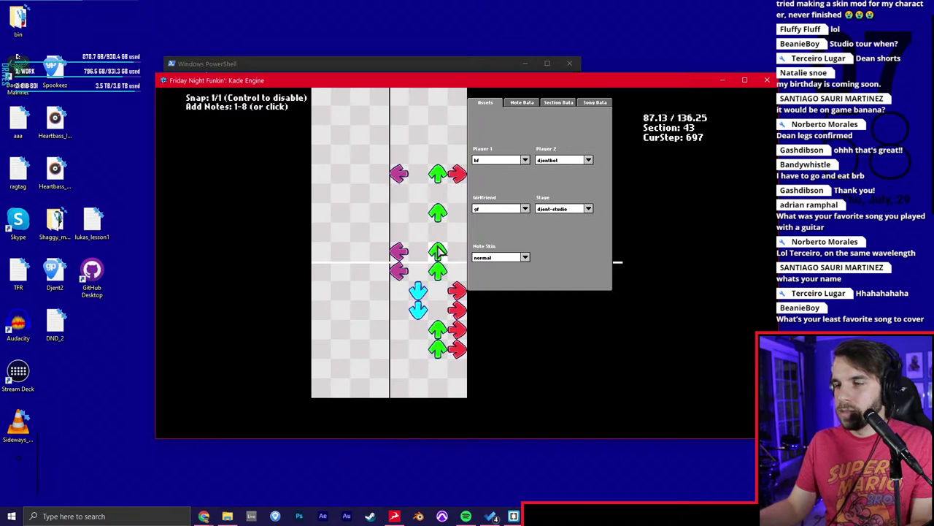
{"action": "left_click", "coordinate": [417, 310]}
{"action": "left_click", "coordinate": [457, 310]}
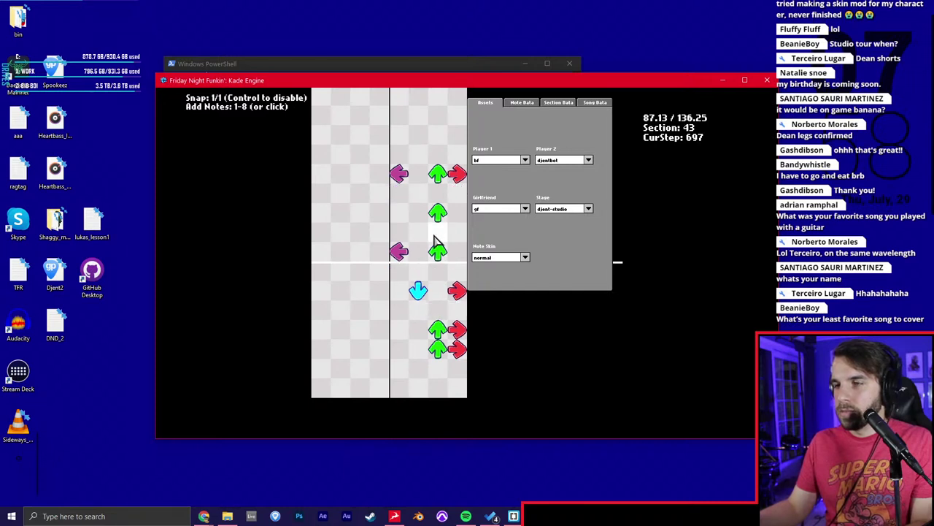
{"action": "scroll", "coordinate": [417, 215], "scroll_direction": "down", "scroll_amount": 12}
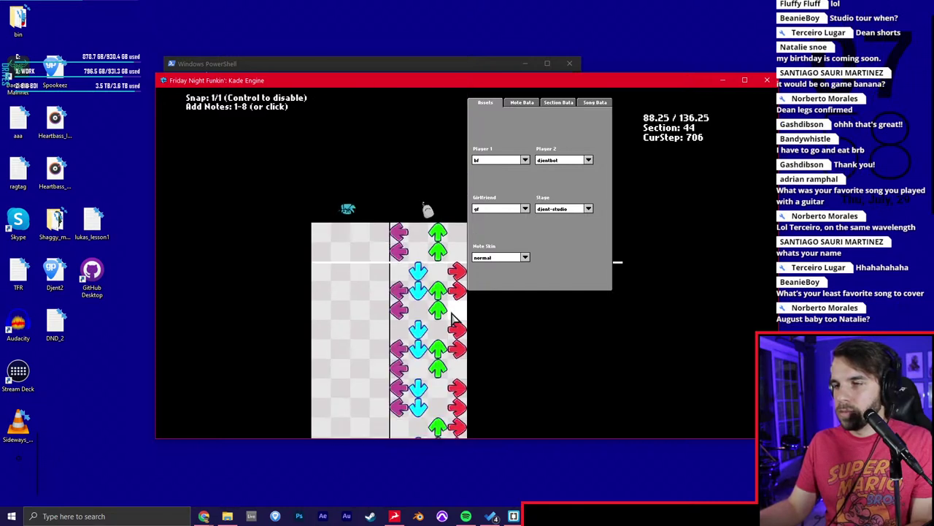
{"action": "left_click", "coordinate": [434, 197]}
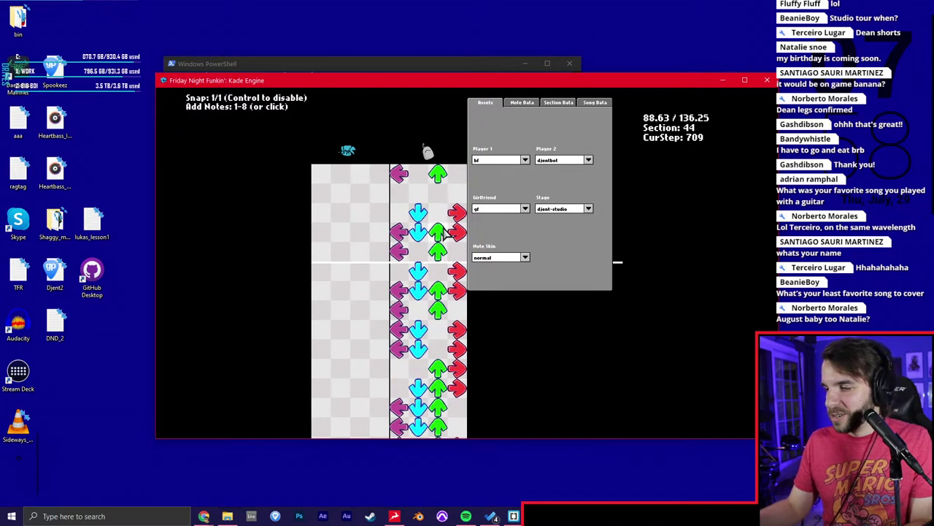
Switch to Pro Tools and trim the note lengths of the MIDI 1 clip in the MIDI Editor.
{"action": "left_click", "coordinate": [443, 516]}
{"action": "left_click", "coordinate": [388, 298]}
{"action": "double_click", "coordinate": [333, 234]}
{"action": "left_click", "coordinate": [356, 234]}
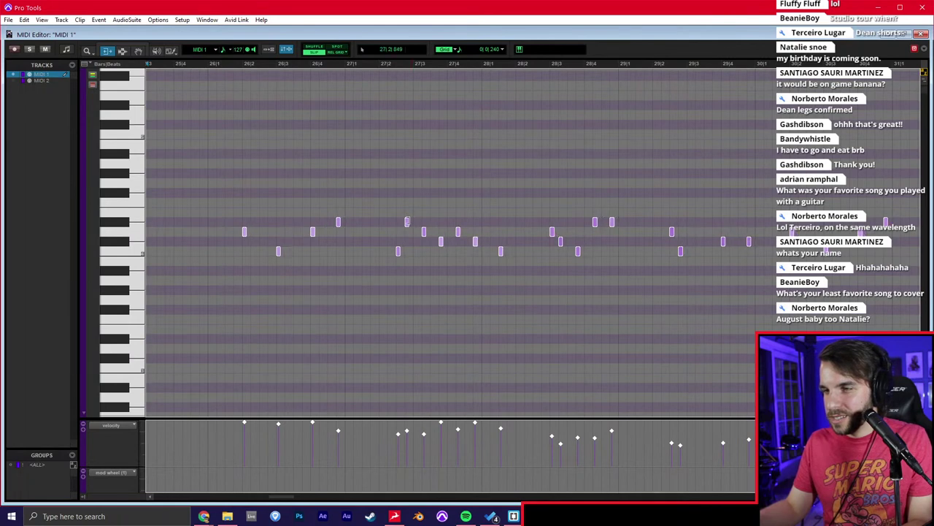
{"action": "left_click", "coordinate": [410, 271]}
{"action": "key", "text": "ctrl+w"}
Shorten the notes of the MIDI 2 clip slightly in the MIDI Editor and return to the Edit window.
{"action": "double_click", "coordinate": [419, 307]}
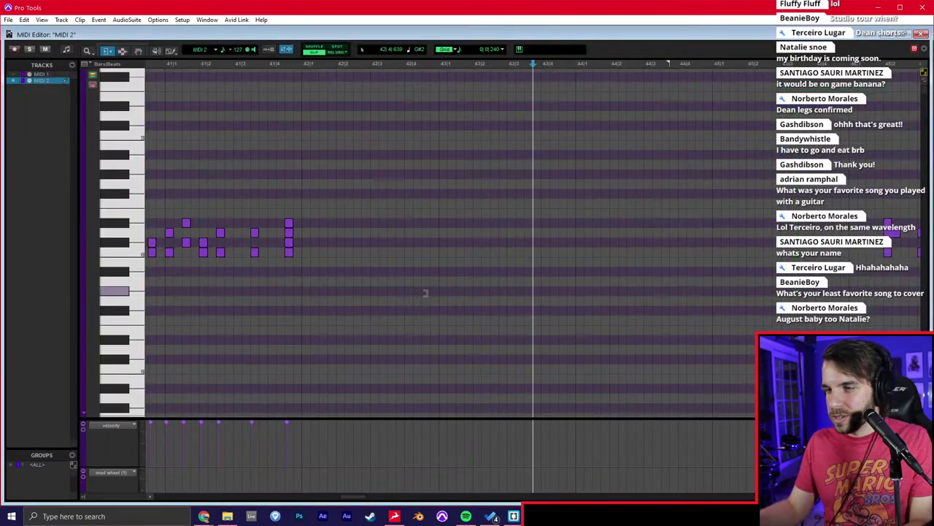
{"action": "left_click", "coordinate": [315, 248]}
{"action": "left_click_drag", "start_coordinate": [292, 242], "coordinate": [290, 241]}
{"action": "left_click", "coordinate": [309, 249]}
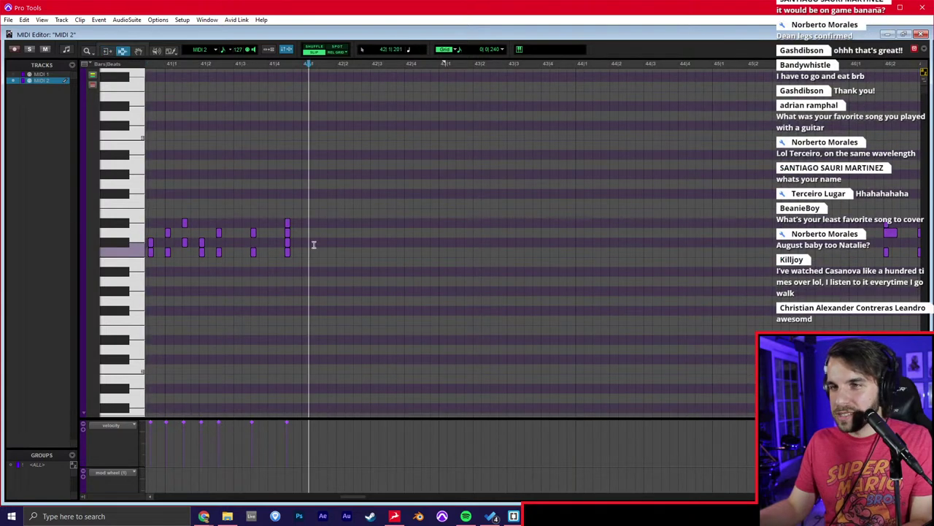
{"action": "key", "text": "ctrl+="}
{"action": "left_click", "coordinate": [328, 292]}
Select the MIDI 1 and MIDI 2 clips and export them as a type 1 (multitrack) MIDI file named 2 on the Desktop.
{"action": "left_click_drag", "start_coordinate": [560, 338], "coordinate": [66, 175]}
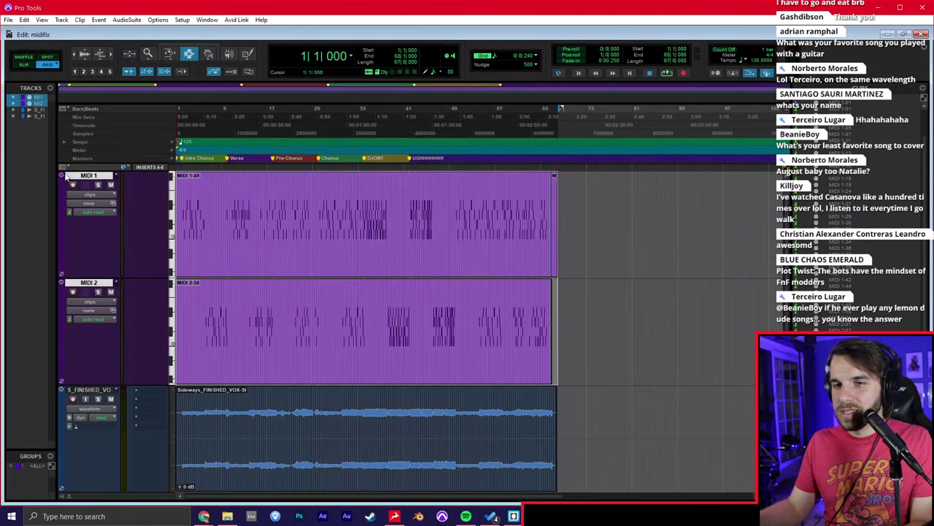
{"action": "left_click", "coordinate": [8, 19]}
{"action": "mouse_move", "coordinate": [65, 177]}
{"action": "left_click", "coordinate": [126, 195]}
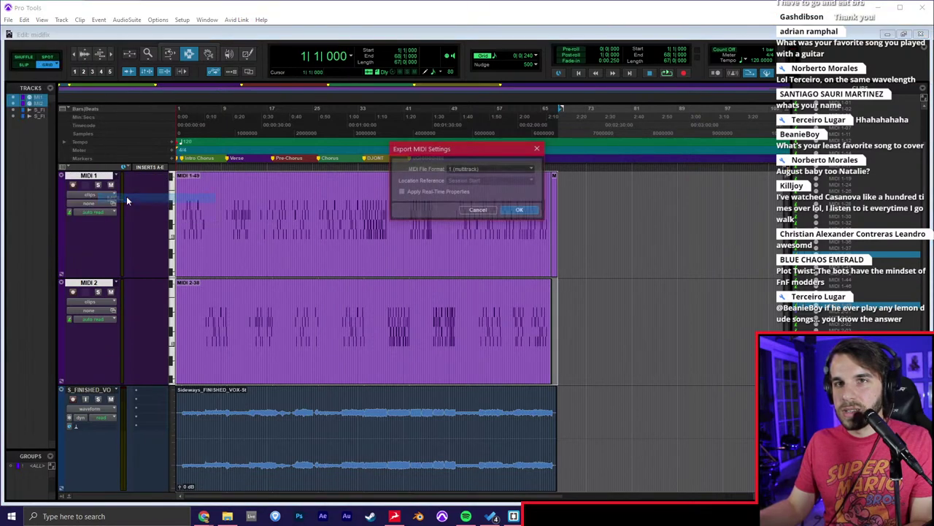
{"action": "left_click", "coordinate": [519, 210]}
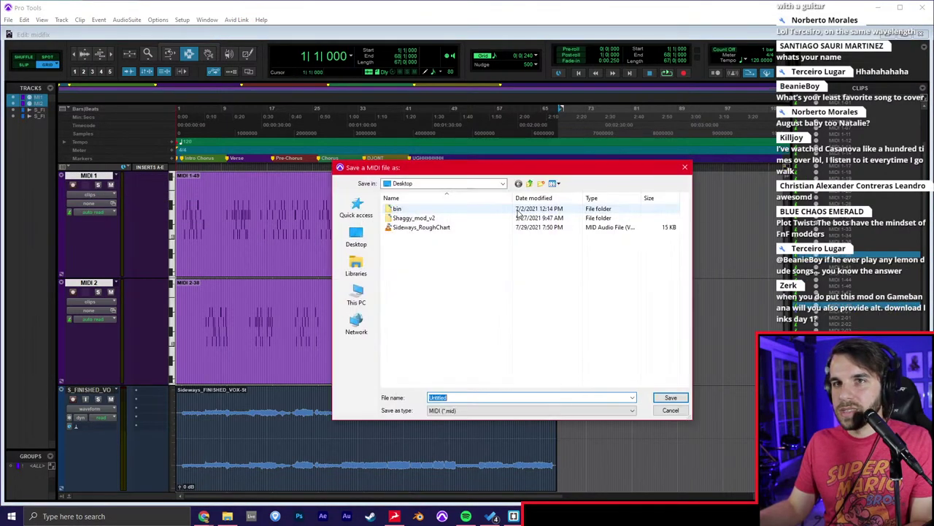
{"action": "left_click", "coordinate": [429, 228]}
{"action": "left_click", "coordinate": [485, 397]}
{"action": "type", "text": "2"}
{"action": "left_click", "coordinate": [669, 397]}
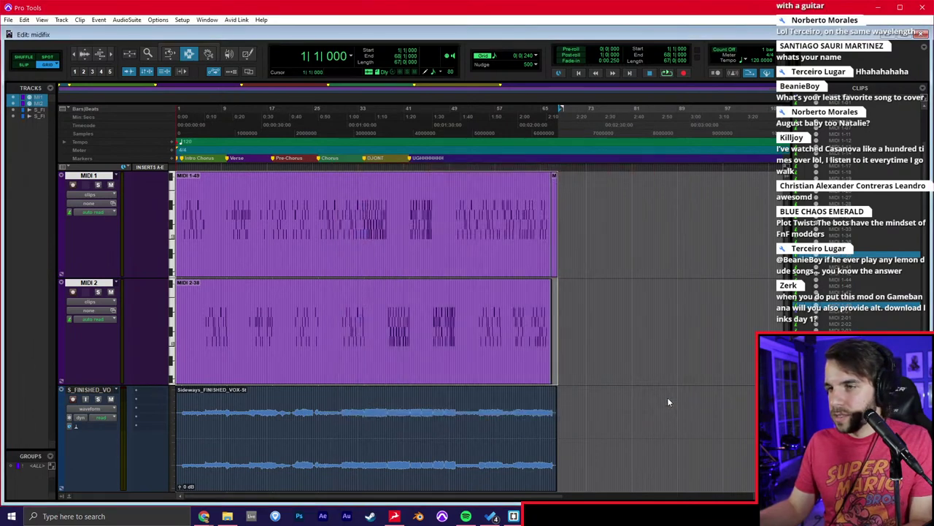
Run the Midi2FNF converter and load the MIDI file 2 from the Desktop.
{"action": "left_click", "coordinate": [228, 516]}
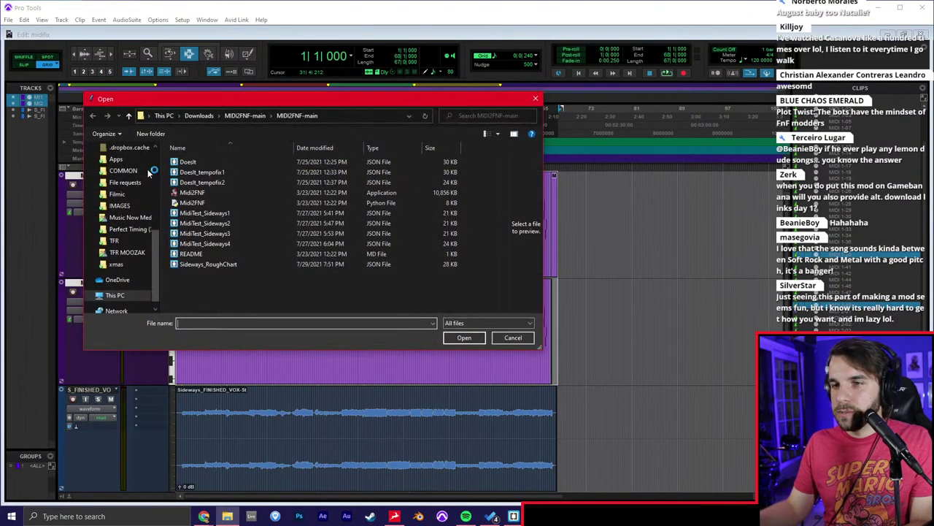
{"action": "scroll", "coordinate": [124, 177], "scroll_direction": "up", "scroll_amount": 10}
{"action": "left_click", "coordinate": [127, 169]}
{"action": "double_click", "coordinate": [196, 163]}
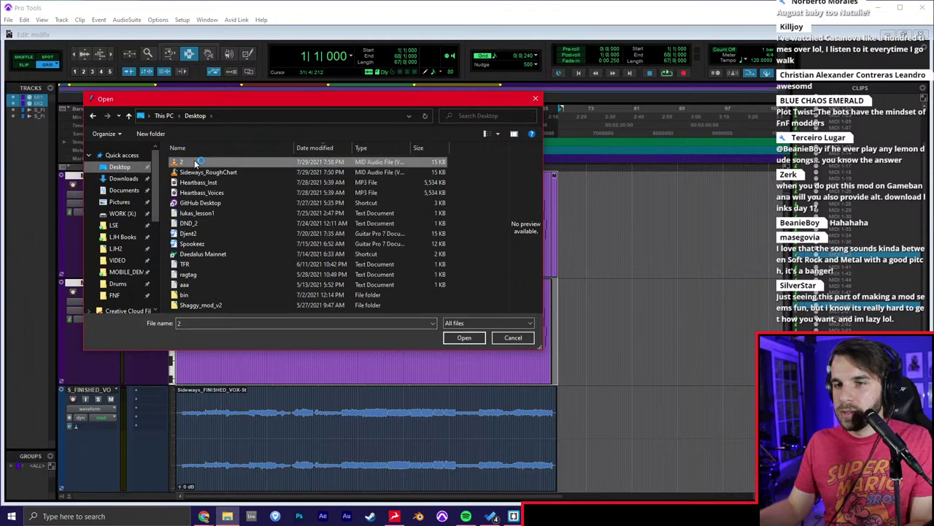
{"action": "left_click", "coordinate": [195, 159]}
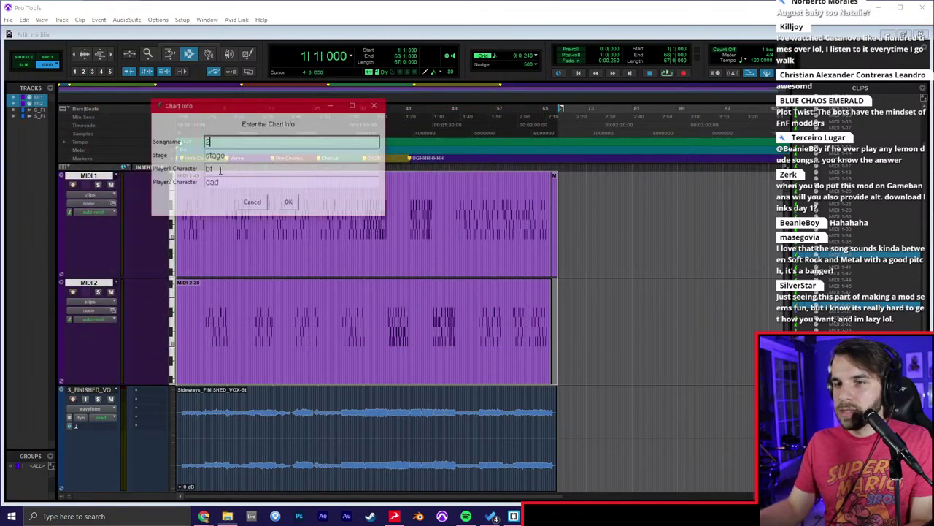
Accept the default chart info, choose the Kade Engine output format and save the chart as 2.json in MIDI2FNF-main.
{"action": "left_click", "coordinate": [290, 204]}
{"action": "left_click", "coordinate": [245, 176]}
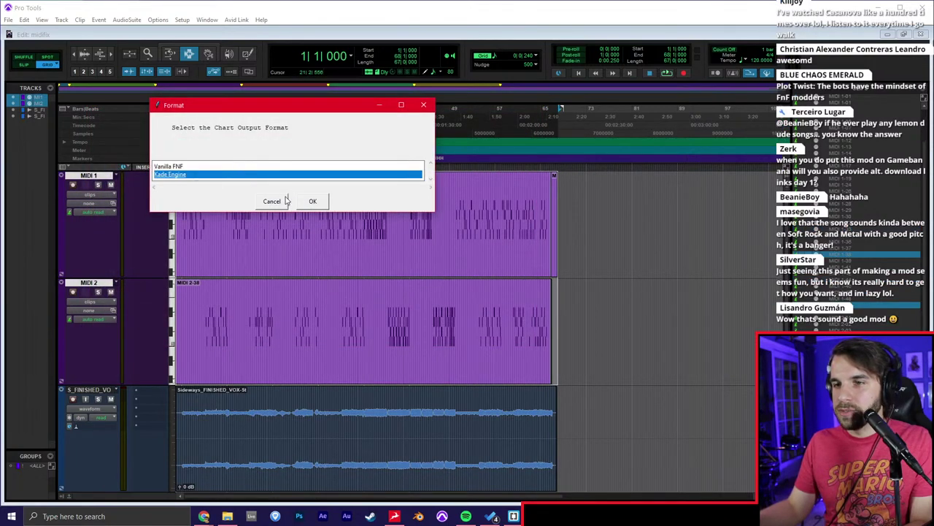
{"action": "left_click", "coordinate": [313, 200]}
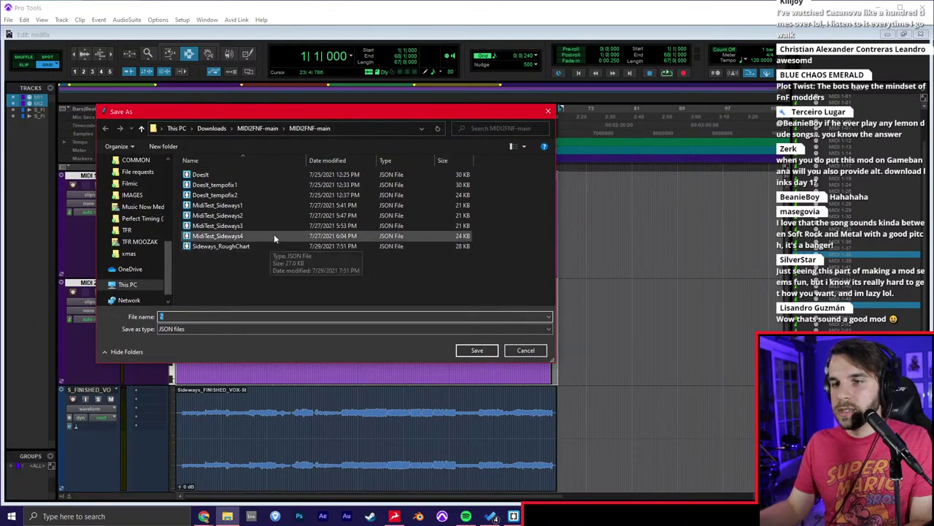
{"action": "left_click", "coordinate": [465, 351]}
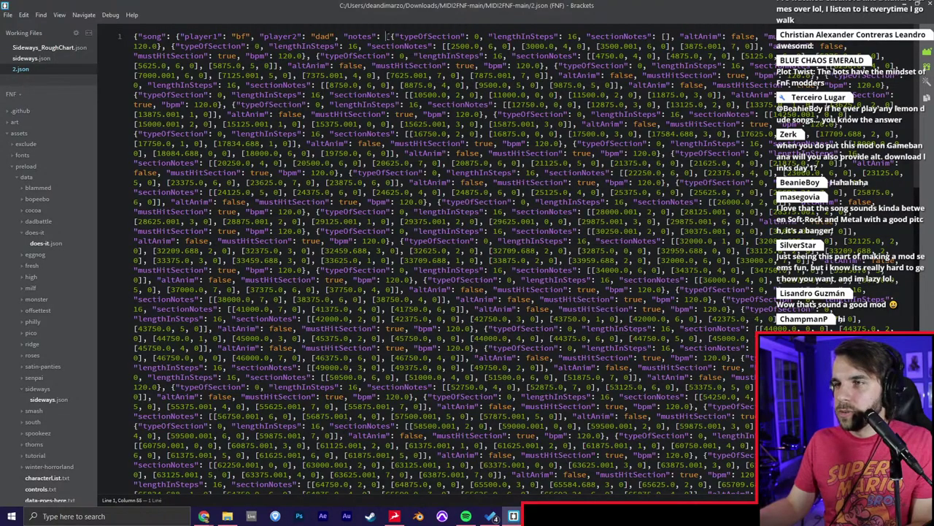
Replace the notes array in sideways.json with the full notes array copied from 2.json and save the file.
{"action": "key", "text": "ctrl+shift+End"}
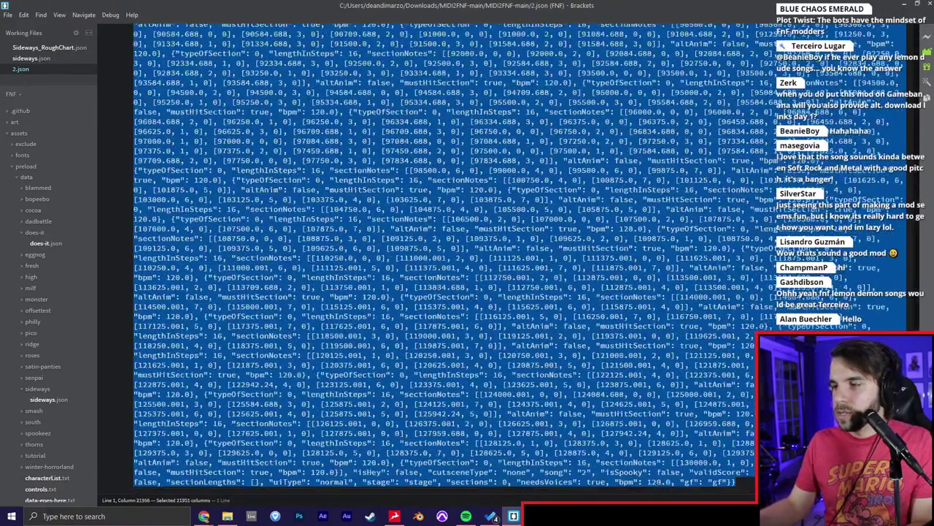
{"action": "left_click_drag", "start_coordinate": [598, 503], "coordinate": [192, 443]}
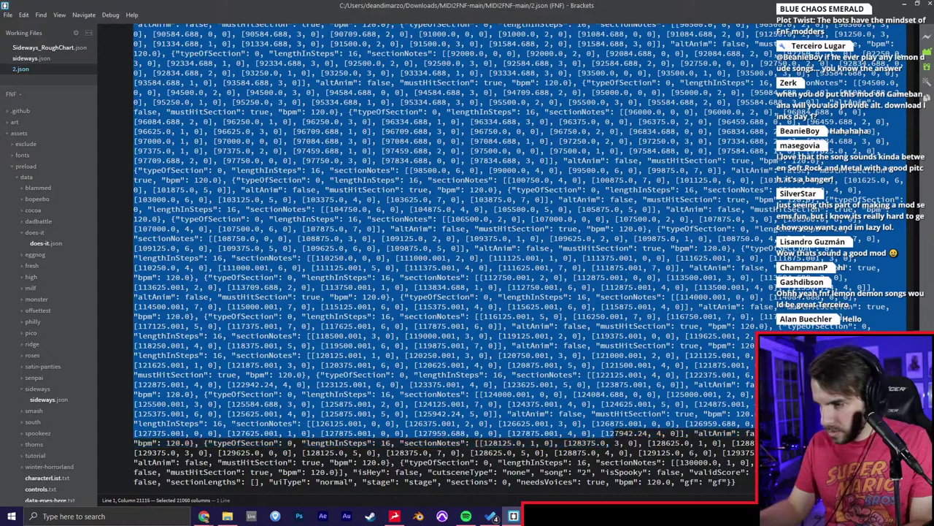
{"action": "left_click_drag", "start_coordinate": [611, 438], "coordinate": [340, 472]}
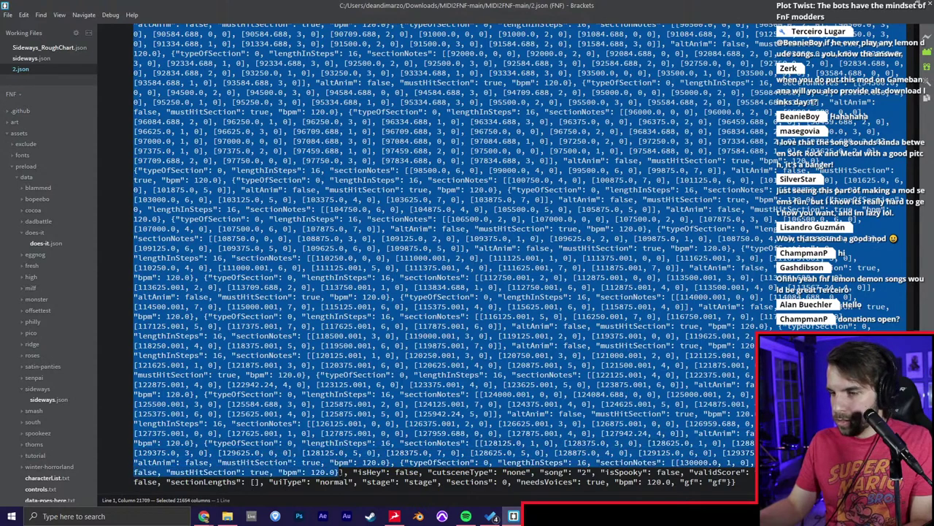
{"action": "left_click", "coordinate": [38, 59]}
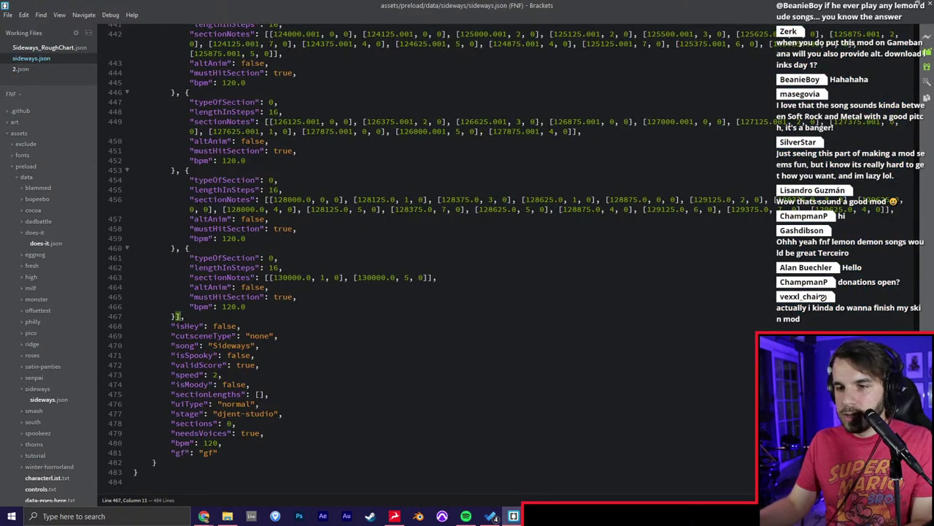
{"action": "key", "text": "ctrl+a"}
{"action": "scroll", "coordinate": [438, 263], "scroll_direction": "up", "scroll_amount": 20}
{"action": "left_click_drag", "start_coordinate": [135, 37], "coordinate": [219, 75]}
{"action": "key", "text": "ctrl+v"}
{"action": "key", "text": "ctrl+s"}
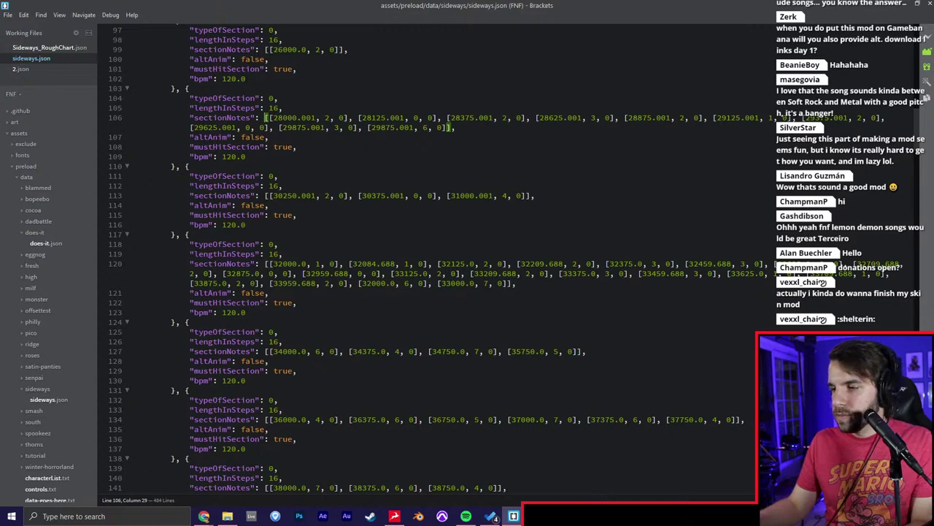
Close the running game window and rebuild the mod from PowerShell with lime test windows.
{"action": "mouse_move", "coordinate": [633, 516]}
{"action": "left_click", "coordinate": [633, 469]}
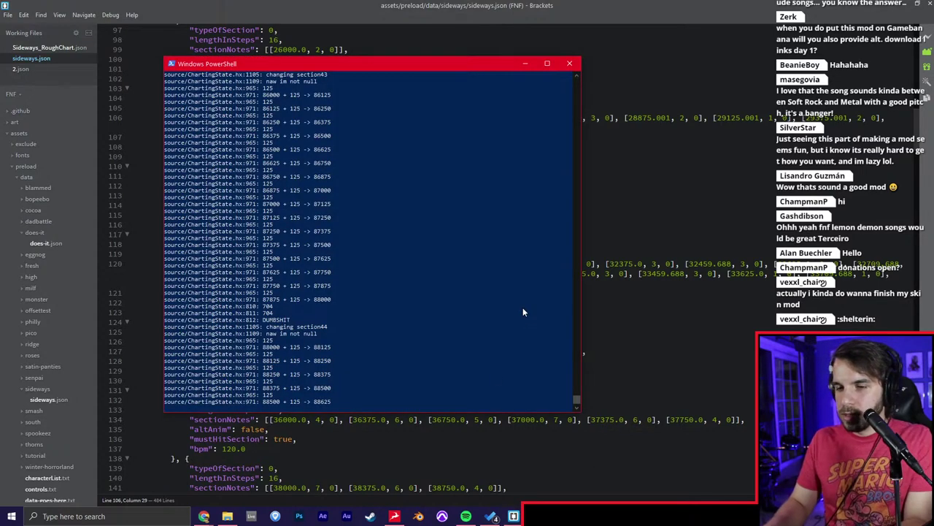
{"action": "left_click", "coordinate": [656, 517]}
{"action": "left_click", "coordinate": [766, 83]}
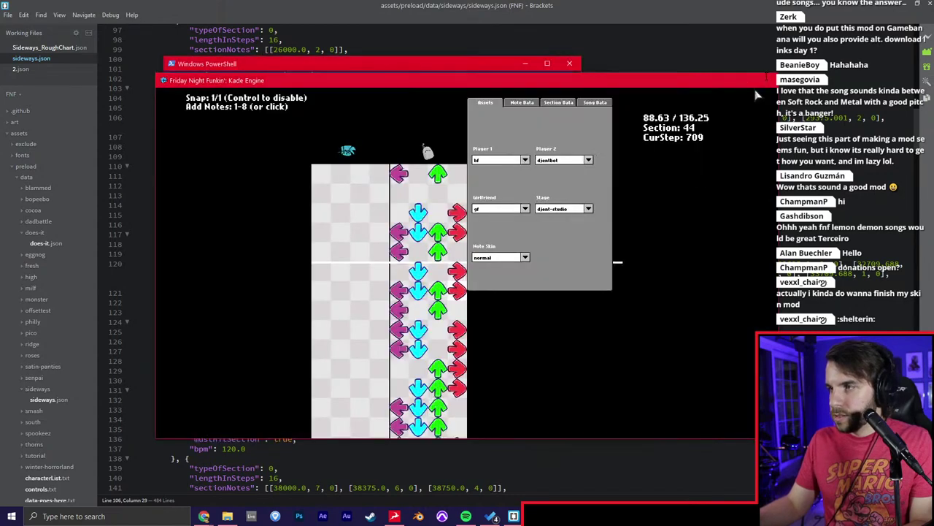
{"action": "key", "text": "Return"}
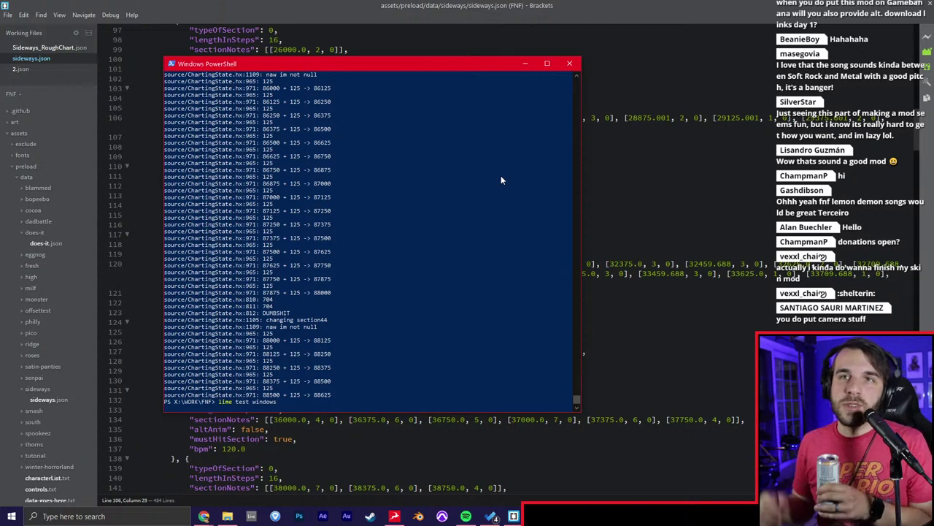
{"action": "key", "text": "Return"}
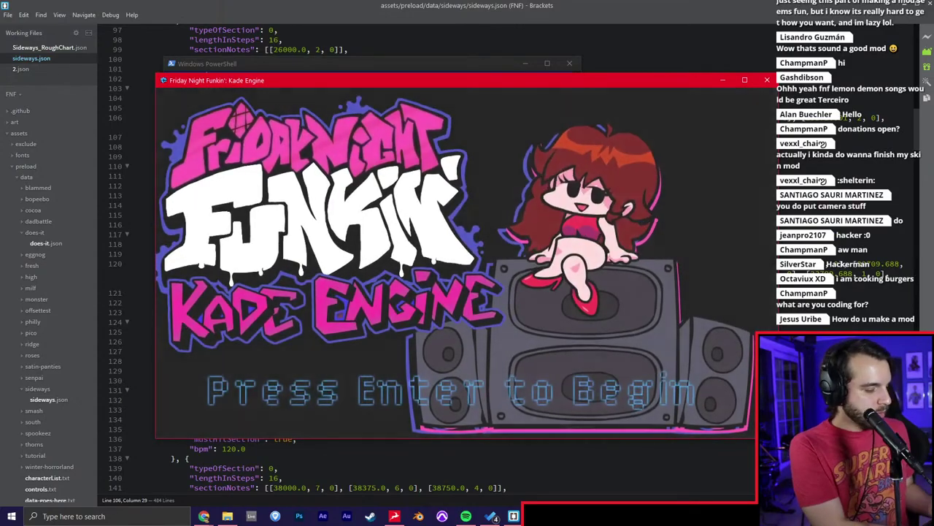
Enter the game's main menu, open Freeplay and start Sideways on Normal difficulty.
{"action": "key", "text": "Return"}
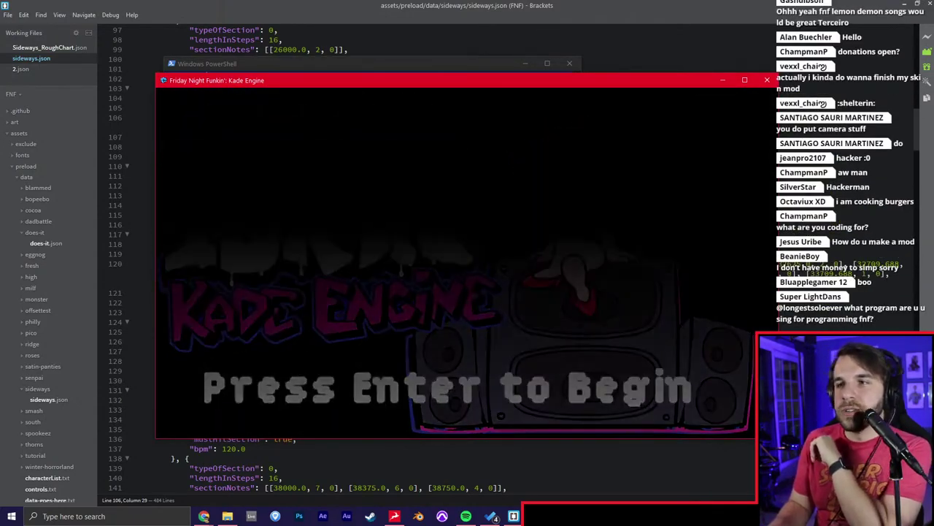
{"action": "key", "text": "Escape"}
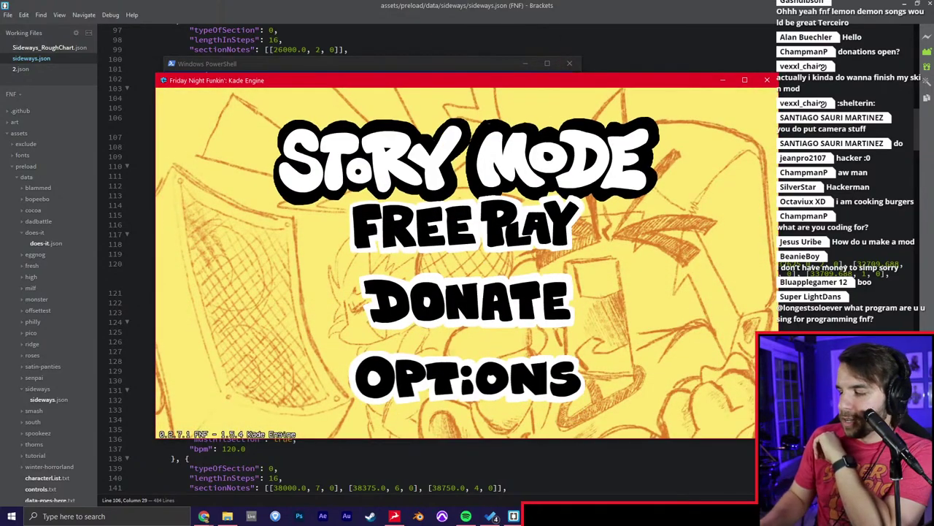
{"action": "key", "text": "Down"}
{"action": "key", "text": "Return"}
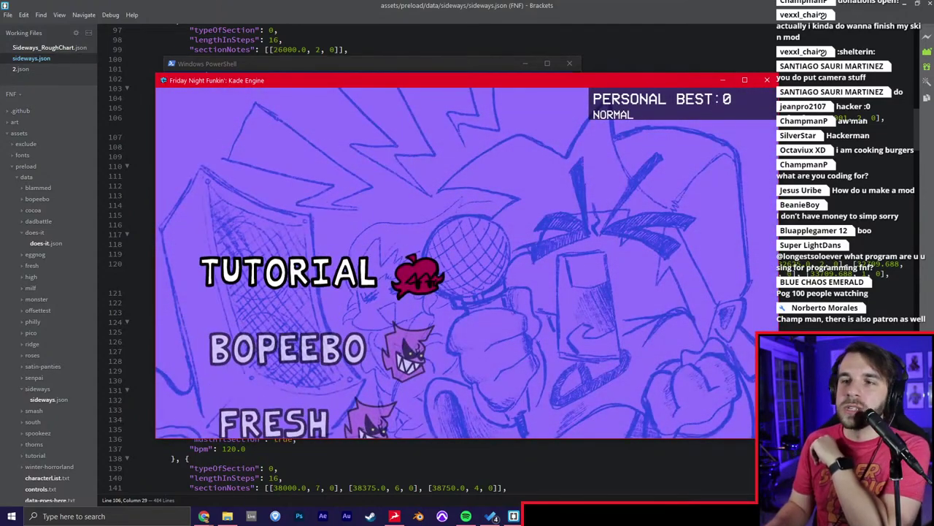
{"action": "key", "text": "Up"}
{"action": "key", "text": "Up"}
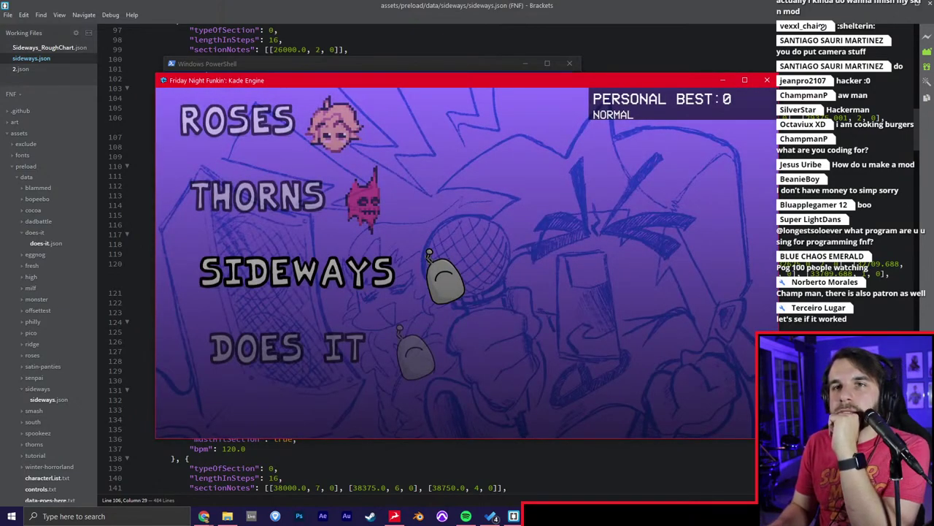
{"action": "key", "text": "Return"}
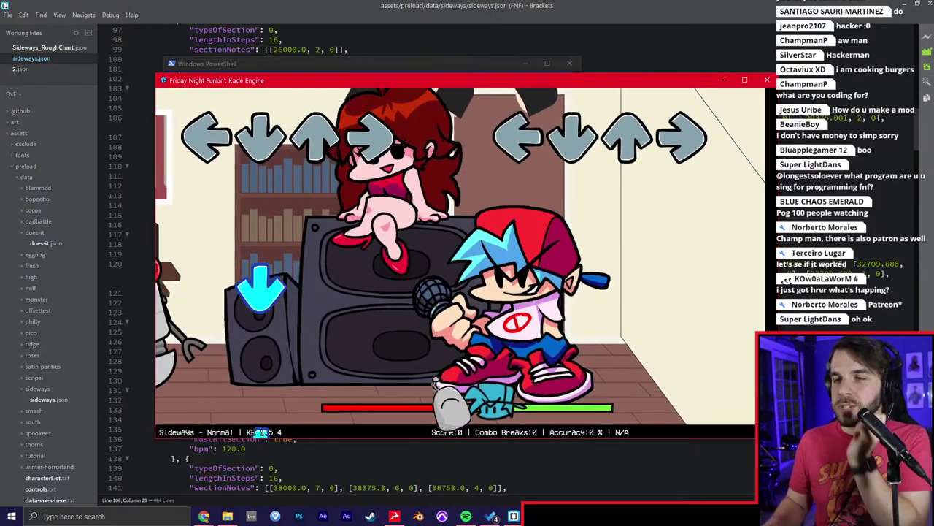
Play the opening of Sideways to check the updated chart's note timing and look for doubled notes.
{"action": "key", "text": "Up"}
{"action": "key", "text": "Up"}
{"action": "key", "text": "Right"}
{"action": "key", "text": "Left"}
{"action": "key", "text": "Right"}
{"action": "key", "text": "Up"}
{"action": "key", "text": "Down"}
{"action": "key", "text": "Up"}
{"action": "key", "text": "Down"}
{"action": "key", "text": "Left"}
{"action": "key", "text": "Up"}
{"action": "key", "text": "Down"}
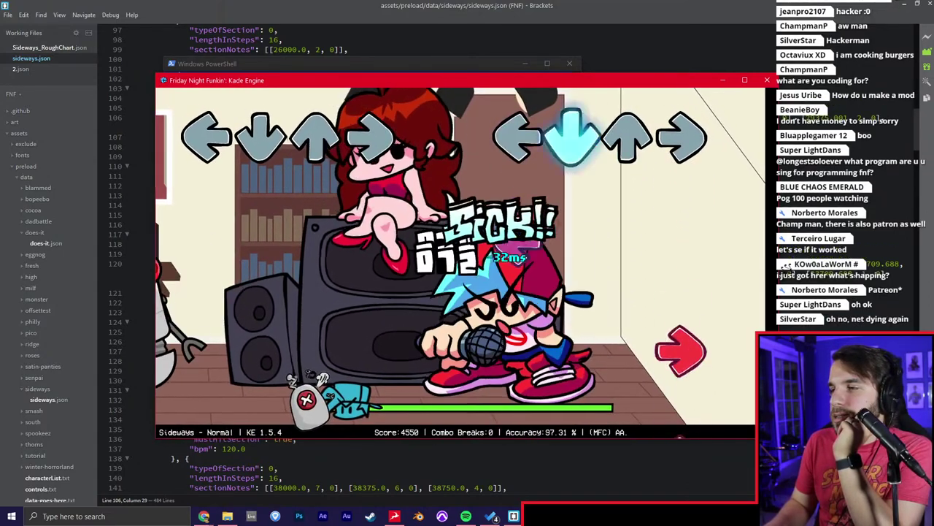
{"action": "key", "text": "Left"}
{"action": "key", "text": "Right"}
{"action": "key", "text": "Right"}
{"action": "key", "text": "Up"}
{"action": "key", "text": "Left"}
{"action": "key", "text": "Right"}
{"action": "key", "text": "Up"}
{"action": "key", "text": "Up"}
{"action": "key", "text": "Down"}
{"action": "key", "text": "Down"}
{"action": "key", "text": "Left"}
{"action": "key", "text": "Left"}
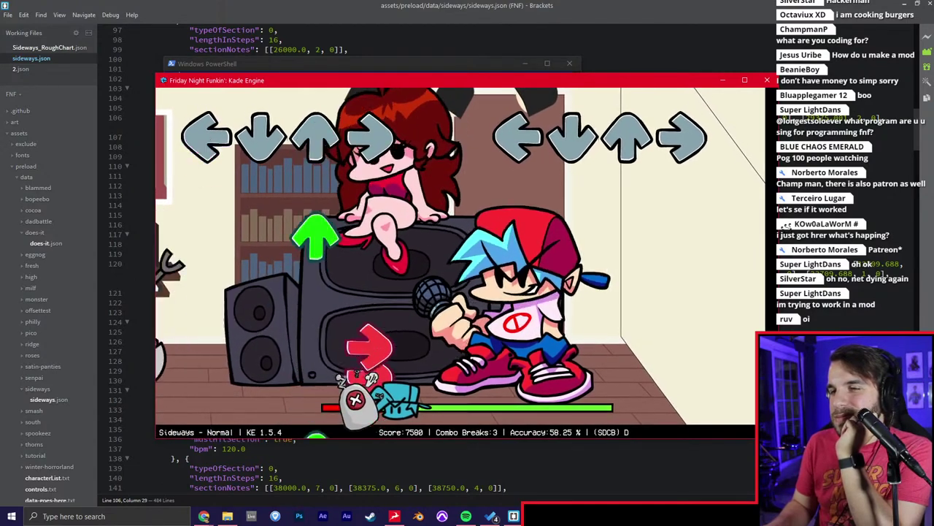
{"action": "key", "text": "Up"}
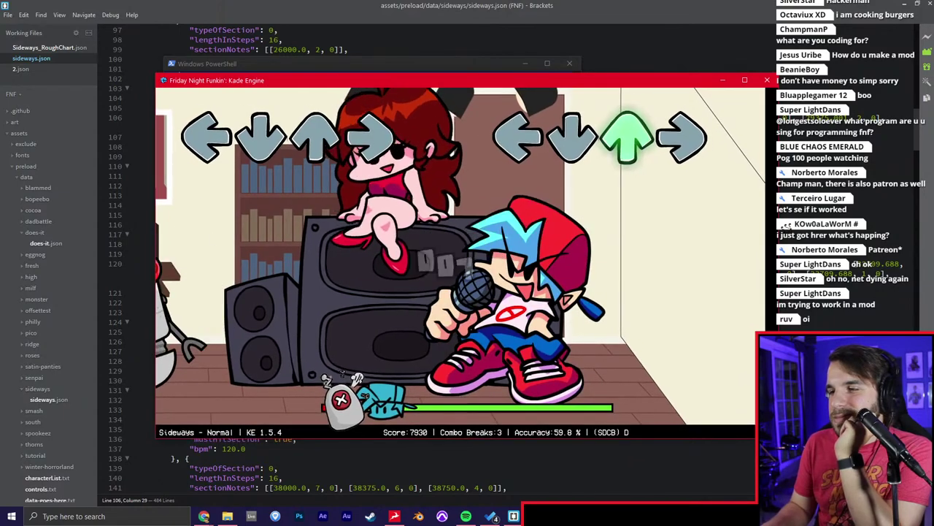
{"action": "key", "text": "Up"}
{"action": "key", "text": "Left"}
{"action": "key", "text": "Up"}
{"action": "key", "text": "Right"}
{"action": "key", "text": "Up"}
{"action": "key", "text": "Down"}
{"action": "key", "text": "Up"}
{"action": "key", "text": "Left"}
{"action": "key", "text": "Right"}
{"action": "key", "text": "Up"}
{"action": "key", "text": "Left"}
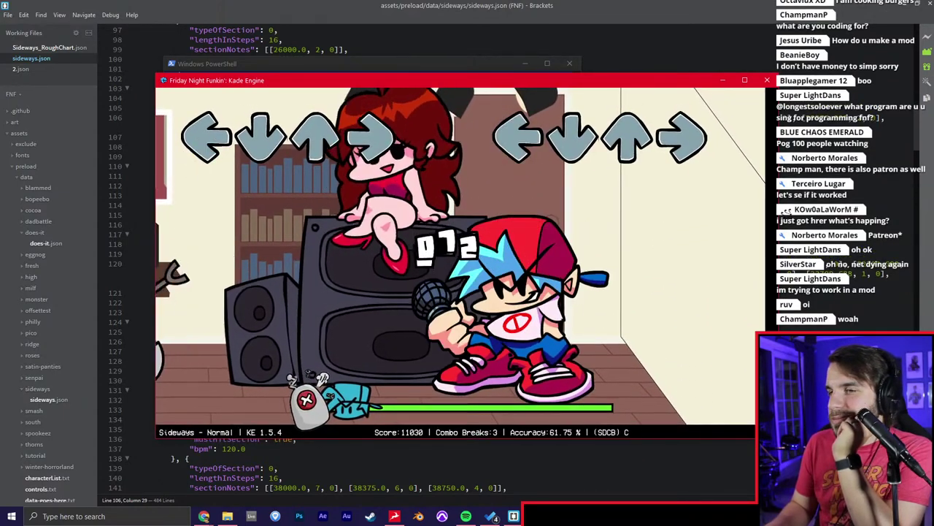
{"action": "key", "text": "Down"}
{"action": "key", "text": "Down"}
{"action": "key", "text": "Up"}
{"action": "key", "text": "Right"}
{"action": "key", "text": "Up"}
{"action": "key", "text": "Up"}
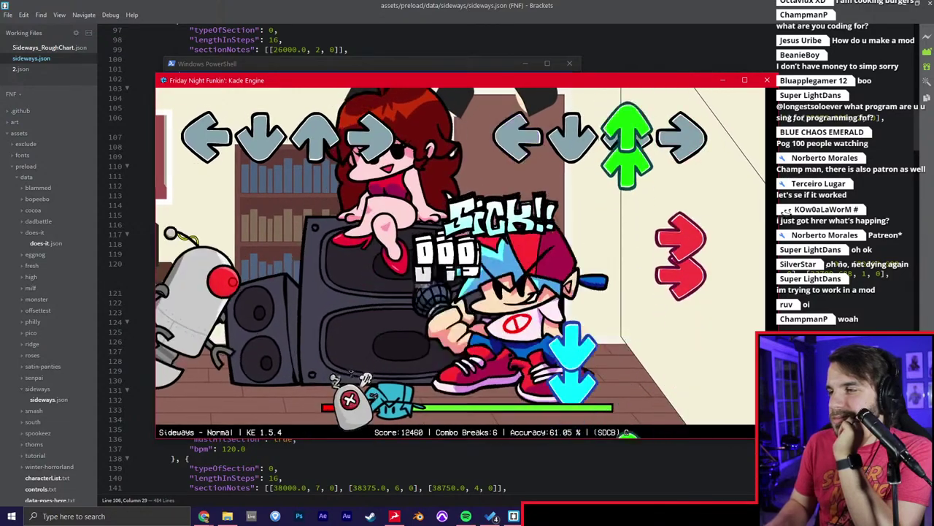
{"action": "key", "text": "Up"}
{"action": "key", "text": "Right"}
{"action": "key", "text": "Down"}
{"action": "key", "text": "Up"}
{"action": "key", "text": "Up"}
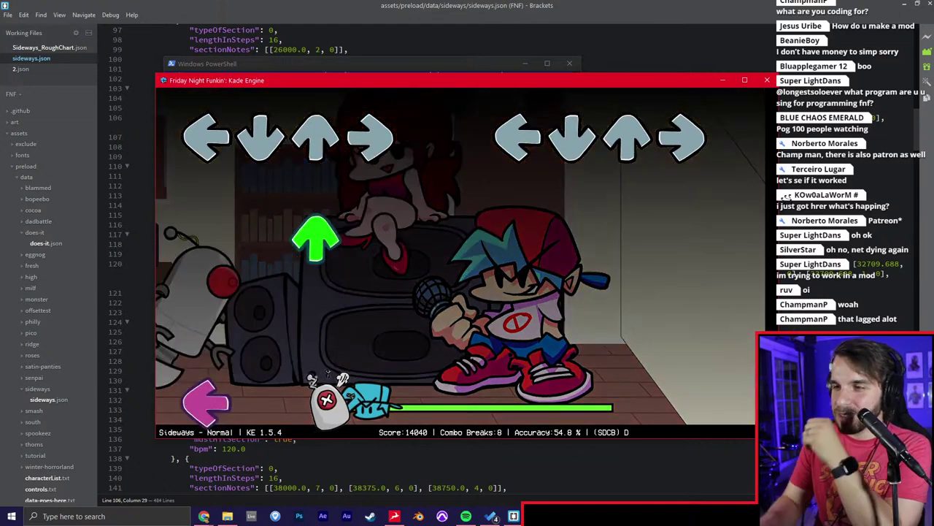
Open the Sideways chart editor, turn off Camera Points to P1 for sections 1 and 2, and swap their notes.
{"action": "key", "text": "7"}
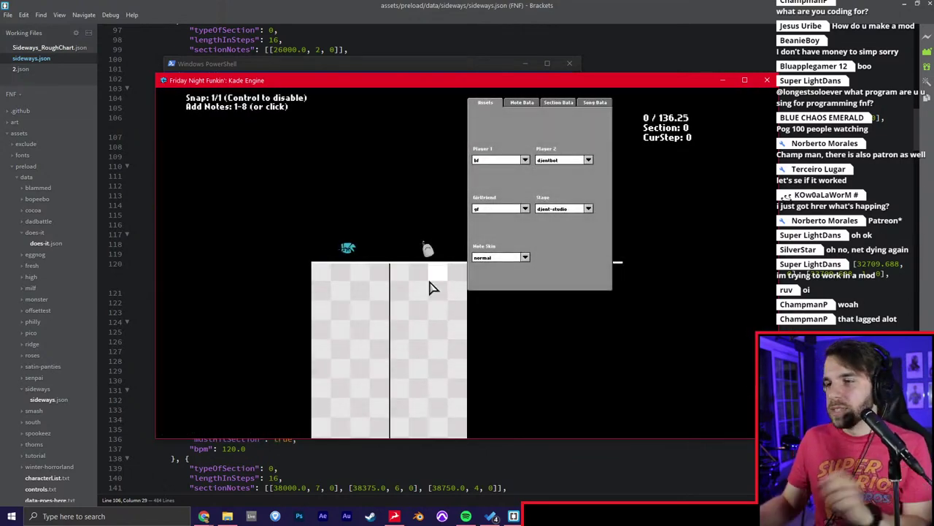
{"action": "scroll", "coordinate": [434, 268], "scroll_direction": "down", "scroll_amount": 17}
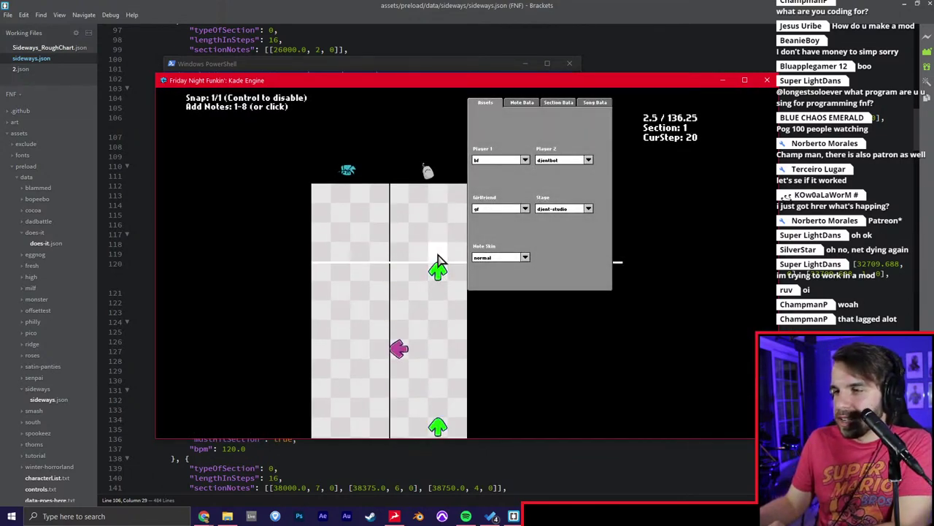
{"action": "left_click", "coordinate": [559, 103]}
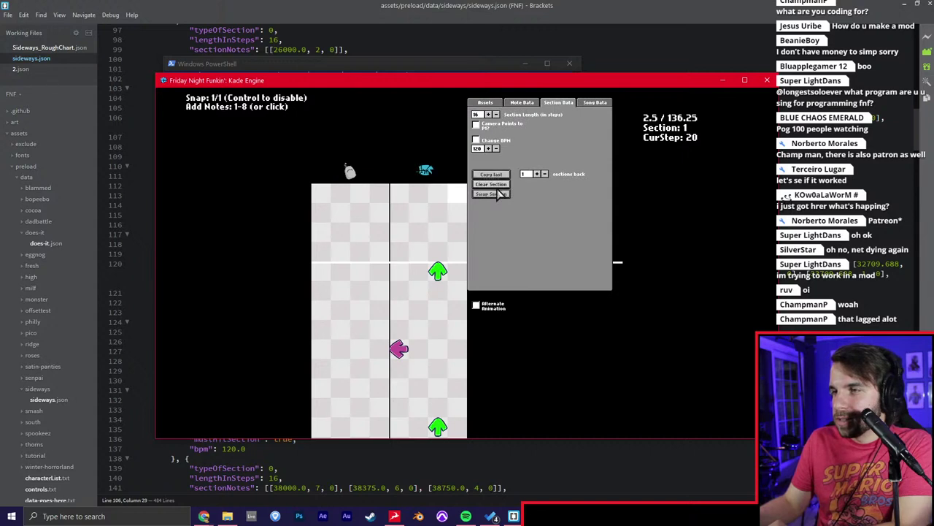
{"action": "scroll", "coordinate": [442, 255], "scroll_direction": "down", "scroll_amount": 16}
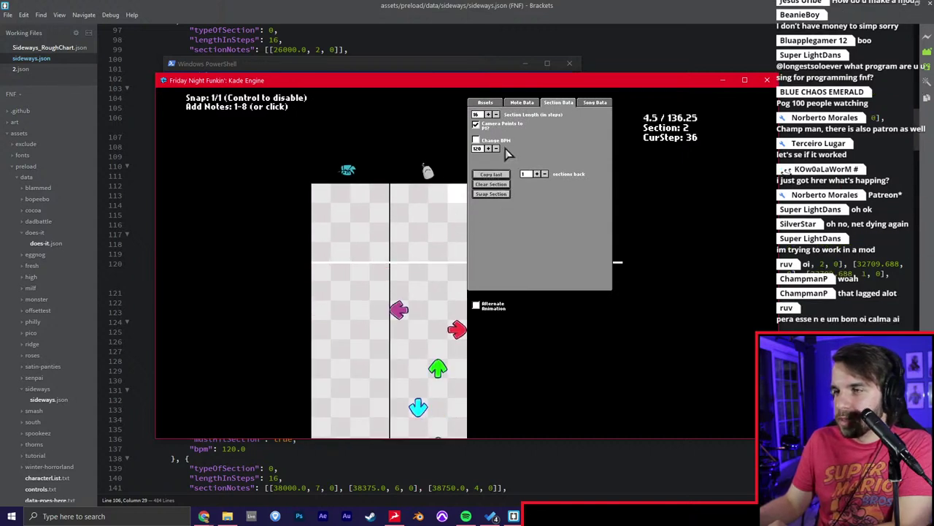
{"action": "left_click", "coordinate": [499, 194]}
Turn off Camera Points to P1 for sections 3 and 4 and swap their notes to Djentbot's side.
{"action": "scroll", "coordinate": [480, 220], "scroll_direction": "down", "scroll_amount": 17}
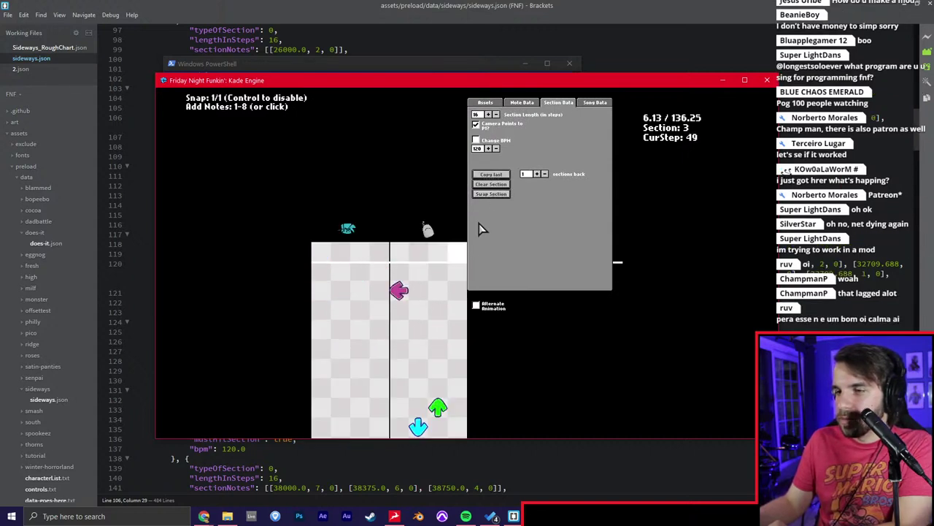
{"action": "left_click", "coordinate": [494, 195]}
{"action": "scroll", "coordinate": [501, 191], "scroll_direction": "down", "scroll_amount": 17}
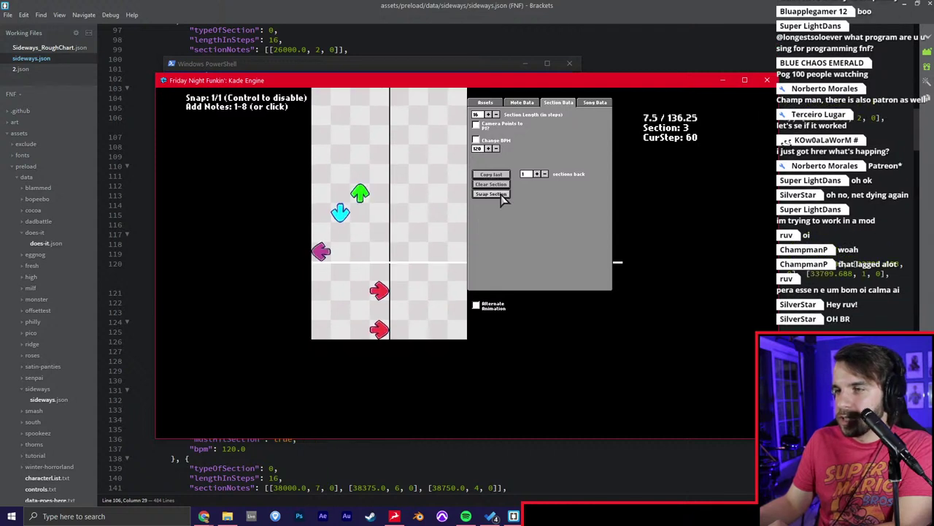
{"action": "left_click", "coordinate": [489, 126]}
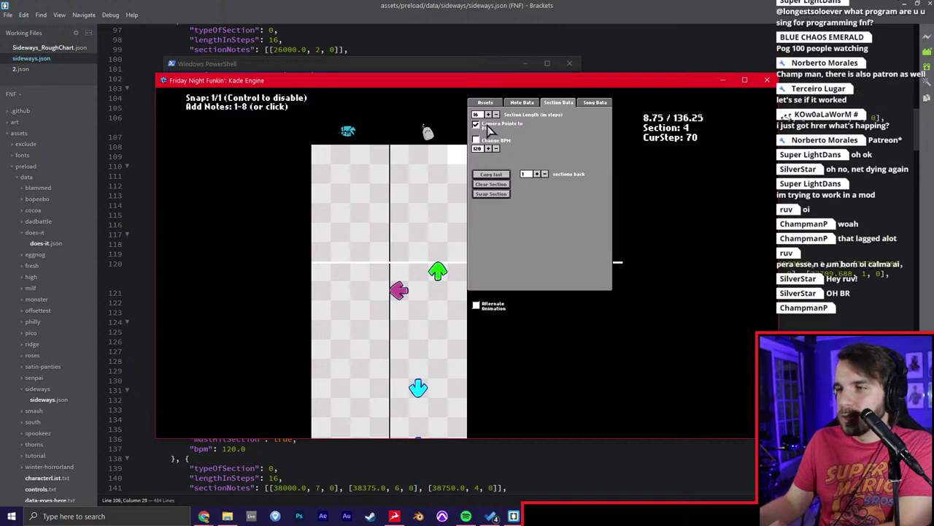
{"action": "left_click", "coordinate": [495, 195]}
Skip past the player's sections to section 9, turn off Camera Points to P1 and swap its notes.
{"action": "scroll", "coordinate": [375, 219], "scroll_direction": "down", "scroll_amount": 19}
{"action": "scroll", "coordinate": [378, 227], "scroll_direction": "down", "scroll_amount": 20}
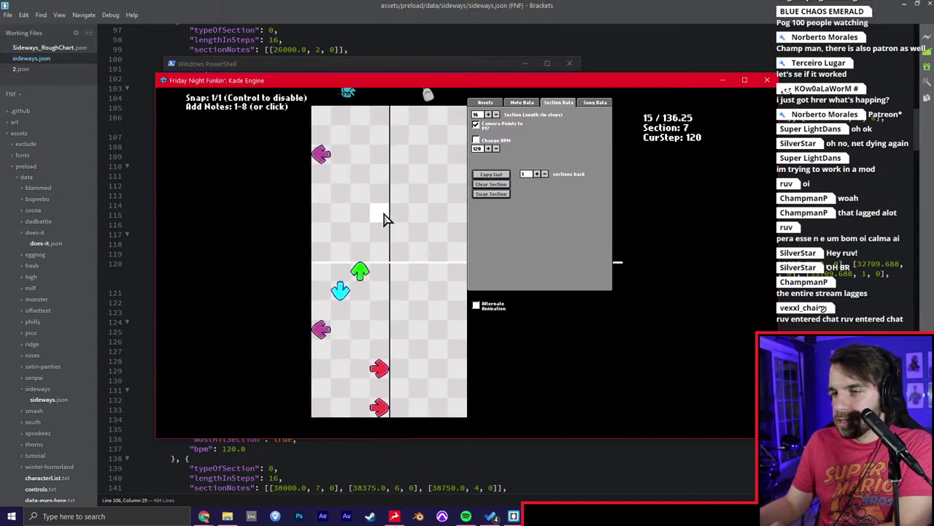
{"action": "scroll", "coordinate": [387, 219], "scroll_direction": "down", "scroll_amount": 18}
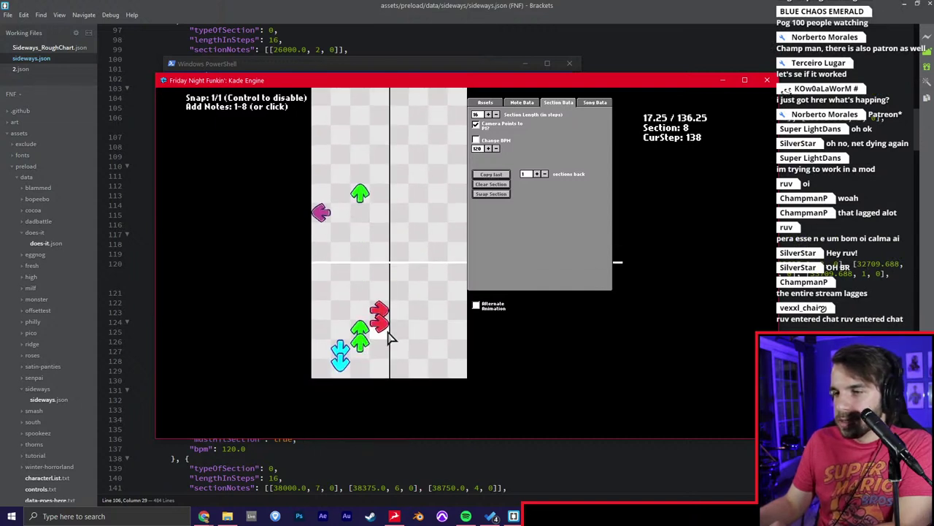
{"action": "scroll", "coordinate": [428, 288], "scroll_direction": "down", "scroll_amount": 8}
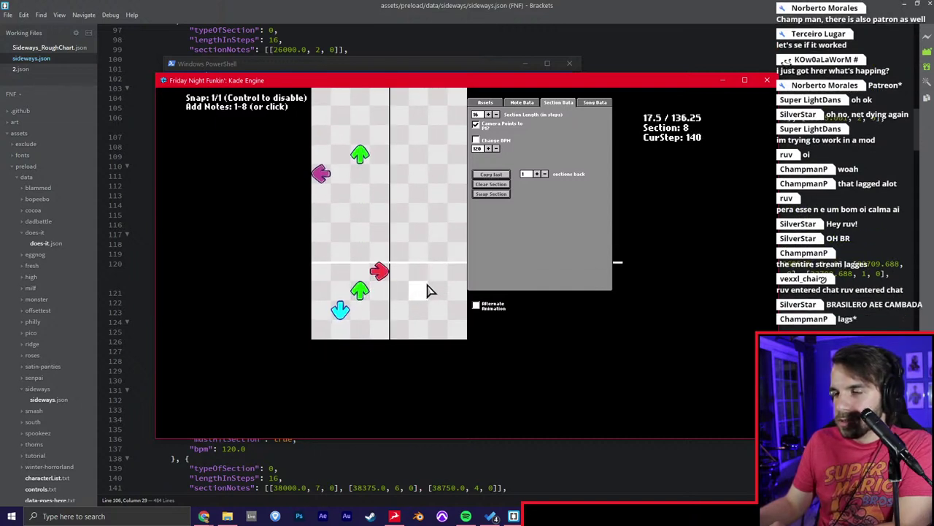
{"action": "scroll", "coordinate": [399, 276], "scroll_direction": "down", "scroll_amount": 5}
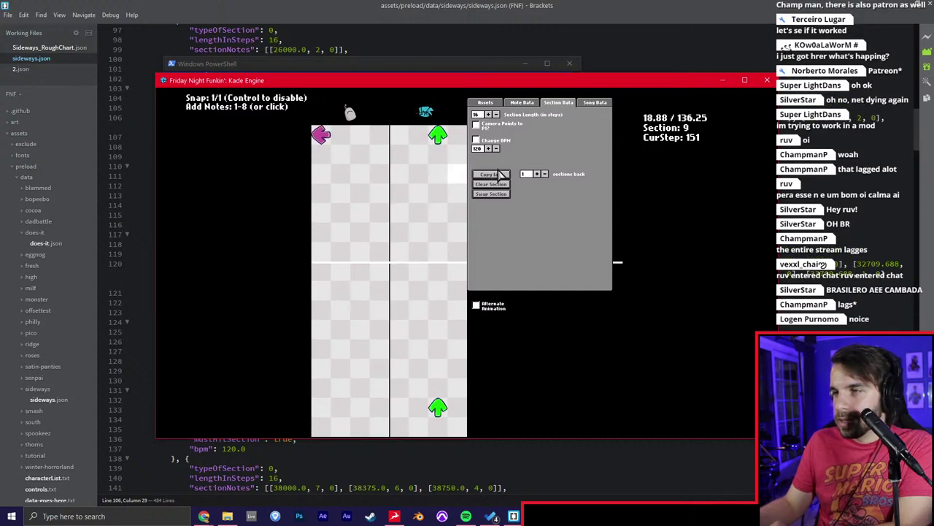
{"action": "left_click", "coordinate": [498, 195]}
Turn off Camera Points to P1 for sections 10, 11 and 12, swap their notes, and review the chart around section 13.
{"action": "scroll", "coordinate": [493, 198], "scroll_direction": "down", "scroll_amount": 13}
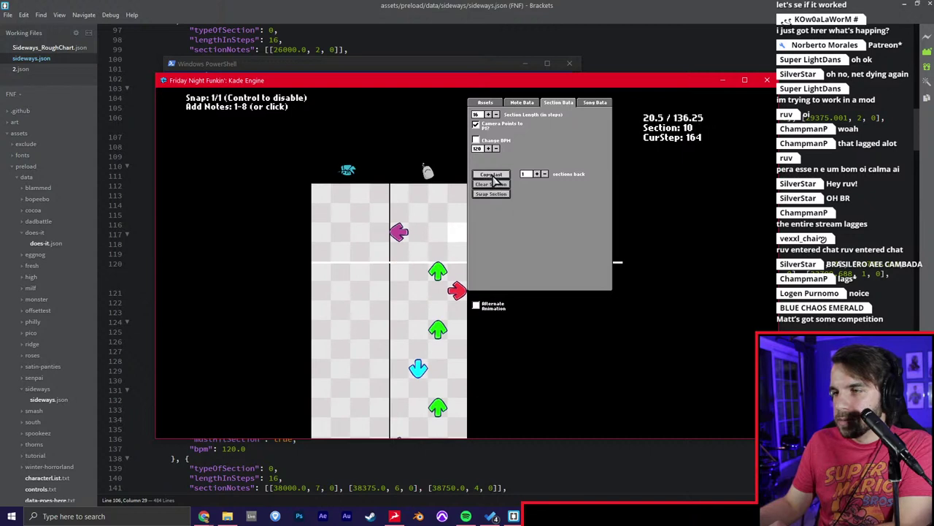
{"action": "left_click", "coordinate": [499, 195]}
{"action": "scroll", "coordinate": [500, 196], "scroll_direction": "down", "scroll_amount": 16}
{"action": "left_click", "coordinate": [499, 195]}
{"action": "scroll", "coordinate": [498, 194], "scroll_direction": "down", "scroll_amount": 16}
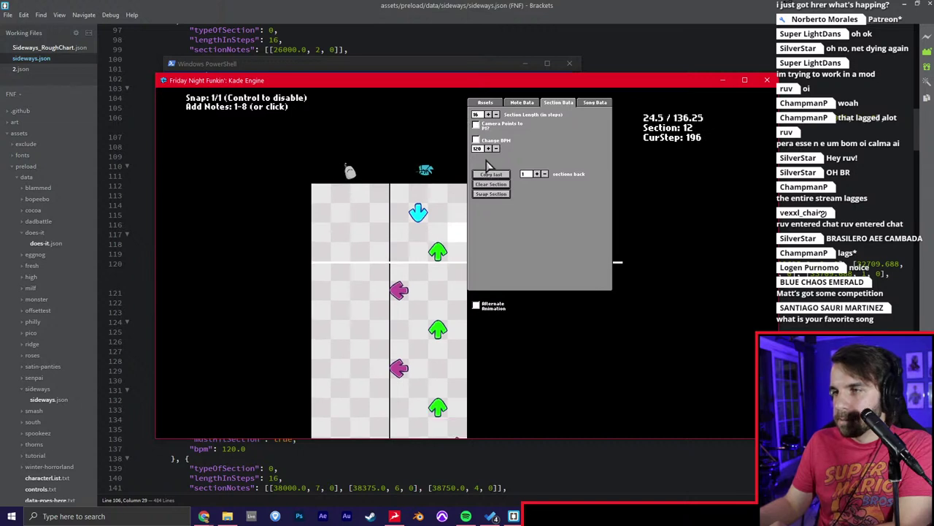
{"action": "left_click", "coordinate": [498, 195]}
{"action": "scroll", "coordinate": [498, 195], "scroll_direction": "down", "scroll_amount": 15}
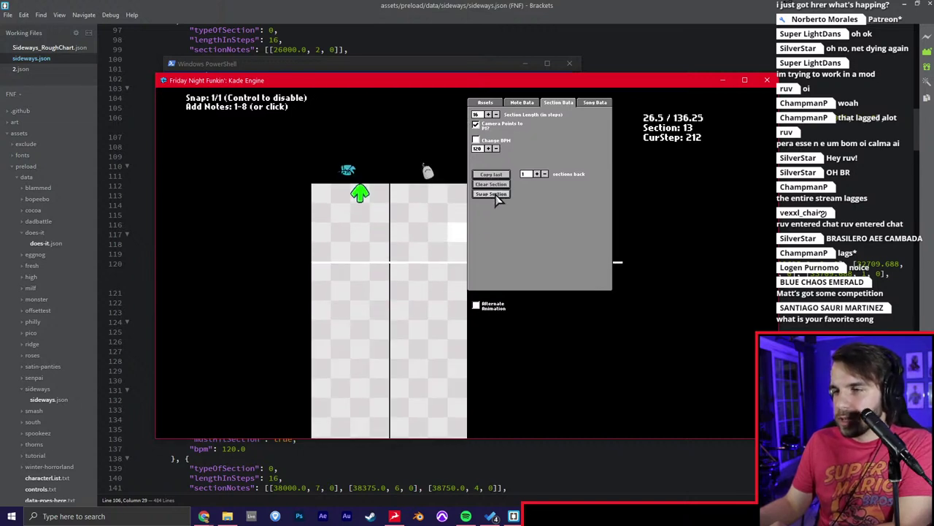
{"action": "scroll", "coordinate": [497, 195], "scroll_direction": "up", "scroll_amount": 20}
{"action": "scroll", "coordinate": [491, 227], "scroll_direction": "down", "scroll_amount": 7}
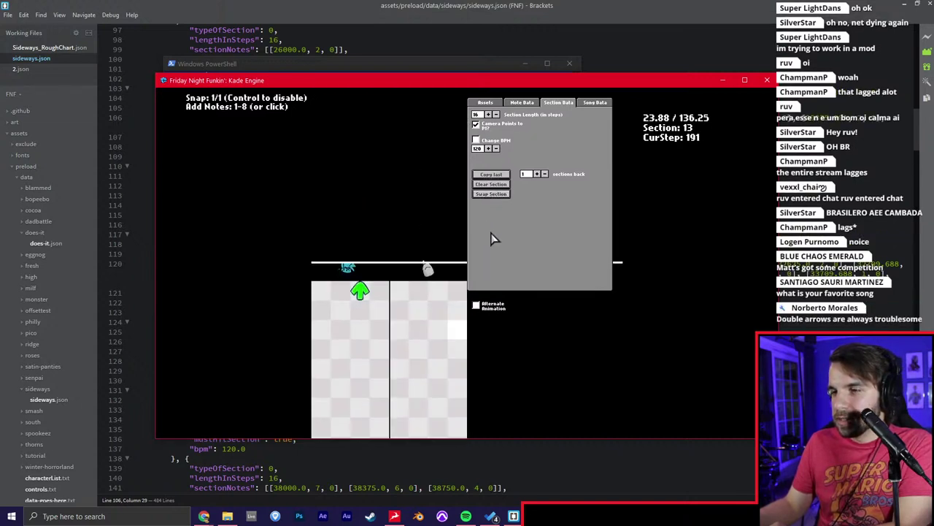
Delete the doubled notes in section 16 of the Sideways chart and play the chart through to section 19.
{"action": "scroll", "coordinate": [491, 232], "scroll_direction": "down", "scroll_amount": 20}
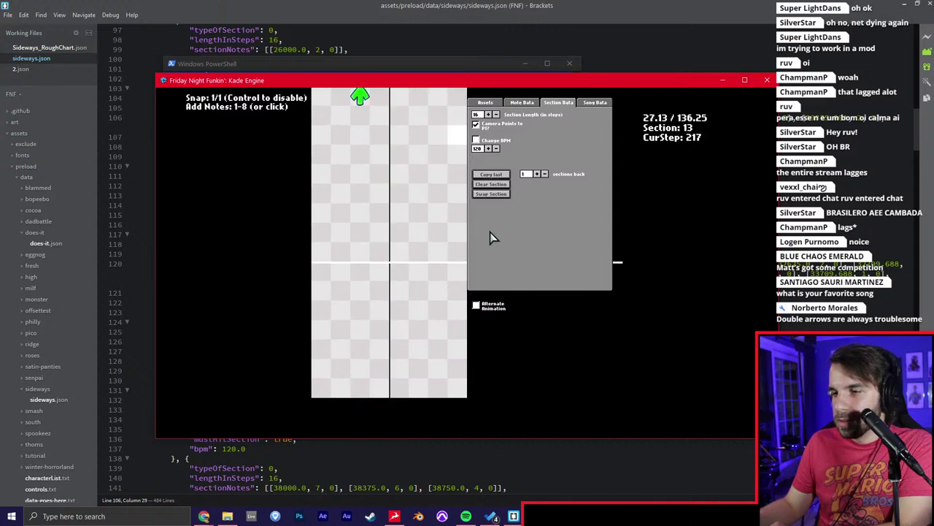
{"action": "scroll", "coordinate": [489, 226], "scroll_direction": "down", "scroll_amount": 12}
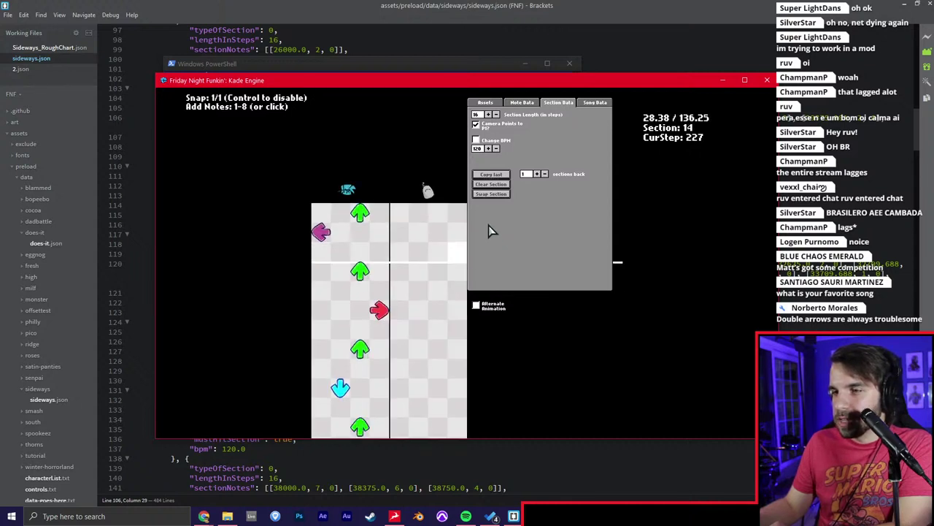
{"action": "scroll", "coordinate": [489, 225], "scroll_direction": "down", "scroll_amount": 16}
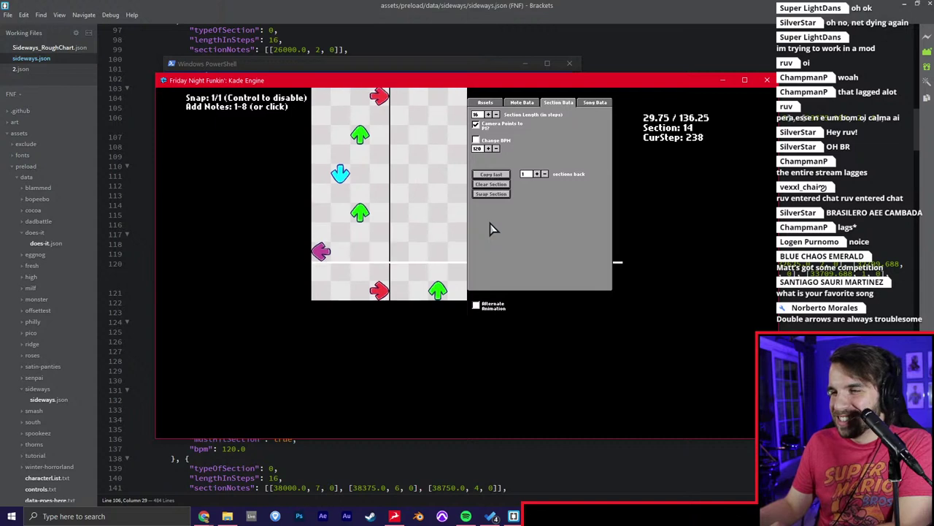
{"action": "scroll", "coordinate": [492, 229], "scroll_direction": "down", "scroll_amount": 16}
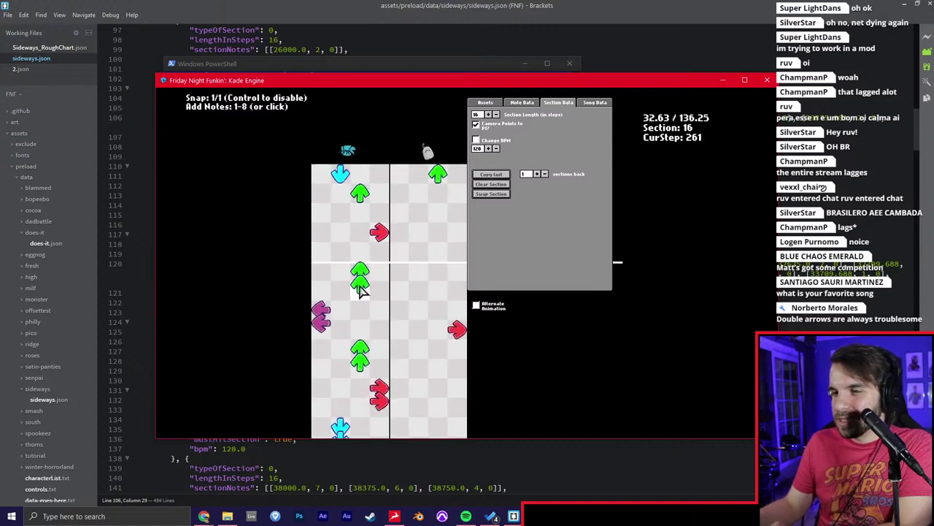
{"action": "left_click", "coordinate": [379, 407]}
{"action": "scroll", "coordinate": [394, 387], "scroll_direction": "down", "scroll_amount": 4}
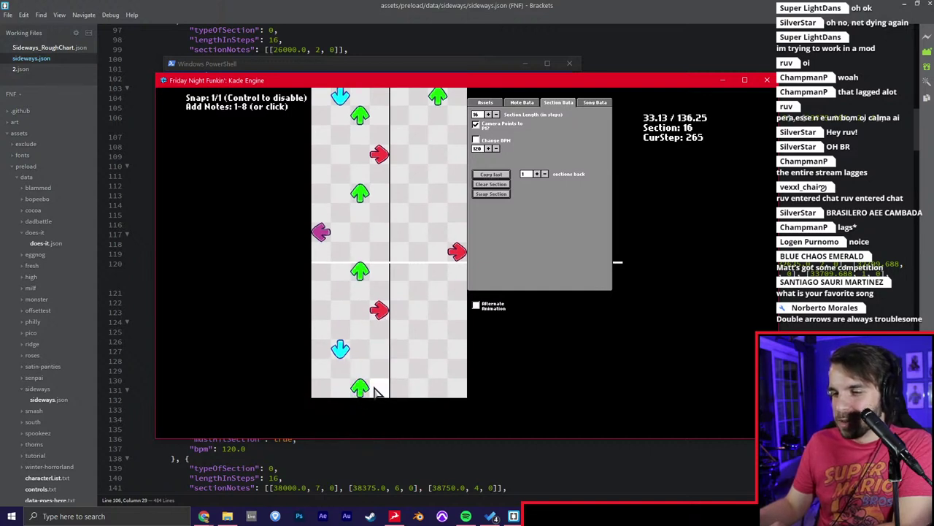
{"action": "key", "text": "space"}
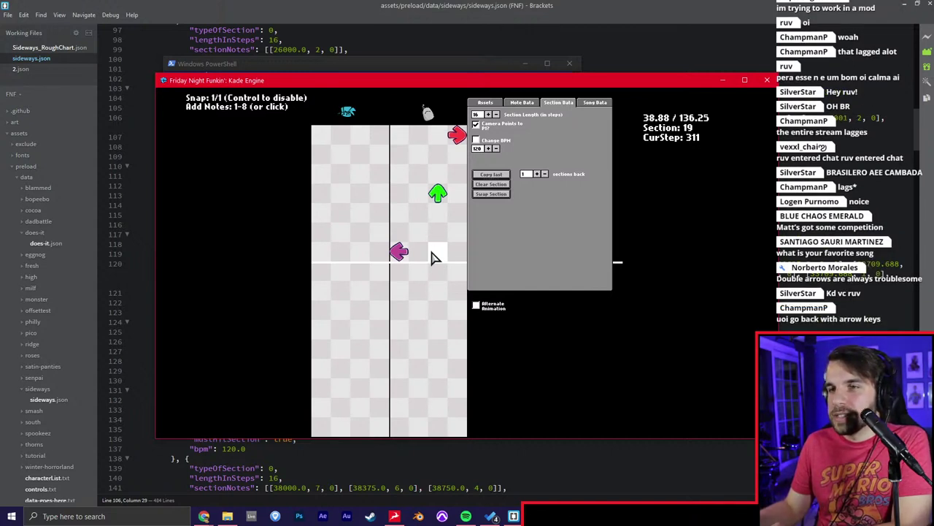
Close the game, switch to the midifix session in Pro Tools, and open the MIDI 1 clip for note editing.
{"action": "left_click", "coordinate": [766, 79]}
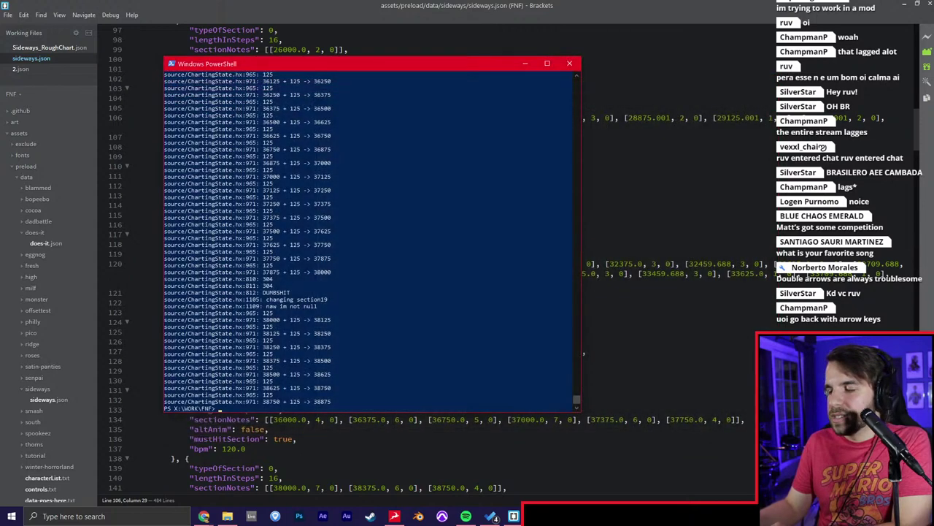
{"action": "mouse_move", "coordinate": [608, 516]}
{"action": "left_click", "coordinate": [608, 471]}
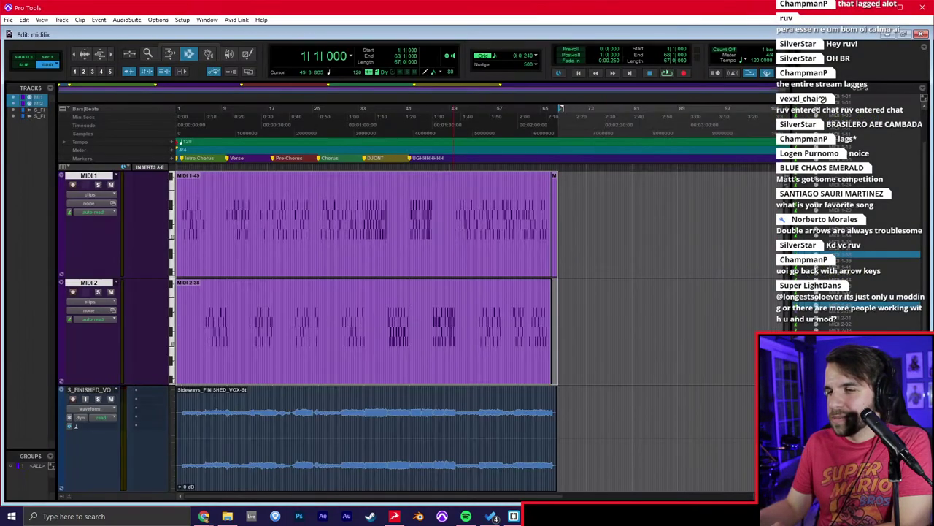
{"action": "double_click", "coordinate": [268, 220]}
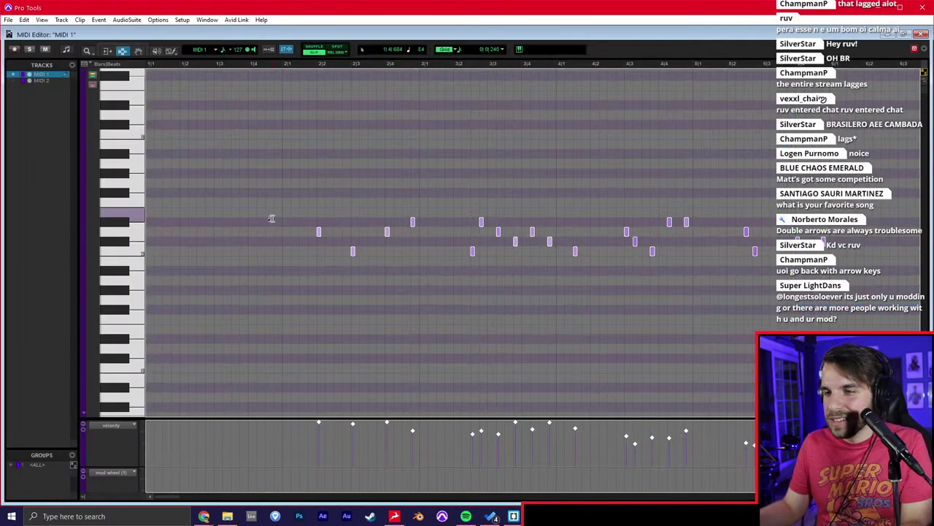
Apply a Change Duration operation with Legato set to Overlap to the MIDI 1 notes and return to the session's track view.
{"action": "key", "text": "alt+t"}
{"action": "left_click", "coordinate": [488, 169]}
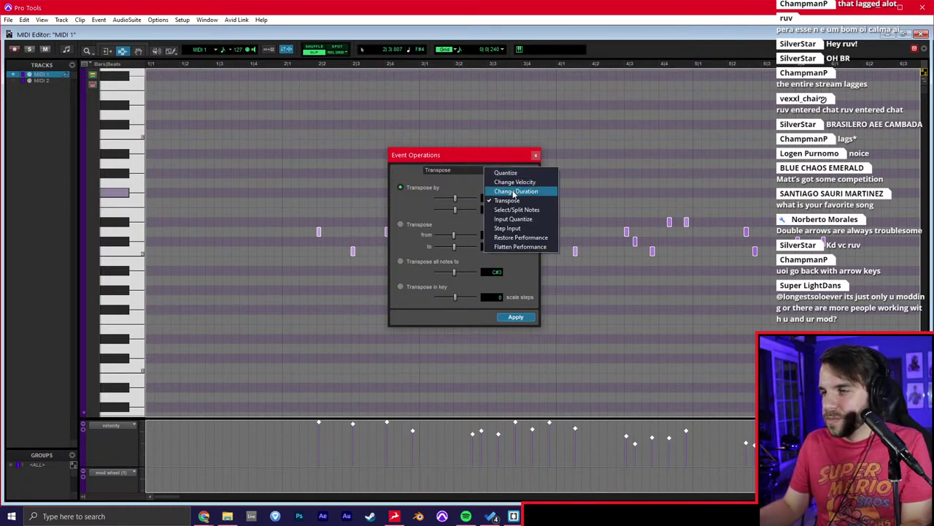
{"action": "left_click", "coordinate": [515, 191]}
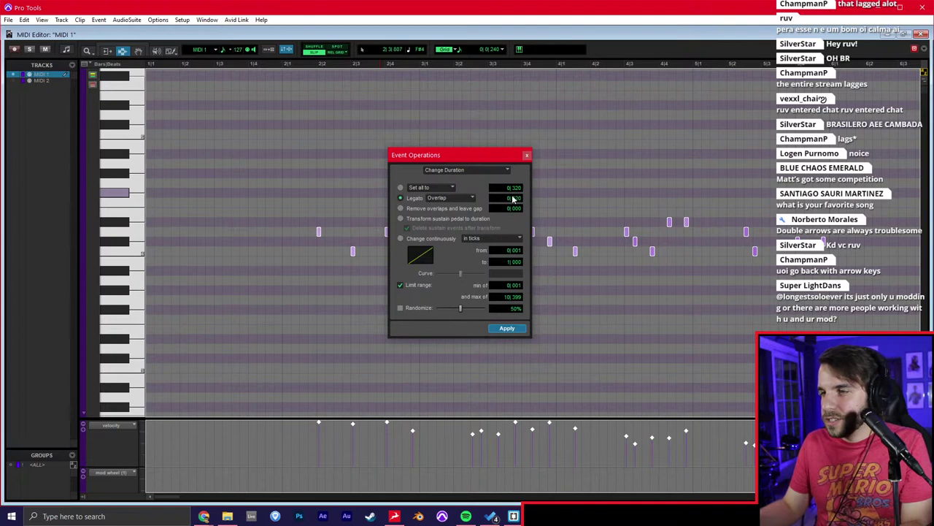
{"action": "left_click", "coordinate": [506, 328]}
{"action": "left_click", "coordinate": [527, 156]}
{"action": "key", "text": "ctrl+w"}
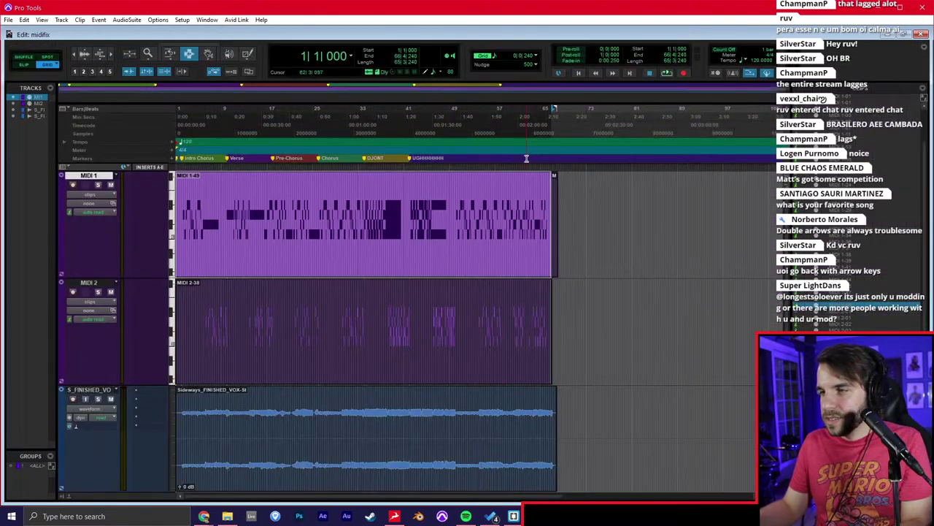
Extend the MIDI 2 clip's notes with the Change Duration event operation, using Legato with Overlap at 0|000.
{"action": "double_click", "coordinate": [352, 355]}
{"action": "scroll", "coordinate": [521, 258], "scroll_direction": "down", "scroll_amount": 4}
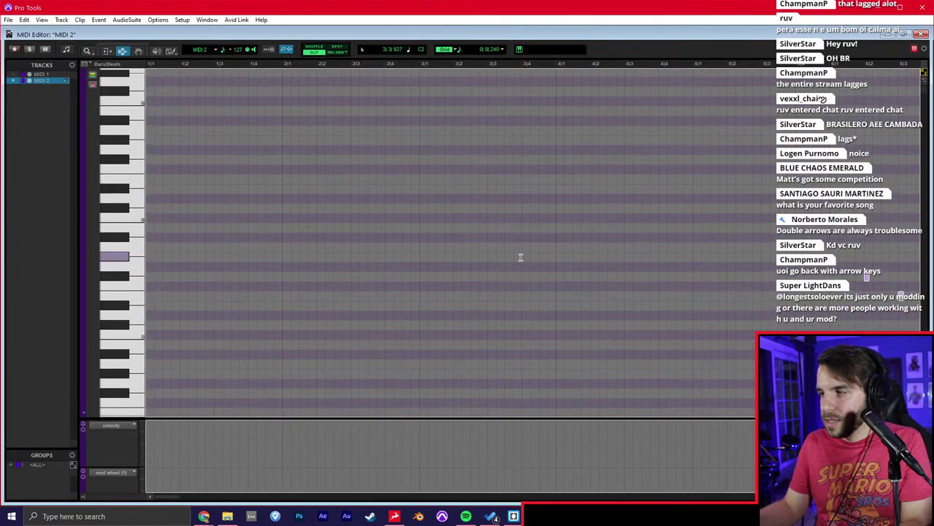
{"action": "scroll", "coordinate": [520, 258], "scroll_direction": "up", "scroll_amount": 2}
{"action": "scroll", "coordinate": [521, 257], "scroll_direction": "right", "scroll_amount": 6}
{"action": "scroll", "coordinate": [520, 258], "scroll_direction": "right", "scroll_amount": 5}
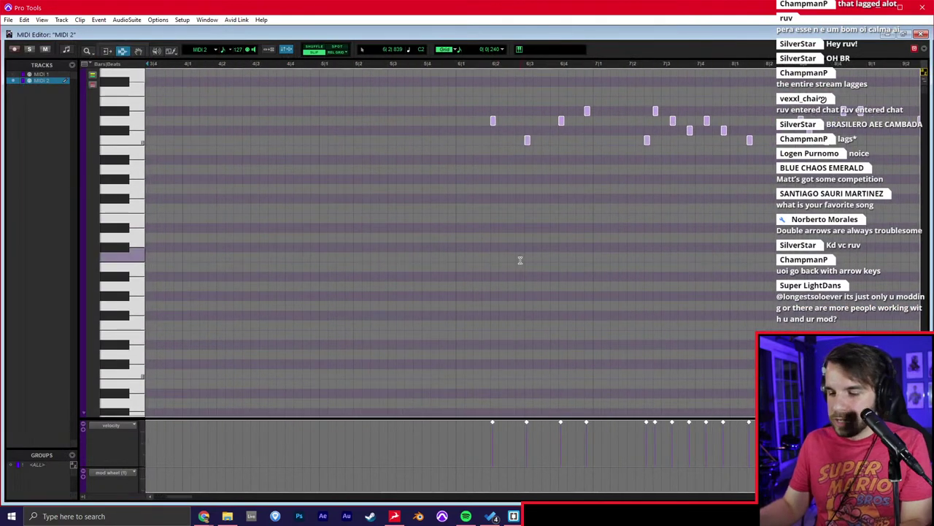
{"action": "key", "text": "alt+0"}
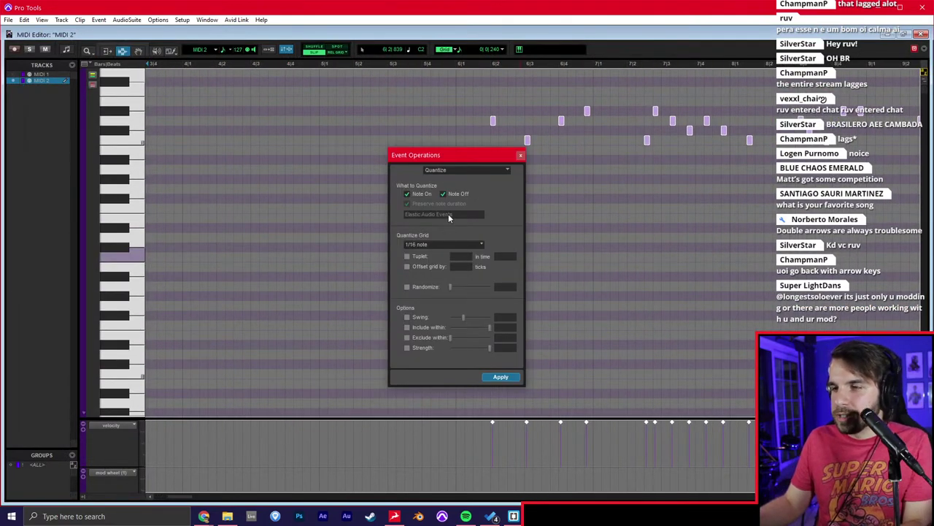
{"action": "left_click", "coordinate": [454, 170]}
{"action": "left_click", "coordinate": [466, 190]}
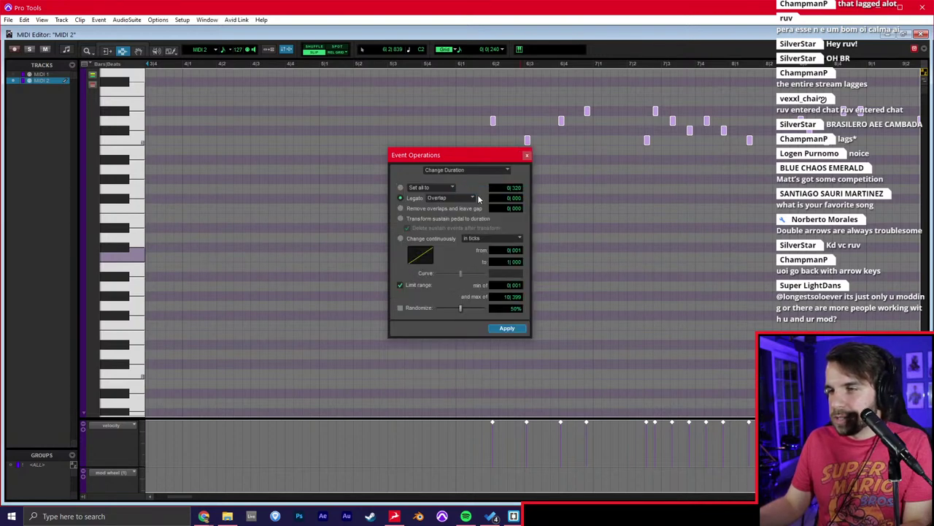
{"action": "left_click", "coordinate": [504, 328]}
{"action": "left_click", "coordinate": [527, 155]}
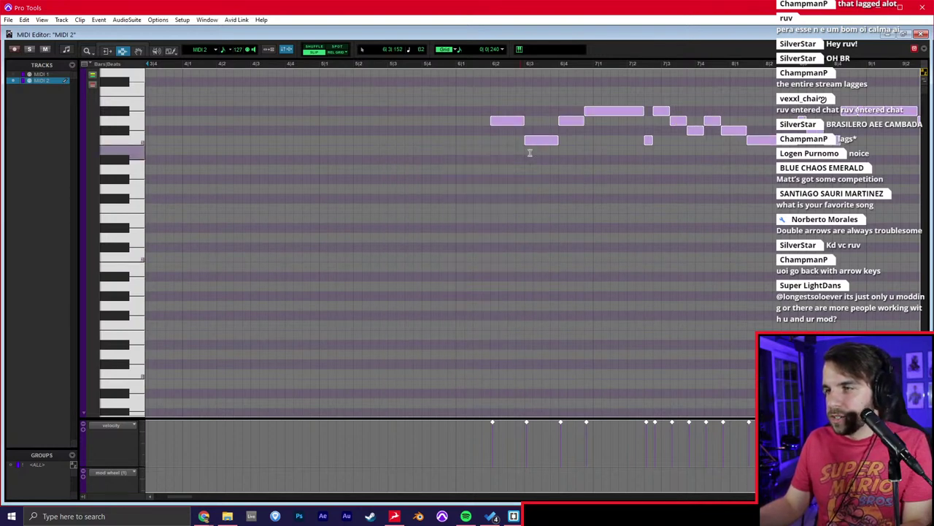
{"action": "key", "text": "ctrl+equal"}
{"action": "left_click", "coordinate": [517, 245]}
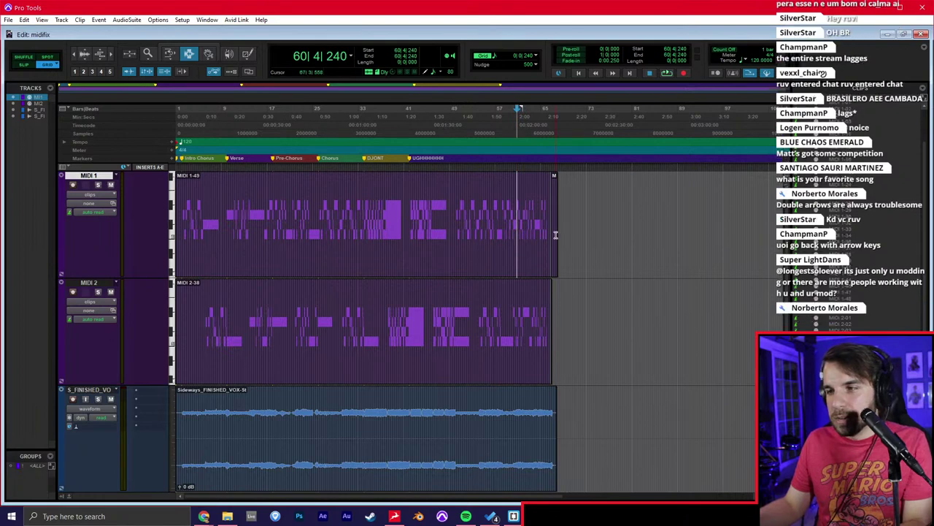
Export the session's MIDI as a multitrack (format 1) file named 3 on the Desktop.
{"action": "left_click", "coordinate": [8, 19]}
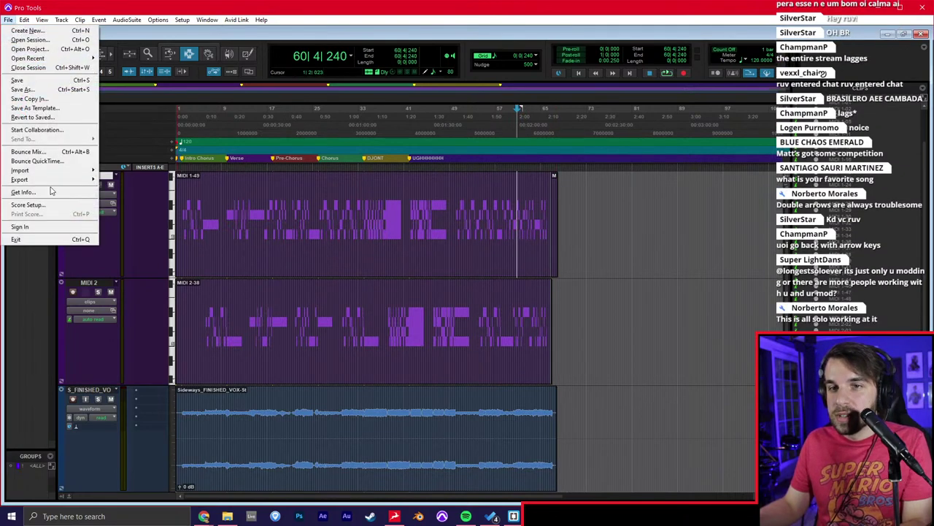
{"action": "mouse_move", "coordinate": [21, 180]}
{"action": "left_click", "coordinate": [141, 198]}
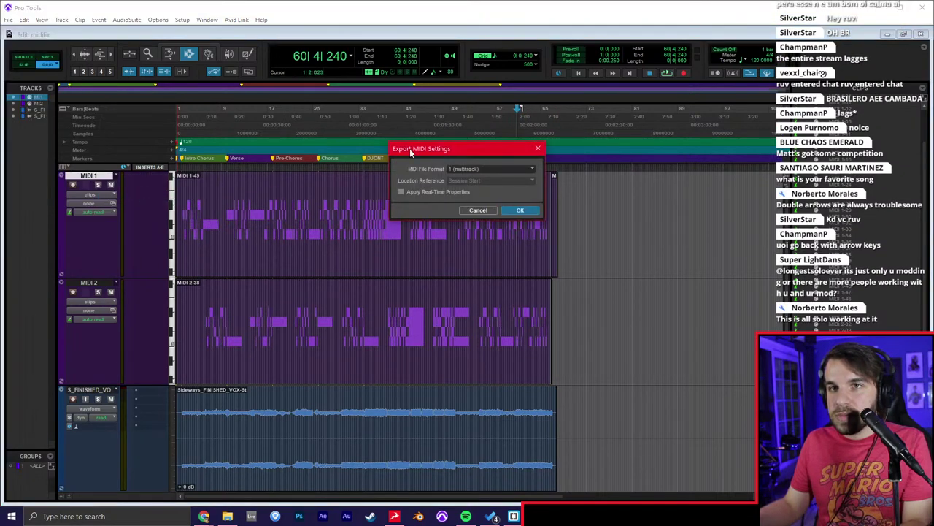
{"action": "left_click", "coordinate": [520, 210]}
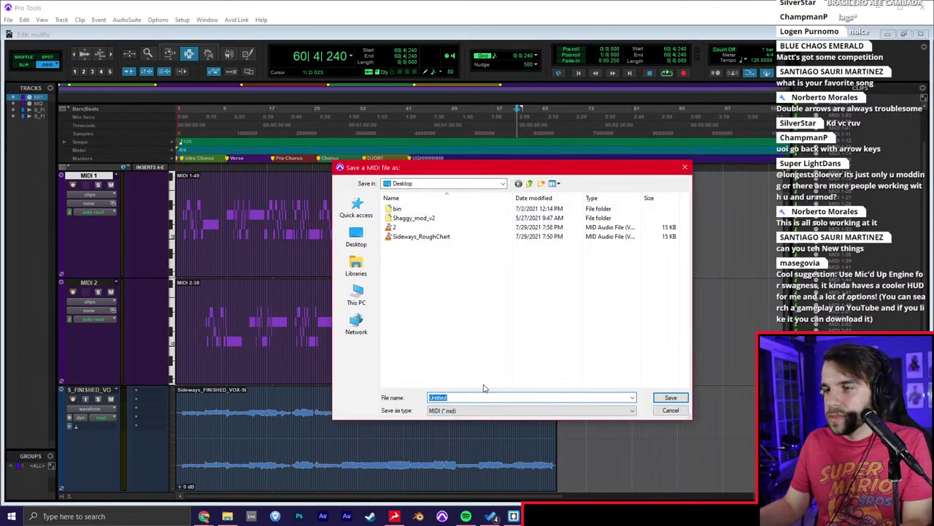
{"action": "type", "text": "3"}
{"action": "left_click", "coordinate": [670, 397]}
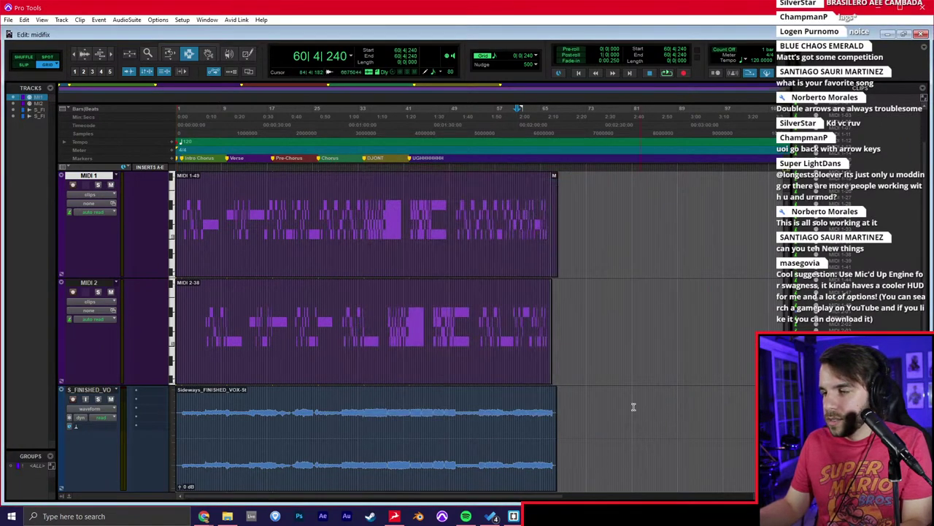
In the Midi2FNF converter, load the MIDI file 3 from the Desktop.
{"action": "left_click", "coordinate": [229, 517]}
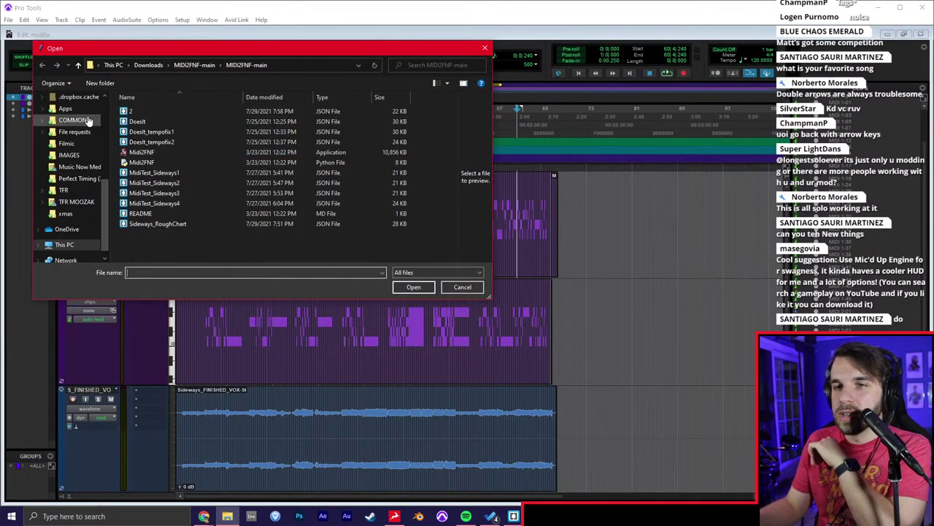
{"action": "scroll", "coordinate": [90, 119], "scroll_direction": "up", "scroll_amount": 5}
{"action": "left_click", "coordinate": [68, 116]}
{"action": "left_click", "coordinate": [130, 113]}
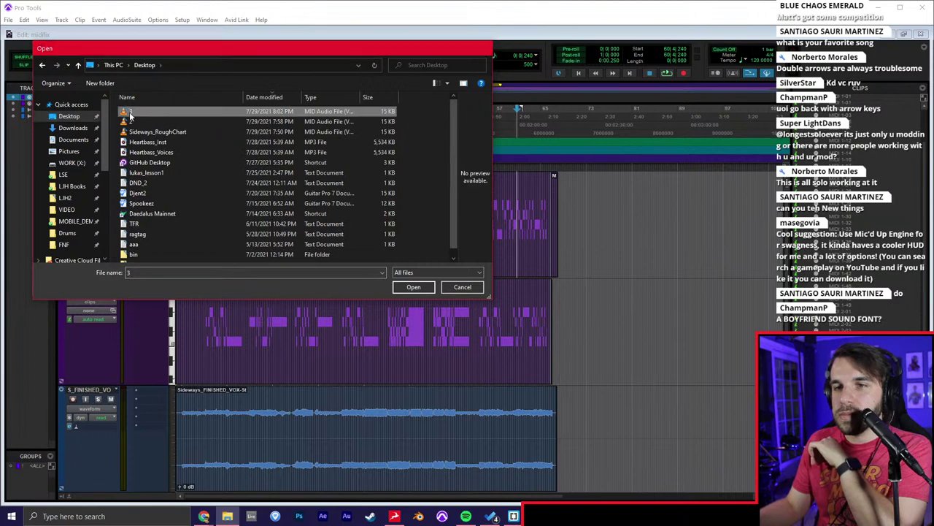
{"action": "double_click", "coordinate": [130, 113]}
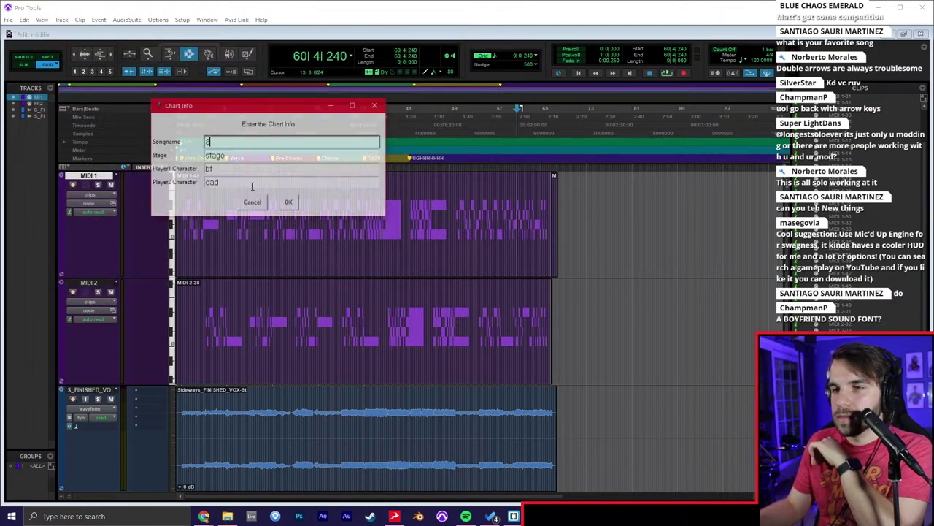
Accept the default chart info, choose Kade Engine as output format, and save the chart as 3 in MIDI2FNF-main.
{"action": "left_click", "coordinate": [289, 203]}
{"action": "left_click", "coordinate": [277, 181]}
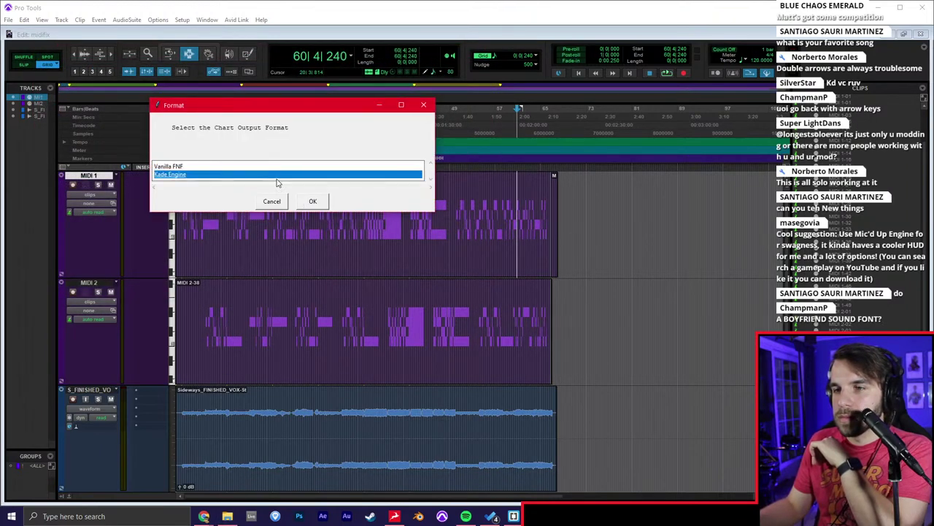
{"action": "left_click", "coordinate": [312, 201]}
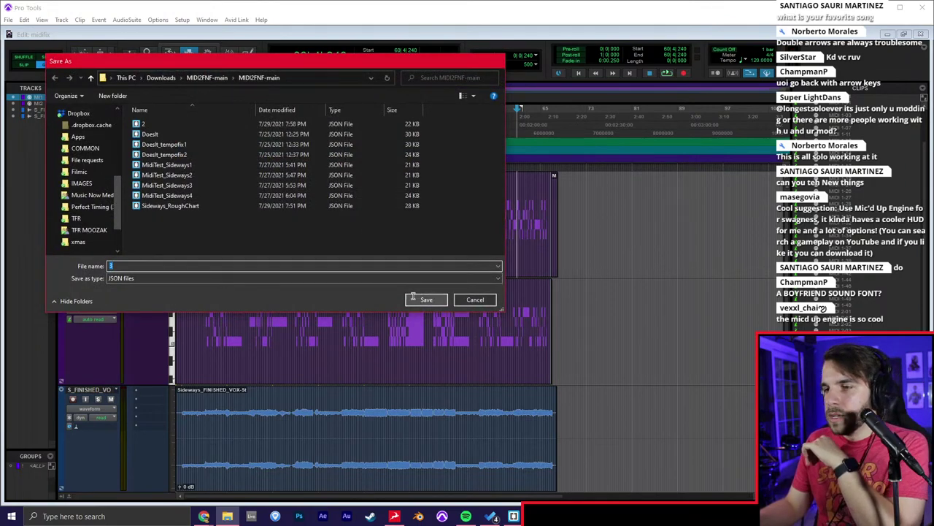
{"action": "left_click", "coordinate": [413, 298]}
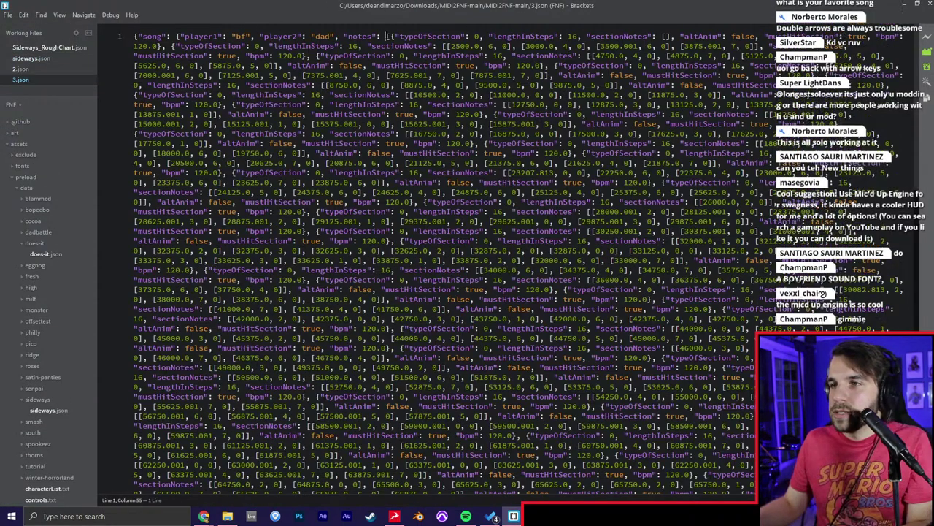
In Brackets, select and copy the entire notes array of 3.json, ending before the isHey setting.
{"action": "key", "text": "ctrl+shift+End"}
{"action": "left_click_drag", "start_coordinate": [466, 482], "coordinate": [569, 442]}
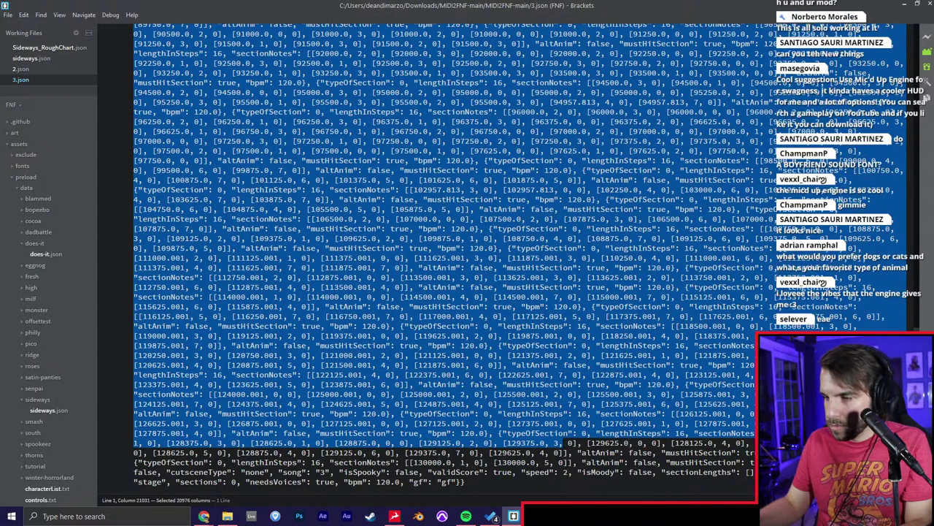
{"action": "left_click_drag", "start_coordinate": [559, 442], "coordinate": [566, 462]}
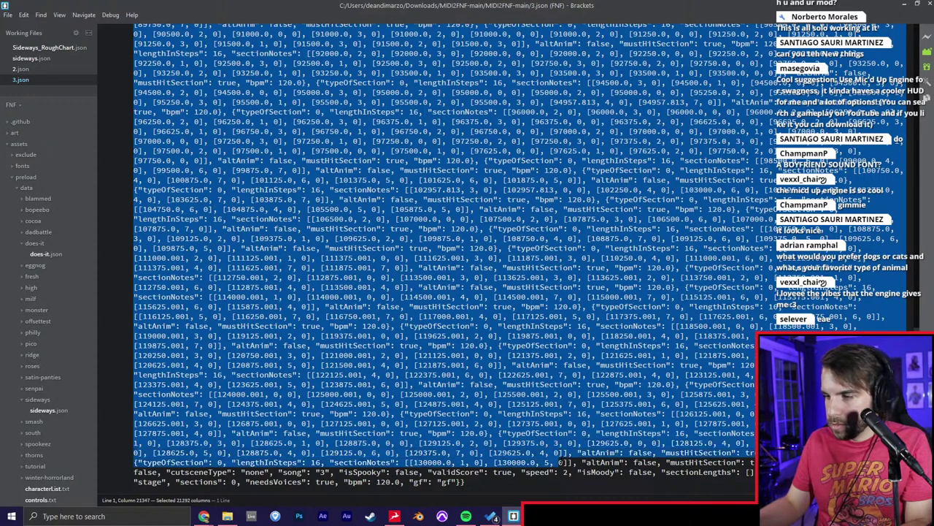
{"action": "left_click_drag", "start_coordinate": [565, 462], "coordinate": [760, 462]}
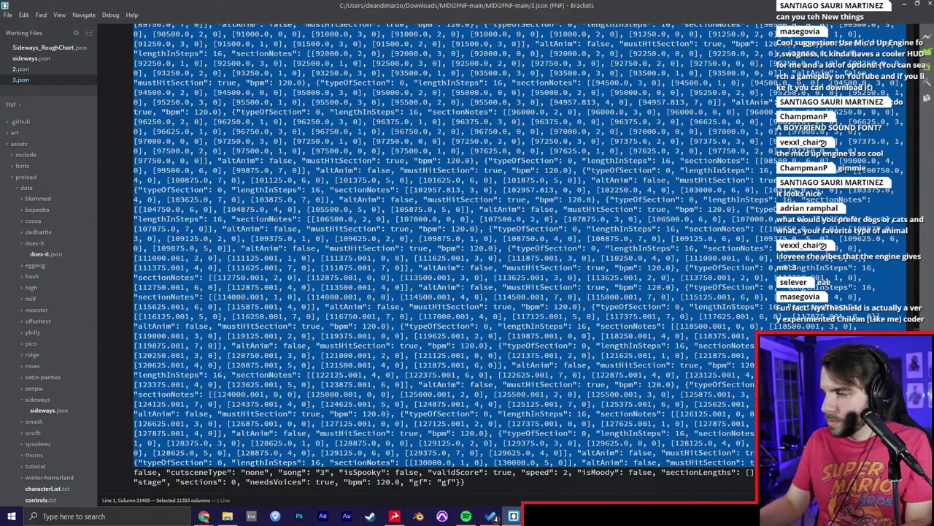
Replace the notes array in sideways.json with the one copied from 3.json and save the file.
{"action": "left_click", "coordinate": [34, 58]}
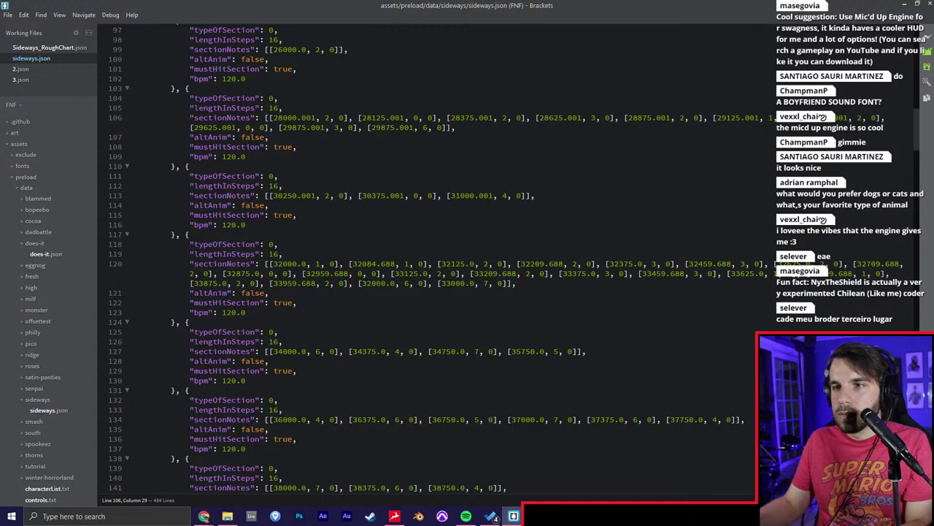
{"action": "scroll", "coordinate": [424, 263], "scroll_direction": "down", "scroll_amount": 10}
{"action": "left_click_drag", "start_coordinate": [923, 164], "coordinate": [923, 486]}
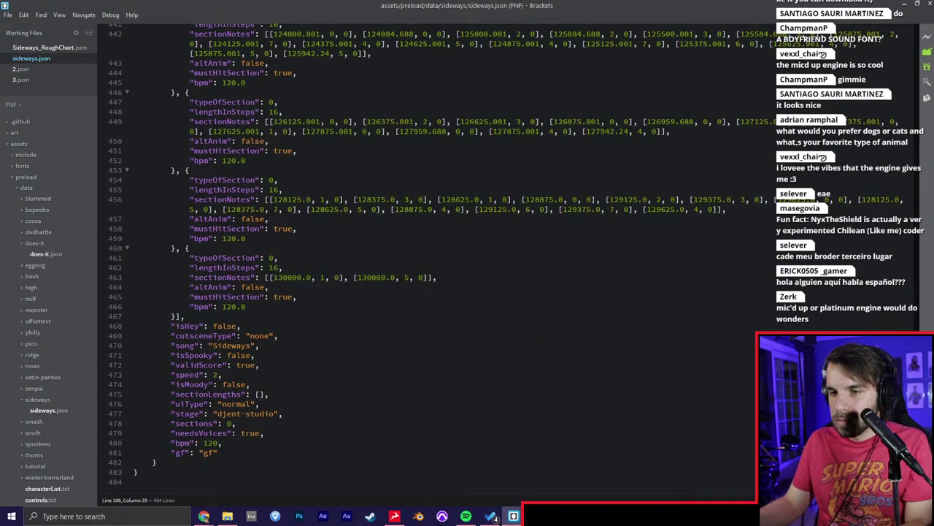
{"action": "left_click_drag", "start_coordinate": [180, 316], "coordinate": [204, 75]}
{"action": "key", "text": "ctrl+v"}
{"action": "key", "text": "ctrl+s"}
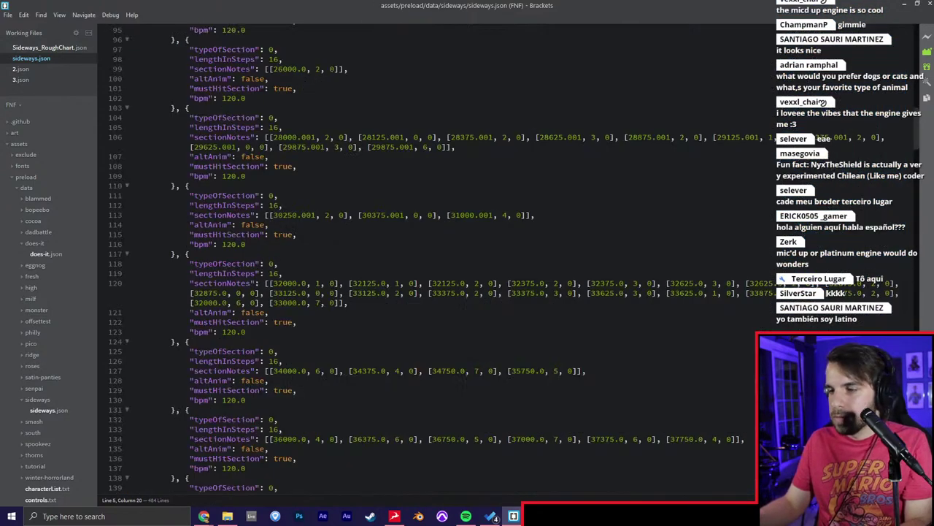
Switch to PowerShell and build and launch the game by rerunning "lime test windows" in the FNF folder.
{"action": "left_click", "coordinate": [537, 516]}
{"action": "key", "text": "Up"}
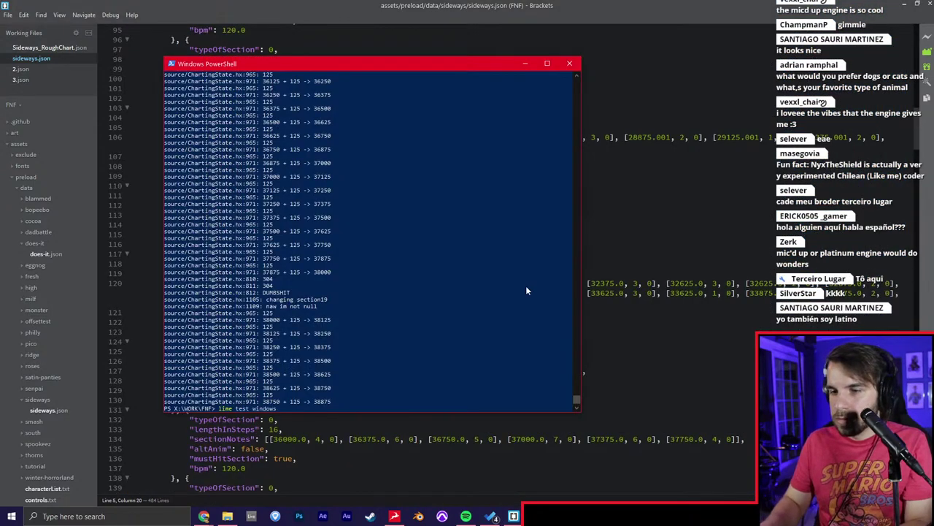
{"action": "key", "text": "Return"}
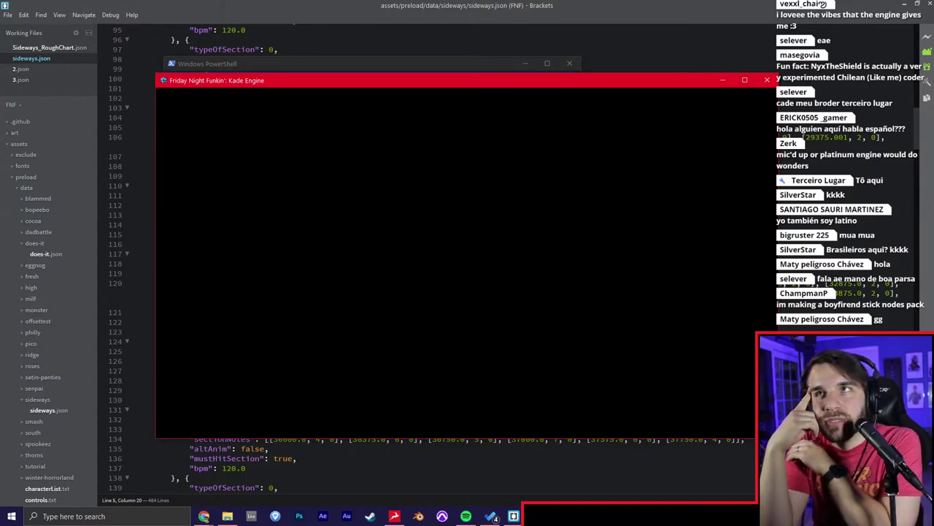
Pass the title screen, ignore the Kade Engine update notice, and start Sideways on Normal from Freeplay.
{"action": "key", "text": "Return"}
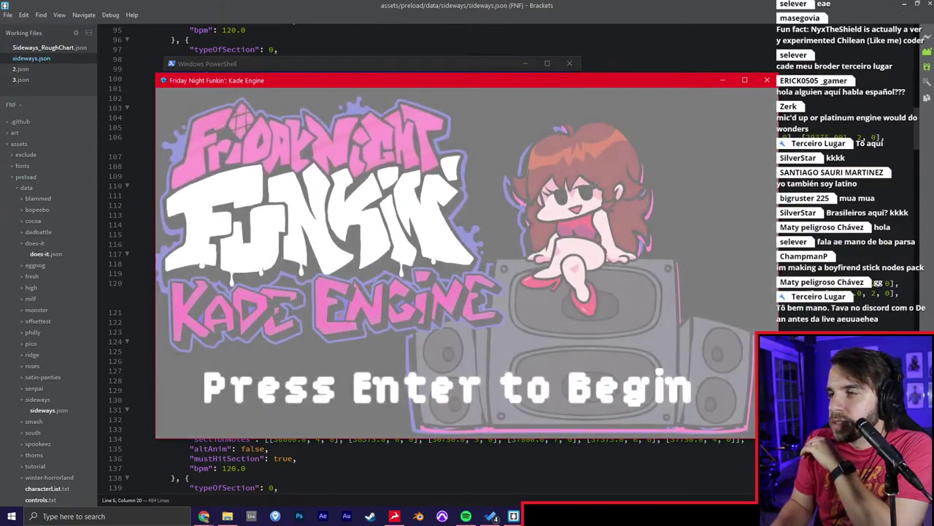
{"action": "key", "text": "Return"}
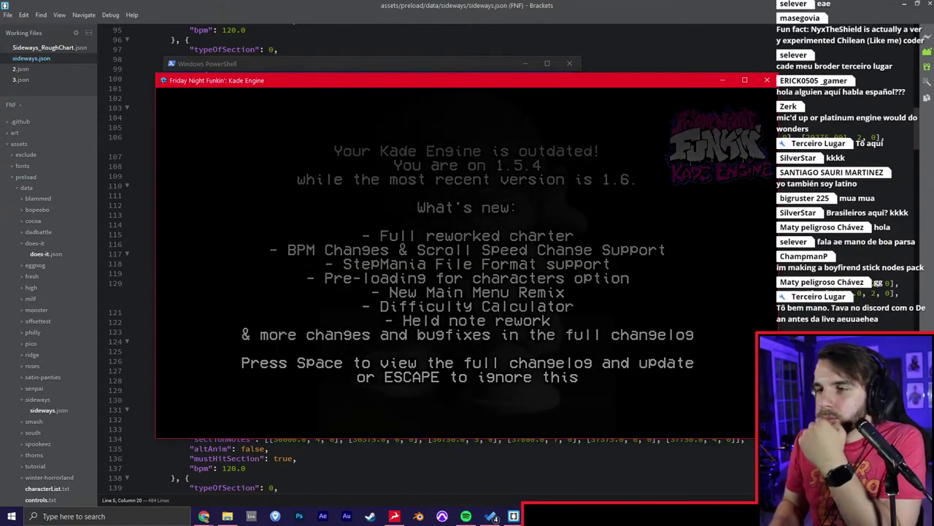
{"action": "key", "text": "Escape"}
{"action": "key", "text": "Down"}
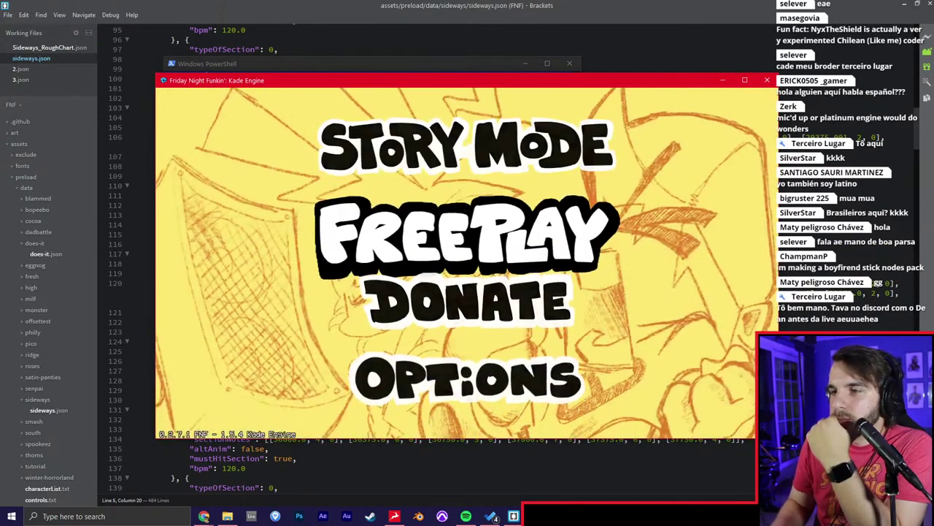
{"action": "key", "text": "Return"}
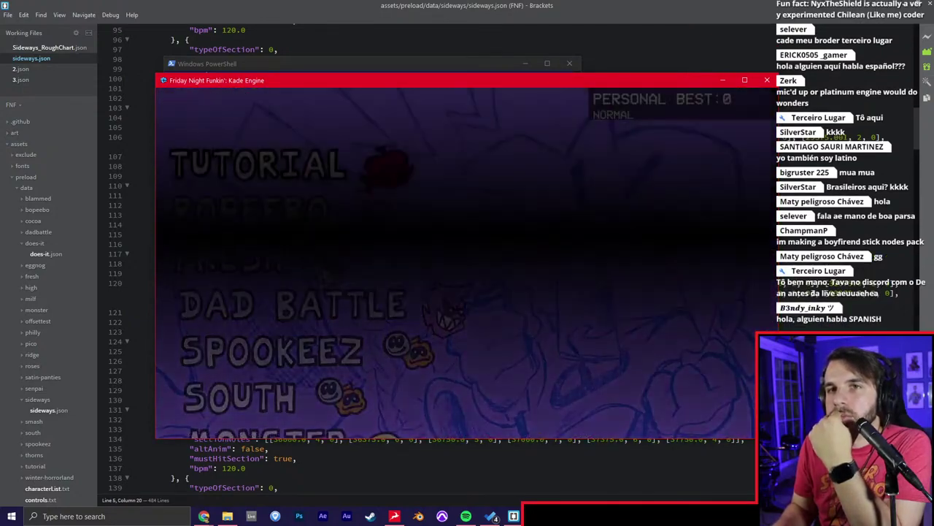
{"action": "key", "text": "Up"}
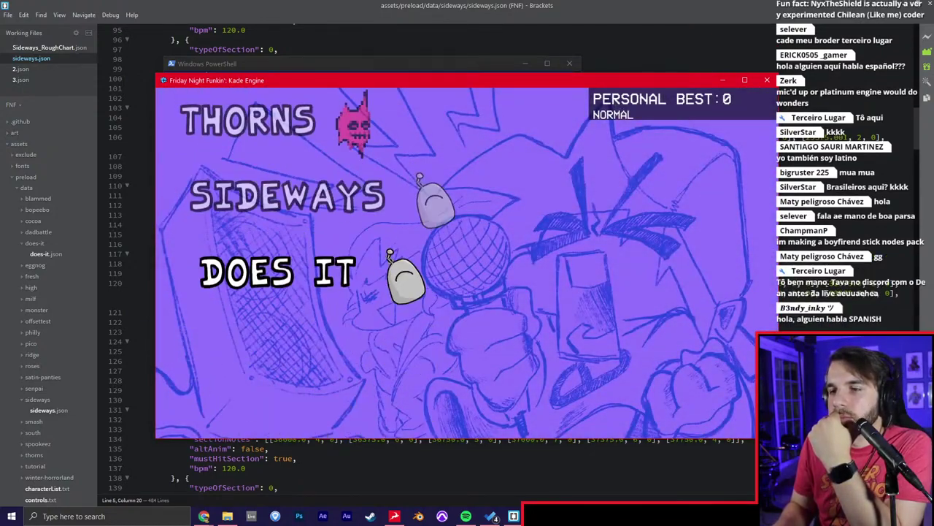
{"action": "key", "text": "Up"}
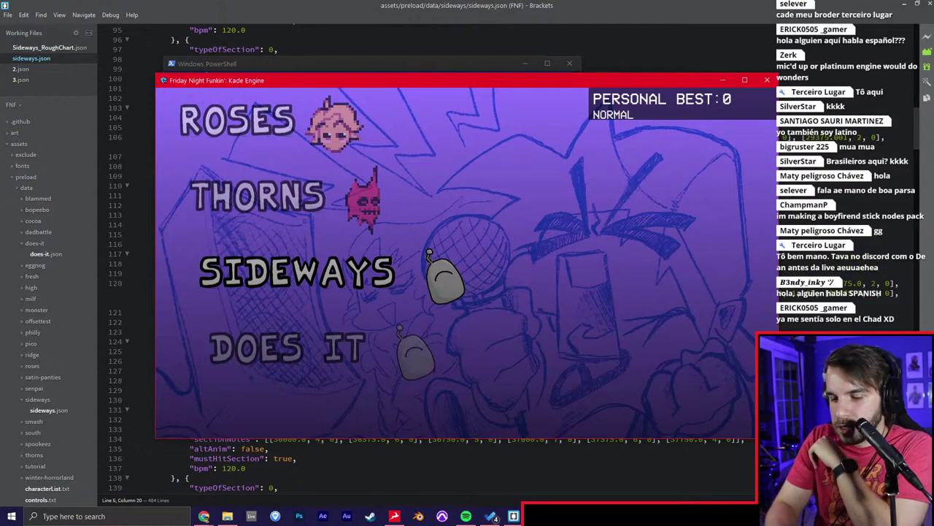
{"action": "key", "text": "Return"}
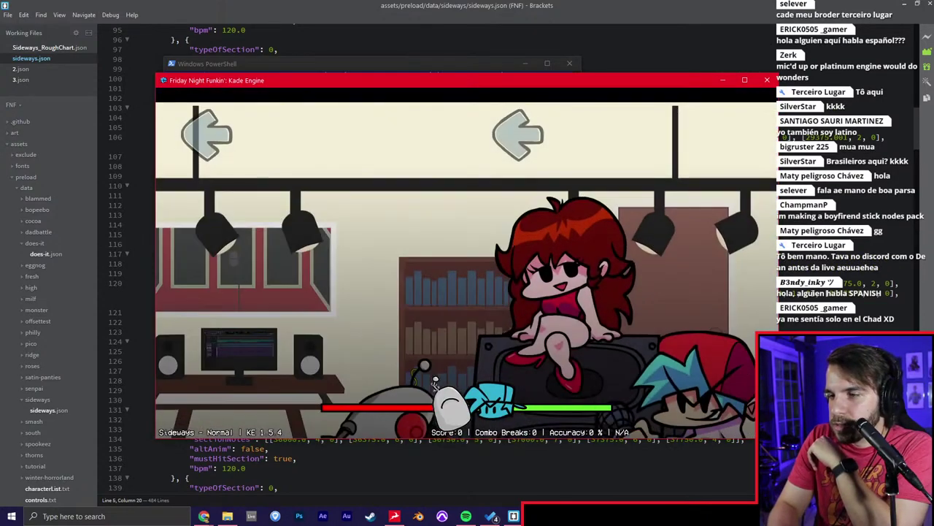
Open the chart editor for Sideways, examine the note placement from the start through section 33, and play the chart from there.
{"action": "key", "text": "7"}
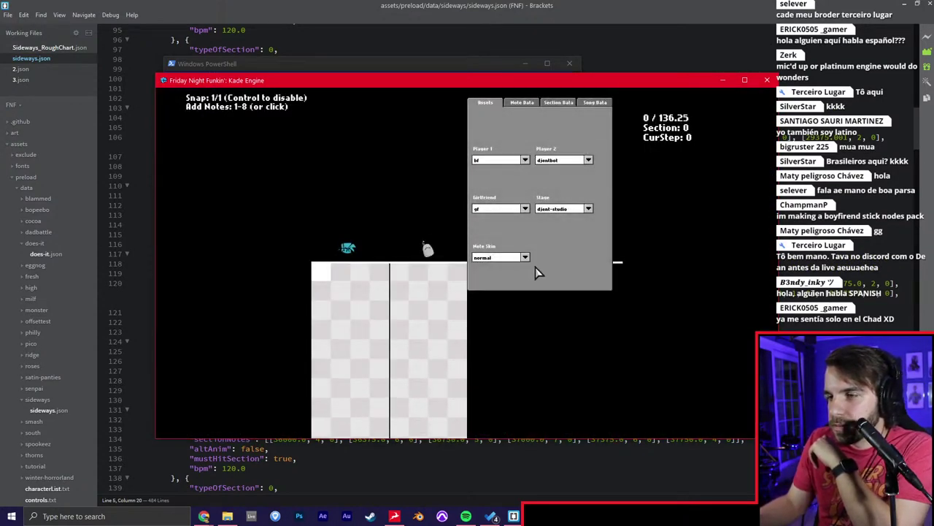
{"action": "scroll", "coordinate": [592, 273], "scroll_direction": "down", "scroll_amount": 17}
{"action": "scroll", "coordinate": [590, 295], "scroll_direction": "down", "scroll_amount": 20}
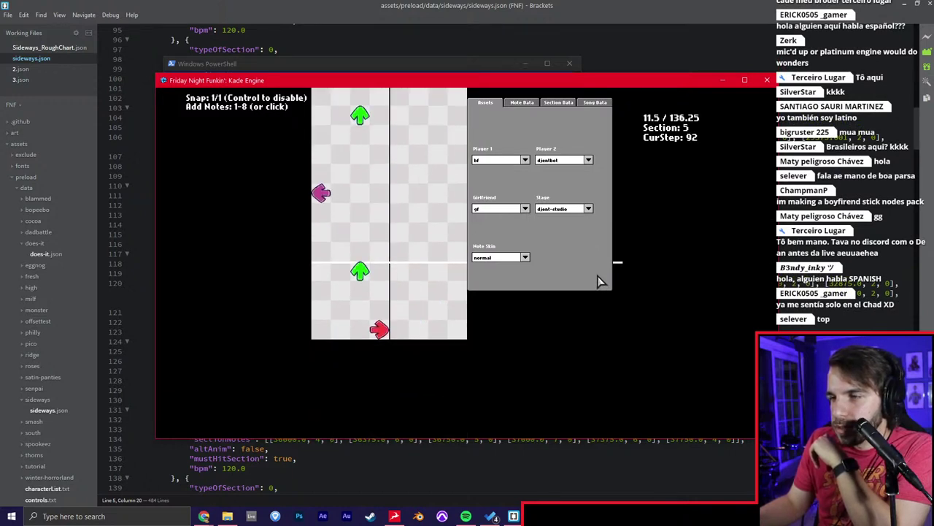
{"action": "scroll", "coordinate": [594, 278], "scroll_direction": "down", "scroll_amount": 19}
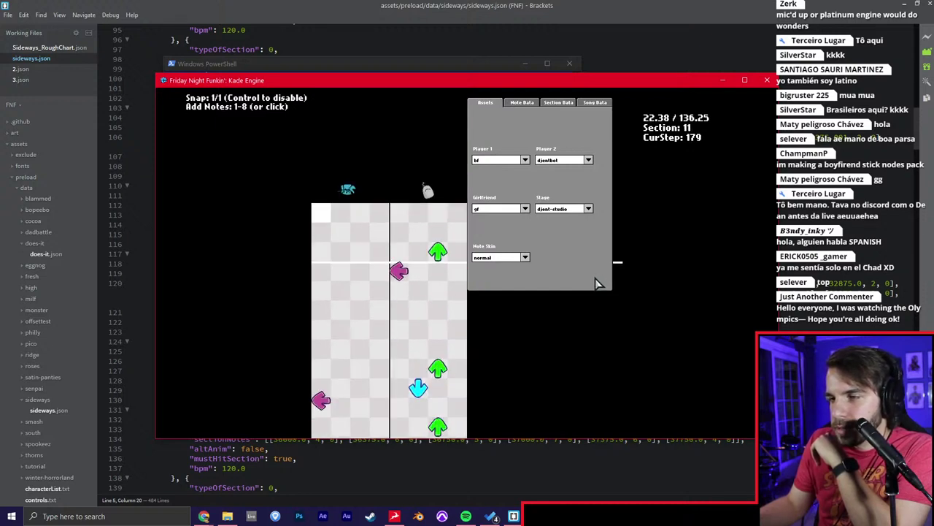
{"action": "scroll", "coordinate": [595, 278], "scroll_direction": "down", "scroll_amount": 11}
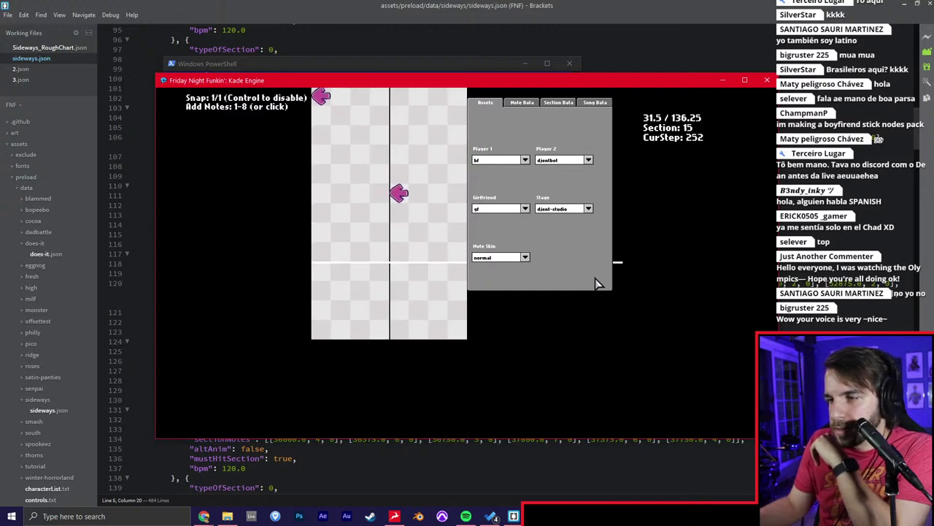
{"action": "scroll", "coordinate": [595, 278], "scroll_direction": "down", "scroll_amount": 15}
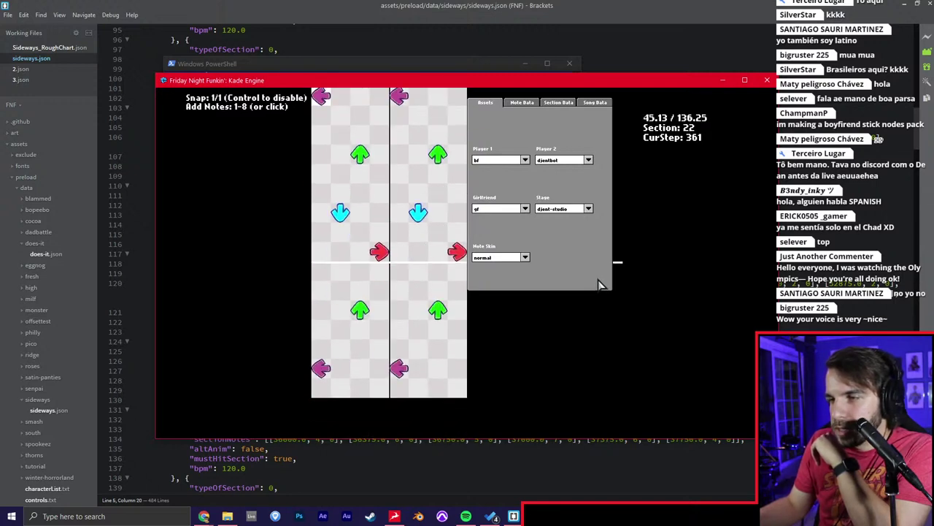
{"action": "scroll", "coordinate": [595, 281], "scroll_direction": "down", "scroll_amount": 10}
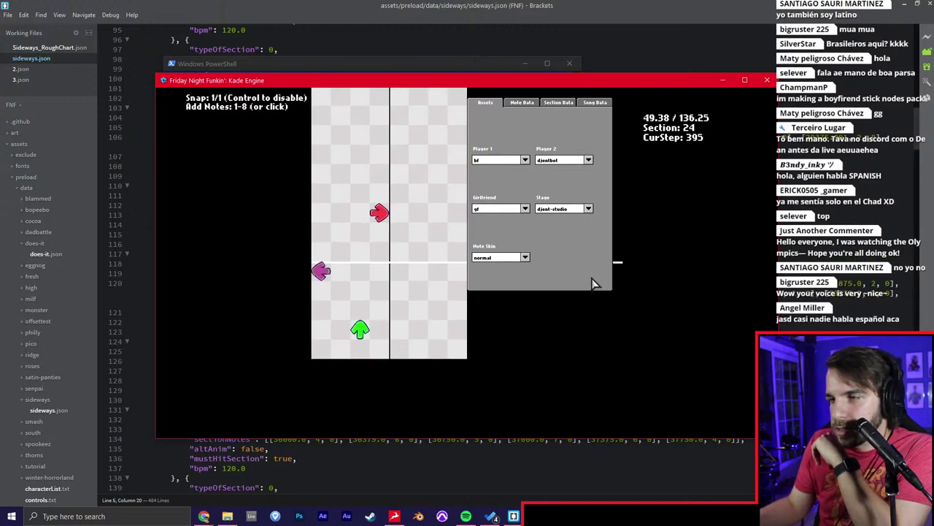
{"action": "scroll", "coordinate": [595, 288], "scroll_direction": "down", "scroll_amount": 10}
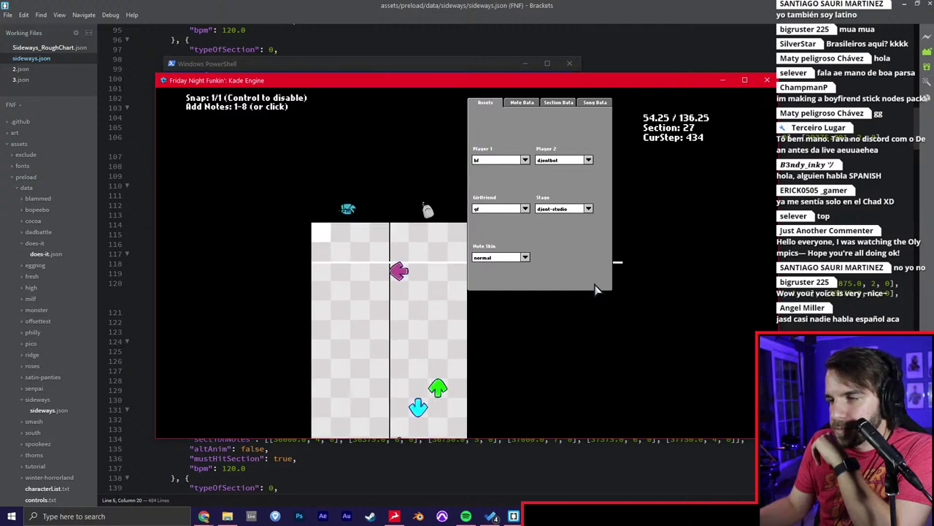
{"action": "scroll", "coordinate": [595, 289], "scroll_direction": "down", "scroll_amount": 4}
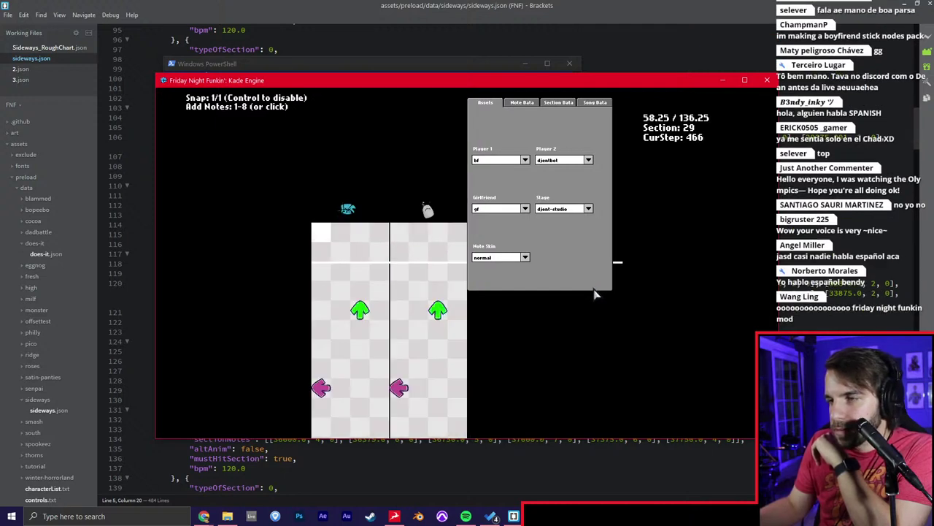
{"action": "scroll", "coordinate": [595, 291], "scroll_direction": "down", "scroll_amount": 4}
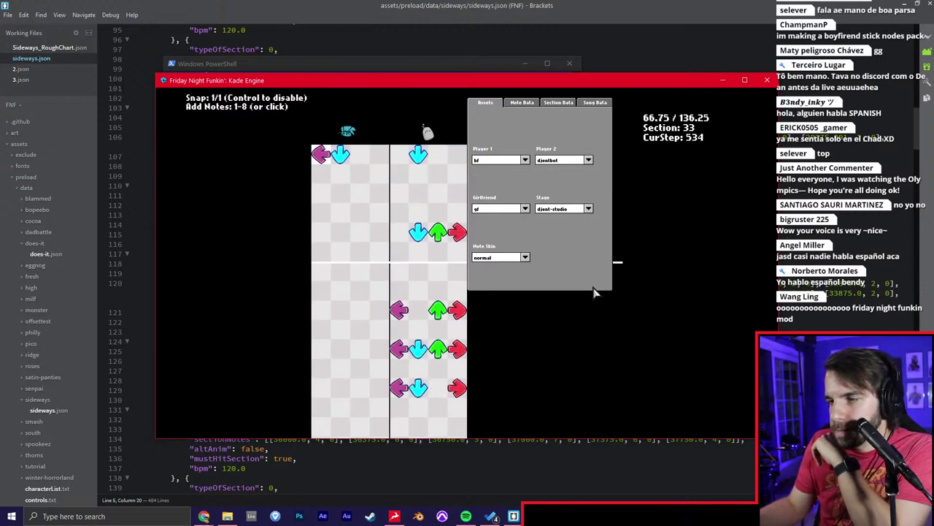
{"action": "key", "text": "space"}
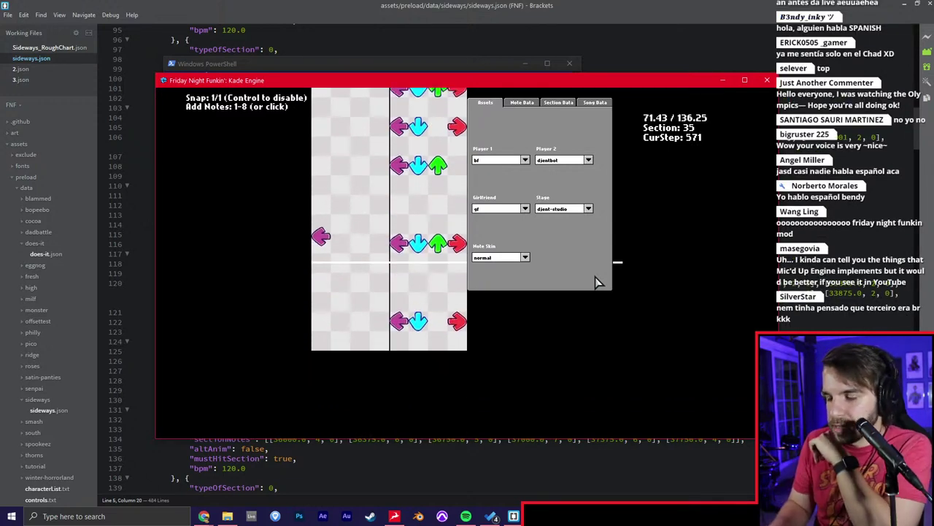
Switch from the chart editor to gameplay, reopen the editor, and try to play the chart back from section 35.
{"action": "key", "text": "Return"}
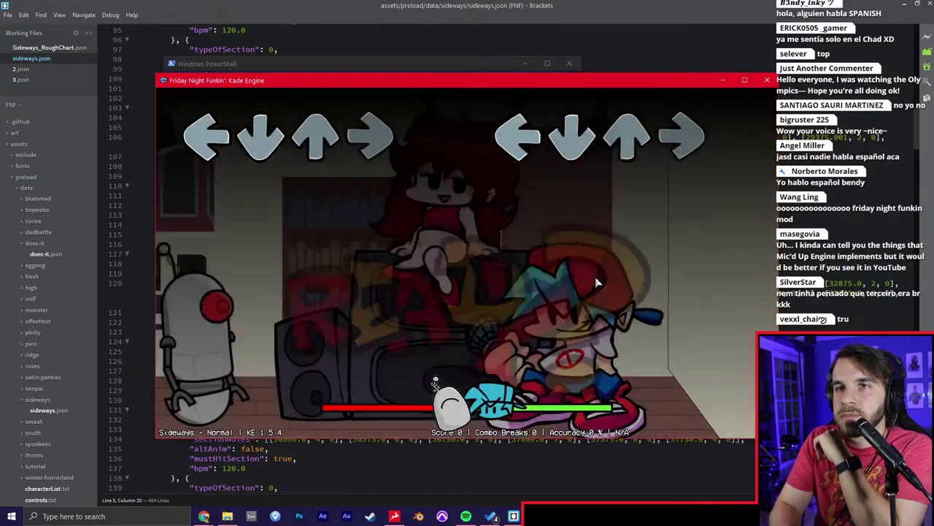
{"action": "key", "text": "7"}
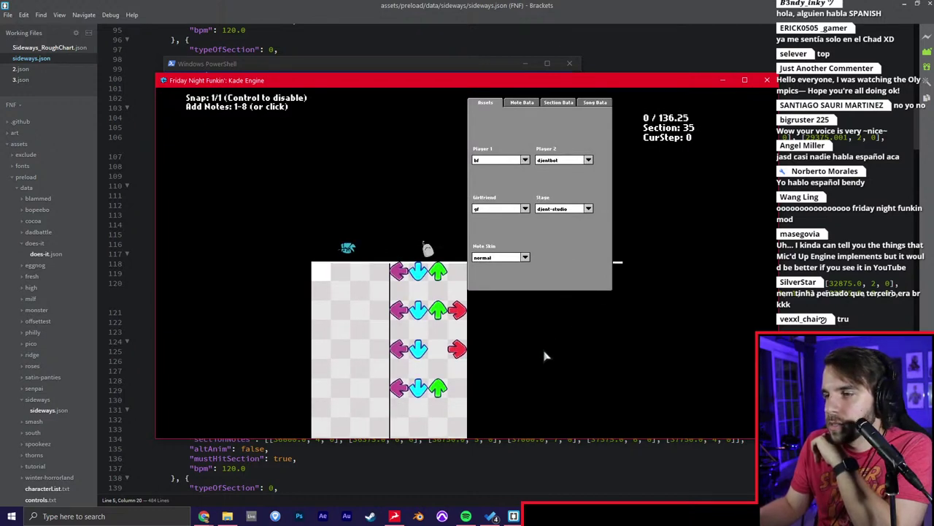
{"action": "key", "text": "space"}
{"action": "scroll", "coordinate": [544, 356], "scroll_direction": "up", "scroll_amount": 1}
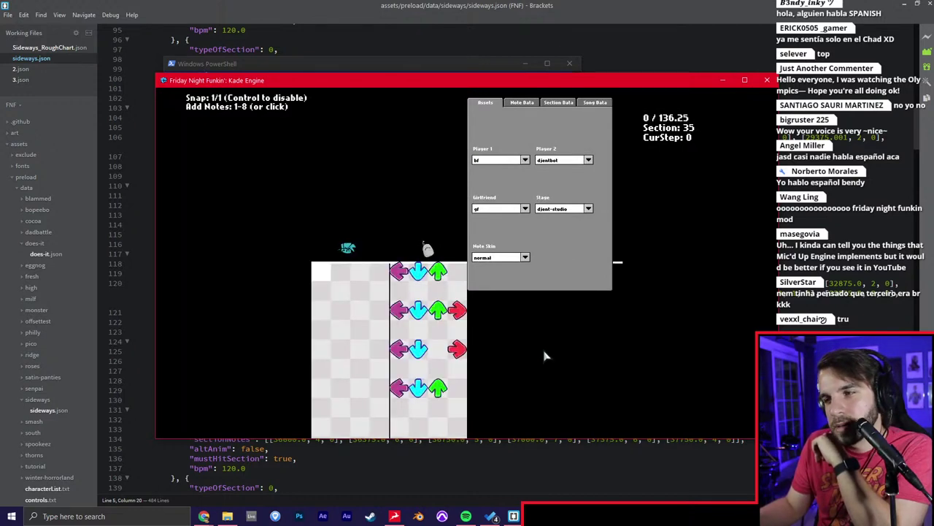
Return to gameplay, pause and restart Sideways, and reopen the chart editor.
{"action": "key", "text": "Return"}
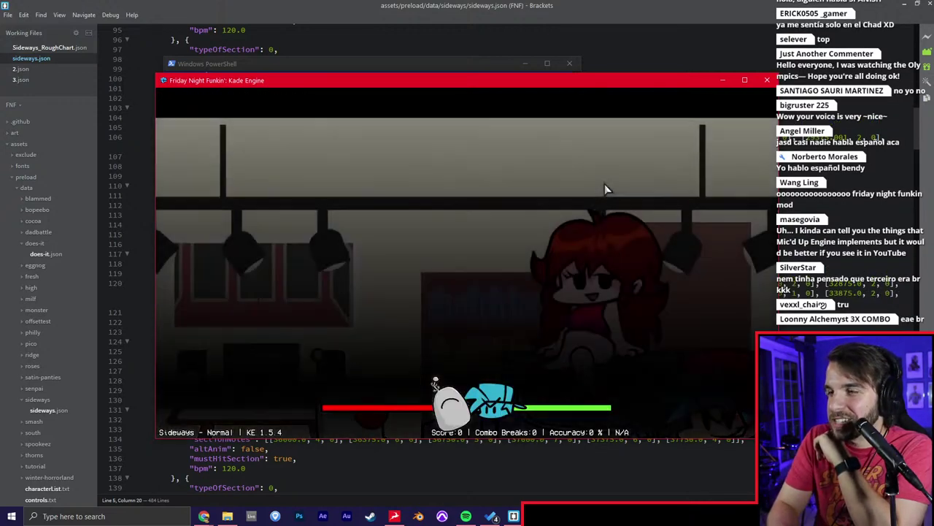
{"action": "key", "text": "Return"}
{"action": "key", "text": "Down"}
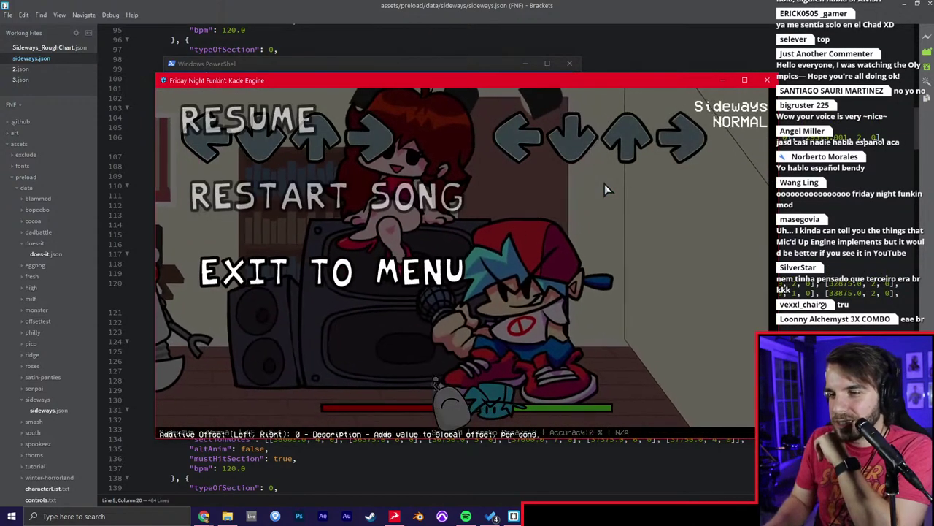
{"action": "key", "text": "Up"}
{"action": "key", "text": "Return"}
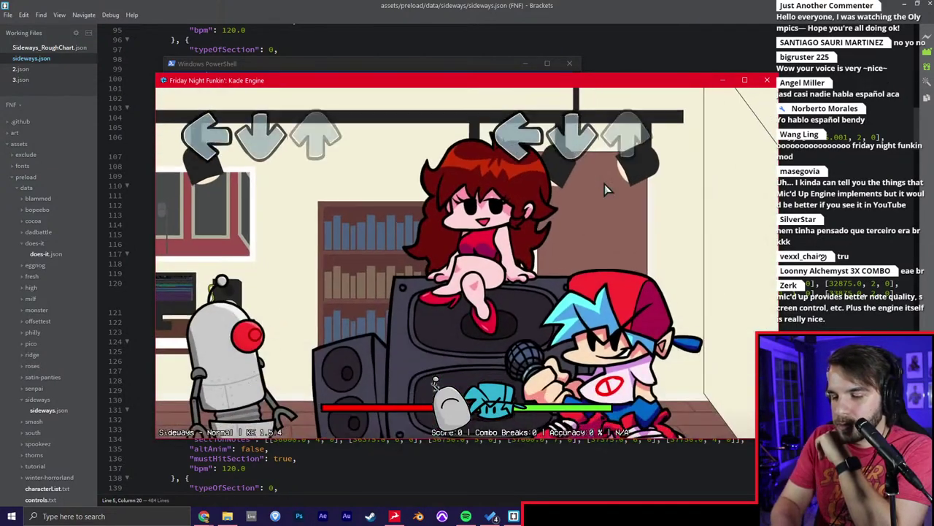
{"action": "key", "text": "7"}
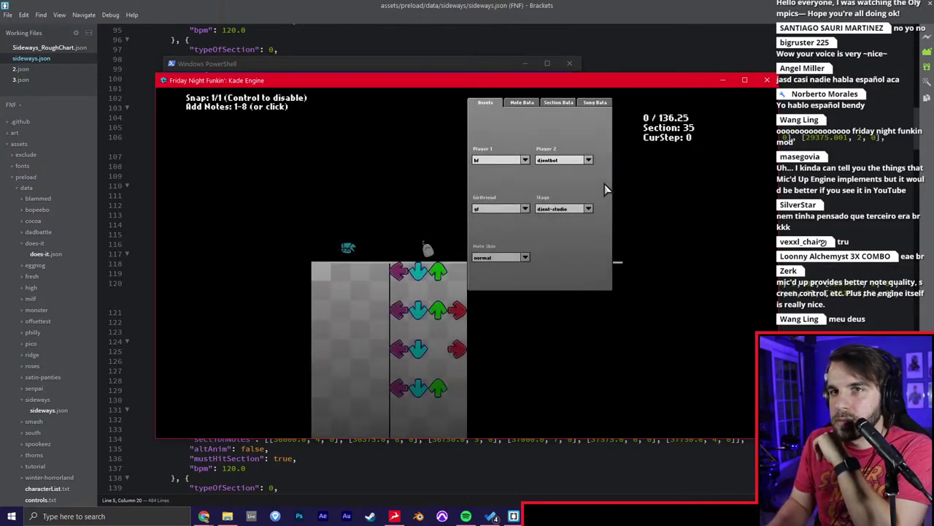
Leave the chart editor for gameplay, pause Sideways, and exit to the menu.
{"action": "key", "text": "Return"}
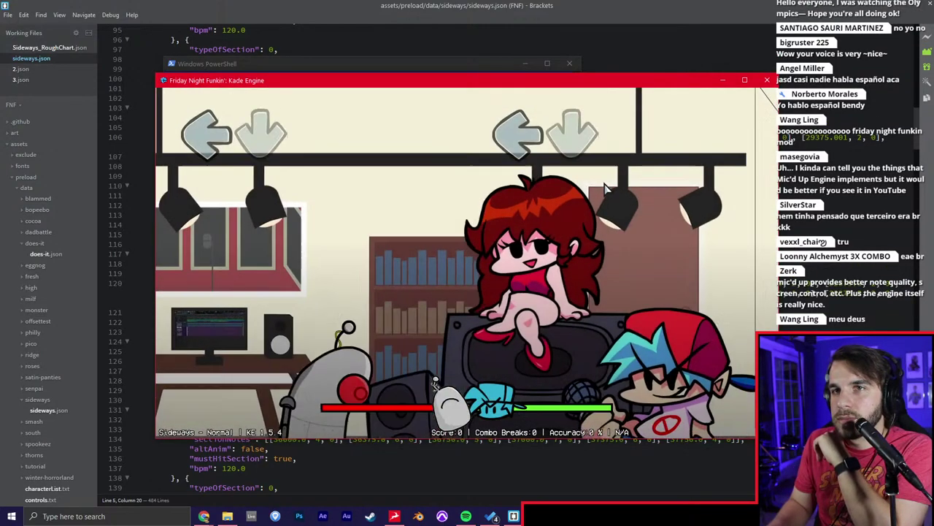
{"action": "key", "text": "Return"}
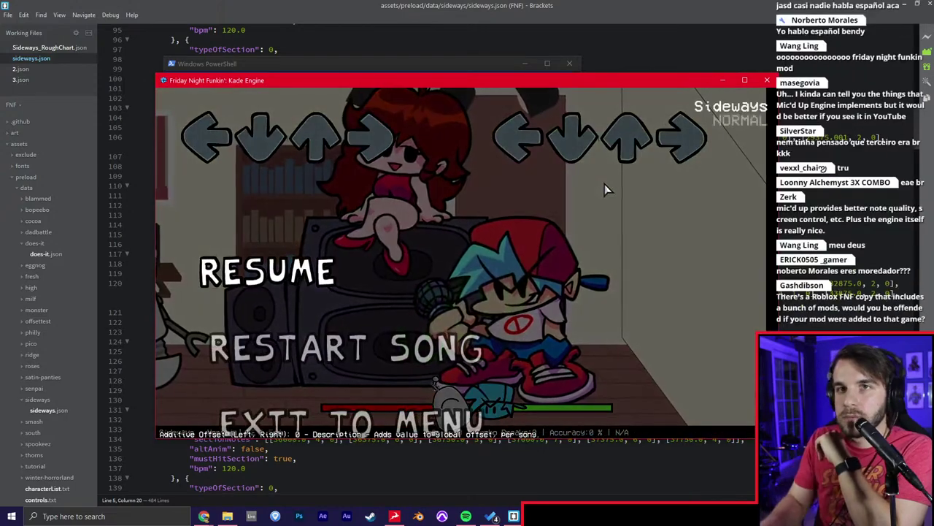
{"action": "key", "text": "Return"}
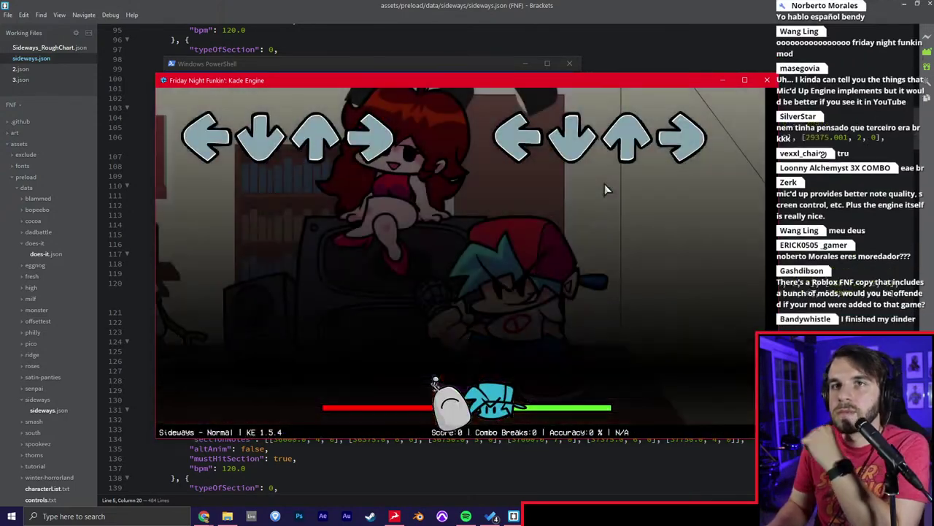
{"action": "key", "text": "Down"}
{"action": "key", "text": "Return"}
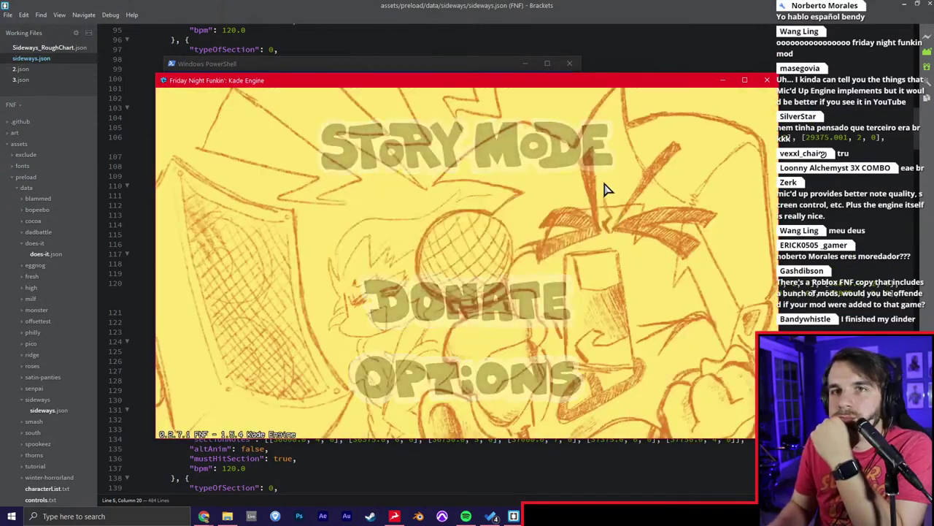
Start Sideways on Normal from Freeplay and open its chart editor.
{"action": "key", "text": "Up"}
{"action": "key", "text": "Up"}
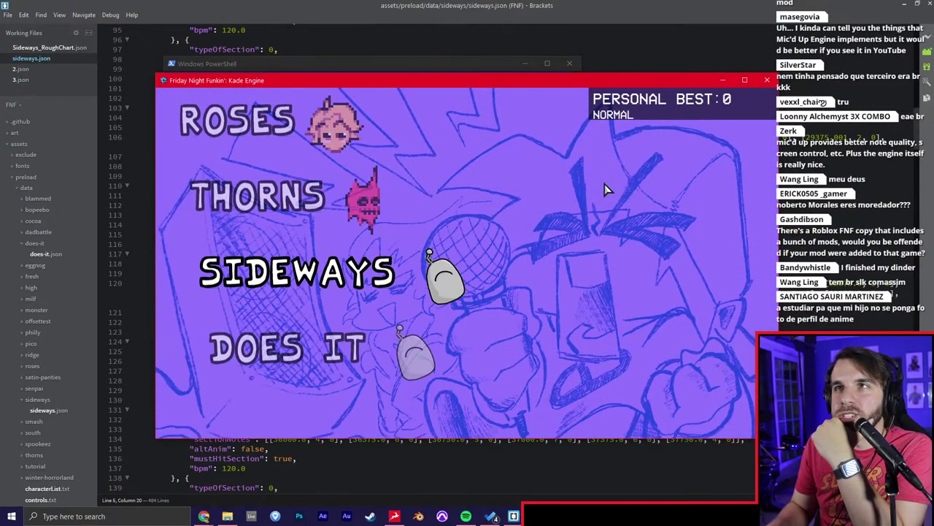
{"action": "key", "text": "Return"}
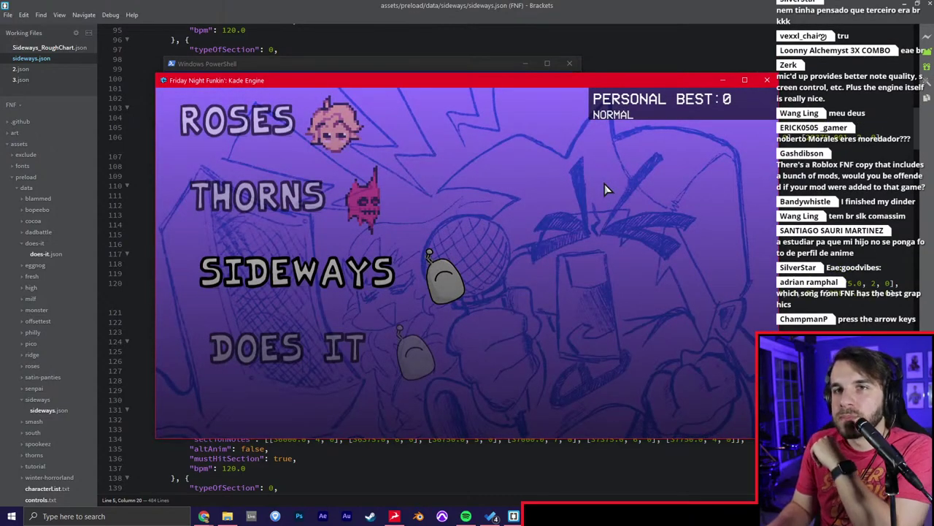
{"action": "key", "text": "7"}
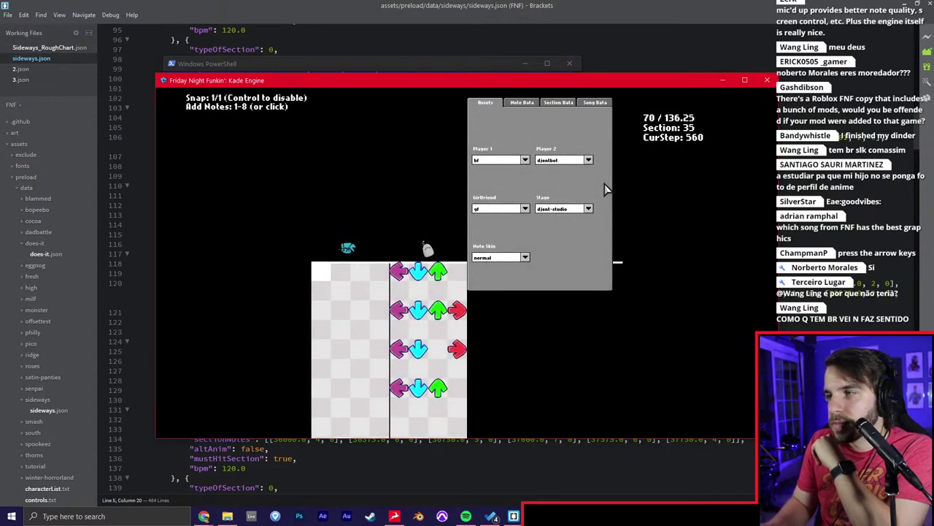
Go back through the chart from section 35 to section 2, examining the note placement along the way.
{"action": "scroll", "coordinate": [388, 305], "scroll_direction": "down", "scroll_amount": 4}
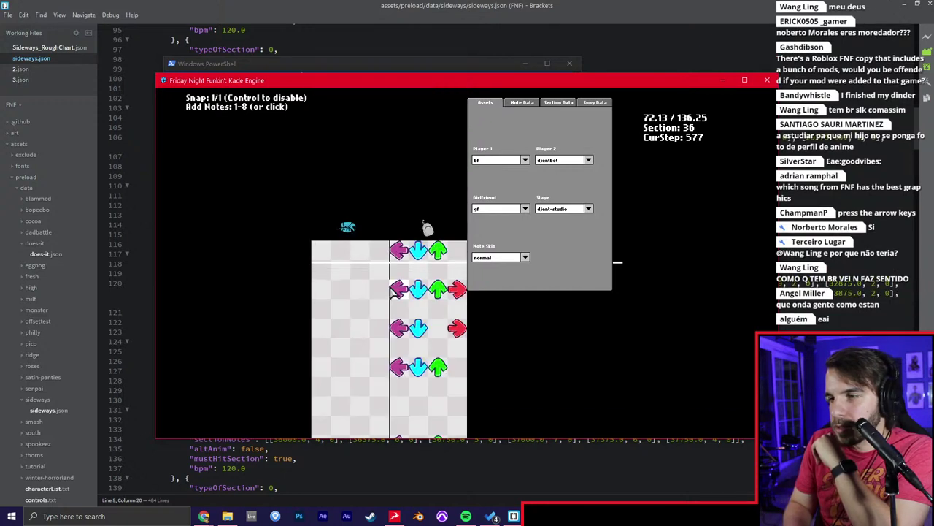
{"action": "scroll", "coordinate": [394, 278], "scroll_direction": "up", "scroll_amount": 15}
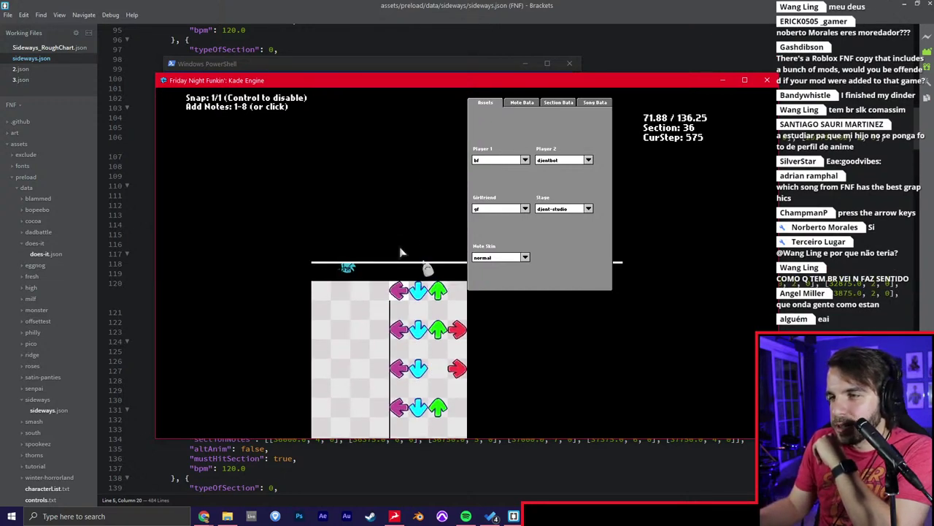
{"action": "scroll", "coordinate": [400, 252], "scroll_direction": "up", "scroll_amount": 18}
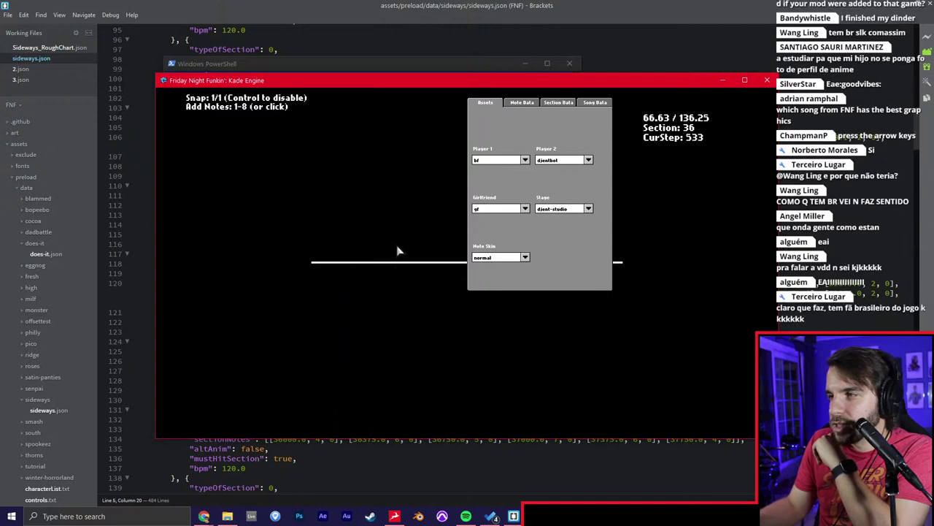
{"action": "scroll", "coordinate": [393, 276], "scroll_direction": "up", "scroll_amount": 20}
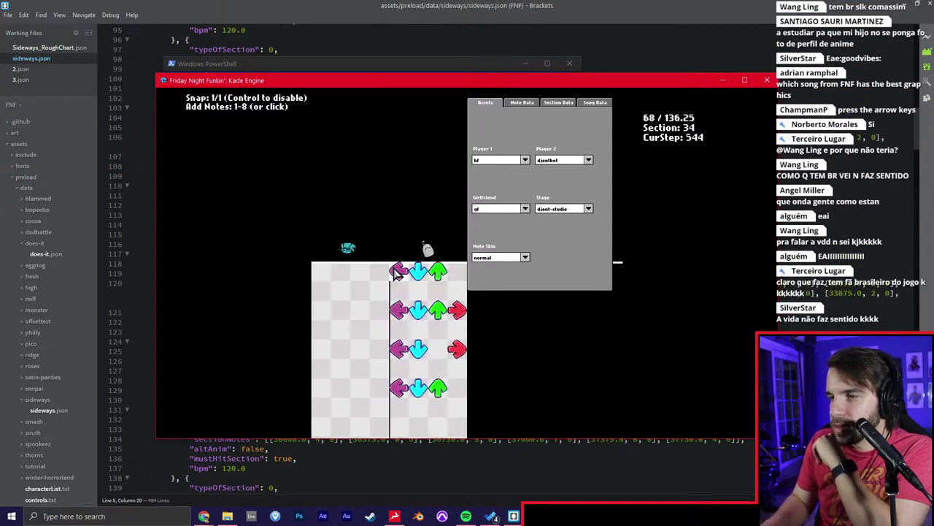
{"action": "scroll", "coordinate": [394, 274], "scroll_direction": "up", "scroll_amount": 20}
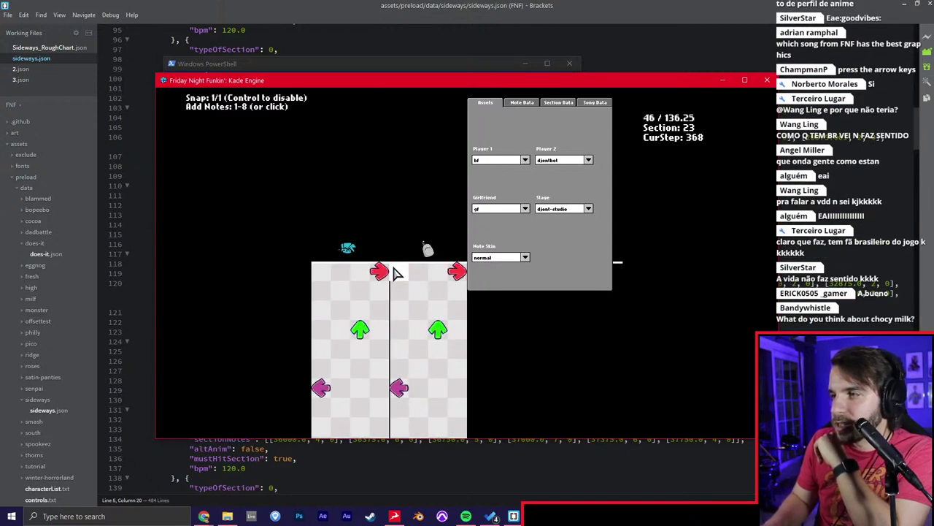
{"action": "scroll", "coordinate": [394, 274], "scroll_direction": "up", "scroll_amount": 20}
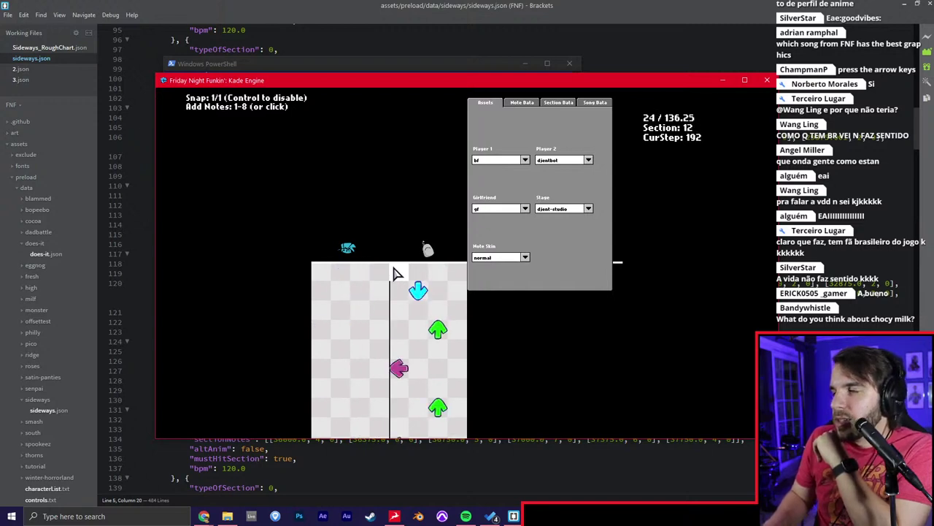
{"action": "scroll", "coordinate": [395, 274], "scroll_direction": "up", "scroll_amount": 20}
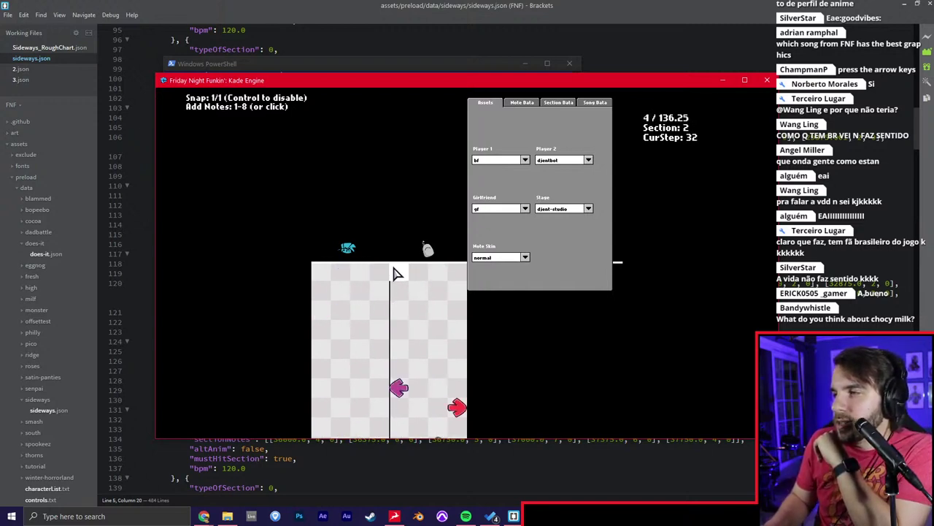
Play back the chart from section 2 to section 5, and return to the start of section 1.
{"action": "scroll", "coordinate": [395, 274], "scroll_direction": "down", "scroll_amount": 1}
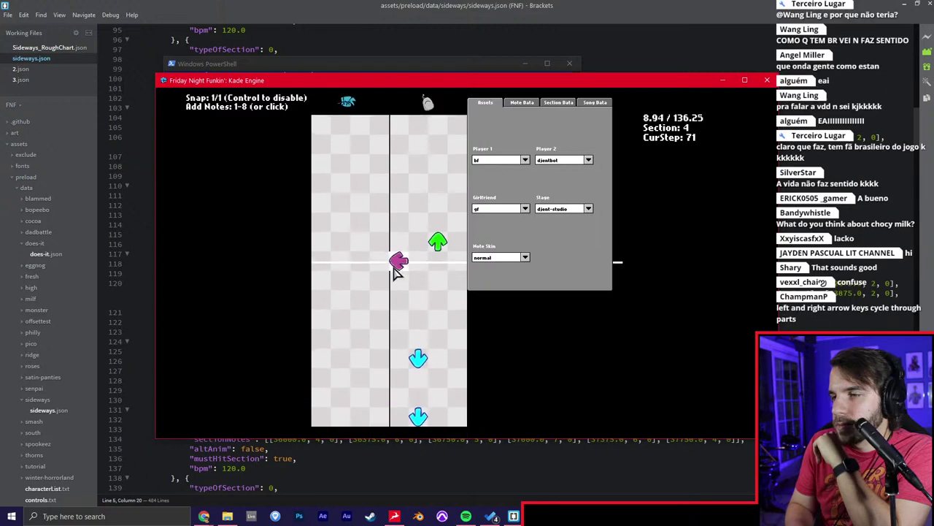
{"action": "key", "text": "space"}
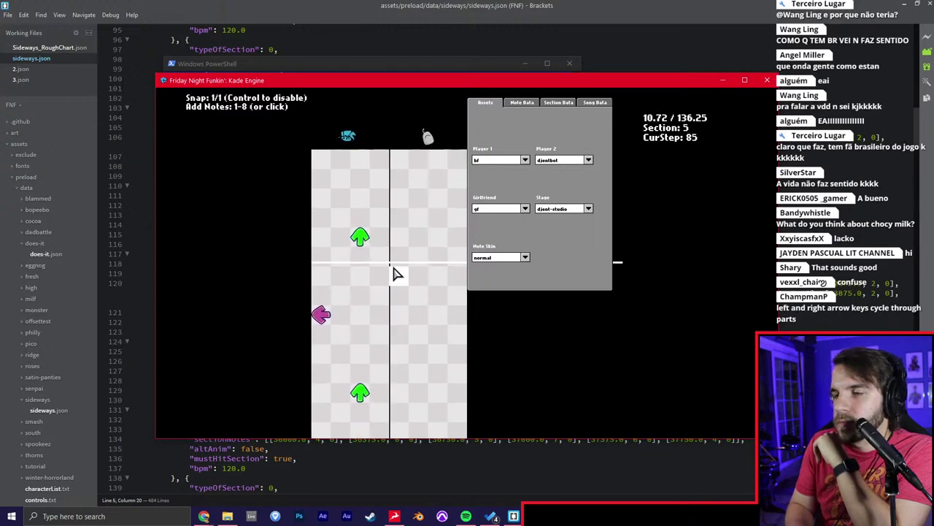
{"action": "key", "text": "shift+Left"}
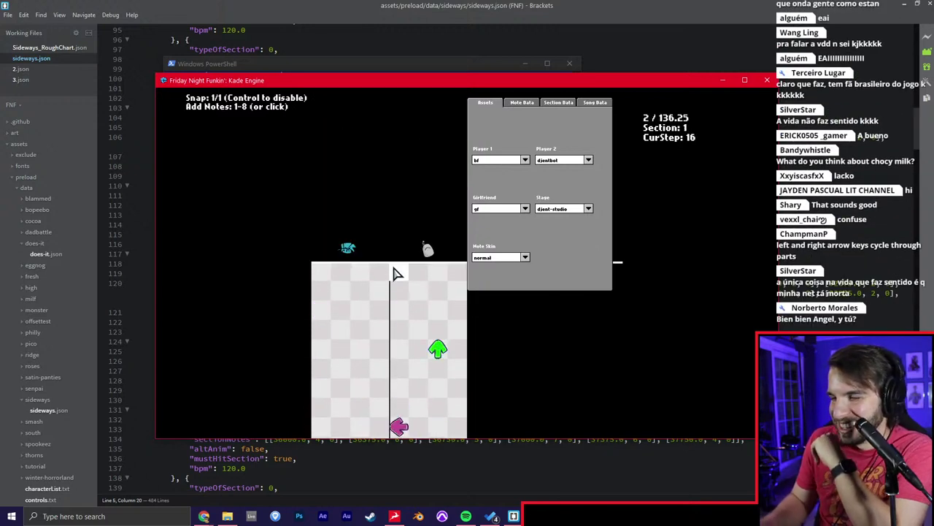
{"action": "scroll", "coordinate": [401, 279], "scroll_direction": "down", "scroll_amount": 3}
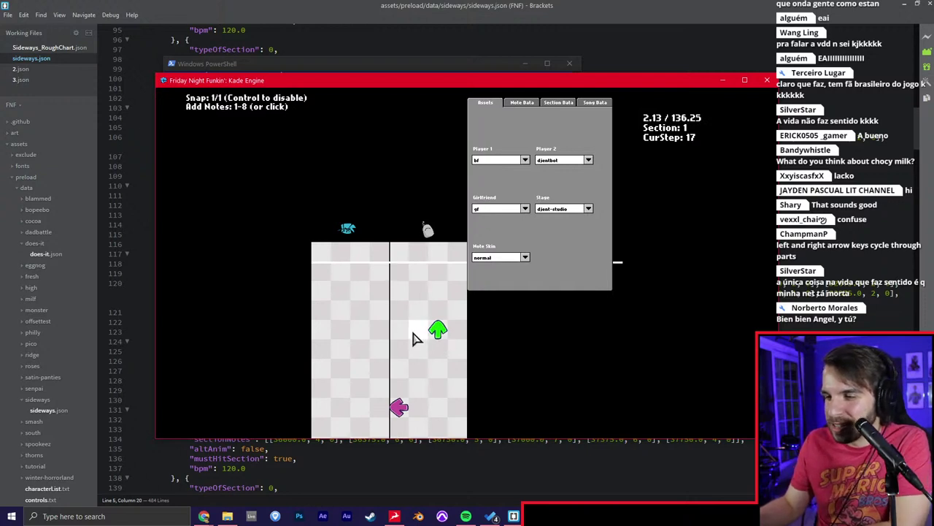
{"action": "key", "text": "Right"}
{"action": "key", "text": "Left"}
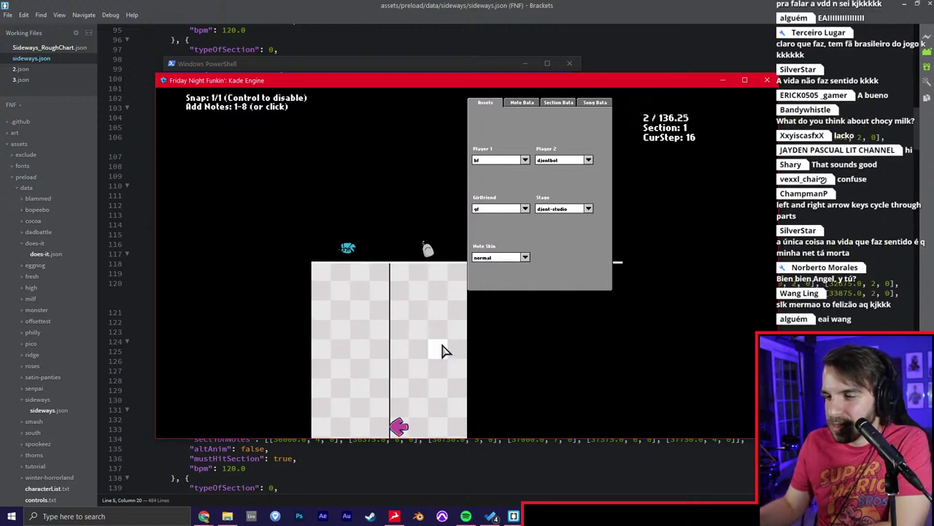
Re-place the first up note in section 1 as a hold about three steps long, and remove the left note after it.
{"action": "left_click", "coordinate": [443, 346]}
{"action": "left_click", "coordinate": [442, 347]}
{"action": "key", "text": "e"}
{"action": "key", "text": "e"}
{"action": "scroll", "coordinate": [443, 348], "scroll_direction": "down", "scroll_amount": 6}
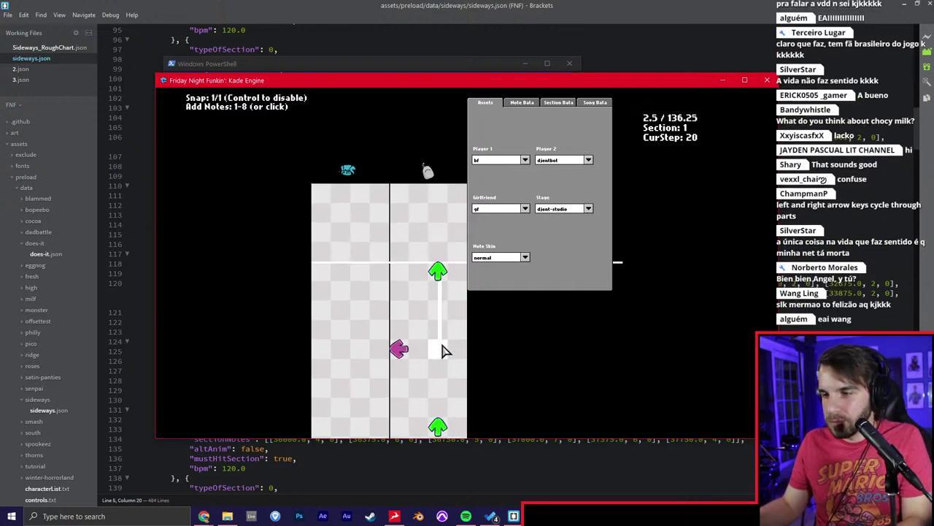
{"action": "left_click", "coordinate": [400, 310]}
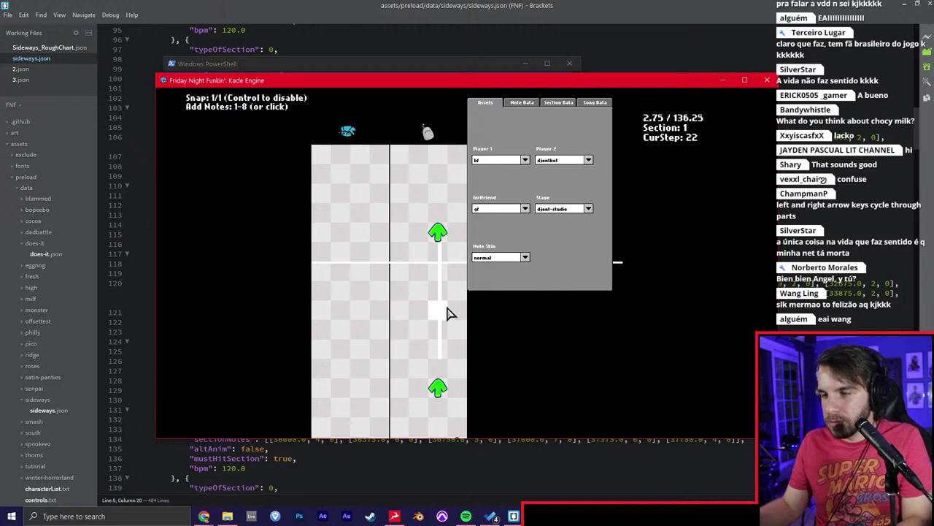
{"action": "left_click", "coordinate": [443, 236]}
{"action": "left_click", "coordinate": [441, 235]}
{"action": "key", "text": "e"}
{"action": "key", "text": "e"}
{"action": "scroll", "coordinate": [440, 237], "scroll_direction": "down", "scroll_amount": 5}
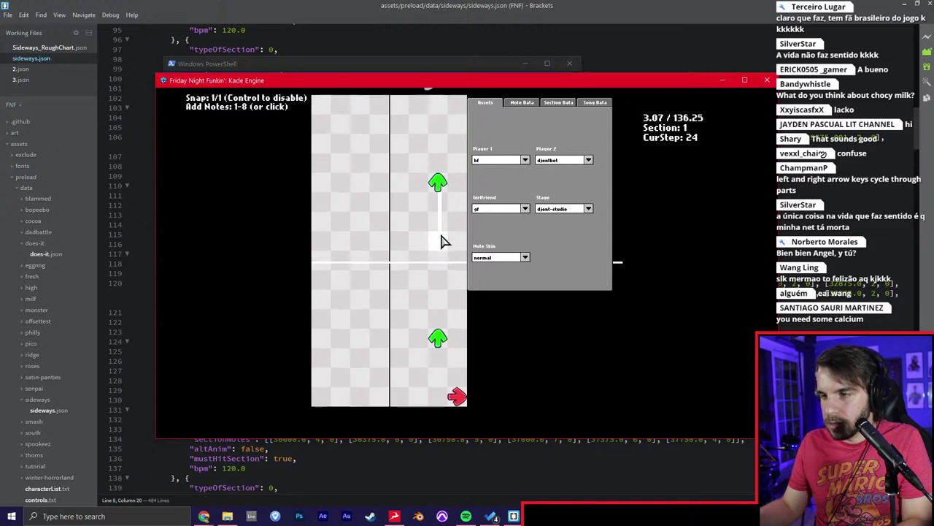
Put the left note back in section 1 as a hold note and extend the up note after it into a hold.
{"action": "left_click", "coordinate": [392, 248]}
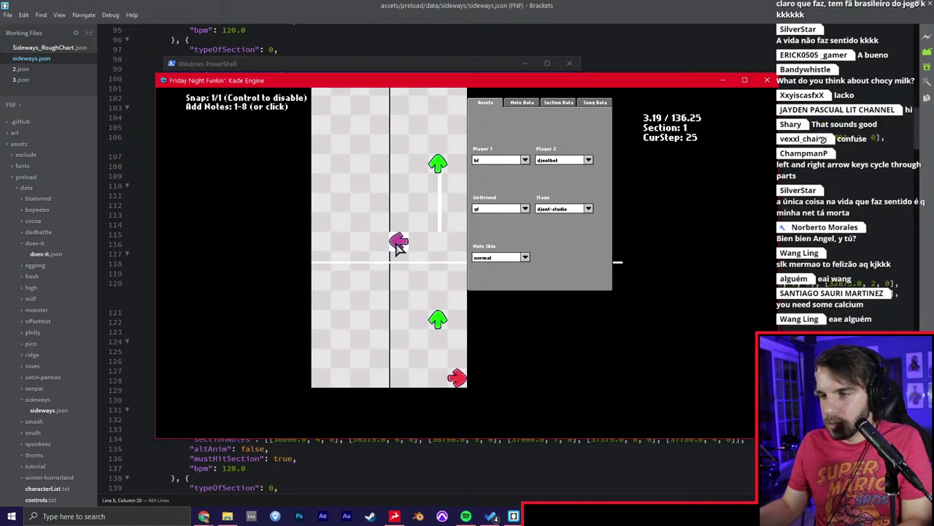
{"action": "key", "text": "e"}
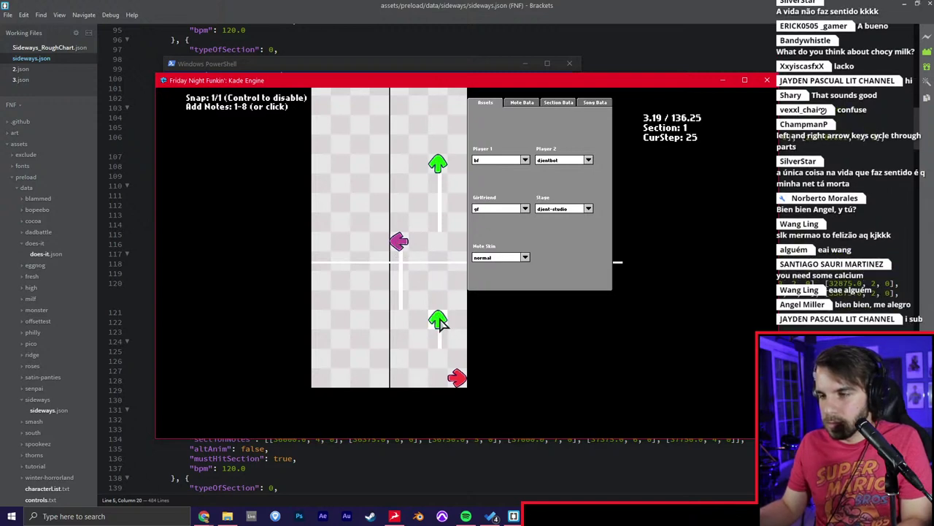
{"action": "scroll", "coordinate": [450, 350], "scroll_direction": "down", "scroll_amount": 5}
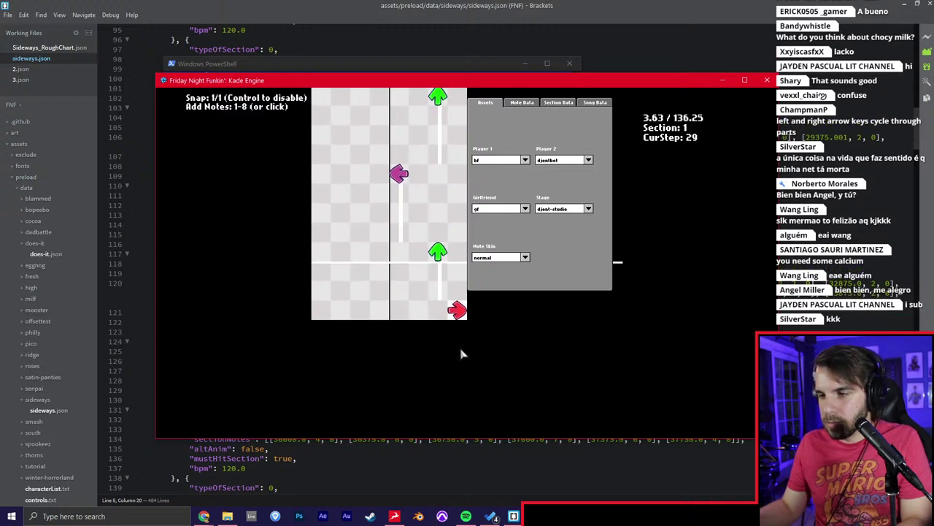
Extend the last down note in section 2 into a hold note reaching past the section's end.
{"action": "scroll", "coordinate": [465, 334], "scroll_direction": "down", "scroll_amount": 7}
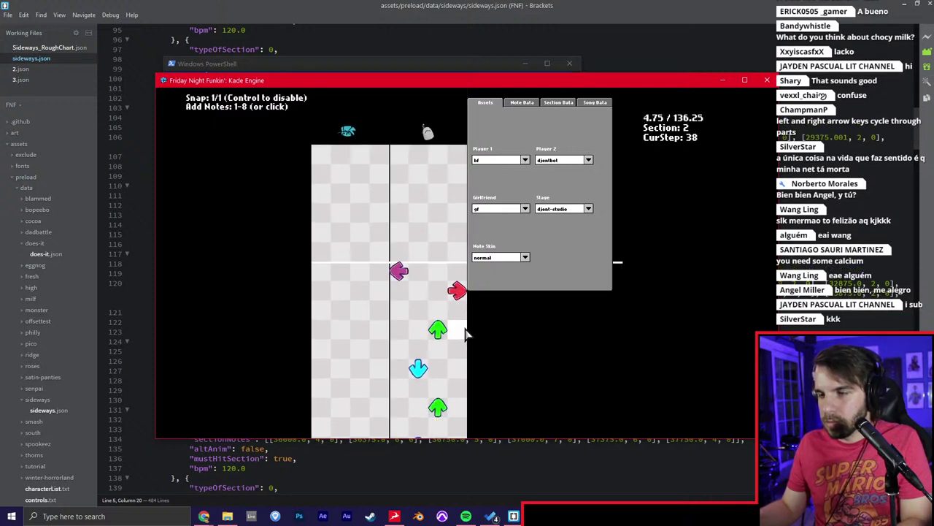
{"action": "scroll", "coordinate": [460, 330], "scroll_direction": "down", "scroll_amount": 3}
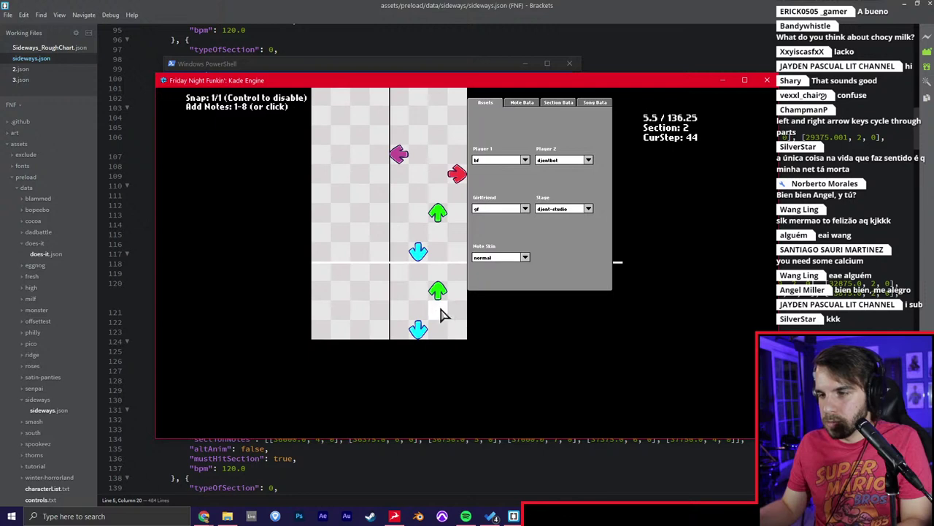
{"action": "scroll", "coordinate": [441, 307], "scroll_direction": "down", "scroll_amount": 7}
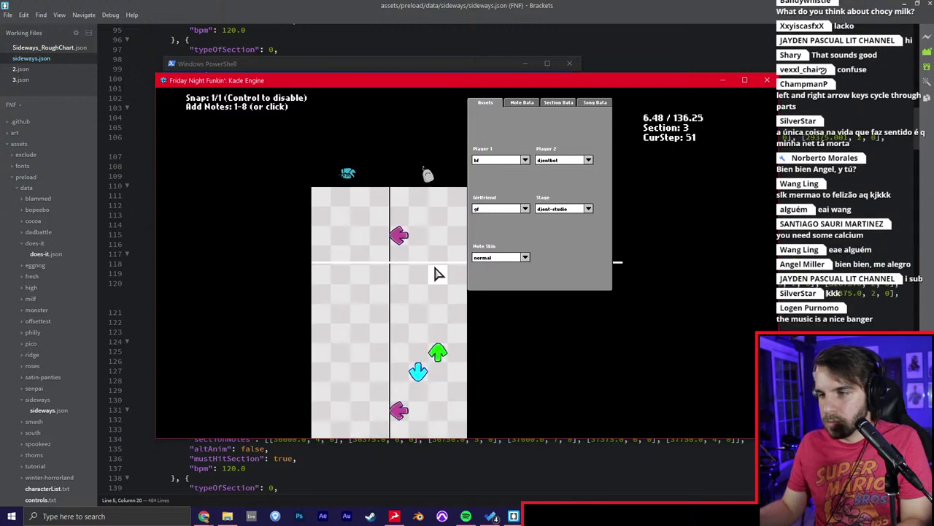
{"action": "key", "text": "Left"}
{"action": "scroll", "coordinate": [451, 285], "scroll_direction": "down", "scroll_amount": 12}
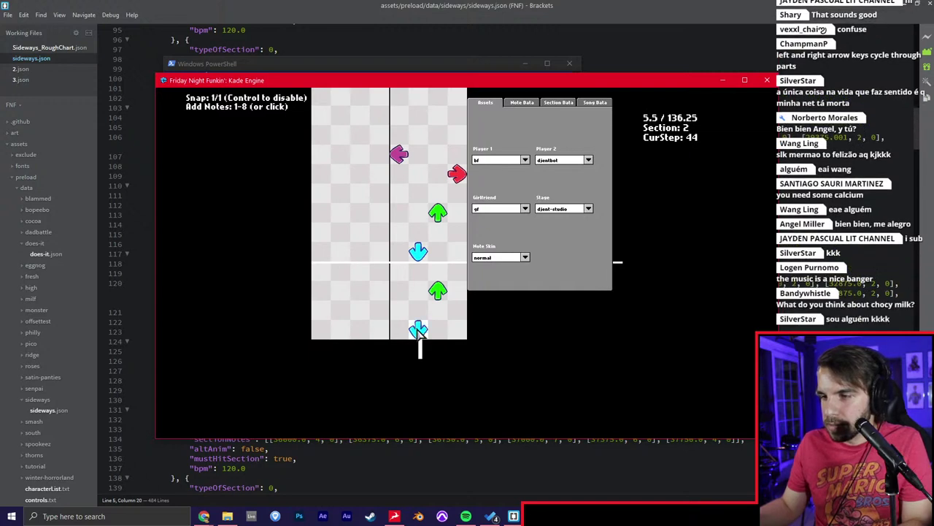
{"action": "key", "text": "e"}
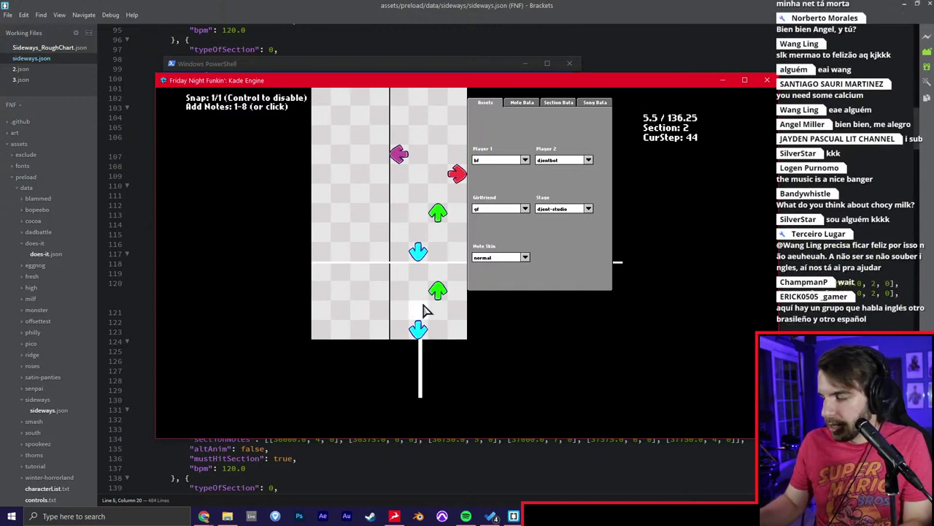
Play back the chart from section 1 to section 4 to check the new hold notes.
{"action": "key", "text": "a"}
{"action": "key", "text": "space"}
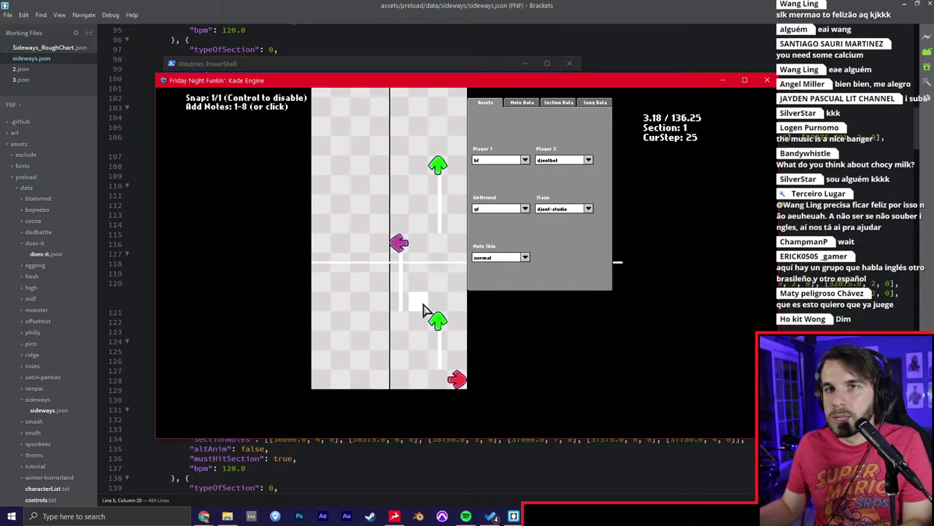
{"action": "scroll", "coordinate": [462, 257], "scroll_direction": "up", "scroll_amount": 19}
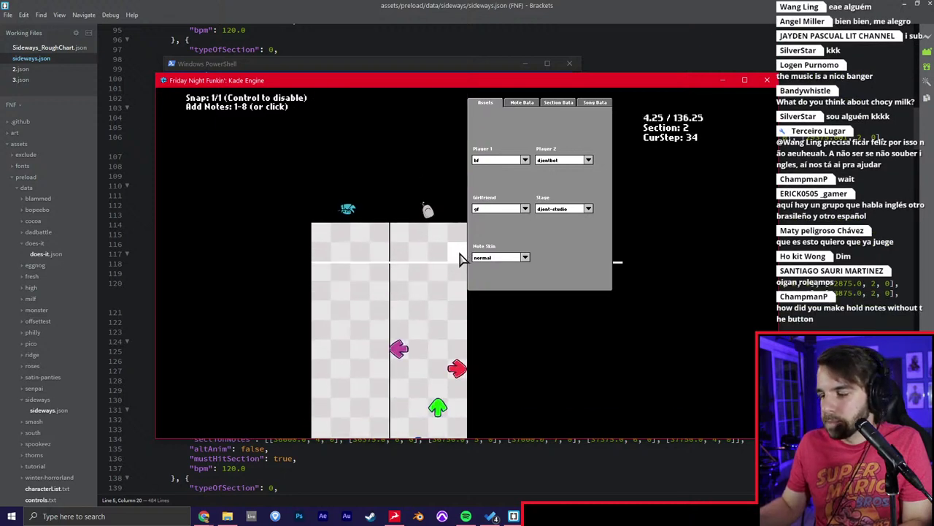
{"action": "scroll", "coordinate": [457, 292], "scroll_direction": "down", "scroll_amount": 11}
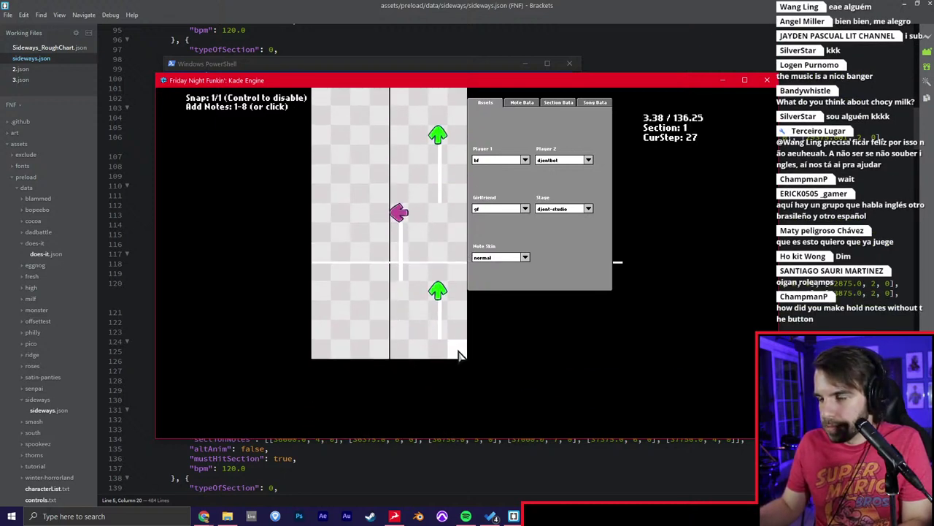
{"action": "key", "text": "space"}
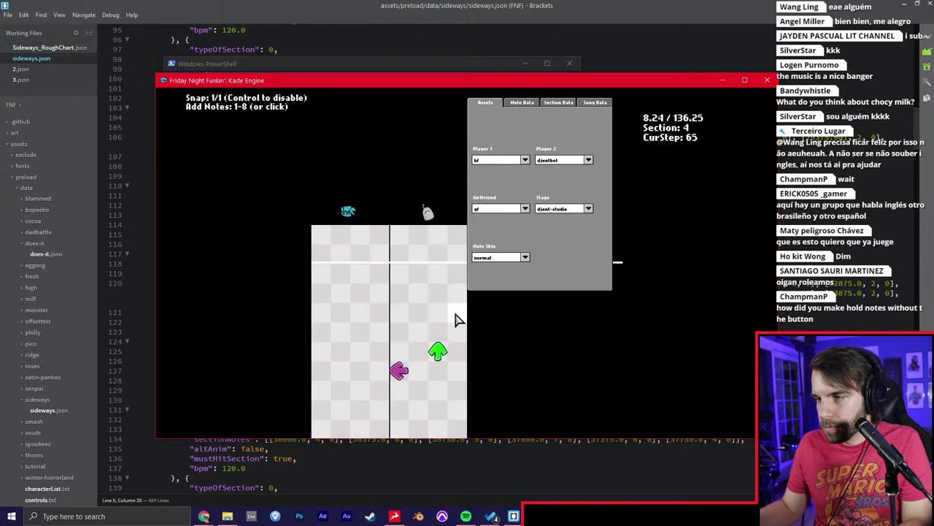
Extend the left note in section 4 into a hold ending before the next down note, and play on into section 6.
{"action": "key", "text": "a"}
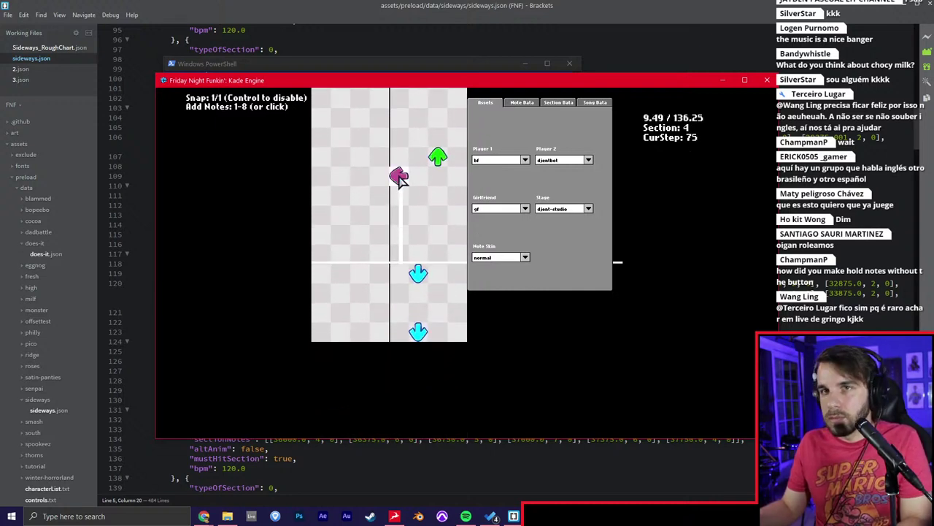
{"action": "left_click", "coordinate": [423, 276]}
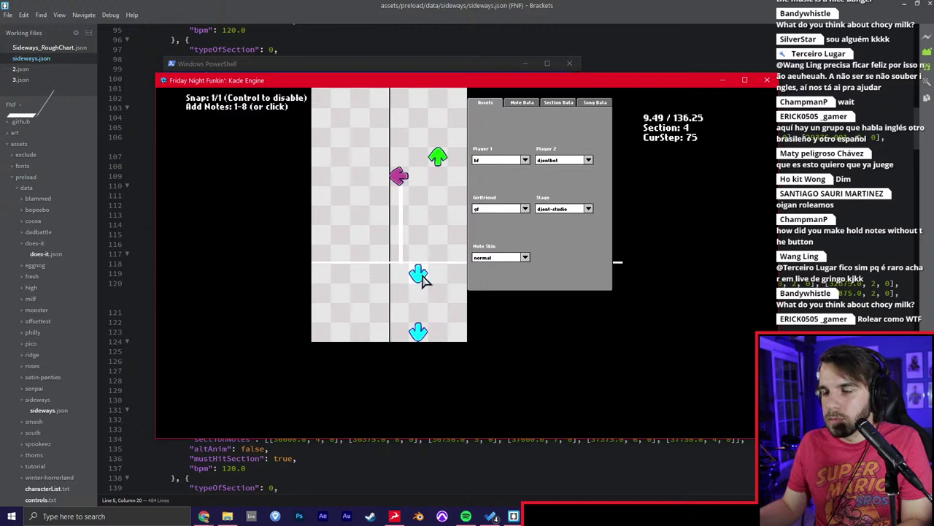
{"action": "key", "text": "space"}
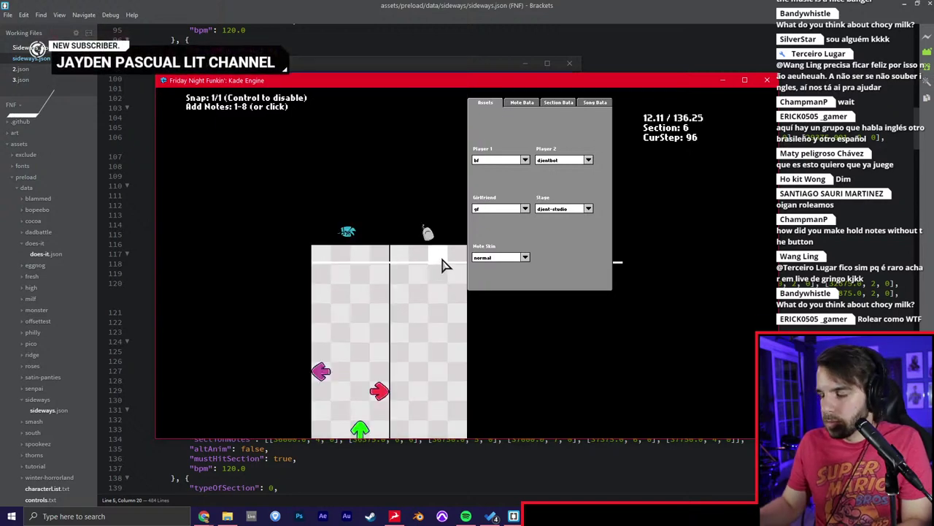
Turn both up notes and the left note between them in section 5 into hold notes, and play the section.
{"action": "key", "text": "a"}
{"action": "scroll", "coordinate": [431, 268], "scroll_direction": "down", "scroll_amount": 4}
{"action": "left_click", "coordinate": [361, 277]}
{"action": "left_click", "coordinate": [360, 275]}
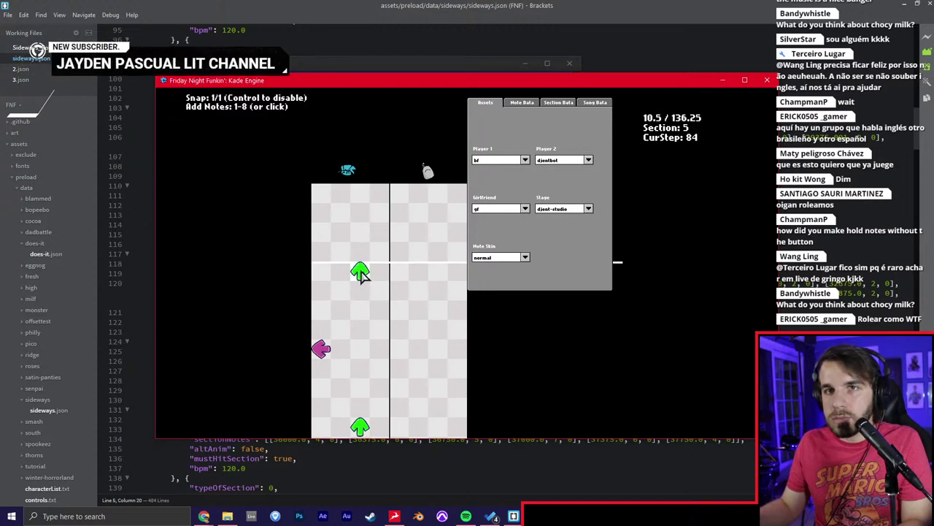
{"action": "left_click_drag", "start_coordinate": [361, 275], "coordinate": [338, 340]}
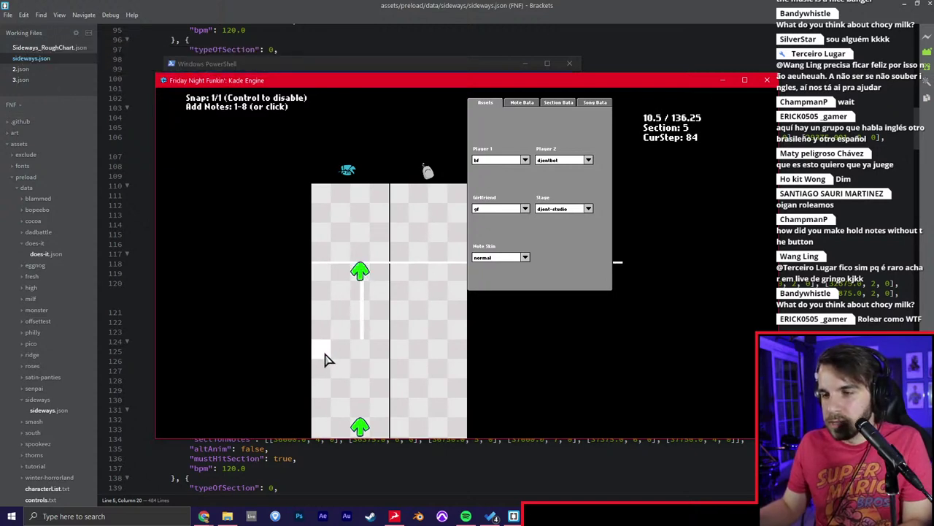
{"action": "key", "text": "space"}
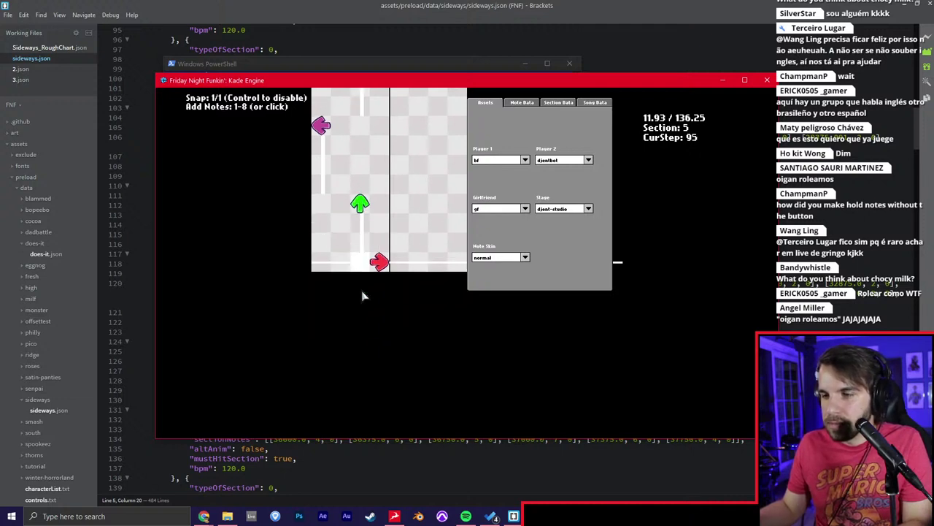
Disable note snapping, then delete the down note opening section 9 and extend the left note beside it into a hold.
{"action": "key", "text": "a"}
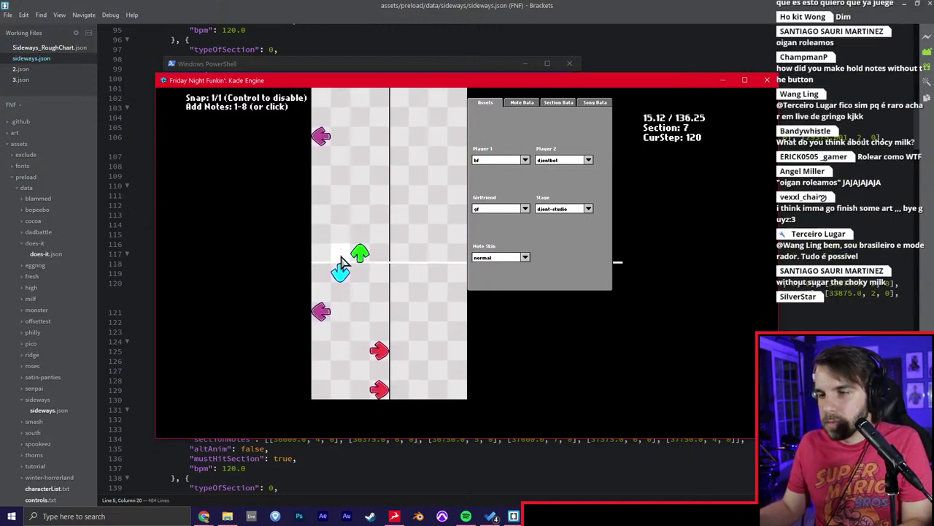
{"action": "left_click", "coordinate": [385, 261]}
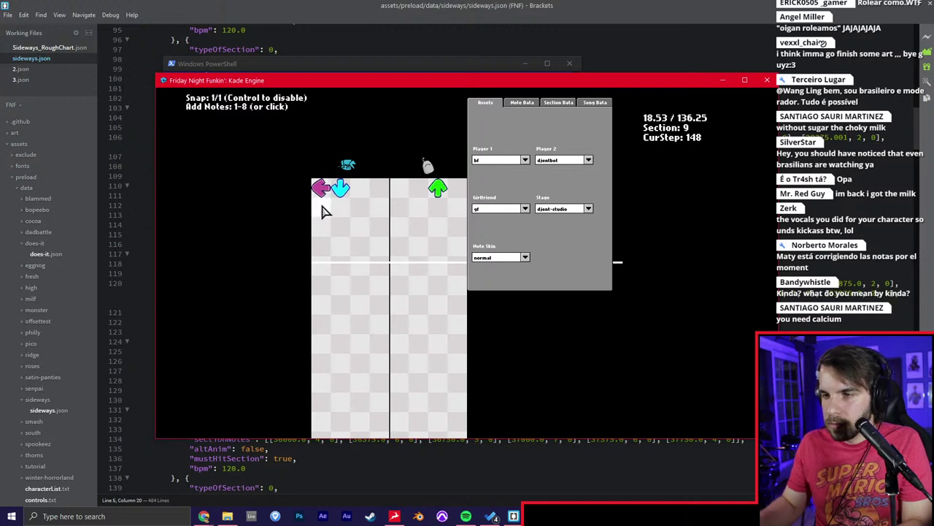
{"action": "key", "text": "ctrl"}
{"action": "key", "text": "a"}
{"action": "scroll", "coordinate": [295, 198], "scroll_direction": "down", "scroll_amount": 20}
{"action": "scroll", "coordinate": [326, 255], "scroll_direction": "down", "scroll_amount": 1}
{"action": "scroll", "coordinate": [368, 332], "scroll_direction": "down", "scroll_amount": 20}
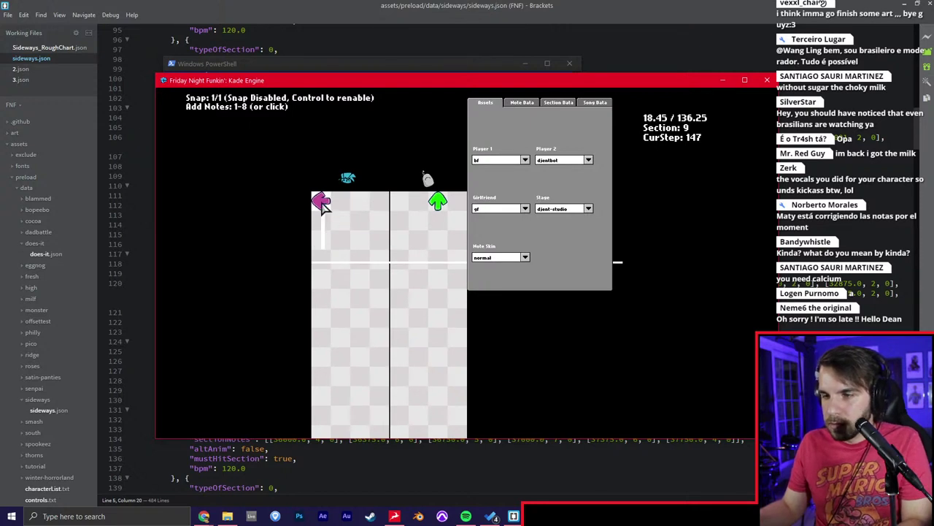
{"action": "key", "text": "e"}
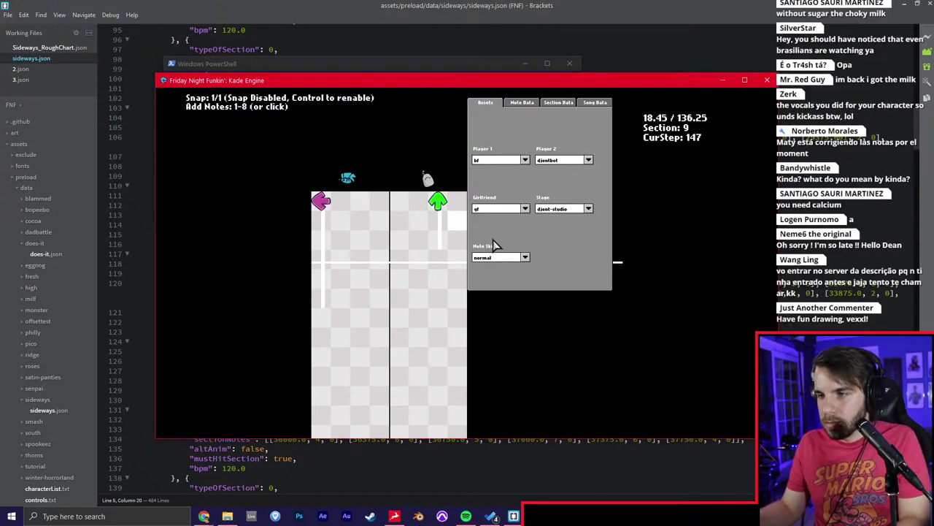
Lengthen the hold on the up note opening section 9 until it nearly reaches the next up note.
{"action": "scroll", "coordinate": [532, 293], "scroll_direction": "down", "scroll_amount": 15}
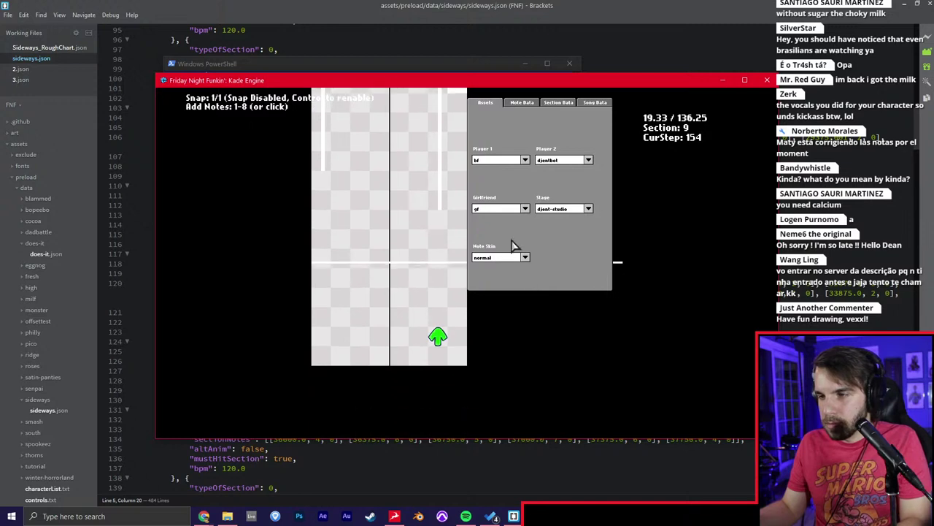
{"action": "scroll", "coordinate": [474, 183], "scroll_direction": "up", "scroll_amount": 2}
{"action": "left_click", "coordinate": [442, 114]}
{"action": "key", "text": "e"}
{"action": "key", "text": "e"}
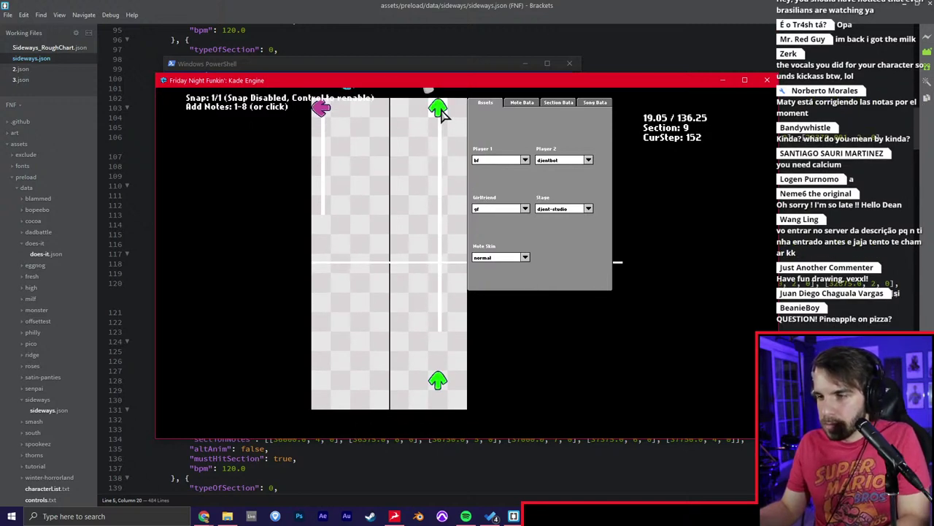
Play back sections 9 and 10 to check the lengthened hold notes against the song.
{"action": "key", "text": "space"}
{"action": "key", "text": "space"}
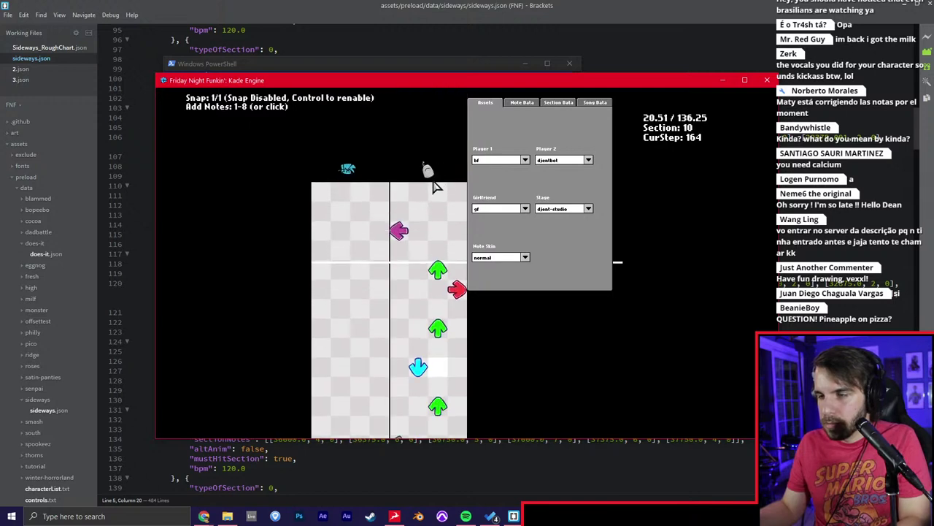
{"action": "key", "text": "a"}
{"action": "scroll", "coordinate": [426, 223], "scroll_direction": "down", "scroll_amount": 20}
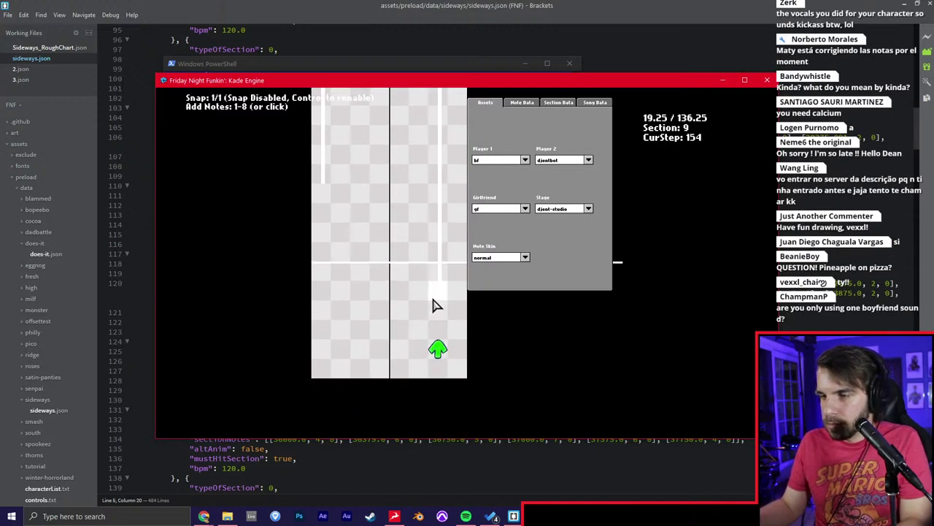
{"action": "key", "text": "space"}
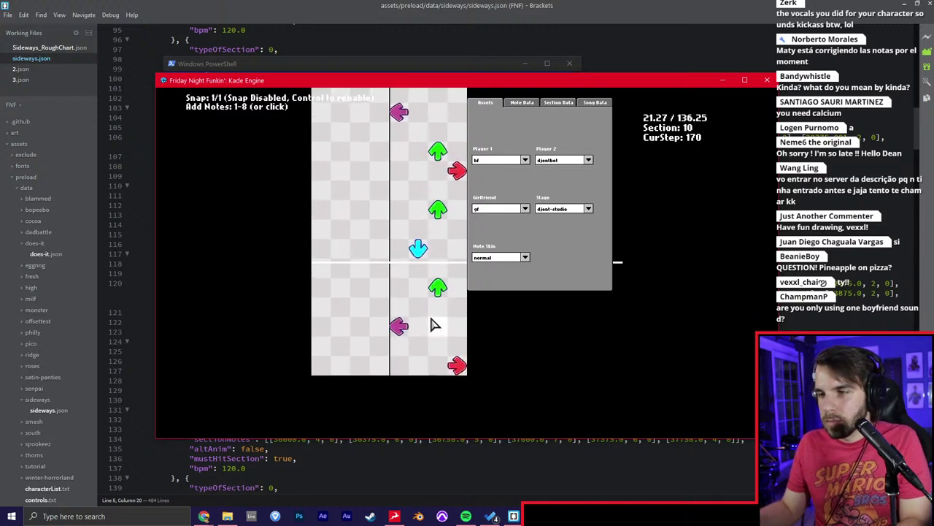
Play the chart from section 10 and extend the up note opening section 13 into a hold note.
{"action": "key", "text": "a"}
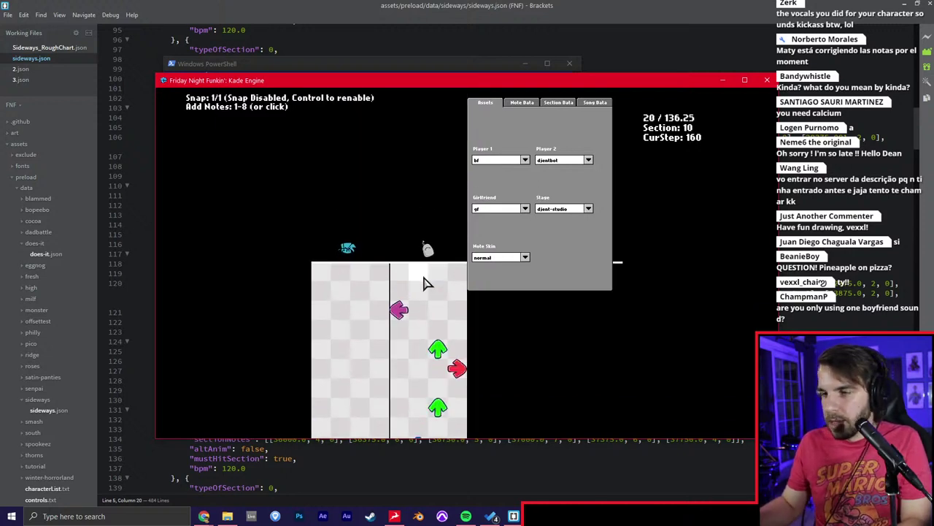
{"action": "key", "text": "space"}
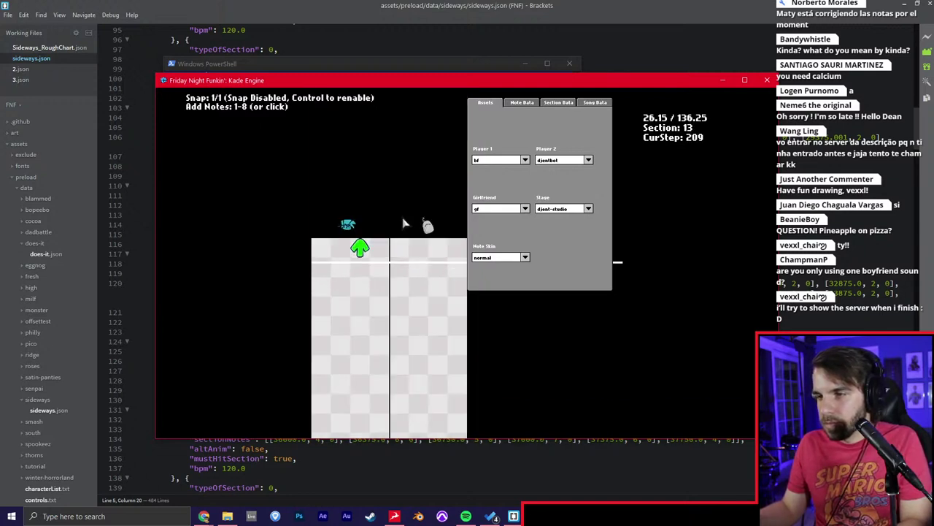
{"action": "left_click", "coordinate": [358, 252]}
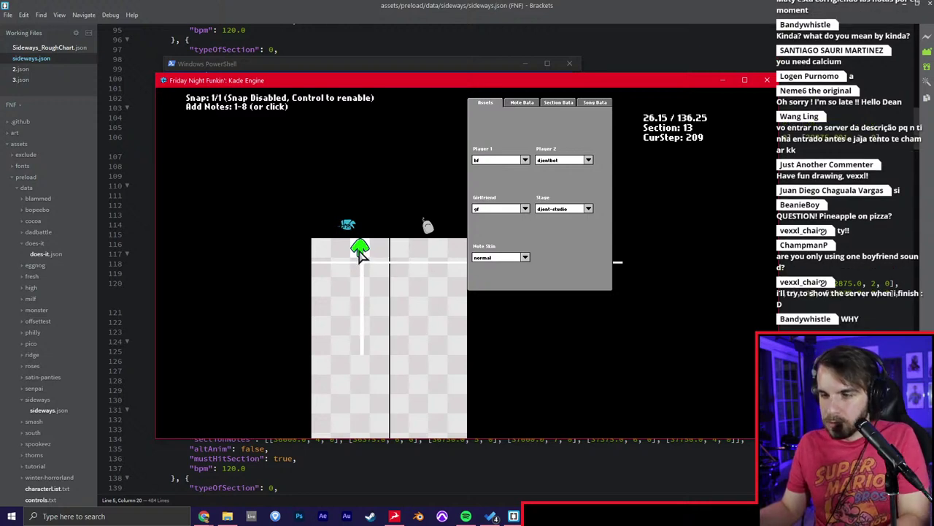
{"action": "key", "text": "space"}
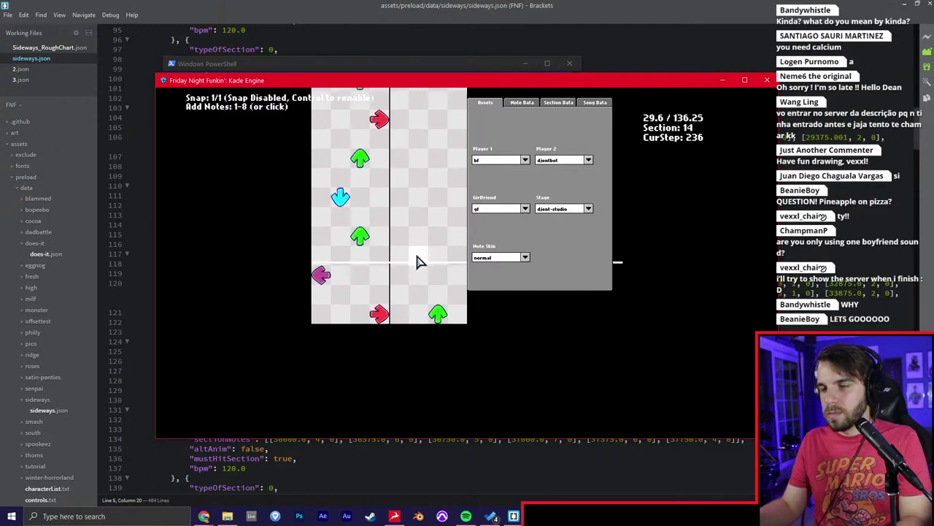
Turn the up note on the last row of section 14, in the right-hand lanes, into a hold note reaching into section 15.
{"action": "key", "text": "space"}
{"action": "key", "text": "a"}
{"action": "scroll", "coordinate": [415, 256], "scroll_direction": "down", "scroll_amount": 20}
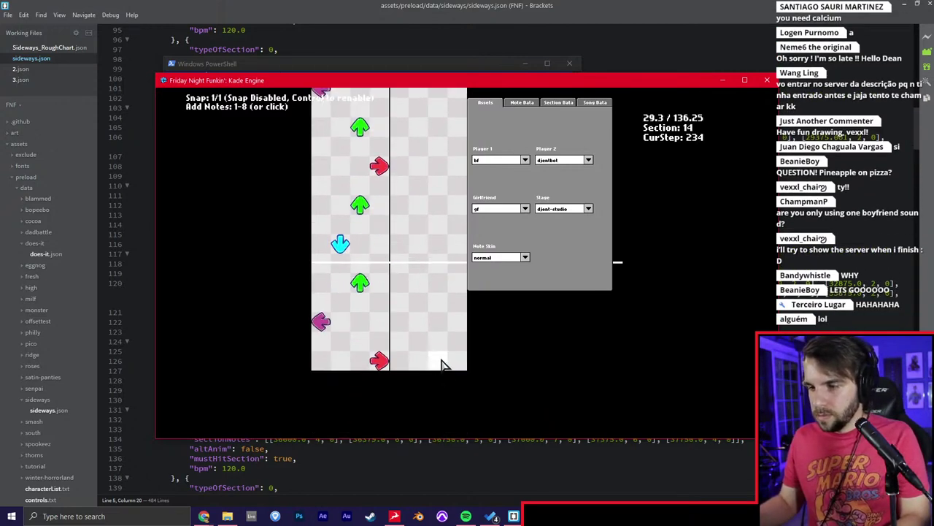
{"action": "scroll", "coordinate": [440, 363], "scroll_direction": "down", "scroll_amount": 9}
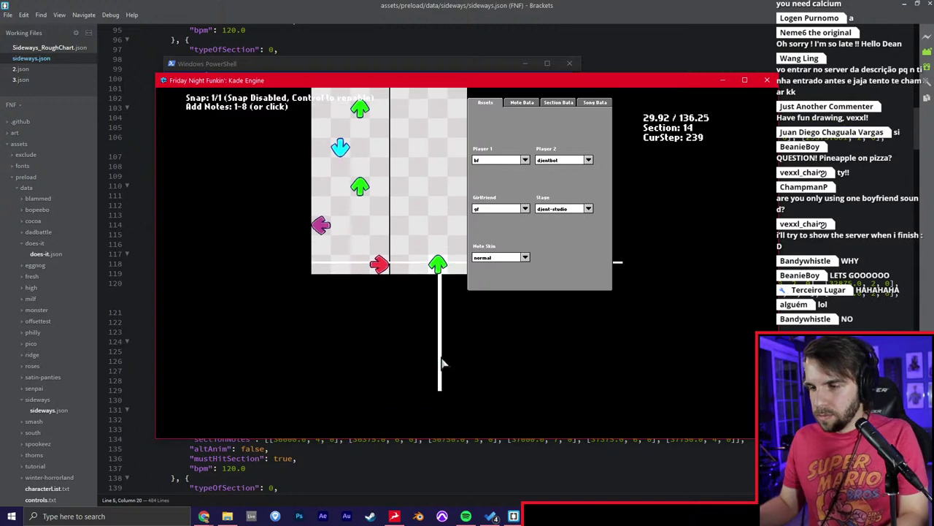
{"action": "scroll", "coordinate": [441, 356], "scroll_direction": "down", "scroll_amount": 10}
Turn the left note in the right-hand lanes of section 15 into a long hold note.
{"action": "left_click", "coordinate": [403, 274]}
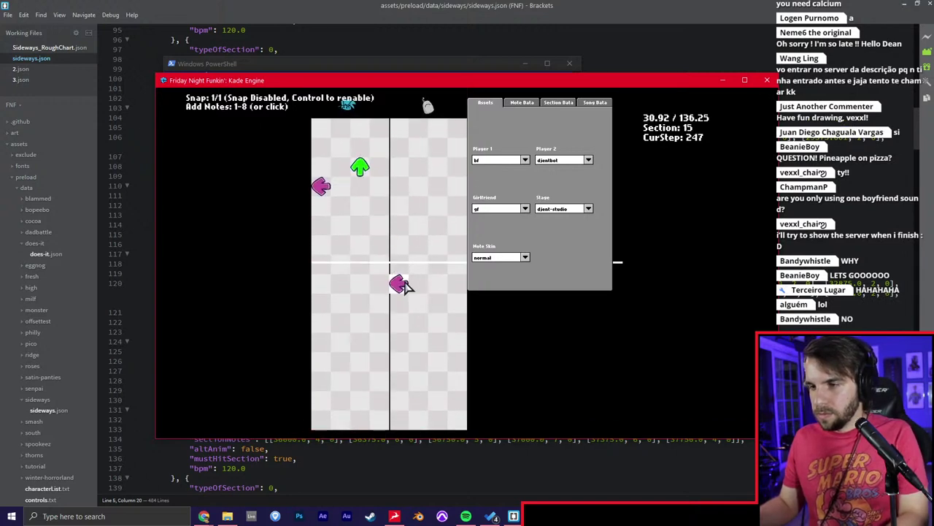
{"action": "scroll", "coordinate": [404, 289], "scroll_direction": "down", "scroll_amount": 8}
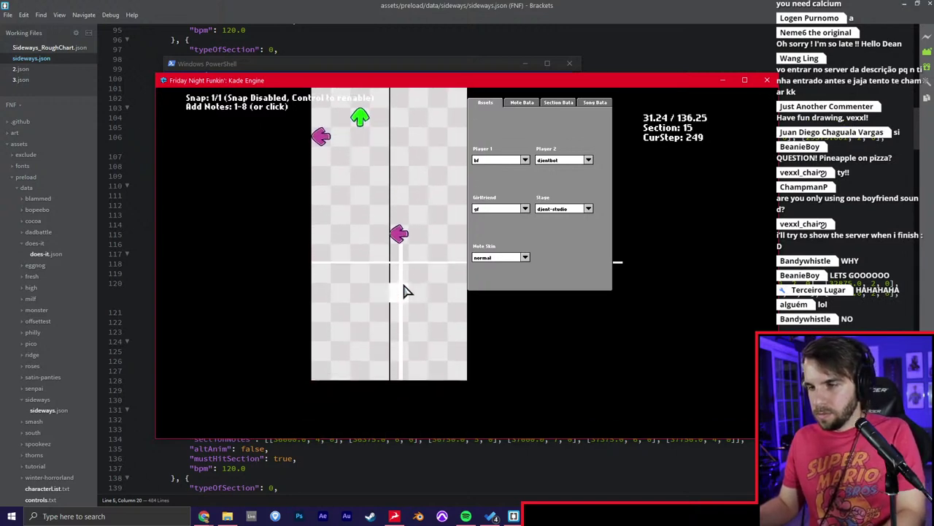
{"action": "scroll", "coordinate": [419, 299], "scroll_direction": "up", "scroll_amount": 7}
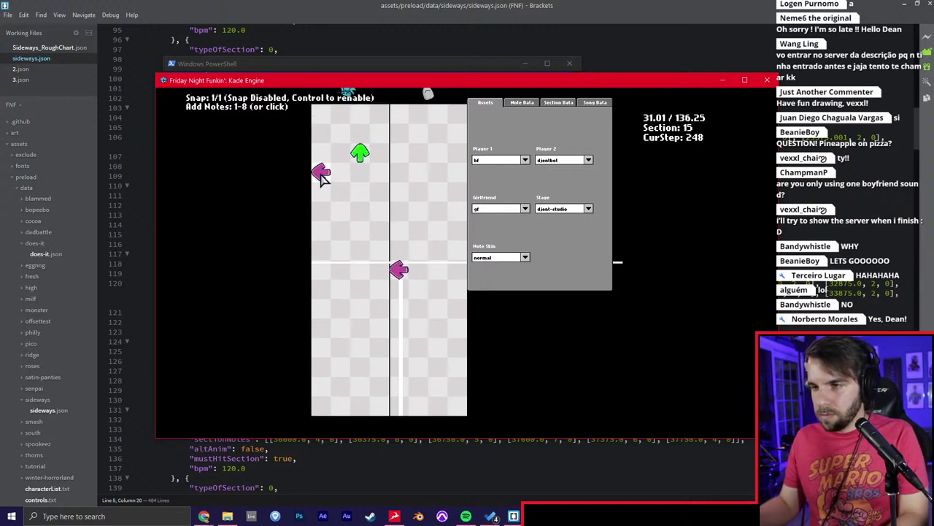
{"action": "key", "text": "e"}
Play into section 16, thin its last three double notes to a single right, down and up note, and play on.
{"action": "key", "text": "space"}
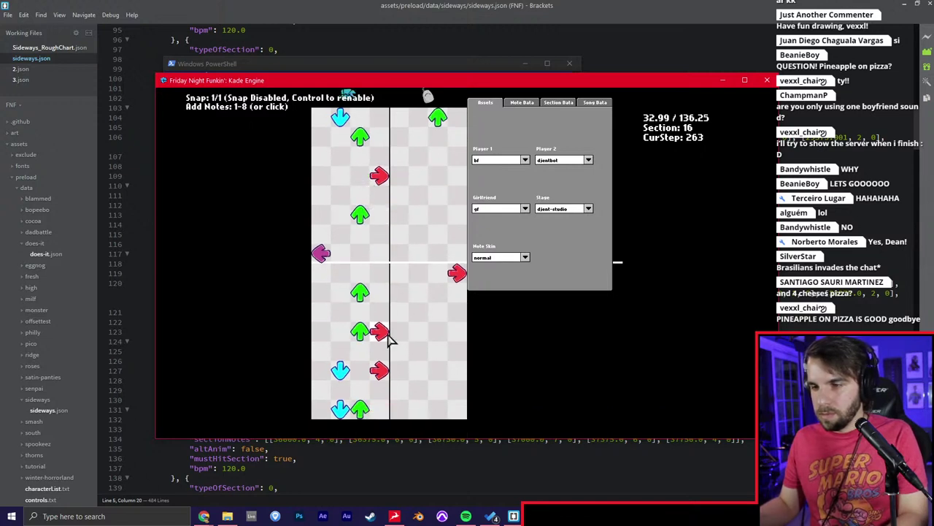
{"action": "left_click", "coordinate": [362, 336]}
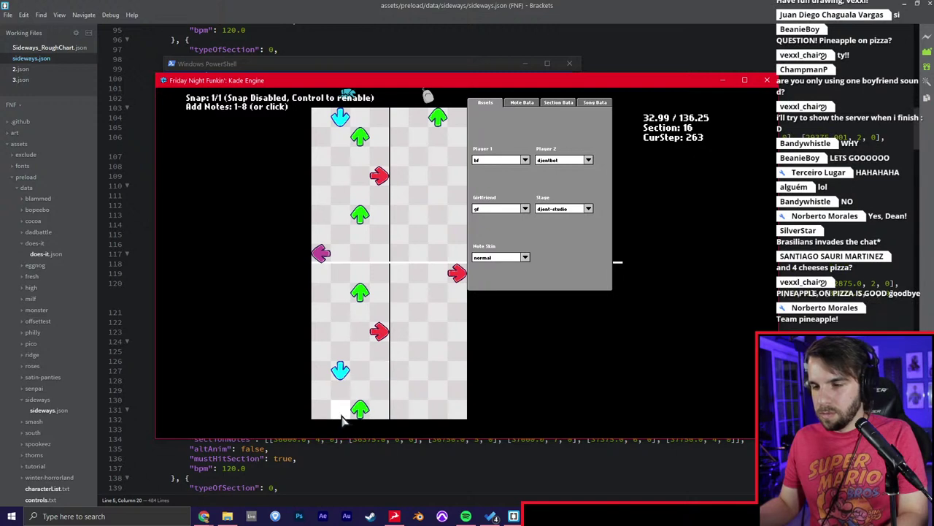
{"action": "key", "text": "space"}
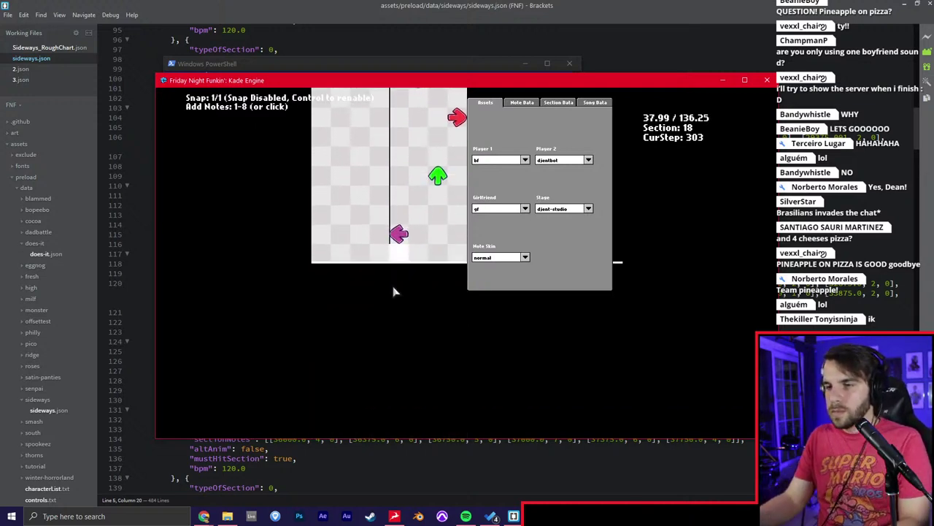
Return to the start of the song and play the chart through to section 5.
{"action": "scroll", "coordinate": [394, 292], "scroll_direction": "up", "scroll_amount": 20}
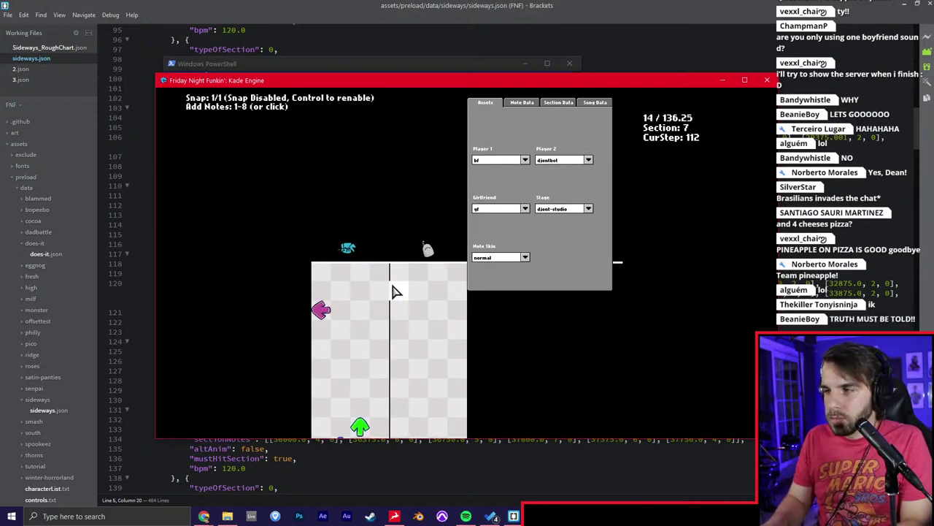
{"action": "scroll", "coordinate": [394, 292], "scroll_direction": "up", "scroll_amount": 6}
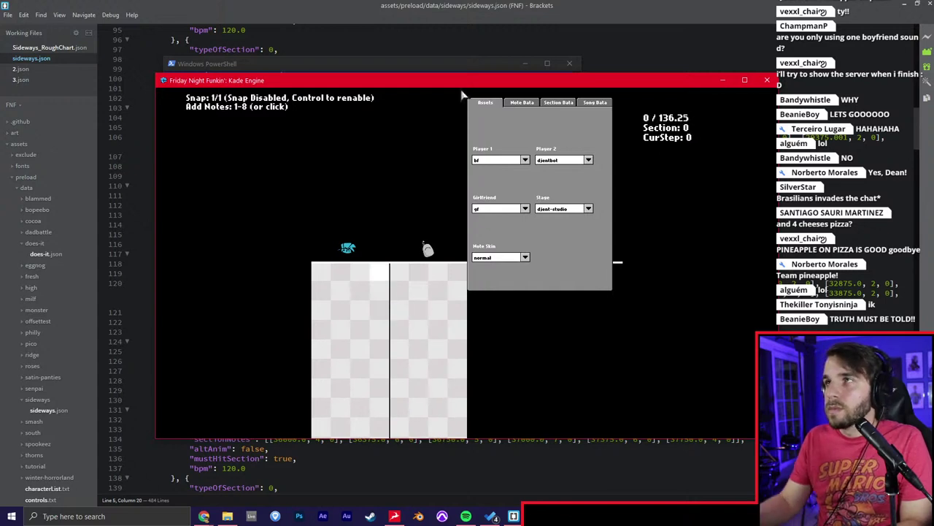
{"action": "key", "text": "alt+Tab"}
{"action": "left_click", "coordinate": [397, 190]}
{"action": "key", "text": "space"}
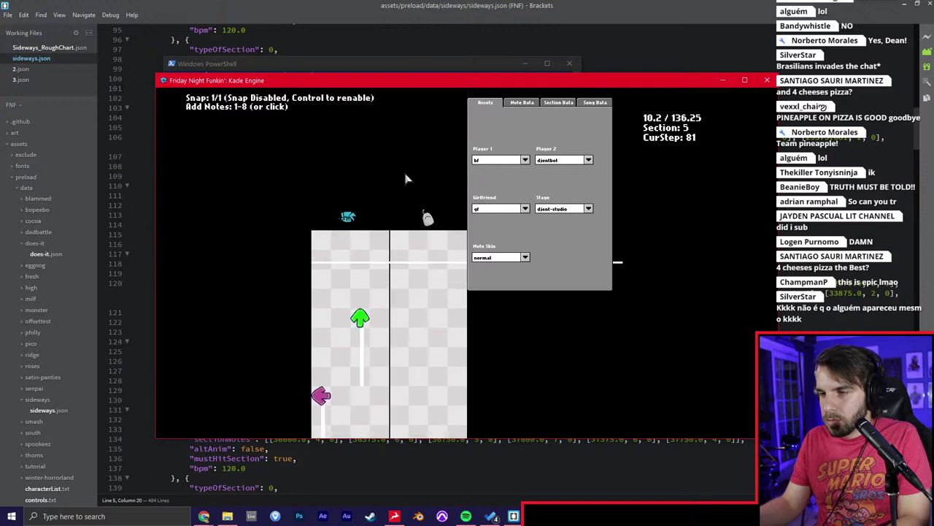
Go back to section 1, turn off Camera Points to P1 and swap its notes to the other side.
{"action": "key", "text": "Left"}
{"action": "key", "text": "Left"}
{"action": "key", "text": "Left"}
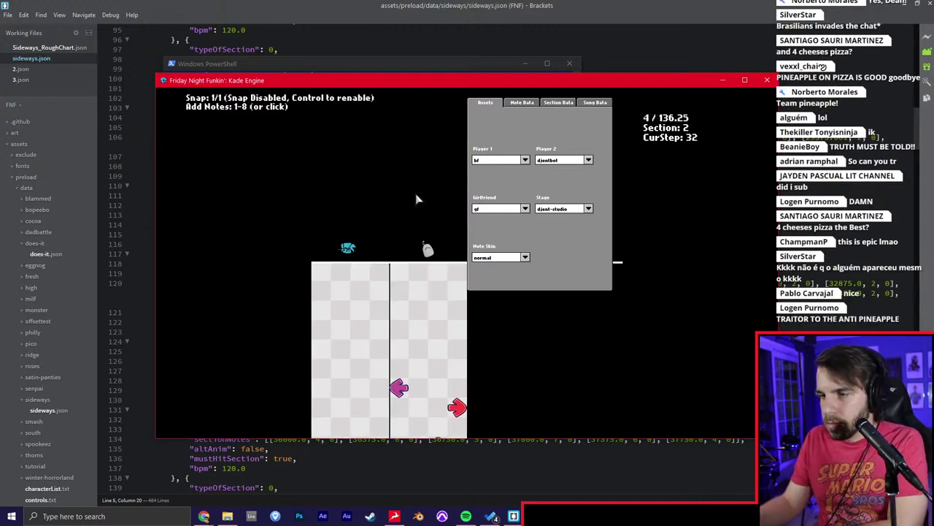
{"action": "key", "text": "Left"}
{"action": "key", "text": "Left"}
{"action": "key", "text": "Right"}
{"action": "left_click", "coordinate": [522, 103]}
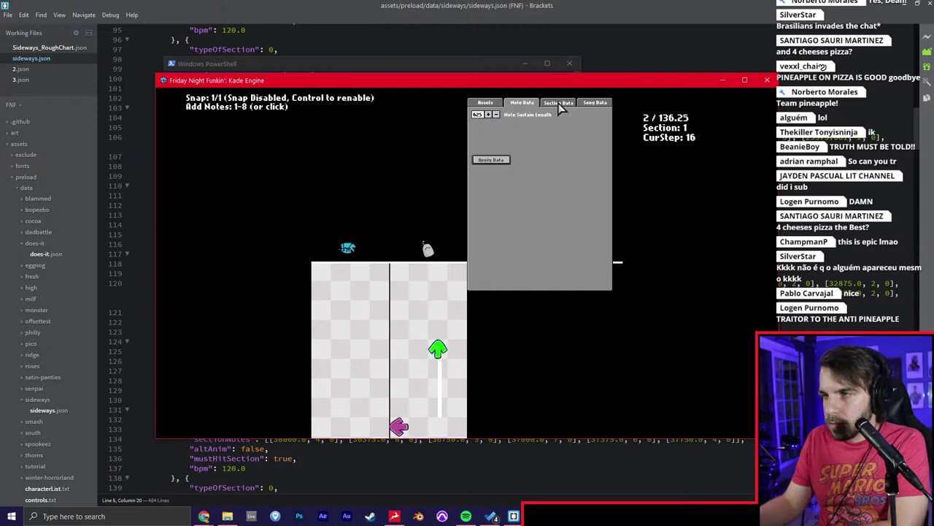
{"action": "left_click", "coordinate": [558, 102]}
{"action": "left_click", "coordinate": [498, 193]}
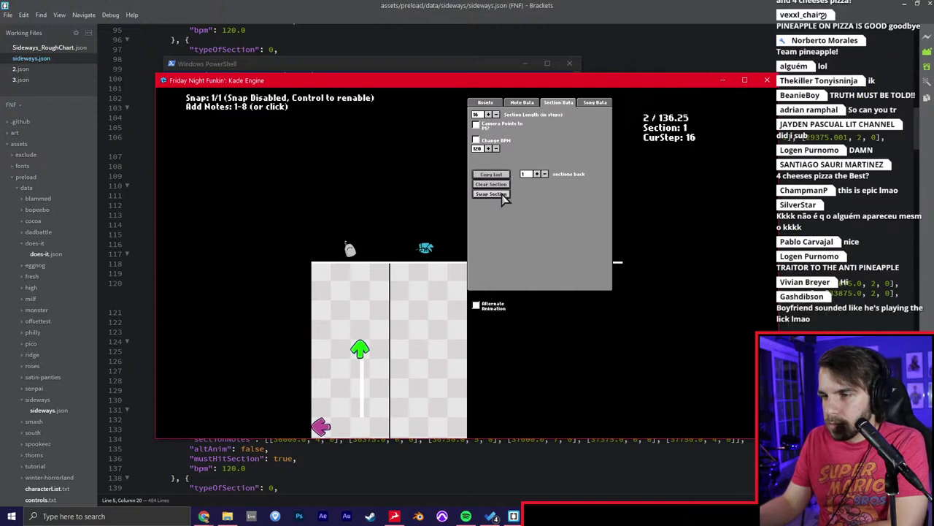
Swap the note sides of sections 2, 3 and 4, turning off Camera Points to P1 in sections 2 and 3.
{"action": "key", "text": "Right"}
{"action": "left_click", "coordinate": [499, 194]}
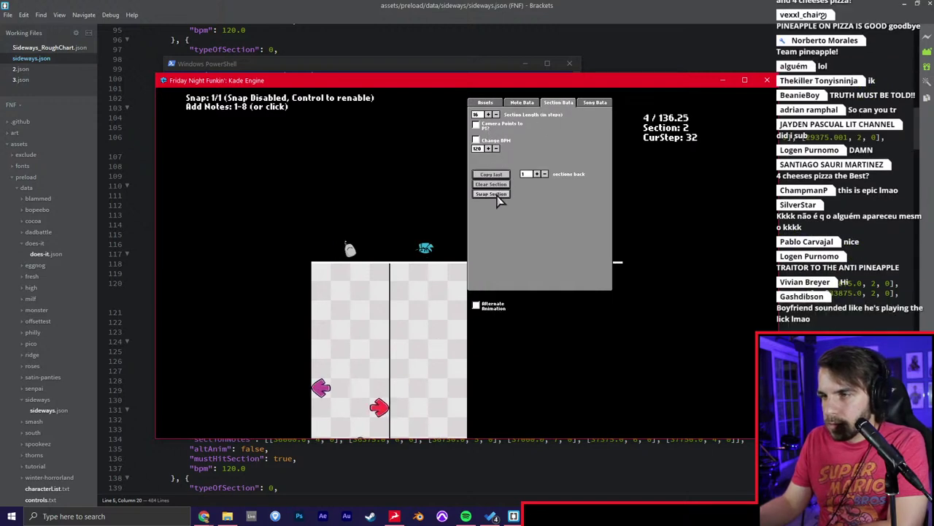
{"action": "key", "text": "Right"}
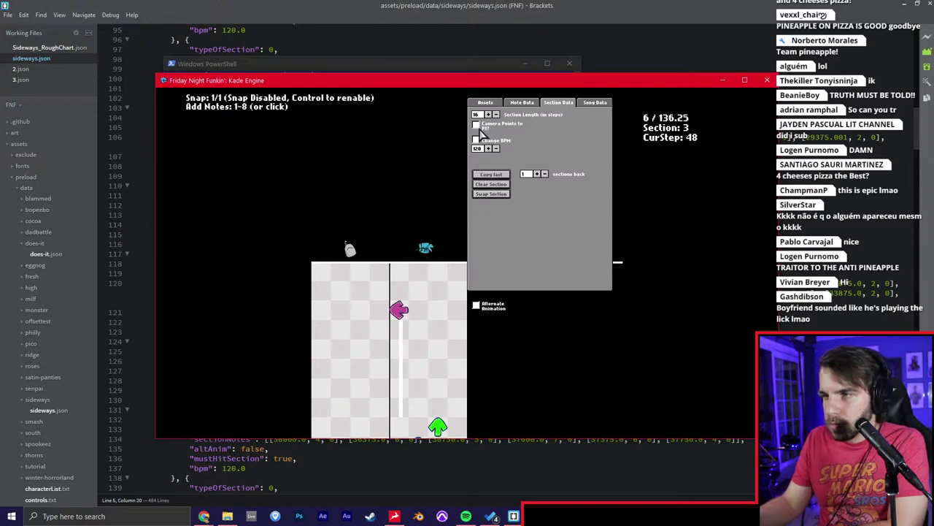
{"action": "left_click", "coordinate": [492, 193]}
{"action": "key", "text": "Right"}
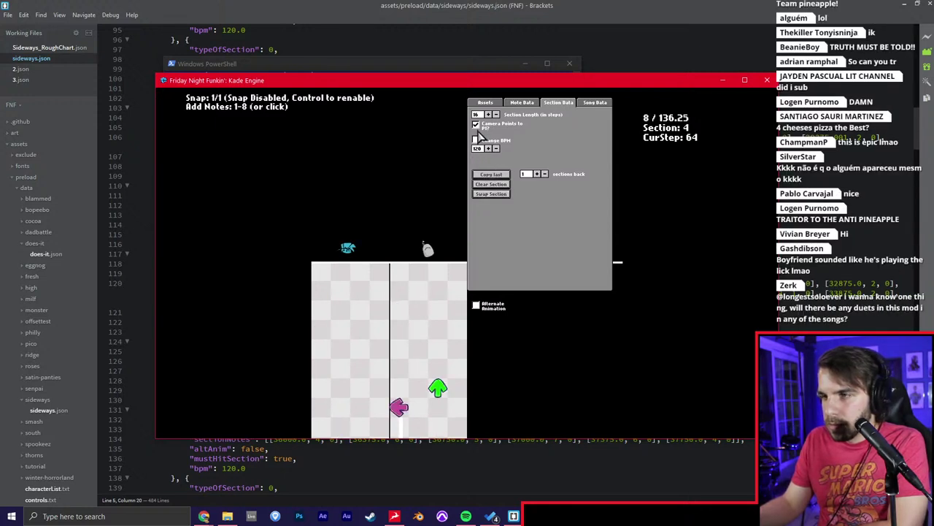
{"action": "left_click", "coordinate": [492, 194]}
{"action": "key", "text": "Right"}
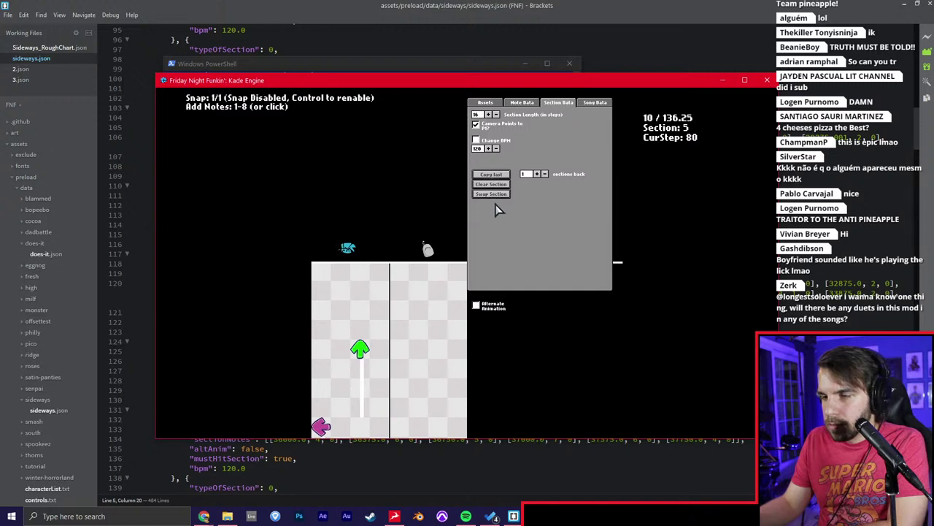
Play back sections 5 and 6 to check their notes against the song.
{"action": "key", "text": "space"}
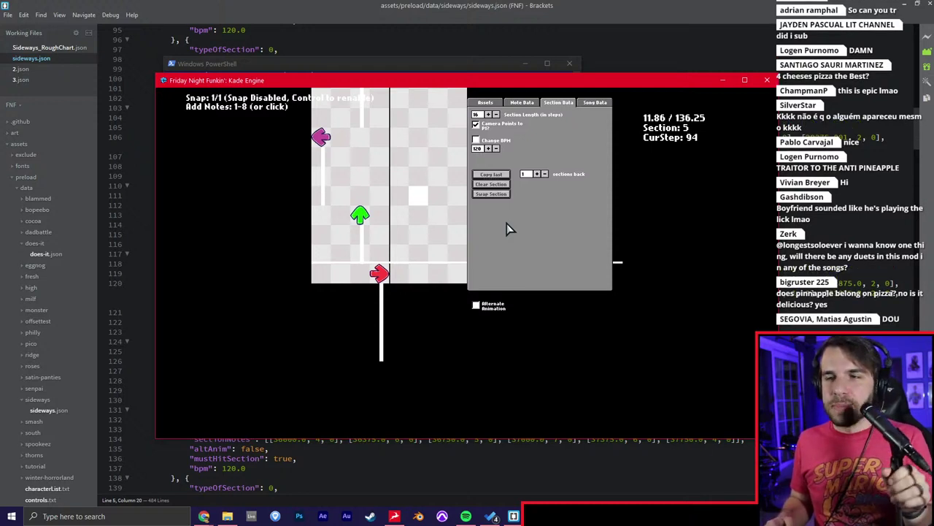
{"action": "key", "text": "space"}
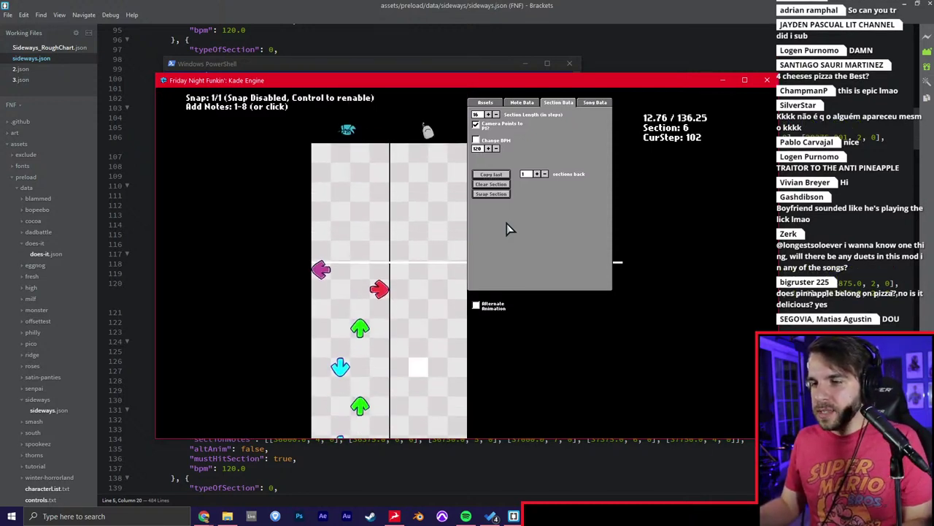
{"action": "key", "text": "space"}
Extend the left note opening section 7 into a hold about five steps long.
{"action": "left_click", "coordinate": [319, 192]}
{"action": "key", "text": "e"}
{"action": "key", "text": "e"}
{"action": "key", "text": "e"}
{"action": "key", "text": "e"}
{"action": "key", "text": "e"}
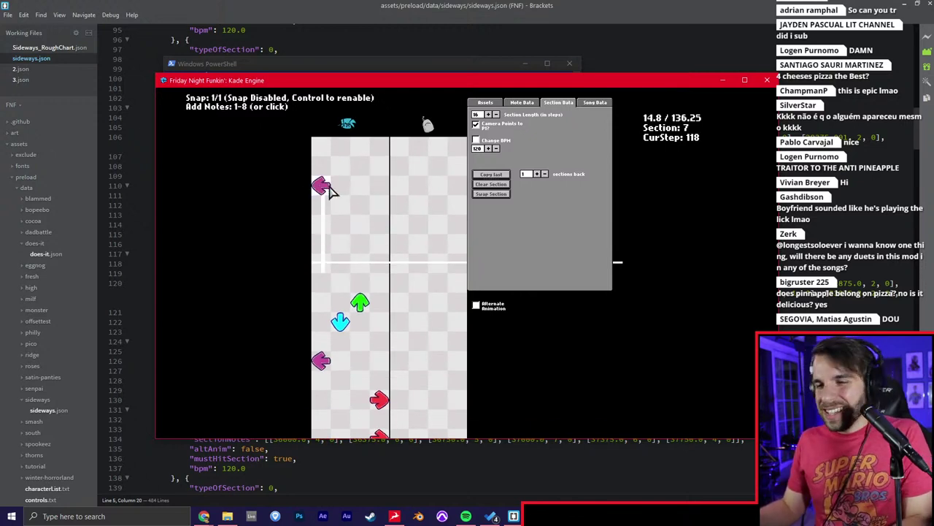
Play the chart from section 7 through section 20, replaying passages to check the hold notes against the song.
{"action": "key", "text": "space"}
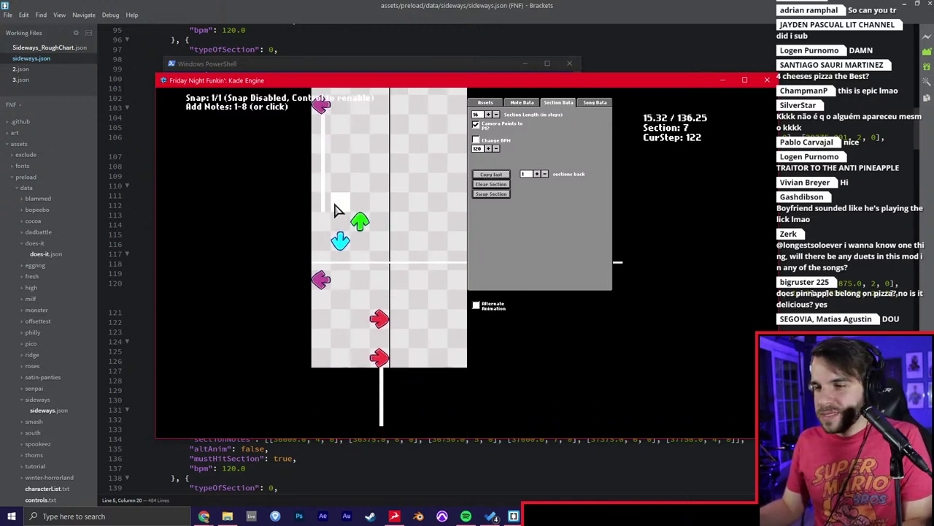
{"action": "key", "text": "space"}
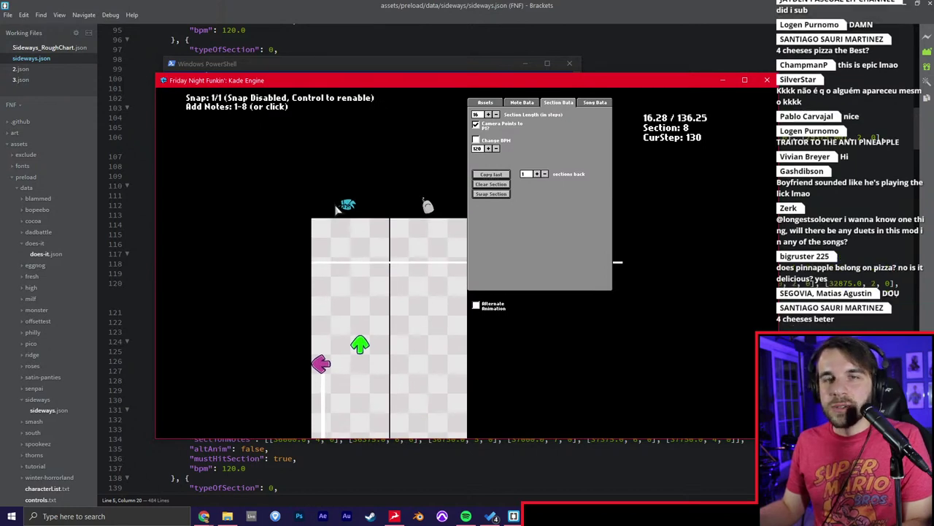
{"action": "key", "text": "a"}
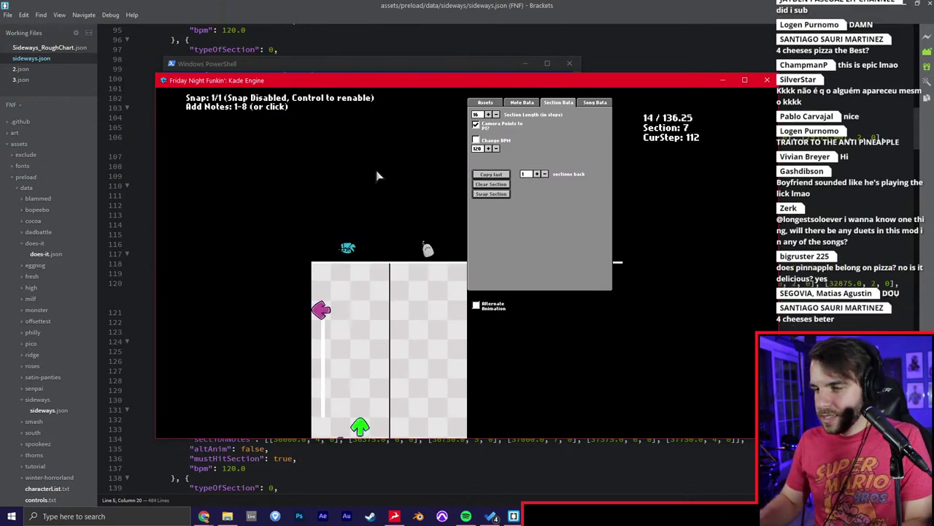
{"action": "key", "text": "space"}
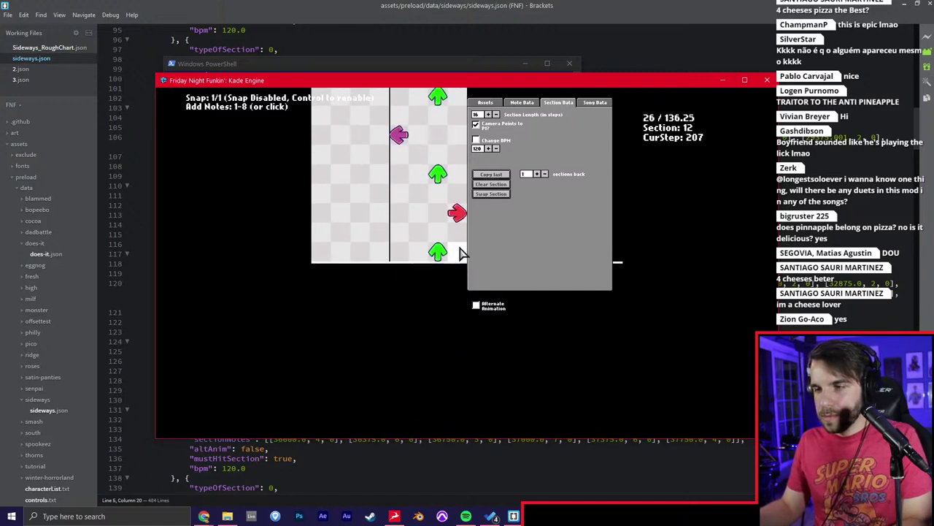
{"action": "key", "text": "Left"}
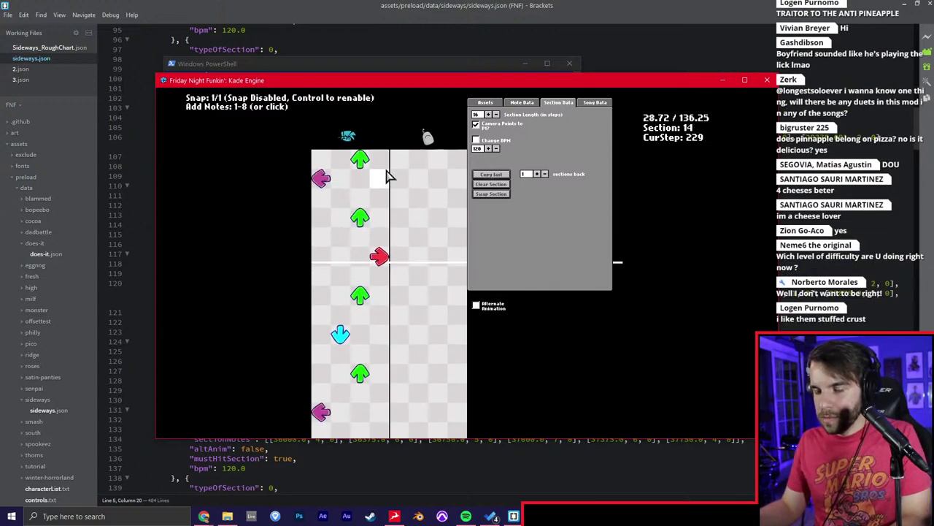
{"action": "key", "text": "a"}
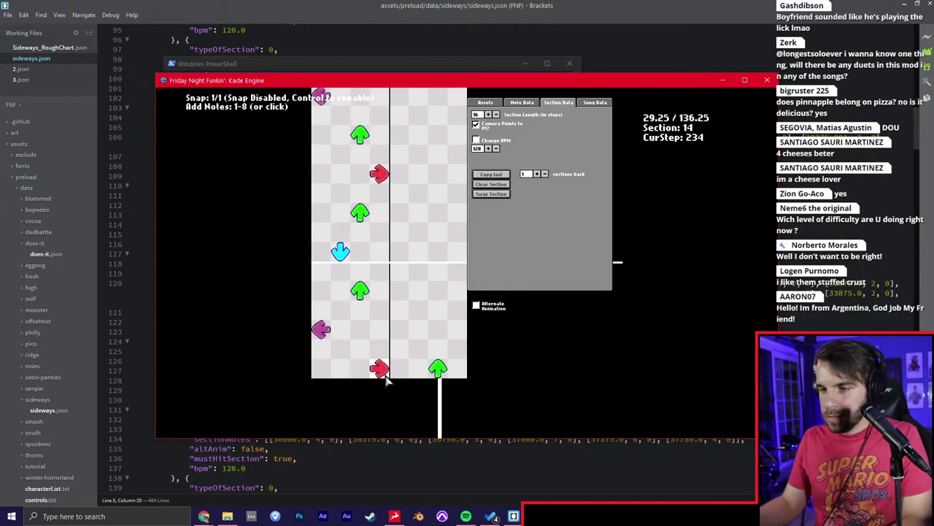
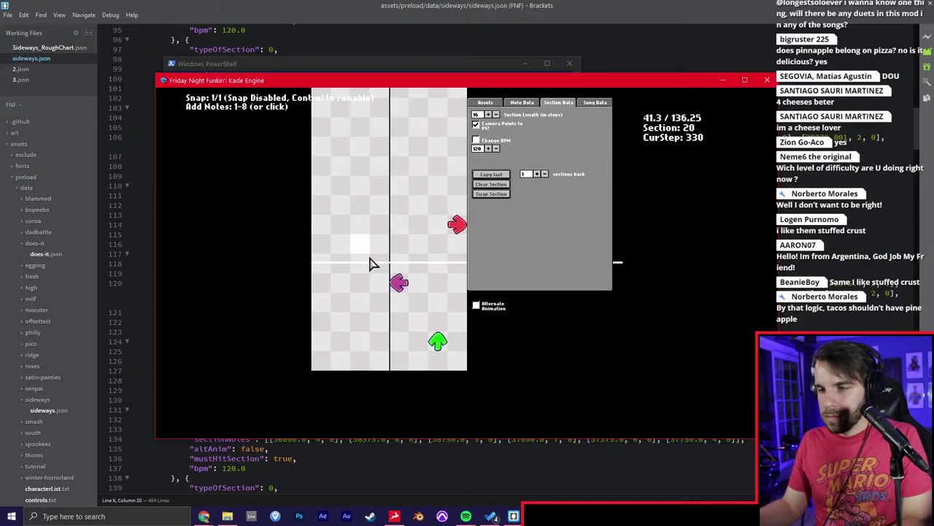
Turn the up, left and right notes in the left-hand lanes of section 21 into hold notes.
{"action": "left_click", "coordinate": [363, 213]}
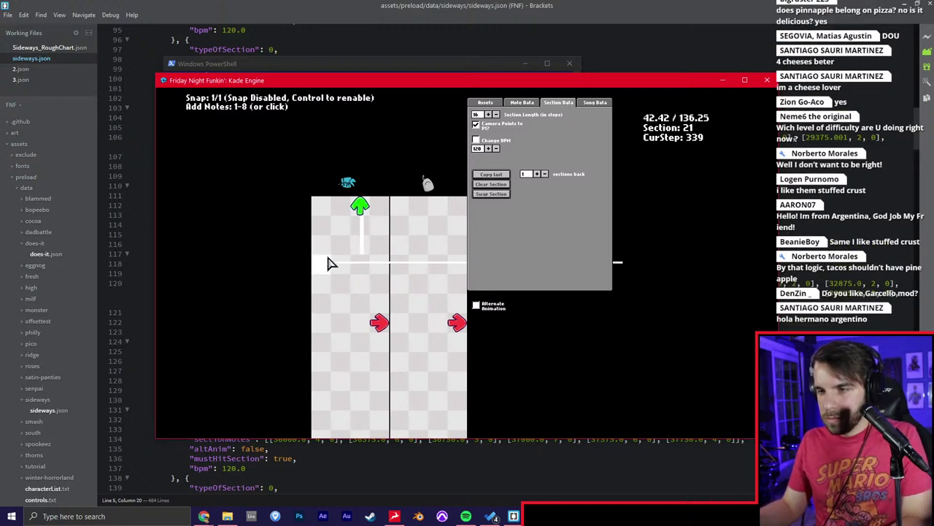
{"action": "left_click", "coordinate": [377, 323]}
{"action": "left_click", "coordinate": [377, 323]}
{"action": "key", "text": "e"}
{"action": "key", "text": "e"}
{"action": "key", "text": "e"}
{"action": "key", "text": "e"}
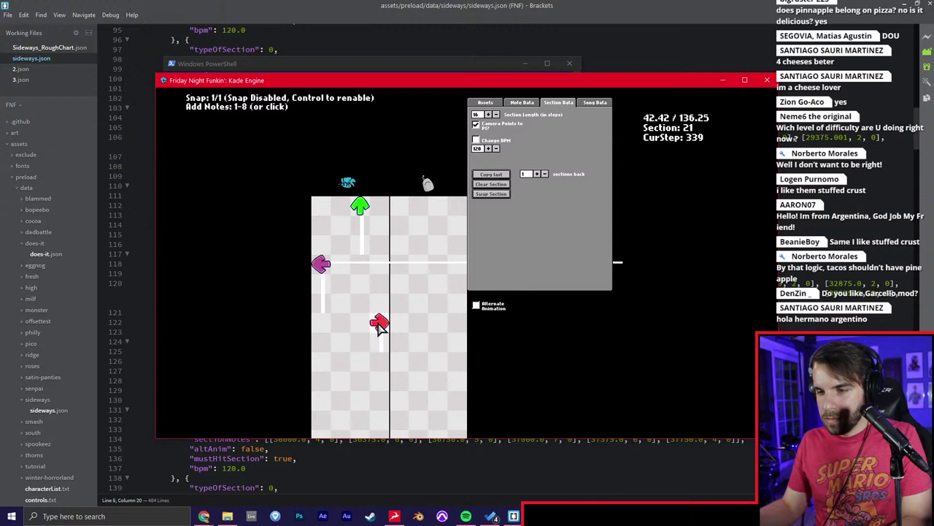
Place a right note and an up note in the right-hand lanes of section 21, level with the matching left-hand notes.
{"action": "scroll", "coordinate": [379, 323], "scroll_direction": "down", "scroll_amount": 15}
{"action": "left_click", "coordinate": [465, 198]}
{"action": "scroll", "coordinate": [465, 198], "scroll_direction": "up", "scroll_amount": 2}
{"action": "scroll", "coordinate": [466, 198], "scroll_direction": "up", "scroll_amount": 1}
{"action": "left_click", "coordinate": [438, 120]}
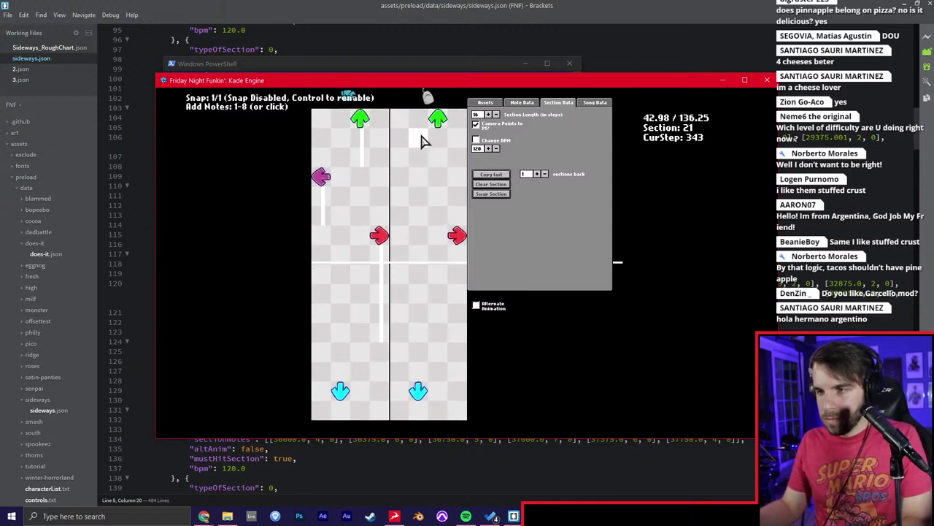
Place a left note in the right-hand lanes of section 21, level with the matching left-hand note.
{"action": "left_click", "coordinate": [398, 180]}
{"action": "scroll", "coordinate": [397, 184], "scroll_direction": "down", "scroll_amount": 16}
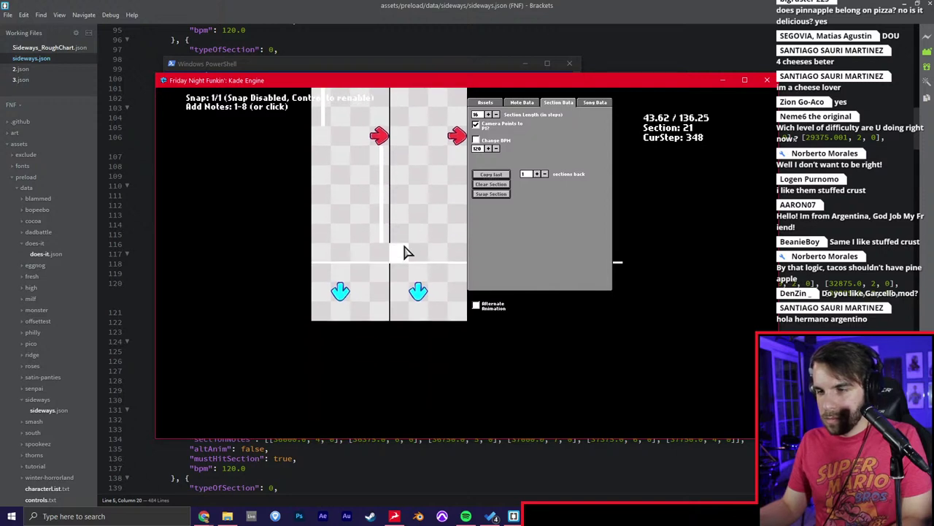
Turn the opening left note and the first up note in the left-hand lanes of section 22 into two-step hold notes.
{"action": "scroll", "coordinate": [397, 266], "scroll_direction": "down", "scroll_amount": 3}
{"action": "left_click", "coordinate": [322, 130]}
{"action": "left_click", "coordinate": [320, 130]}
{"action": "key", "text": "e"}
{"action": "key", "text": "e"}
{"action": "left_click", "coordinate": [357, 190]}
{"action": "left_click", "coordinate": [357, 190]}
{"action": "key", "text": "e"}
{"action": "key", "text": "e"}
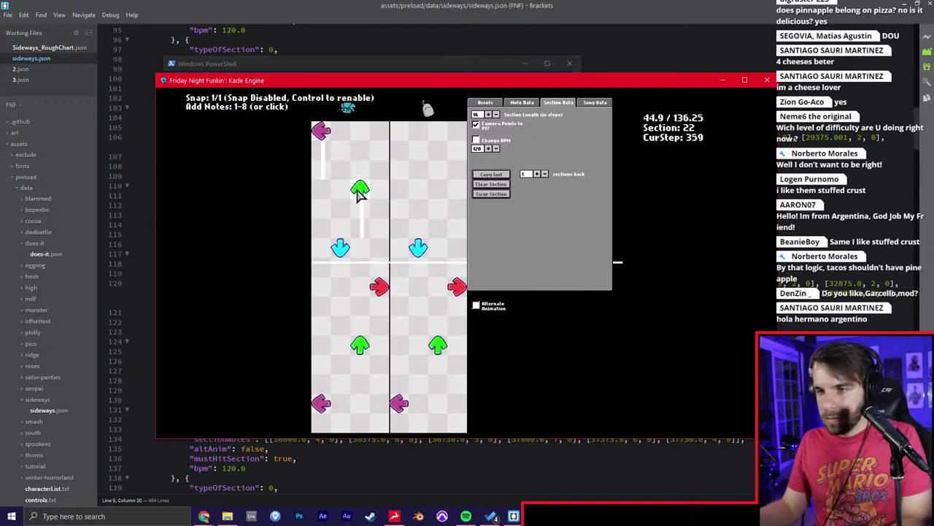
Re-place the first up note of section 22 with a two-step hold and give the left-hand down note a short hold.
{"action": "left_click", "coordinate": [340, 252]}
{"action": "key", "text": "e"}
{"action": "key", "text": "e"}
{"action": "left_click", "coordinate": [361, 190]}
{"action": "left_click", "coordinate": [361, 191]}
{"action": "key", "text": "e"}
{"action": "key", "text": "e"}
{"action": "left_click", "coordinate": [340, 252]}
{"action": "key", "text": "e"}
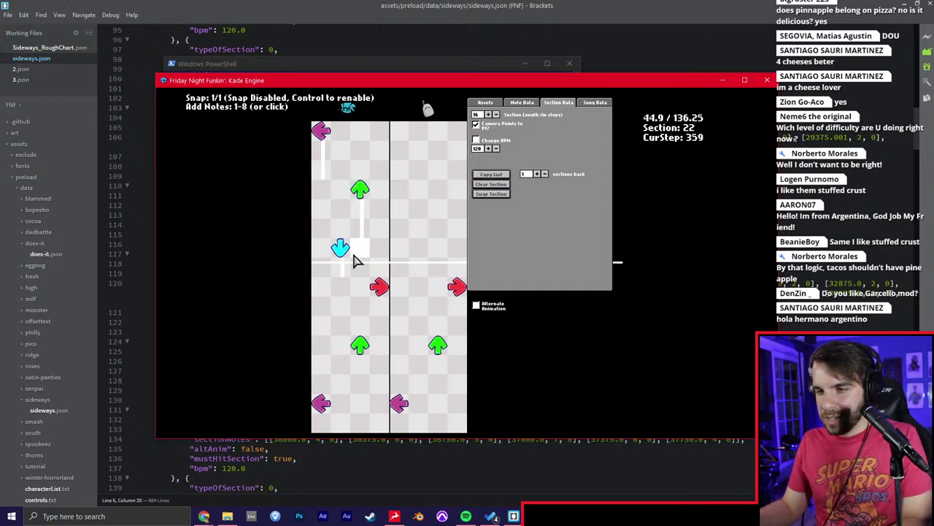
Turn the right note and the second up note in the left-hand lanes of section 22 into two-step hold notes.
{"action": "scroll", "coordinate": [355, 261], "scroll_direction": "down", "scroll_amount": 2}
{"action": "left_click", "coordinate": [380, 249]}
{"action": "left_click", "coordinate": [381, 249]}
{"action": "key", "text": "e"}
{"action": "key", "text": "e"}
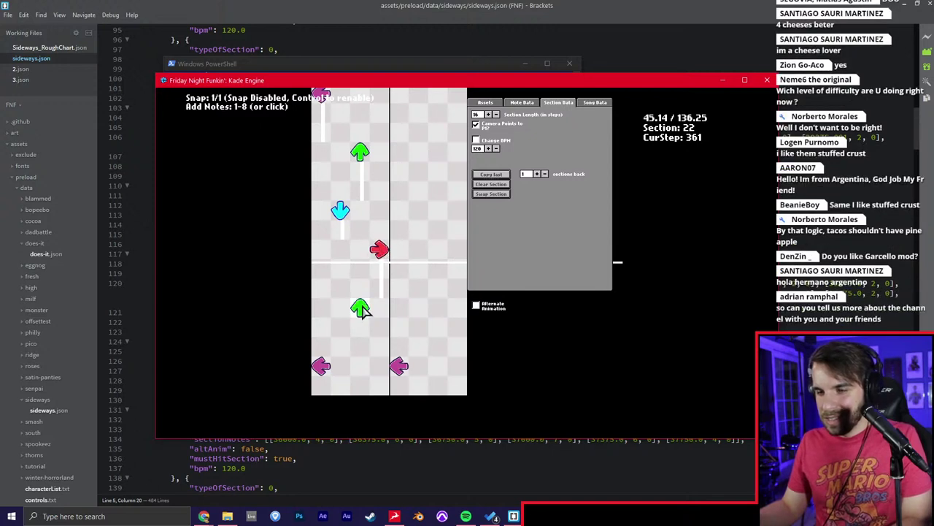
{"action": "left_click", "coordinate": [327, 372]}
{"action": "left_click", "coordinate": [327, 372]}
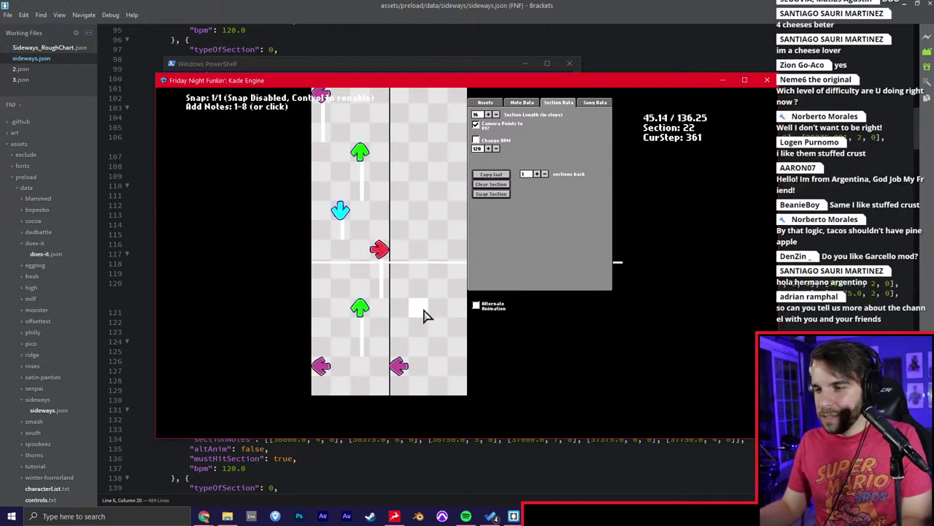
Play the chart from section 22 into section 23 to check the hold notes against the song.
{"action": "scroll", "coordinate": [460, 308], "scroll_direction": "up", "scroll_amount": 1}
{"action": "scroll", "coordinate": [459, 307], "scroll_direction": "up", "scroll_amount": 5}
{"action": "scroll", "coordinate": [457, 307], "scroll_direction": "down", "scroll_amount": 10}
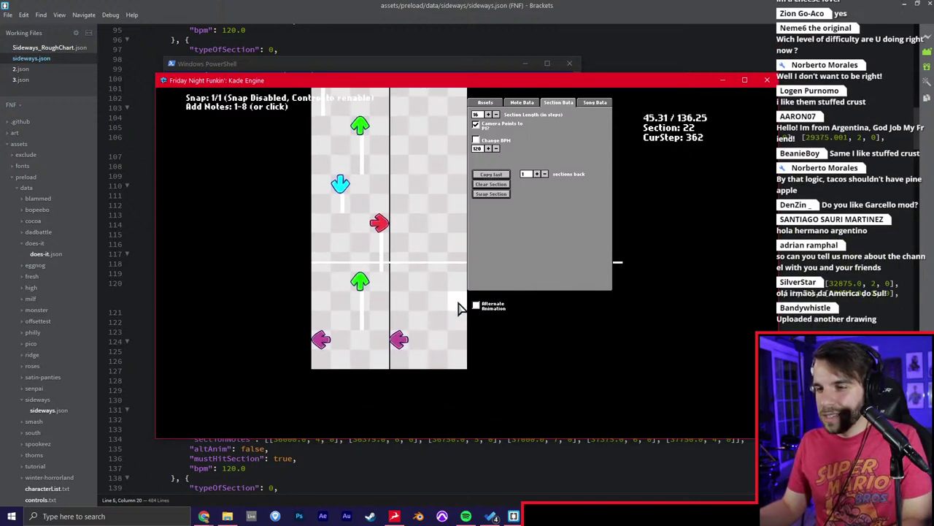
{"action": "key", "text": "space"}
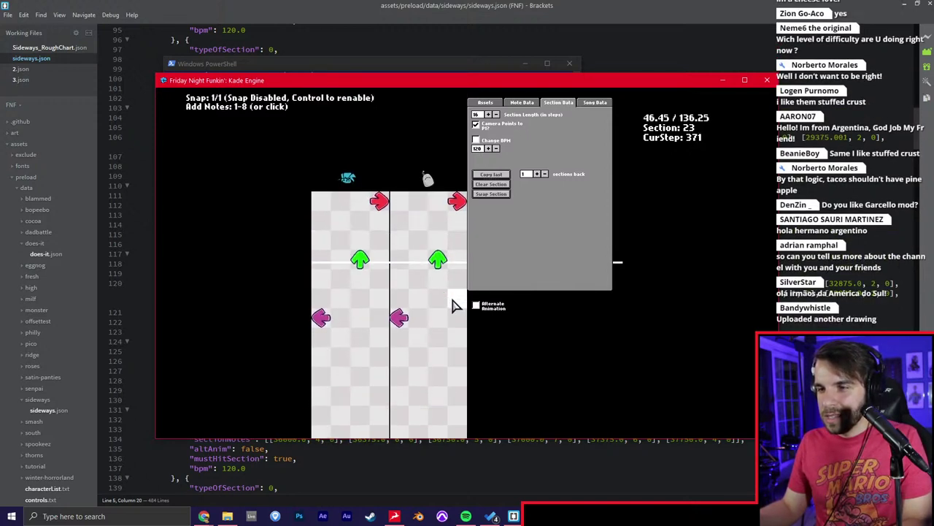
{"action": "key", "text": "space"}
Re-place the left note in the left-hand lanes of section 23 and close the Kade Engine game window.
{"action": "left_click", "coordinate": [321, 231]}
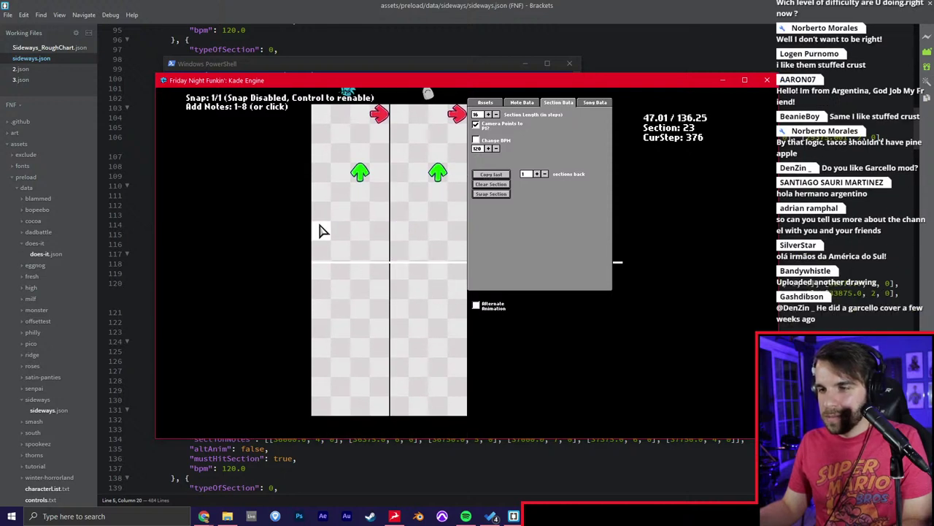
{"action": "left_click", "coordinate": [321, 231]}
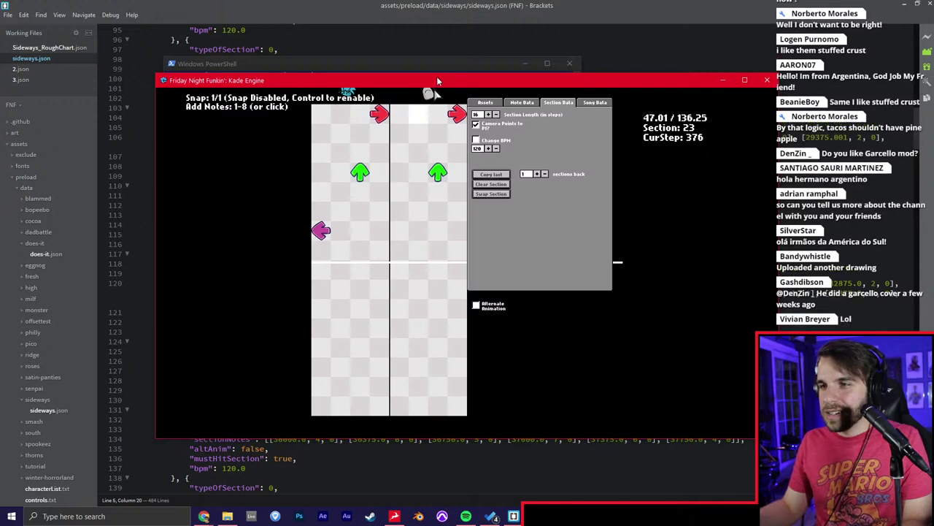
{"action": "left_click_drag", "start_coordinate": [436, 79], "coordinate": [425, 88]}
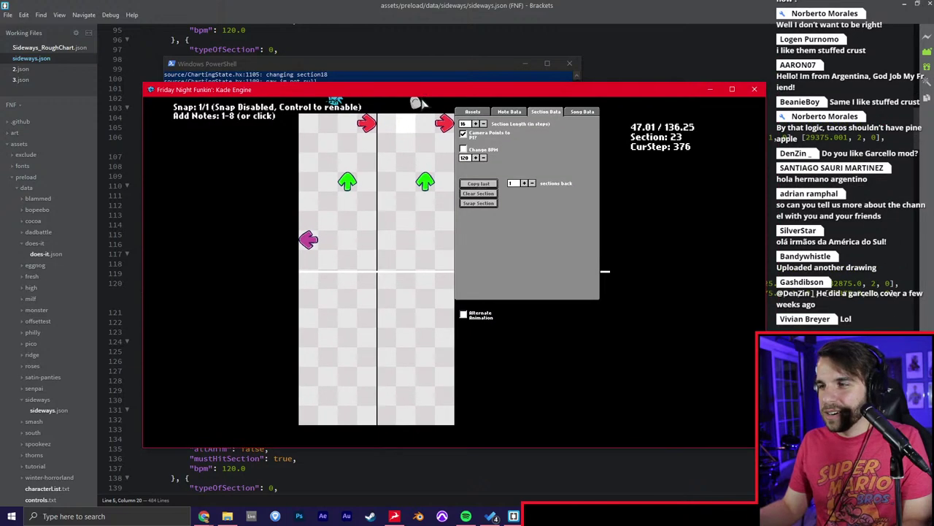
{"action": "left_click", "coordinate": [753, 90]}
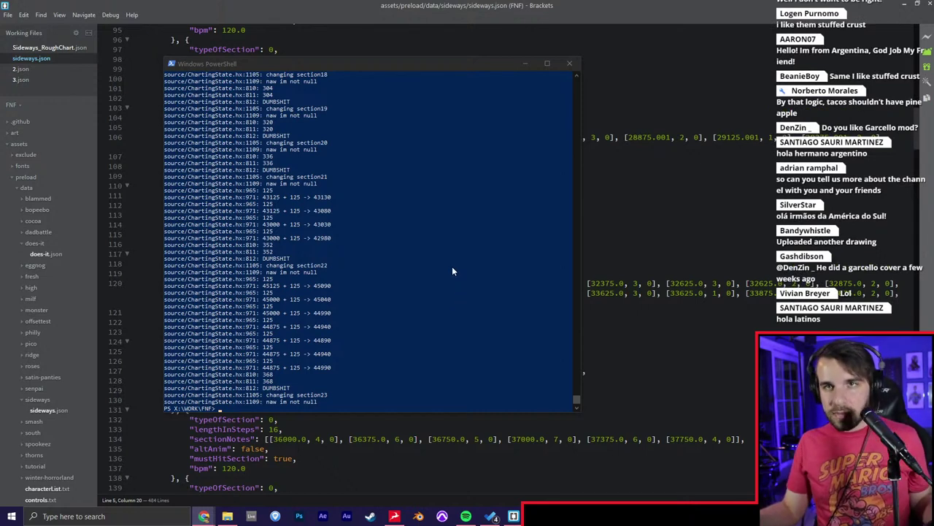
Recall the command lime test windows at the PowerShell prompt.
{"action": "left_click", "coordinate": [408, 190]}
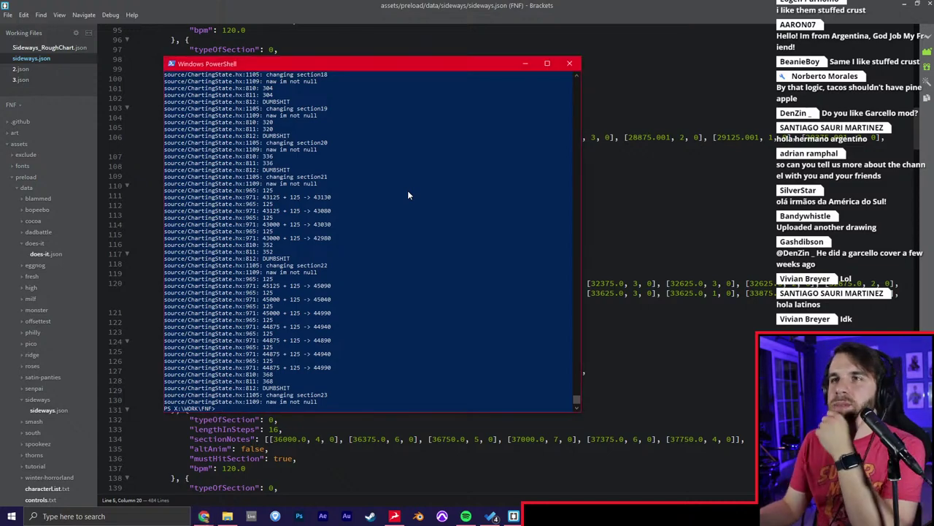
{"action": "left_click", "coordinate": [633, 137]}
{"action": "key", "text": "alt+Tab"}
{"action": "left_click", "coordinate": [489, 286]}
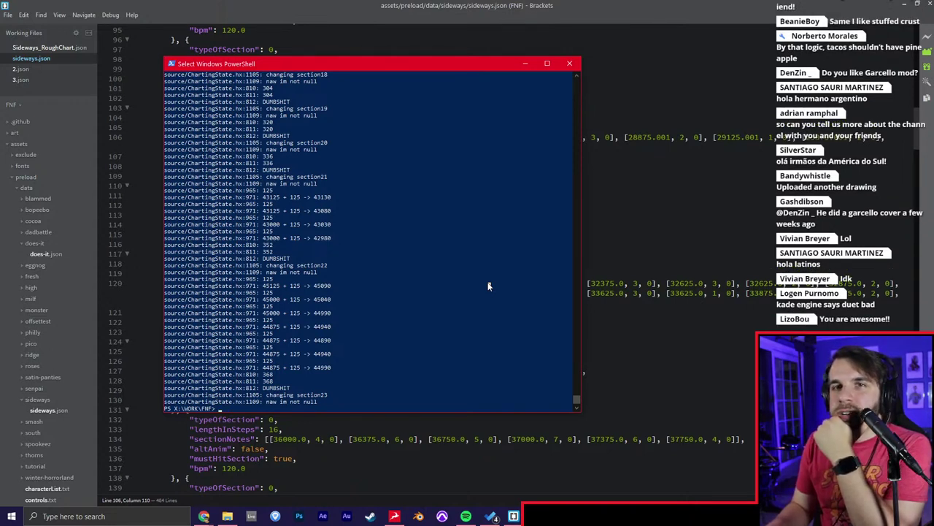
{"action": "key", "text": "Up"}
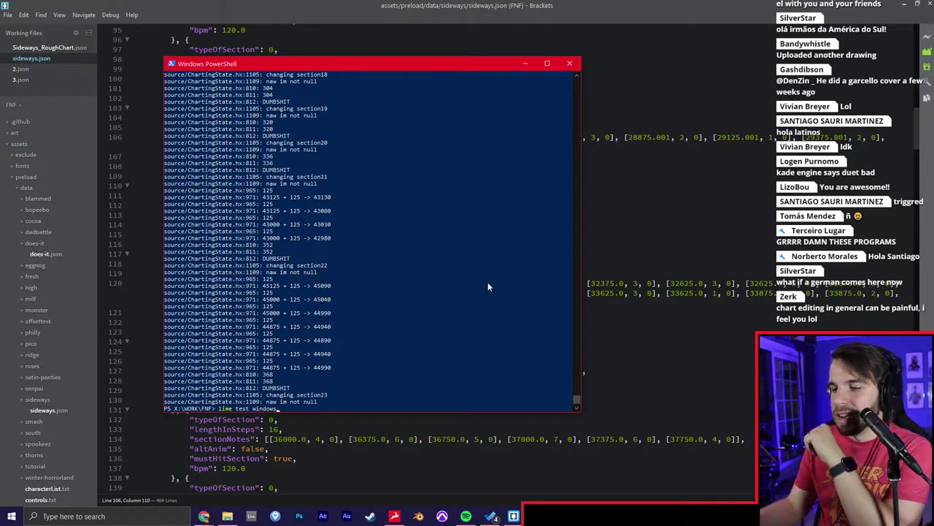
Switch to Pro Tools and create a new local session named MenuTheme.
{"action": "key", "text": "alt+Tab"}
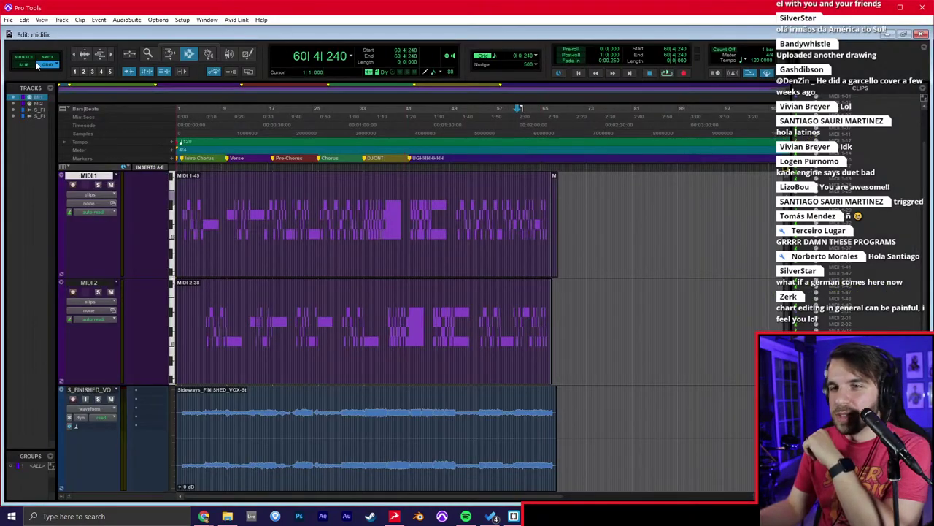
{"action": "left_click", "coordinate": [8, 19]}
{"action": "left_click", "coordinate": [8, 19]}
{"action": "left_click", "coordinate": [9, 20]}
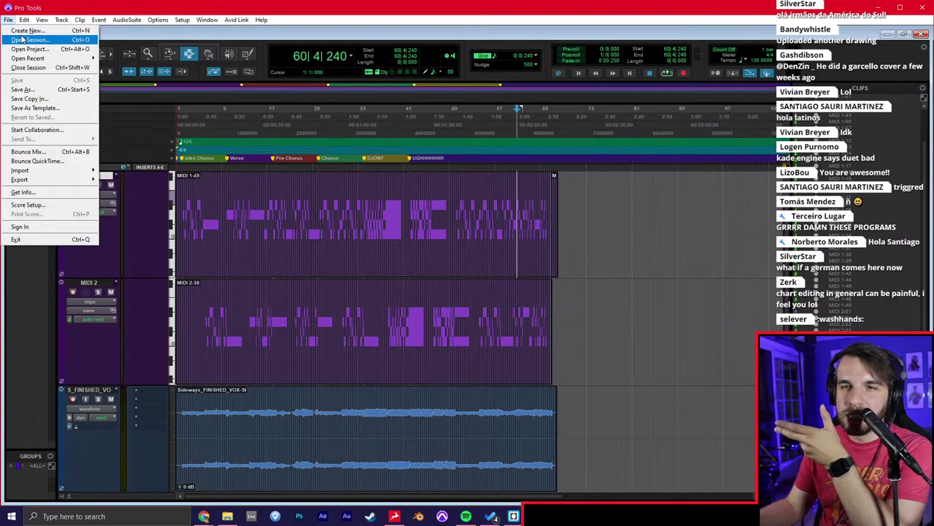
{"action": "left_click", "coordinate": [22, 33]}
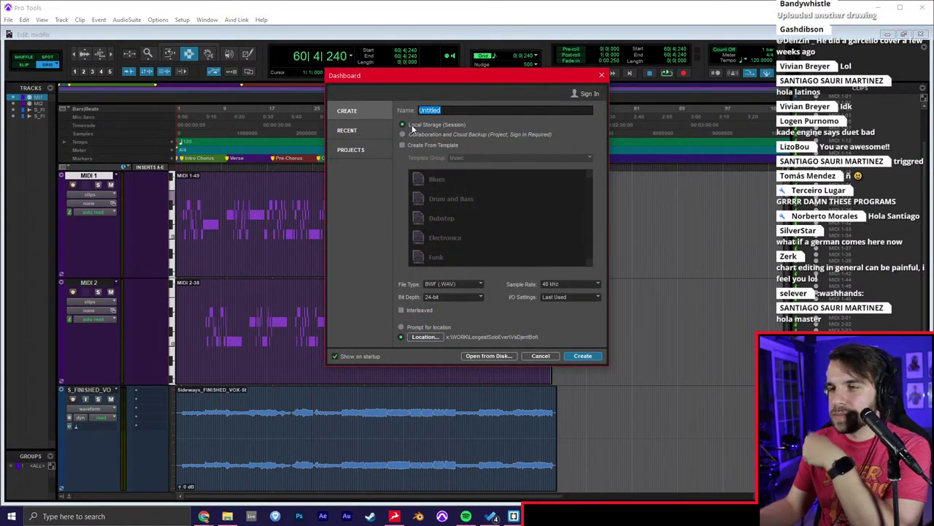
{"action": "type", "text": "MenuTheme"}
{"action": "key", "text": "Return"}
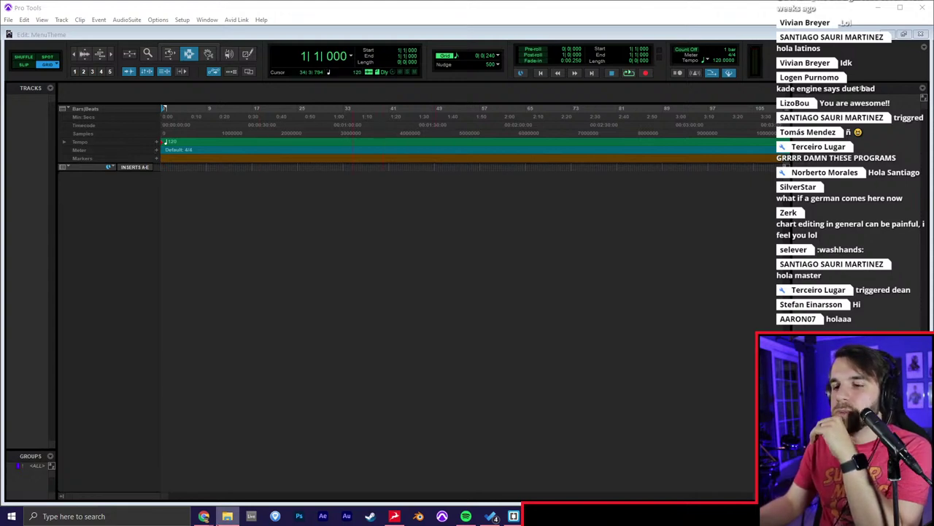
Switch to Chrome, search YouTube for "fnf menu" and pick the Gettin' Freaky (Main Menu) video.
{"action": "mouse_move", "coordinate": [203, 516]}
{"action": "left_click", "coordinate": [314, 471]}
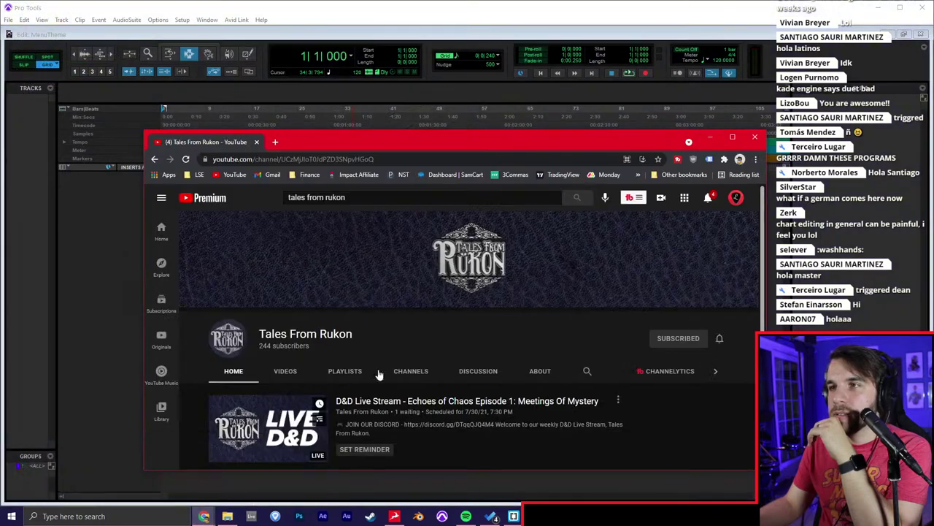
{"action": "triple_click", "coordinate": [385, 197]}
{"action": "type", "text": "fnf menu"}
{"action": "key", "text": "Return"}
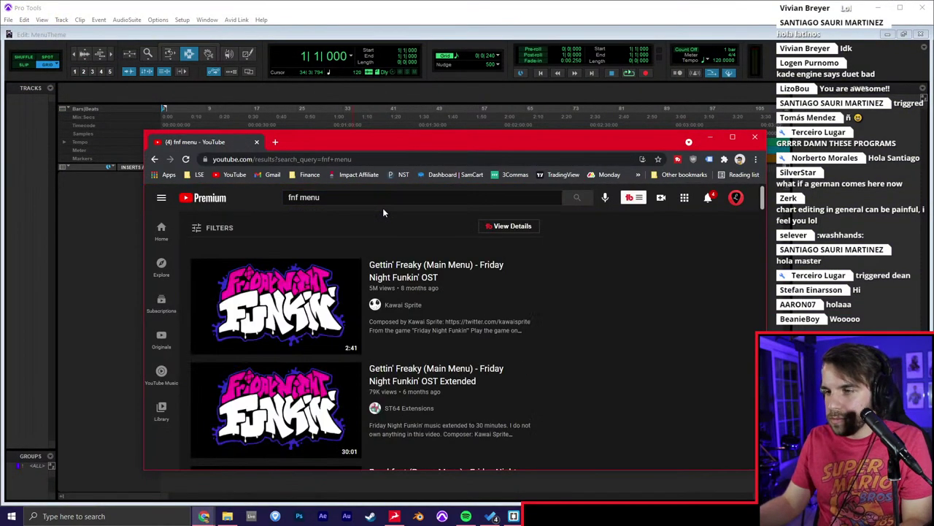
{"action": "right_click", "coordinate": [295, 296]}
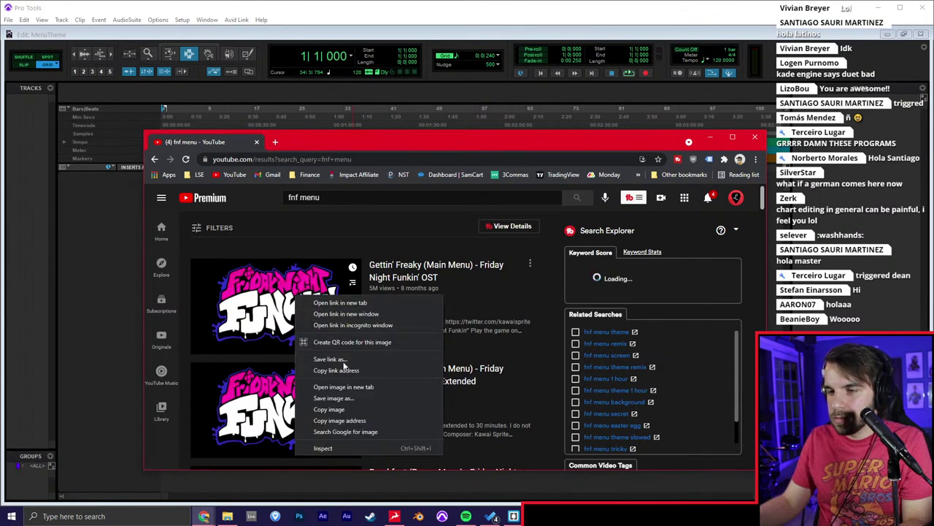
{"action": "left_click_drag", "start_coordinate": [390, 138], "coordinate": [495, 0]}
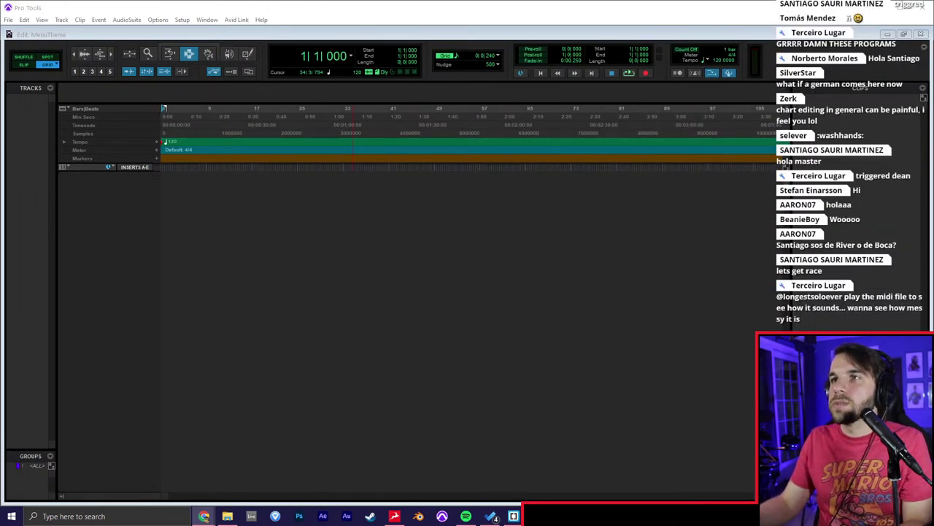
Search the web for "kade engine" in a new tab and open the KadeDev/Kade-Engine repository on GitHub.
{"action": "left_click_drag", "start_coordinate": [369, 0], "coordinate": [290, 134]}
{"action": "left_click", "coordinate": [275, 128]}
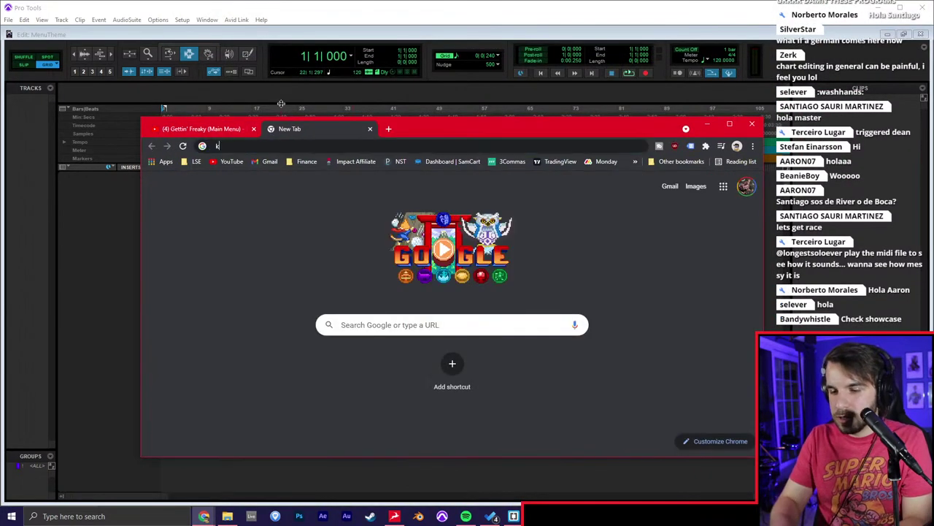
{"action": "type", "text": "kade engine"}
{"action": "key", "text": "Return"}
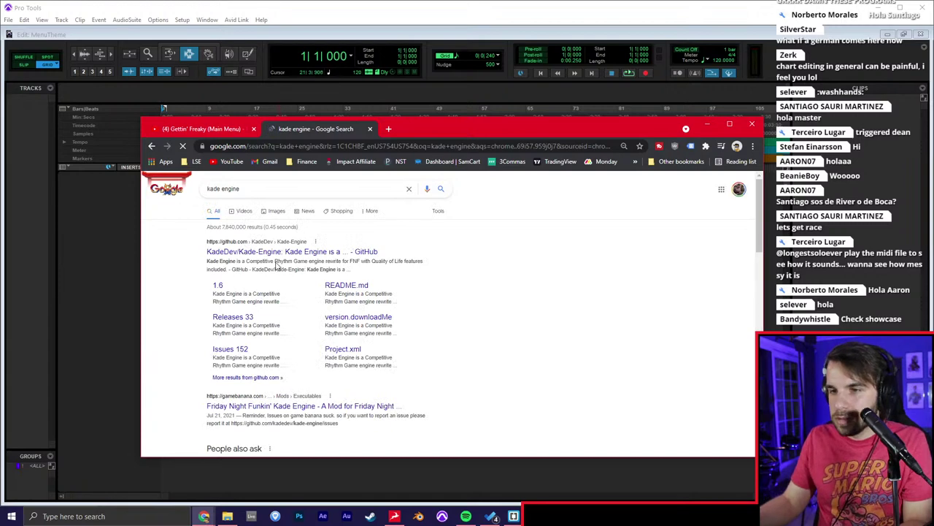
{"action": "left_click", "coordinate": [278, 252]}
Browse the repository to assets/preload/music and open freakyMenu.mp3.
{"action": "scroll", "coordinate": [225, 348], "scroll_direction": "down", "scroll_amount": 1}
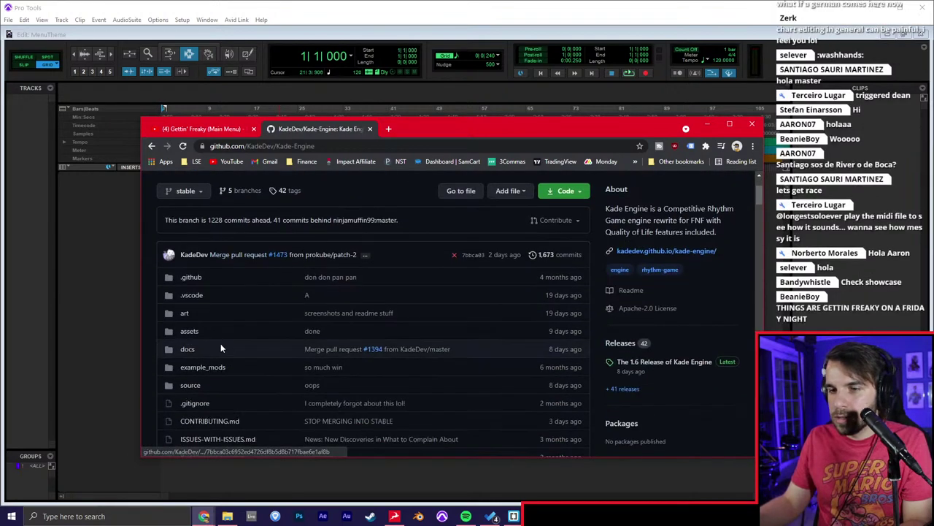
{"action": "scroll", "coordinate": [224, 348], "scroll_direction": "down", "scroll_amount": 1}
{"action": "left_click", "coordinate": [188, 289]}
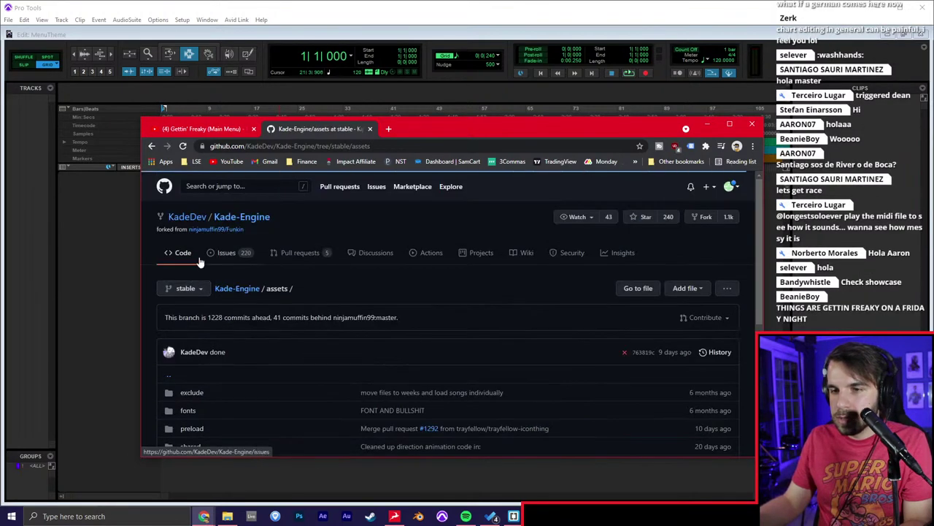
{"action": "scroll", "coordinate": [199, 261], "scroll_direction": "down", "scroll_amount": 3}
{"action": "left_click", "coordinate": [190, 234]}
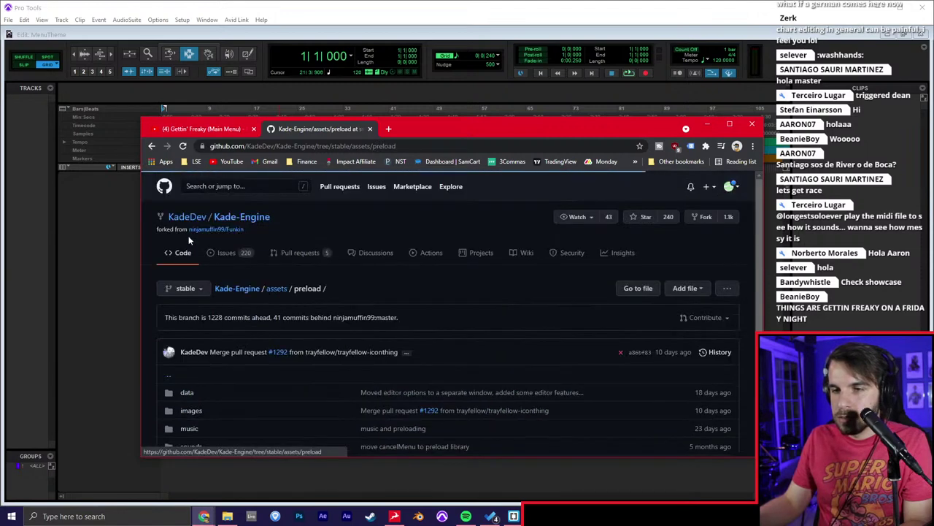
{"action": "scroll", "coordinate": [188, 239], "scroll_direction": "down", "scroll_amount": 2}
{"action": "left_click", "coordinate": [190, 328]}
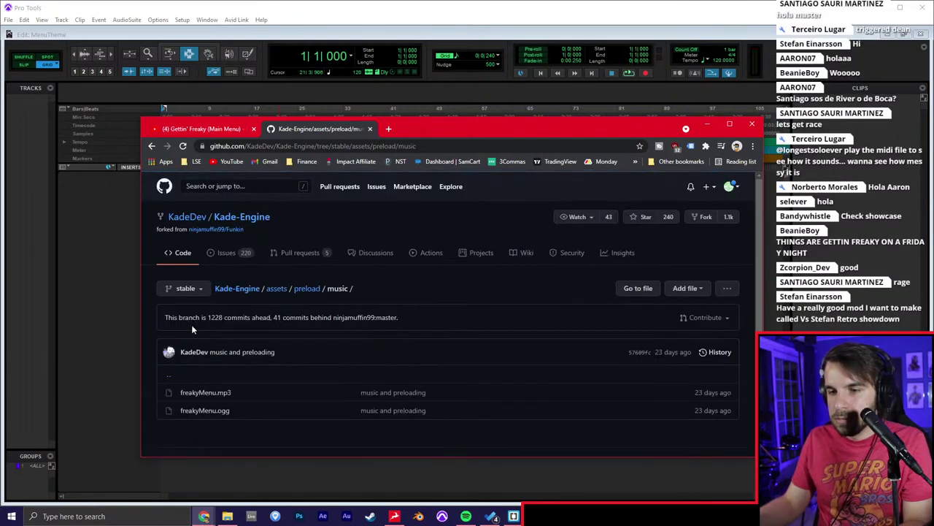
{"action": "scroll", "coordinate": [192, 329], "scroll_direction": "down", "scroll_amount": 1}
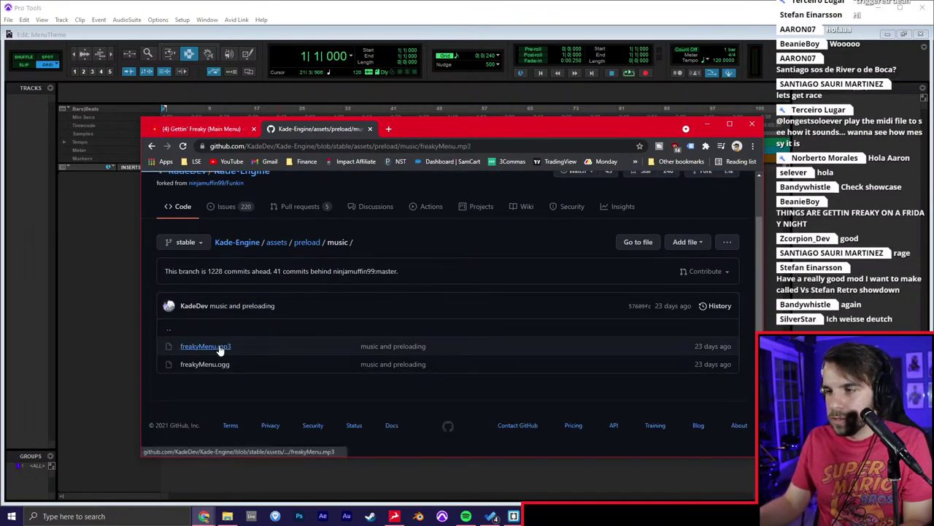
Import the freakyMenu audio file into the MenuTheme session in Pro Tools as a new track starting at bar 1.
{"action": "left_click_drag", "start_coordinate": [496, 128], "coordinate": [496, 0]}
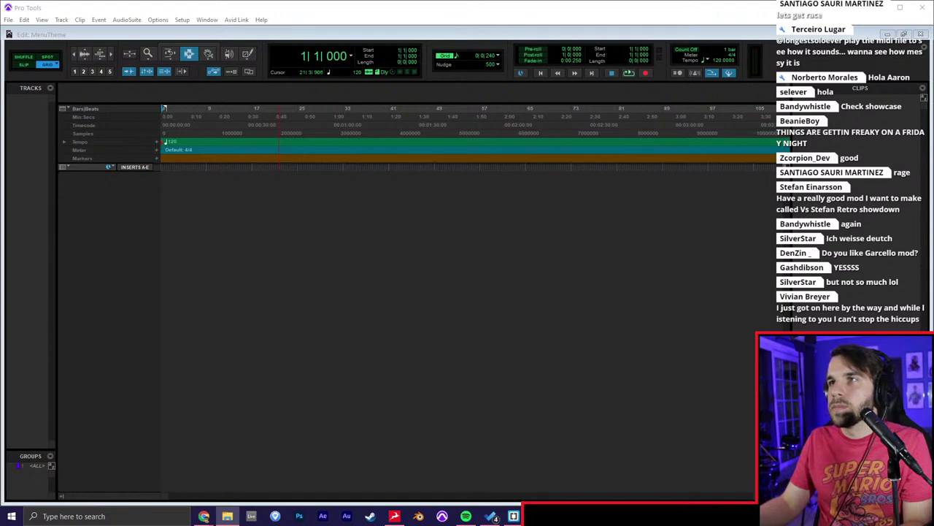
{"action": "left_click_drag", "start_coordinate": [0, 168], "coordinate": [33, 168]}
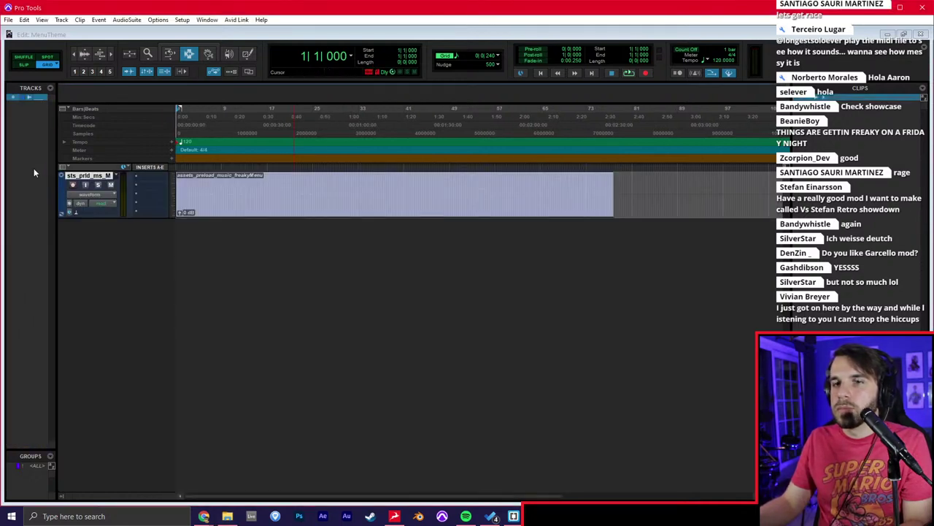
{"action": "left_click", "coordinate": [184, 225]}
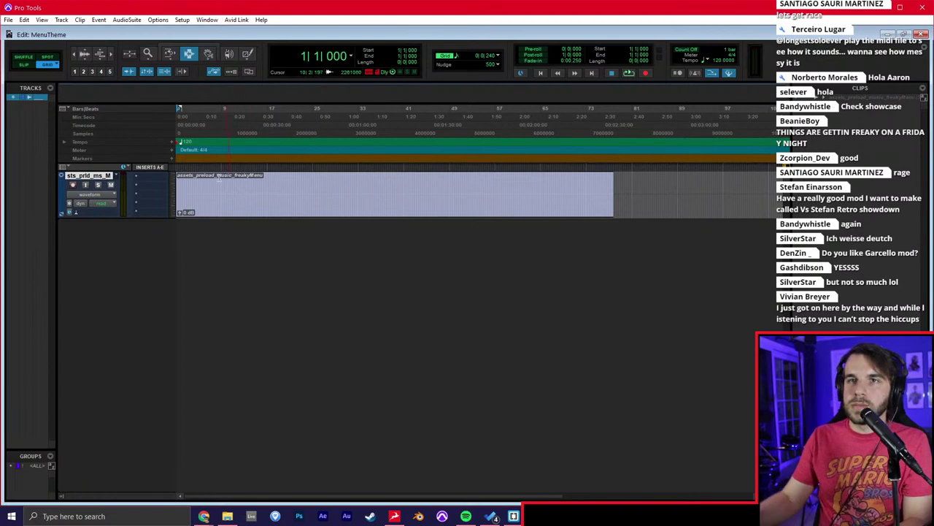
{"action": "key", "text": "alt+Tab"}
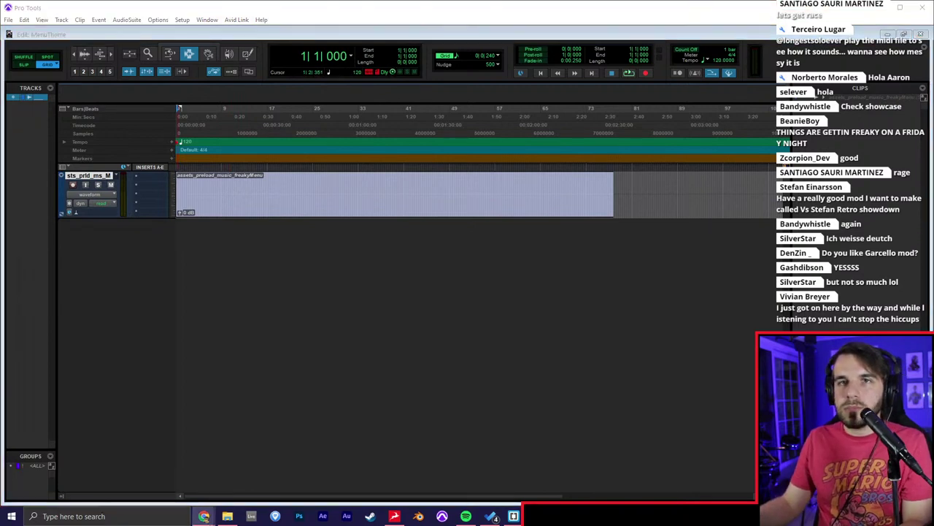
{"action": "key", "text": "alt+Tab"}
Return the edit cursor to the start of the freakyMenu clip and zoom in on its opening bars.
{"action": "left_click", "coordinate": [209, 197]}
{"action": "key", "text": "Return"}
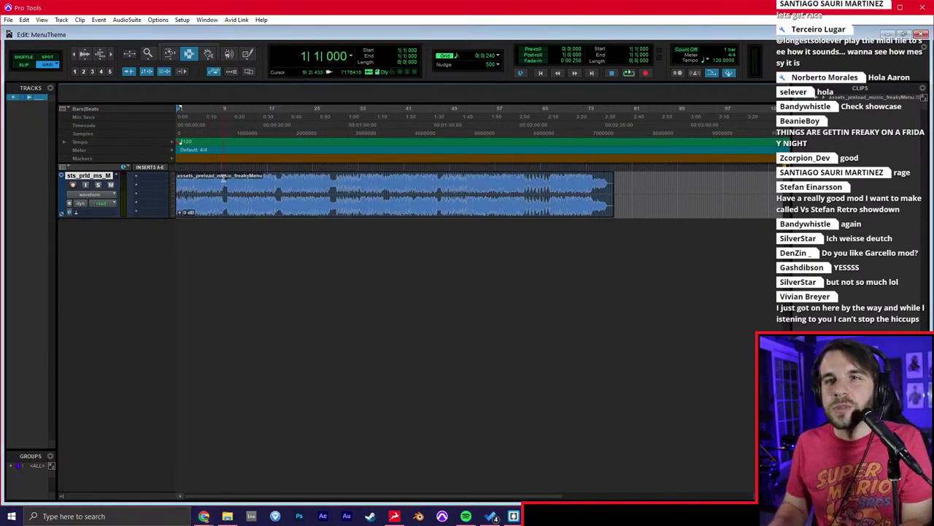
{"action": "key", "text": "t"}
{"action": "key", "text": "t"}
{"action": "key", "text": "t"}
{"action": "key", "text": "t"}
{"action": "key", "text": "t"}
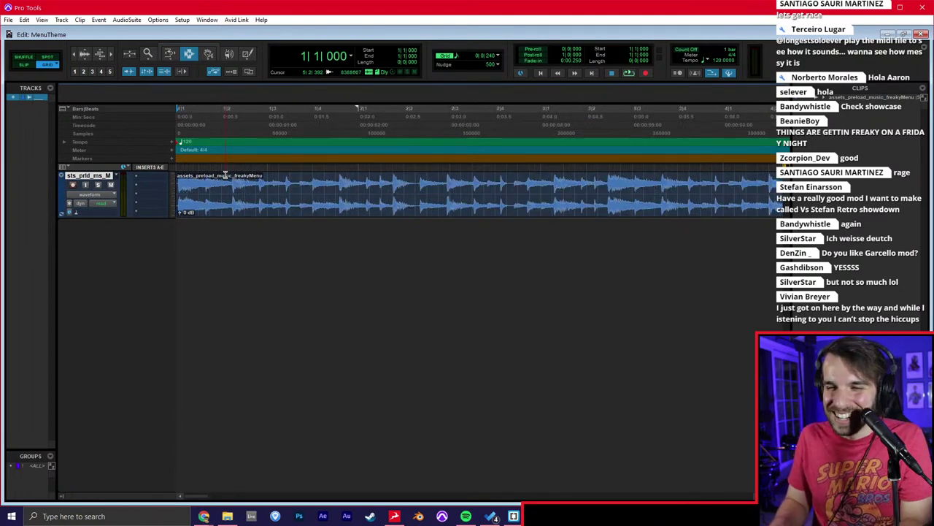
Move the freakyMenu clip along the track so that it starts just before bar 2.
{"action": "key", "text": "F8"}
{"action": "left_click_drag", "start_coordinate": [208, 195], "coordinate": [385, 195]}
{"action": "key", "text": "F7"}
{"action": "left_click", "coordinate": [283, 206]}
{"action": "key", "text": "space"}
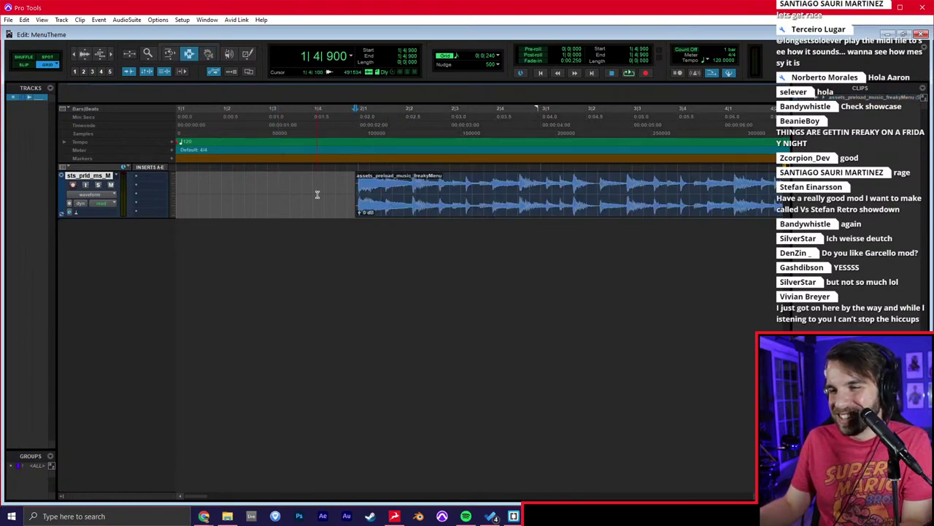
Trim the silence off the beginning of the freakyMenu clip, up to its first audible peak.
{"action": "left_click", "coordinate": [347, 185]}
{"action": "key", "text": "t"}
{"action": "key", "text": "t"}
{"action": "key", "text": "t"}
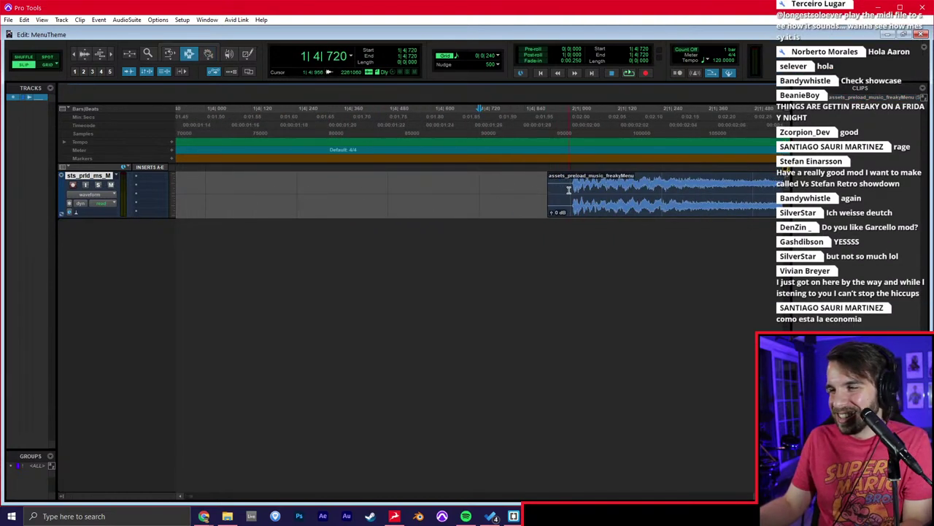
{"action": "left_click", "coordinate": [572, 190]}
{"action": "key", "text": "a"}
{"action": "key", "text": "r"}
Move the trimmed freakyMenu clip back to the start of bar 1.
{"action": "key", "text": "r"}
{"action": "key", "text": "r"}
{"action": "key", "text": "r"}
{"action": "key", "text": "F8"}
{"action": "left_click_drag", "start_coordinate": [442, 207], "coordinate": [230, 209]}
Play the trimmed freakyMenu clip from the session start and stop playback.
{"action": "key", "text": "Return"}
{"action": "key", "text": "space"}
{"action": "key", "text": "t"}
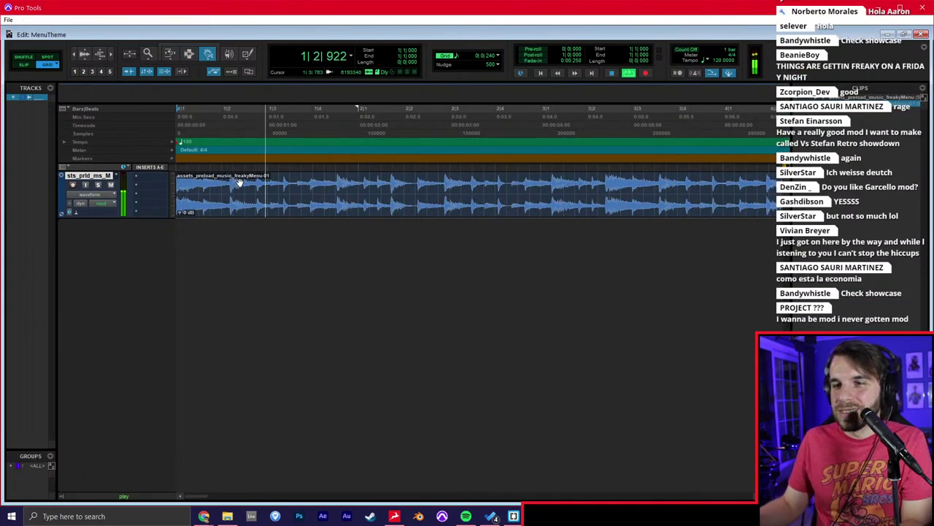
{"action": "key", "text": "r"}
{"action": "key", "text": "r"}
{"action": "key", "text": "space"}
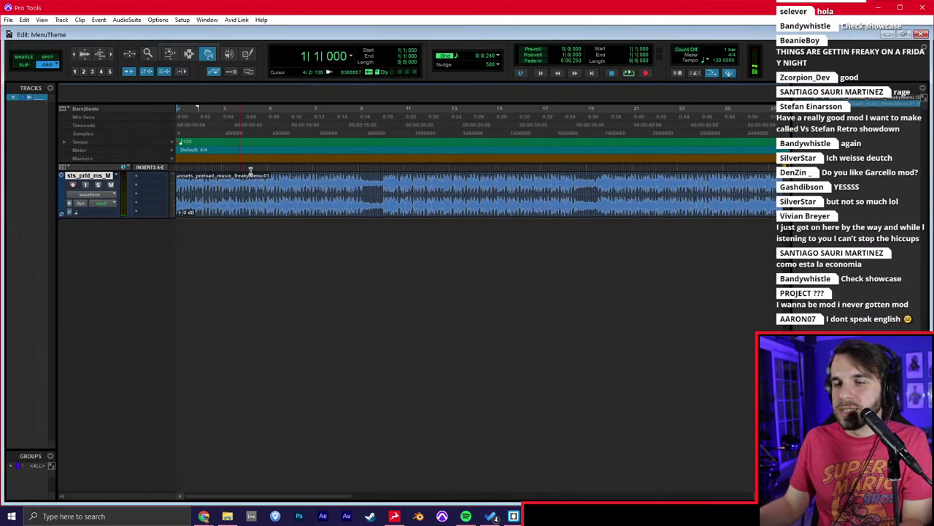
Delete the whole freakyMenu clip from its track.
{"action": "left_click", "coordinate": [254, 183]}
{"action": "key", "text": "r"}
{"action": "double_click", "coordinate": [254, 183]}
{"action": "key", "text": "Escape"}
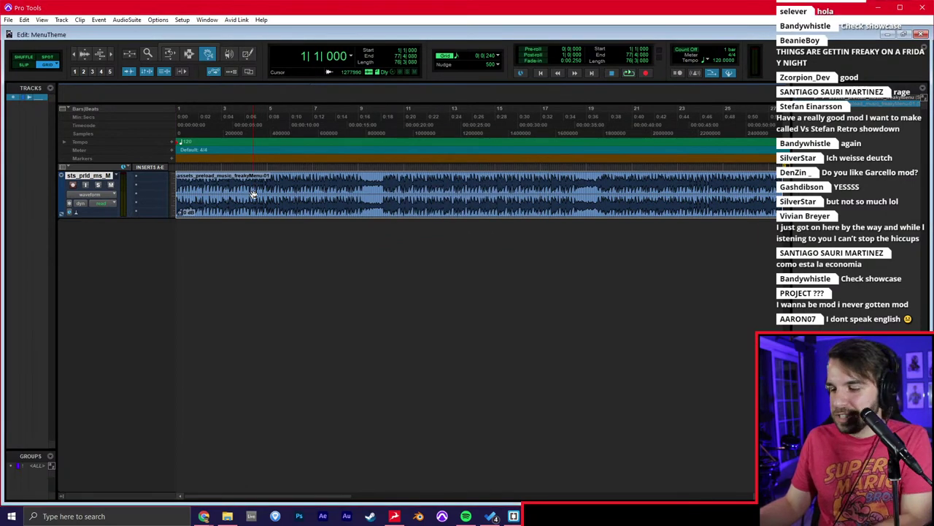
{"action": "key", "text": "Delete"}
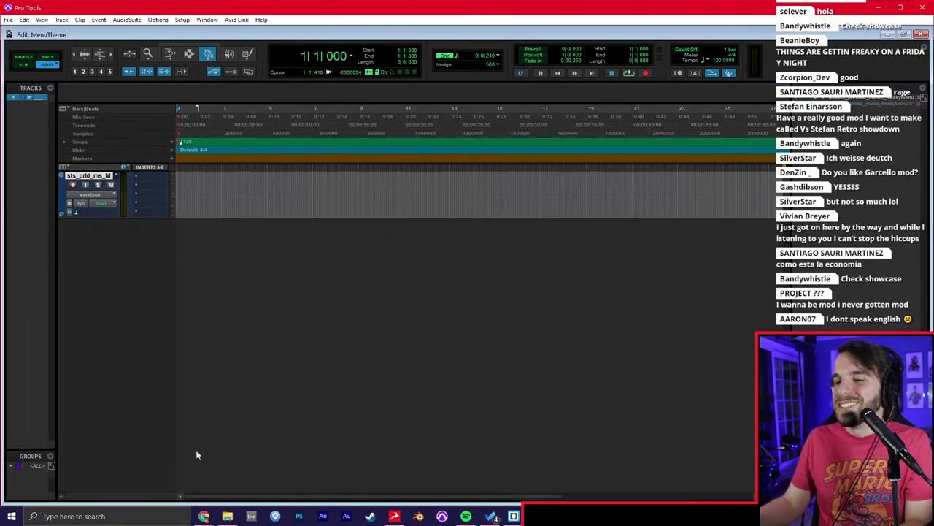
Switch to Chrome and look through the releases of the KadeDev/Kade-Engine repository.
{"action": "left_click", "coordinate": [281, 481]}
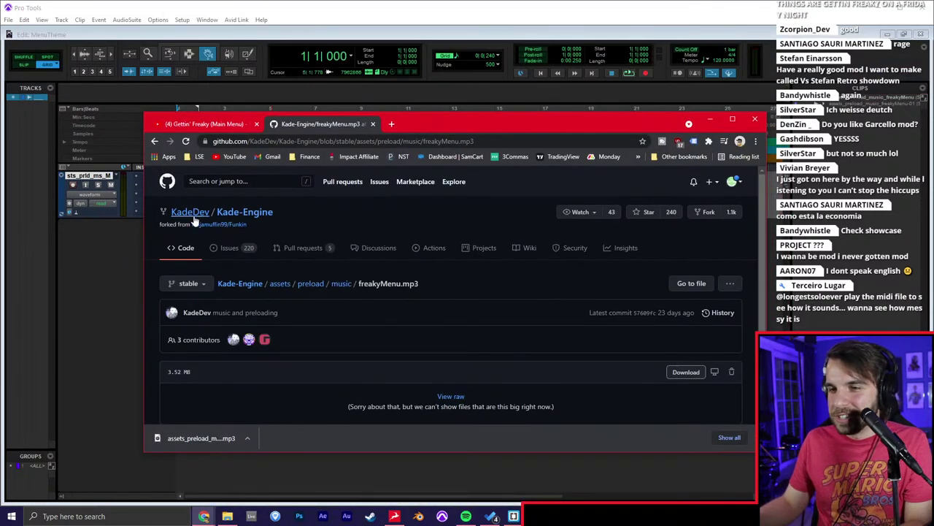
{"action": "left_click", "coordinate": [242, 212]}
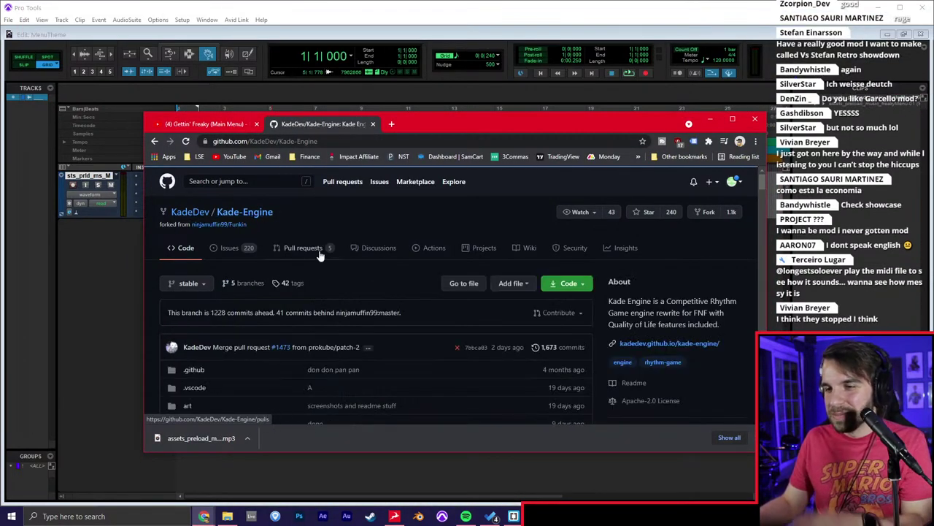
{"action": "scroll", "coordinate": [651, 333], "scroll_direction": "down", "scroll_amount": 3}
{"action": "left_click", "coordinate": [624, 287]}
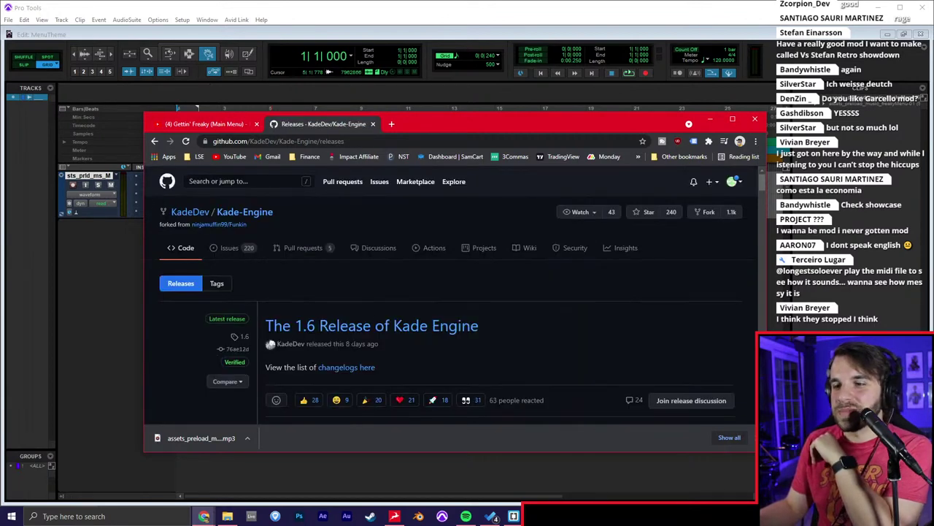
{"action": "scroll", "coordinate": [359, 337], "scroll_direction": "down", "scroll_amount": 2}
{"action": "scroll", "coordinate": [358, 338], "scroll_direction": "down", "scroll_amount": 10}
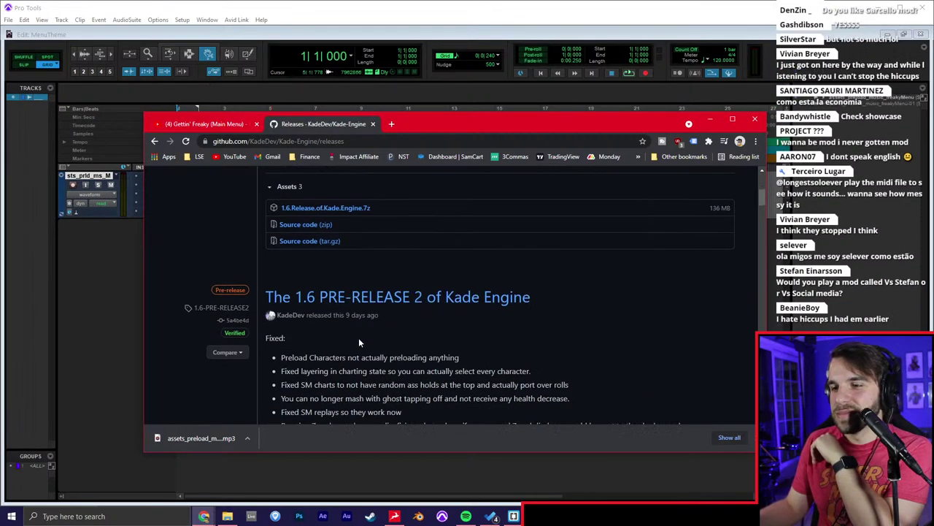
{"action": "scroll", "coordinate": [357, 322], "scroll_direction": "down", "scroll_amount": 10}
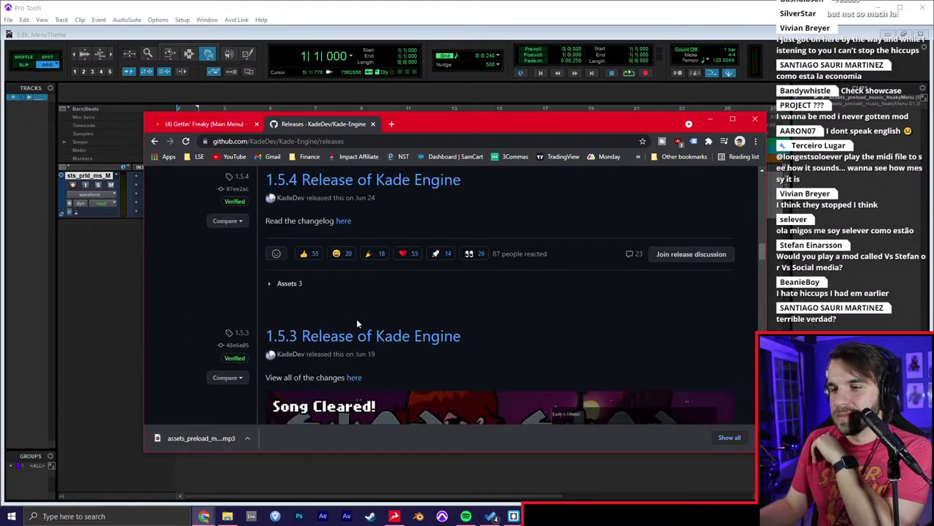
Examine the downloadable assets of the 1.5.4 Release of Kade Engine, and return to the releases list.
{"action": "left_click", "coordinate": [387, 179]}
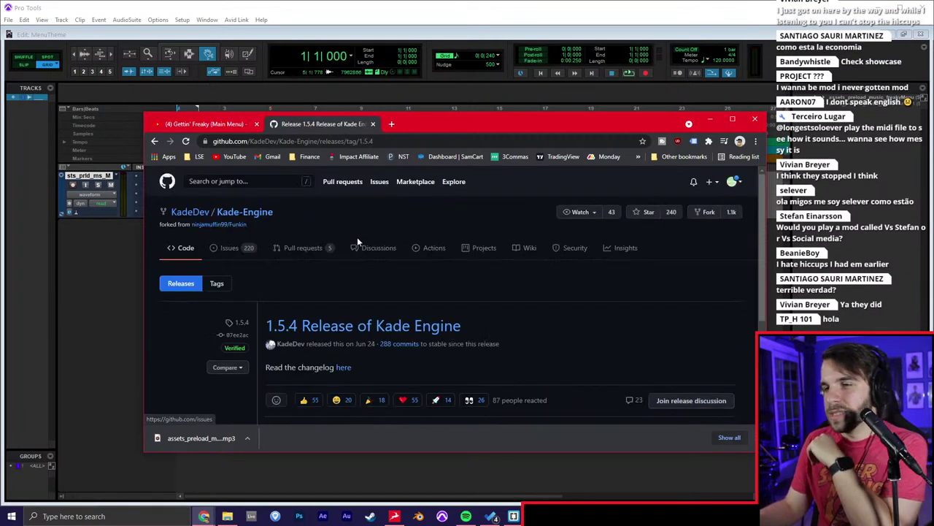
{"action": "scroll", "coordinate": [357, 249], "scroll_direction": "down", "scroll_amount": 3}
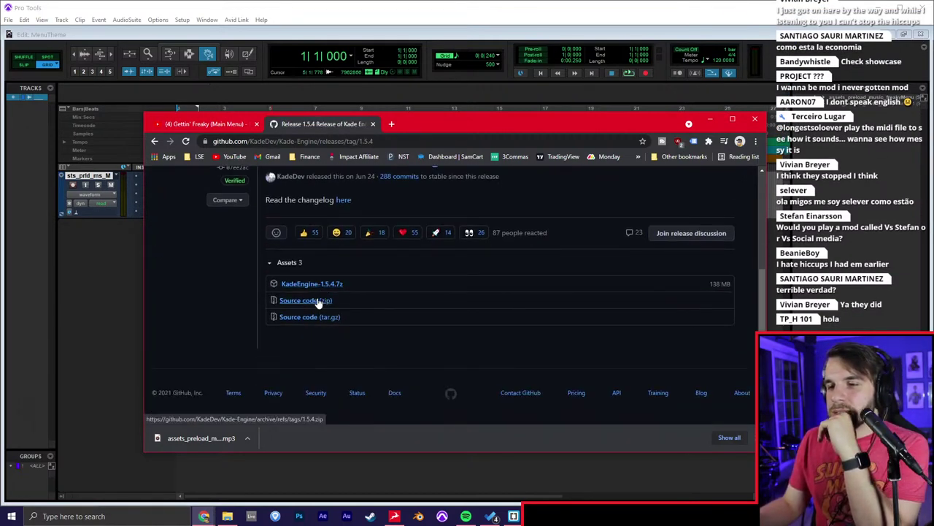
{"action": "scroll", "coordinate": [321, 285], "scroll_direction": "up", "scroll_amount": 2}
{"action": "scroll", "coordinate": [324, 274], "scroll_direction": "down", "scroll_amount": 1}
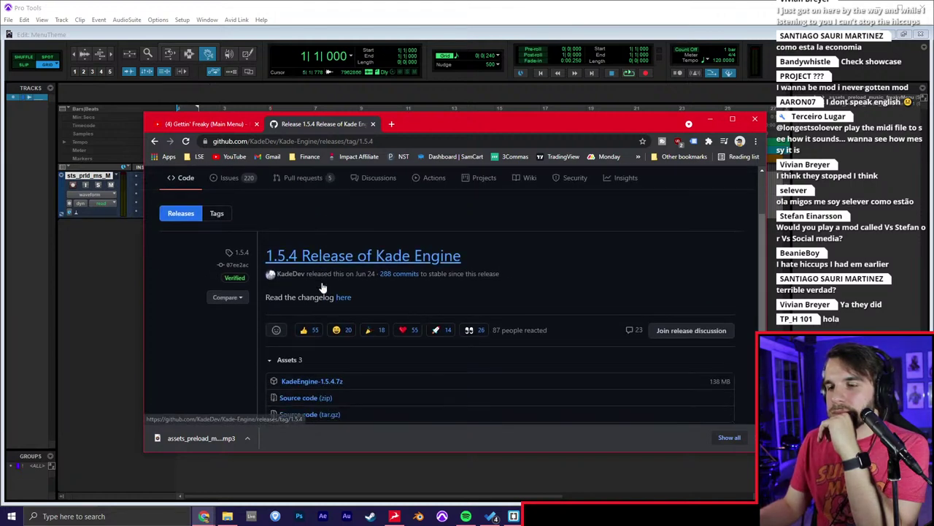
{"action": "scroll", "coordinate": [337, 294], "scroll_direction": "down", "scroll_amount": 2}
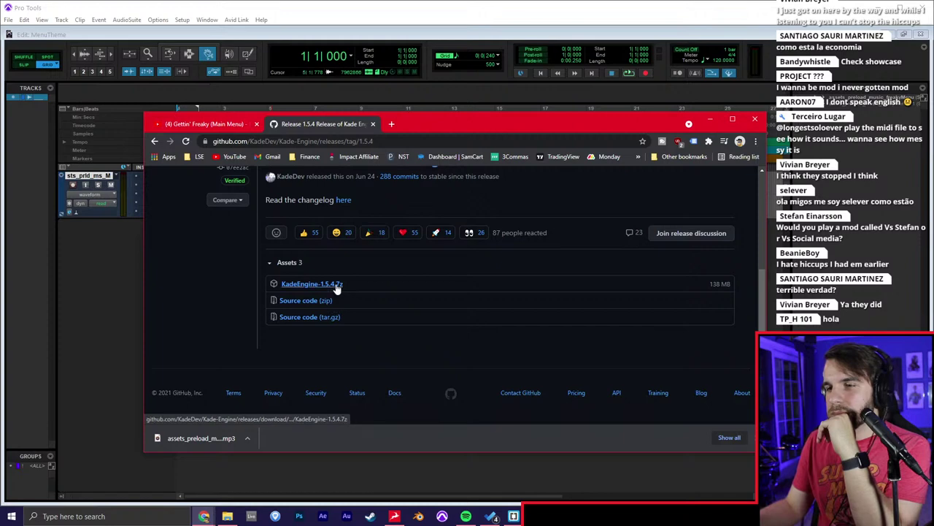
{"action": "scroll", "coordinate": [338, 288], "scroll_direction": "up", "scroll_amount": 3}
{"action": "left_click", "coordinate": [155, 142]}
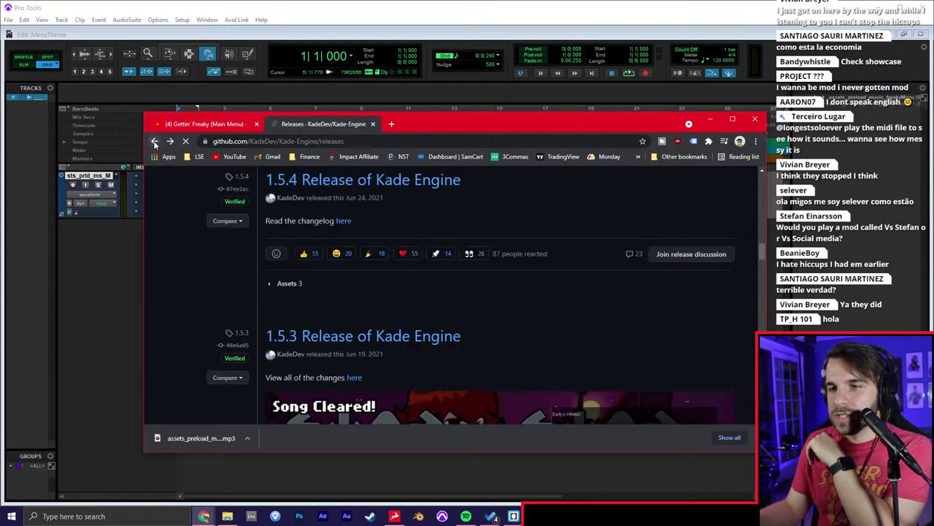
Browse the Kade-Engine repository on the stable branch to the assets/preload/music folder.
{"action": "left_click", "coordinate": [192, 228]}
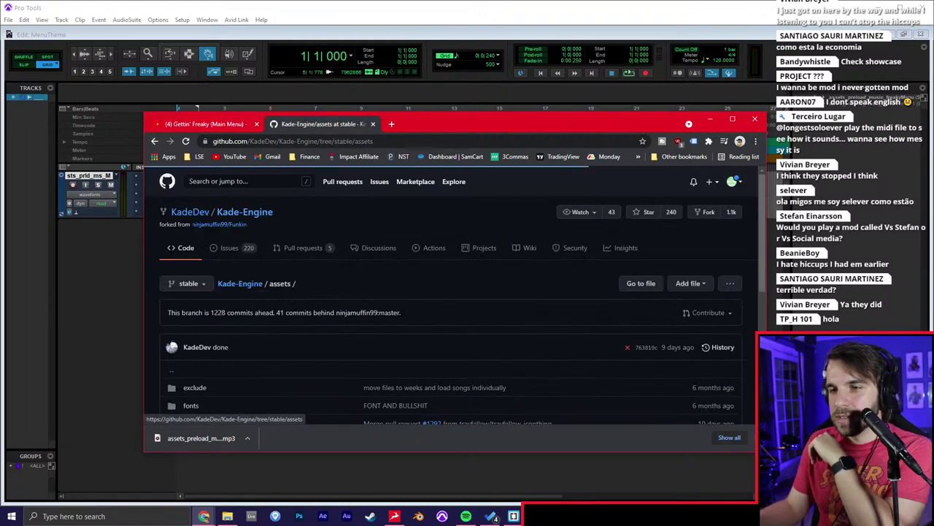
{"action": "scroll", "coordinate": [211, 307], "scroll_direction": "down", "scroll_amount": 3}
{"action": "left_click", "coordinate": [195, 229]}
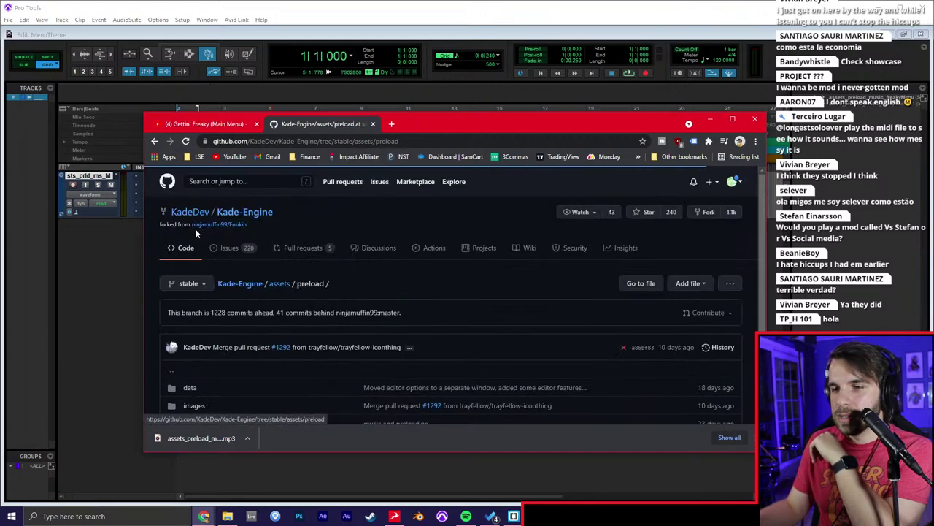
{"action": "scroll", "coordinate": [208, 307], "scroll_direction": "down", "scroll_amount": 3}
{"action": "left_click", "coordinate": [192, 327]}
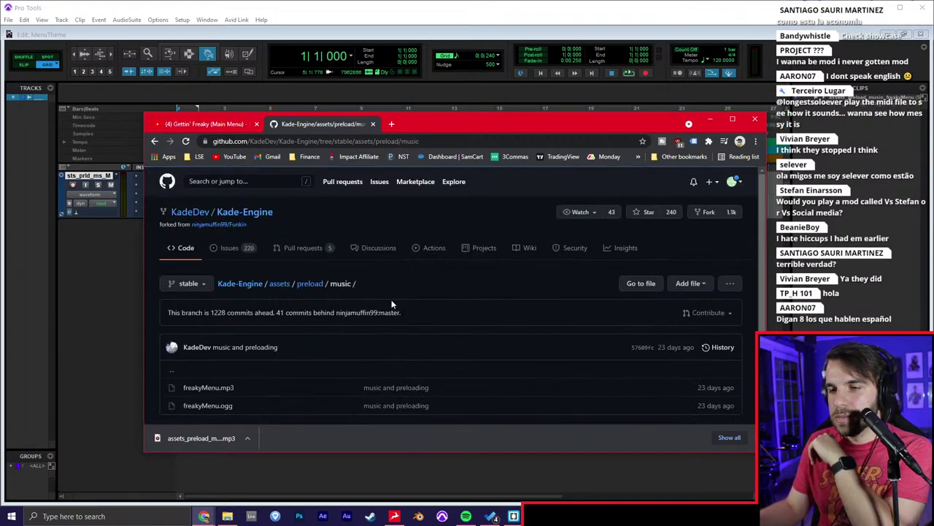
{"action": "scroll", "coordinate": [329, 248], "scroll_direction": "down", "scroll_amount": 2}
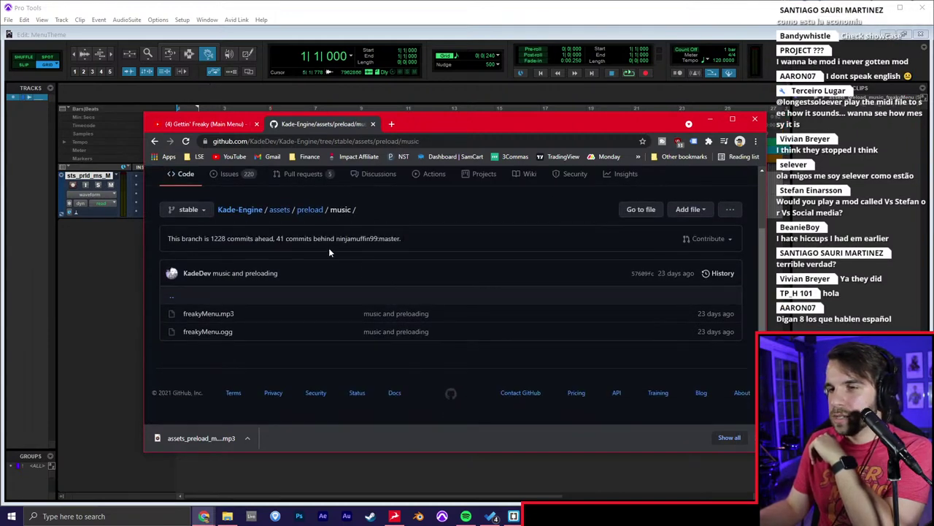
Open the commit history of the music folder and go to the "mp3" commit of Jul 2, 2021.
{"action": "left_click", "coordinate": [726, 276]}
{"action": "scroll", "coordinate": [452, 313], "scroll_direction": "down", "scroll_amount": 4}
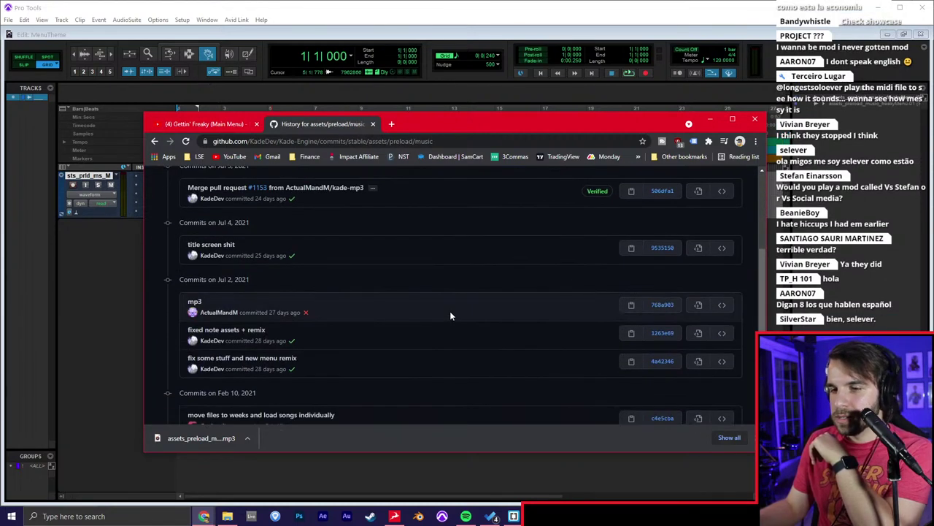
{"action": "scroll", "coordinate": [450, 312], "scroll_direction": "down", "scroll_amount": 3}
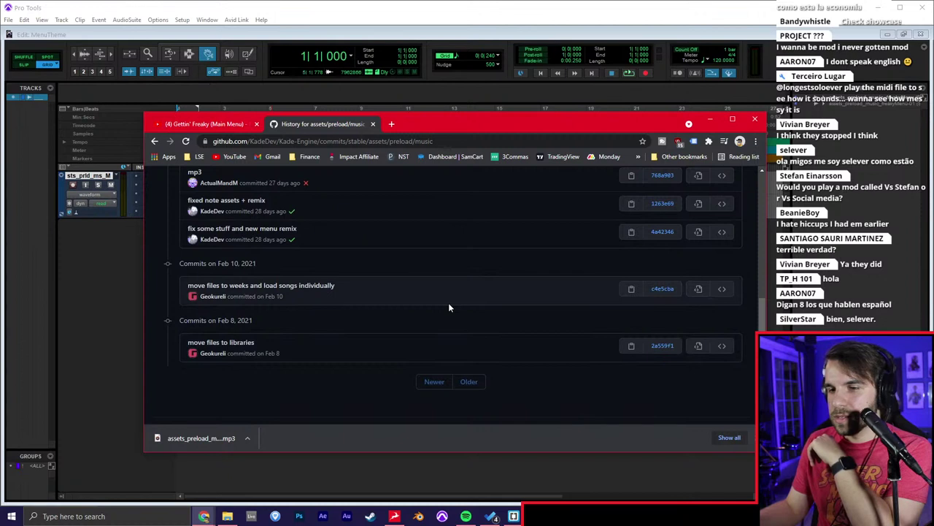
{"action": "scroll", "coordinate": [475, 346], "scroll_direction": "up", "scroll_amount": 2}
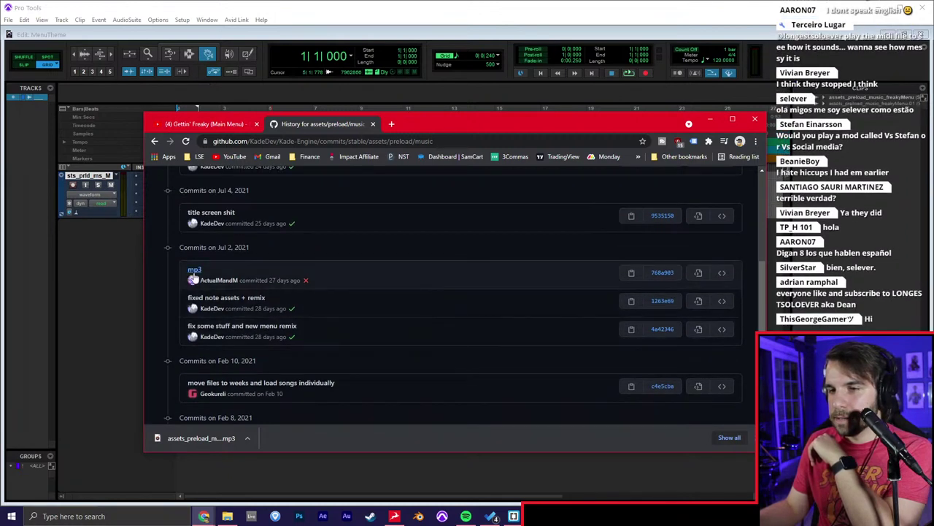
{"action": "left_click", "coordinate": [193, 270]}
{"action": "scroll", "coordinate": [289, 303], "scroll_direction": "down", "scroll_amount": 2}
{"action": "scroll", "coordinate": [289, 301], "scroll_direction": "down", "scroll_amount": 3}
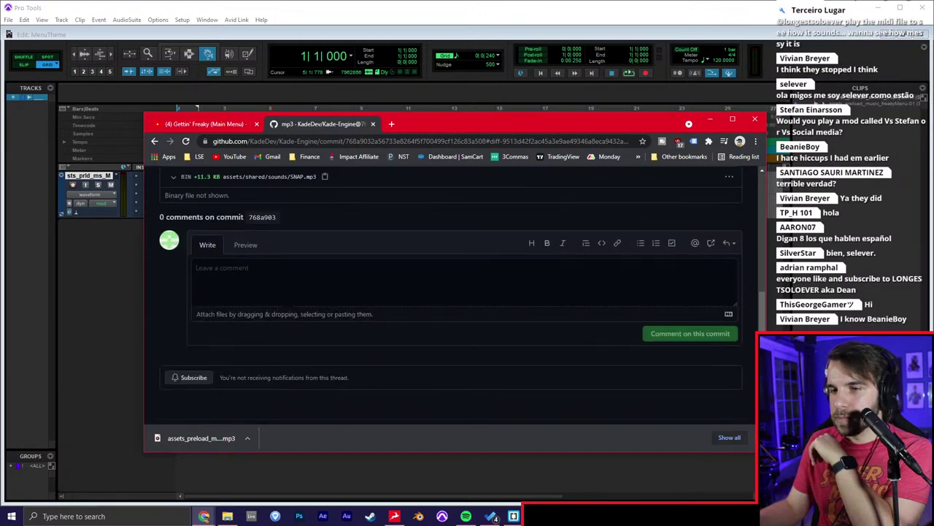
View the file page of assets/preload/music/freakyMenu.mp3 from the "mp3" commit.
{"action": "scroll", "coordinate": [289, 301], "scroll_direction": "up", "scroll_amount": 4}
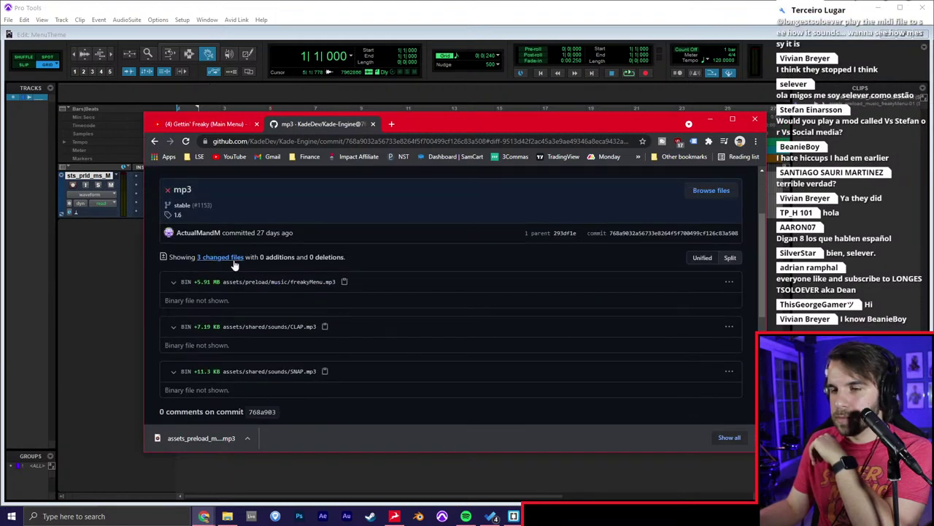
{"action": "left_click", "coordinate": [307, 283]}
{"action": "scroll", "coordinate": [557, 227], "scroll_direction": "up", "scroll_amount": 1}
{"action": "scroll", "coordinate": [629, 230], "scroll_direction": "down", "scroll_amount": 3}
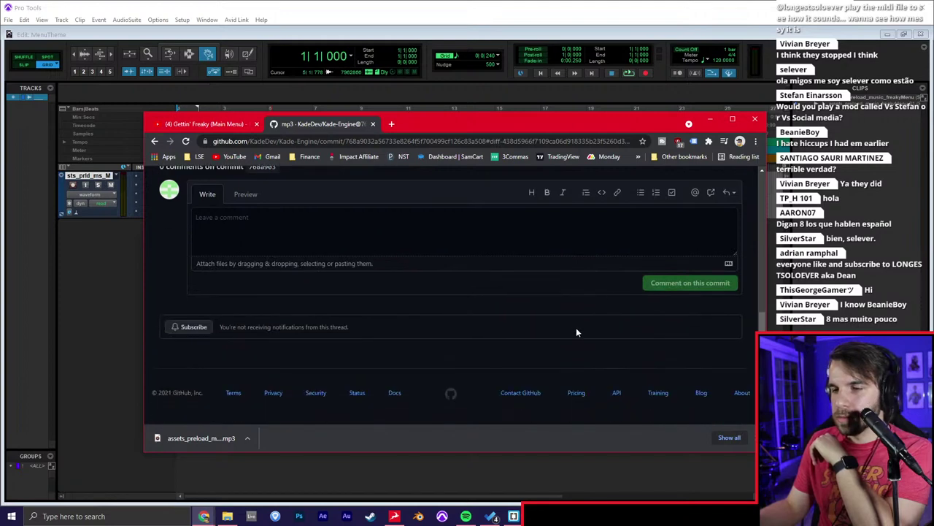
{"action": "scroll", "coordinate": [576, 327], "scroll_direction": "up", "scroll_amount": 3}
{"action": "left_click", "coordinate": [726, 230]}
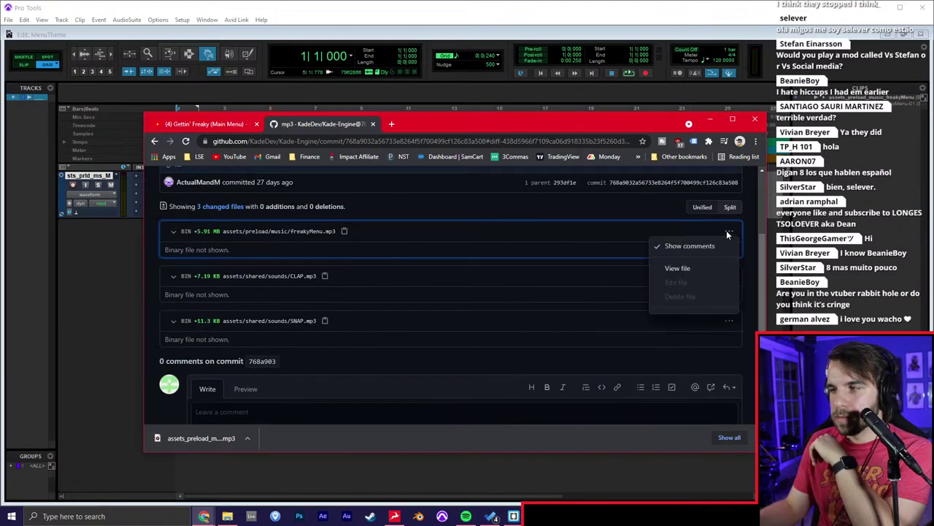
{"action": "left_click", "coordinate": [678, 269]}
{"action": "scroll", "coordinate": [534, 303], "scroll_direction": "down", "scroll_amount": 2}
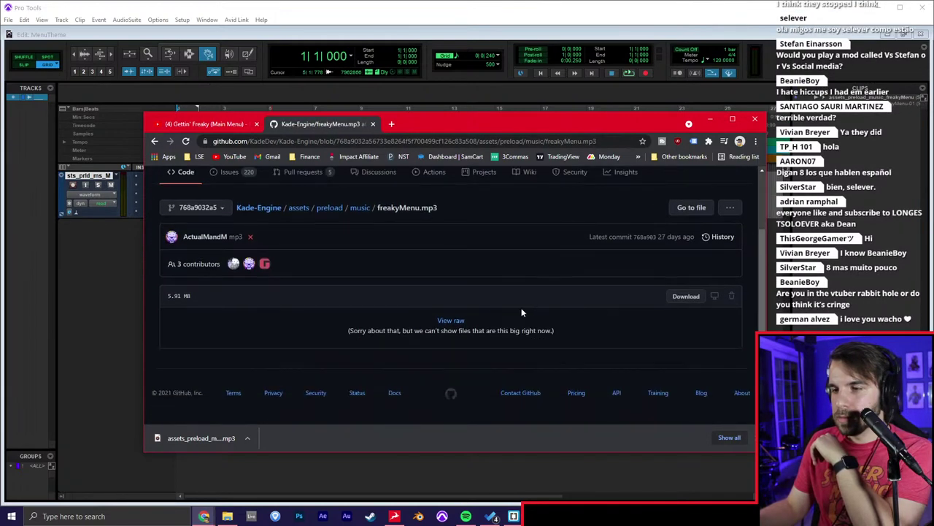
Download this older freakyMenu.mp3, listen to it in Groove Music, and close the player.
{"action": "left_click", "coordinate": [686, 296]}
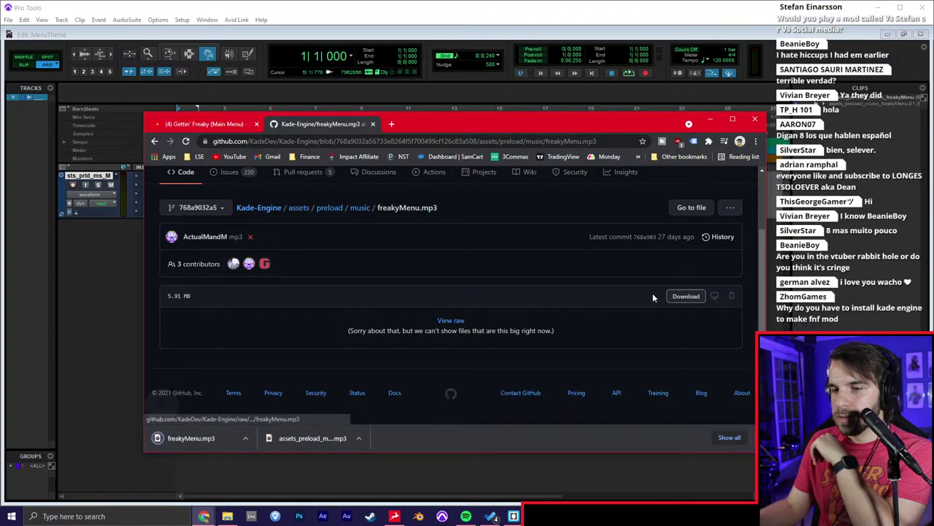
{"action": "left_click", "coordinate": [205, 445]}
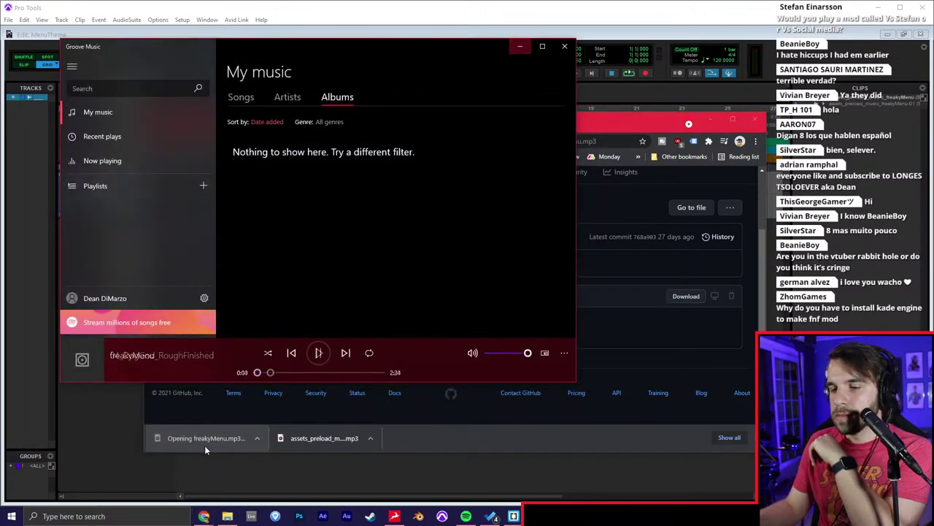
{"action": "left_click", "coordinate": [565, 48]}
Examine the older commits in the music folder's history, starting from the "mp3" commit.
{"action": "left_click", "coordinate": [356, 211]}
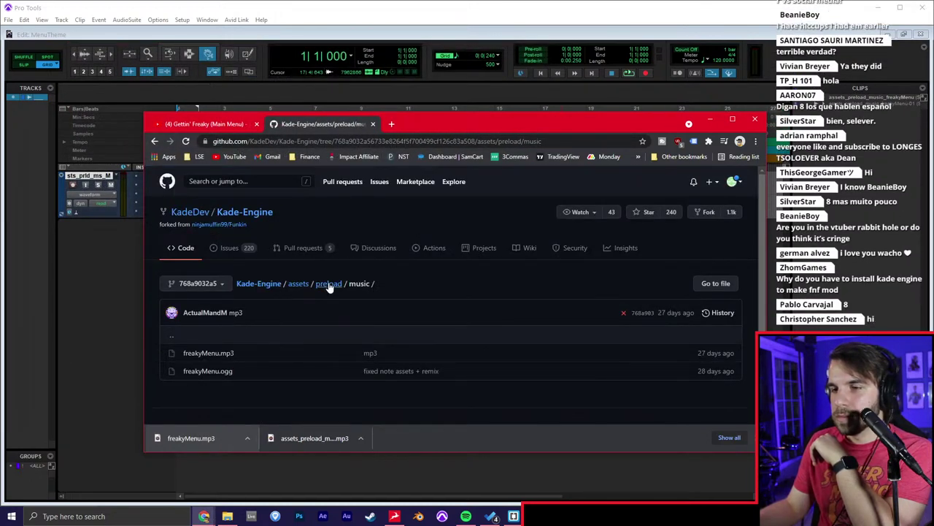
{"action": "left_click", "coordinate": [717, 312]}
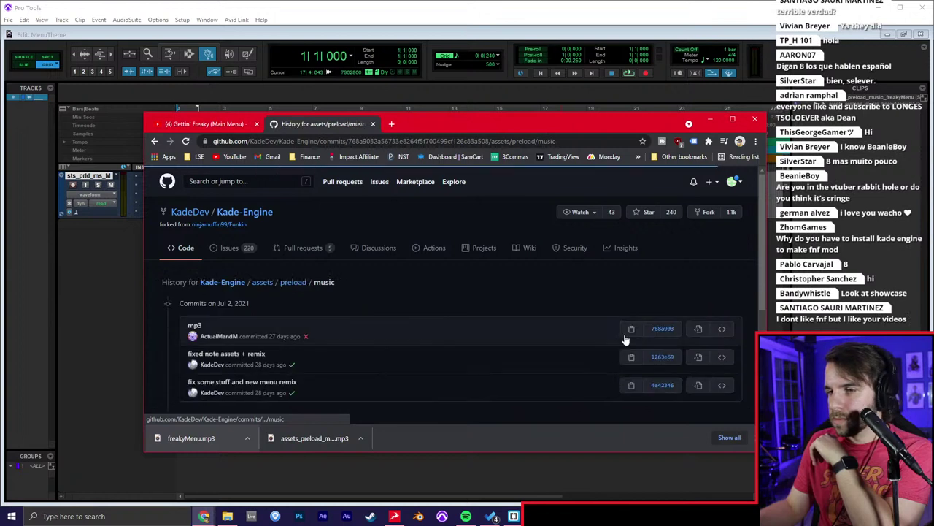
{"action": "scroll", "coordinate": [473, 338], "scroll_direction": "down", "scroll_amount": 3}
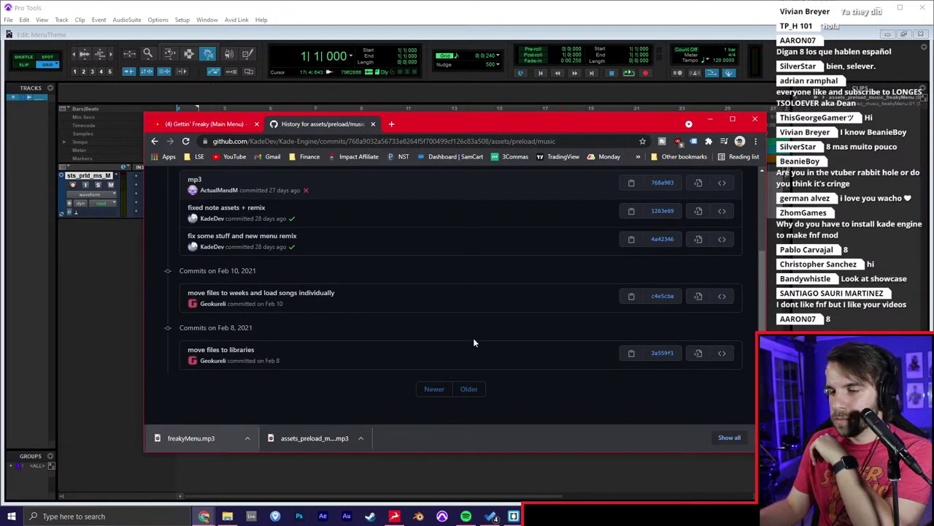
Switch to File Explorer and open the assets/preload/music folder inside the FNF work folder.
{"action": "left_click", "coordinate": [227, 515]}
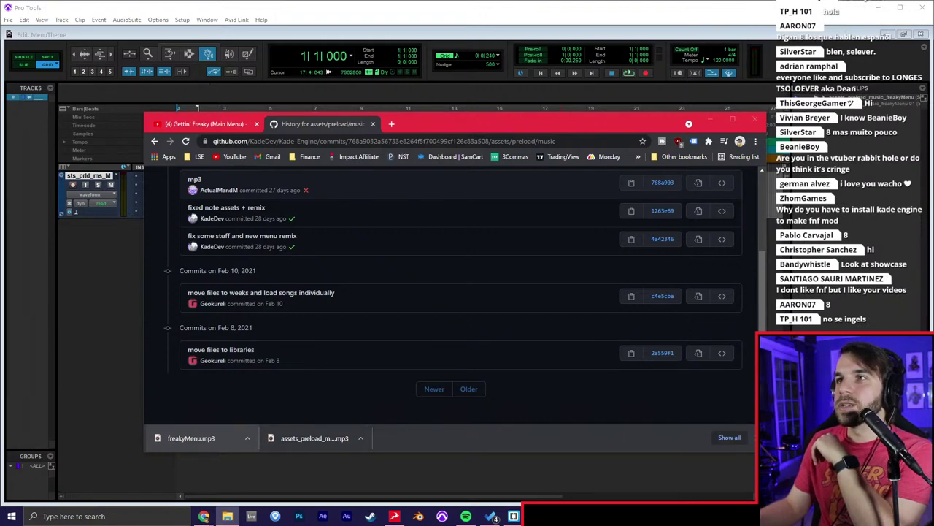
{"action": "left_click_drag", "start_coordinate": [619, 0], "coordinate": [378, 74]}
{"action": "double_click", "coordinate": [306, 208]}
{"action": "double_click", "coordinate": [307, 199]}
{"action": "double_click", "coordinate": [308, 199]}
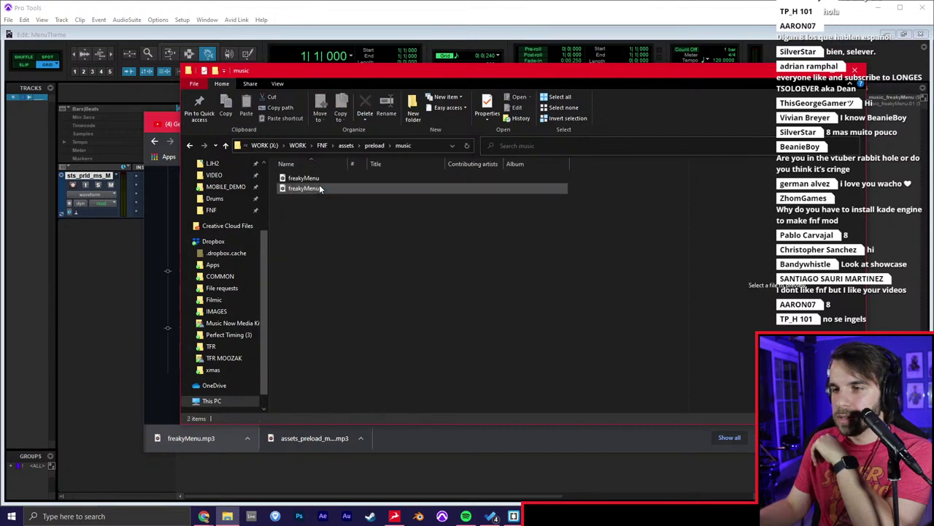
Import the first freakyMenu file into the MenuTheme session as a new audio track and play it back.
{"action": "left_click", "coordinate": [305, 179]}
{"action": "left_click_drag", "start_coordinate": [302, 186], "coordinate": [165, 287]}
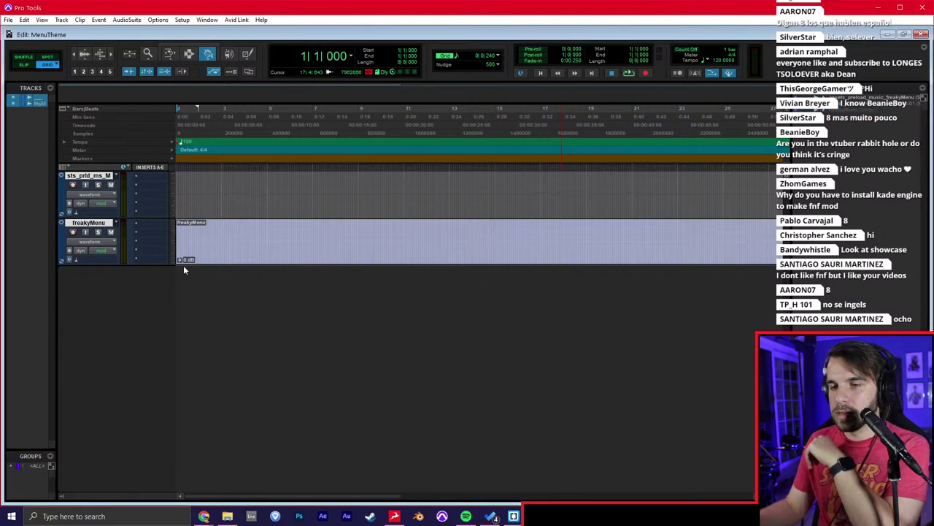
{"action": "key", "text": "space"}
{"action": "key", "text": "t"}
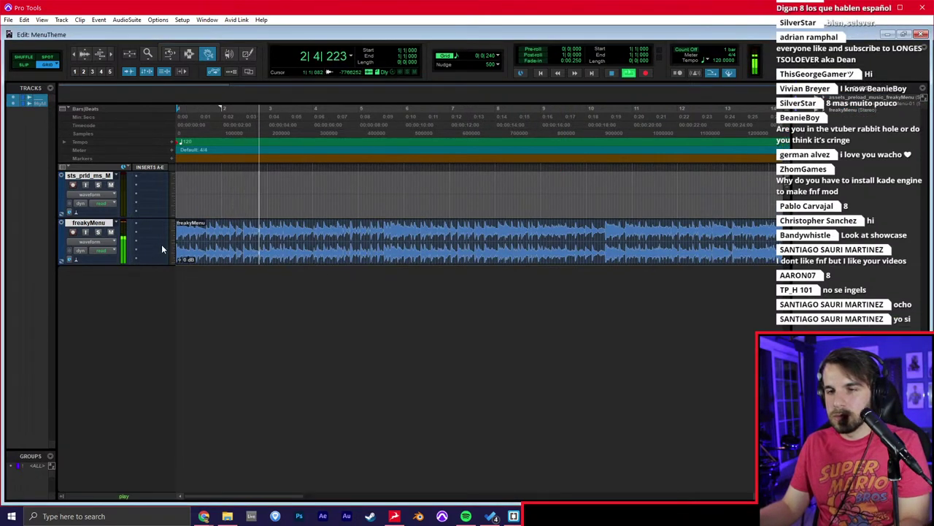
{"action": "key", "text": "space"}
Delete the older assets_preload_music track above freakyMenu and start playback.
{"action": "left_click", "coordinate": [96, 175]}
{"action": "right_click", "coordinate": [97, 175]}
{"action": "left_click", "coordinate": [163, 336]}
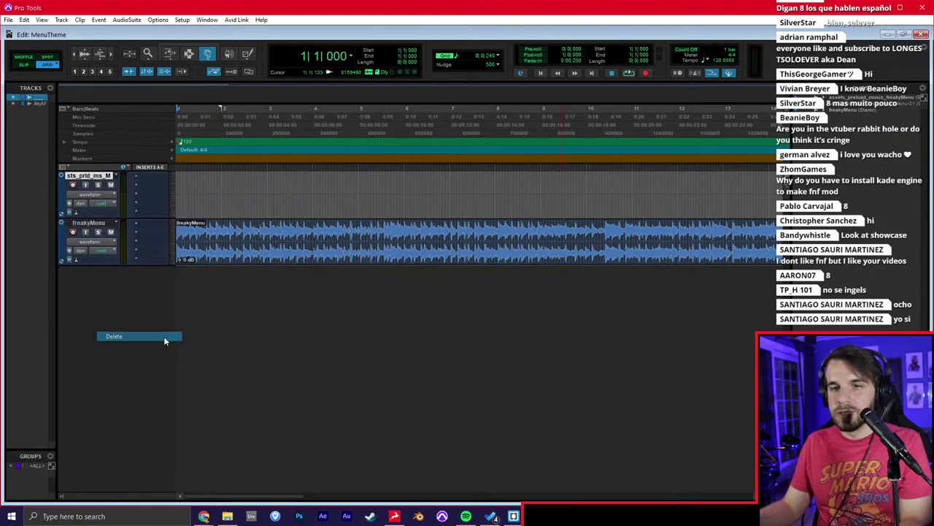
{"action": "key", "text": "space"}
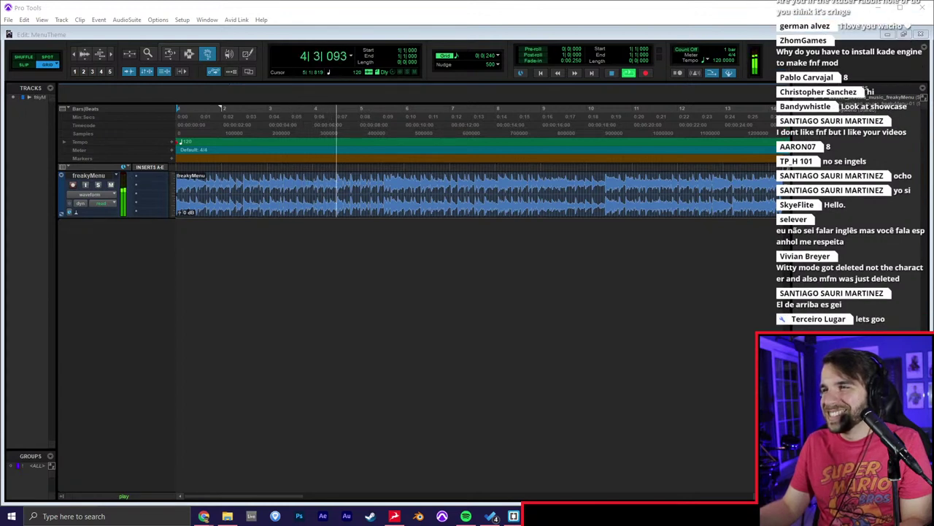
Set the session tempo to 102 BPM while playing freakyMenu from the start against the grid.
{"action": "left_click", "coordinate": [392, 273]}
{"action": "key", "text": "t"}
{"action": "key", "text": "t"}
{"action": "key", "text": "space"}
{"action": "key", "text": "space"}
{"action": "left_click", "coordinate": [714, 61]}
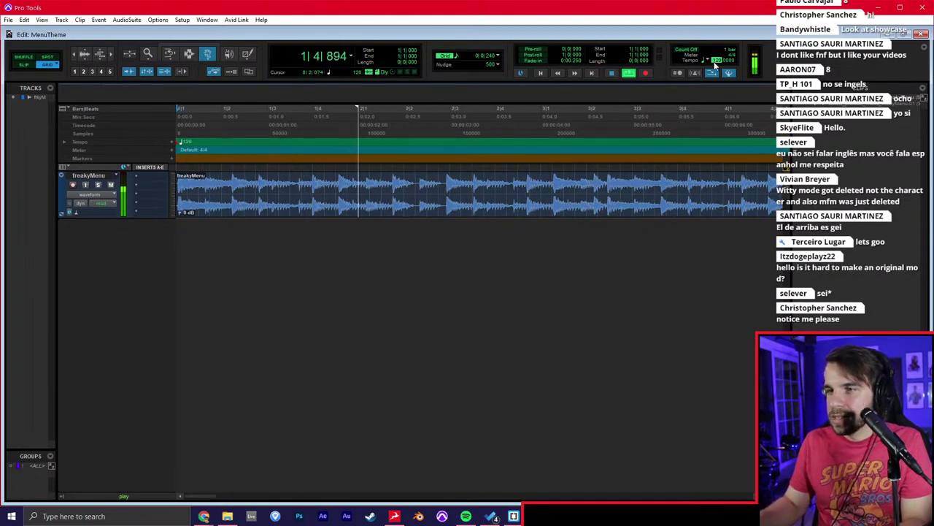
{"action": "key", "text": "Down"}
{"action": "key", "text": "Down"}
{"action": "key", "text": "Down"}
{"action": "key", "text": "Down"}
{"action": "key", "text": "Down"}
{"action": "key", "text": "Down"}
{"action": "key", "text": "Down"}
{"action": "key", "text": "Down"}
{"action": "key", "text": "Down"}
{"action": "key", "text": "Down"}
{"action": "key", "text": "Down"}
{"action": "key", "text": "Down"}
{"action": "key", "text": "Down"}
{"action": "key", "text": "Down"}
{"action": "key", "text": "Down"}
{"action": "key", "text": "Down"}
{"action": "key", "text": "Down"}
{"action": "key", "text": "Down"}
{"action": "key", "text": "Down"}
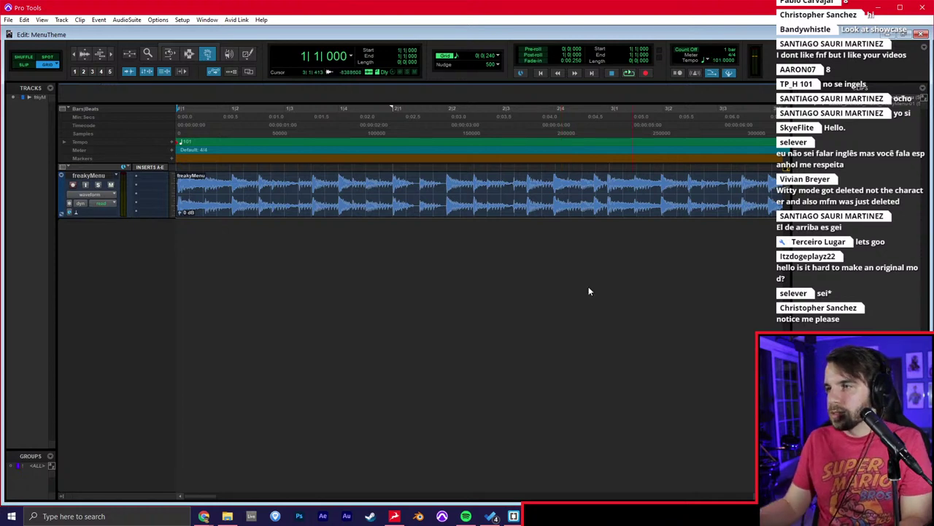
{"action": "key", "text": "space"}
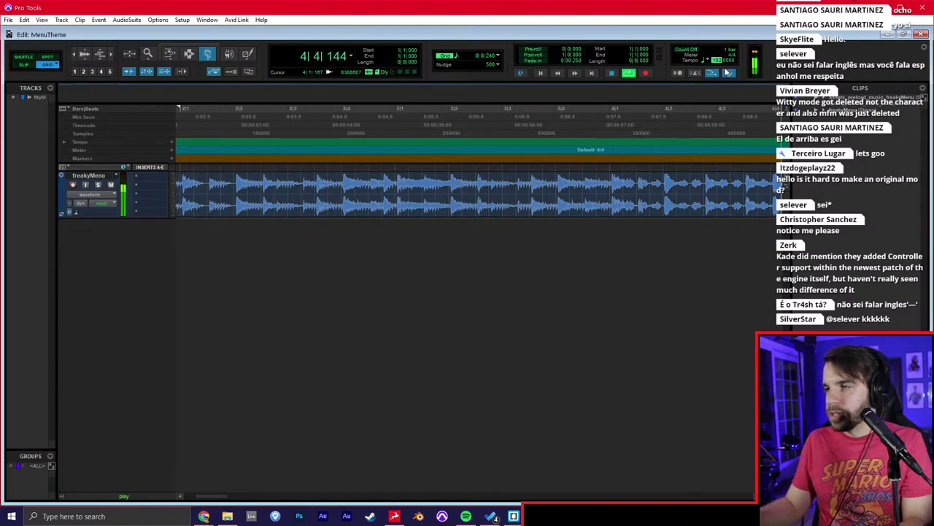
{"action": "key", "text": "space"}
Check how the freakyMenu waveform lines up with the beat grid around bar 6, and return to the session start.
{"action": "scroll", "coordinate": [341, 224], "scroll_direction": "up", "scroll_amount": 2}
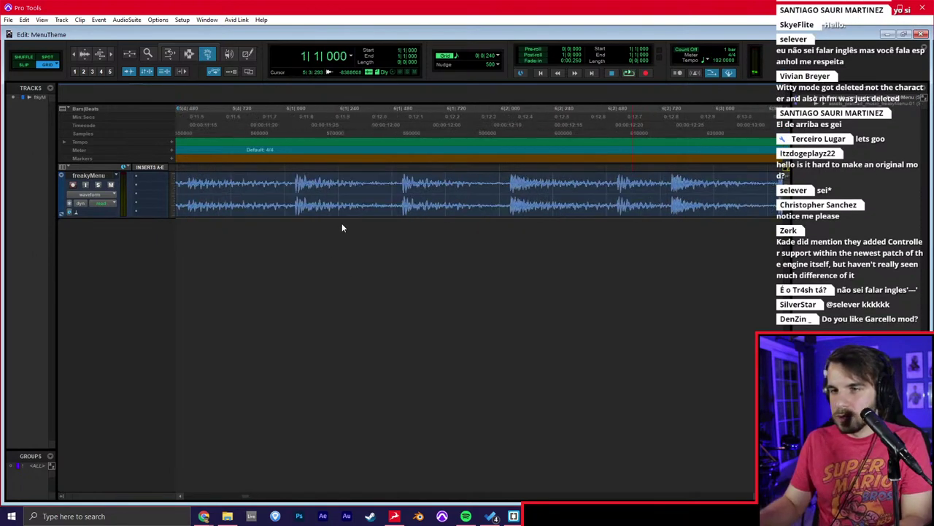
{"action": "scroll", "coordinate": [342, 225], "scroll_direction": "up", "scroll_amount": 2}
{"action": "left_click", "coordinate": [319, 197]}
{"action": "key", "text": "F7"}
{"action": "left_click", "coordinate": [329, 199]}
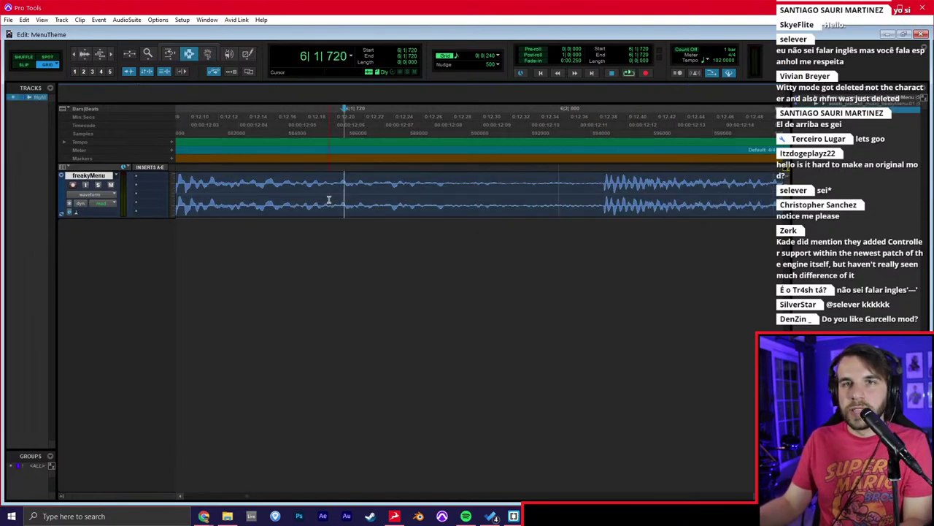
{"action": "key", "text": "Return"}
In Slip mode, trim the silence before the first transient of the freakyMenu clip and move the clip to the session start.
{"action": "key", "text": "F2"}
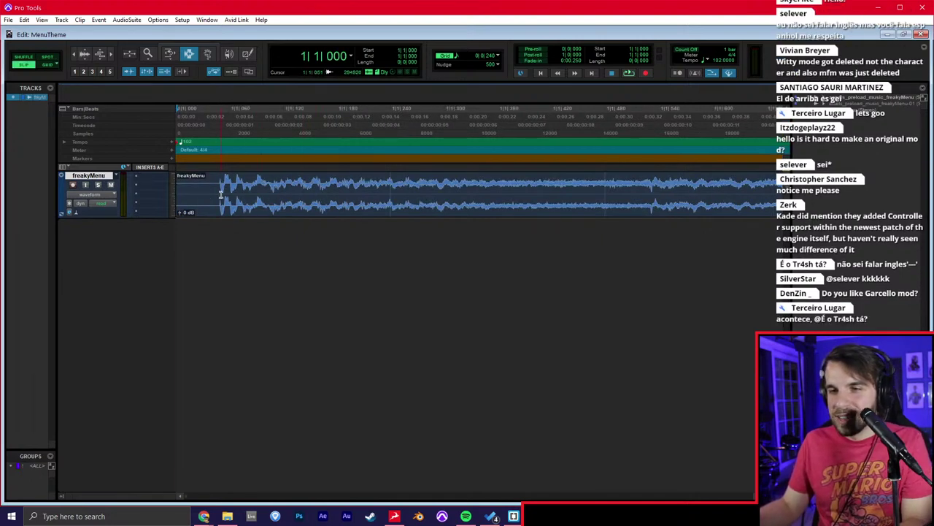
{"action": "left_click", "coordinate": [219, 196]}
{"action": "key", "text": "a"}
{"action": "key", "text": "F8"}
{"action": "left_click_drag", "start_coordinate": [282, 187], "coordinate": [204, 186]}
Play the trimmed clip from just before bar 9 to check its timing against the grid.
{"action": "key", "text": "r"}
{"action": "key", "text": "r"}
{"action": "key", "text": "r"}
{"action": "key", "text": "r"}
{"action": "key", "text": "r"}
{"action": "key", "text": "r"}
{"action": "key", "text": "r"}
{"action": "key", "text": "r"}
{"action": "key", "text": "F7"}
{"action": "left_click", "coordinate": [284, 171]}
{"action": "key", "text": "space"}
{"action": "key", "text": "t"}
{"action": "key", "text": "t"}
{"action": "key", "text": "t"}
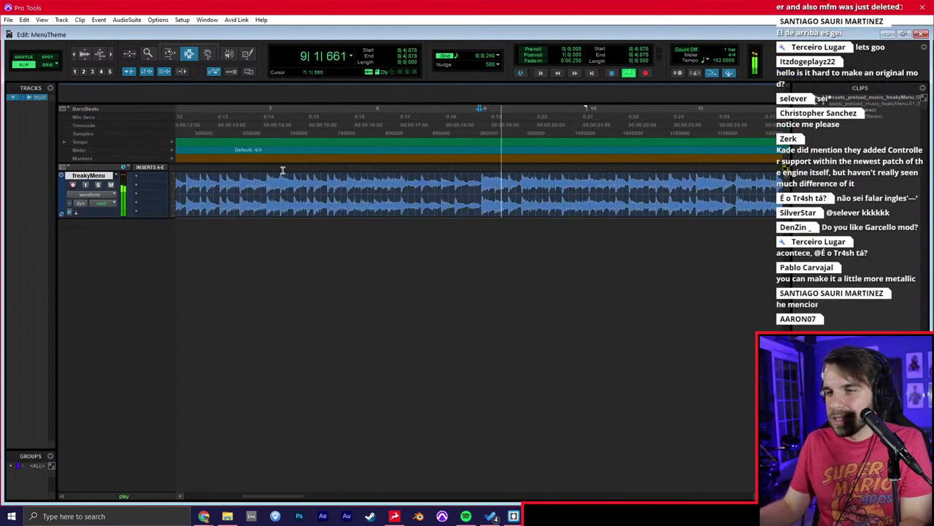
{"action": "key", "text": "space"}
Move the freakyMenu clip one bar along so that it starts at bar 2.
{"action": "key", "text": "Return"}
{"action": "key", "text": "t"}
{"action": "key", "text": "t"}
{"action": "key", "text": "r"}
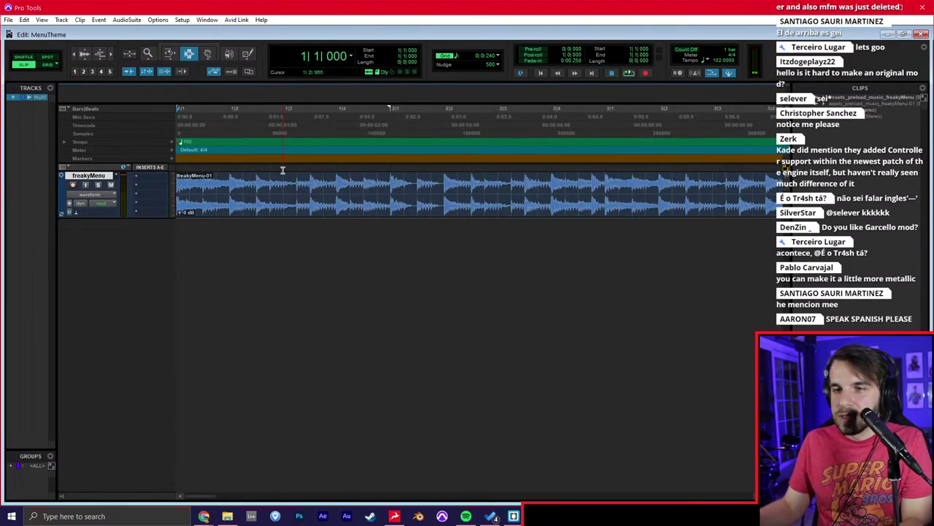
{"action": "key", "text": "r"}
{"action": "key", "text": "r"}
{"action": "key", "text": "r"}
{"action": "key", "text": "r"}
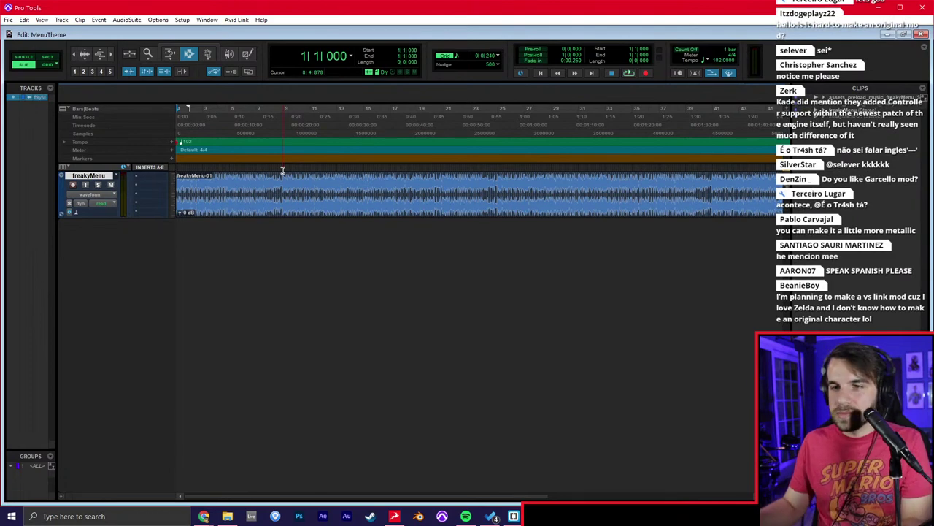
{"action": "key", "text": "t"}
{"action": "key", "text": "t"}
{"action": "key", "text": "t"}
{"action": "key", "text": "F8"}
{"action": "left_click_drag", "start_coordinate": [243, 200], "coordinate": [349, 200]}
Play the lead-in to the moved clip and add a marker named "Intro" at bar 2.
{"action": "key", "text": "F7"}
{"action": "left_click", "coordinate": [268, 203]}
{"action": "key", "text": "space"}
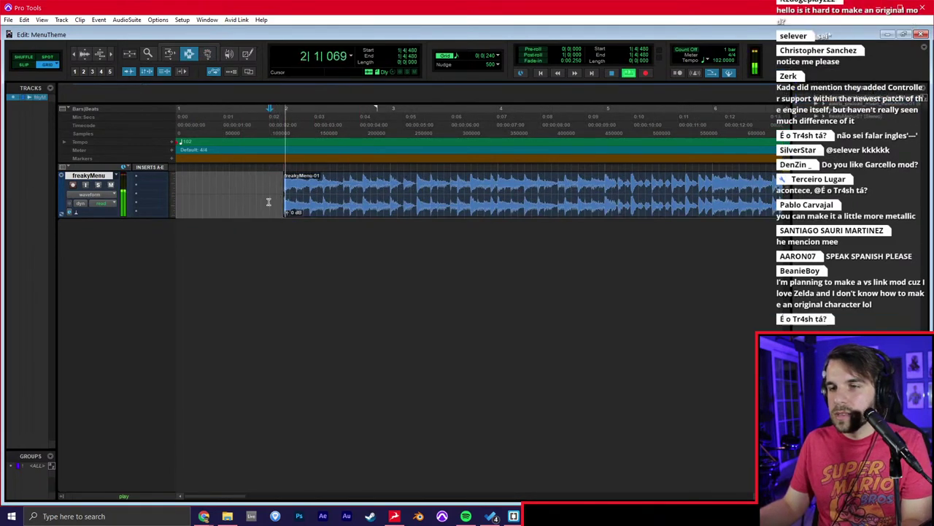
{"action": "key", "text": "space"}
{"action": "key", "text": "KP_Enter"}
{"action": "type", "text": "I"}
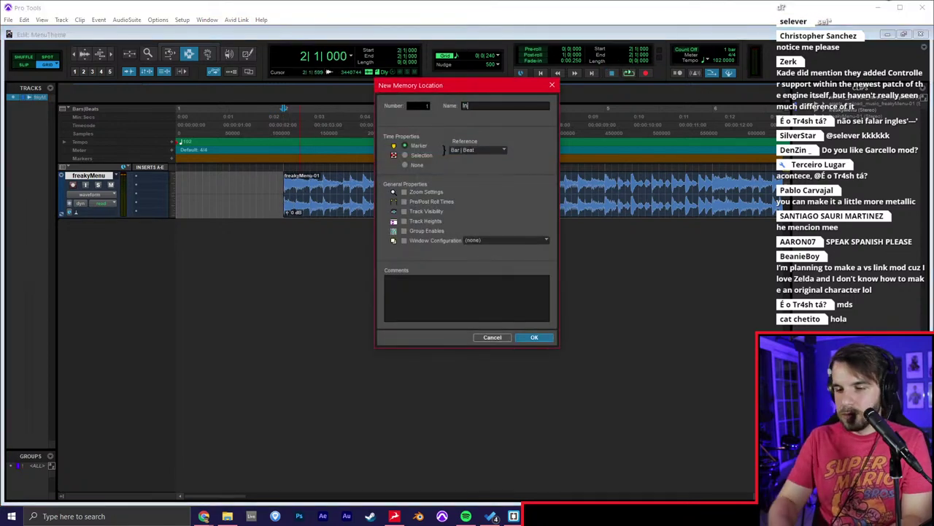
{"action": "type", "text": "ntro"}
{"action": "key", "text": "KP_Enter"}
Play on from the Intro marker and add a marker named "Groove 1" at bar 10.
{"action": "key", "text": "r"}
{"action": "key", "text": "r"}
{"action": "key", "text": "space"}
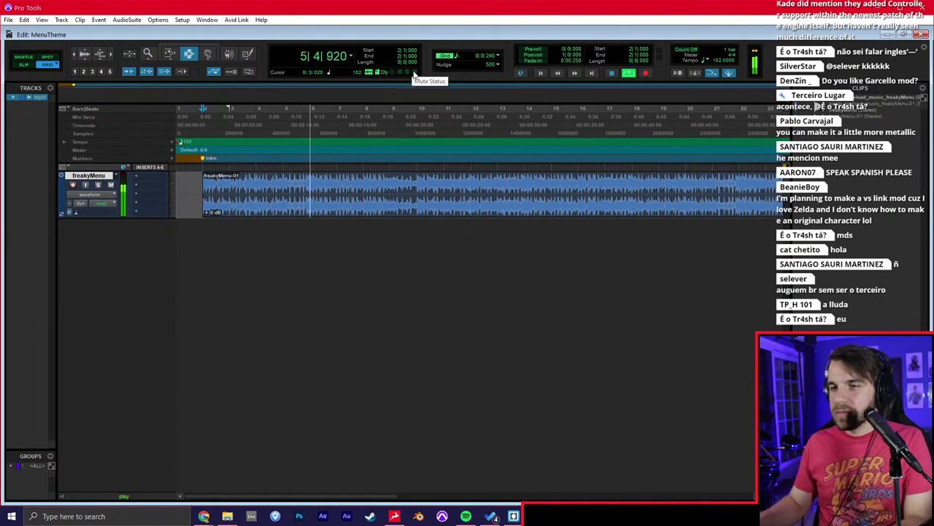
{"action": "key", "text": "KP_Enter"}
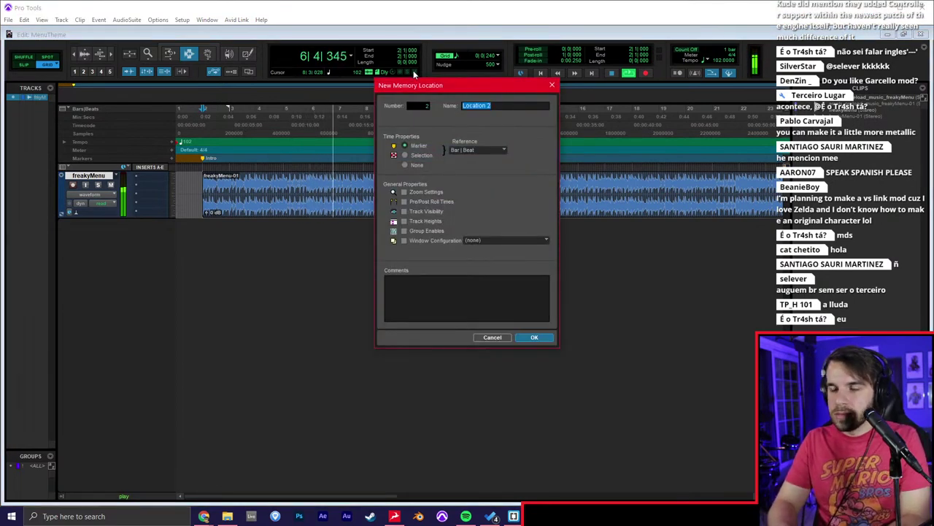
{"action": "key", "text": "Return"}
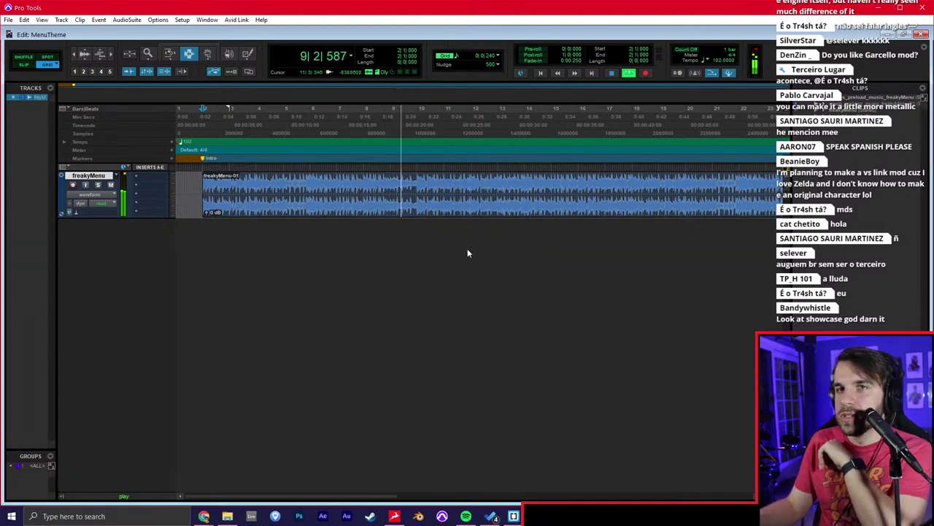
{"action": "key", "text": "KP_Enter"}
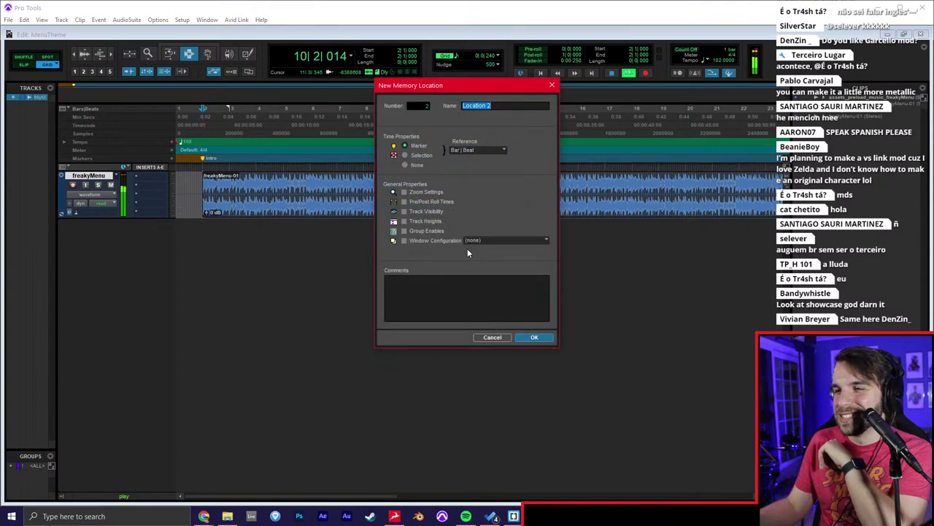
{"action": "type", "text": "Groove 1"}
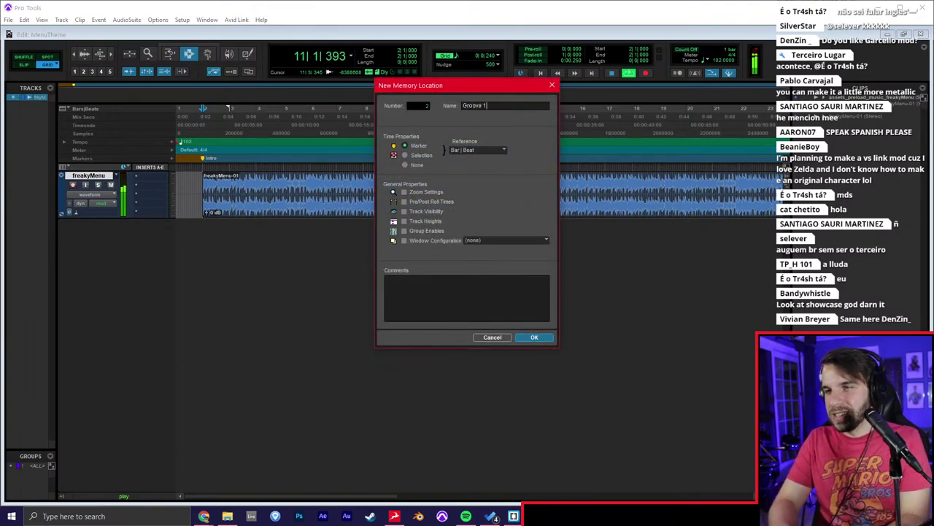
{"action": "key", "text": "Return"}
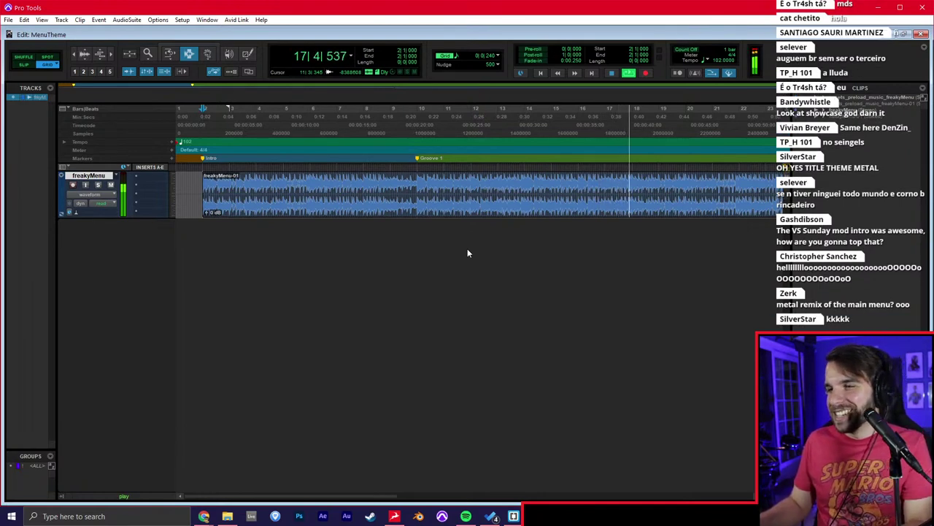
Add a marker named "Verse 2" at bar 18 during playback.
{"action": "key", "text": "KP_Enter"}
{"action": "type", "text": "Verse 2"}
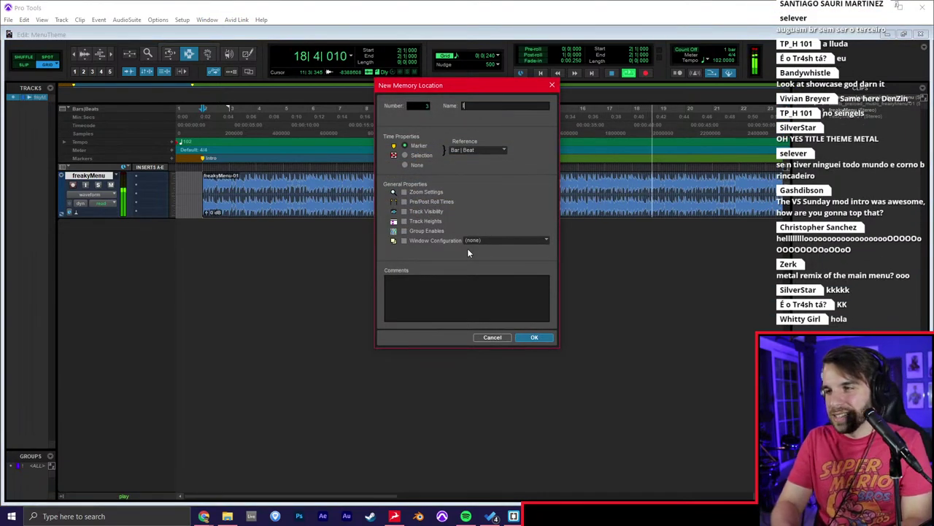
{"action": "key", "text": "Return"}
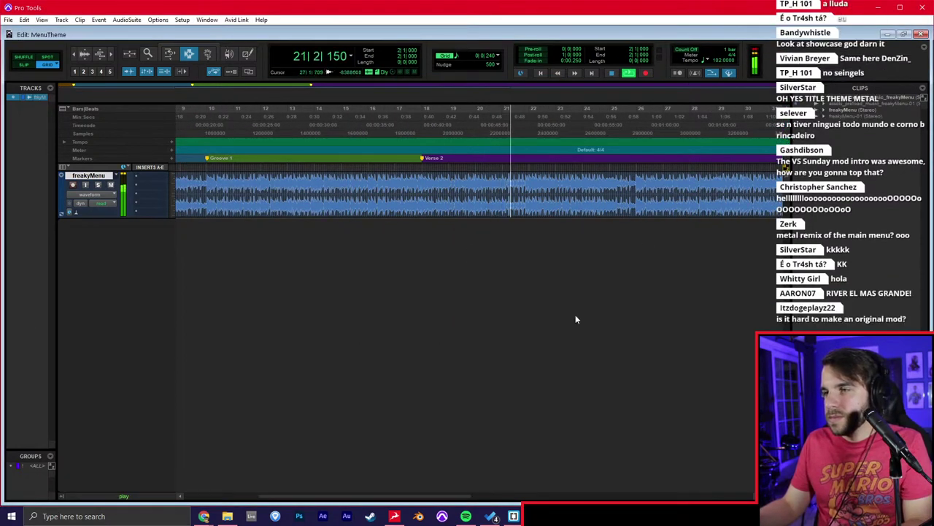
{"action": "key", "text": "t"}
{"action": "key", "text": "t"}
{"action": "key", "text": "KP_Enter"}
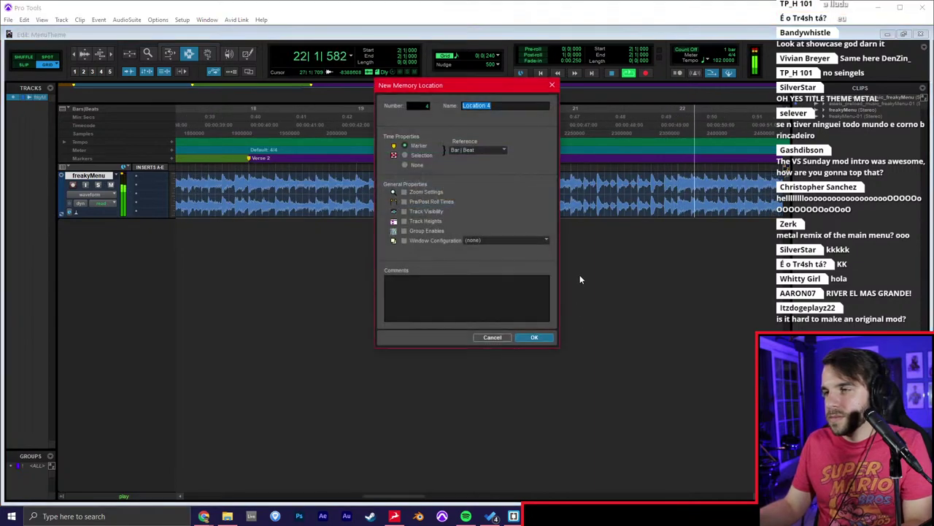
{"action": "key", "text": "Return"}
Add a marker named "Groove 2" at bar 26 while the song keeps playing.
{"action": "key", "text": "r"}
{"action": "key", "text": "r"}
{"action": "key", "text": "r"}
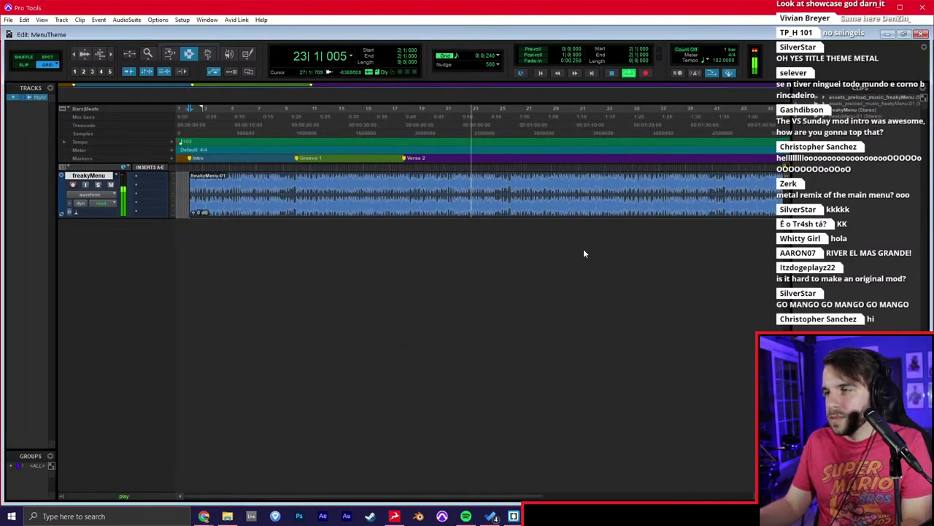
{"action": "key", "text": "t"}
{"action": "key", "text": "t"}
{"action": "scroll", "coordinate": [454, 250], "scroll_direction": "left", "scroll_amount": 2}
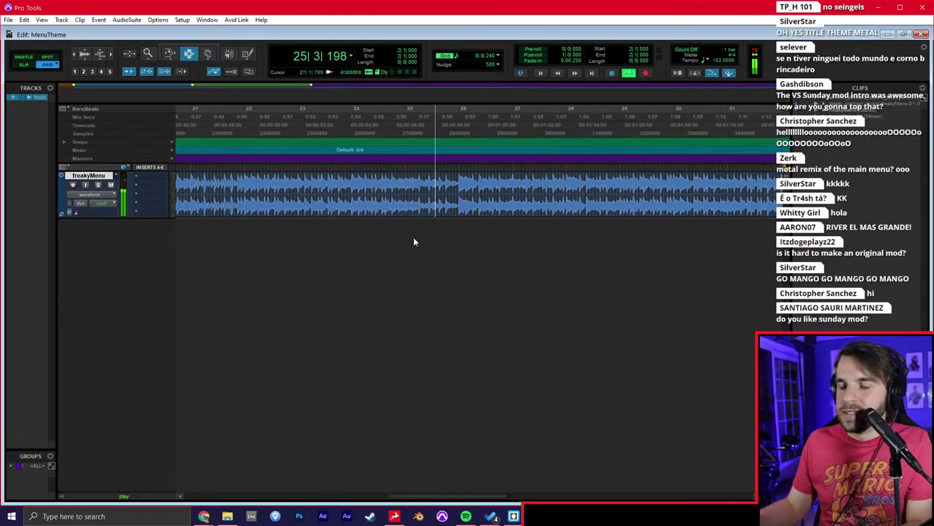
{"action": "key", "text": "KP_Enter"}
{"action": "type", "text": "Groove 2"}
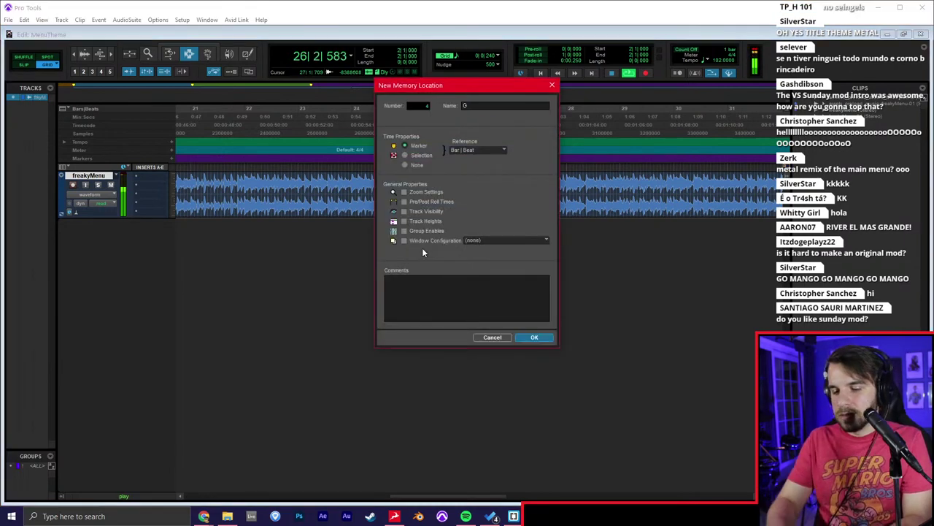
{"action": "key", "text": "Return"}
Stop playback at the session start and create one stereo instrument track, three mono audio tracks and one aux track.
{"action": "key", "text": "space"}
{"action": "key", "text": "Return"}
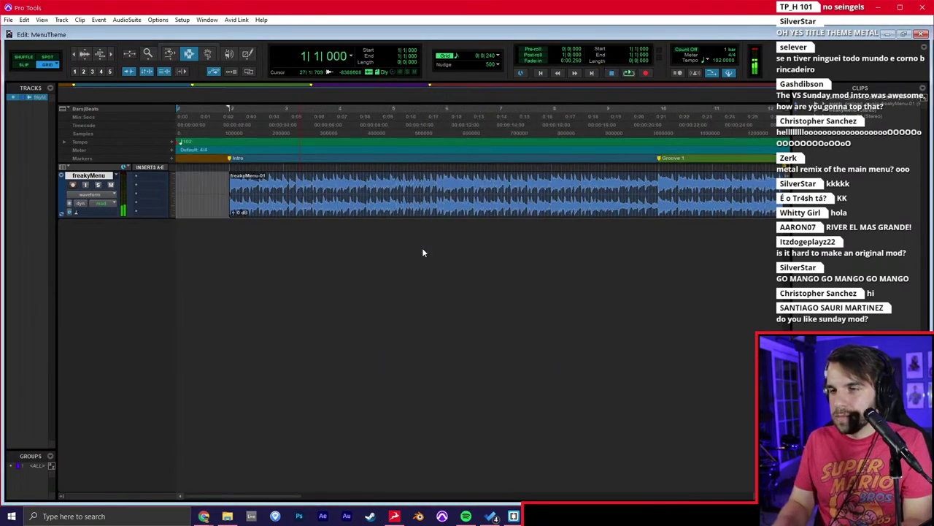
{"action": "key", "text": "r"}
{"action": "key", "text": "r"}
{"action": "key", "text": "ctrl+shift+n"}
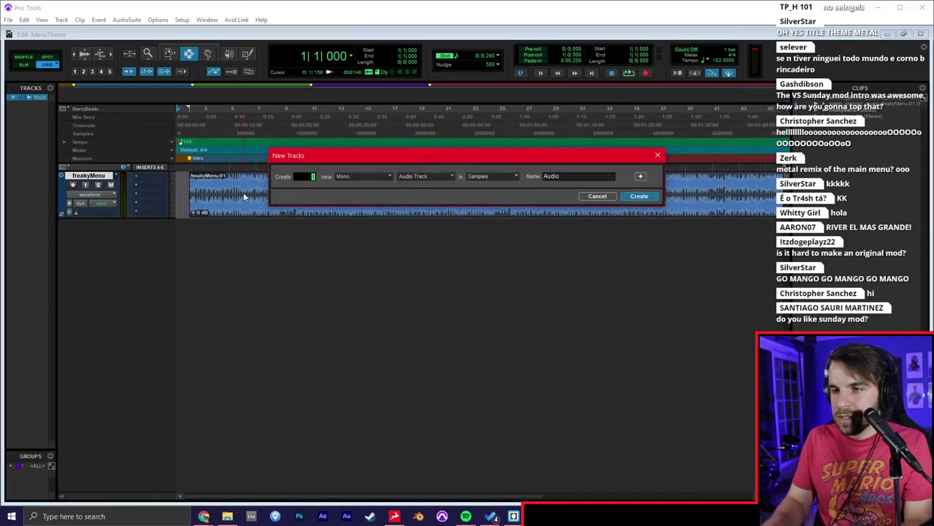
{"action": "key", "text": "ctrl+Down"}
{"action": "key", "text": "ctrl+Down"}
{"action": "key", "text": "ctrl+Down"}
{"action": "key", "text": "ctrl+Down"}
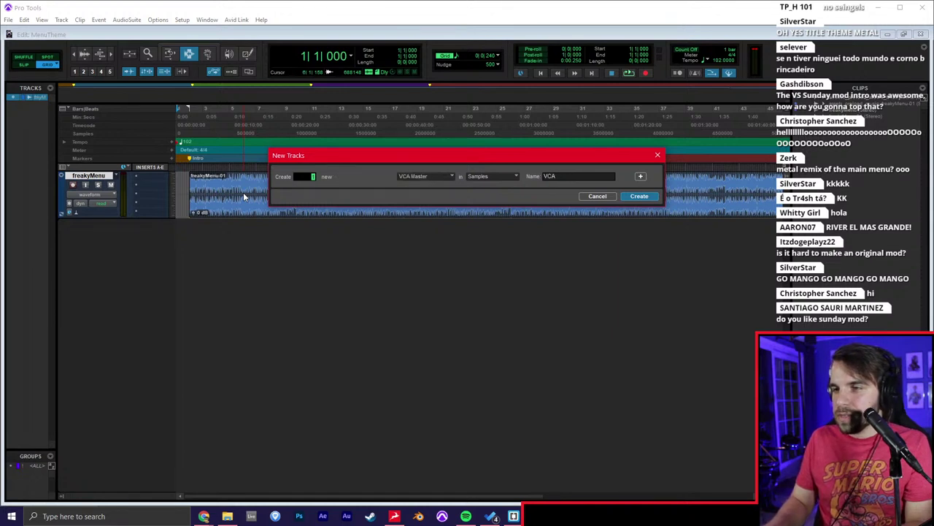
{"action": "key", "text": "ctrl+KP_Add"}
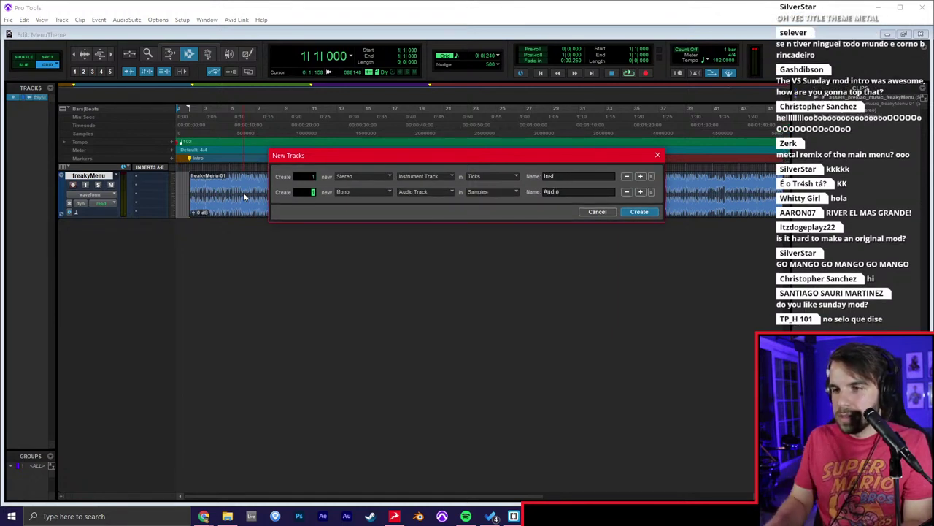
{"action": "type", "text": "3"}
{"action": "key", "text": "ctrl+KP_Add"}
{"action": "key", "text": "ctrl+Right"}
{"action": "key", "text": "ctrl+Down"}
{"action": "key", "text": "Return"}
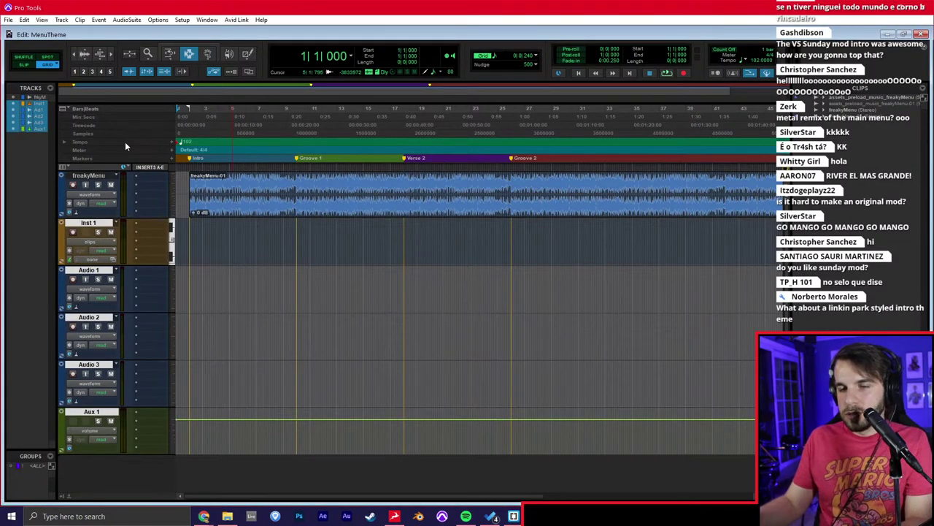
Rename the five new tracks, in order, Drums, Bass, RG1, RG2 and RG.
{"action": "double_click", "coordinate": [87, 223]}
{"action": "type", "text": "Drum"}
{"action": "type", "text": "Bass"}
{"action": "key", "text": "ctrl+Right"}
{"action": "type", "text": "RG1"}
{"action": "key", "text": "ctrl+Right"}
{"action": "type", "text": "RG2"}
{"action": "key", "text": "ctrl+Right"}
{"action": "type", "text": "RG"}
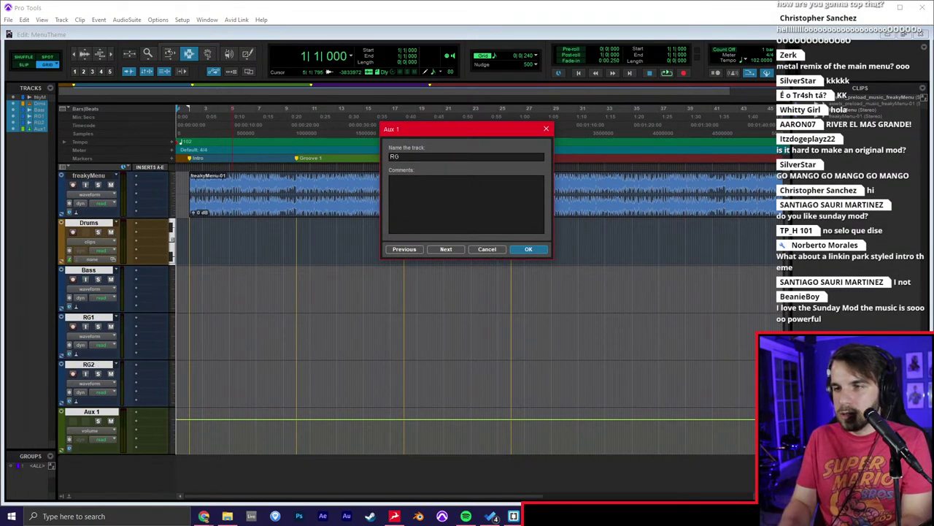
{"action": "key", "text": "Return"}
Place the edit cursor on the Drums track at the Intro marker, bar 2.
{"action": "left_click", "coordinate": [275, 263]}
{"action": "left_click", "coordinate": [191, 238]}
{"action": "key", "text": "t"}
{"action": "key", "text": "t"}
{"action": "key", "text": "t"}
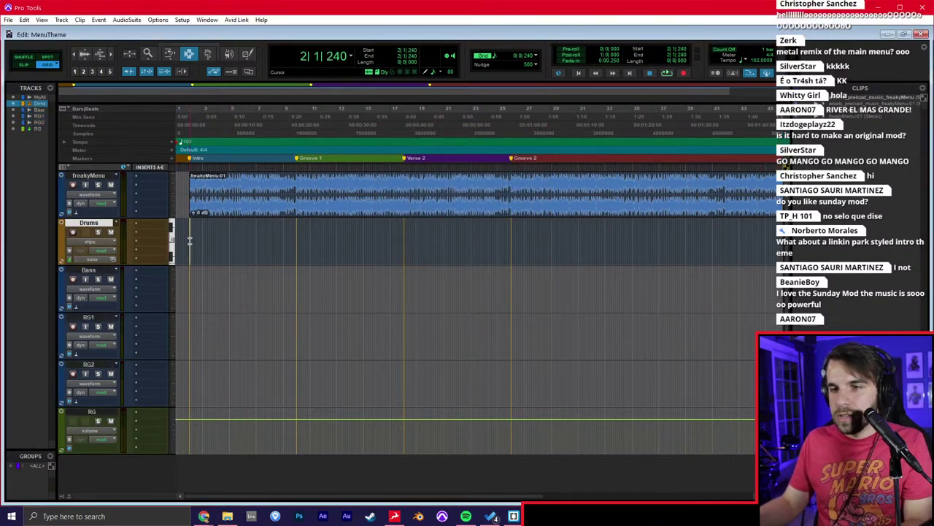
{"action": "left_click", "coordinate": [255, 231]}
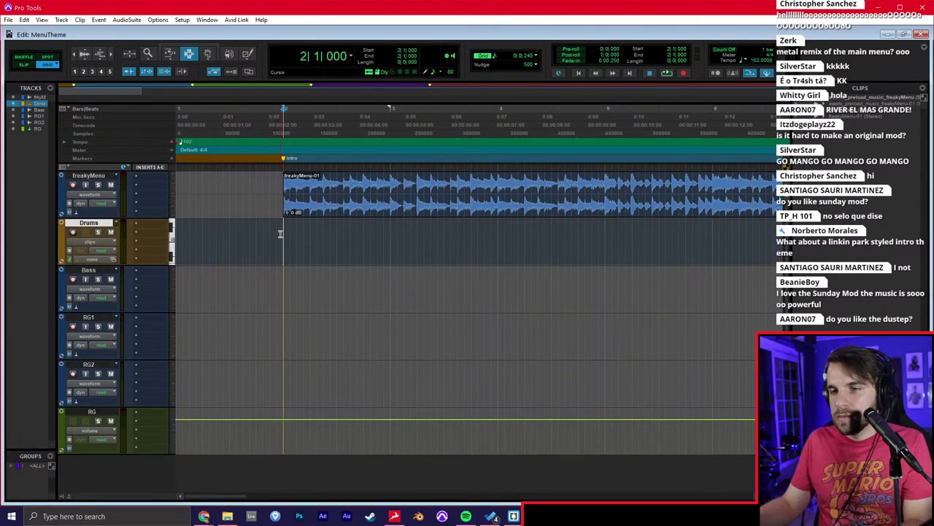
Play the start of the Intro briefly and look through the recent posts and images in Discord's showcase channel.
{"action": "key", "text": "space"}
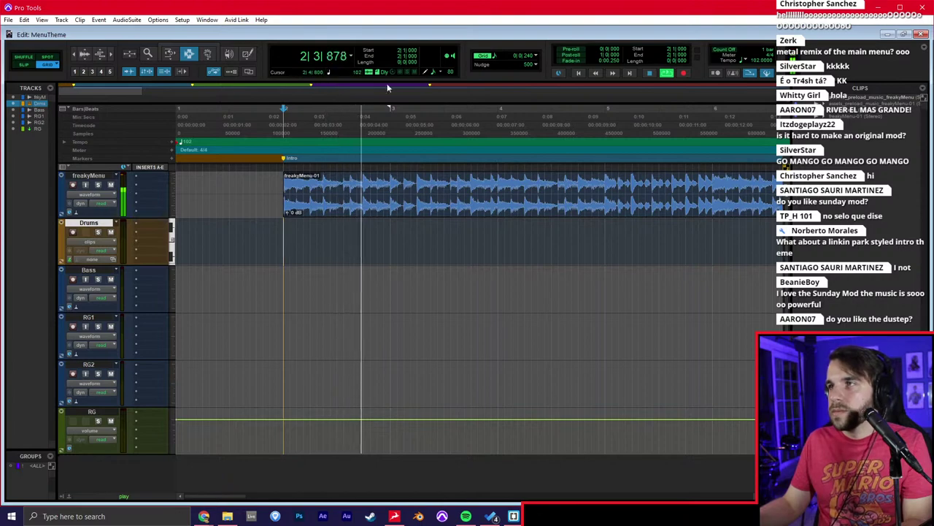
{"action": "key", "text": "space"}
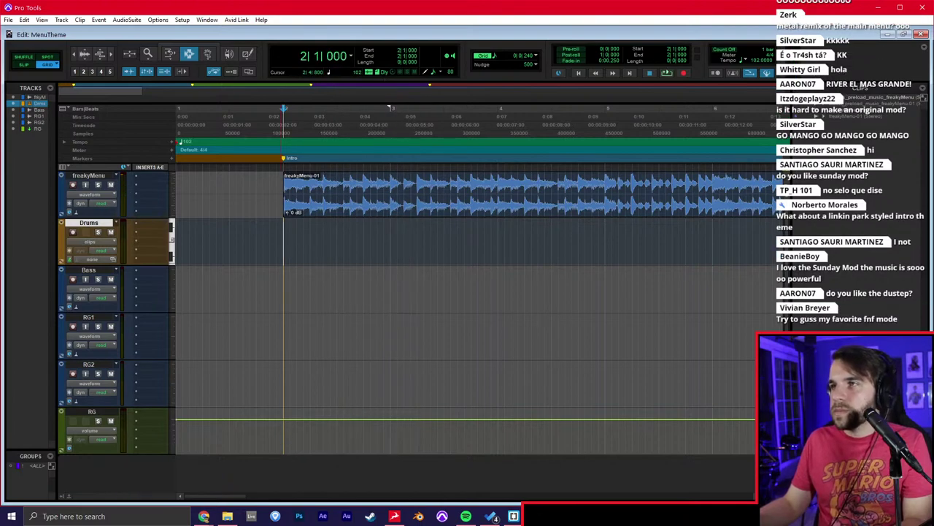
{"action": "left_click_drag", "start_coordinate": [446, 0], "coordinate": [266, 163]}
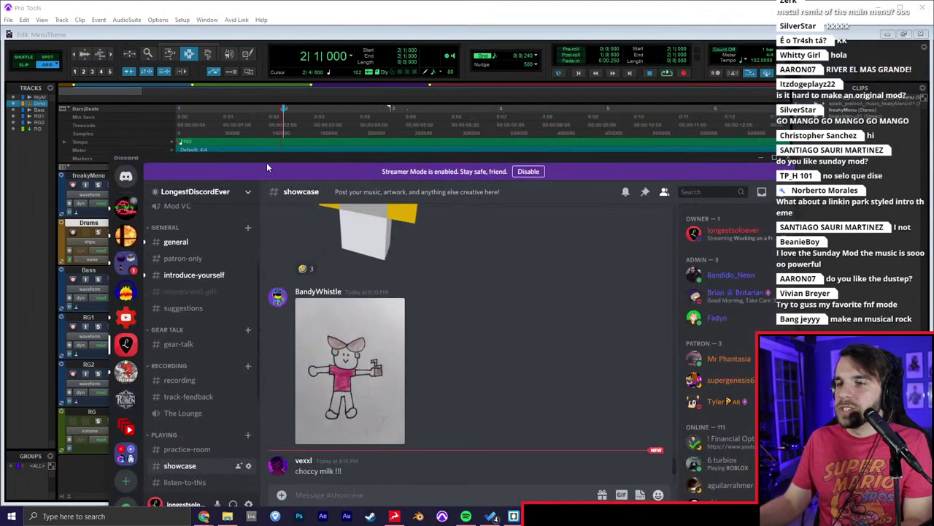
{"action": "scroll", "coordinate": [490, 321], "scroll_direction": "up", "scroll_amount": 5}
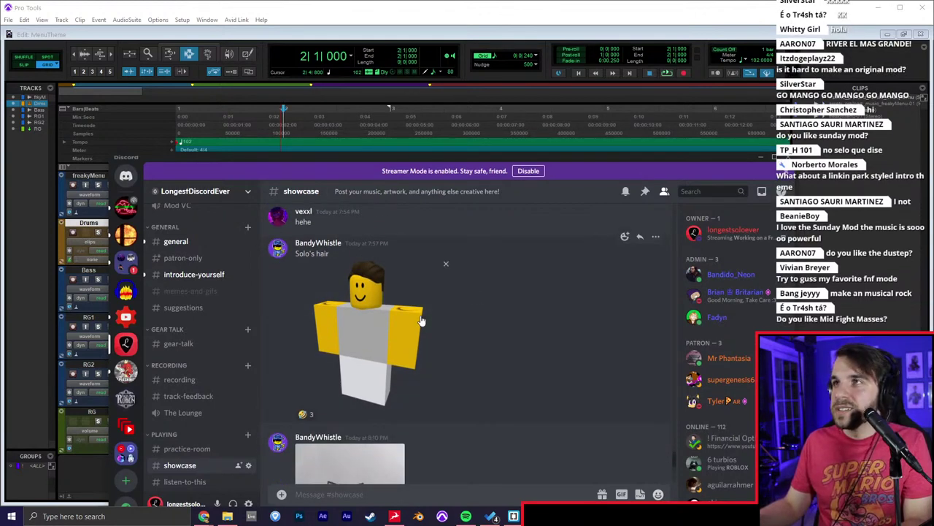
{"action": "scroll", "coordinate": [462, 323], "scroll_direction": "down", "scroll_amount": 5}
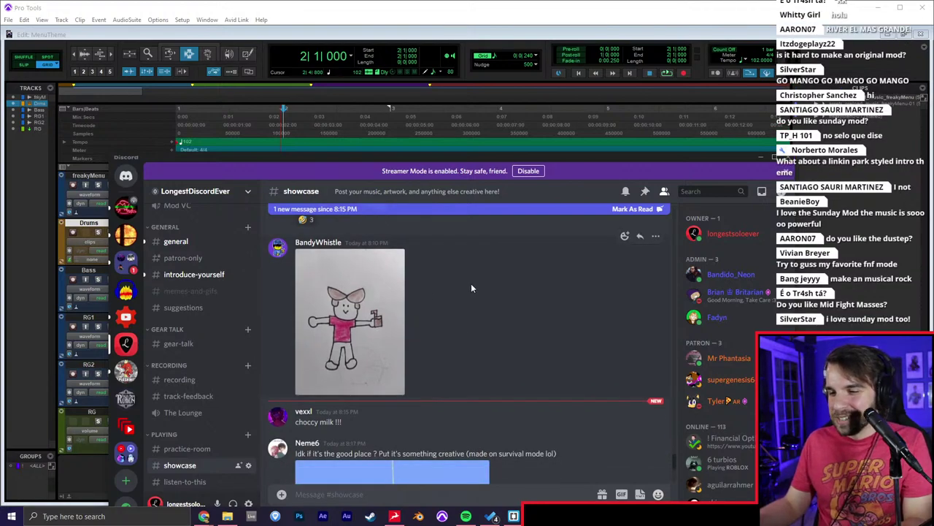
{"action": "scroll", "coordinate": [471, 284], "scroll_direction": "down", "scroll_amount": 5}
{"action": "left_click", "coordinate": [445, 310]}
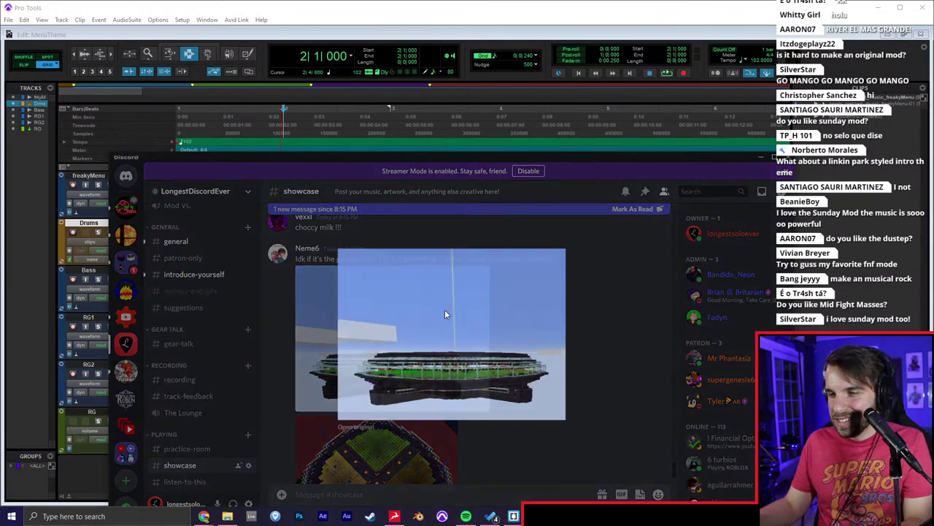
{"action": "left_click", "coordinate": [633, 328]}
{"action": "scroll", "coordinate": [584, 327], "scroll_direction": "down", "scroll_amount": 3}
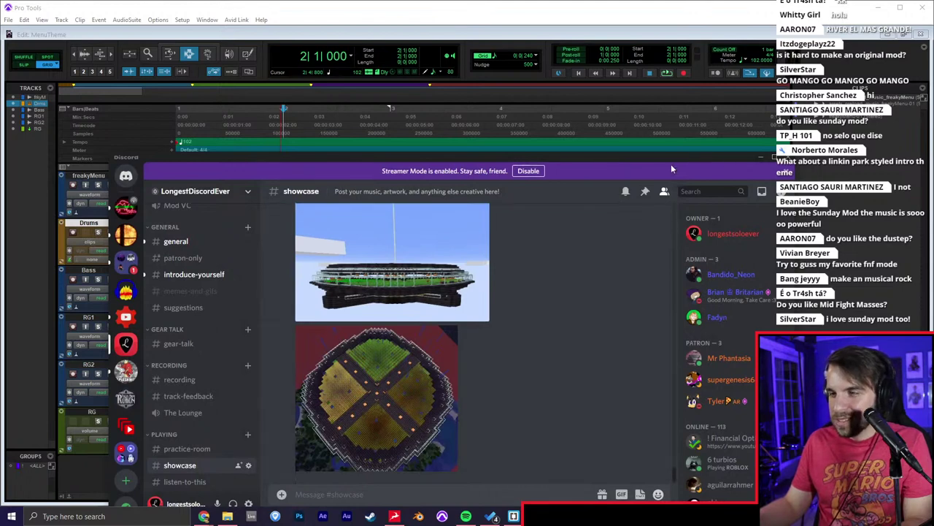
{"action": "left_click", "coordinate": [762, 158]}
Place the edit cursor at bar 2 on the Drums track and insert Kontakt in its second insert slot.
{"action": "left_click", "coordinate": [525, 270]}
{"action": "left_click", "coordinate": [276, 232]}
{"action": "key", "text": "space"}
{"action": "key", "text": "space"}
{"action": "left_click", "coordinate": [283, 232]}
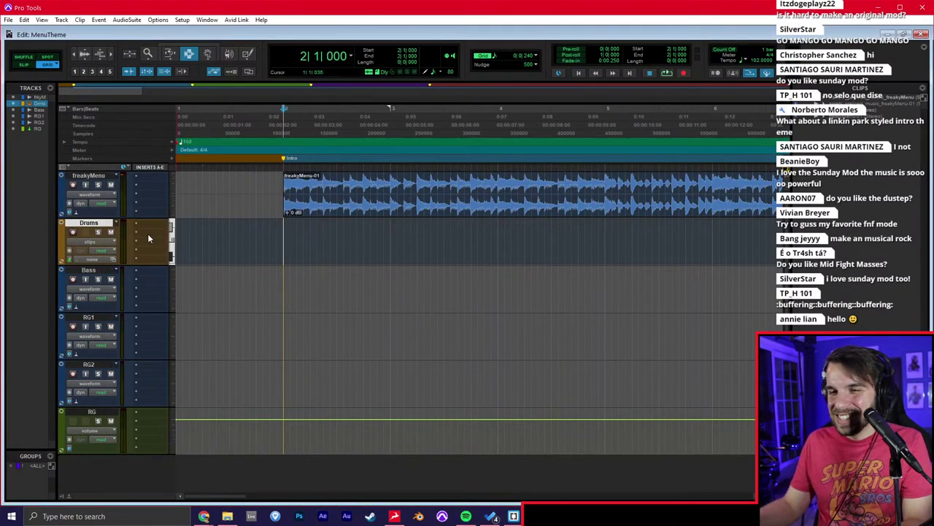
{"action": "left_click", "coordinate": [139, 232]}
{"action": "type", "text": "kont"}
{"action": "key", "text": "Return"}
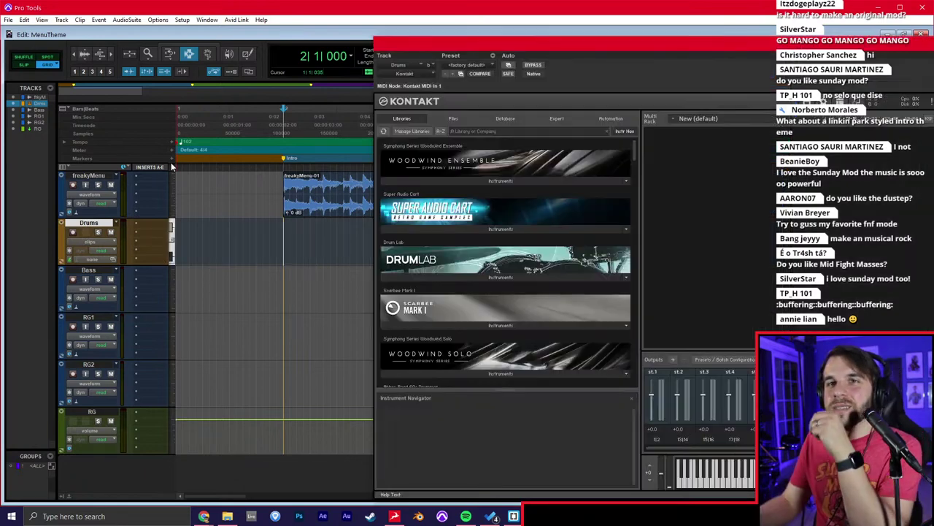
Find the GGD Invasion library in Kontakt and load its instrument The Invasion.nki into the rack.
{"action": "left_click_drag", "start_coordinate": [522, 33], "coordinate": [293, 11]}
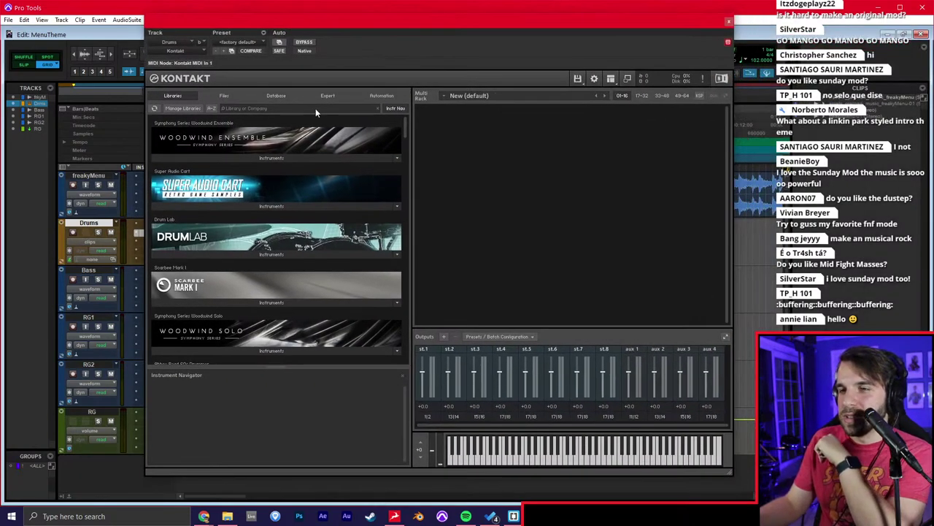
{"action": "left_click_drag", "start_coordinate": [406, 126], "coordinate": [402, 323]}
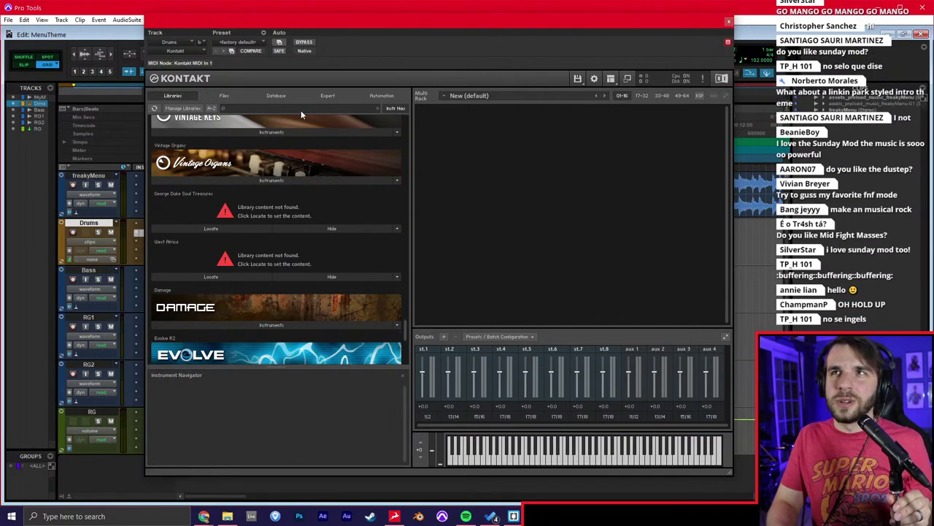
{"action": "type", "text": "invas"}
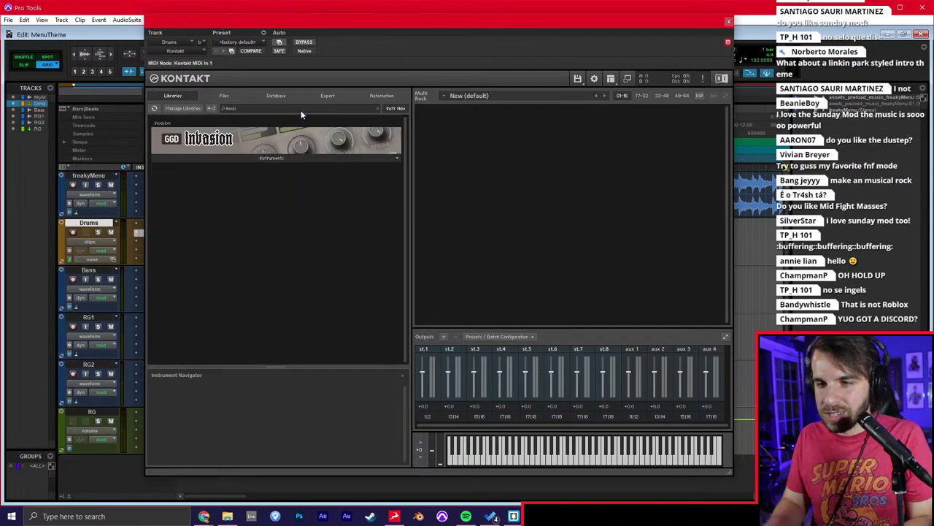
{"action": "left_click_drag", "start_coordinate": [196, 168], "coordinate": [194, 167]}
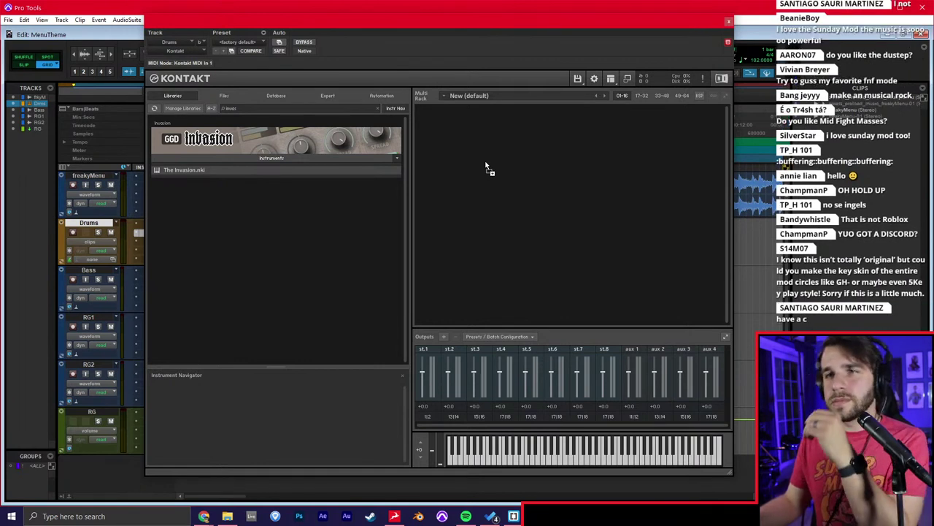
{"action": "left_click_drag", "start_coordinate": [486, 166], "coordinate": [485, 161]}
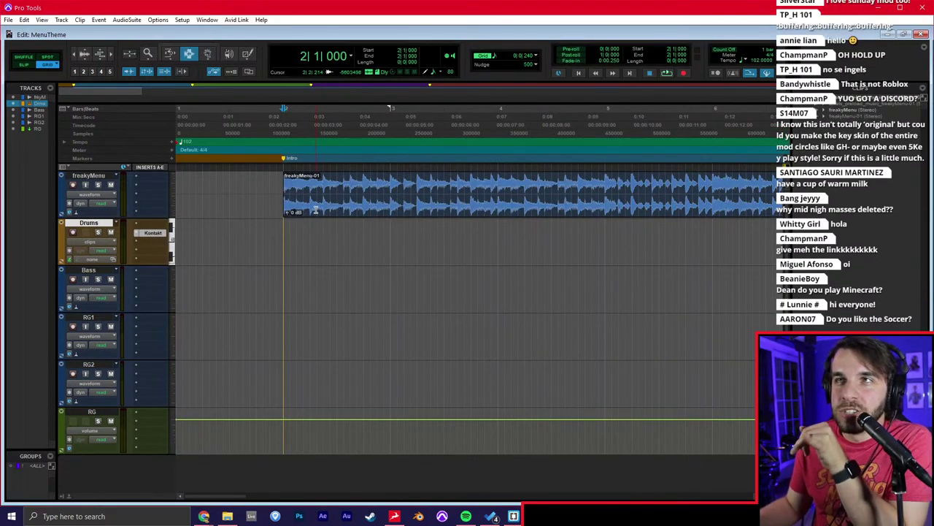
Examine the Invasion drum kit loaded in the Drums track's Kontakt instance and close the plug-in window.
{"action": "left_click", "coordinate": [152, 234]}
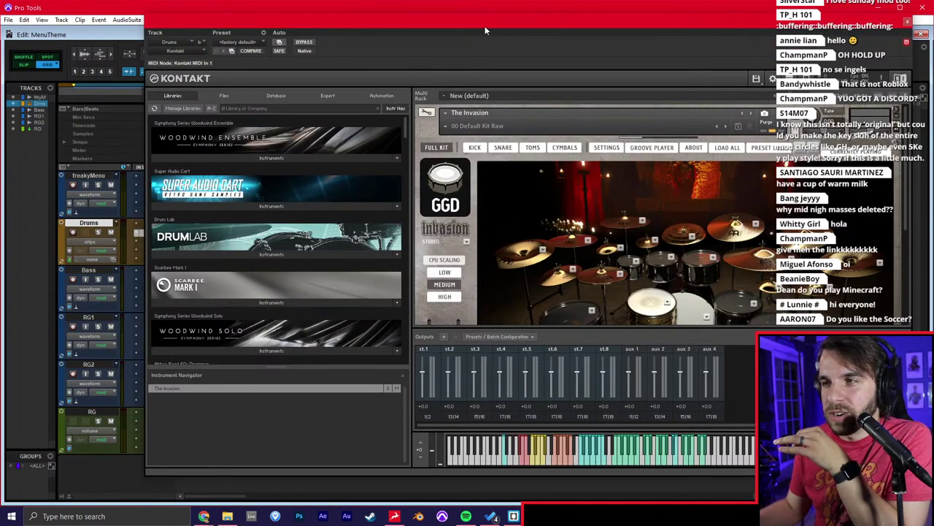
{"action": "left_click_drag", "start_coordinate": [485, 25], "coordinate": [431, 35]}
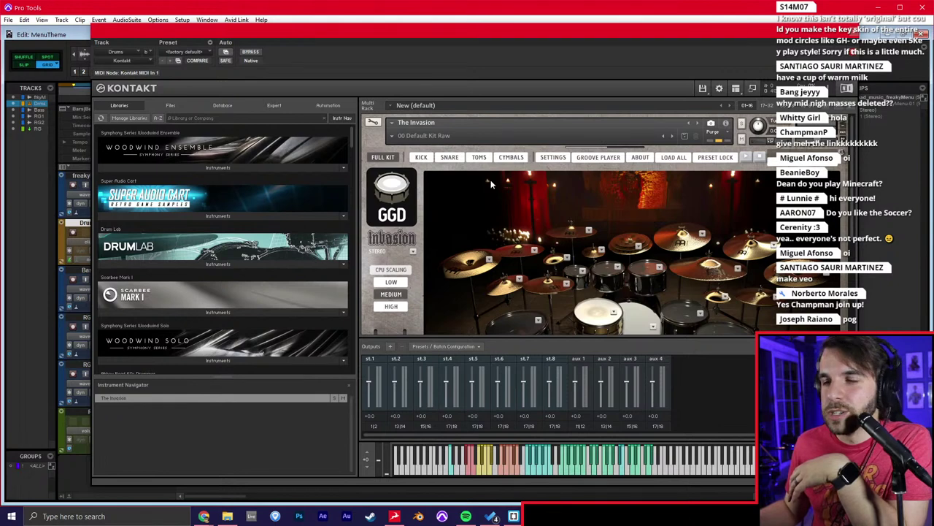
{"action": "scroll", "coordinate": [495, 184], "scroll_direction": "down", "scroll_amount": 2}
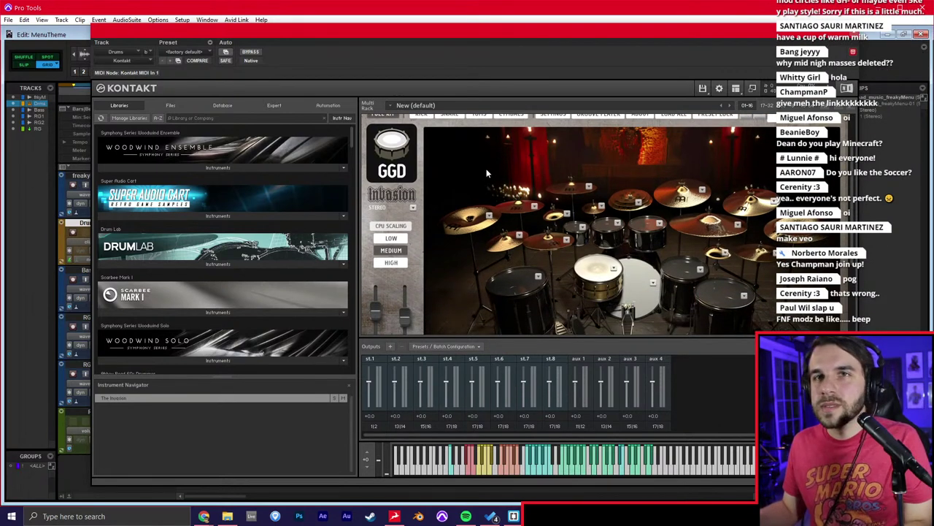
{"action": "scroll", "coordinate": [548, 241], "scroll_direction": "up", "scroll_amount": 1}
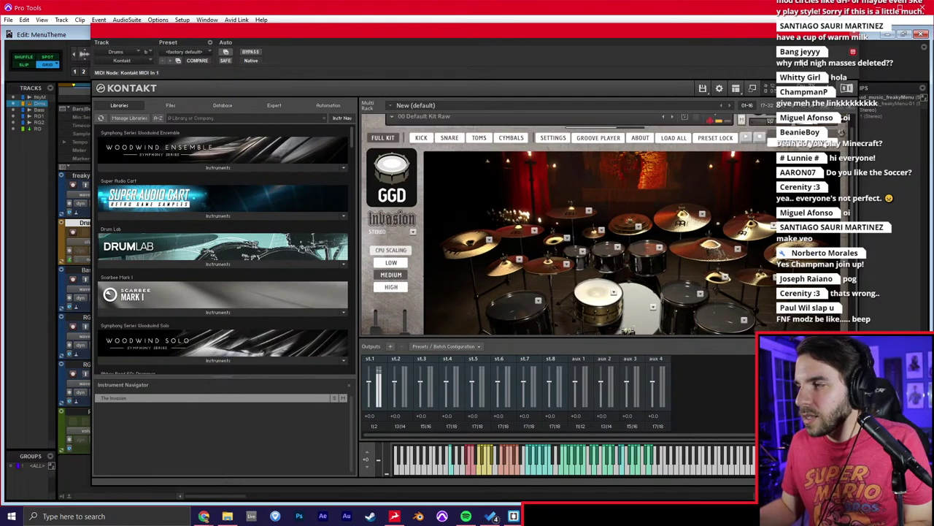
{"action": "left_click", "coordinate": [860, 32]}
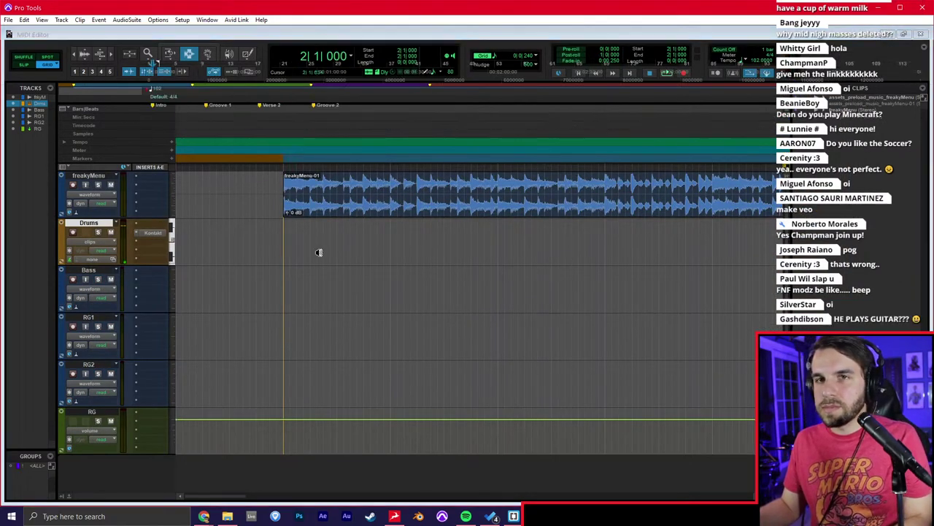
Open the Drums track in the MIDI Editor with the Pencil tool active and show the low kick and snare octaves.
{"action": "key", "text": "super+equal"}
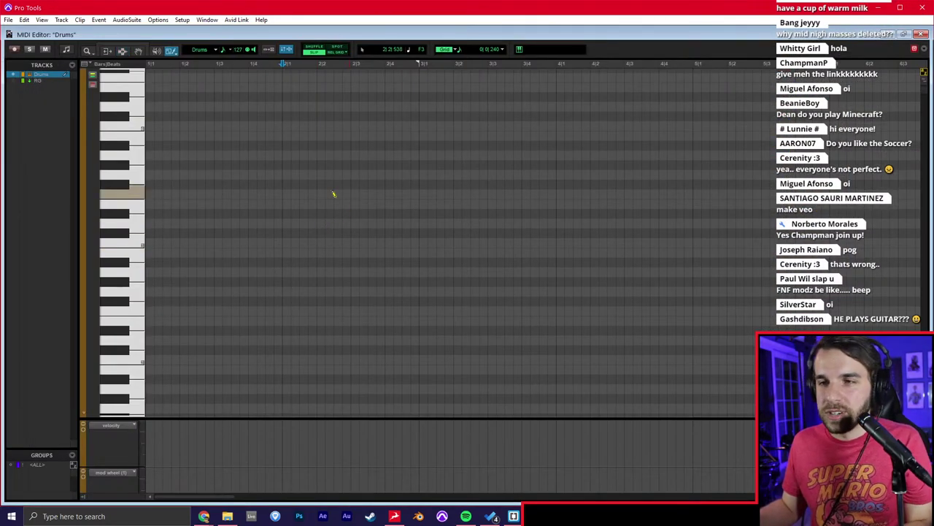
{"action": "left_click", "coordinate": [172, 51]}
{"action": "left_click", "coordinate": [212, 56]}
{"action": "key", "text": "space"}
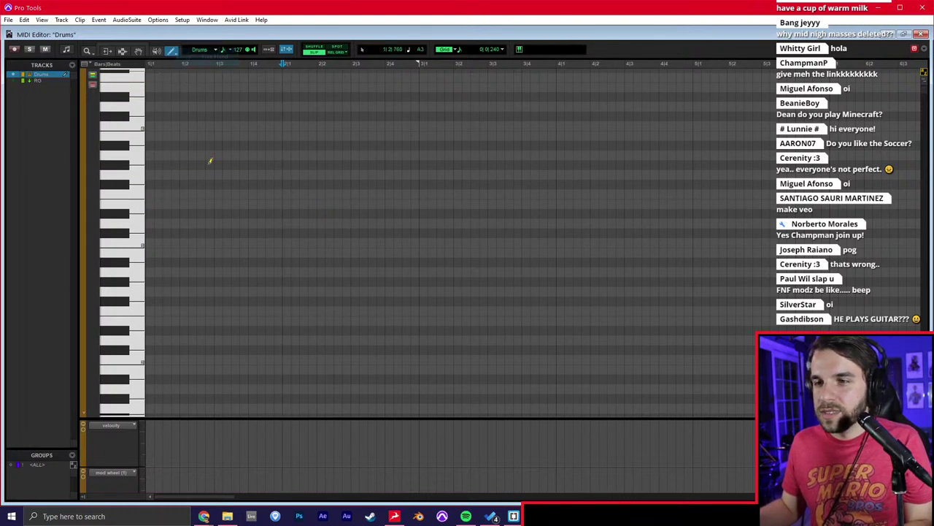
{"action": "key", "text": "space"}
{"action": "scroll", "coordinate": [294, 299], "scroll_direction": "down", "scroll_amount": 10}
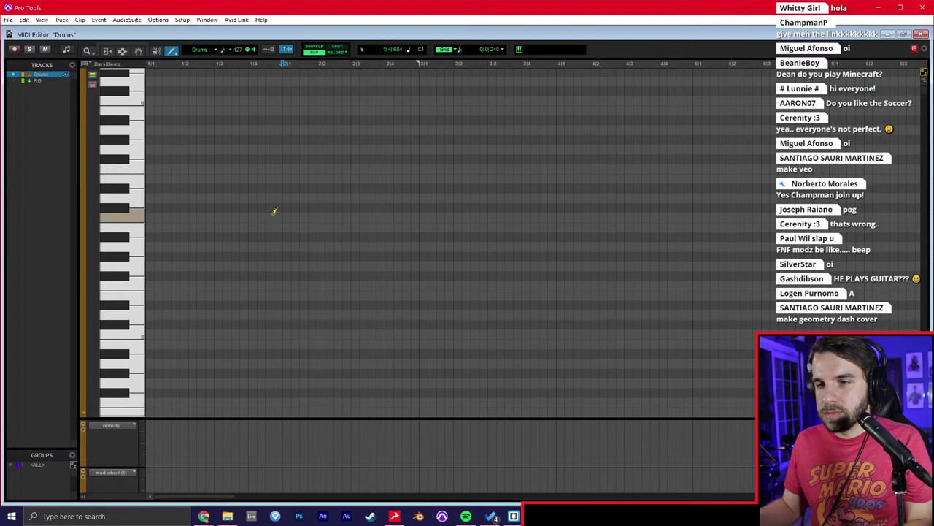
{"action": "left_click", "coordinate": [287, 217]}
{"action": "key", "text": "t"}
{"action": "key", "text": "ctrl+z"}
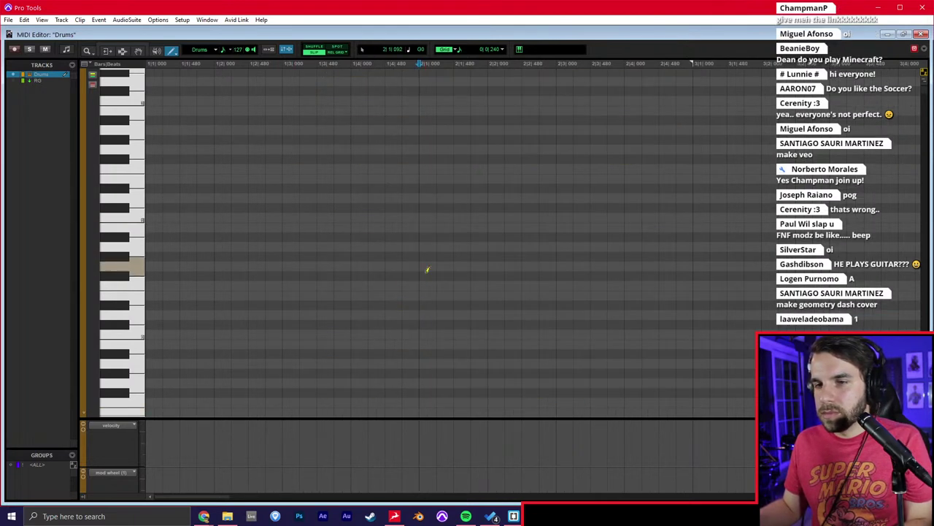
Draw the bar 2 kick and snare pattern with five kicks on C0 and one snare on D0 at beat 3.
{"action": "left_click", "coordinate": [428, 335]}
{"action": "key", "text": "space"}
{"action": "left_click", "coordinate": [524, 334]}
{"action": "left_click", "coordinate": [542, 334]}
{"action": "left_click", "coordinate": [559, 315]}
{"action": "left_click", "coordinate": [610, 334]}
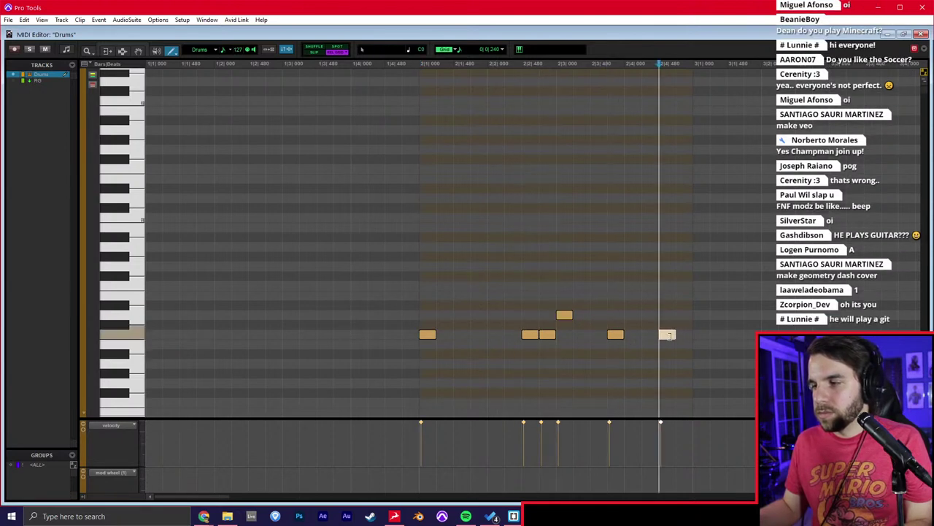
{"action": "left_click", "coordinate": [662, 334]}
Draw the bar 3 pattern with six kicks on C0 and one snare on D0 at beat 3.
{"action": "scroll", "coordinate": [651, 345], "scroll_direction": "right", "scroll_amount": 3}
{"action": "left_click", "coordinate": [614, 335]}
{"action": "left_click", "coordinate": [631, 335]}
{"action": "left_click", "coordinate": [647, 315]}
{"action": "left_click", "coordinate": [683, 334]}
{"action": "left_click", "coordinate": [697, 334]}
{"action": "left_click", "coordinate": [730, 335]}
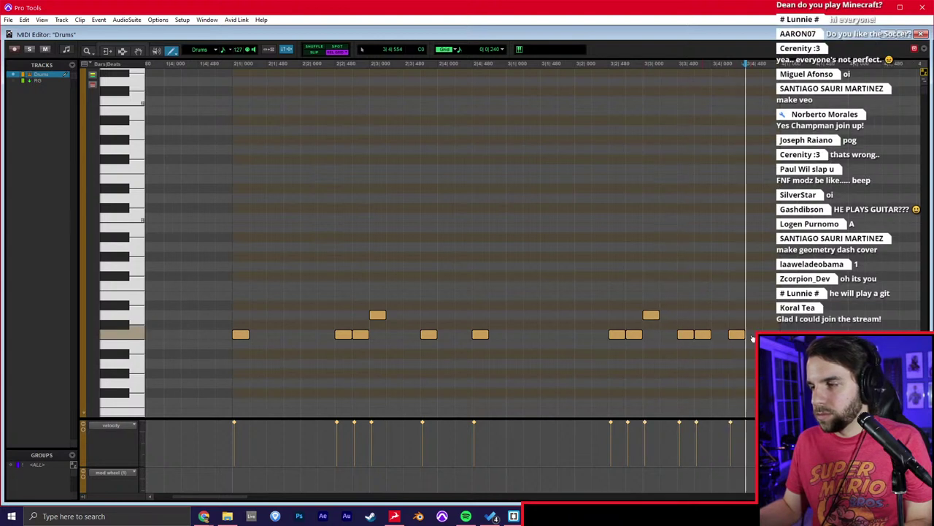
{"action": "left_click", "coordinate": [748, 334]}
Add a cymbal hit at the start of bar 2 and five notes on F#1 across its first two beats.
{"action": "left_click", "coordinate": [241, 128]}
{"action": "mouse_move", "coordinate": [241, 129]}
{"action": "left_mouse_down"}
{"action": "mouse_move", "coordinate": [243, 50]}
{"action": "mouse_move", "coordinate": [244, 84]}
{"action": "left_mouse_up"}
{"action": "mouse_move", "coordinate": [276, 313]}
{"action": "left_mouse_down"}
{"action": "mouse_move", "coordinate": [289, 309]}
{"action": "mouse_move", "coordinate": [290, 193]}
{"action": "left_mouse_up"}
{"action": "left_click", "coordinate": [292, 198]}
{"action": "left_click", "coordinate": [308, 198]}
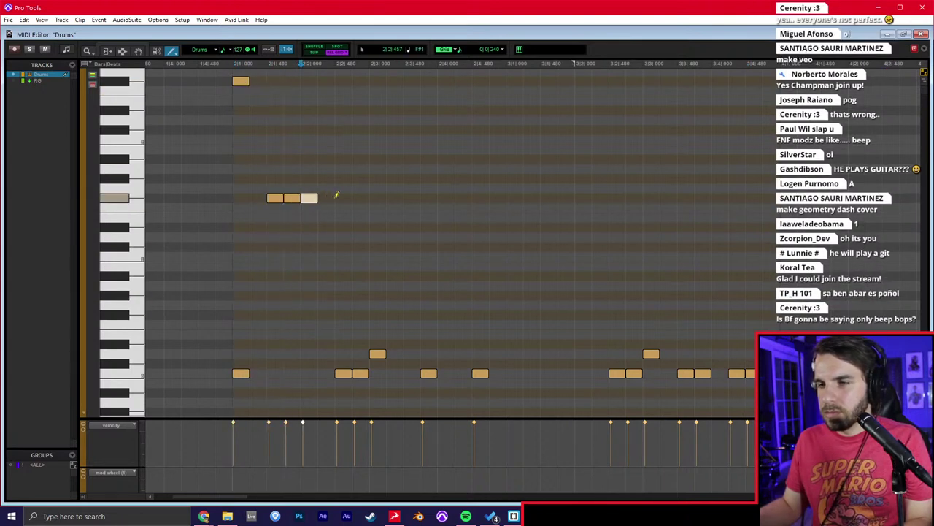
{"action": "left_click", "coordinate": [343, 197]}
{"action": "left_click", "coordinate": [361, 198]}
Lower the velocity of all the F#1 notes except the one on beat 2.
{"action": "key", "text": "F8"}
{"action": "left_click_drag", "start_coordinate": [390, 184], "coordinate": [330, 204]}
{"action": "left_click_drag", "start_coordinate": [262, 180], "coordinate": [295, 217]}
{"action": "left_click_drag", "start_coordinate": [269, 424], "coordinate": [276, 444]}
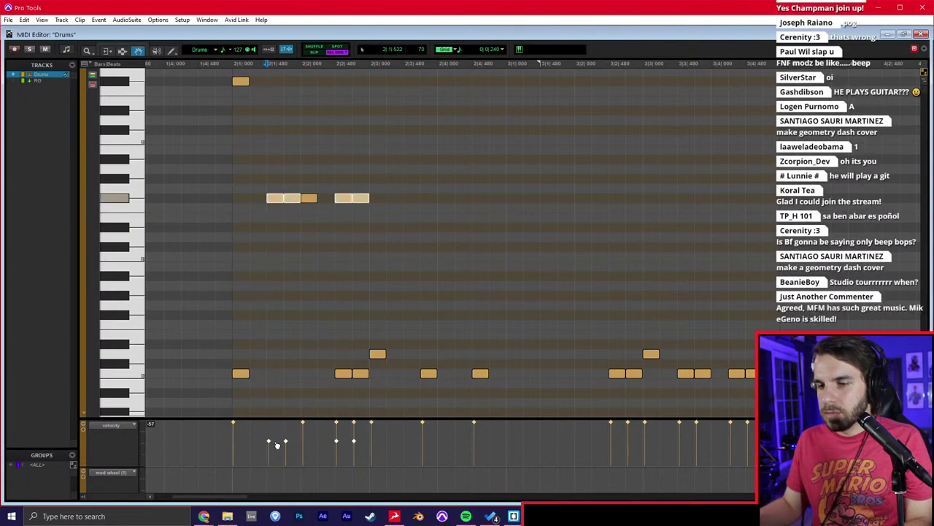
Copy the accented F#1 note group across the rest of bar 2 and play the drum pattern back.
{"action": "left_click", "coordinate": [338, 236]}
{"action": "left_click_drag", "start_coordinate": [383, 172], "coordinate": [309, 212]}
{"action": "left_click_drag", "start_coordinate": [316, 198], "coordinate": [384, 198]}
{"action": "left_click_drag", "start_coordinate": [457, 170], "coordinate": [450, 201]}
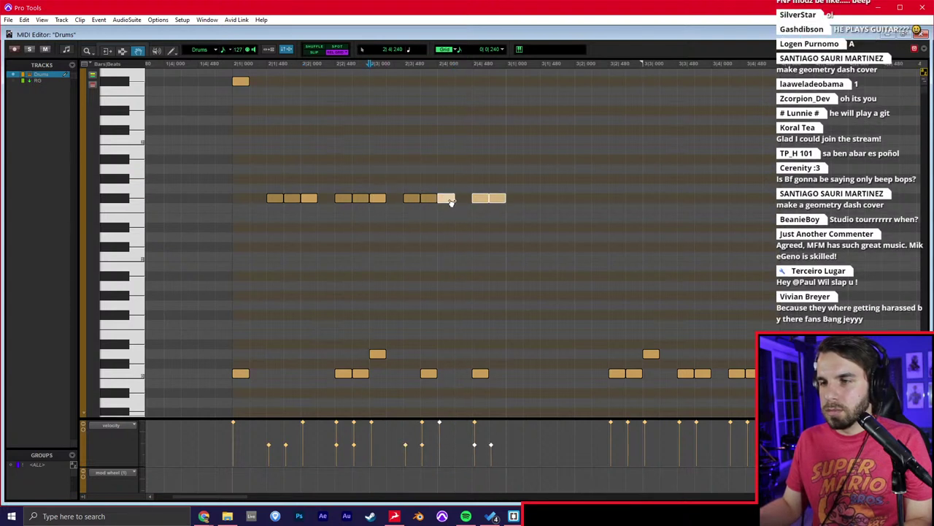
{"action": "left_click", "coordinate": [205, 254]}
{"action": "key", "text": "space"}
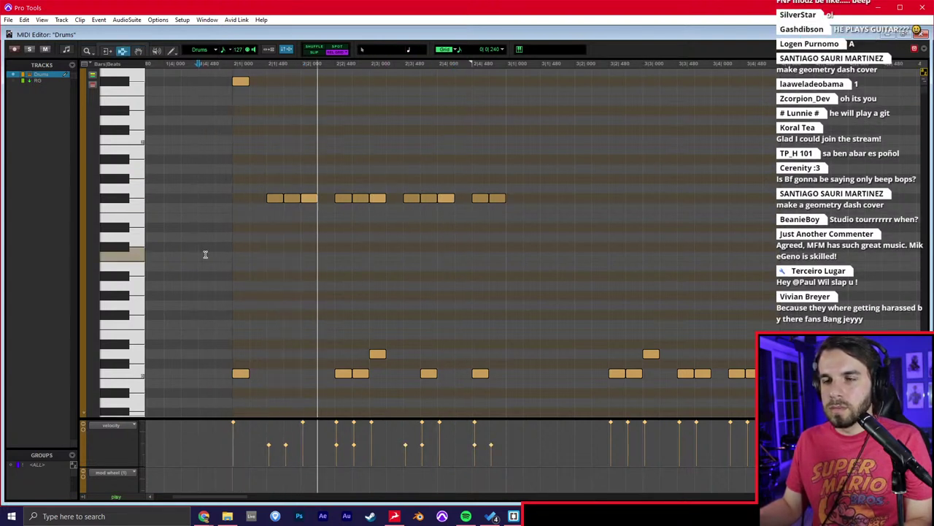
{"action": "key", "text": "space"}
Duplicate the F#1 notes of bar 2 into bar 3 of the Drums clip.
{"action": "key", "text": "ctrl+="}
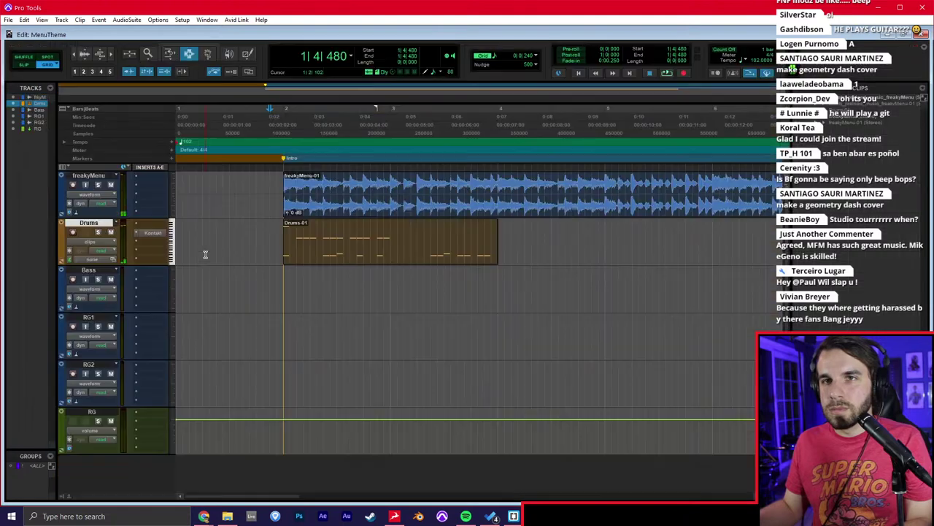
{"action": "left_click", "coordinate": [330, 252]}
{"action": "left_click", "coordinate": [363, 243]}
{"action": "key", "text": "super+="}
{"action": "left_click_drag", "start_coordinate": [706, 181], "coordinate": [359, 270]}
{"action": "key", "text": "ctrl+d"}
{"action": "double_click", "coordinate": [609, 214]}
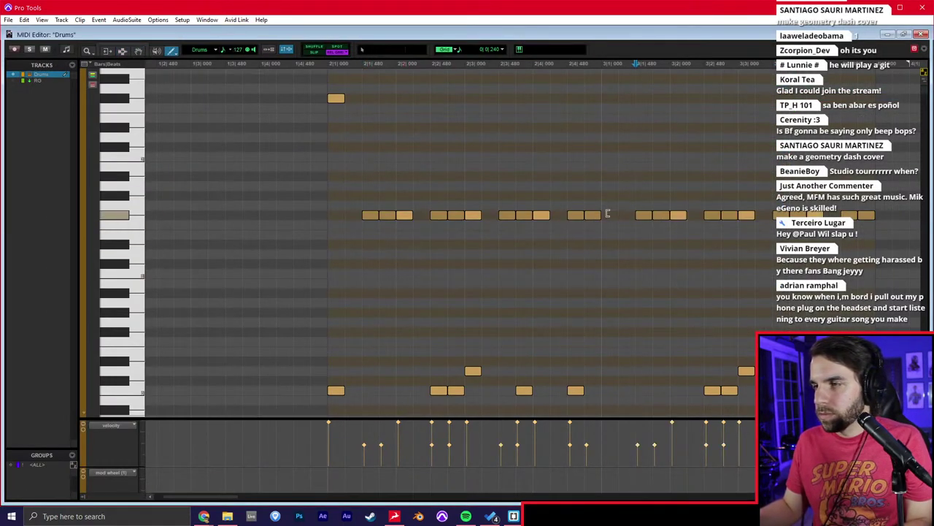
Duplicate the two-bar Drums clip in the Edit window so the copy starts at bar 4.
{"action": "key", "text": "super+="}
{"action": "left_click", "coordinate": [425, 259]}
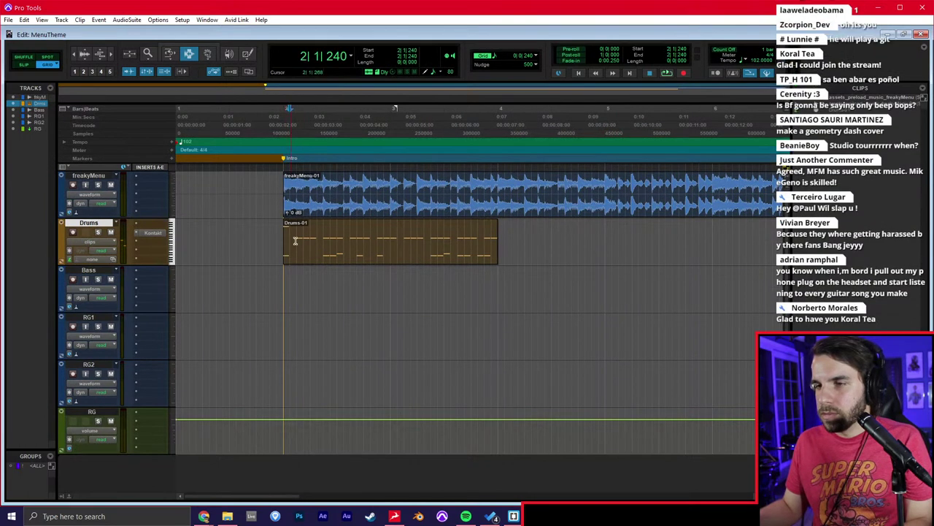
{"action": "left_click", "coordinate": [311, 238]}
{"action": "key", "text": "ctrl+d"}
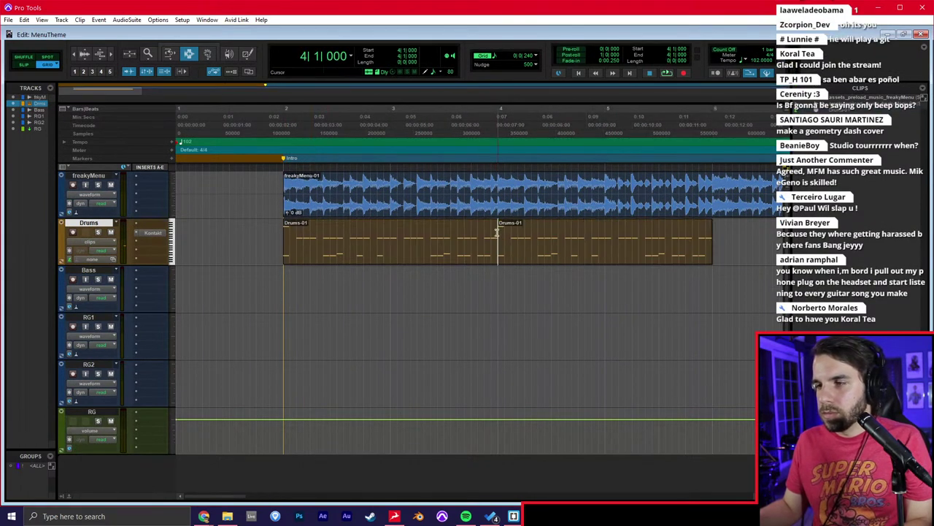
Edit the opening cymbal hit of the duplicated Drums clip at bar 4.
{"action": "double_click", "coordinate": [496, 232]}
{"action": "key", "text": "shift+Down"}
{"action": "key", "text": "ctrl+equal"}
{"action": "left_click", "coordinate": [452, 230]}
Set Elastic Audio to Polyphonic for all the audio tracks in the Edit window.
{"action": "key", "text": "ctrl+equal"}
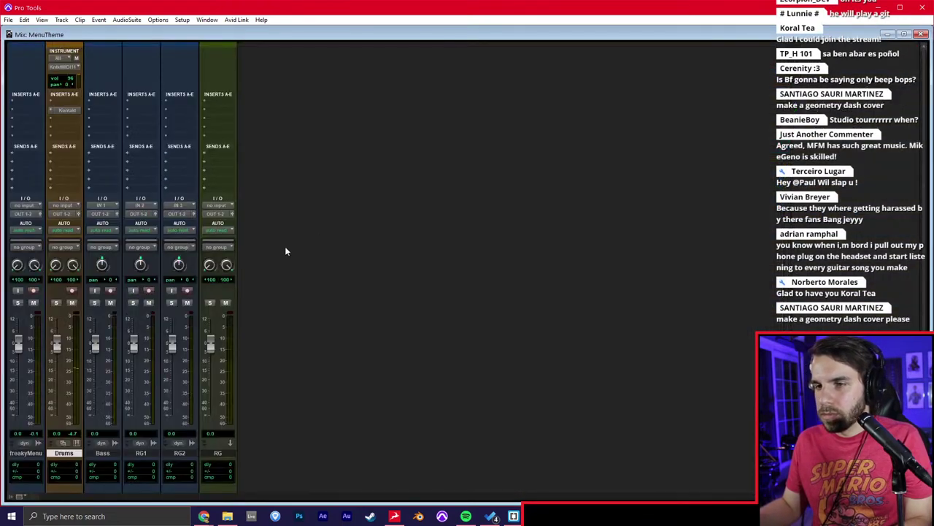
{"action": "key", "text": "ctrl+equal"}
{"action": "left_click", "coordinate": [110, 212]}
{"action": "left_click", "coordinate": [131, 219], "text": "alt"}
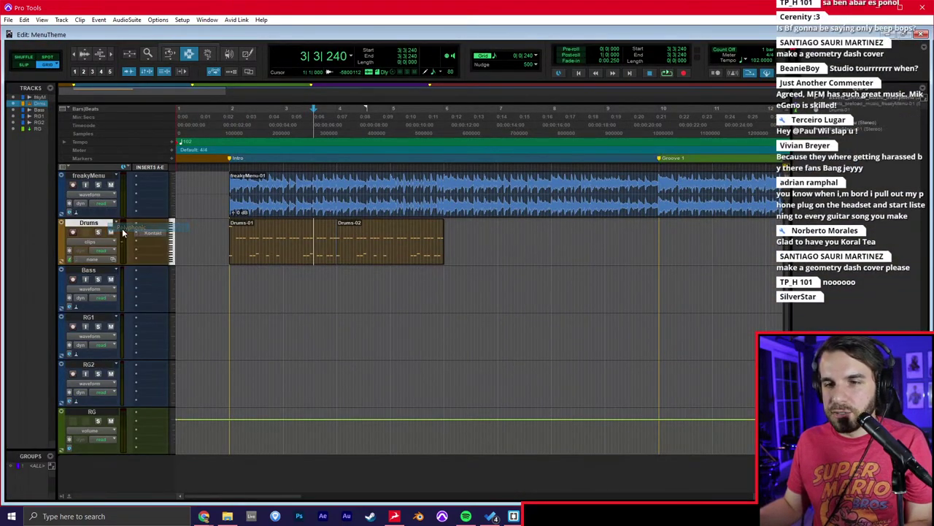
Switch all the tracks to the Ticks timebase and set the session tempo to 133 BPM.
{"action": "left_click", "coordinate": [69, 213]}
{"action": "left_click", "coordinate": [82, 224], "text": "alt"}
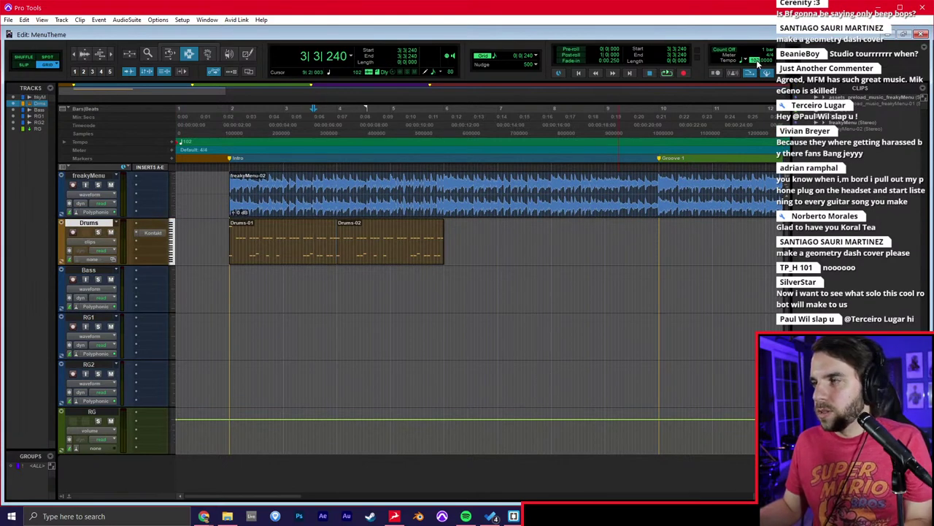
{"action": "key", "text": "Return"}
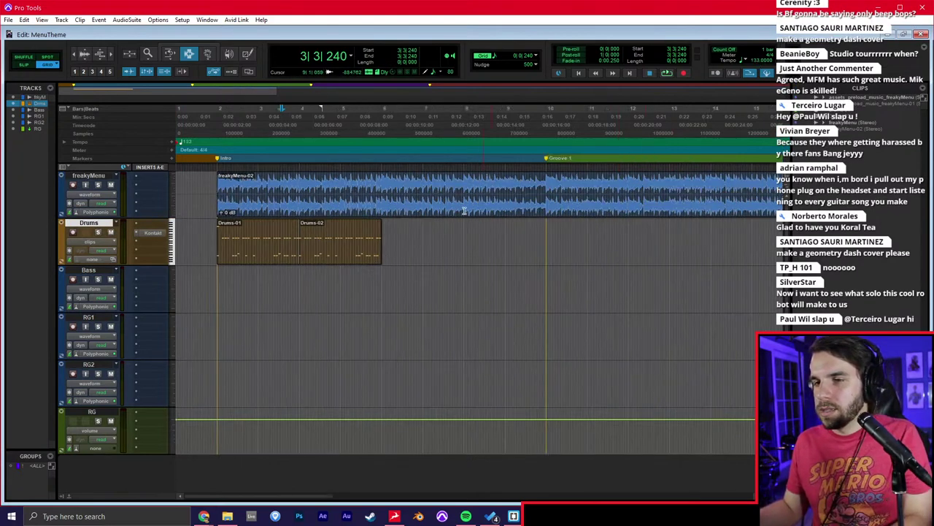
Play the Drums clips against the reference with the freakyMenu track's level lowered to -18.2 dB.
{"action": "left_click", "coordinate": [212, 244]}
{"action": "key", "text": "space"}
{"action": "key", "text": "ctrl+equal"}
{"action": "left_click_drag", "start_coordinate": [21, 355], "coordinate": [20, 381]}
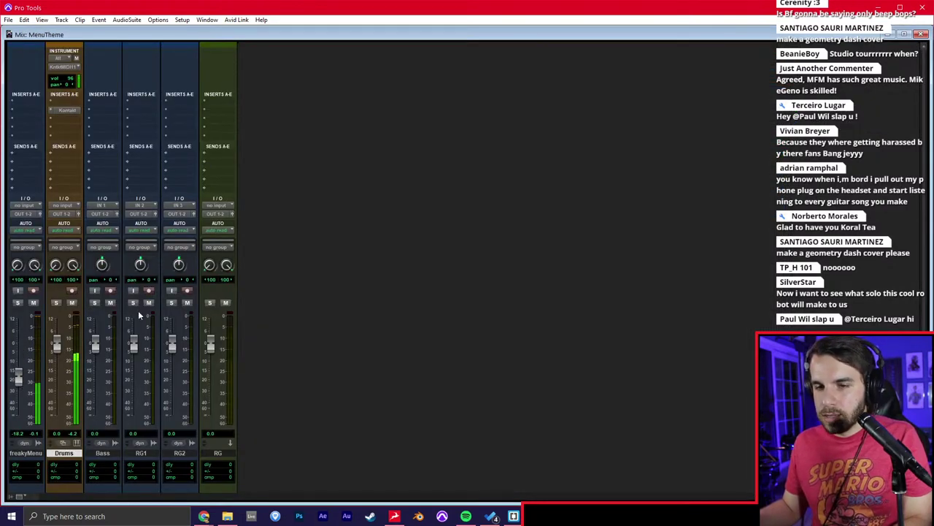
{"action": "key", "text": "ctrl+equal"}
{"action": "key", "text": "t"}
{"action": "left_click", "coordinate": [399, 230]}
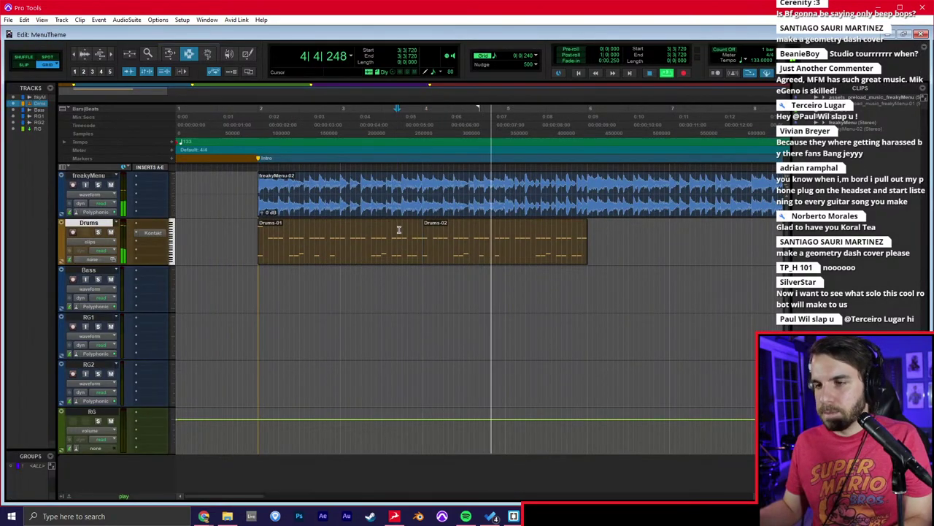
{"action": "left_click", "coordinate": [463, 236]}
{"action": "key", "text": "space"}
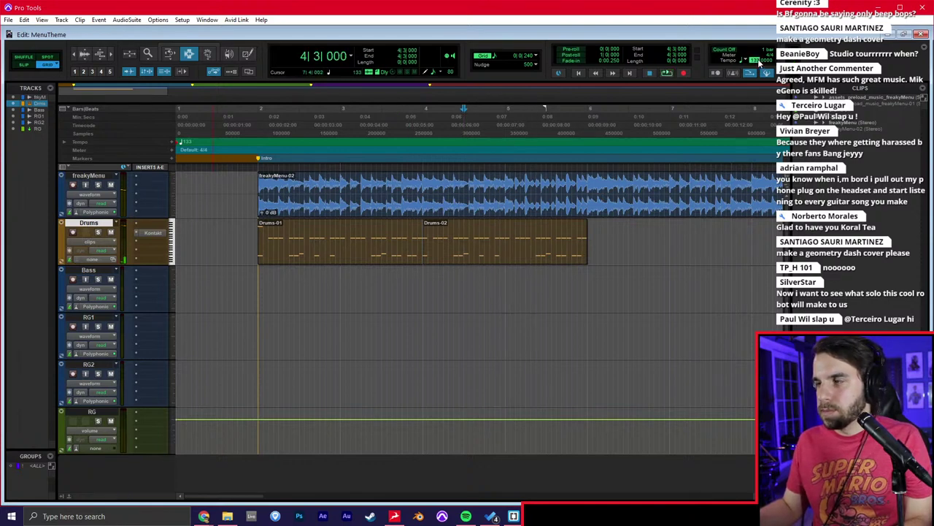
Undo the change to the session tempo and delete both Drums clips.
{"action": "left_click_drag", "start_coordinate": [606, 219], "coordinate": [243, 233]}
{"action": "key", "text": "Delete"}
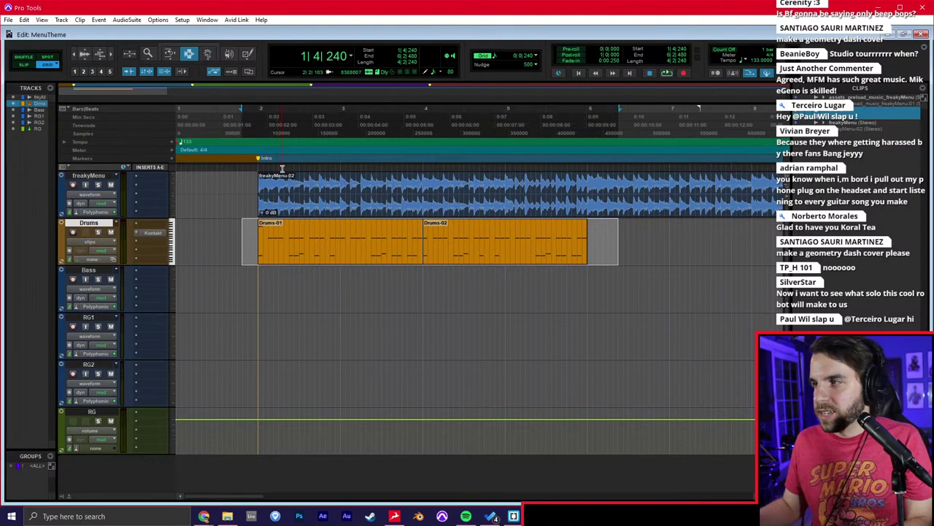
{"action": "key", "text": "ctrl+z"}
{"action": "left_click", "coordinate": [505, 234]}
{"action": "double_click", "coordinate": [437, 254]}
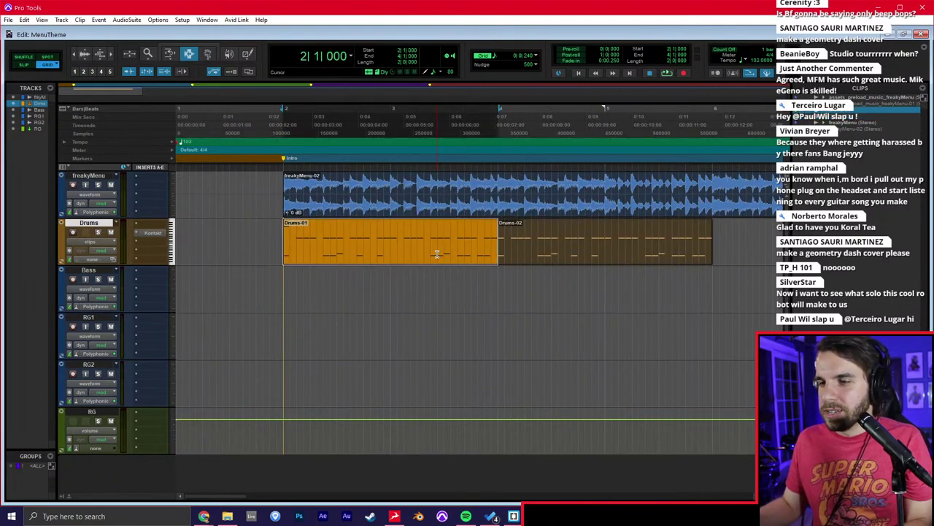
{"action": "left_click", "coordinate": [732, 235], "text": "shift"}
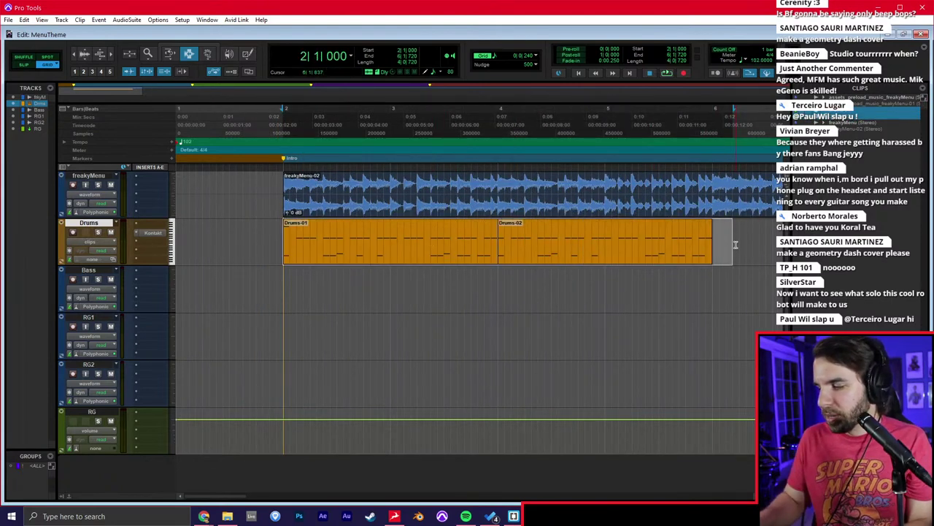
{"action": "key", "text": "Delete"}
{"action": "key", "text": "super+equal"}
{"action": "key", "text": "F10"}
{"action": "scroll", "coordinate": [449, 364], "scroll_direction": "down", "scroll_amount": 5}
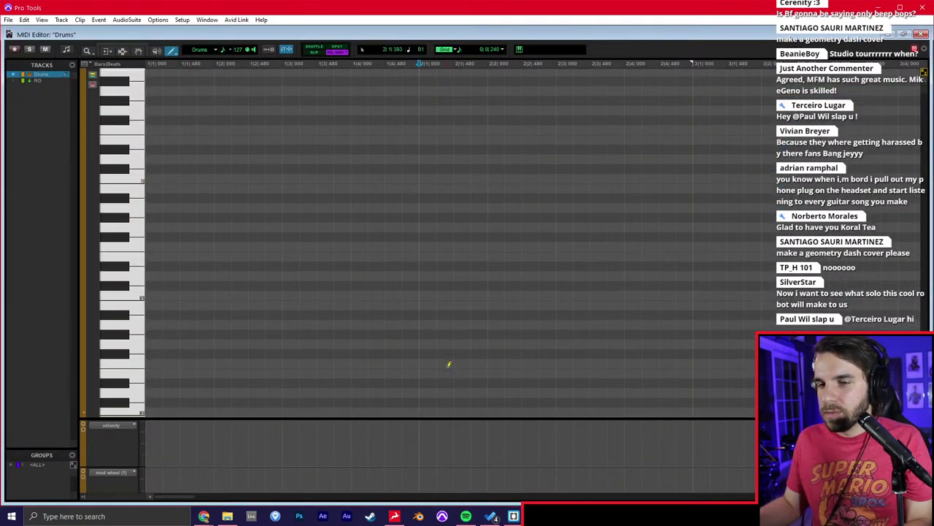
{"action": "key", "text": "super+equal"}
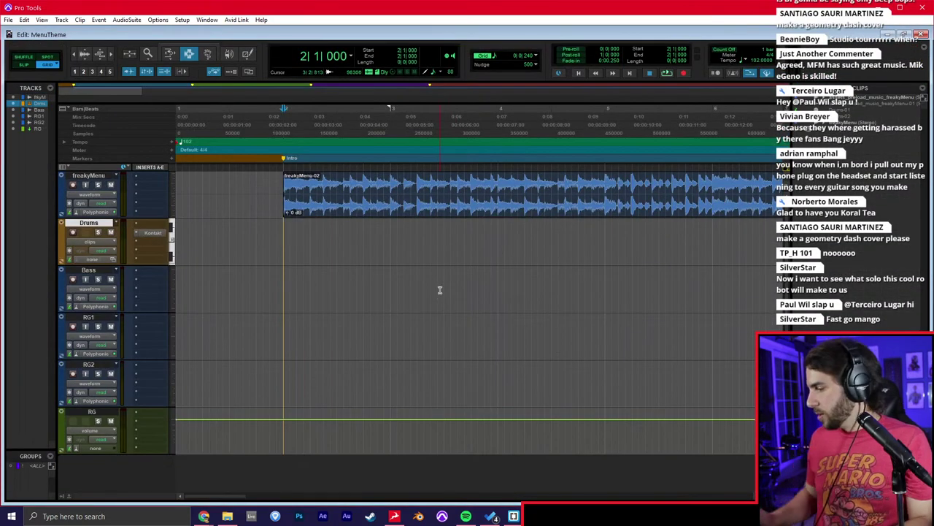
Insert the mono Fortin Nameless Suite plug-in on the RG1 track.
{"action": "left_click", "coordinate": [148, 339]}
{"action": "type", "text": "namel"}
{"action": "key", "text": "BackSpace"}
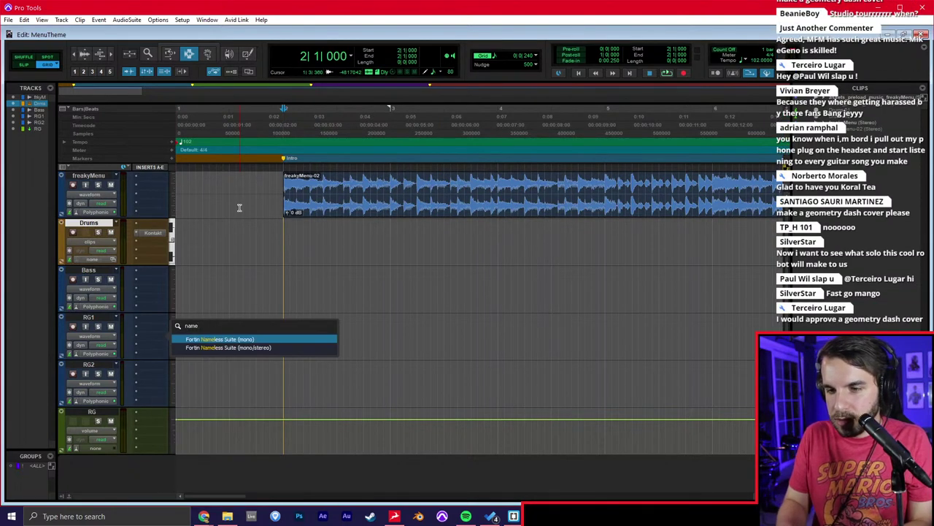
{"action": "type", "text": "l"}
{"action": "key", "text": "BackSpace"}
{"action": "key", "text": "Return"}
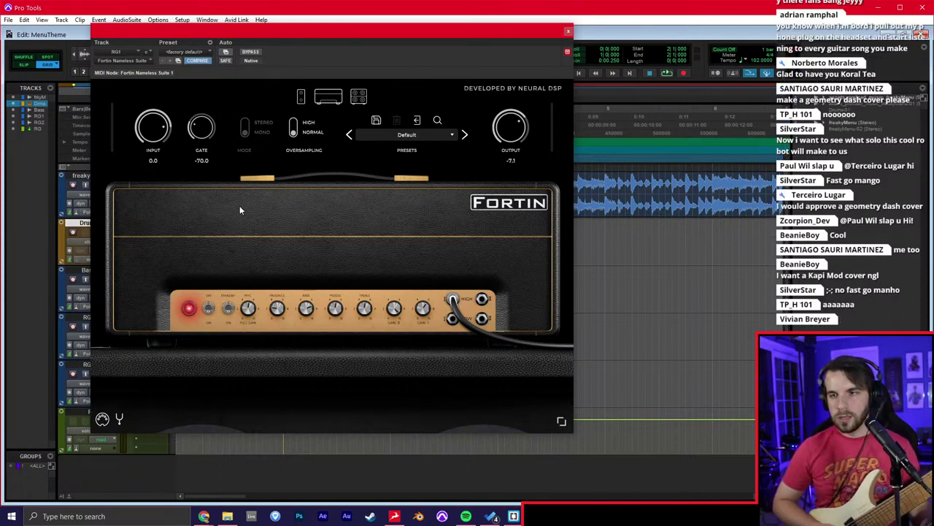
Set the inputs of the RG1 and RG2 tracks to IN 1 in the Mix window.
{"action": "key", "text": "ctrl+equal"}
{"action": "left_click_drag", "start_coordinate": [515, 23], "coordinate": [689, 17]}
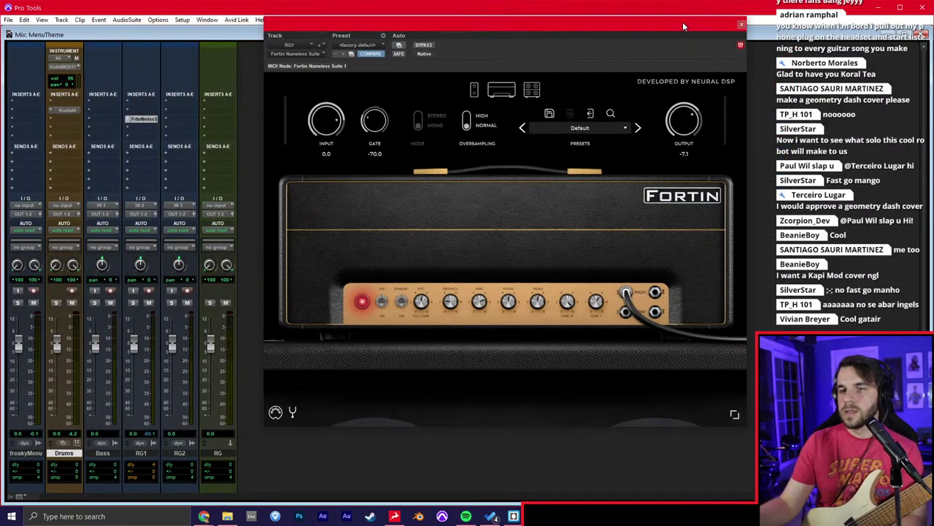
{"action": "left_click", "coordinate": [151, 207]}
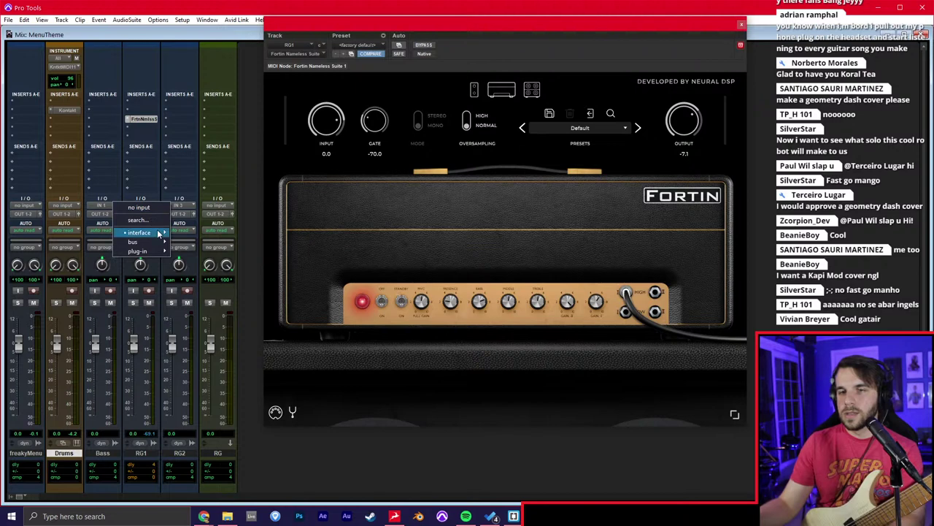
{"action": "left_click", "coordinate": [187, 232]}
Record-enable the Bass track, move the Fortin Nameless Suite insert from RG1 onto it and adjust the amp's gain.
{"action": "left_click", "coordinate": [109, 290]}
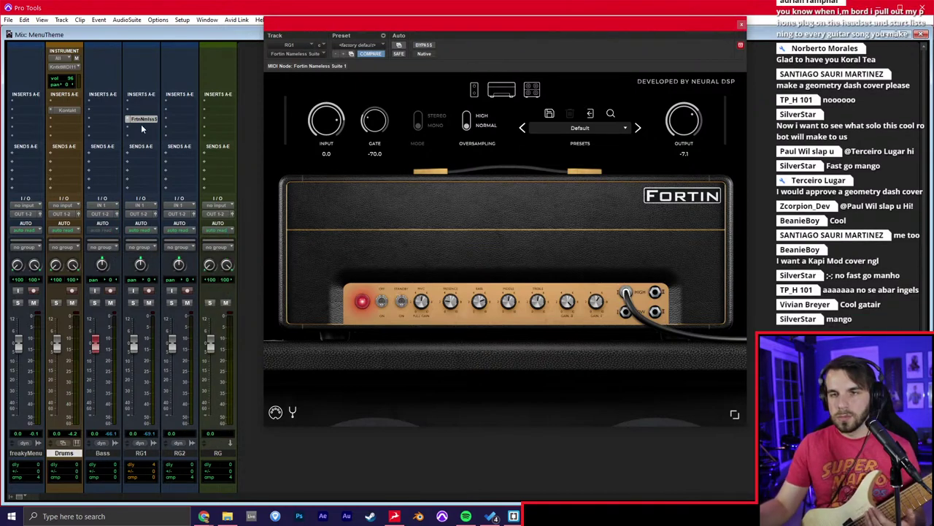
{"action": "left_click_drag", "start_coordinate": [110, 127], "coordinate": [113, 124]}
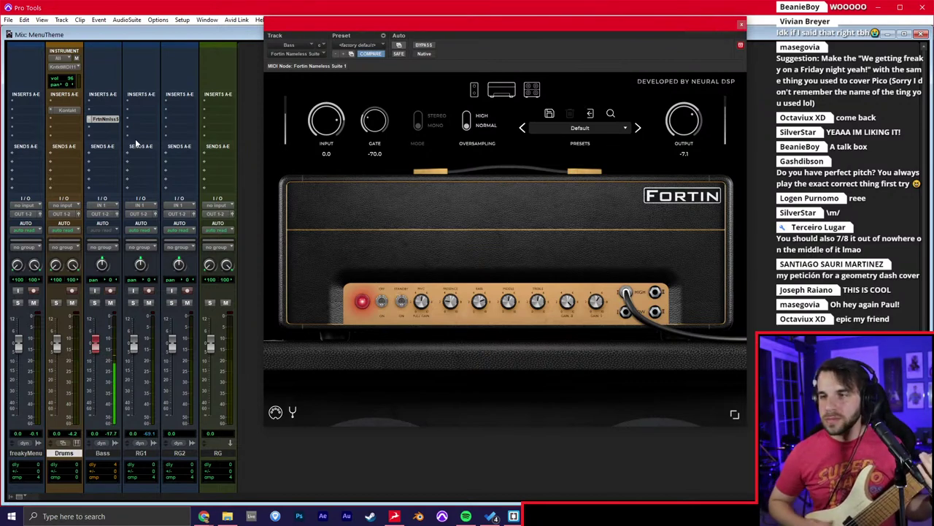
{"action": "left_click_drag", "start_coordinate": [599, 300], "coordinate": [602, 296]}
{"action": "left_click", "coordinate": [741, 24]}
Record a short test take on the Bass track from the start of the session.
{"action": "key", "text": "ctrl+equal"}
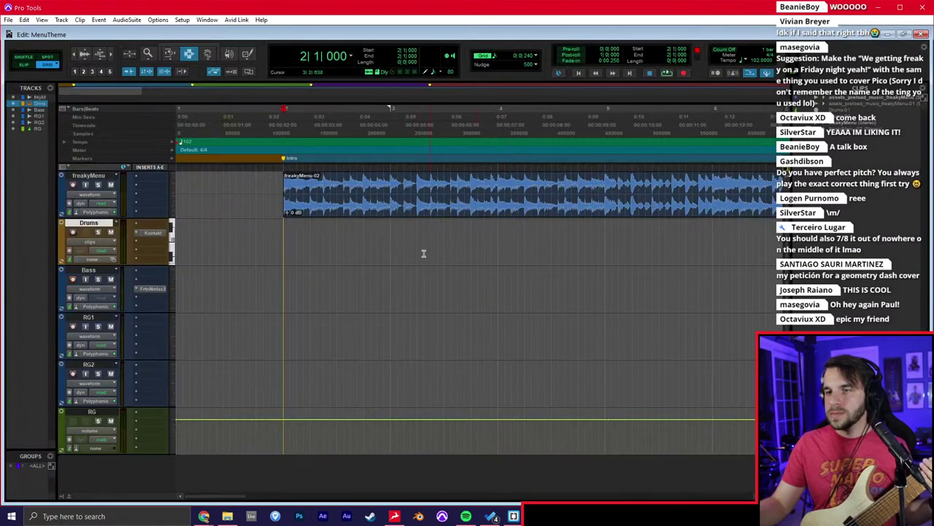
{"action": "key", "text": "Return"}
{"action": "key", "text": "t"}
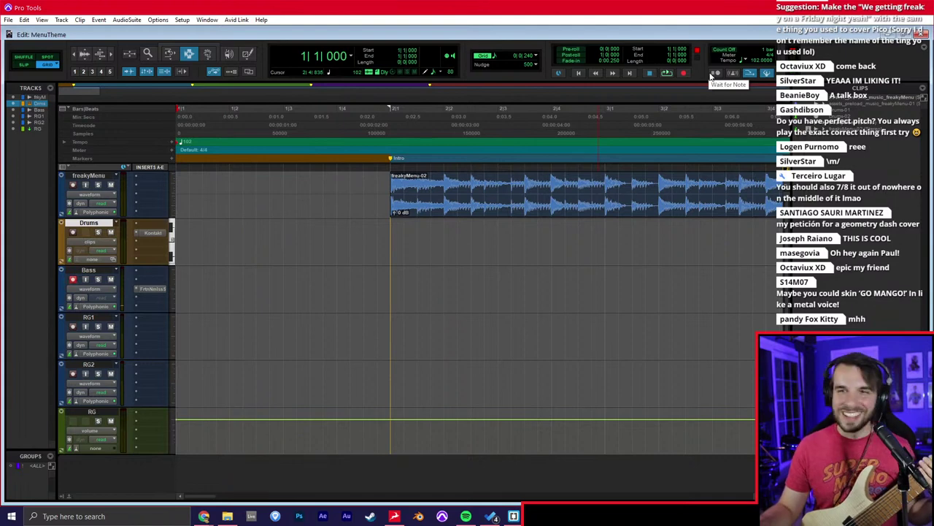
{"action": "key", "text": "ctrl+space"}
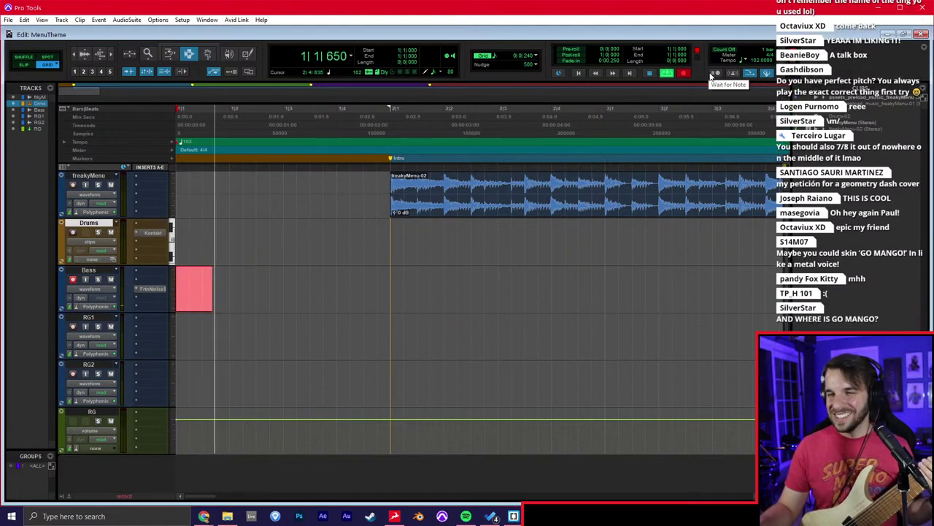
{"action": "key", "text": "space"}
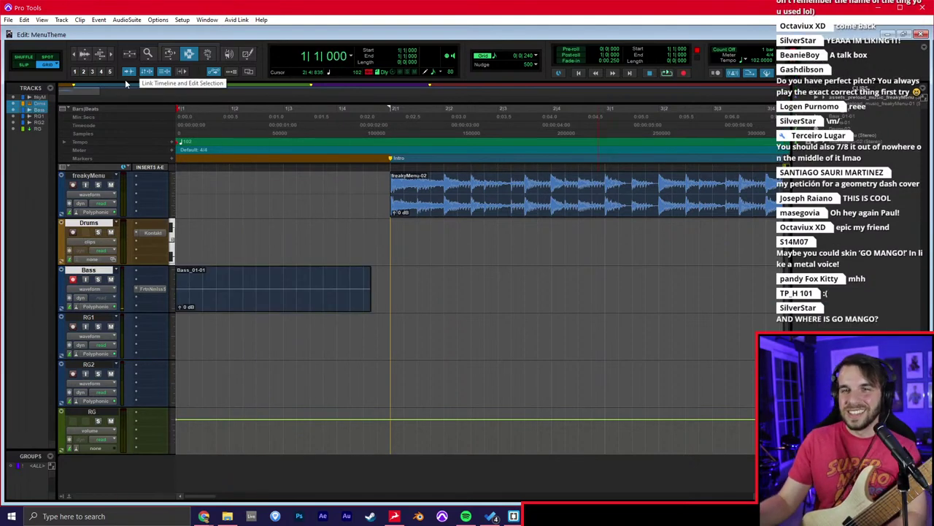
Create a click track and move it below the RG track.
{"action": "left_click", "coordinate": [62, 20]}
{"action": "left_click", "coordinate": [135, 257]}
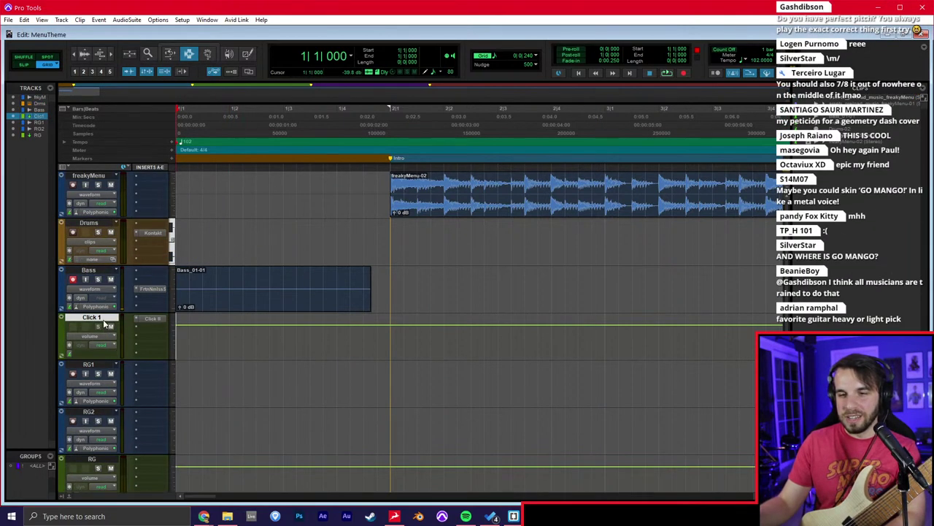
{"action": "left_click_drag", "start_coordinate": [106, 319], "coordinate": [94, 495]}
Record a bass take with the click from bar 1, over the short test clip.
{"action": "left_click", "coordinate": [230, 292]}
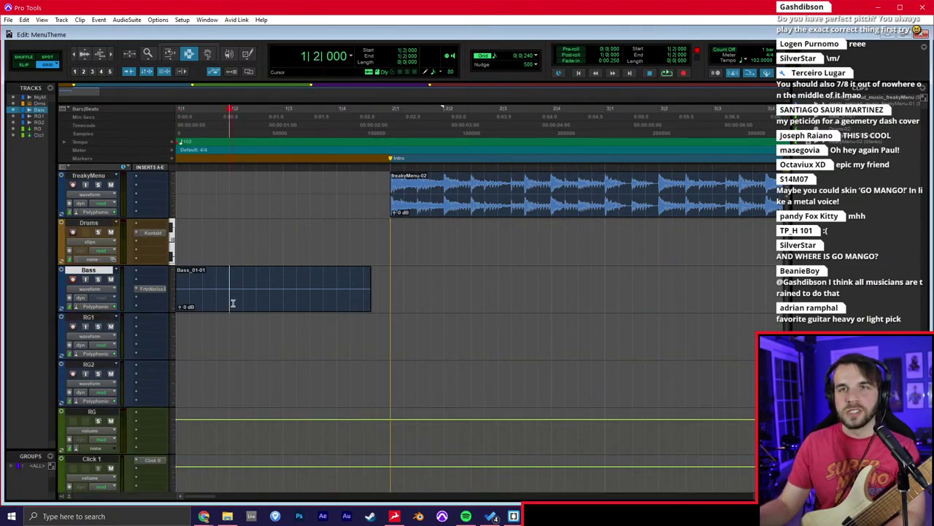
{"action": "key", "text": "Return"}
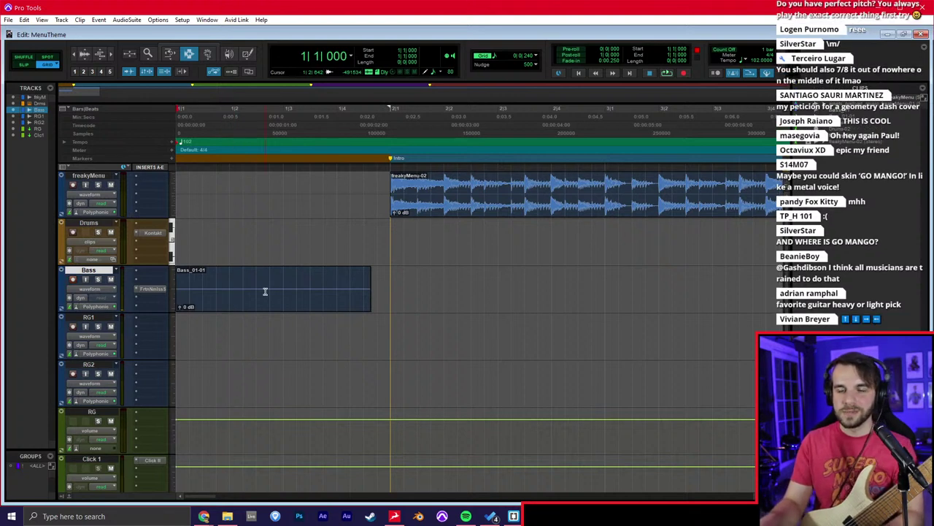
{"action": "key", "text": "ctrl+space"}
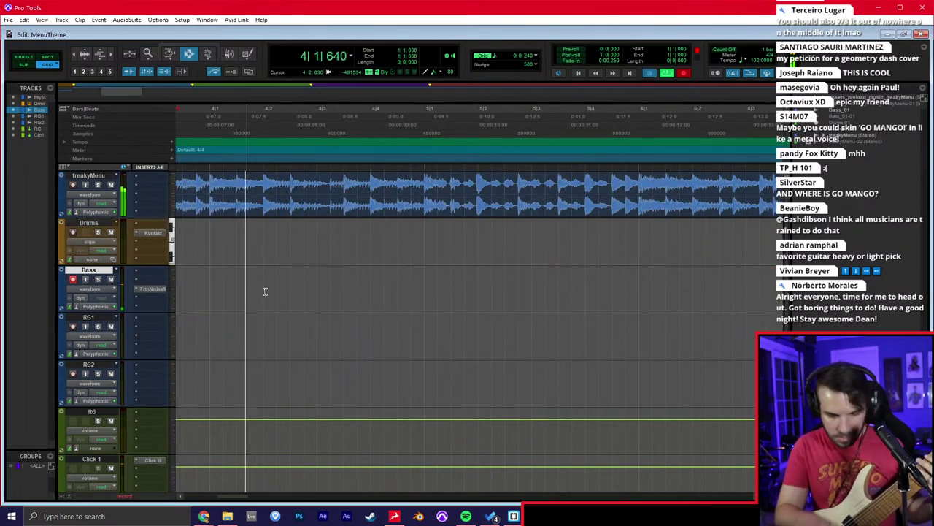
{"action": "key", "text": "space"}
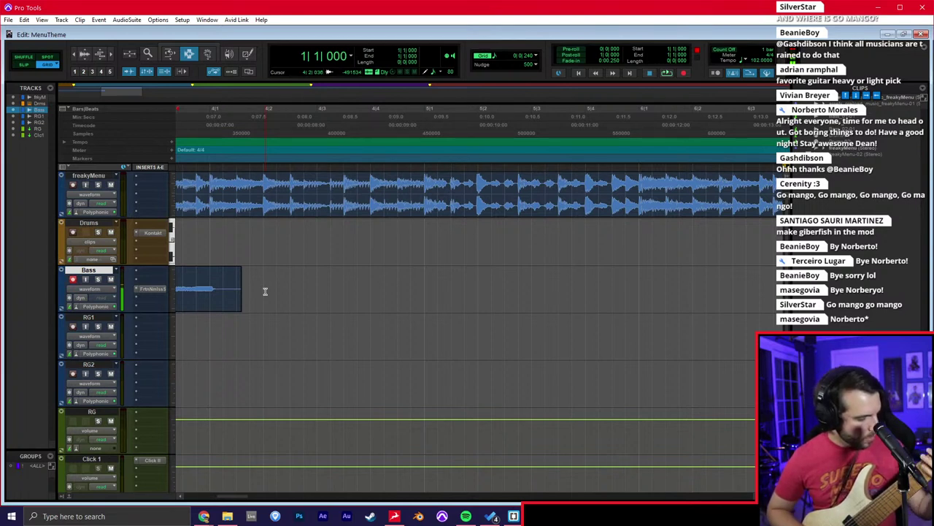
Return to the session start and lower the freakyMenu track's level in the Mix window.
{"action": "key", "text": "Return"}
{"action": "key", "text": "ctrl+equal"}
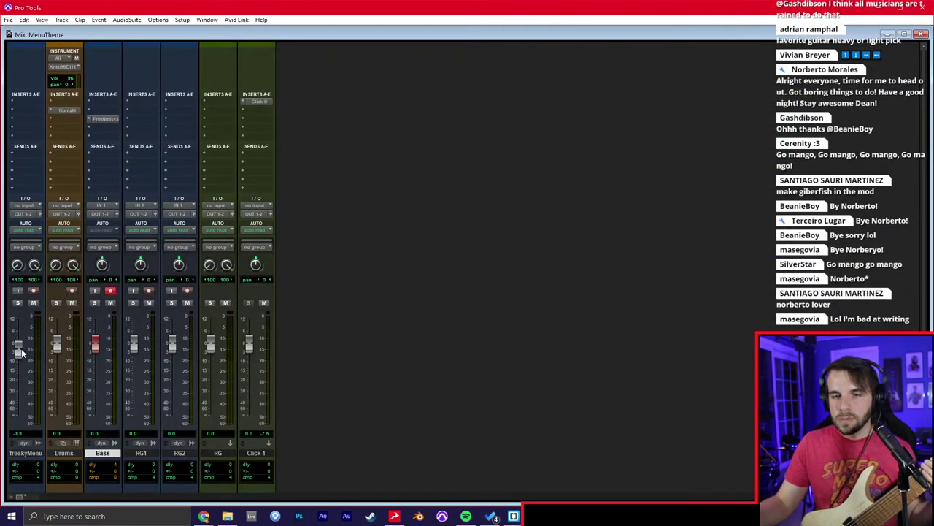
{"action": "key", "text": "ctrl+equal"}
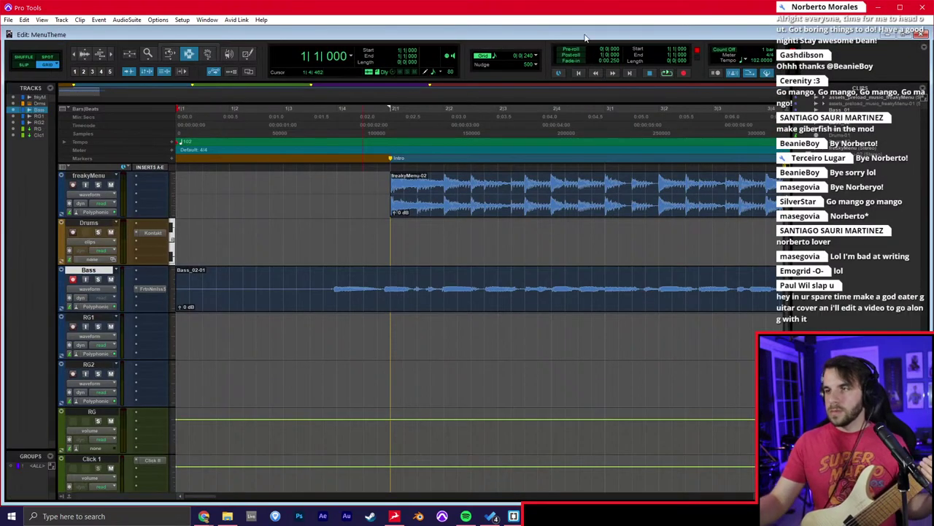
Set the session tempo to 98 BPM and record a new take on the Bass track from bar 1.
{"action": "key", "text": "ctrl+space"}
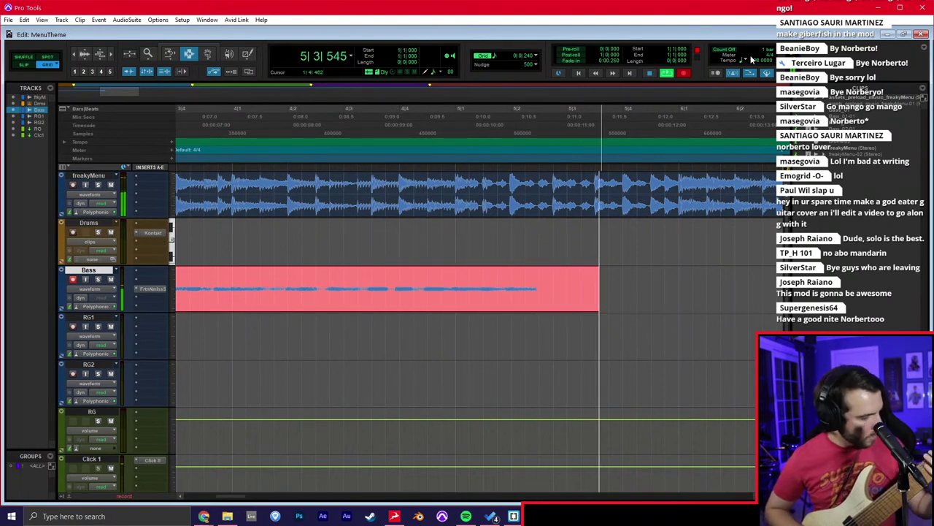
{"action": "key", "text": "space"}
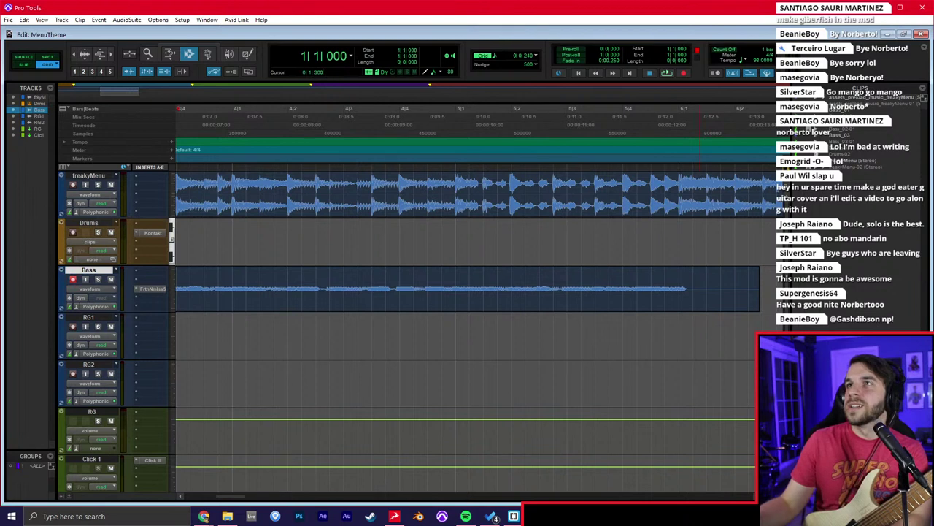
{"action": "key", "text": "alt+Tab"}
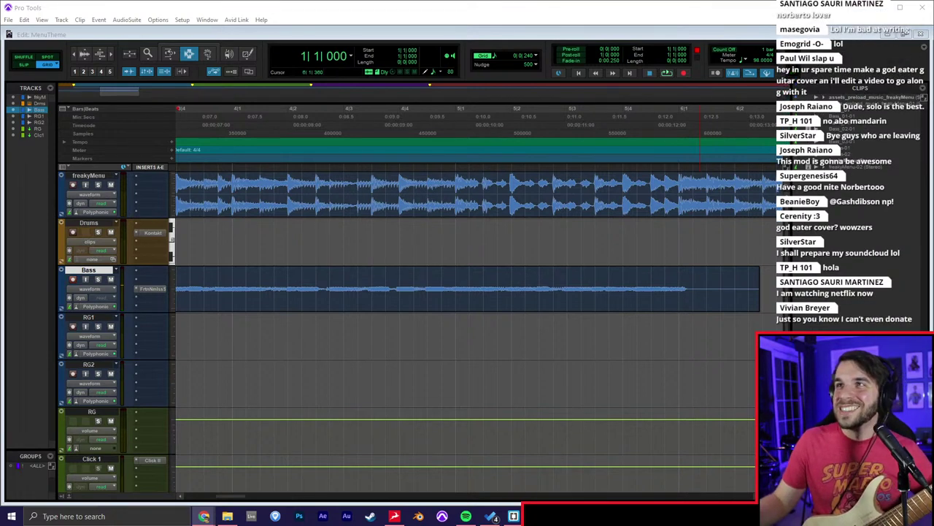
{"action": "left_click", "coordinate": [575, 254]}
{"action": "scroll", "coordinate": [564, 251], "scroll_direction": "left", "scroll_amount": 5}
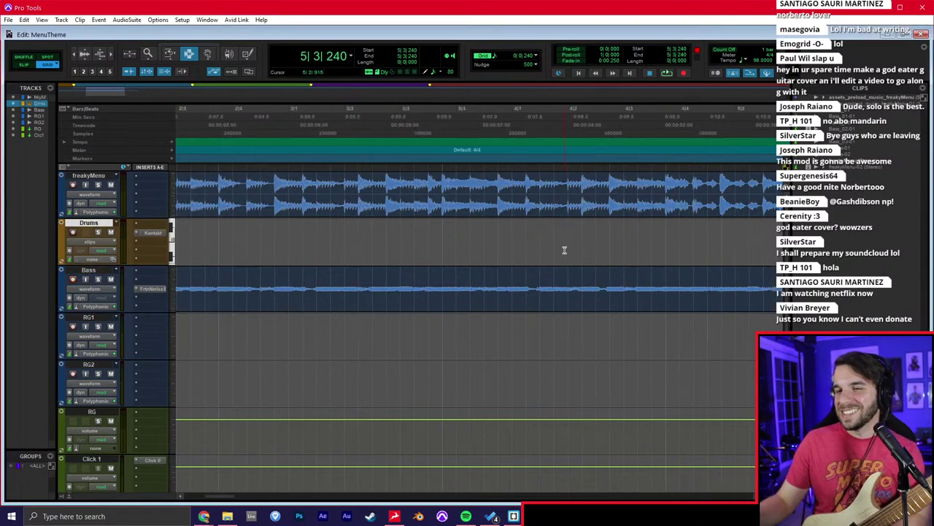
Mute the freakyMenu track and record another bass take from the start of the session.
{"action": "left_click", "coordinate": [375, 275]}
{"action": "key", "text": "Return"}
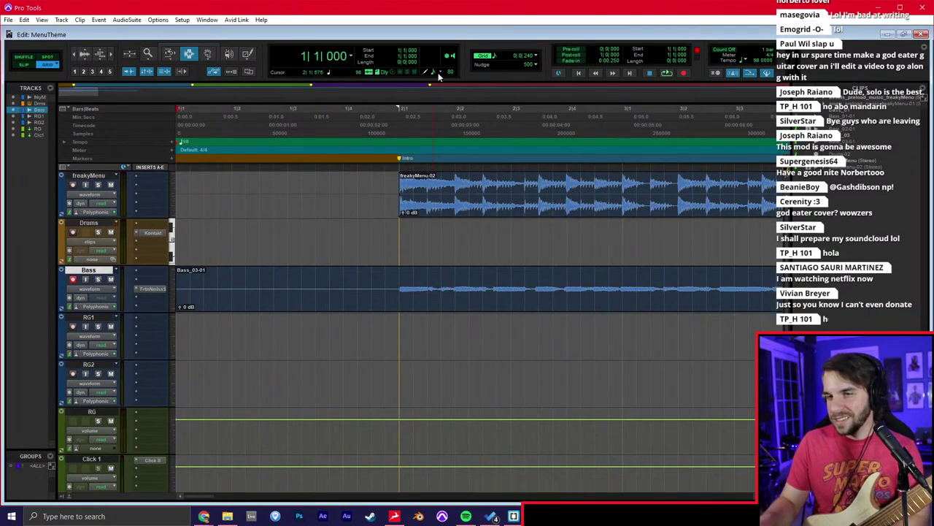
{"action": "left_click", "coordinate": [110, 185]}
{"action": "scroll", "coordinate": [335, 255], "scroll_direction": "right", "scroll_amount": 3}
{"action": "key", "text": "KP_3"}
{"action": "key", "text": "KP_Enter"}
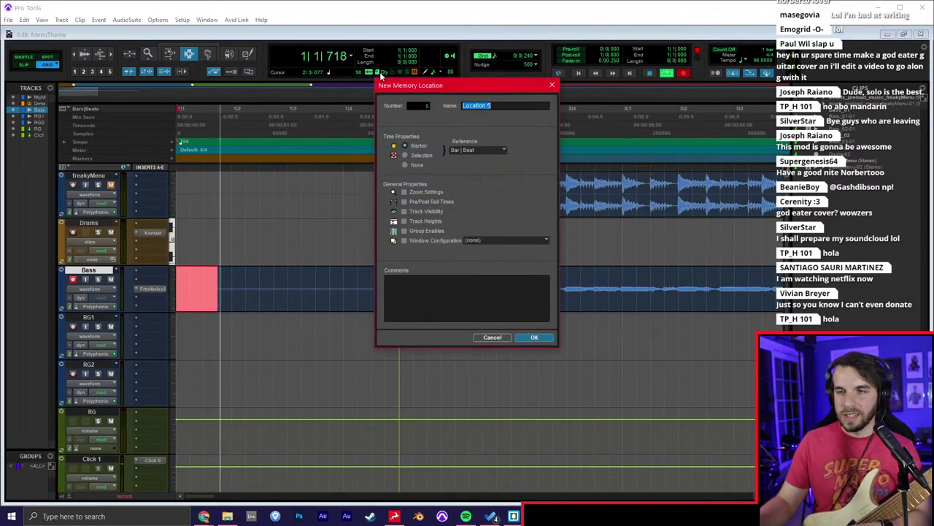
{"action": "key", "text": "Escape"}
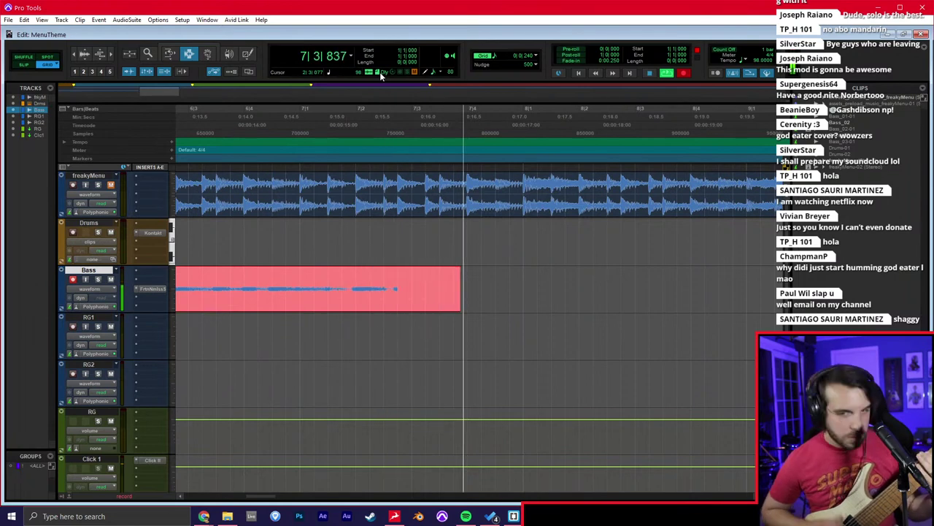
{"action": "key", "text": "space"}
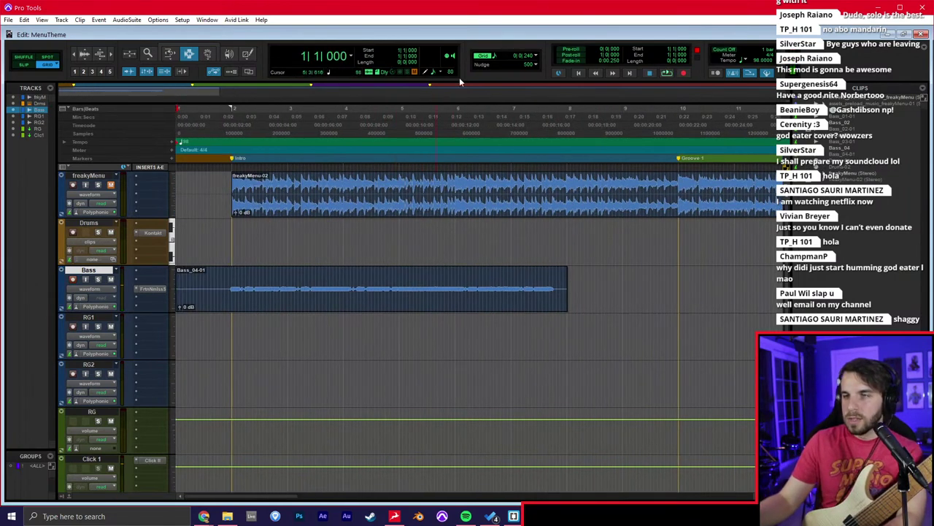
Set the grid to 1 bar and separate the Bass take at bars 2 and 6.
{"action": "left_click", "coordinate": [532, 56]}
{"action": "left_click", "coordinate": [555, 61]}
{"action": "left_click_drag", "start_coordinate": [241, 285], "coordinate": [441, 287]}
{"action": "key", "text": "b"}
Take Bass out of record and move its amp plug-in and the clip spanning bars 2 to 6 onto RG1.
{"action": "left_click", "coordinate": [232, 340]}
{"action": "left_click", "coordinate": [72, 281]}
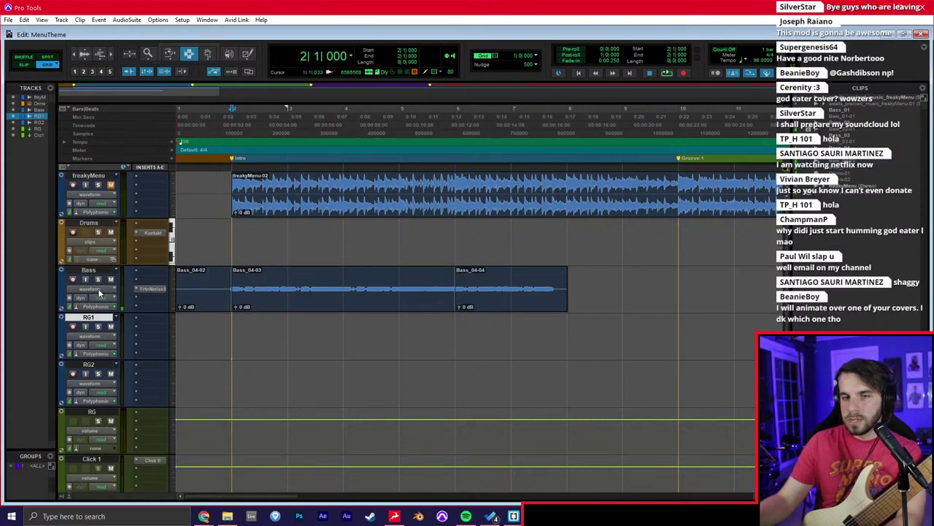
{"action": "left_click_drag", "start_coordinate": [148, 335], "coordinate": [150, 336]}
{"action": "left_click", "coordinate": [294, 307]}
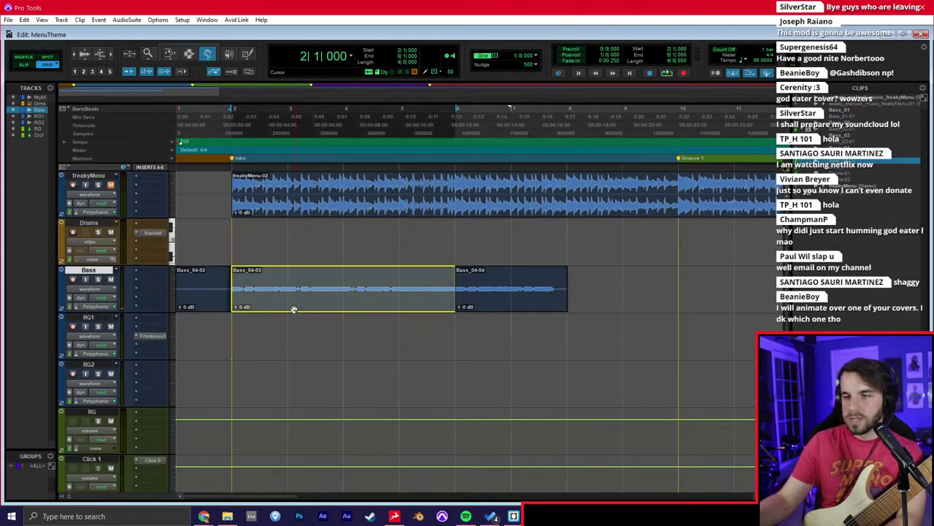
{"action": "left_click_drag", "start_coordinate": [371, 309], "coordinate": [350, 338]}
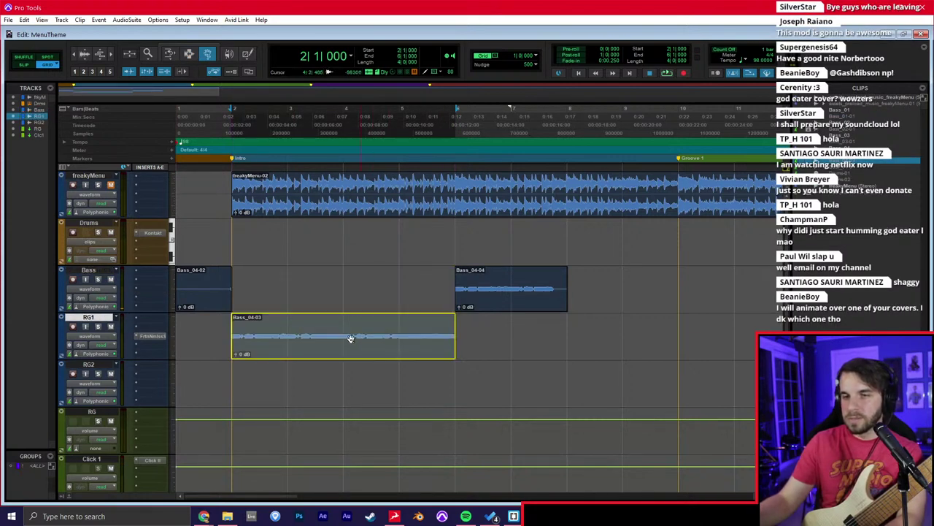
Record-arm RG2 with a copy of RG1's amp plug-in, and pan RG1 100 left and RG2 100 right.
{"action": "left_click", "coordinate": [75, 327]}
{"action": "left_click", "coordinate": [74, 373]}
{"action": "left_click_drag", "start_coordinate": [153, 337], "coordinate": [149, 371]}
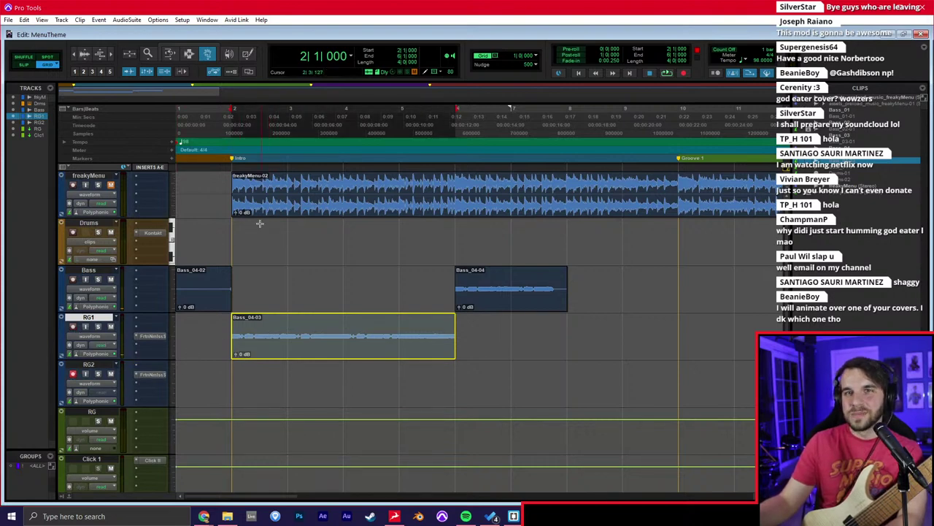
{"action": "key", "text": "ctrl+equal"}
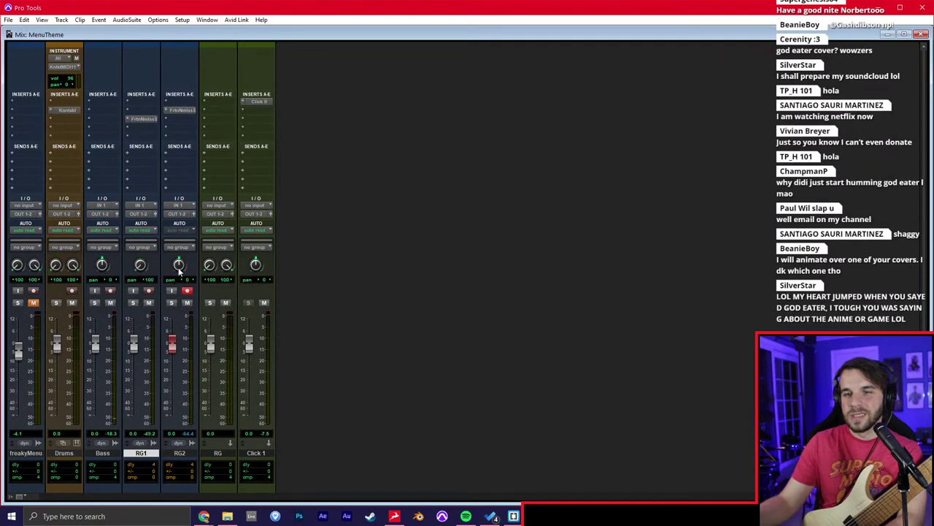
{"action": "key", "text": "ctrl+equal"}
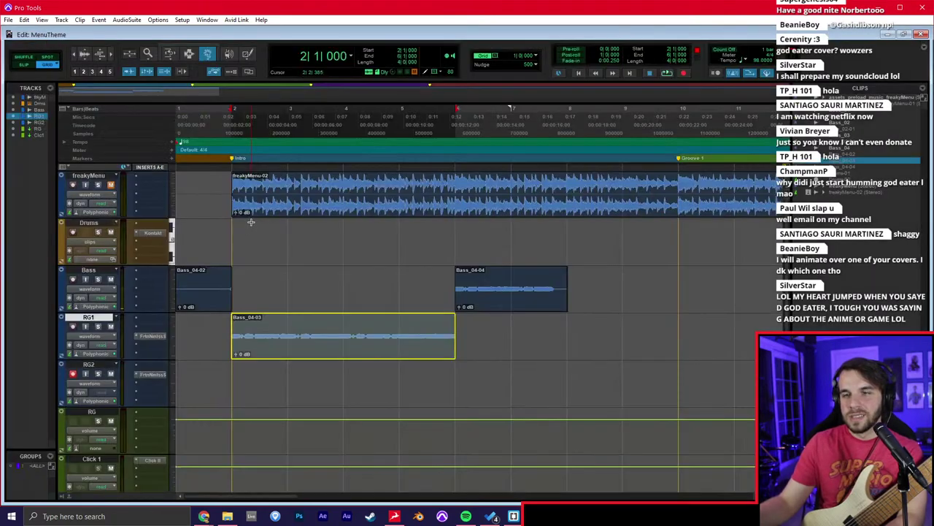
Record a doubled guitar take on RG2 from the session start to just past bar 6.
{"action": "key", "text": "F7"}
{"action": "left_click", "coordinate": [248, 380]}
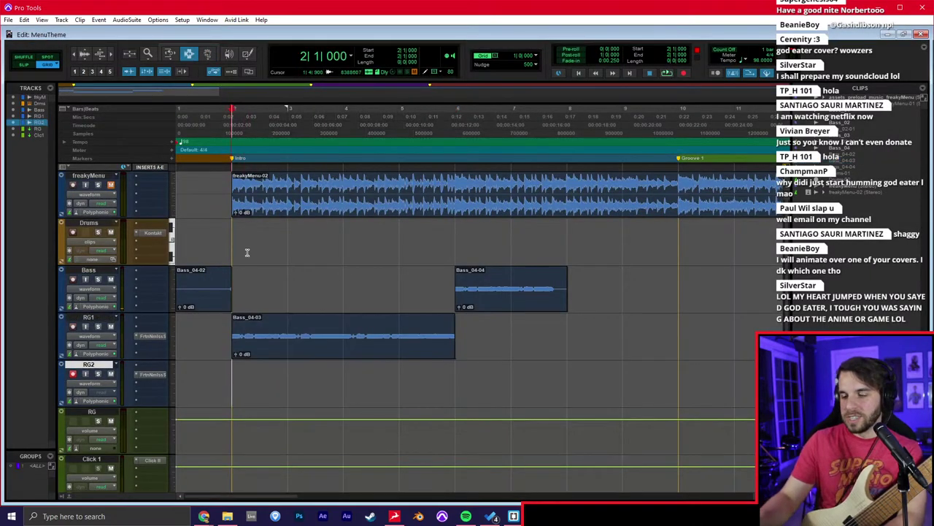
{"action": "key", "text": "Return"}
{"action": "key", "text": "space"}
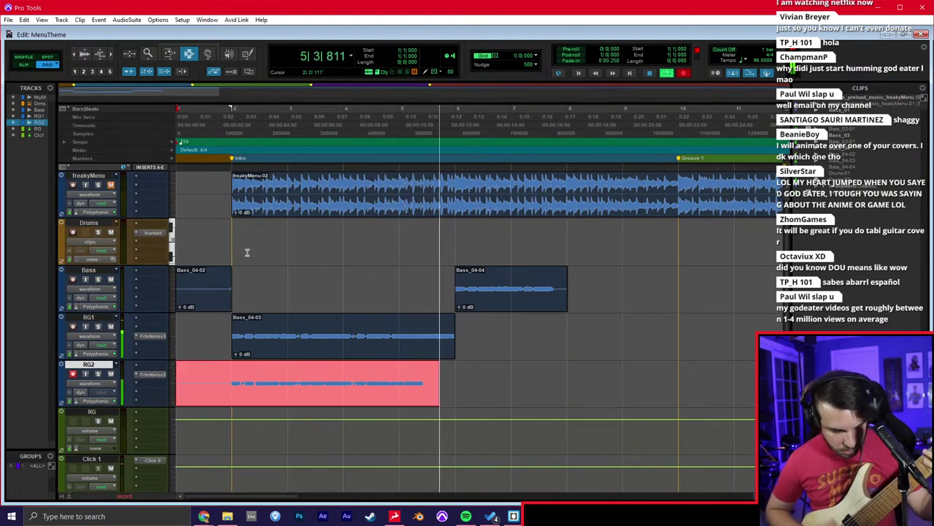
{"action": "key", "text": "space"}
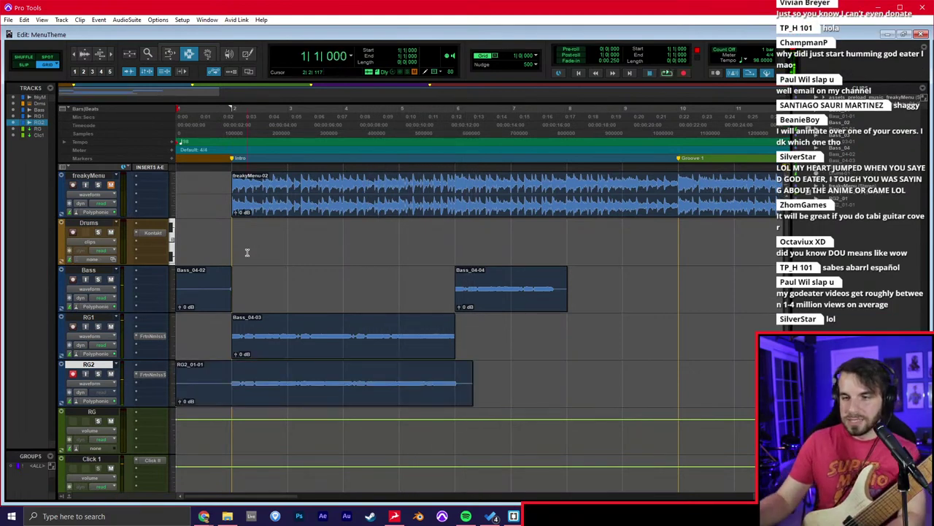
Duplicate the four bars from bar 2 on RG1 and RG2 to bar 6, delete the leftover Bass clip there, and disarm RG2.
{"action": "left_click_drag", "start_coordinate": [232, 336], "coordinate": [454, 379]}
{"action": "key", "text": "ctrl+d"}
{"action": "left_click", "coordinate": [484, 289]}
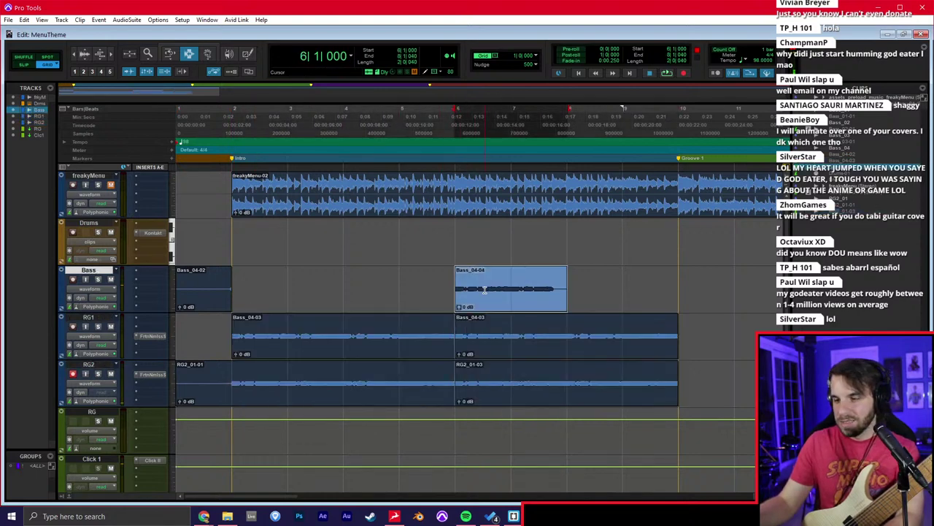
{"action": "key", "text": "Delete"}
{"action": "key", "text": "Return"}
{"action": "left_click", "coordinate": [72, 374]}
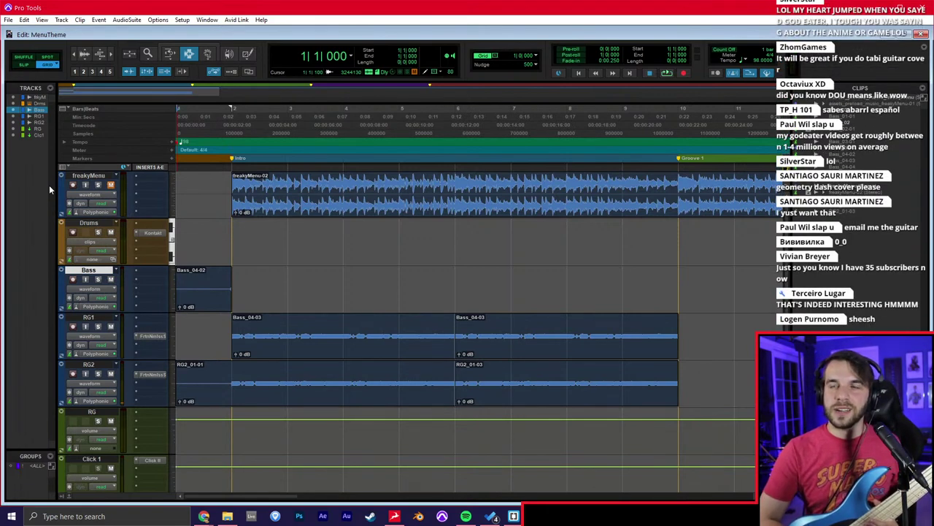
Record-arm the Bass track and insert the Darkglass Ultra plug-in on it.
{"action": "left_click", "coordinate": [72, 279]}
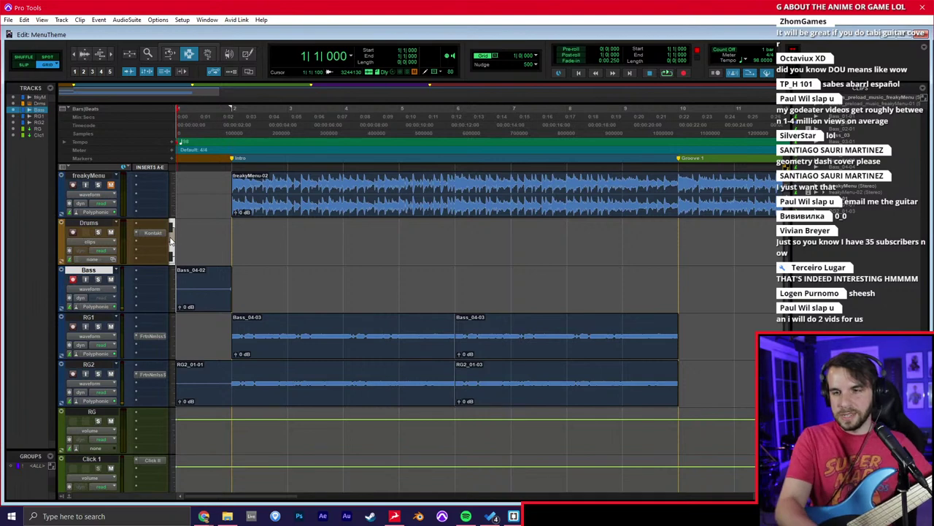
{"action": "left_click", "coordinate": [239, 276]}
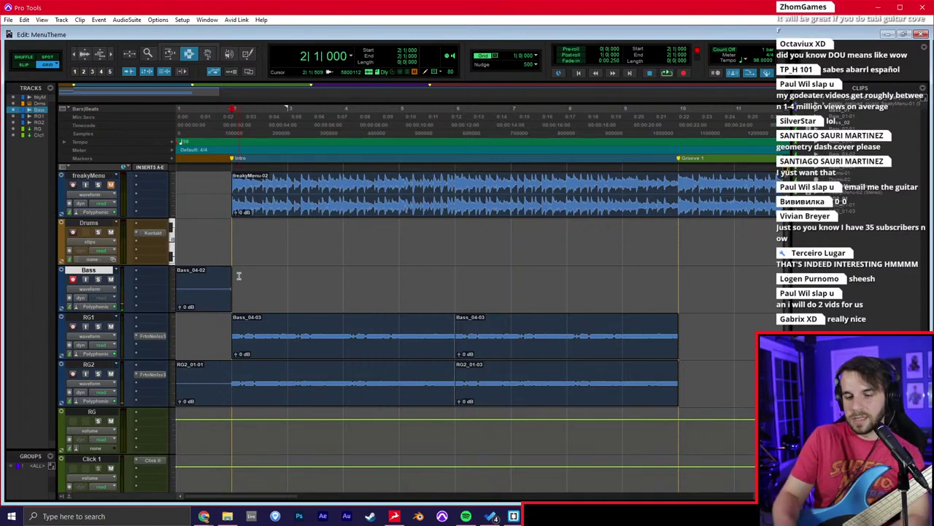
{"action": "left_click", "coordinate": [147, 297]}
{"action": "type", "text": "dar"}
{"action": "key", "text": "Escape"}
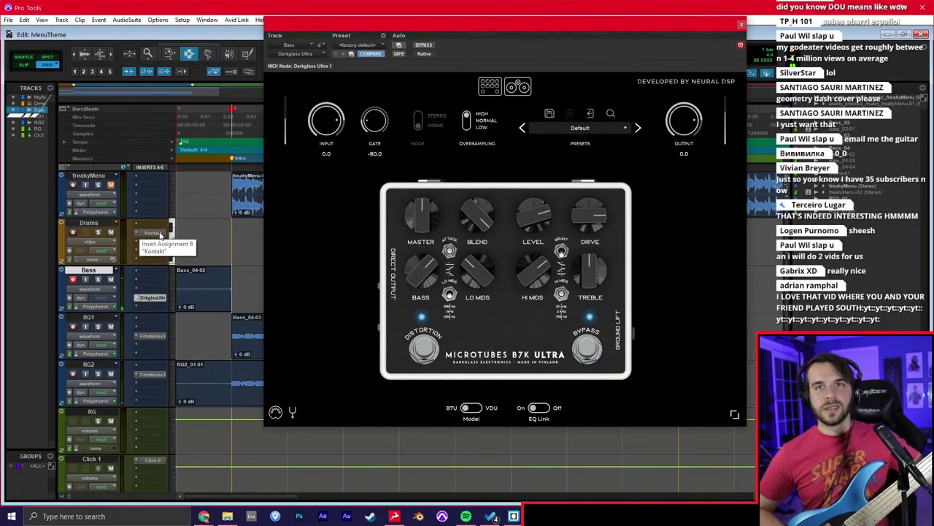
{"action": "left_click", "coordinate": [740, 24]}
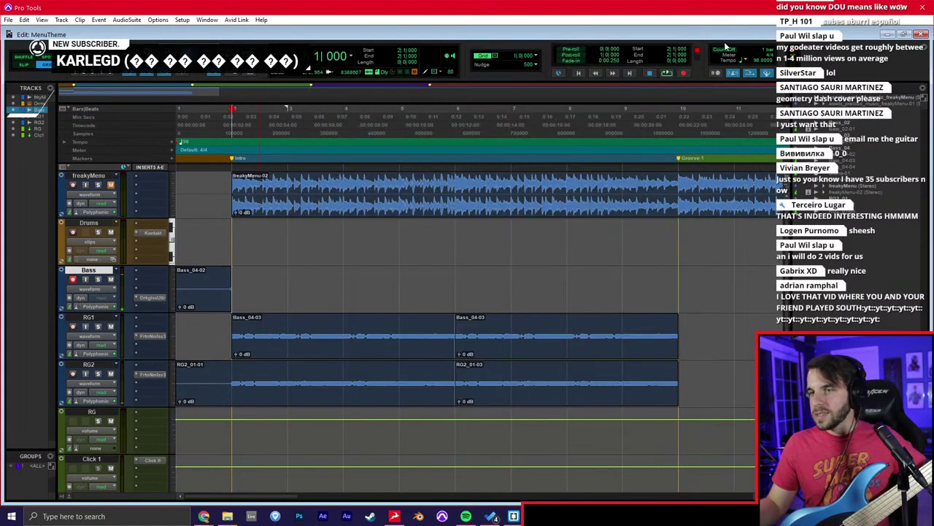
Record a bass take from the session start and re-record its ending from bar 5.
{"action": "left_click", "coordinate": [667, 73]}
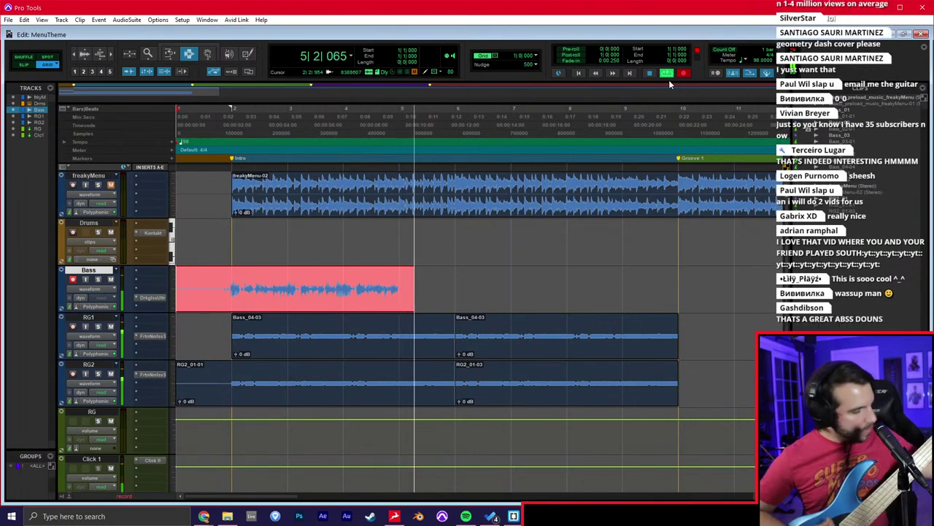
{"action": "key", "text": "space"}
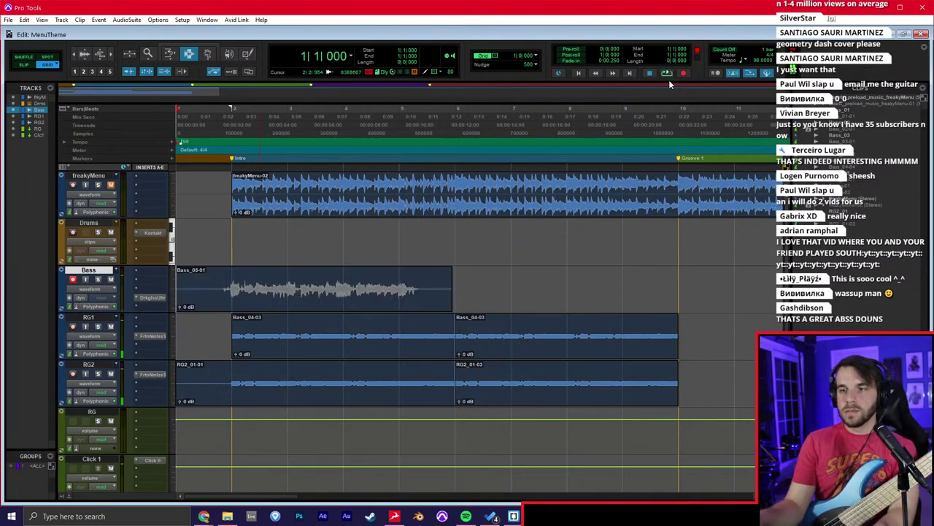
{"action": "left_click", "coordinate": [403, 282]}
{"action": "key", "text": "ctrl+space"}
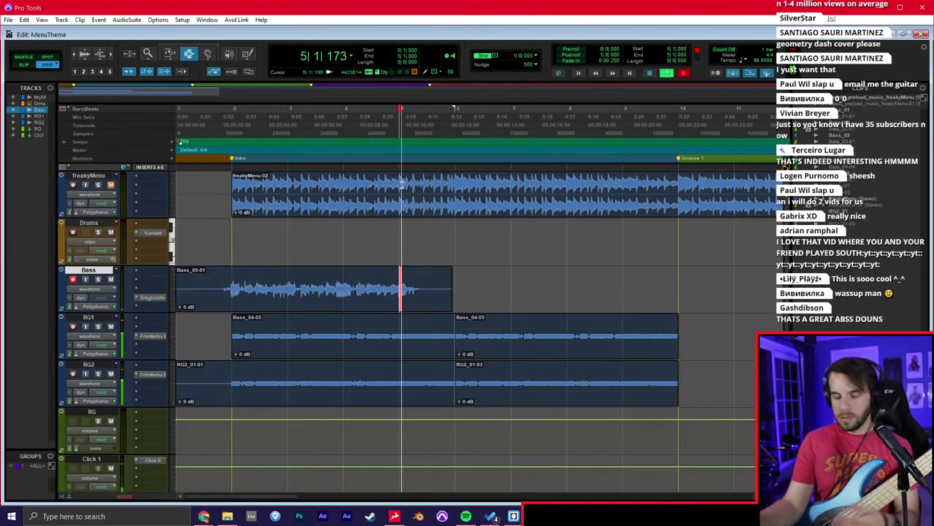
{"action": "key", "text": "space"}
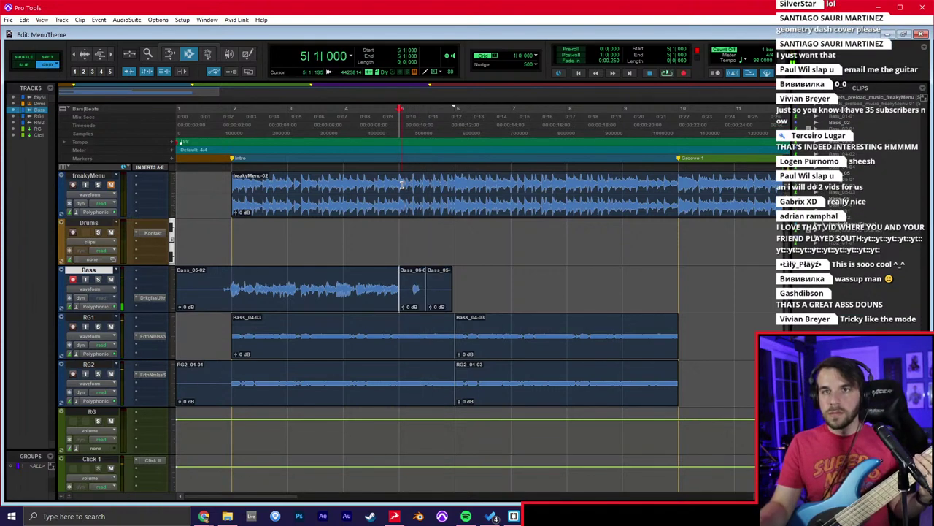
{"action": "key", "text": "ctrl+space"}
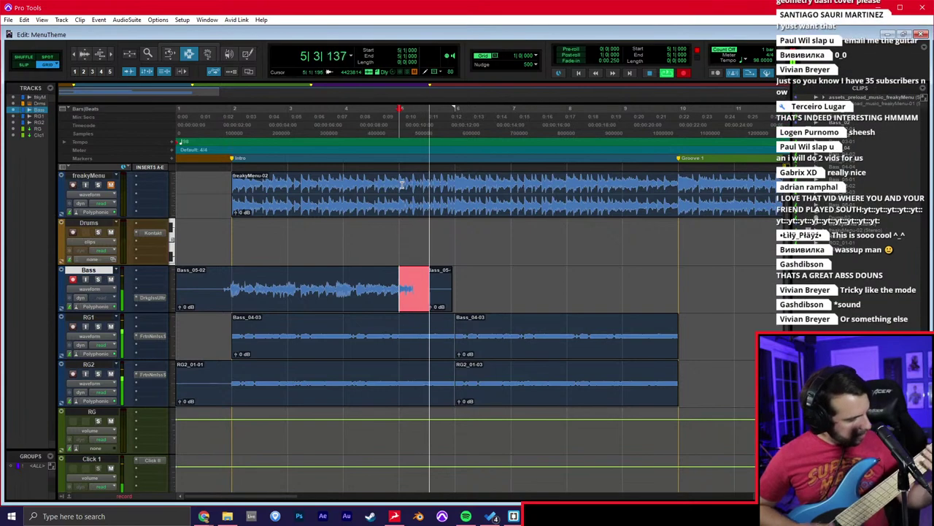
{"action": "key", "text": "space"}
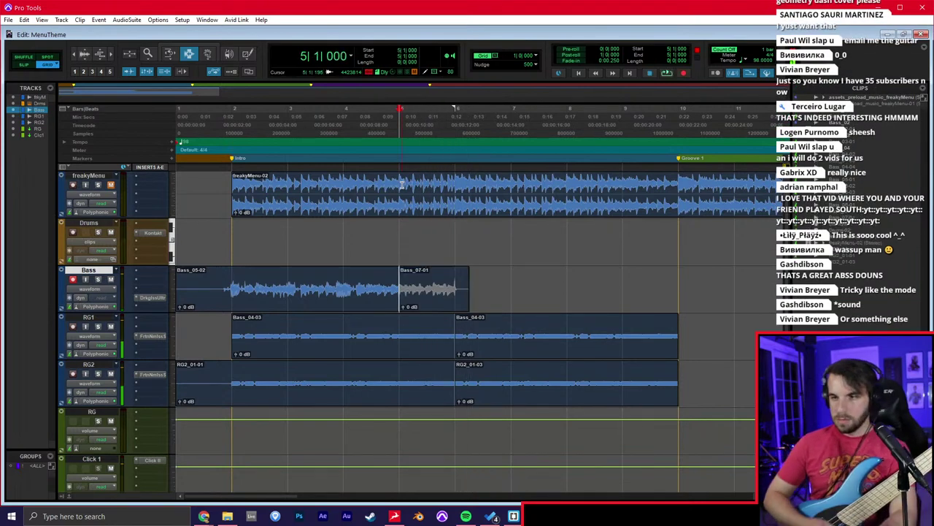
Duplicate the four bars of bass from bar 2 to bar 6, filling the Intro up to bar 10.
{"action": "left_click_drag", "start_coordinate": [234, 285], "coordinate": [452, 274]}
{"action": "key", "text": "ctrl+d"}
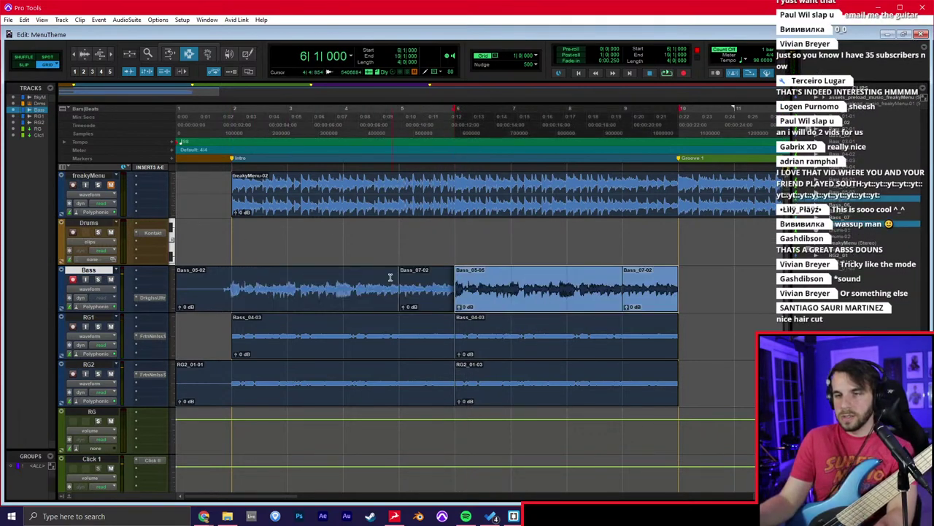
{"action": "left_click", "coordinate": [226, 298]}
Route the outputs of RG1 and RG2 to the RG track in the Mix window.
{"action": "key", "text": "ctrl+equal"}
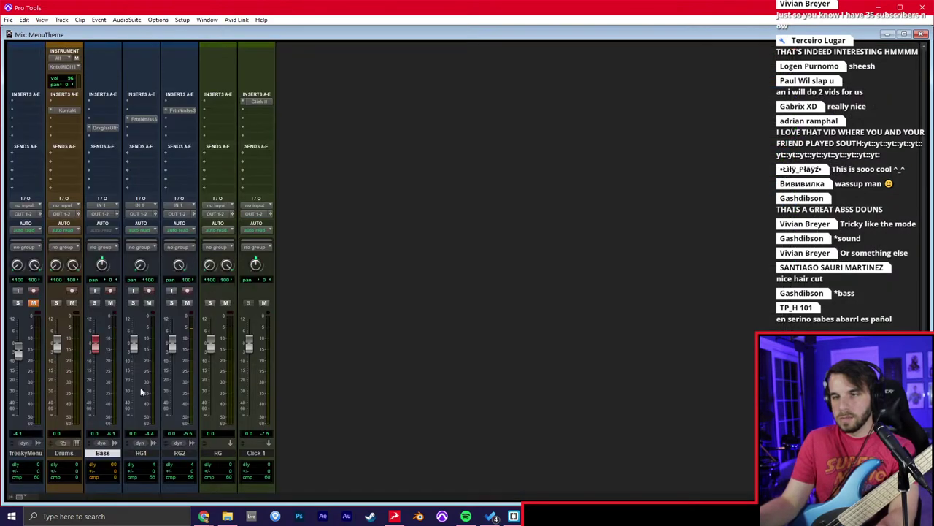
{"action": "left_click", "coordinate": [142, 452]}
{"action": "left_click", "coordinate": [179, 453], "text": "shift"}
{"action": "left_click", "coordinate": [181, 214]}
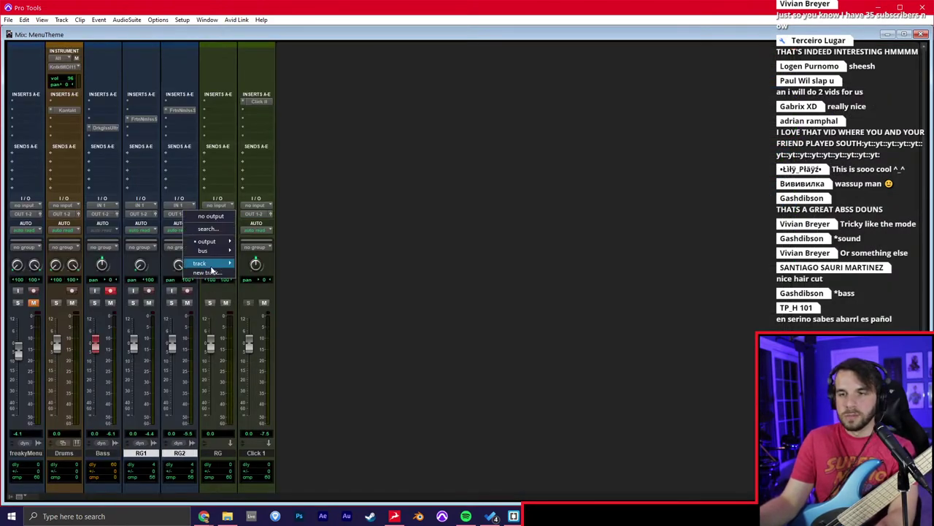
{"action": "left_click", "coordinate": [263, 282]}
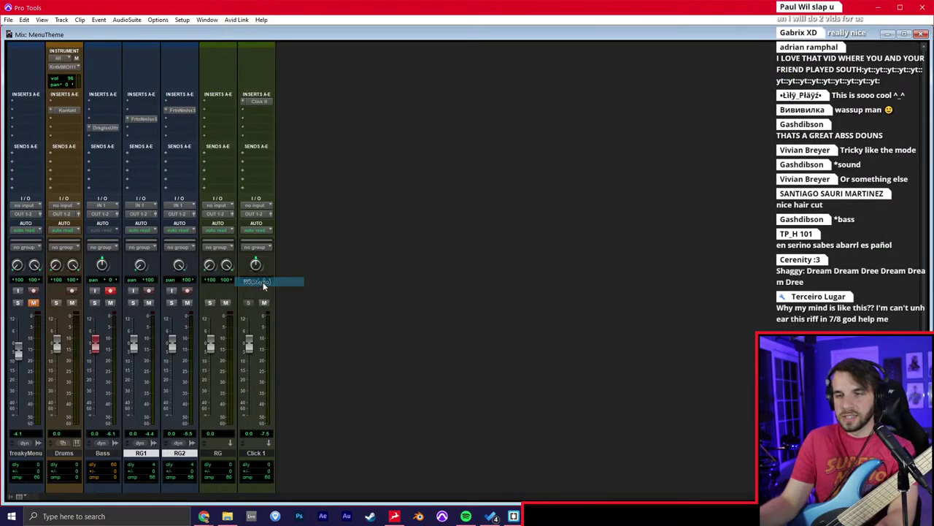
Insert Neutron Equalizer on the RG track and add a 12 dB high-pass filter at about 332 Hz.
{"action": "left_click", "coordinate": [221, 122]}
{"action": "left_click", "coordinate": [232, 146]}
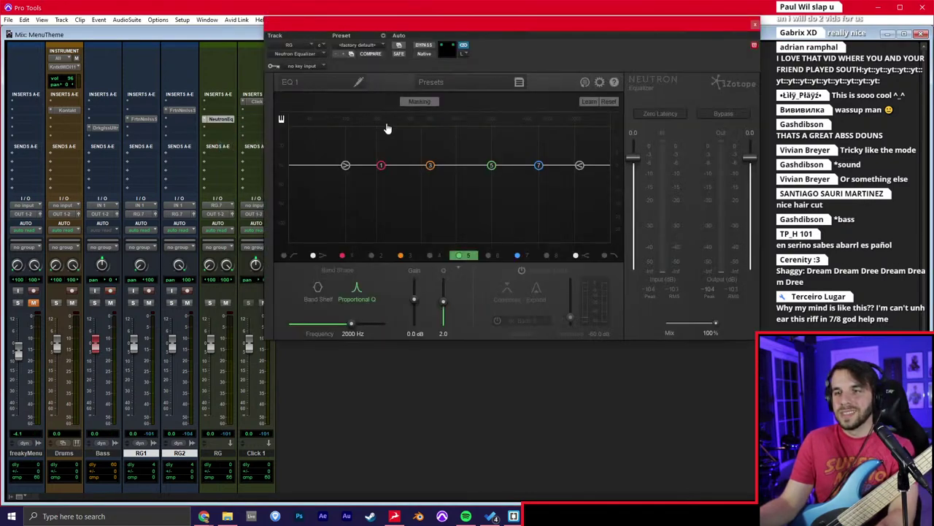
{"action": "left_click", "coordinate": [284, 256]}
{"action": "left_click_drag", "start_coordinate": [311, 166], "coordinate": [374, 166]}
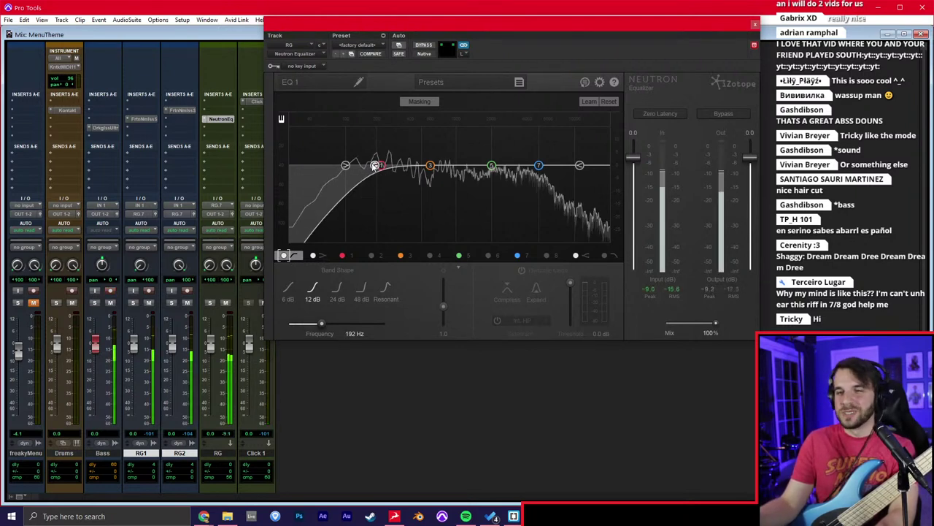
{"action": "left_click_drag", "start_coordinate": [374, 166], "coordinate": [400, 165]}
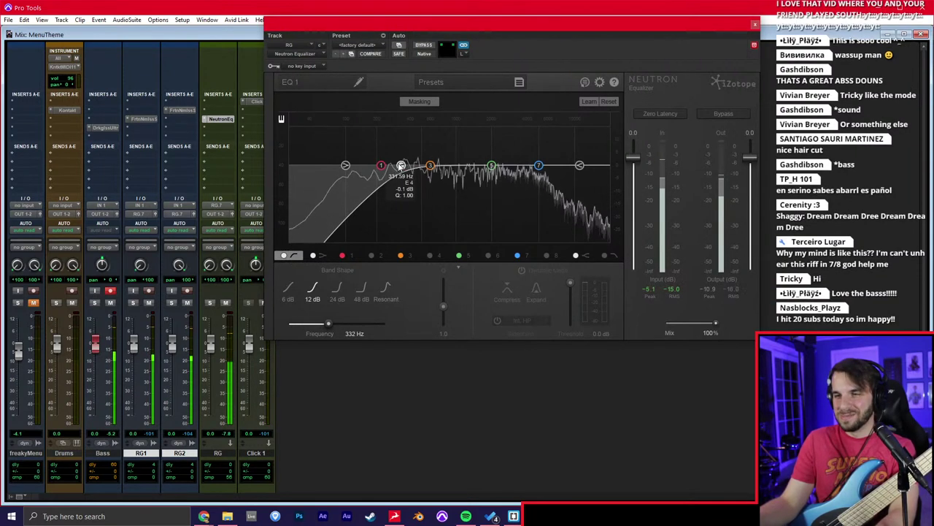
Set the RG equalizer's band 5 to about 2458 Hz at -5 dB, close the plug-in and disarm Bass.
{"action": "left_click_drag", "start_coordinate": [492, 167], "coordinate": [502, 155]}
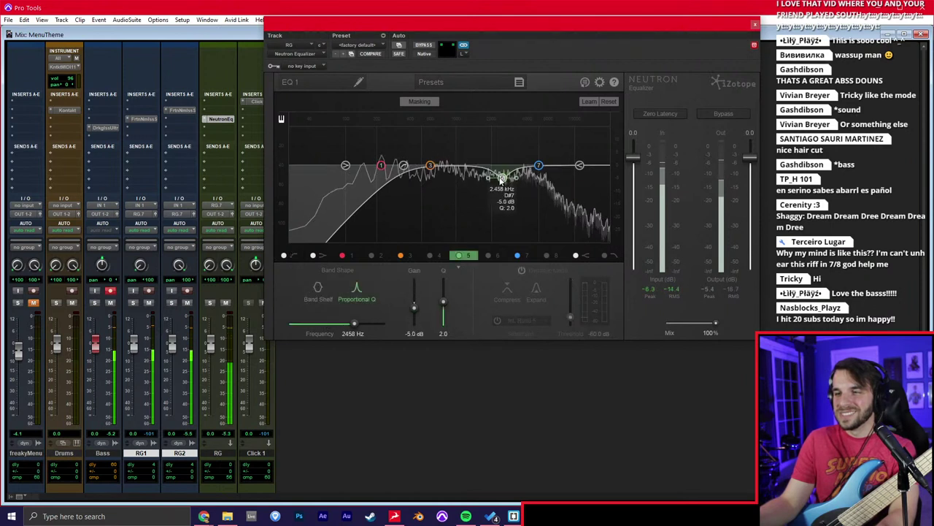
{"action": "left_click", "coordinate": [755, 25]}
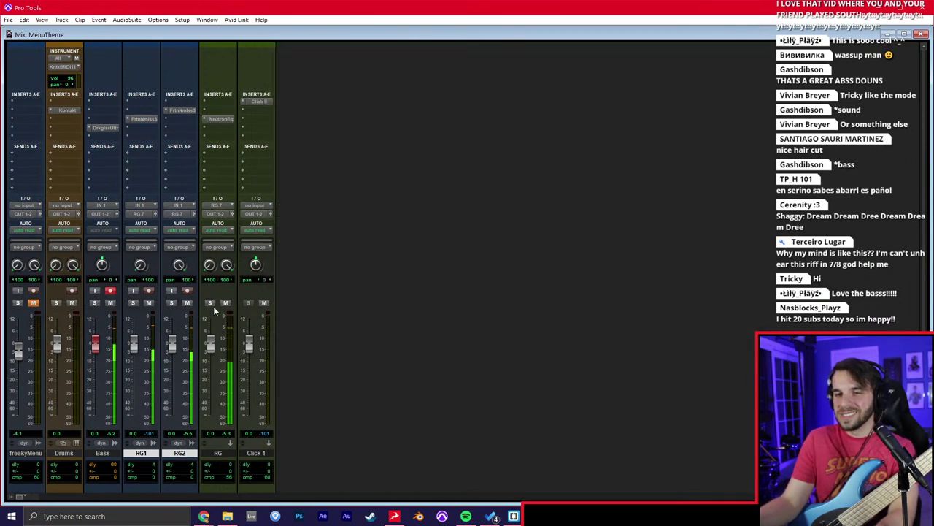
{"action": "left_click", "coordinate": [110, 291]}
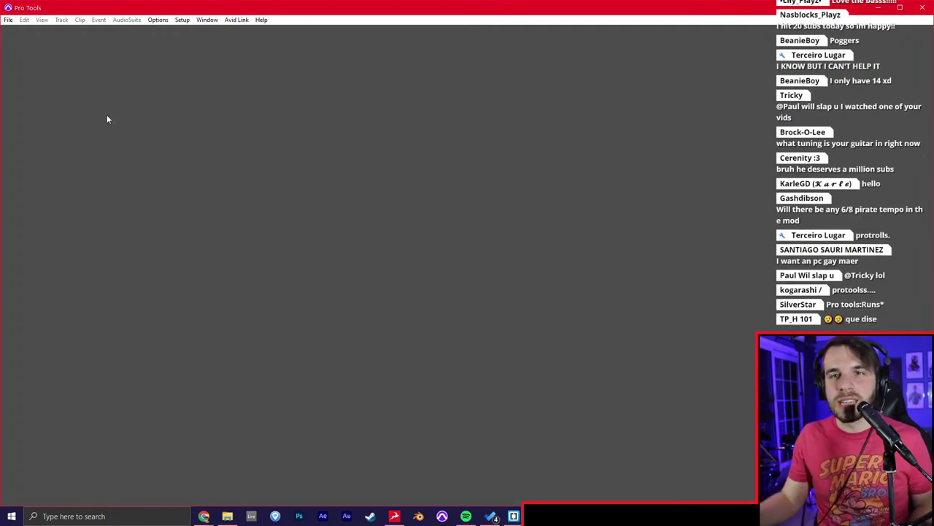
Reopen the recent MenuTheme session.
{"action": "left_click", "coordinate": [8, 20]}
{"action": "mouse_move", "coordinate": [95, 58]}
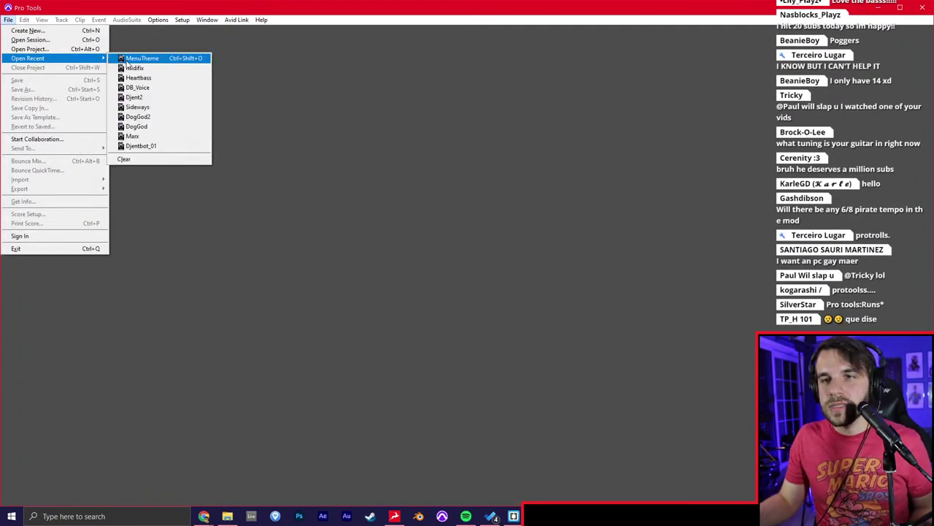
{"action": "left_click", "coordinate": [126, 63]}
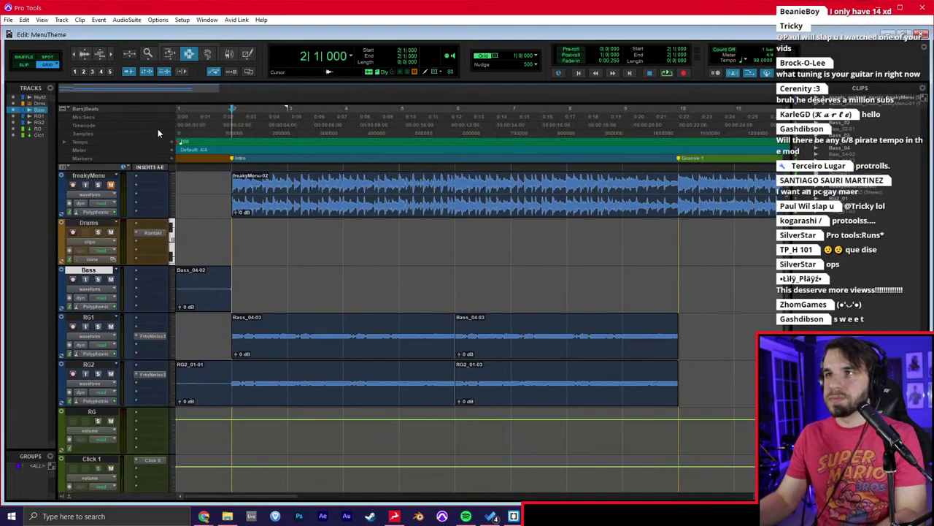
{"action": "key", "text": "F6"}
{"action": "left_click_drag", "start_coordinate": [249, 286], "coordinate": [563, 282]}
{"action": "key", "text": "ctrl+z"}
{"action": "key", "text": "F7"}
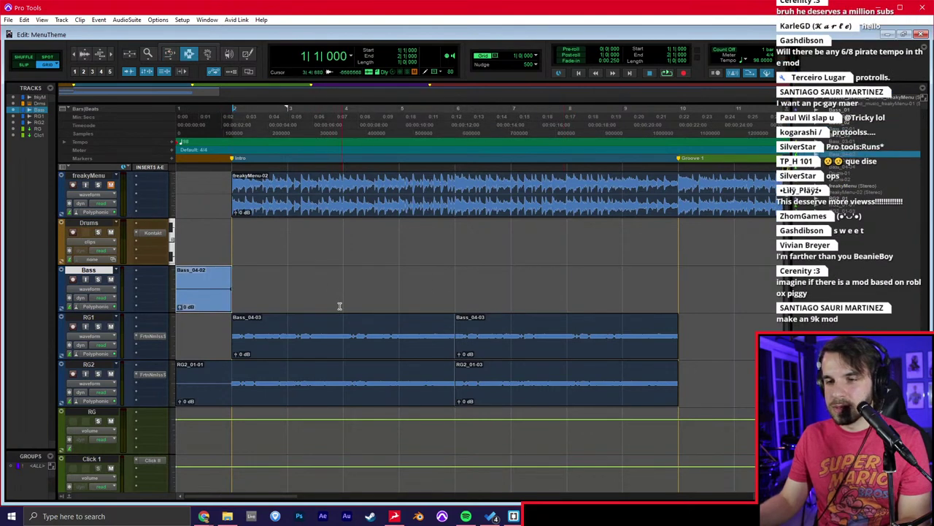
Record-arm the Bass track and insert the Darkglass Ultra plug-in on it.
{"action": "left_click", "coordinate": [227, 274]}
{"action": "key", "text": "shift+r"}
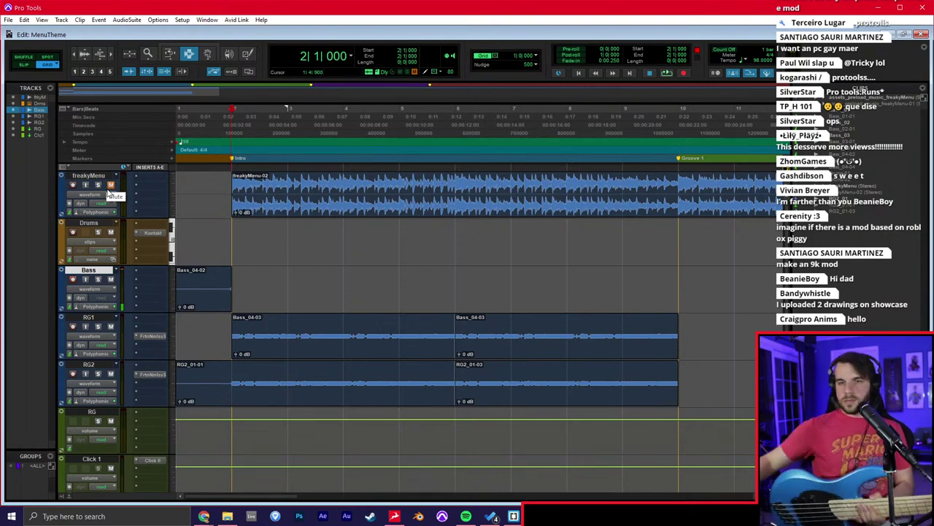
{"action": "left_click", "coordinate": [154, 281]}
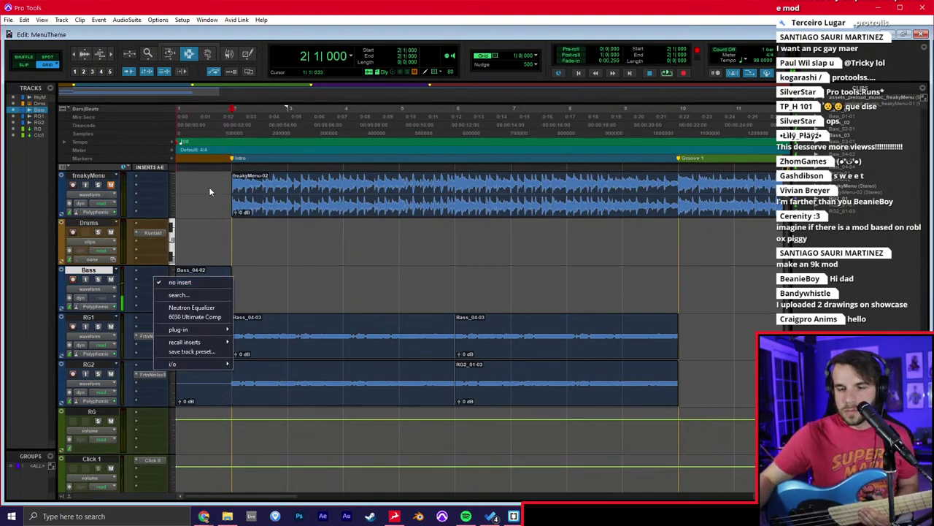
{"action": "type", "text": "dar"}
{"action": "key", "text": "Return"}
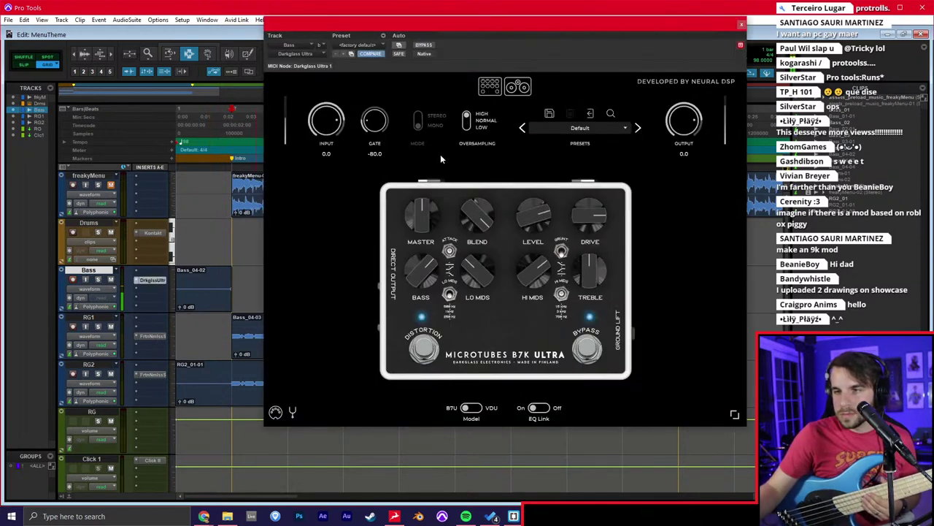
Close the plug-in and record a new Bass take from bar 1 to just past bar 6.
{"action": "left_click", "coordinate": [740, 27]}
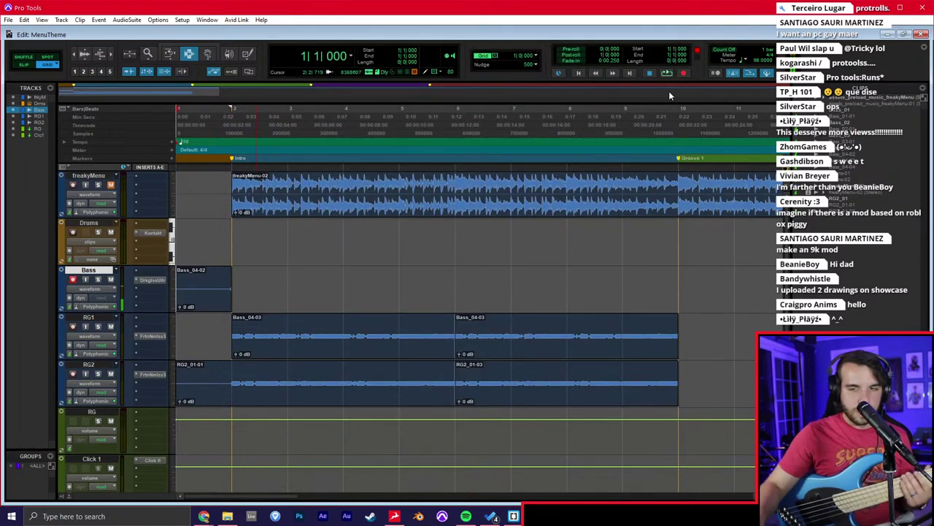
{"action": "key", "text": "ctrl+space"}
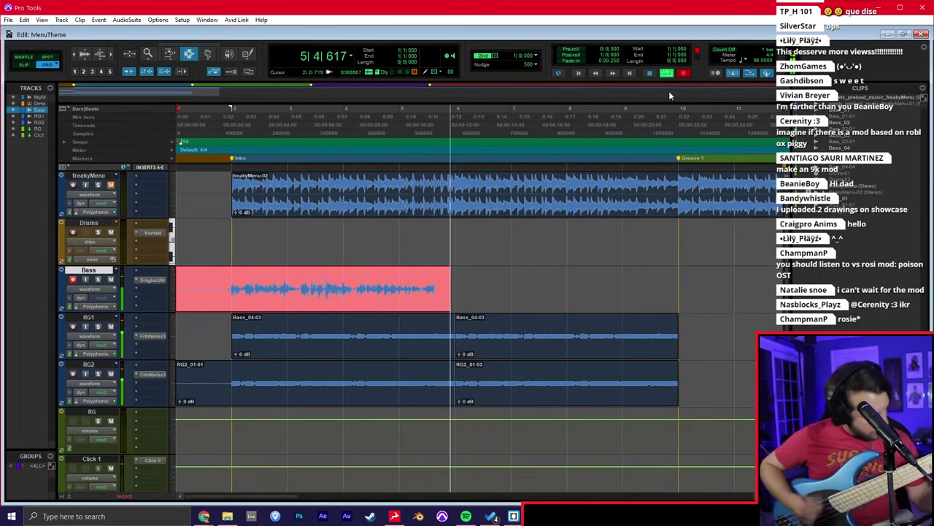
{"action": "key", "text": "space"}
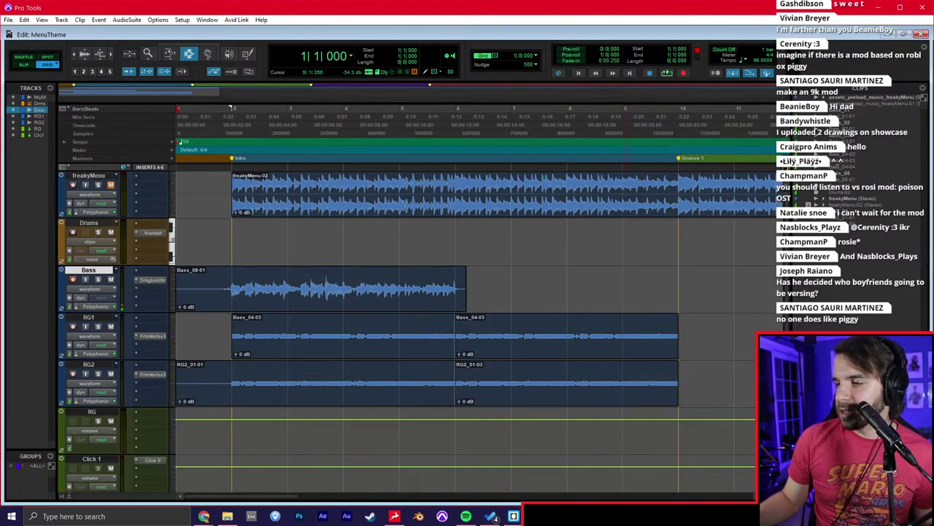
Switch to Discord, look at the drawing posted in the showcase channel and minimize the window.
{"action": "left_click", "coordinate": [722, 516]}
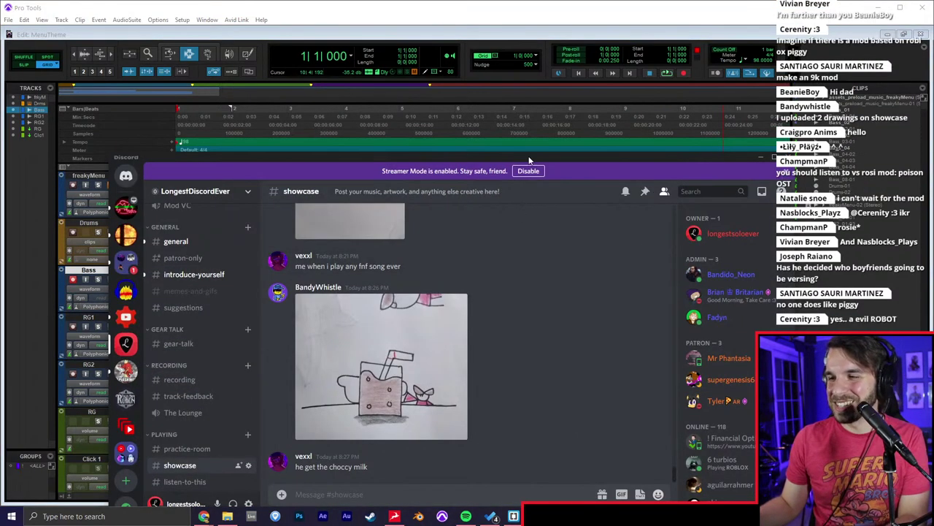
{"action": "left_click_drag", "start_coordinate": [528, 159], "coordinate": [537, 89]}
{"action": "scroll", "coordinate": [197, 365], "scroll_direction": "down", "scroll_amount": 5}
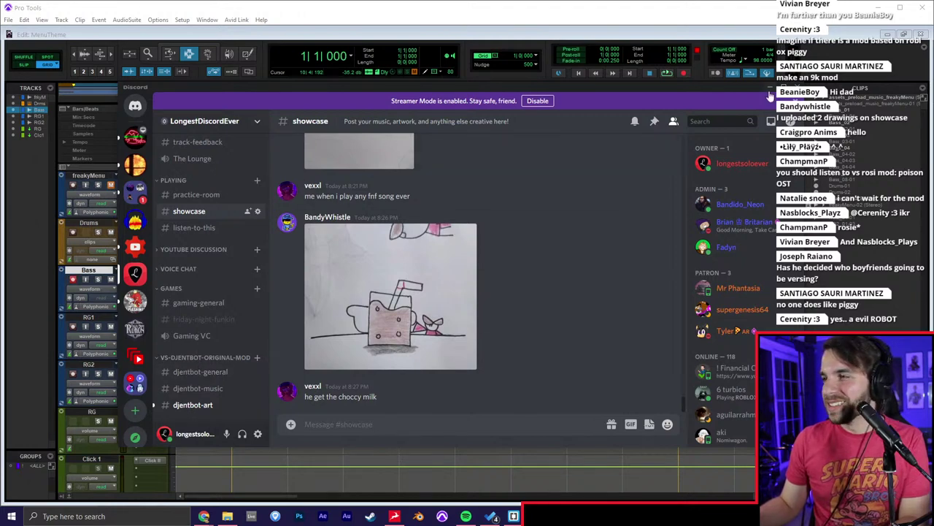
{"action": "left_click", "coordinate": [770, 95]}
Switch to File Explorer, view the DB_albumcover PNG in Dropbox's COMMON folder, and return to Pro Tools.
{"action": "left_click", "coordinate": [227, 516]}
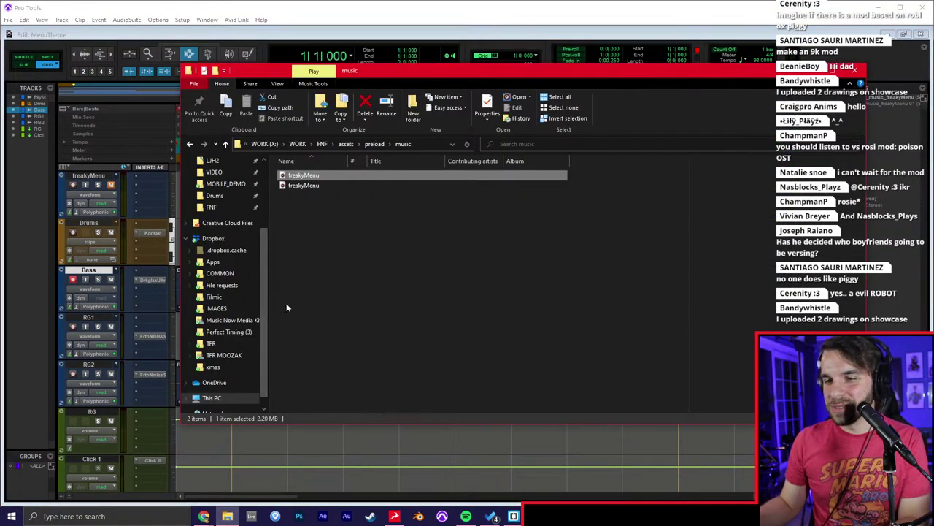
{"action": "scroll", "coordinate": [219, 194], "scroll_direction": "up", "scroll_amount": 2}
{"action": "left_click", "coordinate": [211, 184]}
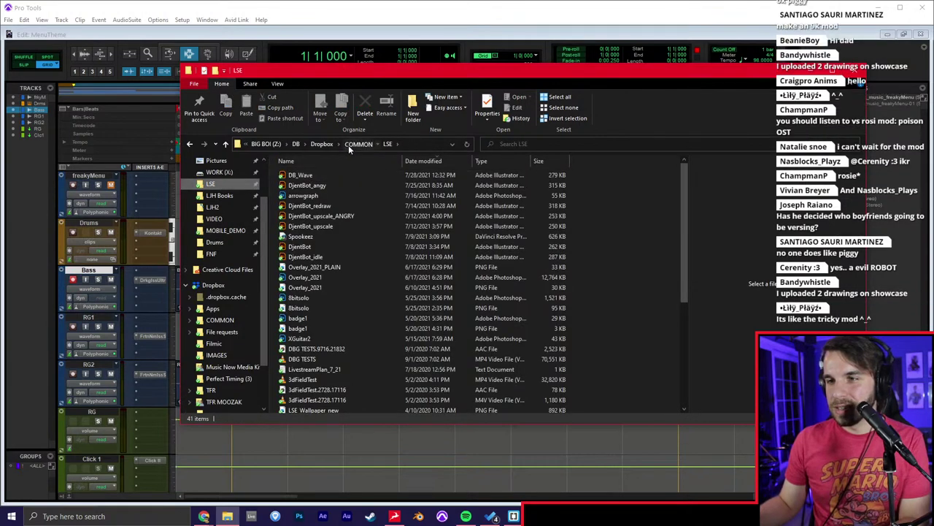
{"action": "left_click", "coordinate": [348, 144]}
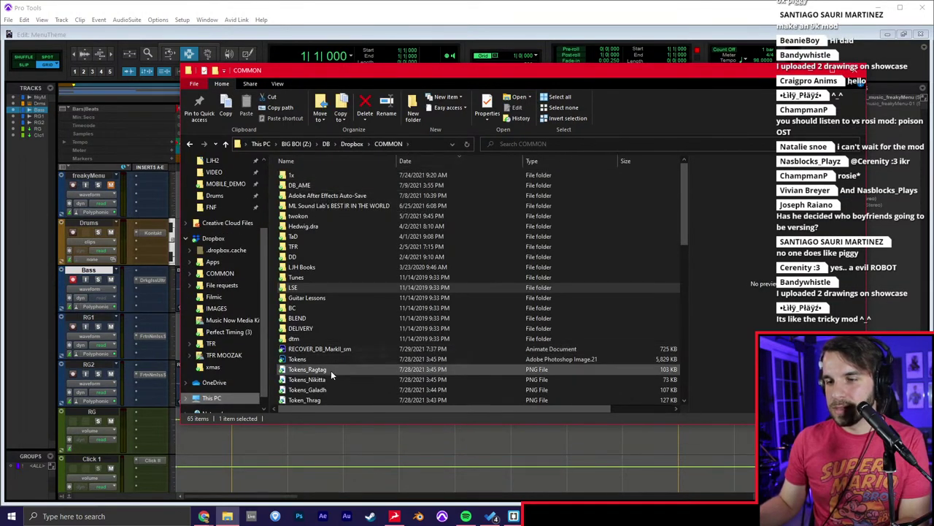
{"action": "scroll", "coordinate": [333, 369], "scroll_direction": "down", "scroll_amount": 5}
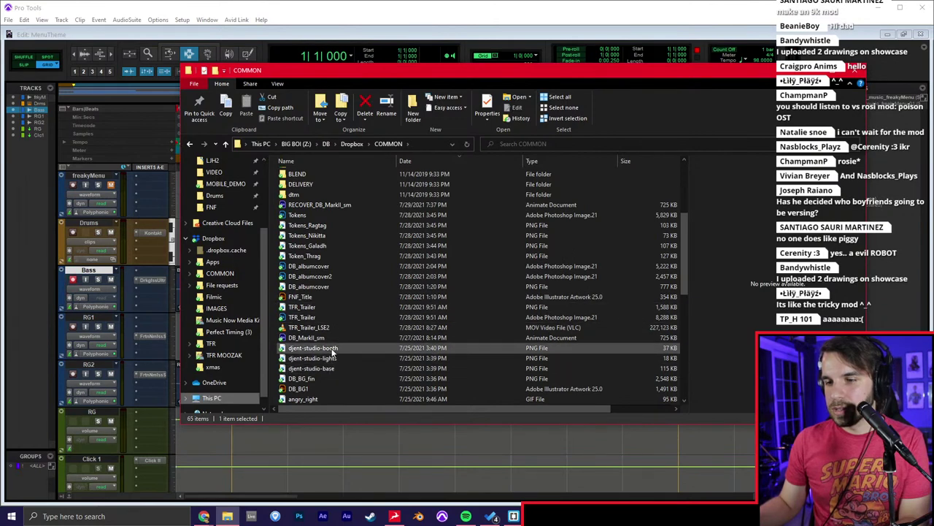
{"action": "double_click", "coordinate": [317, 289]}
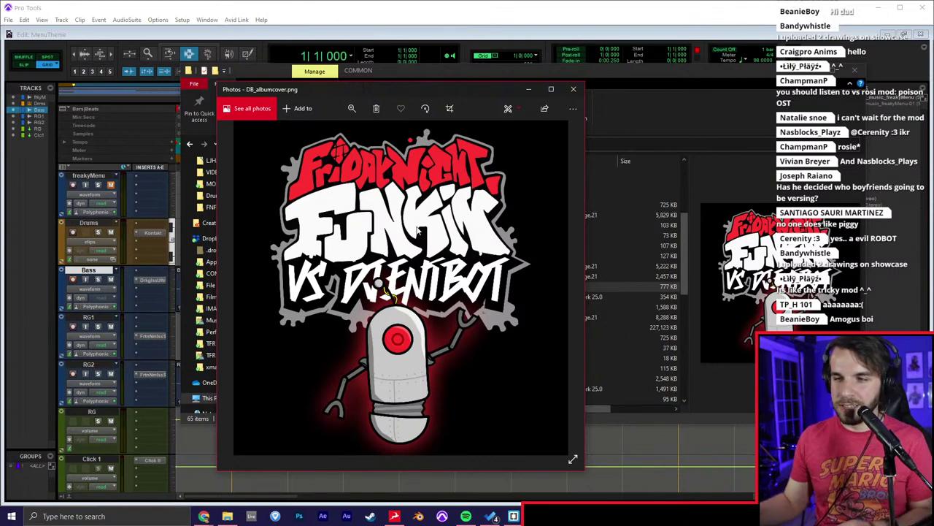
{"action": "left_click", "coordinate": [573, 91]}
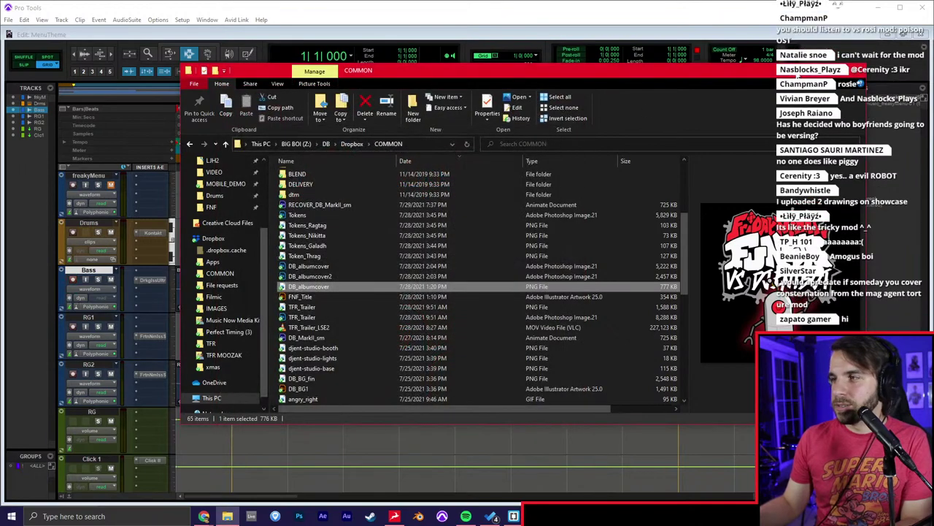
{"action": "left_click", "coordinate": [807, 73]}
Play back the new Bass take and duplicate its bars 2 to 6 directly after themselves.
{"action": "key", "text": "space"}
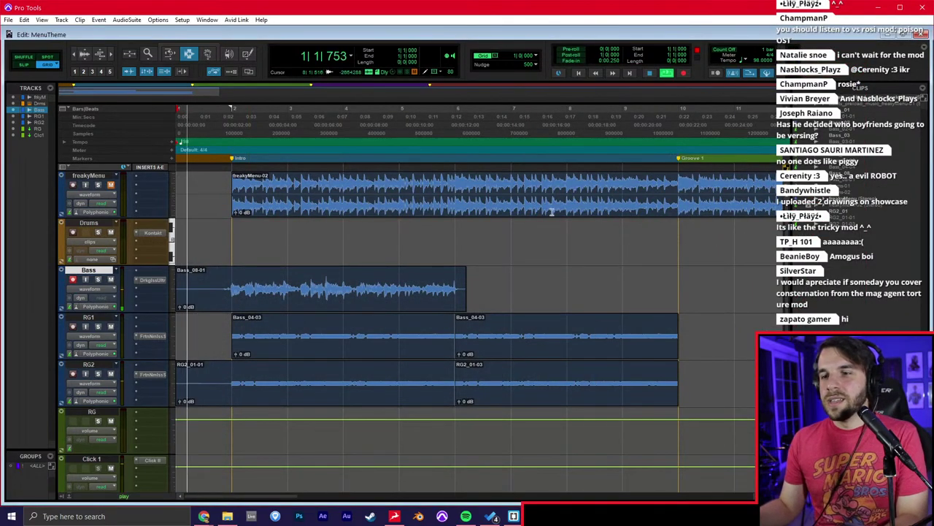
{"action": "left_click_drag", "start_coordinate": [233, 289], "coordinate": [443, 283]}
{"action": "key", "text": "ctrl+d"}
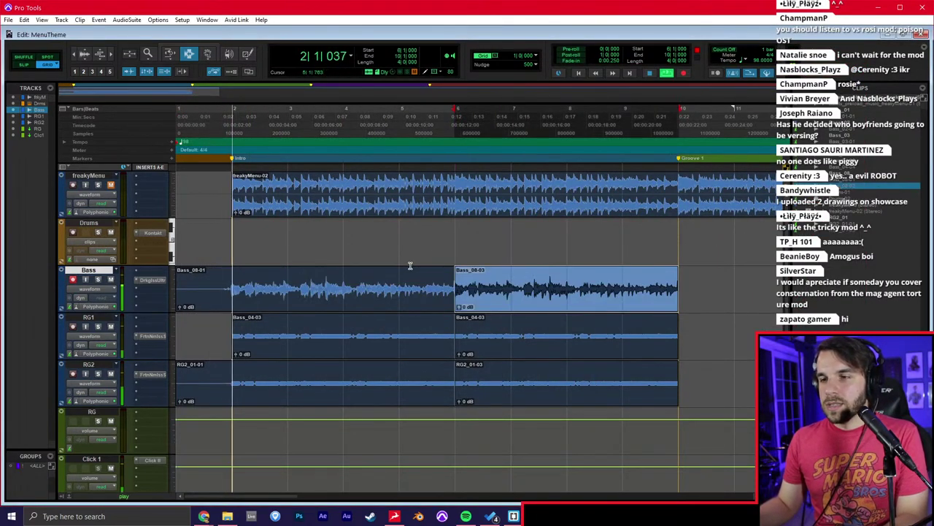
Open the Drums track in the MIDI Editor at bar 2 with a 1/16 note grid, playing the riff for reference.
{"action": "left_click", "coordinate": [411, 255]}
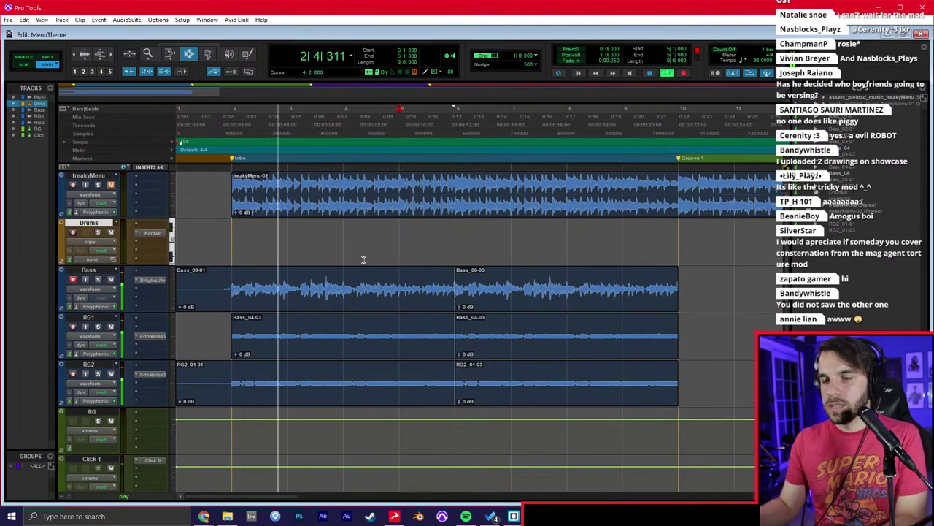
{"action": "left_click", "coordinate": [231, 242]}
{"action": "key", "text": "space"}
{"action": "key", "text": "super+="}
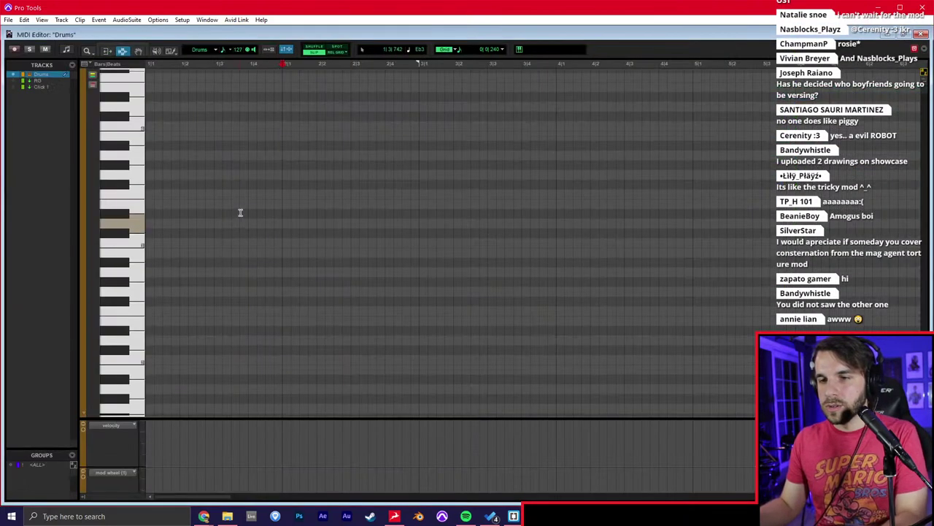
{"action": "left_click", "coordinate": [495, 49]}
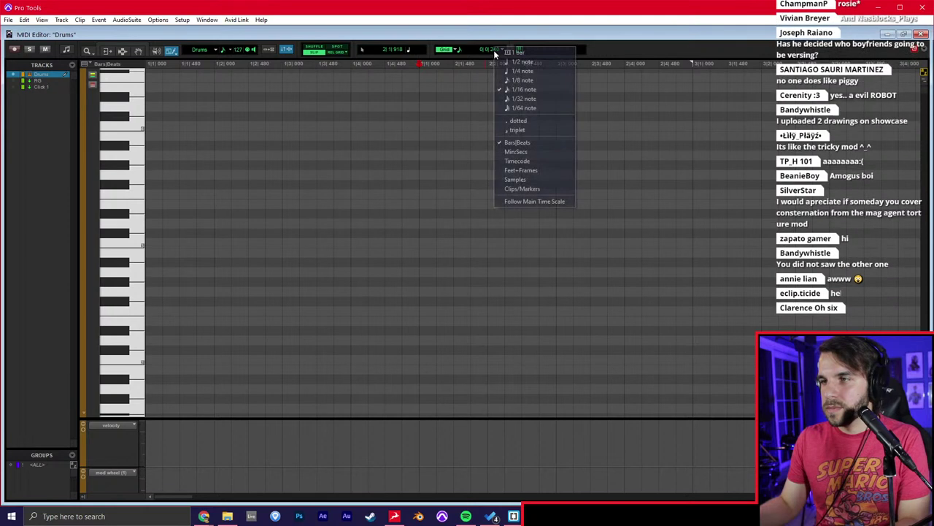
{"action": "left_click", "coordinate": [515, 93]}
{"action": "key", "text": "space"}
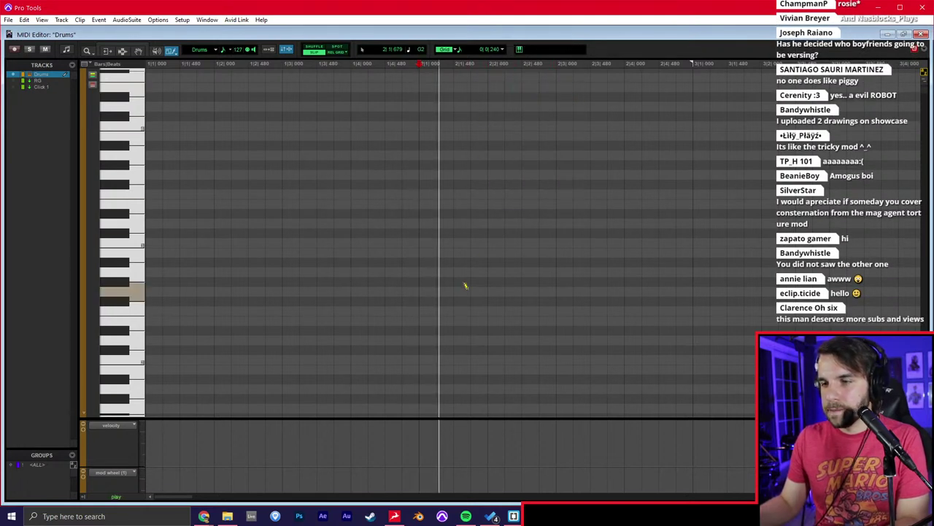
{"action": "scroll", "coordinate": [456, 296], "scroll_direction": "down", "scroll_amount": 1}
{"action": "key", "text": "space"}
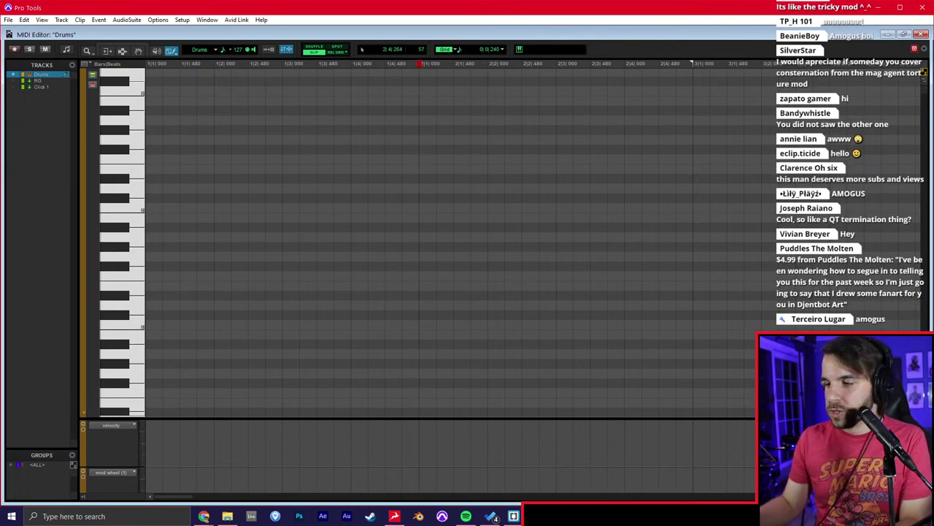
Switch to Discord, view the fan art comics in djentbot-art, check showcase and minimize the window.
{"action": "left_click", "coordinate": [559, 516]}
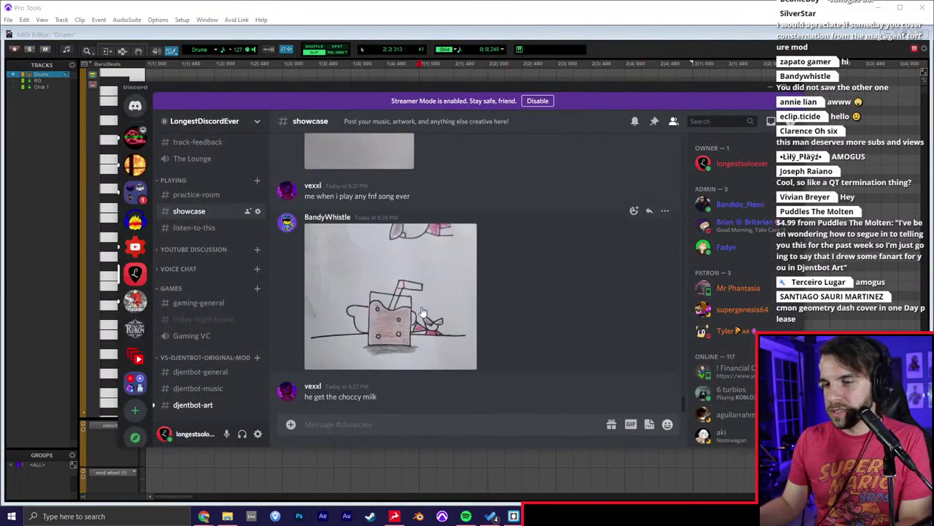
{"action": "left_click", "coordinate": [212, 405]}
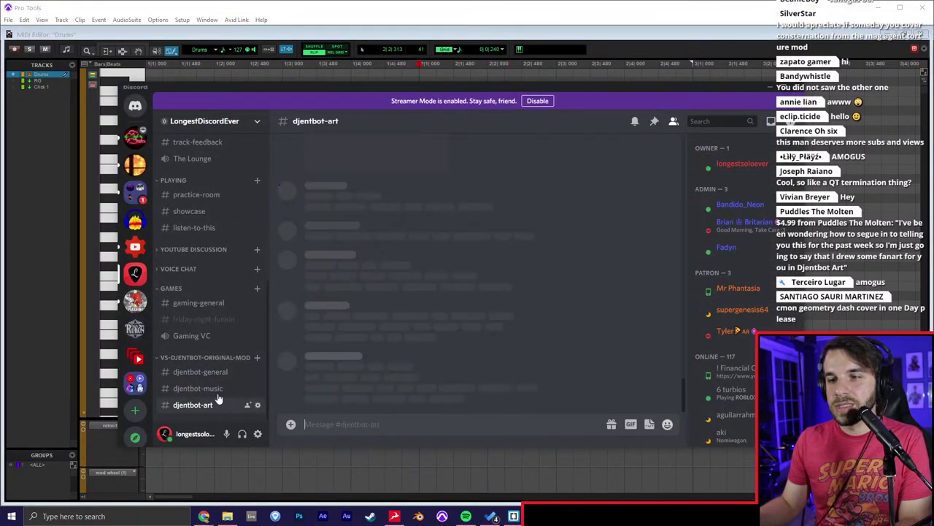
{"action": "scroll", "coordinate": [380, 333], "scroll_direction": "up", "scroll_amount": 1}
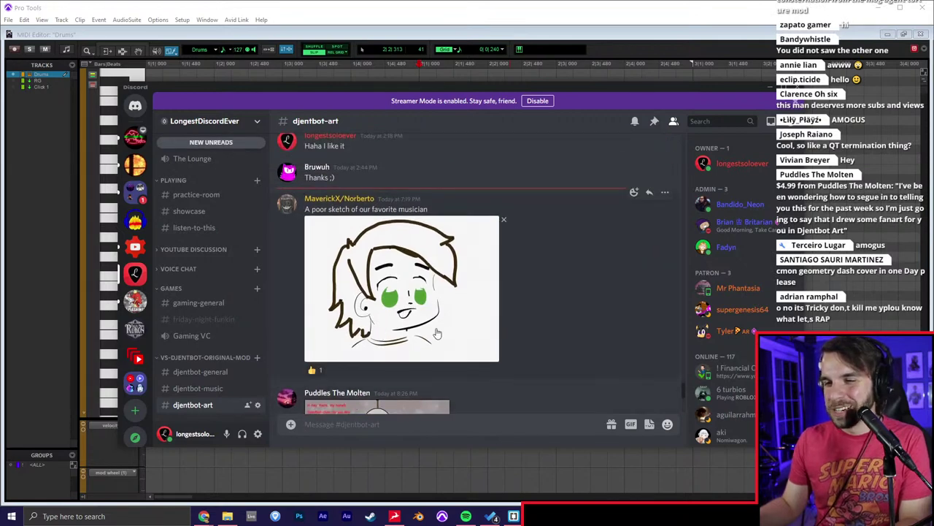
{"action": "scroll", "coordinate": [509, 309], "scroll_direction": "down", "scroll_amount": 5}
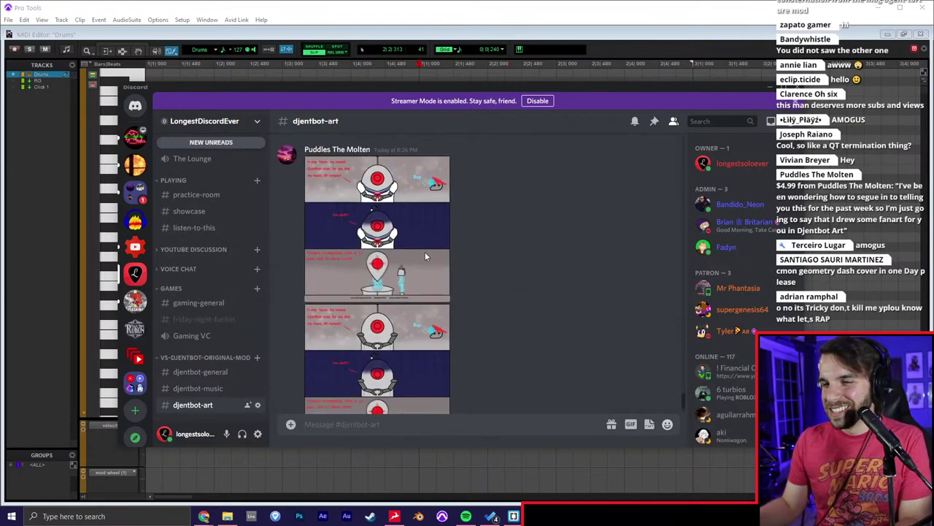
{"action": "left_click", "coordinate": [412, 234]}
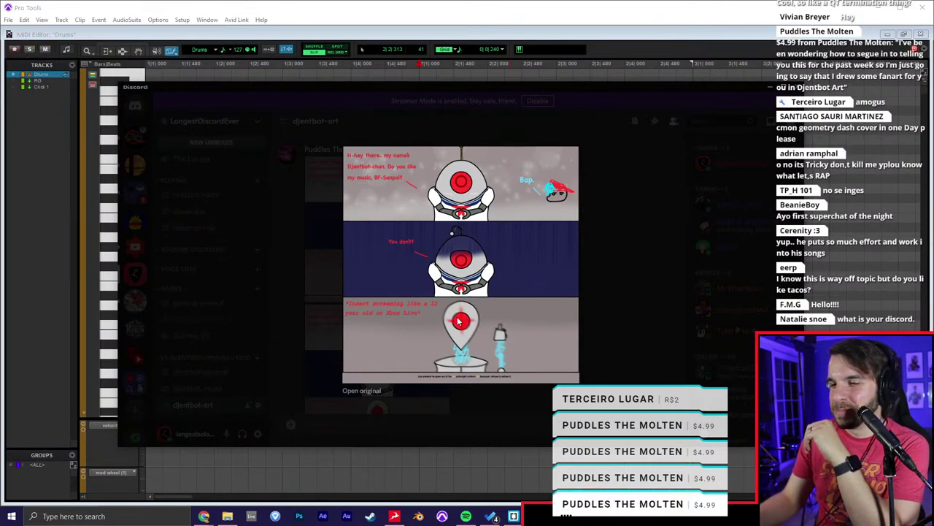
{"action": "left_click", "coordinate": [585, 290]}
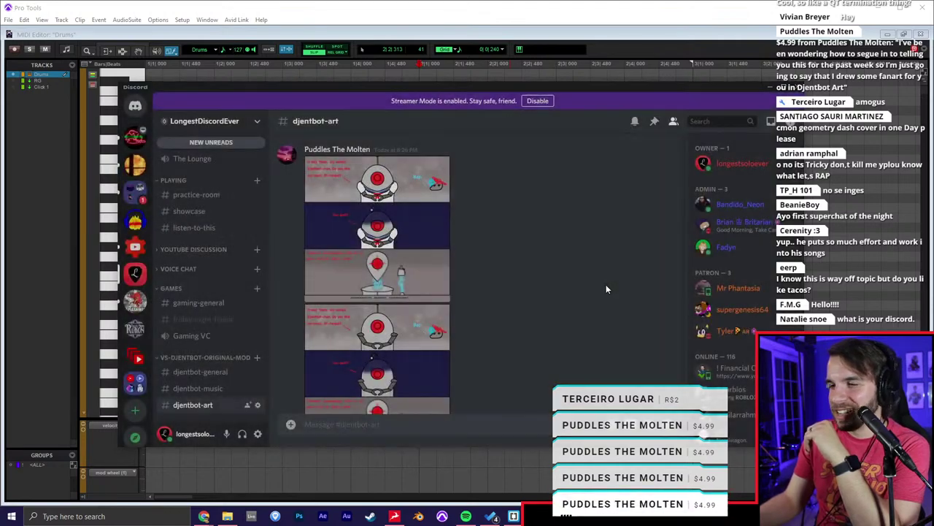
{"action": "left_click", "coordinate": [410, 323]}
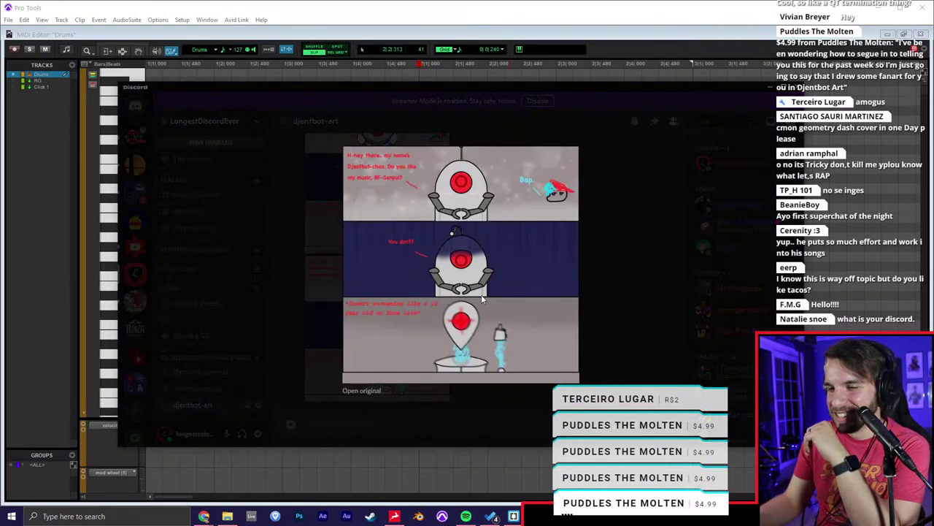
{"action": "left_click", "coordinate": [605, 247]}
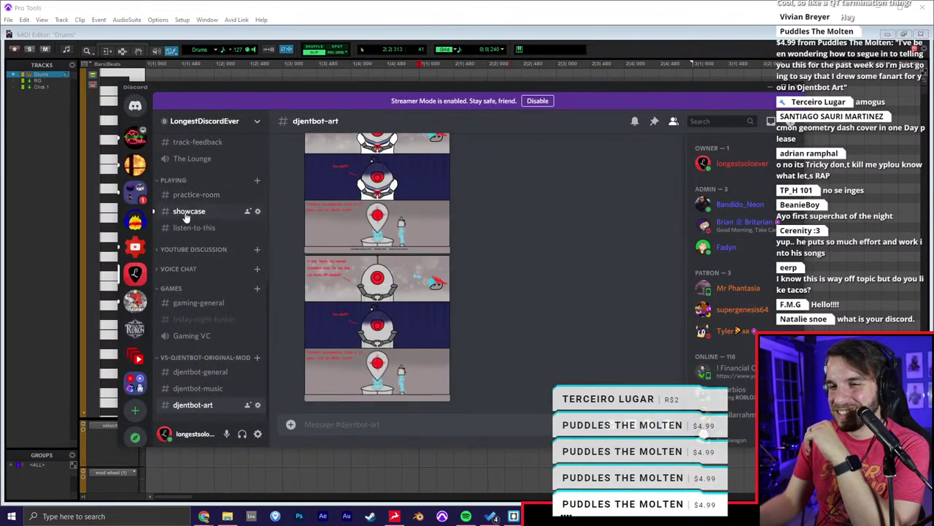
{"action": "left_click", "coordinate": [184, 210]}
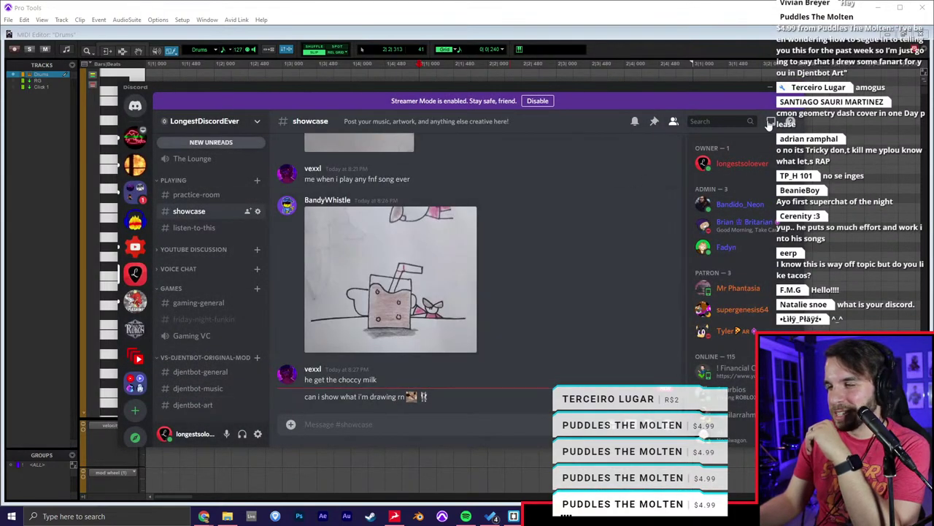
{"action": "left_click", "coordinate": [769, 88]}
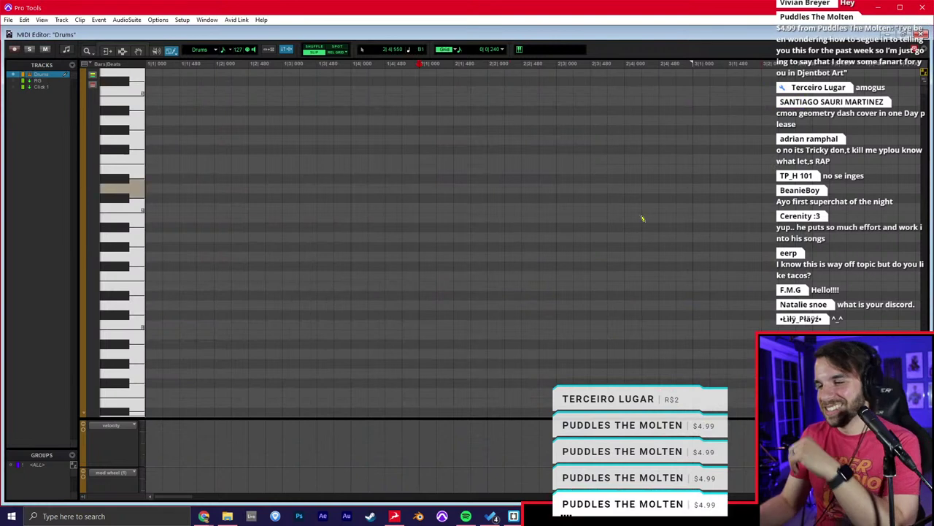
{"action": "left_click", "coordinate": [454, 255]}
{"action": "key", "text": "ctrl+z"}
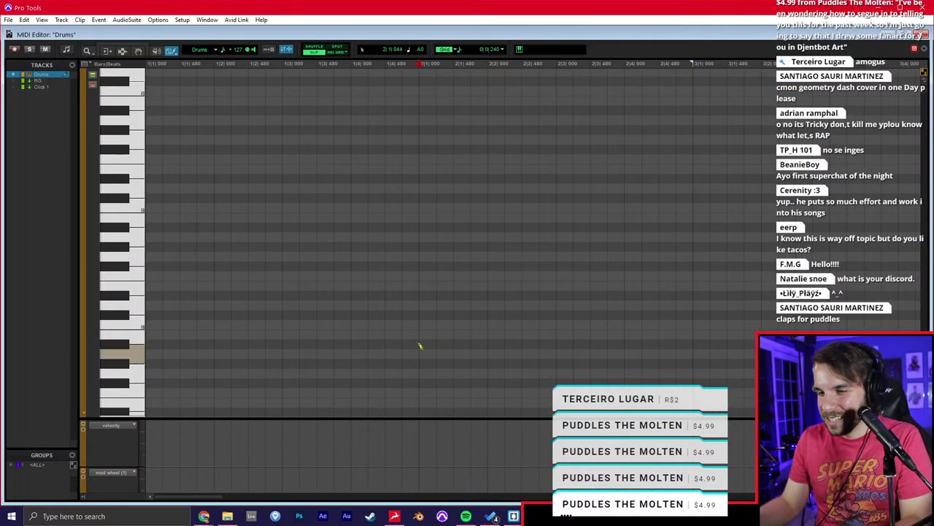
{"action": "scroll", "coordinate": [434, 322], "scroll_direction": "down", "scroll_amount": 4}
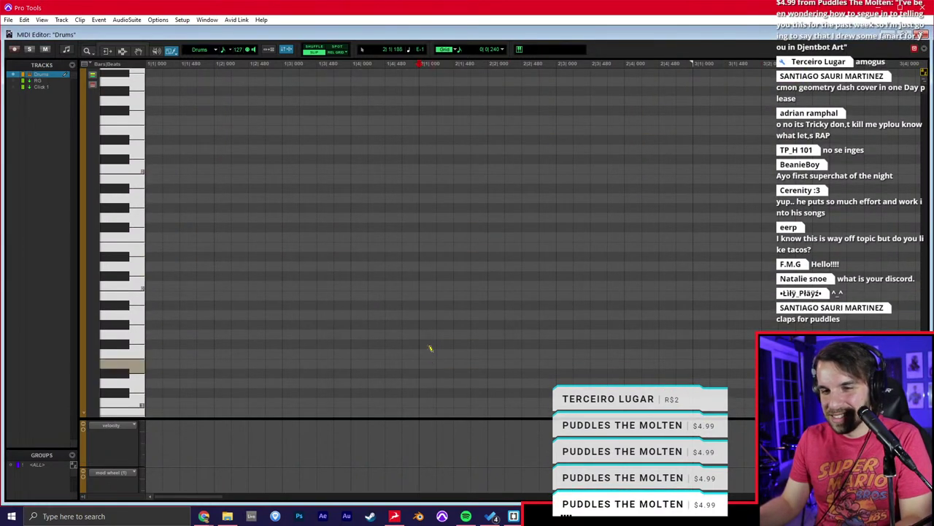
{"action": "left_click", "coordinate": [431, 286]}
{"action": "key", "text": "space"}
{"action": "key", "text": "ctrl+z"}
{"action": "key", "text": "space"}
In Grid mode, pencil a 1/16-note drum pattern in bar 2: four hits on C0 and two on D0 at beats 2 and 4.
{"action": "key", "text": "F4"}
{"action": "left_click", "coordinate": [427, 284]}
{"action": "left_click", "coordinate": [478, 295]}
{"action": "key", "text": "ctrl+z"}
{"action": "left_click", "coordinate": [479, 285]}
{"action": "left_click", "coordinate": [493, 266]}
{"action": "left_click", "coordinate": [546, 285]}
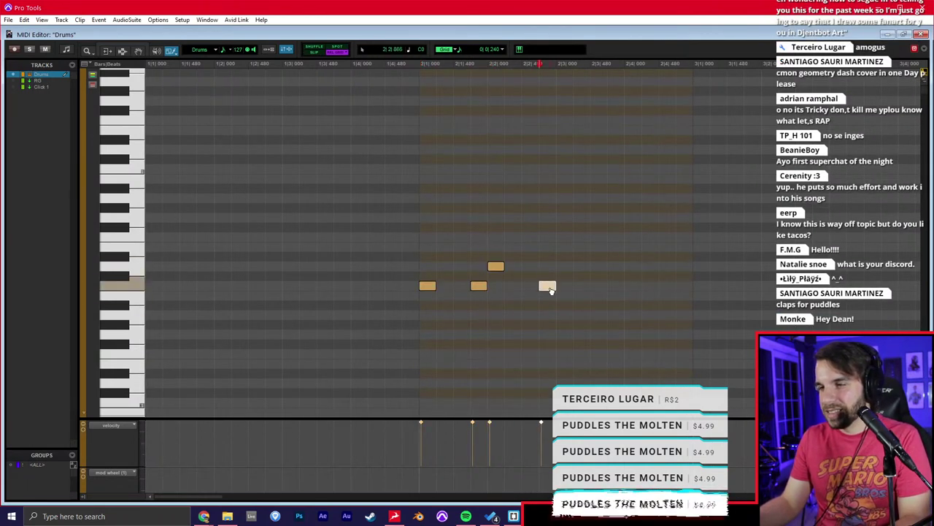
{"action": "left_click", "coordinate": [613, 286]}
{"action": "left_click", "coordinate": [632, 266]}
Pencil 1/16 notes in bar 2 on E2 at beat 1 and on F#2 at beats 2, 3 and 4, then play back the pattern.
{"action": "key", "text": "F10"}
{"action": "mouse_move", "coordinate": [427, 150]}
{"action": "left_mouse_down"}
{"action": "mouse_move", "coordinate": [438, 60]}
{"action": "mouse_move", "coordinate": [432, 73]}
{"action": "left_mouse_up"}
{"action": "key", "text": "space"}
{"action": "scroll", "coordinate": [434, 115], "scroll_direction": "up", "scroll_amount": 4}
{"action": "left_click", "coordinate": [492, 196]}
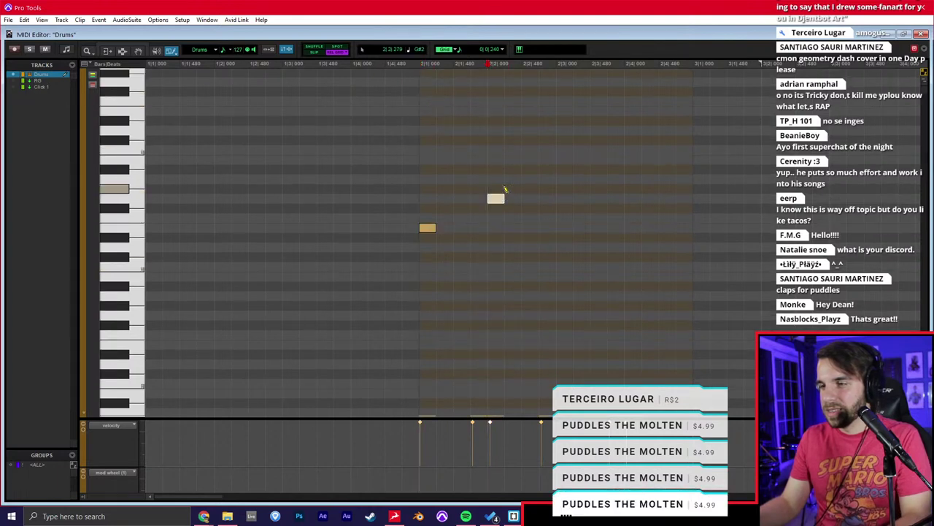
{"action": "key", "text": "ctrl+Down"}
{"action": "left_click", "coordinate": [569, 207]}
{"action": "left_click", "coordinate": [628, 206]}
{"action": "key", "text": "F7"}
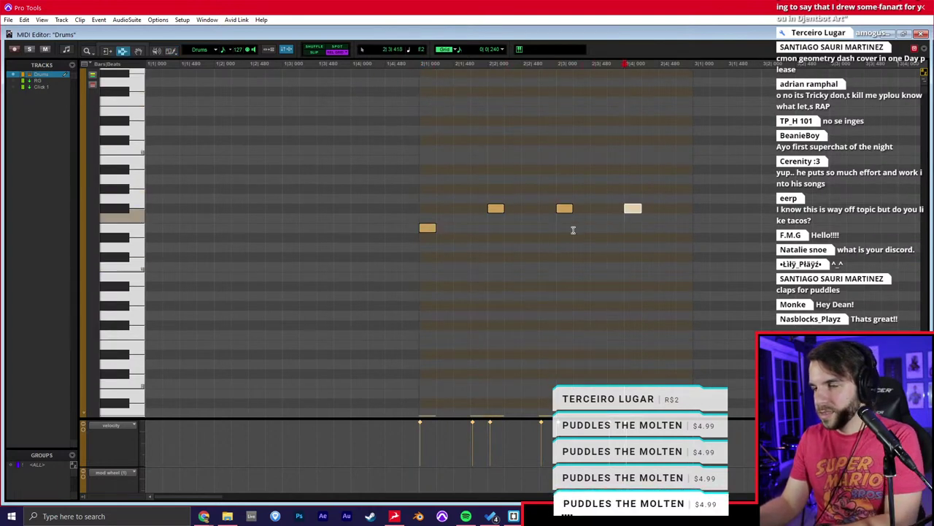
{"action": "left_click", "coordinate": [369, 242]}
{"action": "key", "text": "space"}
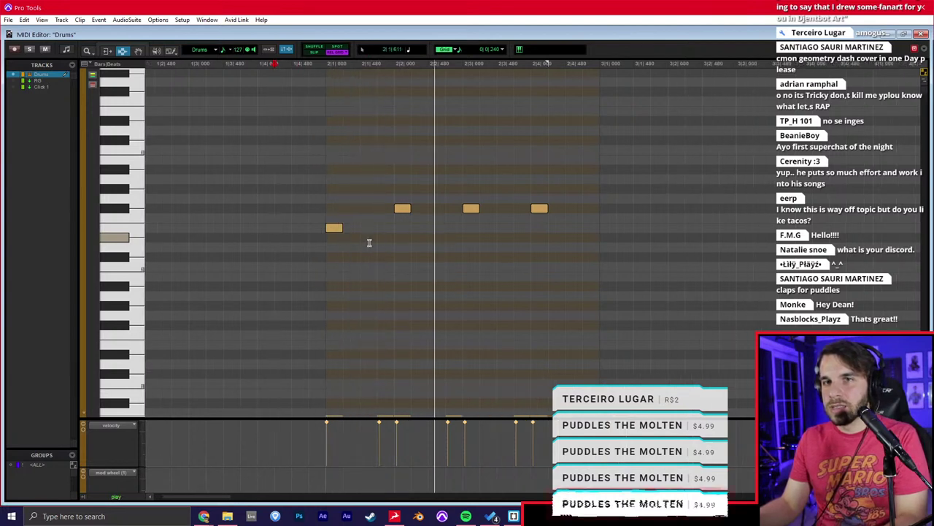
{"action": "key", "text": "space"}
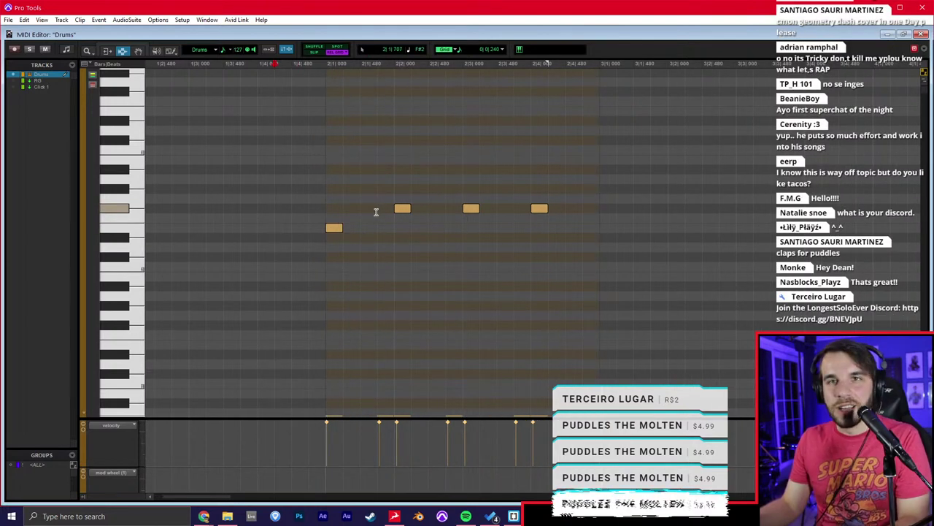
Duplicate the whole bar 2 drum pattern three times to fill bars 3 to 5, and return to the Edit window at bar 2.
{"action": "left_click", "coordinate": [340, 235]}
{"action": "scroll", "coordinate": [341, 236], "scroll_direction": "down", "scroll_amount": 4}
{"action": "left_click_drag", "start_coordinate": [326, 202], "coordinate": [603, 204]}
{"action": "key", "text": "ctrl+d"}
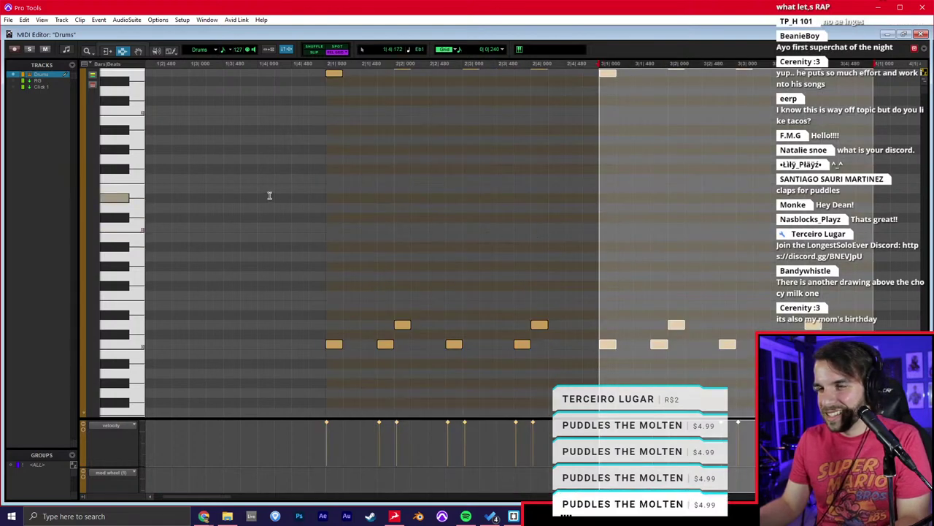
{"action": "key", "text": "ctrl+d"}
{"action": "key", "text": "ctrl+d"}
{"action": "key", "text": "ctrl+w"}
{"action": "left_click", "coordinate": [225, 234]}
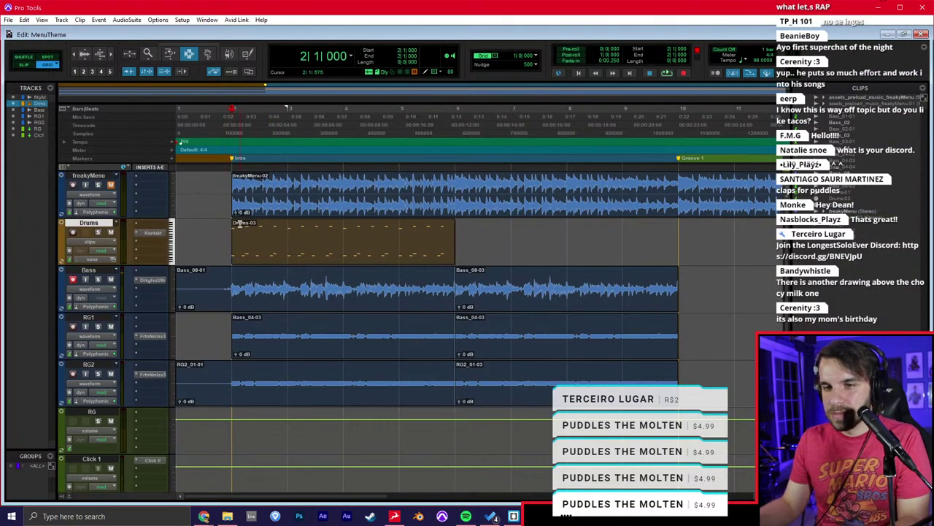
Insert the VBC FG-Grey compressor on the Drums track, set its release to 0.4 and audition it during playback.
{"action": "key", "text": "ctrl+equal"}
{"action": "left_click", "coordinate": [72, 128]}
{"action": "type", "text": "grey"}
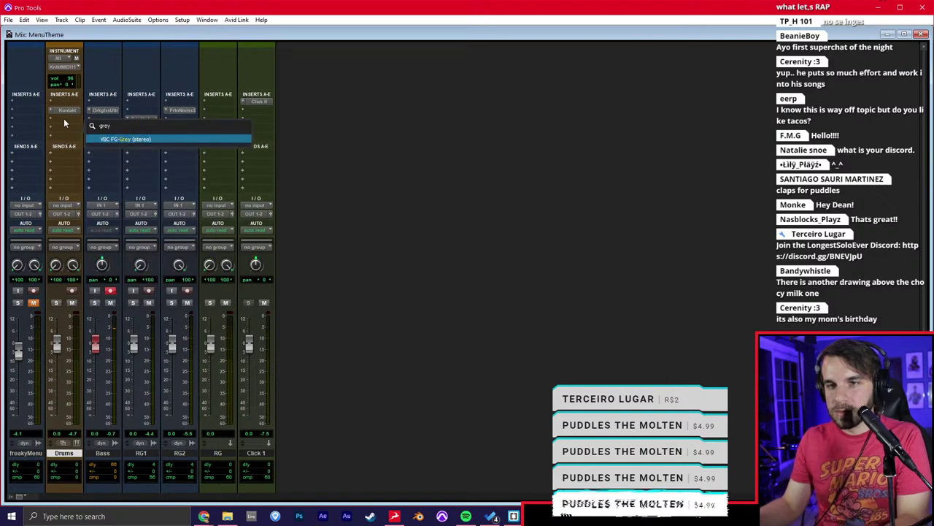
{"action": "key", "text": "Return"}
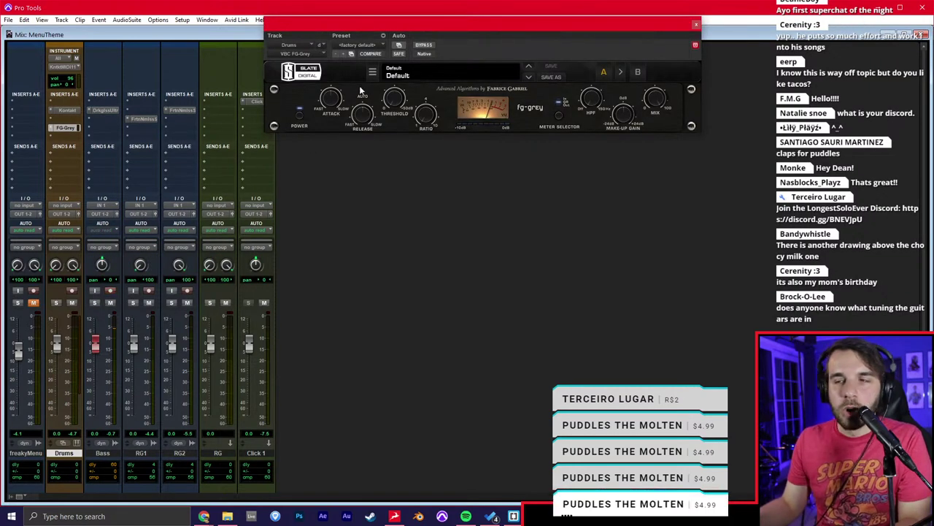
{"action": "left_click_drag", "start_coordinate": [394, 24], "coordinate": [333, 175]}
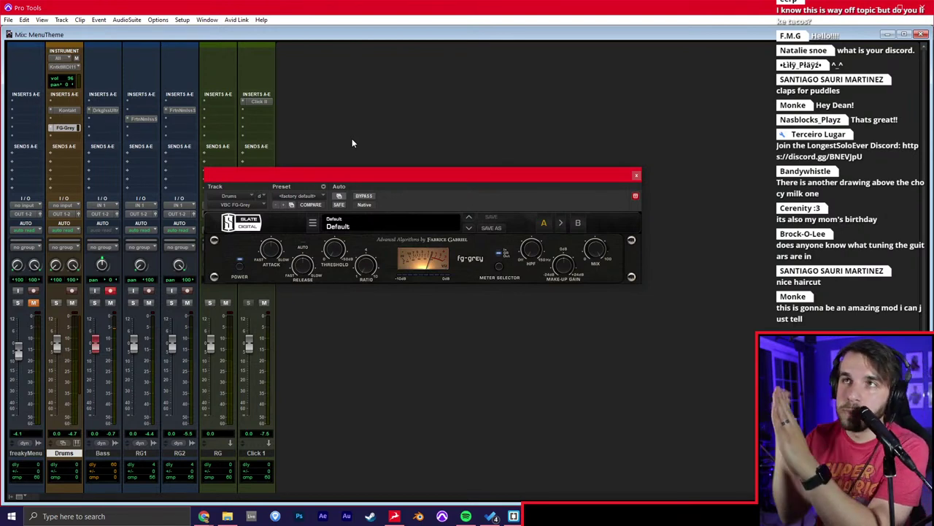
{"action": "left_click_drag", "start_coordinate": [368, 257], "coordinate": [337, 246]}
{"action": "key", "text": "space"}
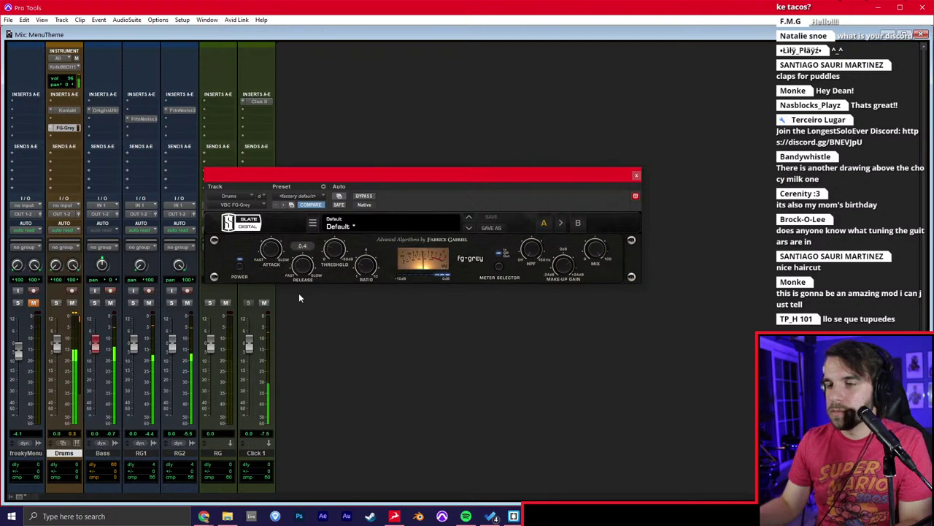
{"action": "left_click", "coordinate": [636, 177]}
Insert Neutron Equalizer on the RG track and enable a 12 dB low-cut filter at 112 Hz.
{"action": "left_click", "coordinate": [231, 130]}
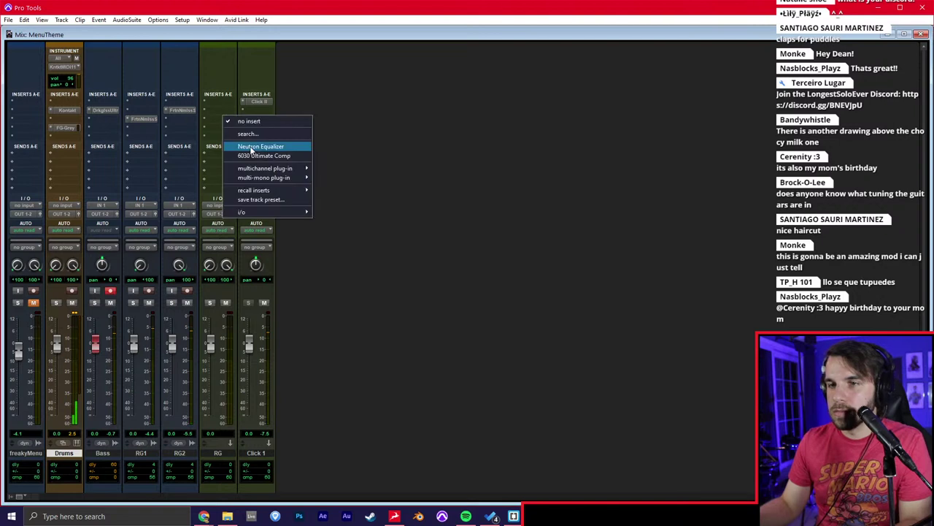
{"action": "left_click", "coordinate": [329, 182]}
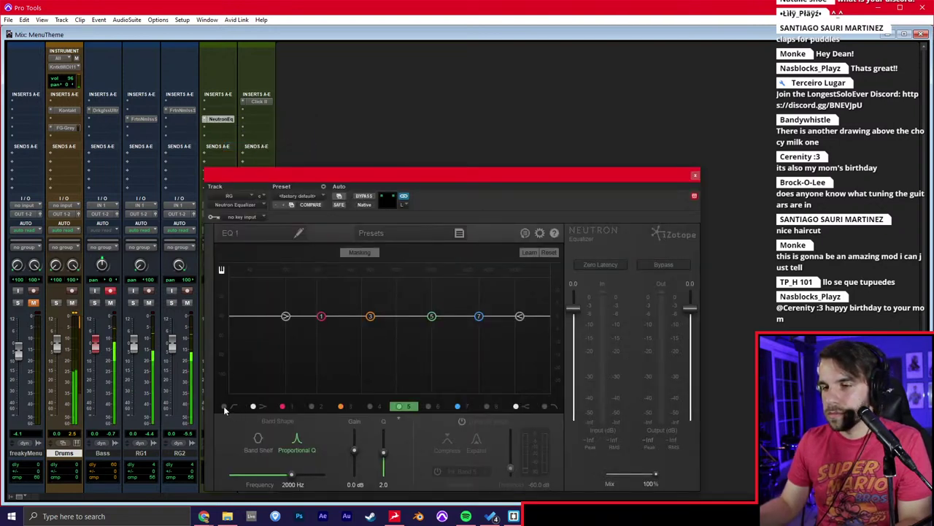
{"action": "left_click", "coordinate": [224, 406]}
{"action": "left_click_drag", "start_coordinate": [246, 316], "coordinate": [289, 317]}
{"action": "left_click_drag", "start_coordinate": [333, 173], "coordinate": [476, 77]}
Route the outputs of both RG1 and RG2 to the RG track.
{"action": "left_click", "coordinate": [167, 453]}
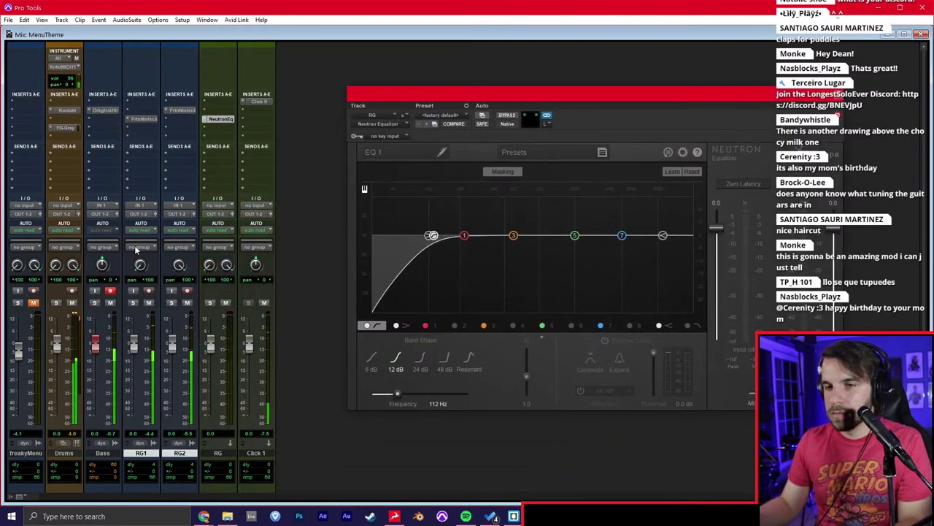
{"action": "left_click", "coordinate": [141, 213]}
{"action": "mouse_move", "coordinate": [185, 265]}
{"action": "left_click", "coordinate": [235, 281]}
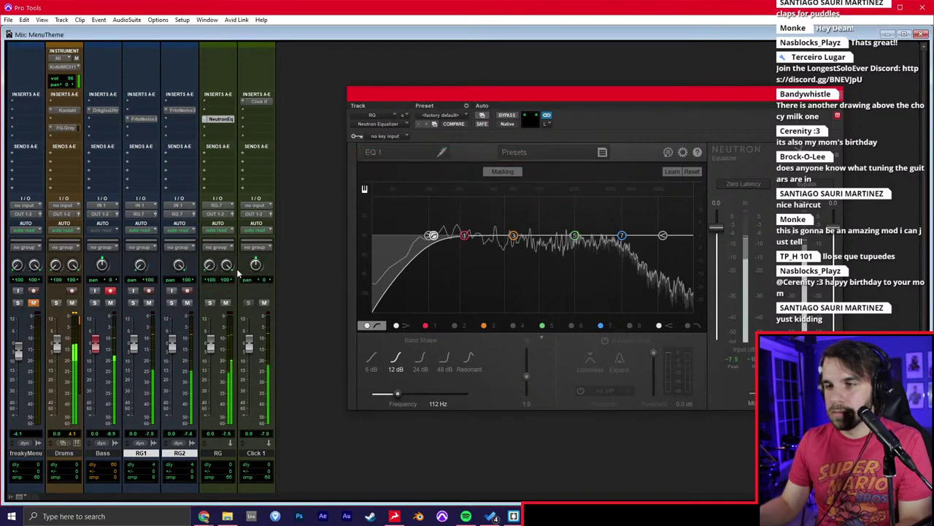
Move green band 5 of the RG track's Neutron Equalizer slightly higher in frequency with a small cut, and close the plug-in.
{"action": "left_click_drag", "start_coordinate": [575, 235], "coordinate": [604, 246]}
{"action": "left_click", "coordinate": [839, 95]}
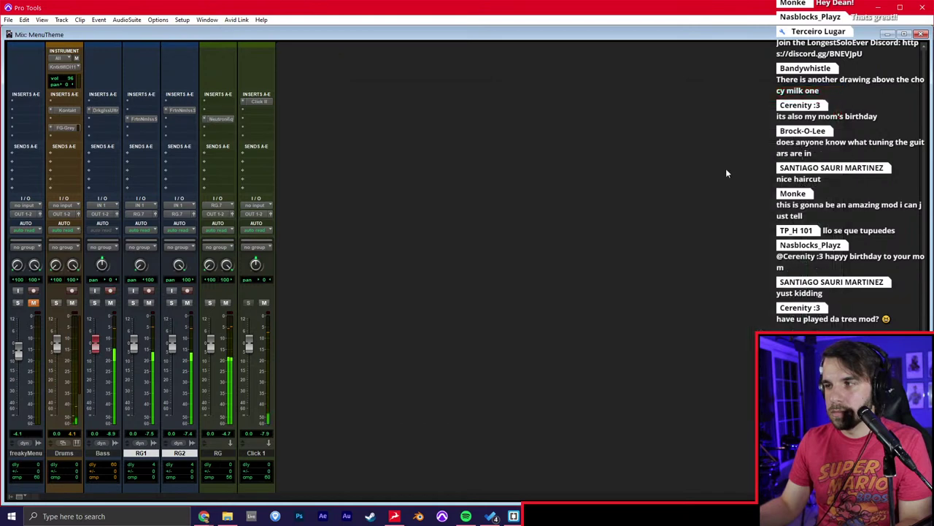
Stop playback and create a master track after the Click 1 track.
{"action": "key", "text": "ctrl+equal"}
{"action": "key", "text": "space"}
{"action": "left_click_drag", "start_coordinate": [451, 209], "coordinate": [244, 203]}
{"action": "left_click", "coordinate": [389, 199]}
{"action": "key", "text": "ctrl+equal"}
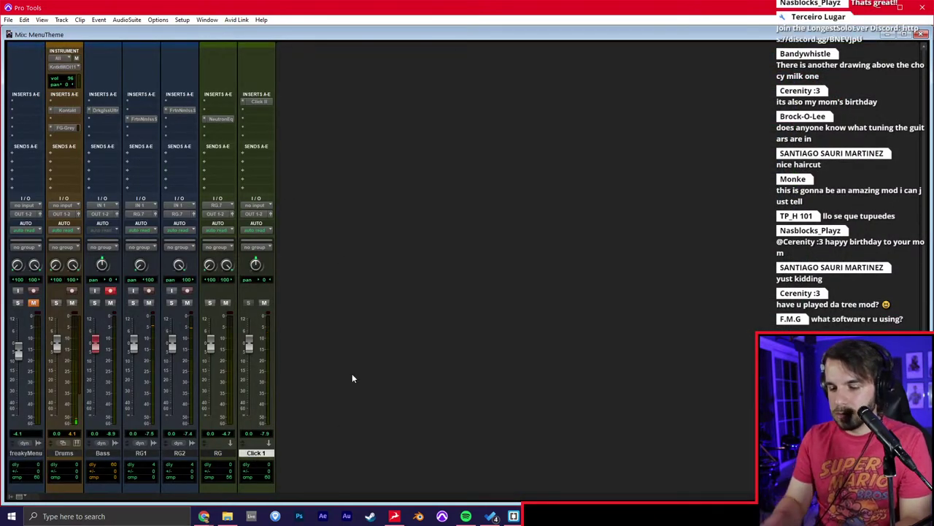
{"action": "key", "text": "ctrl+shift+n"}
{"action": "key", "text": "Return"}
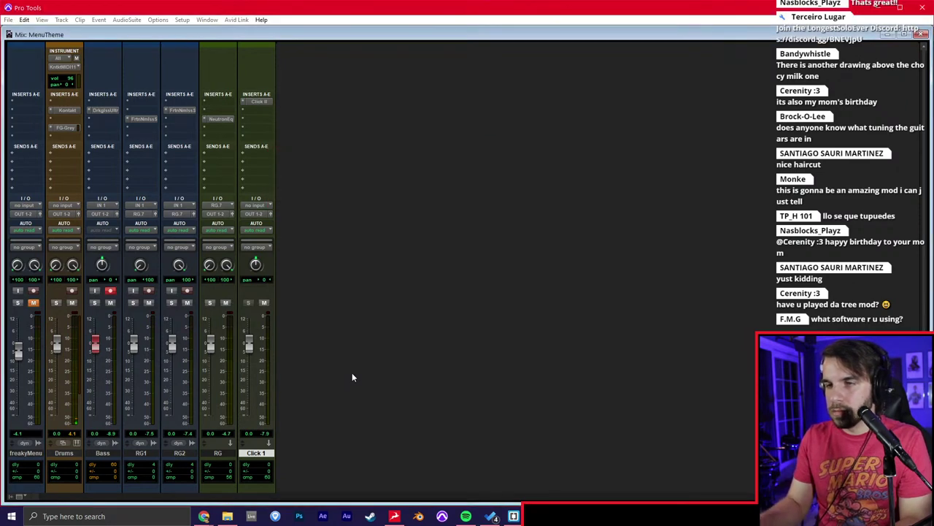
Insert the Slate Digital FG-X plug-in on the master track and set its FG Level gain to 6.0 dB during playback.
{"action": "left_click", "coordinate": [303, 119]}
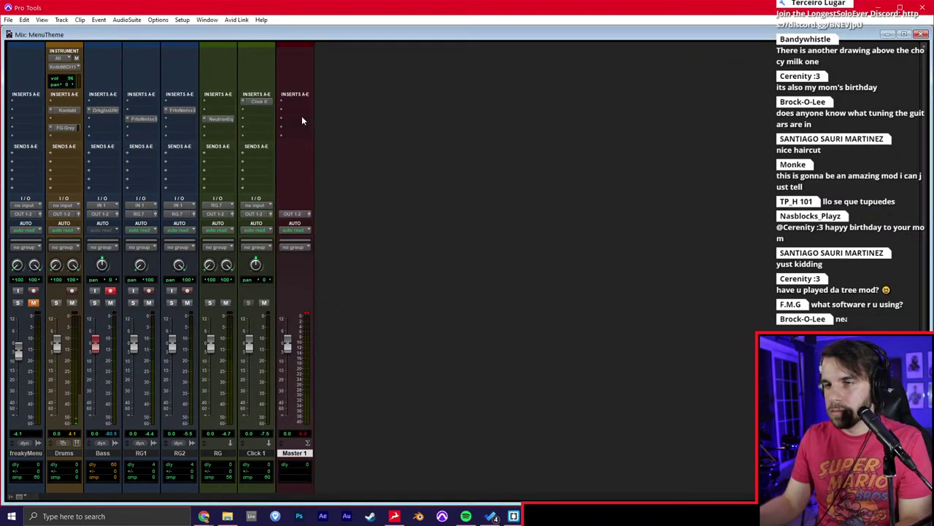
{"action": "key", "text": "space"}
{"action": "left_click_drag", "start_coordinate": [566, 288], "coordinate": [566, 256]}
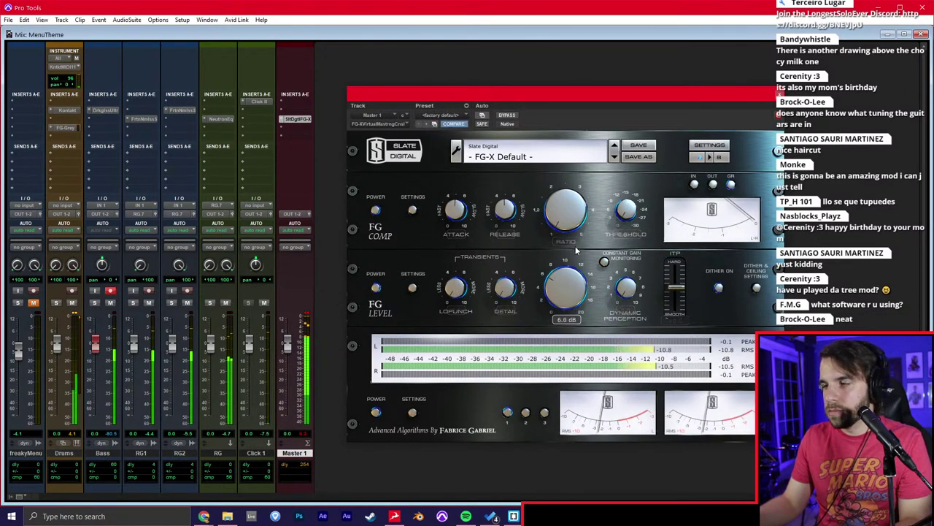
{"action": "left_click", "coordinate": [788, 92]}
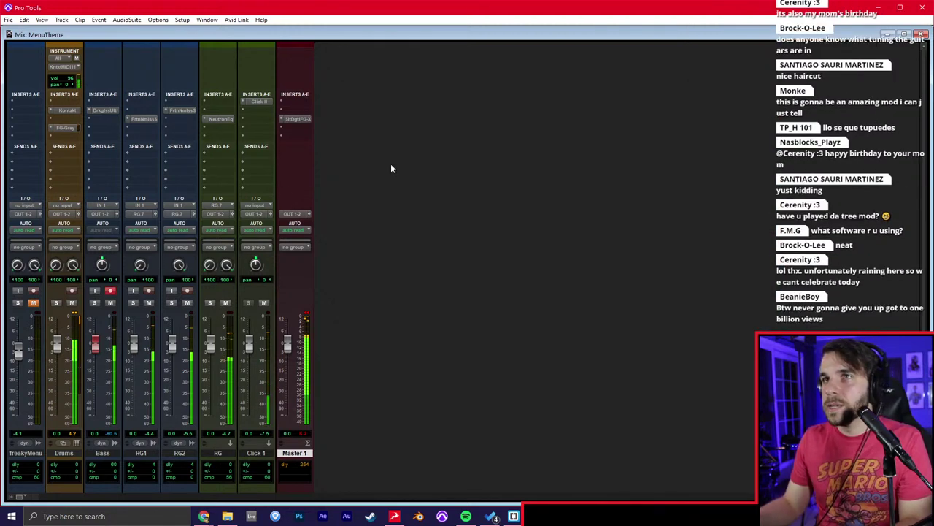
Open the Drums clip in the MIDI Editor and build a sixteenth-note kick and snare fill at the end of bar 5, without the beat 4 snare.
{"action": "key", "text": "ctrl+equal"}
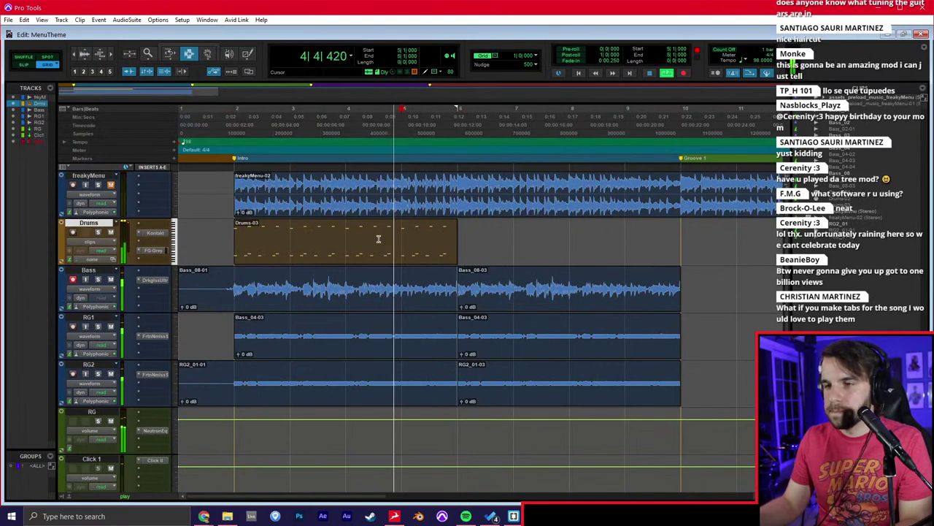
{"action": "double_click", "coordinate": [380, 238]}
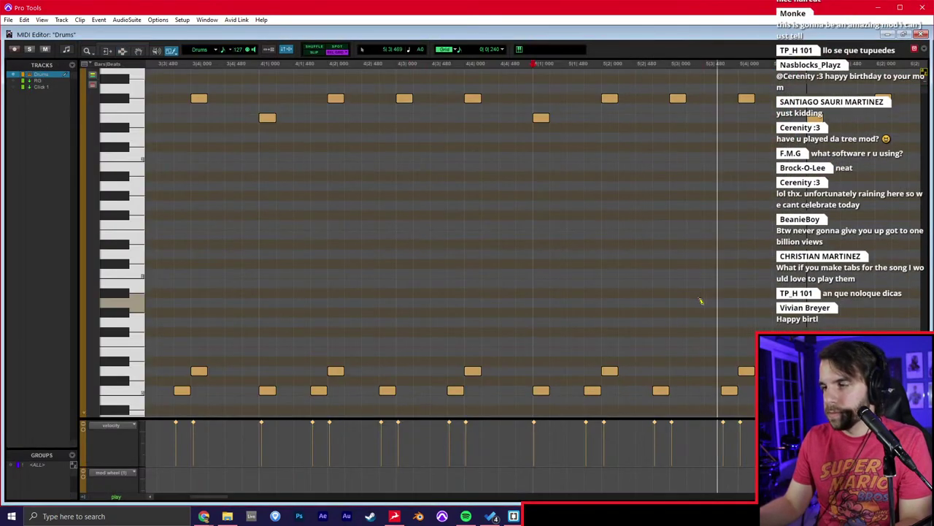
{"action": "left_click_drag", "start_coordinate": [593, 391], "coordinate": [572, 392]}
{"action": "left_click", "coordinate": [590, 388]}
{"action": "left_click", "coordinate": [623, 388]}
{"action": "left_click", "coordinate": [639, 389]}
{"action": "left_click", "coordinate": [655, 371]}
{"action": "left_click", "coordinate": [625, 371]}
{"action": "double_click", "coordinate": [608, 373]}
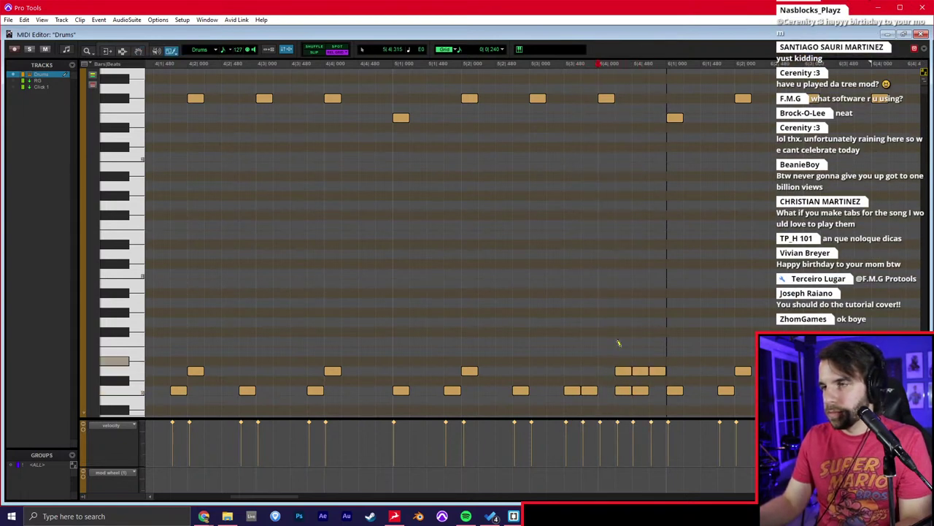
Add a G#2 note on the last sixteenth of beat 3 in bar 5 and audition the fill.
{"action": "left_click", "coordinate": [584, 79]}
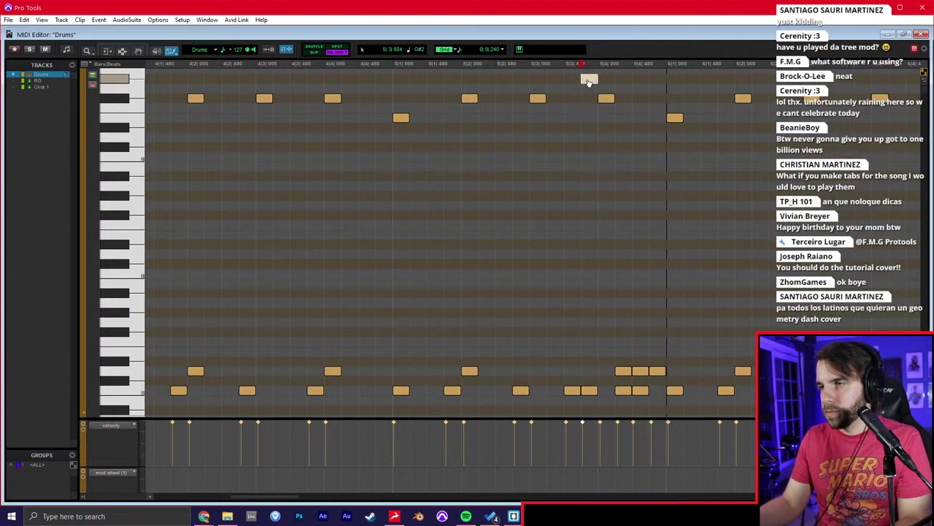
{"action": "key", "text": "F7"}
{"action": "left_click", "coordinate": [421, 151]}
{"action": "key", "text": "space"}
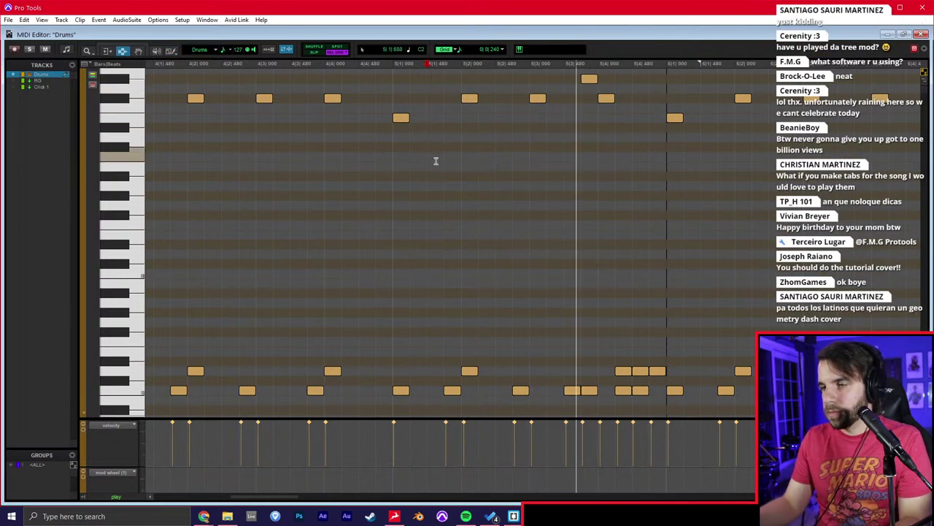
{"action": "key", "text": "F10"}
{"action": "key", "text": "space"}
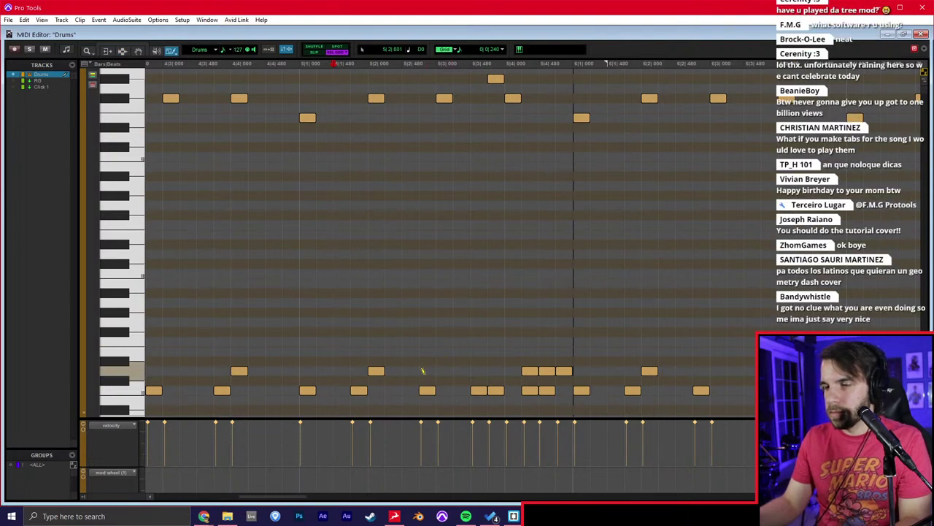
Try the F#2 note at beat 3 of bar 5 one sixteenth earlier and play the bar.
{"action": "key", "text": "F8"}
{"action": "left_click_drag", "start_coordinate": [446, 101], "coordinate": [436, 101]}
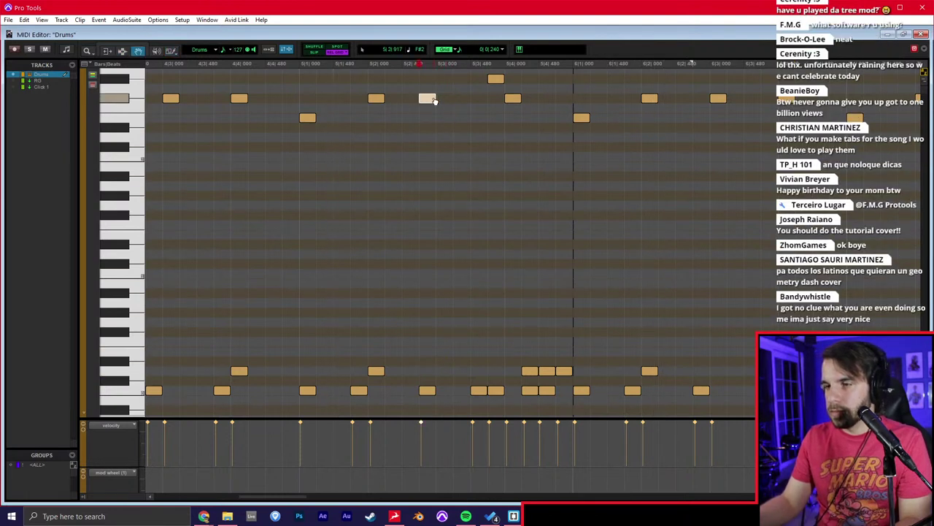
{"action": "key", "text": "F7"}
{"action": "left_click", "coordinate": [295, 260]}
{"action": "key", "text": "space"}
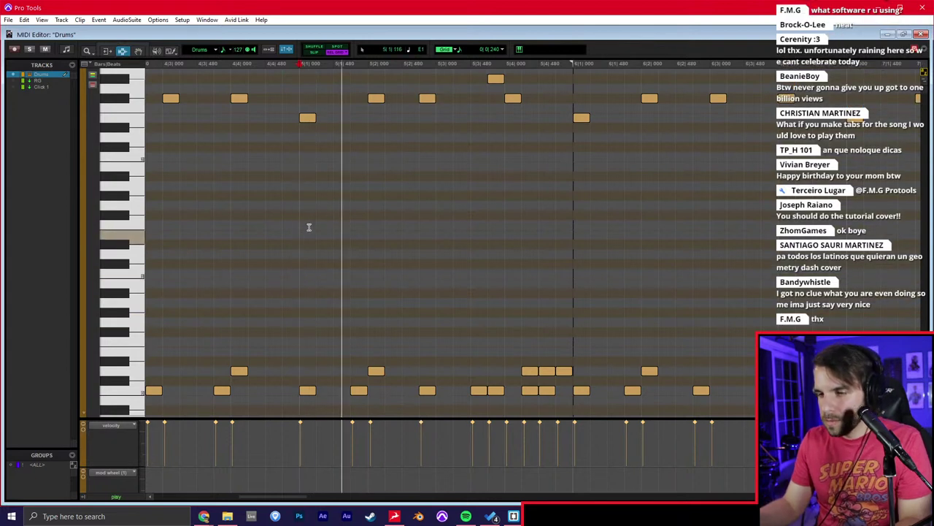
Stop playback and return the shifted F#2 note to beat 3 of bar 5.
{"action": "key", "text": "space"}
{"action": "key", "text": "F8"}
{"action": "left_click_drag", "start_coordinate": [428, 101], "coordinate": [444, 106]}
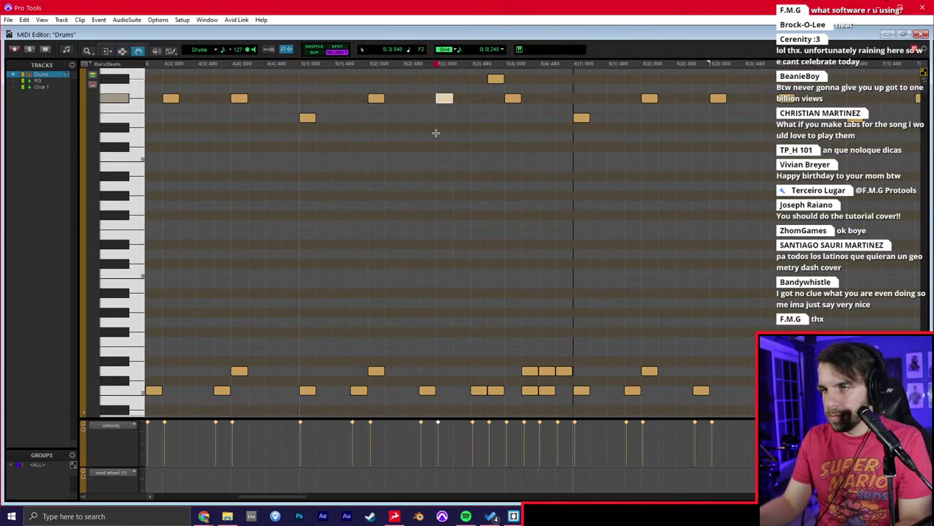
Rework bar 5's kick and snare fill, delete its beat 4 F#2 note, then audition the result and close the MIDI Editor.
{"action": "key", "text": "F10"}
{"action": "left_click", "coordinate": [449, 389]}
{"action": "mouse_move", "coordinate": [482, 391]}
{"action": "left_mouse_down"}
{"action": "mouse_move", "coordinate": [482, 370]}
{"action": "mouse_move", "coordinate": [568, 395]}
{"action": "left_mouse_up"}
{"action": "key", "text": "F7"}
{"action": "left_click", "coordinate": [506, 100]}
{"action": "key", "text": "Delete"}
{"action": "left_click", "coordinate": [300, 281]}
{"action": "key", "text": "space"}
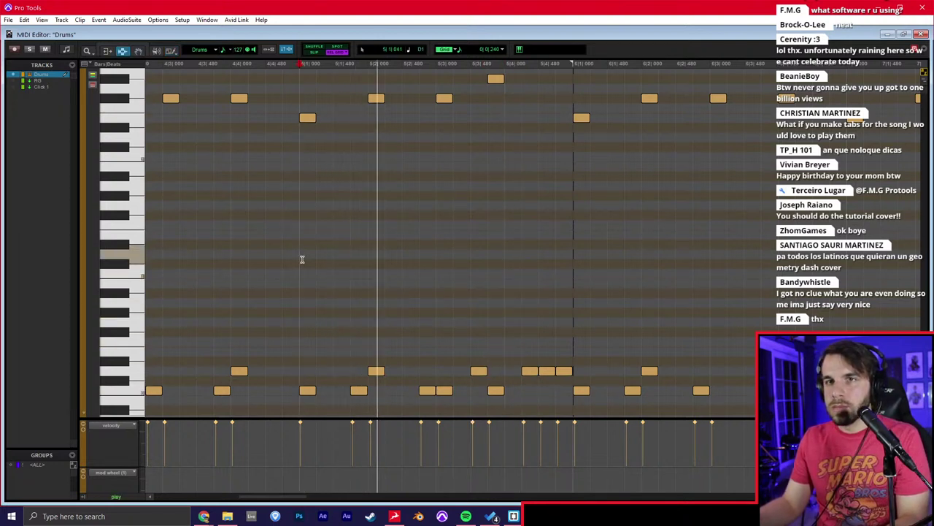
{"action": "key", "text": "ctrl+w"}
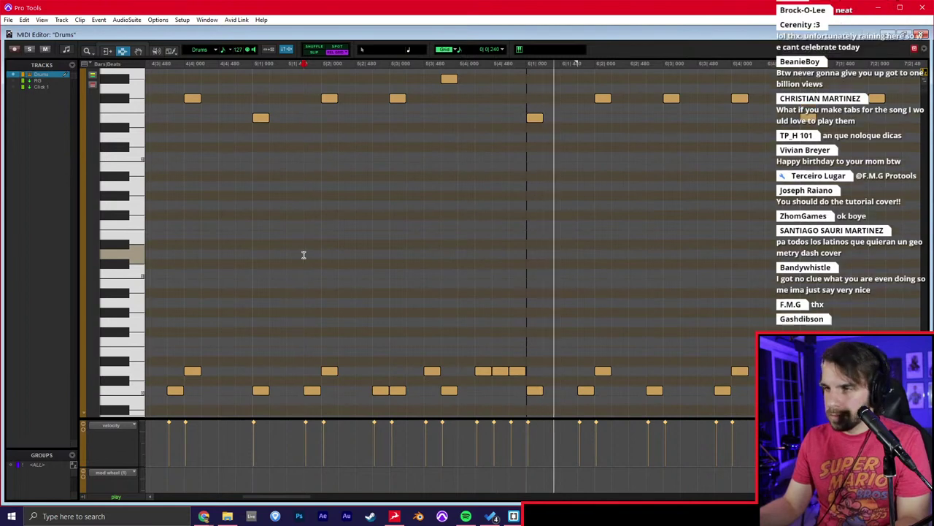
Duplicate the edited Drums clip to fill bars 6 to 9 and check the arrangement during playback.
{"action": "double_click", "coordinate": [395, 253]}
{"action": "key", "text": "ctrl+d"}
{"action": "left_click", "coordinate": [457, 226]}
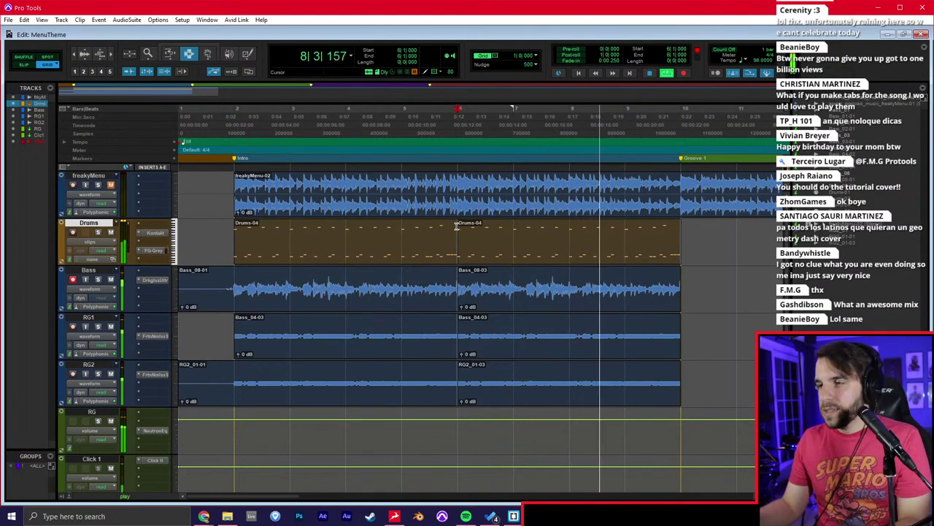
{"action": "left_click", "coordinate": [634, 203]}
{"action": "left_click", "coordinate": [671, 238]}
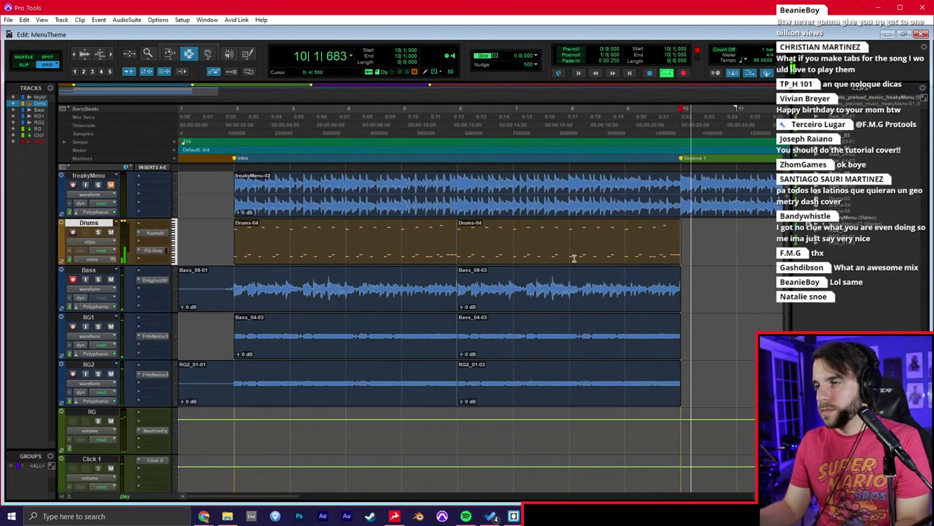
Play from the Intro marker and from bar 6, soloing the freakyMenu track to hear the original song.
{"action": "key", "text": "space"}
{"action": "left_click", "coordinate": [233, 203]}
{"action": "key", "text": "space"}
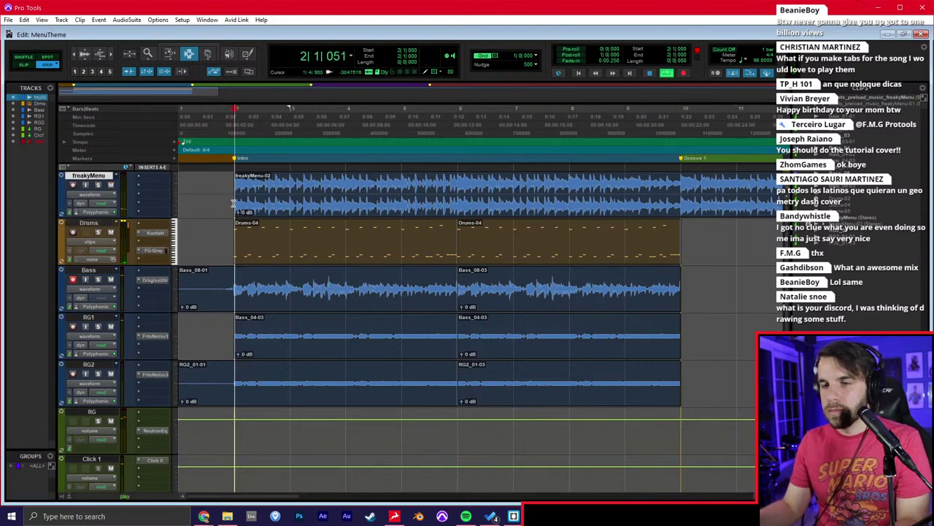
{"action": "left_click", "coordinate": [99, 186]}
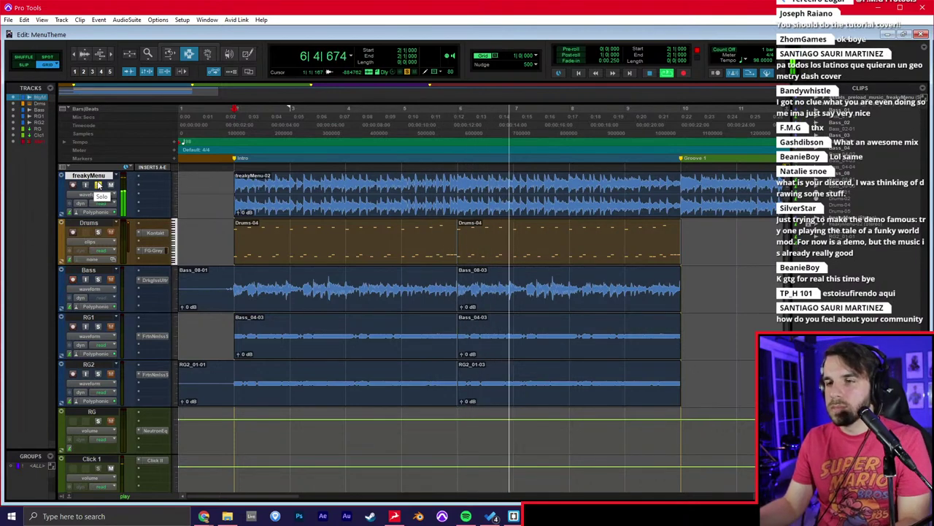
{"action": "key", "text": "space"}
{"action": "key", "text": "space"}
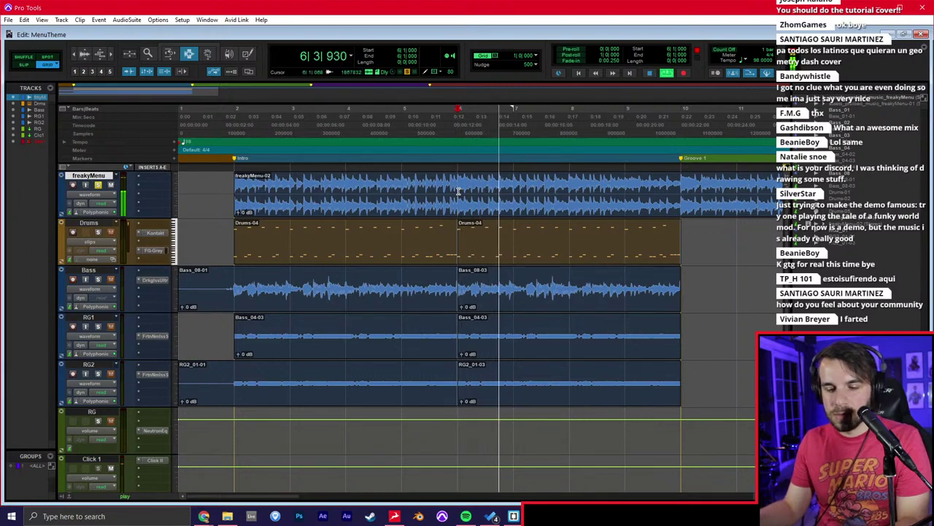
{"action": "key", "text": "space"}
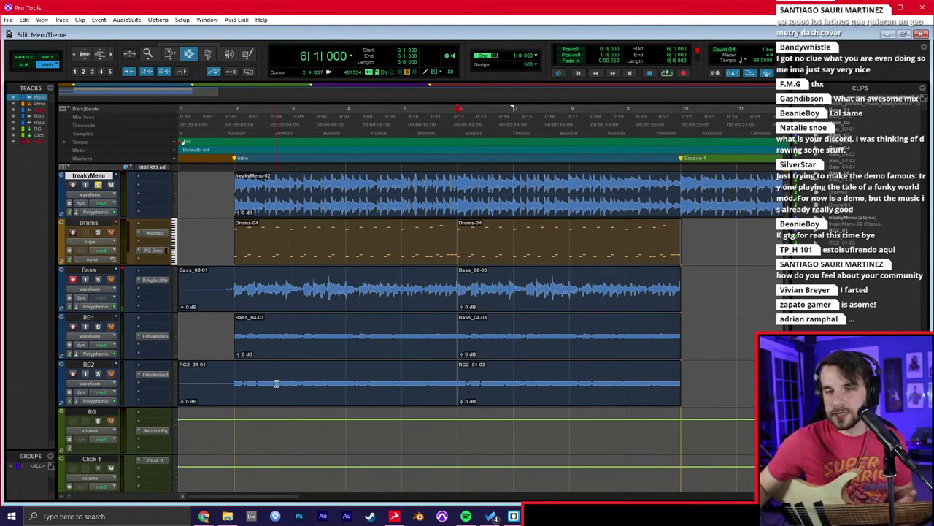
Create two mono audio tracks directly below the RG track.
{"action": "left_click", "coordinate": [103, 413]}
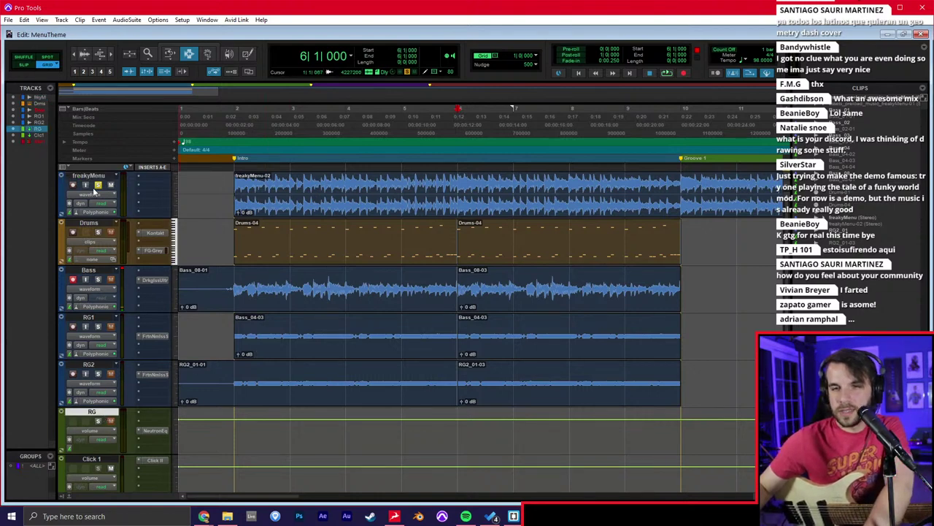
{"action": "key", "text": "ctrl+shift+n"}
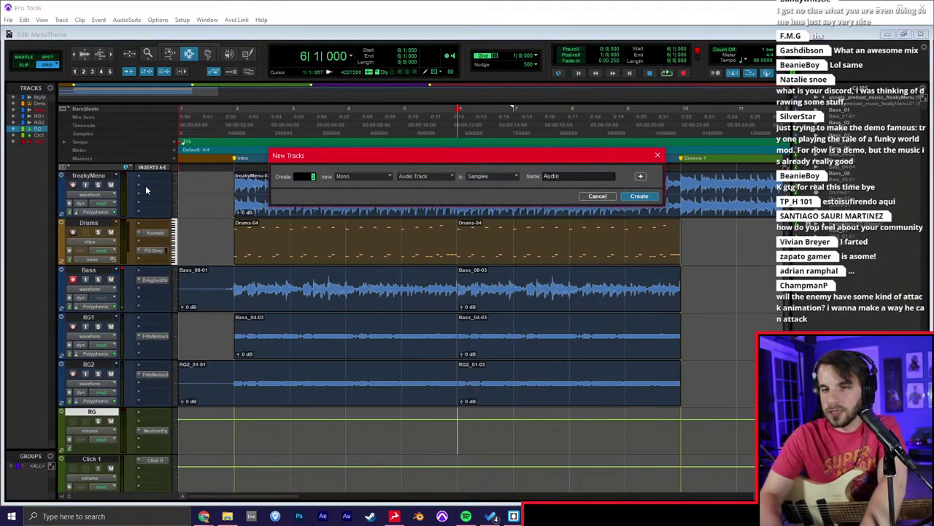
{"action": "key", "text": "Return"}
Insert the Archetype Plini plug-in on the first new audio track and reposition its window.
{"action": "scroll", "coordinate": [196, 421], "scroll_direction": "down", "scroll_amount": 5}
{"action": "left_click", "coordinate": [156, 290]}
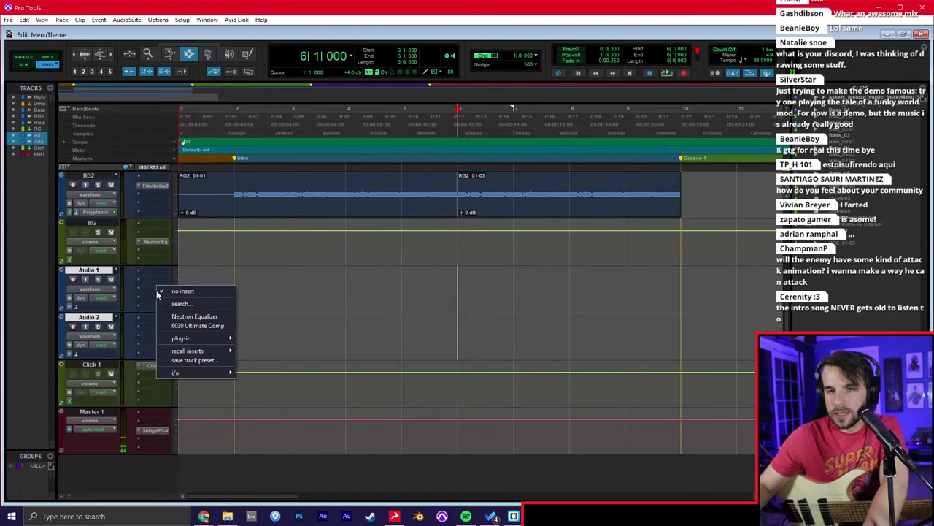
{"action": "type", "text": "plin"}
{"action": "key", "text": "Return"}
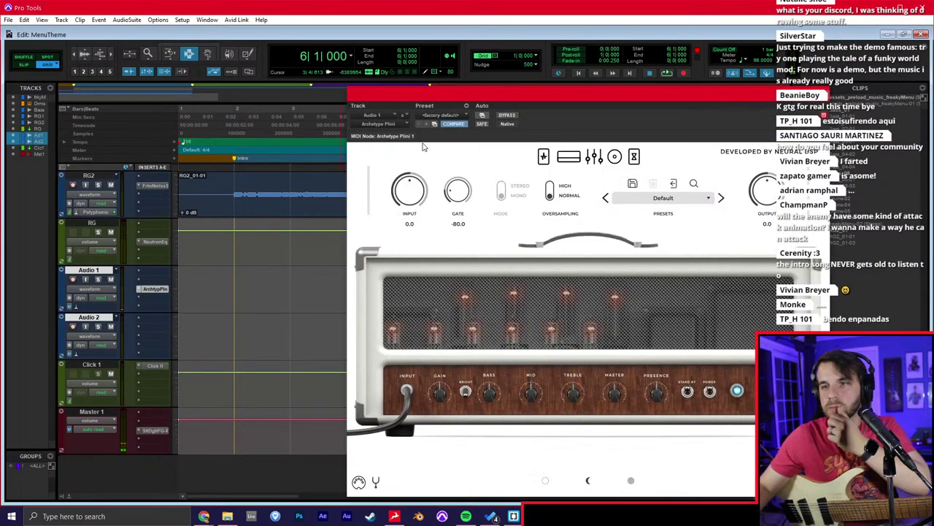
{"action": "left_click_drag", "start_coordinate": [483, 97], "coordinate": [432, 50]}
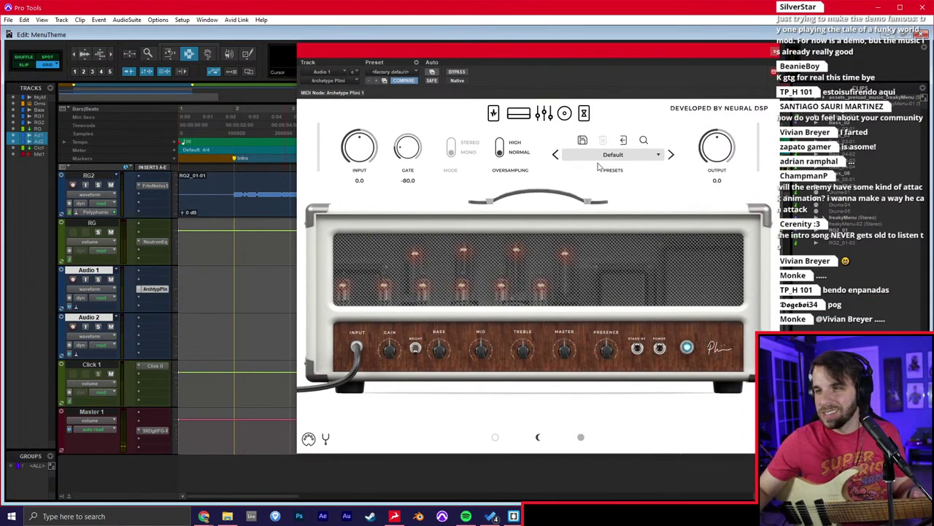
Load the Neural DSP factory preset Electric Sunrise - Sparkle in Archetype Plini.
{"action": "left_click", "coordinate": [606, 154]}
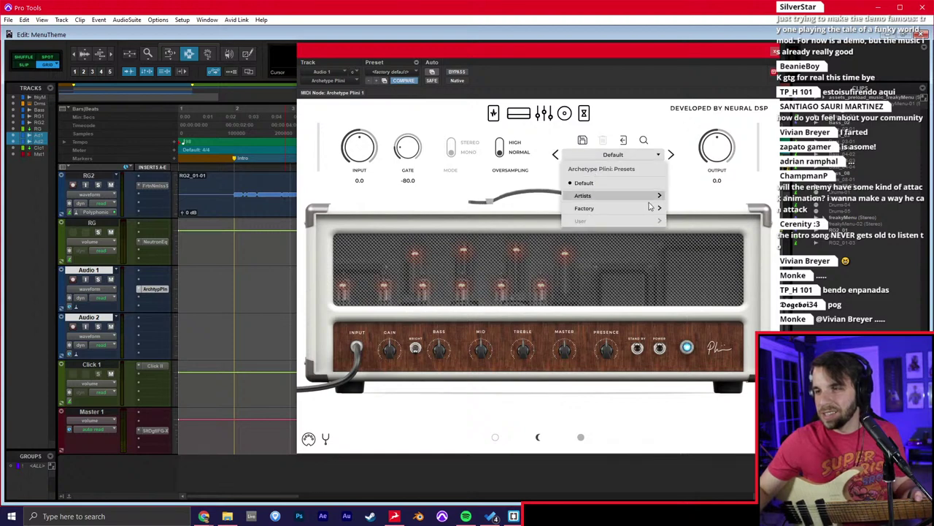
{"action": "mouse_move", "coordinate": [621, 208]}
{"action": "mouse_move", "coordinate": [703, 211]}
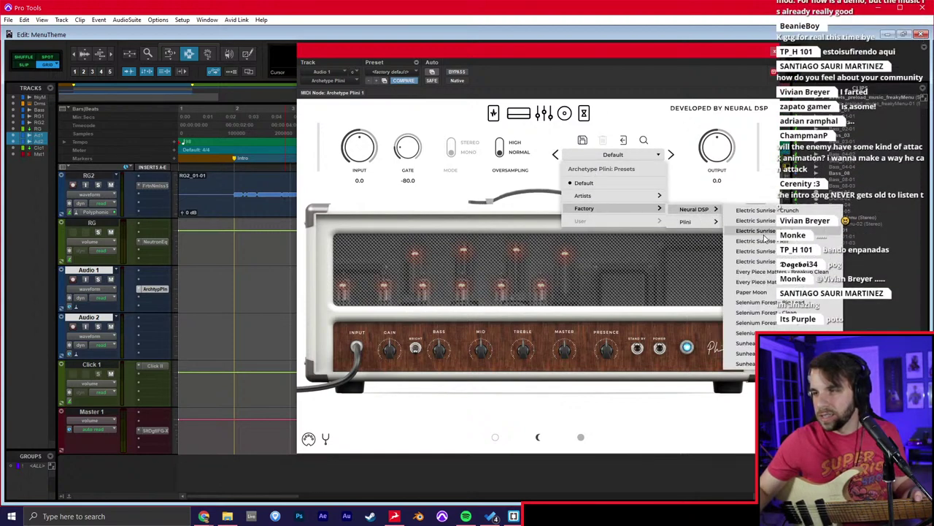
{"action": "left_click", "coordinate": [772, 263]}
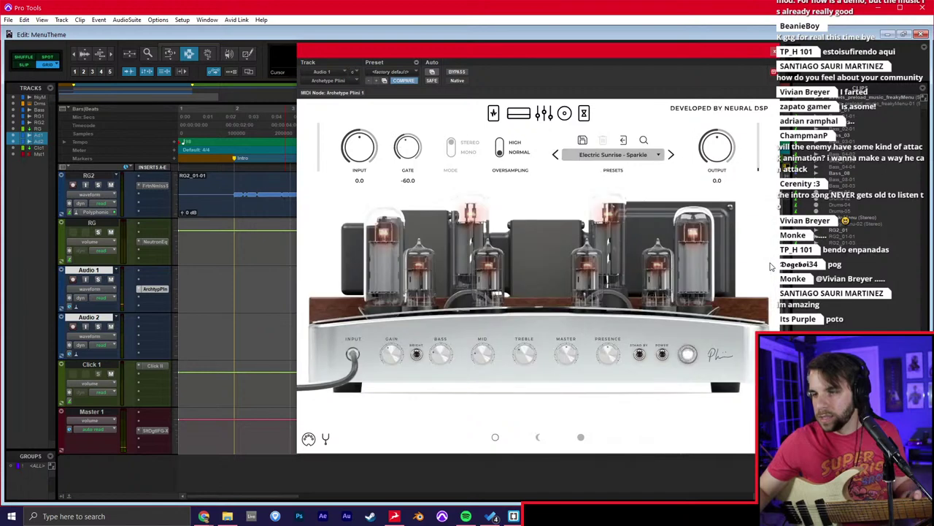
Record-arm the Audio 1 track and set the input of both new audio tracks to IN 1 (Mono).
{"action": "left_click", "coordinate": [74, 281]}
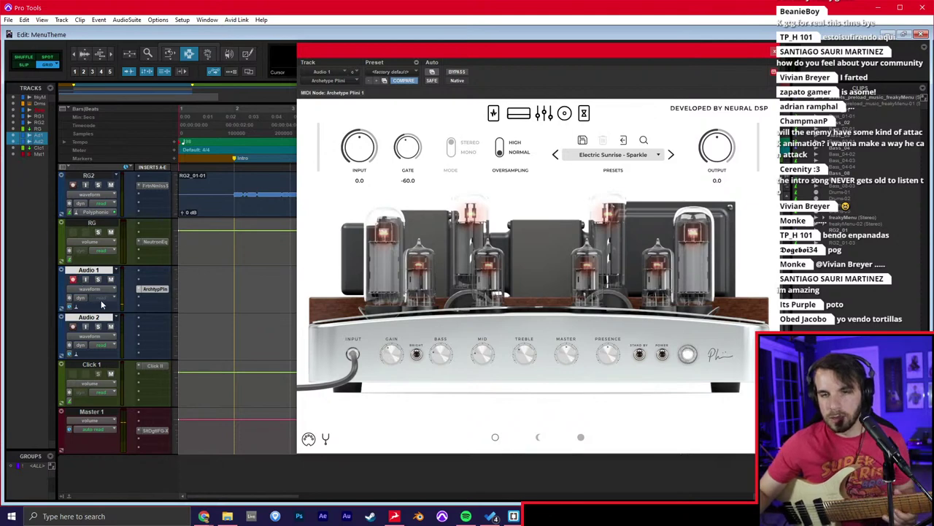
{"action": "key", "text": "ctrl+equal"}
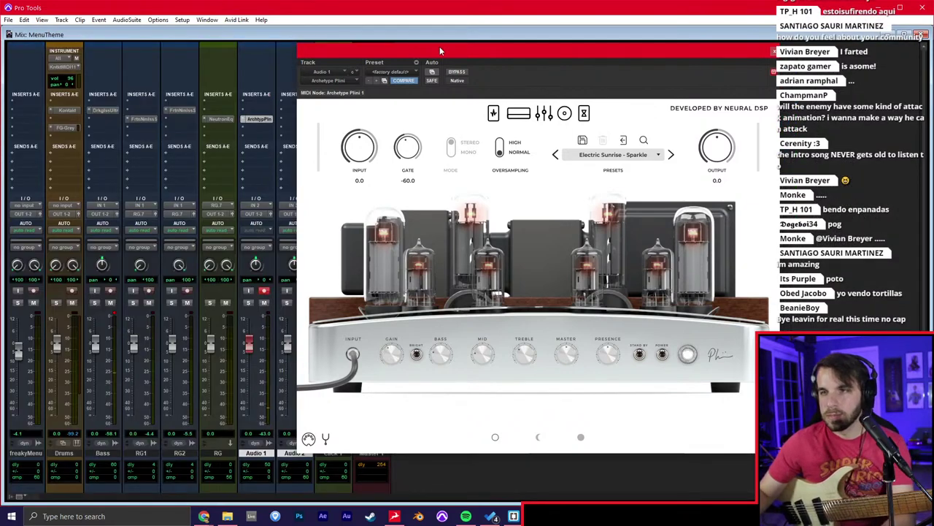
{"action": "left_click_drag", "start_coordinate": [440, 51], "coordinate": [500, 52]}
{"action": "left_click", "coordinate": [283, 206]}
{"action": "mouse_move", "coordinate": [302, 233]}
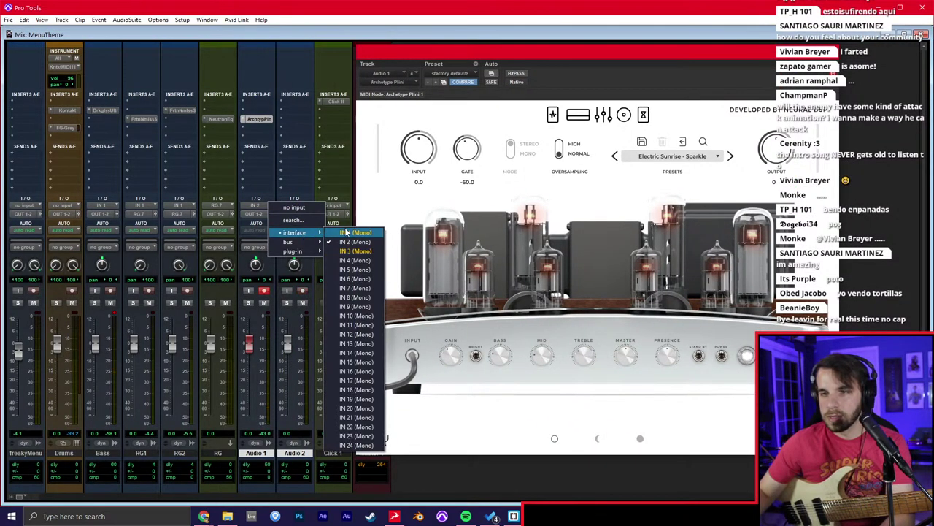
{"action": "left_click", "coordinate": [352, 233]}
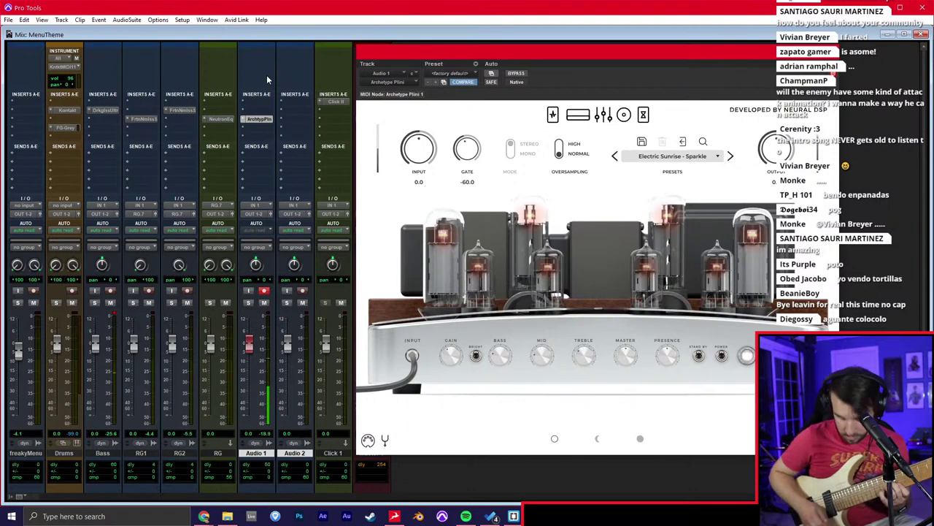
Insert the MicroShift plug-in below Archetype Plini on the Audio 1 track.
{"action": "left_click", "coordinate": [831, 52]}
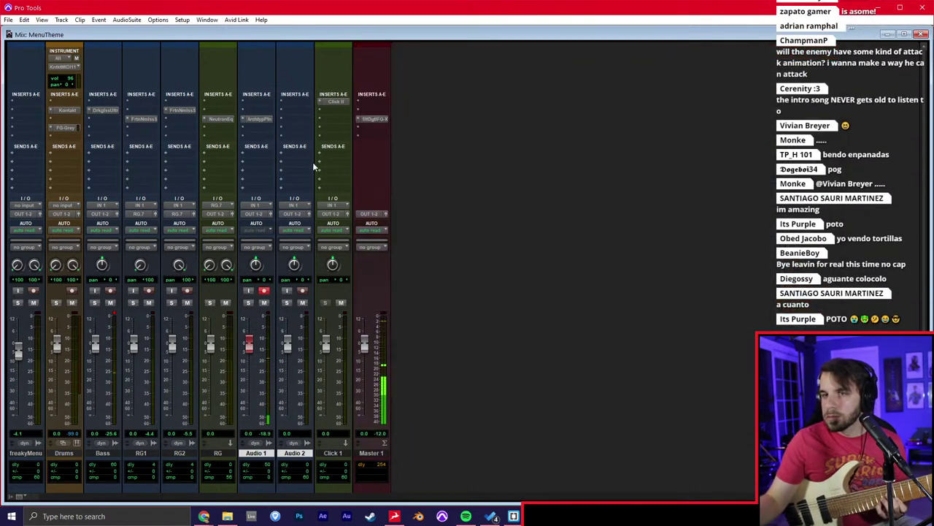
{"action": "left_click", "coordinate": [262, 130]}
{"action": "type", "text": "pro"}
{"action": "key", "text": "Return"}
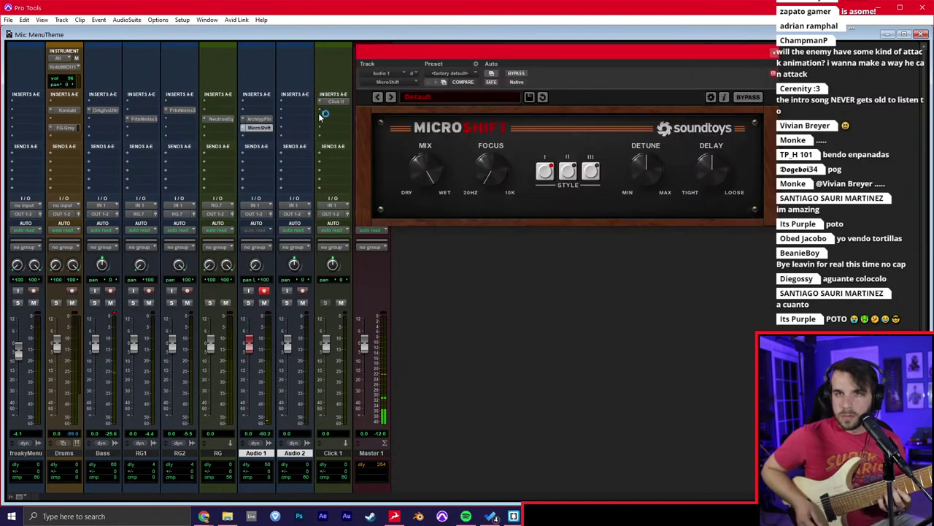
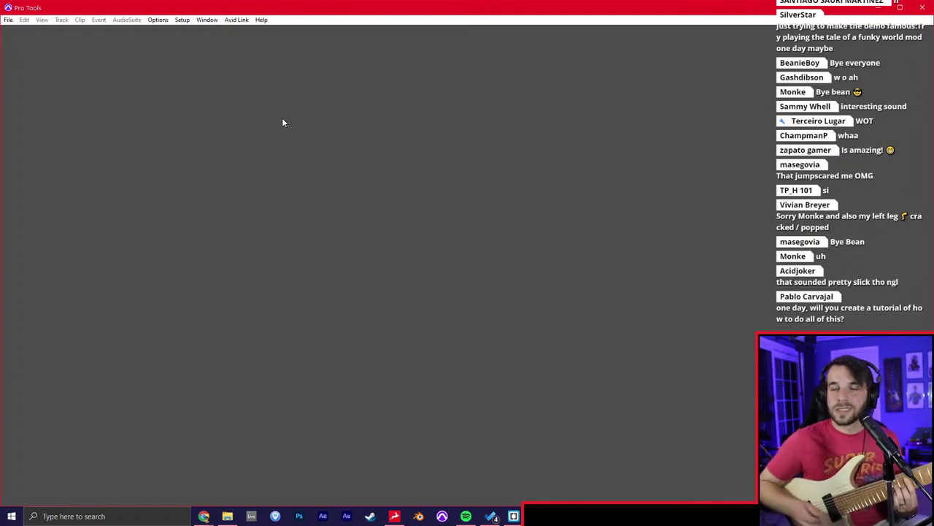
Reopen the recent MenuTheme session and shift the Archetype Plini window slightly.
{"action": "left_click", "coordinate": [8, 20]}
{"action": "mouse_move", "coordinate": [73, 58]}
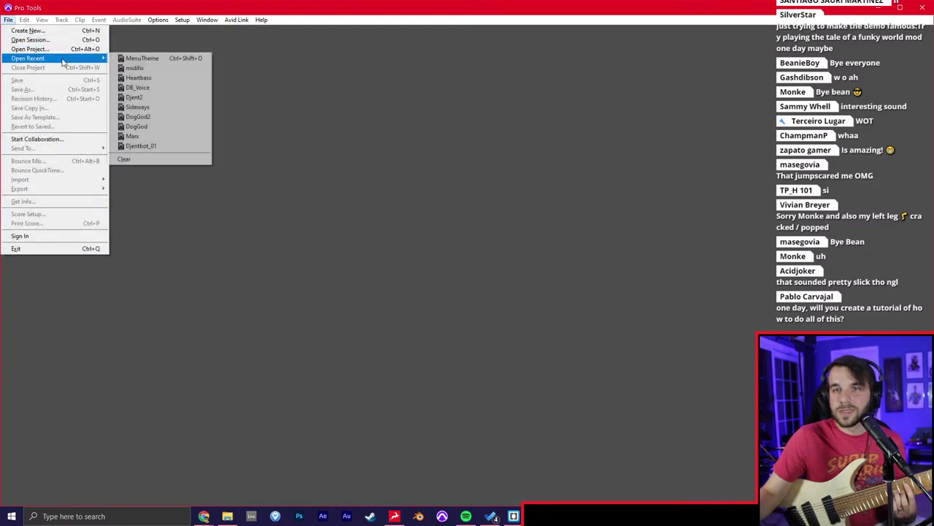
{"action": "left_click", "coordinate": [126, 58]}
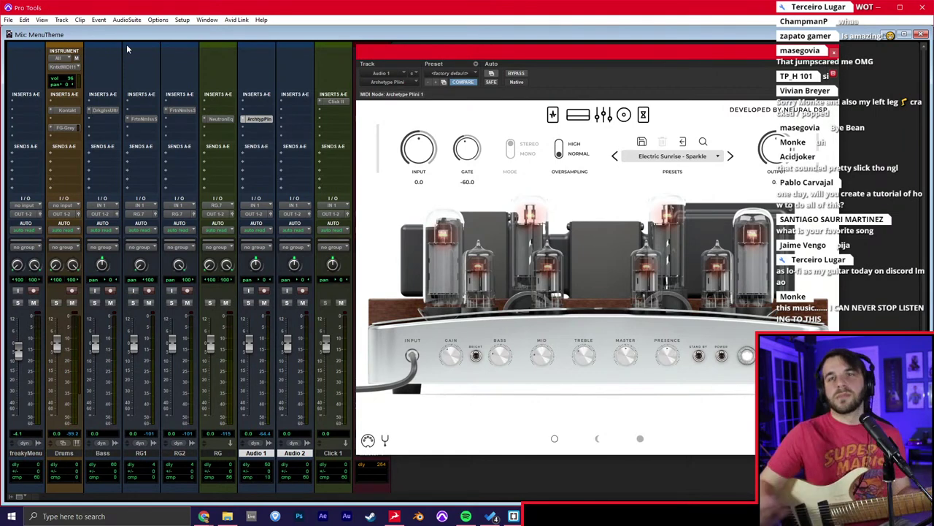
{"action": "mouse_move", "coordinate": [550, 57]}
{"action": "left_mouse_down"}
{"action": "mouse_move", "coordinate": [535, 58]}
{"action": "mouse_move", "coordinate": [555, 57]}
{"action": "left_mouse_up"}
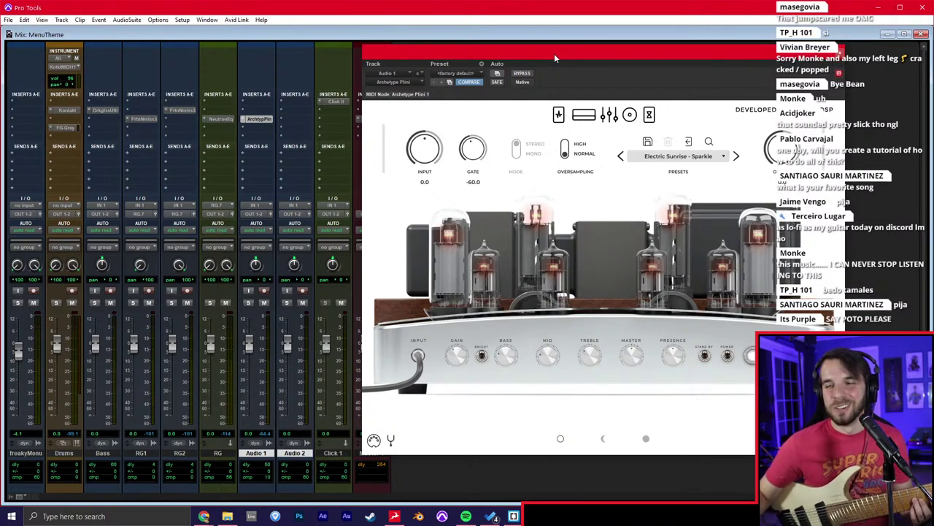
Remove the Archetype Plini insert from the Audio 1 track.
{"action": "left_click", "coordinate": [247, 126]}
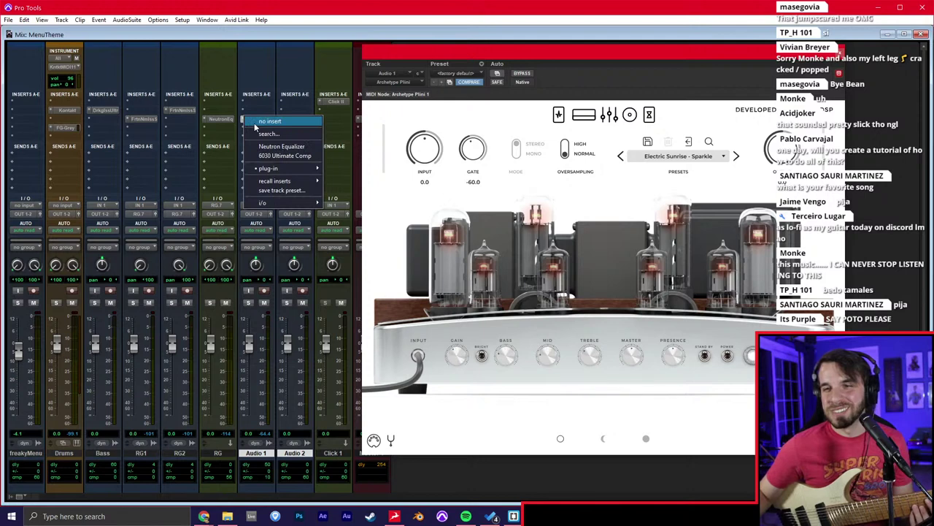
{"action": "left_click", "coordinate": [254, 123]}
{"action": "left_click", "coordinate": [254, 122]}
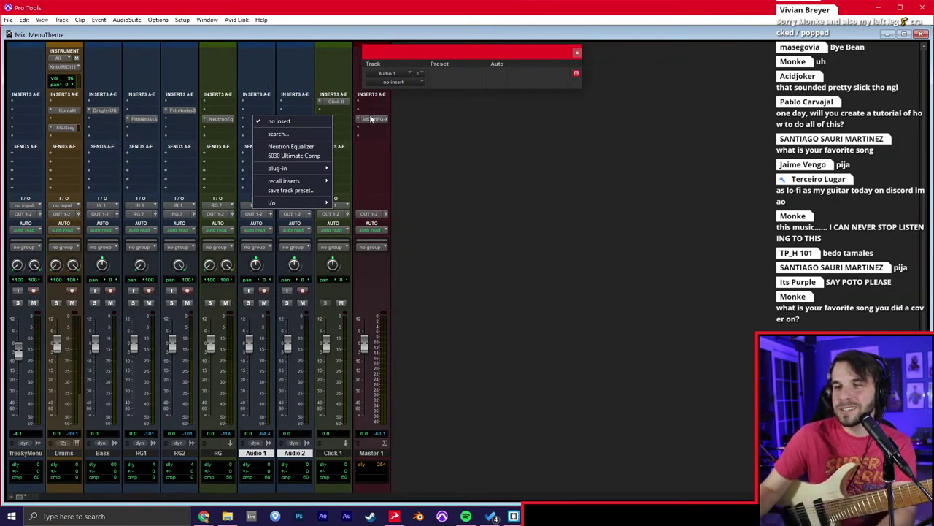
{"action": "left_click", "coordinate": [348, 137]}
Insert MicroShift on the Audio 1 track, close its window and record-arm the track.
{"action": "left_click", "coordinate": [267, 121]}
{"action": "type", "text": "micr"}
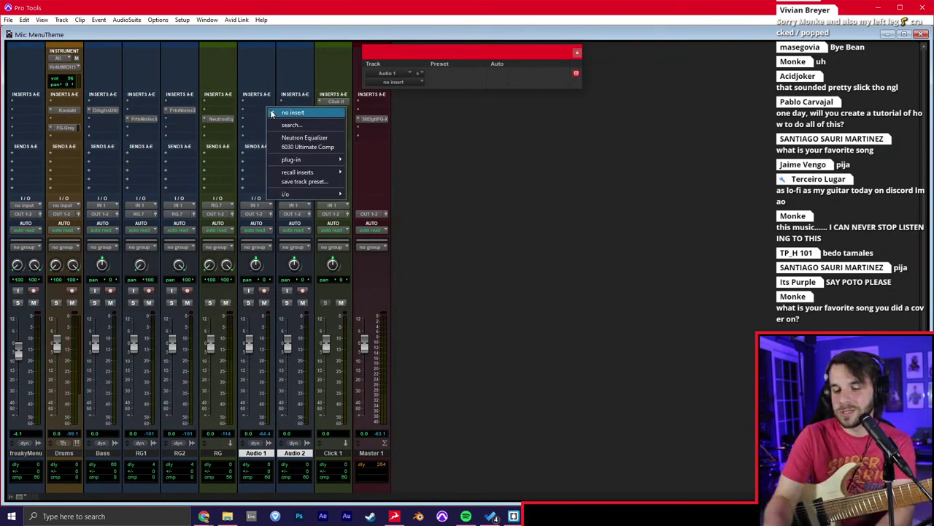
{"action": "key", "text": "Return"}
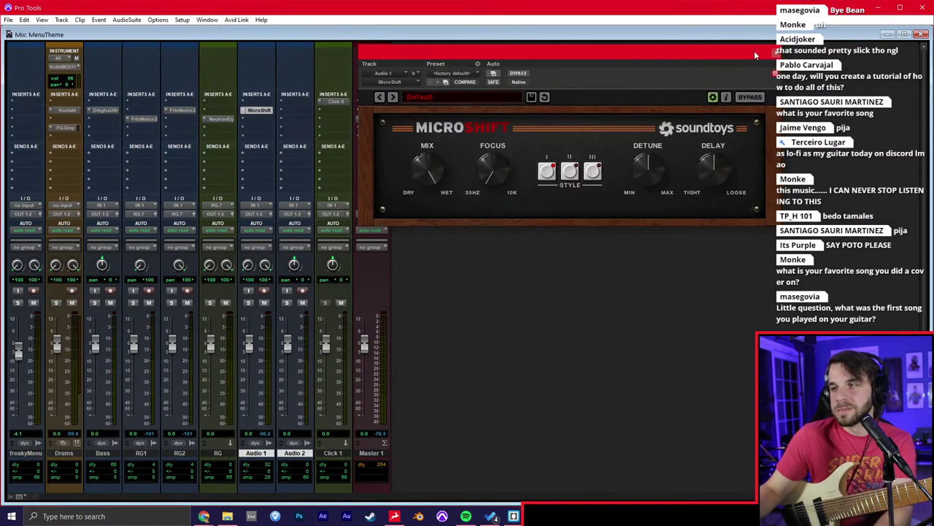
{"action": "left_click", "coordinate": [771, 53]}
{"action": "left_click", "coordinate": [265, 290]}
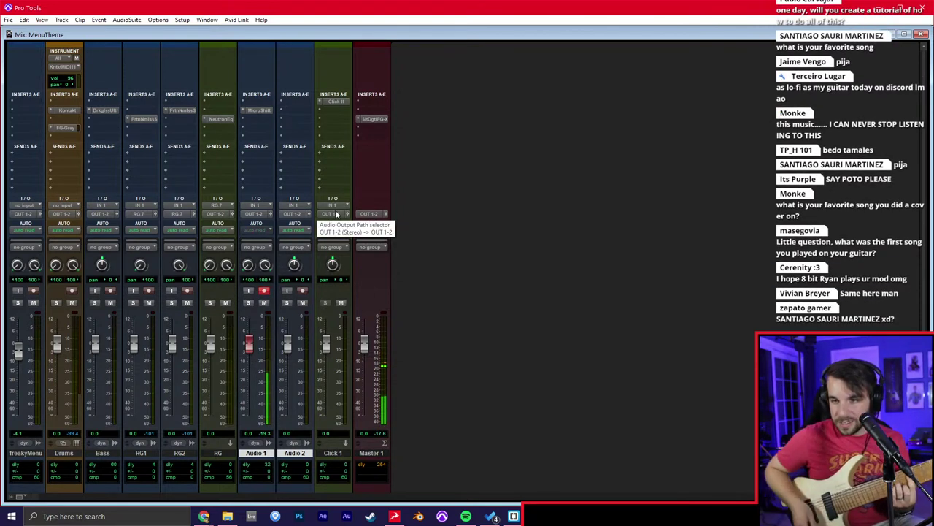
Make the Master 1 track's insert inactive and turn the MicroShift mix on Audio 1 down towards dry.
{"action": "right_click", "coordinate": [374, 118]}
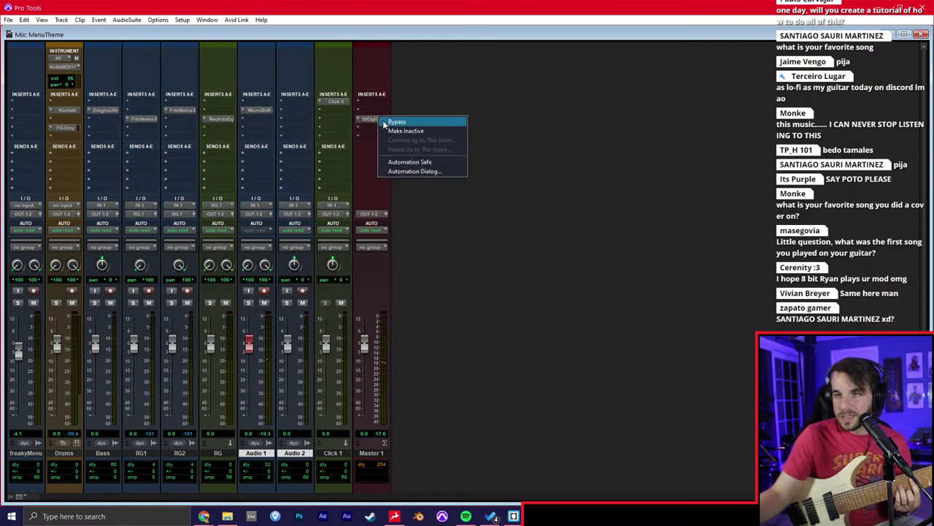
{"action": "left_click", "coordinate": [391, 132]}
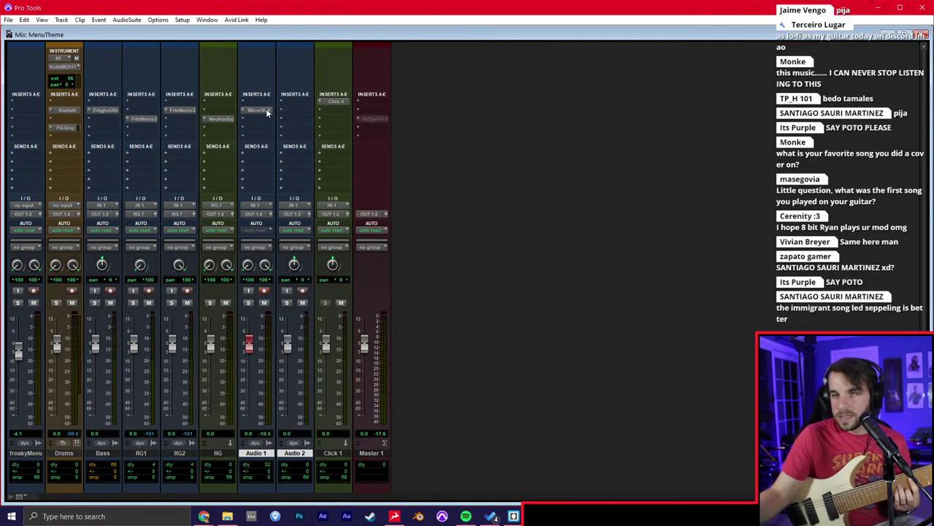
{"action": "left_click", "coordinate": [261, 110]}
{"action": "left_click_drag", "start_coordinate": [424, 202], "coordinate": [418, 213]}
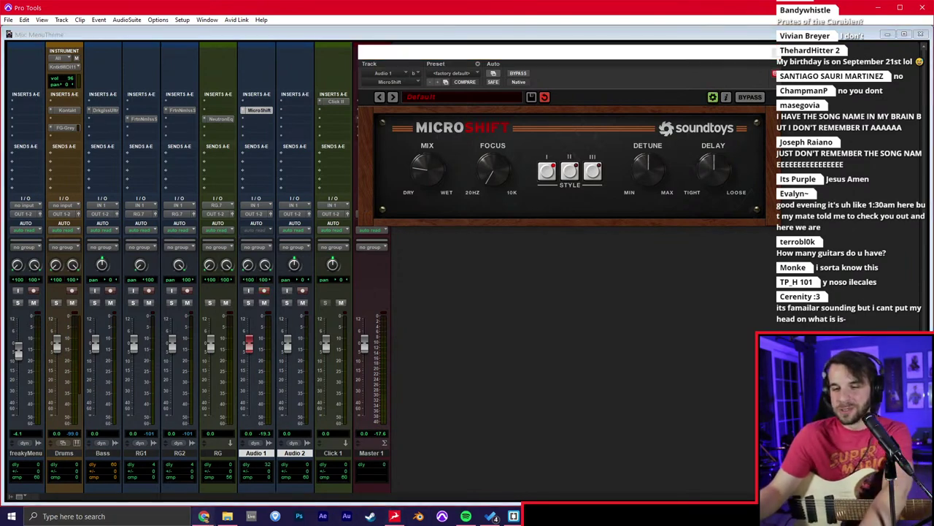
Switch to Chrome and search Google Images for "secret of monkey island" in a new tab.
{"action": "mouse_move", "coordinate": [204, 516]}
{"action": "left_click", "coordinate": [280, 473]}
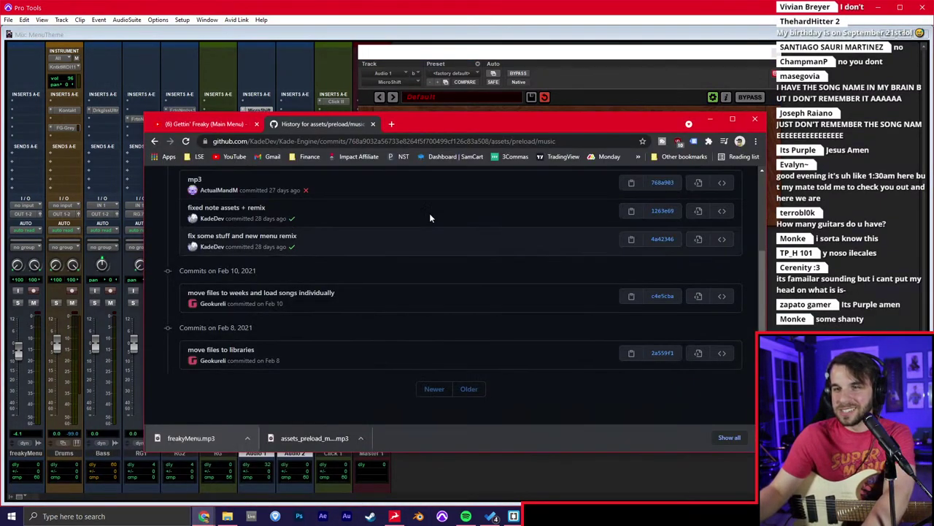
{"action": "key", "text": "ctrl+t"}
{"action": "type", "text": "secret of monkey island"}
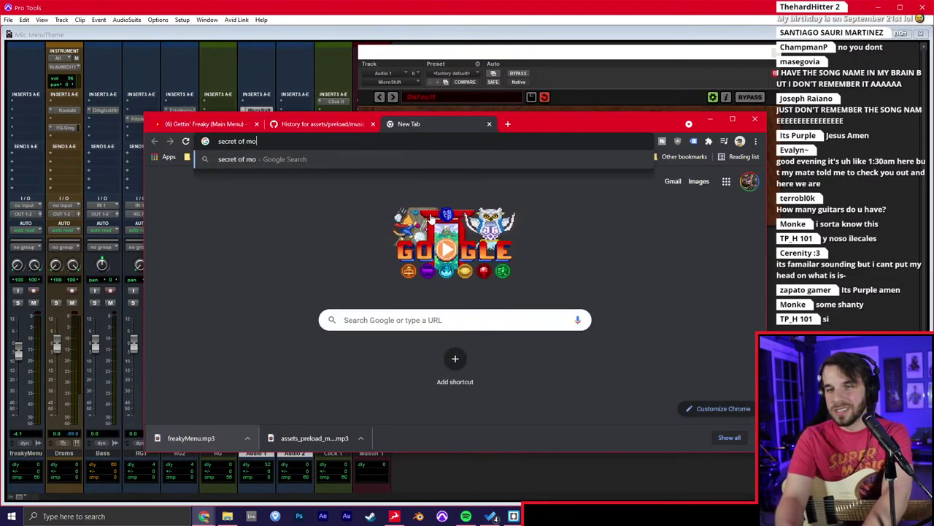
{"action": "key", "text": "Return"}
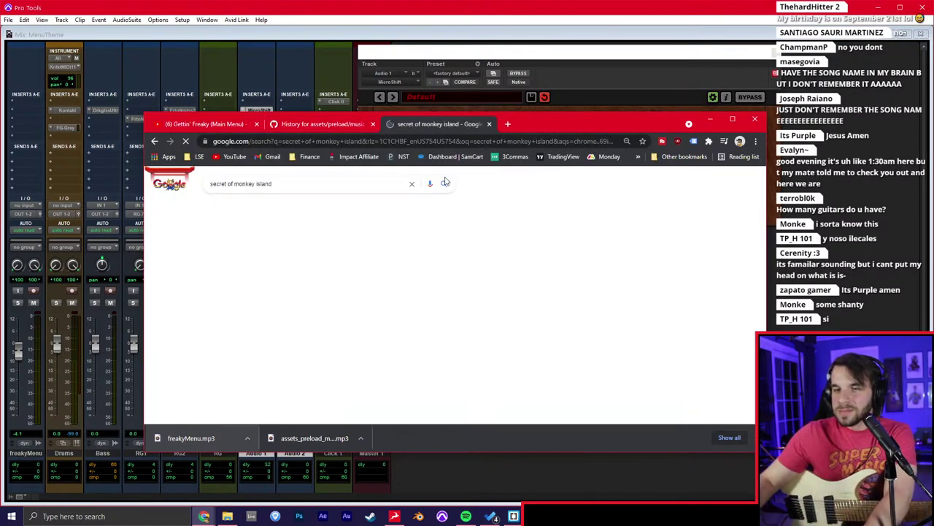
{"action": "left_click", "coordinate": [252, 211]}
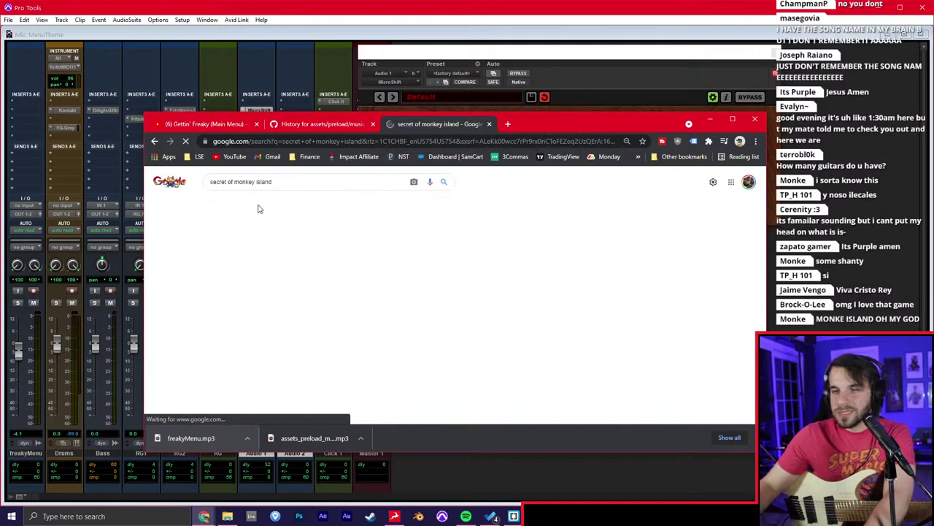
Preview three of the Monkey Island image results, including the moonlit dock scene, and minimize the browser.
{"action": "left_click", "coordinate": [402, 252]}
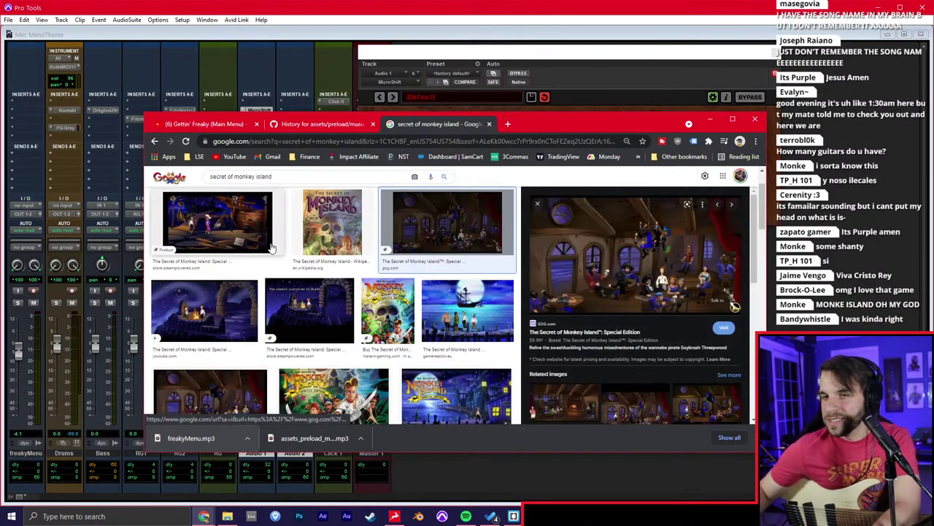
{"action": "left_click", "coordinate": [219, 228]}
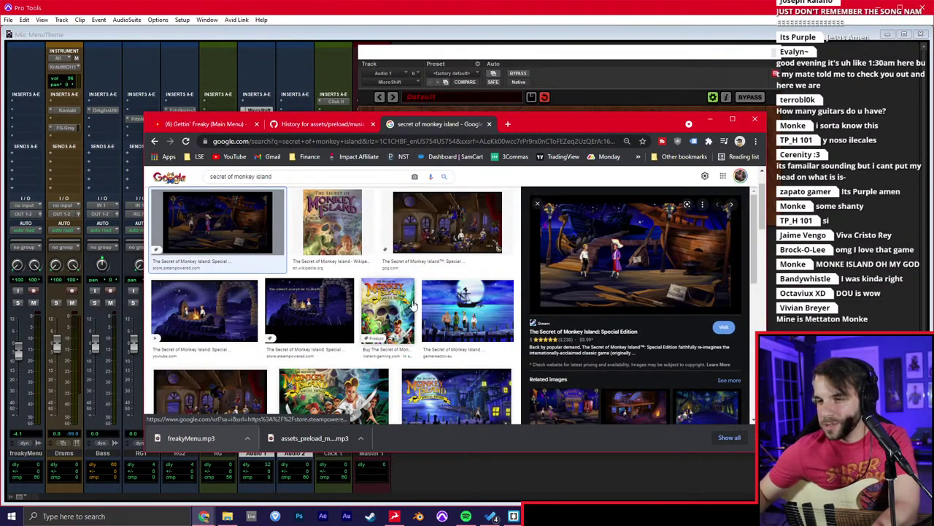
{"action": "left_click", "coordinate": [464, 310]}
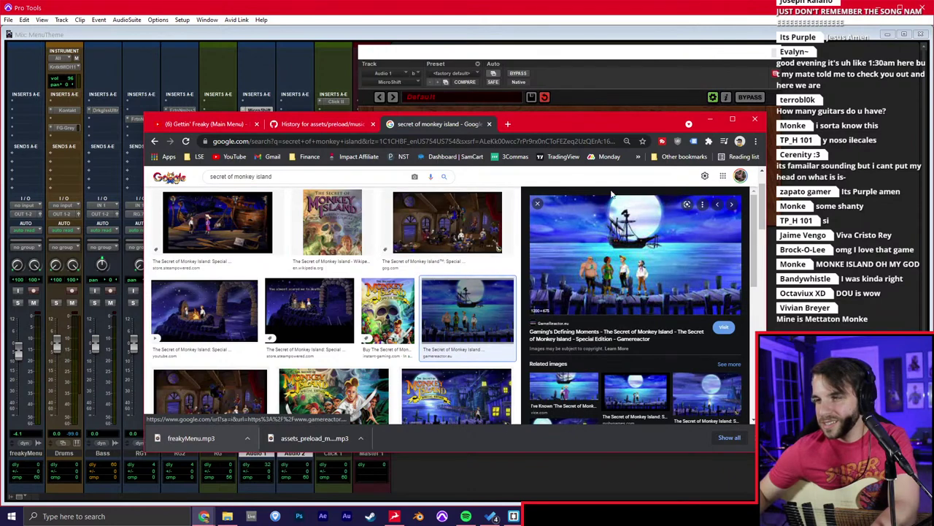
{"action": "left_click", "coordinate": [710, 119]}
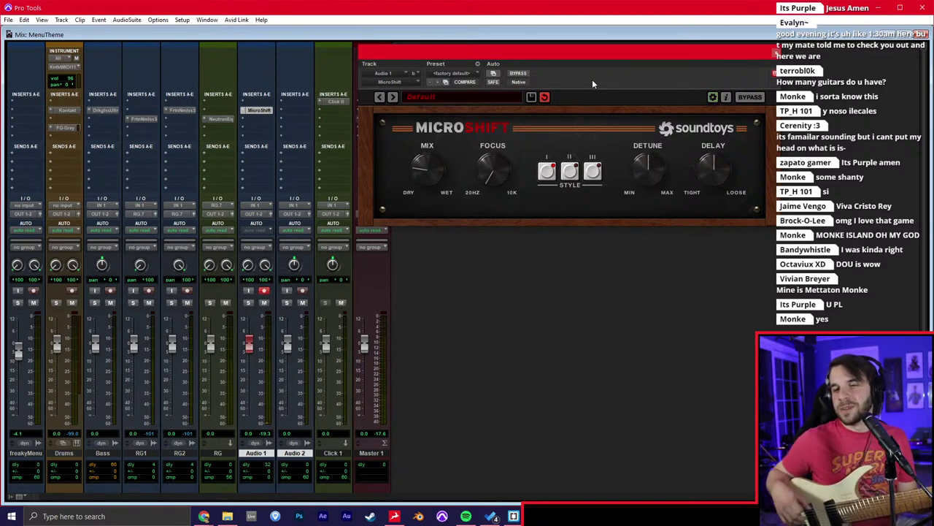
Switch record arming from Audio 1 to the RG1 track and center RG1's pan.
{"action": "left_click", "coordinate": [265, 291]}
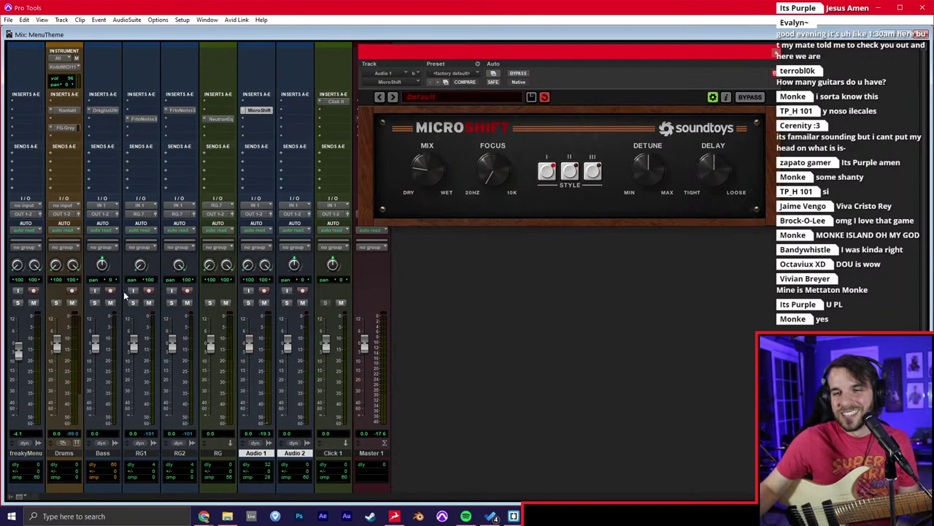
{"action": "left_click", "coordinate": [148, 290]}
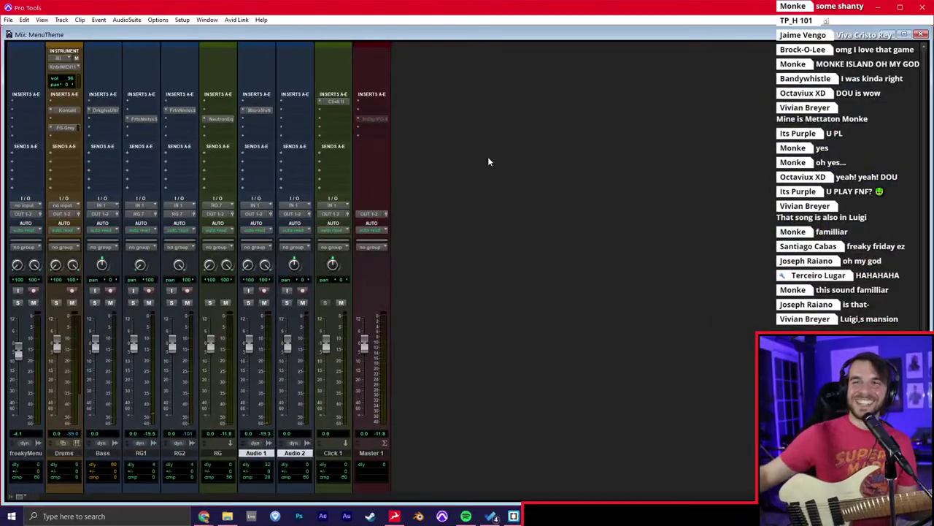
{"action": "left_click", "coordinate": [140, 265], "text": "alt"}
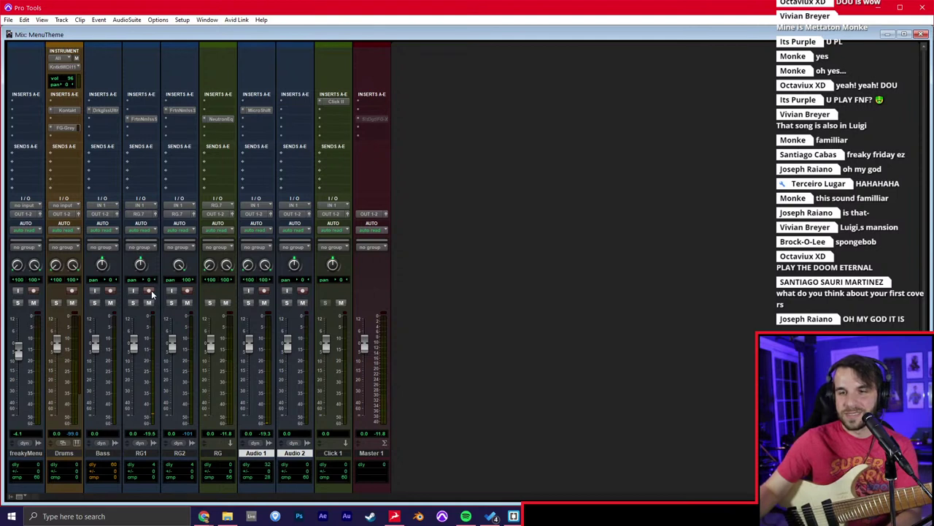
{"action": "left_click", "coordinate": [149, 291]}
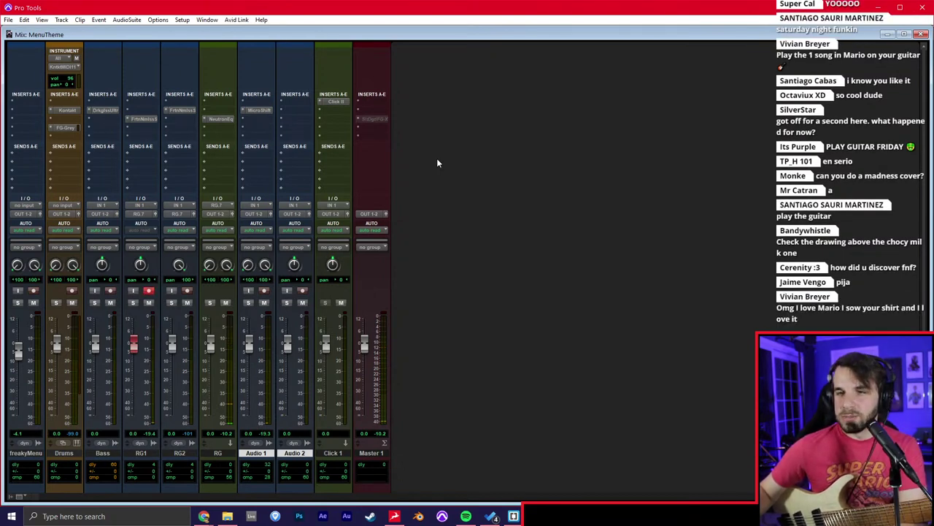
Switch to Discord, look through the drawings posted in the showcase channel and return to Pro Tools.
{"action": "scroll", "coordinate": [667, 405], "scroll_direction": "down", "scroll_amount": 1}
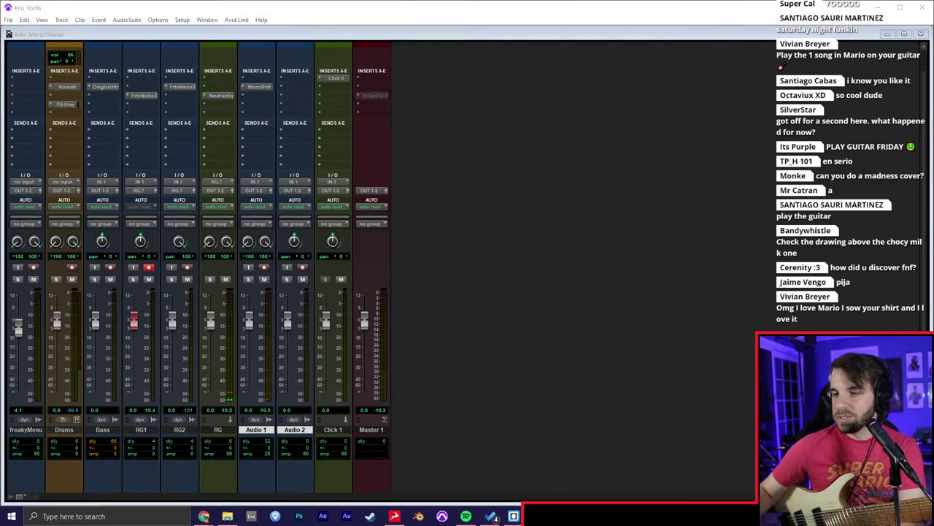
{"action": "key", "text": "alt+Tab"}
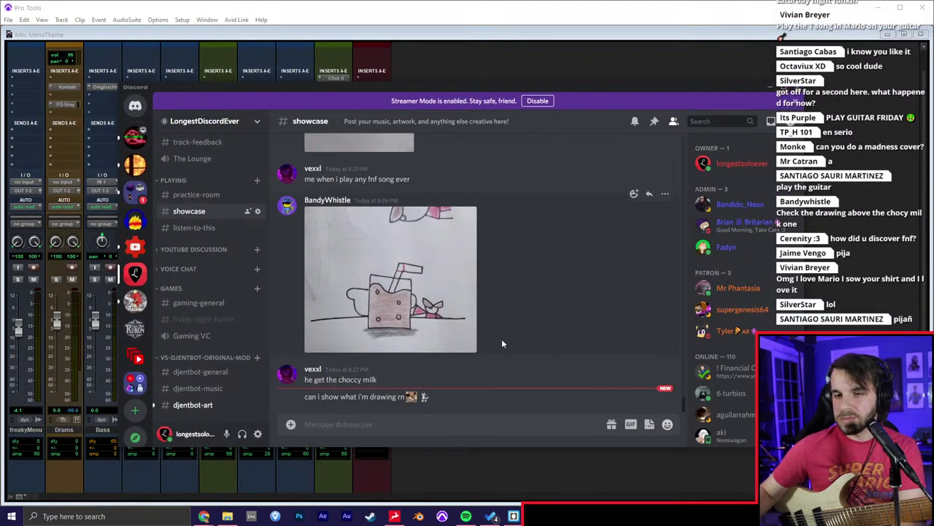
{"action": "scroll", "coordinate": [501, 343], "scroll_direction": "up", "scroll_amount": 3}
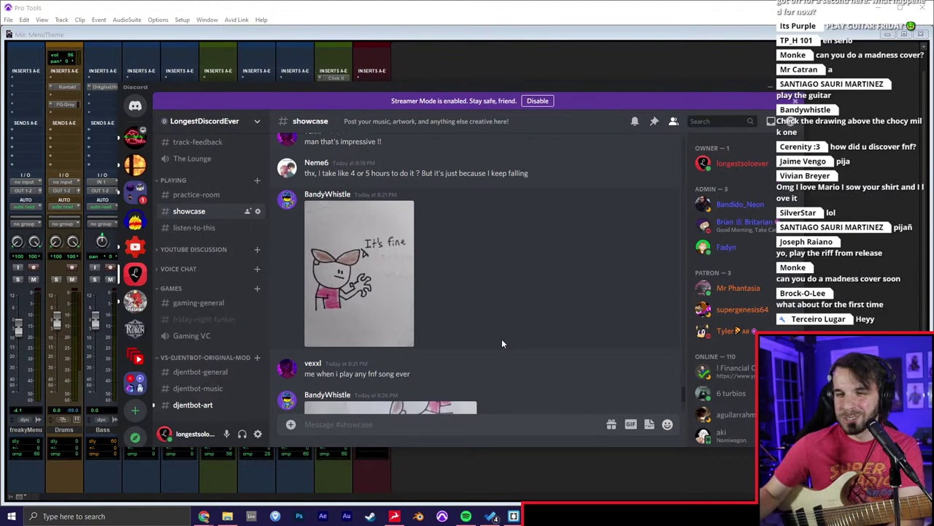
{"action": "scroll", "coordinate": [502, 339], "scroll_direction": "down", "scroll_amount": 3}
{"action": "left_click", "coordinate": [476, 75]}
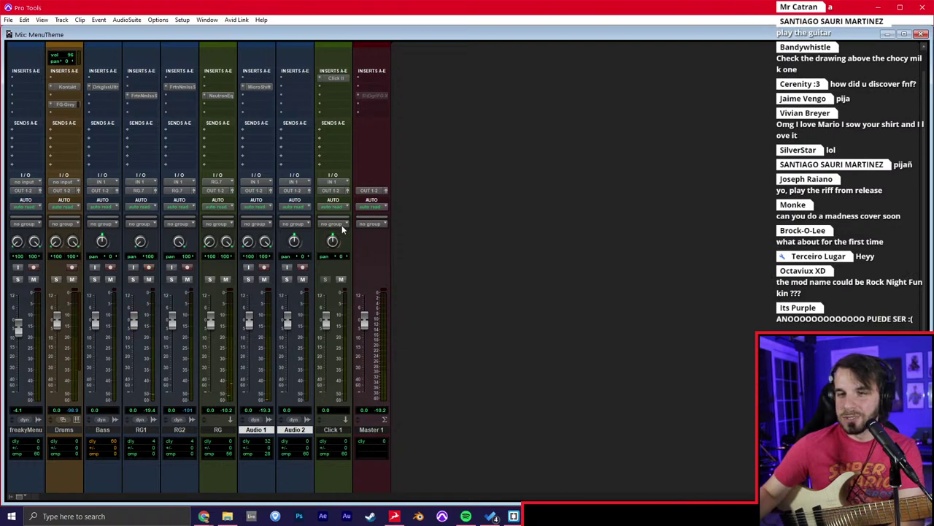
Switch to the Edit window, select the Click 1 track and stop playback.
{"action": "key", "text": "ctrl+equal"}
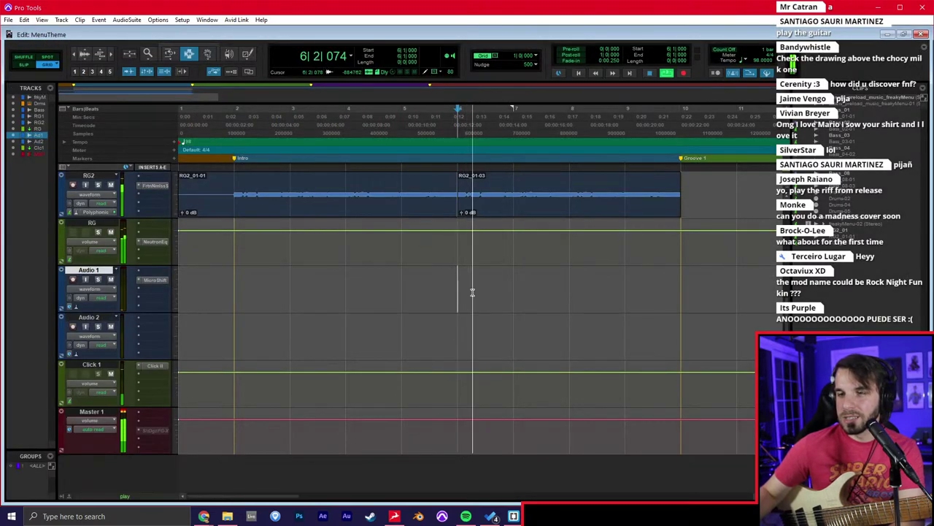
{"action": "left_click", "coordinate": [99, 371]}
{"action": "key", "text": "space"}
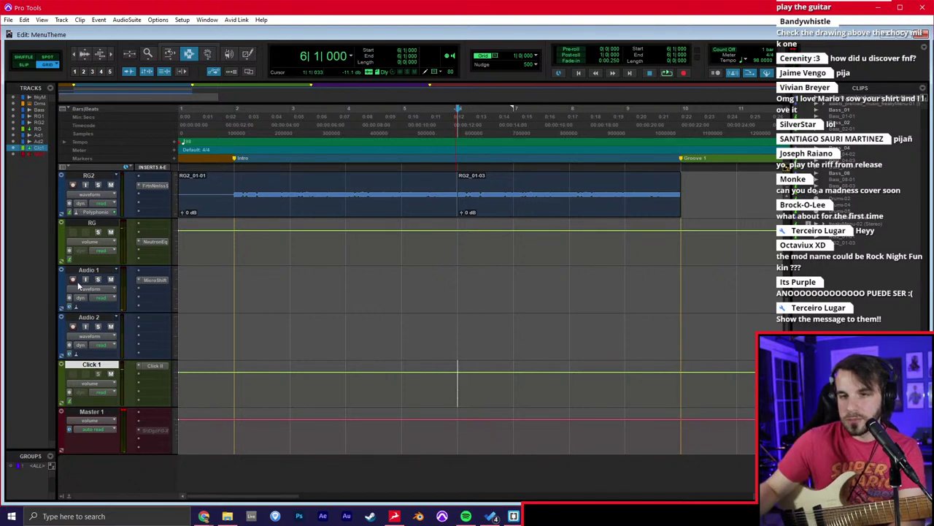
Play the session repeatedly from bar 6 to listen to the intro.
{"action": "key", "text": "space"}
{"action": "key", "text": "space"}
{"action": "key", "text": "space"}
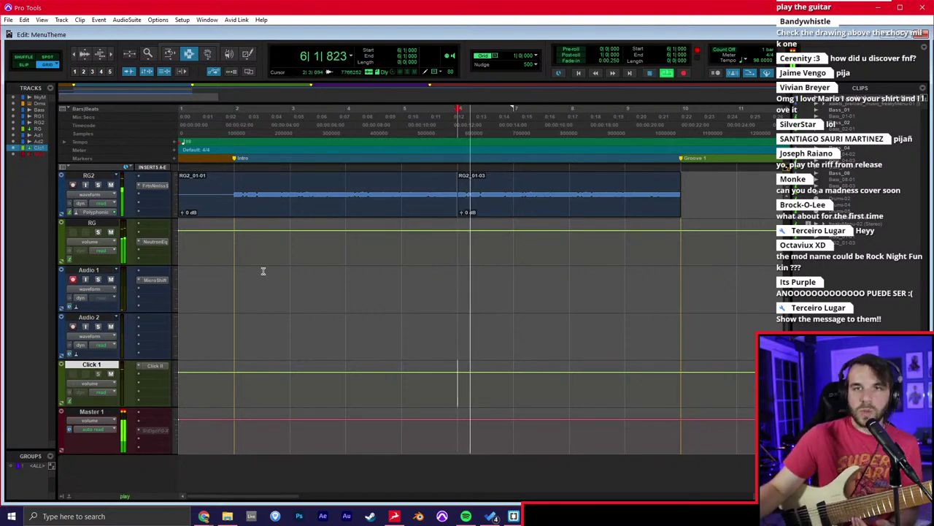
{"action": "key", "text": "space"}
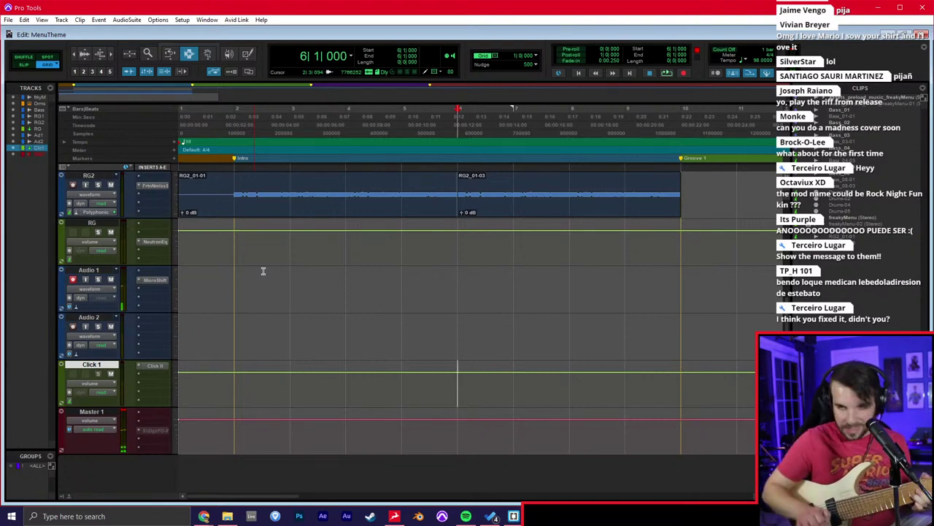
{"action": "key", "text": "space"}
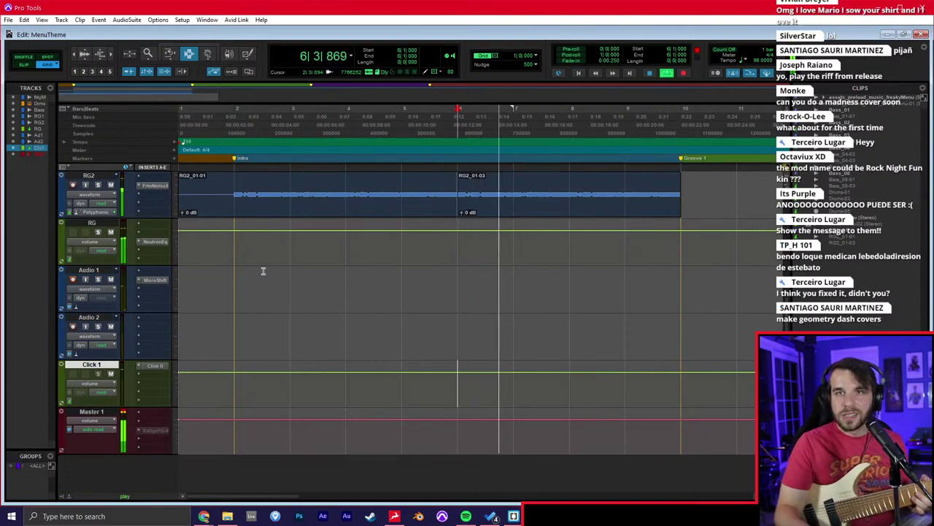
Replay the passage from bar 6 once more and stop playback.
{"action": "key", "text": "space"}
{"action": "key", "text": "space"}
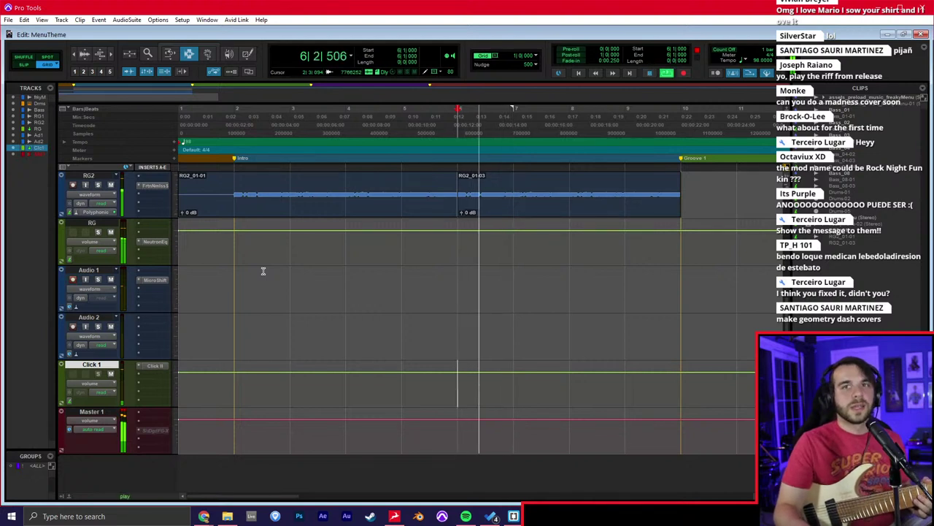
{"action": "key", "text": "space"}
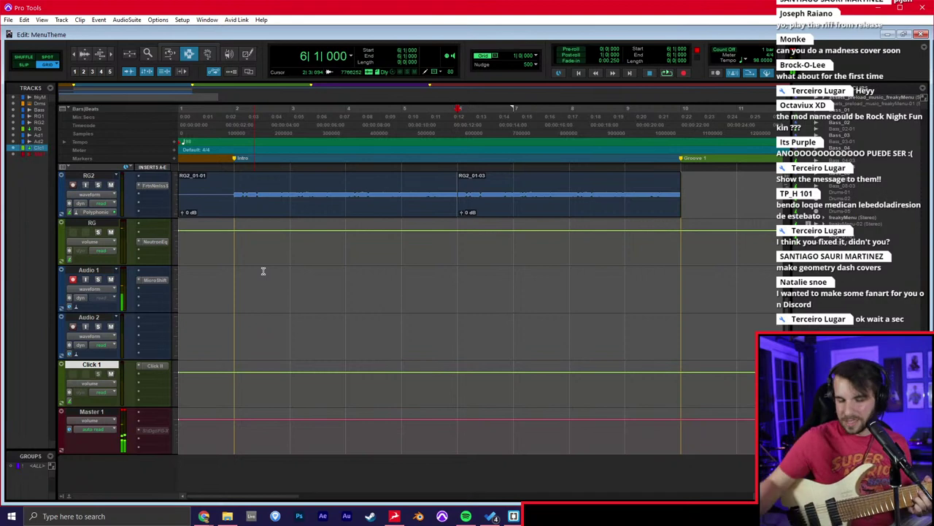
Insert ValhallaSpaceModulator below MicroShift on Audio 1 and replace it with ValhallaVintageVerb.
{"action": "left_click", "coordinate": [161, 299]}
{"action": "type", "text": "valh"}
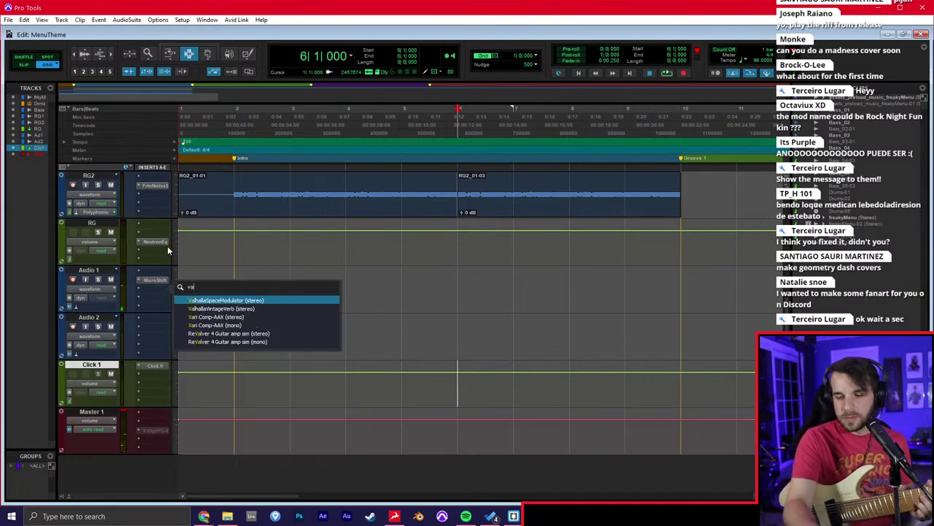
{"action": "key", "text": "Return"}
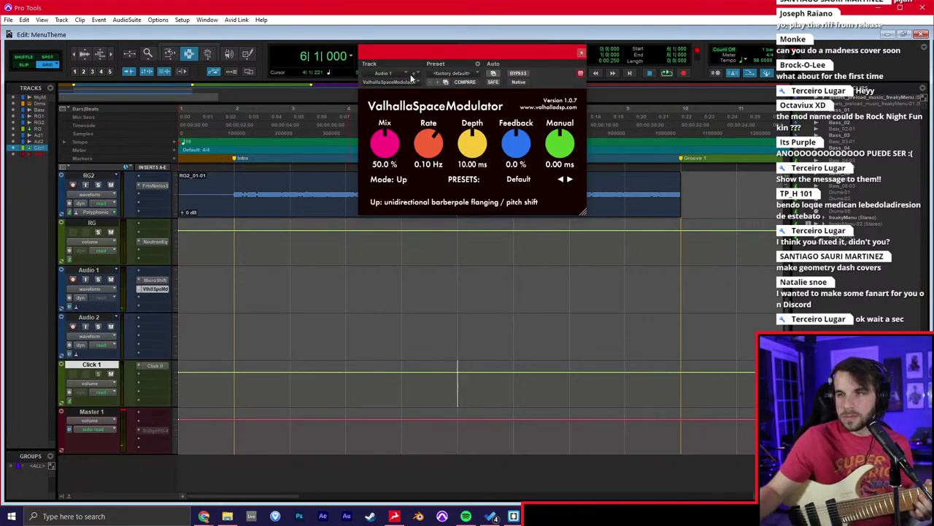
{"action": "left_click", "coordinate": [408, 80]}
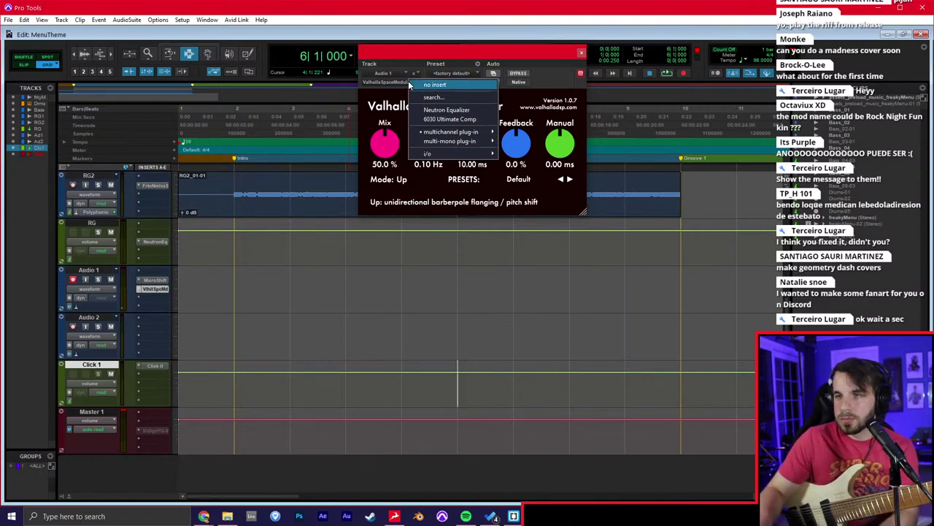
{"action": "left_click", "coordinate": [408, 80]}
{"action": "left_click", "coordinate": [408, 80]}
{"action": "type", "text": "valh"}
{"action": "key", "text": "Down"}
{"action": "key", "text": "Return"}
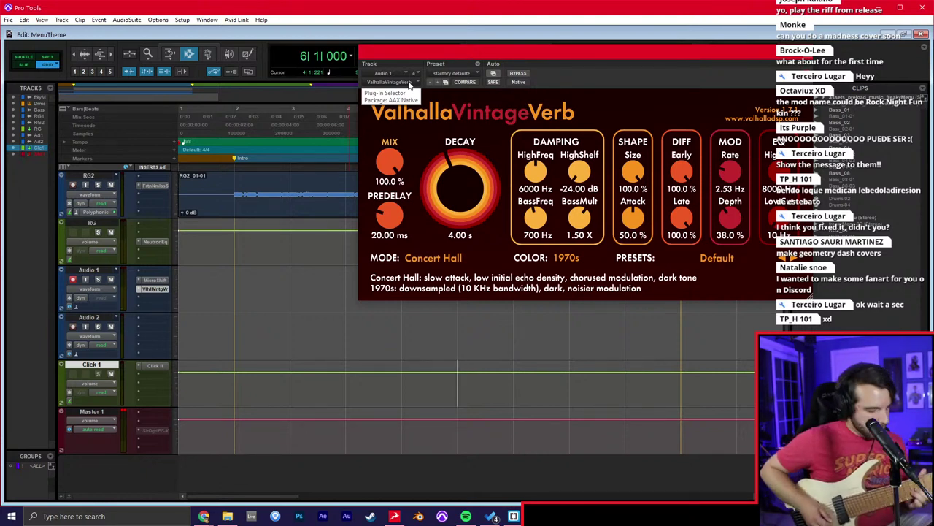
Set Audio 1's VintageVerb to 28.4 % mix, 4.11 s decay and the 1980s color, and close the plug-in.
{"action": "left_click_drag", "start_coordinate": [393, 165], "coordinate": [409, 255]}
{"action": "scroll", "coordinate": [453, 203], "scroll_direction": "up", "scroll_amount": 1}
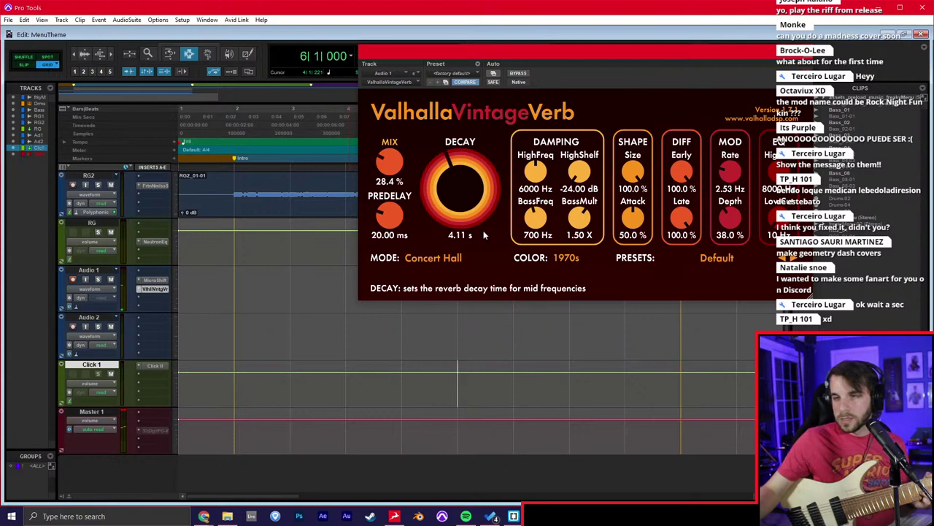
{"action": "left_click", "coordinate": [565, 257]}
{"action": "left_click", "coordinate": [573, 282]}
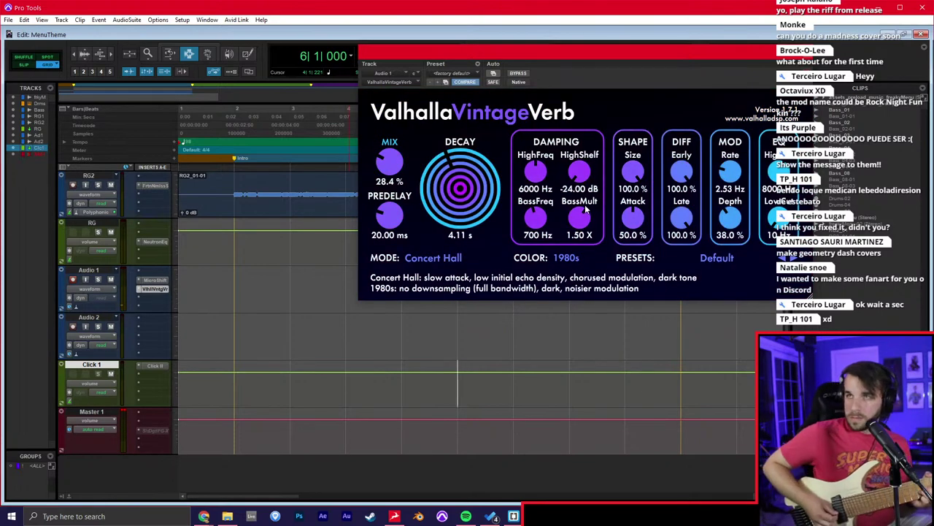
{"action": "left_click", "coordinate": [807, 54]}
Raise the mix amount of the MicroShift plug-in on Audio 1 and close it.
{"action": "left_click", "coordinate": [156, 280]}
{"action": "left_click_drag", "start_coordinate": [436, 176], "coordinate": [438, 146]}
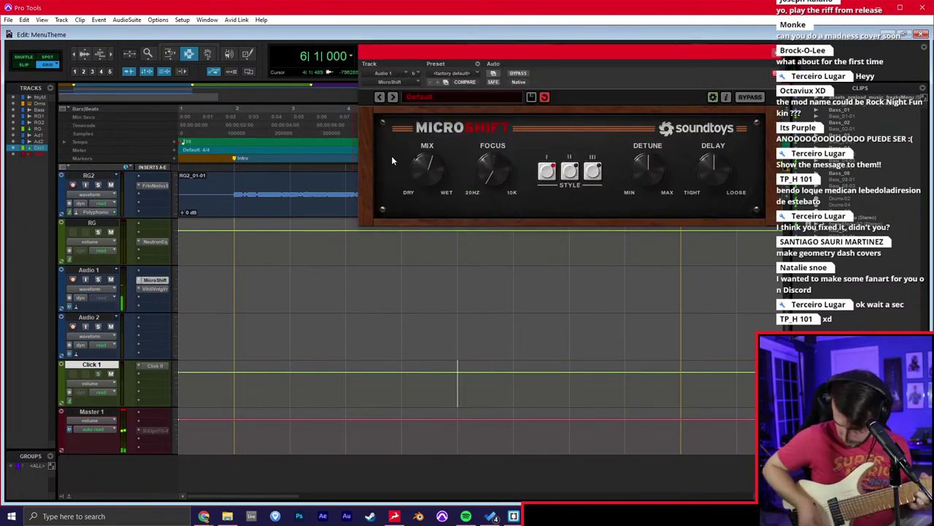
{"action": "left_click", "coordinate": [775, 53]}
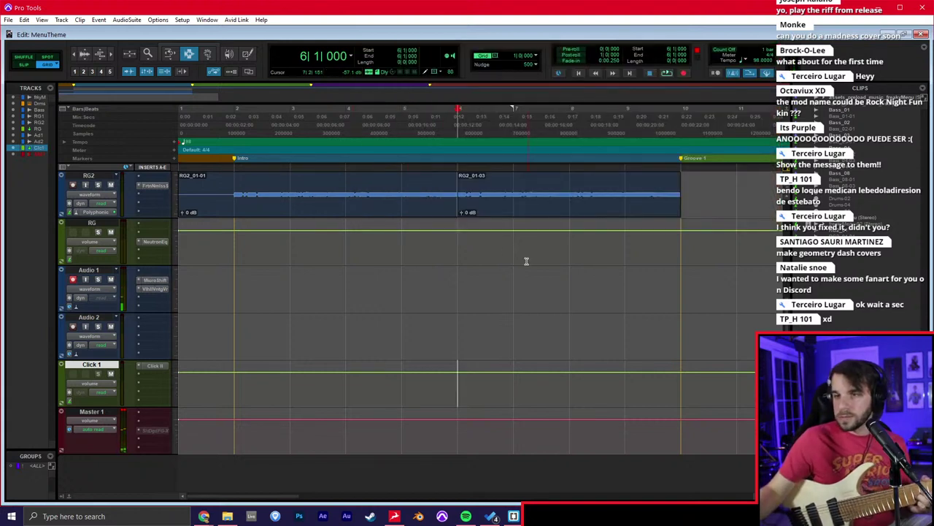
Record a guitar take on Audio 1 from bar 5 until past the Groove 1 marker.
{"action": "key", "text": "space"}
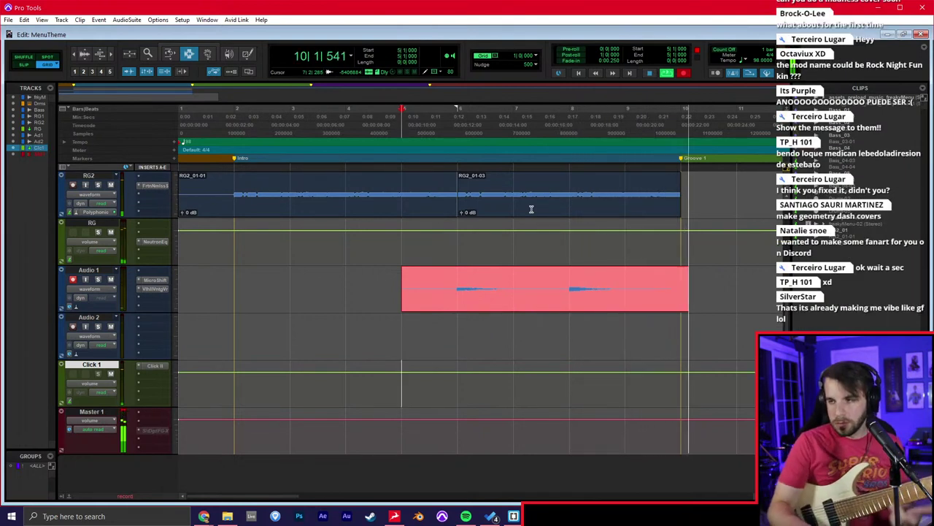
{"action": "scroll", "coordinate": [439, 239], "scroll_direction": "up", "scroll_amount": 5}
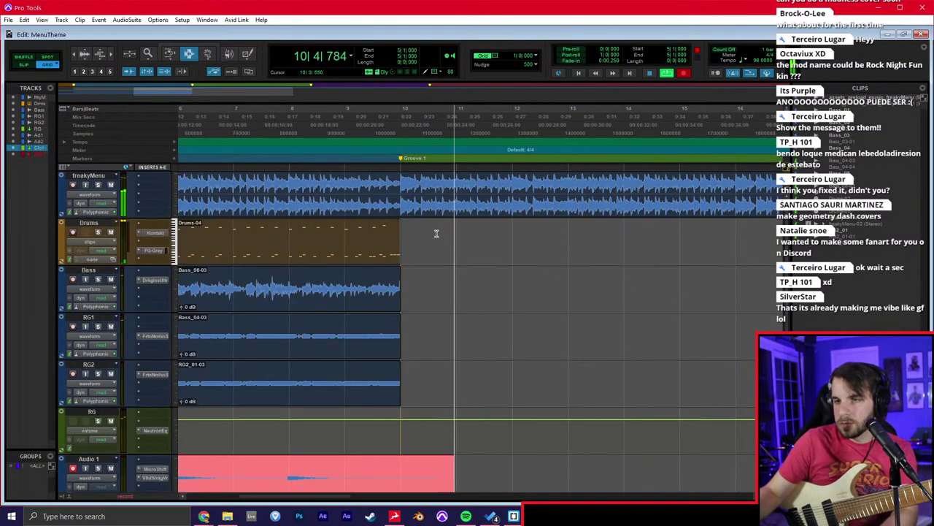
{"action": "key", "text": "space"}
{"action": "scroll", "coordinate": [387, 348], "scroll_direction": "left", "scroll_amount": 3}
{"action": "scroll", "coordinate": [388, 349], "scroll_direction": "down", "scroll_amount": 1}
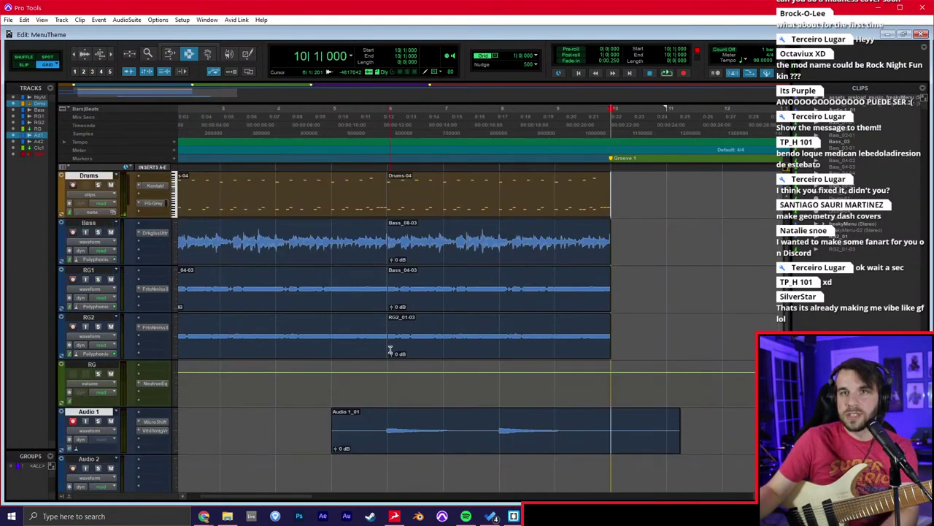
Raise the clip gain of the recorded Audio 1 clip to +14.0 dB and deselect the clip.
{"action": "double_click", "coordinate": [375, 446]}
{"action": "scroll", "coordinate": [377, 430], "scroll_direction": "up", "scroll_amount": 16}
{"action": "scroll", "coordinate": [377, 430], "scroll_direction": "up", "scroll_amount": 6}
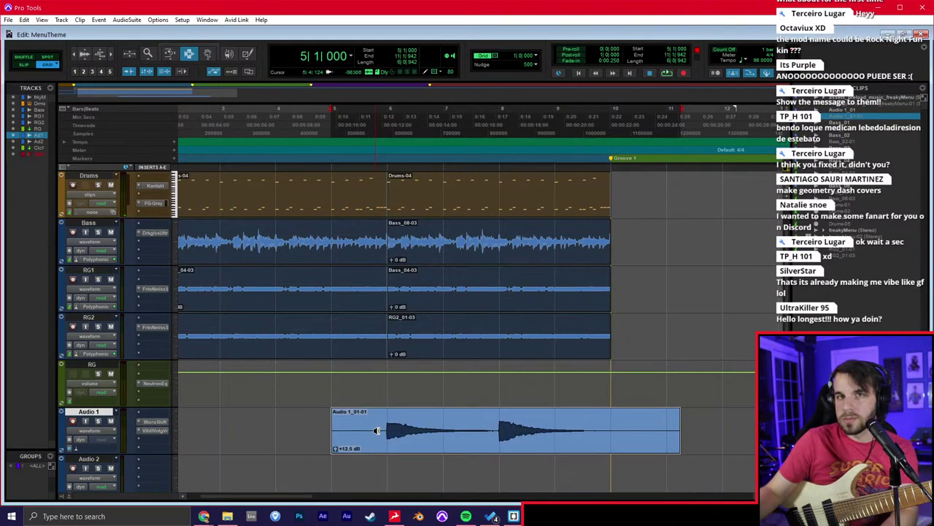
{"action": "scroll", "coordinate": [376, 431], "scroll_direction": "up", "scroll_amount": 4}
{"action": "left_click", "coordinate": [202, 400]}
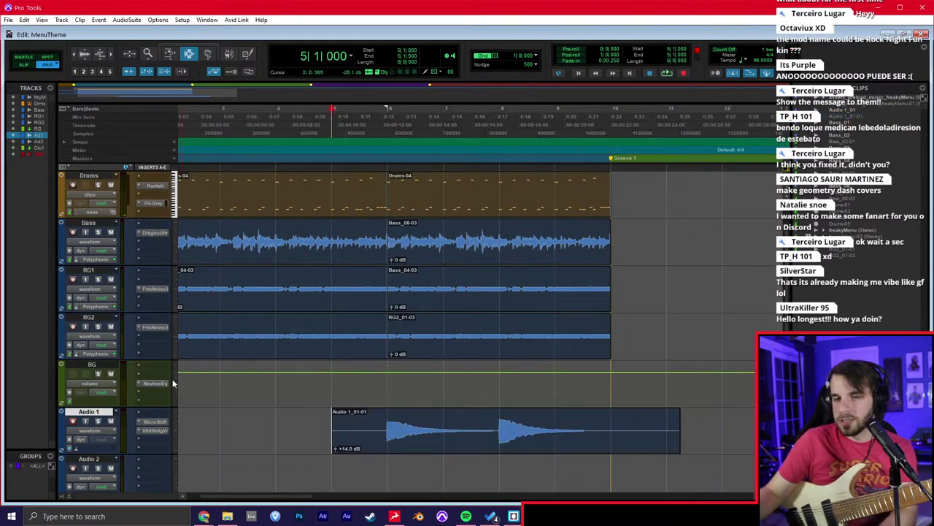
Listen to the recorded take, switch to the Mix window and insert Neutron Equalizer in Audio 1's first insert slot.
{"action": "scroll", "coordinate": [120, 191], "scroll_direction": "up", "scroll_amount": 2}
{"action": "key", "text": "space"}
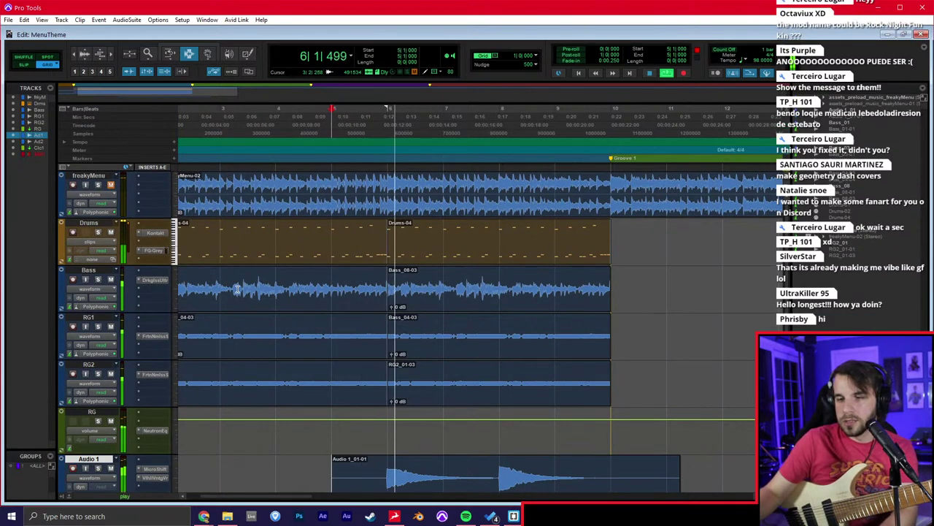
{"action": "key", "text": "ctrl+equal"}
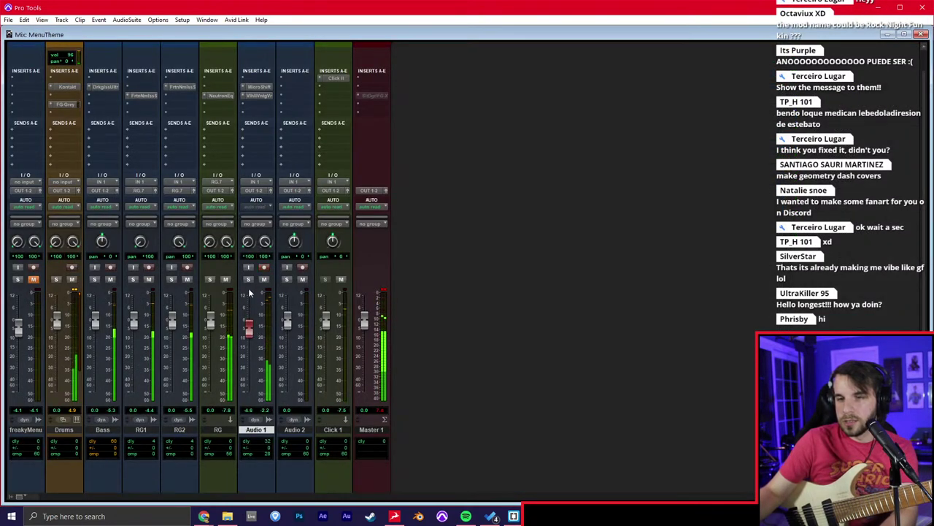
{"action": "key", "text": "space"}
{"action": "left_click", "coordinate": [264, 269]}
{"action": "left_click", "coordinate": [256, 78]}
{"action": "left_click", "coordinate": [292, 106]}
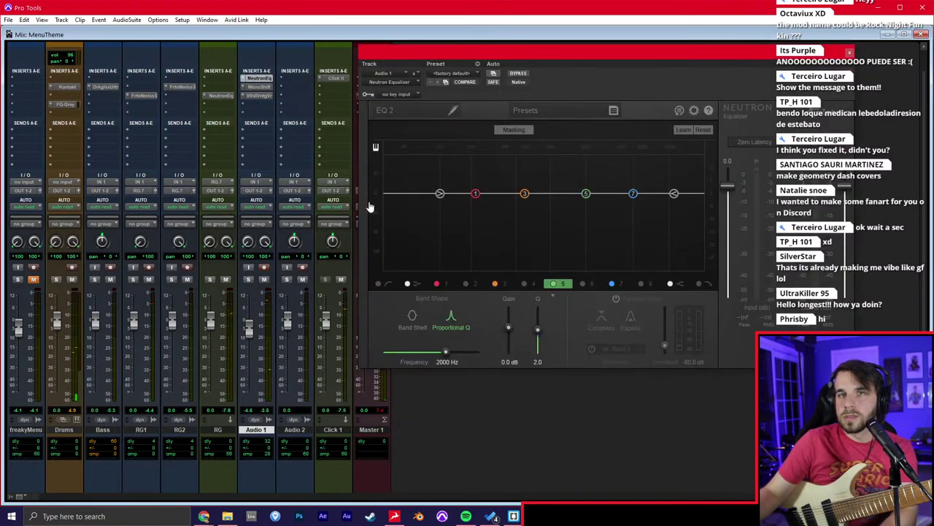
Shape Audio 1's EQ during playback with a 12 dB low cut at about 404 Hz and a high-shelf boost near 9 kHz.
{"action": "key", "text": "space"}
{"action": "left_click", "coordinate": [379, 284]}
{"action": "left_click_drag", "start_coordinate": [406, 194], "coordinate": [504, 194]}
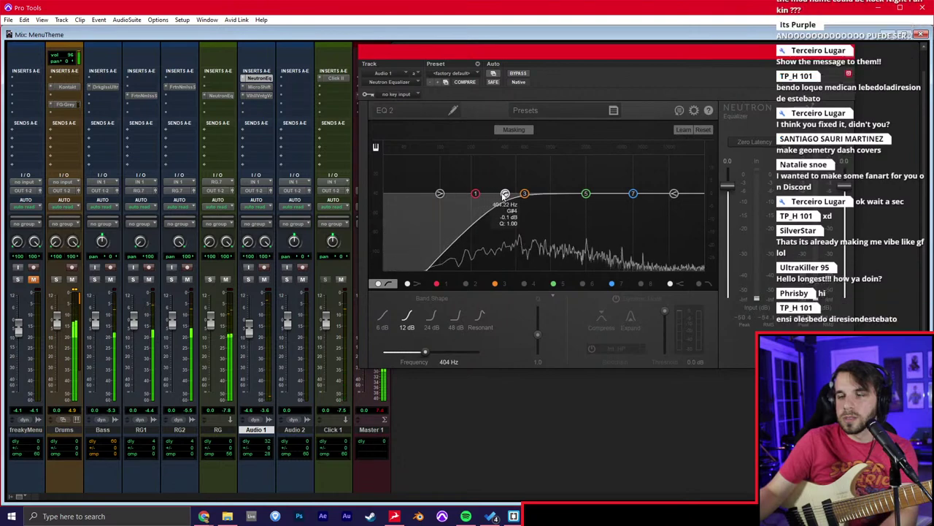
{"action": "left_click_drag", "start_coordinate": [674, 193], "coordinate": [661, 159]}
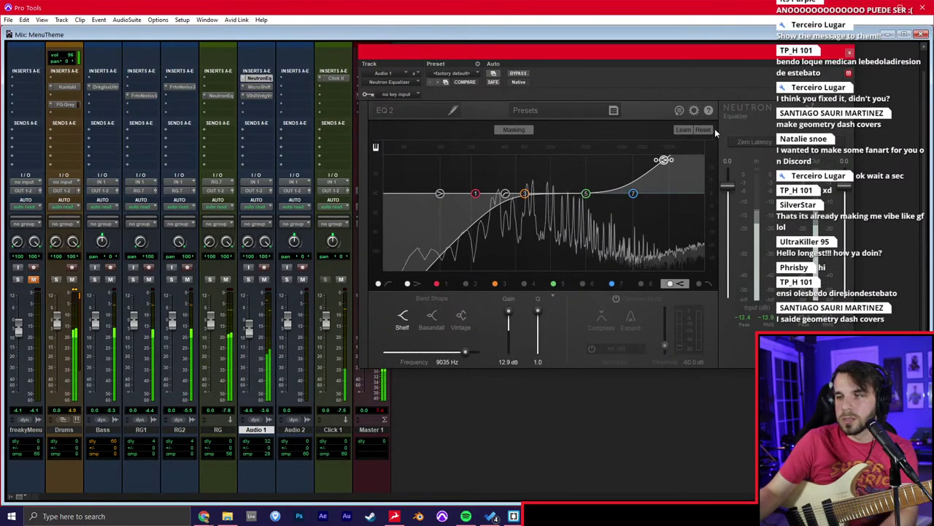
{"action": "left_click", "coordinate": [850, 52]}
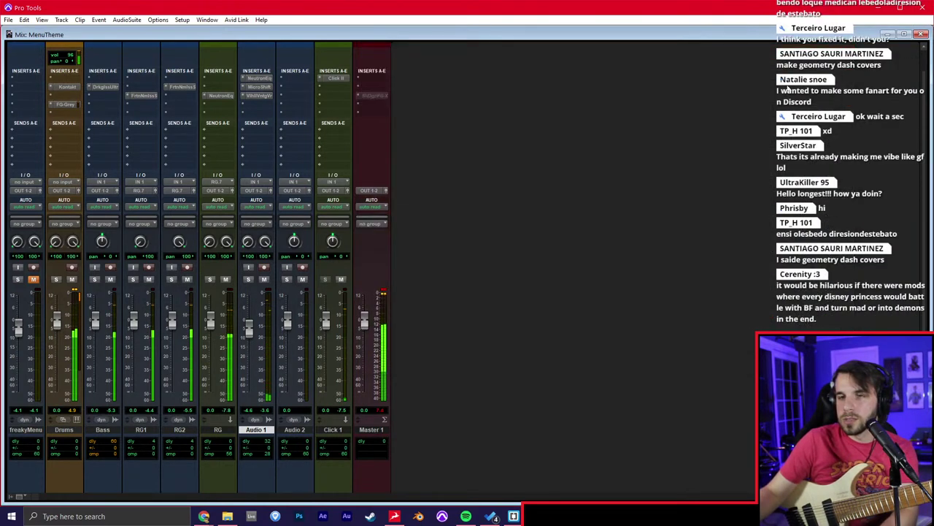
Compare the mix with the original freakyMenu track by toggling its solo and mute.
{"action": "left_click", "coordinate": [19, 280]}
{"action": "left_click", "coordinate": [18, 280]}
{"action": "left_click", "coordinate": [32, 279]}
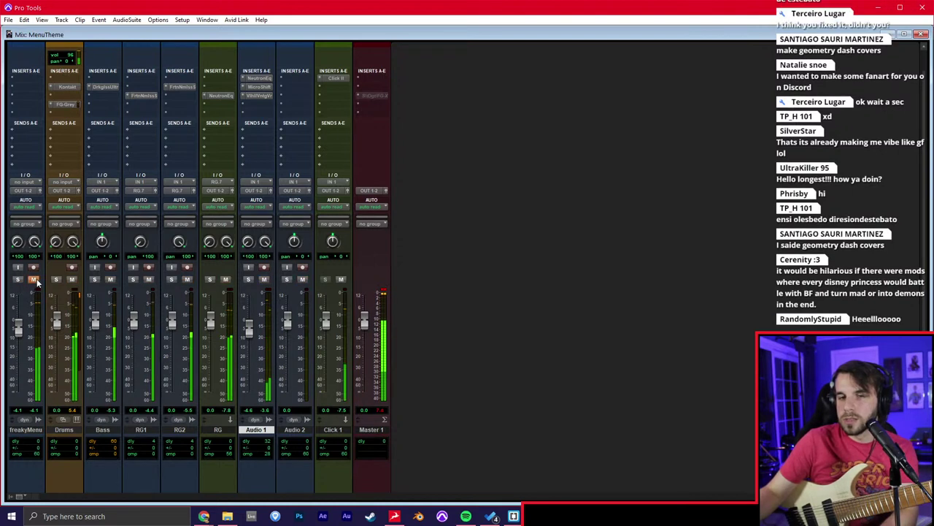
Insert RBass after the existing plug-in on the Bass track and close its window.
{"action": "left_click", "coordinate": [108, 104]}
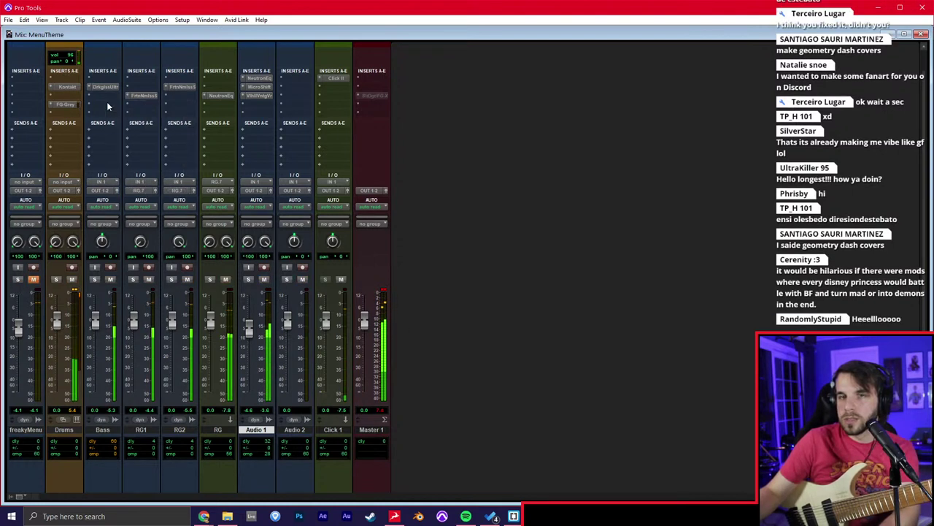
{"action": "type", "text": "rb"}
{"action": "key", "text": "Return"}
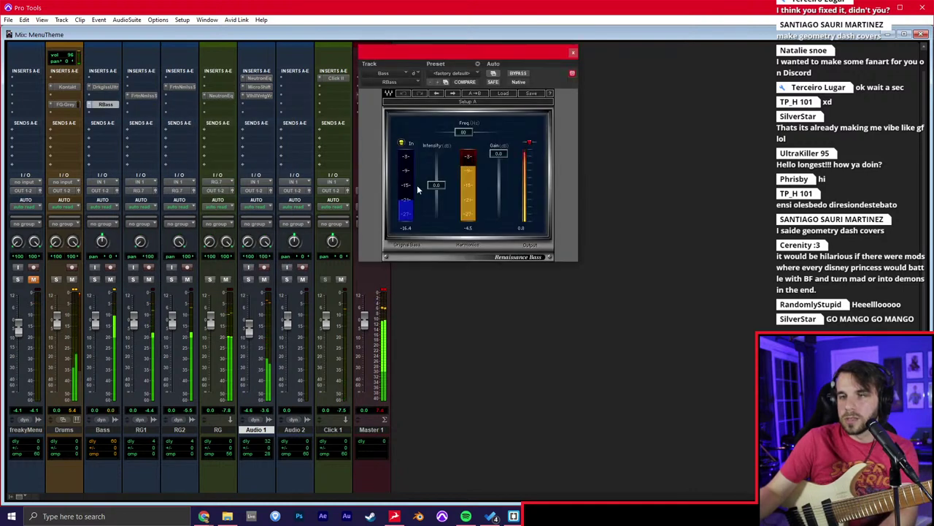
{"action": "left_click", "coordinate": [573, 53]}
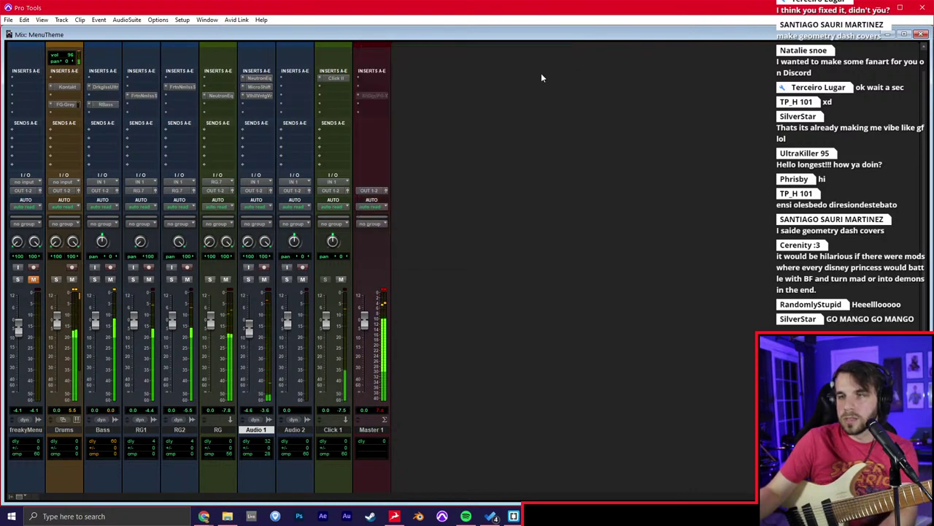
In the Edit window, copy Audio 1's audio from bars 8 to 10, paste it at bar 6 and play the result.
{"action": "key", "text": "ctrl+equal"}
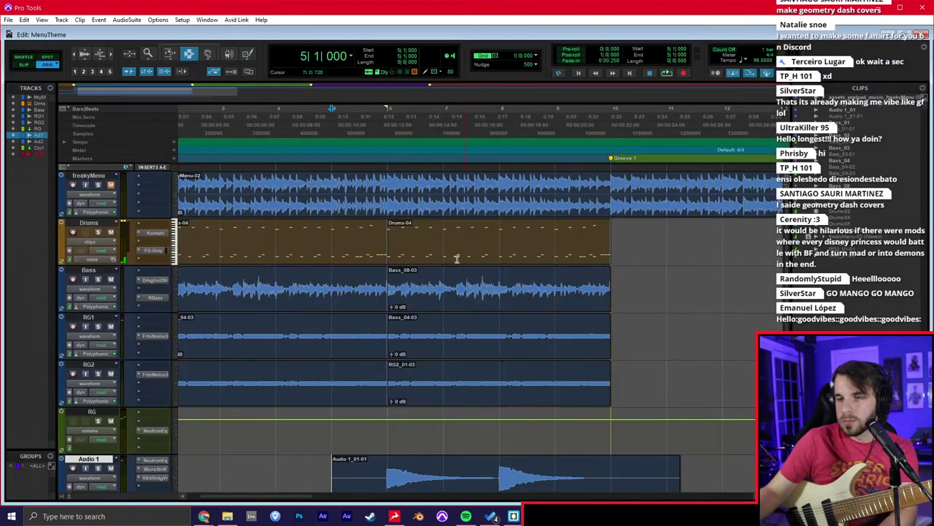
{"action": "left_click_drag", "start_coordinate": [508, 484], "coordinate": [601, 468]}
{"action": "key", "text": "ctrl+c"}
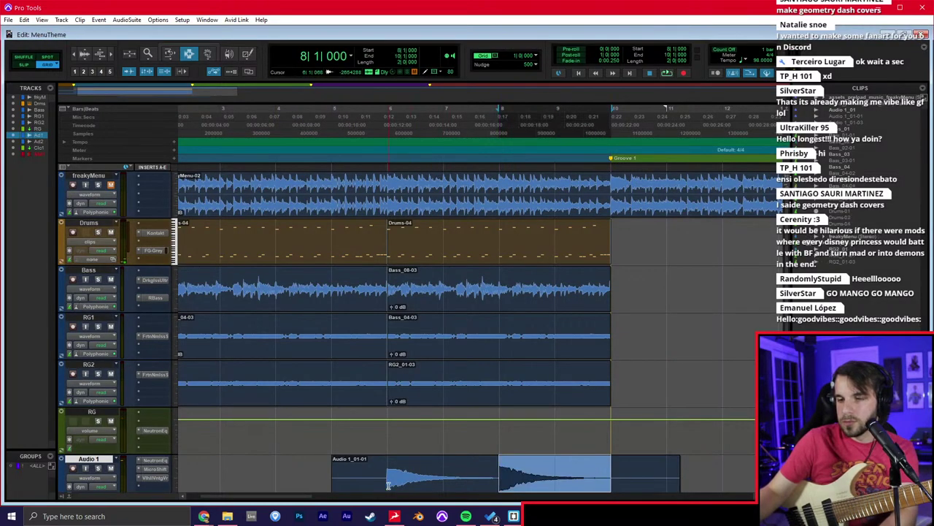
{"action": "left_click", "coordinate": [388, 485]}
{"action": "key", "text": "ctrl+v"}
{"action": "left_click", "coordinate": [379, 474]}
{"action": "key", "text": "space"}
Check Audio 1's MicroShift and VintageVerb settings from the Mix window during playback.
{"action": "key", "text": "ctrl+equal"}
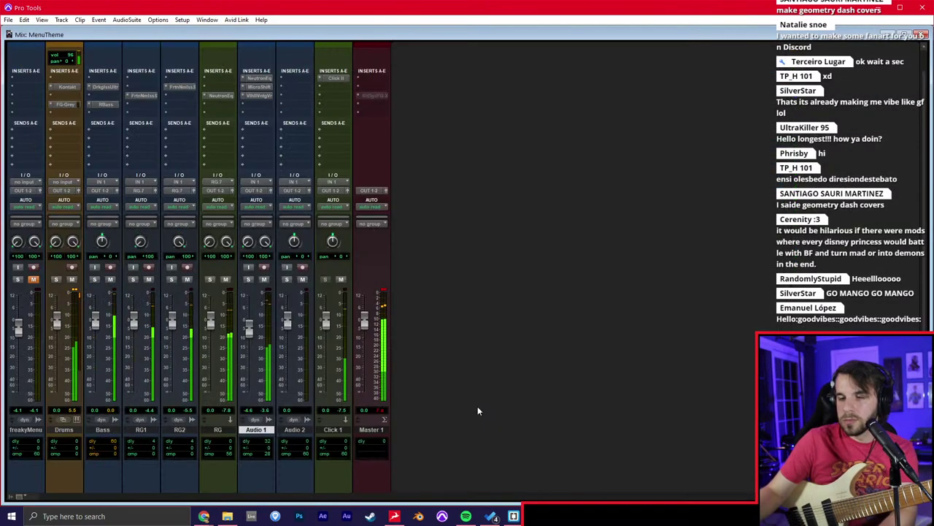
{"action": "left_click", "coordinate": [257, 86]}
{"action": "left_click", "coordinate": [257, 95]}
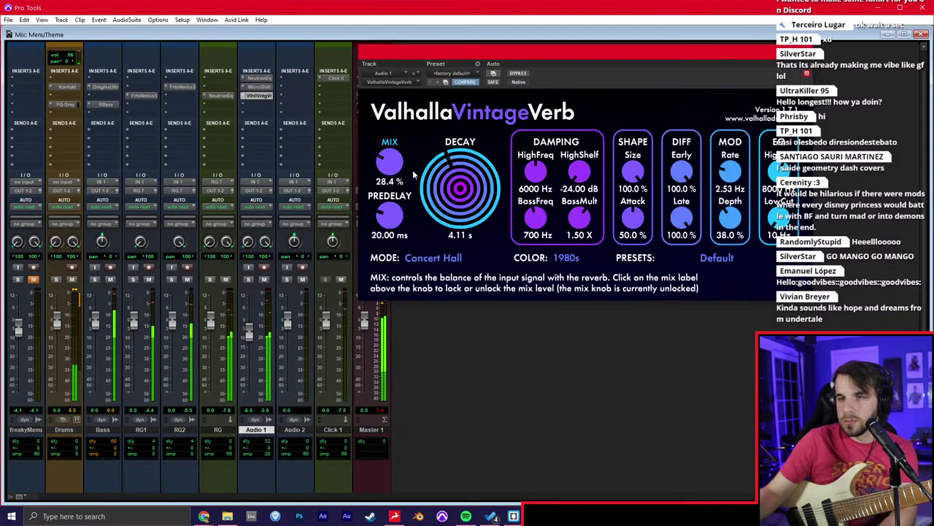
{"action": "left_click", "coordinate": [256, 95]}
Return to the Edit window, record-arm RG1 and play repeatedly from bar 10 to rehearse the Groove 1 guitar part.
{"action": "key", "text": "ctrl+equal"}
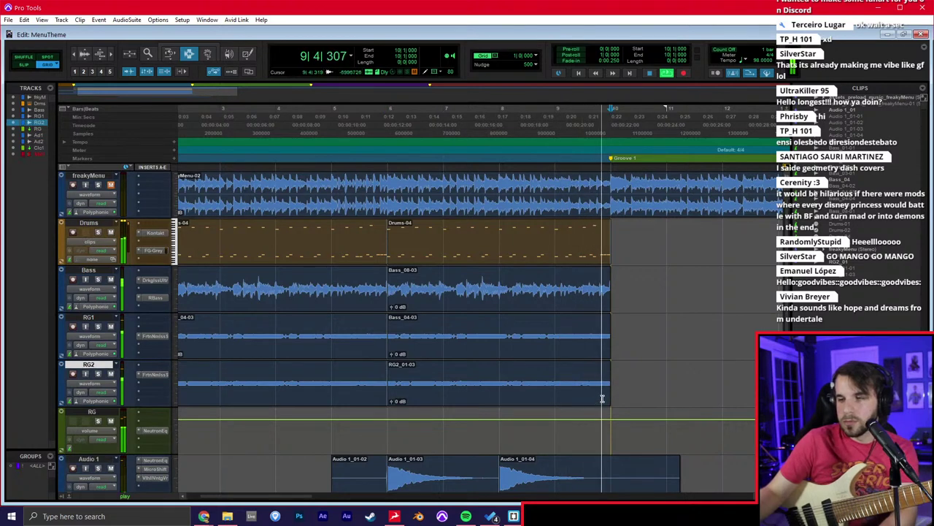
{"action": "key", "text": "space"}
{"action": "key", "text": "space"}
{"action": "left_click", "coordinate": [84, 316]}
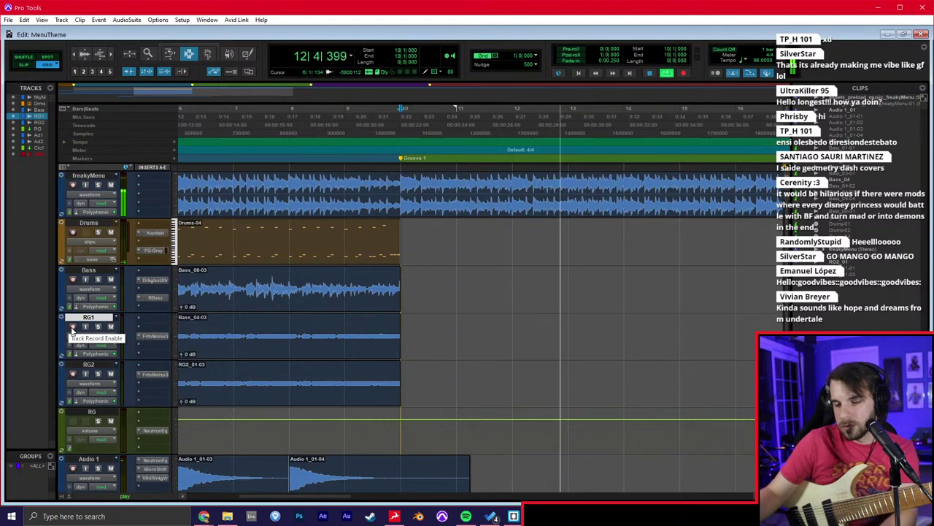
{"action": "key", "text": "space"}
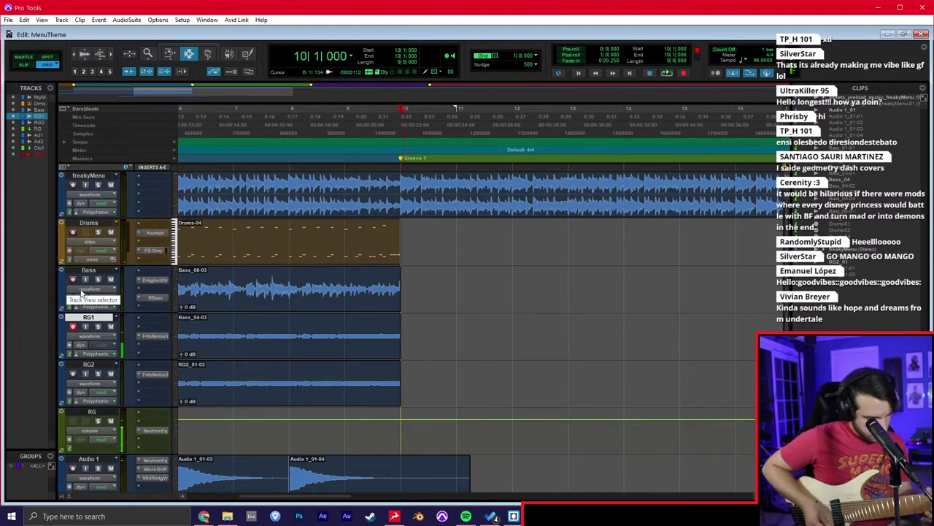
{"action": "key", "text": "space"}
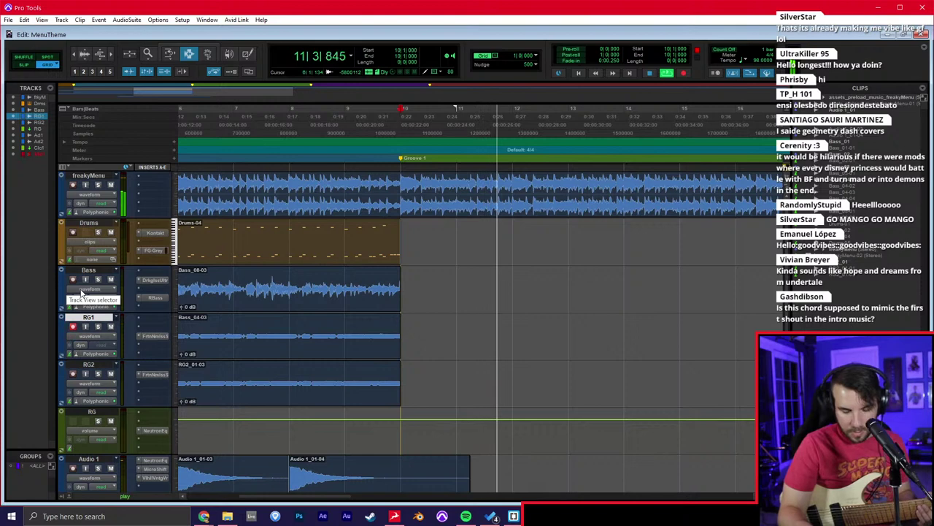
{"action": "key", "text": "space"}
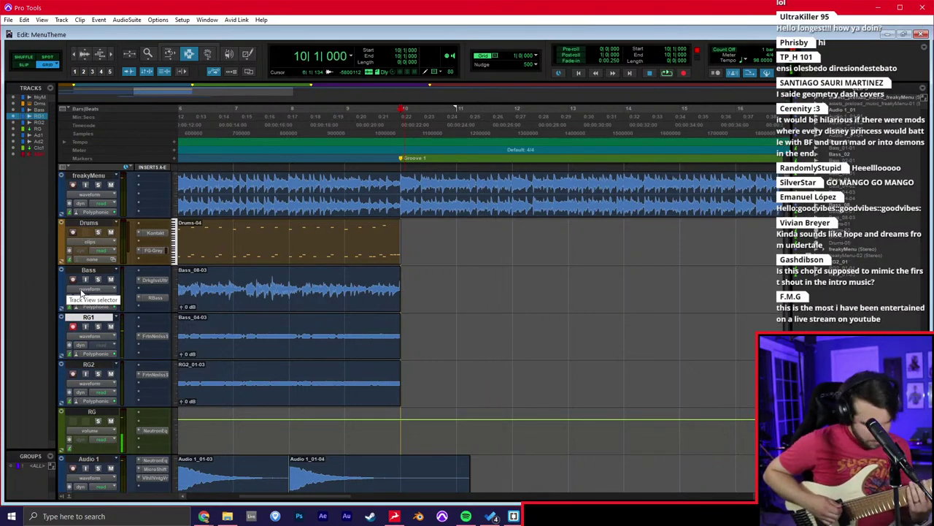
{"action": "key", "text": "space"}
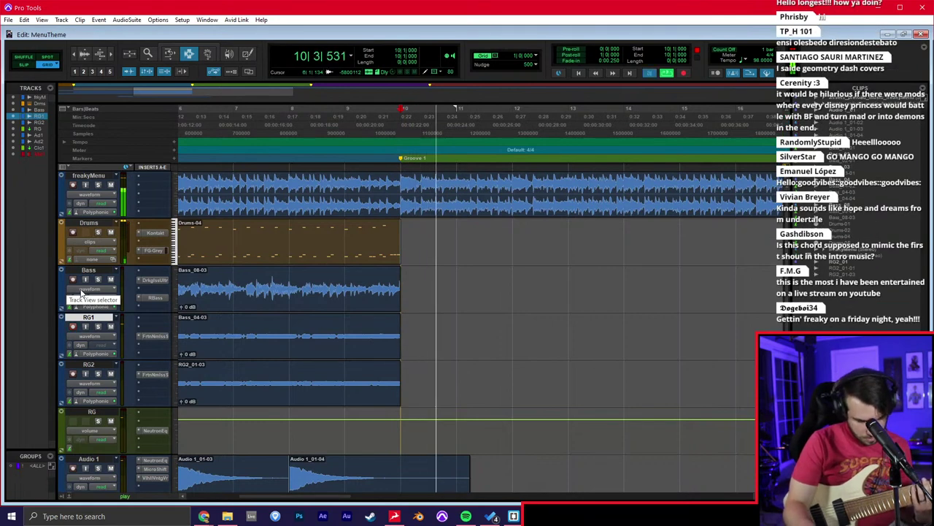
Rehearse from bar 10 once more and record the Groove 1 guitar part on RG1 from bar 10 to just past bar 14.
{"action": "key", "text": "space"}
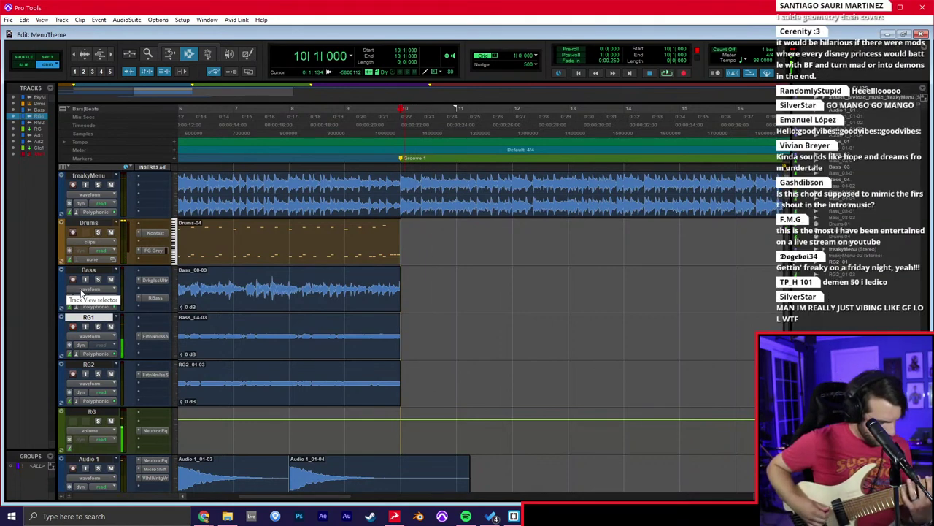
{"action": "key", "text": "space"}
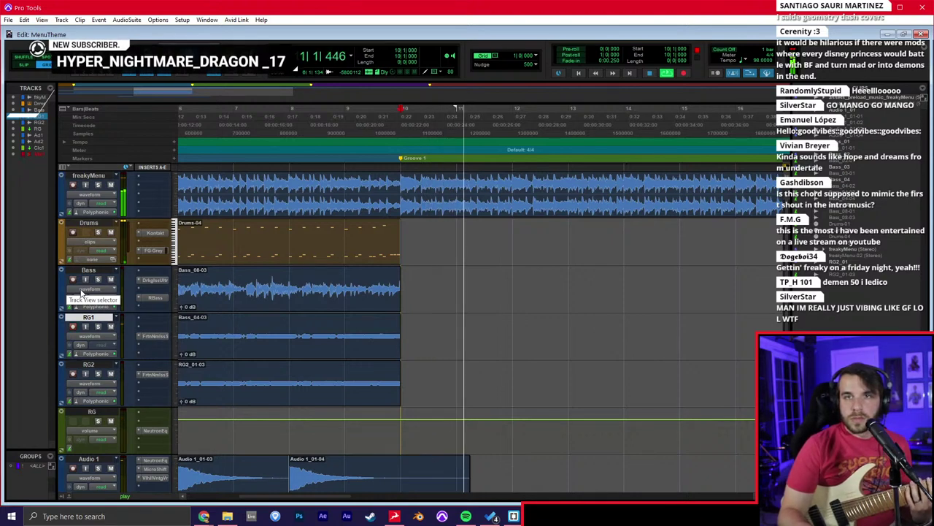
{"action": "key", "text": "space"}
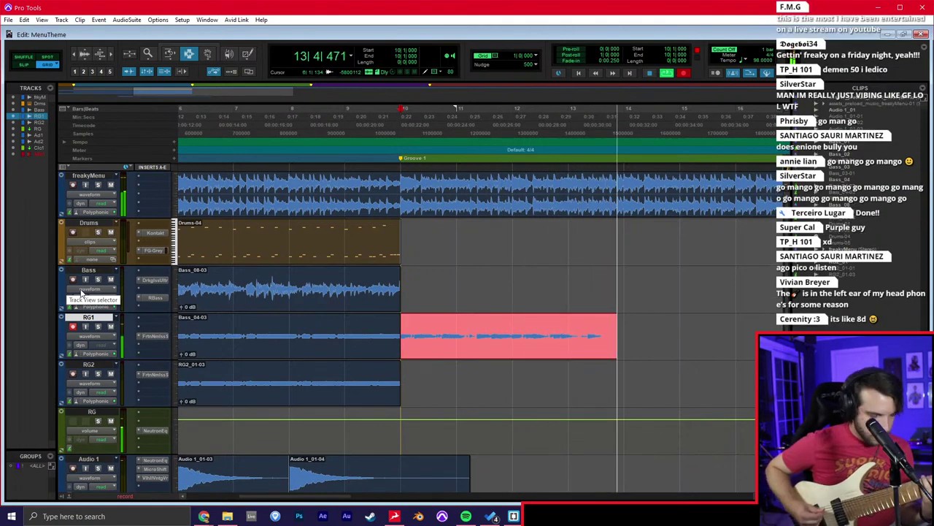
{"action": "key", "text": "space"}
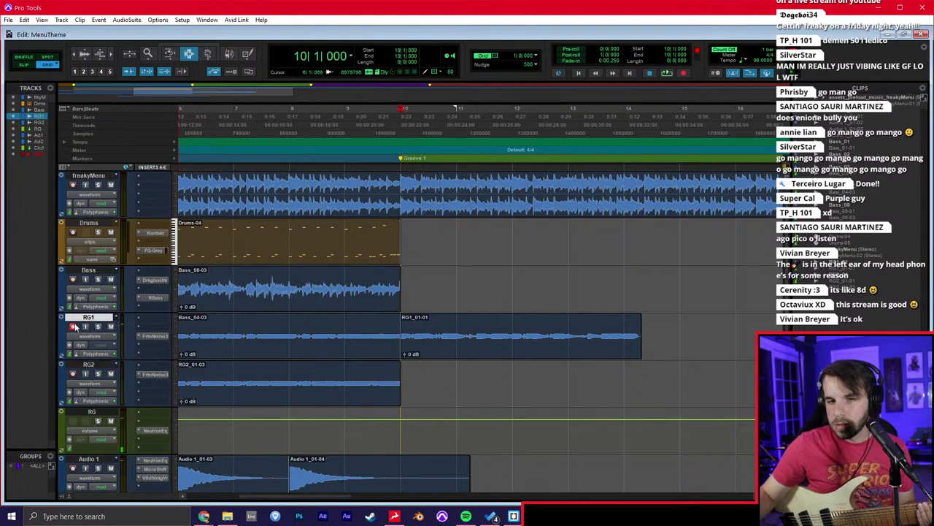
Record-arm RG2 and record the second Groove 1 guitar layer from bar 10 to just past bar 14, restarting the short first take.
{"action": "left_click", "coordinate": [72, 375]}
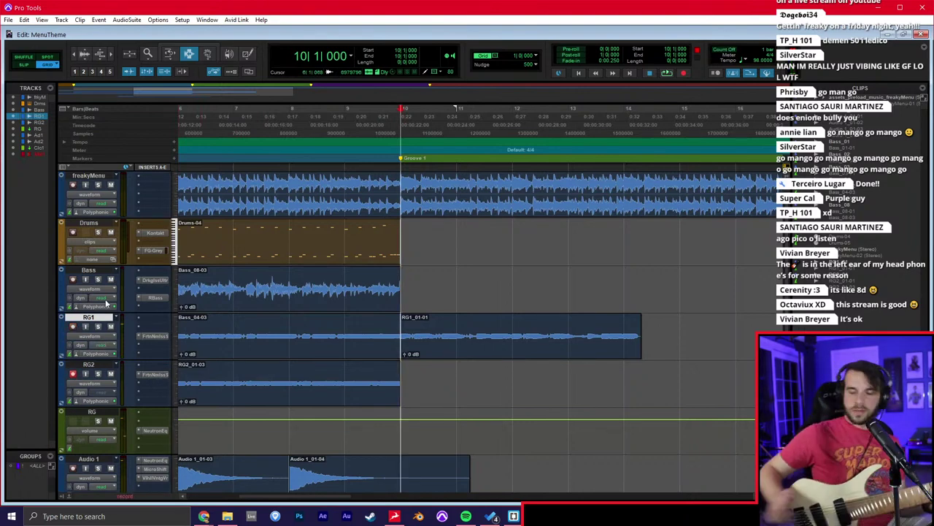
{"action": "key", "text": "ctrl+space"}
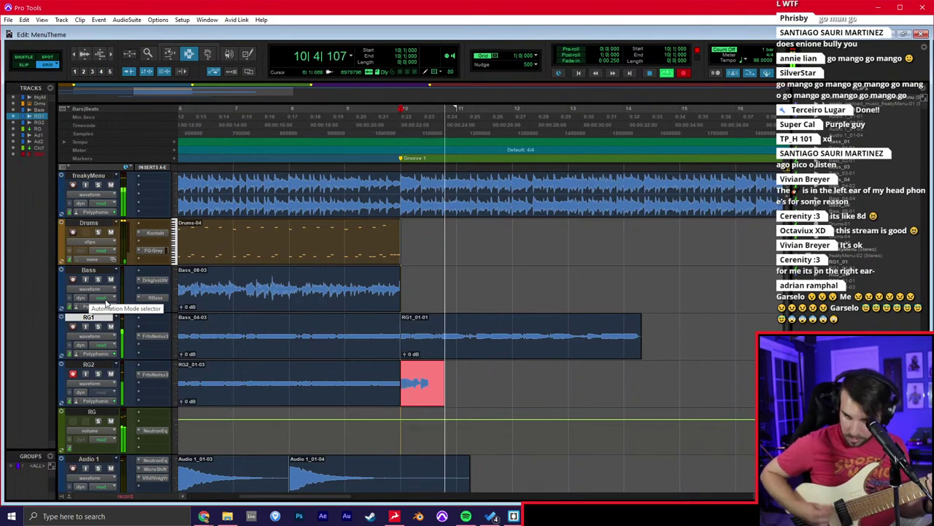
{"action": "key", "text": "space"}
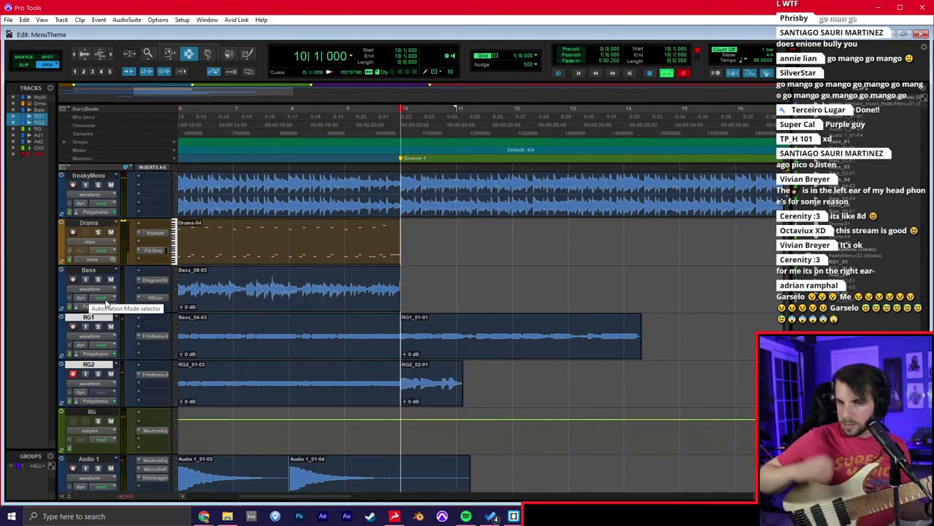
{"action": "key", "text": "ctrl+space"}
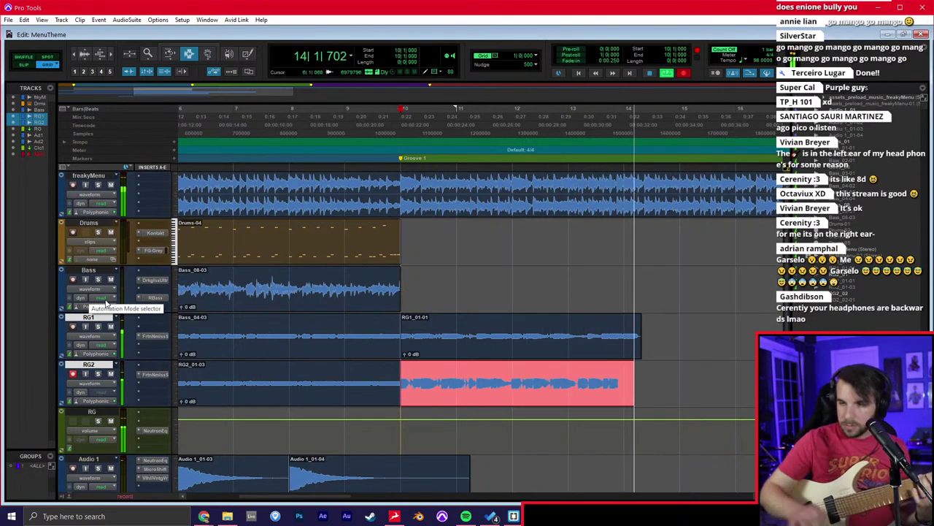
{"action": "key", "text": "space"}
Record the Groove 1 part on the Bass track from bar 10 to just past bar 14, disarm the track and return to bar 10.
{"action": "left_click", "coordinate": [404, 297]}
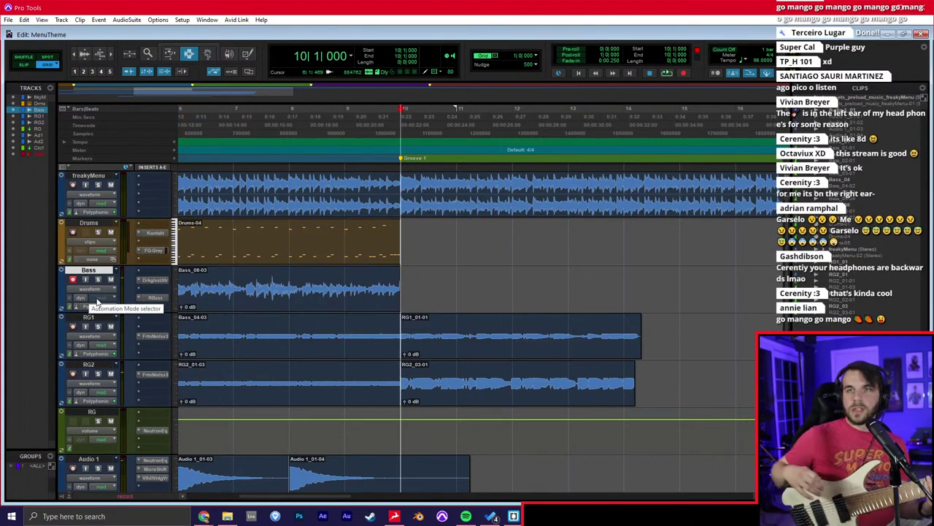
{"action": "key", "text": "ctrl+space"}
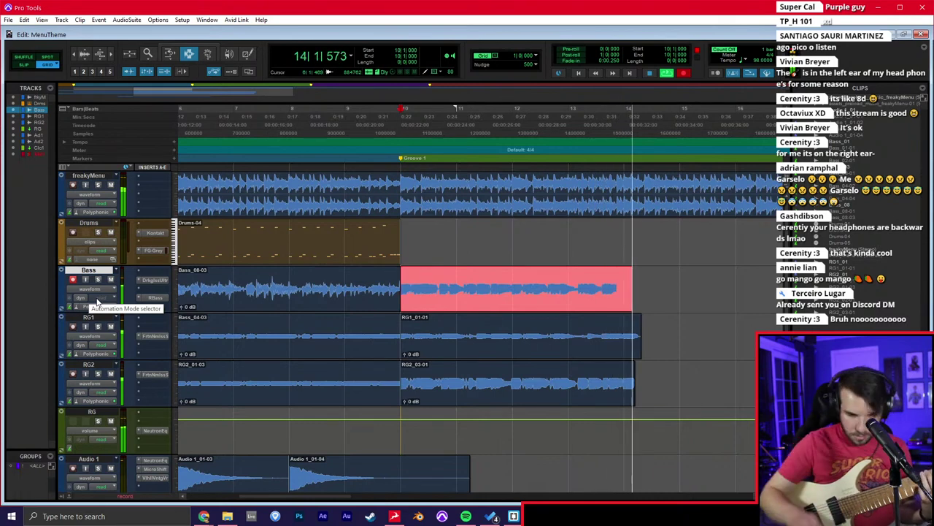
{"action": "key", "text": "space"}
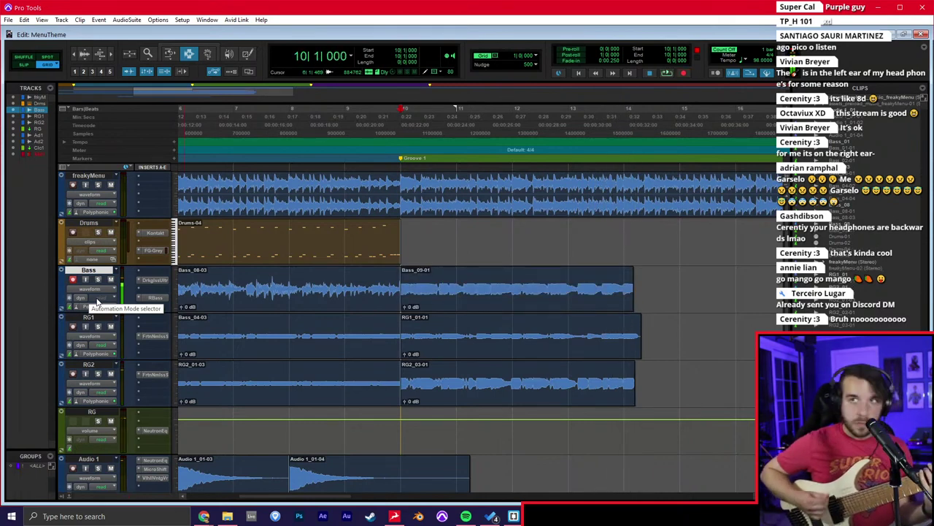
{"action": "left_click", "coordinate": [74, 281]}
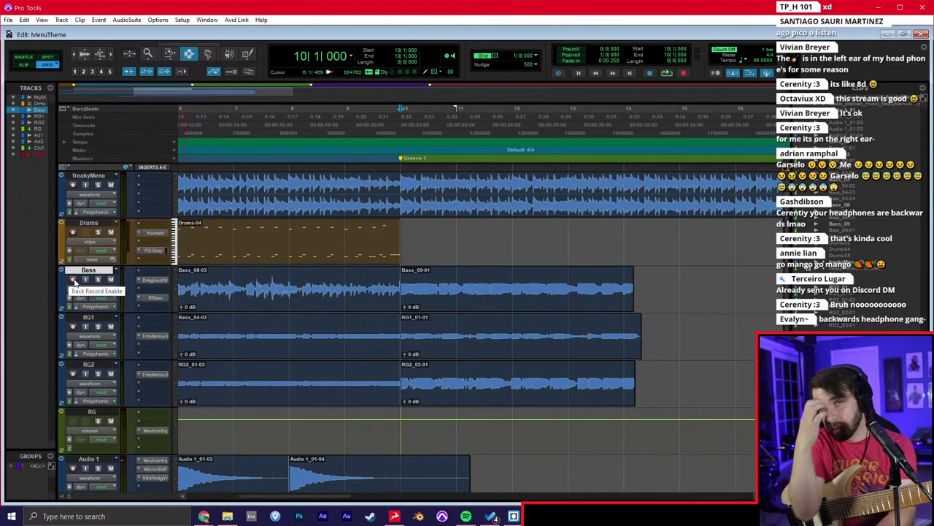
{"action": "key", "text": "space"}
{"action": "key", "text": "space"}
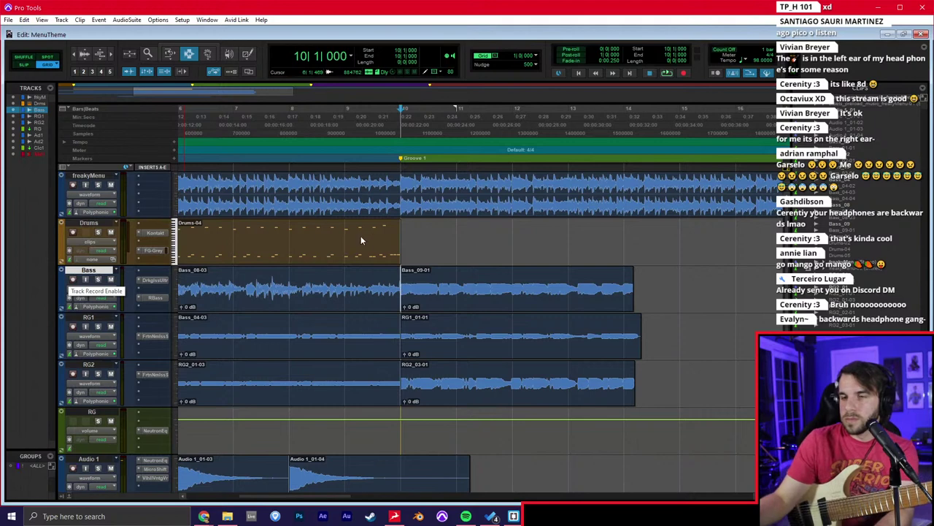
Open the Drums track in the MIDI Editor and enter a syncopated C0 kick pattern across bars 10 and 11.
{"action": "double_click", "coordinate": [342, 261]}
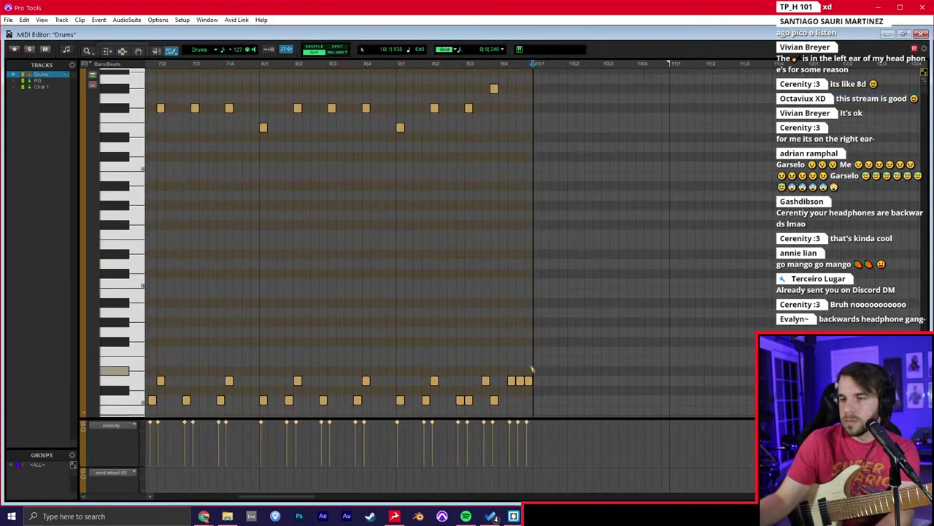
{"action": "key", "text": "t"}
{"action": "left_click", "coordinate": [534, 396]}
{"action": "key", "text": "ctrl+z"}
{"action": "key", "text": "F4"}
{"action": "left_click", "coordinate": [534, 396]}
{"action": "key", "text": "space"}
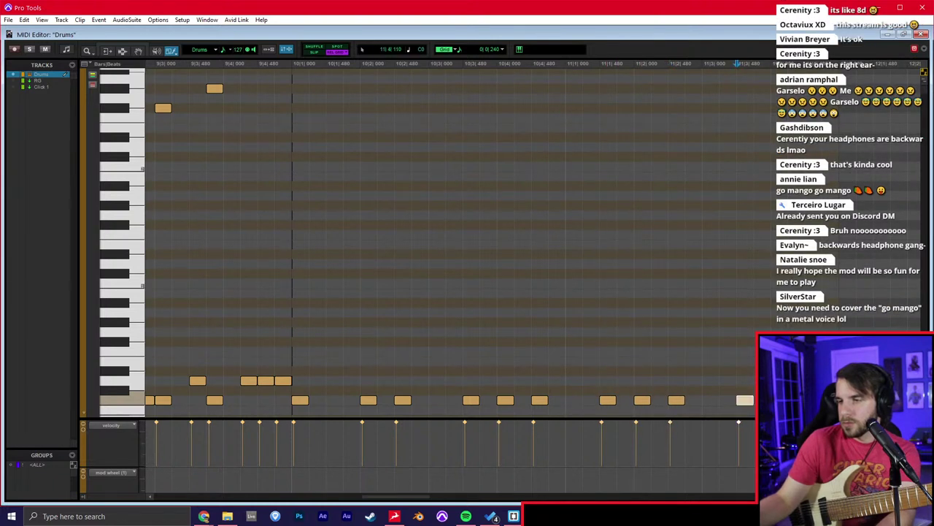
Add snare hits on beat 3 of bars 10 and 11, plus two stacked cymbal notes at the start of bar 10.
{"action": "left_click", "coordinate": [436, 379]}
{"action": "left_click", "coordinate": [708, 379]}
{"action": "left_click_drag", "start_coordinate": [292, 170], "coordinate": [294, 108]}
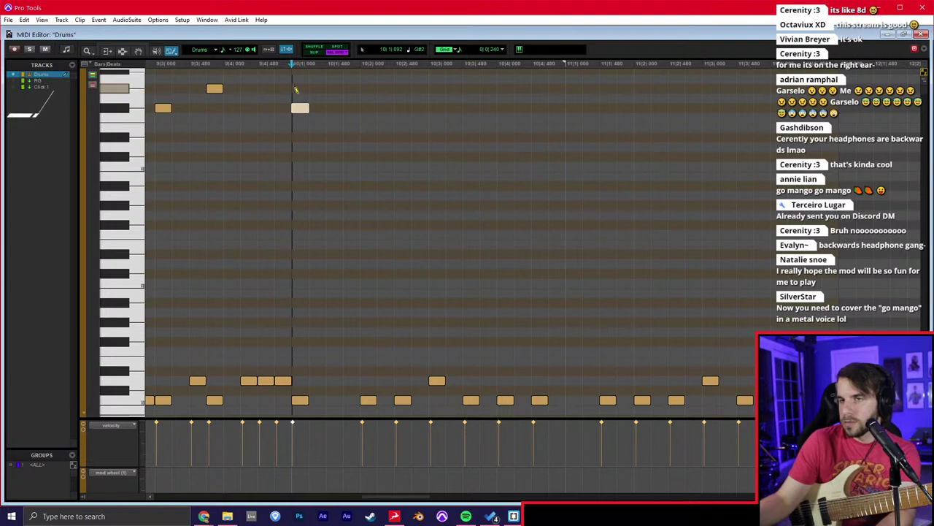
{"action": "left_click", "coordinate": [298, 89]}
Add four quarter-note cymbal hits across bar 10 above the existing cymbal notes, and duplicate the last three into bar 11.
{"action": "scroll", "coordinate": [301, 95], "scroll_direction": "up", "scroll_amount": 4}
{"action": "left_click", "coordinate": [300, 294]}
{"action": "left_click", "coordinate": [368, 295]}
{"action": "left_click", "coordinate": [435, 294]}
{"action": "left_click", "coordinate": [505, 297]}
{"action": "left_click_drag", "start_coordinate": [565, 260], "coordinate": [331, 353]}
{"action": "key", "text": "ctrl+d"}
{"action": "scroll", "coordinate": [337, 364], "scroll_direction": "down", "scroll_amount": 4}
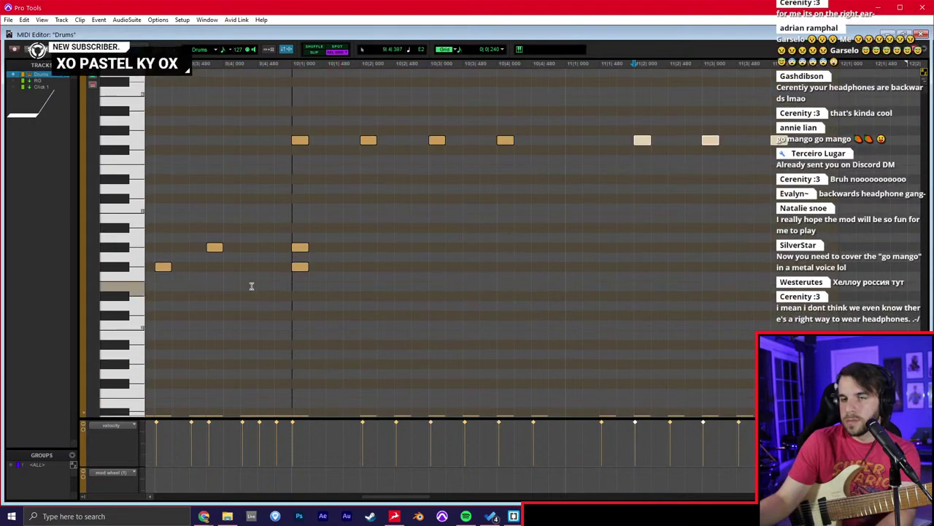
Play back the new drum groove and, in the Edit window, duplicate the two-bar Drums clip from bar 10 to bar 12.
{"action": "left_click", "coordinate": [252, 286]}
{"action": "key", "text": "space"}
{"action": "key", "text": "ctrl+equal"}
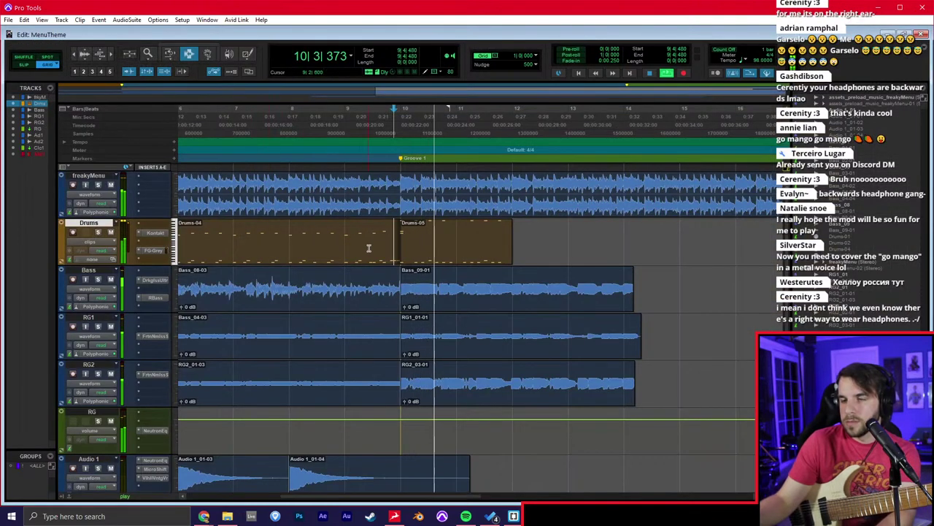
{"action": "left_click", "coordinate": [403, 248]}
{"action": "key", "text": "ctrl+d"}
{"action": "left_click", "coordinate": [399, 330]}
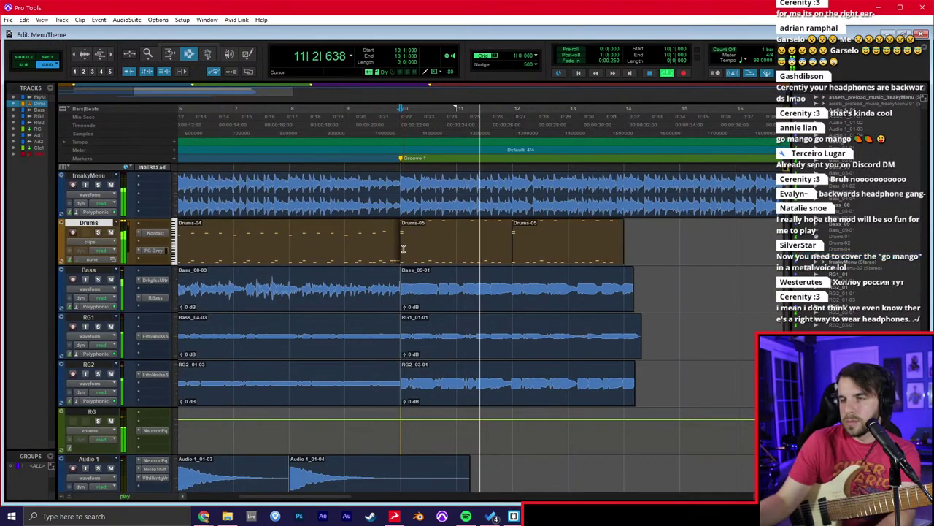
{"action": "scroll", "coordinate": [371, 385], "scroll_direction": "down", "scroll_amount": 2}
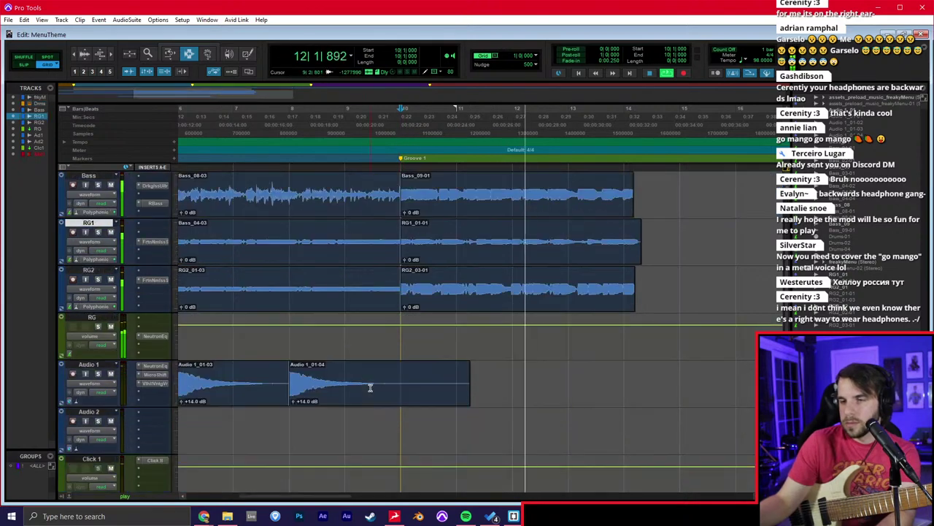
{"action": "key", "text": "space"}
{"action": "left_click", "coordinate": [94, 272]}
{"action": "left_click", "coordinate": [98, 224], "text": "shift"}
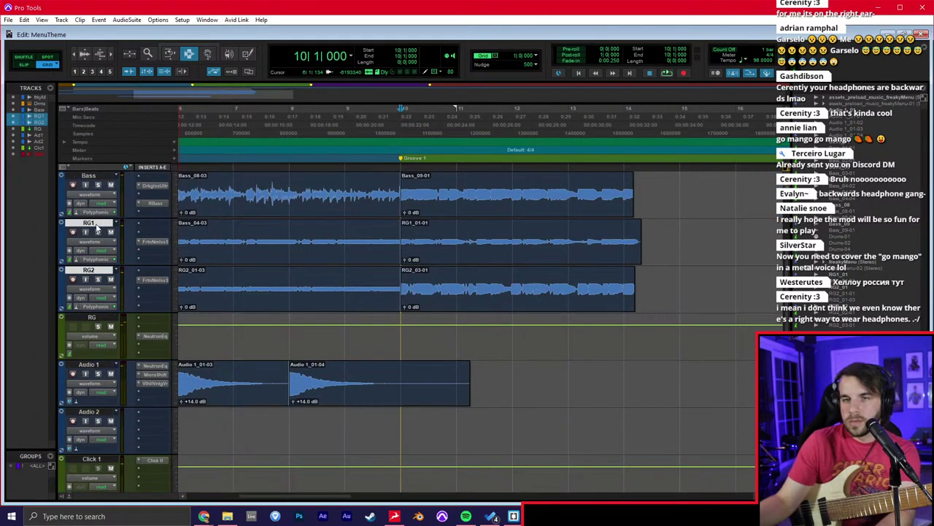
{"action": "right_click", "coordinate": [99, 223]}
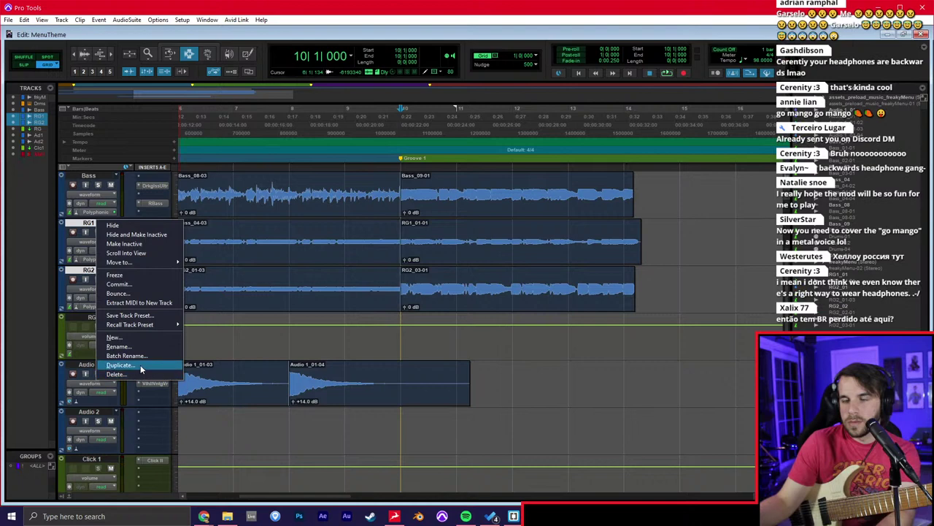
{"action": "left_click", "coordinate": [95, 326]}
{"action": "left_click", "coordinate": [93, 324], "text": "shift"}
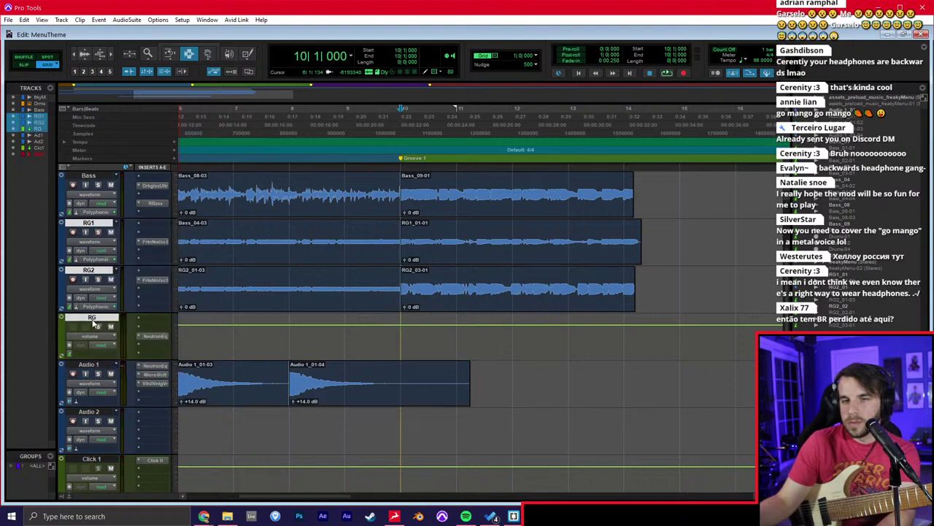
{"action": "right_click", "coordinate": [92, 318]}
{"action": "key", "text": "Escape"}
Create two mono audio tracks below RG and copy the FrtnNmlss inserts from RG1 and RG2 onto them.
{"action": "key", "text": "ctrl+shift+n"}
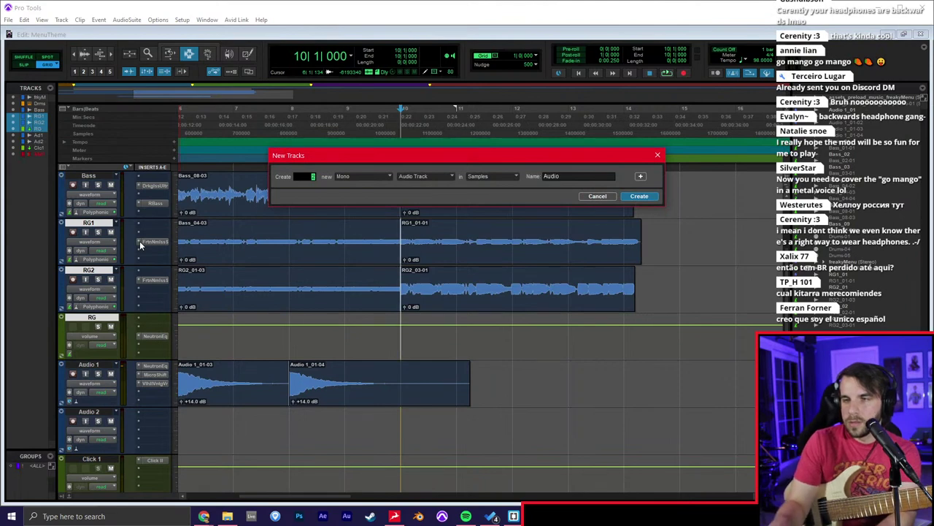
{"action": "key", "text": "Return"}
{"action": "left_click_drag", "start_coordinate": [150, 241], "coordinate": [158, 431]}
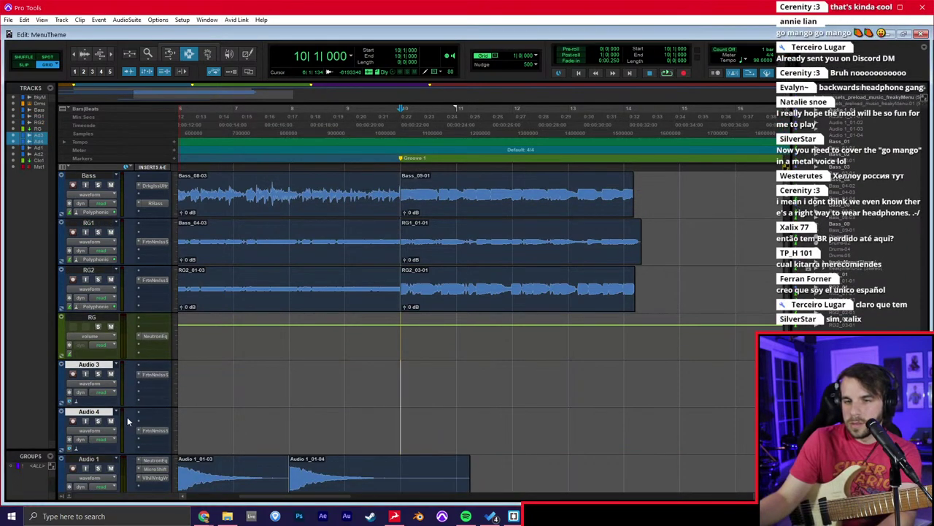
In the Mix window, route Audio 3 and Audio 4 to a new track named RG2 and pan them 55 left and 56 right.
{"action": "key", "text": "ctrl+equal"}
{"action": "right_click", "coordinate": [303, 192]}
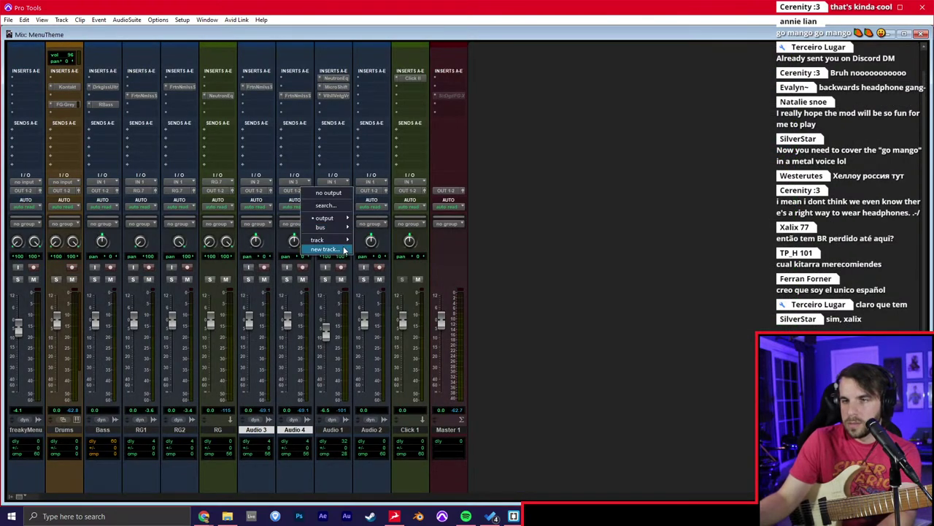
{"action": "left_click", "coordinate": [323, 248]}
{"action": "type", "text": "RG2"}
{"action": "key", "text": "Return"}
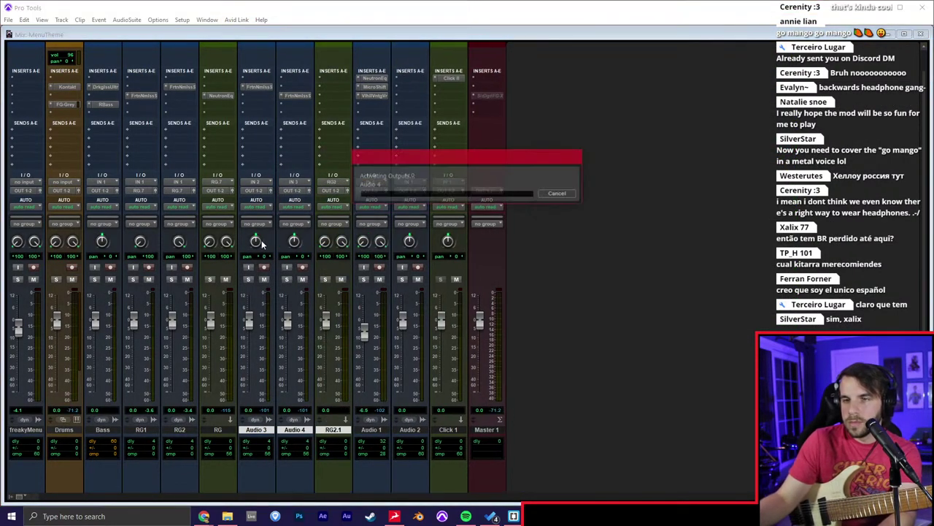
{"action": "left_click_drag", "start_coordinate": [296, 240], "coordinate": [348, 235]}
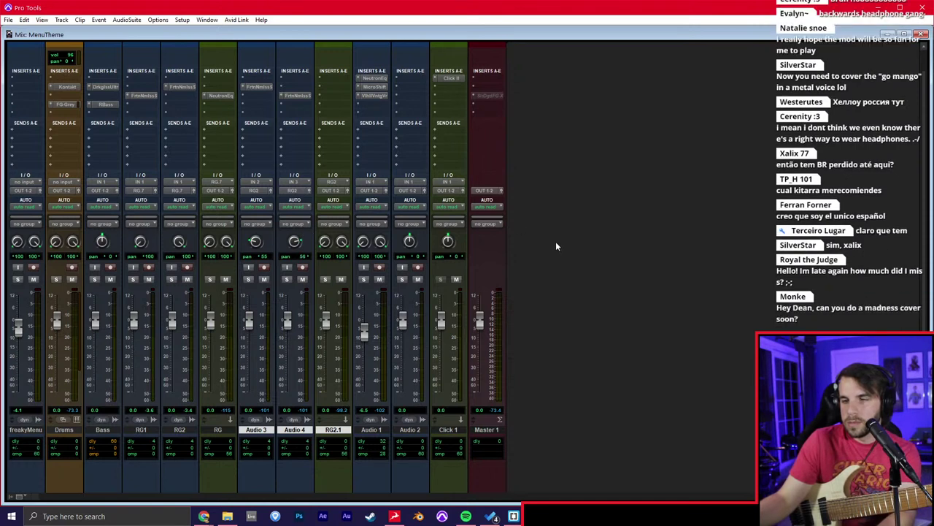
Record-arm Audio 3 and set the inputs of Audio 3 and Audio 4 to IN 1 in the Mix window.
{"action": "key", "text": "ctrl+equal"}
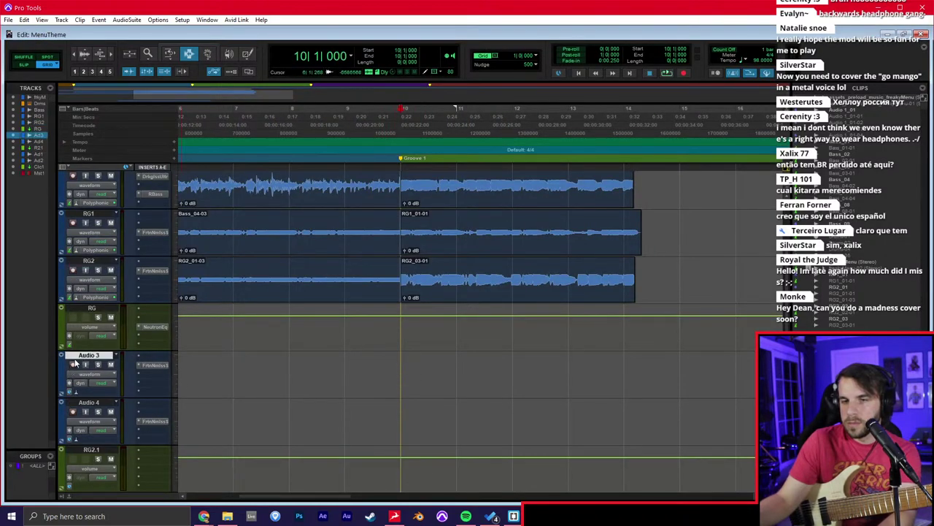
{"action": "key", "text": "ctrl+equal"}
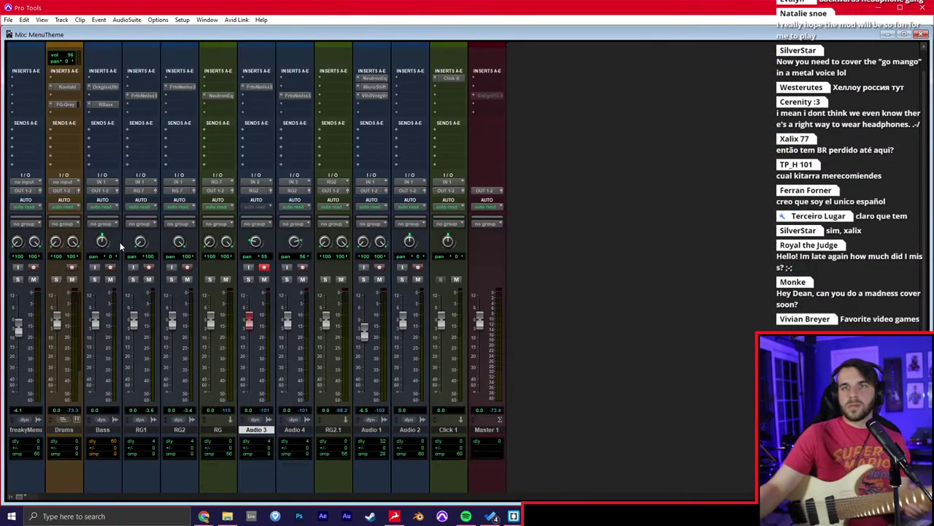
{"action": "left_click", "coordinate": [270, 181]}
{"action": "mouse_move", "coordinate": [296, 209]}
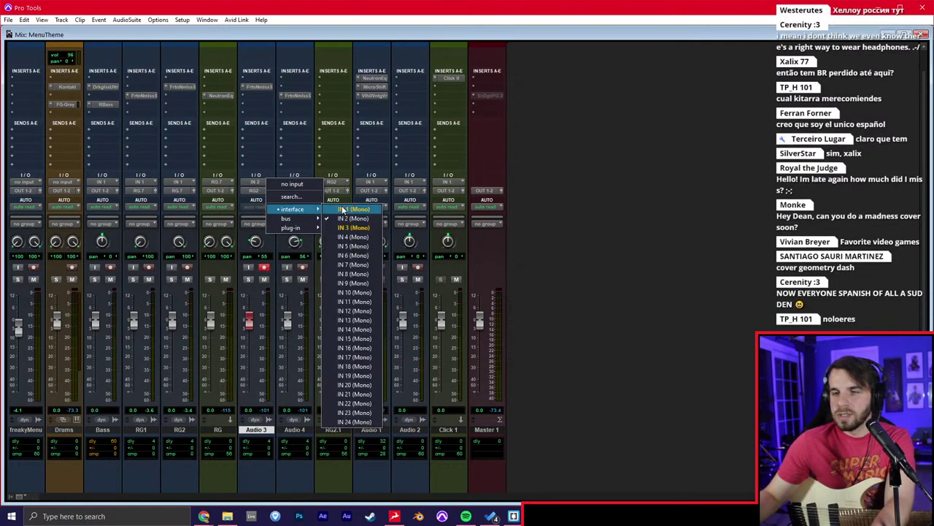
{"action": "left_click", "coordinate": [342, 210]}
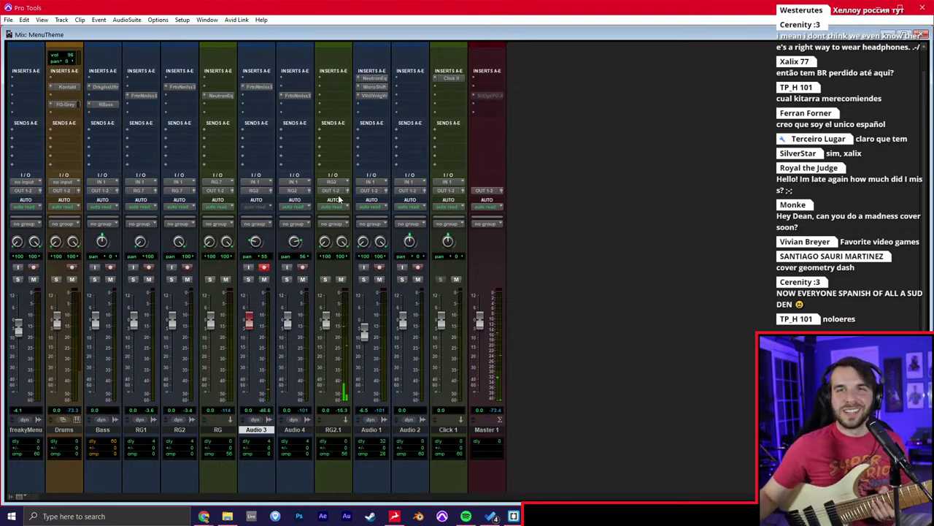
In the Edit window, play back Groove 1 from bar 10 and try recording a guitar take on Audio 3 from there.
{"action": "key", "text": "ctrl+equal"}
{"action": "left_click", "coordinate": [400, 349]}
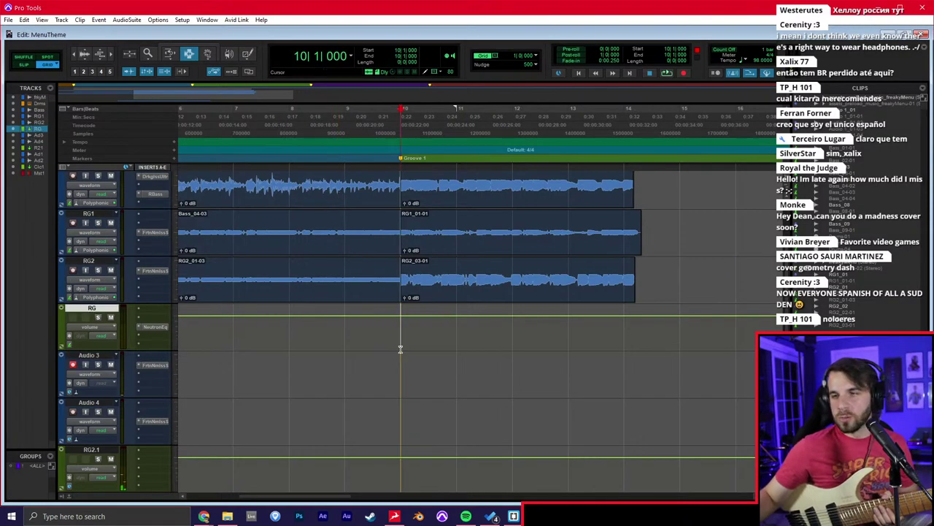
{"action": "left_click", "coordinate": [398, 370]}
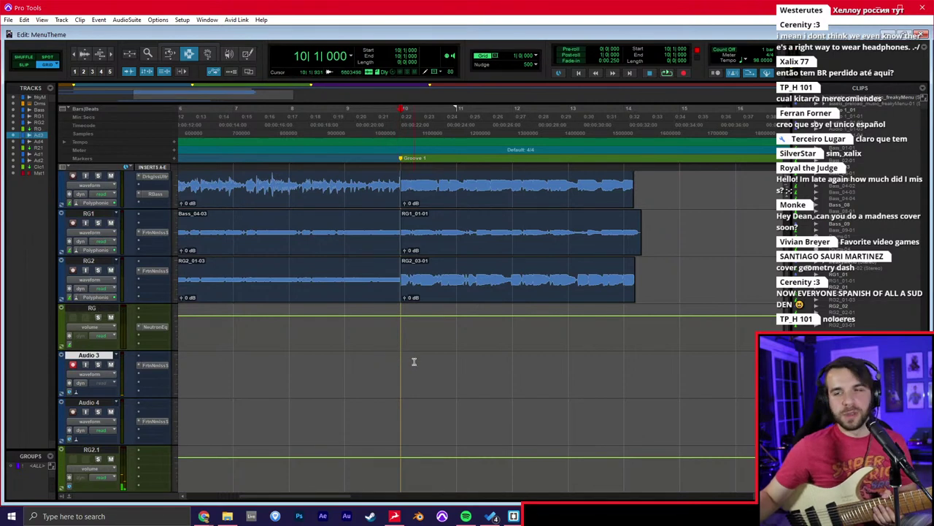
{"action": "key", "text": "shift+r"}
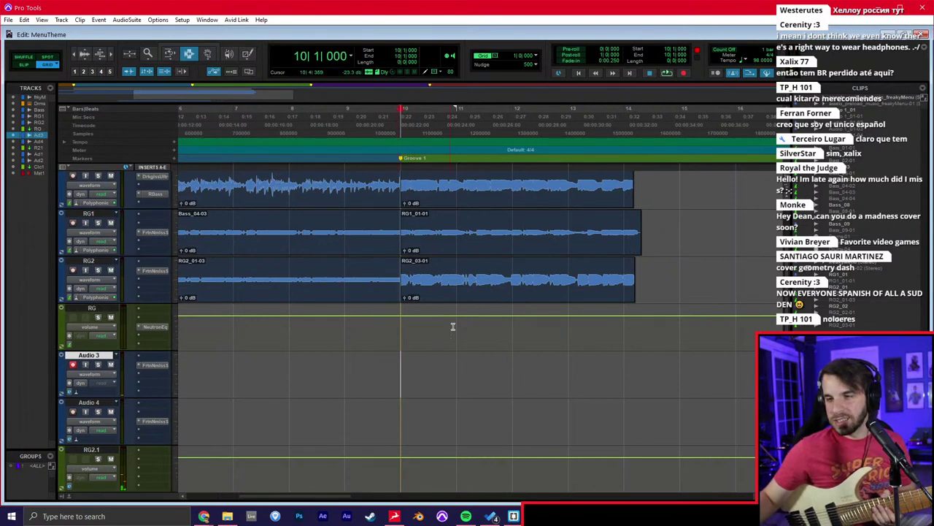
{"action": "key", "text": "space"}
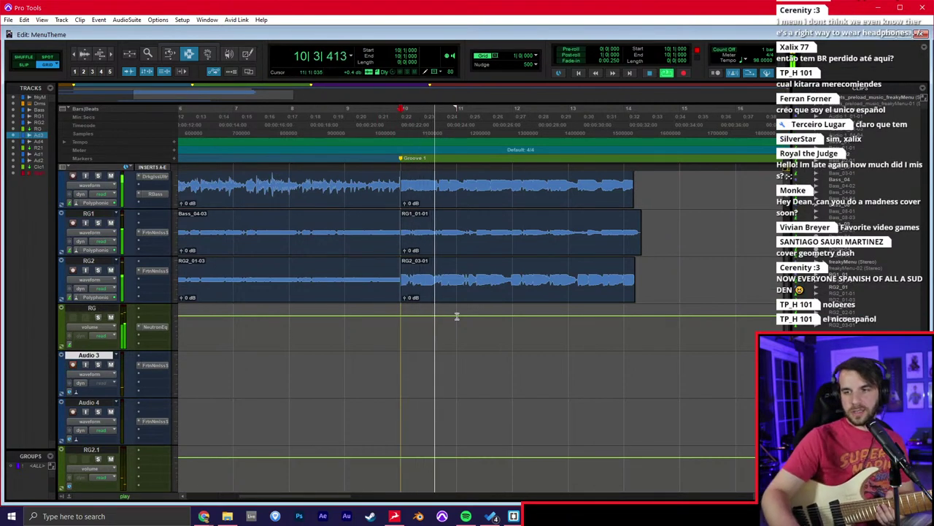
{"action": "key", "text": "space"}
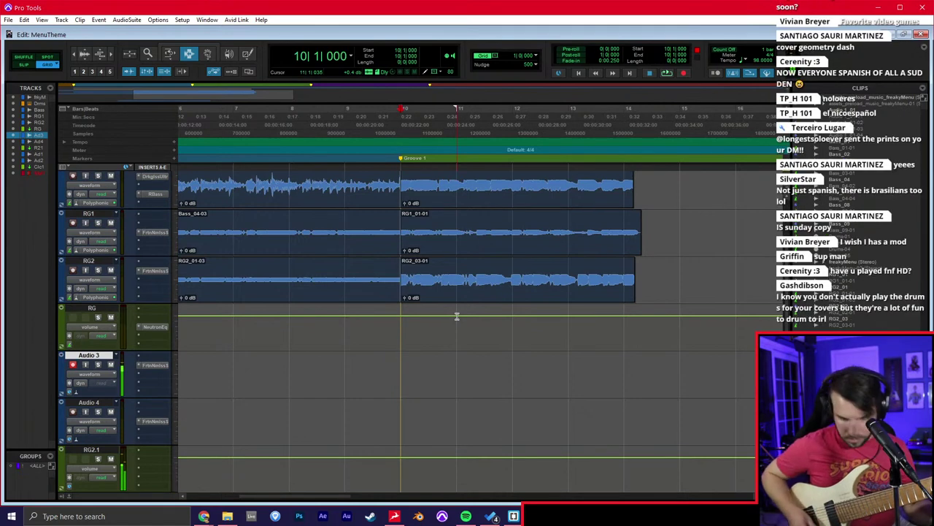
{"action": "key", "text": "space"}
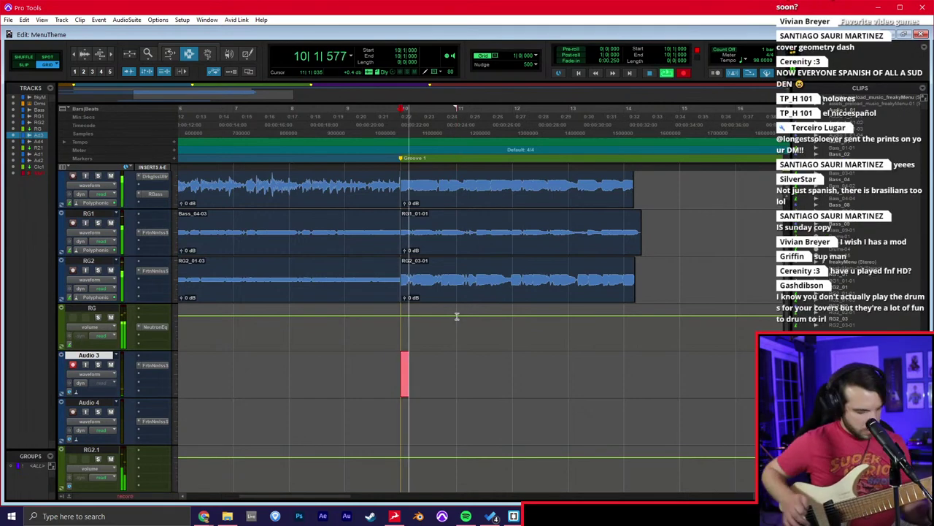
{"action": "key", "text": "space"}
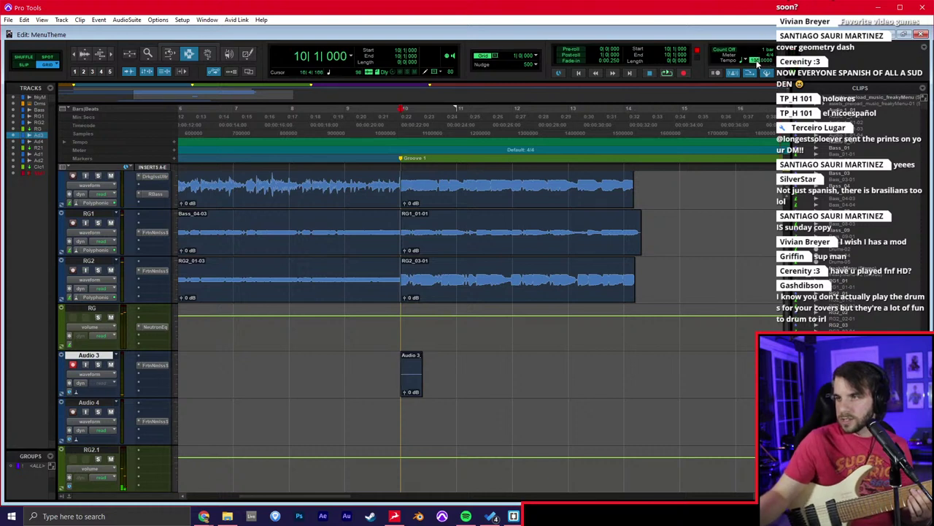
Set the session tempo to 105 BPM and record the Groove 1 guitar layer on Audio 3 from bar 9, redoing the take once.
{"action": "key", "text": "Return"}
{"action": "key", "text": "KP_3"}
{"action": "key", "text": "space"}
{"action": "key", "text": "KP_1"}
{"action": "key", "text": "KP_3"}
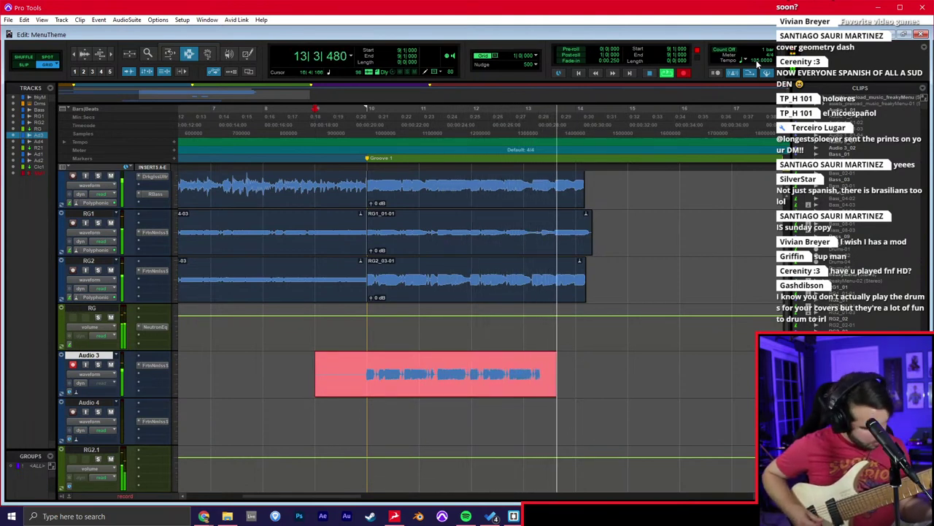
{"action": "key", "text": "space"}
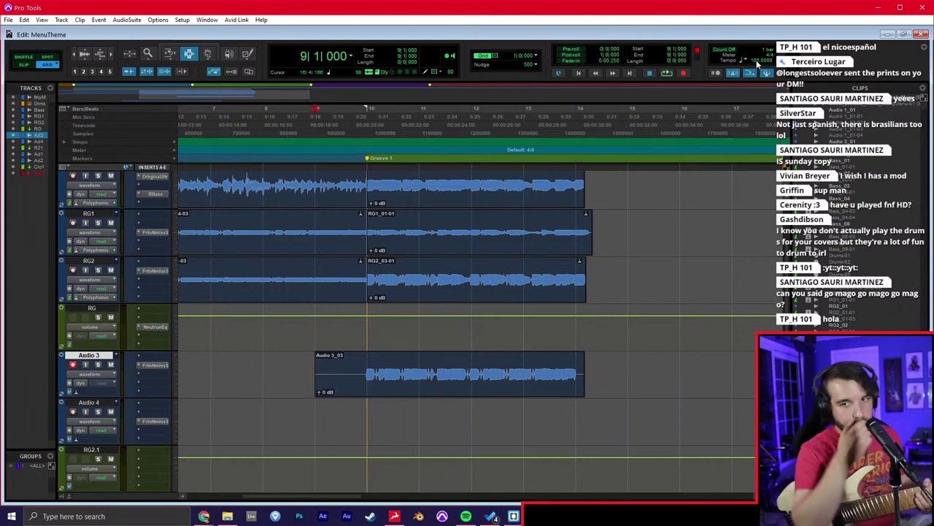
{"action": "key", "text": "space"}
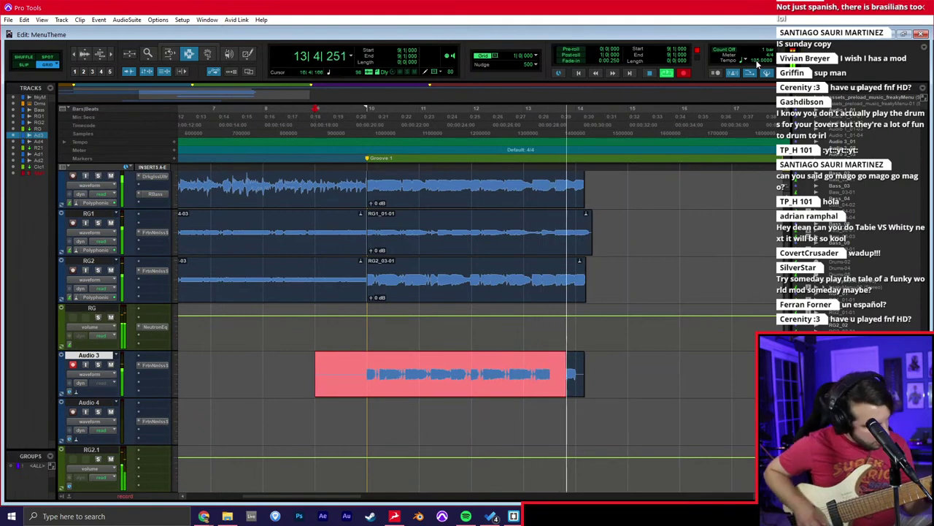
{"action": "key", "text": "space"}
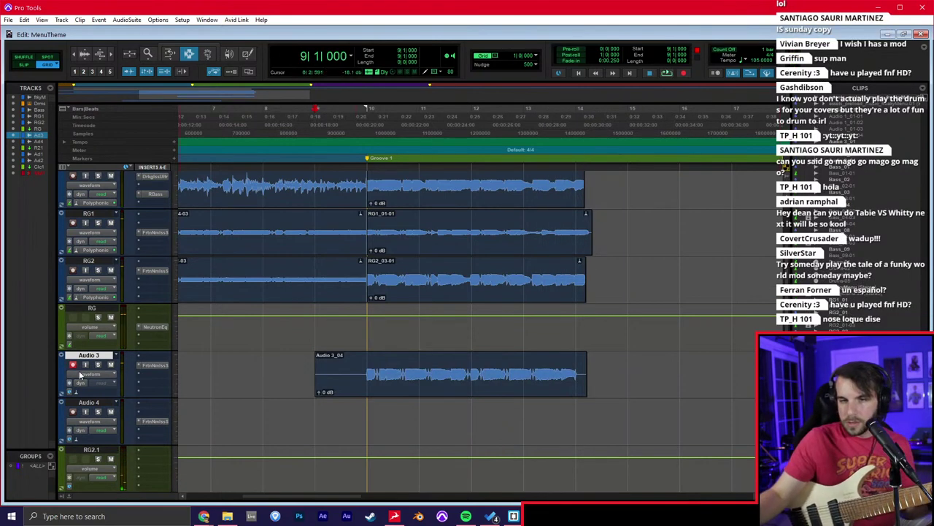
Disarm Audio 3, record-arm Audio 4 and record the doubled guitar layer on it from bar 9.
{"action": "left_click", "coordinate": [73, 365]}
{"action": "left_click", "coordinate": [73, 411]}
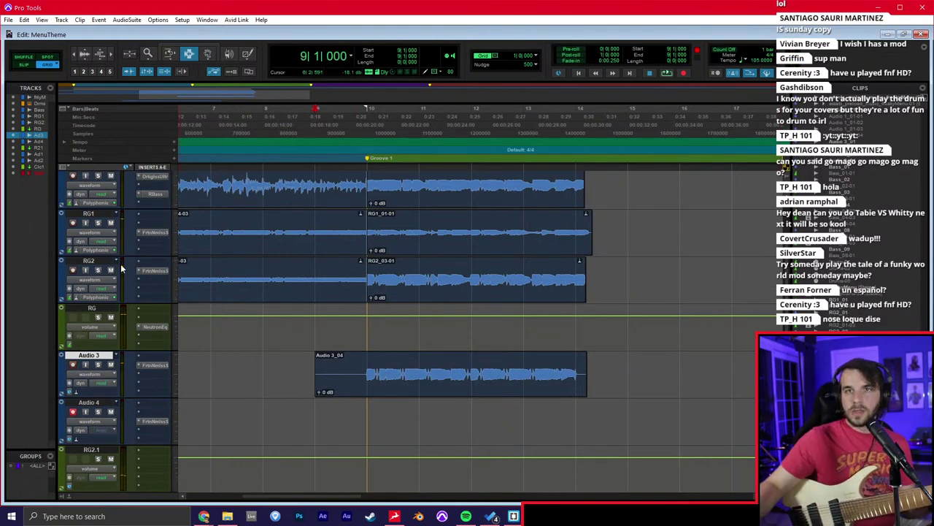
{"action": "key", "text": "ctrl+space"}
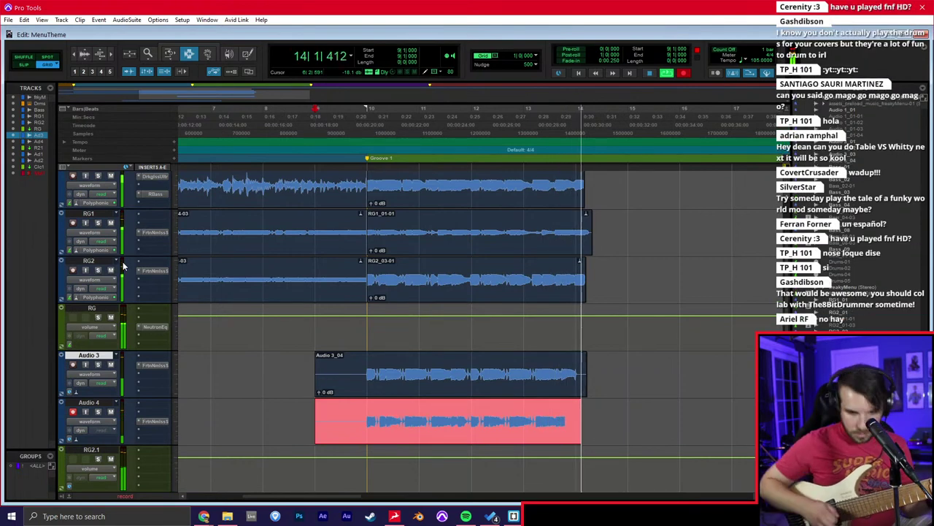
{"action": "key", "text": "space"}
Duplicate bars 10 to 14 of the Drums through Audio 4 tracks to bar 14, and undo the tempo change to 106 BPM.
{"action": "scroll", "coordinate": [375, 198], "scroll_direction": "up", "scroll_amount": 2}
{"action": "left_click_drag", "start_coordinate": [374, 200], "coordinate": [577, 478]}
{"action": "key", "text": "ctrl+d"}
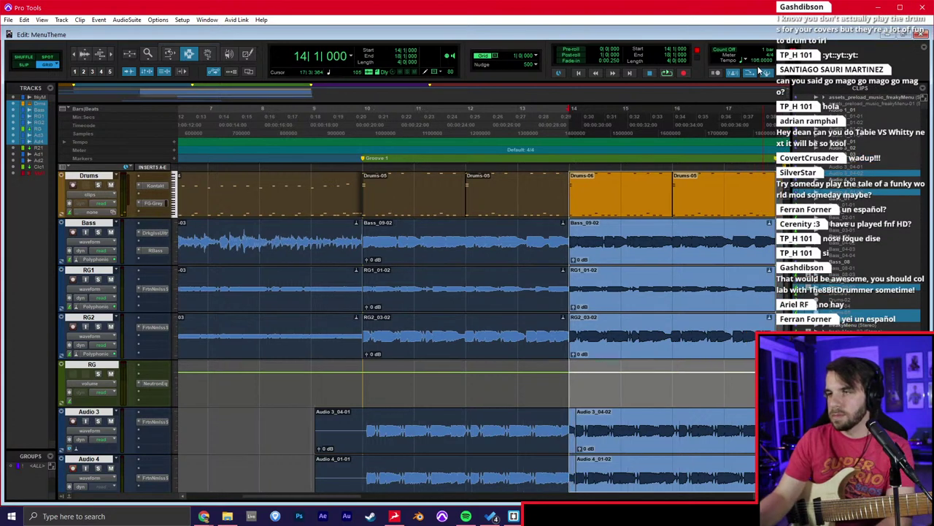
{"action": "key", "text": "Return"}
{"action": "key", "text": "ctrl+z"}
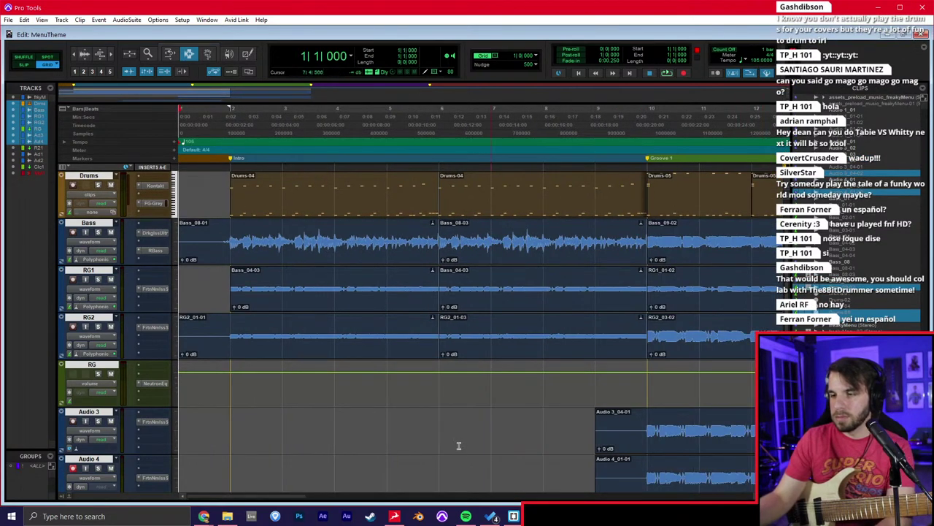
Enable Polyphonic Elastic Audio on Audio 3 and Audio 4 and set their timebase to ticks.
{"action": "left_click", "coordinate": [110, 449]}
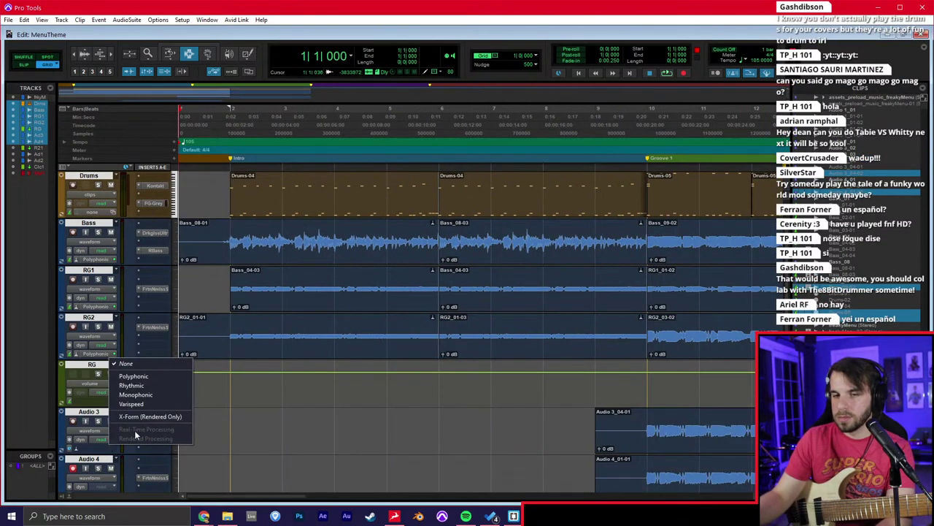
{"action": "left_click", "coordinate": [69, 448]}
{"action": "left_click", "coordinate": [86, 458]}
{"action": "left_click", "coordinate": [181, 432]}
Play the song from the start and, in the Mix window, reactivate the inactive FG-X insert on Master 1.
{"action": "key", "text": "space"}
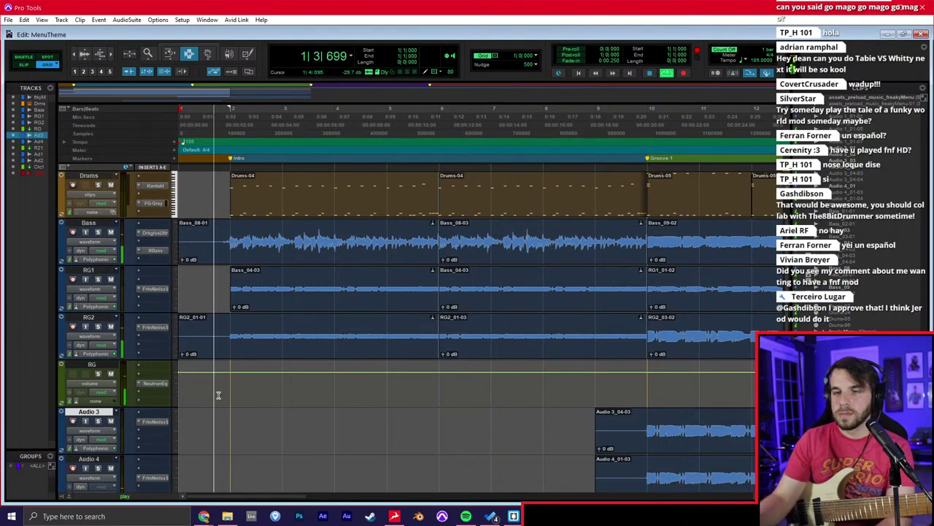
{"action": "key", "text": "ctrl+equal"}
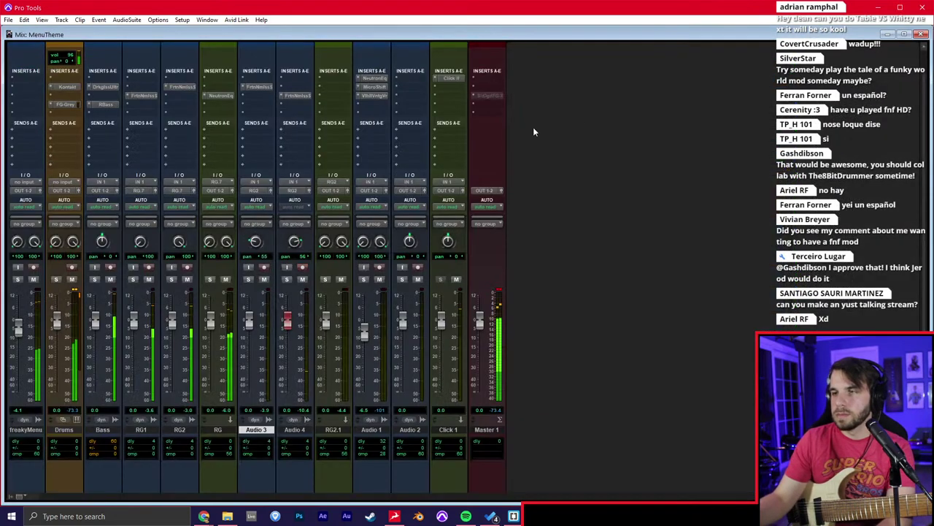
{"action": "right_click", "coordinate": [486, 96]}
{"action": "left_click", "coordinate": [500, 108]}
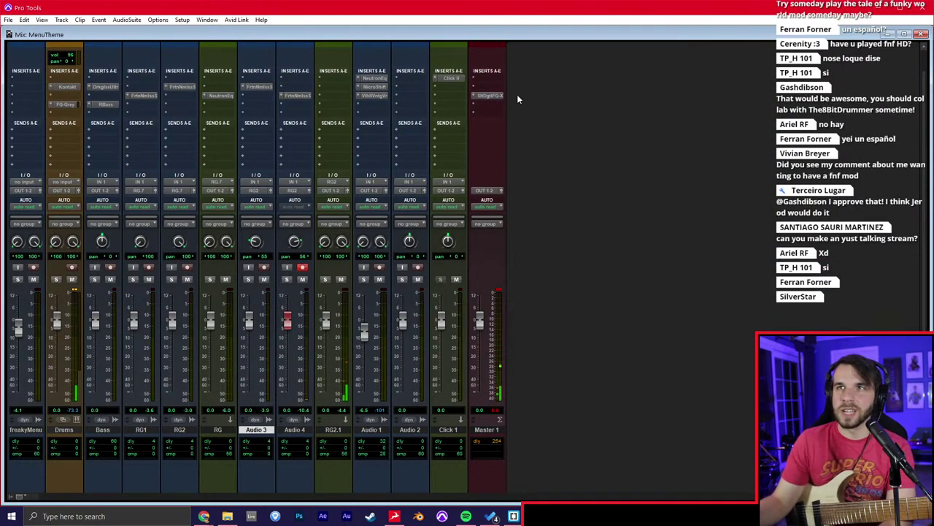
In the Edit window, use Slip mode to delete the lead-in audio just before bar 2 on the Bass and RG2 tracks.
{"action": "key", "text": "ctrl+equal"}
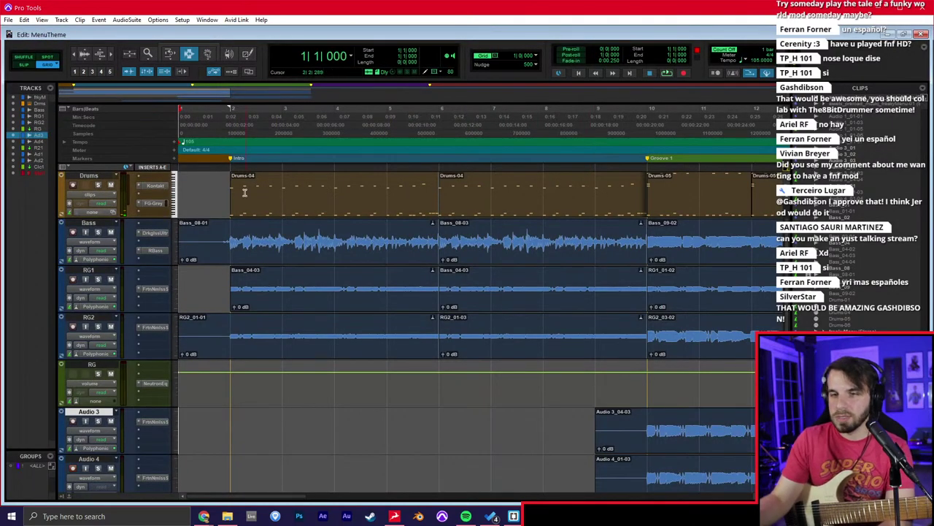
{"action": "left_click", "coordinate": [221, 248]}
{"action": "left_click_drag", "start_coordinate": [224, 250], "coordinate": [170, 356]}
{"action": "key", "text": "Delete"}
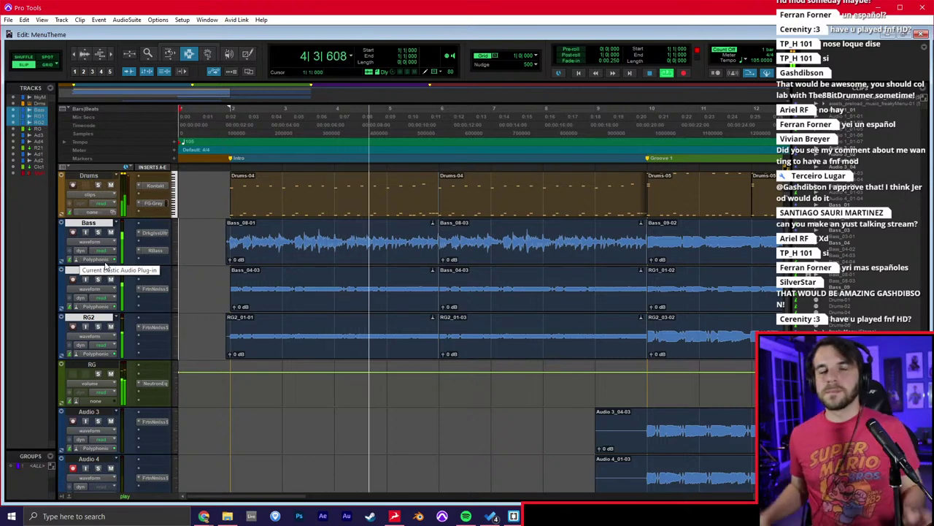
Return to Grid mode, try trimming the end of the first Bass clip back to bar 5, and play from there.
{"action": "left_click", "coordinate": [349, 300]}
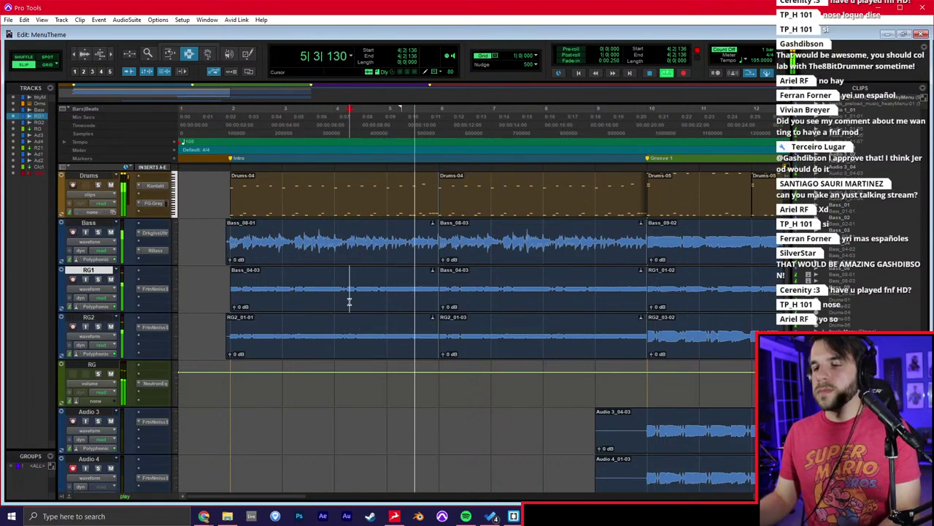
{"action": "key", "text": "t"}
{"action": "left_click", "coordinate": [469, 273]}
{"action": "left_click", "coordinate": [560, 247]}
{"action": "left_click", "coordinate": [555, 249]}
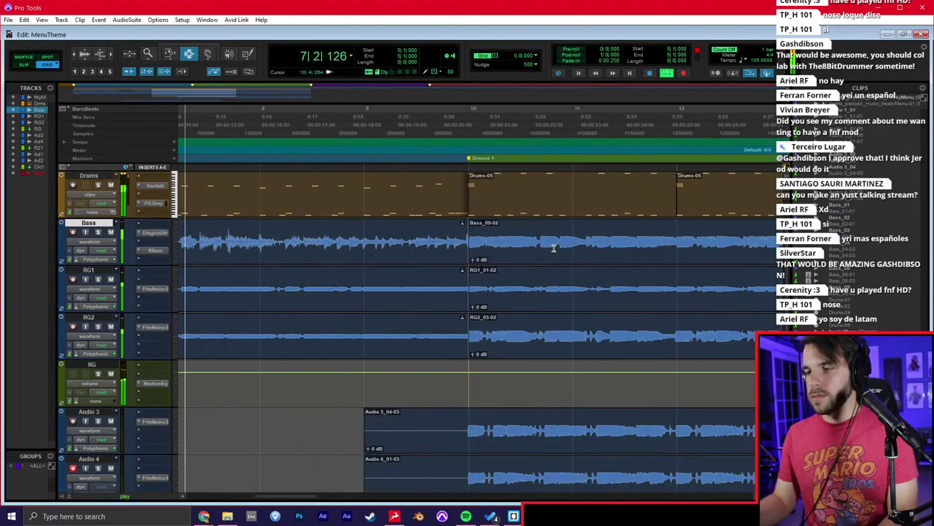
{"action": "key", "text": "s"}
{"action": "key", "text": "space"}
{"action": "key", "text": "space"}
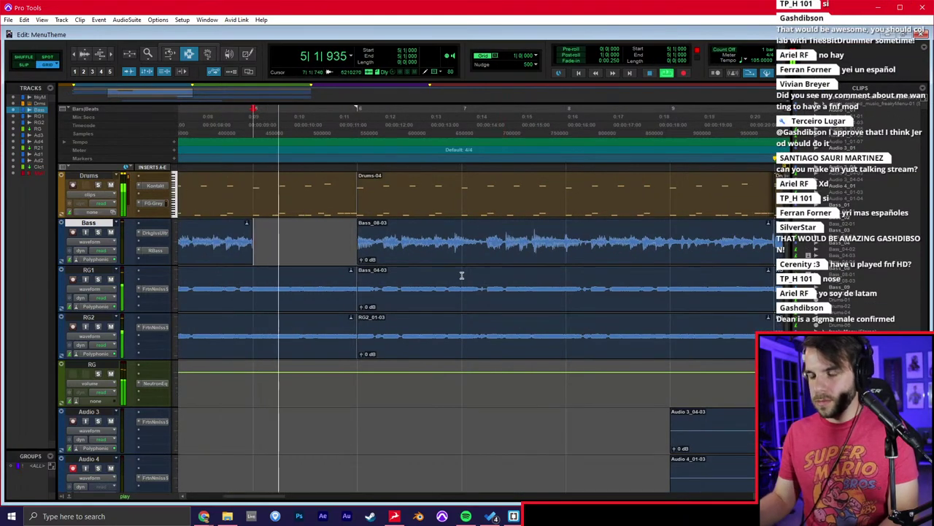
Open the Drums part in the MIDI Editor, select the lowest-row notes following the first hit of bar 5, and play from bar 5.
{"action": "key", "text": "space"}
{"action": "key", "text": "semicolon"}
{"action": "key", "text": "p"}
{"action": "key", "text": "p"}
{"action": "key", "text": "semicolon"}
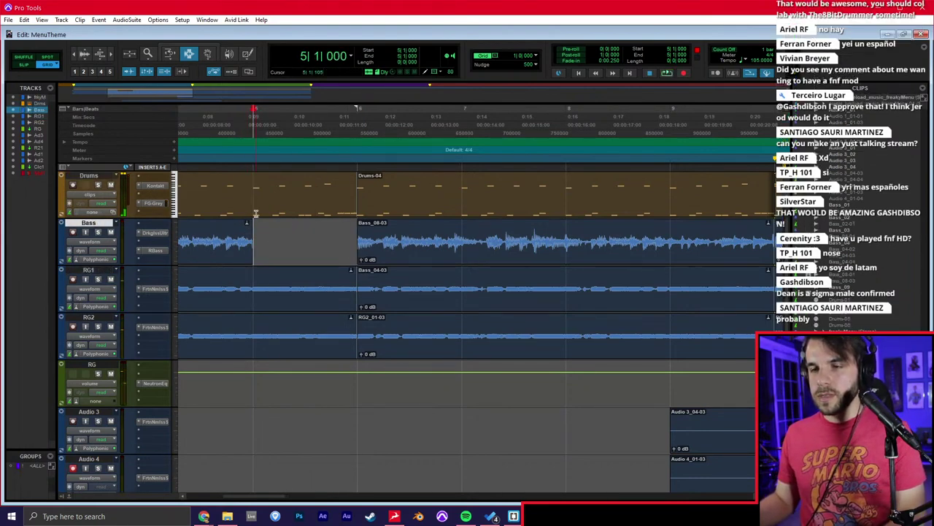
{"action": "key", "text": "p"}
{"action": "key", "text": "super+equal"}
{"action": "scroll", "coordinate": [540, 248], "scroll_direction": "down", "scroll_amount": 4}
{"action": "left_click_drag", "start_coordinate": [576, 383], "coordinate": [723, 347]}
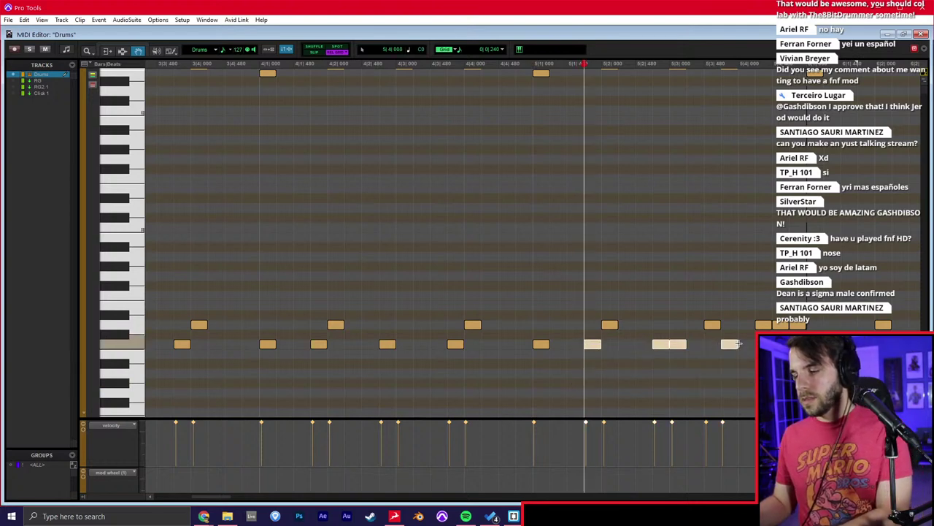
{"action": "left_click", "coordinate": [531, 299]}
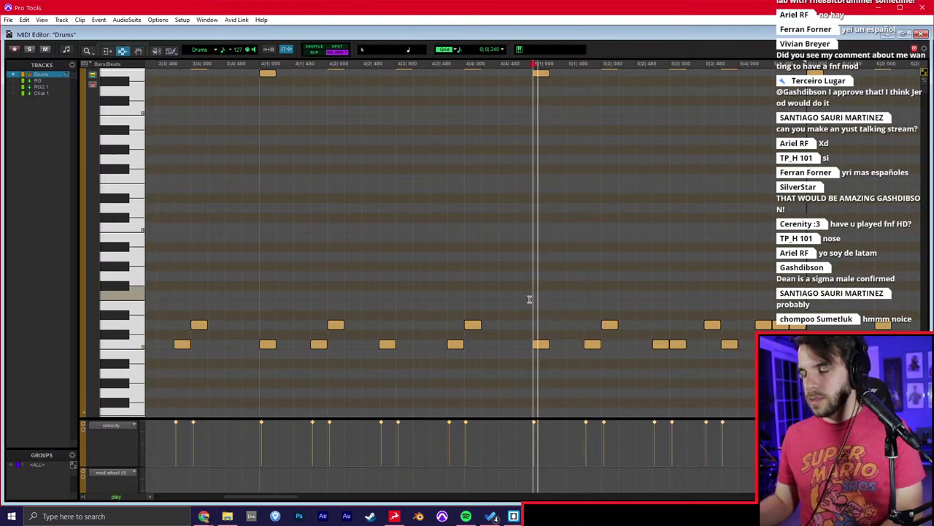
{"action": "key", "text": "space"}
Go back to the Edit window, undo the Bass trim at bar 5 and play the restored section.
{"action": "key", "text": "super+equal"}
{"action": "left_click", "coordinate": [453, 288]}
{"action": "scroll", "coordinate": [376, 294], "scroll_direction": "left", "scroll_amount": 1}
{"action": "left_click", "coordinate": [376, 295]}
{"action": "left_click", "coordinate": [342, 280]}
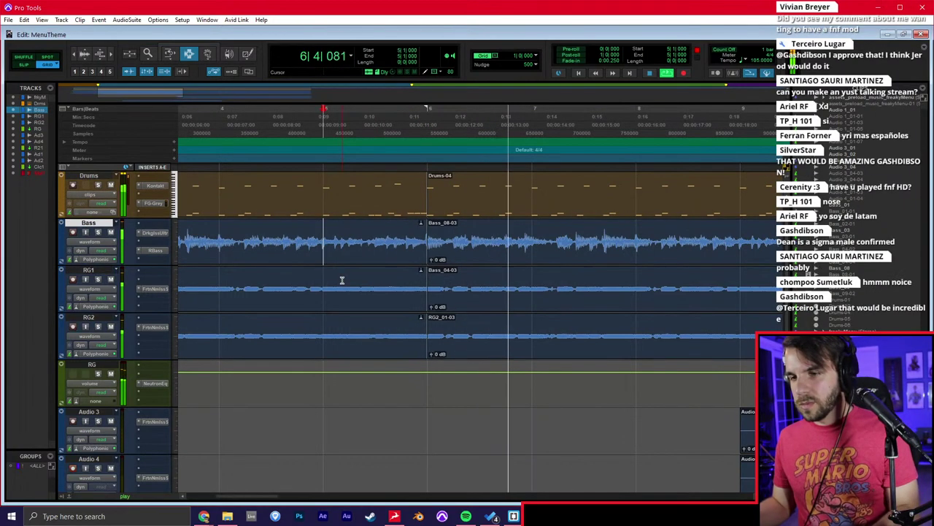
Trim the end of the second intro Bass clip back to bar 9, leaving a one-bar gap before Groove 1.
{"action": "key", "text": "ctrl+bracketleft"}
{"action": "left_click", "coordinate": [595, 248]}
{"action": "key", "text": "s"}
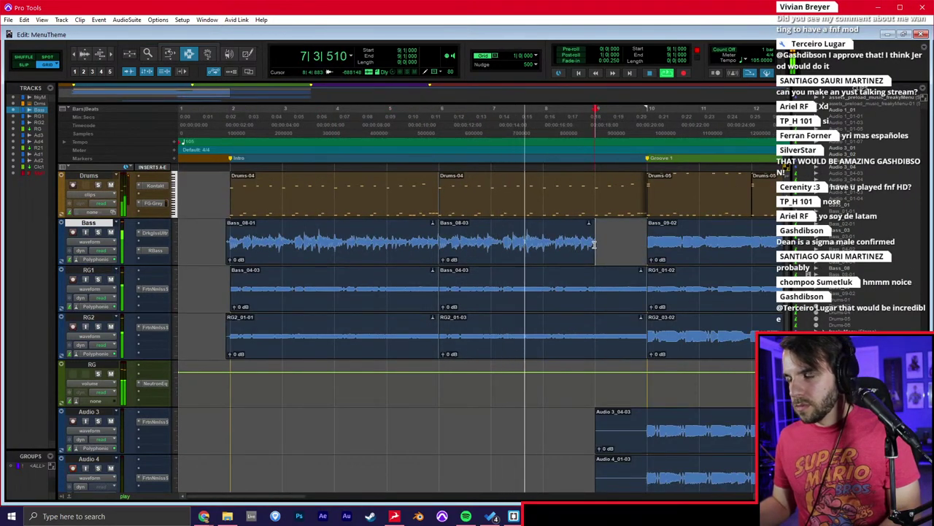
{"action": "key", "text": "t"}
{"action": "left_click", "coordinate": [488, 280]}
{"action": "key", "text": "p"}
{"action": "key", "text": "p"}
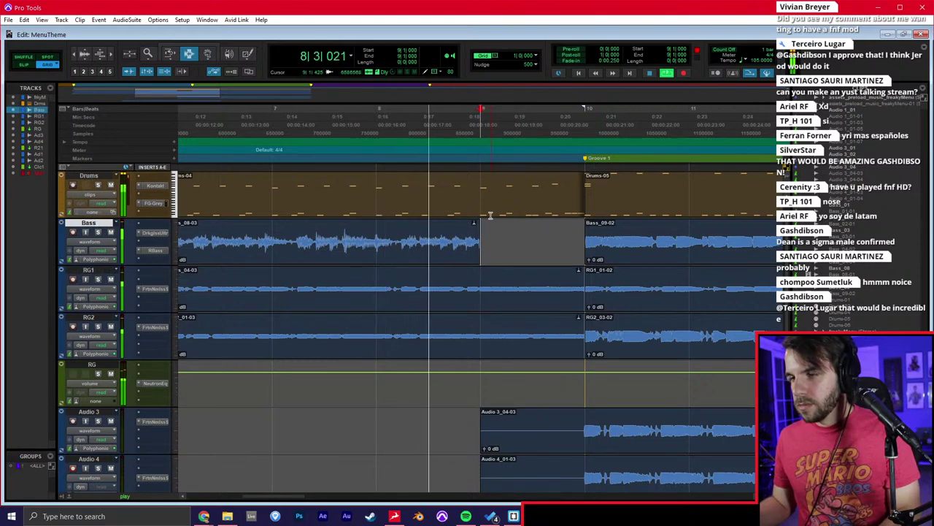
Trim the end of the RG2 intro clip back to bar 9 and play the transition into Groove 1.
{"action": "left_click", "coordinate": [503, 332]}
{"action": "key", "text": "s"}
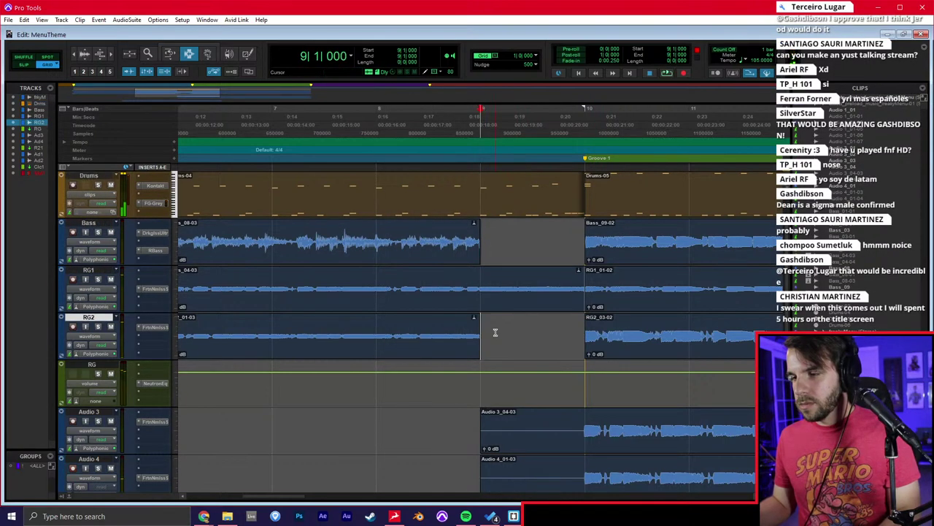
{"action": "key", "text": "p"}
{"action": "key", "text": "p"}
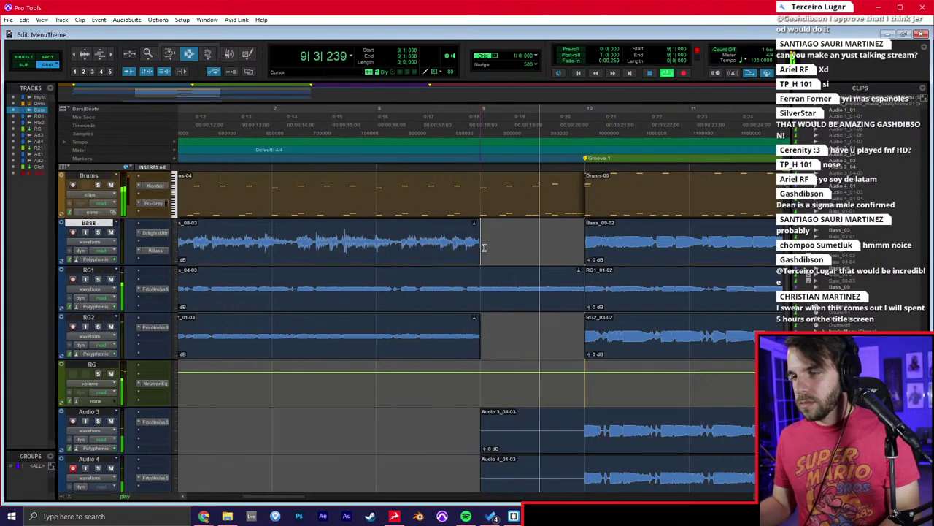
{"action": "left_click", "coordinate": [480, 330]}
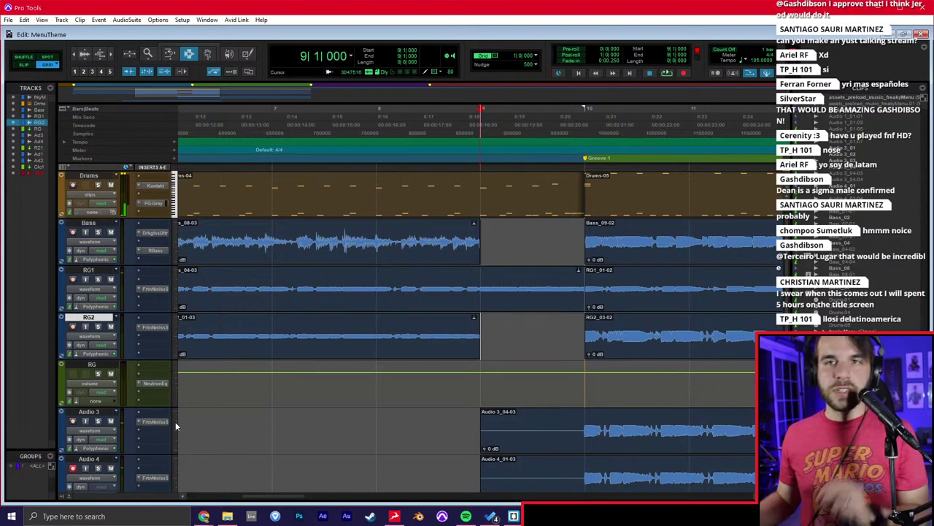
Add four new mono audio tracks below the Click 1 track.
{"action": "scroll", "coordinate": [153, 406], "scroll_direction": "down", "scroll_amount": 5}
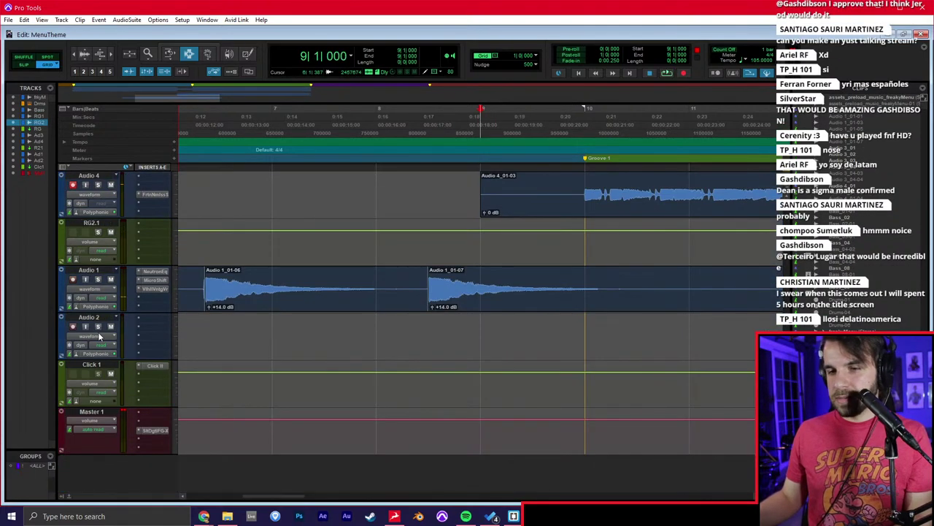
{"action": "left_click", "coordinate": [104, 371]}
{"action": "key", "text": "ctrl+shift+n"}
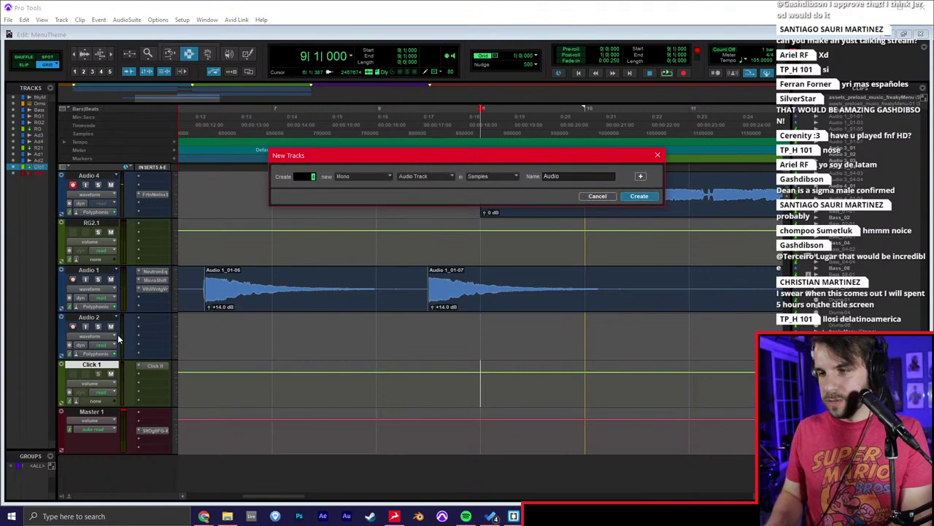
{"action": "key", "text": "Return"}
{"action": "scroll", "coordinate": [202, 330], "scroll_direction": "down", "scroll_amount": 4}
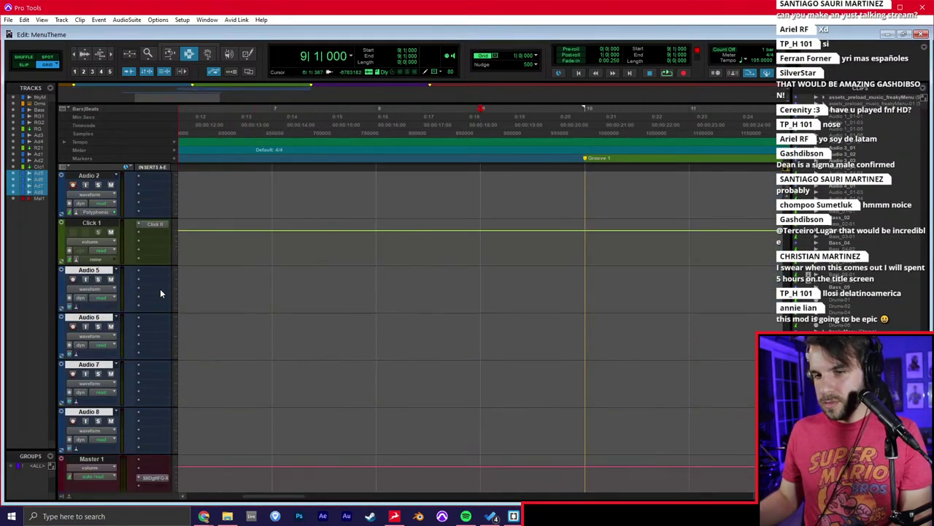
Show the Mix window and set the input of Audio 5 through Audio 8 to IN 3.
{"action": "key", "text": "ctrl+equal"}
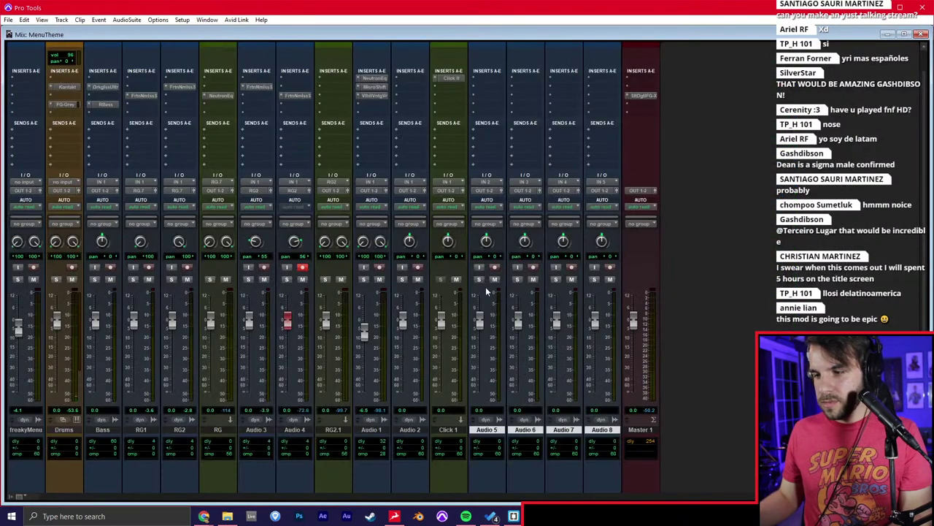
{"action": "left_click", "coordinate": [488, 182]}
{"action": "mouse_move", "coordinate": [536, 212]}
{"action": "left_click", "coordinate": [570, 212]}
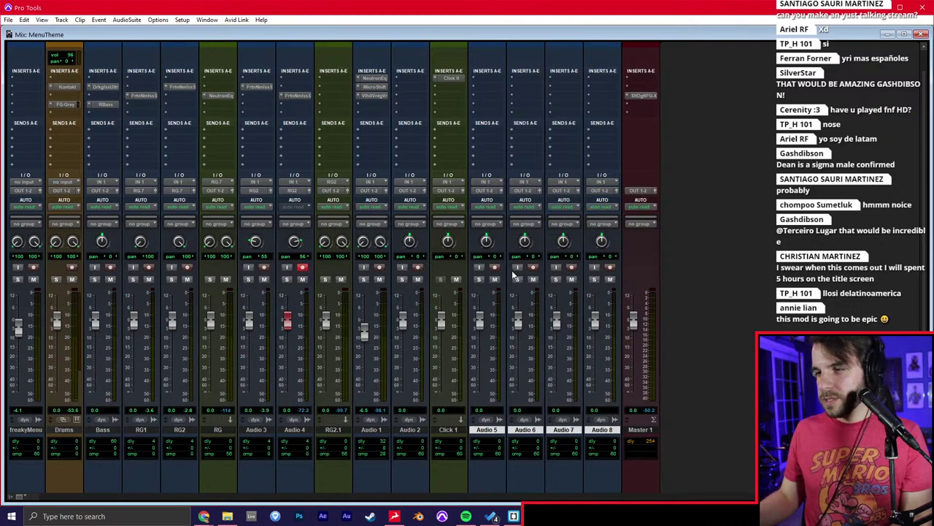
{"action": "left_click", "coordinate": [497, 184]}
{"action": "mouse_move", "coordinate": [537, 215]}
{"action": "left_click", "coordinate": [578, 212]}
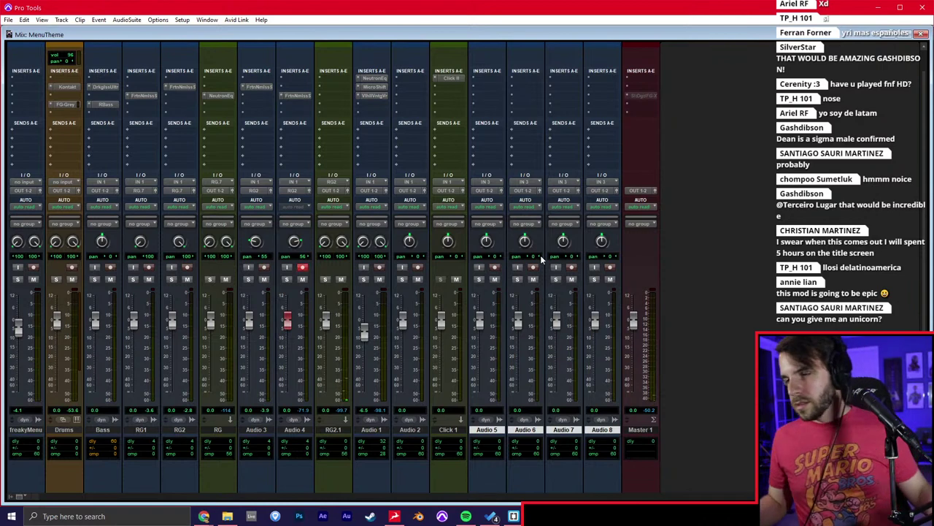
Record-enable the Audio 5 track in the mixer, muting and unmuting it to test the live monitoring.
{"action": "left_click", "coordinate": [494, 268]}
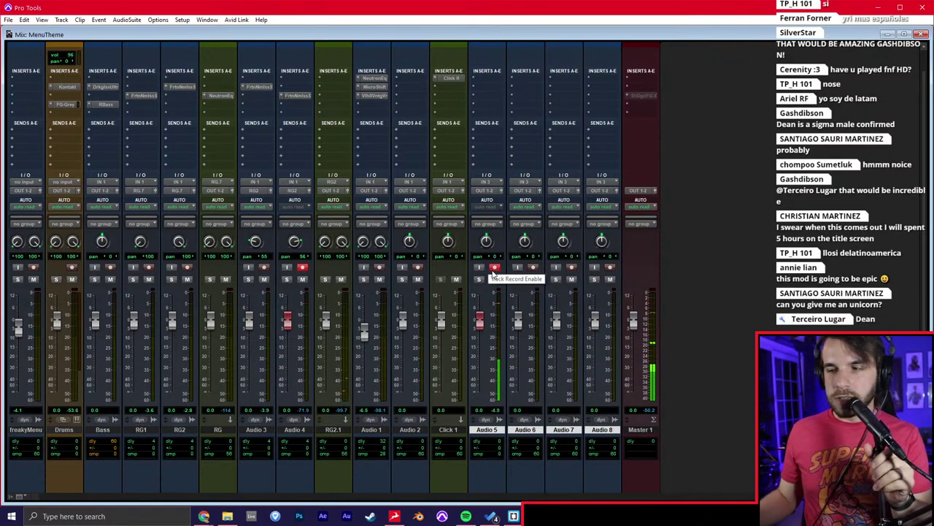
{"action": "left_click", "coordinate": [495, 280]}
{"action": "key", "text": "ctrl+equal"}
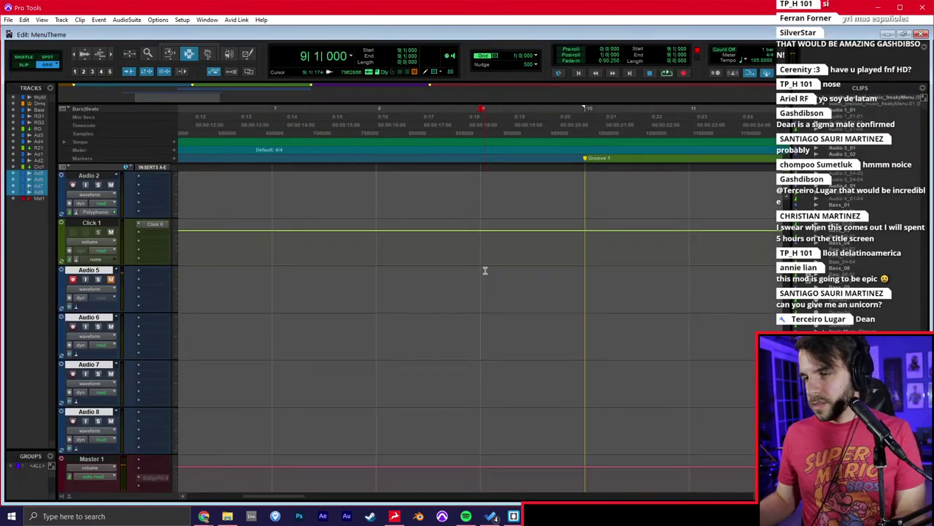
{"action": "key", "text": "ctrl+equal"}
{"action": "left_click", "coordinate": [494, 280]}
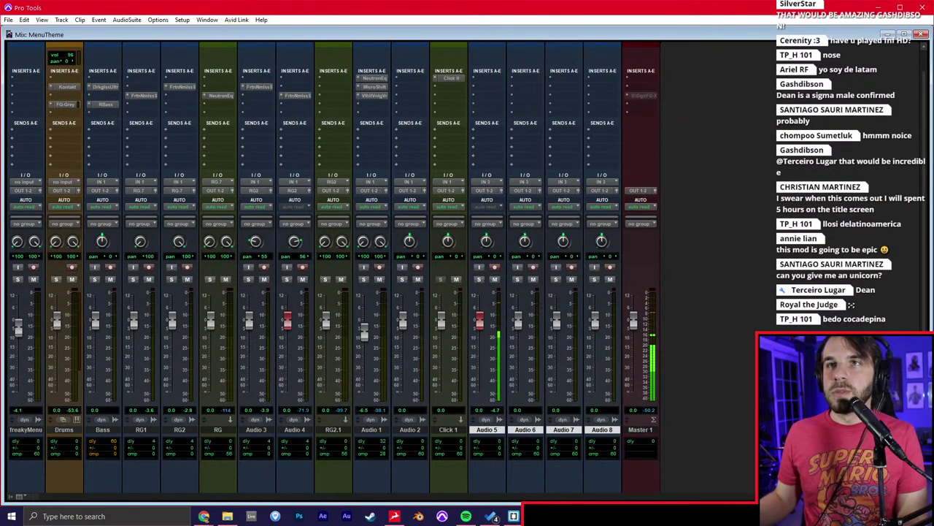
{"action": "left_click", "coordinate": [654, 188]}
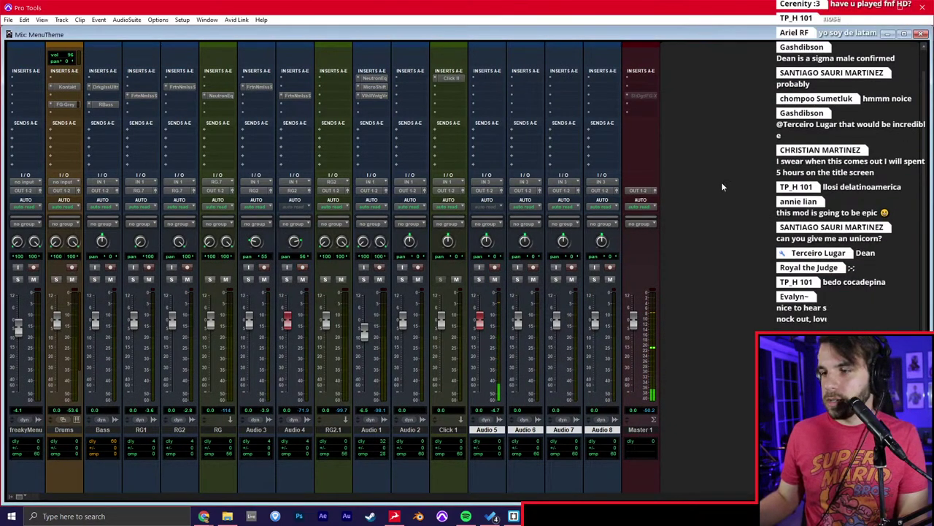
{"action": "left_click", "coordinate": [601, 182]}
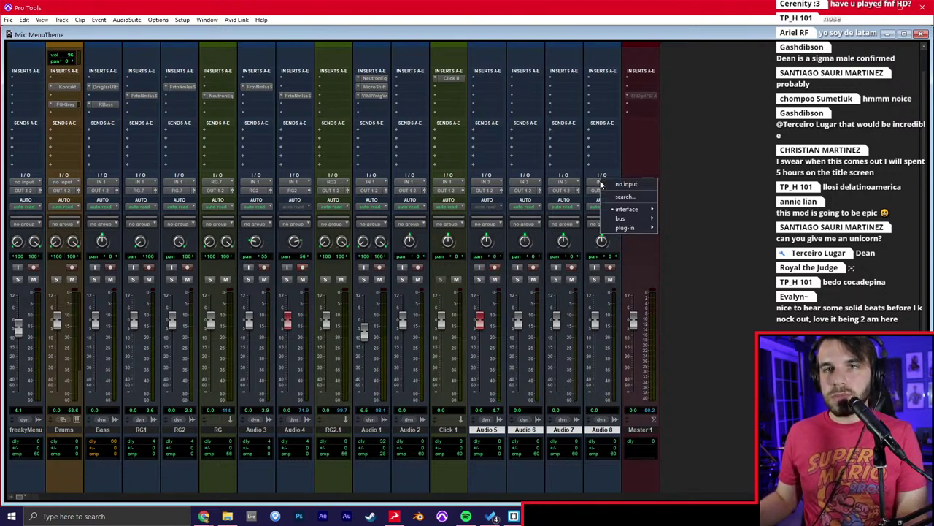
{"action": "left_click", "coordinate": [635, 155]}
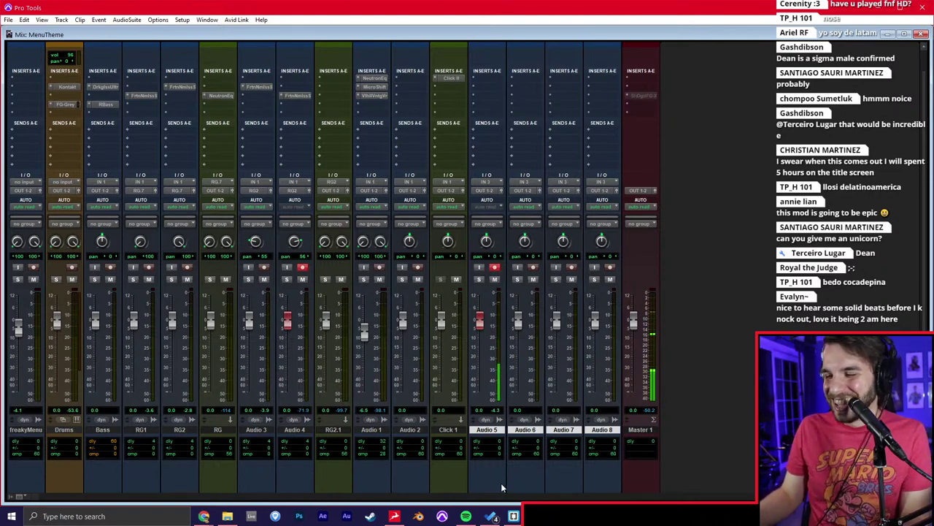
Insert the Virtual Mix Rack plug-in on Audio 5 and move its window so all modules are visible.
{"action": "left_click", "coordinate": [493, 96]}
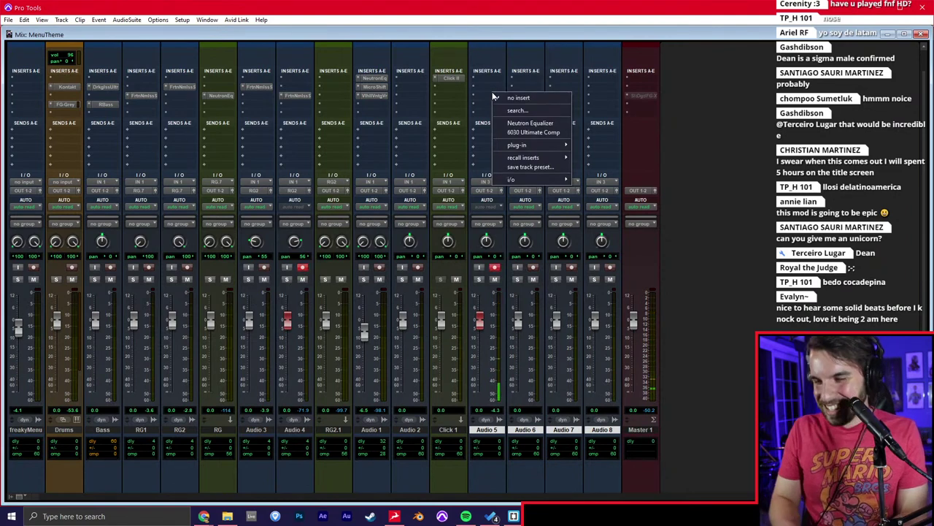
{"action": "type", "text": "virt"}
{"action": "key", "text": "Return"}
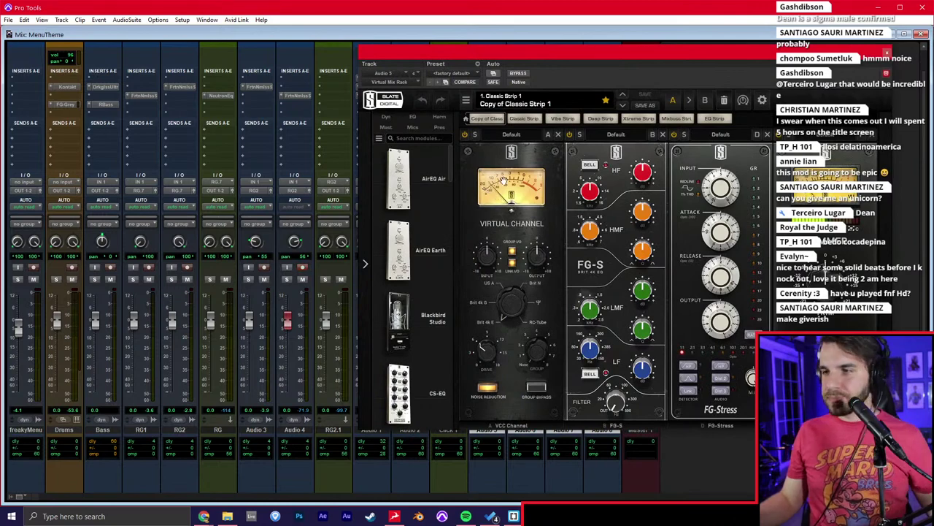
{"action": "left_click_drag", "start_coordinate": [534, 60], "coordinate": [291, 51]}
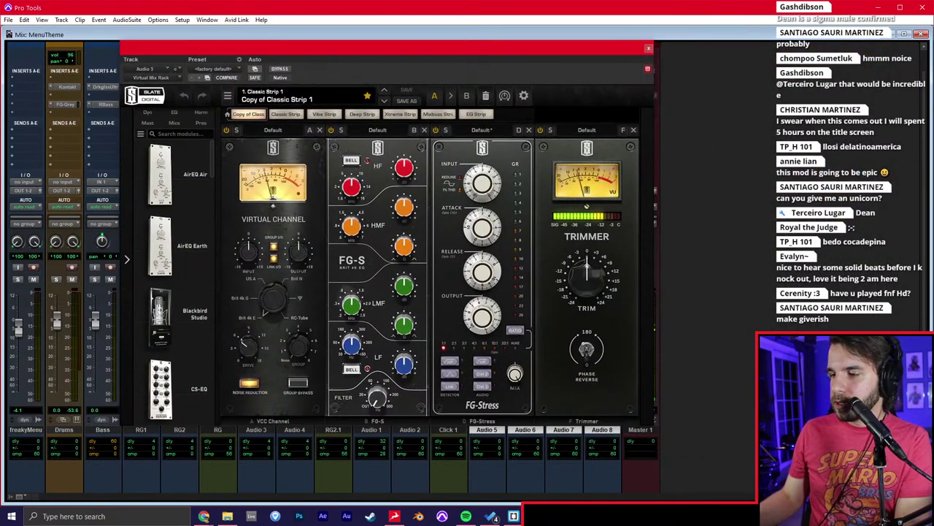
Switch to the Discrete audio interface mixer, pull the Preamp 3 fader down in the Headphones 2 mix, and return to the plug-in.
{"action": "left_click", "coordinate": [395, 516]}
{"action": "left_click", "coordinate": [101, 337]}
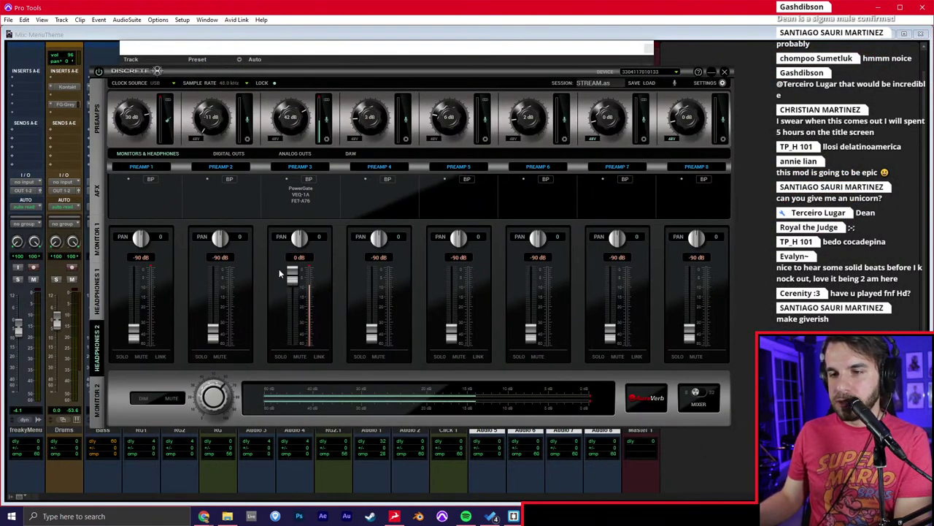
{"action": "left_click_drag", "start_coordinate": [291, 275], "coordinate": [306, 389]}
{"action": "left_click", "coordinate": [394, 516]}
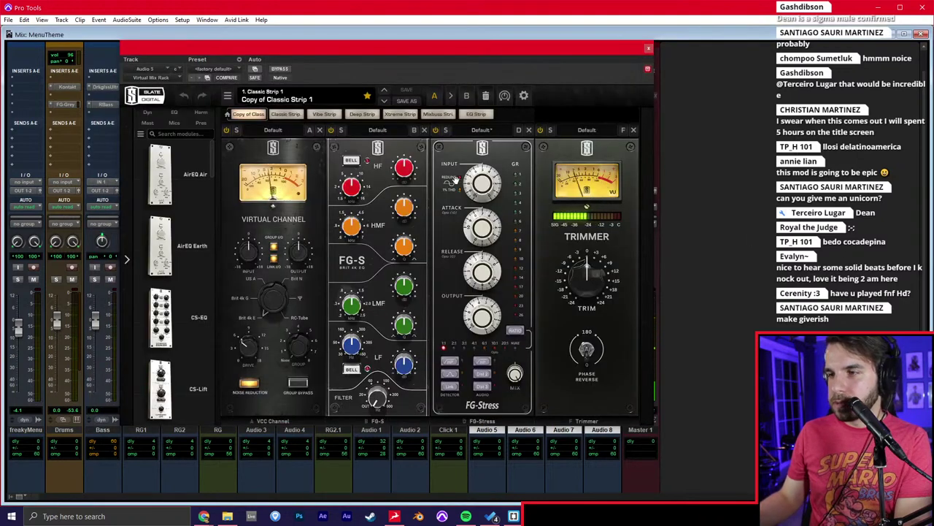
Raise the FG-Stress input, adjust its ratio and attack, and boost the high-frequency gain on the FG-S equalizer.
{"action": "left_click_drag", "start_coordinate": [482, 191], "coordinate": [484, 165]}
{"action": "left_click", "coordinate": [474, 349]}
{"action": "left_click_drag", "start_coordinate": [478, 225], "coordinate": [479, 289]}
{"action": "left_click_drag", "start_coordinate": [406, 166], "coordinate": [437, 148]}
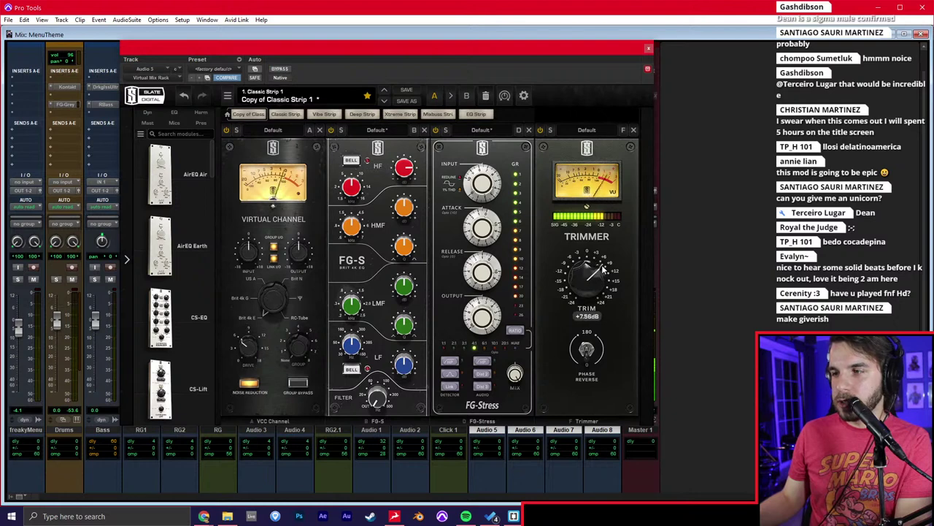
Balance the Trimmer and FG-Stress input levels, set the FG-S LMF gain to about +1.58 dB, and close the plug-in.
{"action": "left_click_drag", "start_coordinate": [599, 273], "coordinate": [537, 238]}
{"action": "left_click_drag", "start_coordinate": [482, 184], "coordinate": [480, 203]}
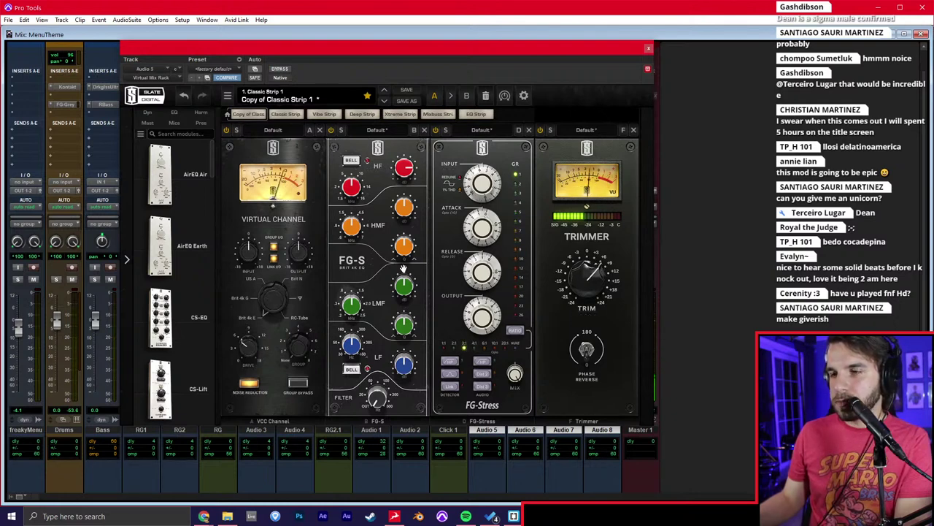
{"action": "left_click_drag", "start_coordinate": [403, 288], "coordinate": [405, 278]}
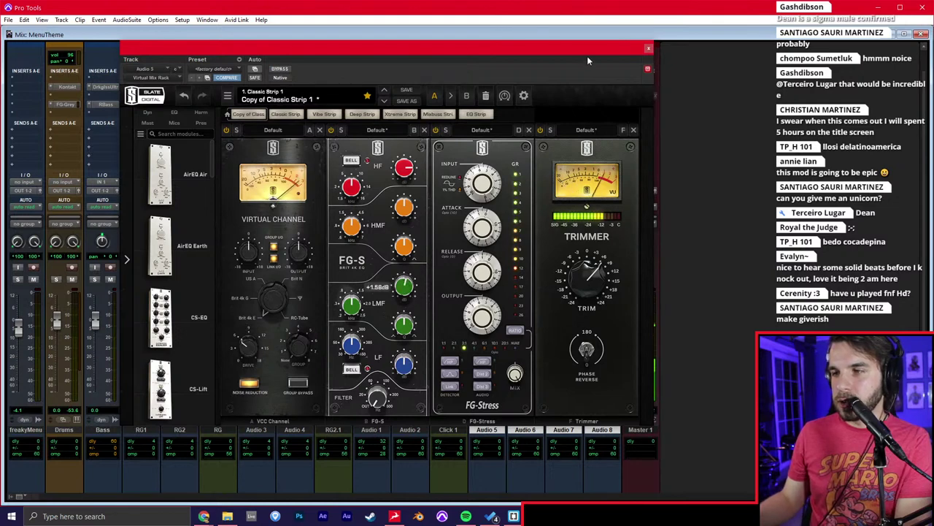
{"action": "left_click", "coordinate": [648, 50]}
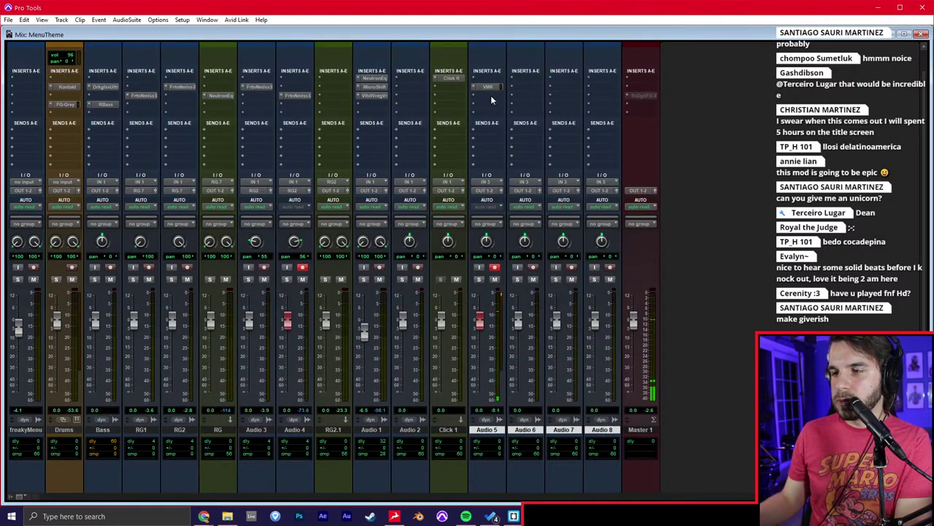
Insert Decapitator after the Virtual Mix Rack on Audio 5, test it with the default settings, and close its window.
{"action": "left_click", "coordinate": [492, 97]}
{"action": "type", "text": "dec"}
{"action": "key", "text": "Return"}
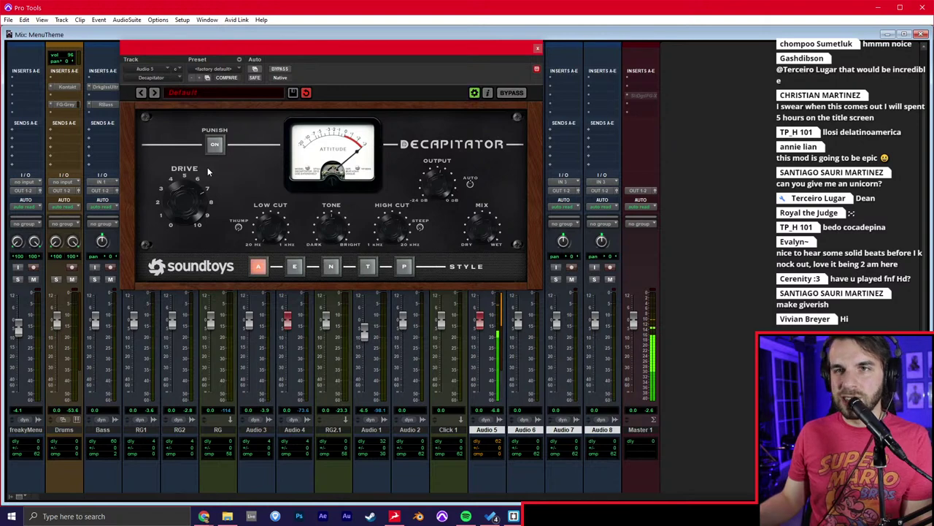
{"action": "left_click", "coordinate": [538, 48]}
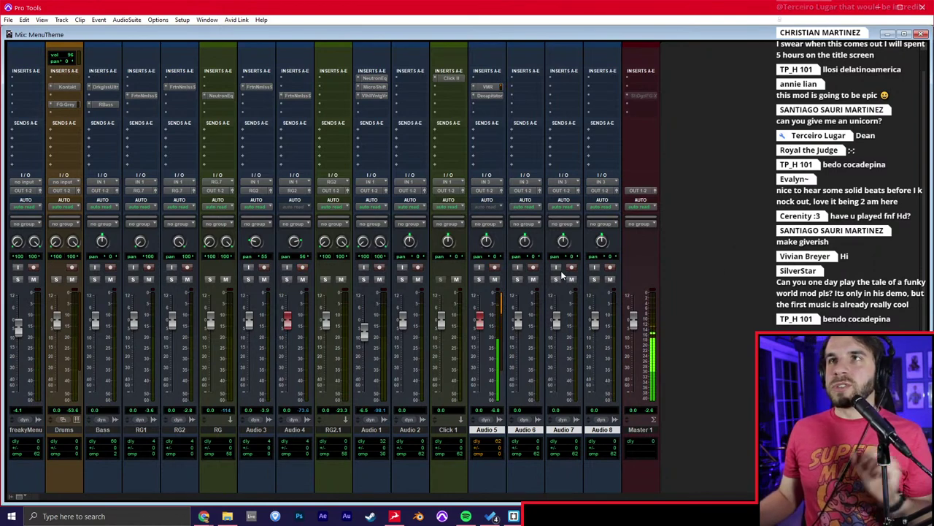
Return to the Edit window and play the section around the Audio 1 hits leading into Groove 1.
{"action": "key", "text": "ctrl+equal"}
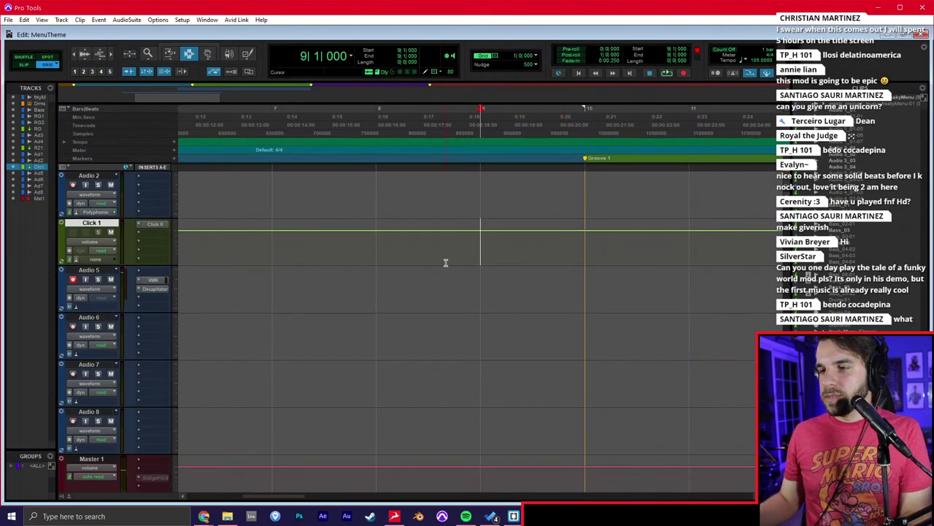
{"action": "key", "text": "r"}
{"action": "scroll", "coordinate": [325, 283], "scroll_direction": "up", "scroll_amount": 4}
{"action": "key", "text": "t"}
{"action": "key", "text": "t"}
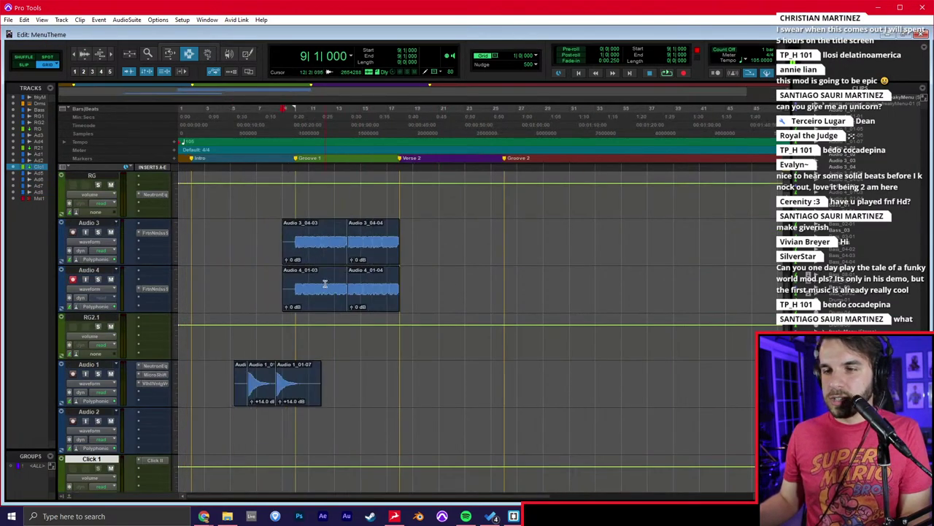
{"action": "left_click", "coordinate": [544, 365]}
{"action": "left_click", "coordinate": [567, 338]}
{"action": "left_click", "coordinate": [364, 359]}
{"action": "key", "text": "space"}
{"action": "key", "text": "t"}
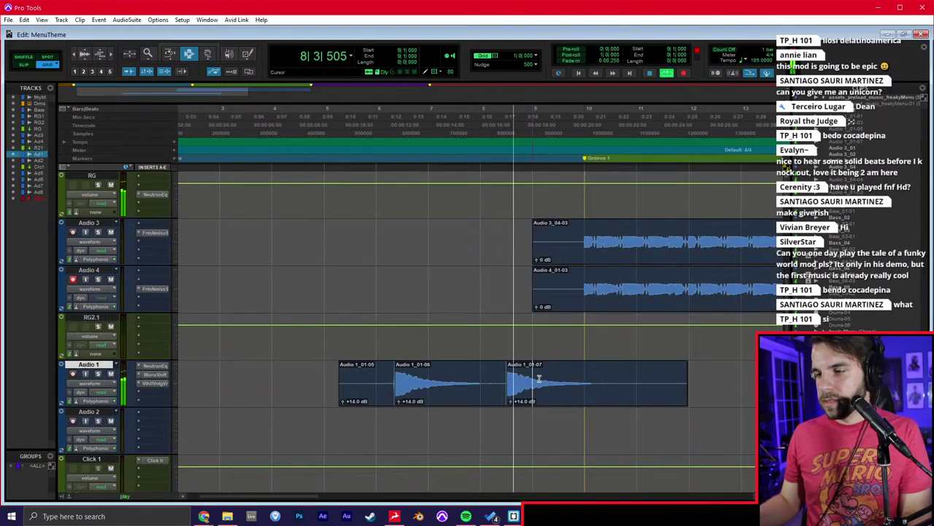
Move the last two Audio 1 clips earlier so they start at bars 6 and 8, and play from bar 6.
{"action": "left_click", "coordinate": [526, 383]}
{"action": "left_click", "coordinate": [468, 391], "text": "shift"}
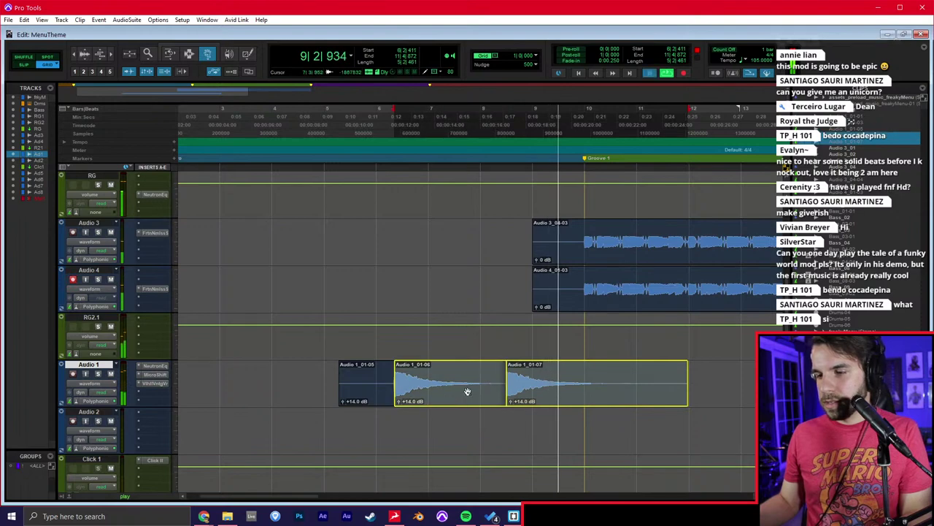
{"action": "left_click_drag", "start_coordinate": [467, 392], "coordinate": [441, 396]}
{"action": "left_click", "coordinate": [454, 421]}
{"action": "left_click_drag", "start_coordinate": [520, 386], "coordinate": [512, 389]}
{"action": "key", "text": "F7"}
{"action": "left_click", "coordinate": [378, 389]}
{"action": "key", "text": "space"}
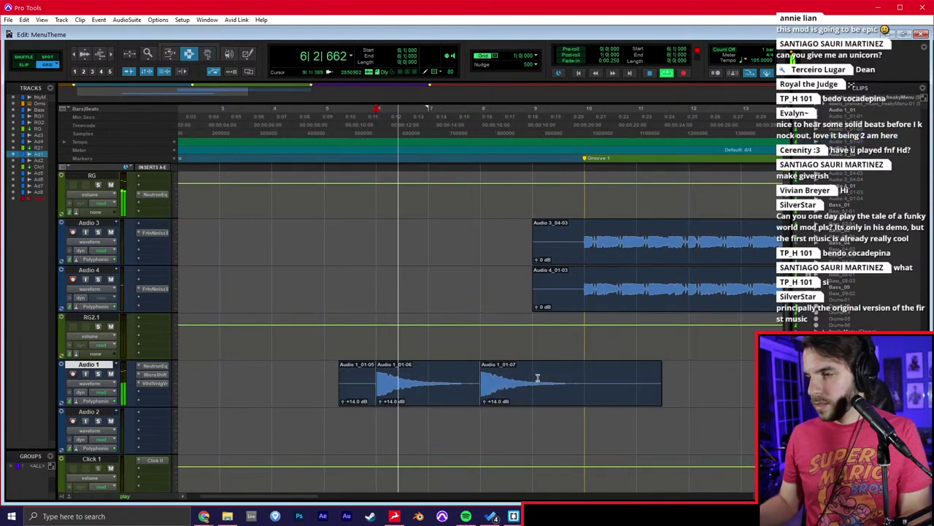
Trim the end of the last Audio 1 clip back to bar 9 and play the transition into Groove 1.
{"action": "left_click", "coordinate": [557, 383]}
{"action": "scroll", "coordinate": [563, 349], "scroll_direction": "up", "scroll_amount": 2}
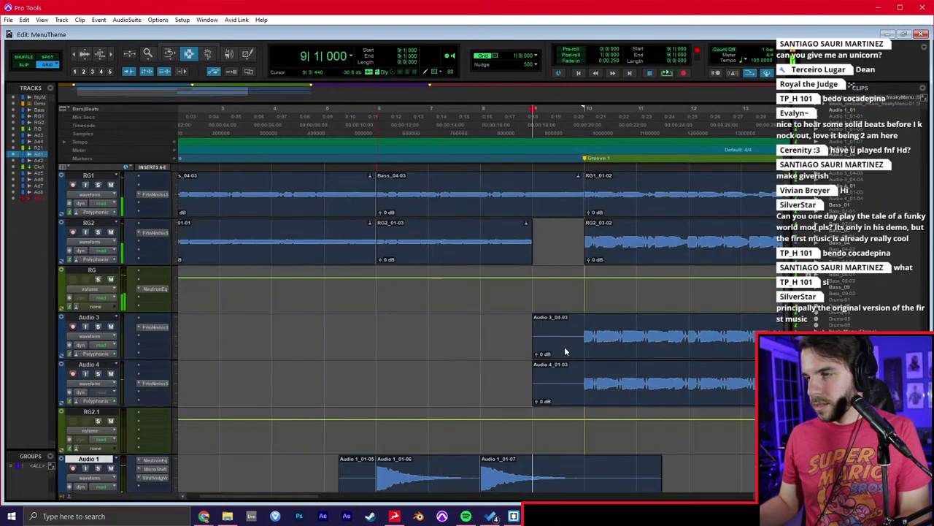
{"action": "key", "text": "s"}
{"action": "key", "text": "space"}
{"action": "key", "text": "space"}
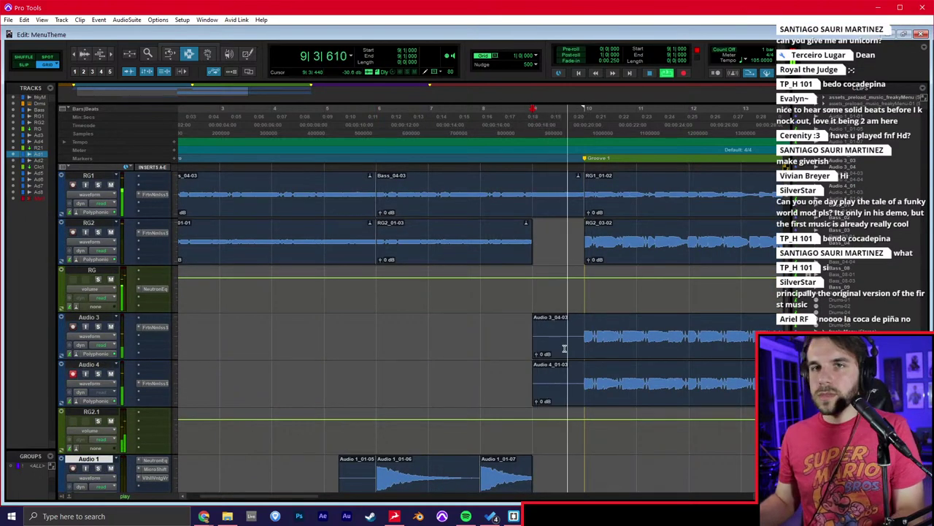
{"action": "key", "text": "space"}
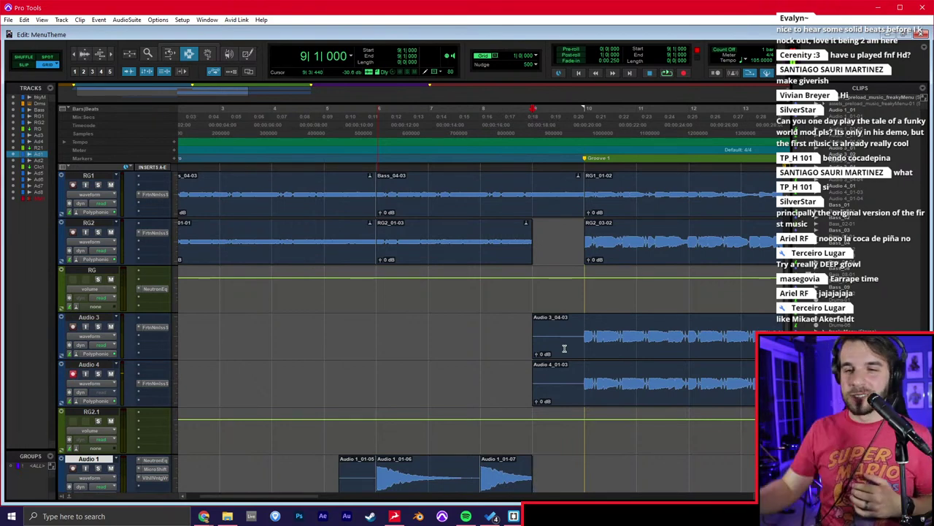
Arm Audio 5 and record a first vocal take from bar 6 into the start of Groove 1.
{"action": "scroll", "coordinate": [162, 432], "scroll_direction": "down", "scroll_amount": 7}
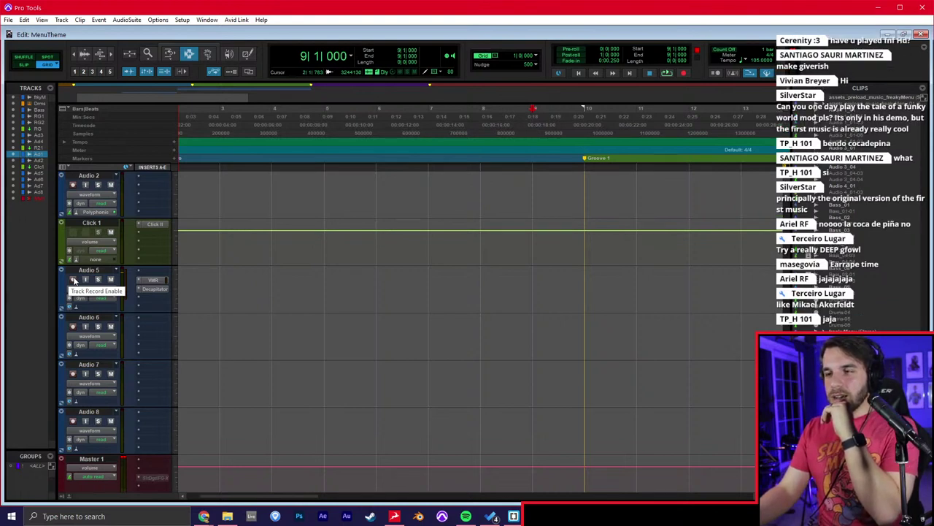
{"action": "left_click", "coordinate": [74, 281]}
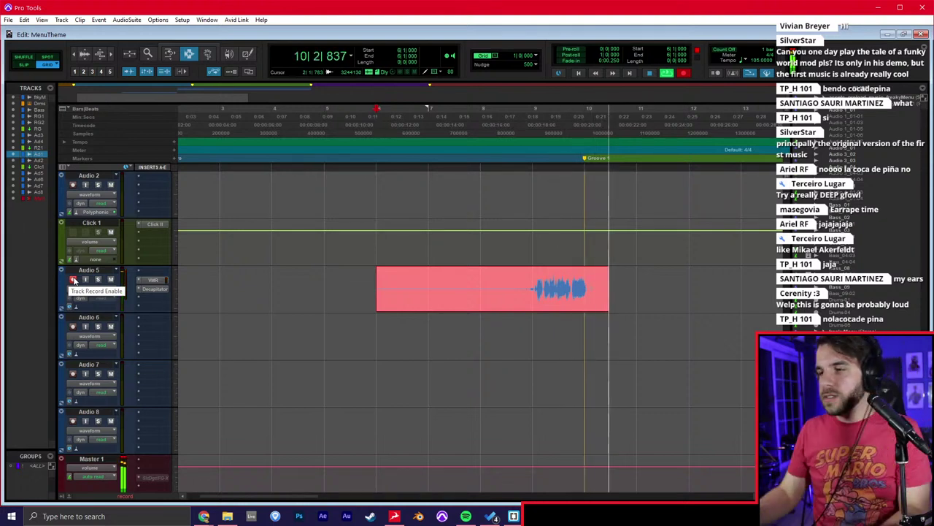
{"action": "key", "text": "space"}
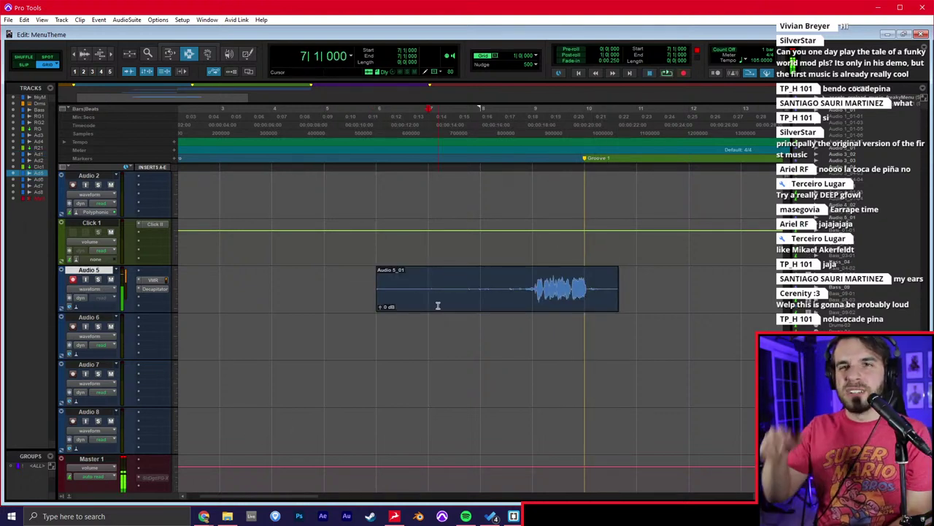
Record the vocal again over Audio 5 from bar 7, repeating takes across the transition into Groove 1.
{"action": "key", "text": "ctrl+space"}
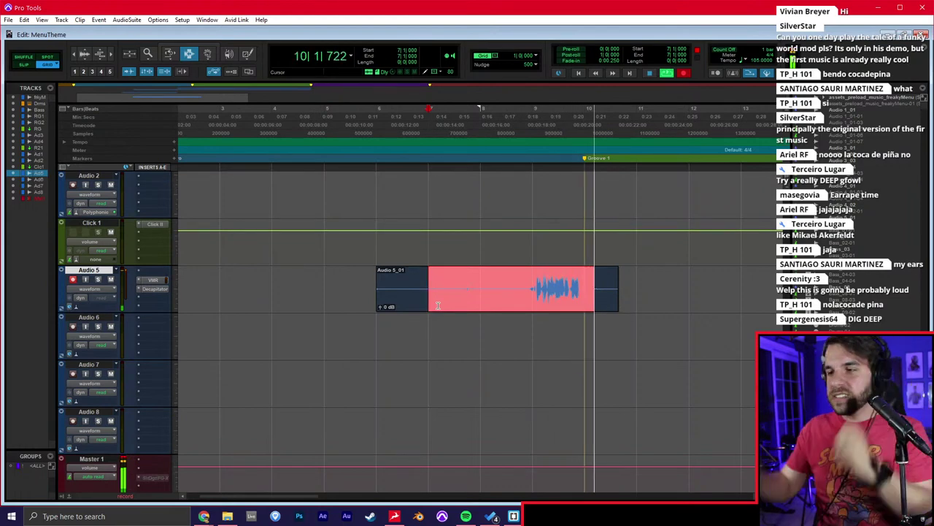
{"action": "key", "text": "space"}
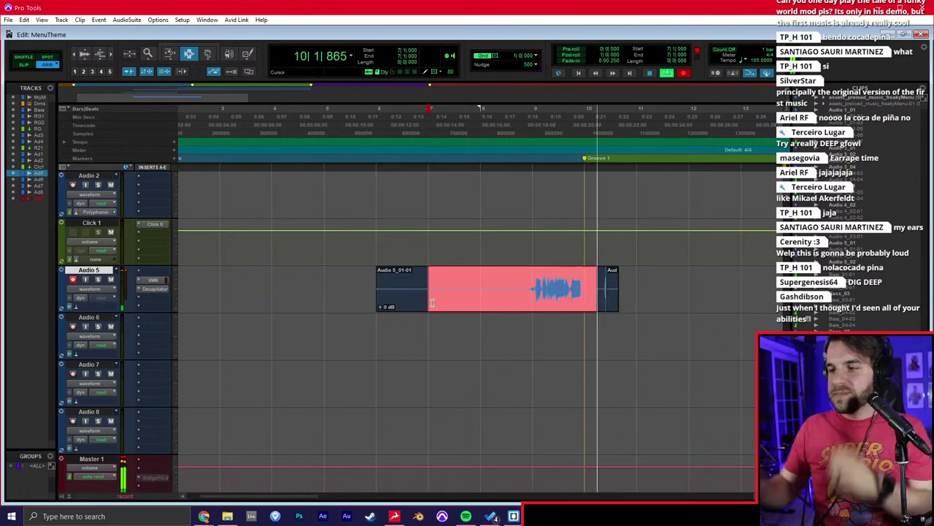
{"action": "key", "text": "space"}
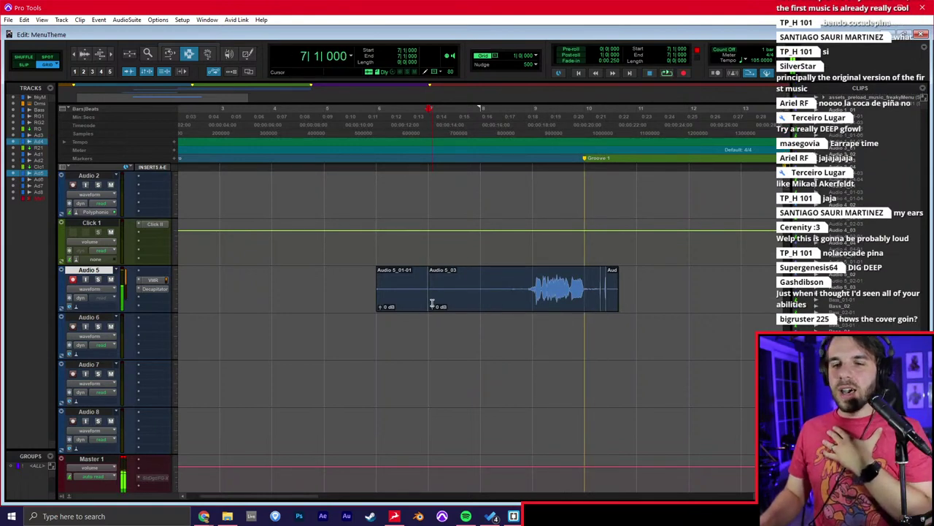
{"action": "key", "text": "ctrl+space"}
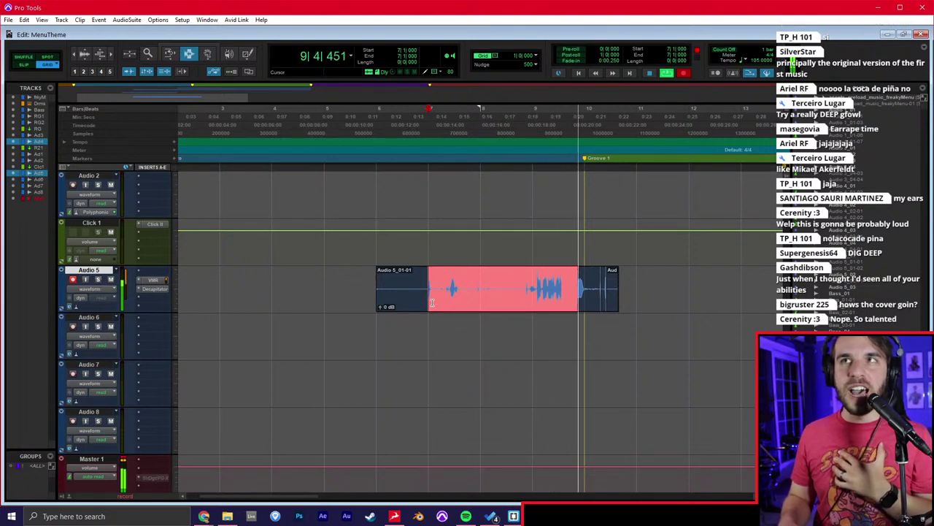
{"action": "key", "text": "space"}
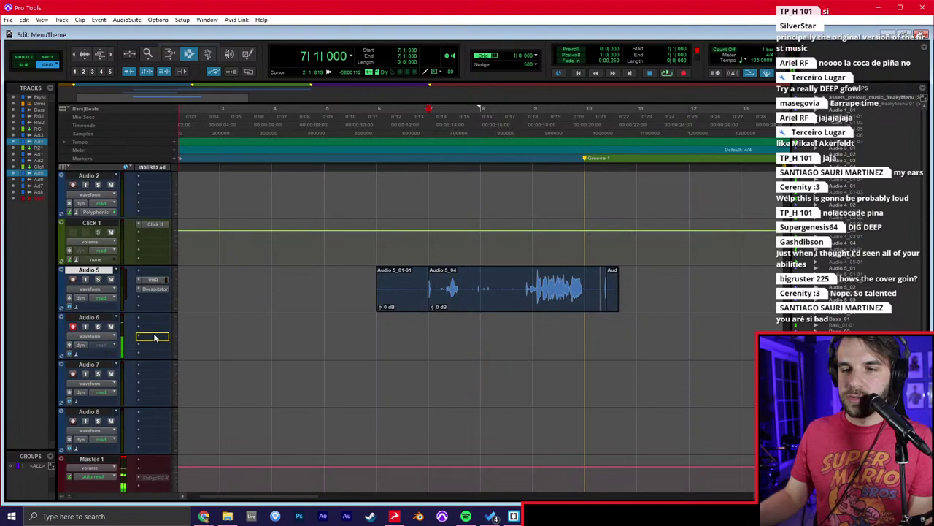
Copy the VMR and Decapitator inserts from Audio 5 to Audio 6 and record a second vocal layer from bar 7.
{"action": "left_click_drag", "start_coordinate": [151, 292], "coordinate": [150, 332]}
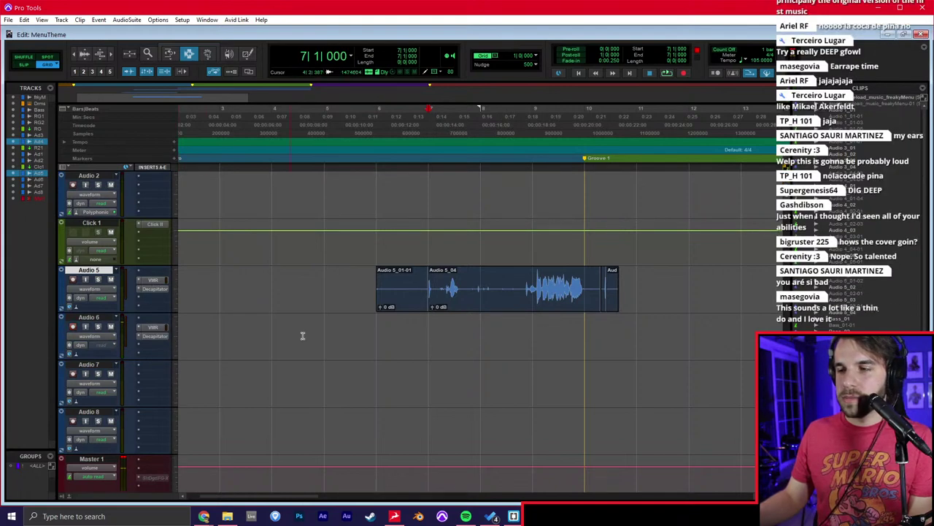
{"action": "key", "text": "ctrl+equal"}
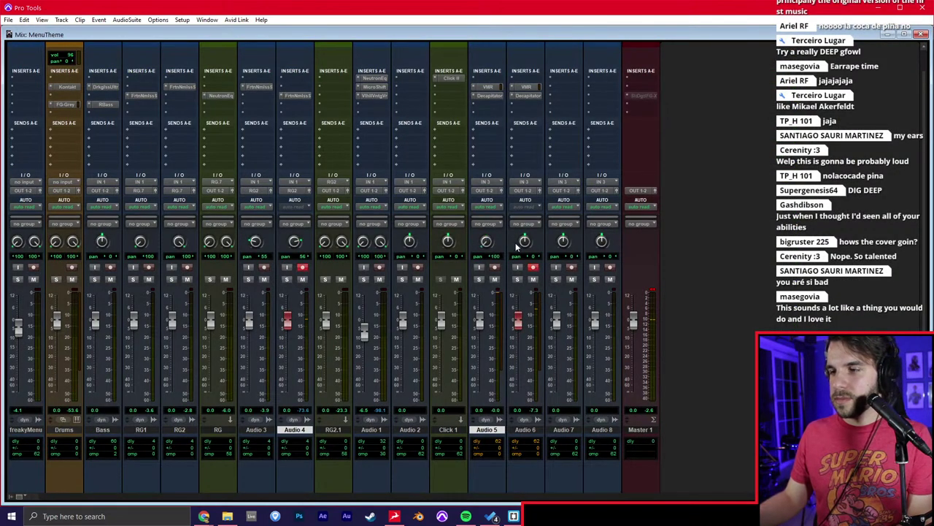
{"action": "key", "text": "ctrl+equal"}
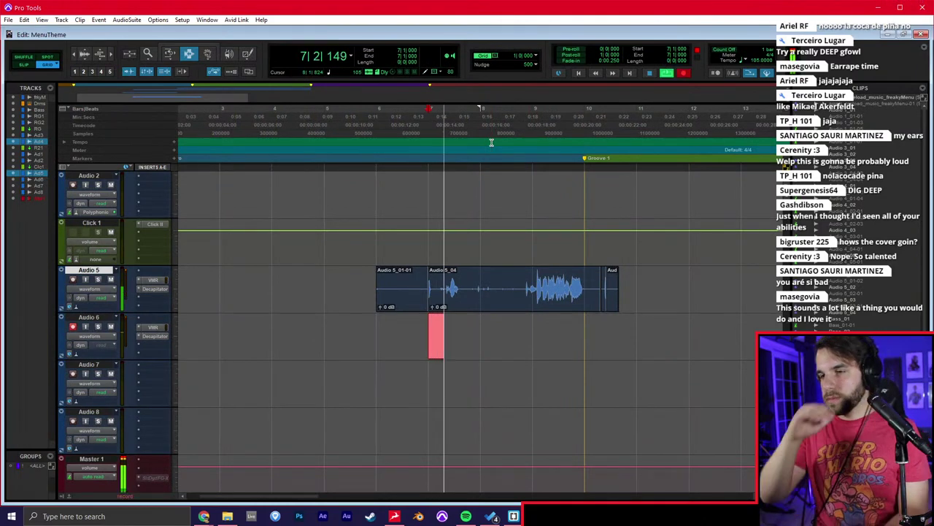
{"action": "key", "text": "space"}
In Slip mode, trim the empty start of the latest Audio 5 take to about the middle of bar 8.
{"action": "key", "text": "F2"}
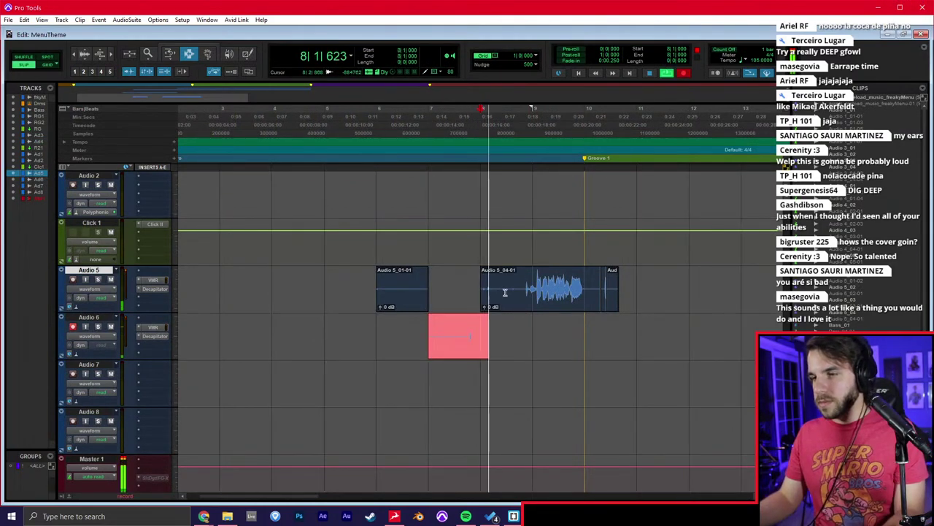
{"action": "left_click", "coordinate": [506, 292]}
{"action": "key", "text": "a"}
{"action": "left_click", "coordinate": [495, 294]}
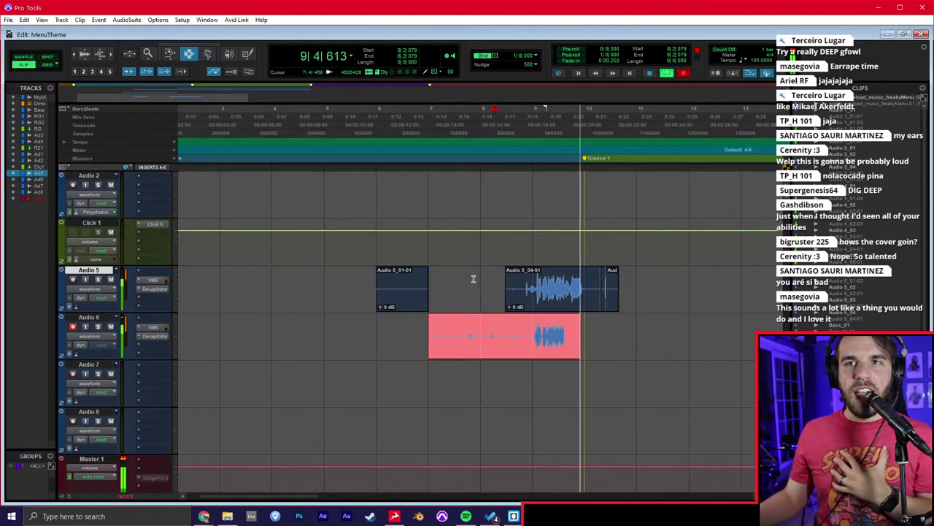
Stop recording on Audio 6 and trim the start of its clip to 8|3|374.
{"action": "left_click", "coordinate": [530, 366]}
{"action": "key", "text": "space"}
{"action": "left_click", "coordinate": [484, 362]}
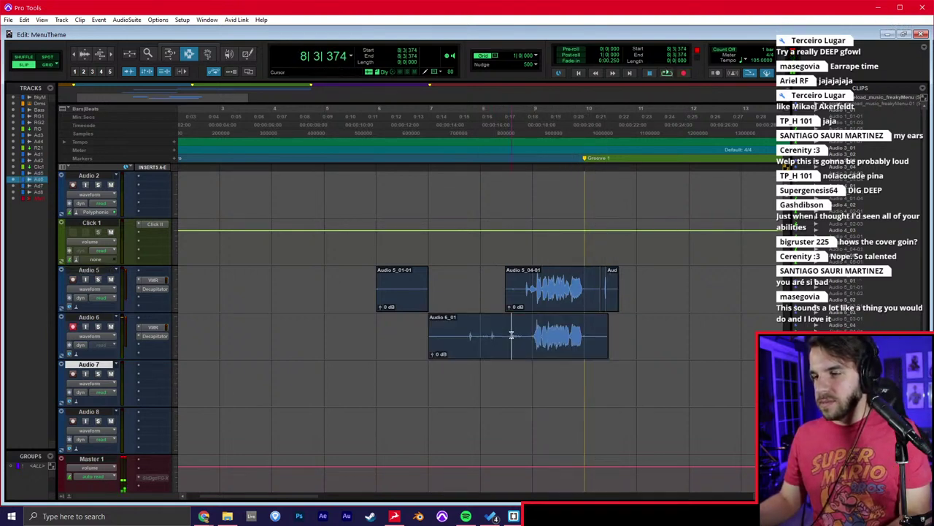
{"action": "left_click", "coordinate": [512, 336]}
{"action": "key", "text": "a"}
{"action": "left_click", "coordinate": [497, 365]}
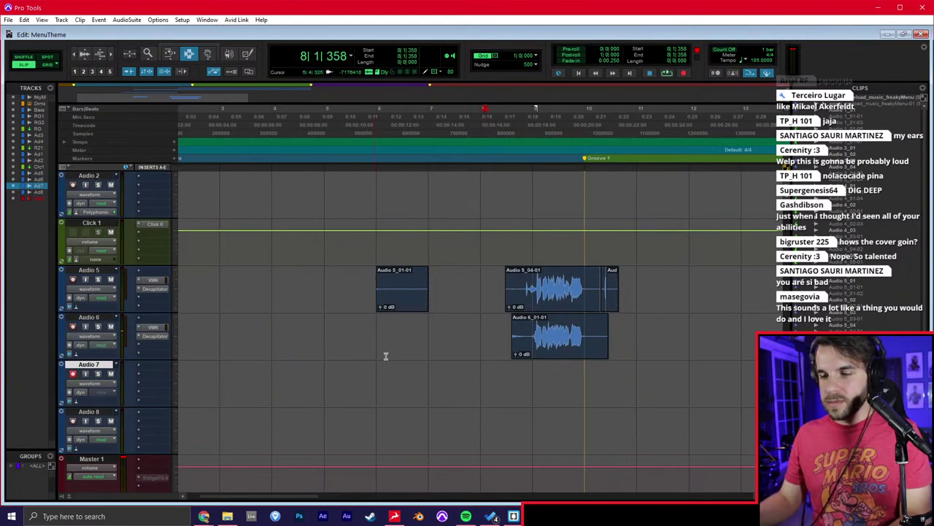
Set up Audio 7 with VMR and Decapitator and record two vocal takes over each other from bar 8 in Grid mode.
{"action": "left_click", "coordinate": [465, 380]}
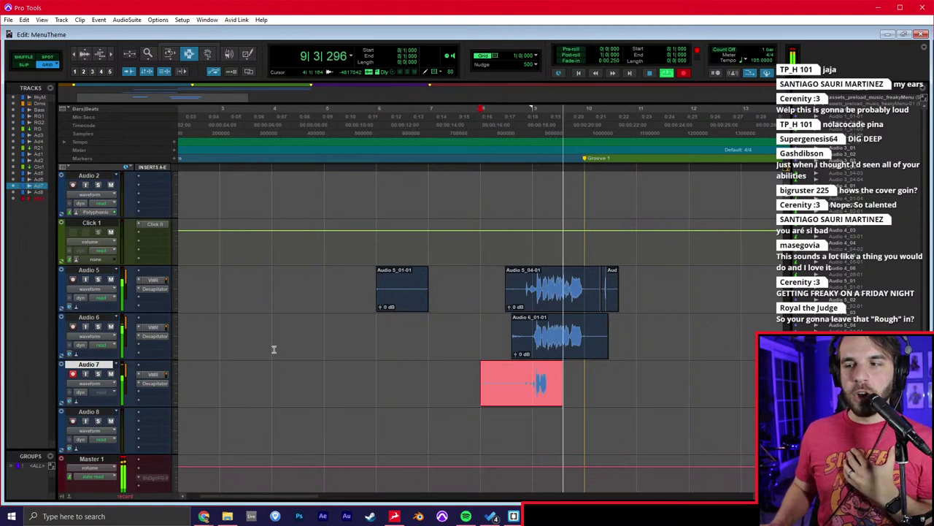
{"action": "key", "text": "space"}
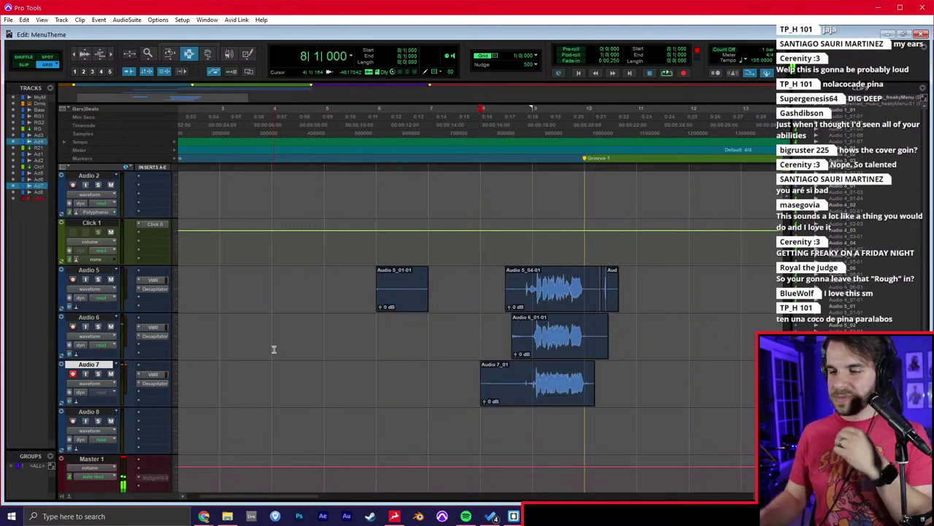
{"action": "key", "text": "ctrl+space"}
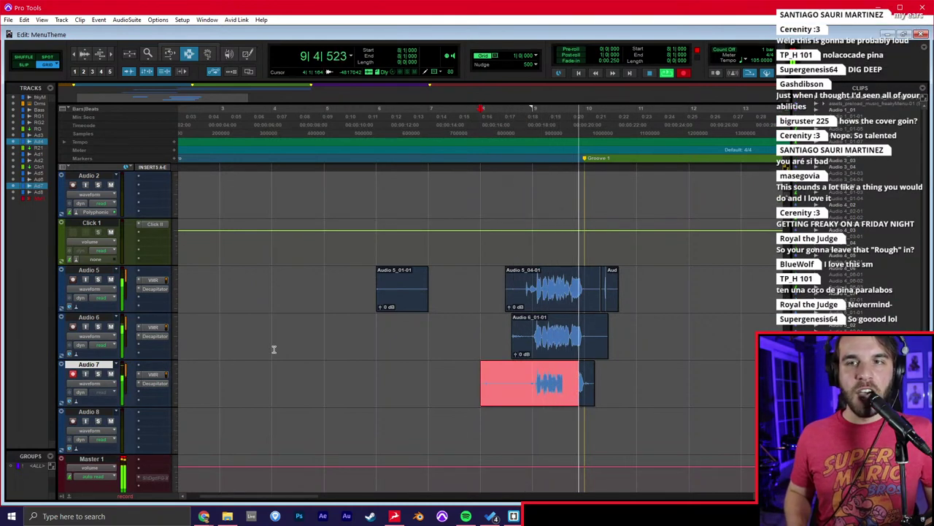
{"action": "key", "text": "space"}
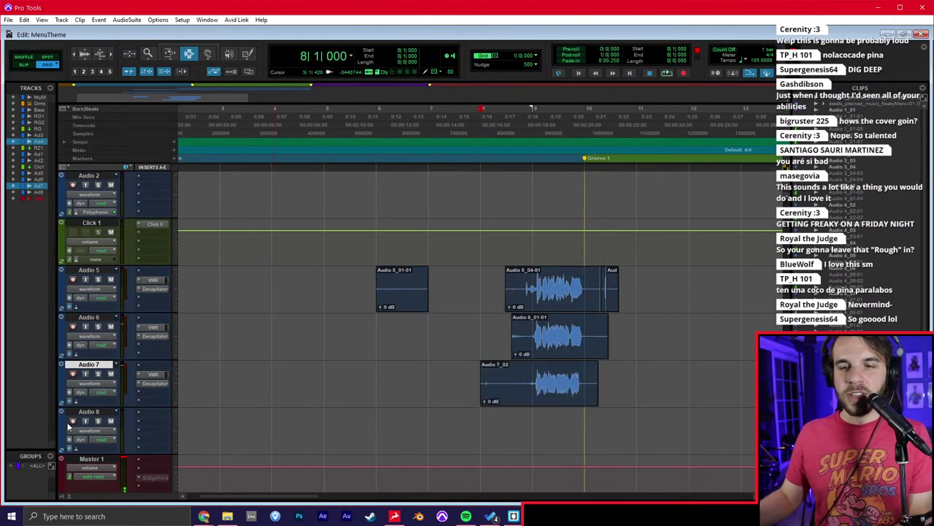
Arm Audio 8, copy the VMR and Decapitator inserts from Audio 7, and record a fourth vocal layer from bar 8.
{"action": "left_click", "coordinate": [72, 422]}
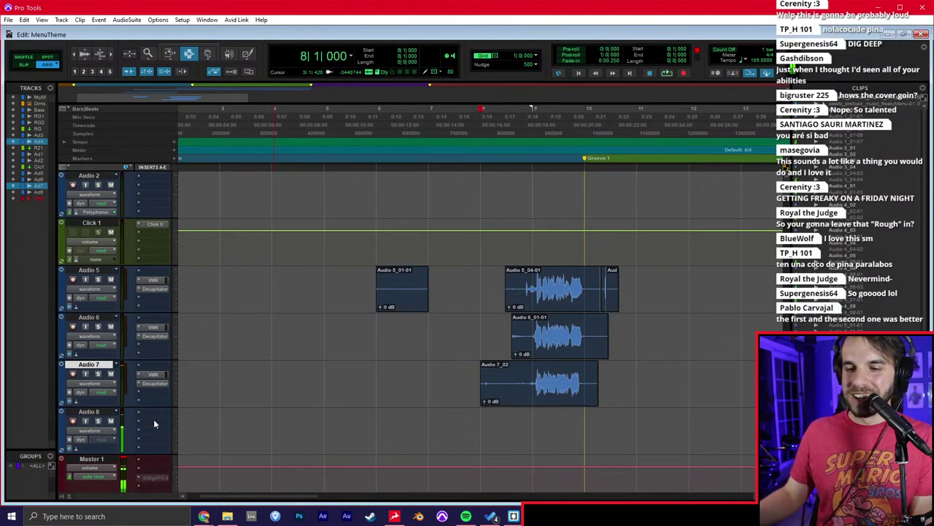
{"action": "left_click_drag", "start_coordinate": [151, 387], "coordinate": [153, 430]}
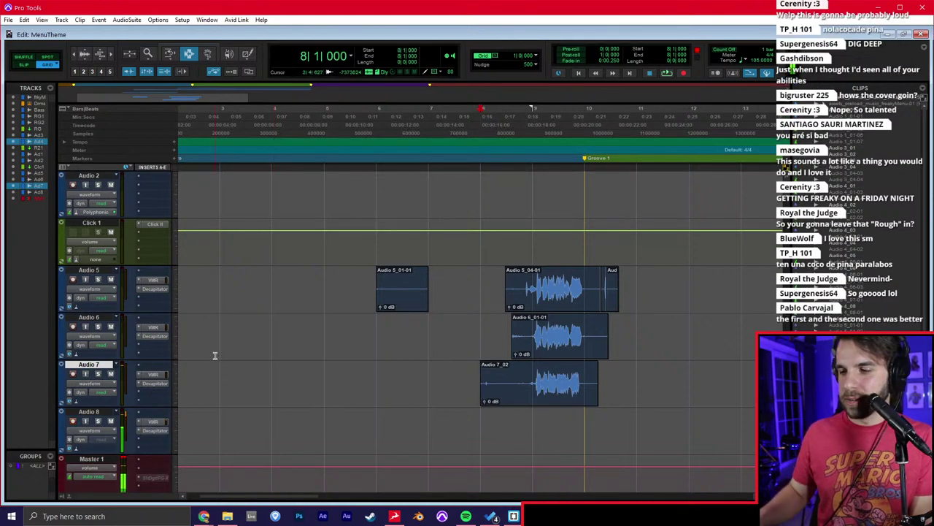
{"action": "key", "text": "ctrl+space"}
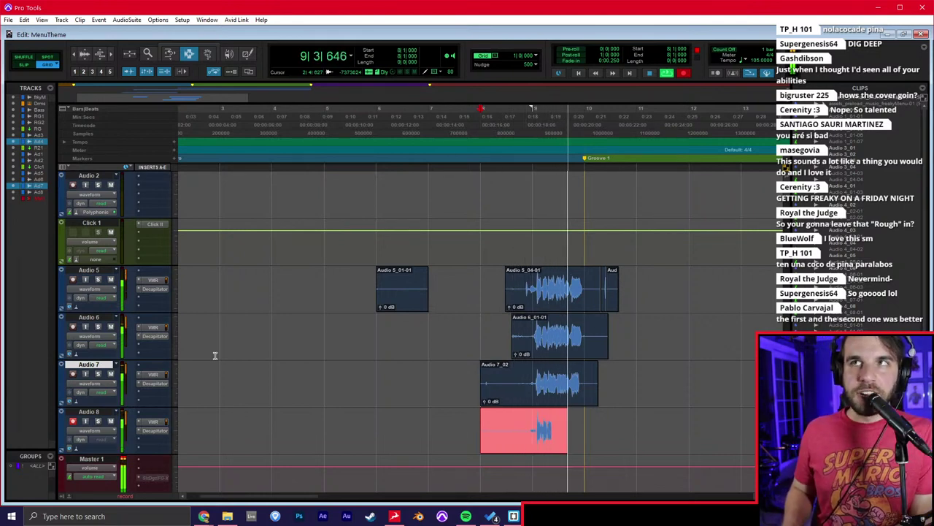
{"action": "key", "text": "space"}
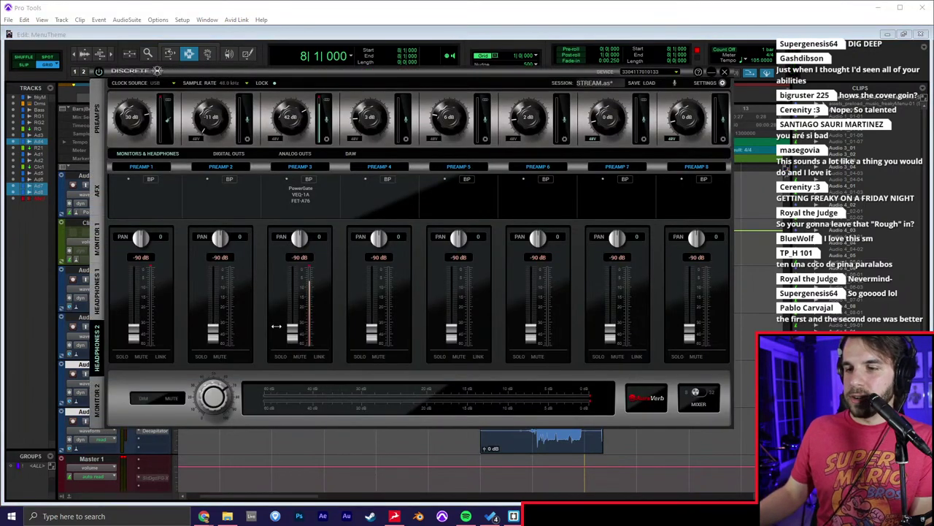
In Slip mode, delete everything after the Groove 1 marker at bar 10 from the vocal clips on Audio 5 to 8.
{"action": "left_click", "coordinate": [494, 385]}
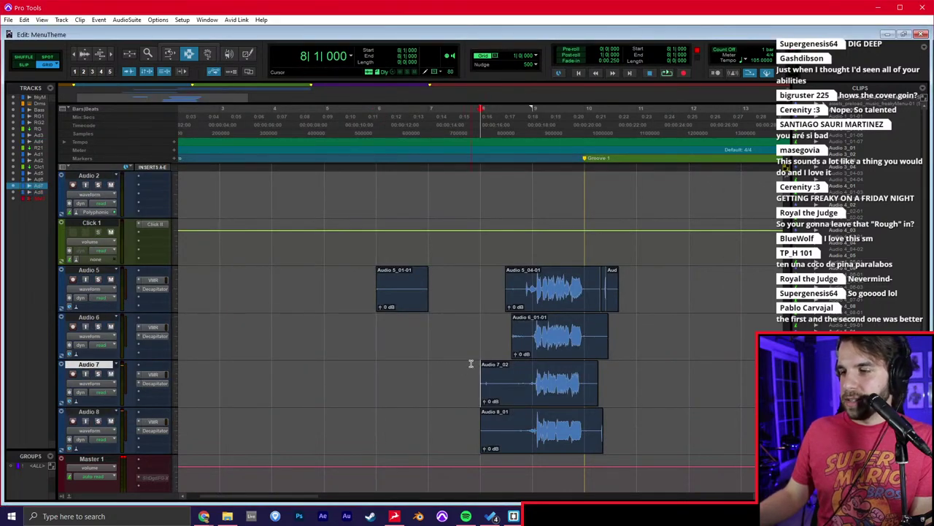
{"action": "left_click", "coordinate": [582, 322]}
{"action": "key", "text": "t"}
{"action": "key", "text": "t"}
{"action": "key", "text": "F2"}
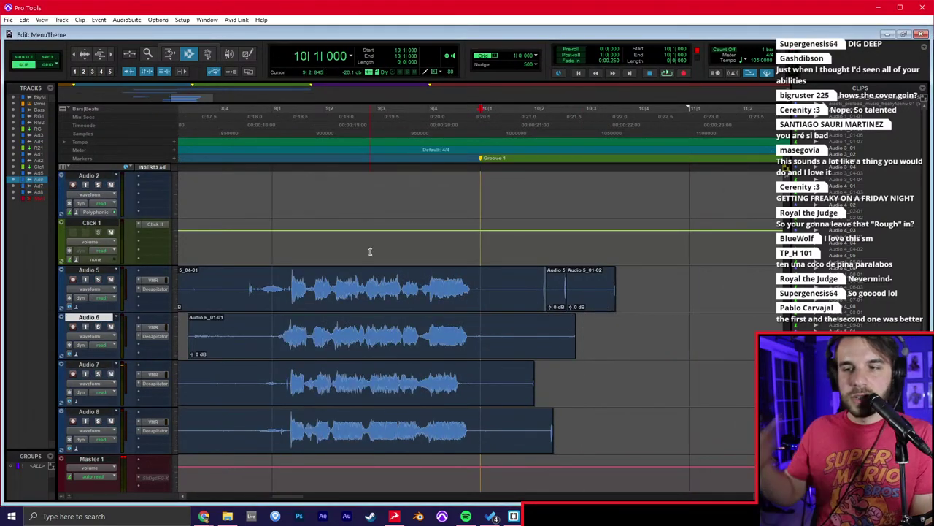
{"action": "left_click_drag", "start_coordinate": [480, 294], "coordinate": [660, 417]}
{"action": "key", "text": "Delete"}
Delete the lead-in noise before the phrase at the start of bar 9 on Audio 5 to 8.
{"action": "scroll", "coordinate": [325, 376], "scroll_direction": "left", "scroll_amount": 3}
{"action": "left_click_drag", "start_coordinate": [426, 301], "coordinate": [199, 438]}
{"action": "key", "text": "Delete"}
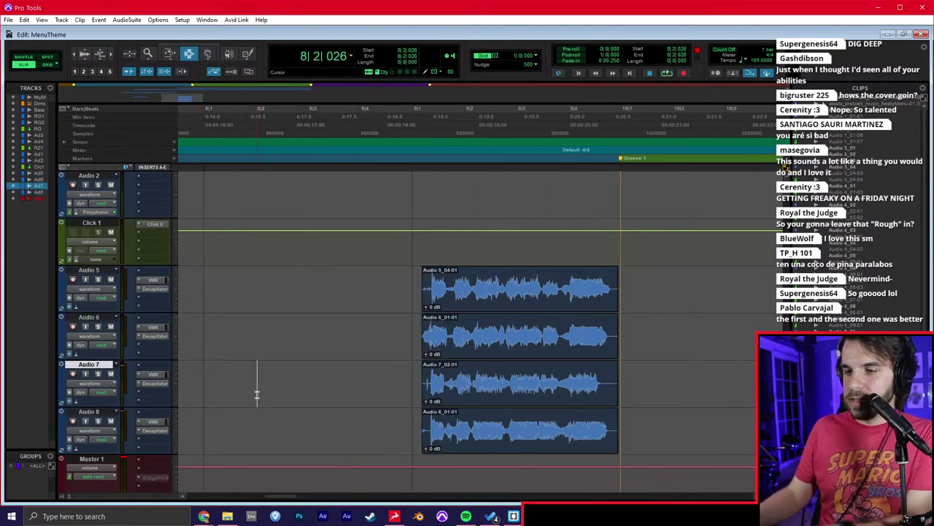
Play the four layered vocals leading into Groove 1 from 8|3|033.
{"action": "left_click", "coordinate": [437, 343]}
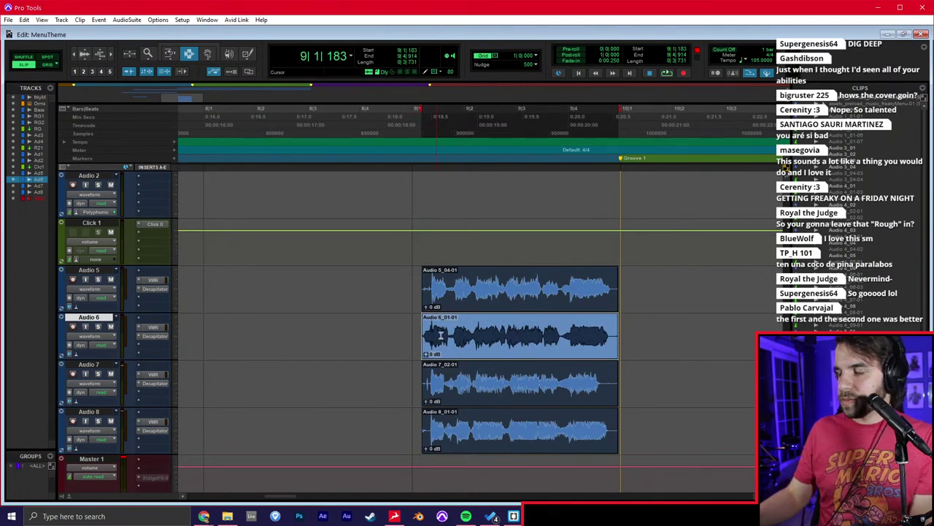
{"action": "left_click", "coordinate": [592, 289]}
{"action": "left_click", "coordinate": [309, 295]}
{"action": "key", "text": "space"}
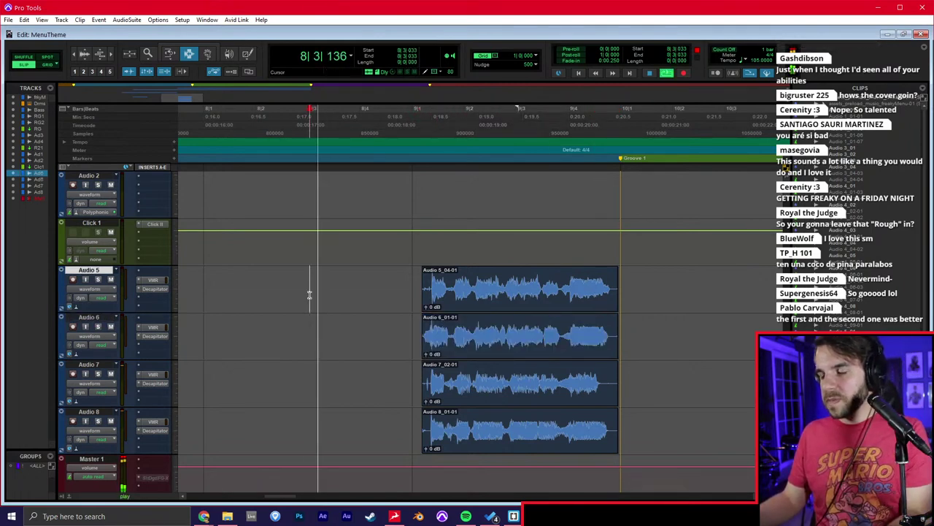
{"action": "scroll", "coordinate": [310, 295], "scroll_direction": "down", "scroll_amount": 2}
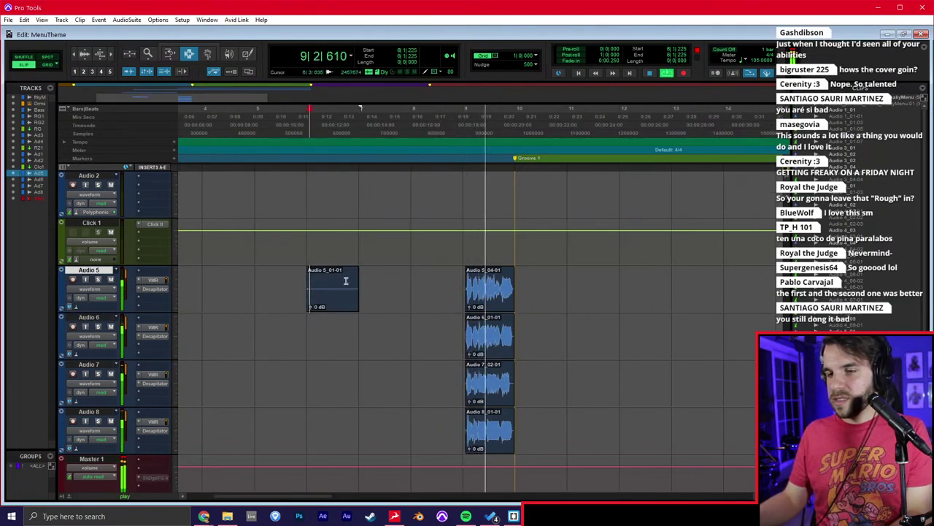
Route the outputs of Audio 5 to 8 to a new stereo Aux Input track named SCREAMS.
{"action": "key", "text": "ctrl+equal"}
{"action": "left_click", "coordinate": [602, 429], "text": "shift"}
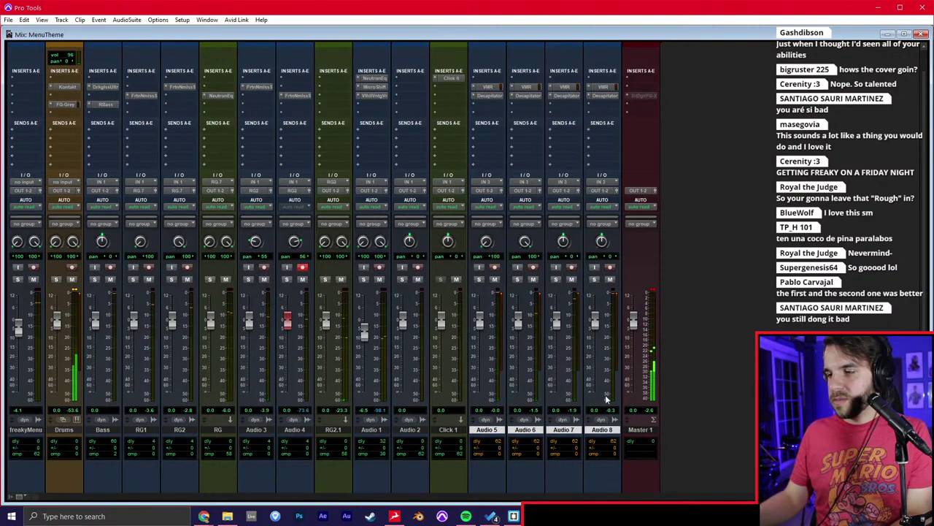
{"action": "left_click", "coordinate": [602, 191]}
{"action": "left_click", "coordinate": [622, 249]}
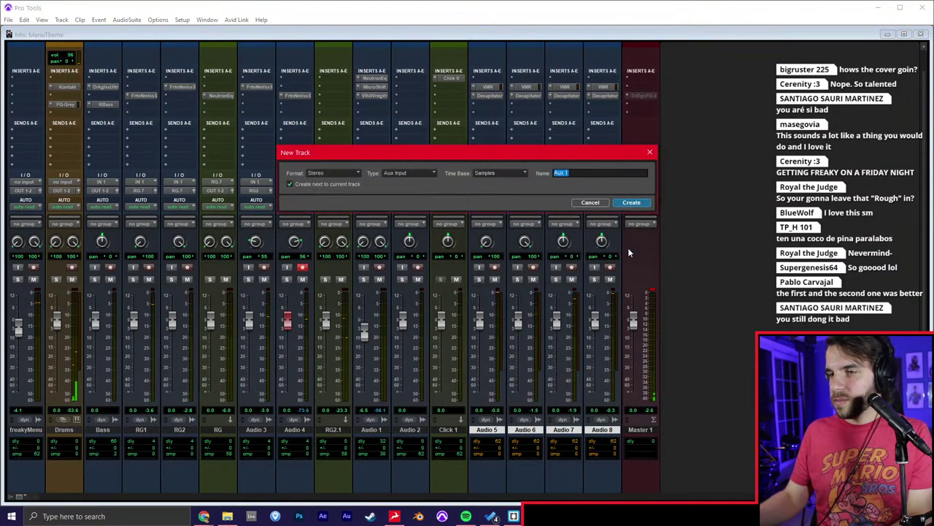
{"action": "type", "text": "SCREAMS"}
{"action": "key", "text": "Return"}
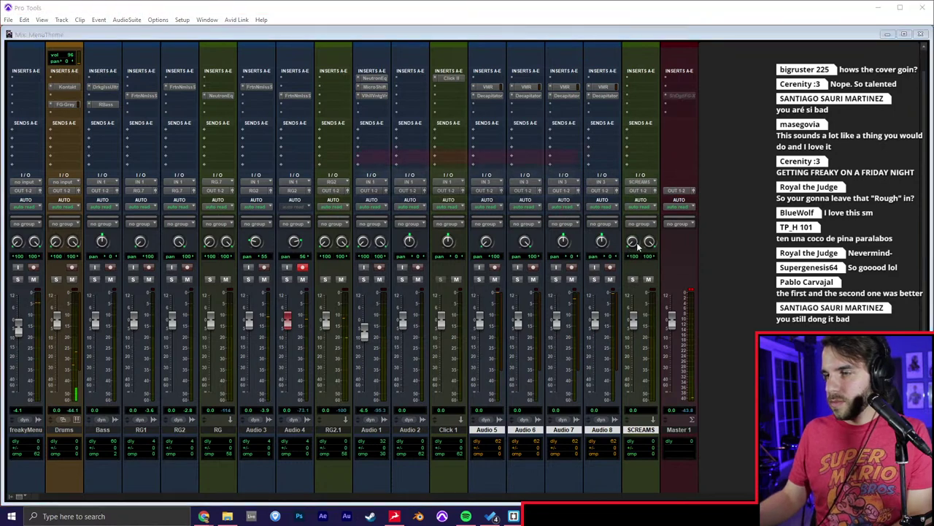
Narrow the SCREAMS panning to 32 left and 25 right, lower its fader to about -6.8 dB, and return to the Edit window.
{"action": "left_click_drag", "start_coordinate": [632, 241], "coordinate": [647, 242]}
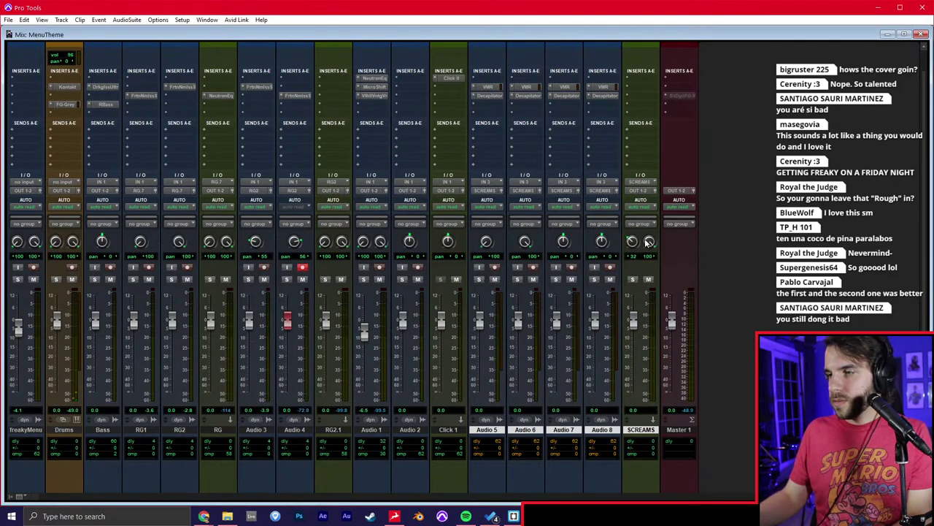
{"action": "left_click_drag", "start_coordinate": [636, 318], "coordinate": [637, 330]}
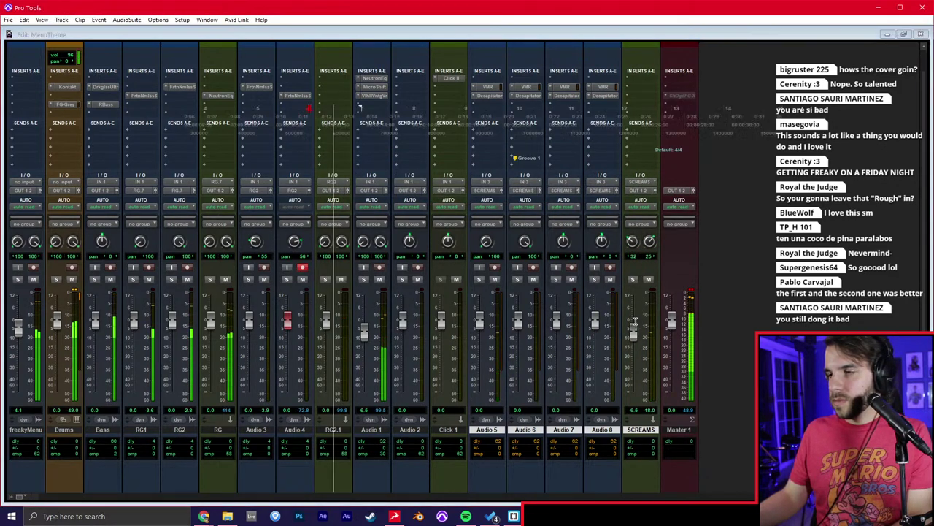
{"action": "key", "text": "ctrl+equal"}
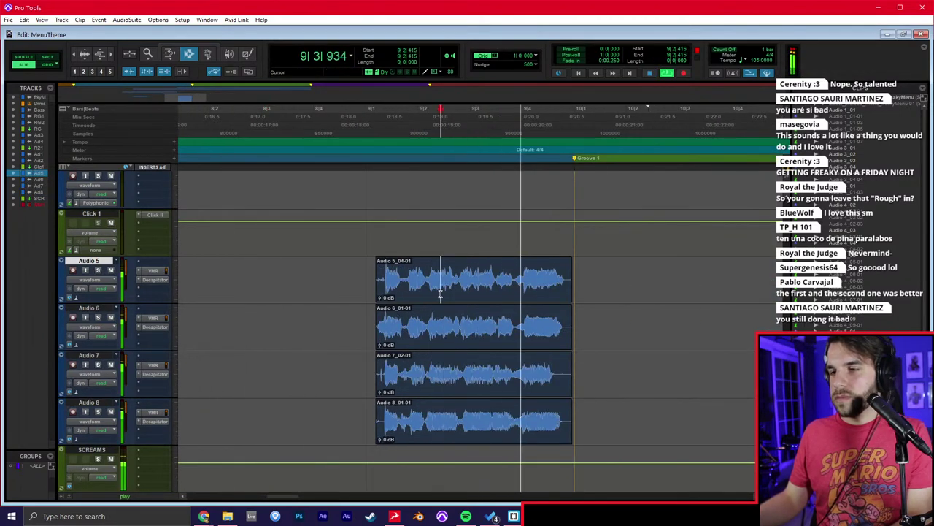
Switch to Grid mode and play the transition into Groove 1 from bar 8.
{"action": "key", "text": "space"}
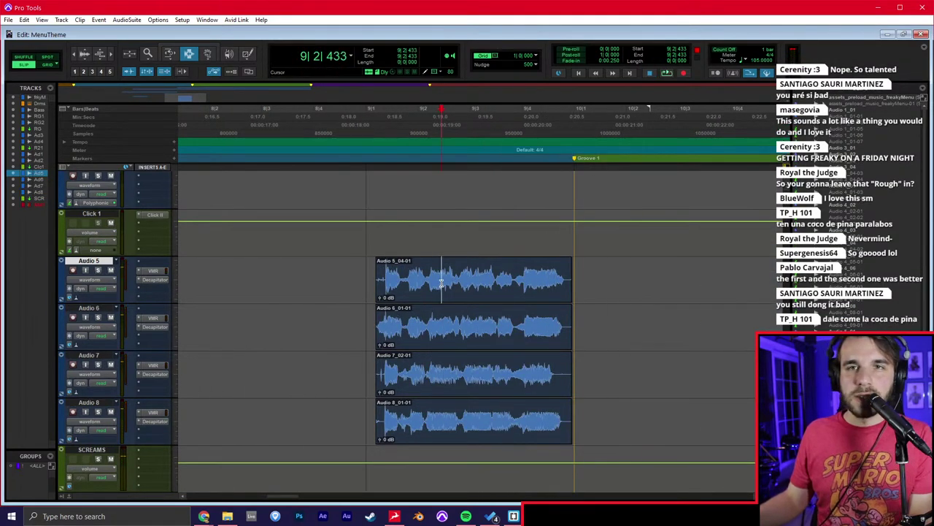
{"action": "key", "text": "F4"}
{"action": "left_click", "coordinate": [573, 274]}
{"action": "key", "text": "r"}
{"action": "key", "text": "r"}
{"action": "scroll", "coordinate": [521, 280], "scroll_direction": "up", "scroll_amount": 6}
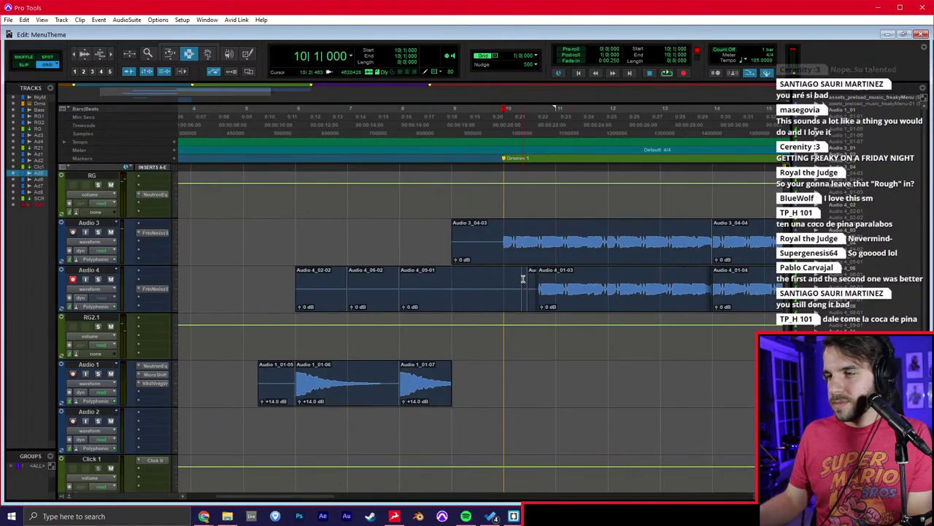
{"action": "scroll", "coordinate": [515, 272], "scroll_direction": "down", "scroll_amount": 8}
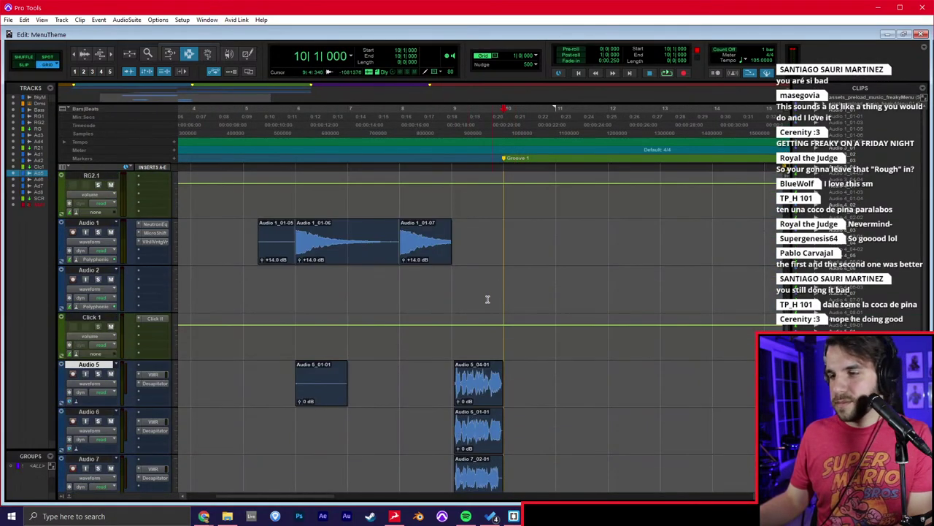
{"action": "left_click", "coordinate": [402, 329]}
{"action": "key", "text": "space"}
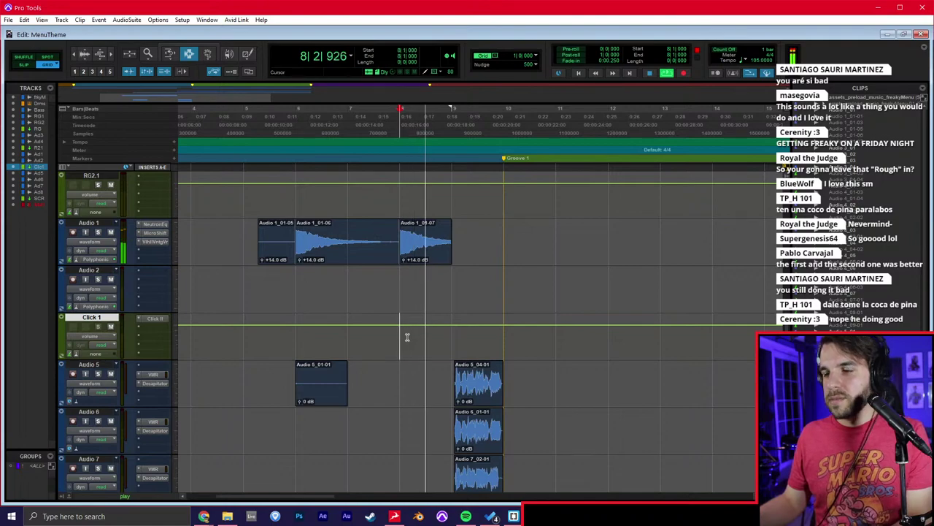
Open the Drums track in the MIDI Editor at bar 9 and play its fill before Groove 1.
{"action": "scroll", "coordinate": [474, 292], "scroll_direction": "up", "scroll_amount": 3}
{"action": "key", "text": "t"}
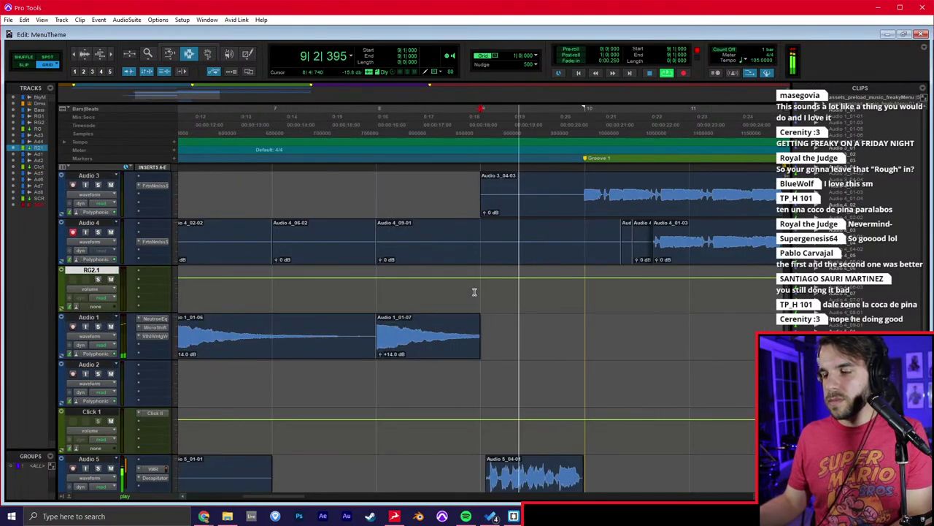
{"action": "scroll", "coordinate": [482, 288], "scroll_direction": "up", "scroll_amount": 5}
{"action": "scroll", "coordinate": [527, 243], "scroll_direction": "up", "scroll_amount": 3}
{"action": "key", "text": "space"}
{"action": "left_click", "coordinate": [524, 245]}
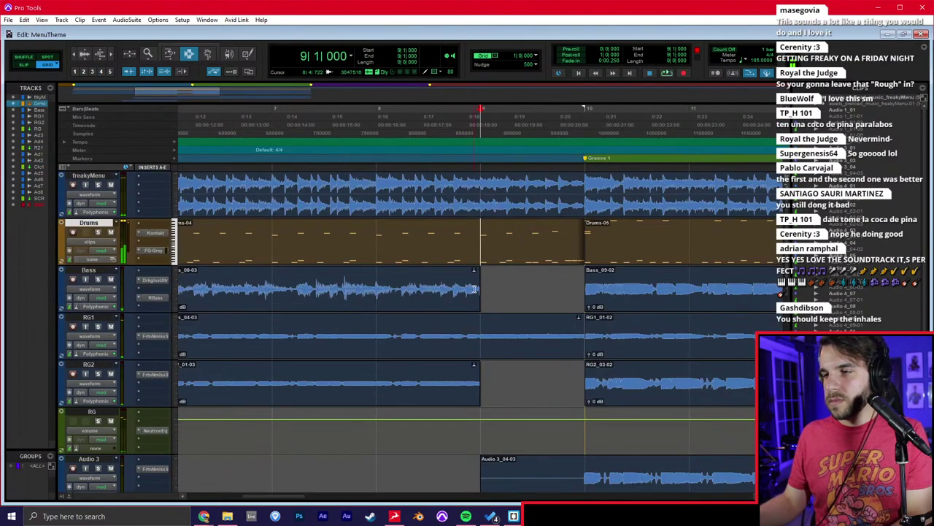
{"action": "key", "text": "super+="}
{"action": "key", "text": "t"}
{"action": "scroll", "coordinate": [528, 283], "scroll_direction": "right", "scroll_amount": 2}
{"action": "key", "text": "r"}
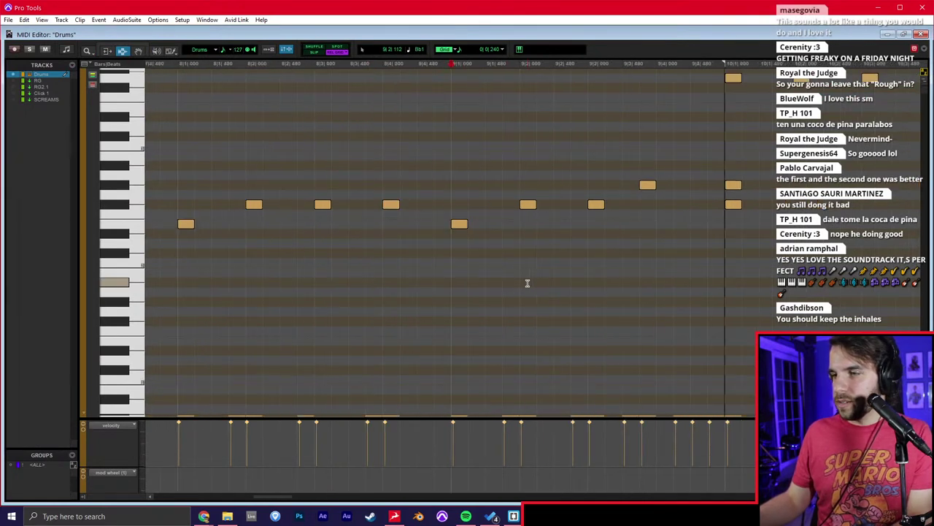
{"action": "scroll", "coordinate": [527, 283], "scroll_direction": "up", "scroll_amount": 4}
{"action": "key", "text": "space"}
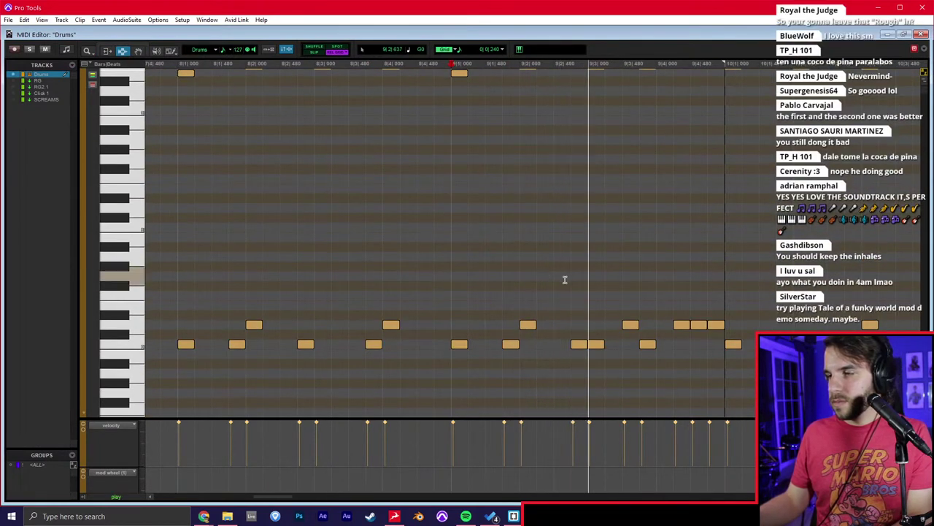
Replace the ending of the bar 9 drum fill with D0 at 9|3|240, C0 at 9|3|480 and Eb0 at 9|4|000.
{"action": "left_click_drag", "start_coordinate": [672, 298], "coordinate": [727, 330]}
{"action": "key", "text": "Delete"}
{"action": "left_click", "coordinate": [665, 314]}
{"action": "left_click", "coordinate": [613, 314]}
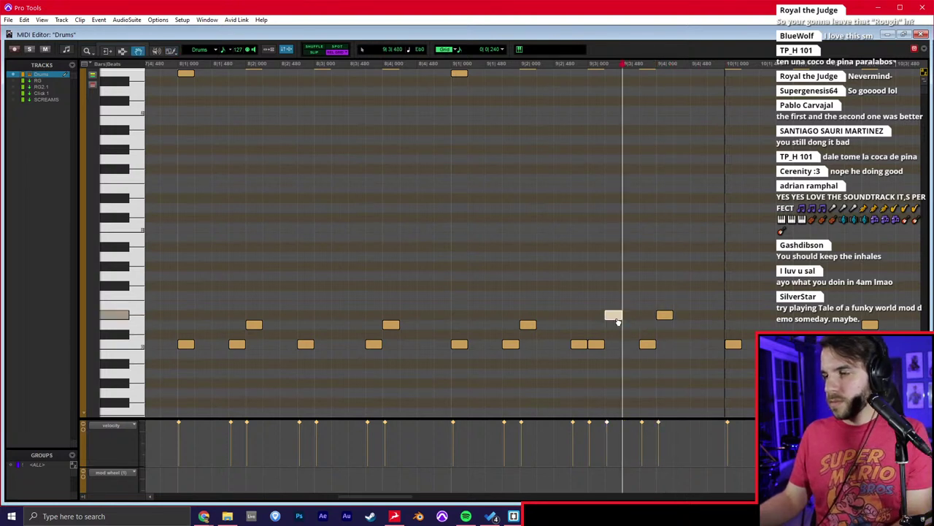
{"action": "left_click_drag", "start_coordinate": [616, 320], "coordinate": [617, 324]}
{"action": "left_click", "coordinate": [626, 344]}
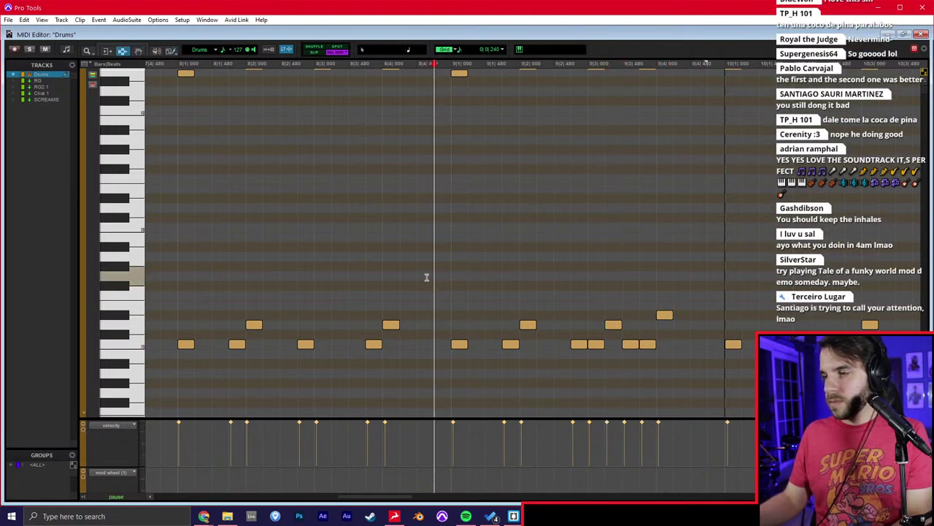
Play the revised drum fill from 9|2 into Groove 1, continuing in the Edit window with the whole arrangement in view.
{"action": "key", "text": "r"}
{"action": "left_click", "coordinate": [529, 271]}
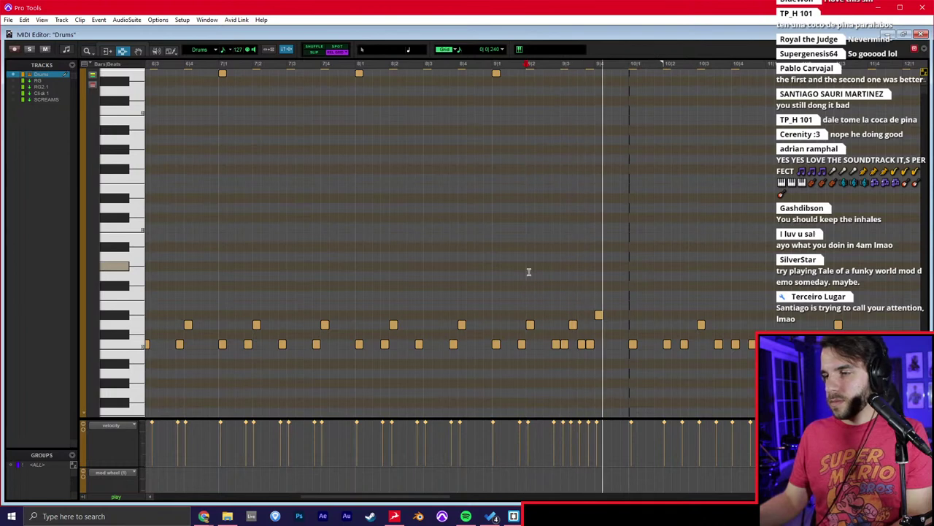
{"action": "key", "text": "ctrl+w"}
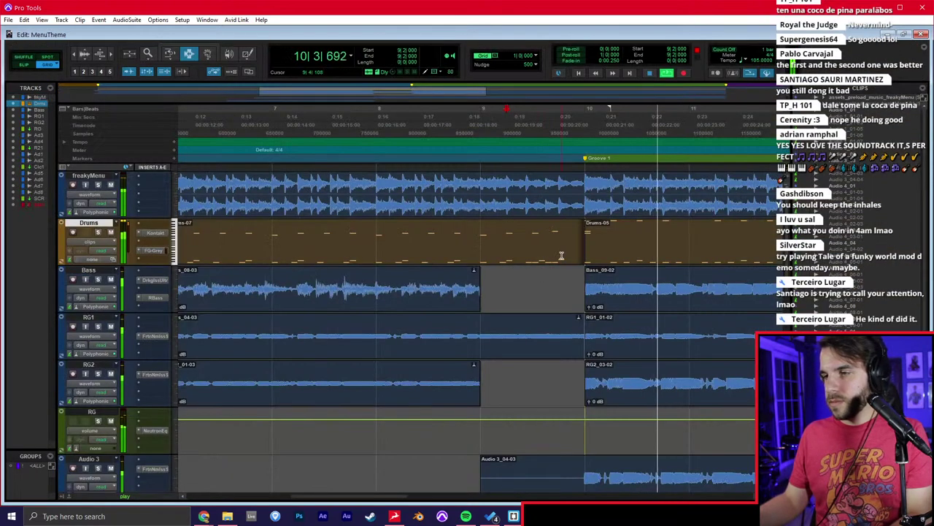
{"action": "key", "text": "r"}
{"action": "key", "text": "r"}
{"action": "left_click", "coordinate": [502, 287]}
{"action": "scroll", "coordinate": [497, 285], "scroll_direction": "down", "scroll_amount": 1}
{"action": "left_click", "coordinate": [478, 281]}
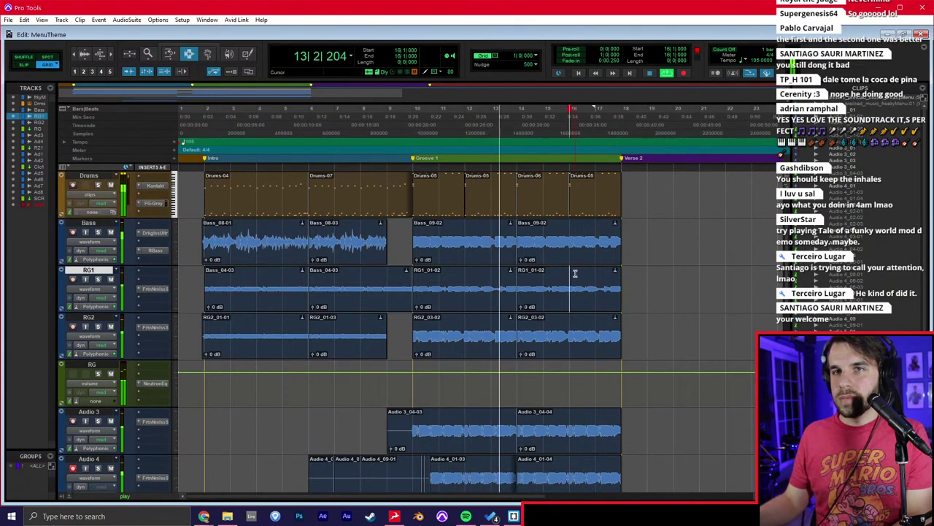
Add the missing hits at 13|1 and 15|1 to the repeating quarter-note row of the Groove 1 drums, and return to the Edit window.
{"action": "left_click", "coordinate": [547, 254]}
{"action": "double_click", "coordinate": [484, 209]}
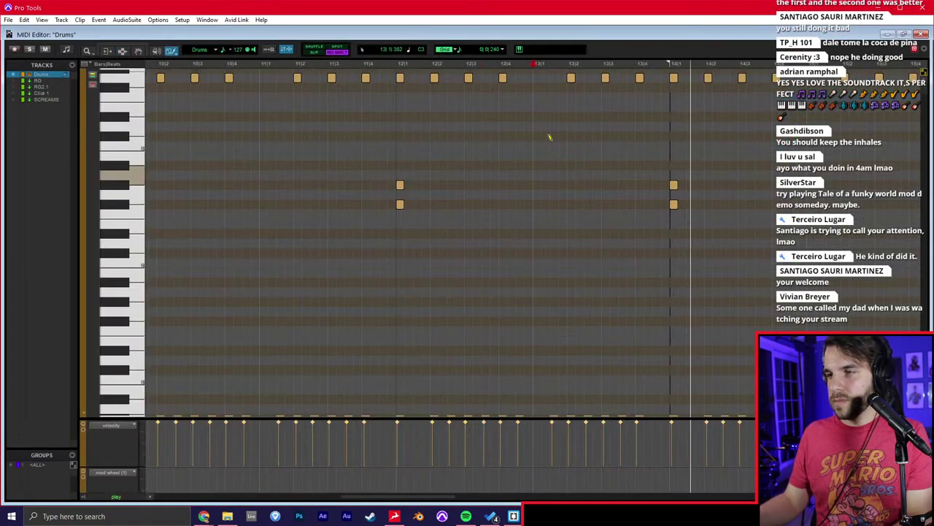
{"action": "left_click", "coordinate": [537, 237]}
{"action": "left_click", "coordinate": [810, 238]}
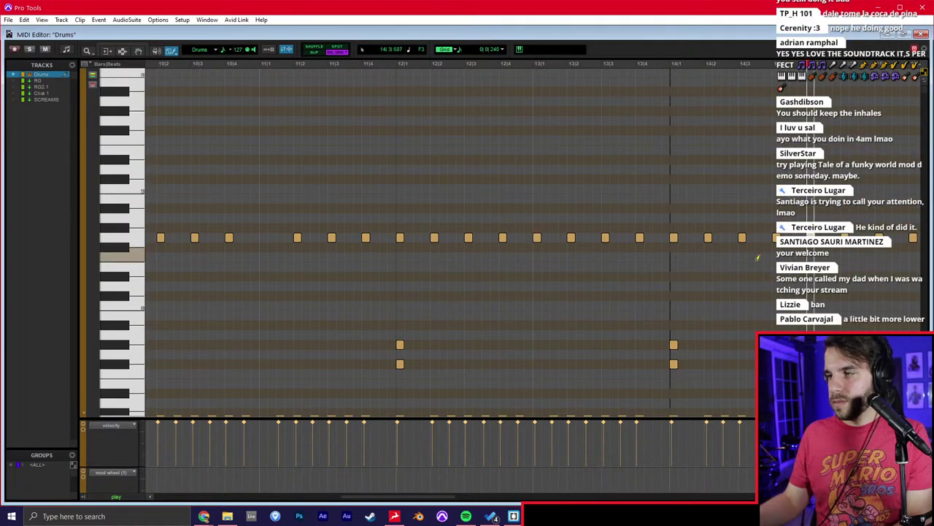
{"action": "key", "text": "ctrl+w"}
{"action": "left_click", "coordinate": [521, 242]}
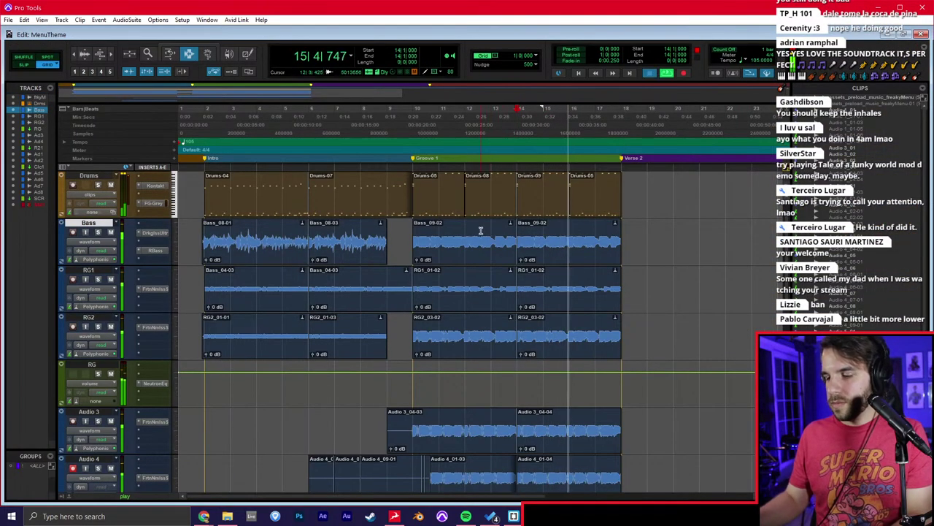
Return to the start of MenuTheme and open the recent session Heartbass.
{"action": "key", "text": "Return"}
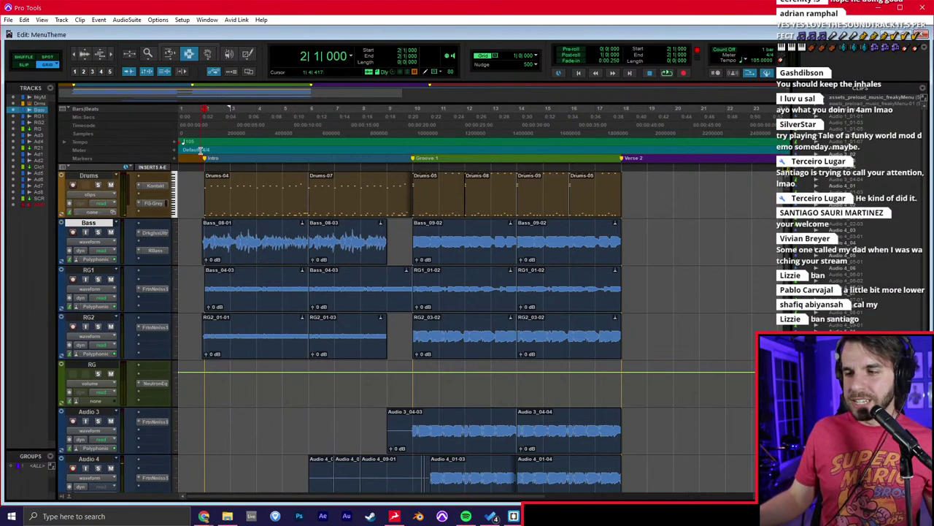
{"action": "left_click", "coordinate": [206, 194]}
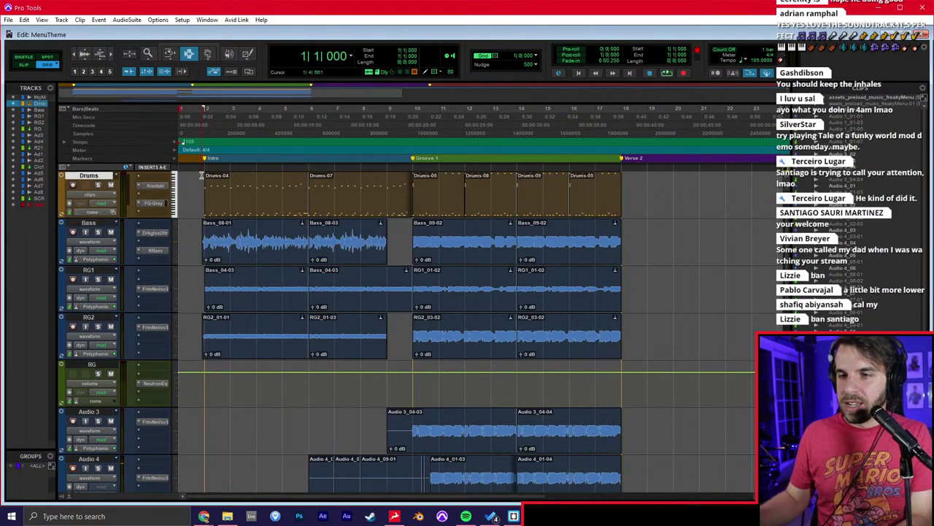
{"action": "left_click", "coordinate": [8, 20]}
{"action": "mouse_move", "coordinate": [44, 58]}
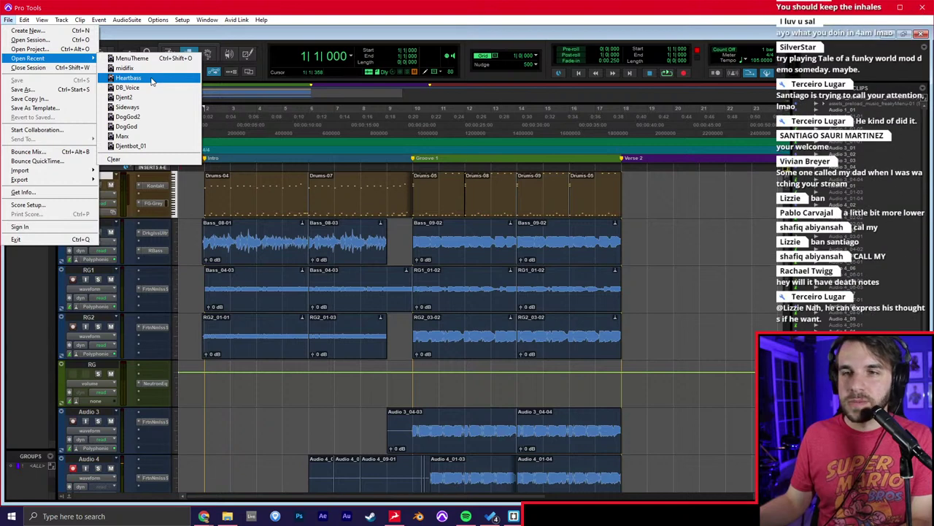
{"action": "left_click", "coordinate": [151, 79]}
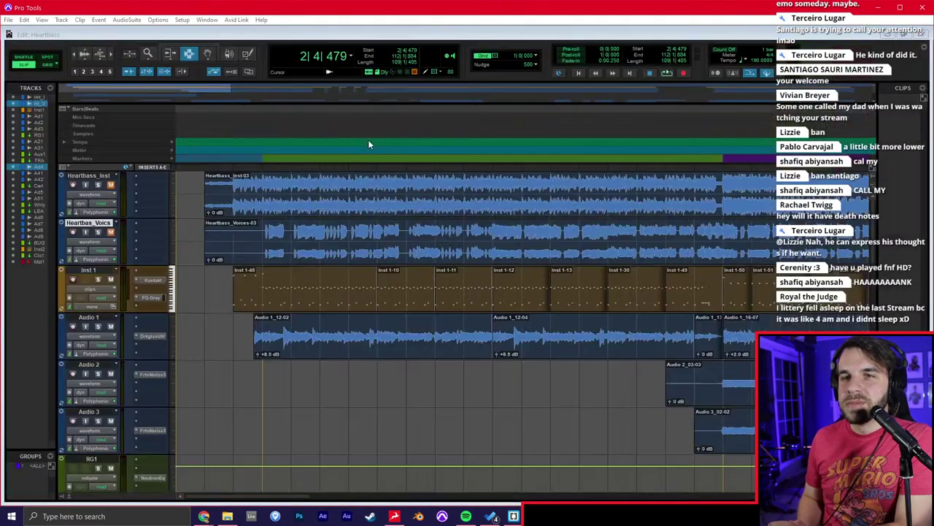
Go to the opening bars of the Heartbass session in Grid mode and test playback.
{"action": "left_click", "coordinate": [260, 237]}
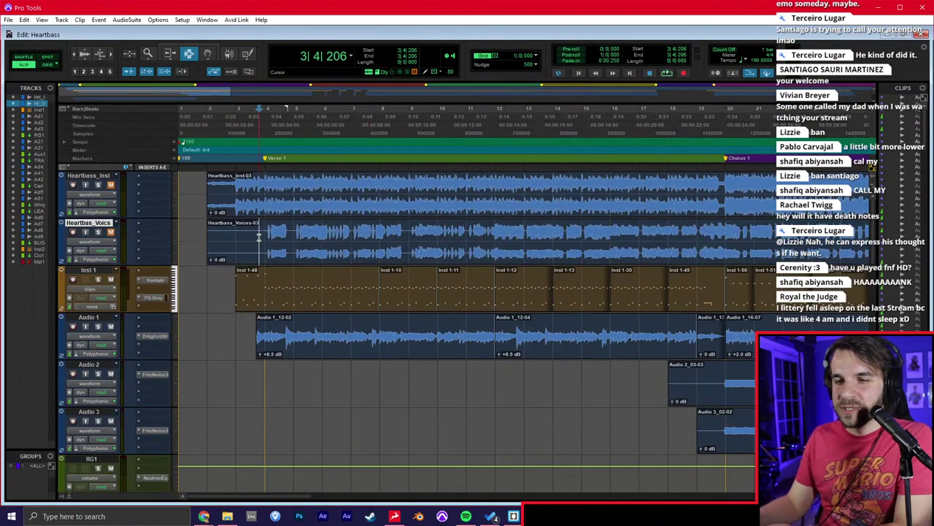
{"action": "left_click", "coordinate": [261, 226]}
{"action": "key", "text": "Return"}
{"action": "key", "text": "Tab"}
{"action": "key", "text": "r"}
{"action": "key", "text": "r"}
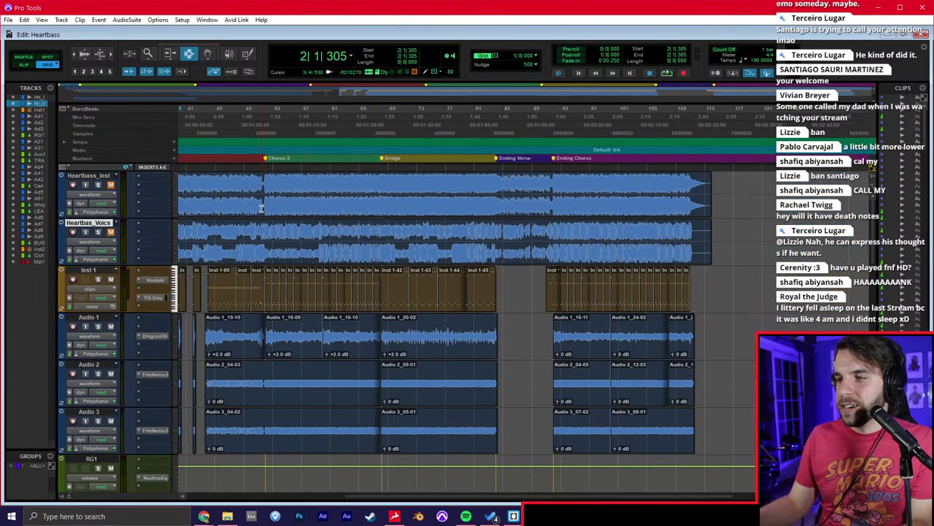
{"action": "key", "text": "t"}
{"action": "key", "text": "t"}
{"action": "key", "text": "space"}
{"action": "key", "text": "space"}
Check the Playback Engine settings and the Kontakt drum kit on the Inst 1 track.
{"action": "left_click", "coordinate": [228, 267]}
{"action": "left_click", "coordinate": [182, 20]}
{"action": "left_click", "coordinate": [201, 41]}
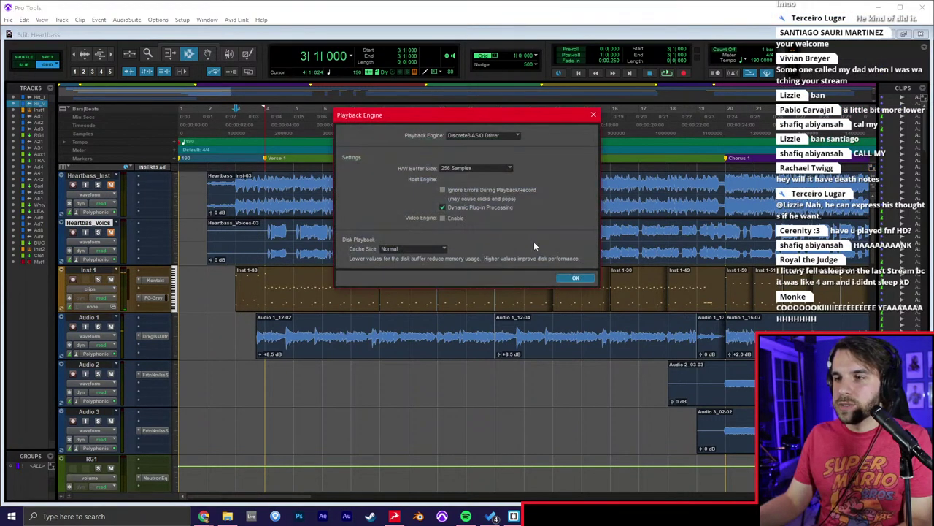
{"action": "left_click", "coordinate": [575, 278]}
{"action": "left_click", "coordinate": [89, 270]}
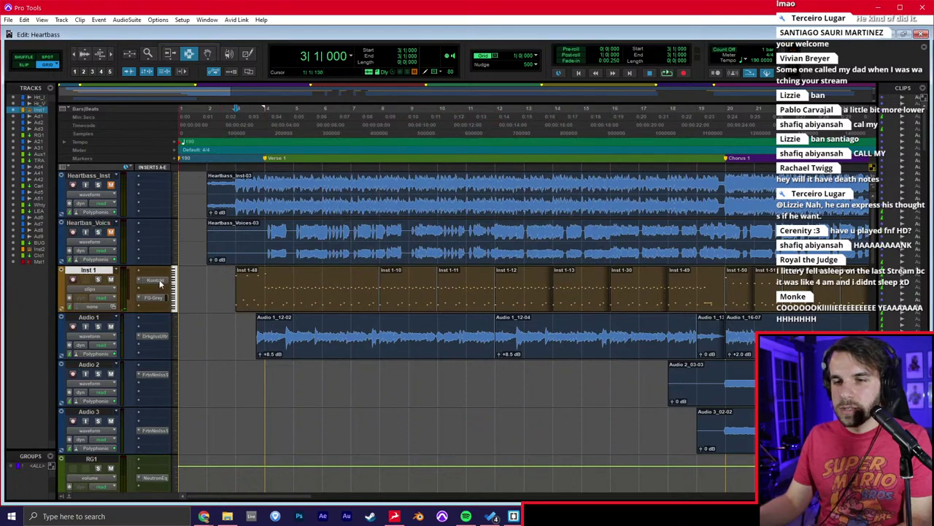
{"action": "left_click", "coordinate": [159, 281]}
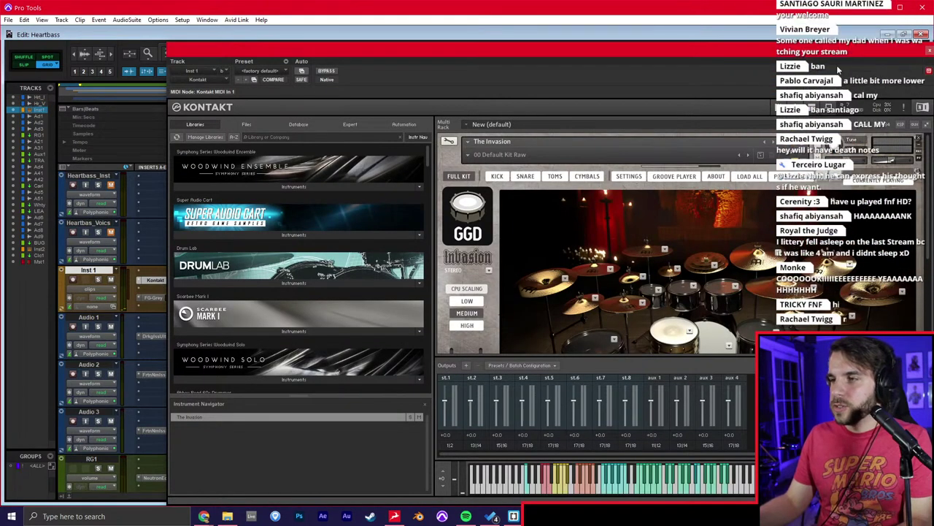
{"action": "left_click", "coordinate": [928, 53]}
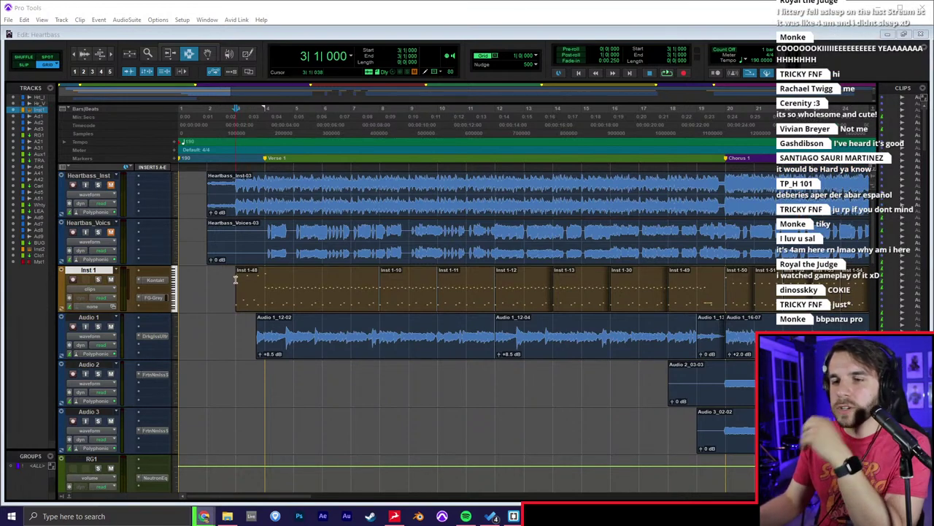
Play Heartbass briefly from bar 3 and inspect the Inst 1 track's Kontakt instrument again.
{"action": "left_click", "coordinate": [212, 66]}
{"action": "key", "text": "space"}
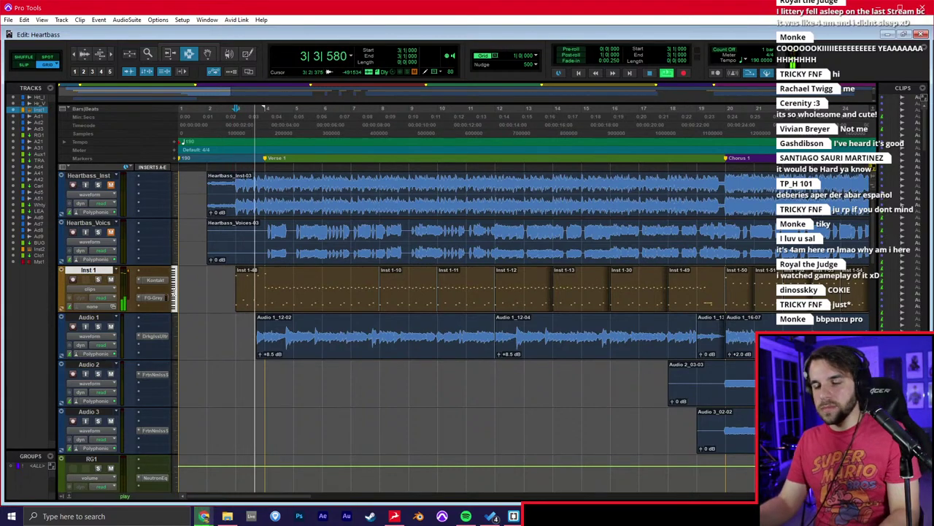
{"action": "key", "text": "space"}
{"action": "left_click", "coordinate": [167, 279]}
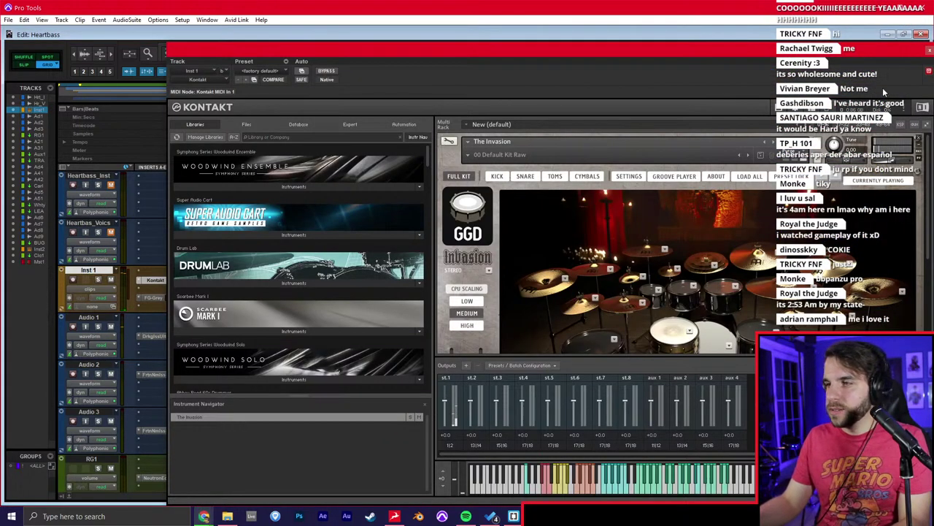
{"action": "left_click", "coordinate": [929, 50]}
Change the hardware buffer size in the Playback Engine settings.
{"action": "left_click", "coordinate": [181, 20]}
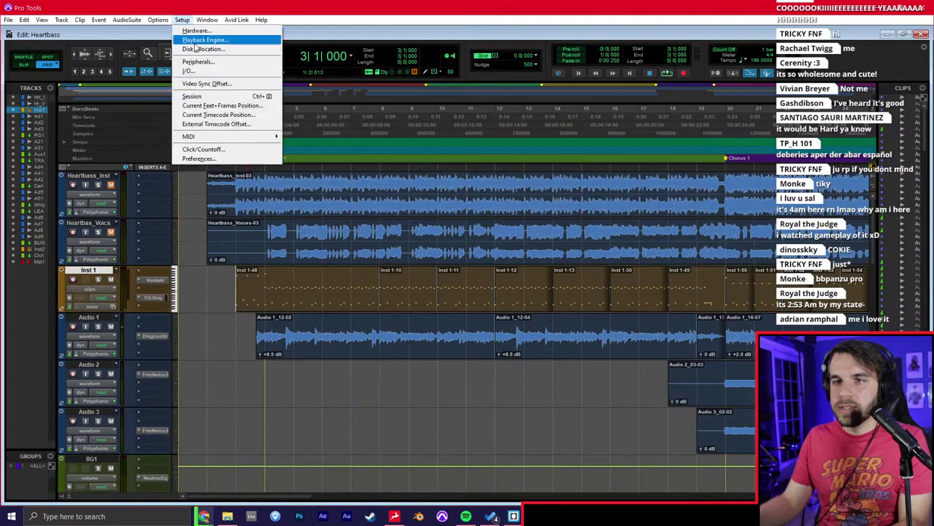
{"action": "left_click", "coordinate": [203, 40]}
{"action": "left_click", "coordinate": [478, 168]}
{"action": "left_click", "coordinate": [499, 208]}
{"action": "left_click", "coordinate": [573, 278]}
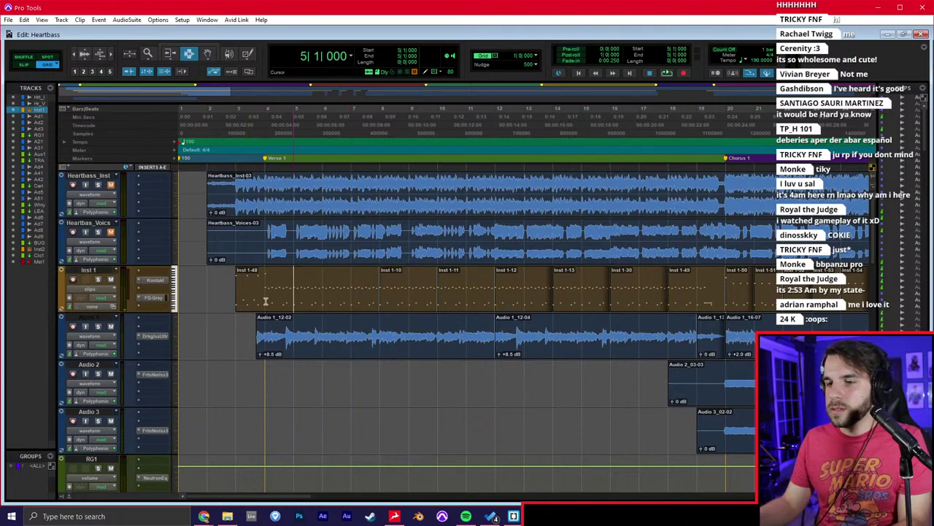
Play Heartbass from bar 3 and examine its channels and the master track's inserts in the Mix window.
{"action": "left_click", "coordinate": [650, 99]}
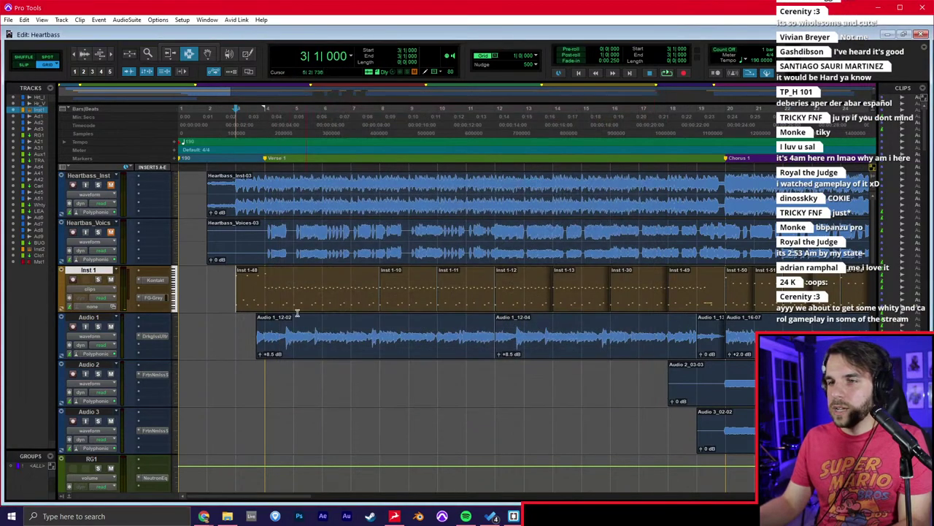
{"action": "key", "text": "space"}
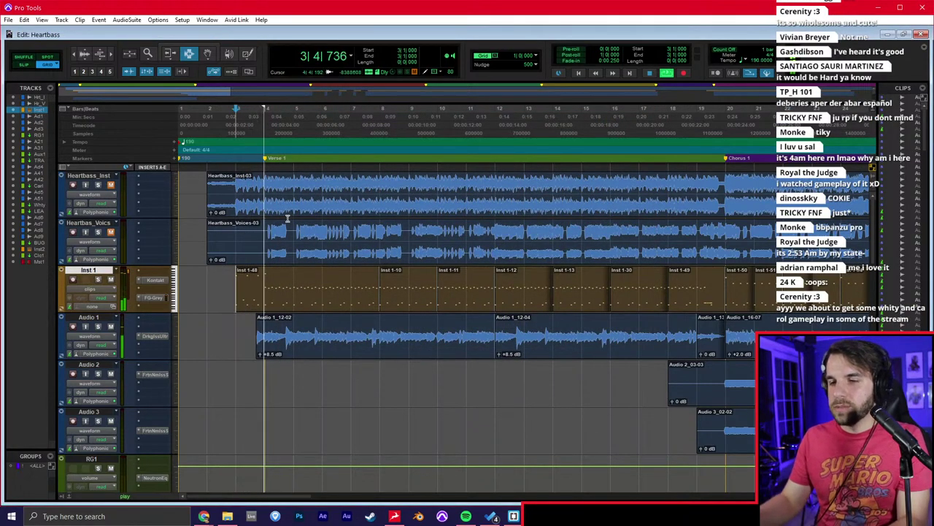
{"action": "key", "text": "ctrl+equal"}
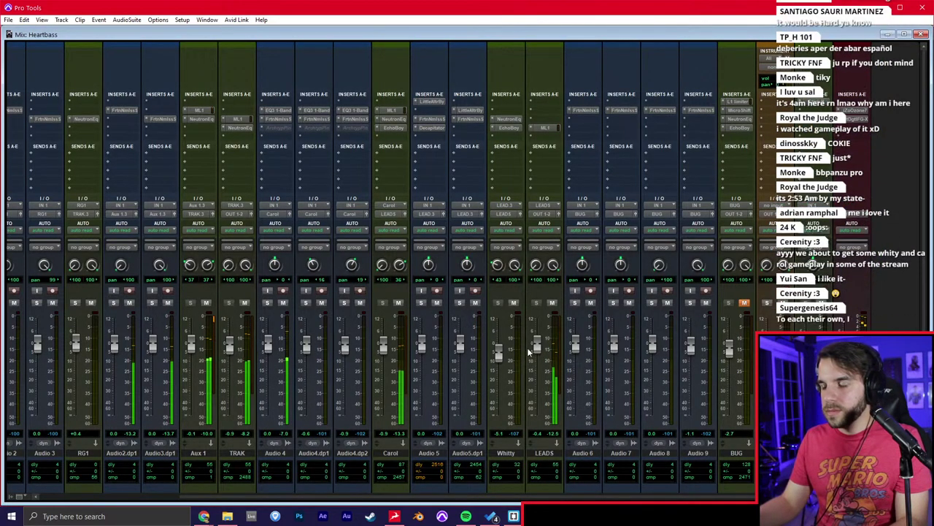
{"action": "scroll", "coordinate": [227, 358], "scroll_direction": "left", "scroll_amount": 3}
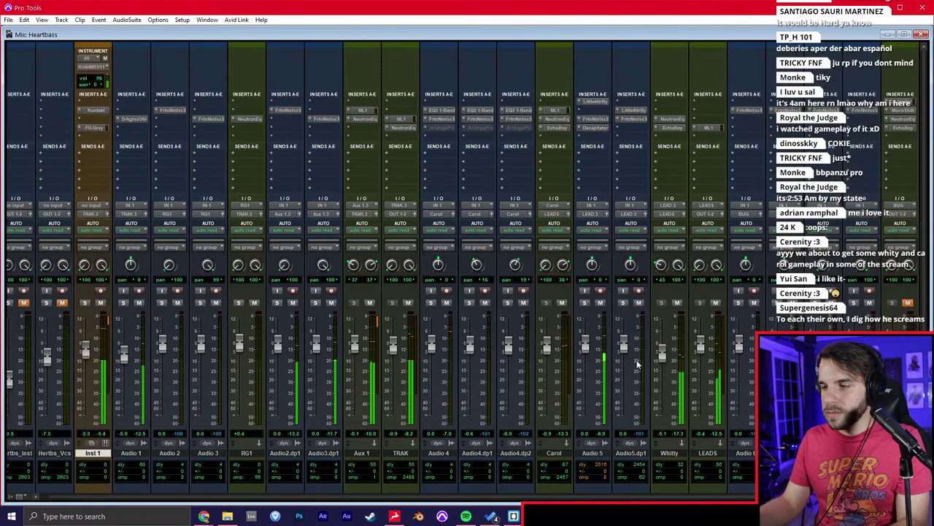
{"action": "scroll", "coordinate": [703, 353], "scroll_direction": "right", "scroll_amount": 3}
{"action": "left_click", "coordinate": [867, 133]}
{"action": "left_click", "coordinate": [852, 96]}
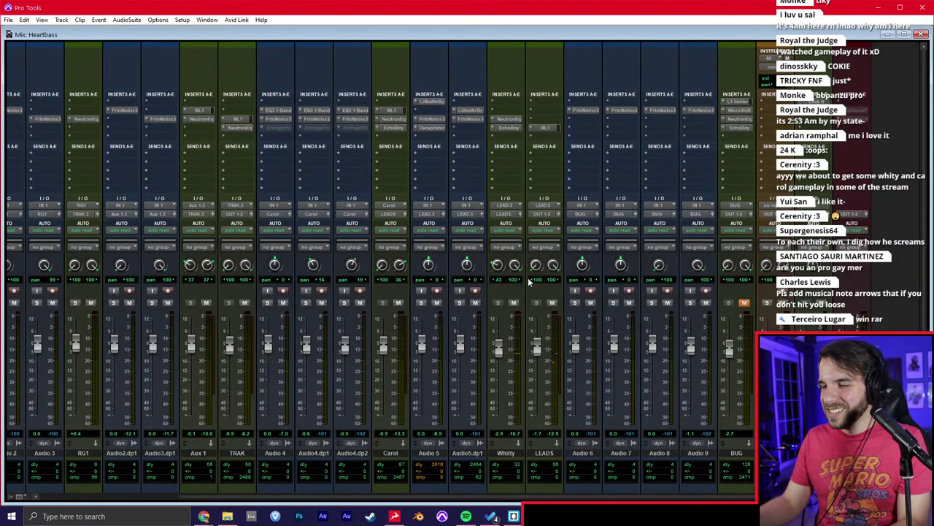
Play Heartbass from bar 2 on the Inst 1 track.
{"action": "key", "text": "ctrl+equal"}
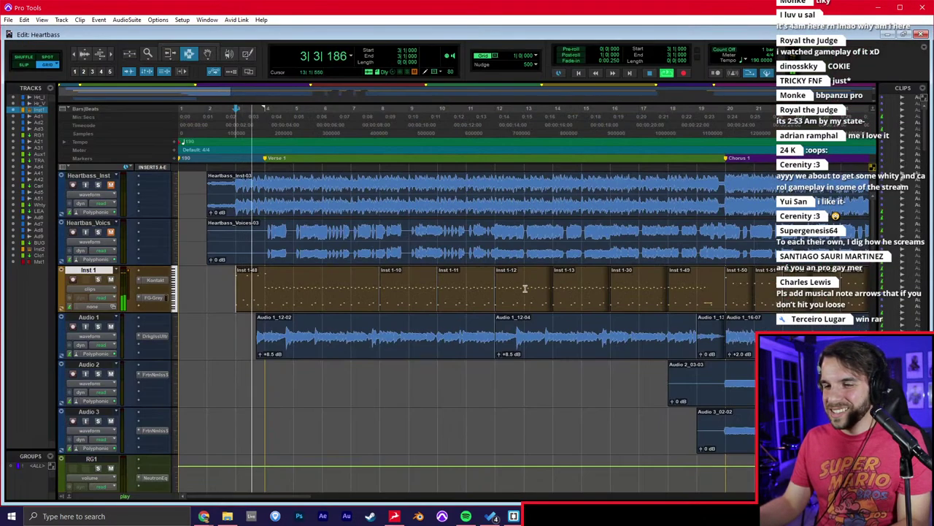
{"action": "key", "text": "ctrl+equal"}
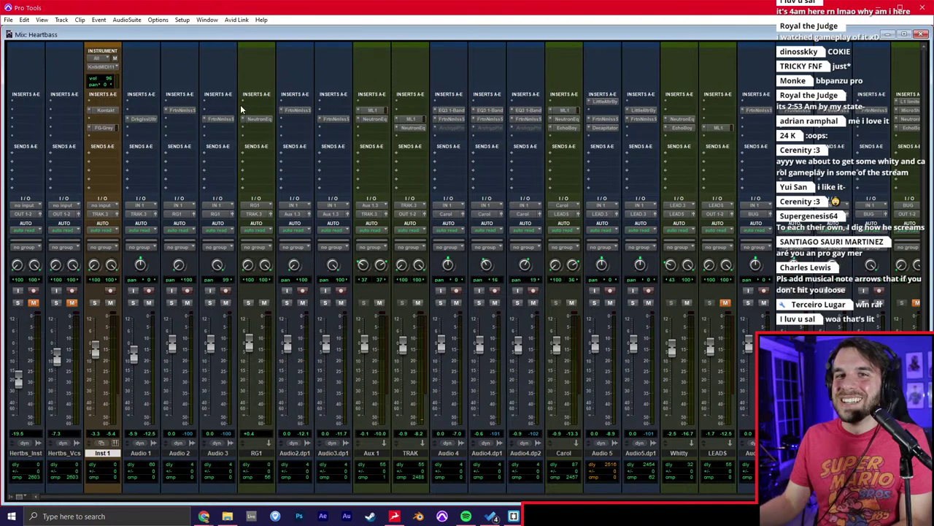
{"action": "key", "text": "ctrl+equal"}
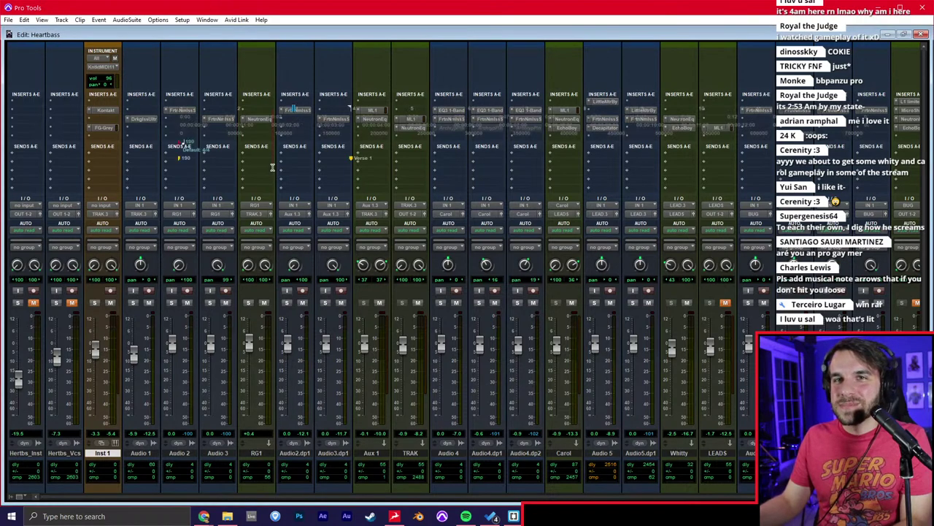
{"action": "left_click", "coordinate": [289, 286]}
{"action": "left_click", "coordinate": [290, 322]}
{"action": "left_click", "coordinate": [296, 294]}
{"action": "left_click", "coordinate": [234, 285]}
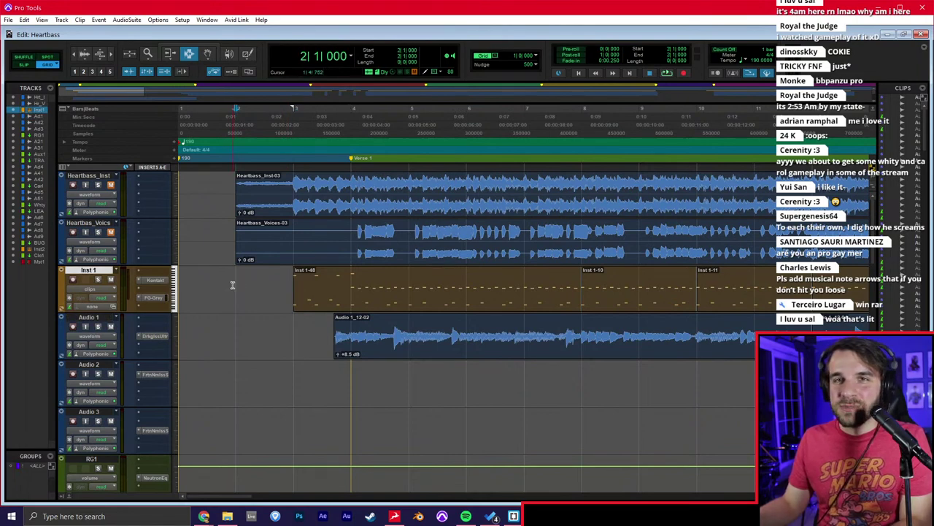
{"action": "key", "text": "space"}
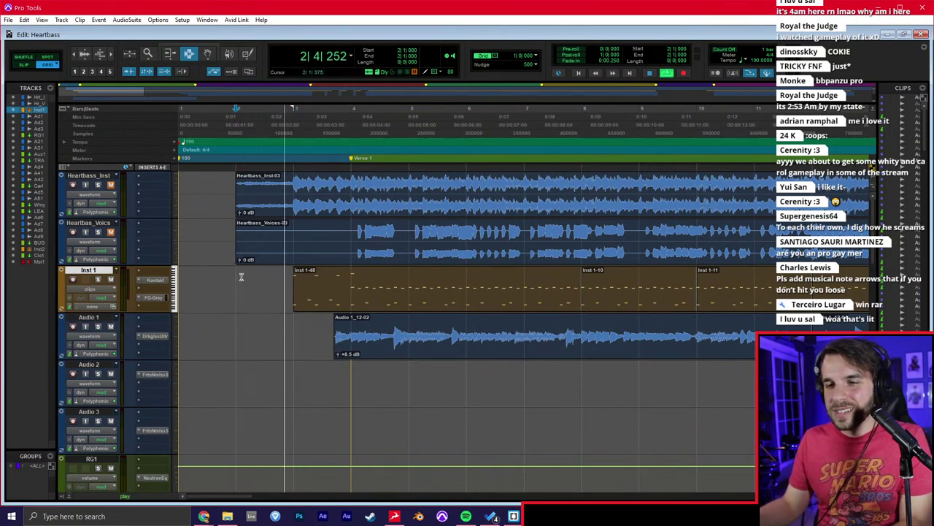
Mute the Aux 1 channel and reset Audio 1's volume to 0 dB in the mixer.
{"action": "key", "text": "ctrl+equal"}
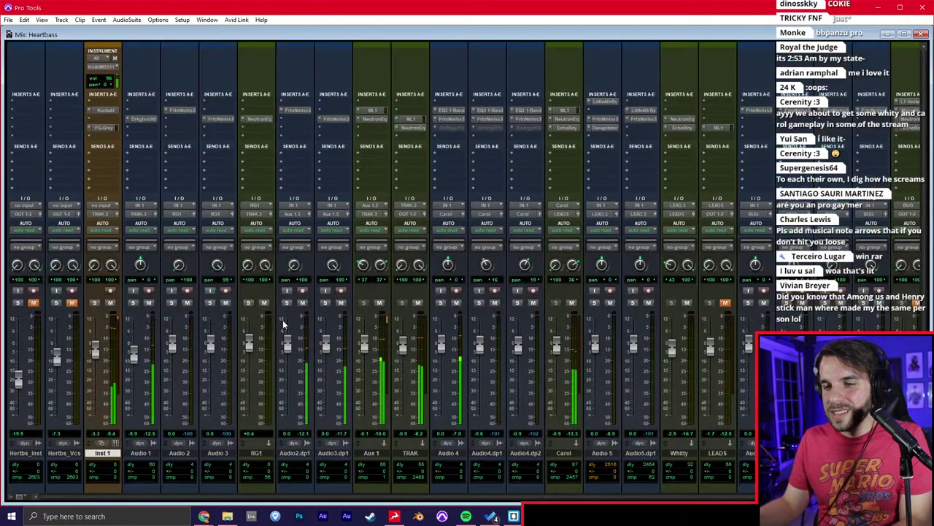
{"action": "left_click", "coordinate": [379, 302]}
{"action": "left_click", "coordinate": [133, 354], "text": "alt"}
Insert the RBass plug-in below the existing insert on Audio 1 and lower the channel's volume to about -4.3 dB.
{"action": "left_click", "coordinate": [141, 129]}
{"action": "type", "text": "ml1"}
{"action": "key", "text": "Return"}
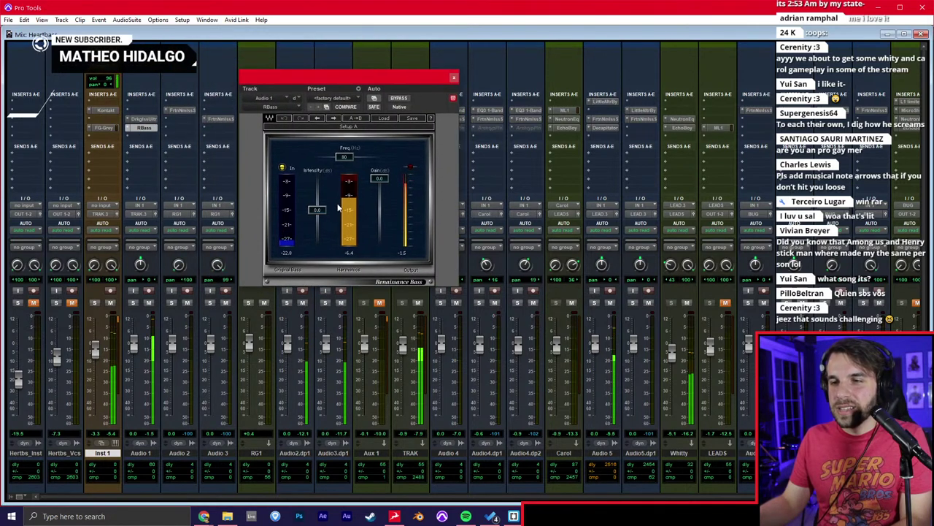
{"action": "left_click", "coordinate": [454, 77]}
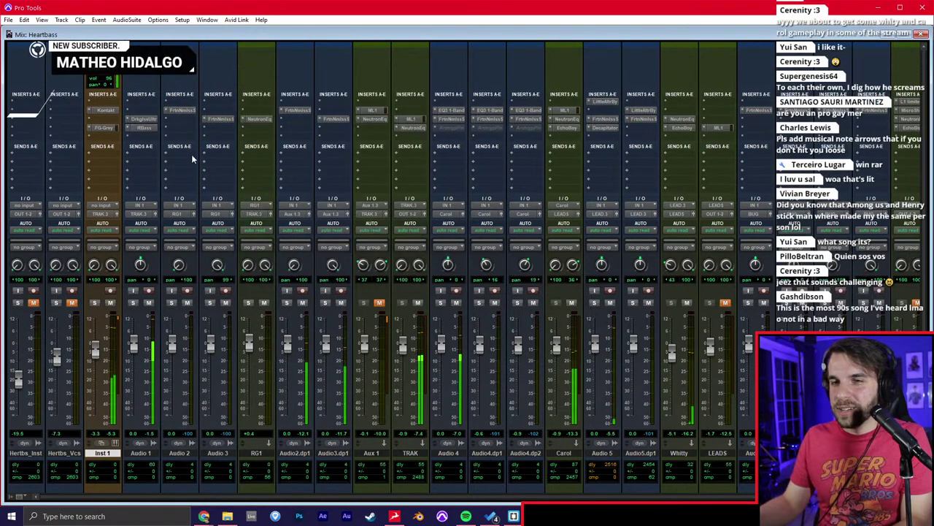
{"action": "left_click_drag", "start_coordinate": [134, 346], "coordinate": [135, 354]}
Adjust the threshold and raise the make-up gain to about 10.8 dB in Inst 1's FG-Grey compressor, soloing the track to listen.
{"action": "left_click", "coordinate": [102, 119]}
{"action": "left_click", "coordinate": [98, 128]}
{"action": "left_click", "coordinate": [94, 302]}
{"action": "mouse_move", "coordinate": [374, 157]}
{"action": "left_mouse_down"}
{"action": "mouse_move", "coordinate": [371, 164]}
{"action": "mouse_move", "coordinate": [372, 144]}
{"action": "left_mouse_up"}
{"action": "left_click_drag", "start_coordinate": [605, 169], "coordinate": [606, 151]}
{"action": "left_click", "coordinate": [95, 303]}
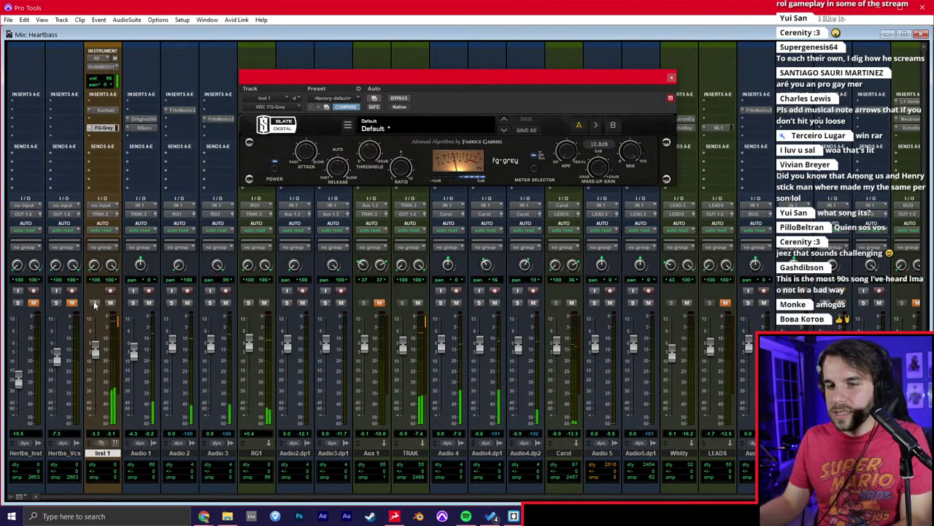
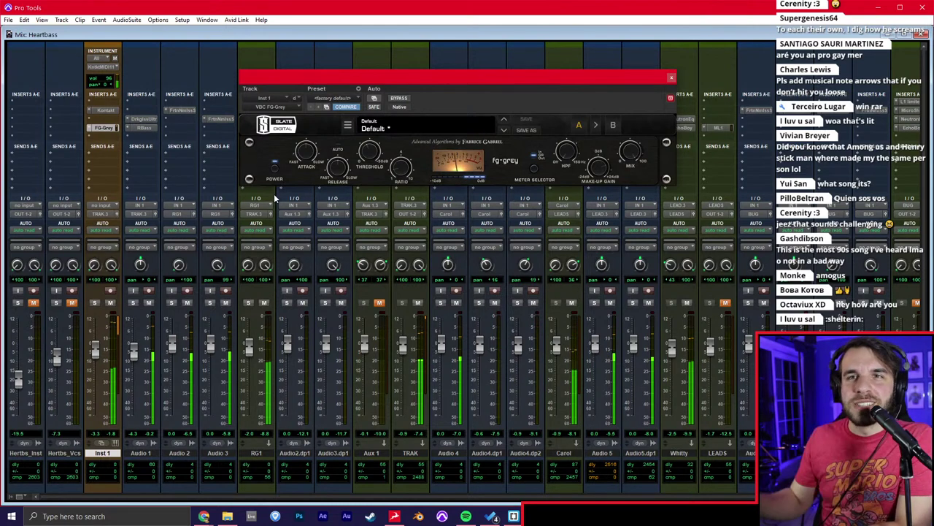
{"action": "left_click", "coordinate": [672, 78]}
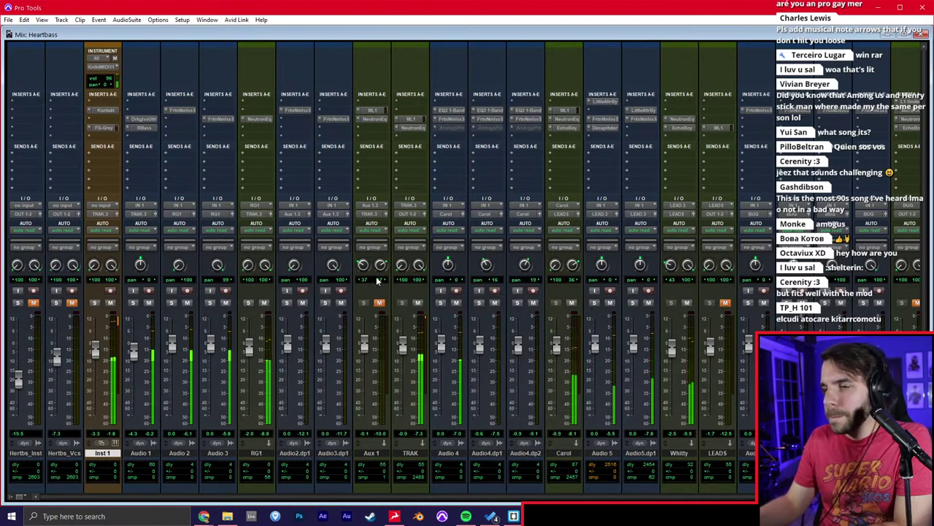
Play Heartbass from Verse 2 at bar 36, and play it again from bar 44.
{"action": "key", "text": "ctrl+equal"}
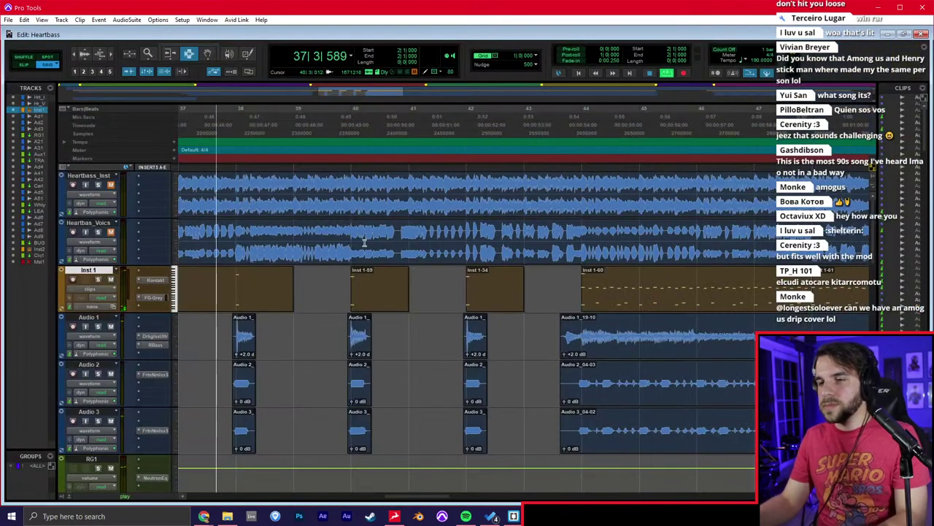
{"action": "scroll", "coordinate": [378, 288], "scroll_direction": "left", "scroll_amount": 3}
{"action": "left_click", "coordinate": [377, 288]}
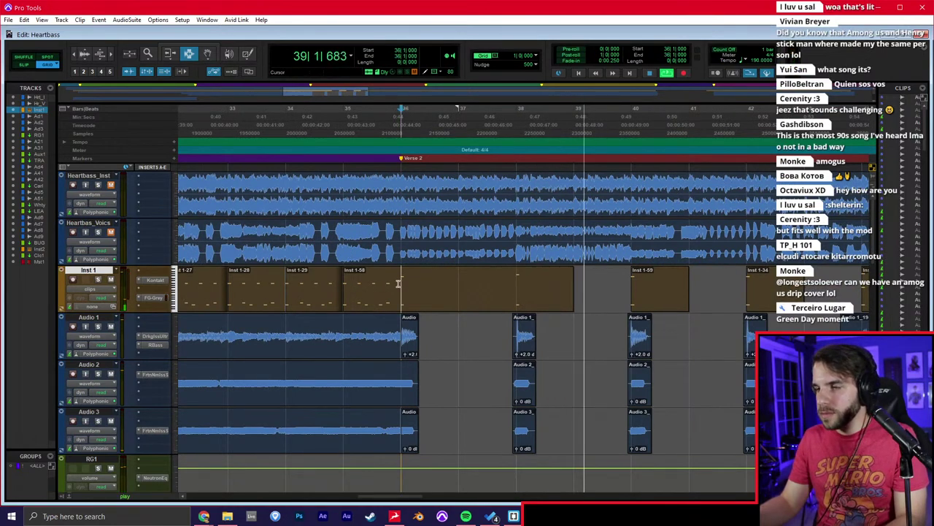
{"action": "key", "text": "r"}
{"action": "key", "text": "r"}
{"action": "key", "text": "space"}
{"action": "left_click", "coordinate": [602, 288]}
{"action": "key", "text": "space"}
{"action": "scroll", "coordinate": [602, 288], "scroll_direction": "right", "scroll_amount": 1}
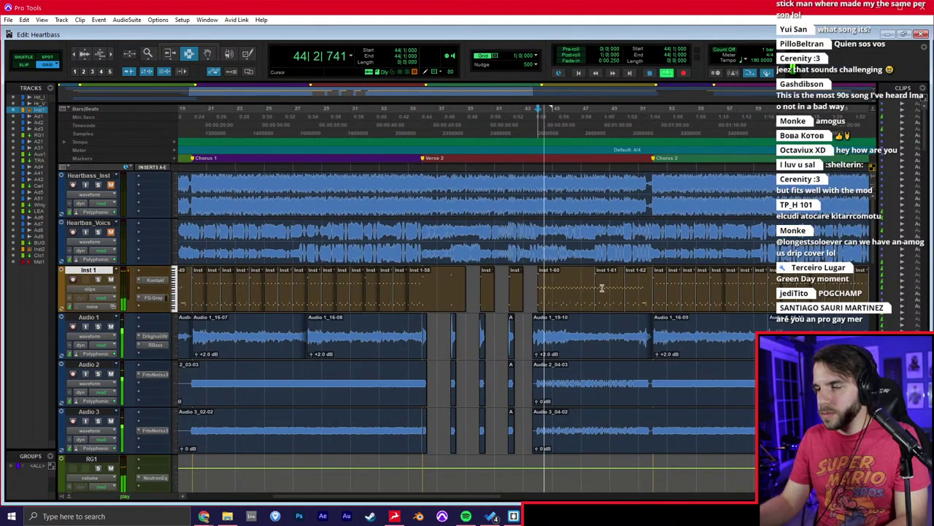
{"action": "key", "text": "space"}
Move the Verse 1 clips in bars 4 to 20 from Audio 2.dup1 and Audio 3.dup1 onto Audio 2 and Audio 3.
{"action": "scroll", "coordinate": [292, 297], "scroll_direction": "left", "scroll_amount": 4}
{"action": "left_click", "coordinate": [232, 319]}
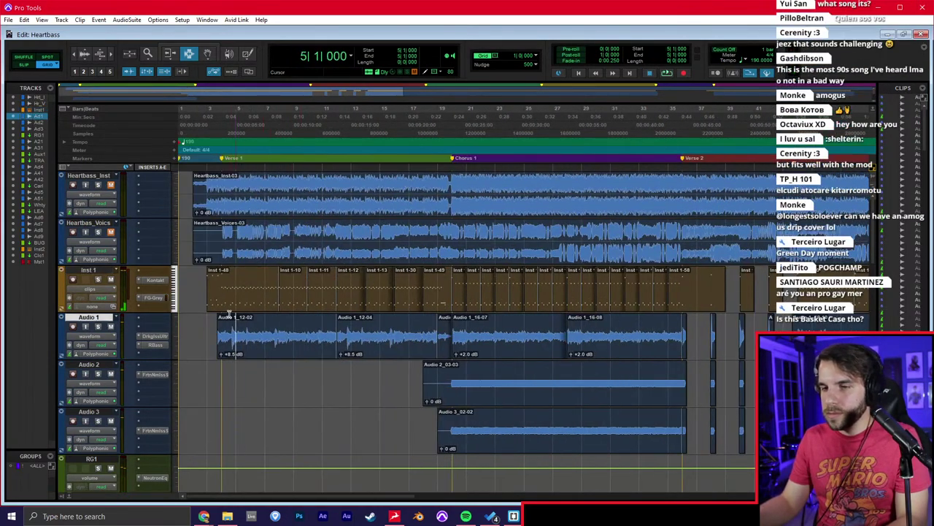
{"action": "scroll", "coordinate": [241, 312], "scroll_direction": "down", "scroll_amount": 4}
{"action": "key", "text": "space"}
{"action": "key", "text": "space"}
{"action": "left_click_drag", "start_coordinate": [220, 335], "coordinate": [452, 383]}
{"action": "scroll", "coordinate": [381, 330], "scroll_direction": "up", "scroll_amount": 2}
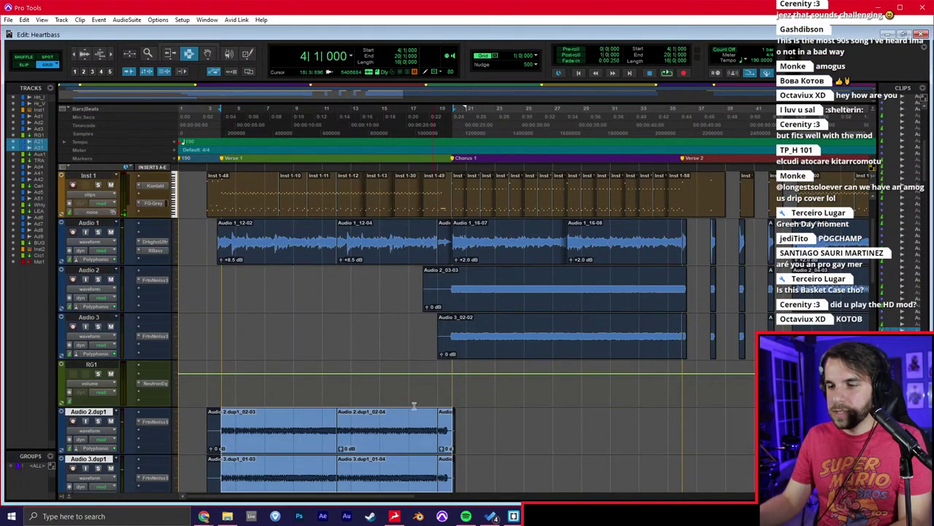
{"action": "key", "text": "Delete"}
{"action": "left_click", "coordinate": [109, 271]}
{"action": "left_click", "coordinate": [100, 325], "text": "shift"}
{"action": "key", "text": "ctrl+v"}
Delete the Audio 2.dup1, Audio 3.dup1 and Aux 1 tracks from the session.
{"action": "left_click", "coordinate": [109, 412]}
{"action": "scroll", "coordinate": [109, 413], "scroll_direction": "down", "scroll_amount": 3}
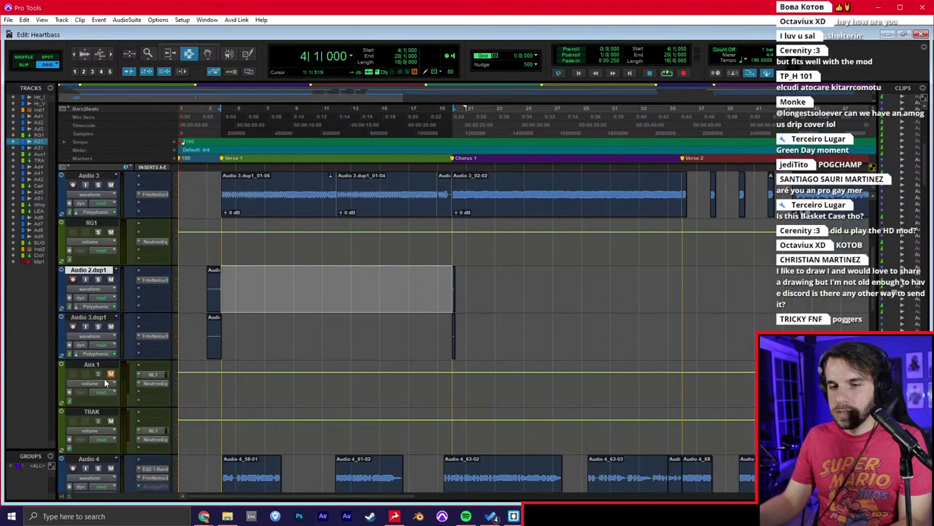
{"action": "left_click", "coordinate": [102, 367], "text": "shift"}
{"action": "right_click", "coordinate": [103, 367]}
{"action": "left_click", "coordinate": [119, 196]}
{"action": "left_click", "coordinate": [337, 193]}
{"action": "left_click", "coordinate": [233, 191]}
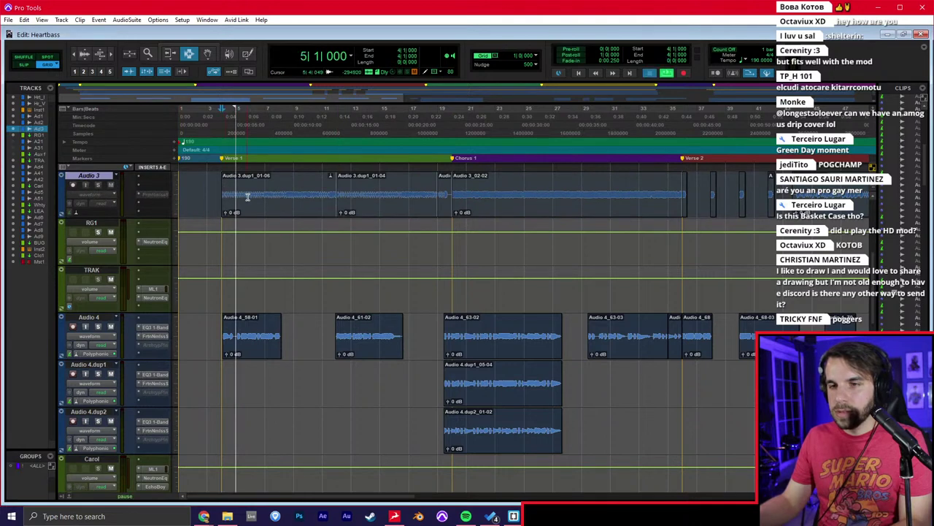
Make the Audio 3 track active and play from the start of Verse 1 at bar 4.
{"action": "scroll", "coordinate": [234, 219], "scroll_direction": "up", "scroll_amount": 3}
{"action": "left_click", "coordinate": [235, 267]}
{"action": "right_click", "coordinate": [84, 316]}
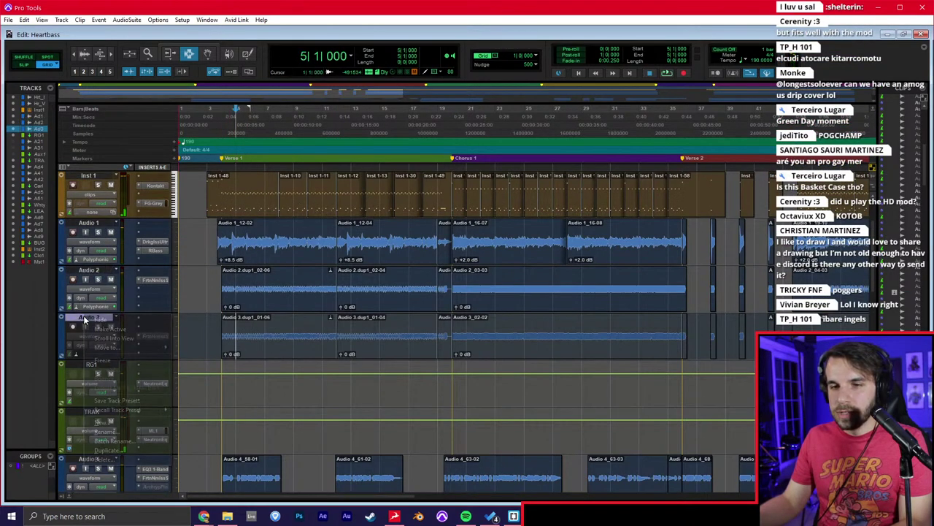
{"action": "left_click", "coordinate": [122, 330]}
{"action": "left_click", "coordinate": [222, 330]}
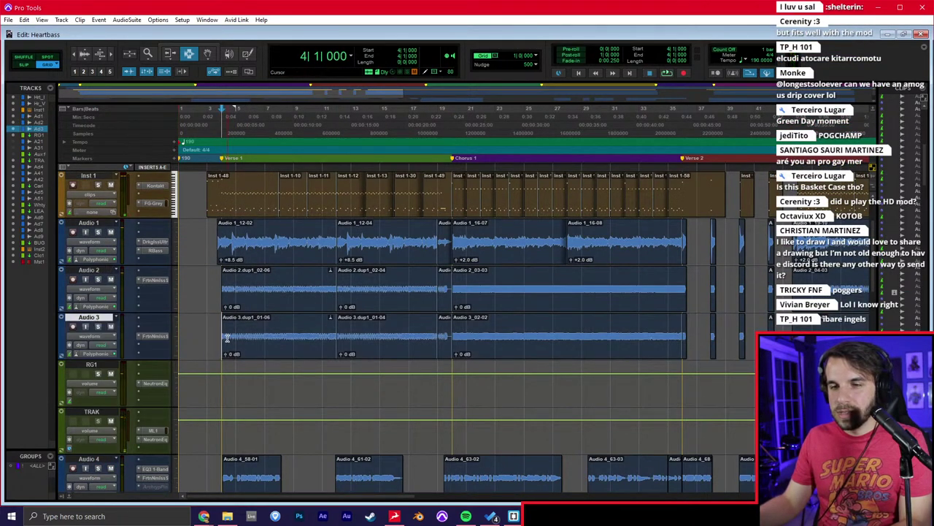
{"action": "key", "text": "space"}
Extend the starts of the first Verse 1 clips on Audio 2 and Audio 3 earlier in Slip mode with the Trim tool.
{"action": "key", "text": "t"}
{"action": "key", "text": "t"}
{"action": "key", "text": "F2"}
{"action": "key", "text": "F6"}
{"action": "left_click_drag", "start_coordinate": [352, 287], "coordinate": [302, 292]}
{"action": "left_click_drag", "start_coordinate": [352, 336], "coordinate": [337, 338]}
Extend the starts of the Chorus 1 clips on Audio 2 and Audio 3 slightly ahead of bar 20.
{"action": "scroll", "coordinate": [380, 313], "scroll_direction": "right", "scroll_amount": 10}
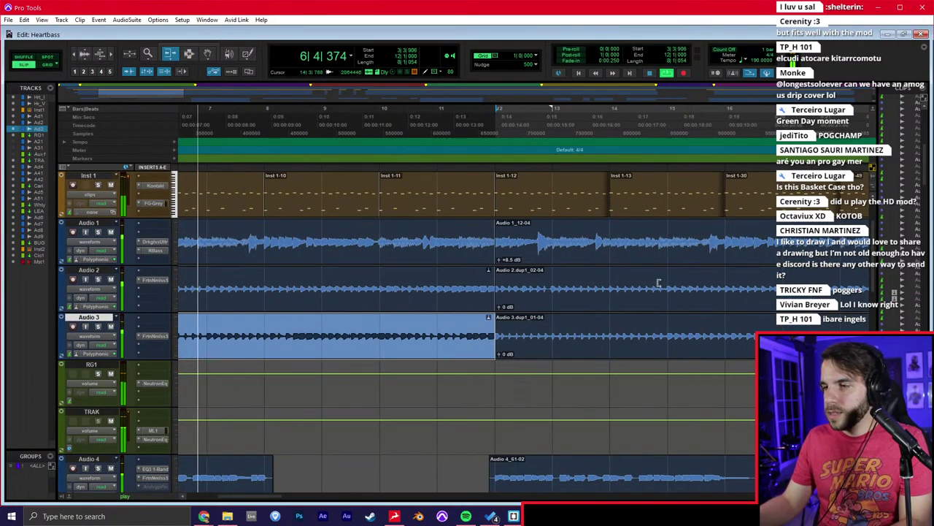
{"action": "key", "text": "r"}
{"action": "left_click_drag", "start_coordinate": [728, 289], "coordinate": [720, 291]}
{"action": "left_click_drag", "start_coordinate": [728, 339], "coordinate": [721, 342]}
{"action": "key", "text": "F7"}
{"action": "left_click", "coordinate": [678, 335]}
{"action": "left_click", "coordinate": [464, 303]}
Examine the clip transitions from Verse 1 into Chorus 1 on Audio 1, Audio 2 and Audio 3 during playback.
{"action": "key", "text": "r"}
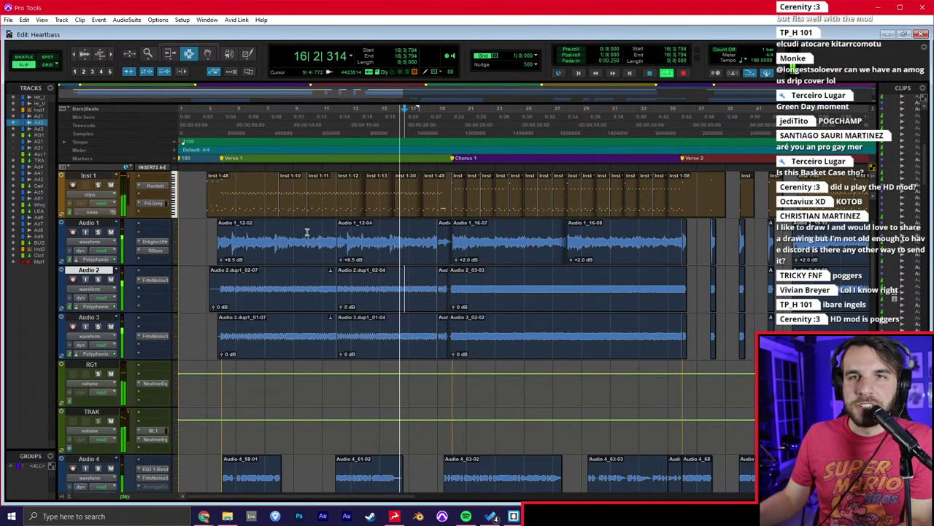
{"action": "key", "text": "t"}
{"action": "key", "text": "t"}
{"action": "key", "text": "t"}
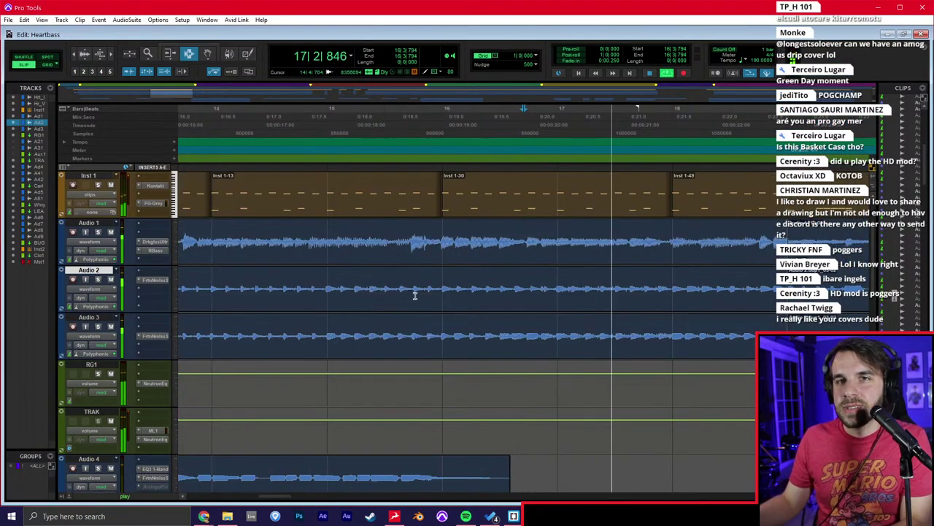
{"action": "scroll", "coordinate": [417, 295], "scroll_direction": "right", "scroll_amount": 3}
{"action": "left_click", "coordinate": [442, 291]}
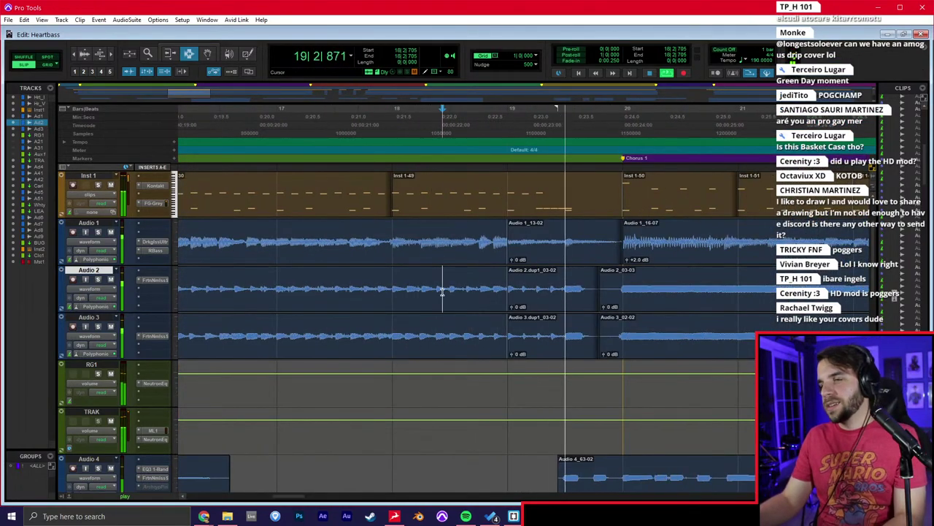
{"action": "key", "text": "r"}
{"action": "left_click", "coordinate": [564, 251]}
{"action": "key", "text": "t"}
{"action": "key", "text": "t"}
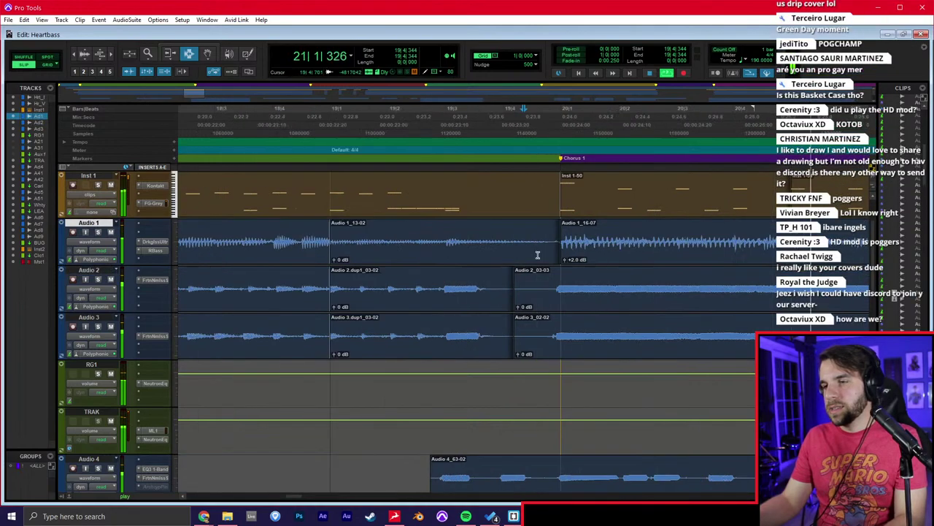
{"action": "key", "text": "r"}
{"action": "key", "text": "r"}
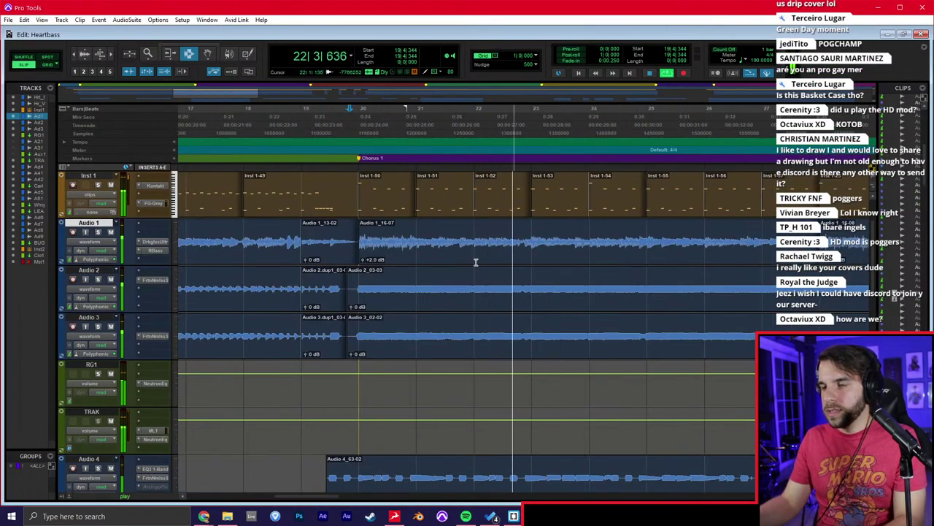
{"action": "key", "text": "r"}
{"action": "key", "text": "r"}
{"action": "key", "text": "r"}
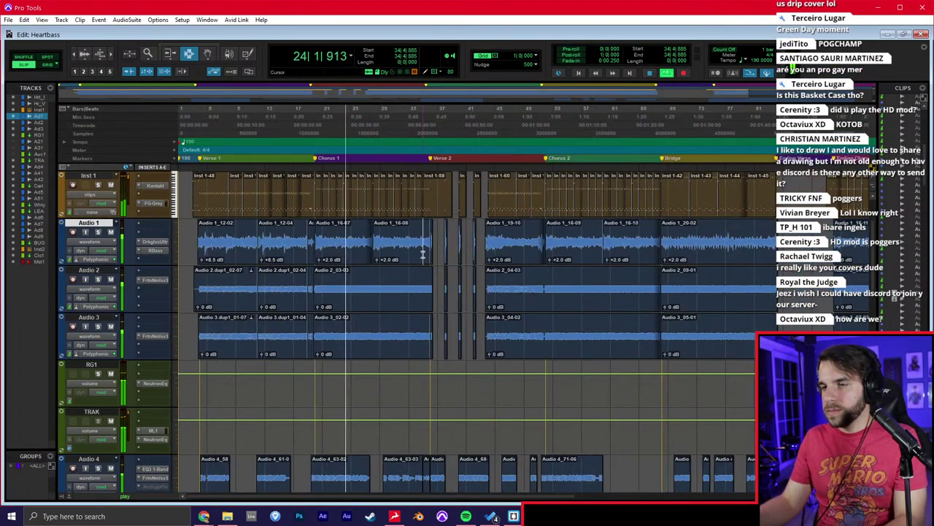
Check the Neutron Equalizer settings on the RG1 bus.
{"action": "key", "text": "ctrl+equal"}
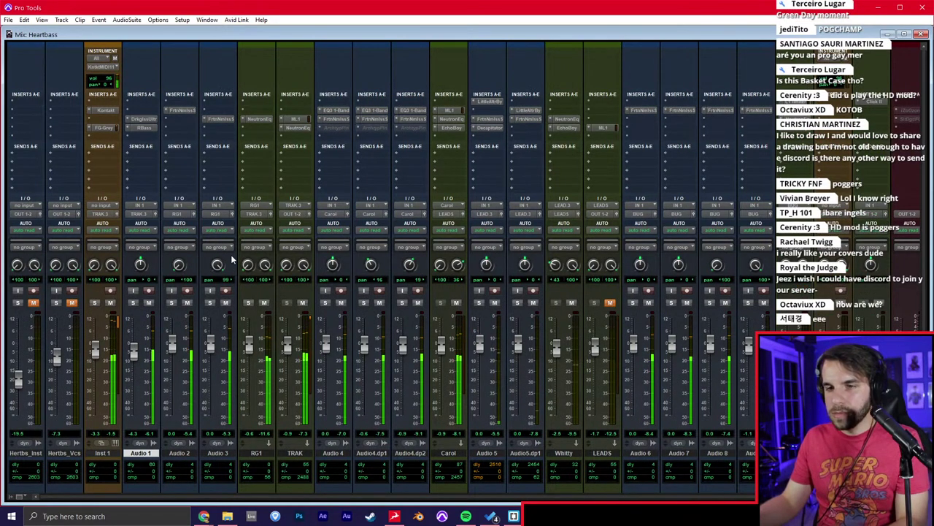
{"action": "left_click", "coordinate": [257, 119]}
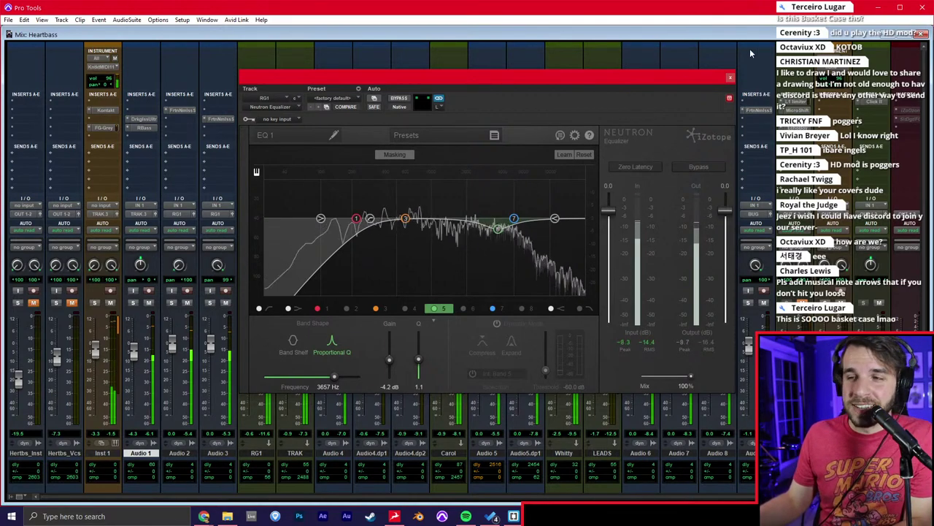
{"action": "left_click", "coordinate": [730, 76]}
{"action": "key", "text": "ctrl+equal"}
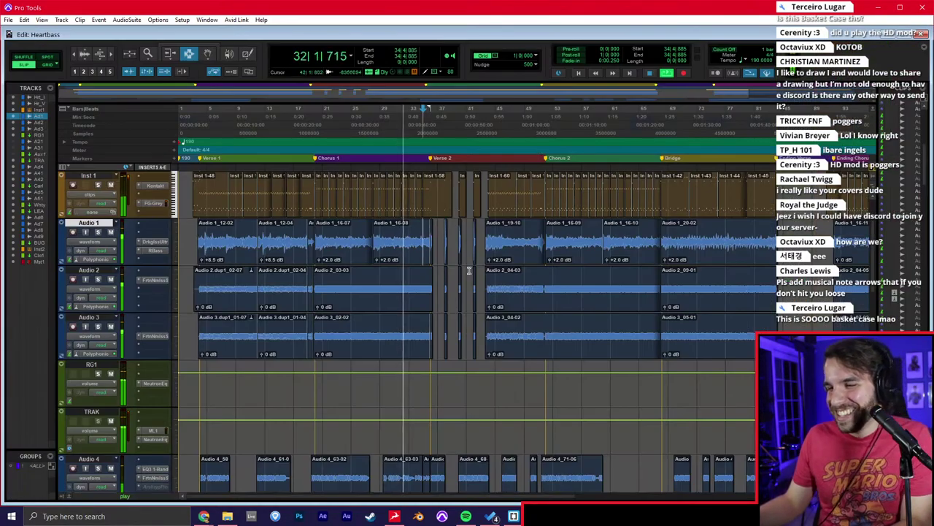
Play Heartbass from the Chorus 1 marker at bar 20.
{"action": "left_click", "coordinate": [416, 305]}
{"action": "key", "text": "t"}
{"action": "key", "text": "space"}
{"action": "left_click", "coordinate": [323, 159]}
{"action": "key", "text": "space"}
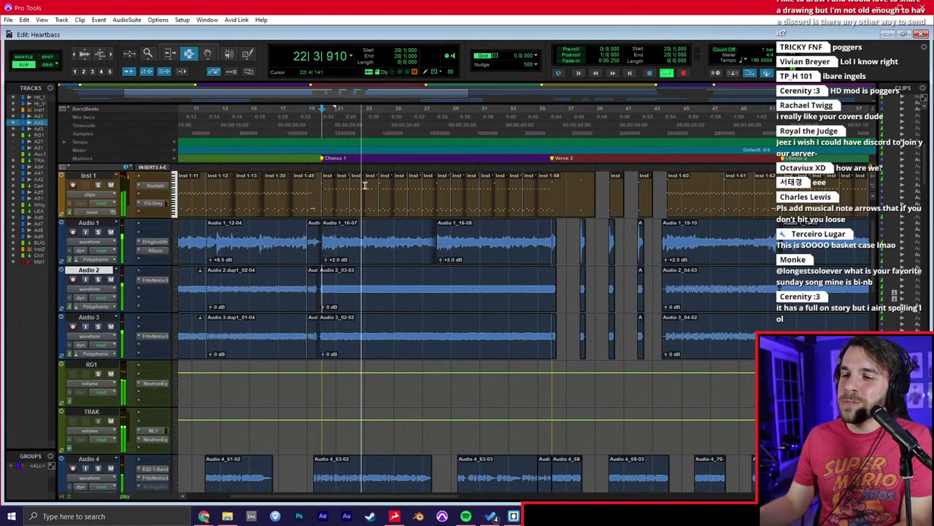
{"action": "left_click", "coordinate": [387, 244]}
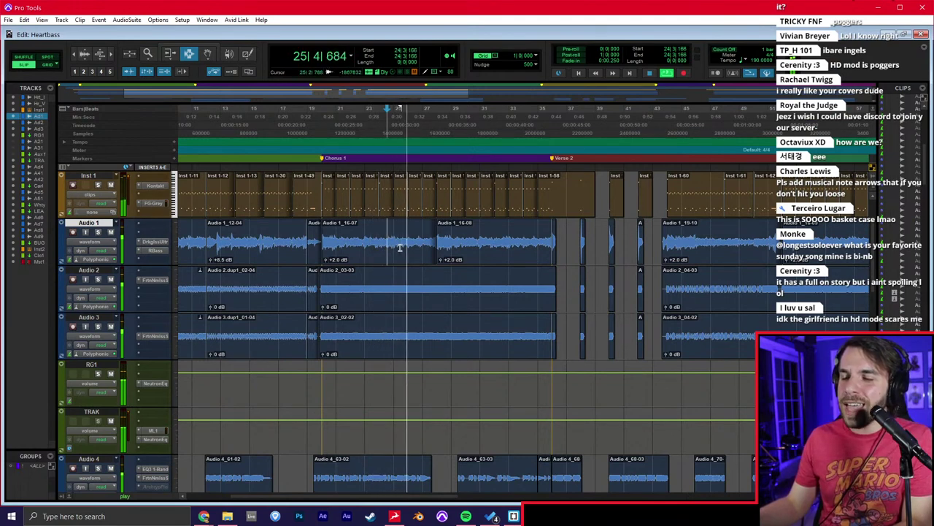
{"action": "key", "text": "space"}
Place the edit cursor at bar 5 on Audio 1 and switch to Grid mode.
{"action": "left_click", "coordinate": [401, 242]}
{"action": "scroll", "coordinate": [400, 220], "scroll_direction": "left", "scroll_amount": 3}
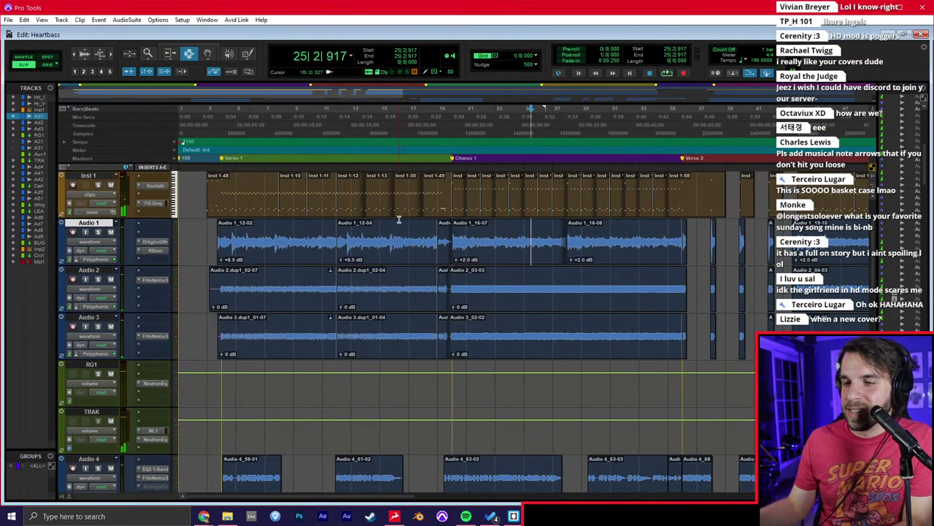
{"action": "left_click", "coordinate": [219, 249]}
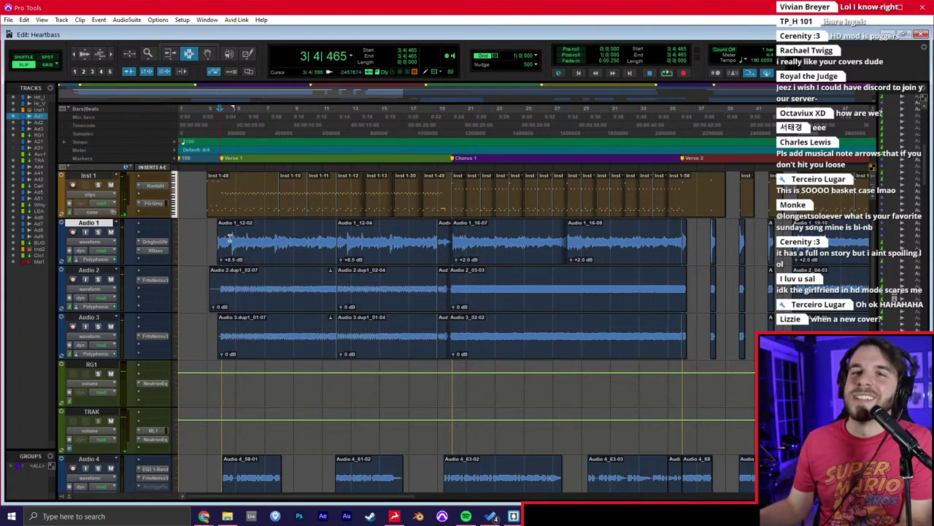
{"action": "left_click", "coordinate": [230, 239]}
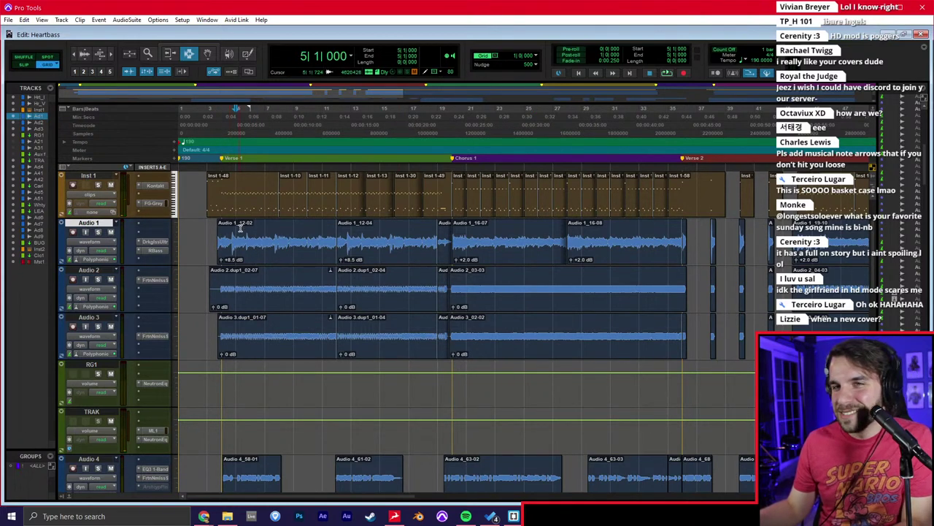
Play Heartbass from bar 4 with the mixer shown.
{"action": "left_click", "coordinate": [222, 241]}
{"action": "scroll", "coordinate": [116, 306], "scroll_direction": "down", "scroll_amount": 3}
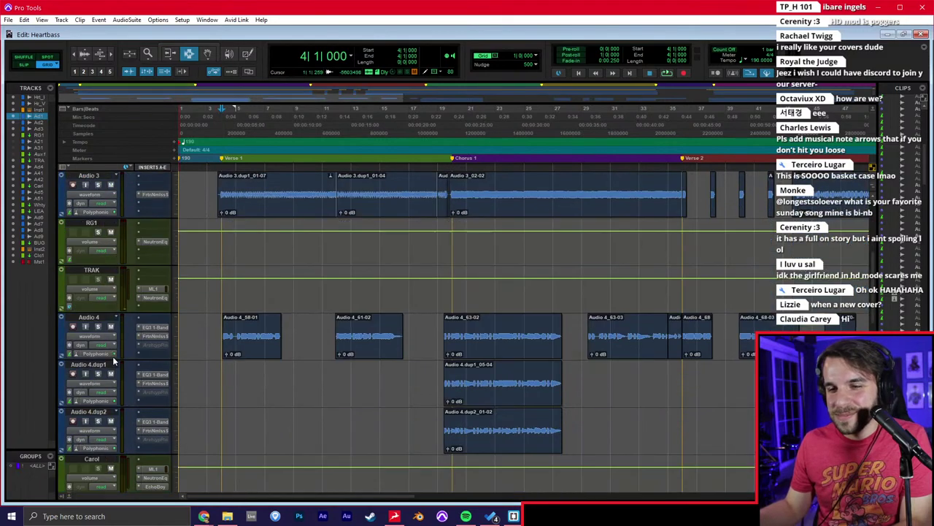
{"action": "scroll", "coordinate": [105, 331], "scroll_direction": "down", "scroll_amount": 5}
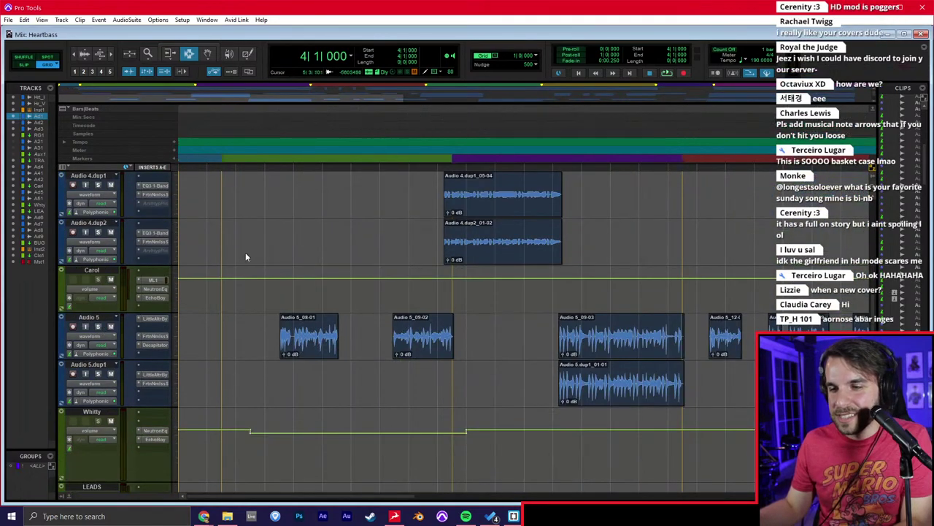
{"action": "key", "text": "ctrl+equal"}
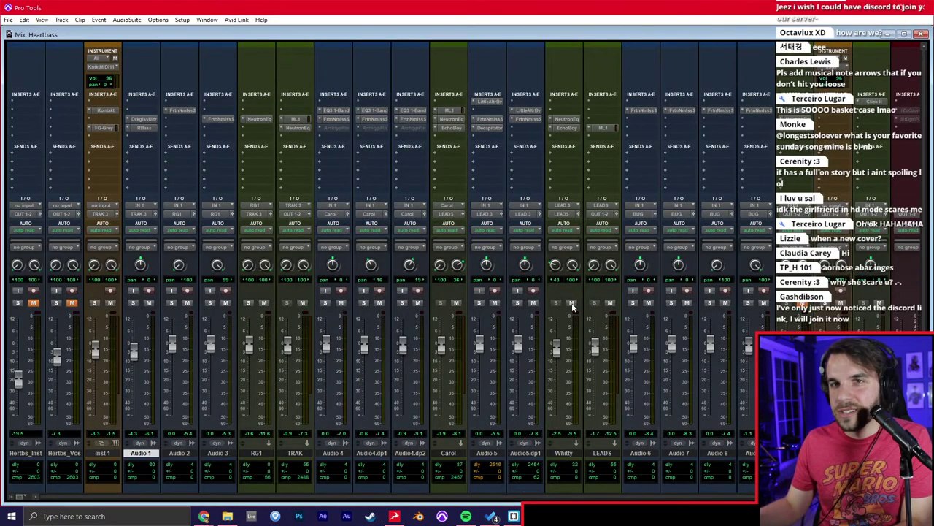
{"action": "key", "text": "space"}
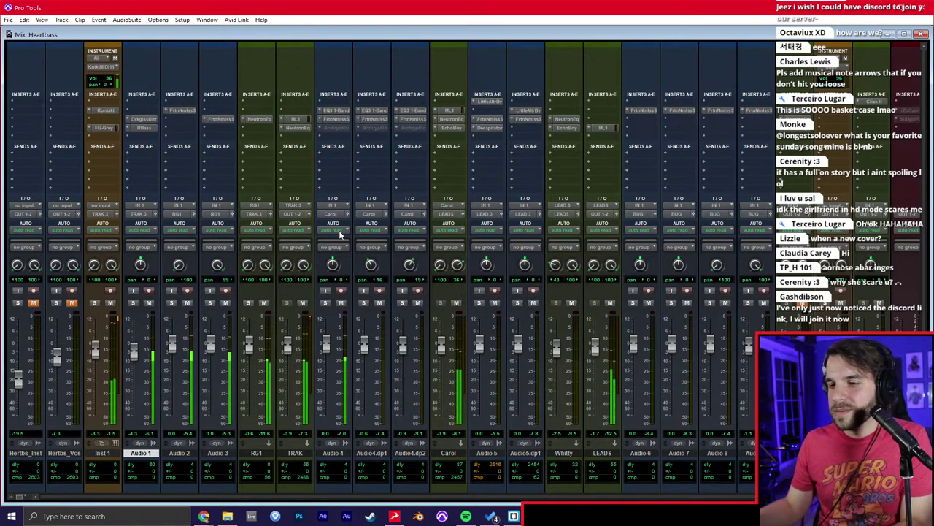
Rebalance the lead buses during playback, setting LEADS to +4.3 dB and Carol to -2.2 dB.
{"action": "left_click_drag", "start_coordinate": [446, 347], "coordinate": [451, 343]}
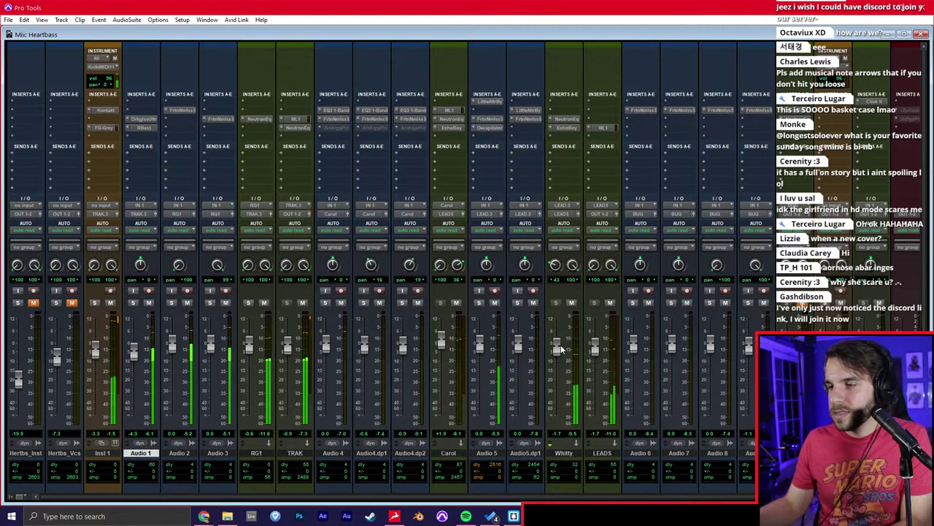
{"action": "left_click_drag", "start_coordinate": [596, 345], "coordinate": [602, 342]}
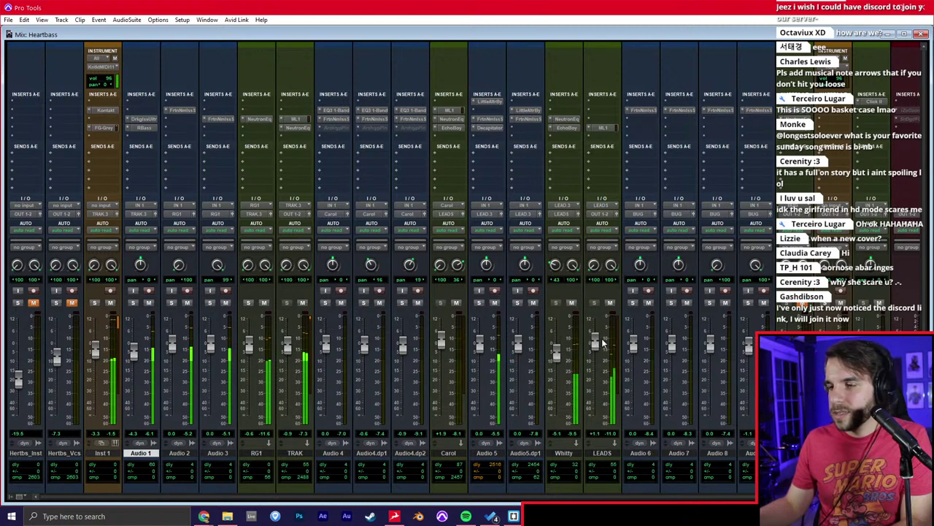
{"action": "left_click_drag", "start_coordinate": [441, 346], "coordinate": [443, 350]}
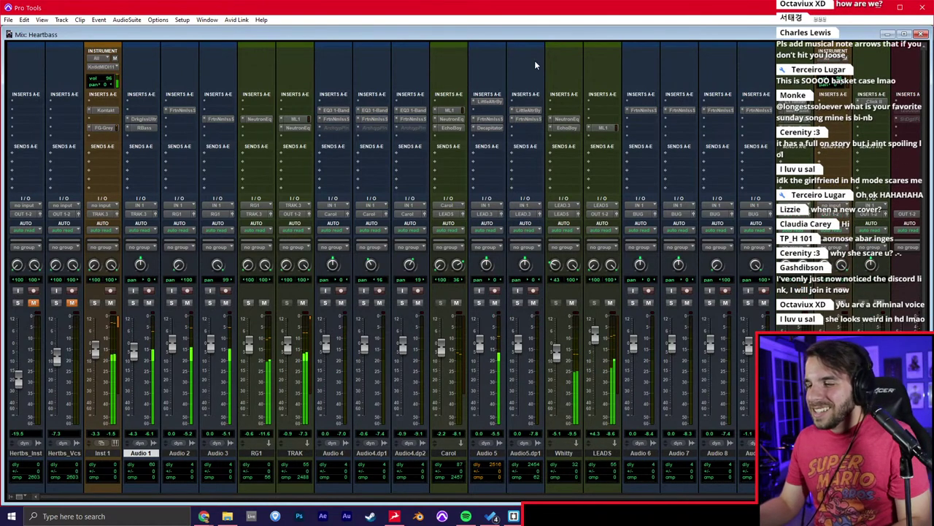
Place the edit cursor at bar 19 on Audio 5, then lower Carol to -3.6 dB and set its second pan value to 47.
{"action": "key", "text": "ctrl+equal"}
{"action": "left_click", "coordinate": [438, 334]}
{"action": "key", "text": "t"}
{"action": "key", "text": "t"}
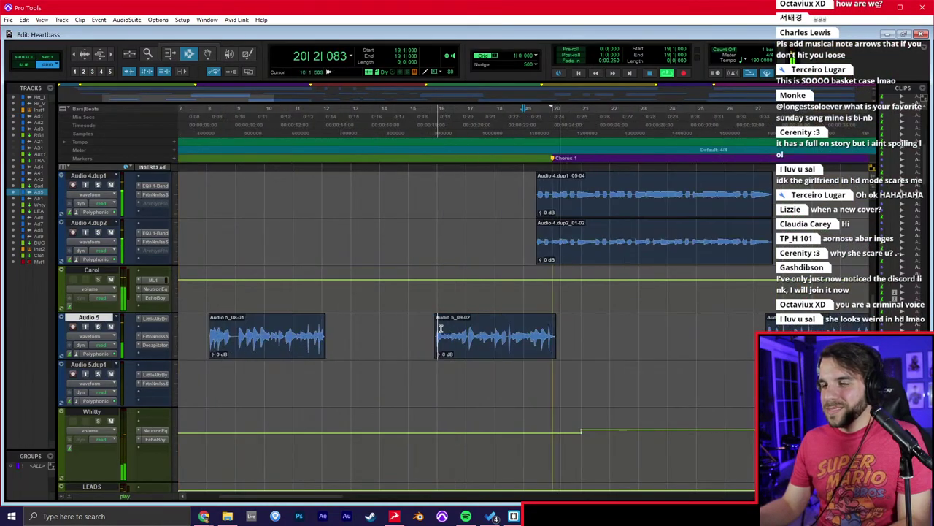
{"action": "key", "text": "ctrl+equal"}
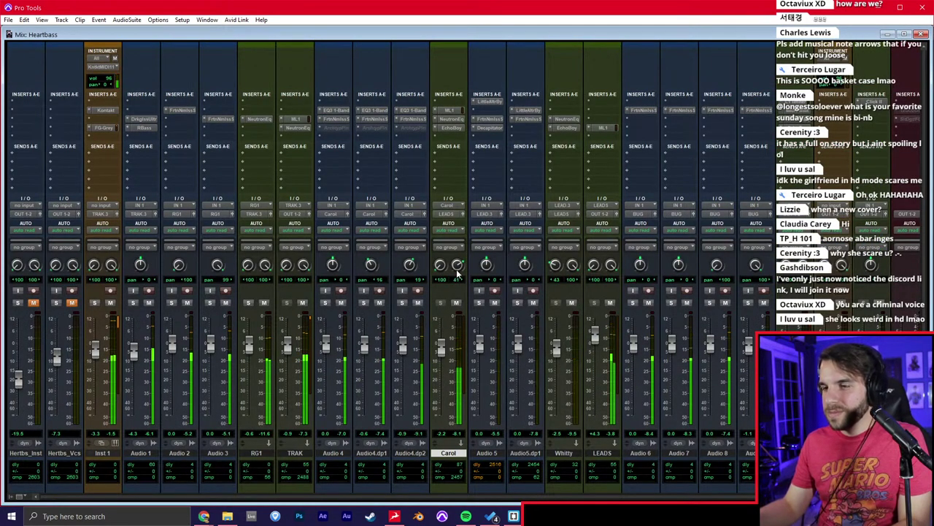
{"action": "left_click_drag", "start_coordinate": [443, 347], "coordinate": [445, 349]}
Lower the FG-X gain on Master 1 to 8.9 dB while checking it against playback.
{"action": "scroll", "coordinate": [563, 273], "scroll_direction": "down", "scroll_amount": 2}
{"action": "scroll", "coordinate": [572, 269], "scroll_direction": "up", "scroll_amount": 1}
{"action": "scroll", "coordinate": [572, 269], "scroll_direction": "right", "scroll_amount": 2}
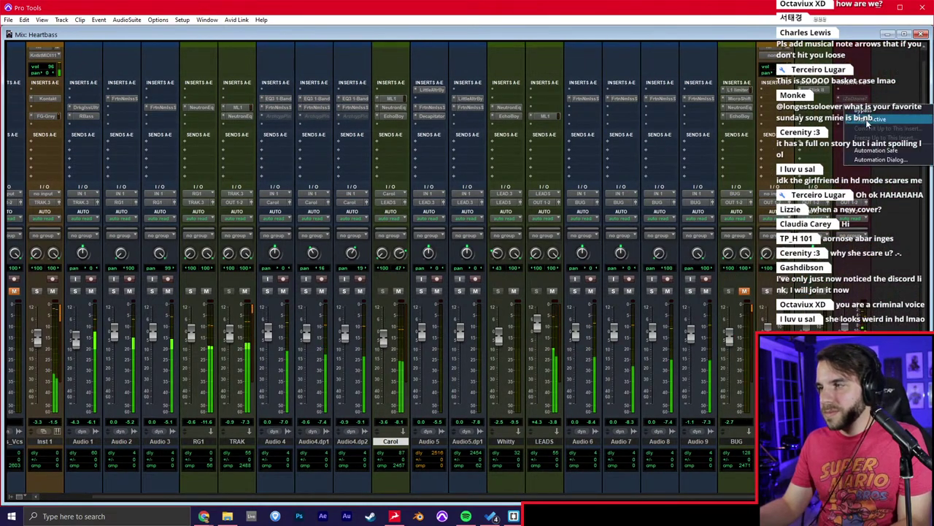
{"action": "key", "text": "space"}
{"action": "left_click", "coordinate": [857, 108]}
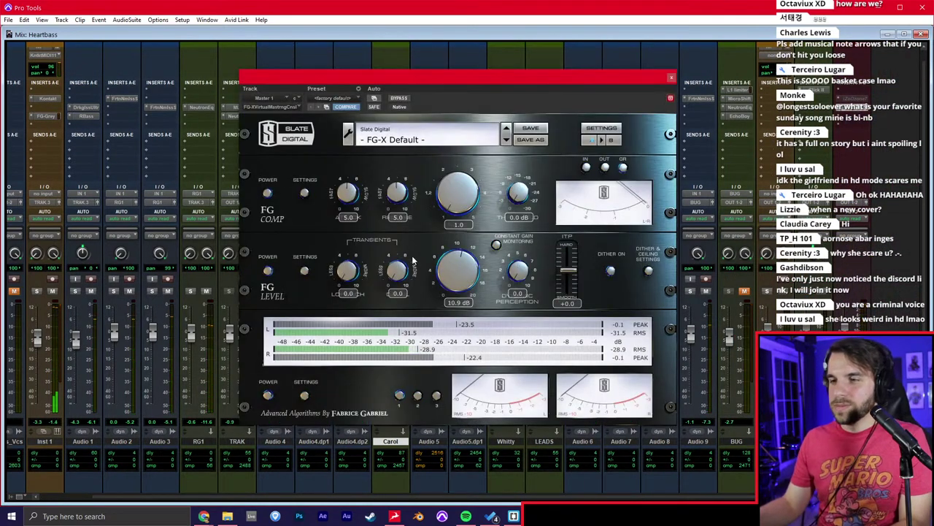
{"action": "left_click_drag", "start_coordinate": [454, 268], "coordinate": [453, 272]}
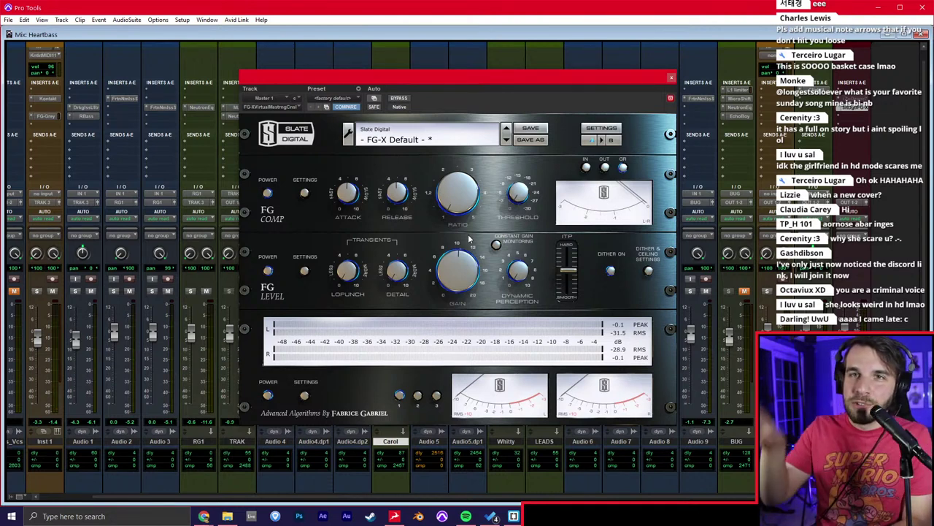
{"action": "key", "text": "space"}
{"action": "left_click_drag", "start_coordinate": [458, 276], "coordinate": [456, 294]}
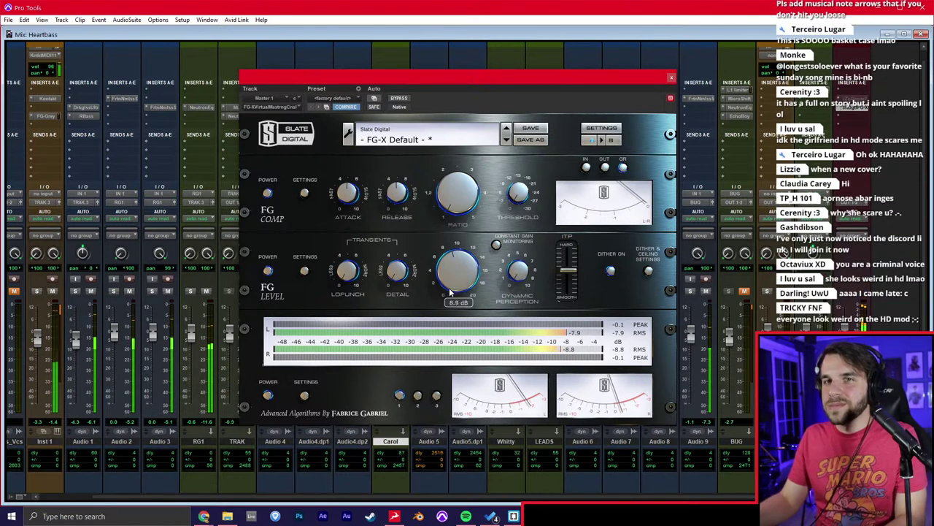
{"action": "left_click", "coordinate": [671, 77]}
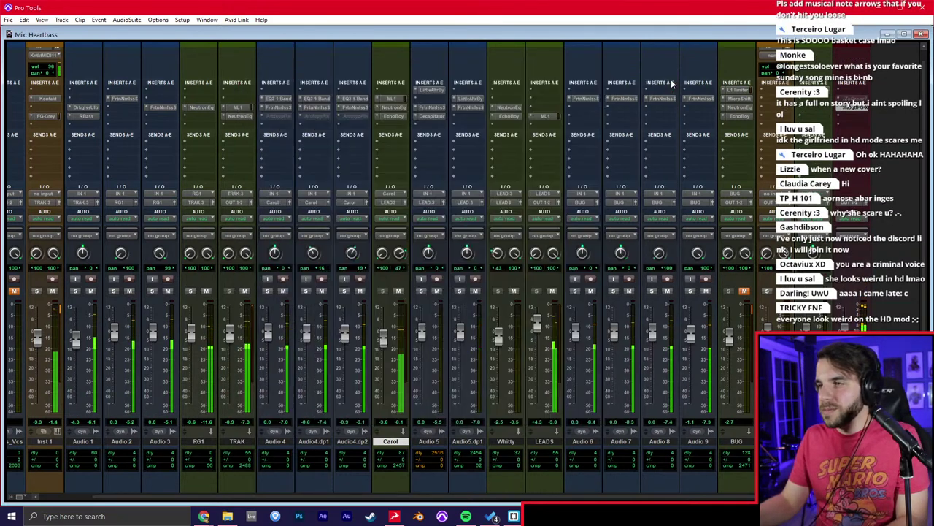
Check EchoBoy on Carol and Decapitator on Audio 5, and lower the LEADS fader to +2.8 dB.
{"action": "left_click", "coordinate": [390, 115]}
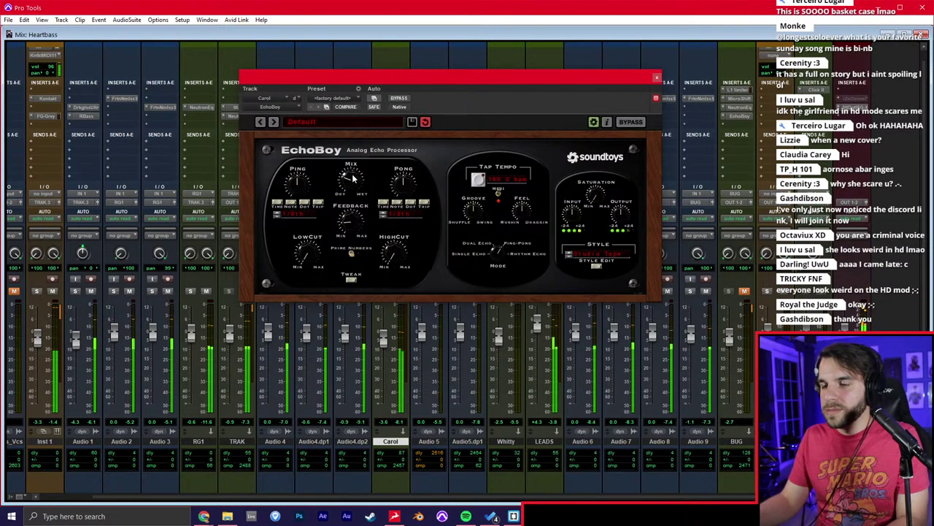
{"action": "left_click", "coordinate": [657, 76]}
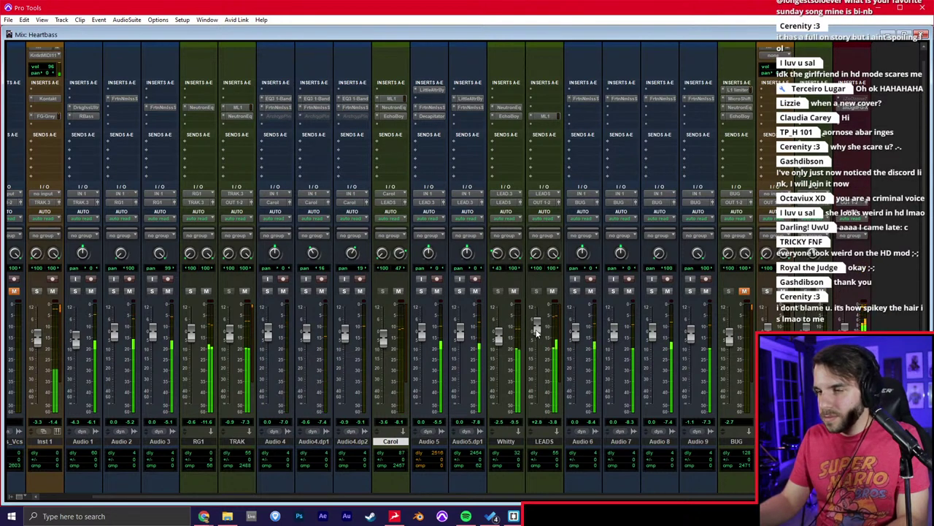
{"action": "left_click", "coordinate": [438, 115]}
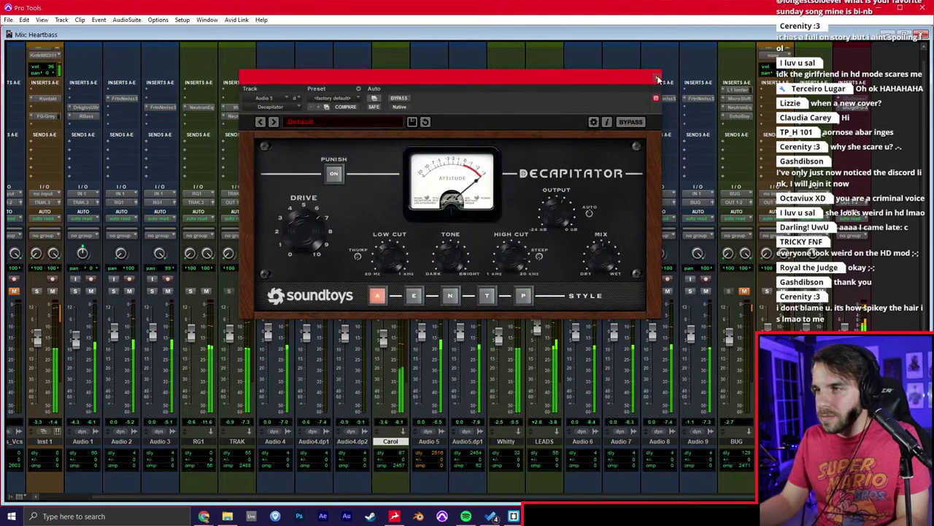
{"action": "left_click", "coordinate": [657, 78]}
Cut band 5 of Whitty's Neutron Equalizer by 2.5 dB at 3943 Hz.
{"action": "left_click", "coordinate": [513, 111]}
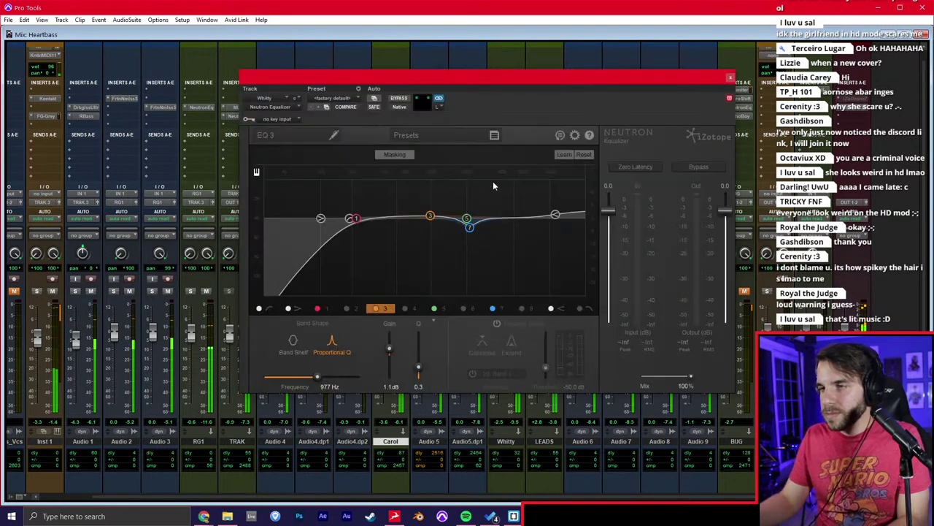
{"action": "left_click_drag", "start_coordinate": [472, 208], "coordinate": [501, 224]}
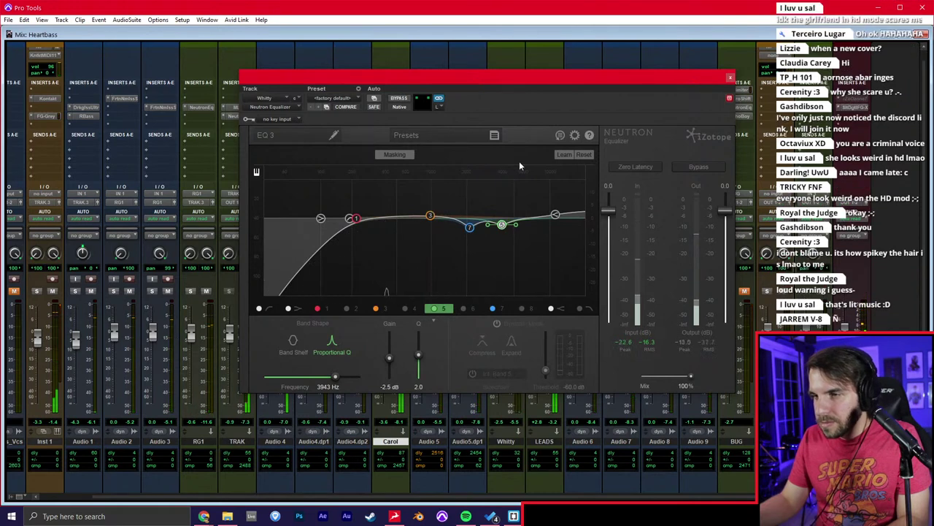
{"action": "left_click", "coordinate": [730, 78]}
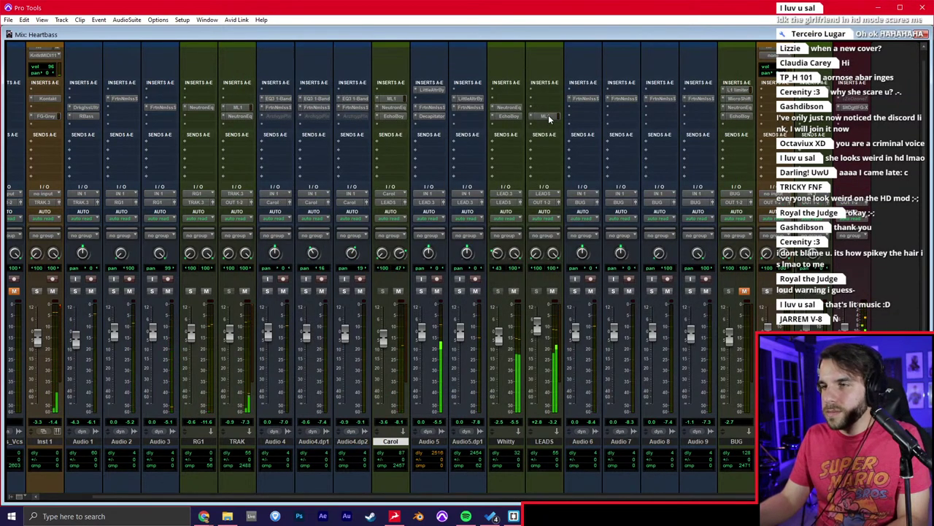
Set band 3 of Whitty's Neutron Equalizer to -2.5 dB at 609 Hz and the high shelf to 1.1 dB at 11113 Hz.
{"action": "left_click", "coordinate": [511, 109]}
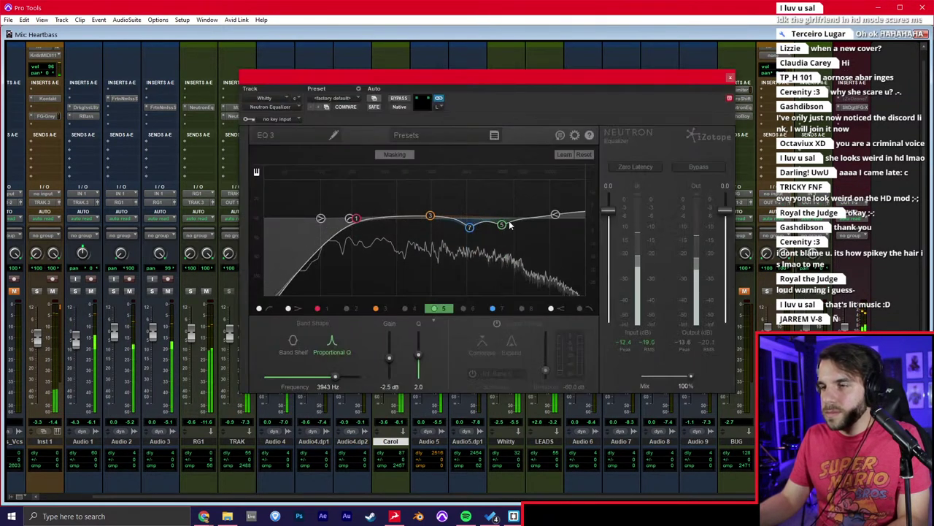
{"action": "left_click_drag", "start_coordinate": [435, 221], "coordinate": [409, 222]}
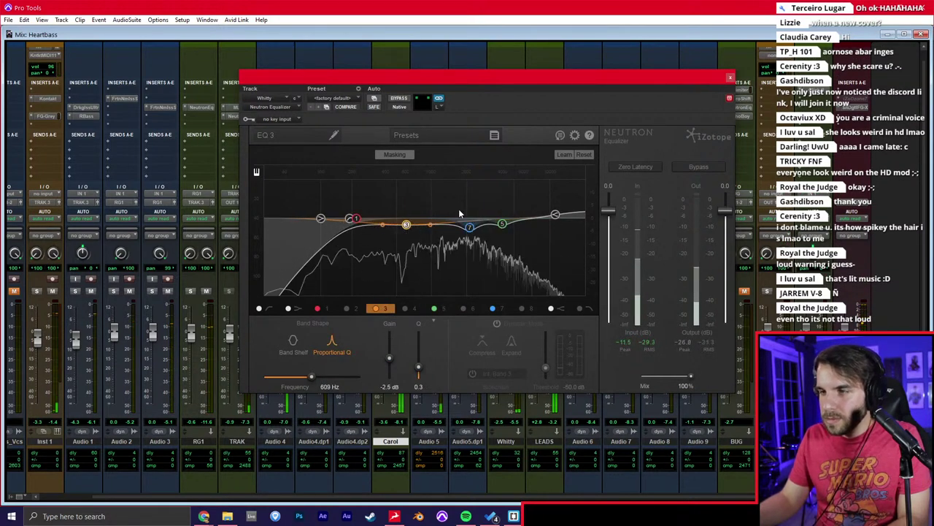
{"action": "left_click", "coordinate": [555, 218]}
{"action": "left_click_drag", "start_coordinate": [554, 222], "coordinate": [556, 219]}
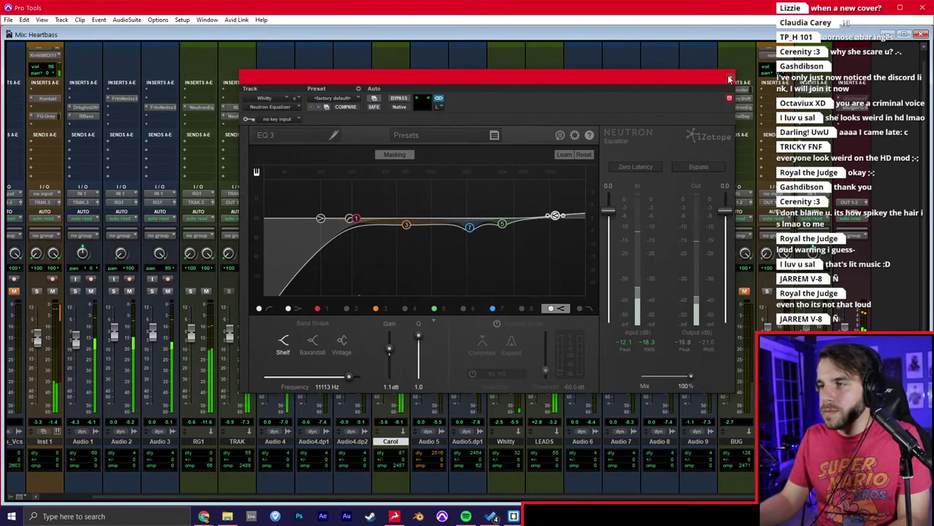
{"action": "key", "text": "ctrl+w"}
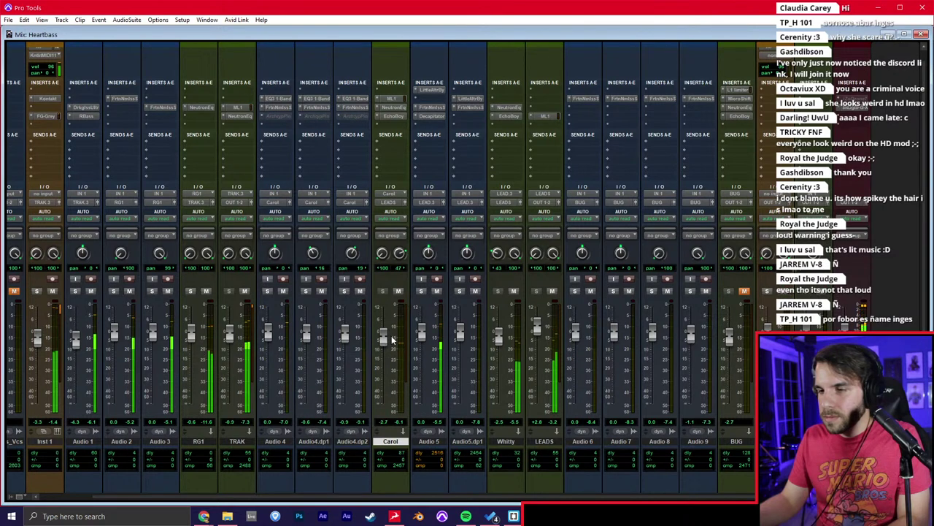
Adjust the Carol fader against playback and set it to -3.8 dB.
{"action": "left_click_drag", "start_coordinate": [392, 339], "coordinate": [385, 333]}
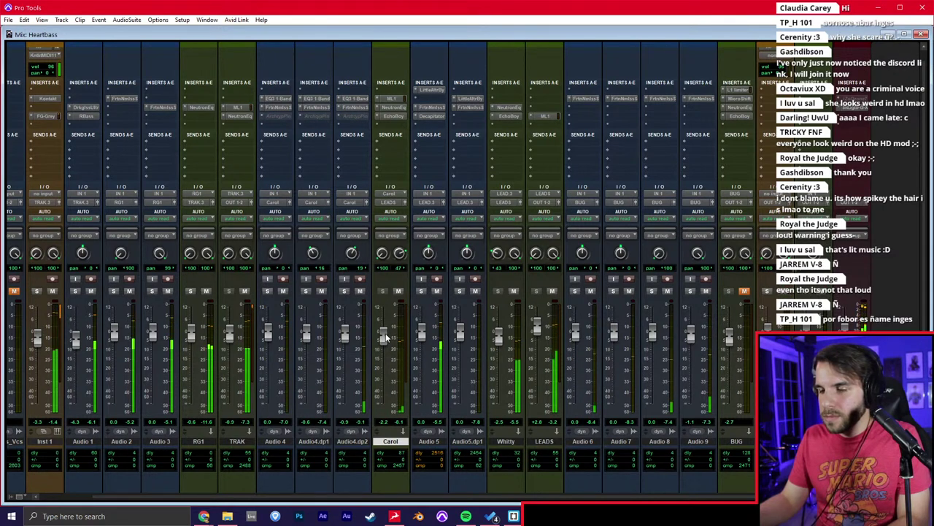
{"action": "left_click_drag", "start_coordinate": [385, 333], "coordinate": [387, 341]}
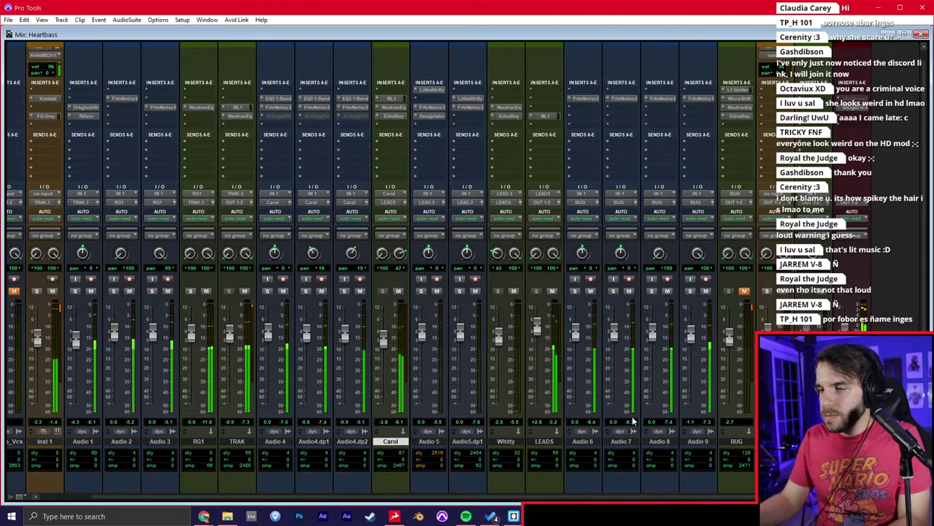
Unmute the BUG bus and lower its fader to -10.7 dB during playback from bar 59.
{"action": "left_click_drag", "start_coordinate": [728, 440], "coordinate": [731, 445]}
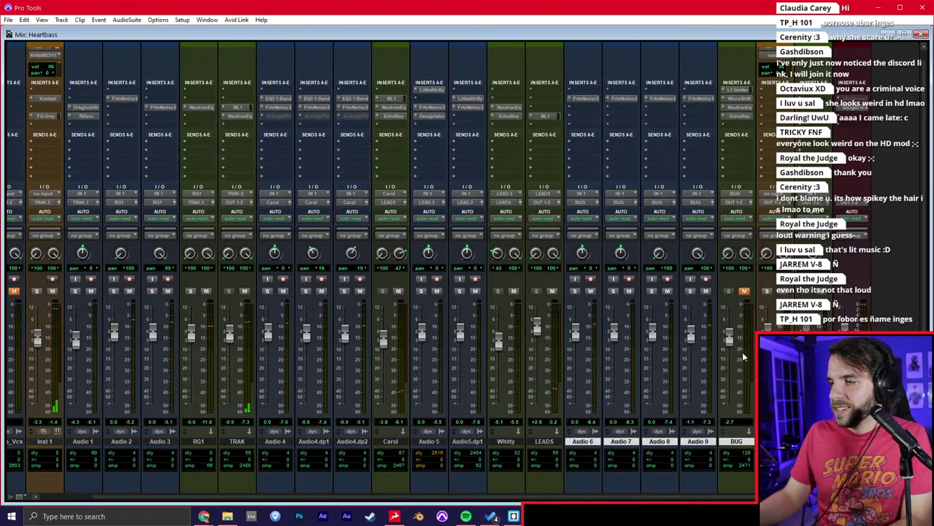
{"action": "key", "text": "ctrl+equal"}
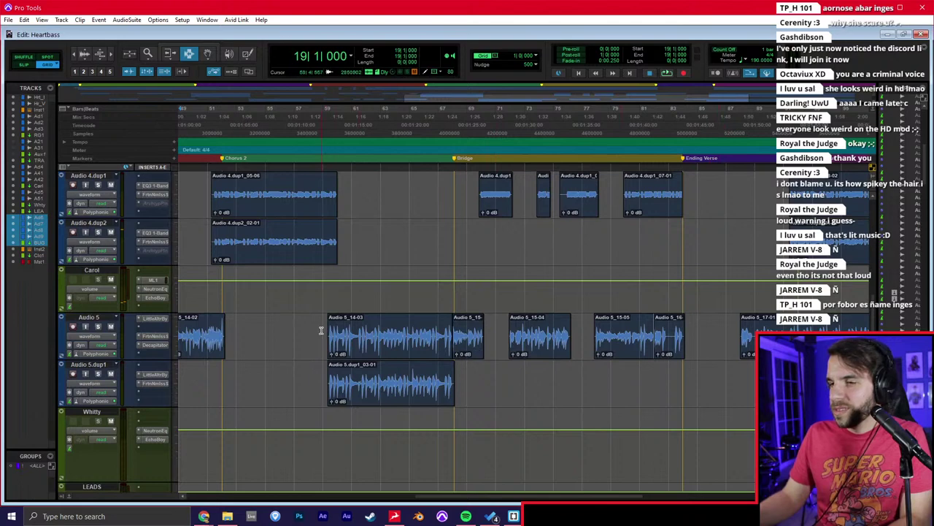
{"action": "key", "text": "space"}
{"action": "key", "text": "ctrl+equal"}
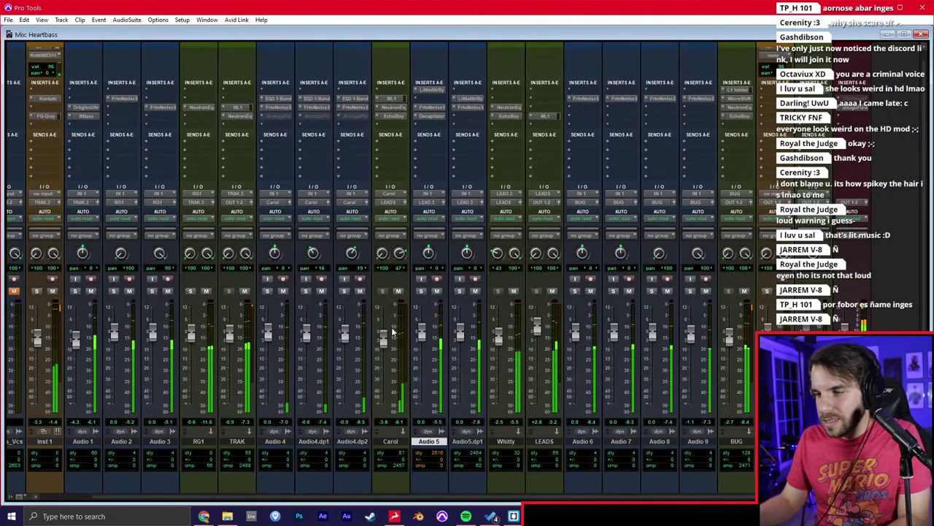
{"action": "left_click_drag", "start_coordinate": [729, 337], "coordinate": [733, 352]}
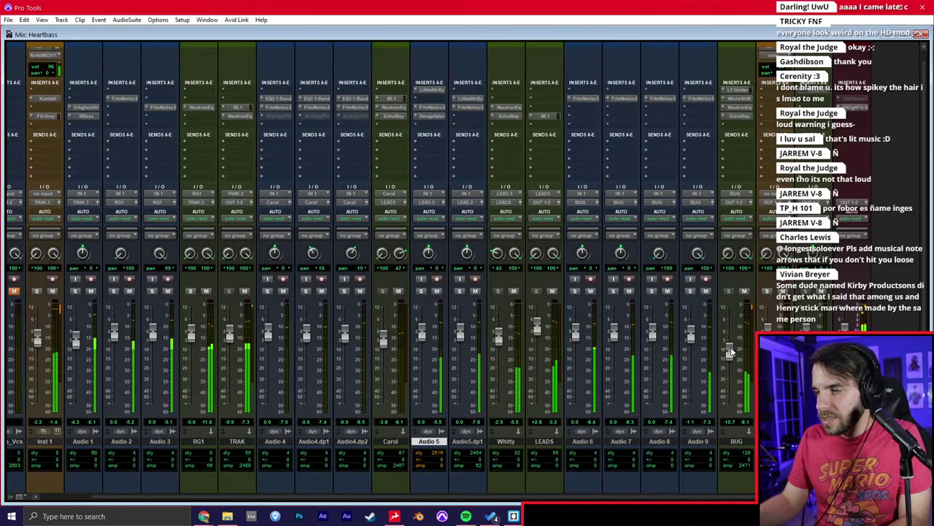
Stop playback and place the edit cursor at bar 91 on Audio 5, just before the Ending Chorus marker.
{"action": "key", "text": "ctrl+equal"}
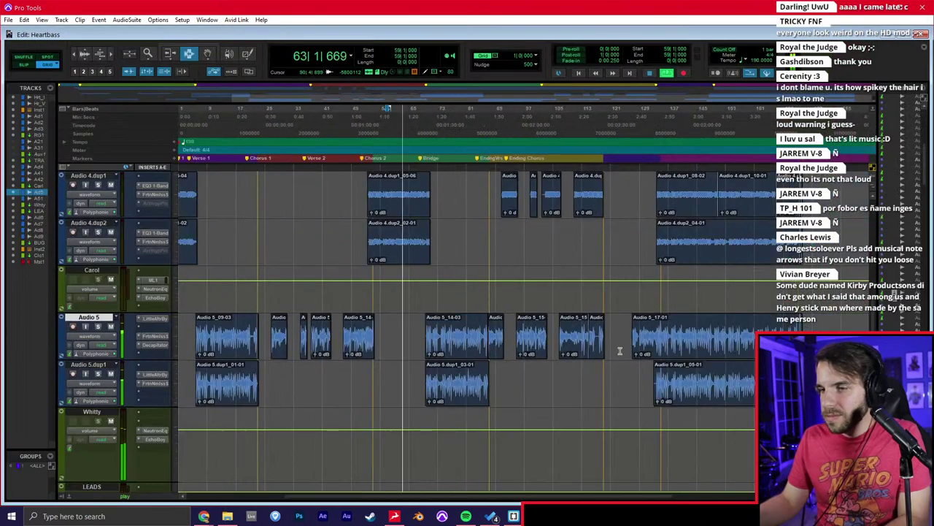
{"action": "key", "text": "r"}
{"action": "key", "text": "space"}
{"action": "left_click", "coordinate": [479, 328]}
{"action": "left_click", "coordinate": [504, 330]}
Add eight mono audio tracks directly below the Inst 2 track.
{"action": "scroll", "coordinate": [114, 355], "scroll_direction": "down", "scroll_amount": 3}
{"action": "scroll", "coordinate": [109, 344], "scroll_direction": "down", "scroll_amount": 5}
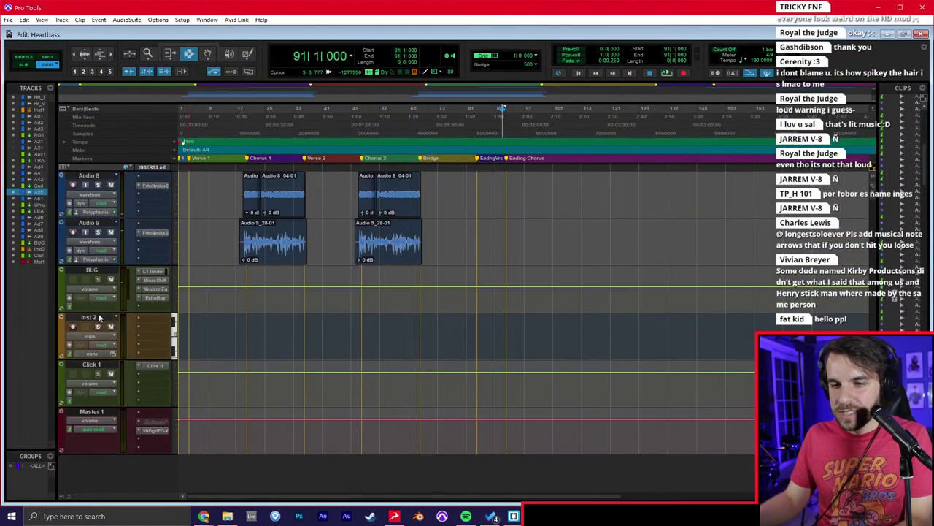
{"action": "left_click", "coordinate": [103, 319]}
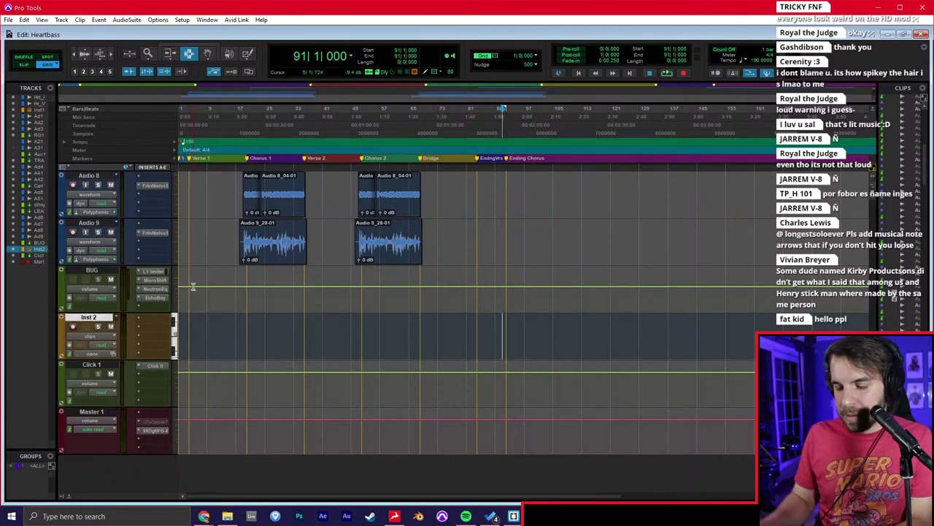
{"action": "key", "text": "ctrl+n"}
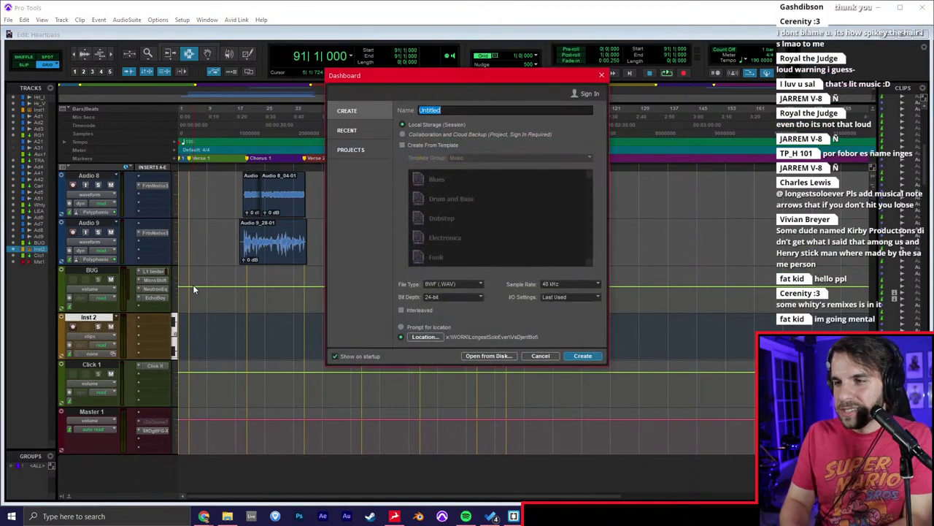
{"action": "key", "text": "Escape"}
{"action": "key", "text": "ctrl+shift+n"}
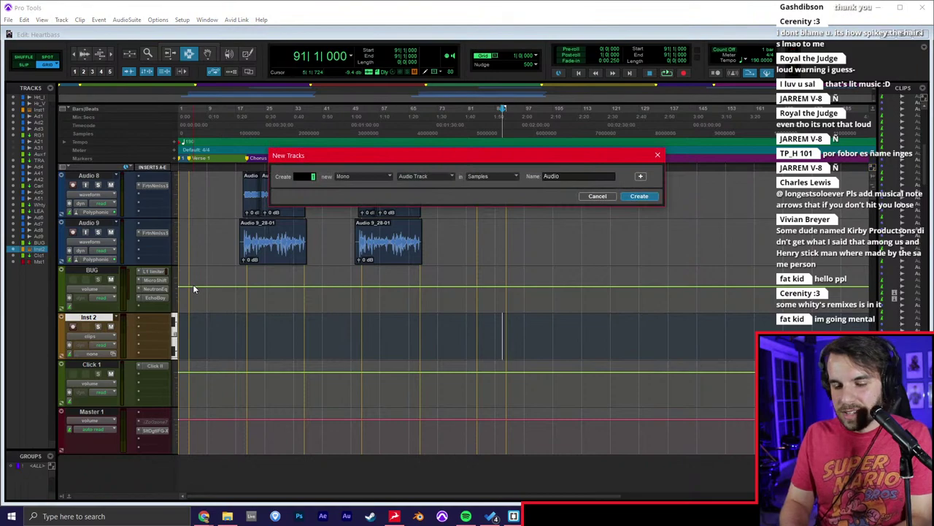
{"action": "type", "text": "8"}
{"action": "key", "text": "Return"}
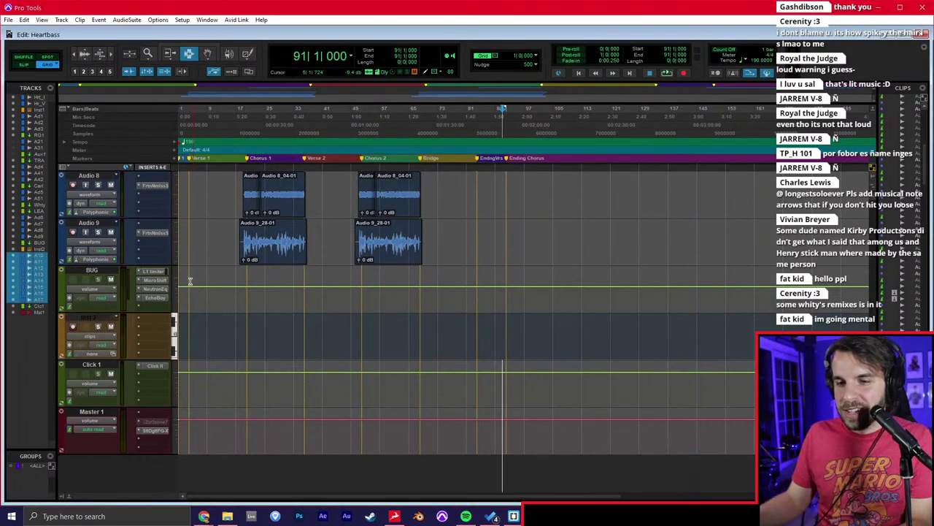
Set the input of all the new audio tracks to IN 3 (Mono) in the mixer.
{"action": "key", "text": "ctrl+equal"}
{"action": "scroll", "coordinate": [636, 289], "scroll_direction": "right", "scroll_amount": 3}
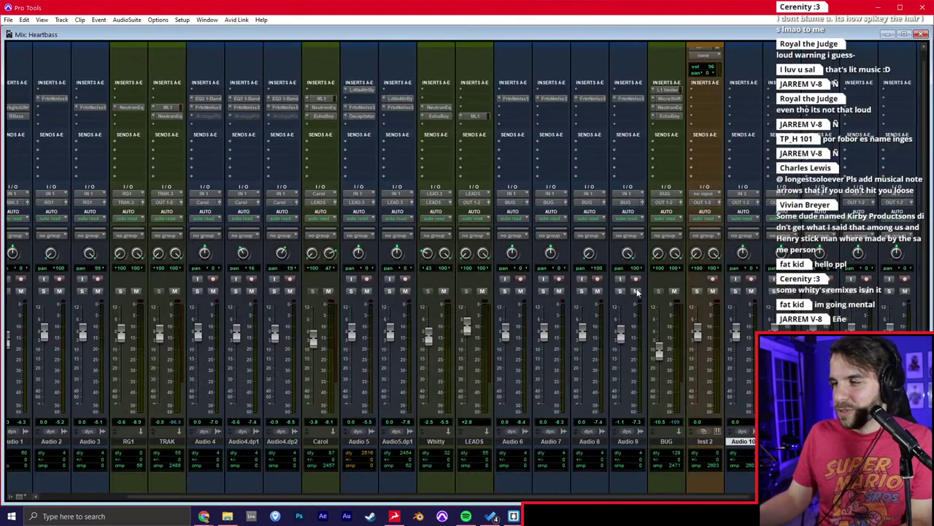
{"action": "left_click", "coordinate": [504, 198]}
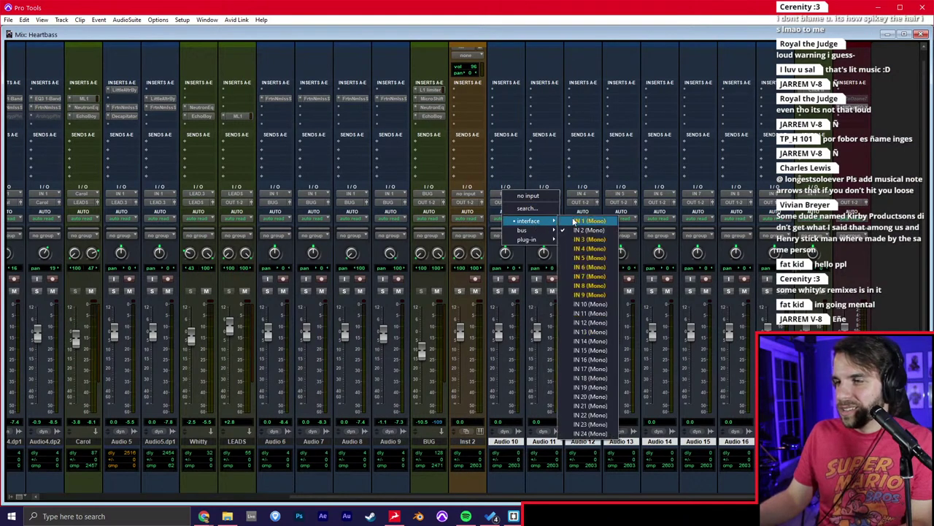
{"action": "left_click", "coordinate": [588, 243]}
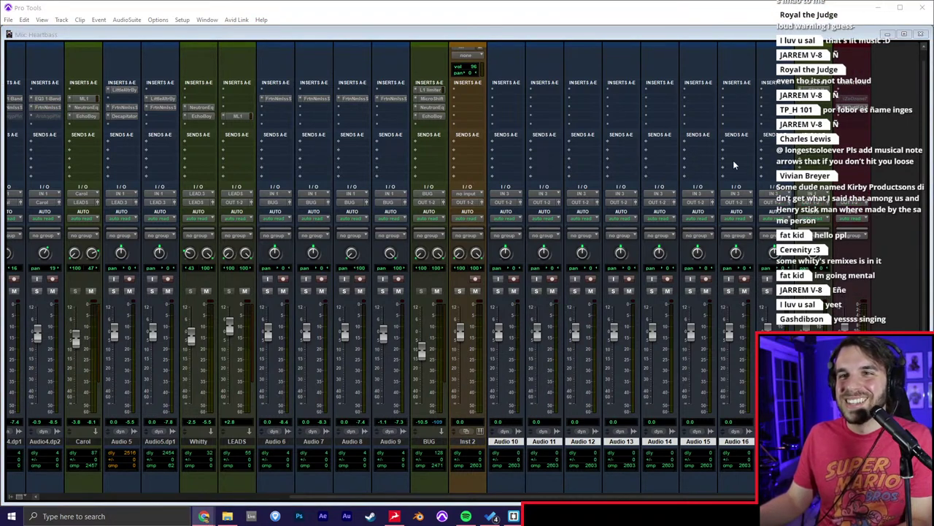
{"action": "left_click", "coordinate": [891, 149]}
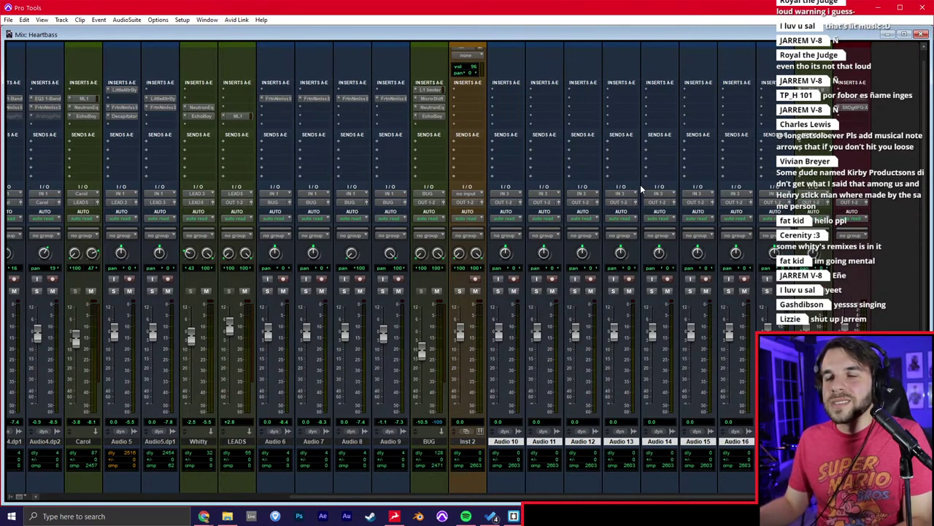
Record-arm Audio 10 and switch the edit grid to Relative mode while auditioning the song from bar 91.
{"action": "key", "text": "ctrl+equal"}
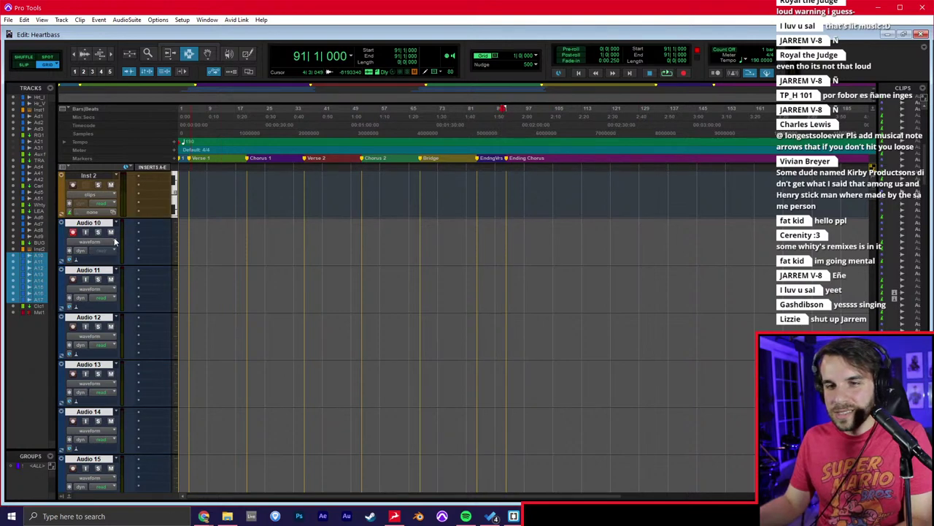
{"action": "key", "text": "ctrl+equal"}
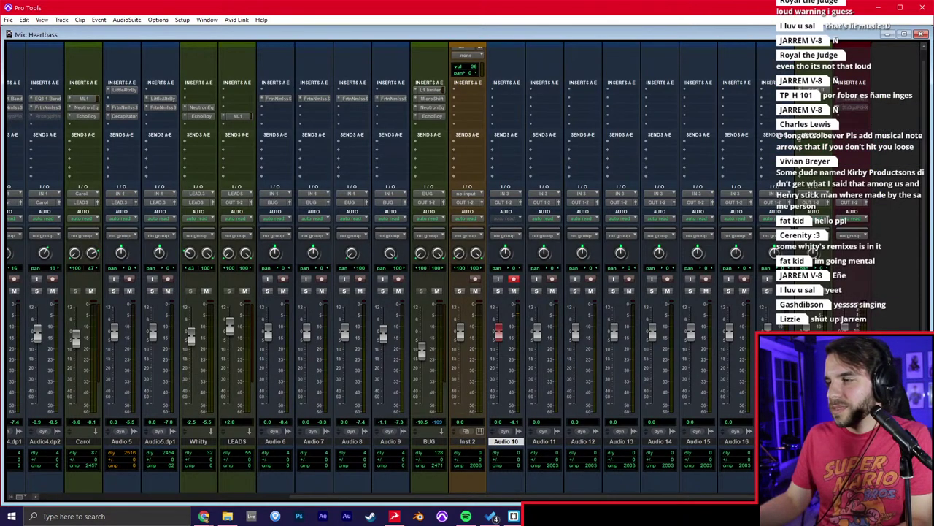
{"action": "key", "text": "ctrl+equal"}
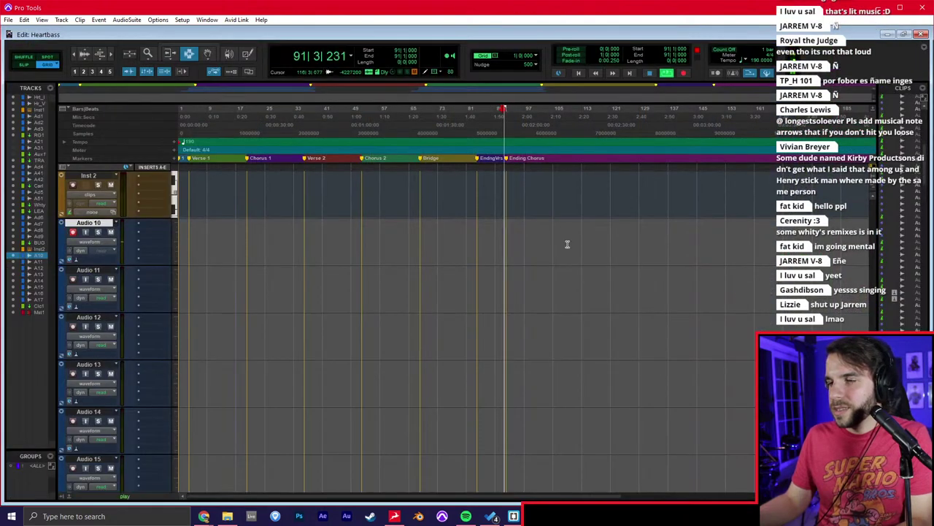
{"action": "scroll", "coordinate": [510, 235], "scroll_direction": "up", "scroll_amount": 2}
{"action": "key", "text": "F4"}
{"action": "key", "text": "space"}
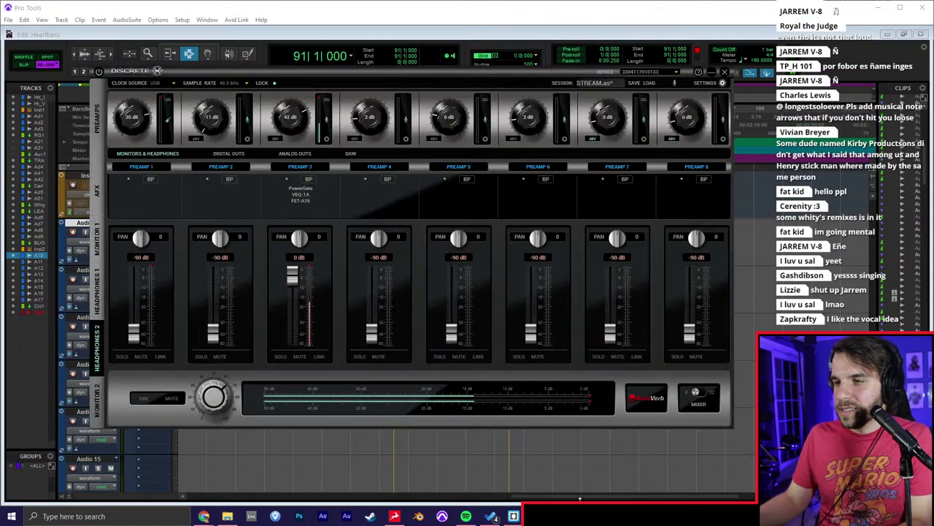
Pull the preamp 3 fader all the way down in the Discrete mixer's Headphones 2 mix and check playback around bar 91.
{"action": "left_click_drag", "start_coordinate": [293, 274], "coordinate": [293, 336]}
{"action": "left_click", "coordinate": [841, 328]}
{"action": "left_click", "coordinate": [395, 265]}
{"action": "left_click", "coordinate": [491, 241]}
{"action": "key", "text": "t"}
{"action": "key", "text": "t"}
{"action": "key", "text": "space"}
{"action": "key", "text": "space"}
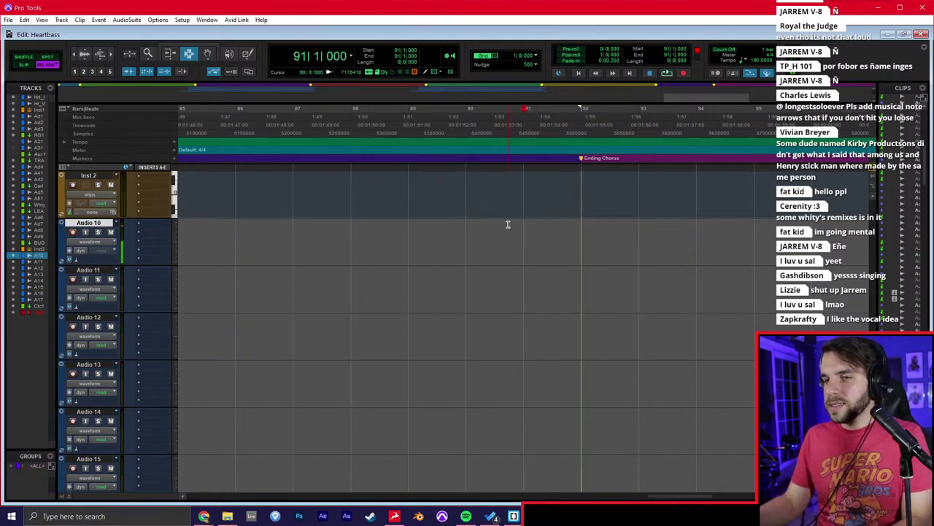
Try a short vocal recording on Audio 10 from bar 91.
{"action": "left_click", "coordinate": [181, 22]}
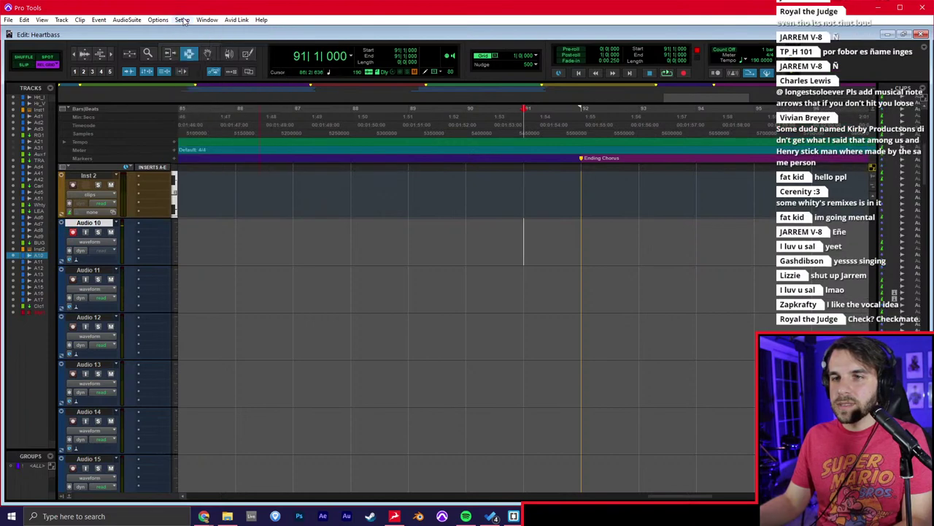
{"action": "key", "text": "ctrl+equal"}
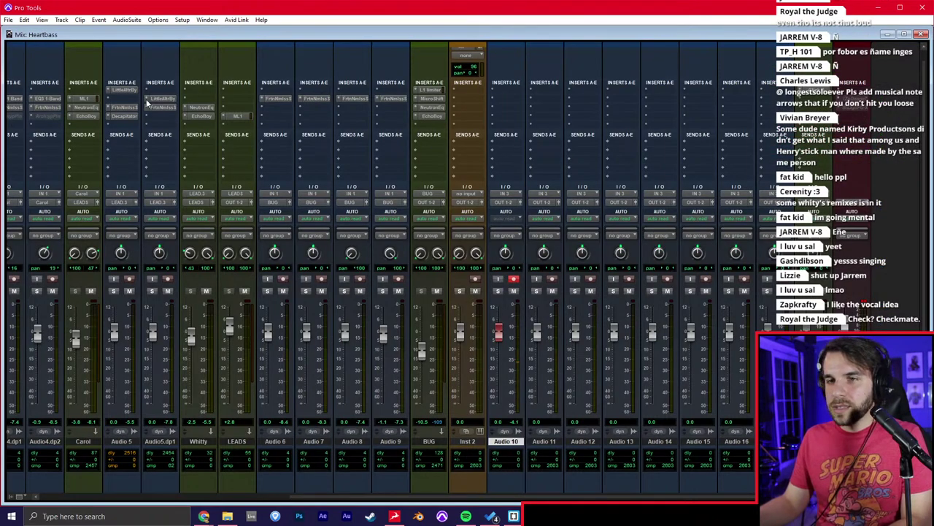
{"action": "key", "text": "ctrl+equal"}
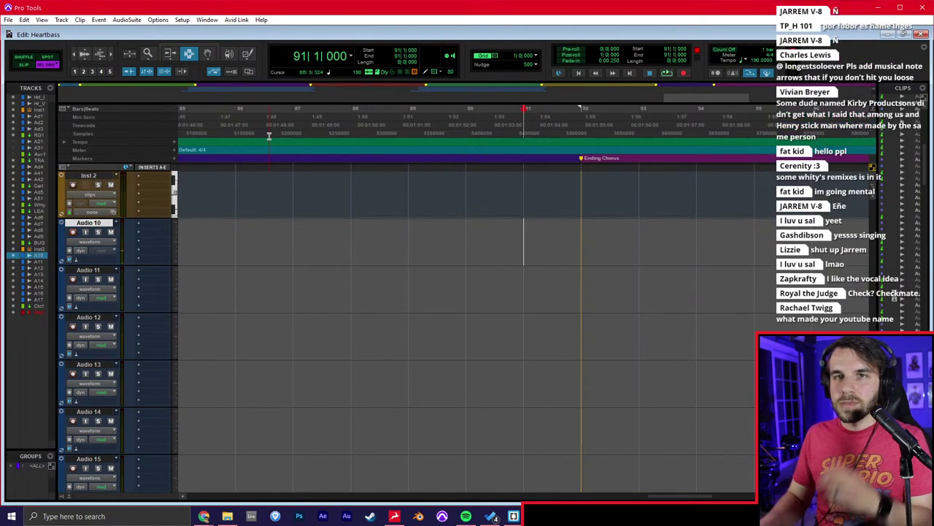
{"action": "key", "text": "ctrl+space"}
{"action": "key", "text": "space"}
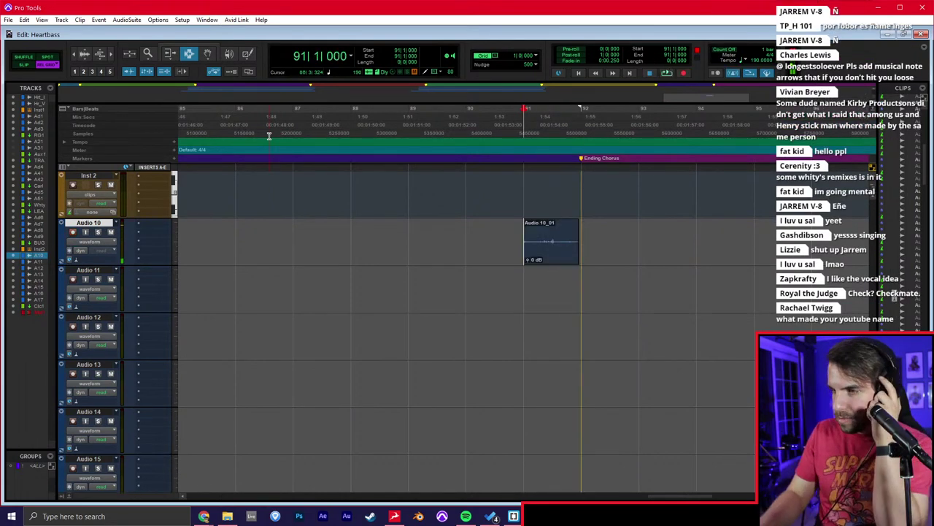
Record a vocal take on Audio 10 from bar 90 through the Ending Chorus.
{"action": "key", "text": "ctrl+space"}
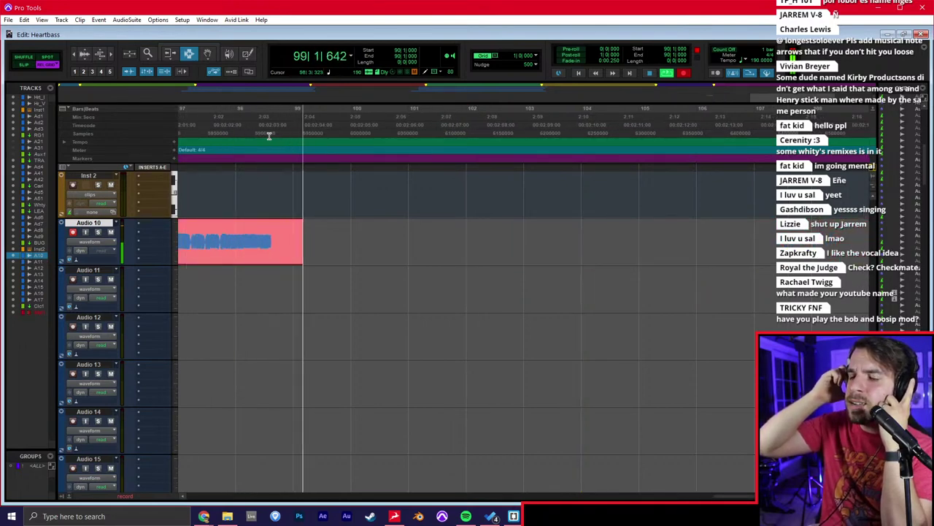
{"action": "key", "text": "space"}
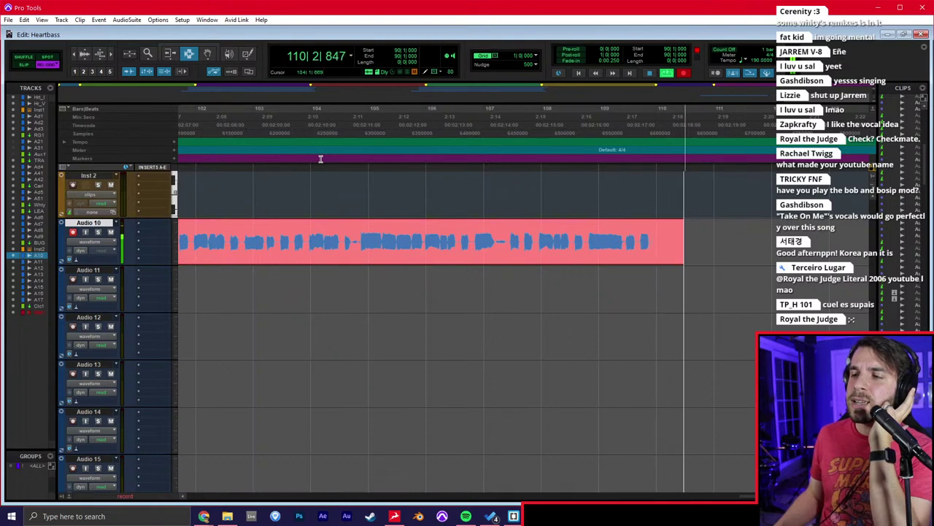
{"action": "key", "text": "space"}
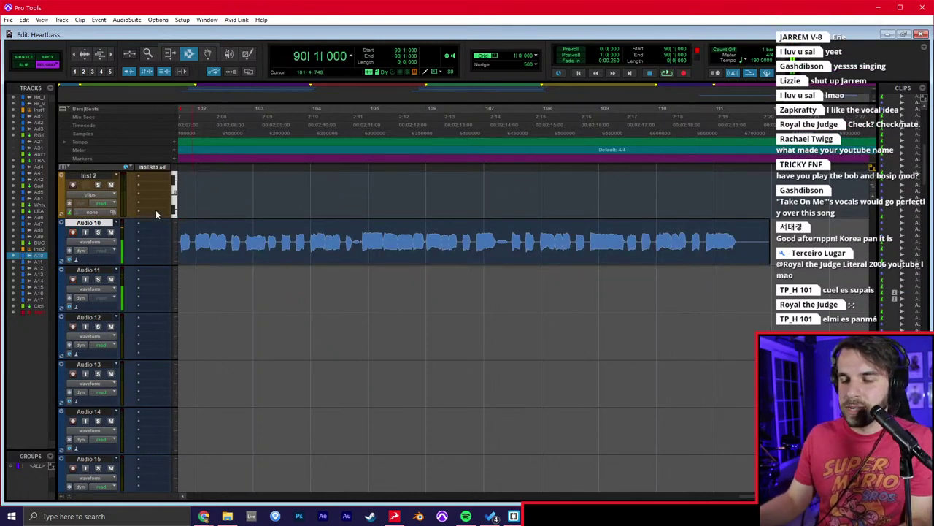
Start recording from bar 90 for the second vocal layer and disarm Audio 10 so only Audio 11 is armed.
{"action": "key", "text": "ctrl+space"}
{"action": "key", "text": "space"}
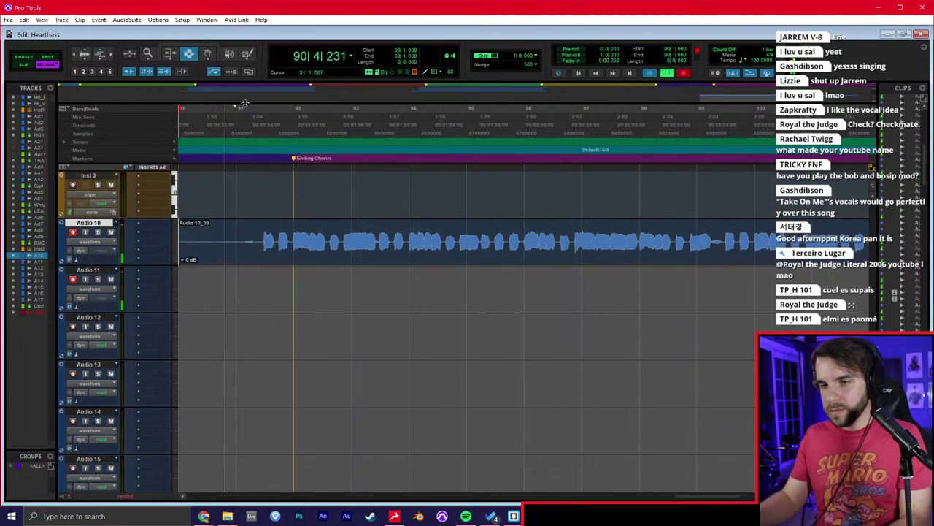
{"action": "left_click", "coordinate": [73, 232]}
Set Audio 10 to -6.8 dB panned left 40 and Audio 11 to -5.4 dB panned right 47, and finish the Audio 11 take.
{"action": "key", "text": "ctrl+equal"}
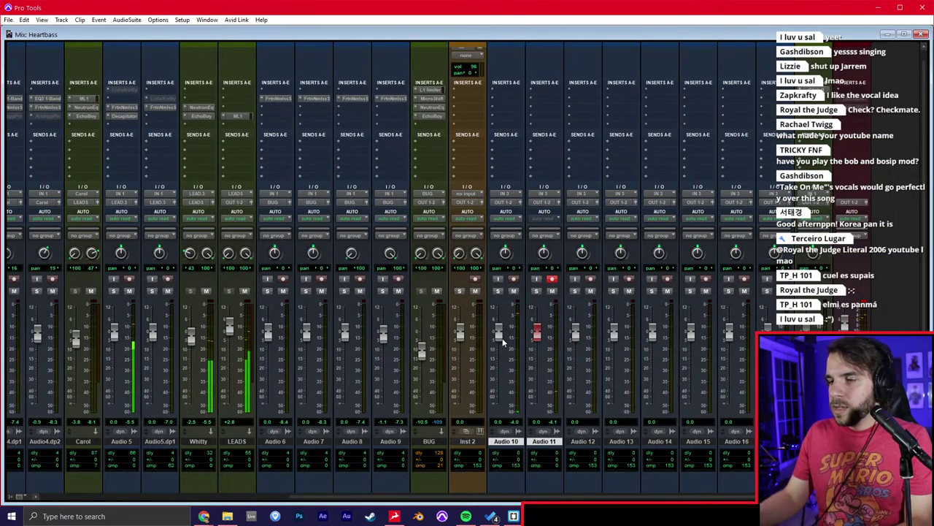
{"action": "left_click_drag", "start_coordinate": [535, 327], "coordinate": [534, 347]}
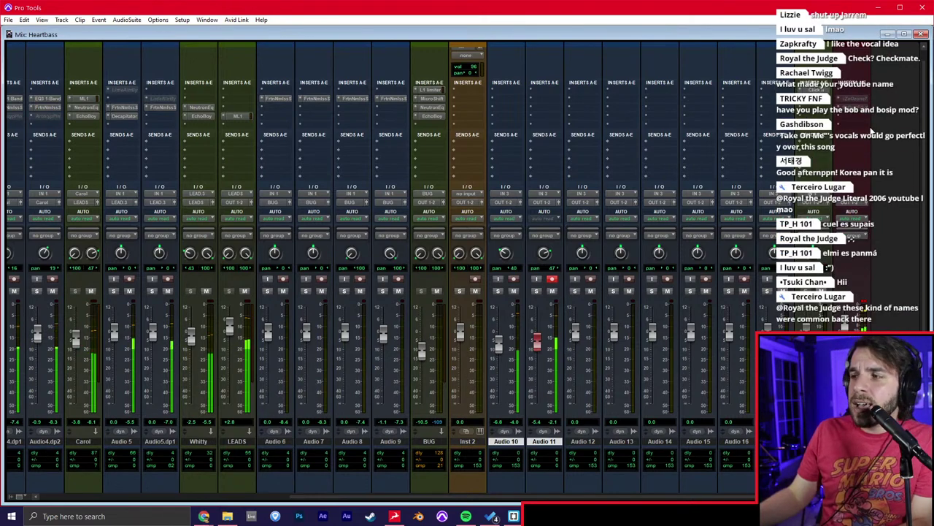
{"action": "key", "text": "ctrl+equal"}
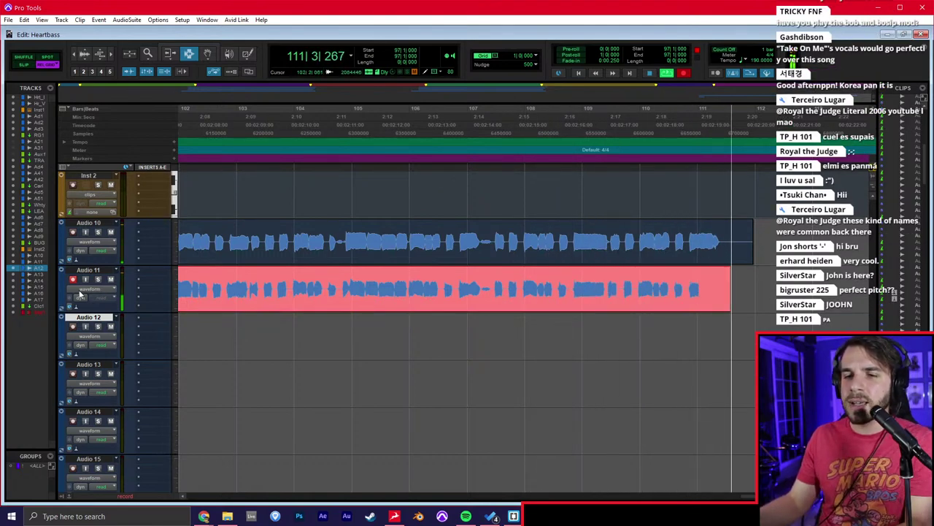
{"action": "key", "text": "space"}
Record further vocal layers on Audio 12 and Audio 13, each from bar 90 through the Ending Chorus.
{"action": "scroll", "coordinate": [302, 261], "scroll_direction": "left", "scroll_amount": 9}
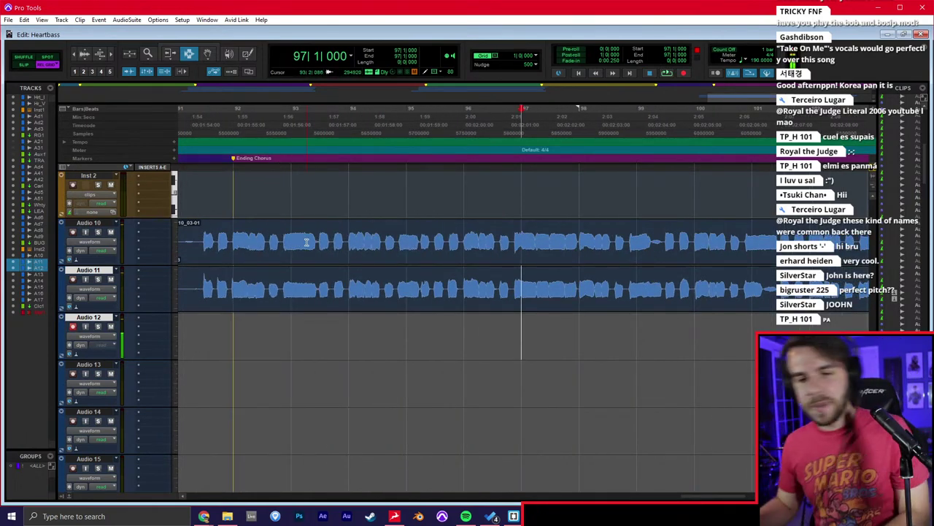
{"action": "key", "text": "ctrl+space"}
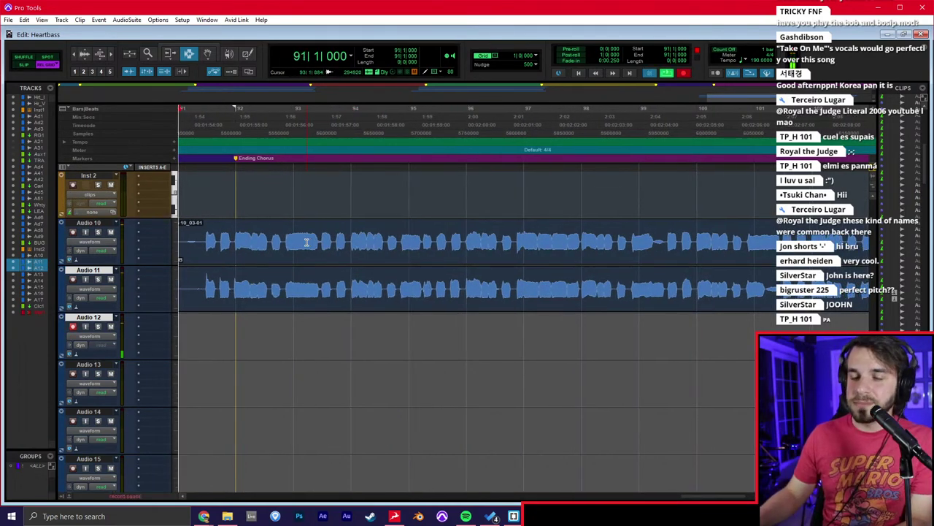
{"action": "key", "text": "space"}
{"action": "key", "text": "ctrl+space"}
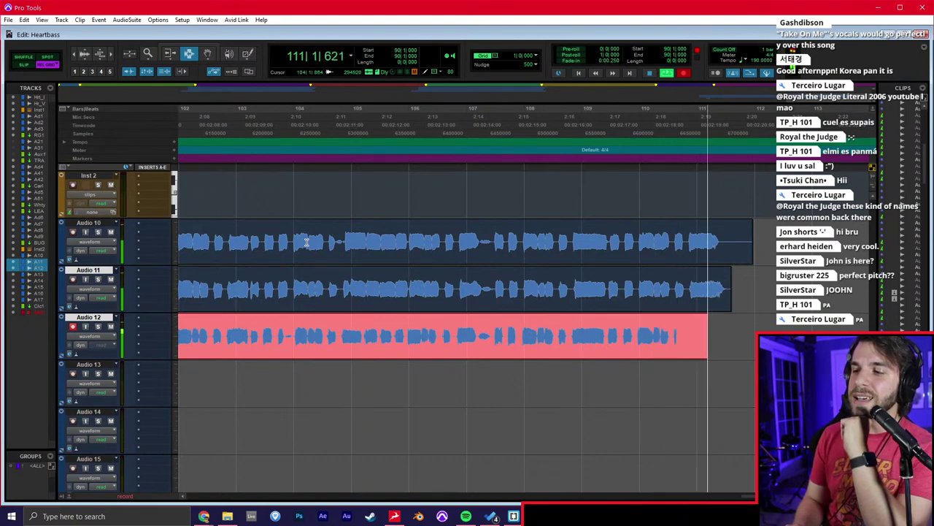
{"action": "key", "text": "space"}
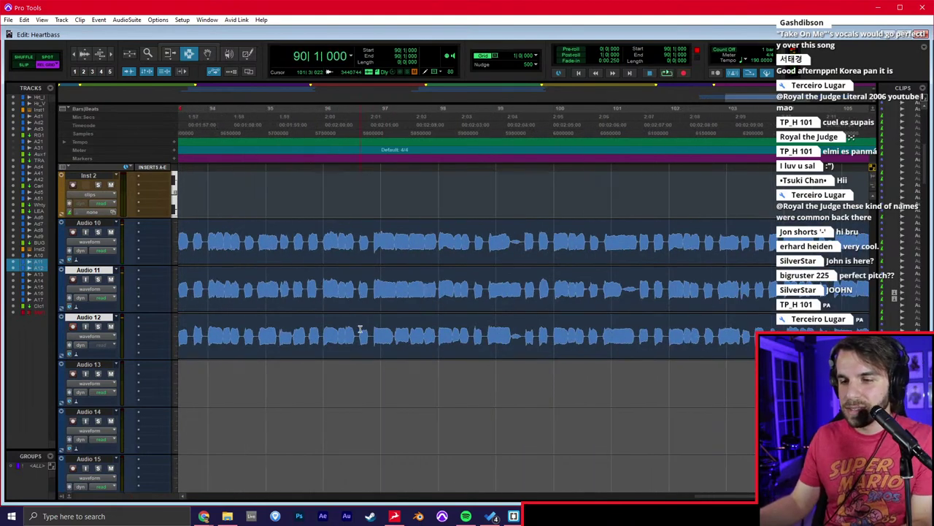
{"action": "left_click", "coordinate": [72, 374]}
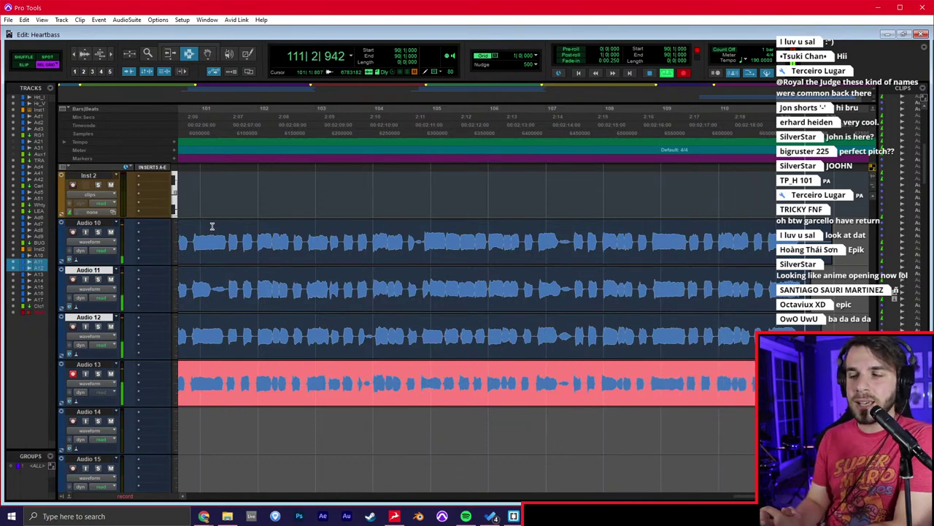
{"action": "key", "text": "space"}
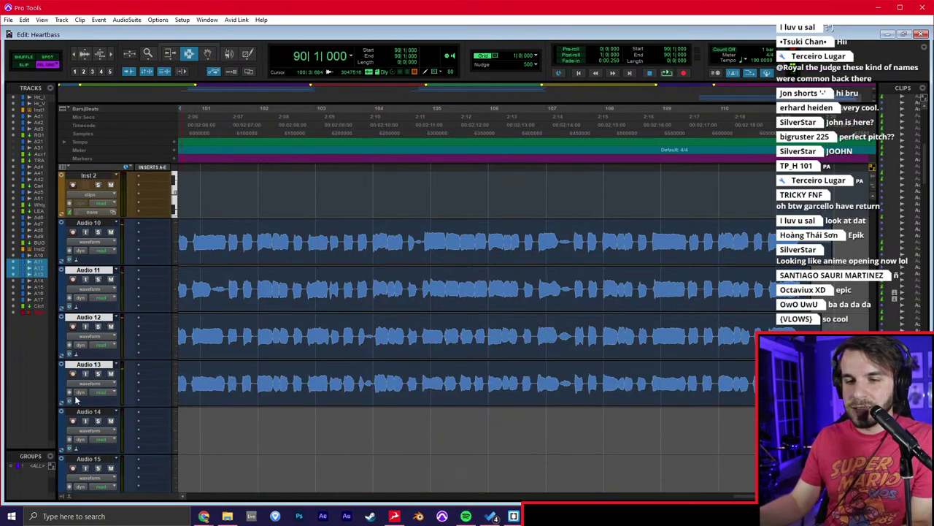
Record two further vocal layers on Audio 14 and Audio 15, each from bar 90 through the Ending Chorus.
{"action": "scroll", "coordinate": [322, 409], "scroll_direction": "left", "scroll_amount": 5}
{"action": "left_click", "coordinate": [341, 416]}
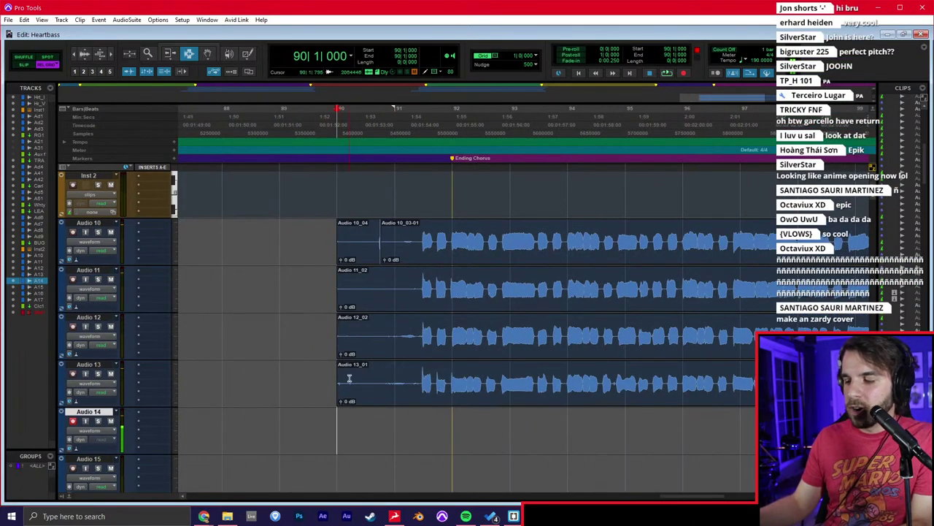
{"action": "scroll", "coordinate": [440, 324], "scroll_direction": "down", "scroll_amount": 2}
{"action": "key", "text": "shift+r"}
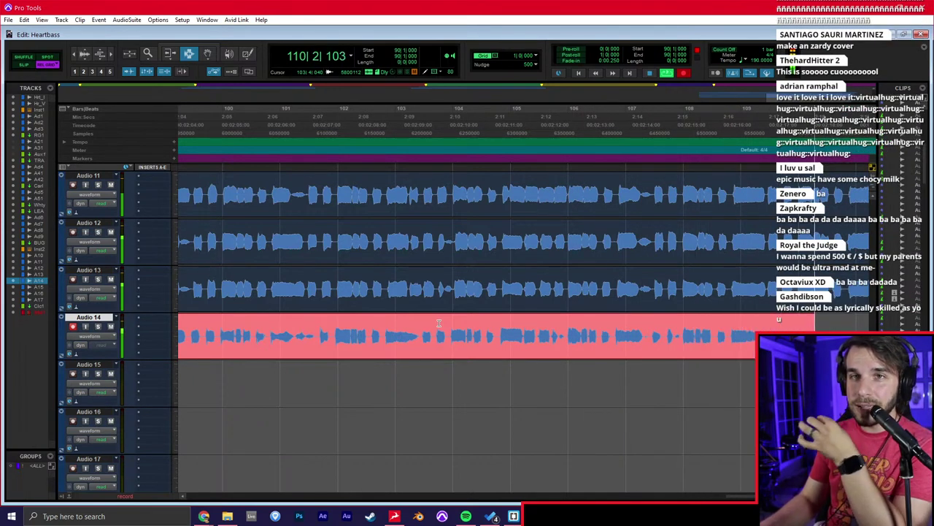
{"action": "key", "text": "space"}
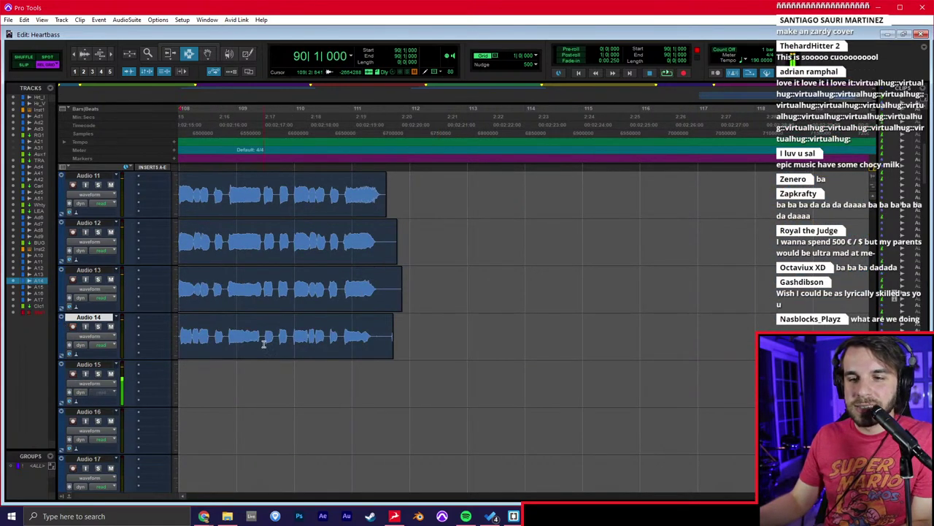
{"action": "scroll", "coordinate": [264, 344], "scroll_direction": "left", "scroll_amount": 10}
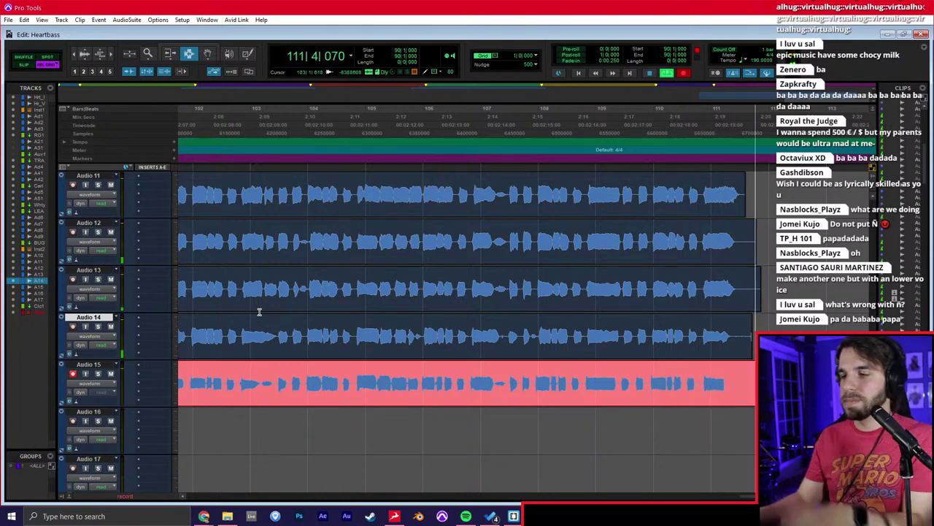
{"action": "key", "text": "space"}
Arm Audio 16 and record another vocal layer on it from bar 90 through the Ending Chorus.
{"action": "left_click", "coordinate": [74, 421]}
{"action": "scroll", "coordinate": [331, 394], "scroll_direction": "left", "scroll_amount": 6}
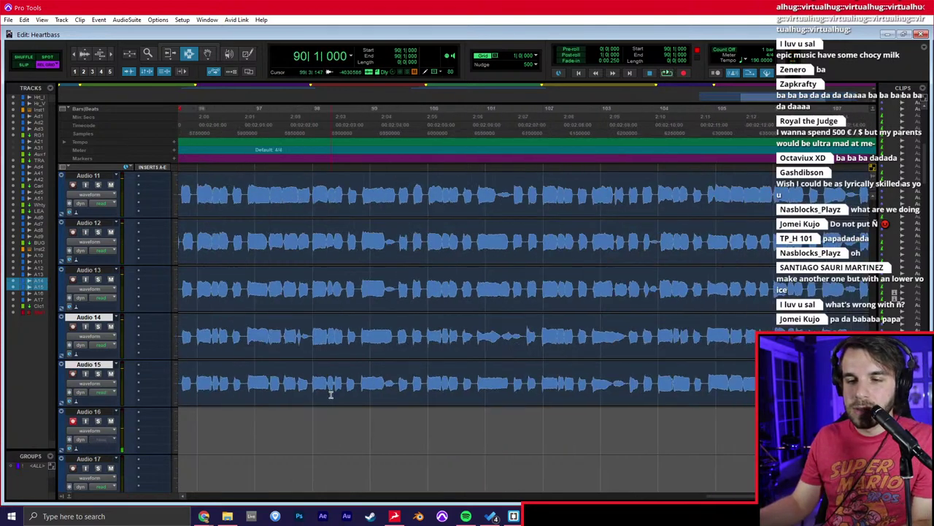
{"action": "key", "text": "ctrl+space"}
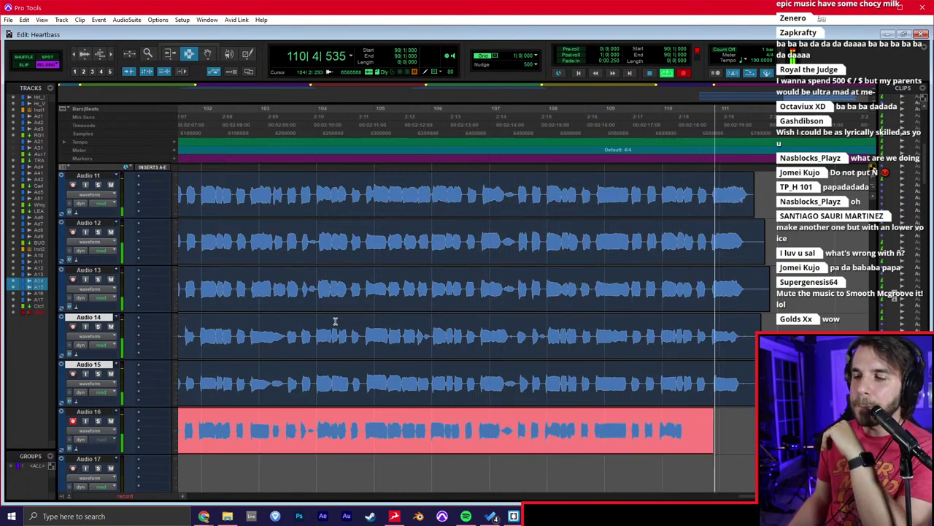
{"action": "key", "text": "space"}
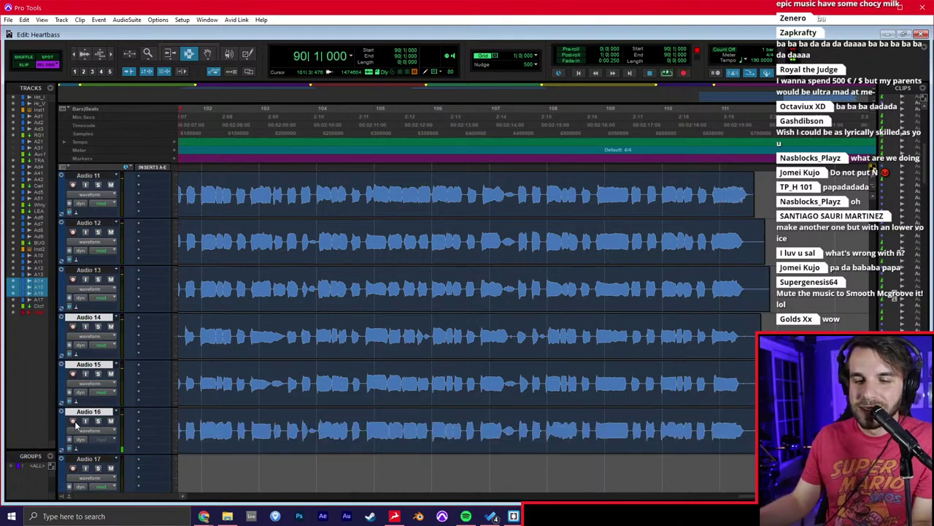
Mute the LEADS track and record the vocal layer on Audio 17 from bar 90 through the Ending Chorus.
{"action": "key", "text": "ctrl+equal"}
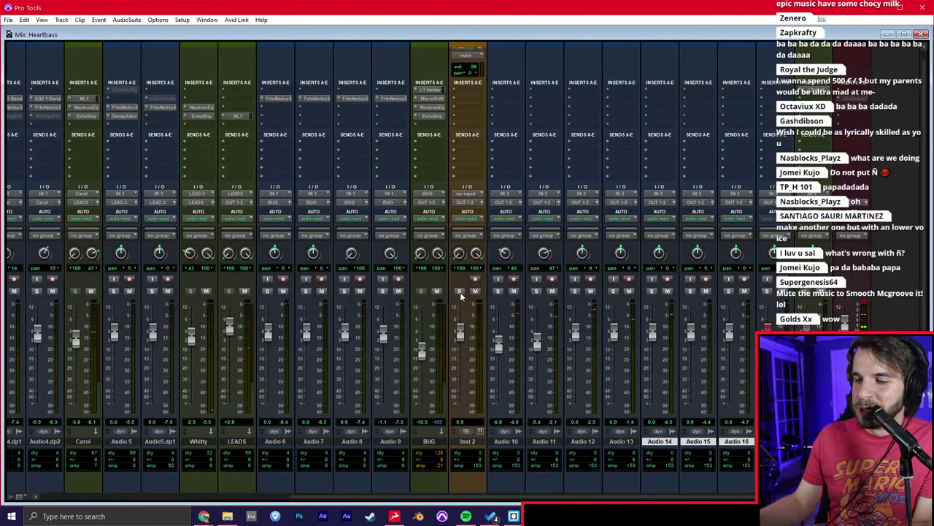
{"action": "scroll", "coordinate": [184, 307], "scroll_direction": "left", "scroll_amount": 3}
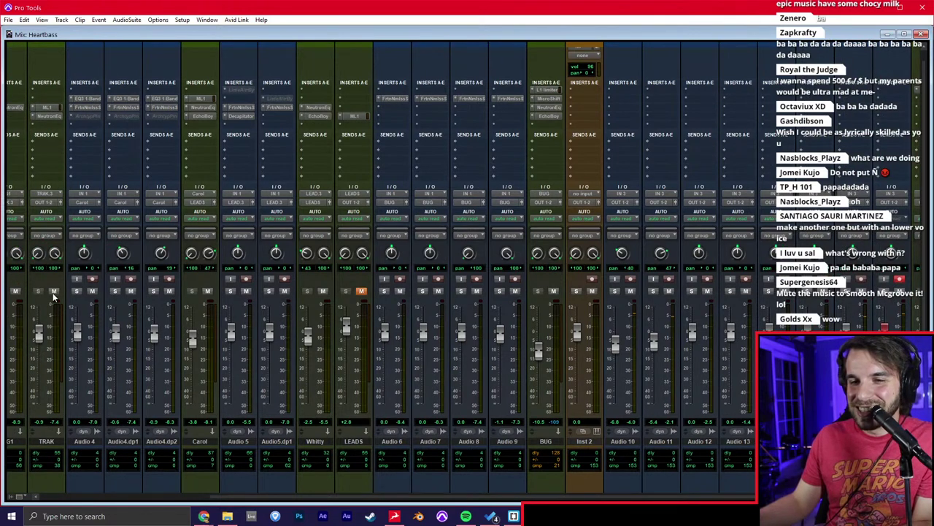
{"action": "key", "text": "ctrl+equal"}
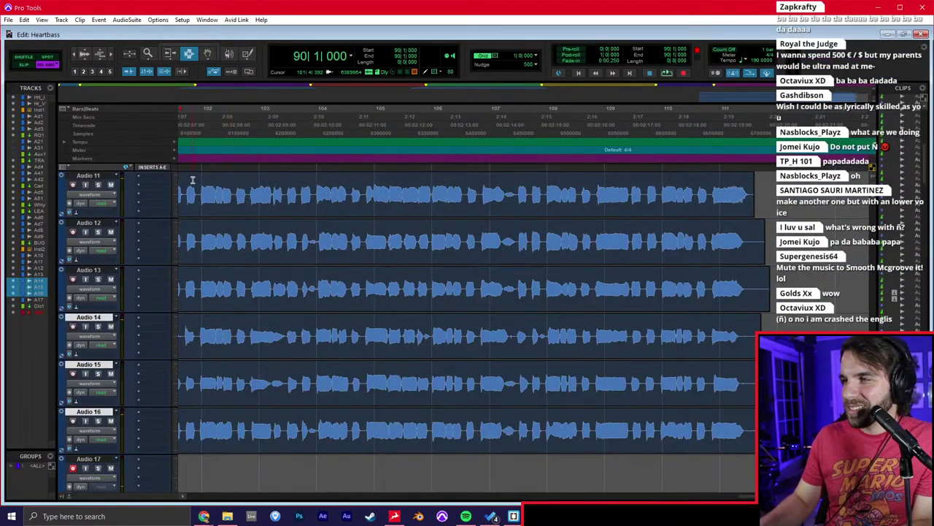
{"action": "key", "text": "space"}
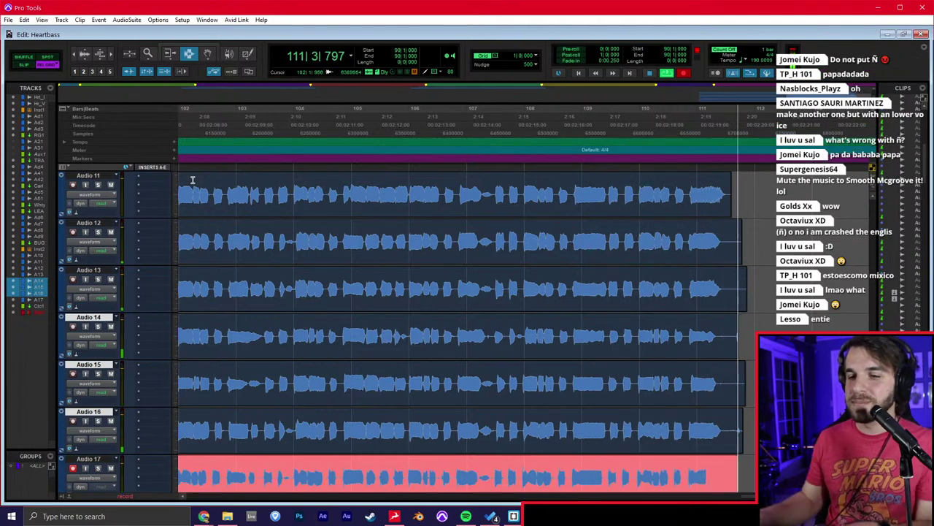
{"action": "key", "text": "space"}
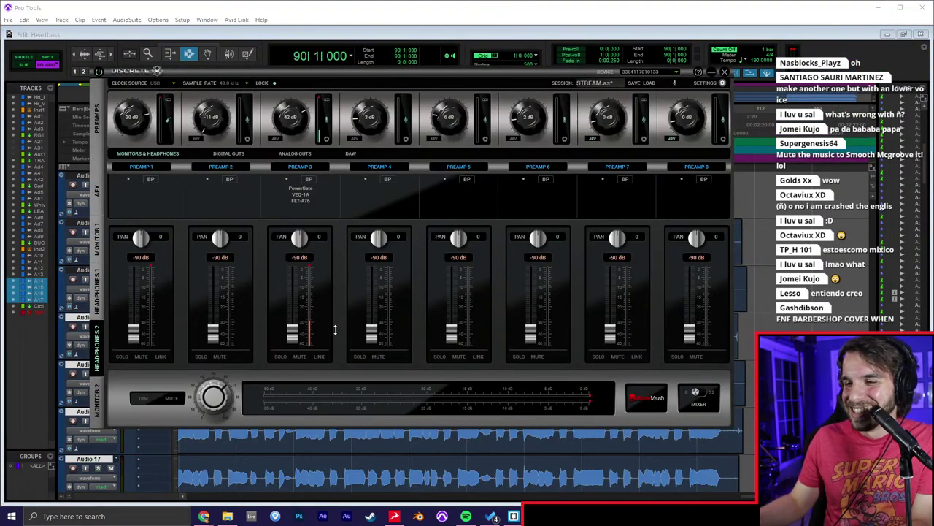
Return to the Heartbass session and select all the newly recorded vocal layer tracks, starting with Audio 10.
{"action": "left_click", "coordinate": [780, 270]}
{"action": "scroll", "coordinate": [536, 334], "scroll_direction": "left", "scroll_amount": 4}
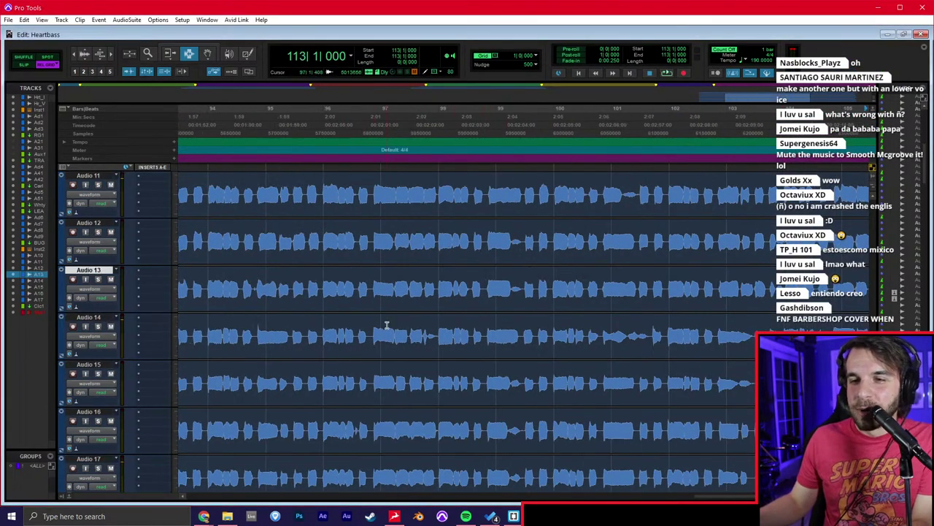
{"action": "scroll", "coordinate": [180, 274], "scroll_direction": "down", "scroll_amount": 2}
{"action": "left_click", "coordinate": [174, 264]}
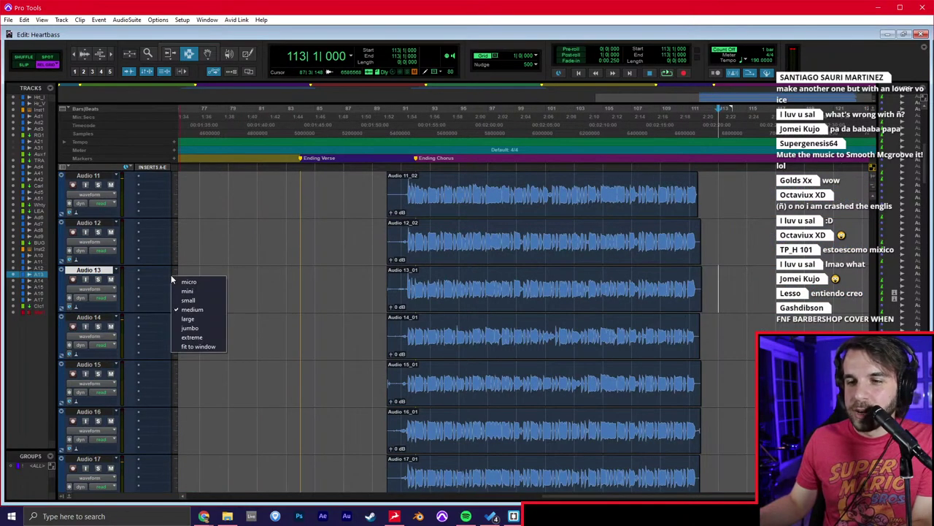
{"action": "left_click", "coordinate": [197, 309]}
{"action": "left_click", "coordinate": [359, 267]}
{"action": "left_click", "coordinate": [90, 393], "text": "shift"}
Route the selected vocals to a new stereo Aux Input named VOX and spread their panning: Audio 12 97, Audio 13 100, Audio 14–15 29, Audio 16 99.
{"action": "key", "text": "ctrl+equal"}
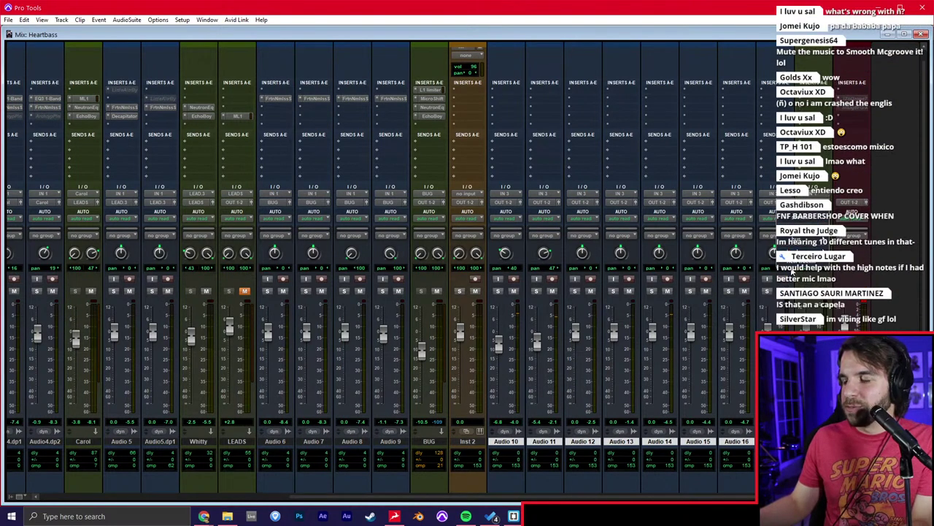
{"action": "key", "text": "ctrl+shift+n"}
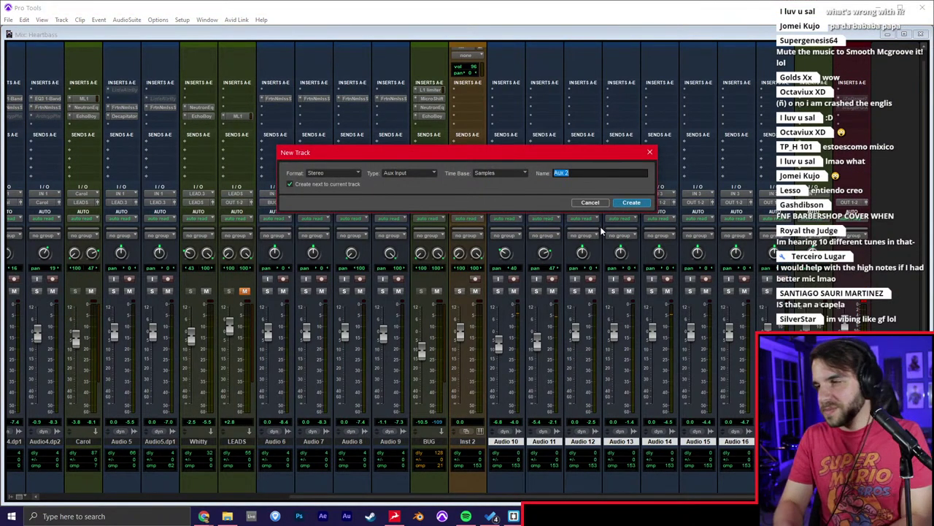
{"action": "key", "text": "Return"}
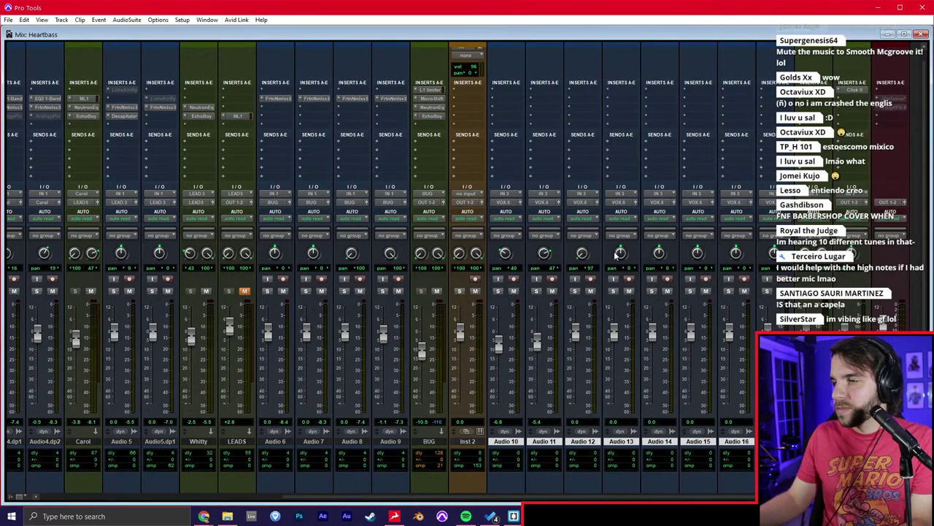
{"action": "left_click_drag", "start_coordinate": [659, 260], "coordinate": [688, 254]}
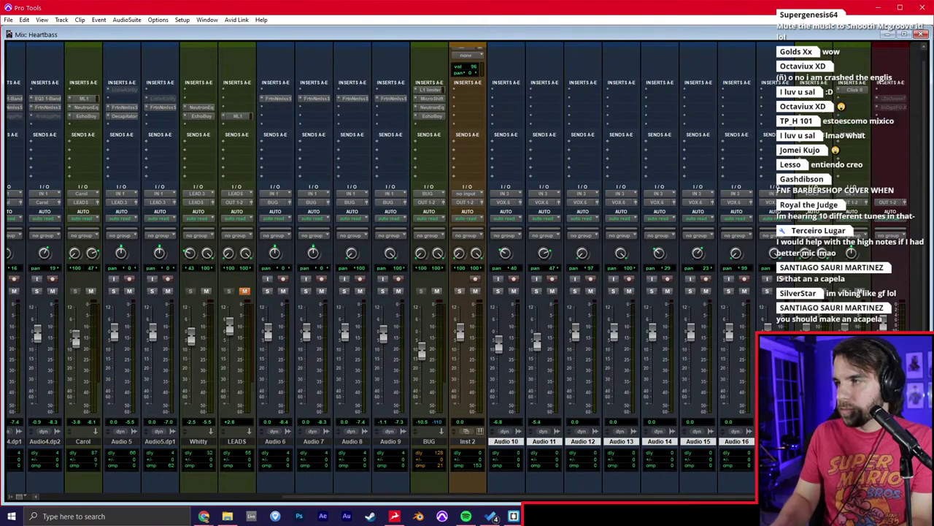
Open ValhallaVintageVerb on the VOX aux and set its mode to Room and its color to NOW.
{"action": "left_click", "coordinate": [314, 282]}
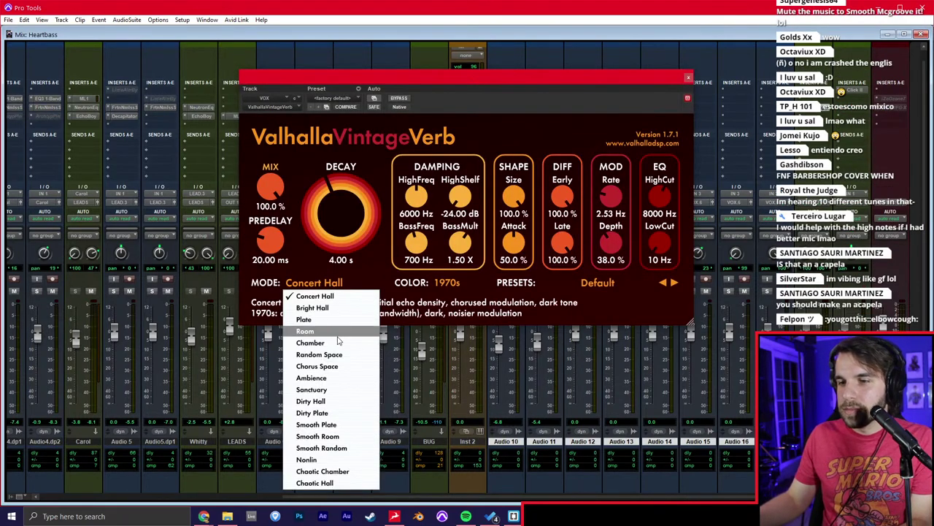
{"action": "left_click", "coordinate": [328, 330]}
{"action": "left_click", "coordinate": [447, 283]}
{"action": "left_click", "coordinate": [449, 320]}
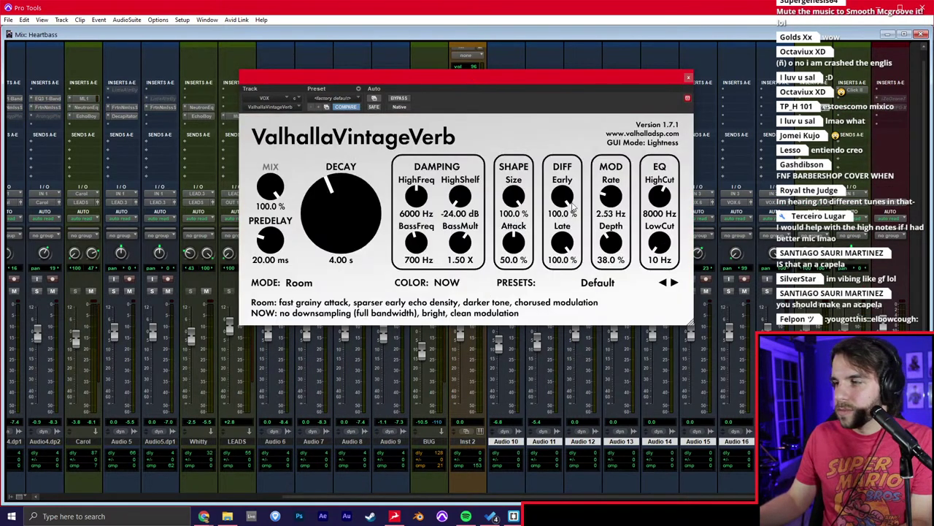
Unmute the LEADS track and check the mixer channels while the ending chorus plays.
{"action": "left_click", "coordinate": [687, 79]}
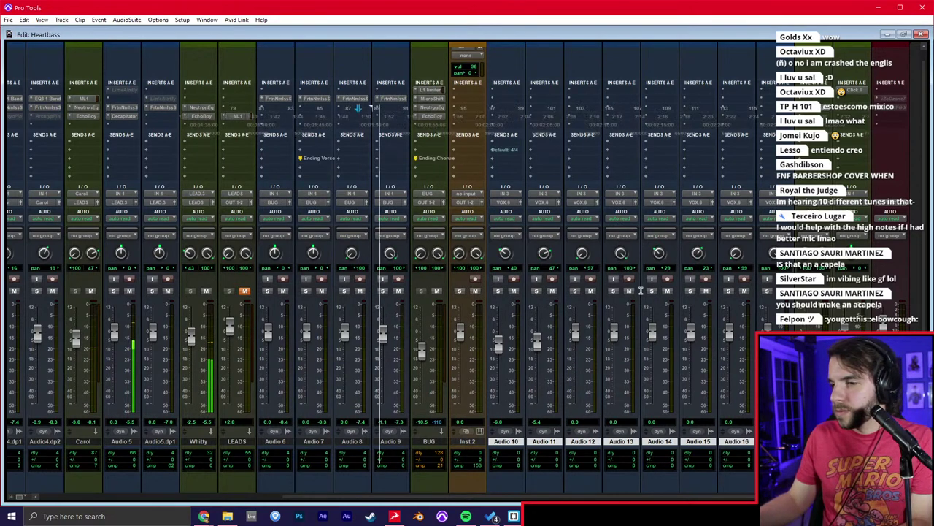
{"action": "key", "text": "ctrl+equal"}
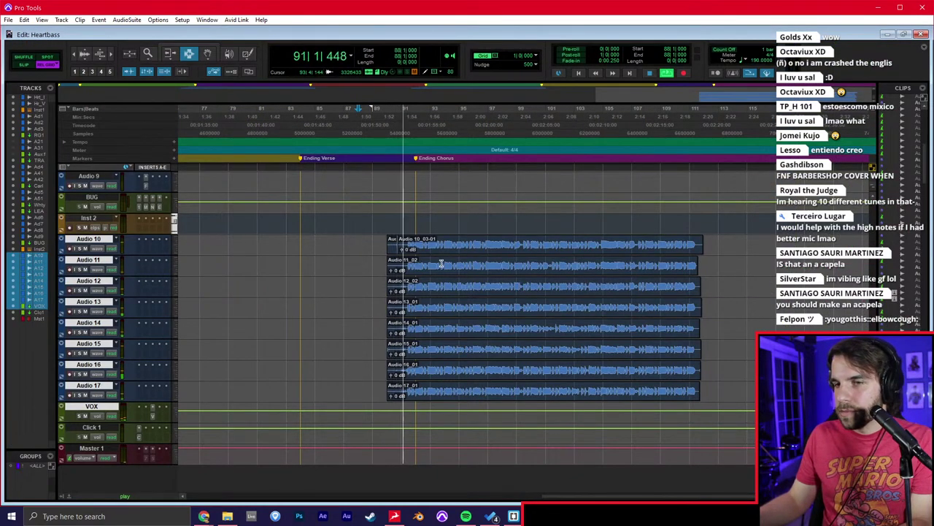
{"action": "key", "text": "ctrl+equal"}
{"action": "left_click", "coordinate": [814, 110]}
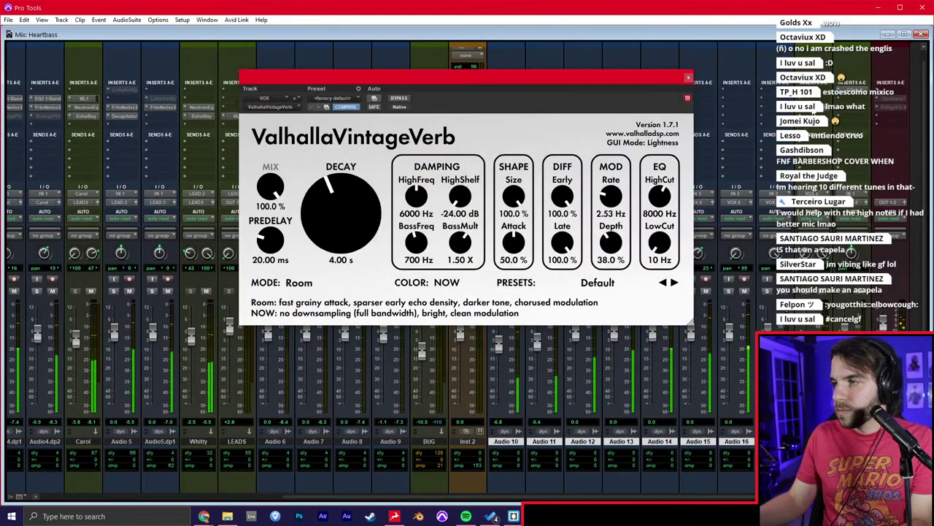
{"action": "left_click", "coordinate": [688, 77]}
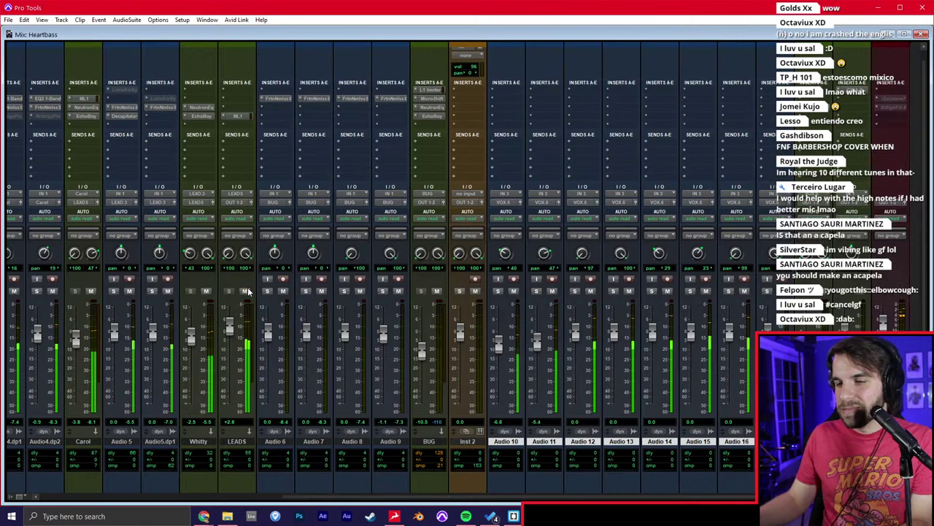
{"action": "scroll", "coordinate": [243, 288], "scroll_direction": "left", "scroll_amount": 5}
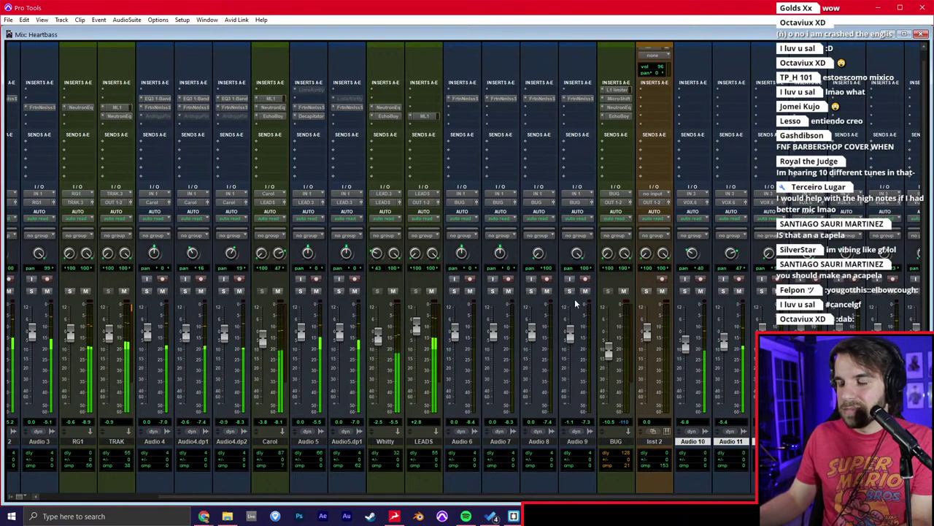
{"action": "scroll", "coordinate": [542, 306], "scroll_direction": "right", "scroll_amount": 5}
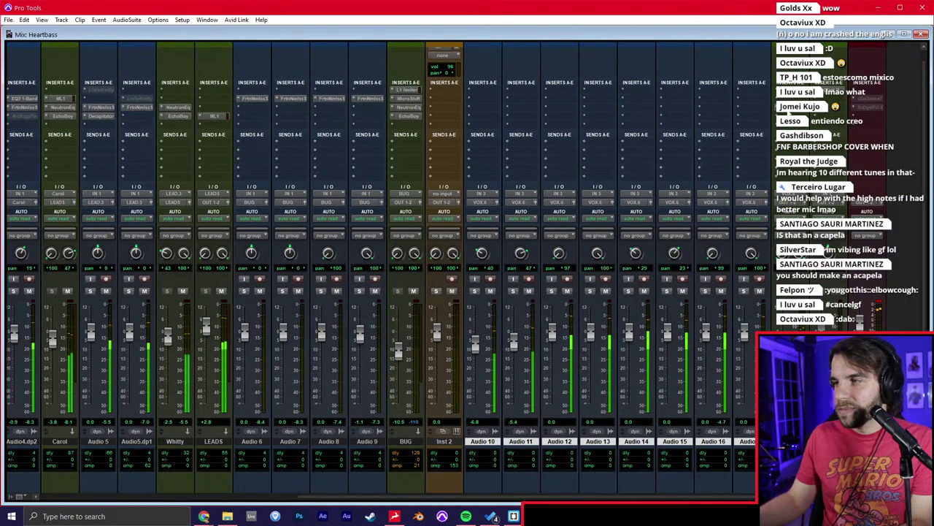
Set the ValhallaVintageVerb on the VOX track to 22% mix and 0.28 s decay.
{"action": "left_click", "coordinate": [788, 113]}
{"action": "left_click_drag", "start_coordinate": [271, 189], "coordinate": [261, 268]}
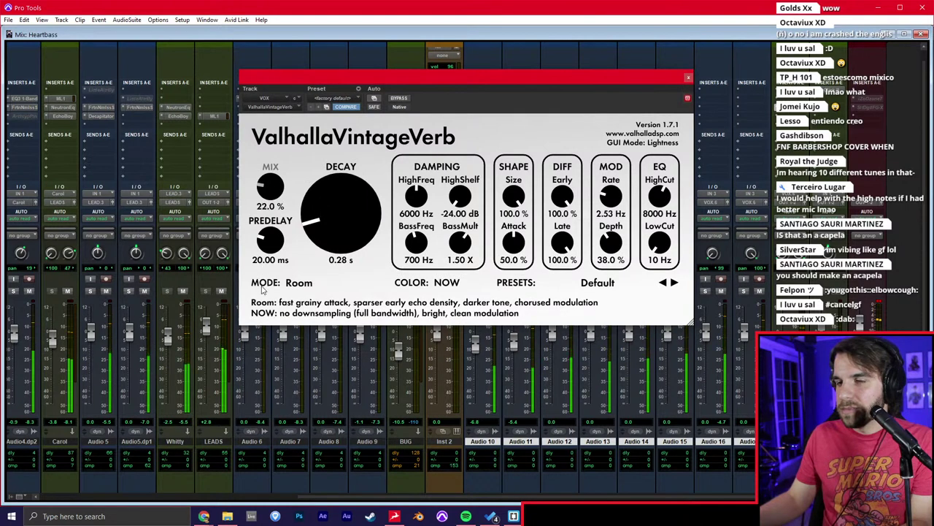
{"action": "left_click", "coordinate": [688, 77]}
Insert the ML4000 ML1 Limiter in the first insert slot of the VOX track, leaving its default settings.
{"action": "left_click", "coordinate": [794, 88]}
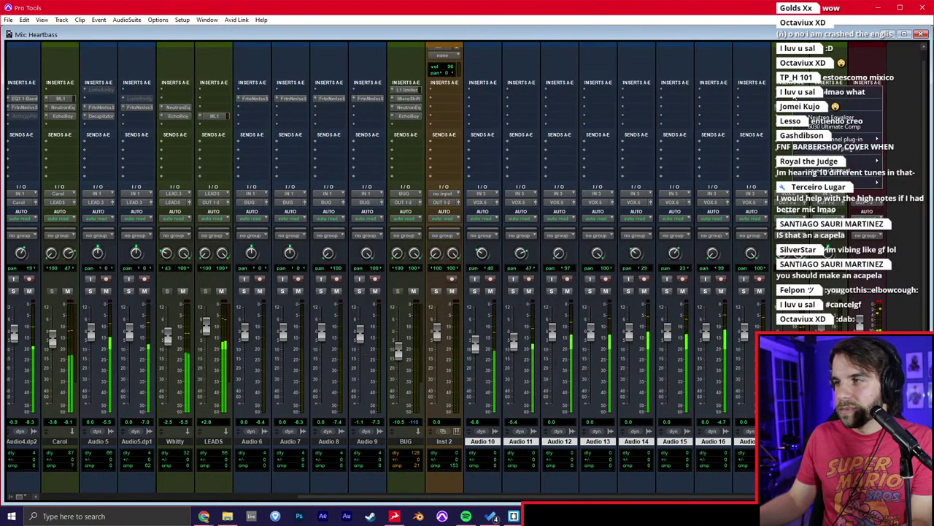
{"action": "type", "text": "ml"}
{"action": "left_click", "coordinate": [795, 97]}
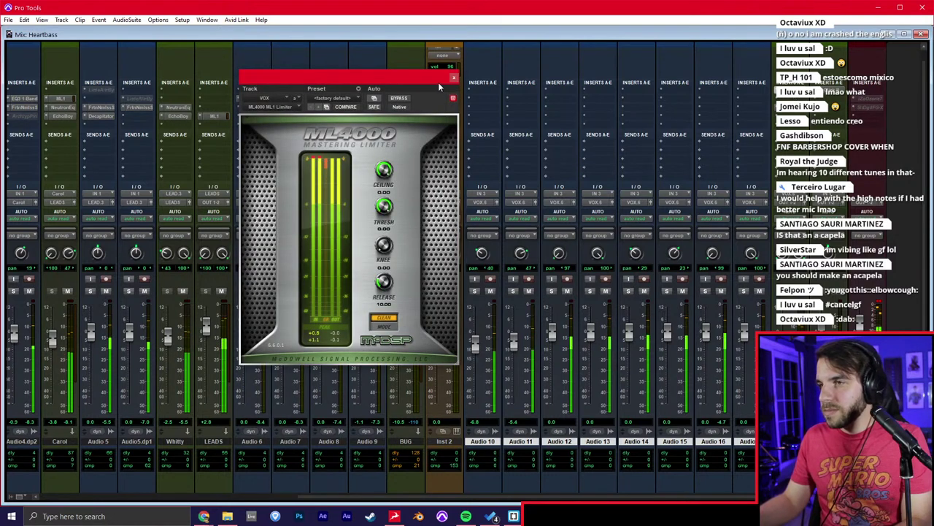
{"action": "left_click", "coordinate": [454, 76]}
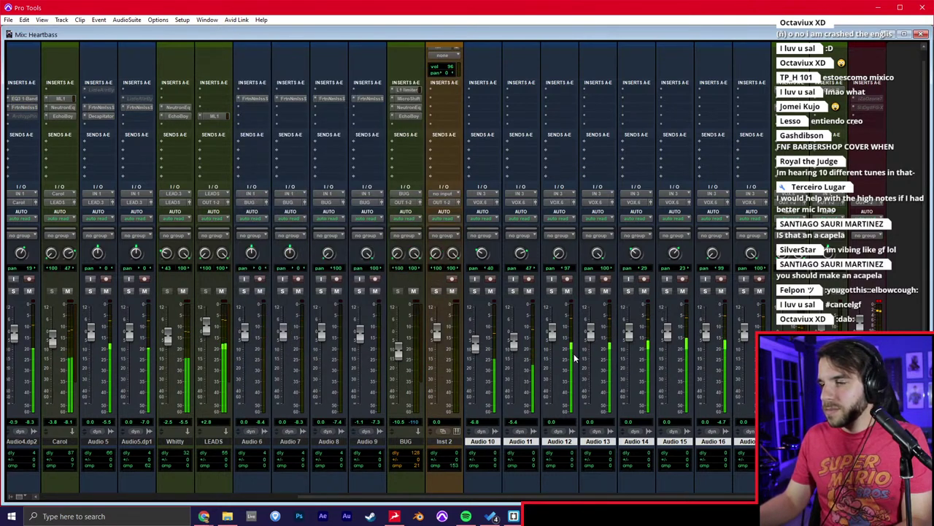
Lower the faders of Audio 12 through Audio 15, with Audio 12 at -7.0 dB and Audio 13 at -7.3 dB, and play the chorus.
{"action": "left_click_drag", "start_coordinate": [554, 332], "coordinate": [593, 338]}
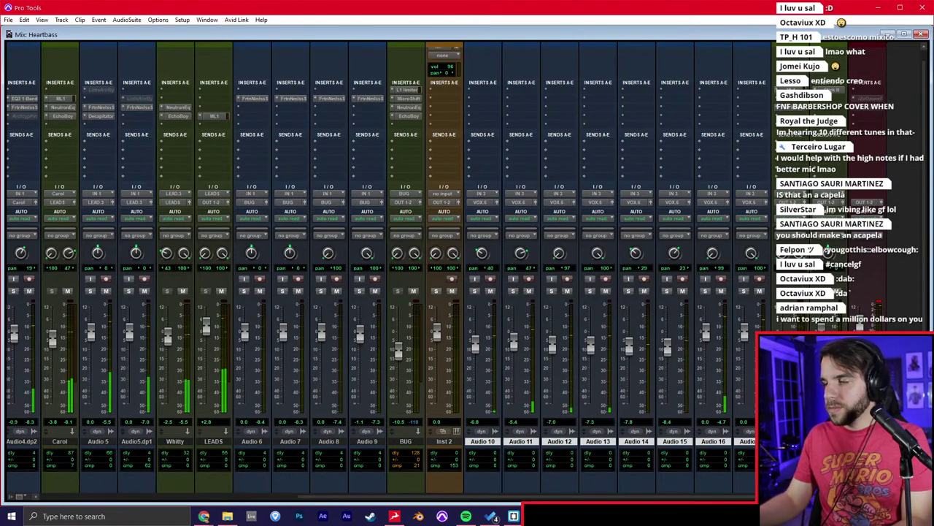
{"action": "key", "text": "ctrl+="}
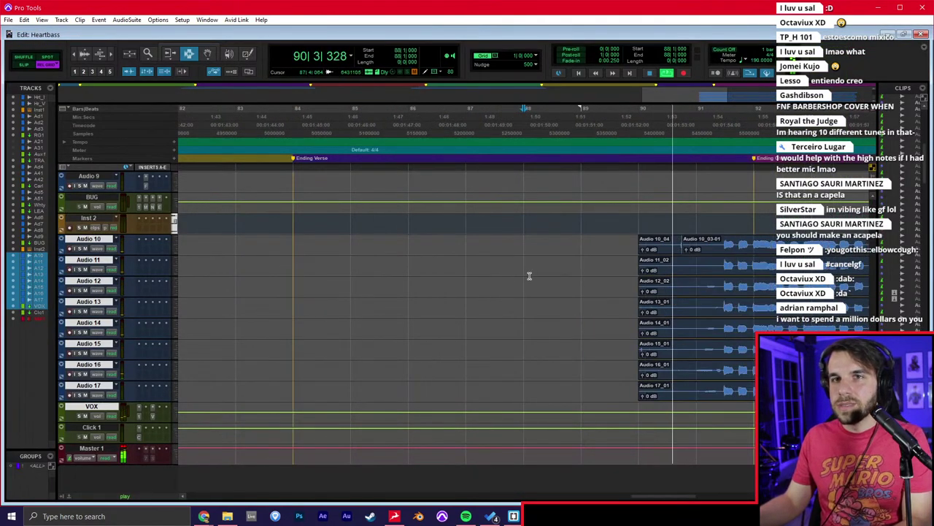
{"action": "key", "text": "ctrl+="}
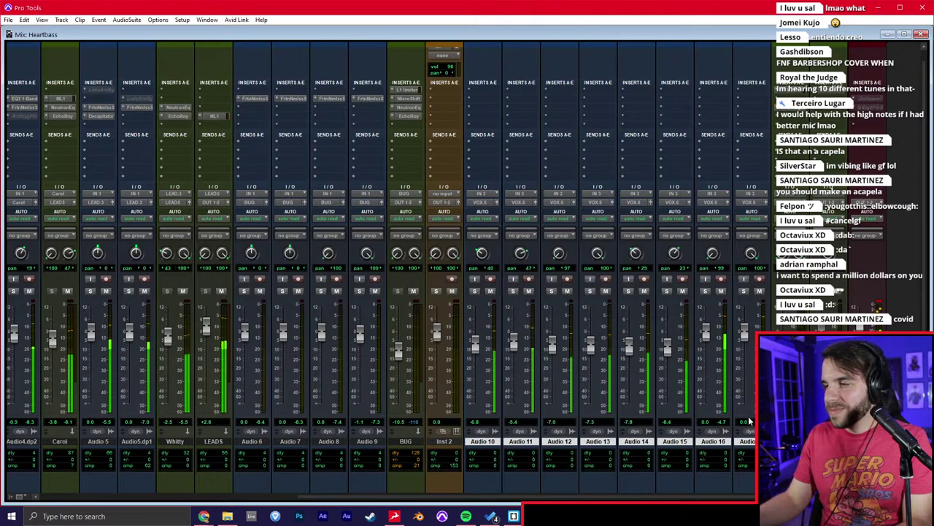
Select the Audio 10 through Audio 17 tracks together and solo them.
{"action": "left_click", "coordinate": [748, 441]}
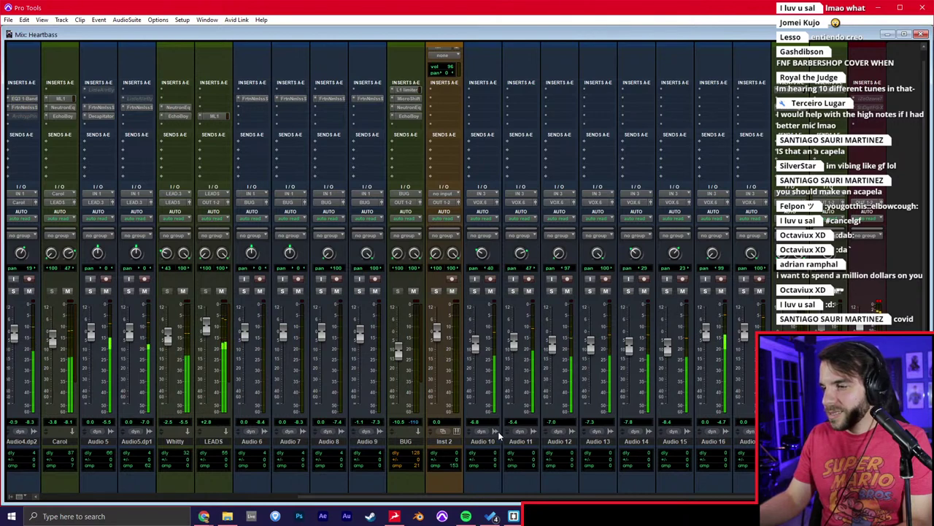
{"action": "left_click", "coordinate": [747, 438], "text": "shift"}
{"action": "left_click", "coordinate": [744, 290]}
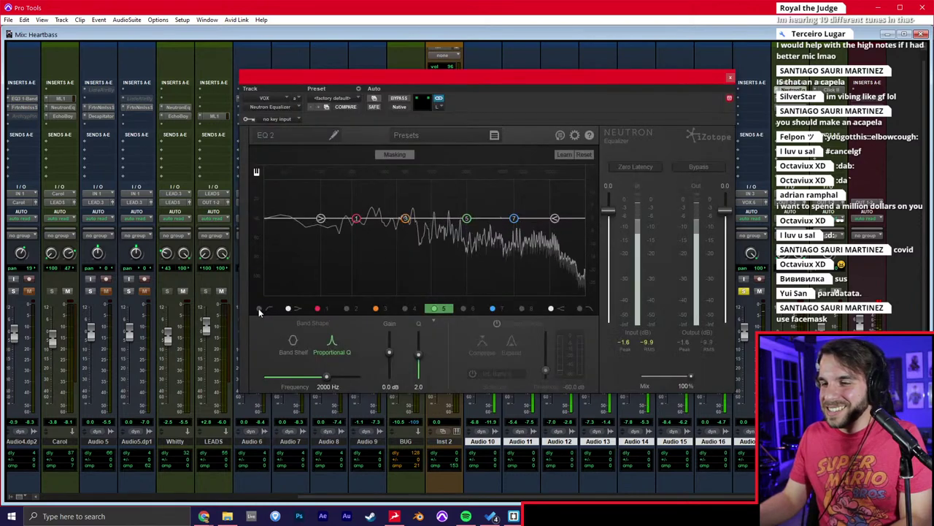
In the VOX track's Neutron Equalizer, enable a 12 dB low cut at 325 Hz and raise the high shelf.
{"action": "left_click", "coordinate": [259, 308]}
{"action": "left_click_drag", "start_coordinate": [287, 228], "coordinate": [367, 232]}
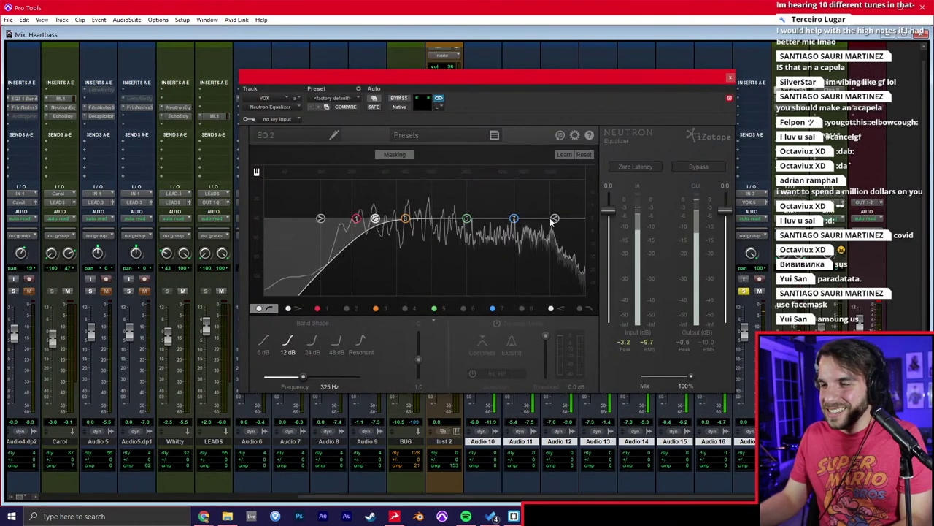
{"action": "left_click_drag", "start_coordinate": [555, 218], "coordinate": [557, 198]}
{"action": "left_click", "coordinate": [730, 77]}
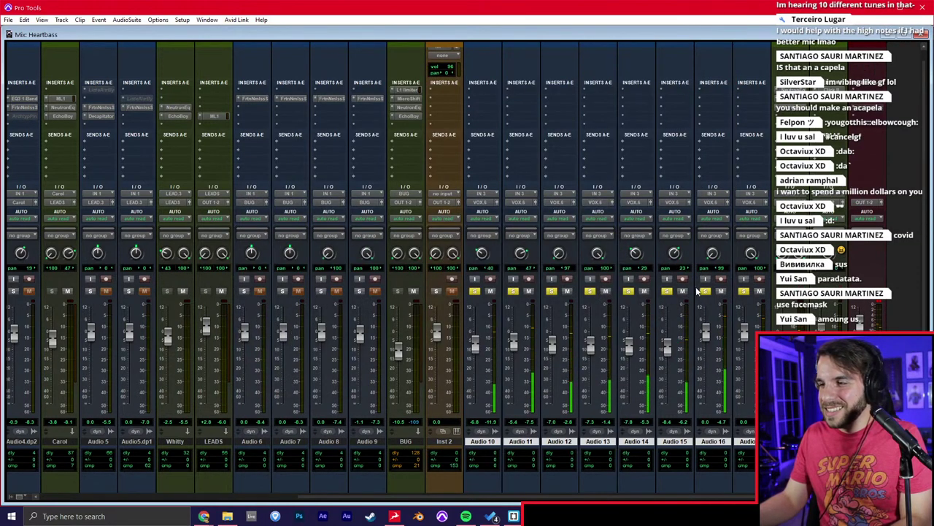
Unsolo the Audio 10 through Audio 17 tracks and play the session from the start in the Edit window.
{"action": "left_click", "coordinate": [704, 291], "text": "alt+shift"}
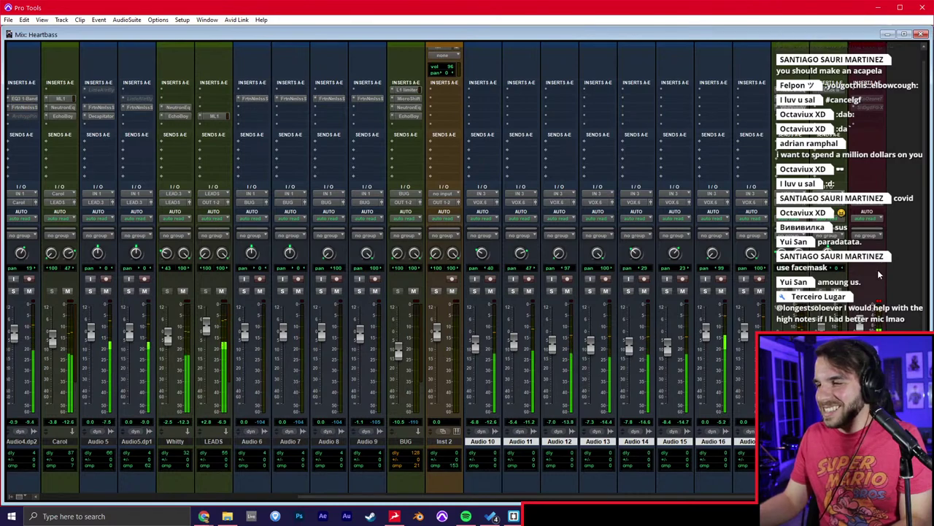
{"action": "key", "text": "ctrl+equal"}
{"action": "left_click", "coordinate": [659, 302]}
{"action": "key", "text": "r"}
{"action": "key", "text": "r"}
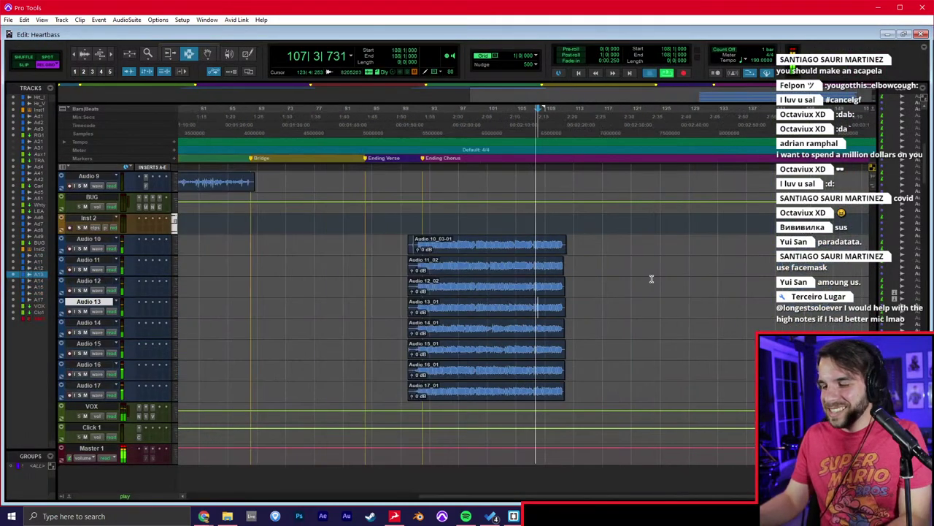
{"action": "key", "text": "Return"}
{"action": "key", "text": "space"}
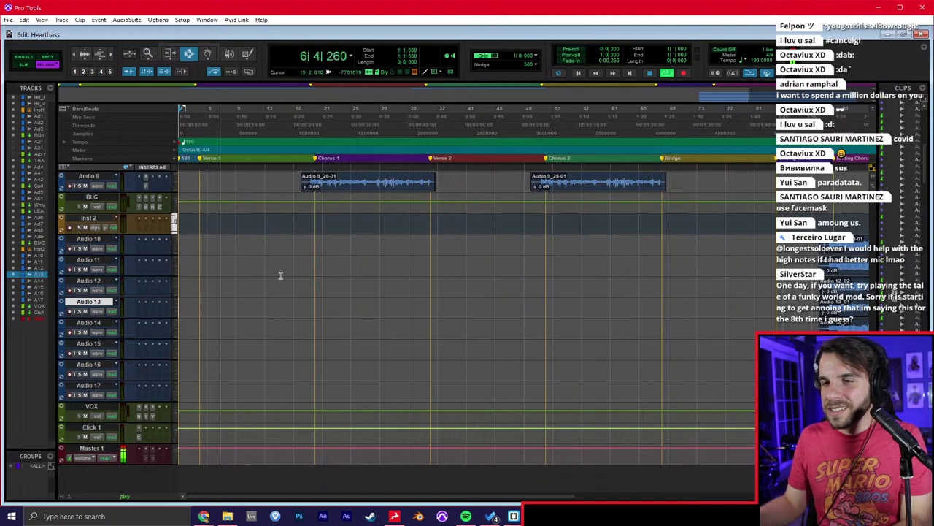
Stop playback and unmute the Heartbass_Inst track at the start of the track list.
{"action": "scroll", "coordinate": [281, 274], "scroll_direction": "up", "scroll_amount": 3}
{"action": "scroll", "coordinate": [281, 273], "scroll_direction": "up", "scroll_amount": 10}
{"action": "key", "text": "space"}
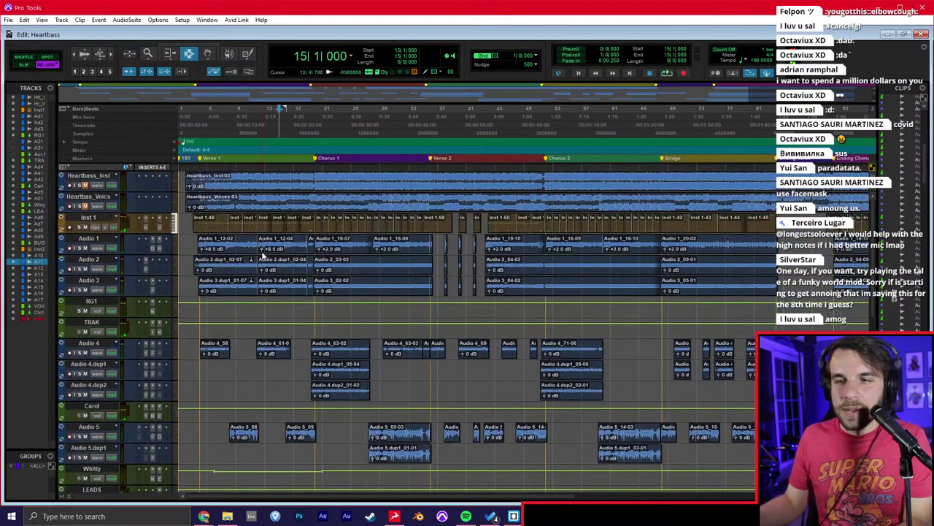
{"action": "left_click", "coordinate": [89, 177]}
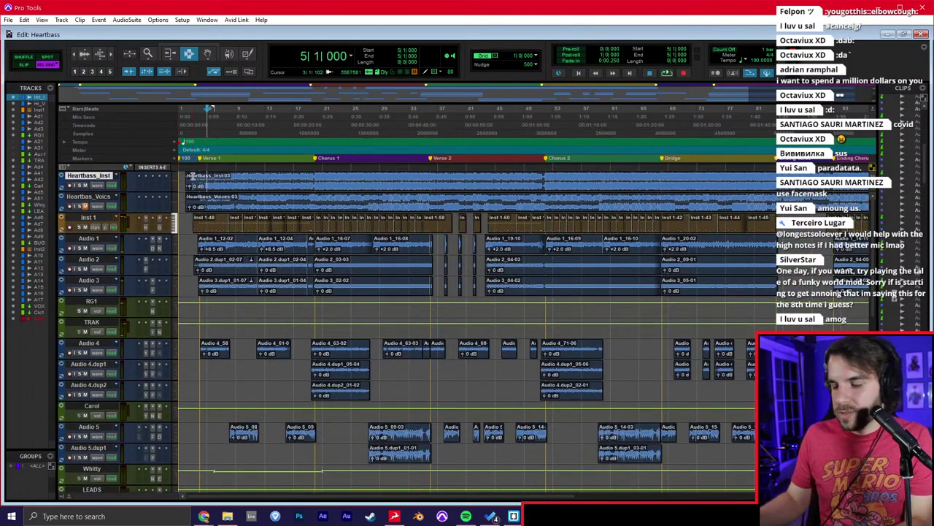
Zoom in on the song's opening and briefly play the session from bar 2.
{"action": "key", "text": "Return"}
{"action": "key", "text": "t"}
{"action": "key", "text": "t"}
{"action": "key", "text": "t"}
{"action": "left_click", "coordinate": [235, 187]}
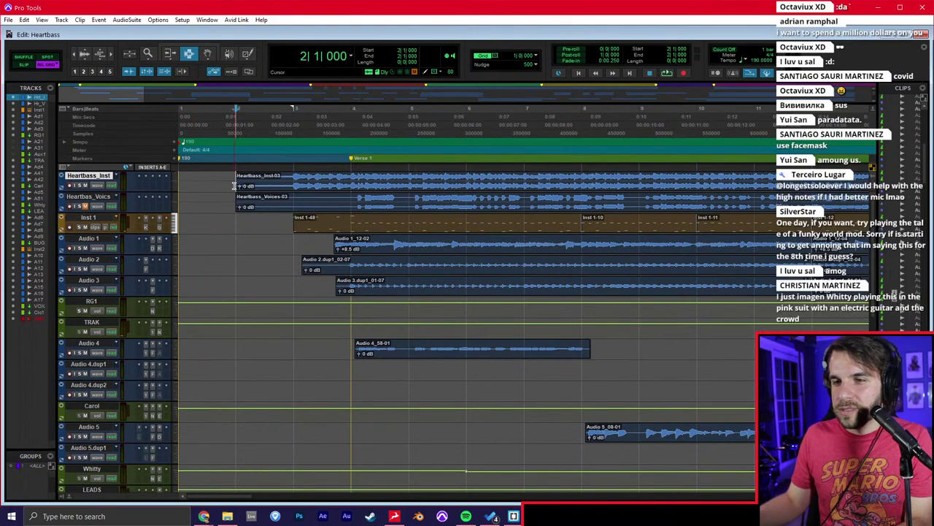
{"action": "key", "text": "space"}
{"action": "key", "text": "space"}
Create one new instrument track directly below the Heartbas_Voics track.
{"action": "left_click", "coordinate": [100, 218]}
{"action": "left_click", "coordinate": [107, 198]}
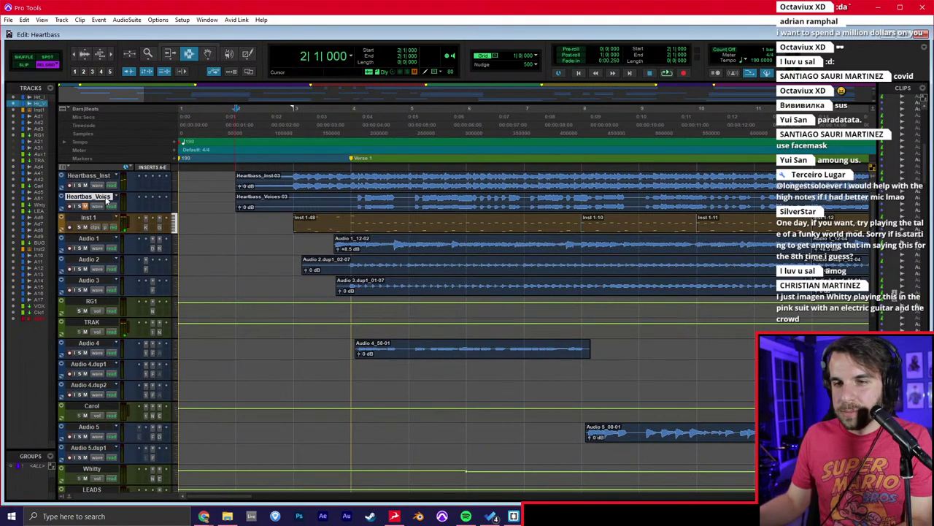
{"action": "key", "text": "ctrl+shift+n"}
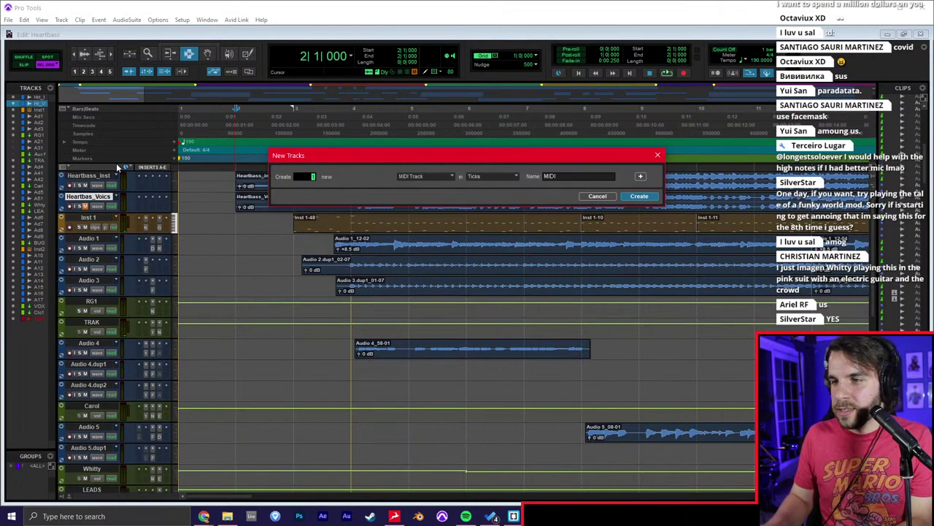
{"action": "key", "text": "Return"}
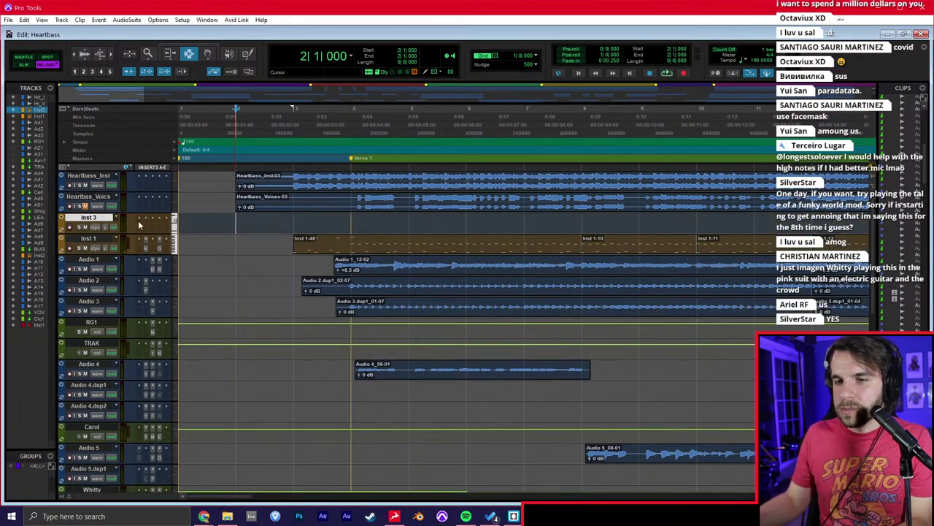
Insert the stereo FM8 synthesizer in the first insert slot of the new instrument track.
{"action": "left_click", "coordinate": [139, 218]}
{"action": "type", "text": "kont"}
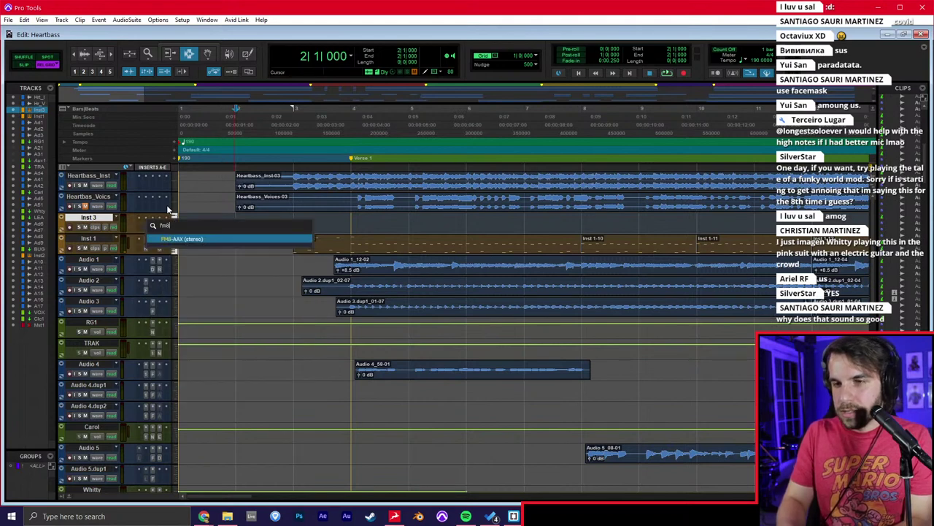
{"action": "key", "text": "Return"}
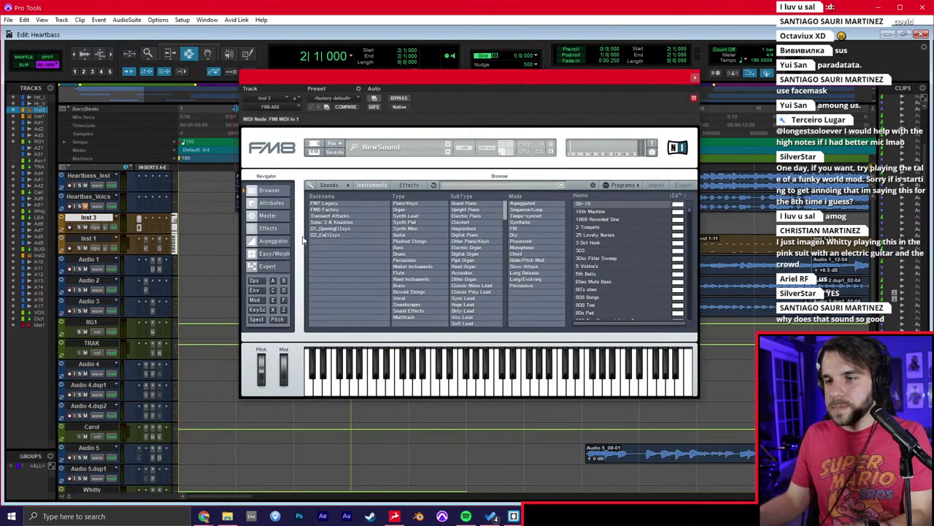
Filter the FM8 preset browser to the Mallet Instruments type and the Bell subtype.
{"action": "left_click", "coordinate": [319, 234]}
{"action": "left_click", "coordinate": [327, 238]}
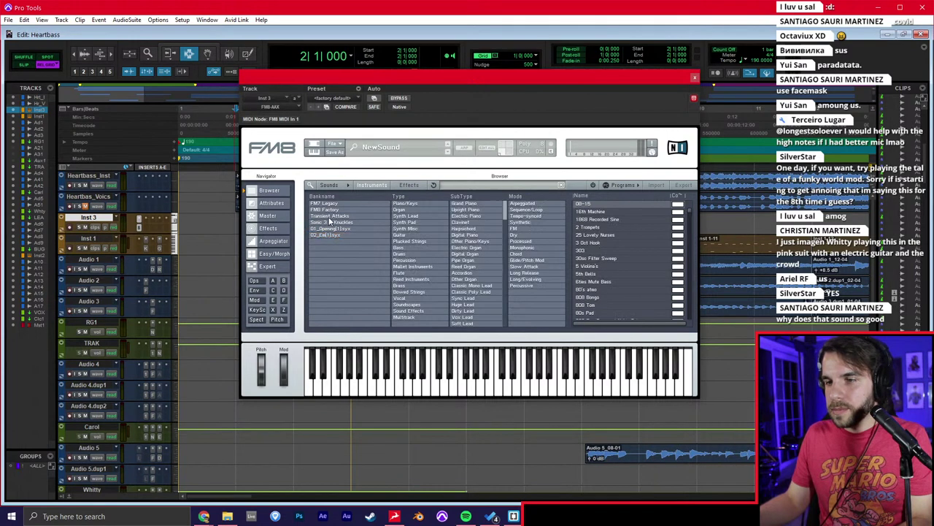
{"action": "left_click", "coordinate": [412, 266]}
{"action": "left_click", "coordinate": [460, 242]}
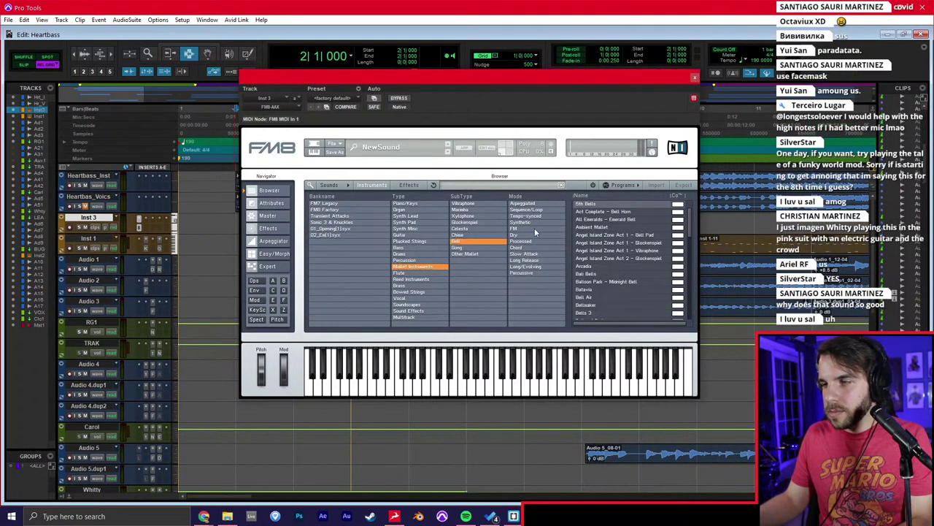
Audition several bell presets from the filtered list and load Bells of Bedlam, closing the synthesizer window when done.
{"action": "scroll", "coordinate": [609, 264], "scroll_direction": "down", "scroll_amount": 2}
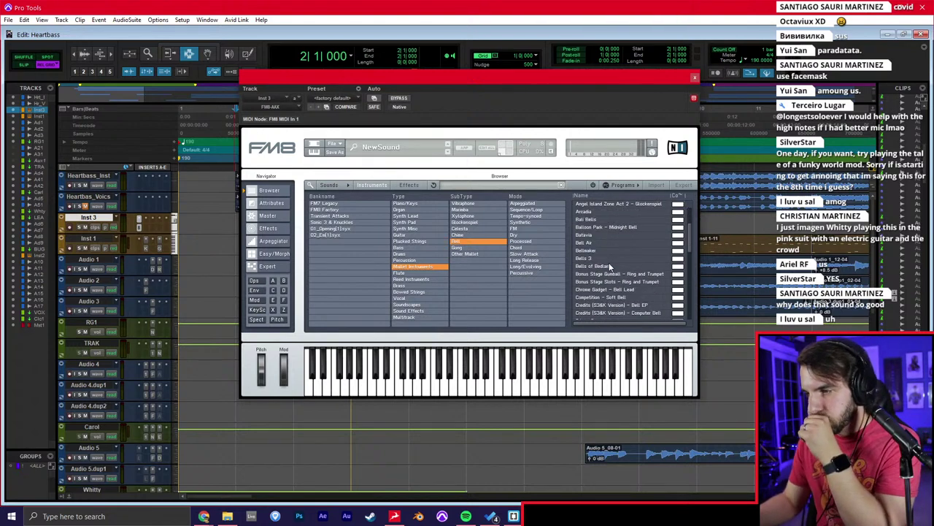
{"action": "left_click", "coordinate": [591, 243]}
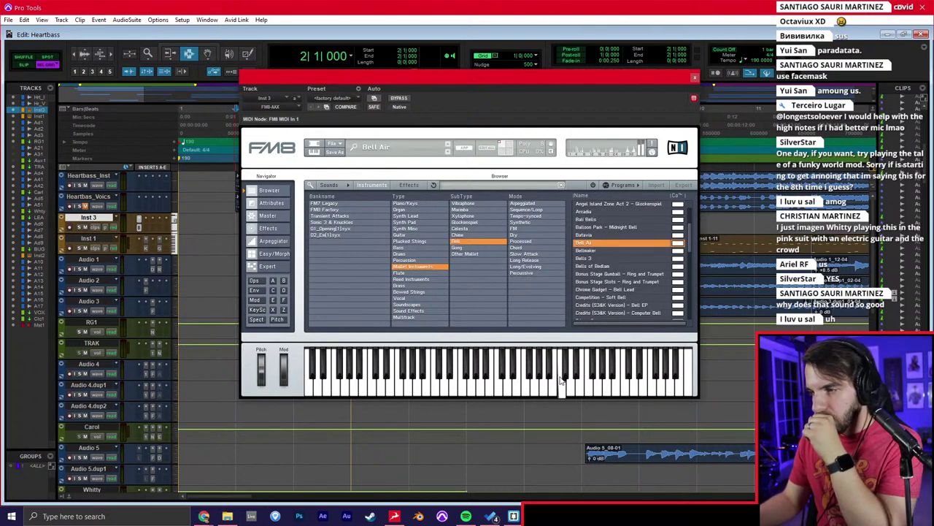
{"action": "left_click", "coordinate": [596, 267]}
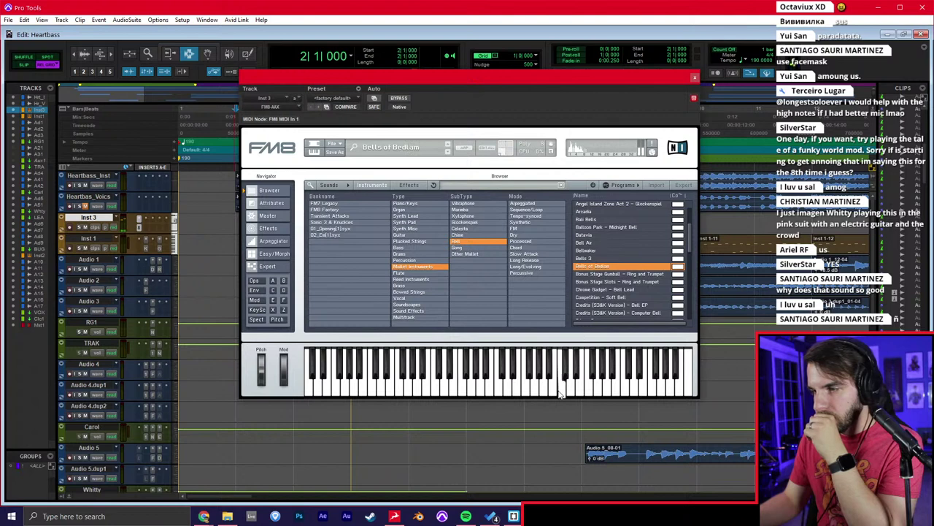
{"action": "scroll", "coordinate": [610, 292], "scroll_direction": "down", "scroll_amount": 2}
{"action": "left_click", "coordinate": [617, 273]}
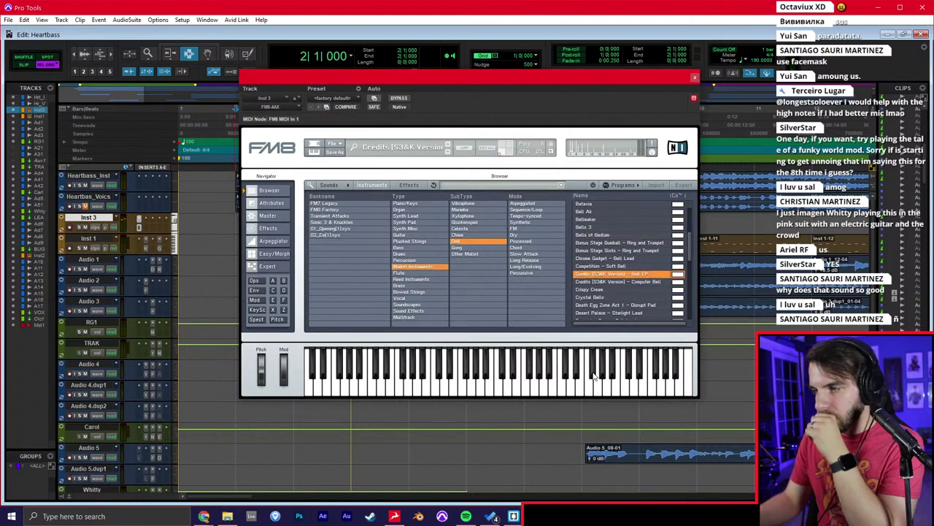
{"action": "left_click", "coordinate": [613, 282]}
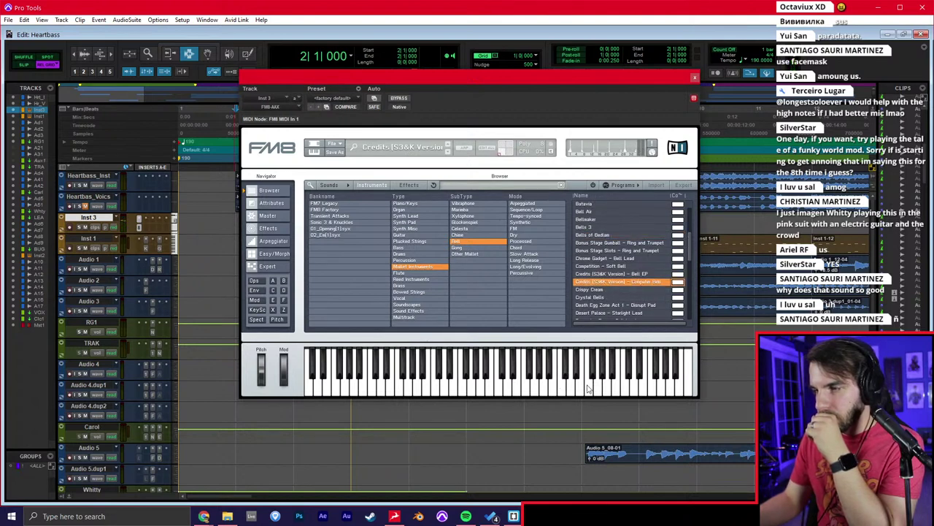
{"action": "left_click", "coordinate": [601, 259]}
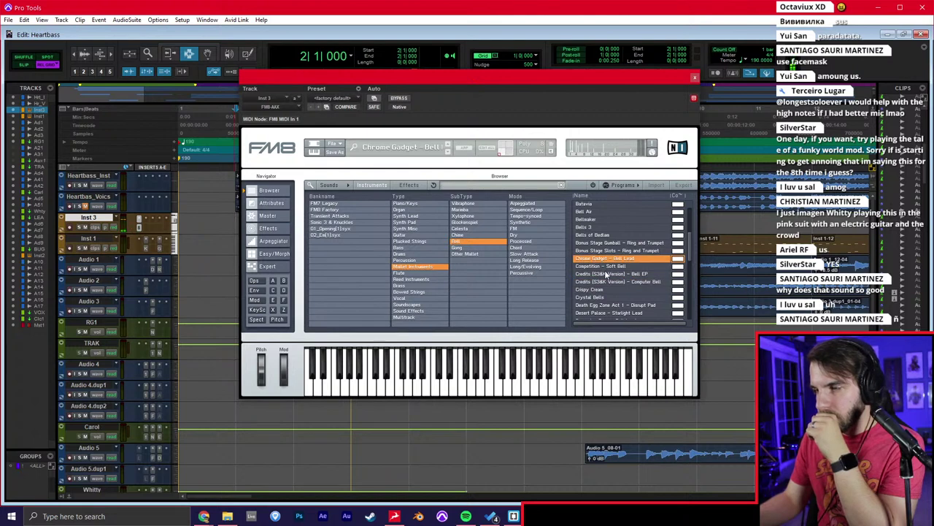
{"action": "left_click", "coordinate": [597, 235]}
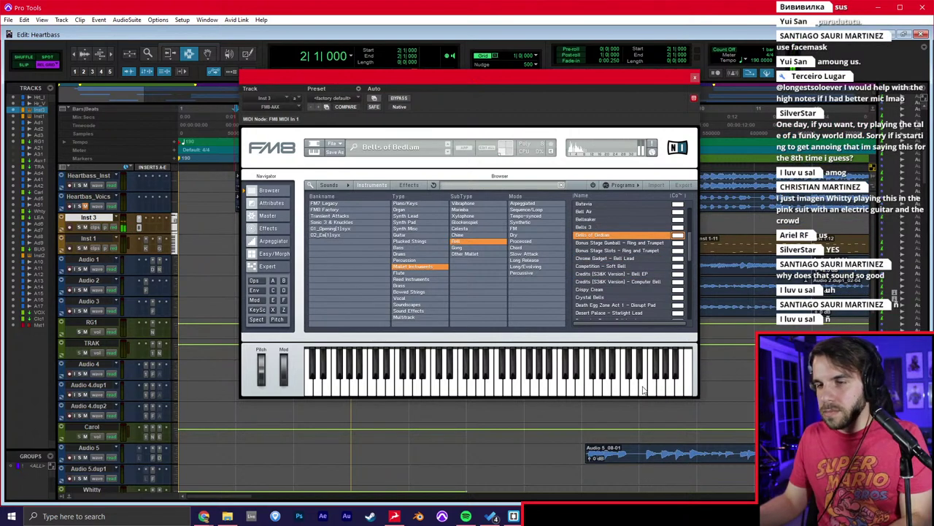
{"action": "left_click", "coordinate": [695, 77]}
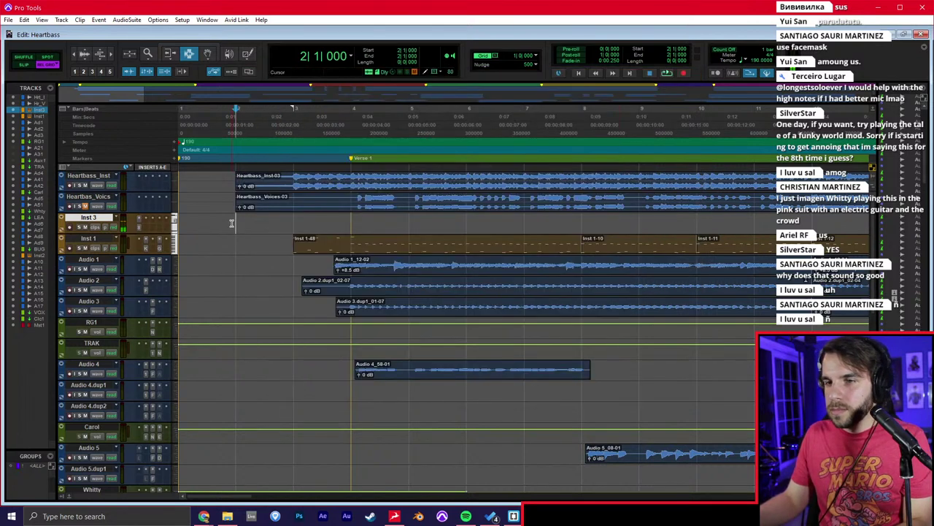
Create a one-bar MIDI clip in bar 2 of the Inst 3 track with four short notes stacked on the downbeat.
{"action": "key", "text": "ctrl+bracketright"}
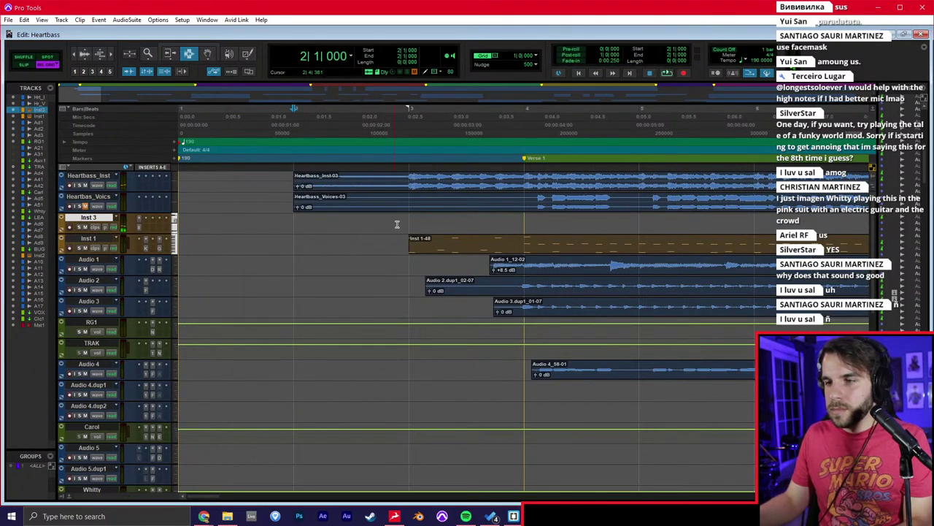
{"action": "key", "text": "space"}
{"action": "key", "text": "ctrl+equal"}
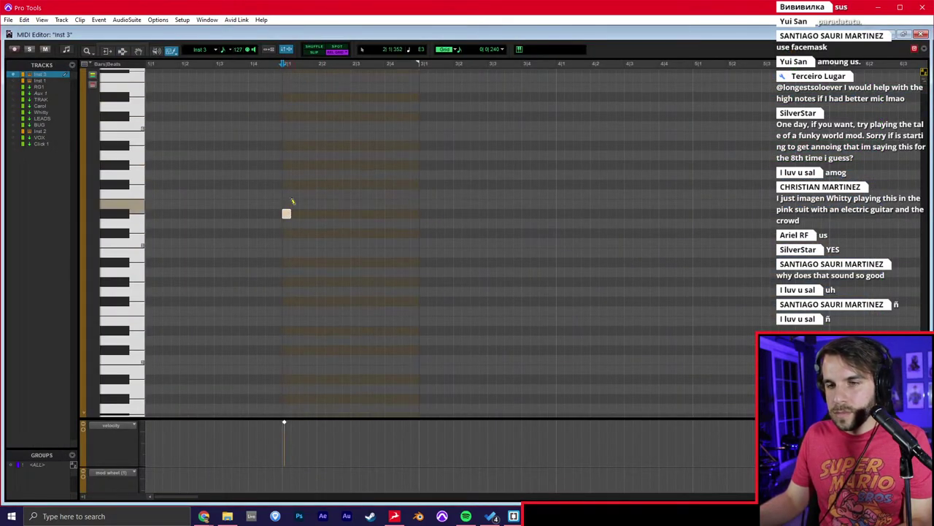
{"action": "key", "text": "shift+Up"}
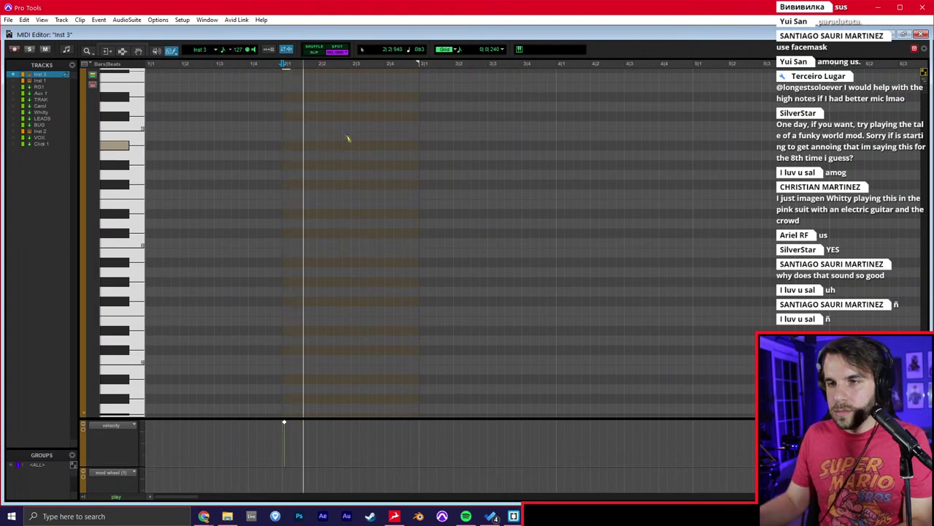
{"action": "scroll", "coordinate": [329, 183], "scroll_direction": "up", "scroll_amount": 5}
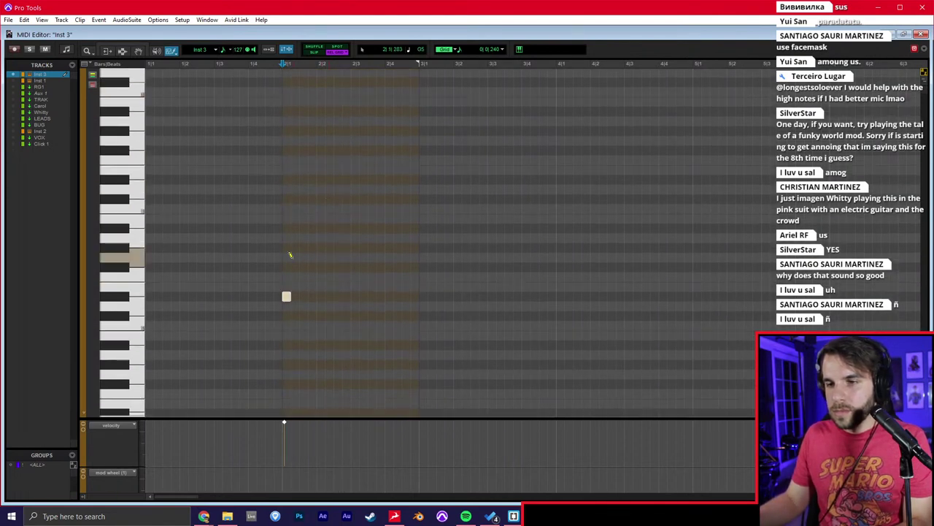
{"action": "key", "text": "space"}
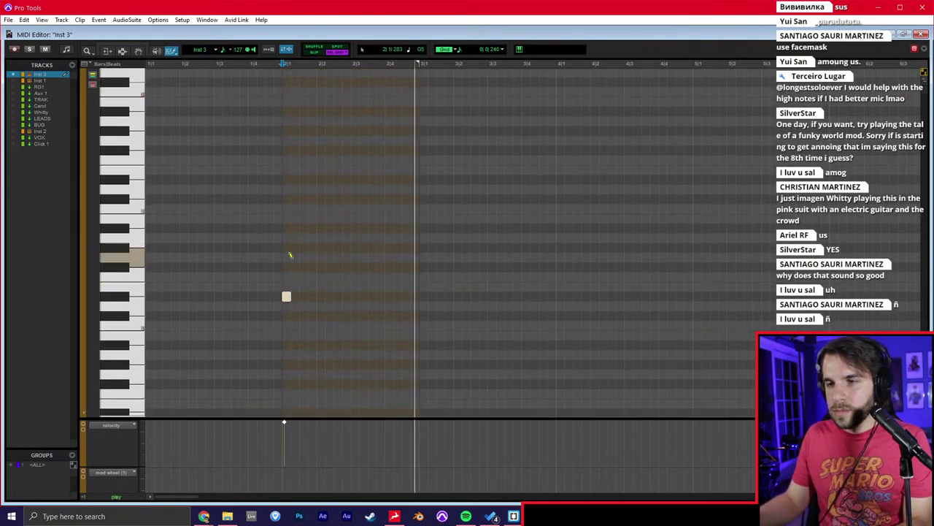
{"action": "left_click", "coordinate": [287, 257]}
{"action": "left_click", "coordinate": [288, 228]}
{"action": "left_click", "coordinate": [288, 190]}
{"action": "key", "text": "ctrl+w"}
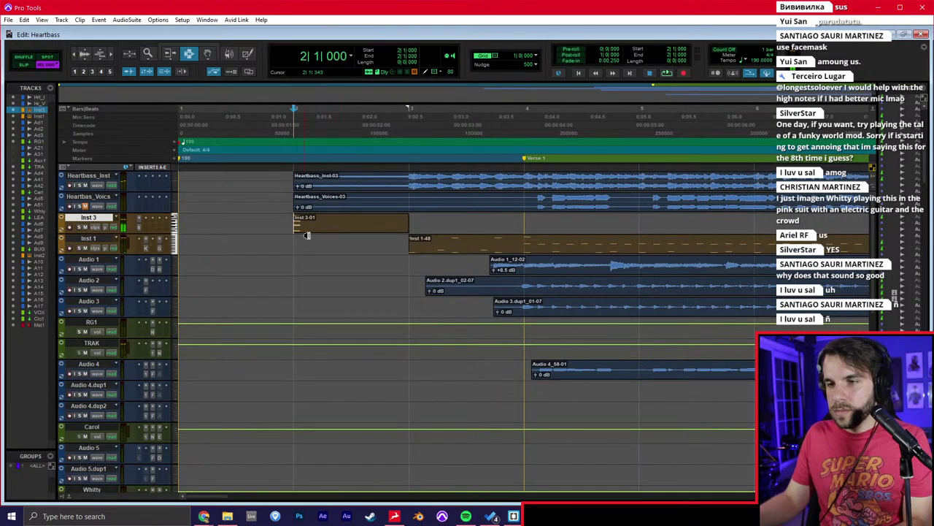
Stagger the stacked bell notes into a rising arpeggio, add an F6 note on top, and play the result.
{"action": "double_click", "coordinate": [299, 228]}
{"action": "left_click_drag", "start_coordinate": [427, 251], "coordinate": [441, 221]}
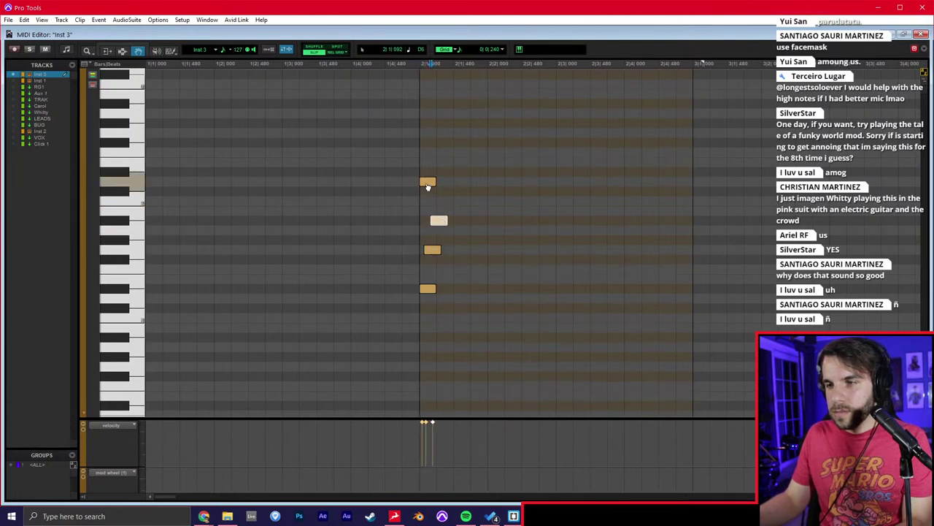
{"action": "key", "text": "F10"}
{"action": "left_click", "coordinate": [454, 153]}
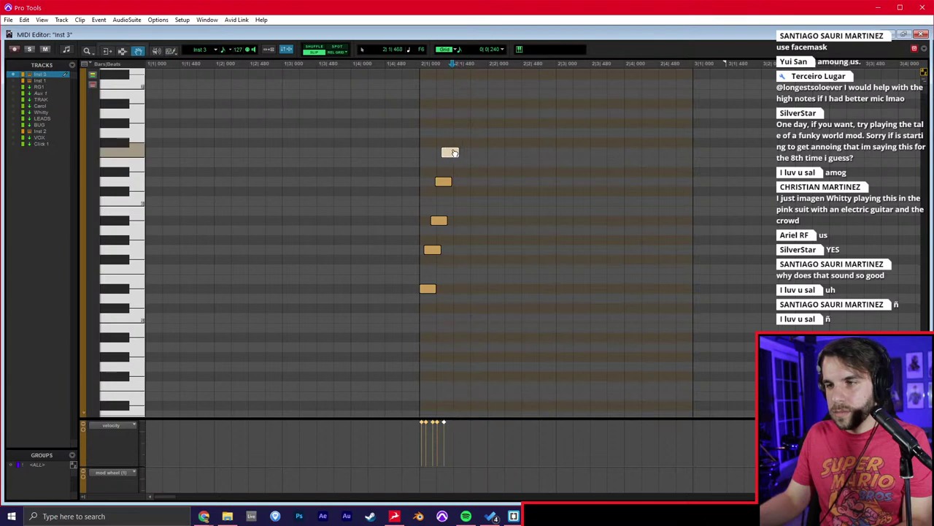
{"action": "key", "text": "ctrl+w"}
{"action": "key", "text": "space"}
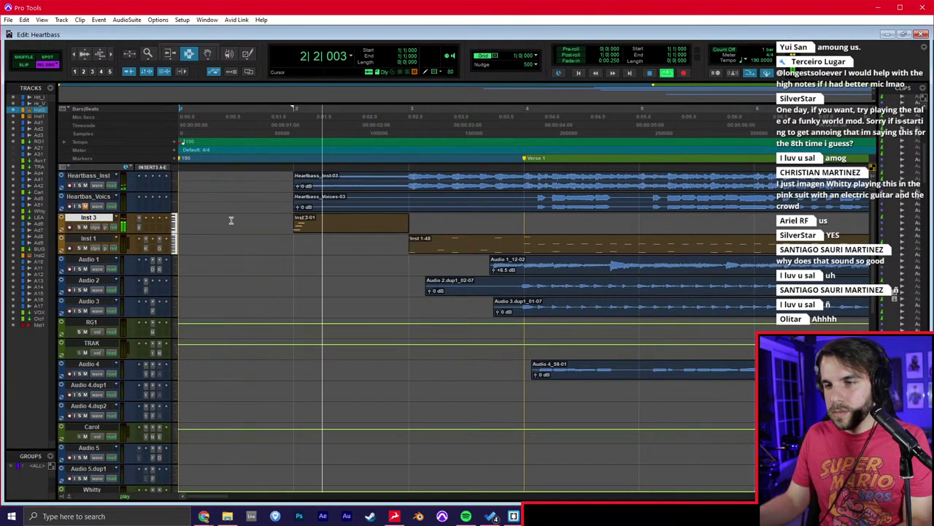
{"action": "key", "text": "space"}
Extend the Inst 1 drum part into bar 2 by adding hits of one drum on beats 2, 3 and 4.
{"action": "left_click", "coordinate": [300, 244]}
{"action": "key", "text": "super+equal"}
{"action": "key", "text": "F10"}
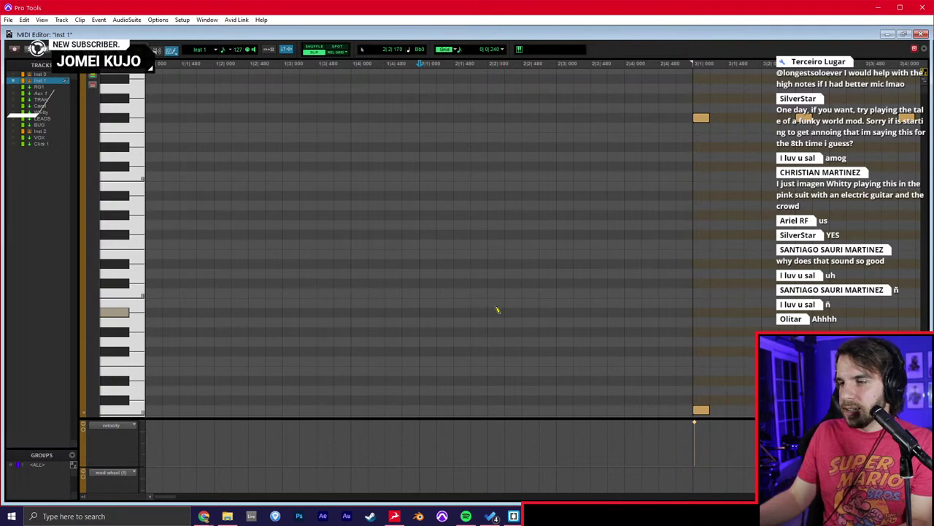
{"action": "left_click", "coordinate": [493, 195]}
{"action": "left_click", "coordinate": [563, 196]}
{"action": "left_click", "coordinate": [631, 196]}
Add two consecutive D0 hits leading into bar 3 and reduce their velocities so they rise toward the downbeat.
{"action": "left_click", "coordinate": [664, 390]}
{"action": "left_click", "coordinate": [684, 391]}
{"action": "scroll", "coordinate": [681, 390], "scroll_direction": "down", "scroll_amount": 3}
{"action": "mouse_move", "coordinate": [664, 425]}
{"action": "left_mouse_down"}
{"action": "mouse_move", "coordinate": [668, 441]}
{"action": "mouse_move", "coordinate": [679, 429]}
{"action": "left_mouse_up"}
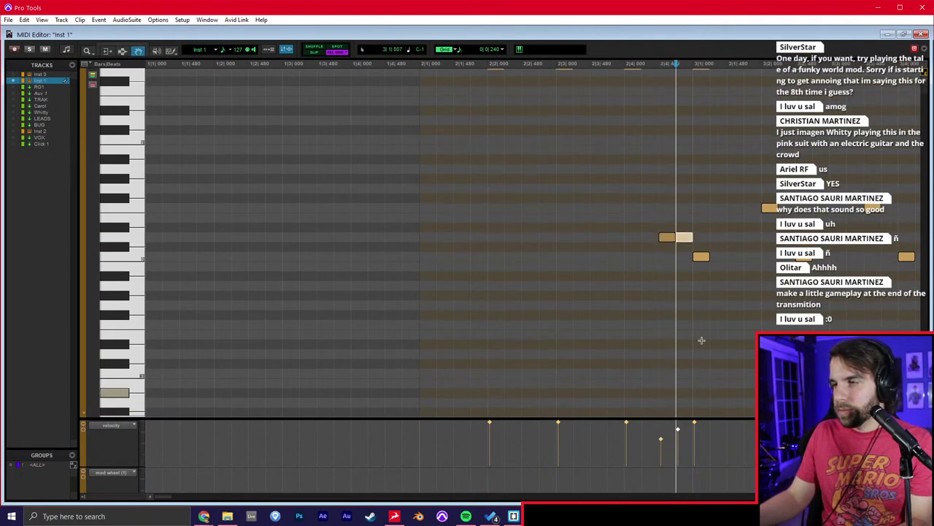
Add a quiet D0 ghost note halfway through beat 1 of bar 3 and copy it to beat 3.
{"action": "key", "text": "F10"}
{"action": "left_click", "coordinate": [729, 234]}
{"action": "scroll", "coordinate": [624, 426], "scroll_direction": "right", "scroll_amount": 2}
{"action": "key", "text": "F8"}
{"action": "left_click_drag", "start_coordinate": [593, 239], "coordinate": [695, 239]}
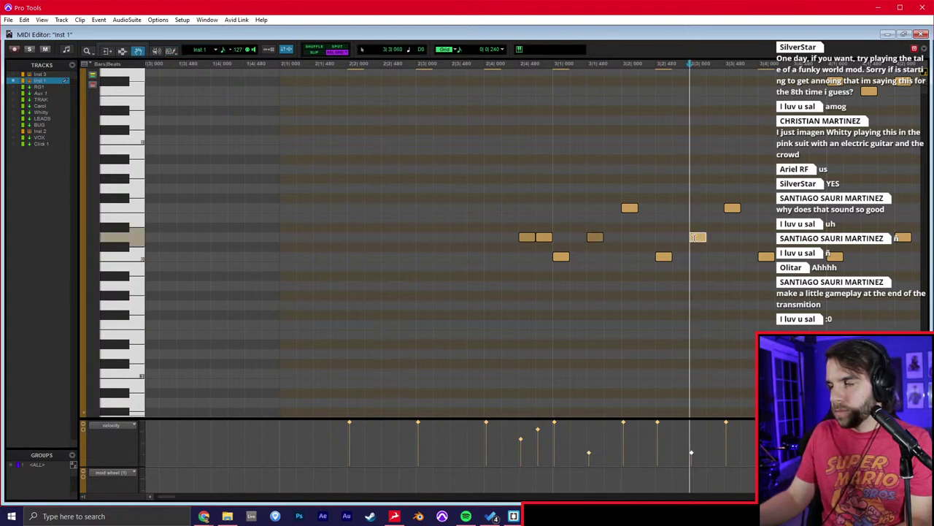
Play the session from bar 2 and lower the Inst 3 track's volume to about -12.9 dB.
{"action": "key", "text": "F7"}
{"action": "left_click", "coordinate": [286, 202]}
{"action": "key", "text": "space"}
{"action": "key", "text": "ctrl+equal"}
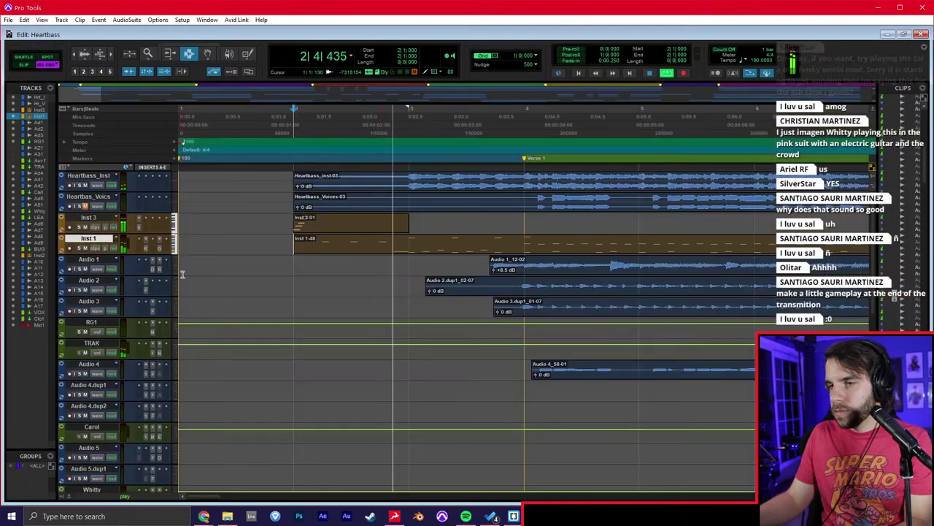
{"action": "key", "text": "ctrl+equal"}
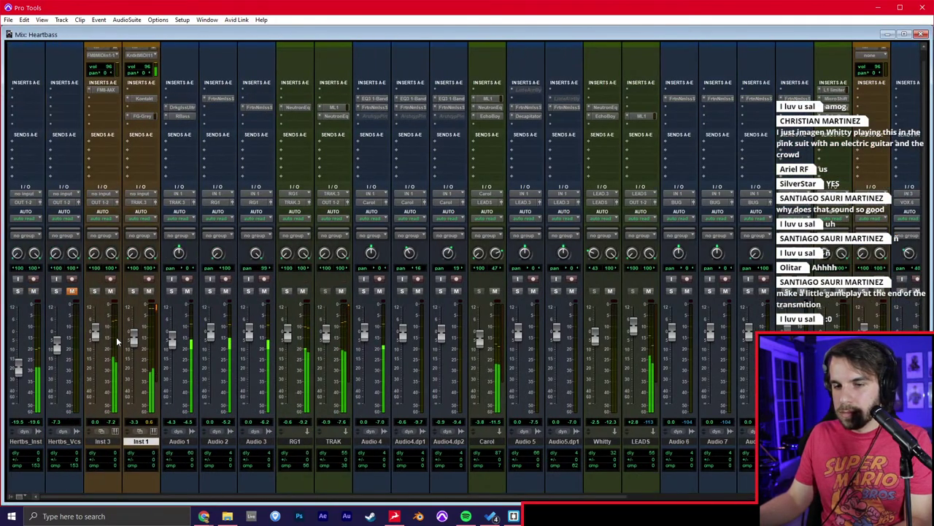
{"action": "left_click_drag", "start_coordinate": [95, 332], "coordinate": [97, 356]}
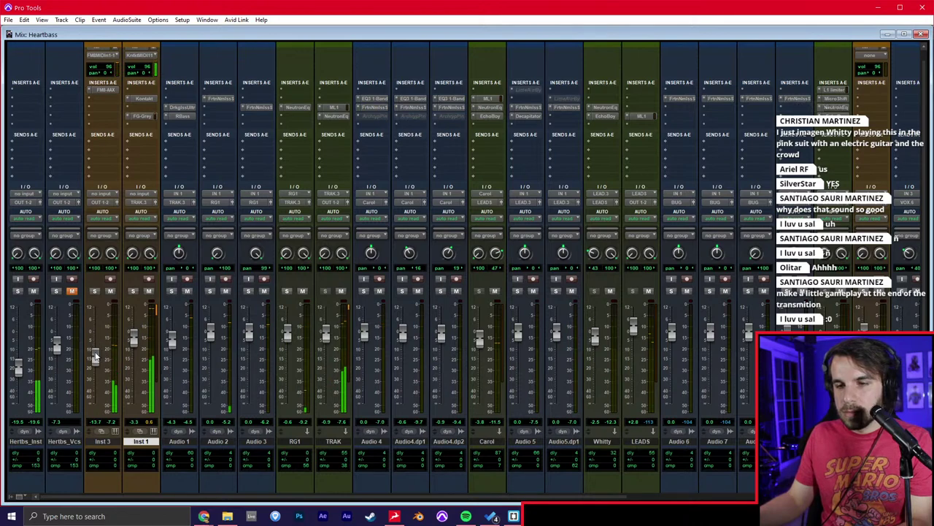
{"action": "key", "text": "ctrl+equal"}
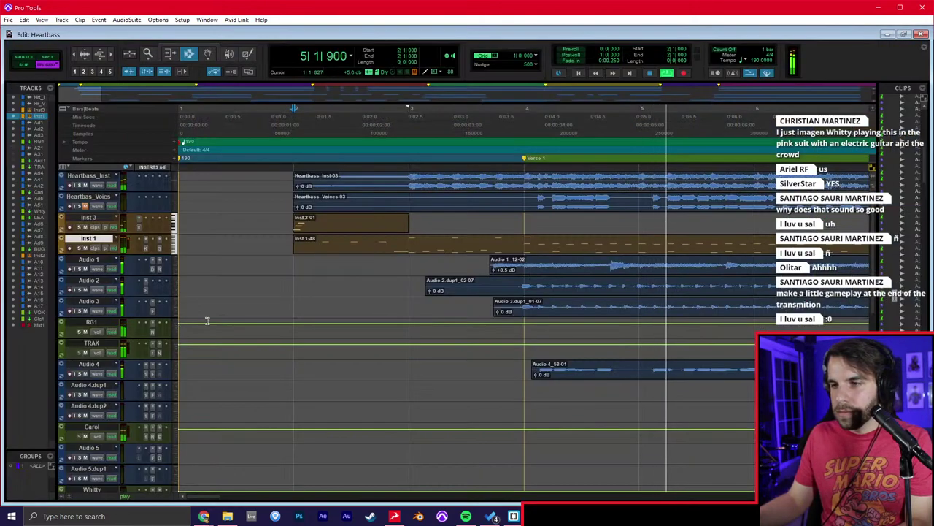
{"action": "key", "text": "space"}
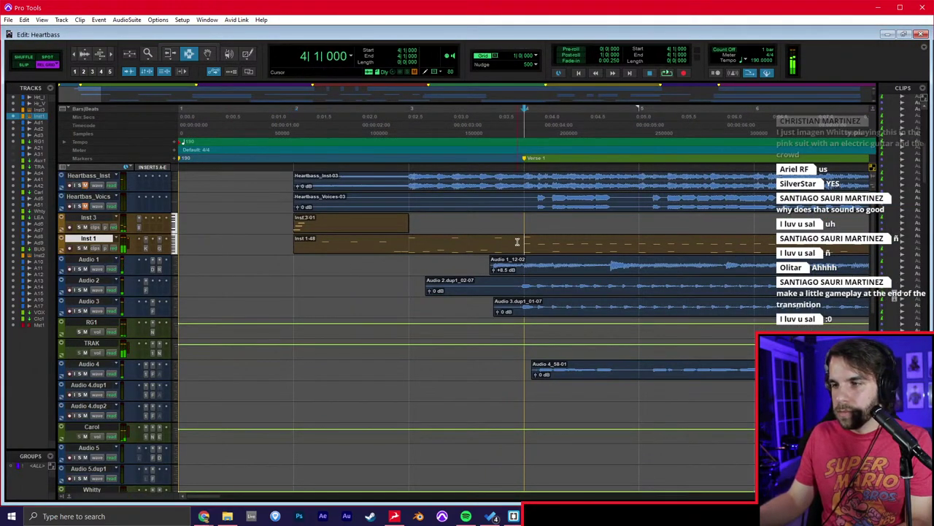
Edit the high drum note at the start of bar 4, on the Verse 1 marker, in the Inst 1 clip.
{"action": "double_click", "coordinate": [516, 241]}
{"action": "key", "text": "space"}
{"action": "left_click_drag", "start_coordinate": [574, 88], "coordinate": [512, 119]}
{"action": "left_click", "coordinate": [540, 79], "text": "ctrl"}
{"action": "key", "text": "ctrl+equal"}
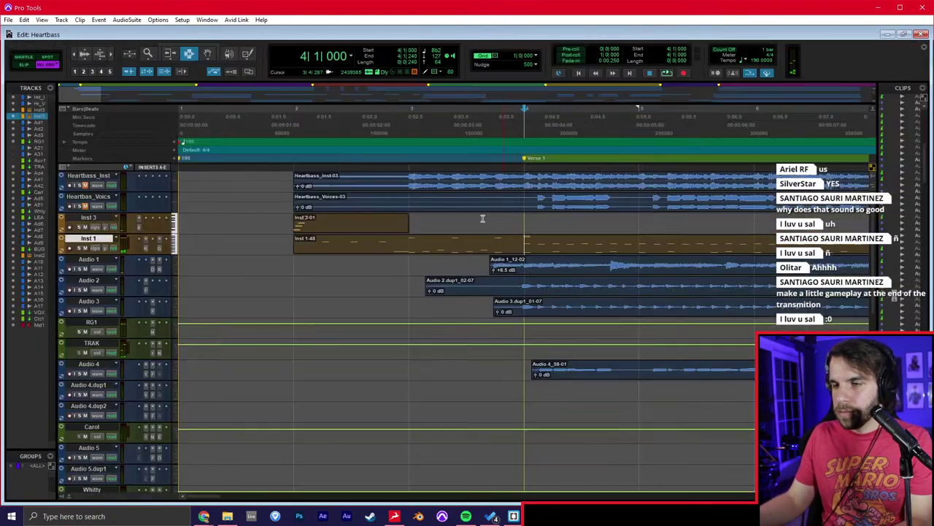
During playback, raise FX Cymbals and slightly lower Hats, X Hats and Overheads in the Inst 1 Kontakt drum kit's cymbal mixer.
{"action": "key", "text": "ctrl+equal"}
{"action": "key", "text": "space"}
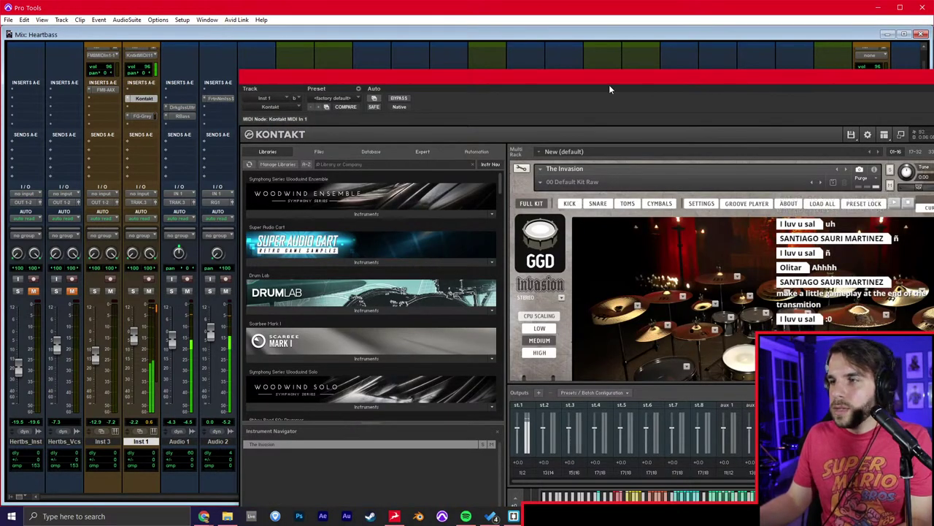
{"action": "left_click_drag", "start_coordinate": [597, 75], "coordinate": [381, 29]}
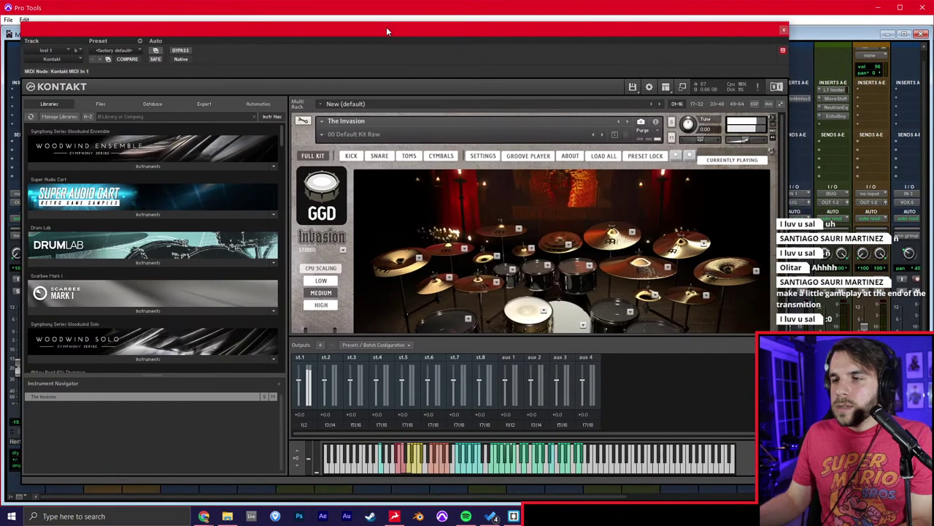
{"action": "left_click", "coordinate": [359, 156]}
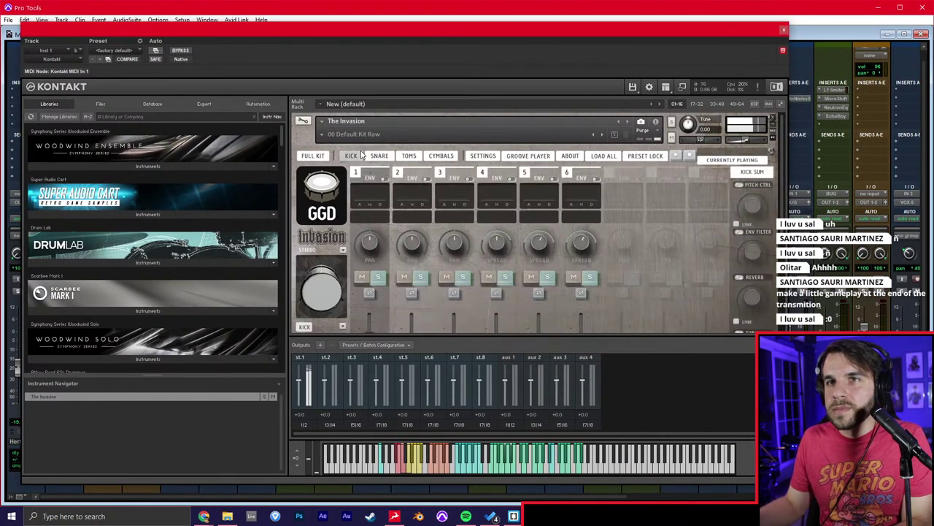
{"action": "left_click", "coordinate": [440, 157]}
{"action": "scroll", "coordinate": [616, 244], "scroll_direction": "down", "scroll_amount": 3}
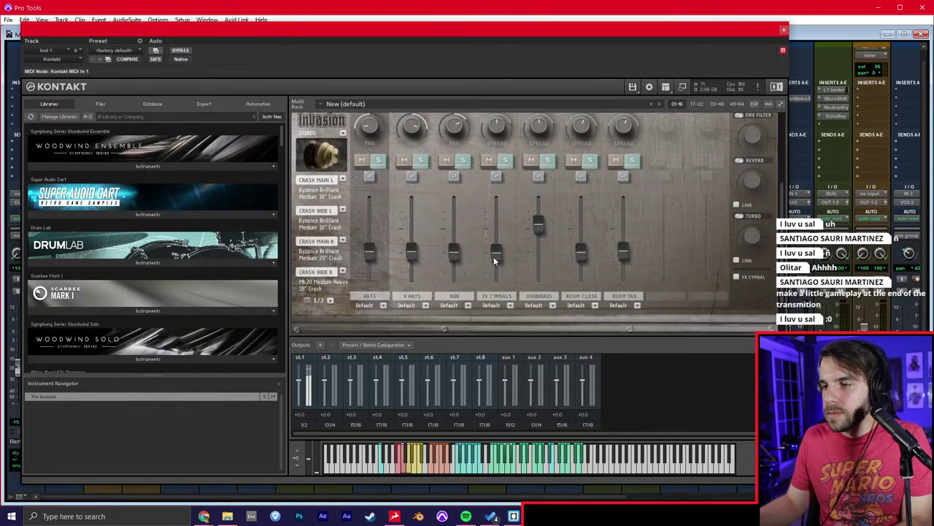
{"action": "left_click_drag", "start_coordinate": [494, 255], "coordinate": [496, 250]}
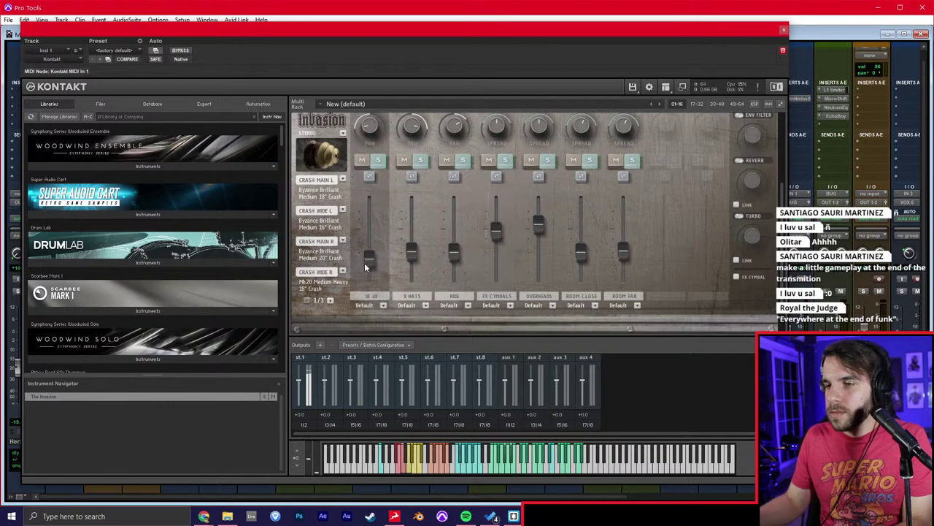
{"action": "left_click_drag", "start_coordinate": [414, 254], "coordinate": [414, 258]}
{"action": "left_click_drag", "start_coordinate": [537, 228], "coordinate": [539, 242]}
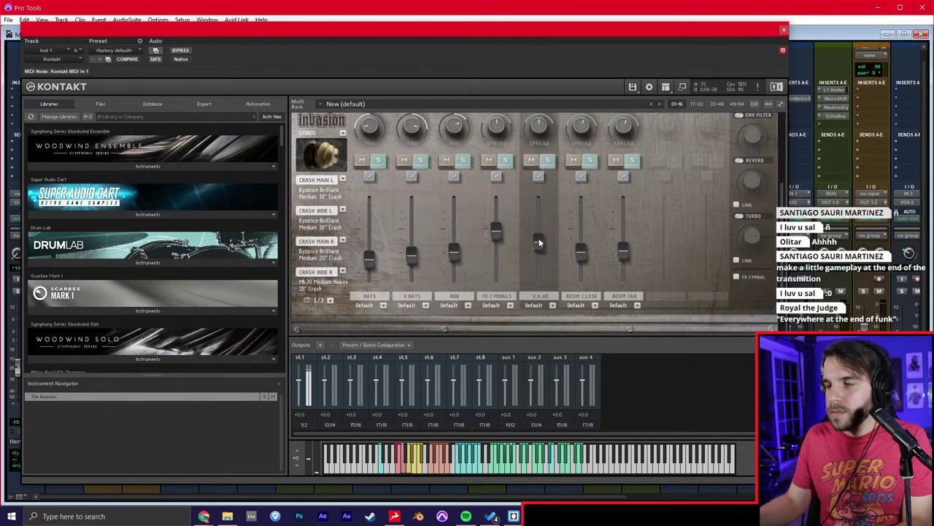
{"action": "left_click", "coordinate": [783, 34]}
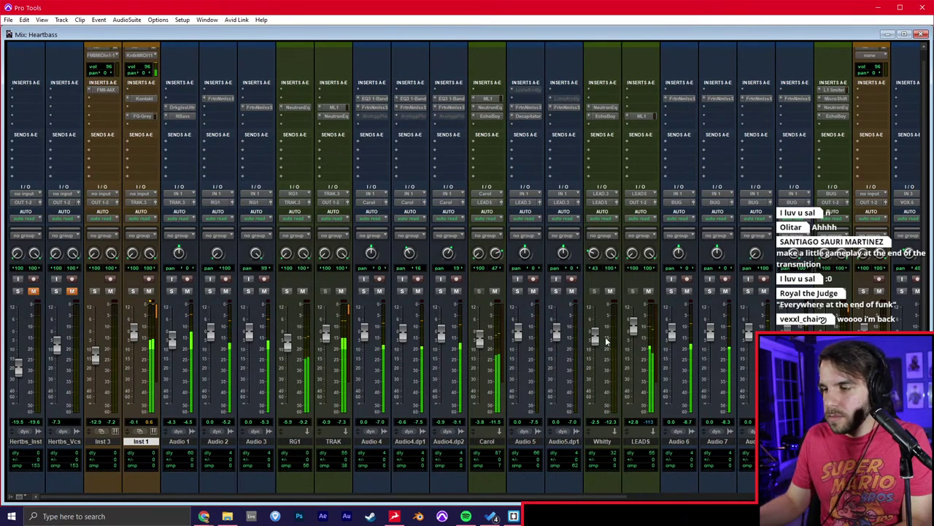
Activate the disabled Slate Digital FG-X insert on the master track.
{"action": "scroll", "coordinate": [637, 313], "scroll_direction": "right", "scroll_amount": 6}
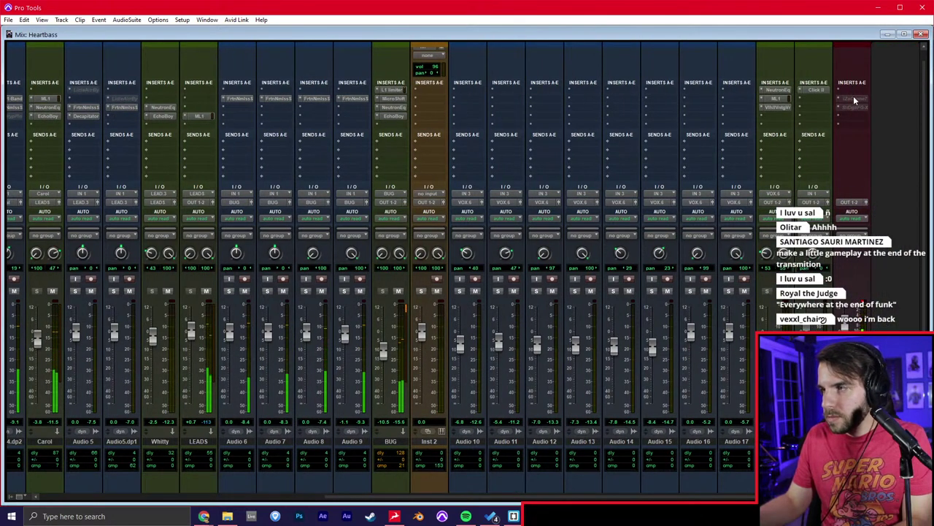
{"action": "right_click", "coordinate": [856, 97]}
{"action": "left_click", "coordinate": [864, 86]}
{"action": "right_click", "coordinate": [857, 107]}
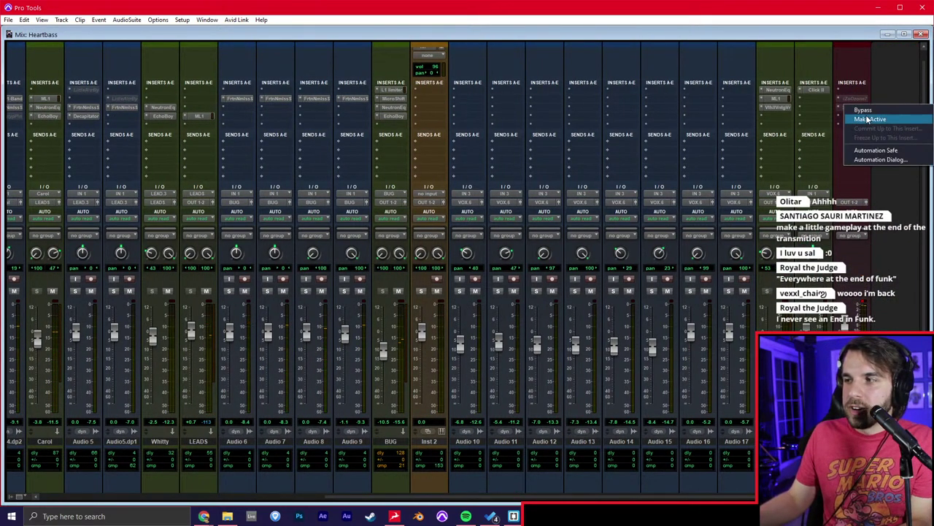
{"action": "left_click", "coordinate": [870, 118]}
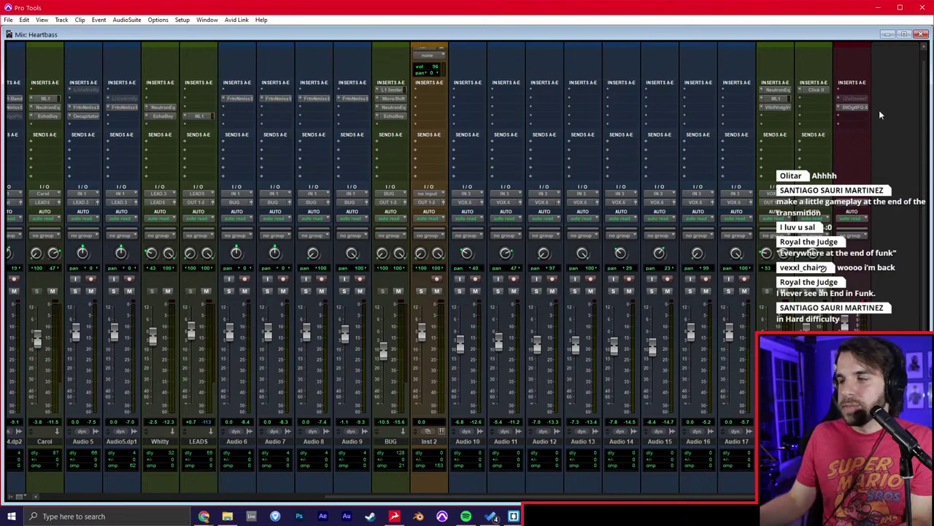
Play from bar 2 and adjust the Overheads and FX Cymbals levels in the Inst 1 Kontakt drum kit's cymbal mixer.
{"action": "key", "text": "ctrl+equal"}
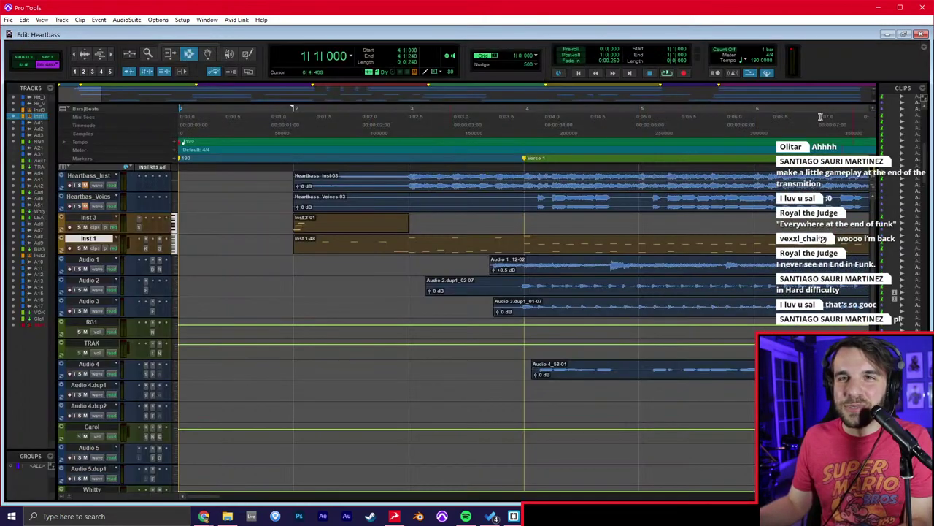
{"action": "left_click", "coordinate": [264, 269]}
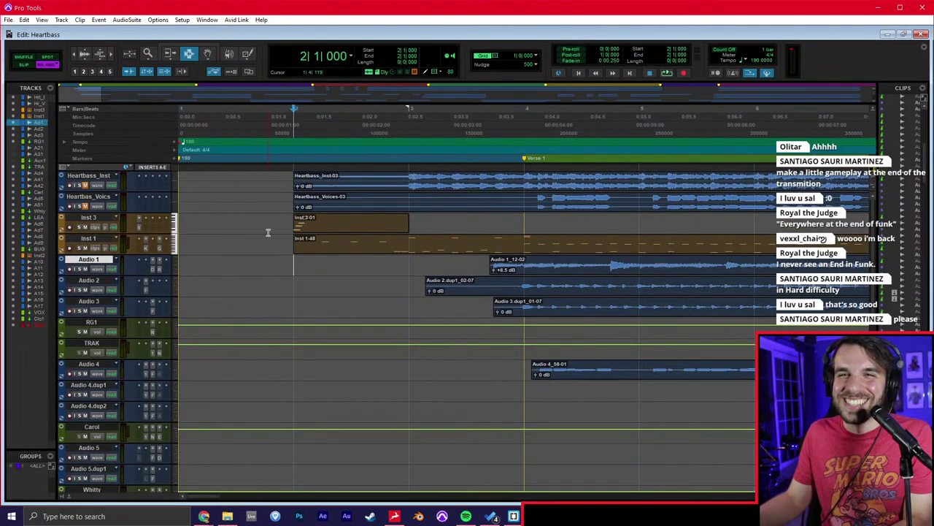
{"action": "key", "text": "space"}
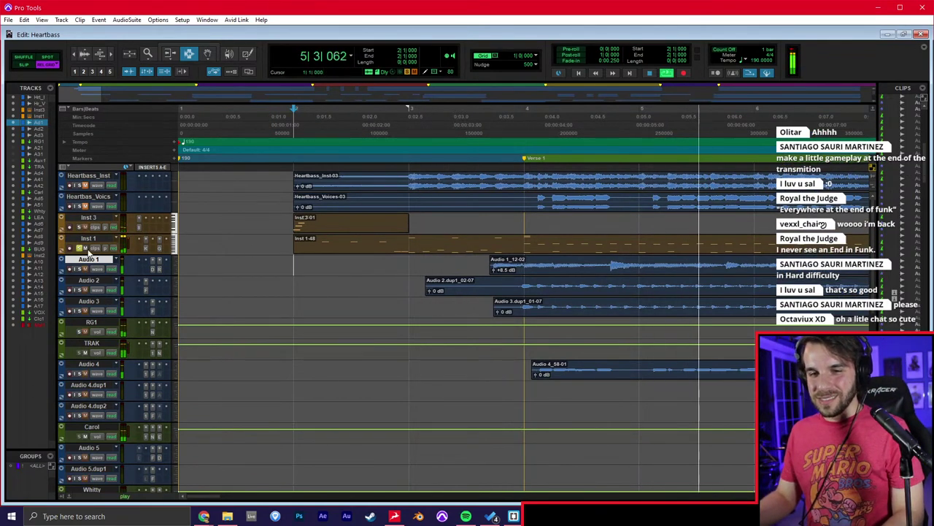
{"action": "left_click", "coordinate": [146, 248]}
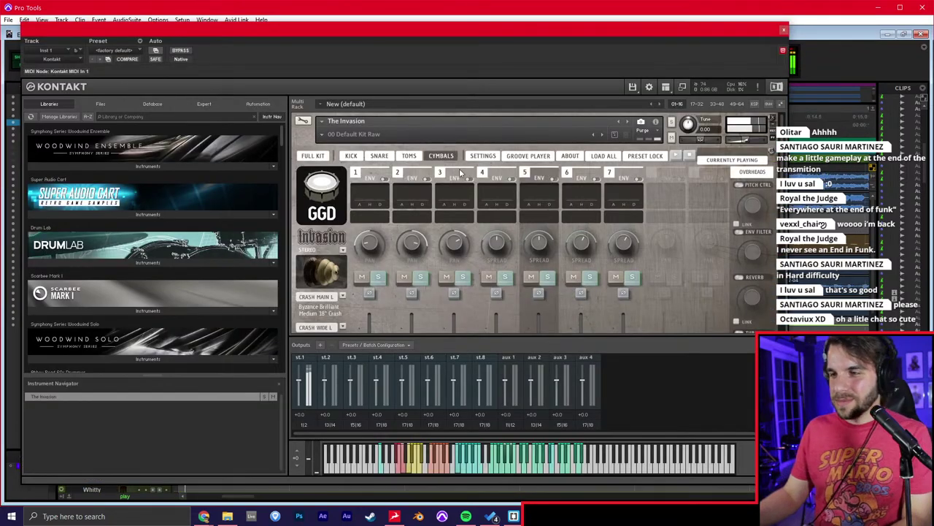
{"action": "scroll", "coordinate": [519, 246], "scroll_direction": "down", "scroll_amount": 5}
{"action": "left_click_drag", "start_coordinate": [544, 237], "coordinate": [498, 229]}
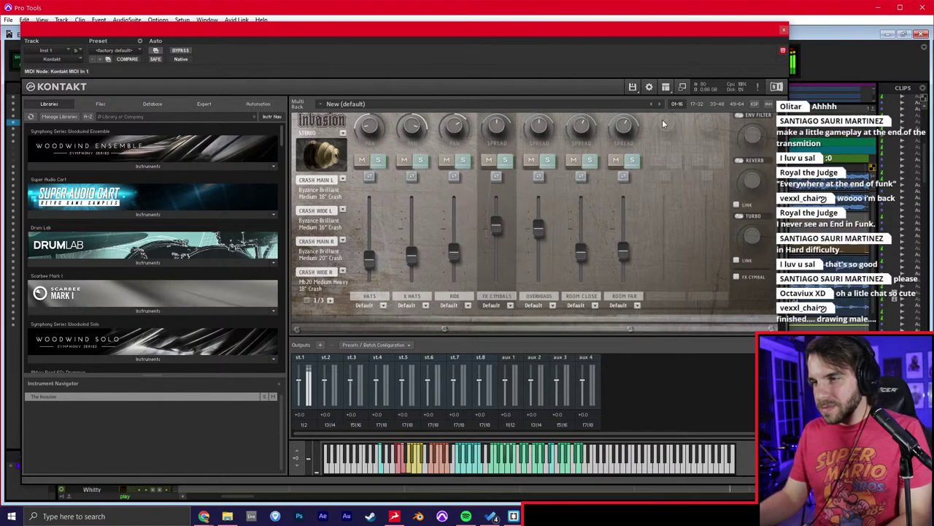
{"action": "left_click", "coordinate": [784, 31]}
Select the uppermost row of repeating notes in Inst 1's MIDI part and lower their velocities.
{"action": "double_click", "coordinate": [530, 237]}
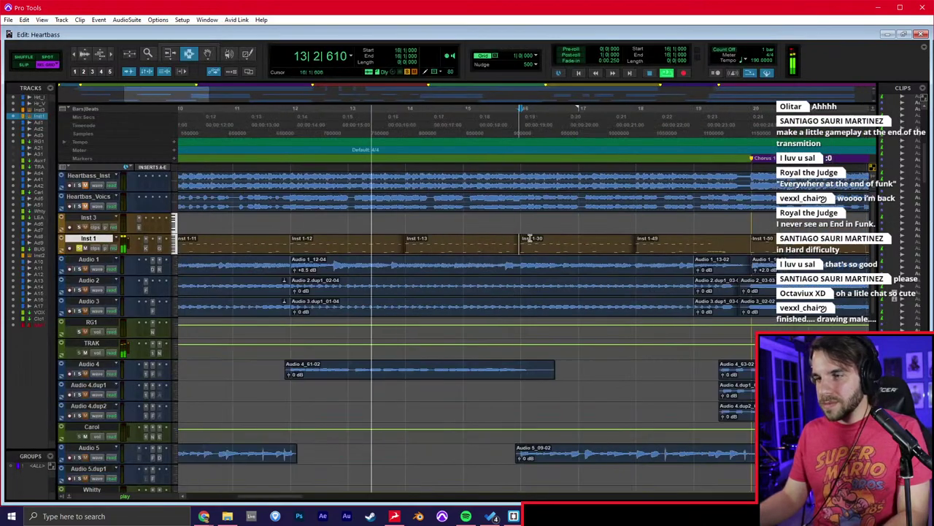
{"action": "key", "text": "space"}
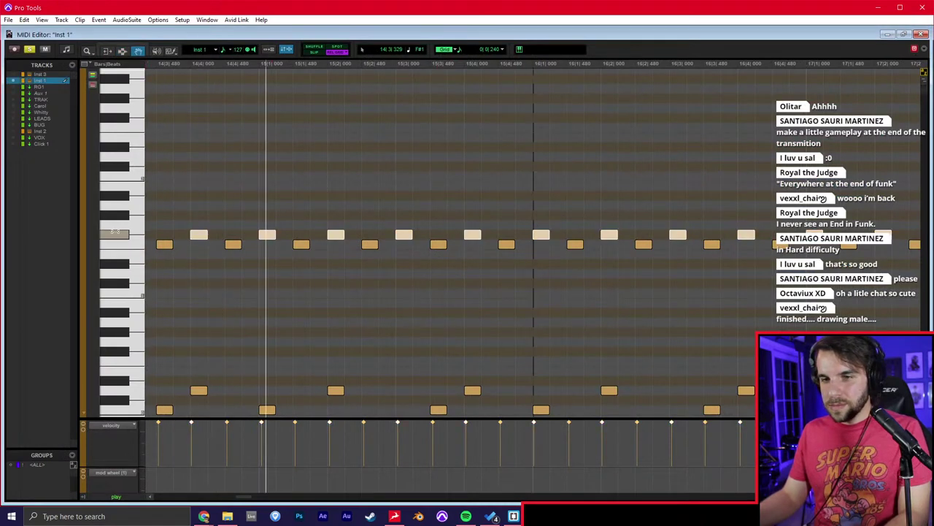
{"action": "left_click_drag", "start_coordinate": [262, 422], "coordinate": [267, 438]}
{"action": "key", "text": "ctrl+w"}
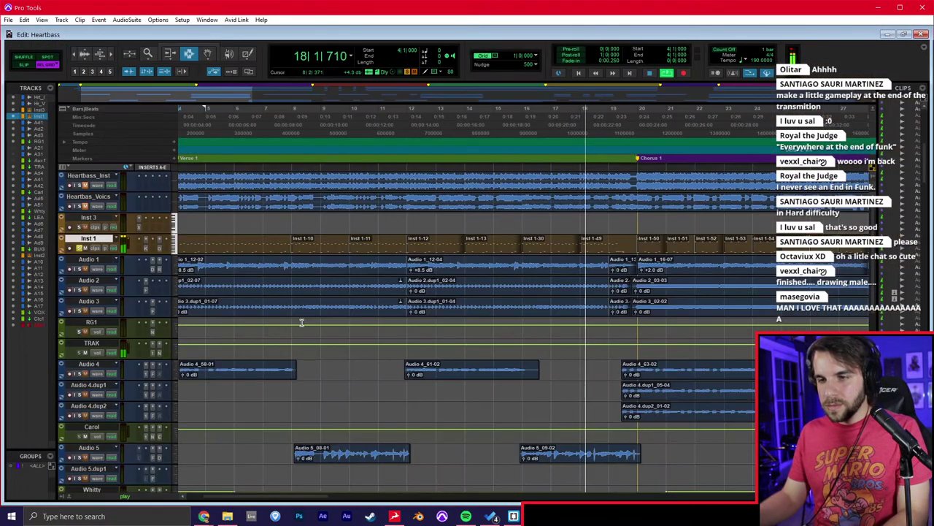
Restart playback at bar 2 on the Inst 1 track and listen through the intro into Verse 1.
{"action": "key", "text": "r"}
{"action": "key", "text": "space"}
{"action": "left_click", "coordinate": [214, 250]}
{"action": "left_click", "coordinate": [193, 245]}
{"action": "key", "text": "space"}
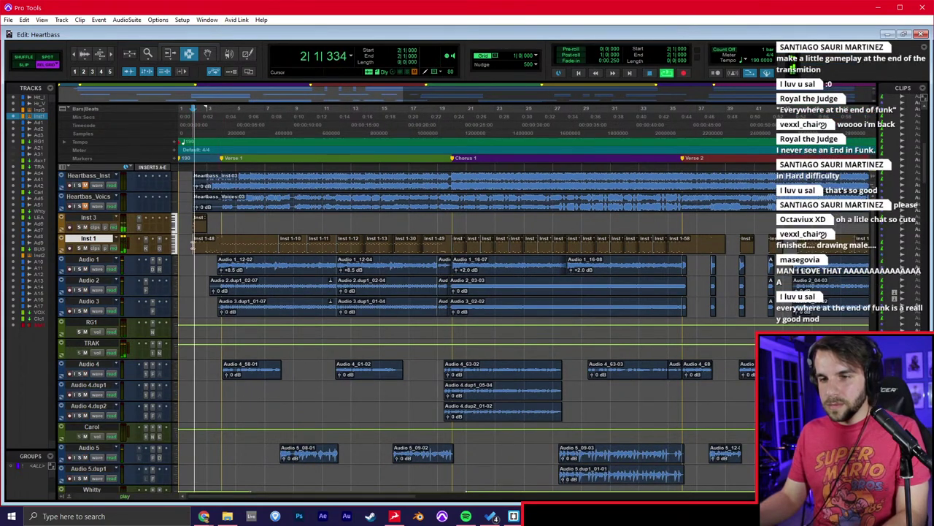
{"action": "key", "text": "t"}
{"action": "key", "text": "t"}
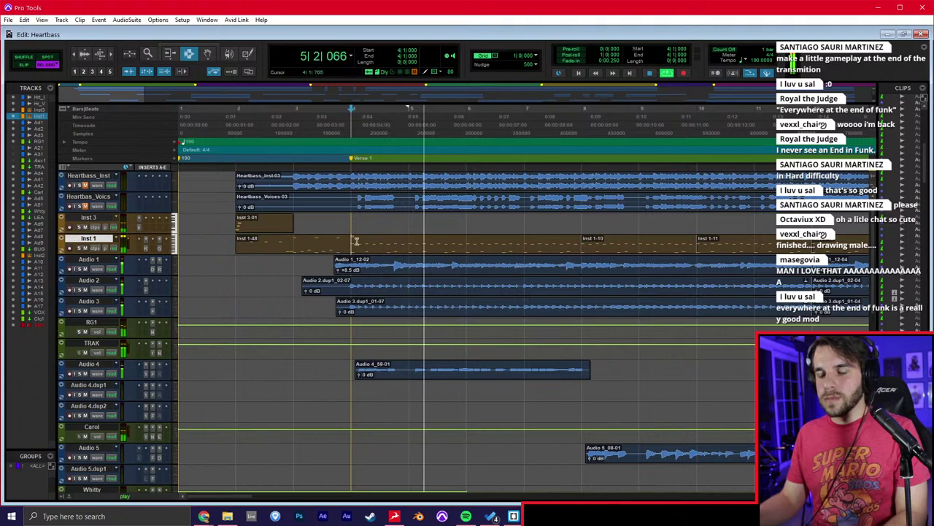
Adjust a control in the master track's FG-X plug-in during playback and close its window.
{"action": "key", "text": "ctrl+equal"}
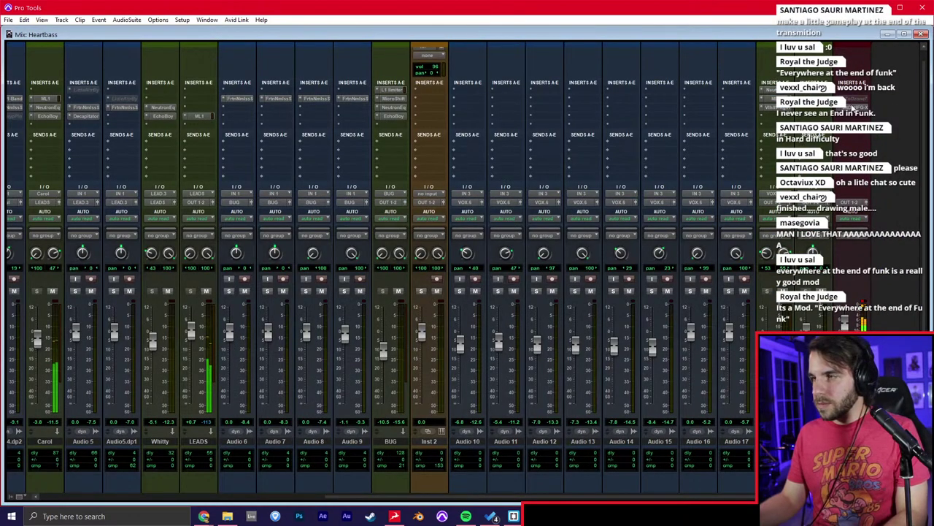
{"action": "left_click", "coordinate": [852, 107]}
{"action": "left_click_drag", "start_coordinate": [248, 231], "coordinate": [248, 246]}
{"action": "left_click", "coordinate": [452, 32]}
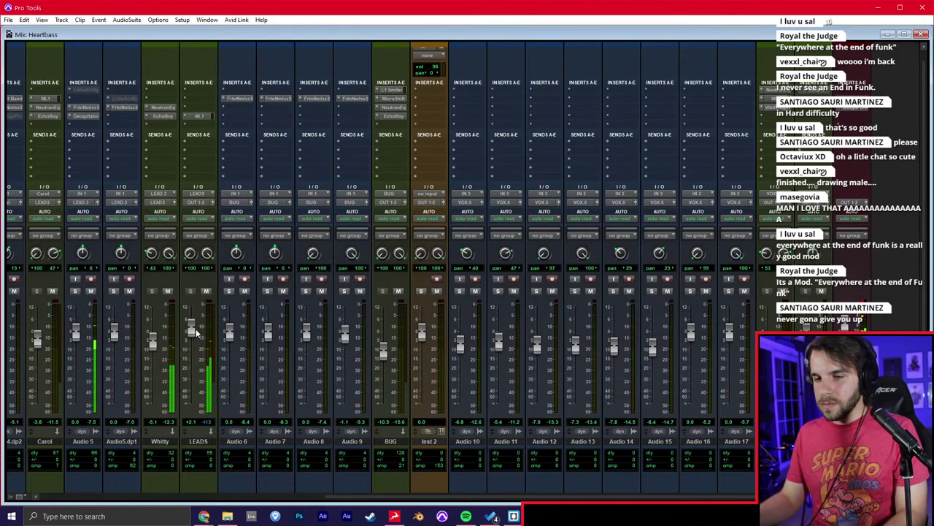
Review the Carol, Whitty, LEADS and BUG levels in the mixer while playback runs into Chorus 1.
{"action": "scroll", "coordinate": [195, 332], "scroll_direction": "left", "scroll_amount": 4}
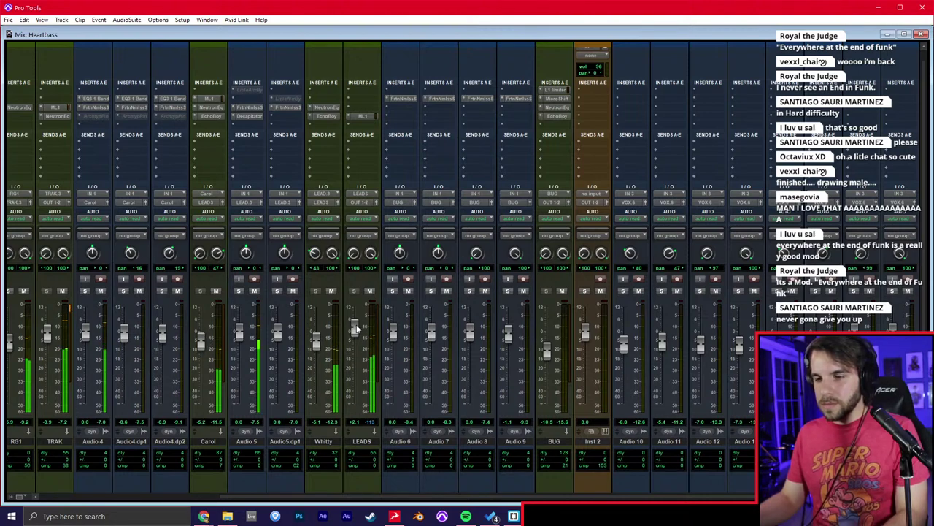
{"action": "key", "text": "ctrl+equal"}
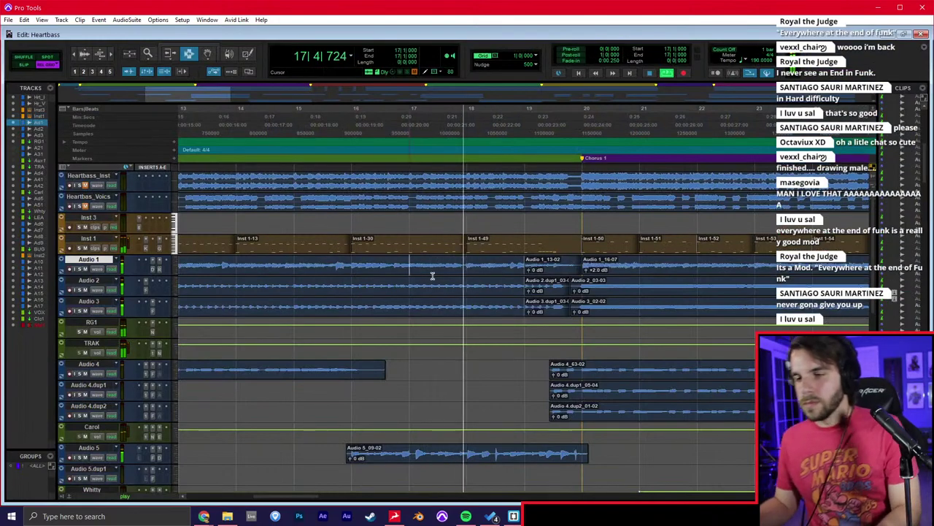
{"action": "key", "text": "ctrl+bracketright"}
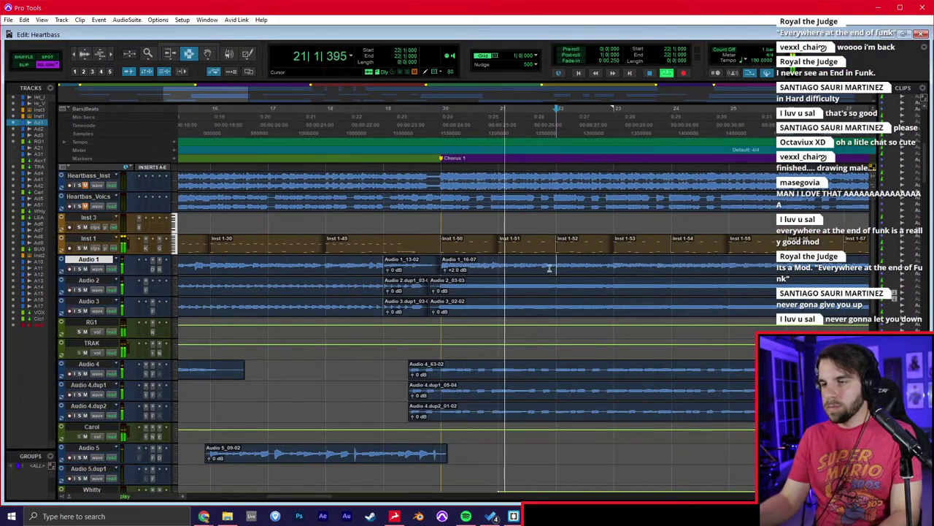
{"action": "key", "text": "ctrl+equal"}
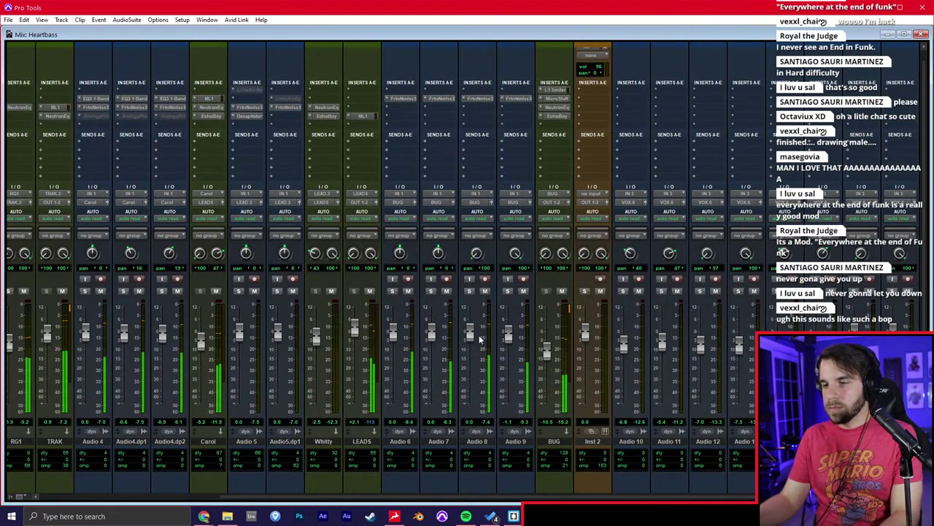
{"action": "scroll", "coordinate": [463, 341], "scroll_direction": "right", "scroll_amount": 2}
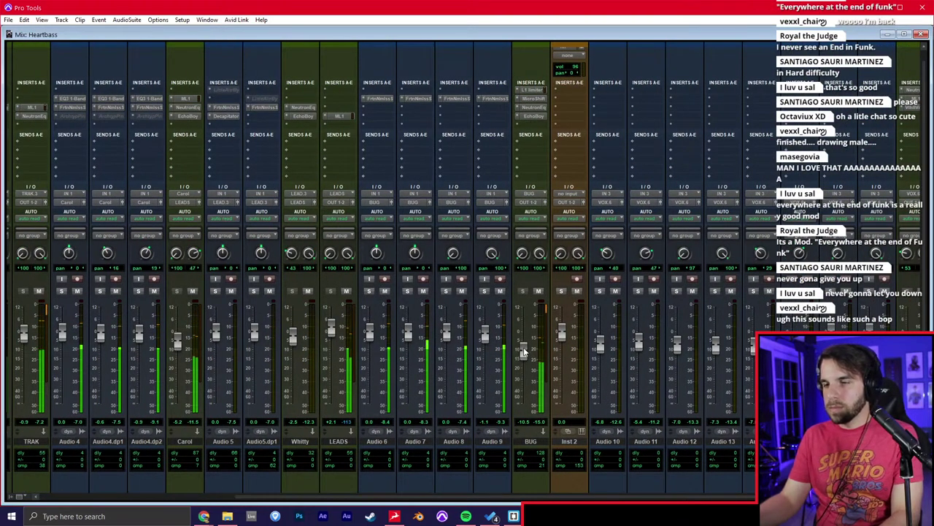
{"action": "scroll", "coordinate": [526, 344], "scroll_direction": "left", "scroll_amount": 3}
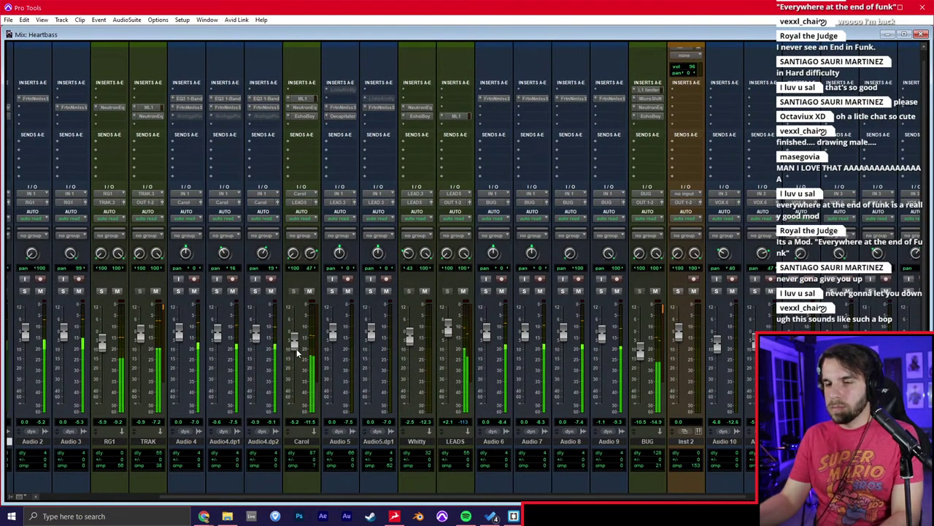
{"action": "scroll", "coordinate": [298, 354], "scroll_direction": "left", "scroll_amount": 2}
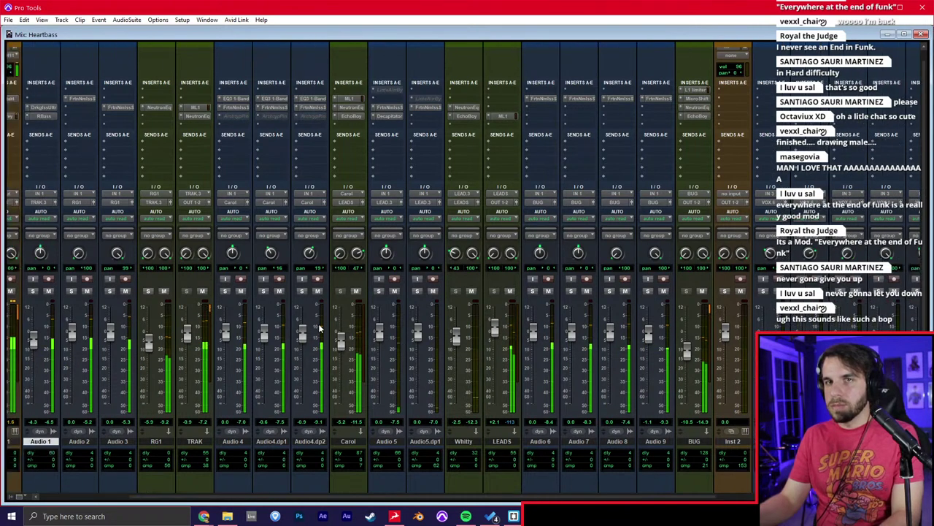
Move the Neutron EQ insert on the Carol track to the first slot, ahead of ML1.
{"action": "key", "text": "ctrl+equal"}
{"action": "key", "text": "ctrl+equal"}
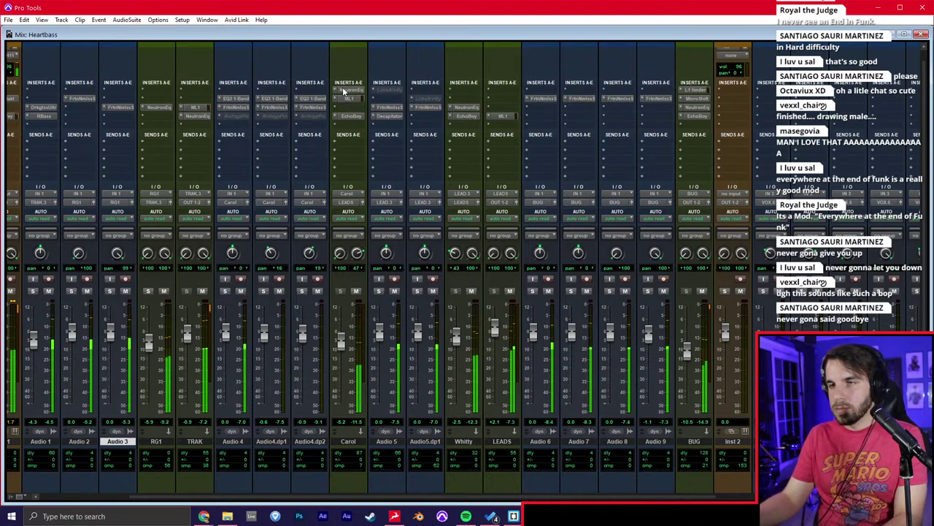
{"action": "key", "text": "ctrl+equal"}
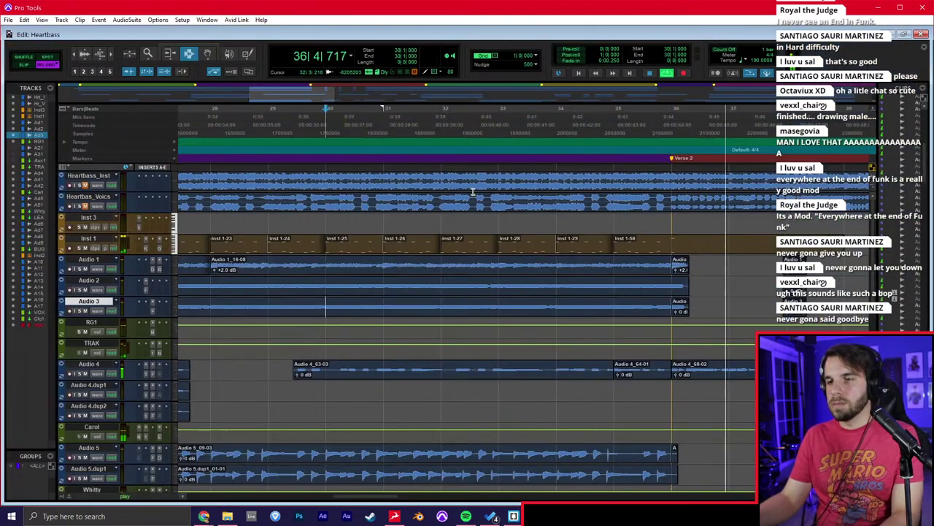
Follow playback through Verse 2 in the arrangement, checking the track levels in the mixer along the way.
{"action": "left_click", "coordinate": [528, 285]}
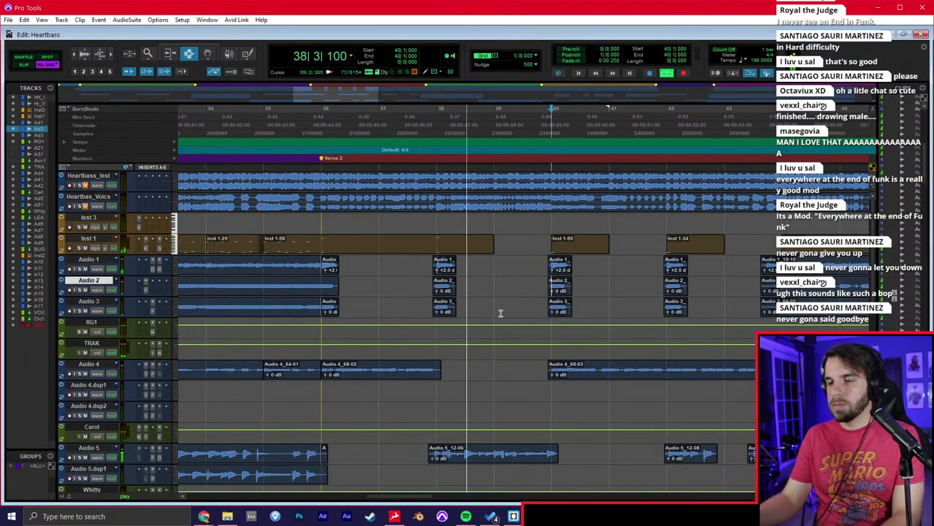
{"action": "left_click", "coordinate": [485, 335]}
{"action": "key", "text": "ctrl+equal"}
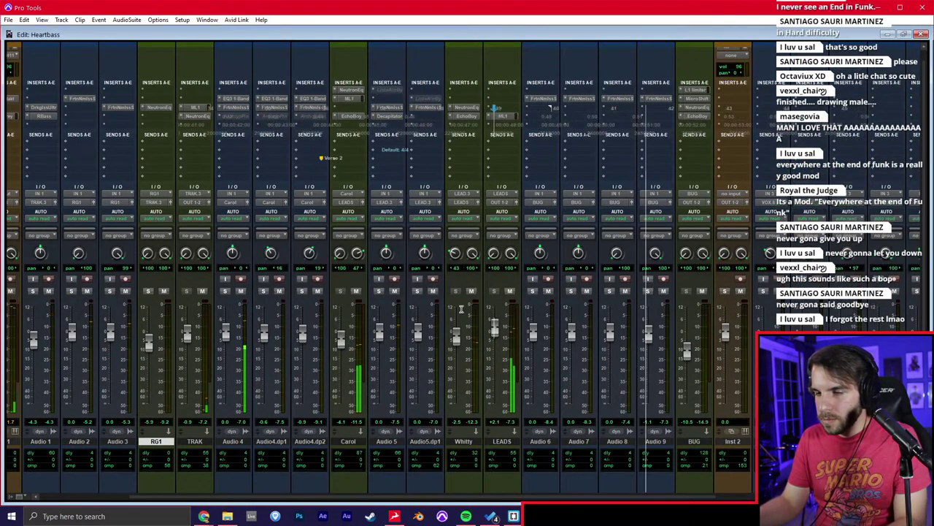
{"action": "key", "text": "ctrl+equal"}
{"action": "left_click", "coordinate": [496, 386]}
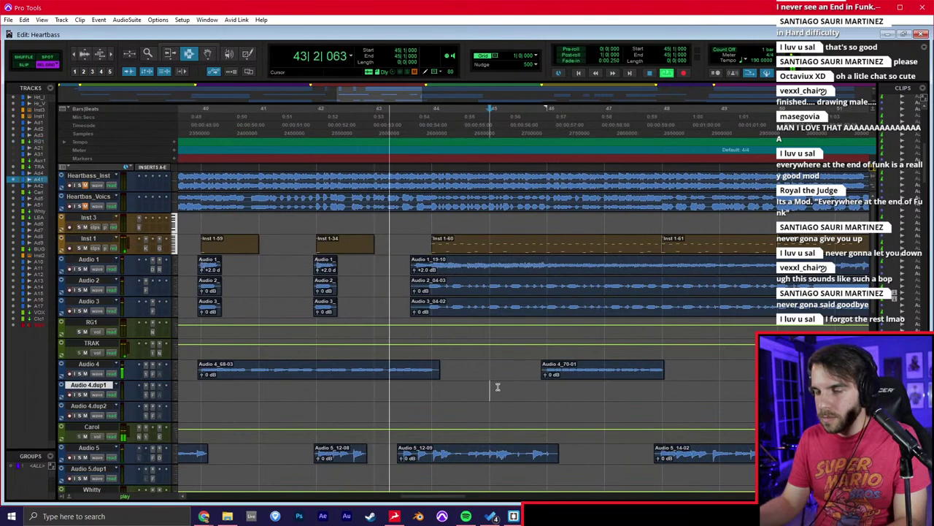
{"action": "left_click", "coordinate": [496, 378]}
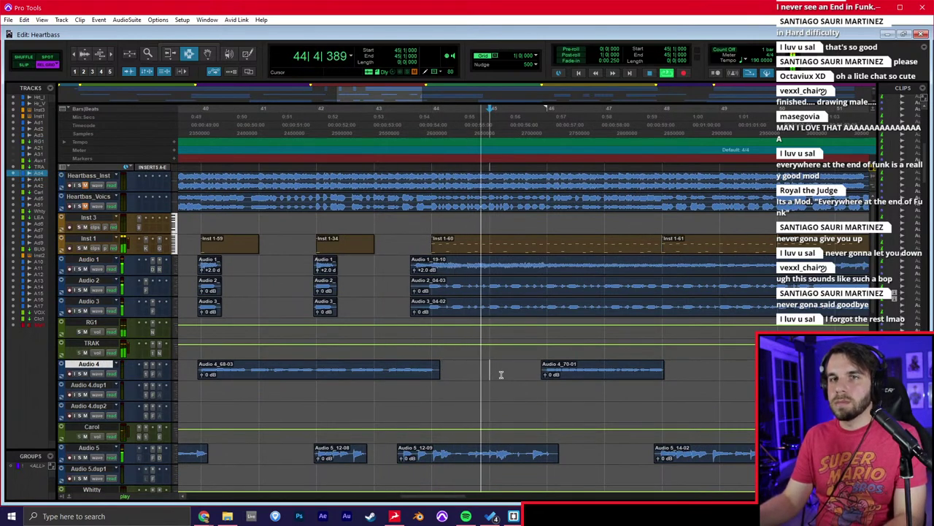
{"action": "left_click", "coordinate": [523, 384]}
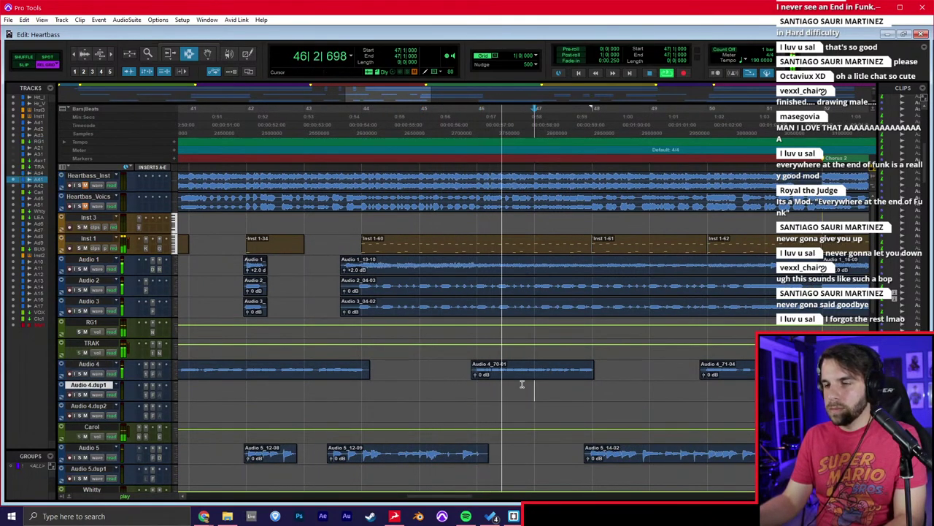
{"action": "scroll", "coordinate": [567, 377], "scroll_direction": "right", "scroll_amount": 2}
{"action": "scroll", "coordinate": [568, 377], "scroll_direction": "down", "scroll_amount": 2}
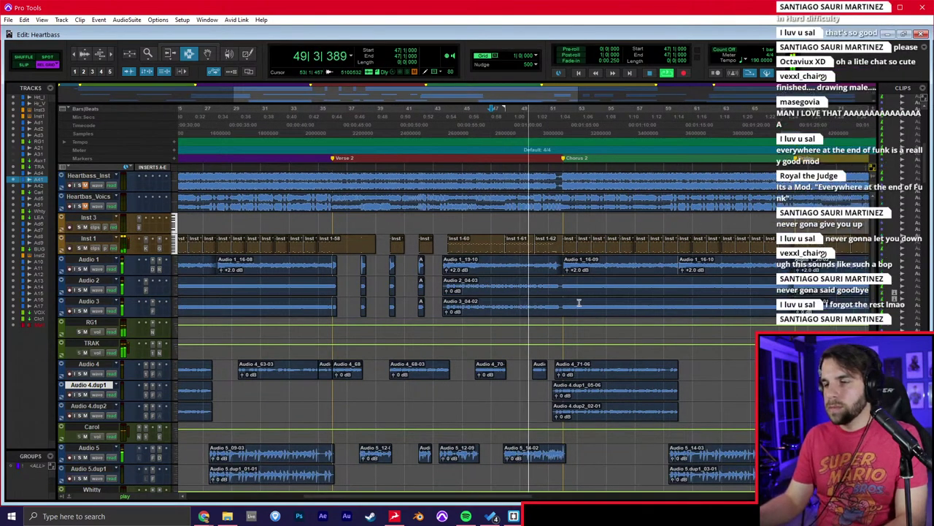
Follow playback into Chorus 2 and place the edit cursor at bar 51 on the Inst 1 track.
{"action": "left_click", "coordinate": [704, 361]}
{"action": "key", "text": "t"}
{"action": "key", "text": "t"}
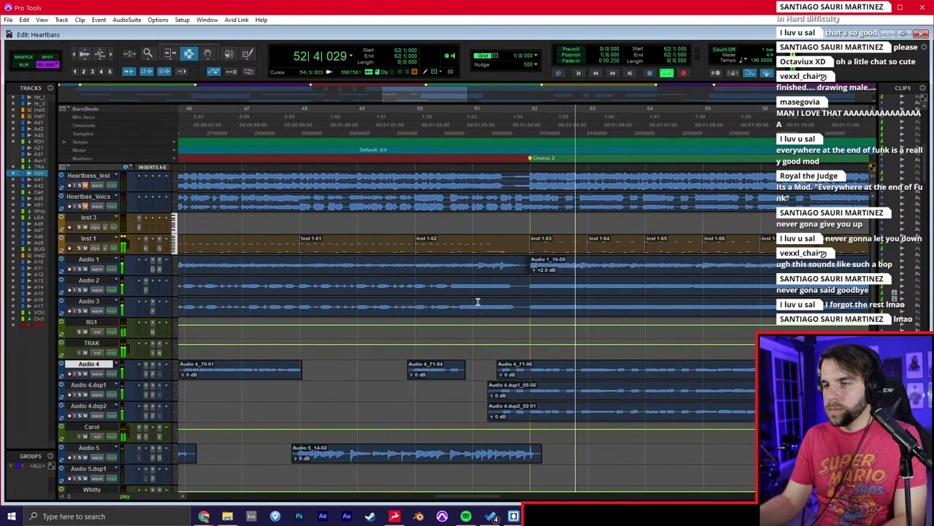
{"action": "left_click", "coordinate": [493, 249]}
{"action": "key", "text": "r"}
{"action": "key", "text": "r"}
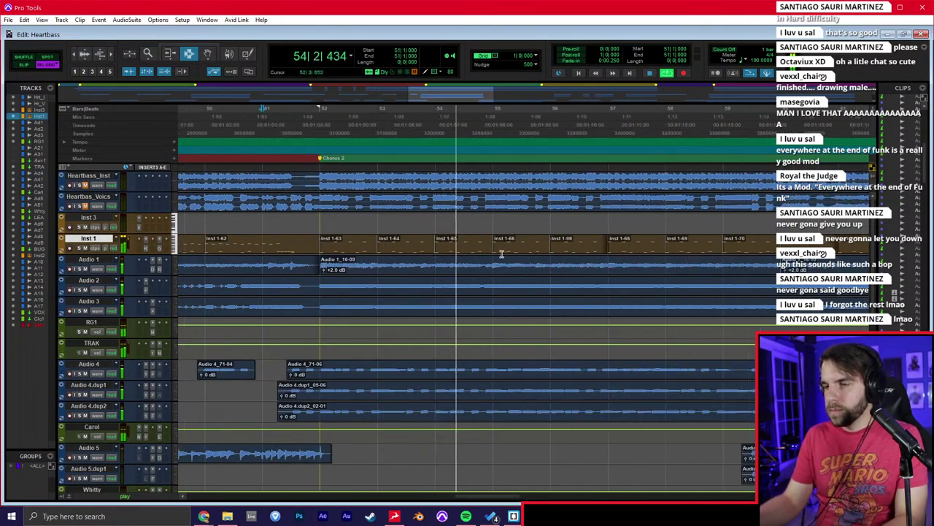
Select the Chorus 2 clips on Audio 6 through Audio 9.
{"action": "scroll", "coordinate": [519, 297], "scroll_direction": "down", "scroll_amount": 3}
{"action": "scroll", "coordinate": [519, 298], "scroll_direction": "down", "scroll_amount": 3}
{"action": "key", "text": "r"}
{"action": "key", "text": "r"}
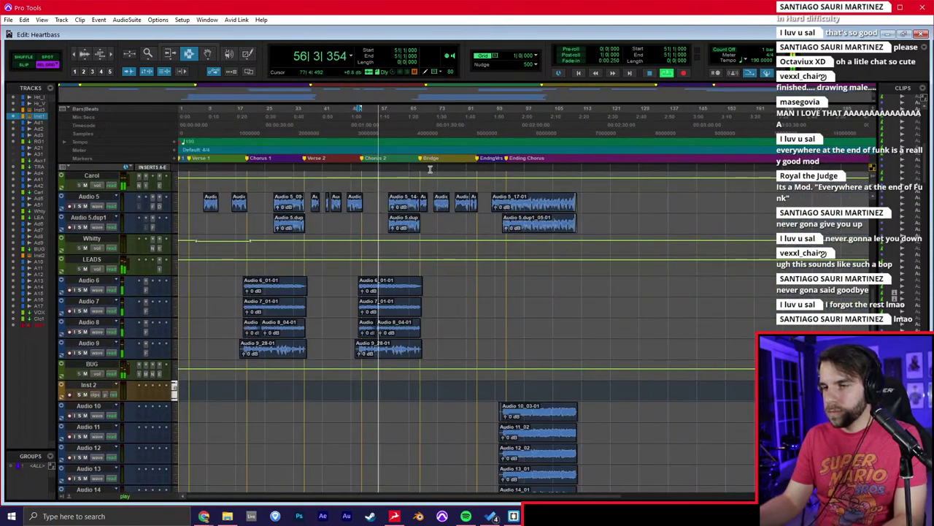
{"action": "left_click", "coordinate": [535, 56]}
{"action": "left_click", "coordinate": [537, 58]}
{"action": "left_click", "coordinate": [407, 288]}
{"action": "key", "text": "t"}
{"action": "key", "text": "t"}
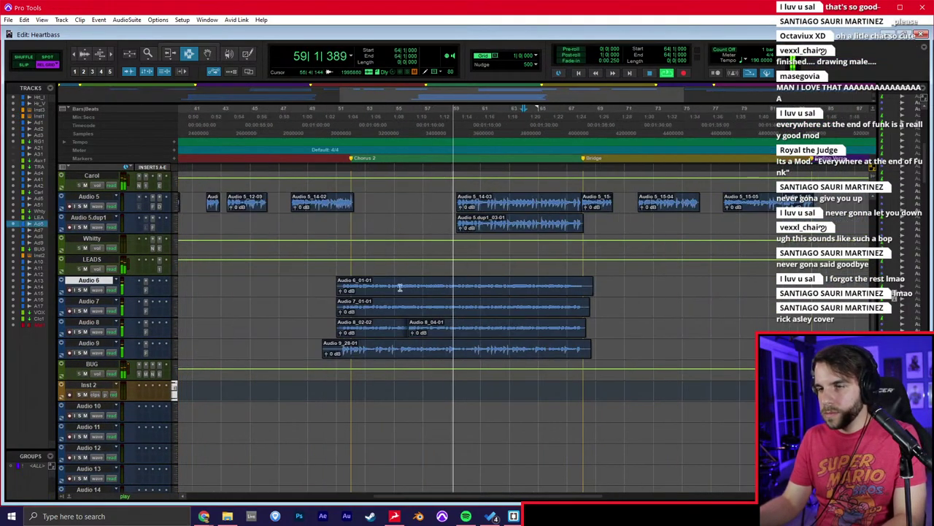
{"action": "left_click_drag", "start_coordinate": [351, 286], "coordinate": [555, 335]}
{"action": "left_click_drag", "start_coordinate": [337, 285], "coordinate": [594, 347]}
Paste copies of the Chorus 2 clips onto Audio 6 through Audio 9 at the Ending Chorus.
{"action": "scroll", "coordinate": [634, 328], "scroll_direction": "right", "scroll_amount": 2}
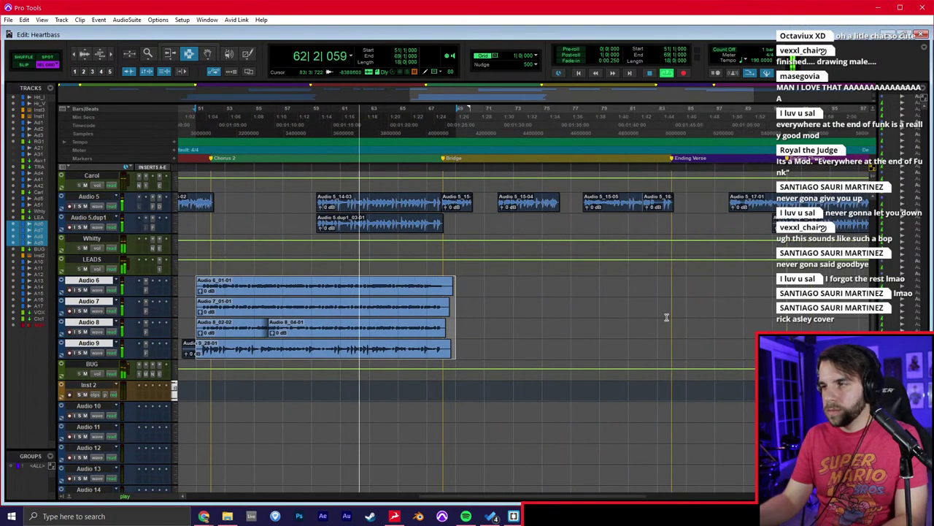
{"action": "left_click", "coordinate": [746, 290]}
{"action": "scroll", "coordinate": [701, 299], "scroll_direction": "right", "scroll_amount": 3}
{"action": "left_click_drag", "start_coordinate": [569, 292], "coordinate": [568, 346]}
{"action": "key", "text": "ctrl+v"}
{"action": "scroll", "coordinate": [607, 319], "scroll_direction": "right", "scroll_amount": 2}
{"action": "left_click", "coordinate": [539, 310]}
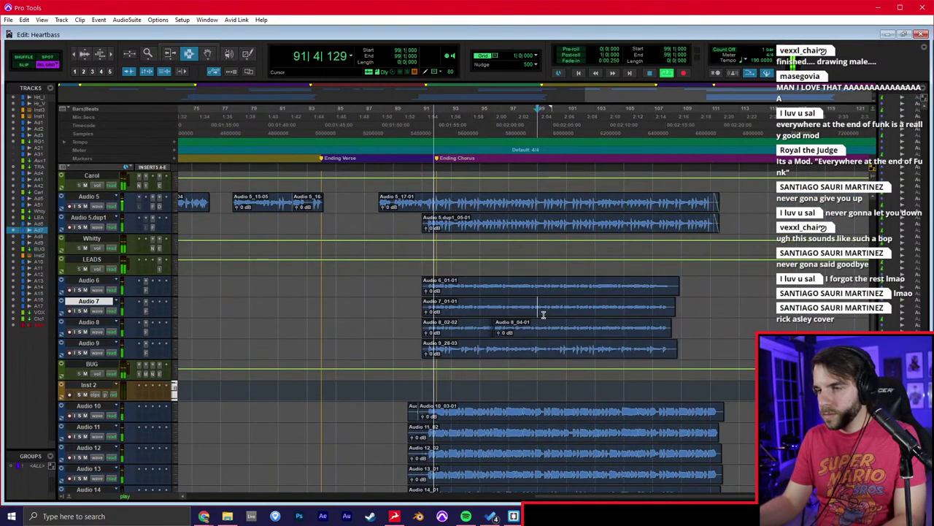
Check the lead, BUG and vocal track levels in the mixer while the Ending Chorus plays.
{"action": "key", "text": "ctrl+equal"}
{"action": "scroll", "coordinate": [733, 334], "scroll_direction": "right", "scroll_amount": 5}
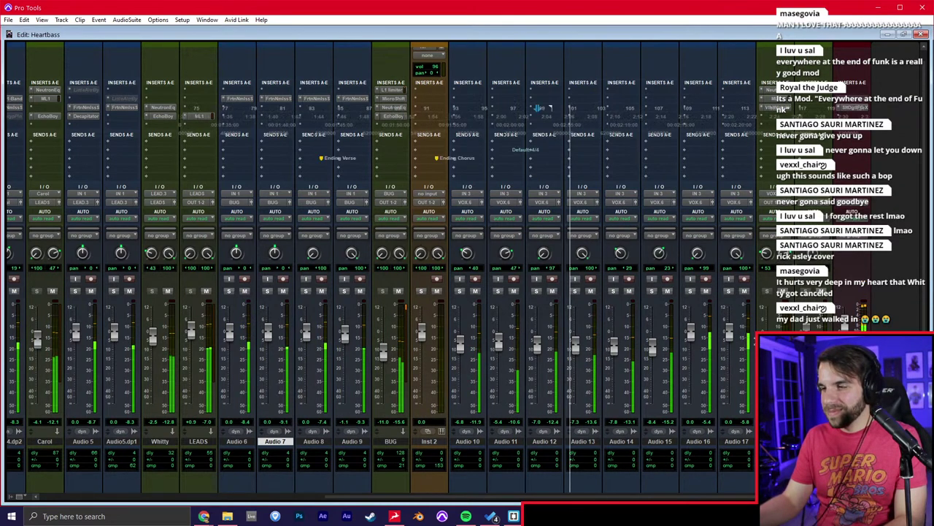
{"action": "key", "text": "ctrl+equal"}
{"action": "scroll", "coordinate": [621, 384], "scroll_direction": "down", "scroll_amount": 3}
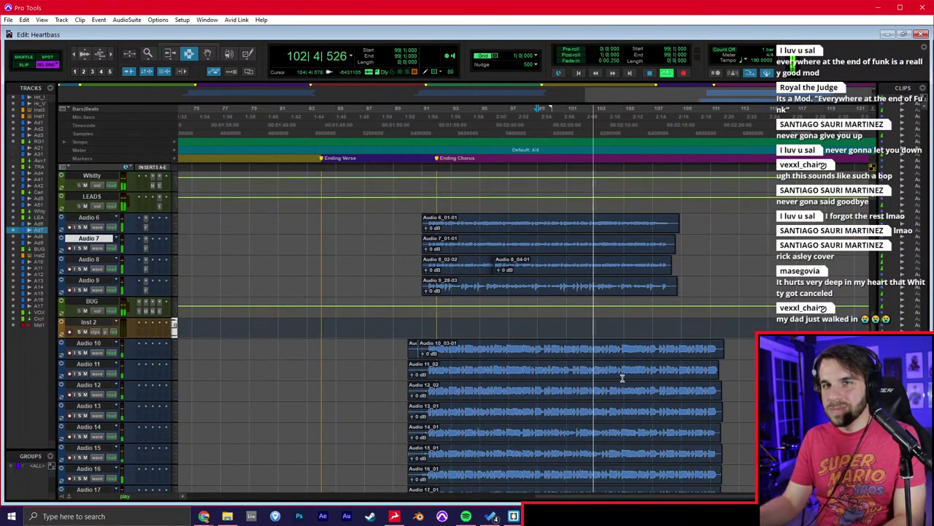
Duplicate bars 104 to 108 of the Audio 6 through Audio 9 clips so they repeat from bar 108.
{"action": "scroll", "coordinate": [584, 376], "scroll_direction": "right", "scroll_amount": 4}
{"action": "left_click", "coordinate": [571, 369]}
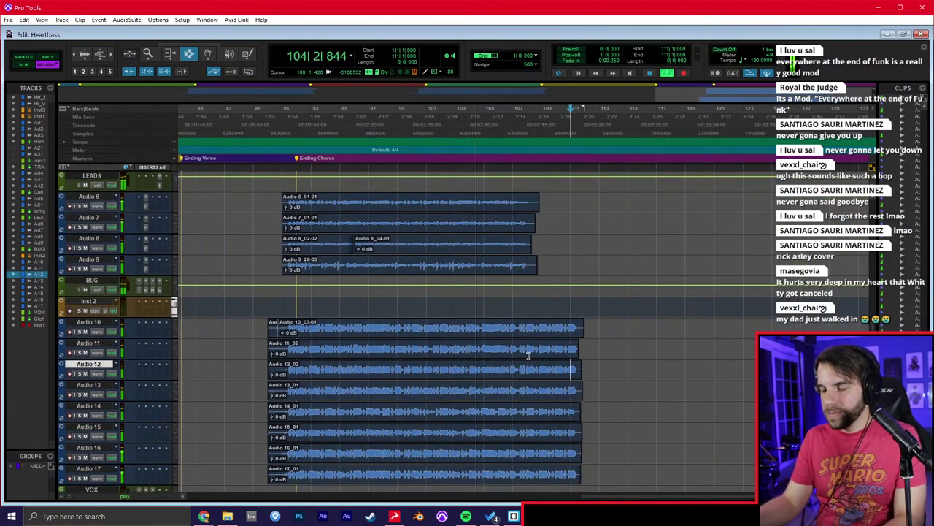
{"action": "left_click", "coordinate": [525, 351]}
{"action": "key", "text": "t"}
{"action": "scroll", "coordinate": [510, 253], "scroll_direction": "left", "scroll_amount": 3}
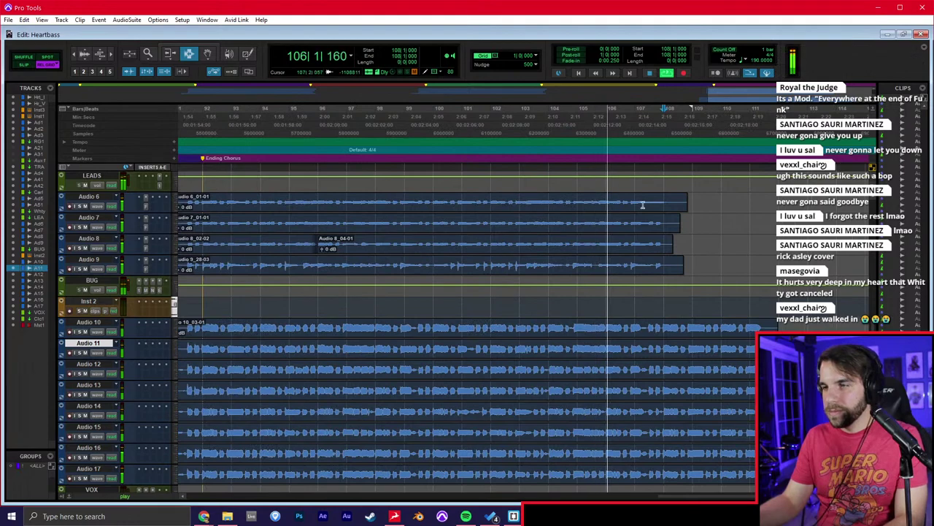
{"action": "left_click_drag", "start_coordinate": [667, 202], "coordinate": [548, 265]}
{"action": "key", "text": "ctrl+d"}
Delete the excess end of the duplicated Audio 6 through Audio 9 clips from just before bar 111.
{"action": "left_click", "coordinate": [632, 239]}
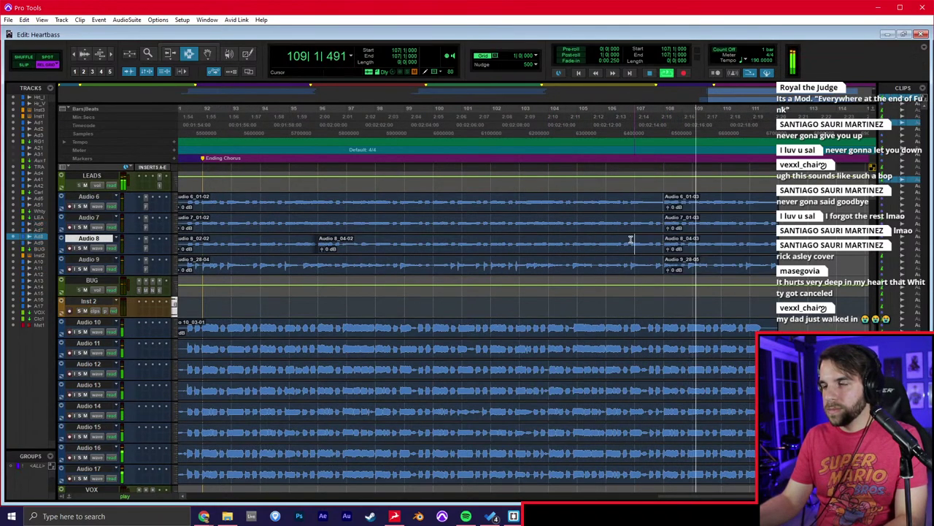
{"action": "key", "text": "t"}
{"action": "scroll", "coordinate": [631, 239], "scroll_direction": "right", "scroll_amount": 2}
{"action": "left_click", "coordinate": [617, 212]}
{"action": "left_click_drag", "start_coordinate": [605, 207], "coordinate": [720, 268]}
{"action": "key", "text": "Delete"}
Audition the clip joint at bar 108 on Audio 6 through Audio 9, toggling their solo during playback.
{"action": "left_click", "coordinate": [440, 216]}
{"action": "key", "text": "space"}
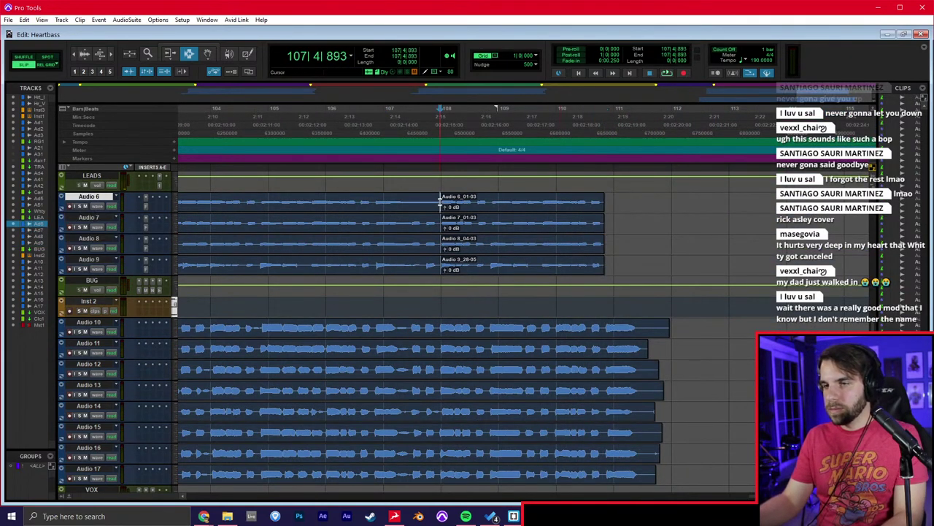
{"action": "left_click", "coordinate": [92, 260], "text": "shift"}
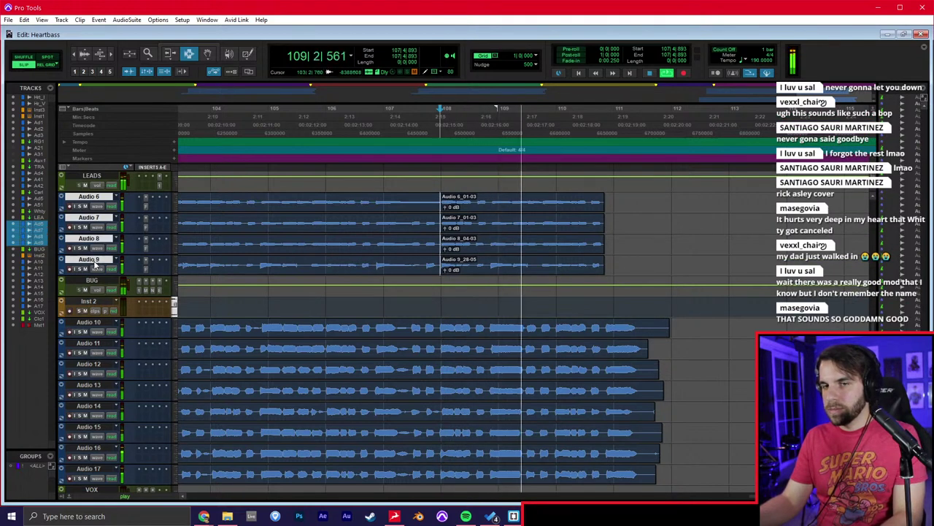
{"action": "left_click", "coordinate": [78, 270], "text": "alt+shift"}
{"action": "left_click", "coordinate": [79, 269], "text": "alt+shift"}
{"action": "key", "text": "space"}
{"action": "left_click", "coordinate": [438, 229]}
Return to the song intro and place the edit cursor at bar 2 on the Audio 1 track.
{"action": "scroll", "coordinate": [438, 230], "scroll_direction": "down", "scroll_amount": 3}
{"action": "scroll", "coordinate": [437, 232], "scroll_direction": "left", "scroll_amount": 5}
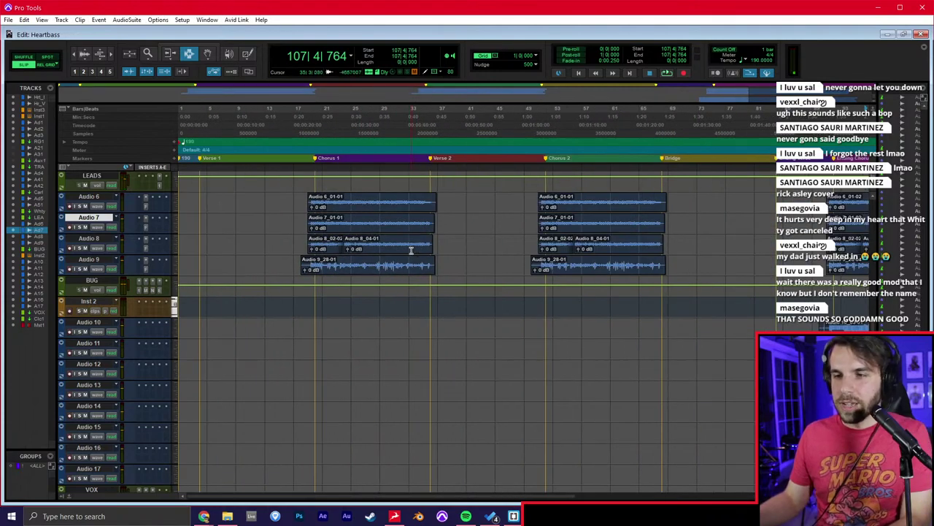
{"action": "left_click", "coordinate": [299, 243]}
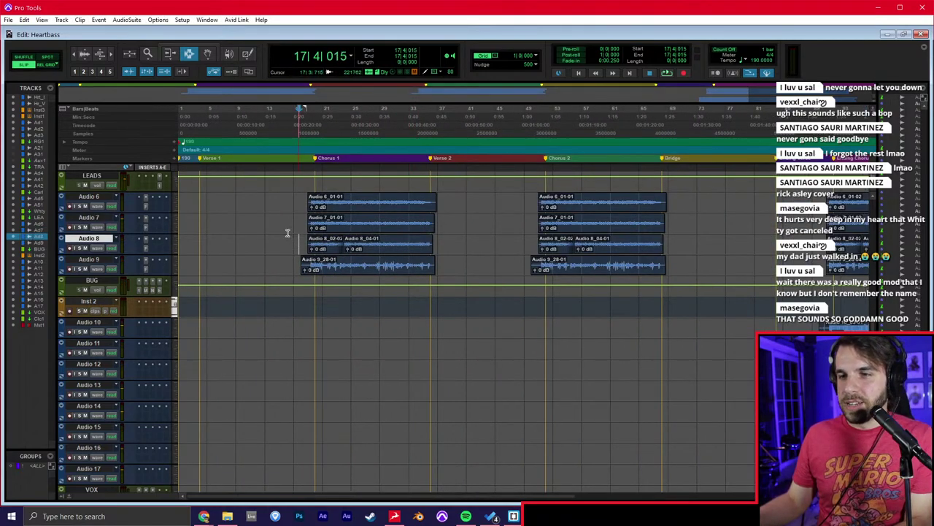
{"action": "scroll", "coordinate": [273, 229], "scroll_direction": "up", "scroll_amount": 10}
{"action": "left_click", "coordinate": [197, 248]}
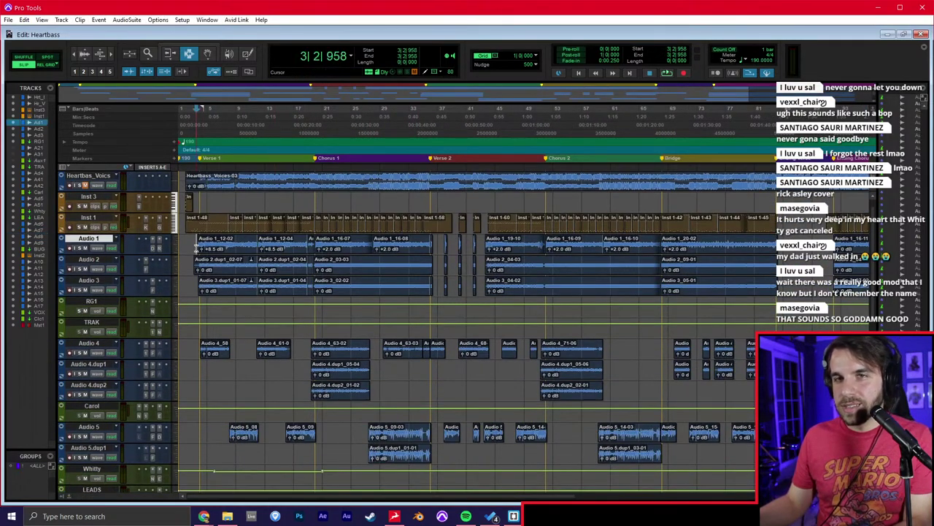
{"action": "key", "text": "t"}
{"action": "key", "text": "t"}
{"action": "left_click", "coordinate": [230, 244]}
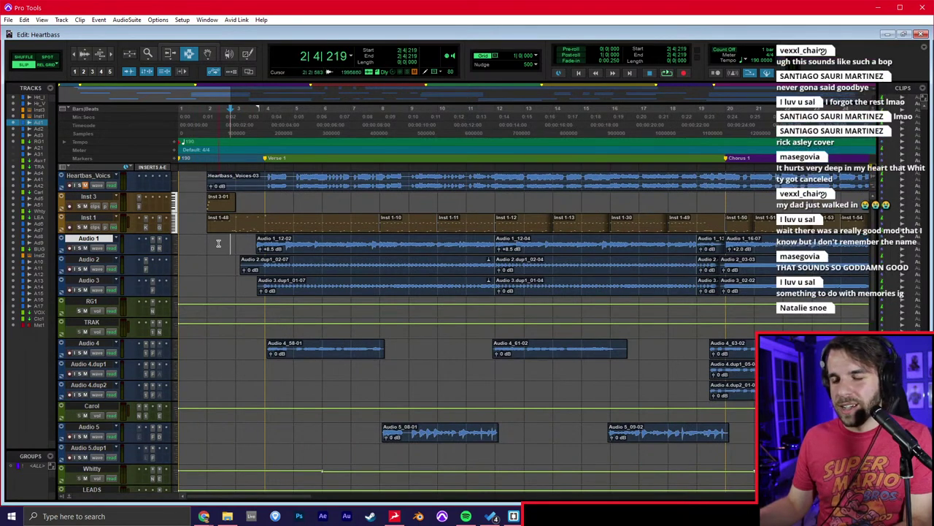
{"action": "left_click", "coordinate": [217, 242]}
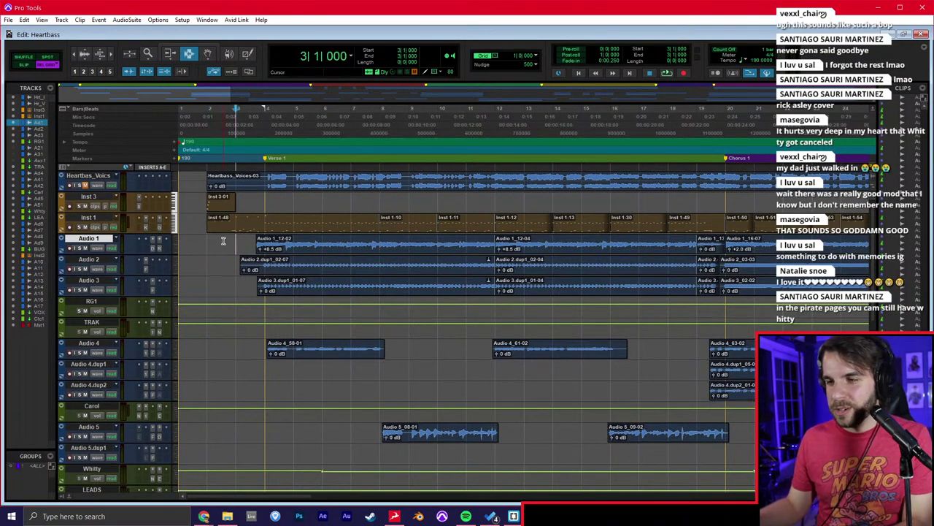
{"action": "left_click", "coordinate": [237, 271]}
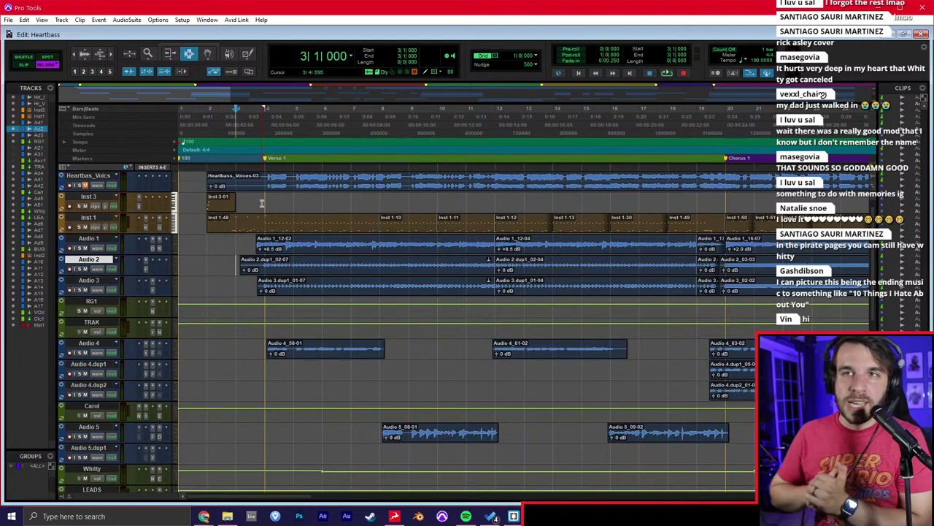
{"action": "left_click", "coordinate": [203, 240]}
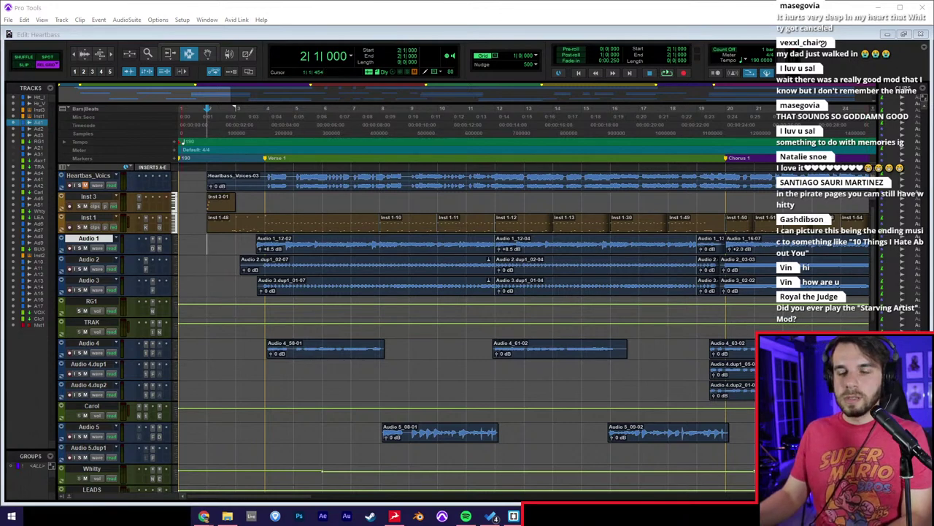
Open the app found by a system search for "spot", move its window away and return to the Pro Tools session.
{"action": "key", "text": "super"}
{"action": "type", "text": "spot"}
{"action": "key", "text": "Return"}
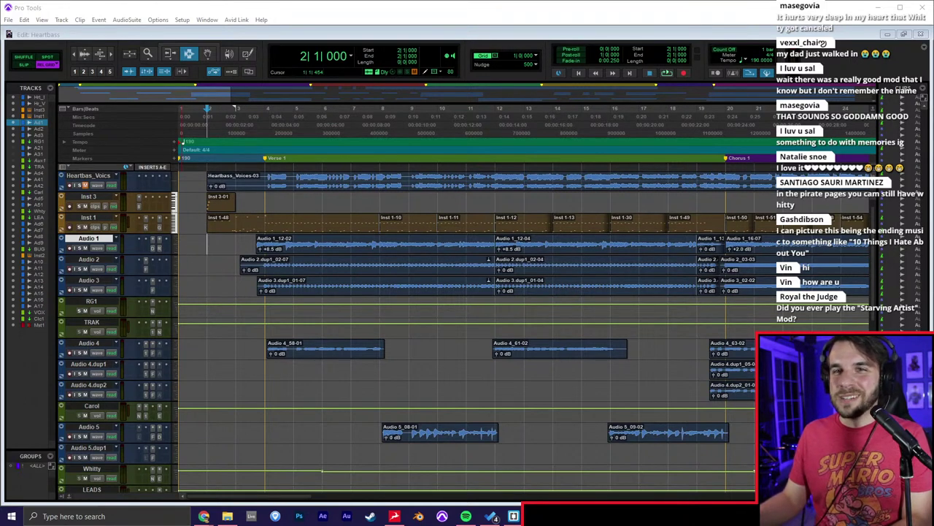
{"action": "left_click", "coordinate": [748, 339]}
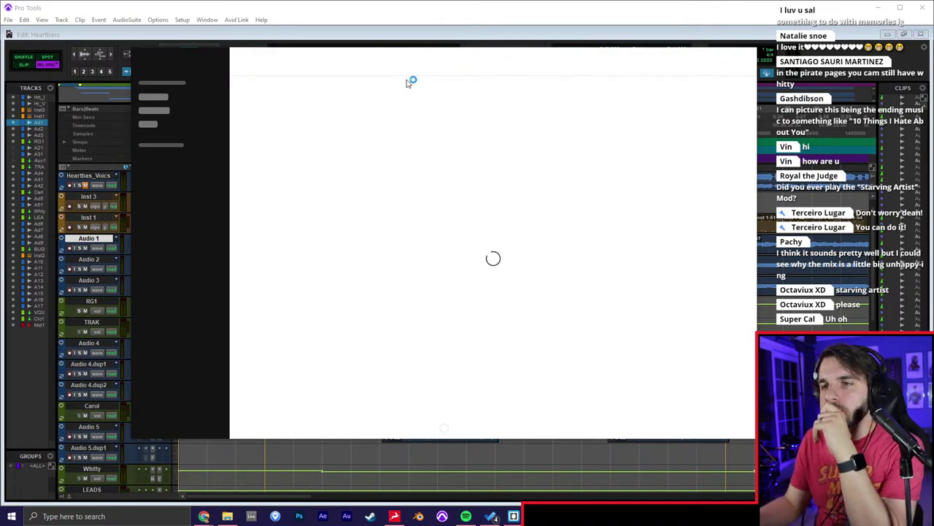
{"action": "left_click_drag", "start_coordinate": [385, 68], "coordinate": [466, 1]}
{"action": "left_click", "coordinate": [215, 274]}
{"action": "left_click", "coordinate": [217, 326]}
{"action": "left_click", "coordinate": [209, 252]}
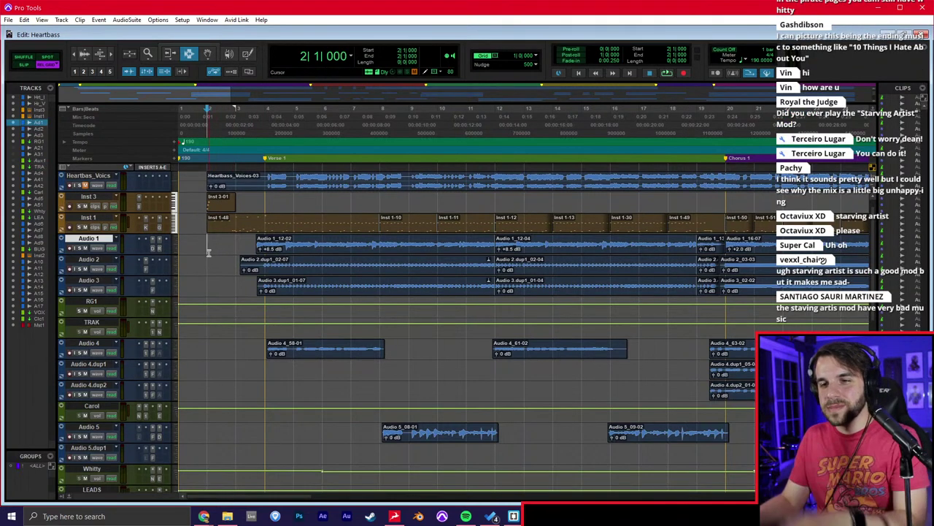
Play the song from bar 2 and follow Verse 1 in the arrangement up to bar 8.
{"action": "key", "text": "space"}
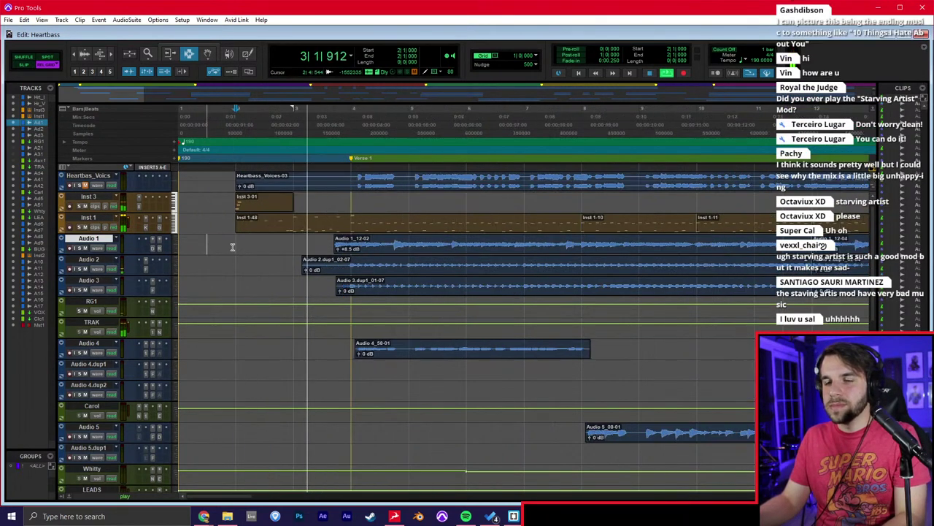
{"action": "key", "text": "ctrl+bracketright"}
{"action": "left_click", "coordinate": [369, 217]}
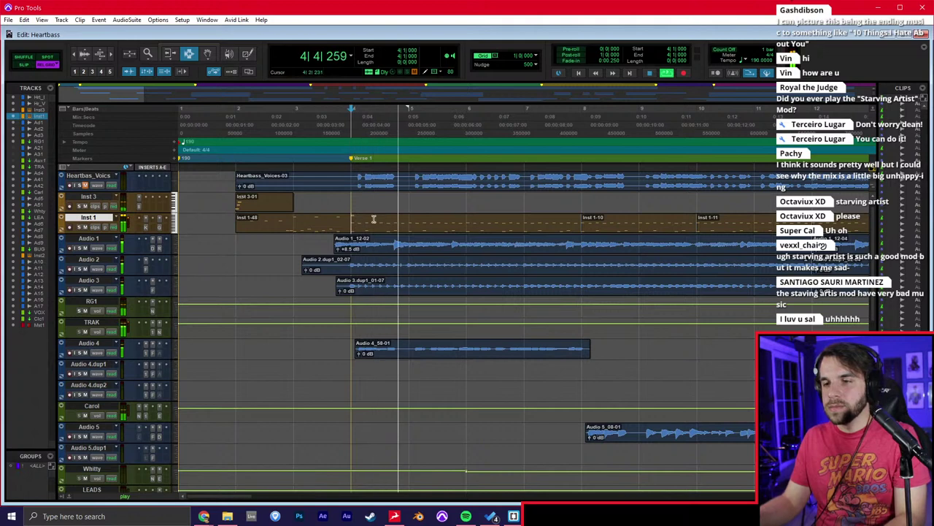
{"action": "left_click", "coordinate": [405, 248]}
{"action": "scroll", "coordinate": [405, 249], "scroll_direction": "right", "scroll_amount": 2}
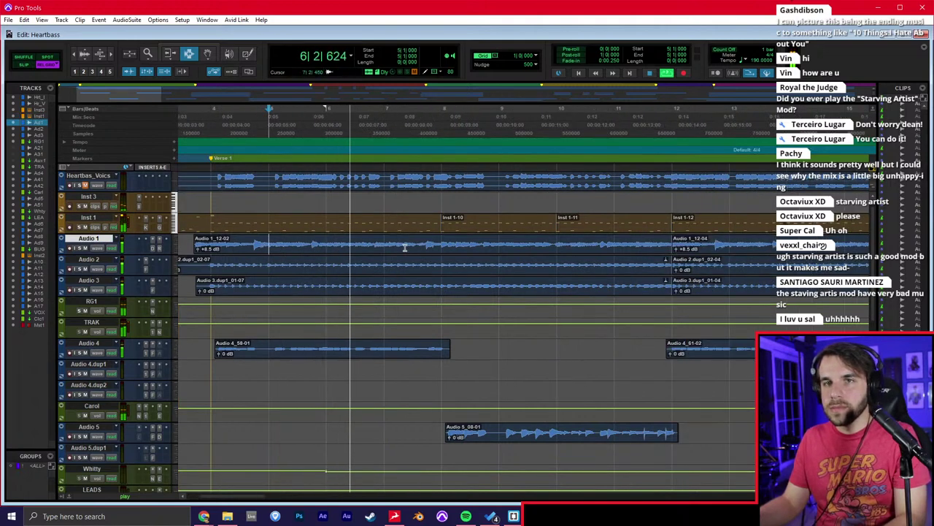
{"action": "left_click", "coordinate": [440, 262]}
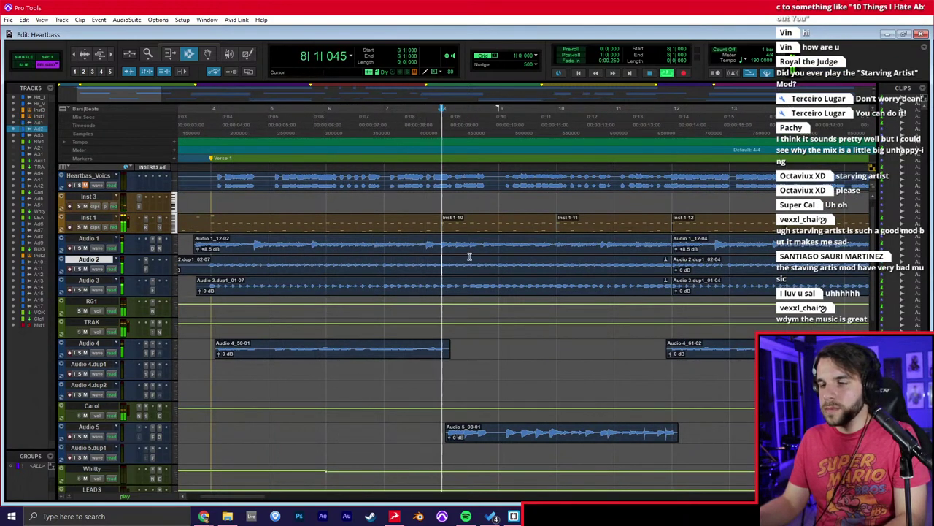
Open Inst 1 in the MIDI Editor at bar 8 and add D0 notes at 7|4|480 and 7|4|720.
{"action": "left_click", "coordinate": [440, 226]}
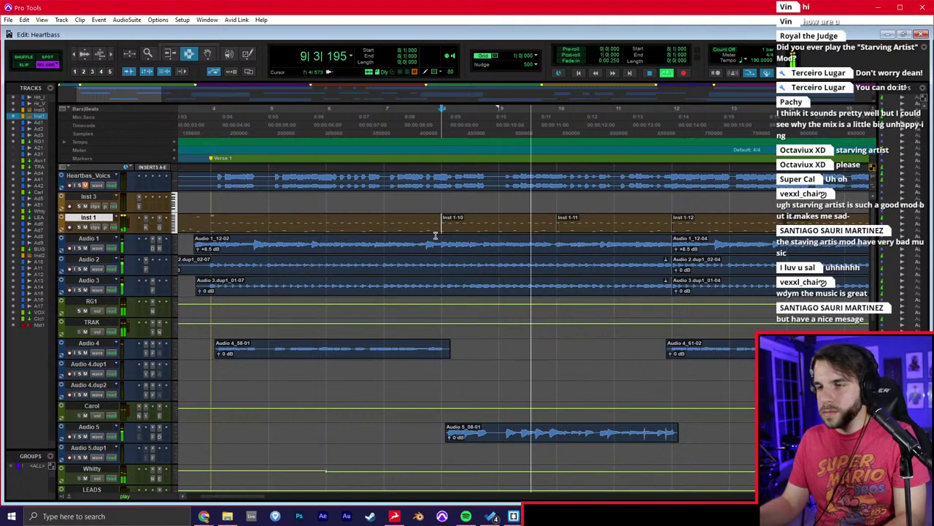
{"action": "key", "text": "space"}
{"action": "key", "text": "super+="}
{"action": "scroll", "coordinate": [440, 239], "scroll_direction": "down", "scroll_amount": 3}
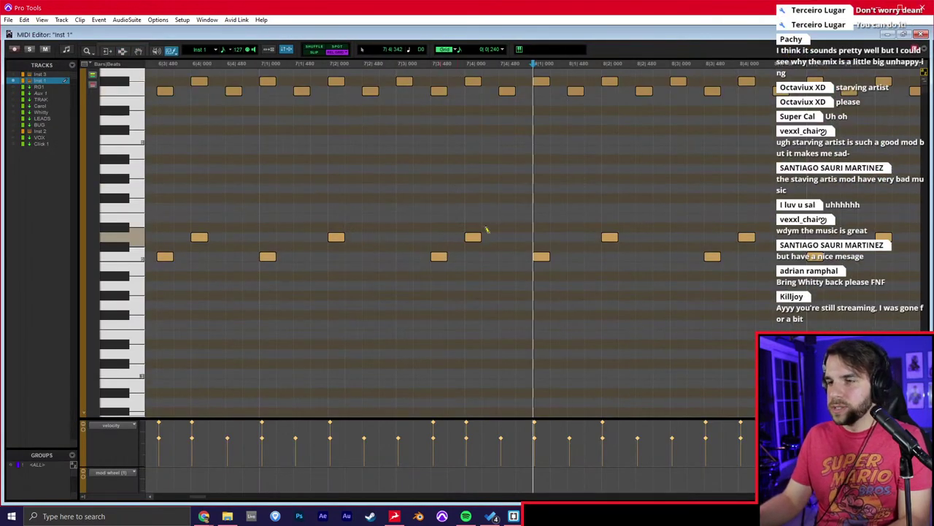
{"action": "left_click", "coordinate": [523, 233]}
Move the F#1 note on the bar 8 downbeat up to G#2, auditioning the pitch during playback.
{"action": "scroll", "coordinate": [523, 212], "scroll_direction": "up", "scroll_amount": 3}
{"action": "left_click_drag", "start_coordinate": [544, 238], "coordinate": [546, 143]}
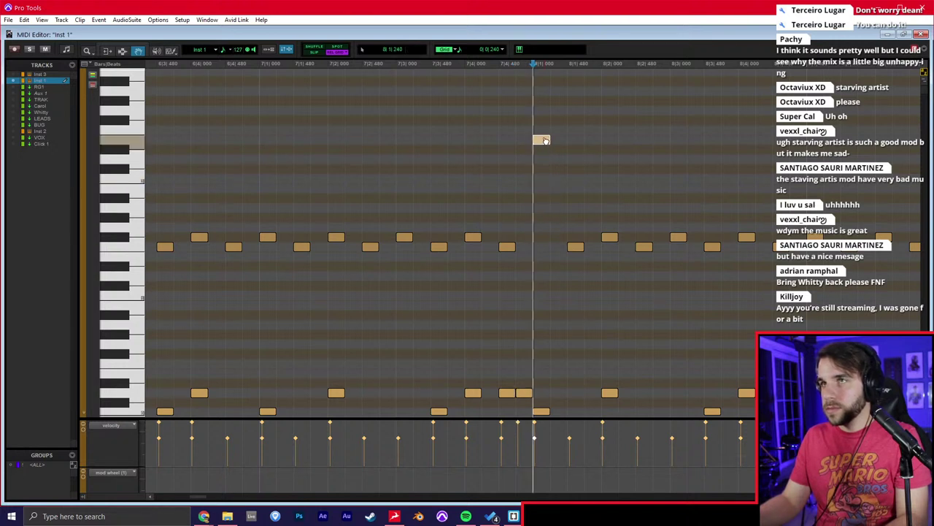
{"action": "key", "text": "space"}
{"action": "key", "text": "space"}
{"action": "left_click_drag", "start_coordinate": [543, 141], "coordinate": [548, 113]}
{"action": "key", "text": "space"}
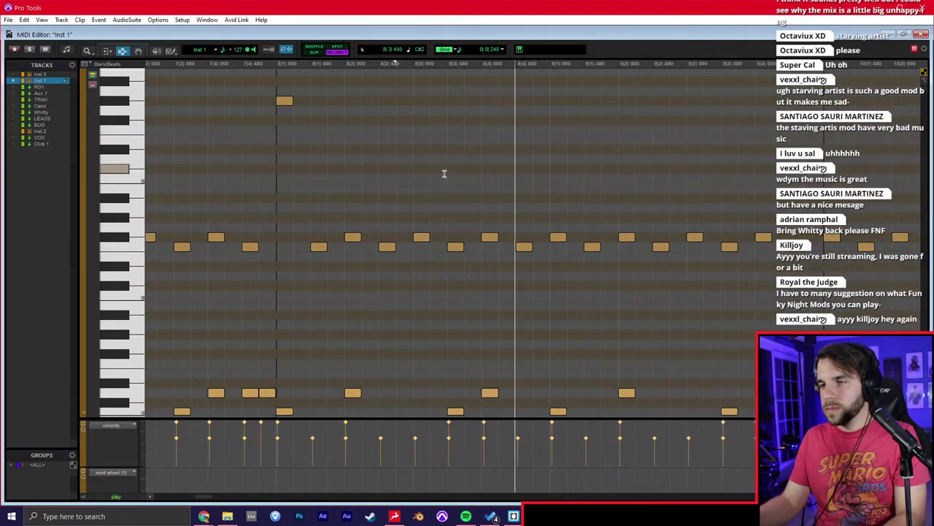
Move the C0 note at 11|3|480 on Inst 1 to 11|3|000.
{"action": "scroll", "coordinate": [445, 190], "scroll_direction": "right", "scroll_amount": 1}
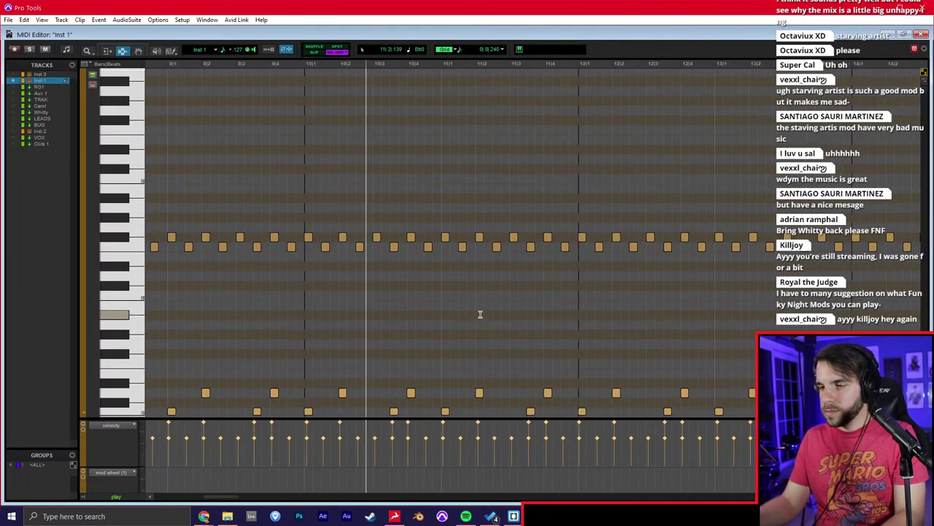
{"action": "left_click", "coordinate": [481, 315]}
{"action": "key", "text": "t"}
{"action": "key", "text": "F10"}
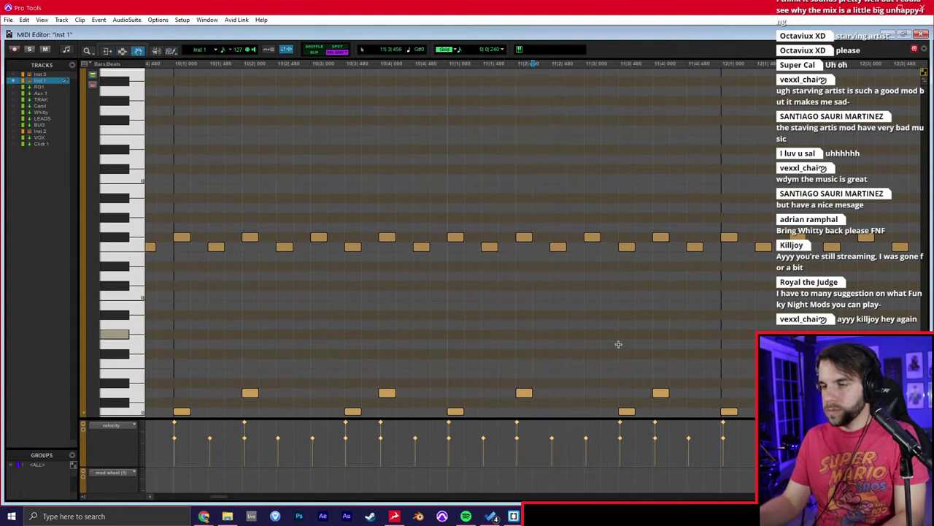
{"action": "scroll", "coordinate": [616, 333], "scroll_direction": "down", "scroll_amount": 4}
{"action": "left_click", "coordinate": [610, 257]}
{"action": "left_click_drag", "start_coordinate": [610, 256], "coordinate": [594, 257]}
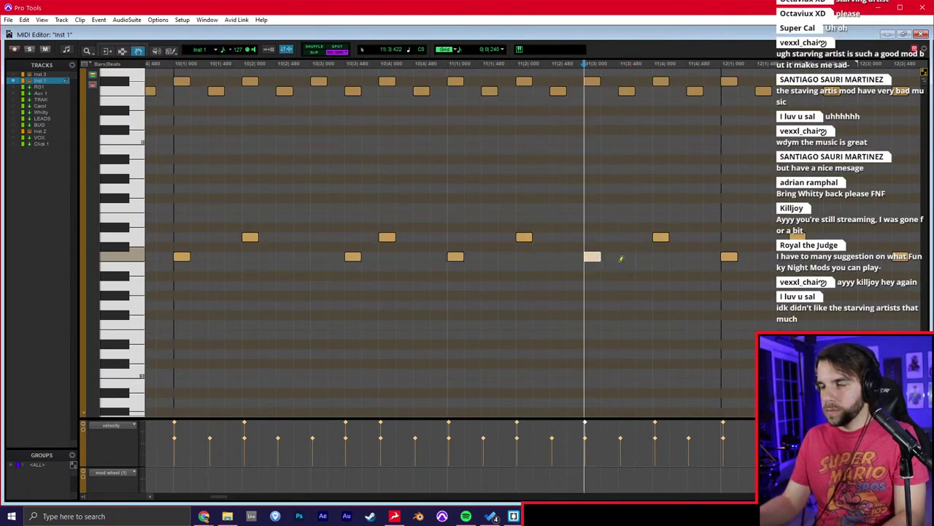
Add D0 note pairs on the second halves of beats 3 and 4 in bar 11, and lower the 11|4|000 note to C0.
{"action": "left_click", "coordinate": [639, 237]}
{"action": "left_click_drag", "start_coordinate": [660, 238], "coordinate": [660, 256]}
{"action": "left_click", "coordinate": [710, 238]}
Raise the F#1 note at 11|3|000 to A#1 and the F1 note at 11|3|480 to F#1.
{"action": "scroll", "coordinate": [693, 231], "scroll_direction": "up", "scroll_amount": 4}
{"action": "key", "text": "F8"}
{"action": "left_click_drag", "start_coordinate": [595, 237], "coordinate": [595, 198]}
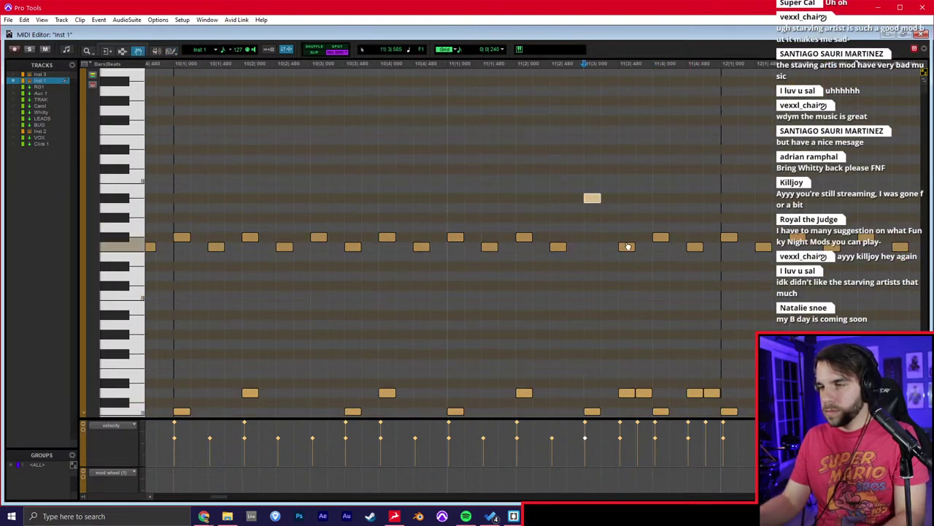
{"action": "left_click_drag", "start_coordinate": [629, 247], "coordinate": [628, 240]}
Lower the F#1 velocity at 11|3|480 to near minimum, and replace bar 11's beat 4 F#1/F1 notes with a copy of beat 3's A#1/F#1 pair.
{"action": "left_click_drag", "start_coordinate": [668, 228], "coordinate": [696, 261]}
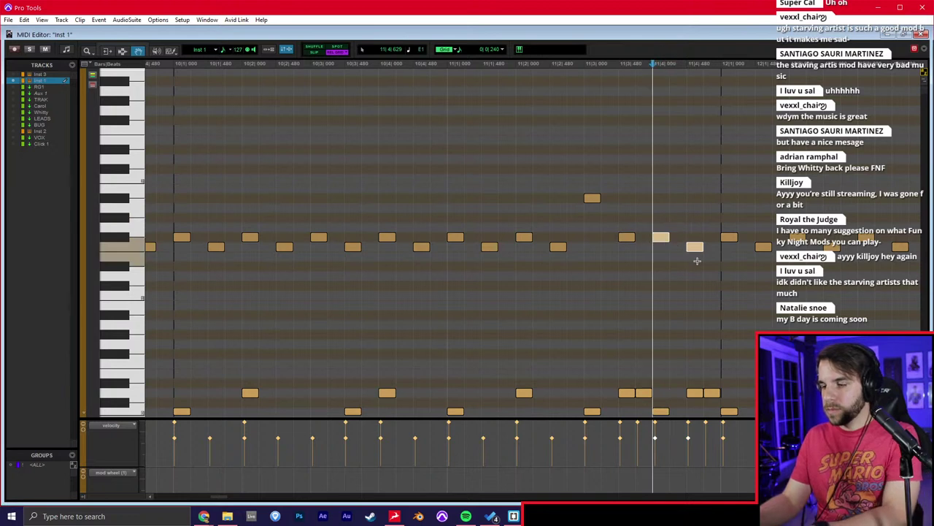
{"action": "key", "text": "Delete"}
{"action": "left_click", "coordinate": [629, 239]}
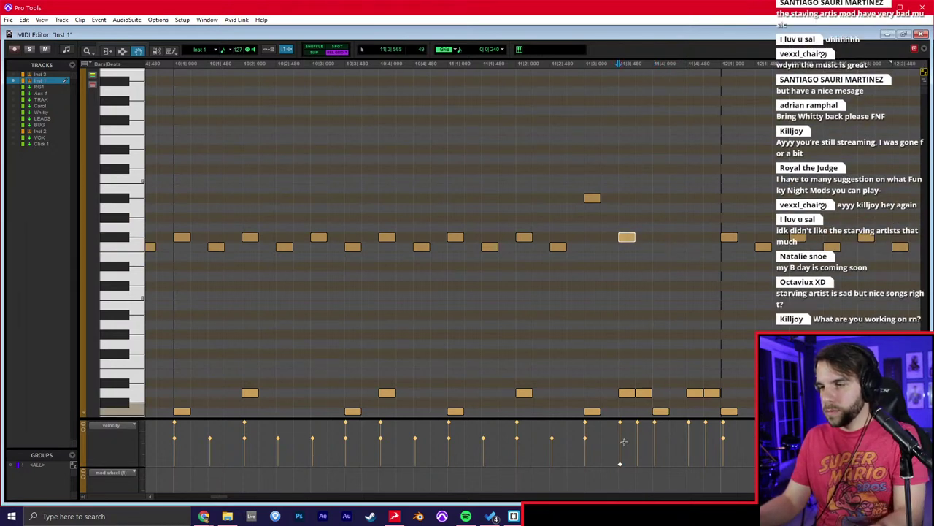
{"action": "left_click", "coordinate": [594, 198], "text": "shift"}
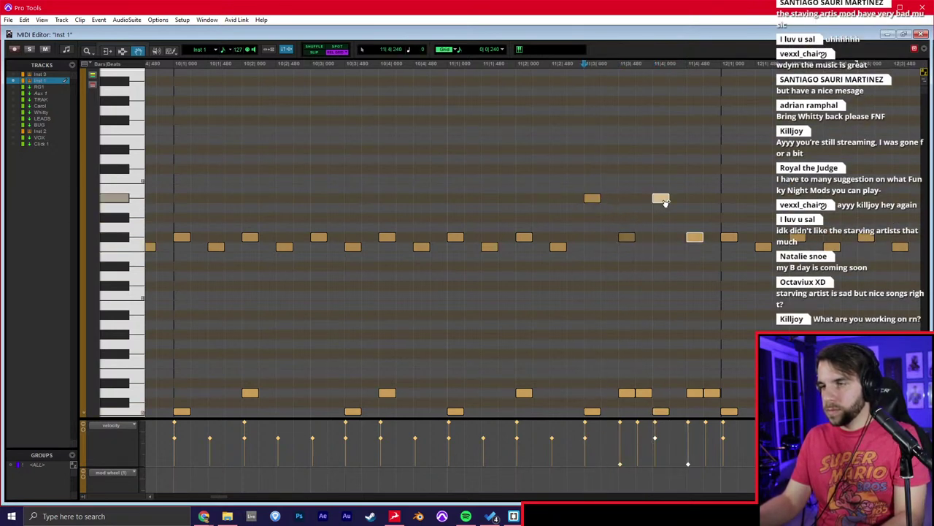
{"action": "left_click", "coordinate": [438, 214]}
{"action": "key", "text": "space"}
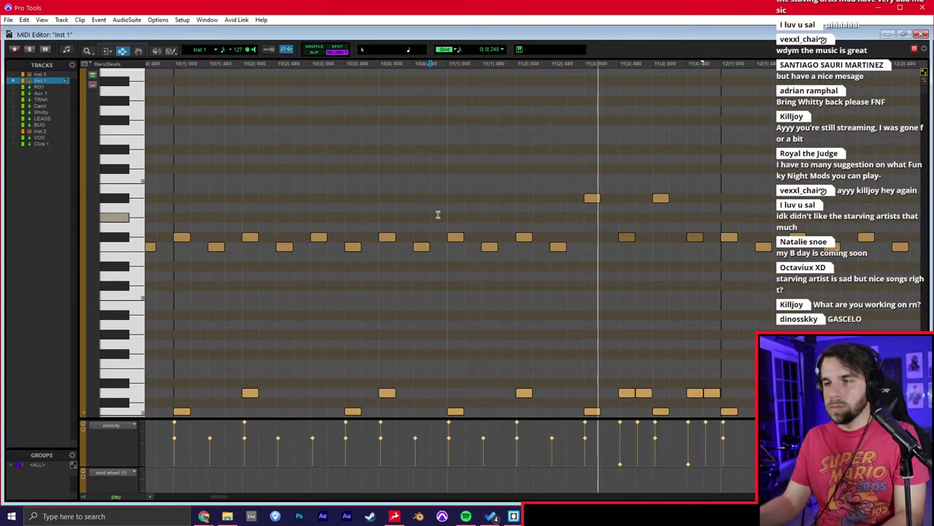
Move the F#1 note on the bar 12 downbeat up to G#2 and raise its velocity to the maximum.
{"action": "scroll", "coordinate": [438, 214], "scroll_direction": "right", "scroll_amount": 5}
{"action": "key", "text": "space"}
{"action": "left_click_drag", "start_coordinate": [382, 239], "coordinate": [387, 114]}
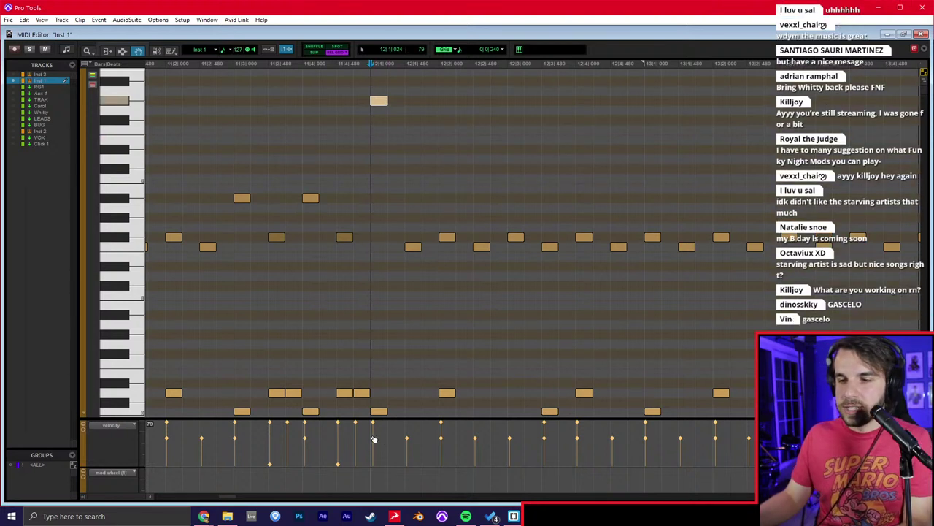
{"action": "key", "text": "F6"}
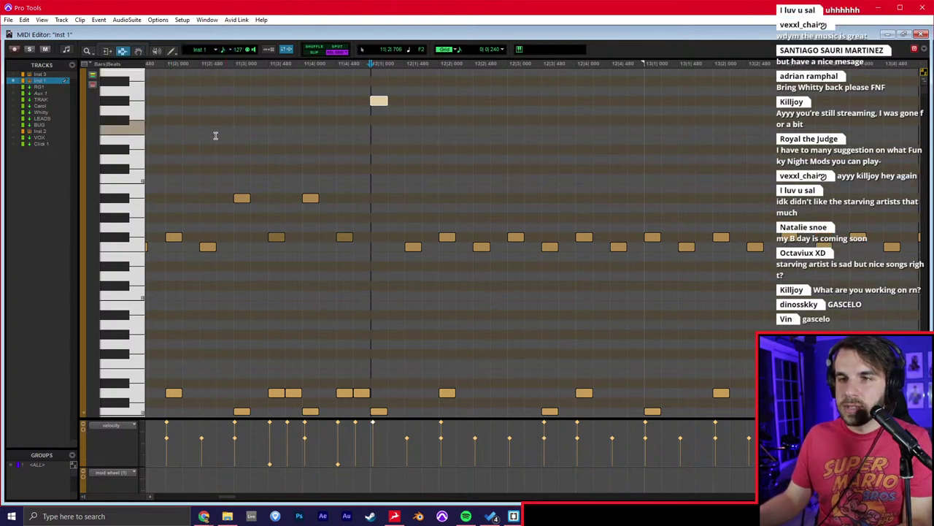
{"action": "left_click", "coordinate": [215, 136]}
{"action": "left_click", "coordinate": [200, 137]}
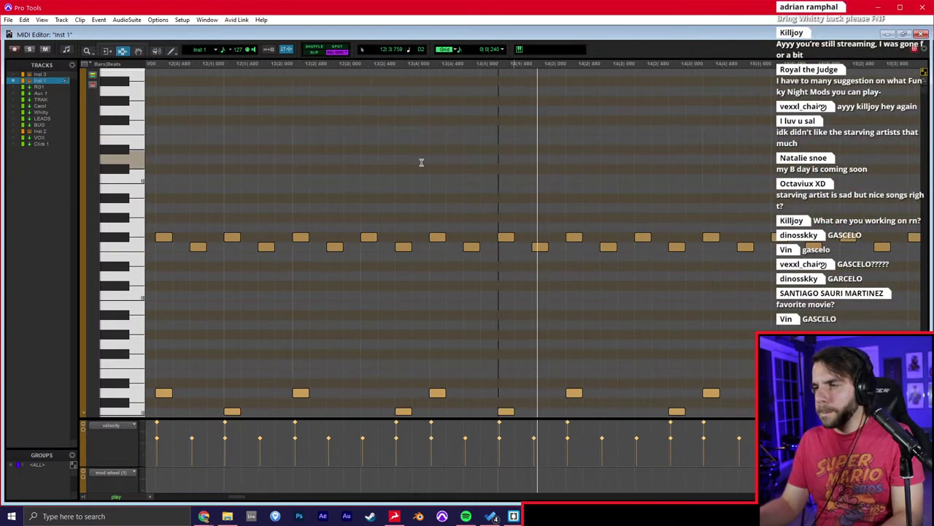
Raise the F#1 note on the bar 16 downbeat to F#2.
{"action": "key", "text": "r"}
{"action": "key", "text": "space"}
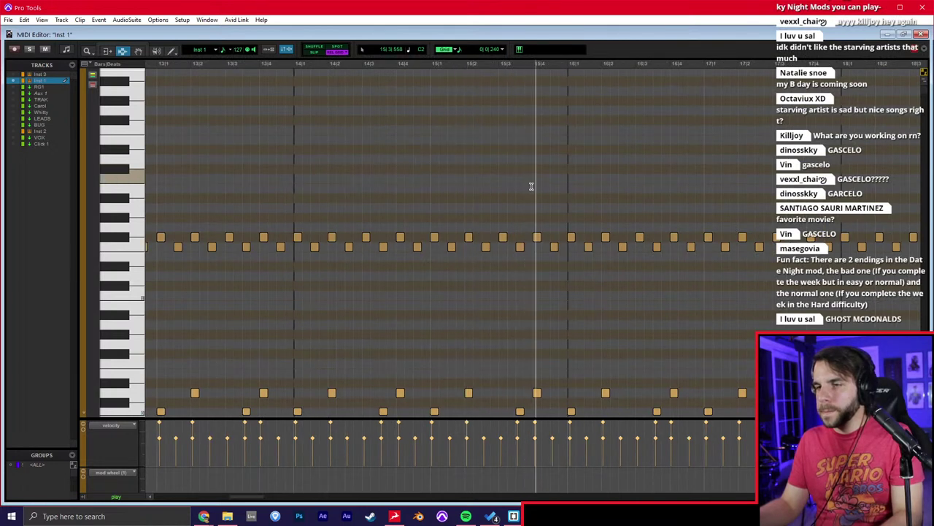
{"action": "key", "text": "F8"}
{"action": "left_click", "coordinate": [571, 236]}
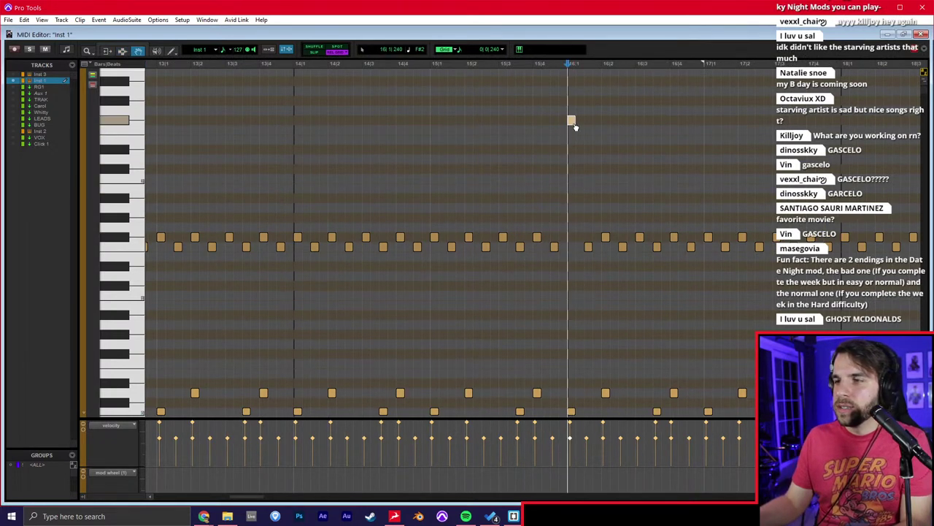
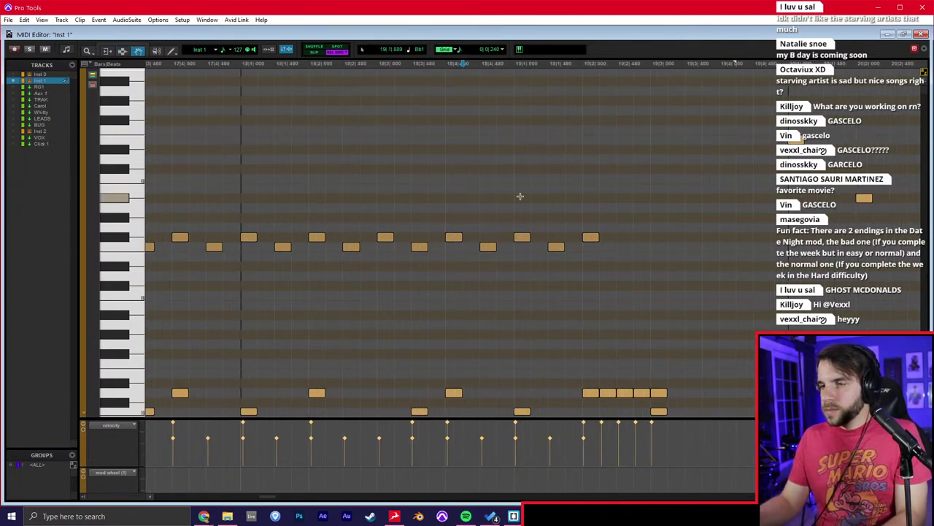
Delete the F#1, F1, D0 and C0 notes on beats 1 and 2 of bar 19.
{"action": "left_click_drag", "start_coordinate": [520, 196], "coordinate": [602, 271]}
{"action": "key", "text": "Delete"}
{"action": "left_click_drag", "start_coordinate": [582, 330], "coordinate": [644, 400]}
{"action": "key", "text": "Delete"}
{"action": "left_click", "coordinate": [524, 411]}
{"action": "key", "text": "Delete"}
Draw alternating pairs of C0, D0 and C0 notes from 18|4|480 through 19|1|720.
{"action": "scroll", "coordinate": [547, 398], "scroll_direction": "down", "scroll_amount": 2}
{"action": "key", "text": "F10"}
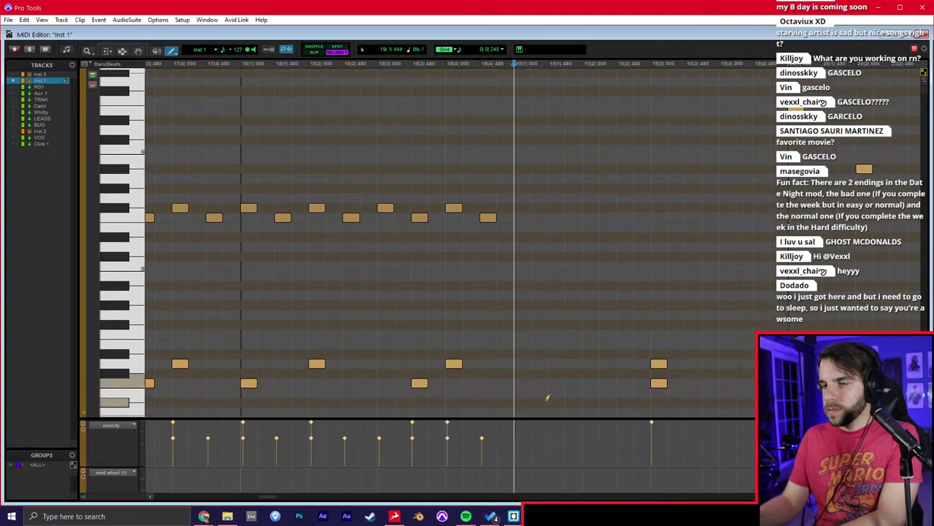
{"action": "left_click", "coordinate": [507, 382]}
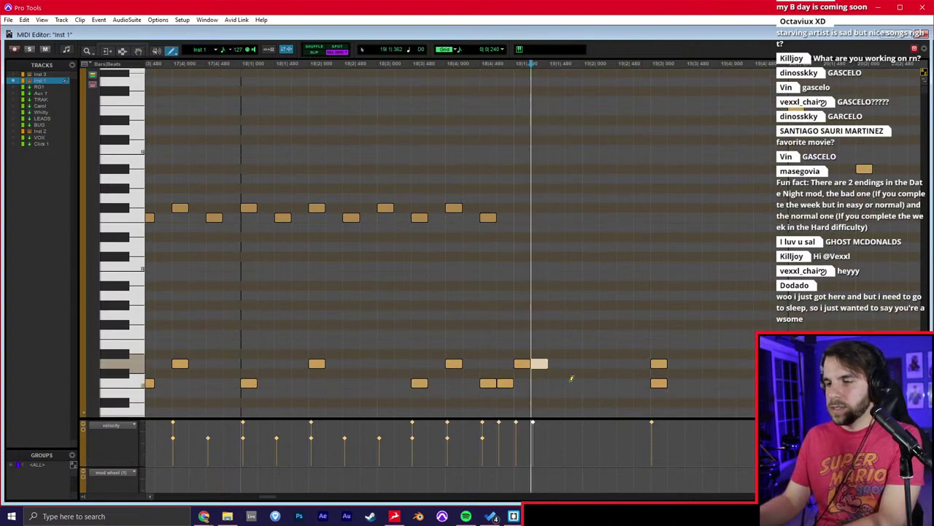
{"action": "left_click", "coordinate": [539, 364]}
{"action": "left_click", "coordinate": [559, 382]}
Finish the bar 19 fill with B0, C#1 and two C0 notes on beat 2, leaving a single Eb0 note at 19|3|000.
{"action": "left_click", "coordinate": [593, 275]}
{"action": "left_click", "coordinate": [604, 256]}
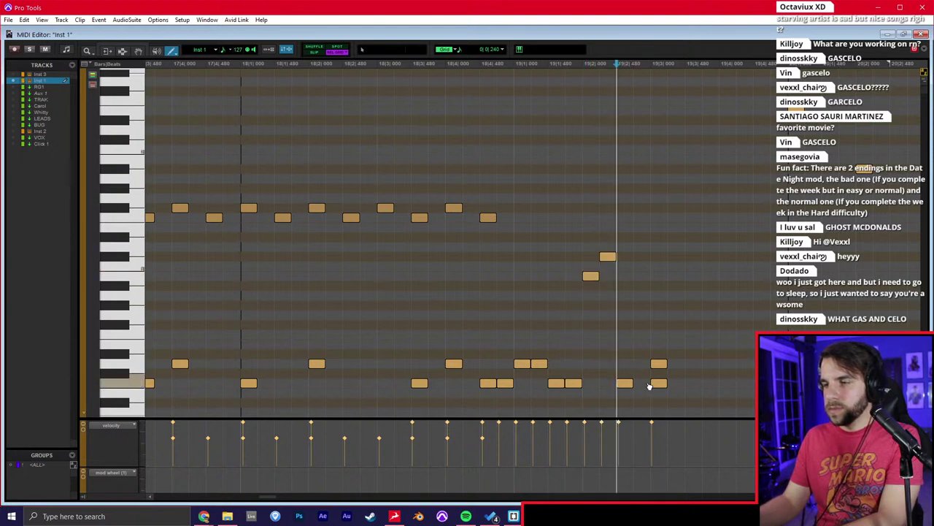
{"action": "left_click_drag", "start_coordinate": [660, 385], "coordinate": [659, 364]}
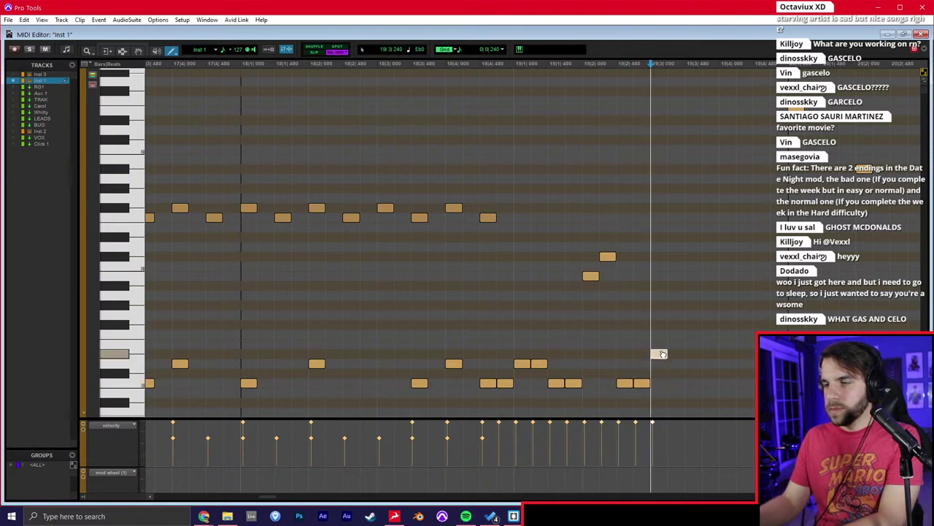
Play back the new bar 18–19 fill and listen on through the groove in bars 20 to 23.
{"action": "key", "text": "F7"}
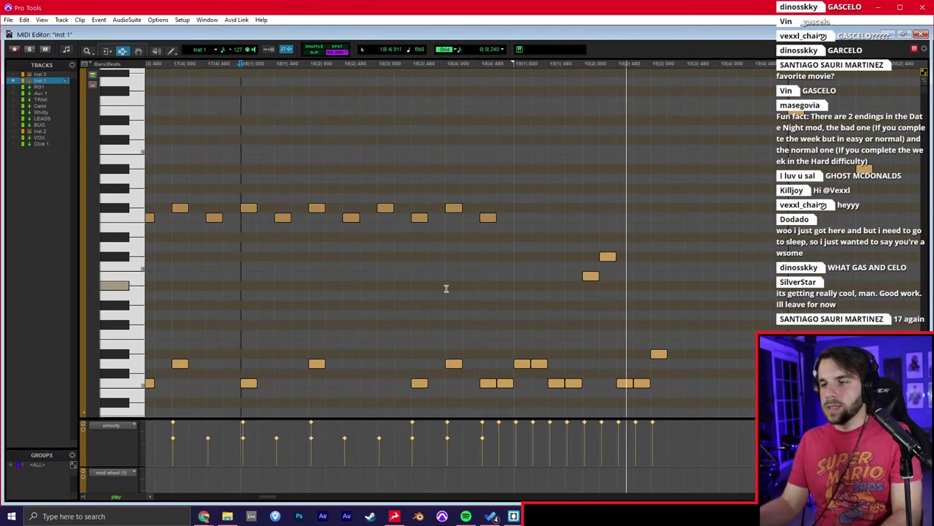
{"action": "scroll", "coordinate": [507, 251], "scroll_direction": "right", "scroll_amount": 11}
{"action": "left_click", "coordinate": [550, 239]}
{"action": "key", "text": "r"}
{"action": "key", "text": "r"}
{"action": "scroll", "coordinate": [550, 239], "scroll_direction": "right", "scroll_amount": 1}
{"action": "key", "text": "t"}
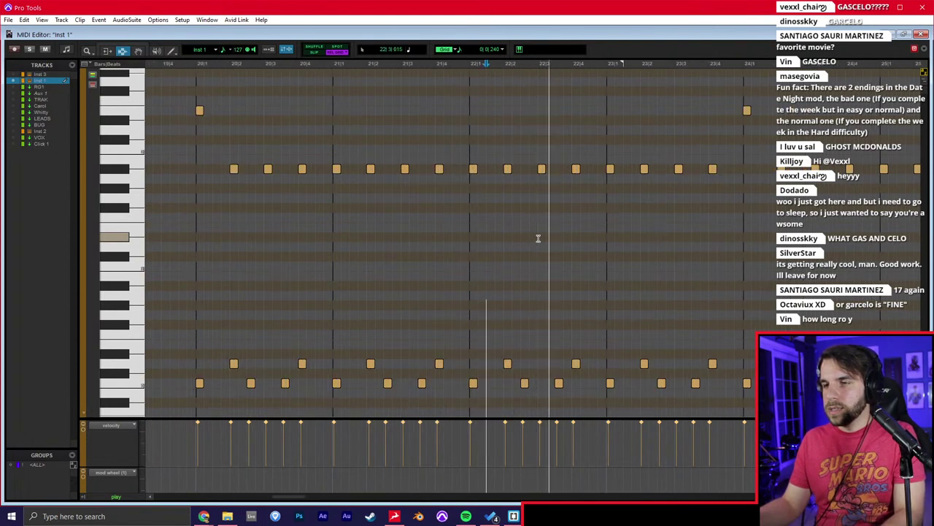
{"action": "scroll", "coordinate": [538, 238], "scroll_direction": "right", "scroll_amount": 5}
In bar 23, replace the C0 note at 23|2|480 with one at 23|3|000 and add another at 23|4|480.
{"action": "key", "text": "F10"}
{"action": "key", "text": "space"}
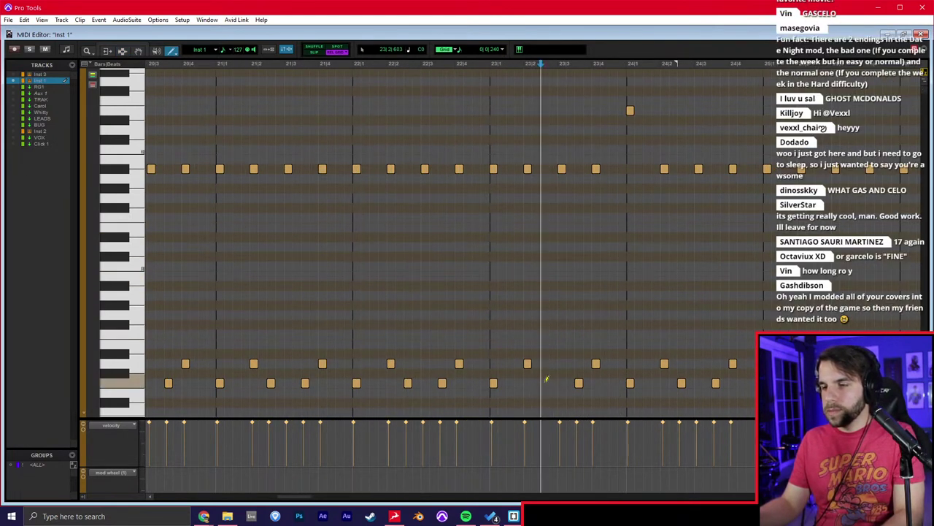
{"action": "left_click", "coordinate": [611, 381]}
{"action": "key", "text": "F7"}
{"action": "left_click", "coordinate": [440, 298]}
{"action": "key", "text": "space"}
{"action": "scroll", "coordinate": [450, 293], "scroll_direction": "right", "scroll_amount": 7}
{"action": "left_click", "coordinate": [450, 292]}
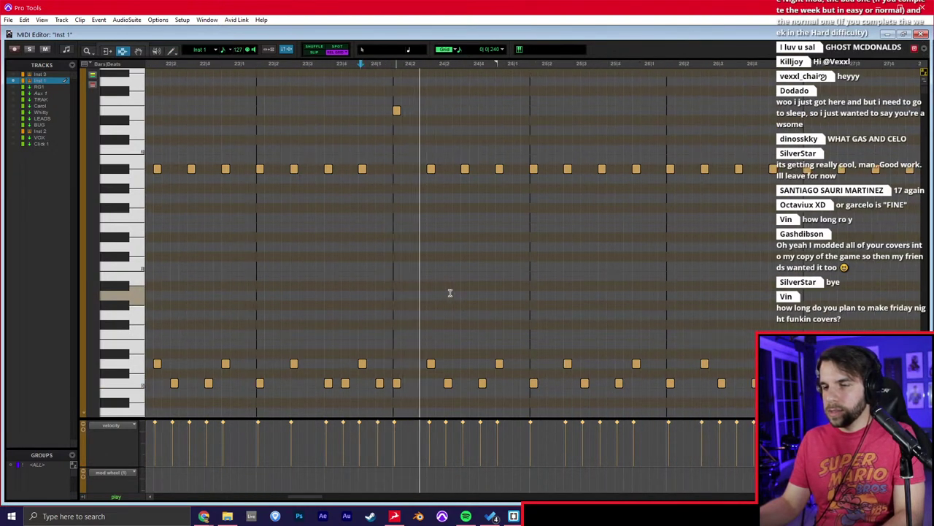
Move the C0 note from the bar 25 downbeat back to 24|4|480.
{"action": "key", "text": "F10"}
{"action": "key", "text": "F8"}
{"action": "left_click_drag", "start_coordinate": [416, 384], "coordinate": [405, 385]}
{"action": "left_click", "coordinate": [300, 338]}
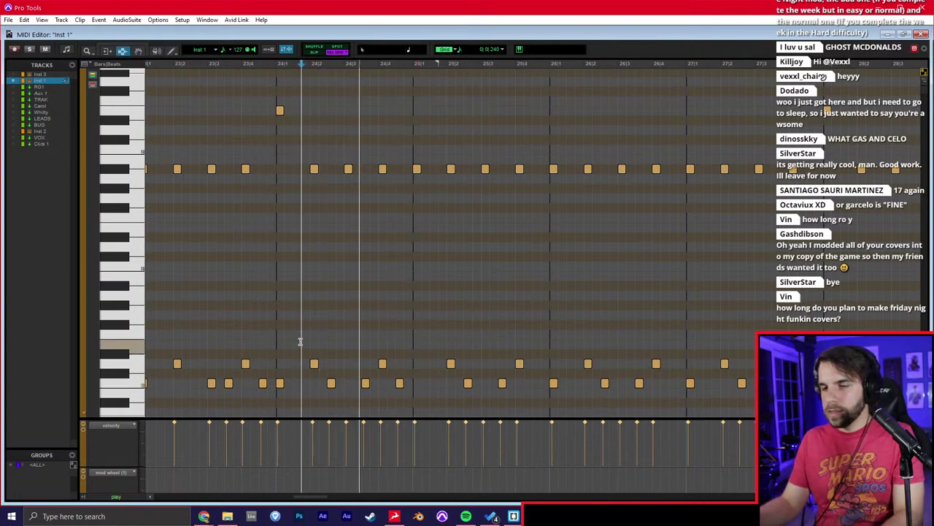
Add a C0 note at 25|1|480 and move the C0 note at 25|2|480 to 25|3|000.
{"action": "key", "text": "F10"}
{"action": "key", "text": "space"}
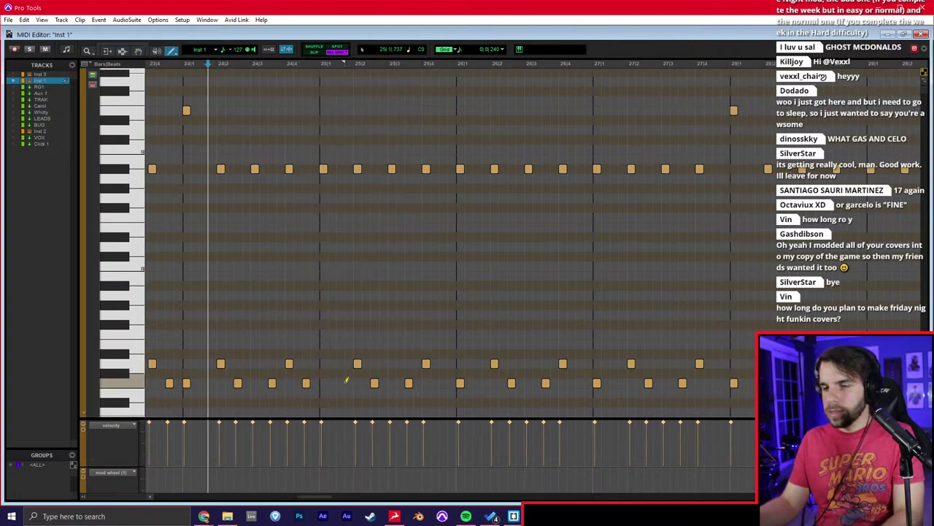
{"action": "key", "text": "space"}
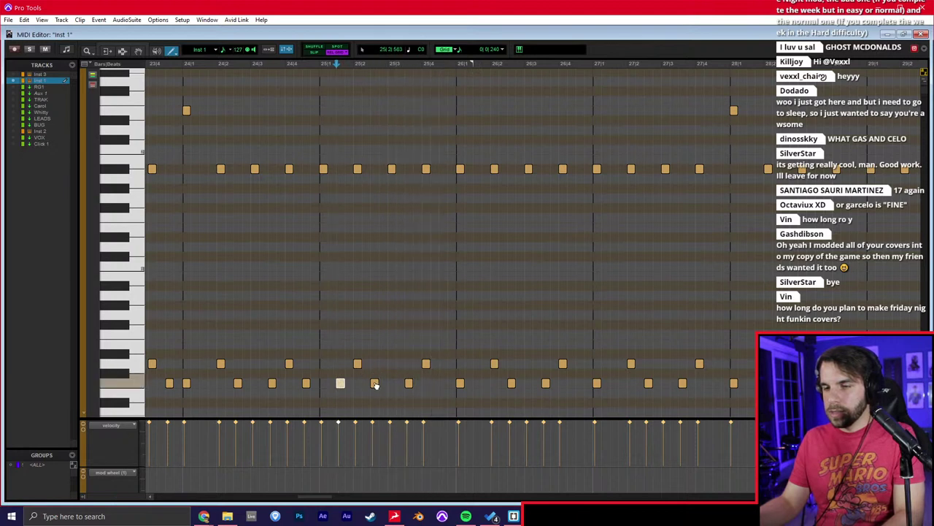
{"action": "left_click_drag", "start_coordinate": [374, 384], "coordinate": [384, 385]}
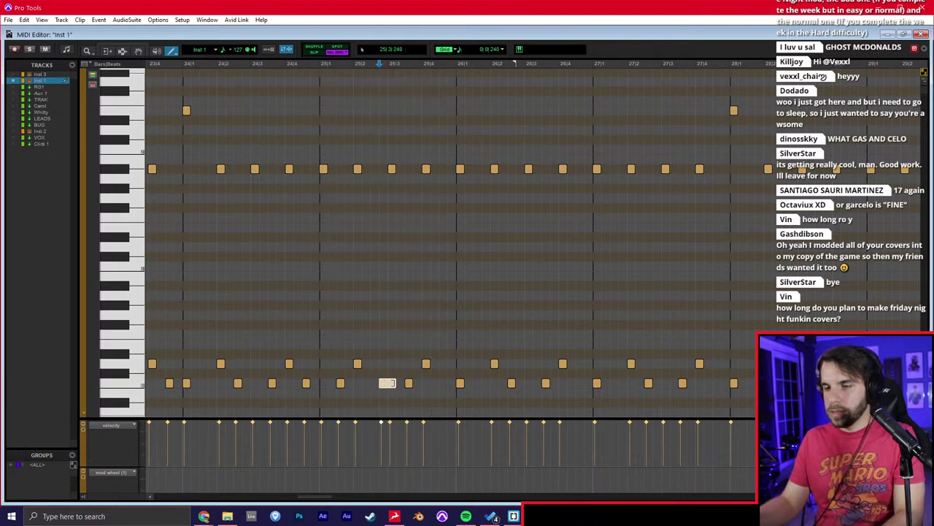
{"action": "key", "text": "space"}
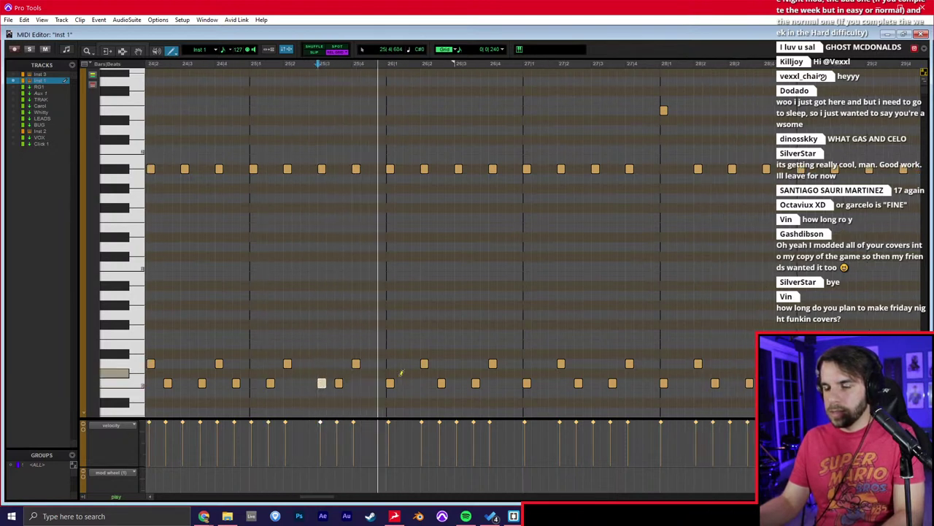
Replace the C0 note on the bar 27 downbeat with C0 notes at 26|4|480 and 27|1|480.
{"action": "key", "text": "space"}
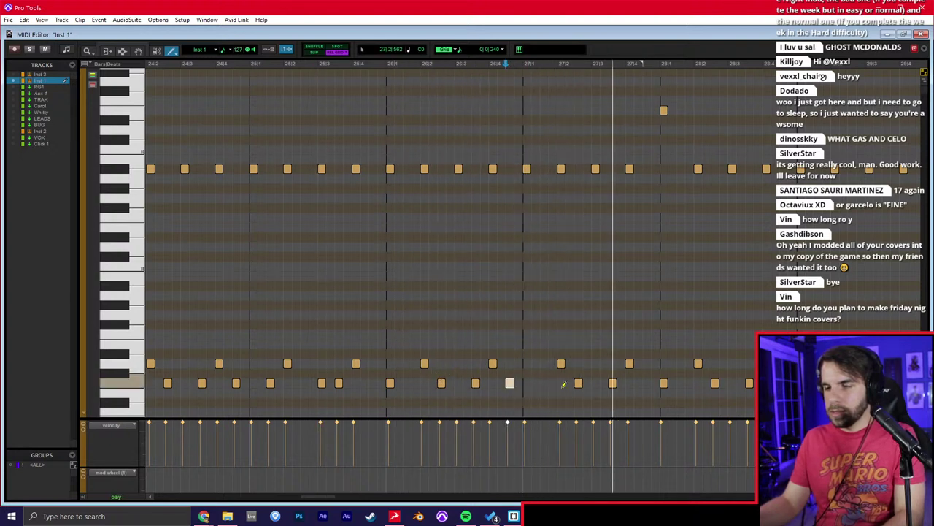
{"action": "left_click", "coordinate": [545, 383]}
{"action": "key", "text": "space"}
Add a C0 note at 27|3|000 and D0 notes at 27|4|480 and 27|4|720, and audition the bar 27 fill.
{"action": "key", "text": "space"}
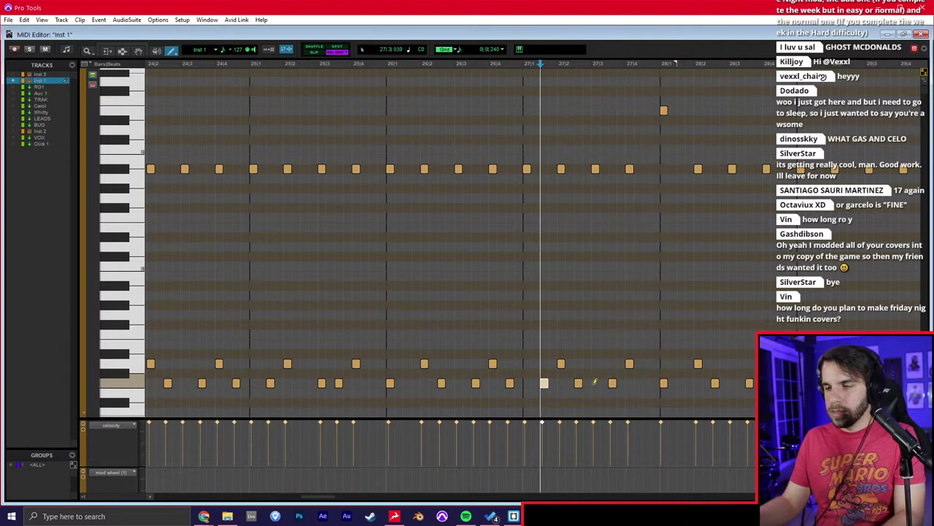
{"action": "key", "text": "space"}
{"action": "scroll", "coordinate": [603, 369], "scroll_direction": "right", "scroll_amount": 1}
{"action": "key", "text": "space"}
{"action": "left_click", "coordinate": [606, 364]}
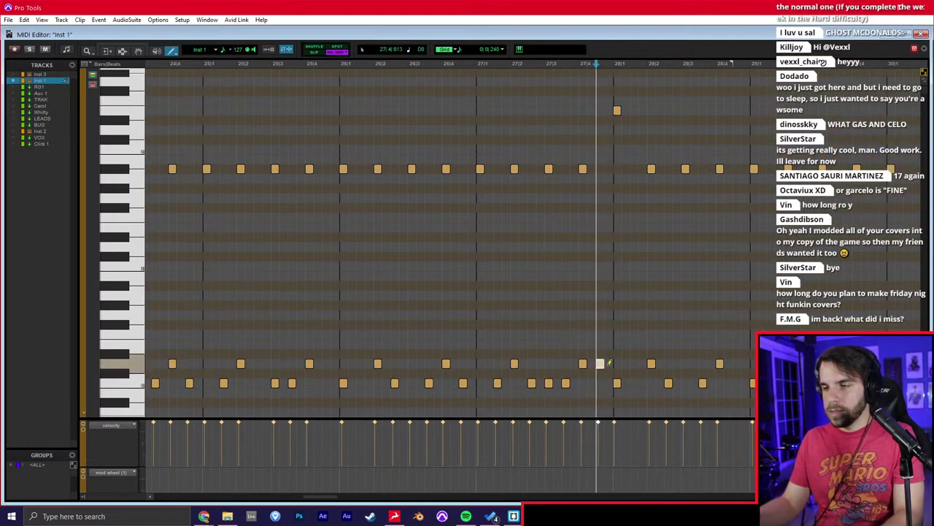
{"action": "key", "text": "F7"}
{"action": "left_click", "coordinate": [416, 296]}
{"action": "key", "text": "space"}
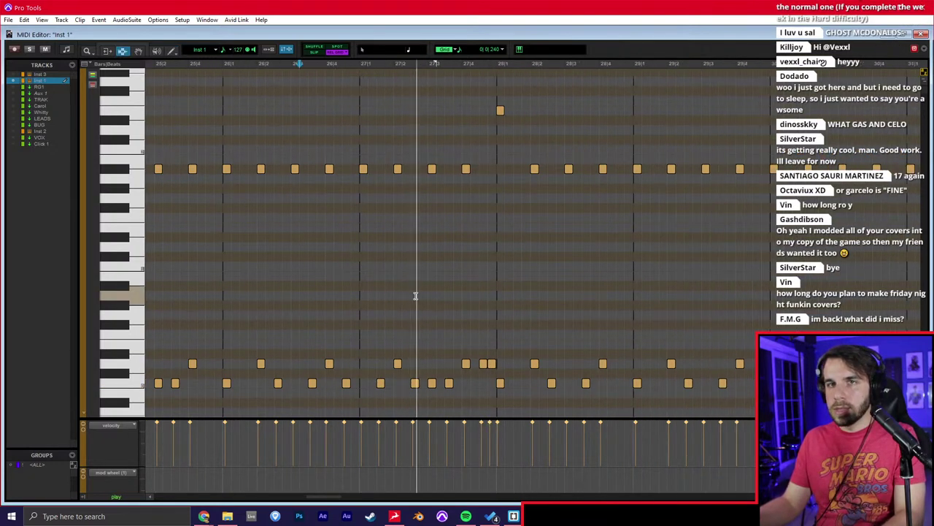
{"action": "key", "text": "space"}
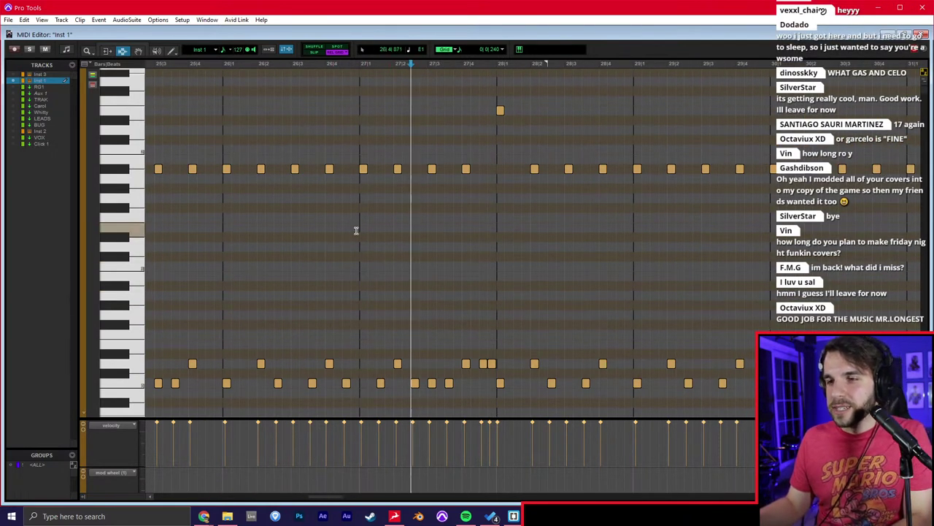
{"action": "key", "text": "space"}
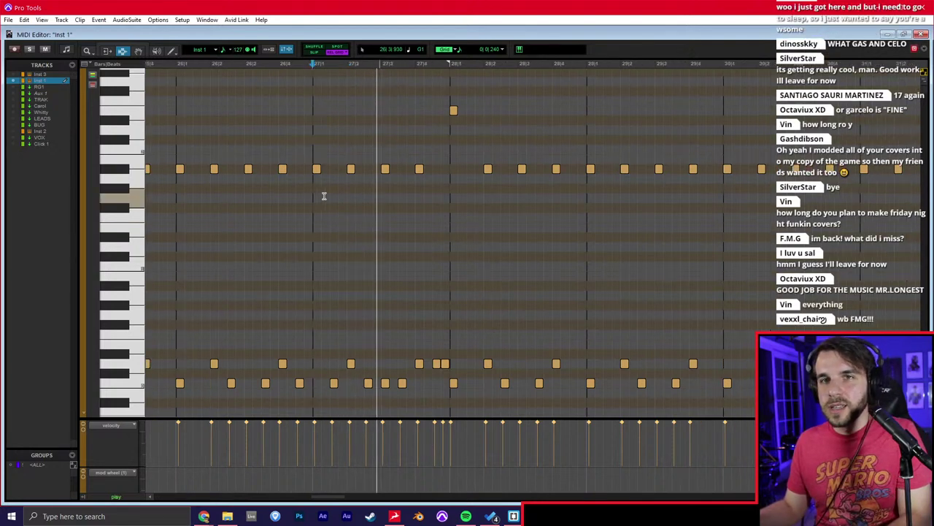
Duplicate the Inst 1 clips from bars 20–27 onto bars 28–35 in the Edit window.
{"action": "key", "text": "ctrl+equal"}
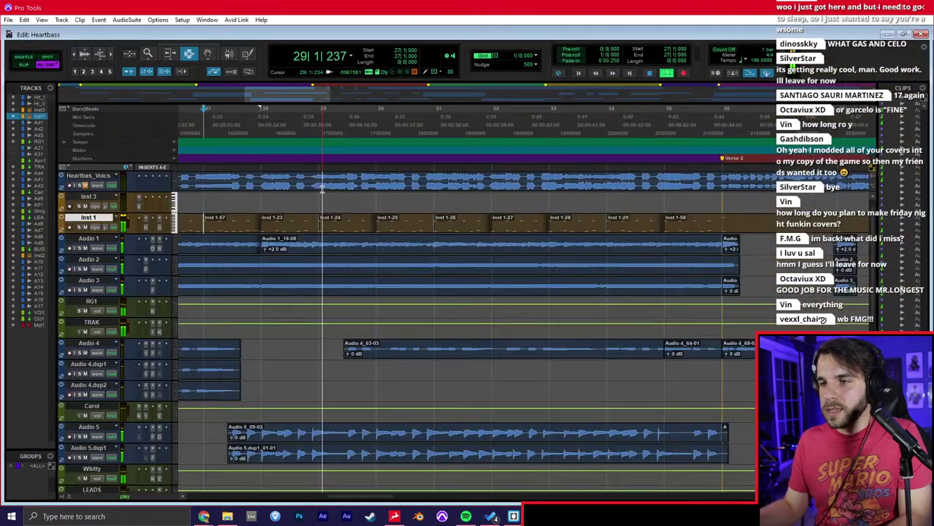
{"action": "scroll", "coordinate": [394, 217], "scroll_direction": "left", "scroll_amount": 2}
{"action": "left_click_drag", "start_coordinate": [530, 222], "coordinate": [311, 224]}
{"action": "key", "text": "ctrl+d"}
Open bar 35 of Inst 1 in the MIDI Editor and delete its notes from 35|3|480 onward.
{"action": "left_click", "coordinate": [688, 227]}
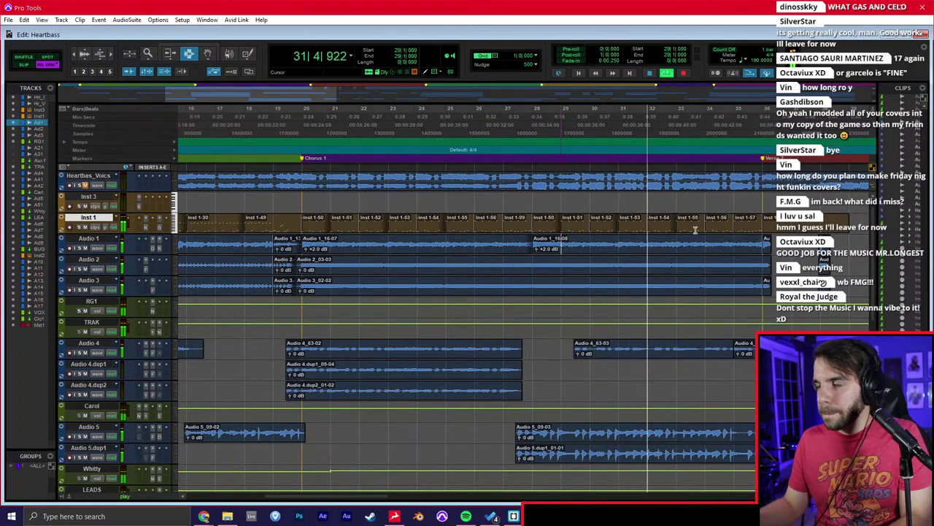
{"action": "key", "text": "t"}
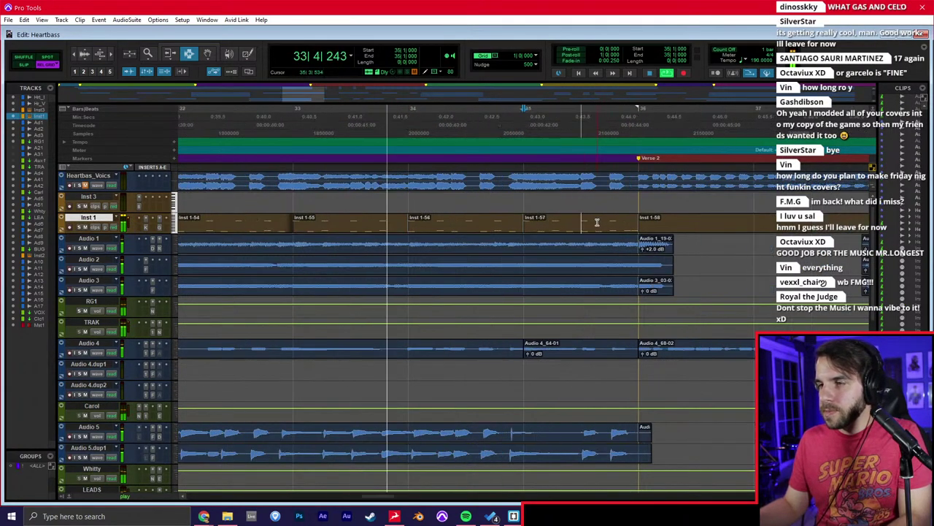
{"action": "double_click", "coordinate": [596, 219]}
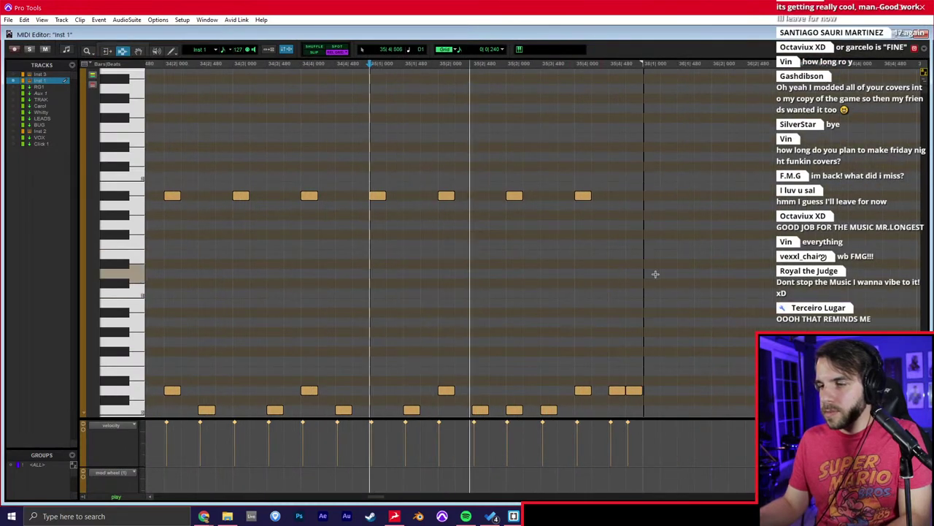
{"action": "mouse_move", "coordinate": [705, 173]}
{"action": "left_mouse_down"}
{"action": "mouse_move", "coordinate": [531, 409]}
{"action": "mouse_move", "coordinate": [524, 396]}
{"action": "left_mouse_up"}
{"action": "key", "text": "Delete"}
Write a fill of D0 notes from 35|3|000 to 35|4|000, three rising notes to 35|4|720 and accents at 36|1|000, and audition it.
{"action": "key", "text": "F10"}
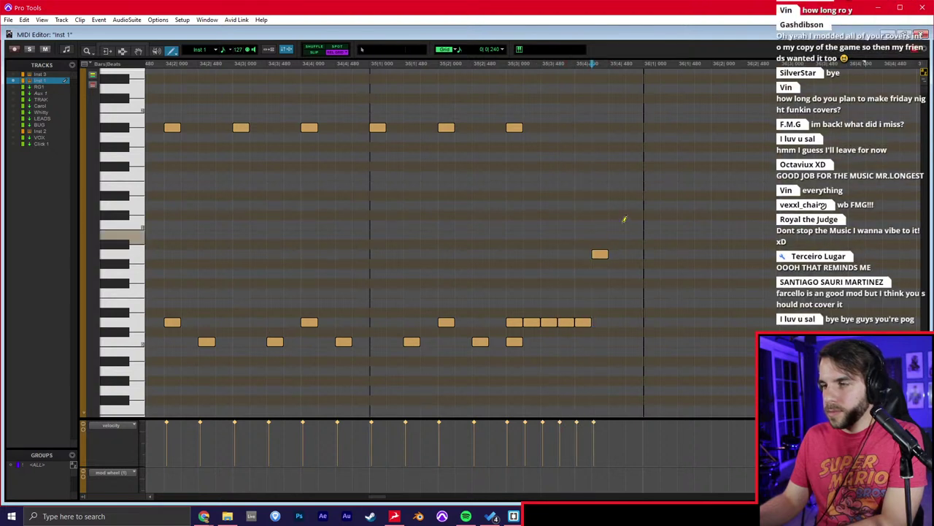
{"action": "left_click", "coordinate": [655, 340]}
{"action": "scroll", "coordinate": [665, 224], "scroll_direction": "up", "scroll_amount": 3}
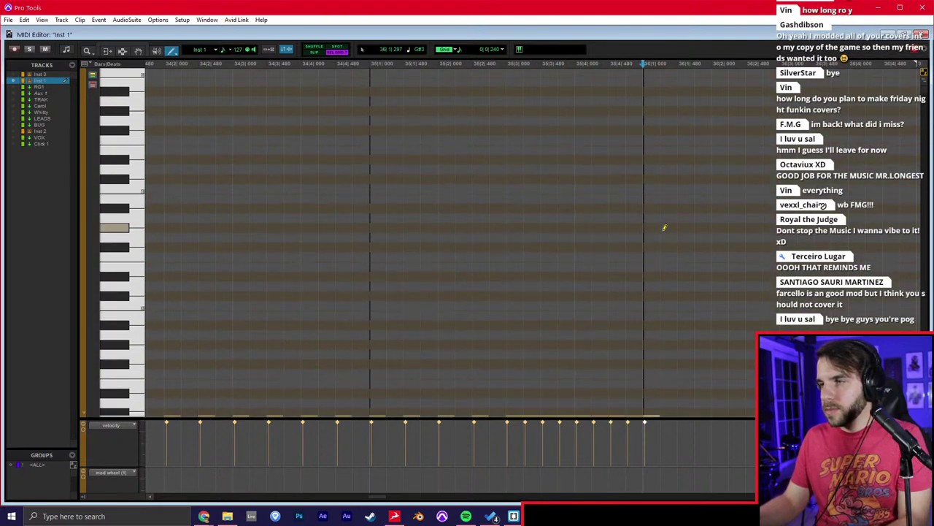
{"action": "left_click_drag", "start_coordinate": [650, 295], "coordinate": [653, 322]}
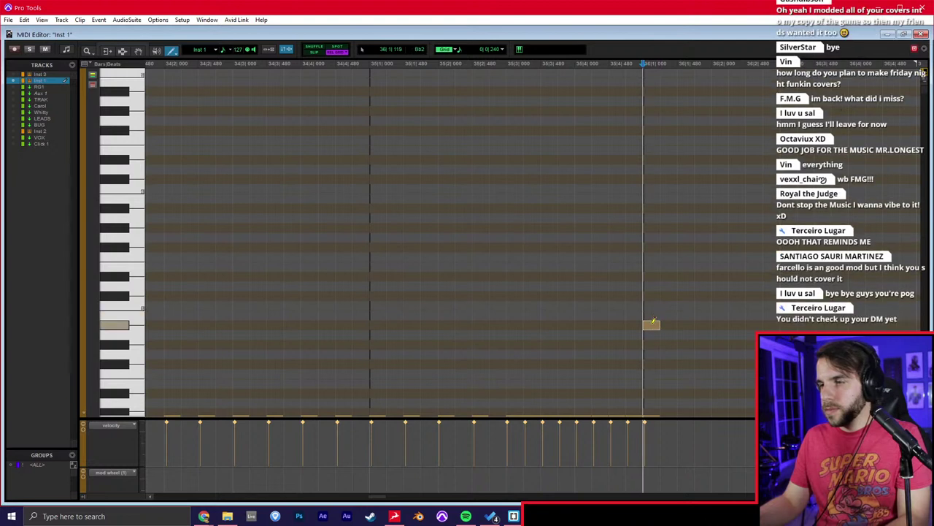
{"action": "key", "text": "F7+F8"}
{"action": "left_click", "coordinate": [437, 269]}
{"action": "scroll", "coordinate": [436, 268], "scroll_direction": "down", "scroll_amount": 2}
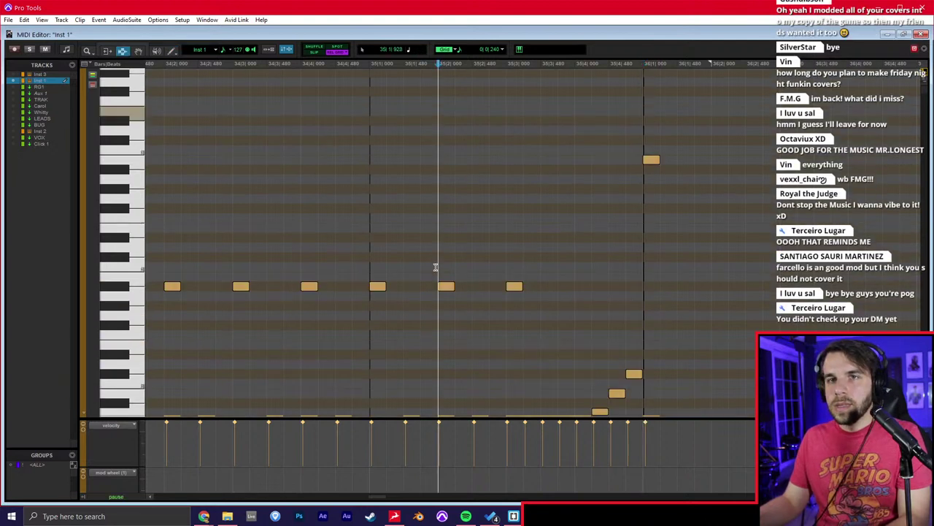
{"action": "key", "text": "space"}
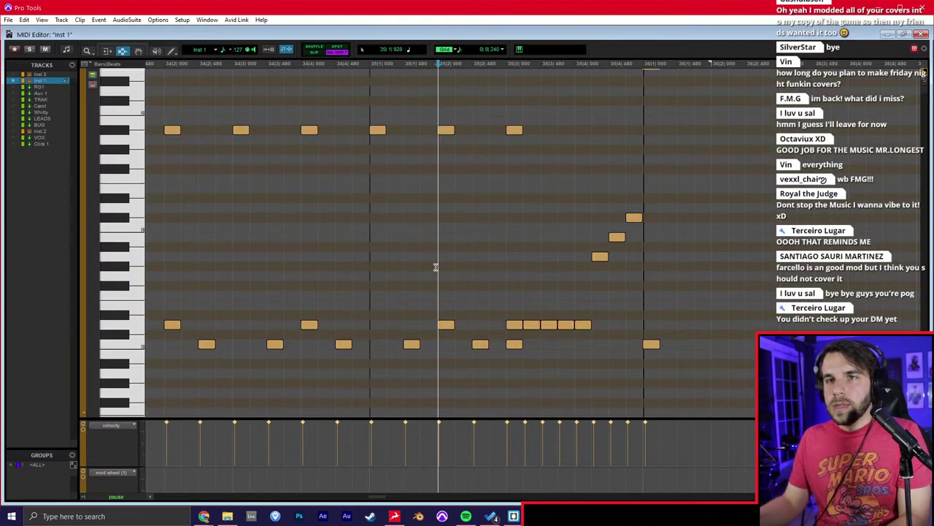
{"action": "left_click", "coordinate": [377, 211]}
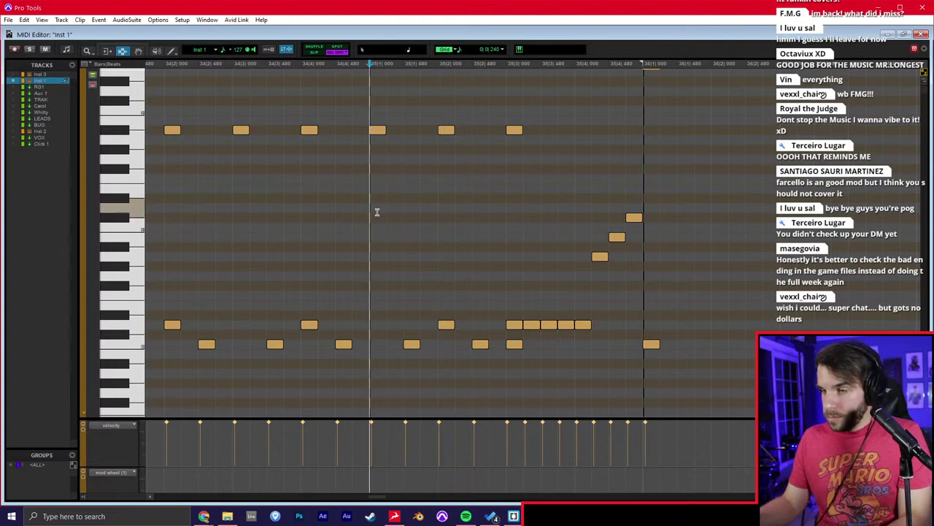
{"action": "key", "text": "space"}
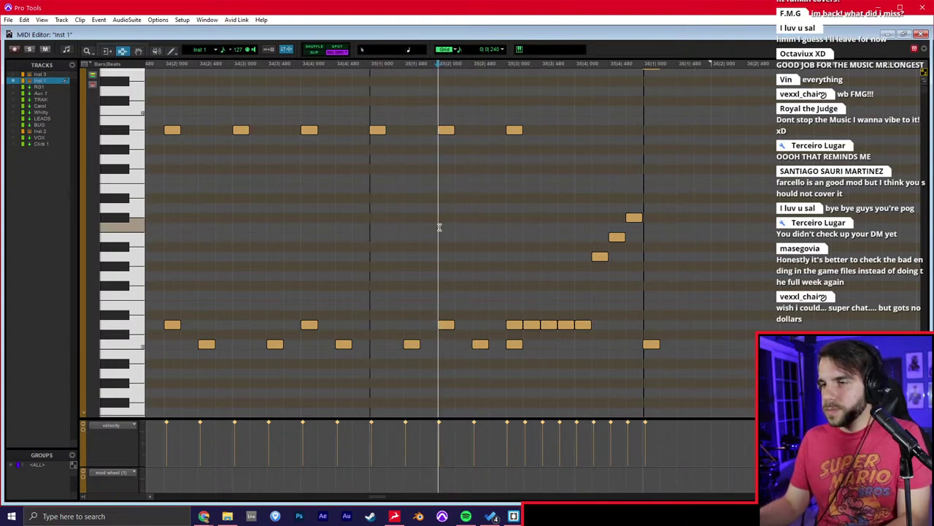
Copy the Inst 1 clips of Chorus 1, bars 20–35, to bar 52 at Chorus 2 and bar 92 at the Ending Chorus.
{"action": "key", "text": "r"}
{"action": "key", "text": "ctrl+="}
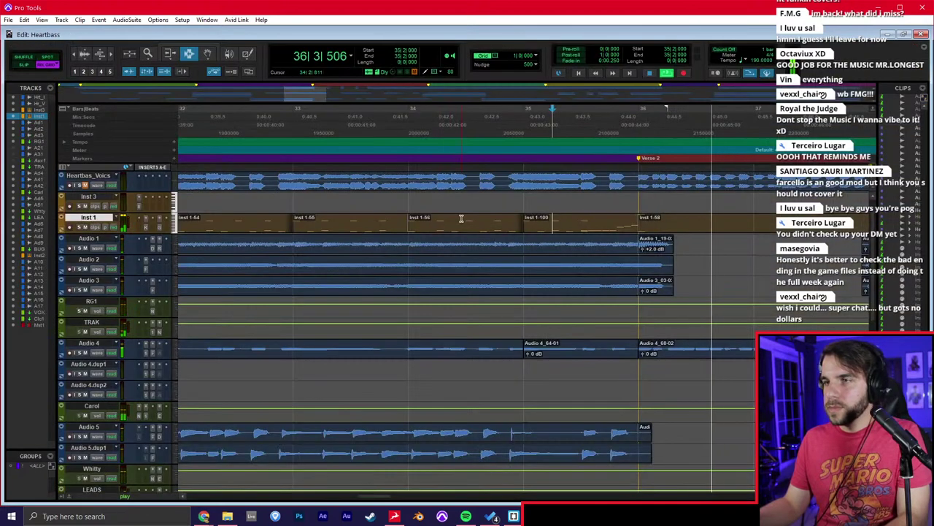
{"action": "key", "text": "r"}
{"action": "key", "text": "r"}
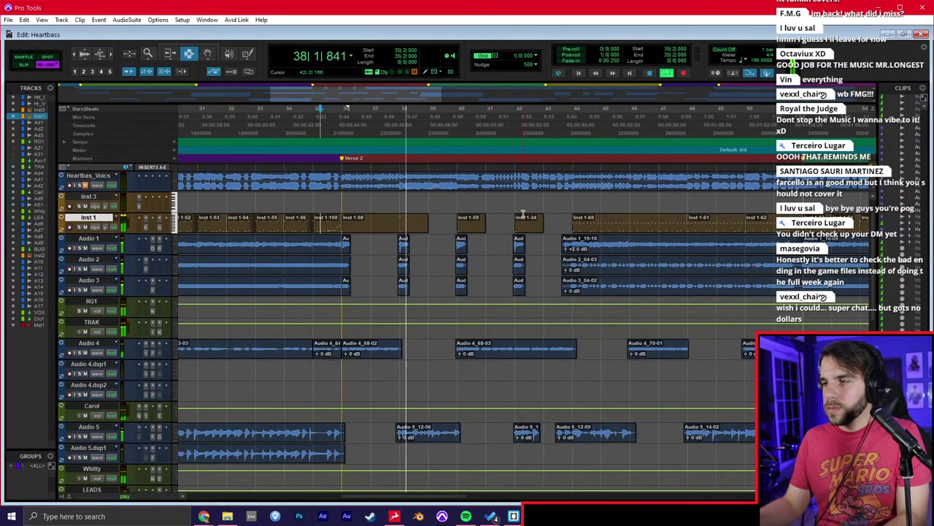
{"action": "key", "text": "r"}
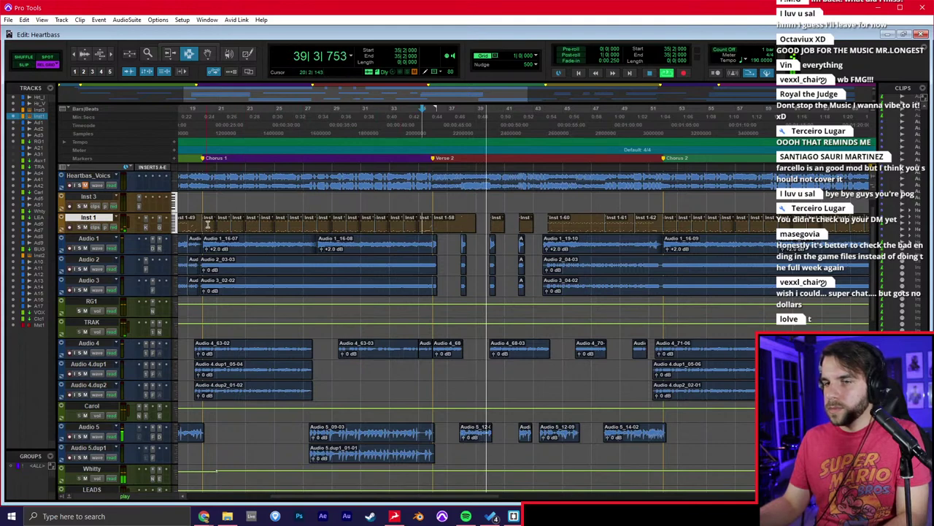
{"action": "left_click", "coordinate": [667, 226]}
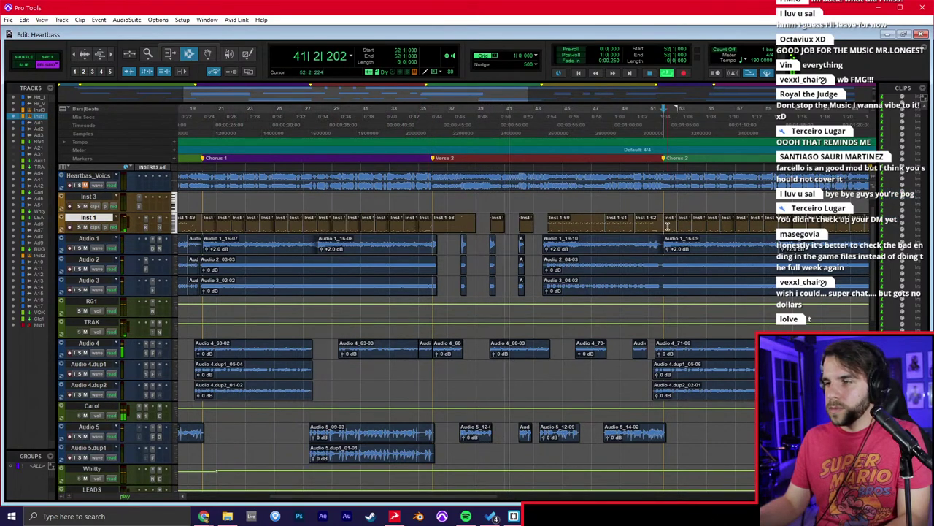
{"action": "scroll", "coordinate": [667, 227], "scroll_direction": "right", "scroll_amount": 3}
{"action": "left_click", "coordinate": [667, 226], "text": "shift"}
{"action": "key", "text": "r"}
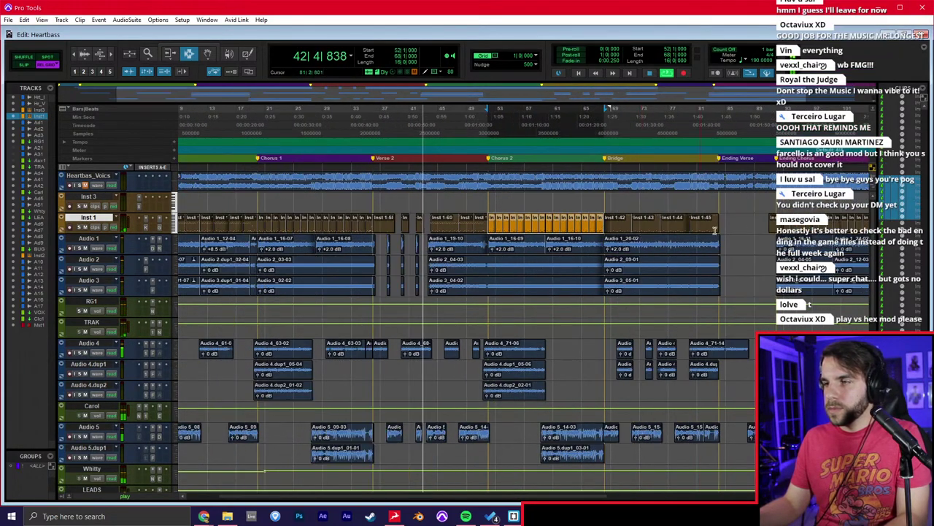
{"action": "scroll", "coordinate": [750, 232], "scroll_direction": "right", "scroll_amount": 2}
{"action": "left_click", "coordinate": [637, 224]}
{"action": "key", "text": "ctrl+v"}
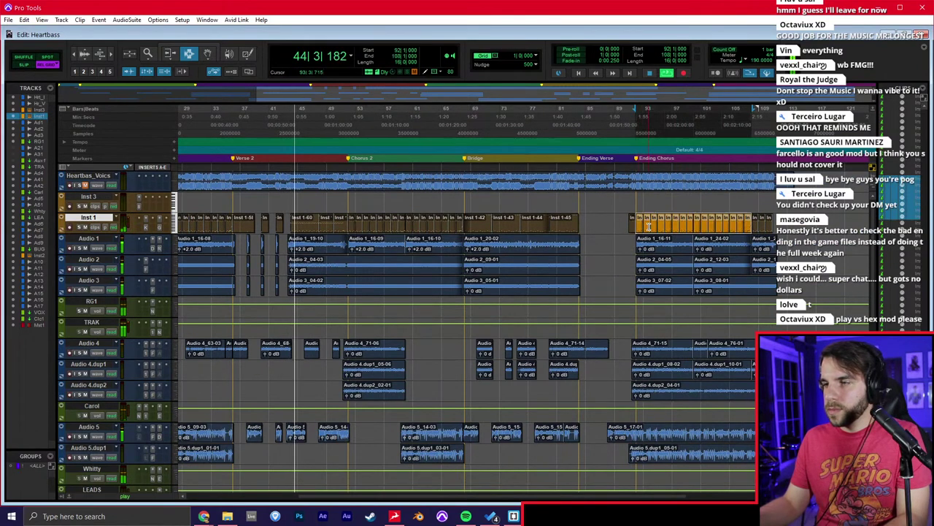
Duplicate the Inst 1 clips of bars 105–107 onto bars 108–110 and audition the ending from bar 110.
{"action": "left_click", "coordinate": [748, 225]}
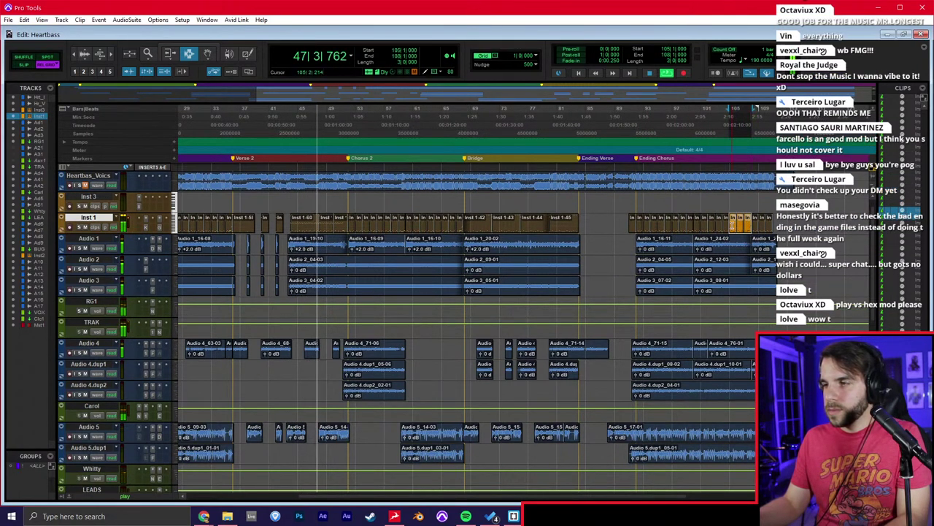
{"action": "left_click", "coordinate": [667, 232]}
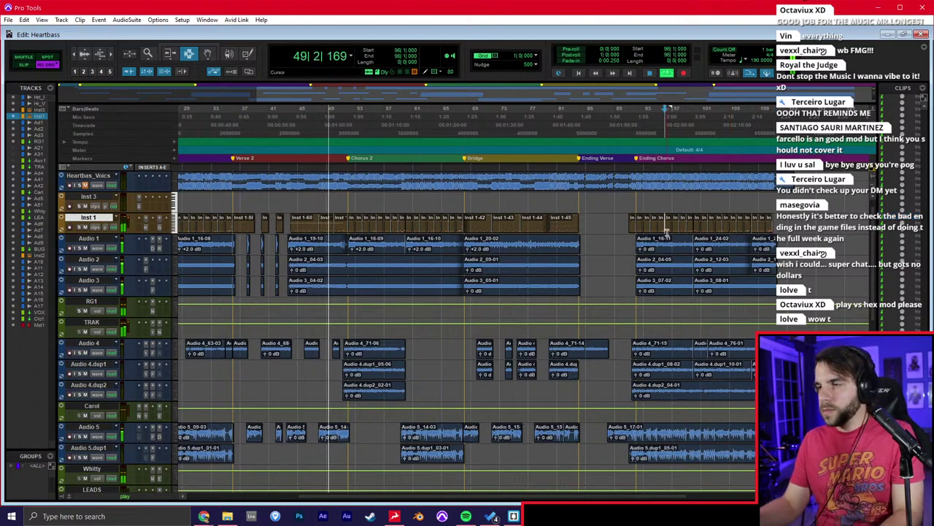
{"action": "left_click", "coordinate": [764, 225]}
{"action": "key", "text": "space"}
{"action": "key", "text": "space"}
Open bar 110 of Inst 1 in the MIDI Editor and delete its notes from 110|3|000 onward.
{"action": "key", "text": "t"}
{"action": "key", "text": "t"}
{"action": "key", "text": "t"}
{"action": "key", "text": "t"}
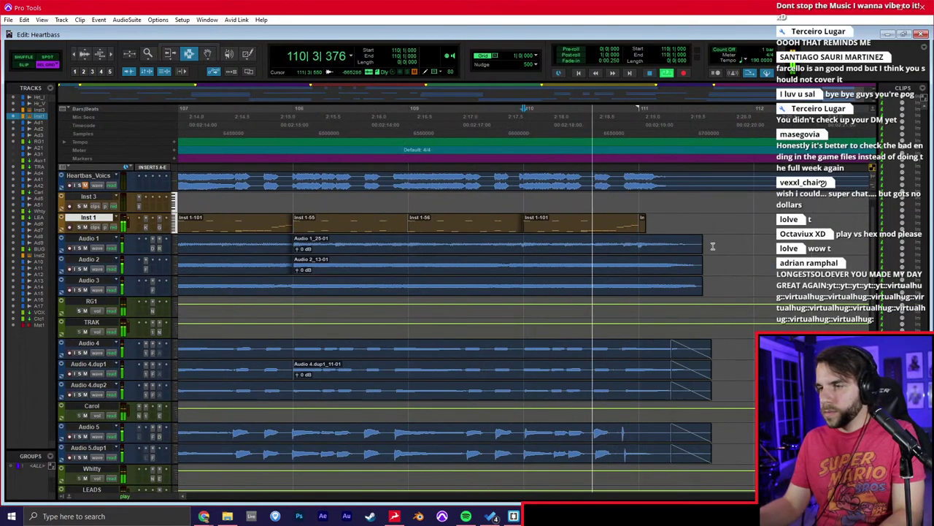
{"action": "key", "text": "super+equal"}
{"action": "scroll", "coordinate": [636, 250], "scroll_direction": "down", "scroll_amount": 4}
{"action": "key", "text": "t"}
{"action": "key", "text": "t"}
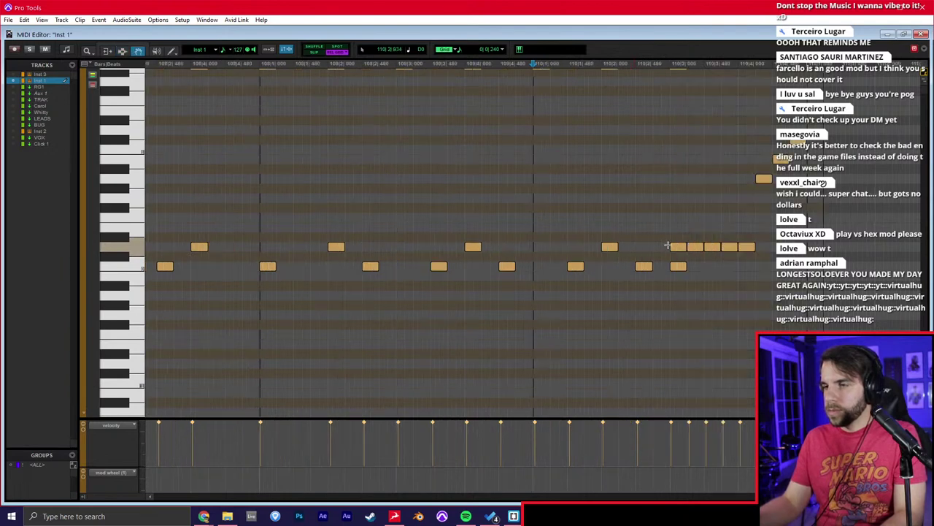
{"action": "key", "text": "F7"}
{"action": "mouse_move", "coordinate": [758, 215]}
{"action": "left_mouse_down"}
{"action": "mouse_move", "coordinate": [621, 246]}
{"action": "mouse_move", "coordinate": [669, 241]}
{"action": "left_mouse_up"}
{"action": "key", "text": "Delete"}
Write the ending fill with Eb0 at 110|3|000, C1 at 110|3|480, D1 at 110|4|000, and C0 and F2 at 110|4|480, and audition it.
{"action": "key", "text": "F10"}
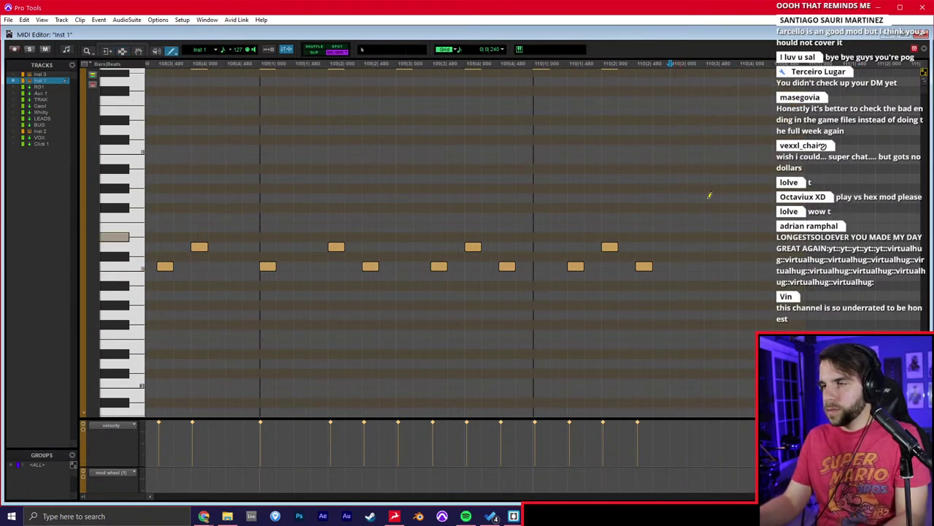
{"action": "left_click", "coordinate": [697, 159]}
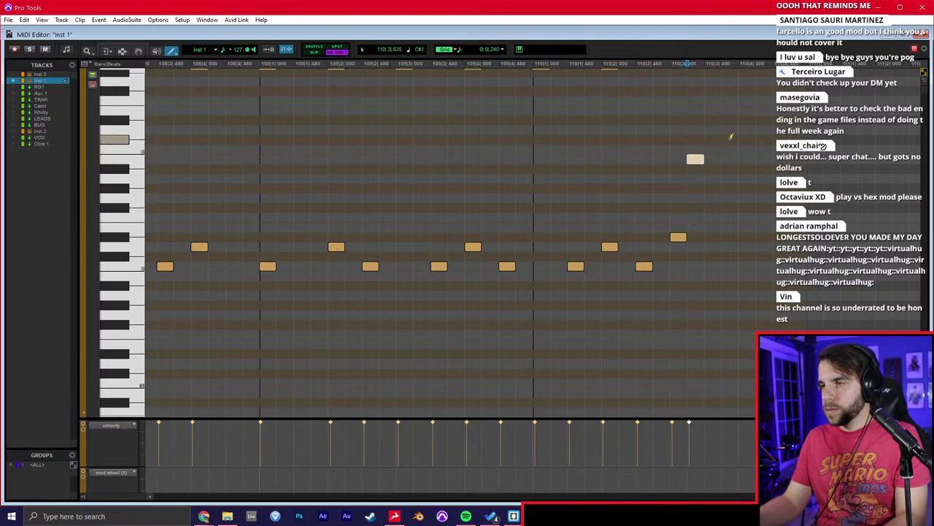
{"action": "left_click", "coordinate": [725, 139]}
{"action": "left_click", "coordinate": [746, 131]}
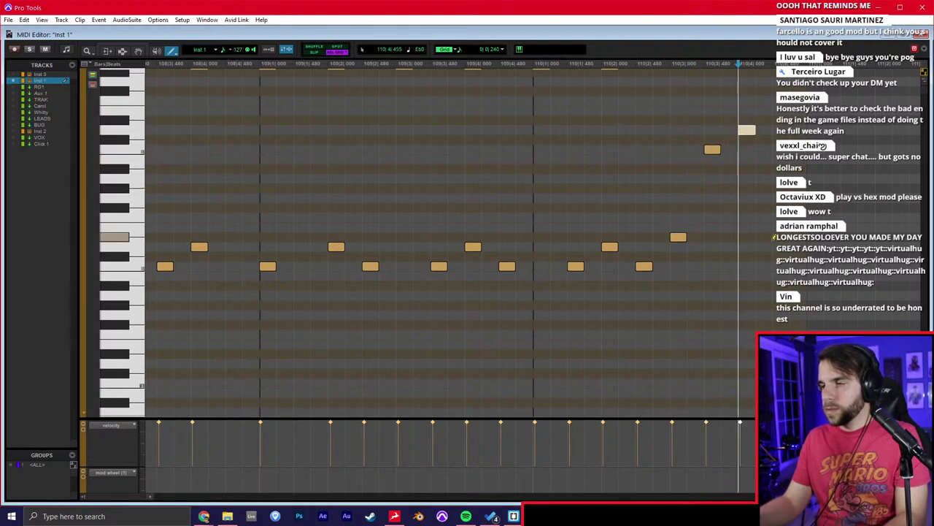
{"action": "scroll", "coordinate": [787, 249], "scroll_direction": "up", "scroll_amount": 5}
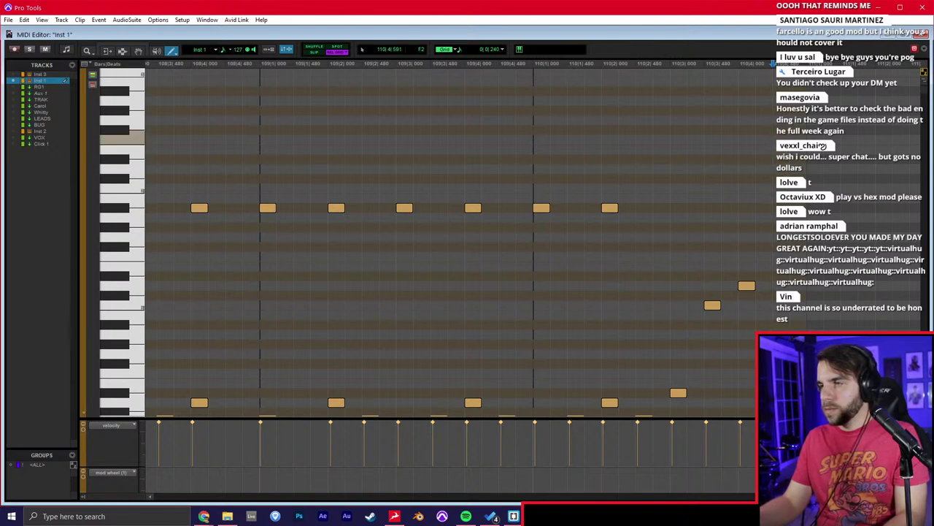
{"action": "scroll", "coordinate": [511, 175], "scroll_direction": "right", "scroll_amount": 5}
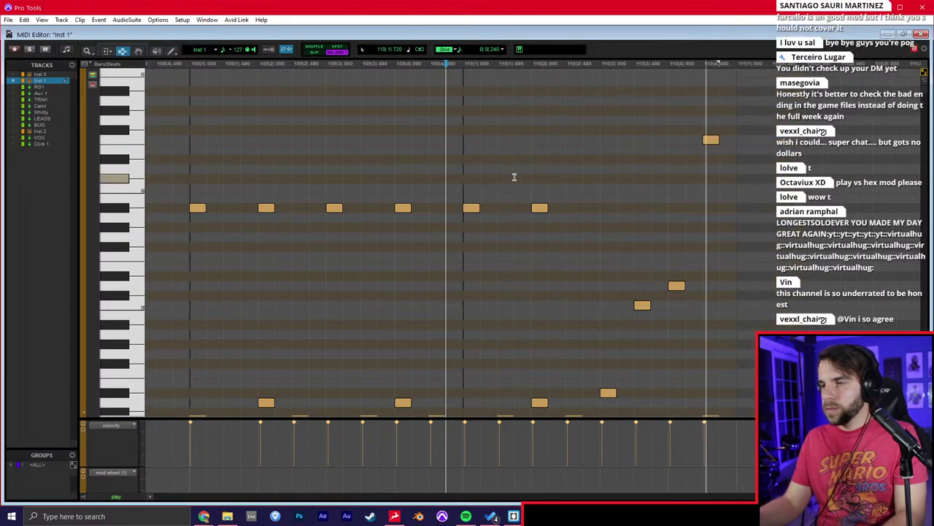
Return to the Edit window and delete the recorded tails after the song's end on Audio 10 through Audio 17.
{"action": "key", "text": "ctrl+="}
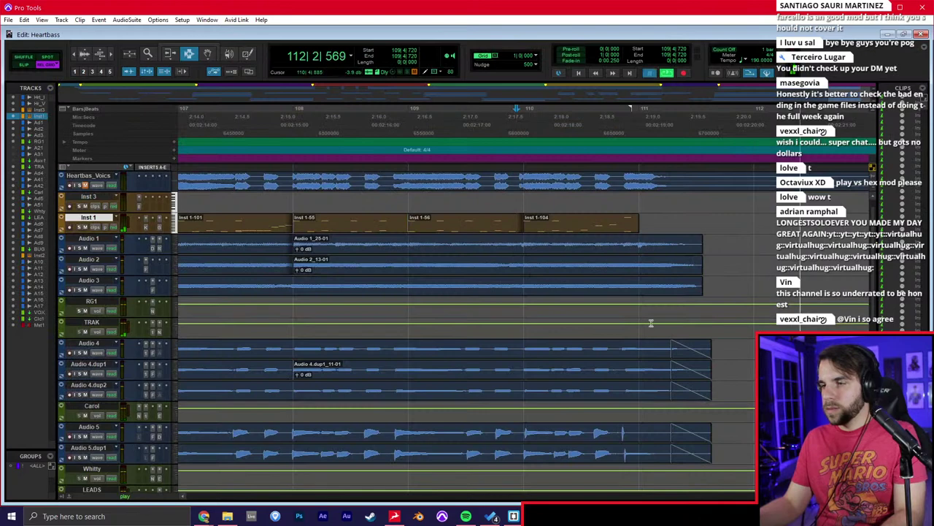
{"action": "key", "text": "space"}
{"action": "scroll", "coordinate": [678, 314], "scroll_direction": "down", "scroll_amount": 10}
{"action": "left_click_drag", "start_coordinate": [698, 241], "coordinate": [807, 389]}
{"action": "key", "text": "Delete"}
{"action": "left_click", "coordinate": [714, 331]}
Delete the lead-in before the vocals enter at the Ending Chorus on Audio 10 through Audio 17.
{"action": "key", "text": "r"}
{"action": "key", "text": "r"}
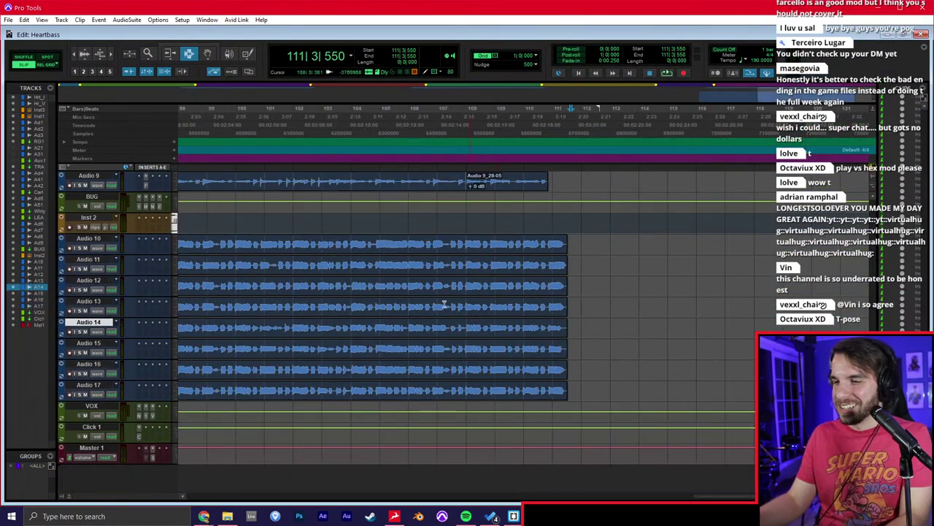
{"action": "key", "text": "r"}
{"action": "key", "text": "space"}
{"action": "left_click", "coordinate": [245, 281]}
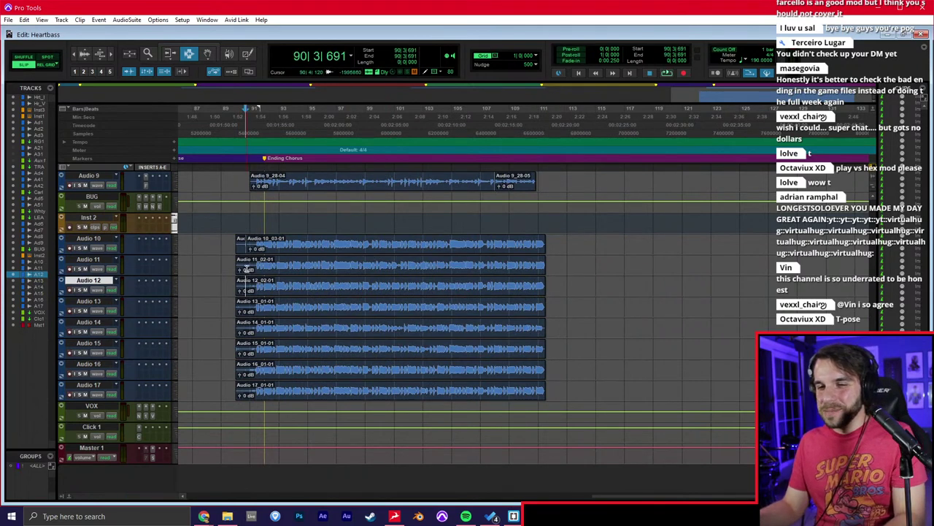
{"action": "key", "text": "t"}
{"action": "key", "text": "t"}
{"action": "key", "text": "t"}
{"action": "left_click_drag", "start_coordinate": [614, 246], "coordinate": [393, 394]}
{"action": "key", "text": "Delete"}
Play from bar 89 into the Ending Chorus and check the channel levels in the Mix window.
{"action": "left_click", "coordinate": [361, 356]}
{"action": "key", "text": "space"}
{"action": "key", "text": "r"}
{"action": "key", "text": "r"}
{"action": "key", "text": "r"}
{"action": "key", "text": "r"}
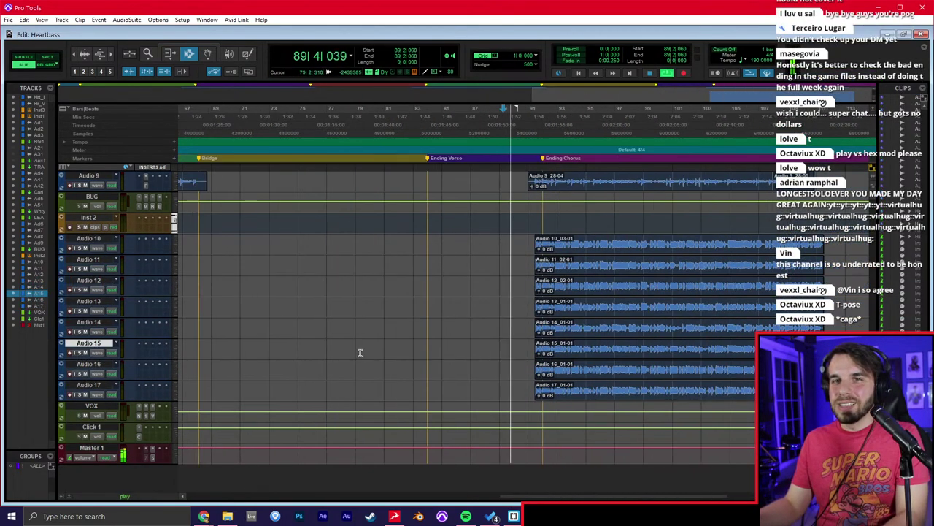
{"action": "left_click", "coordinate": [380, 303]}
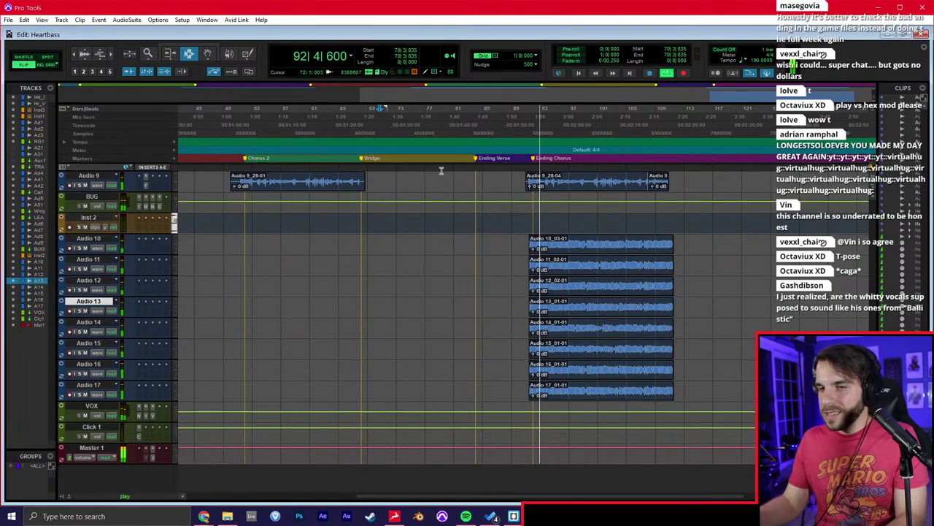
{"action": "key", "text": "ctrl+equal"}
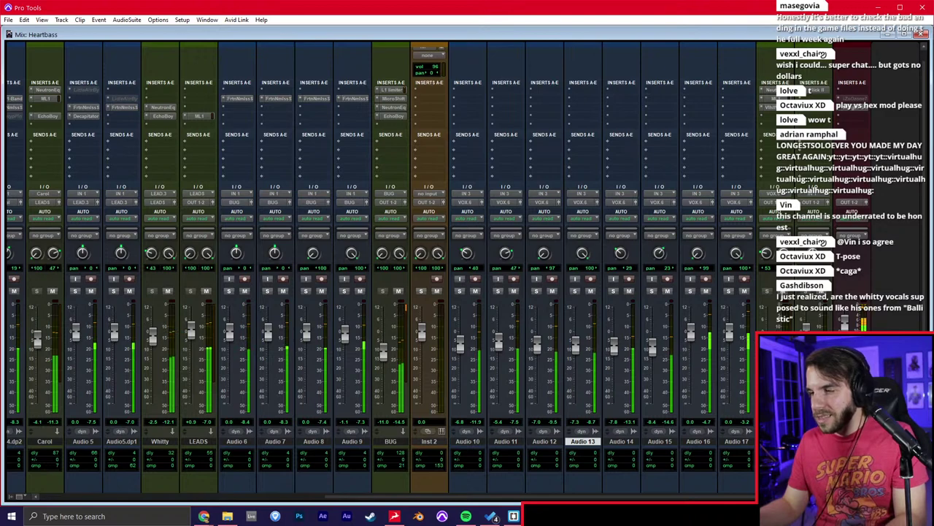
{"action": "key", "text": "ctrl+equal"}
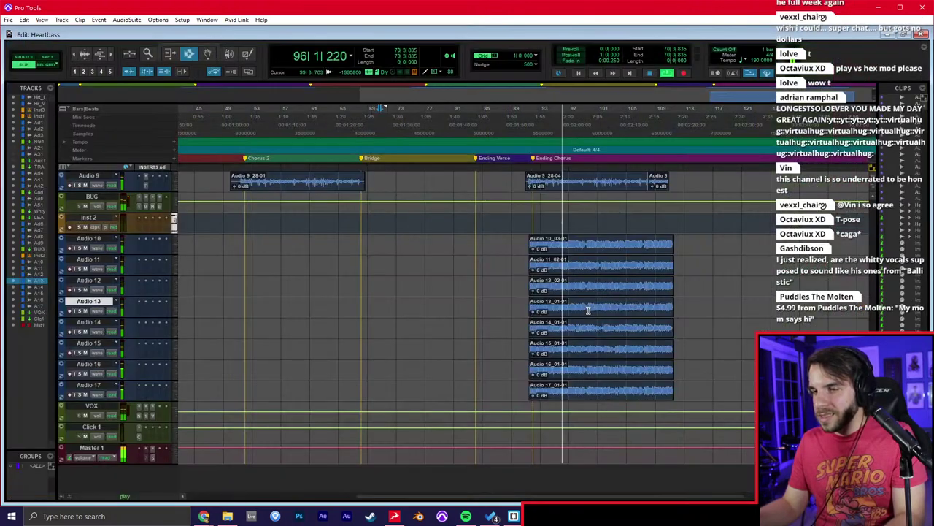
Set all track heights to fit to window and fit the whole song arrangement in the Edit window.
{"action": "key", "text": "r"}
{"action": "key", "text": "r"}
{"action": "left_click", "coordinate": [176, 290], "text": "alt"}
{"action": "left_click", "coordinate": [201, 358]}
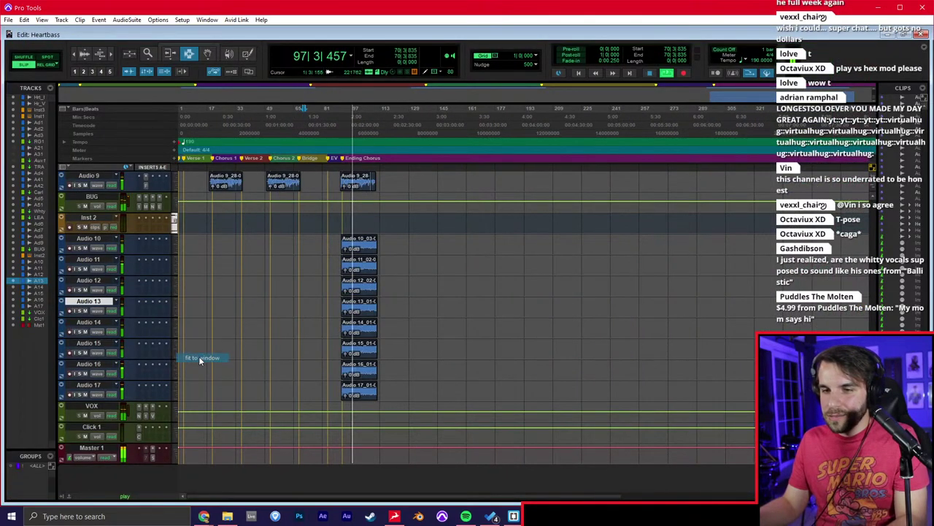
{"action": "left_click", "coordinate": [265, 277]}
{"action": "scroll", "coordinate": [268, 277], "scroll_direction": "up", "scroll_amount": 2}
{"action": "key", "text": "t"}
{"action": "key", "text": "t"}
{"action": "key", "text": "t"}
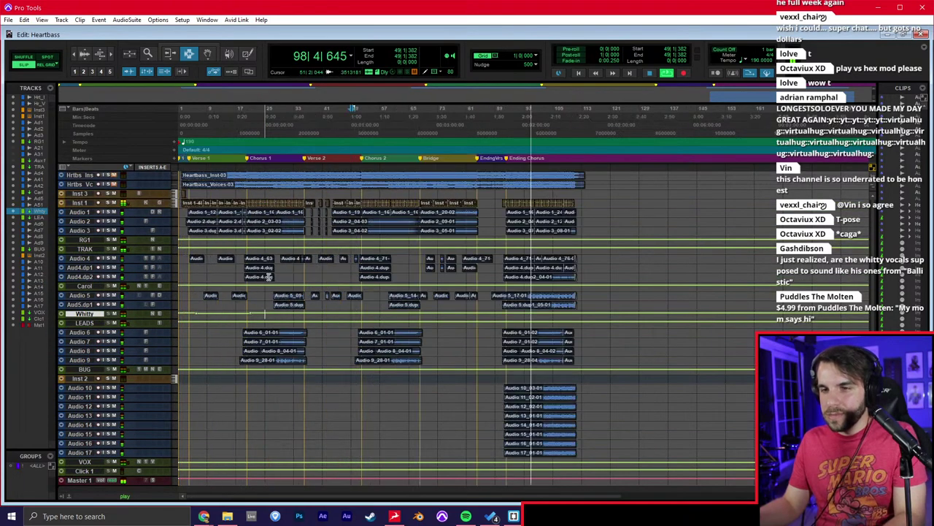
Stop playback, return to the beginning of the song and play it through from 1|4|492.
{"action": "left_click", "coordinate": [318, 276]}
{"action": "key", "text": "space"}
{"action": "scroll", "coordinate": [321, 277], "scroll_direction": "left", "scroll_amount": 10}
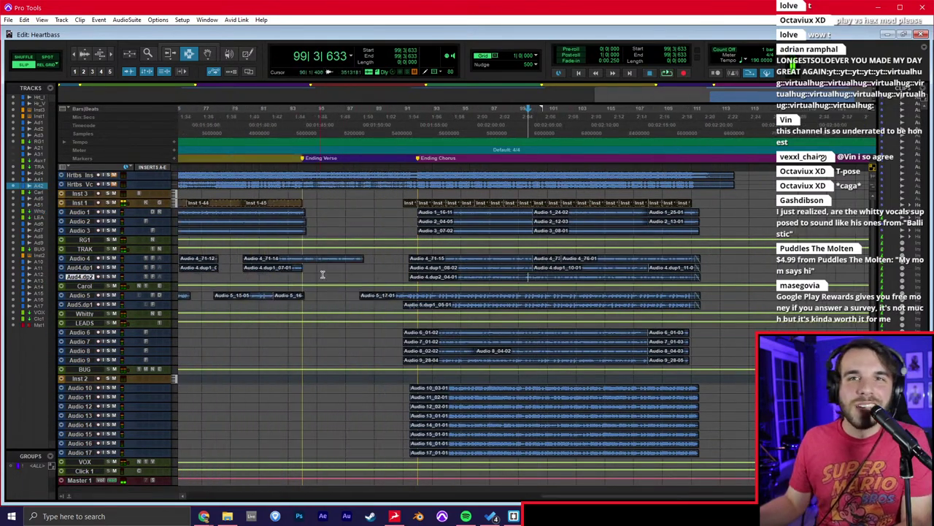
{"action": "scroll", "coordinate": [329, 261], "scroll_direction": "left", "scroll_amount": 10}
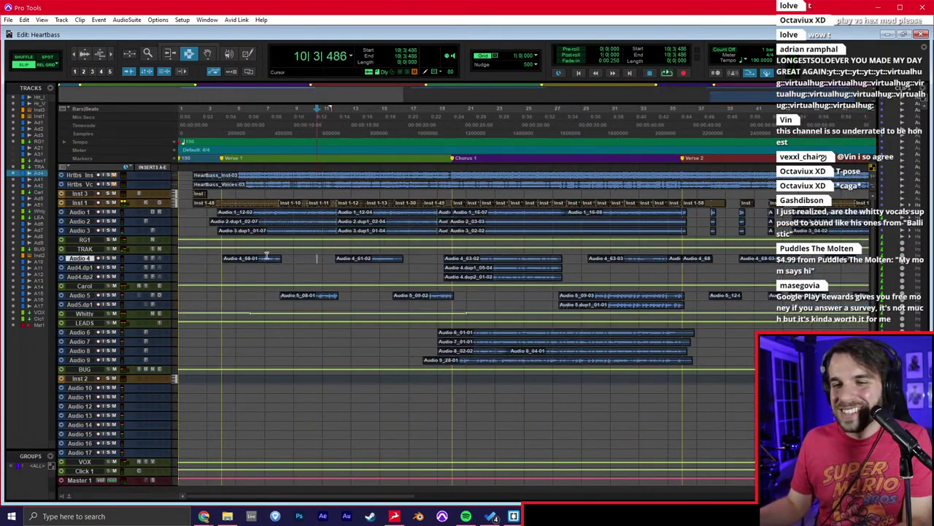
{"action": "left_click", "coordinate": [220, 231]}
{"action": "left_click", "coordinate": [200, 222]}
{"action": "left_click", "coordinate": [196, 214]}
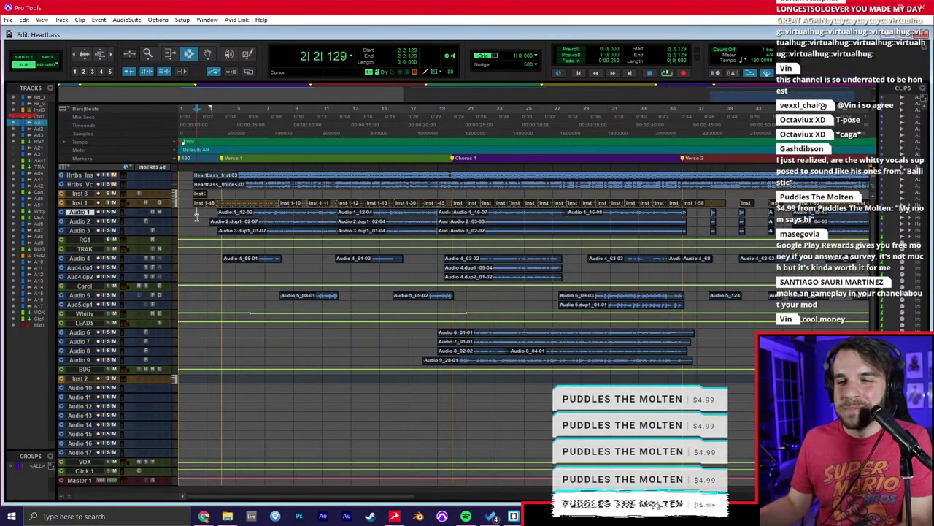
{"action": "left_click", "coordinate": [191, 215]}
{"action": "key", "text": "space"}
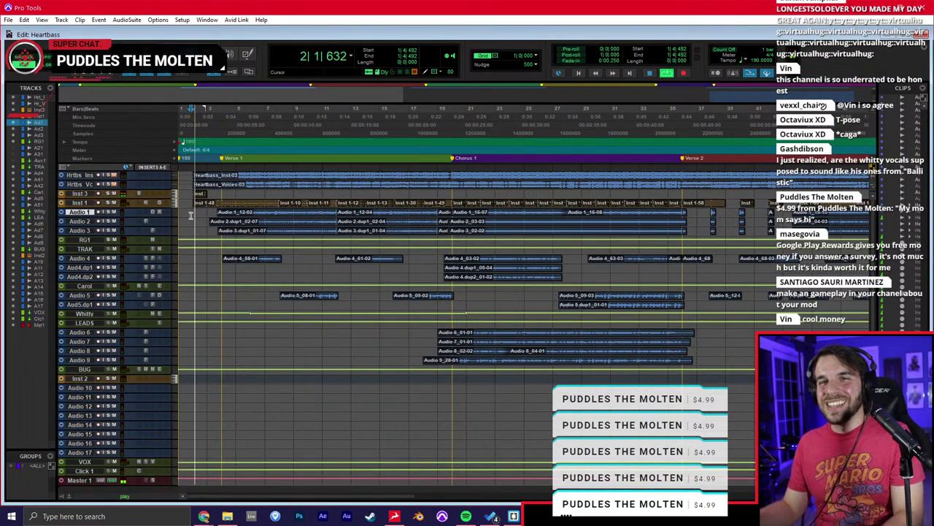
Play the opening bars into Verse 1 and enlarge the height of all tracks in the Edit window.
{"action": "key", "text": "t"}
{"action": "key", "text": "t"}
{"action": "left_click", "coordinate": [292, 231]}
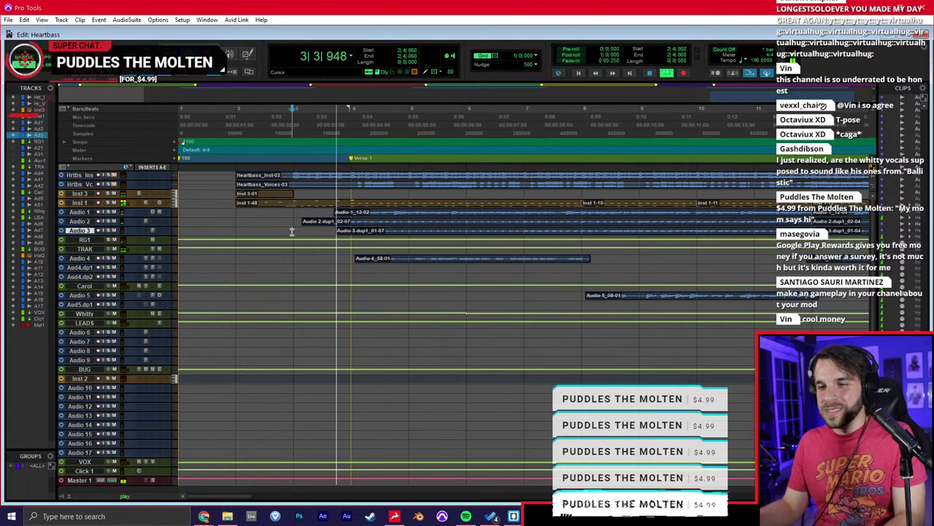
{"action": "left_click", "coordinate": [296, 223]}
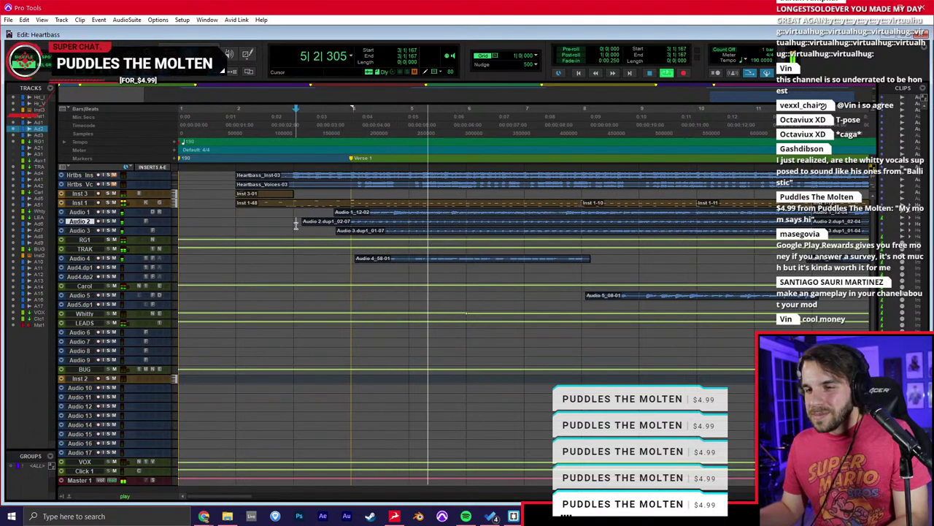
{"action": "left_click", "coordinate": [295, 231]}
{"action": "key", "text": "r"}
{"action": "key", "text": "t"}
{"action": "left_click", "coordinate": [175, 261], "text": "alt"}
{"action": "left_click", "coordinate": [187, 286]}
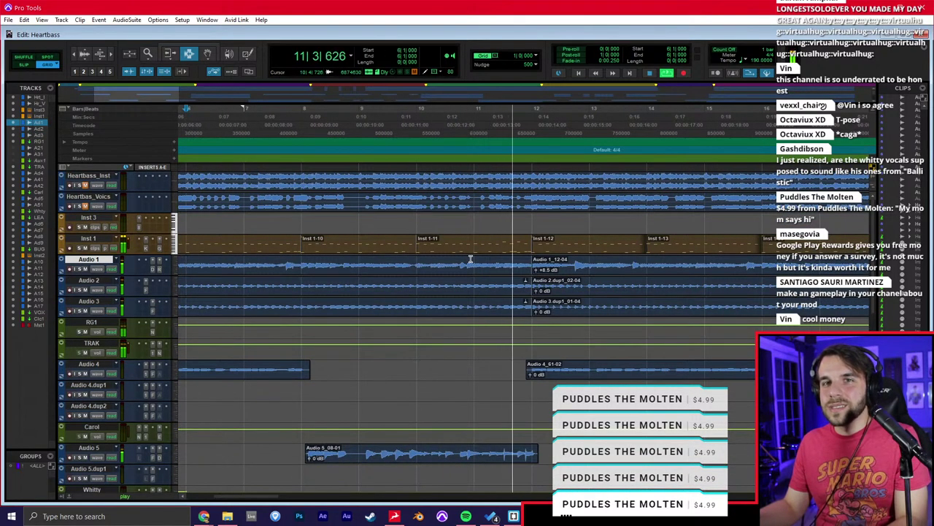
Listen through Verse 1 into Chorus 1 and examine the vocal clips on Audio 4 and Audio 5.
{"action": "left_click", "coordinate": [507, 381]}
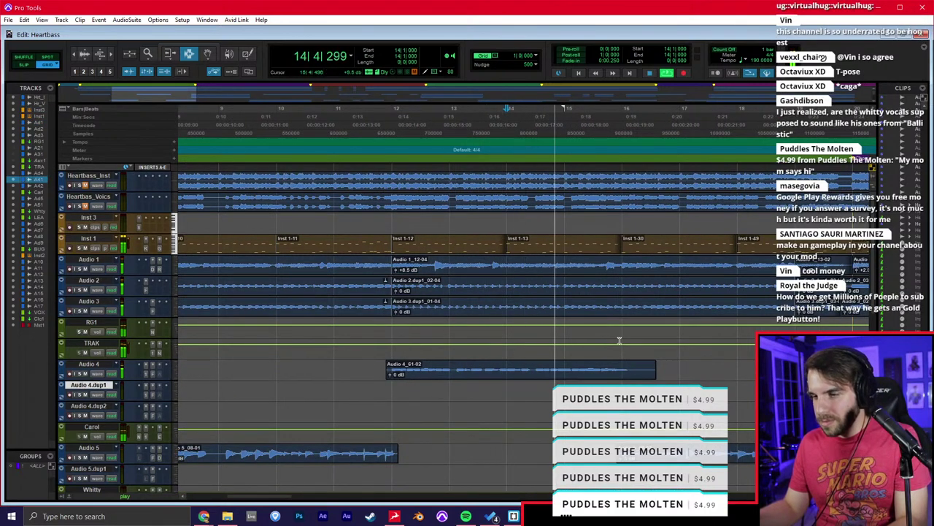
{"action": "left_click", "coordinate": [679, 371]}
{"action": "scroll", "coordinate": [670, 377], "scroll_direction": "right", "scroll_amount": 4}
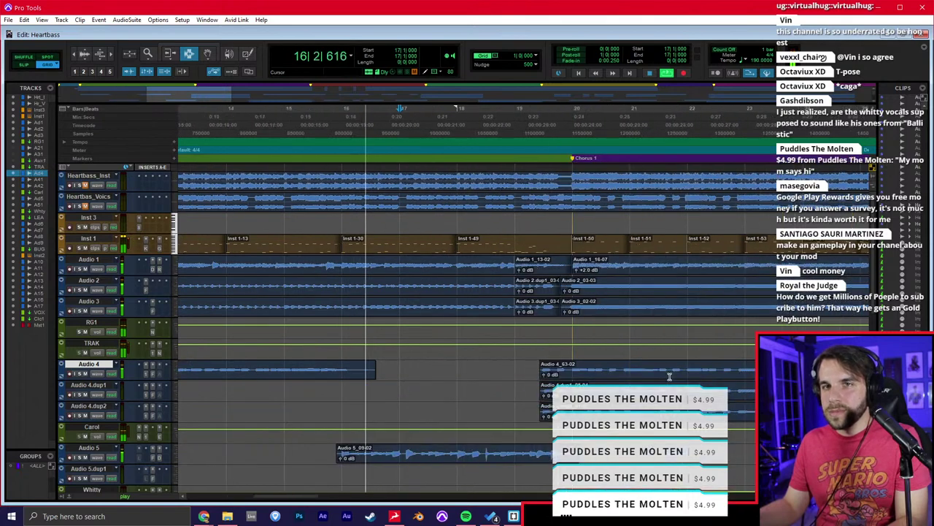
{"action": "left_click", "coordinate": [524, 388]}
{"action": "left_click", "coordinate": [630, 451]}
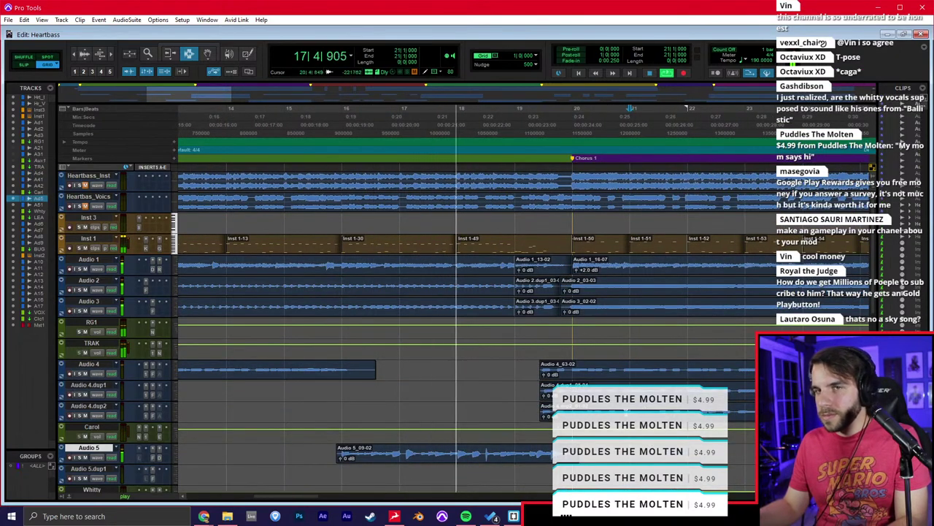
{"action": "left_click", "coordinate": [493, 370]}
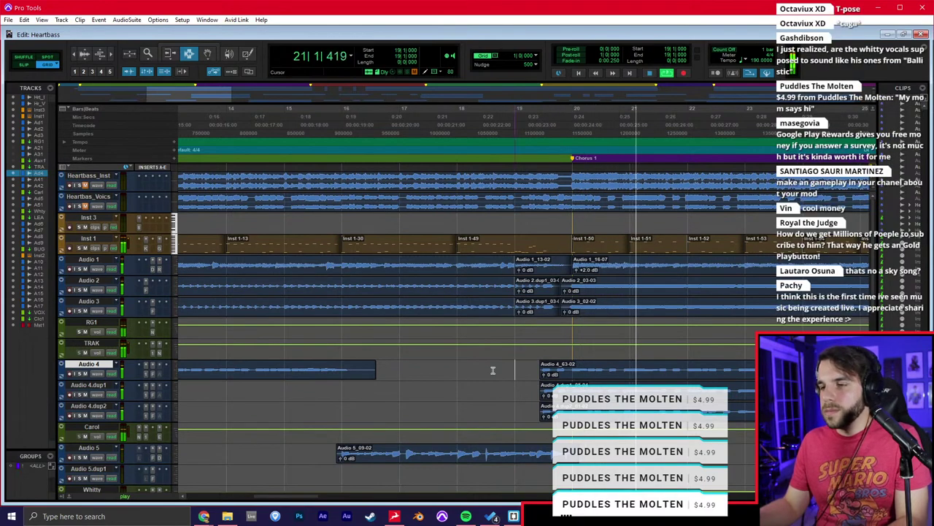
{"action": "scroll", "coordinate": [497, 365], "scroll_direction": "right", "scroll_amount": 4}
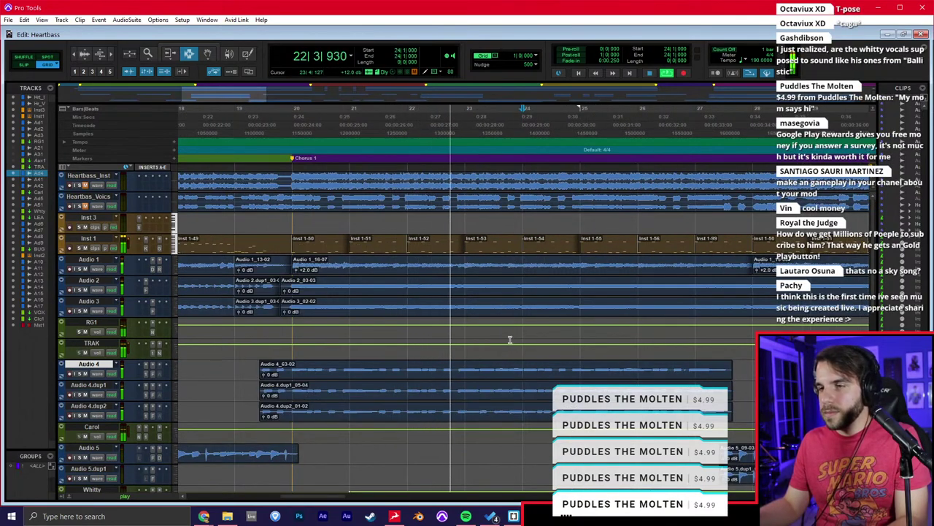
{"action": "left_click", "coordinate": [530, 357]}
{"action": "key", "text": "r"}
{"action": "key", "text": "r"}
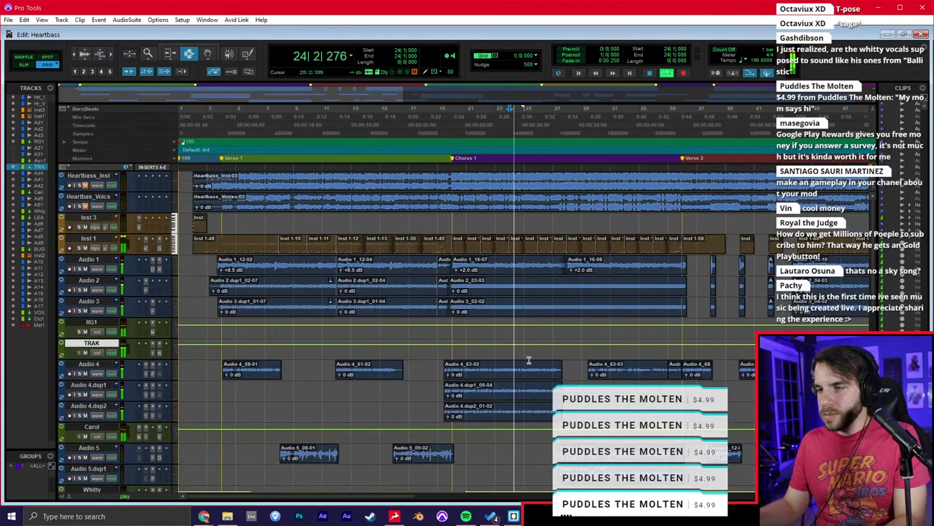
{"action": "left_click", "coordinate": [565, 372]}
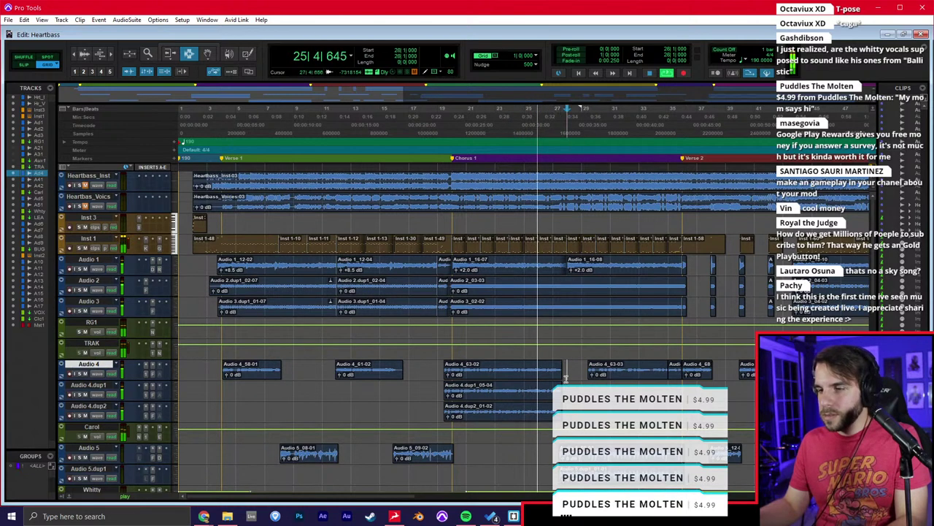
Stop playback, solo the unmuted Heartbass_Inst reference track and play it from 2|1|000.
{"action": "key", "text": "space"}
{"action": "left_click", "coordinate": [84, 178]}
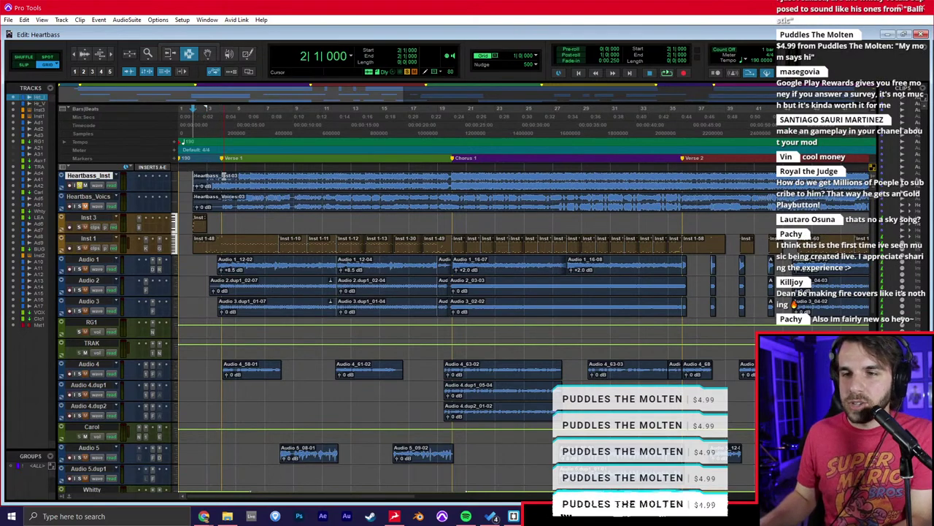
{"action": "key", "text": "t"}
{"action": "key", "text": "t"}
{"action": "key", "text": "t"}
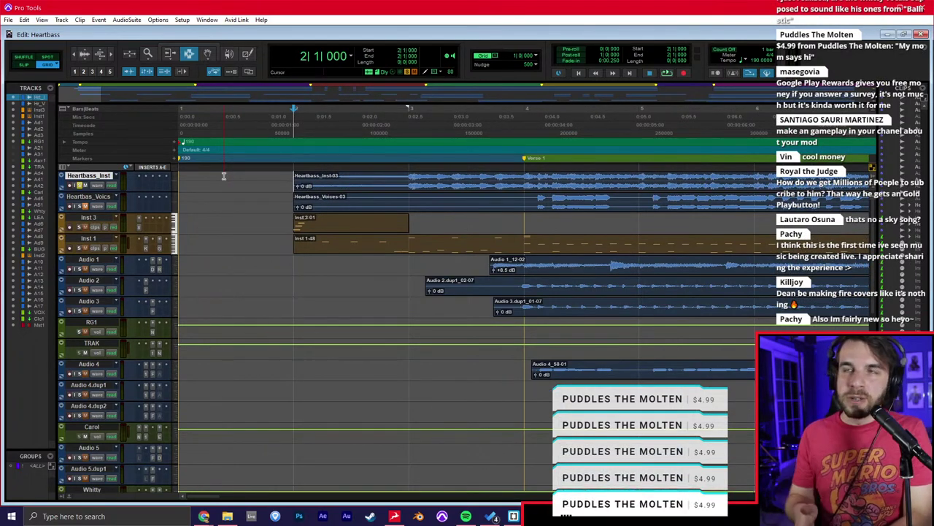
{"action": "key", "text": "r"}
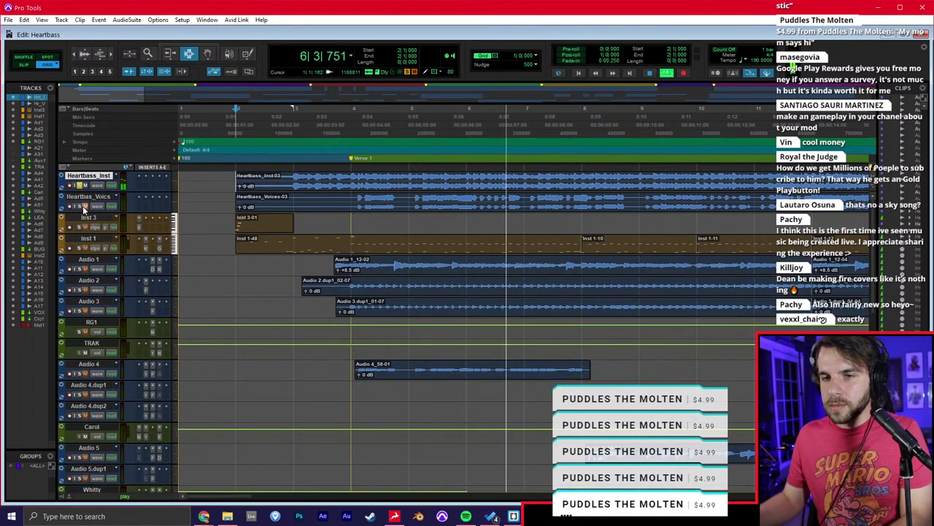
Solo Heartbass_Voices alongside the instrumental and set its Mix window fader to -17.9 dB.
{"action": "key", "text": "ctrl+equal"}
{"action": "scroll", "coordinate": [126, 353], "scroll_direction": "left", "scroll_amount": 10}
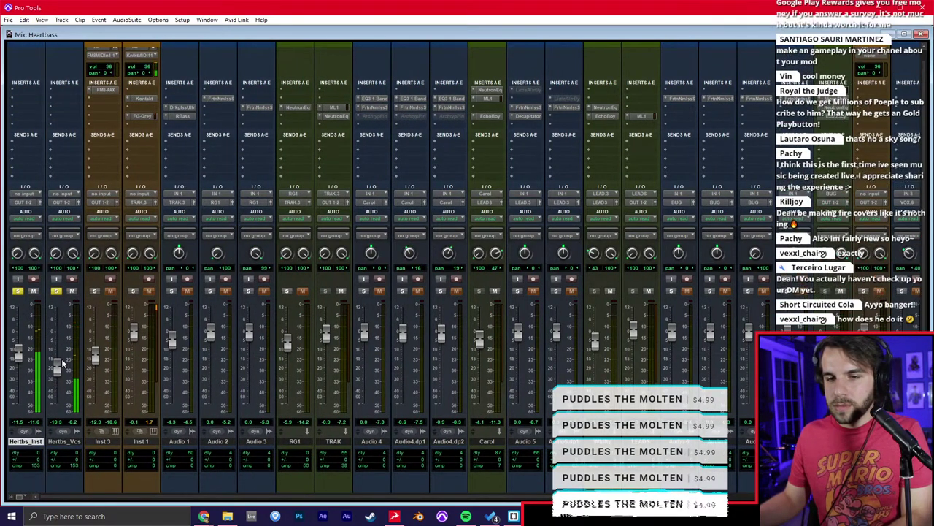
{"action": "key", "text": "ctrl+equal"}
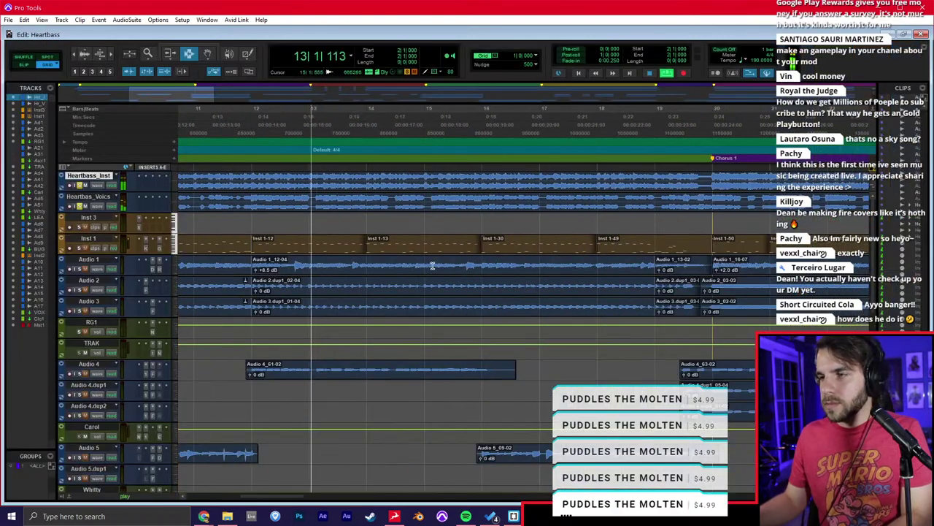
Replay the soloed reference tracks from bars 17 and 18 to study the transition into Chorus 1.
{"action": "left_click", "coordinate": [453, 216]}
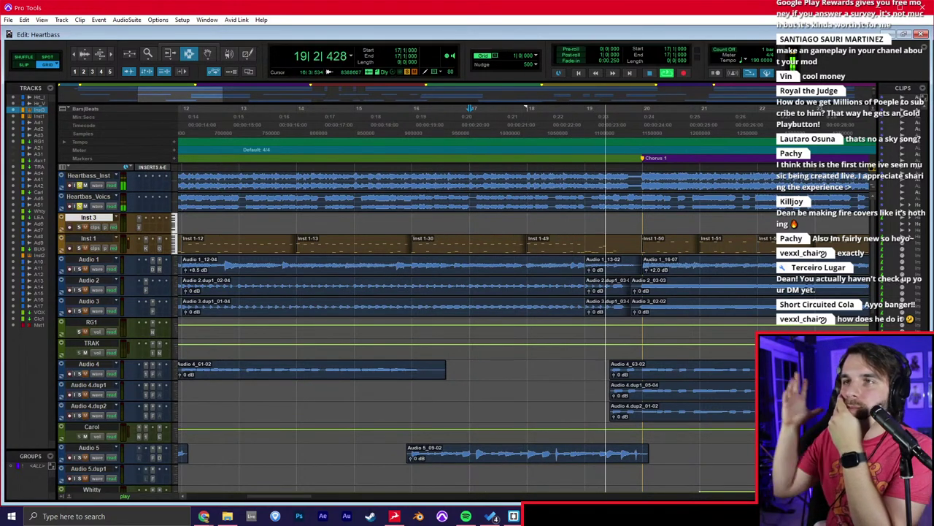
{"action": "left_click", "coordinate": [523, 258]}
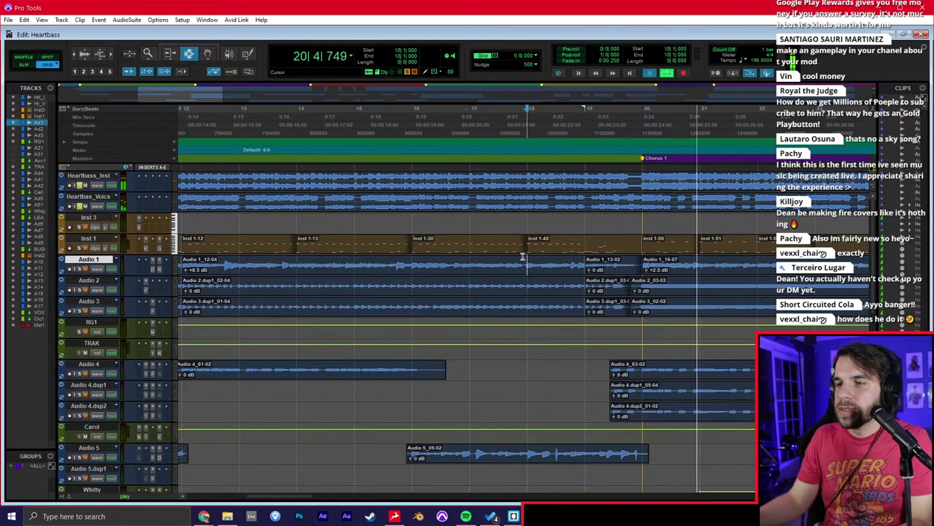
{"action": "key", "text": "space"}
{"action": "left_click", "coordinate": [525, 245]}
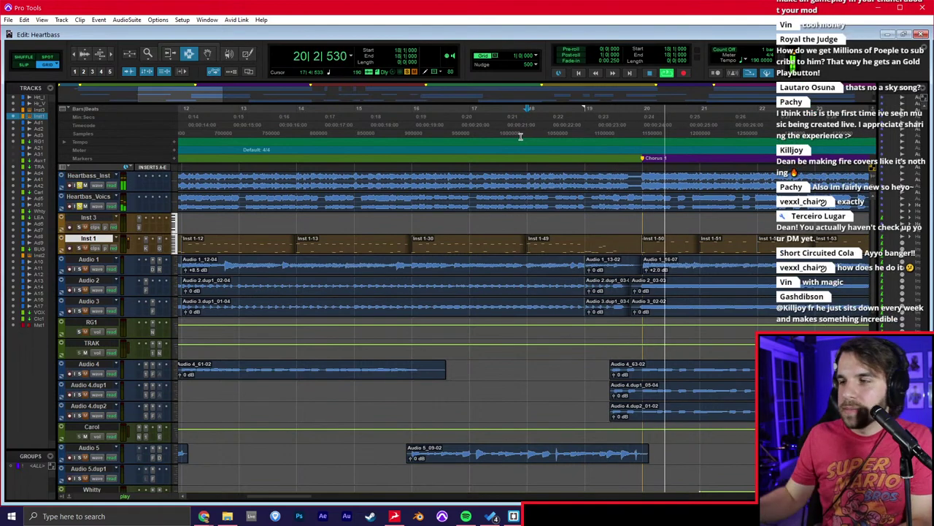
{"action": "left_click", "coordinate": [585, 197]}
{"action": "key", "text": "space"}
{"action": "left_click", "coordinate": [535, 182]}
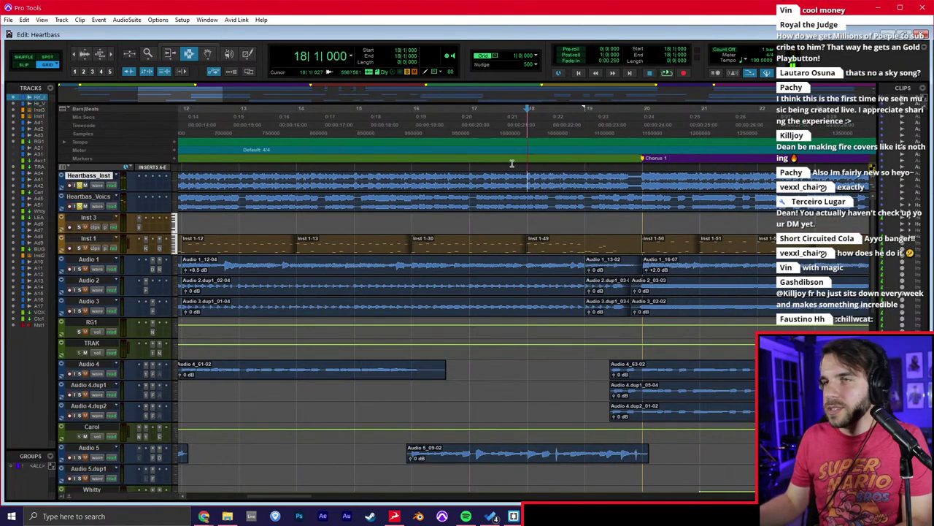
Switch to Splice, preview KSHMR_Reverse_Synth_05_-__E_.wav from the recently added samples and import it as a new Pro Tools track.
{"action": "key", "text": "alt+Tab"}
{"action": "scroll", "coordinate": [352, 284], "scroll_direction": "down", "scroll_amount": 2}
{"action": "scroll", "coordinate": [352, 285], "scroll_direction": "down", "scroll_amount": 2}
{"action": "left_click", "coordinate": [223, 279]}
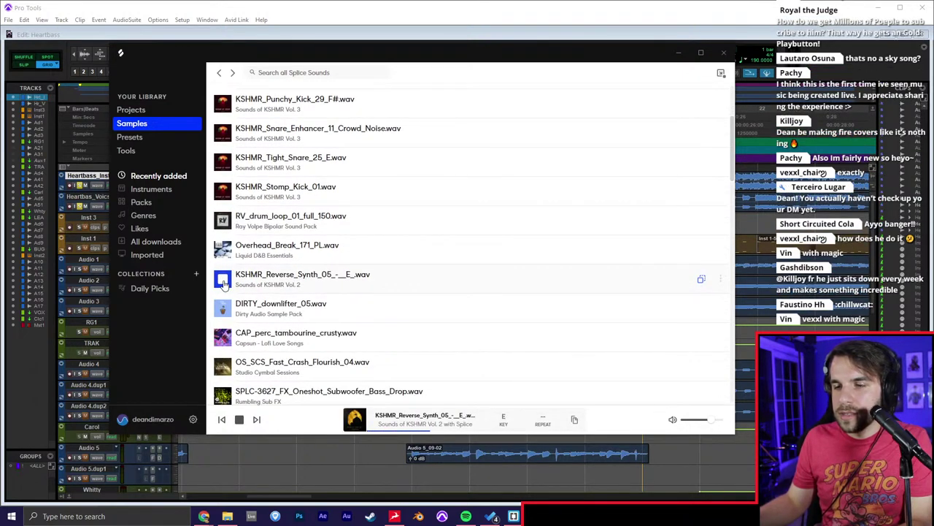
{"action": "left_click_drag", "start_coordinate": [291, 64], "coordinate": [365, 71]}
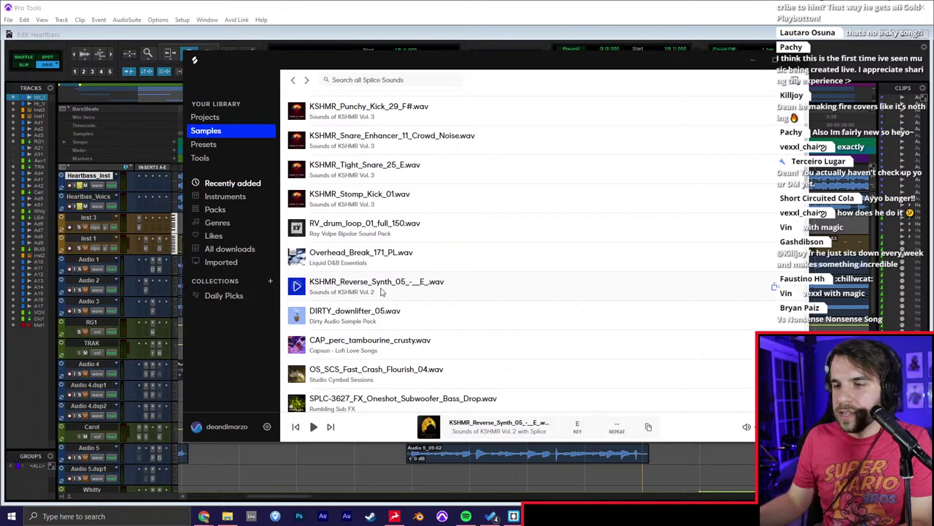
{"action": "left_click_drag", "start_coordinate": [388, 294], "coordinate": [37, 355]}
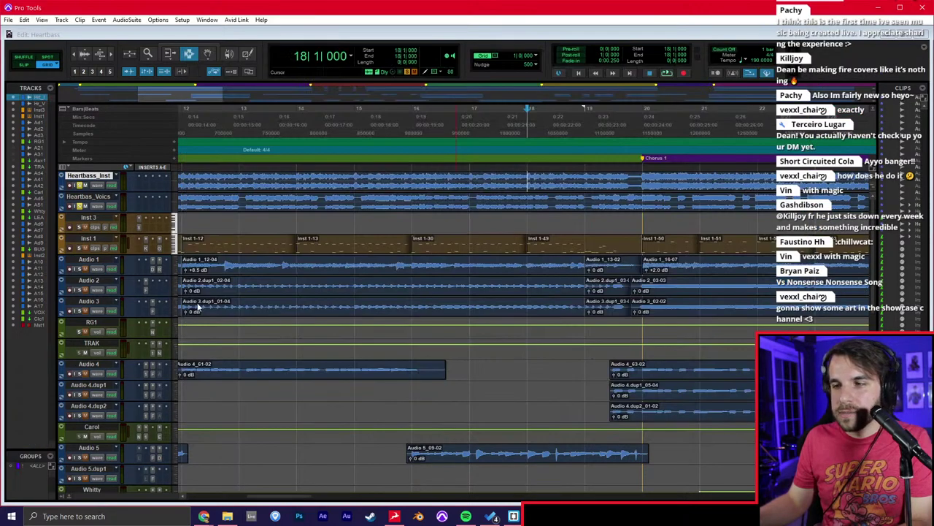
Move the imported reverse synth clip from the session start to 15|1|000 on its track.
{"action": "left_click", "coordinate": [352, 264]}
{"action": "key", "text": "r"}
{"action": "key", "text": "r"}
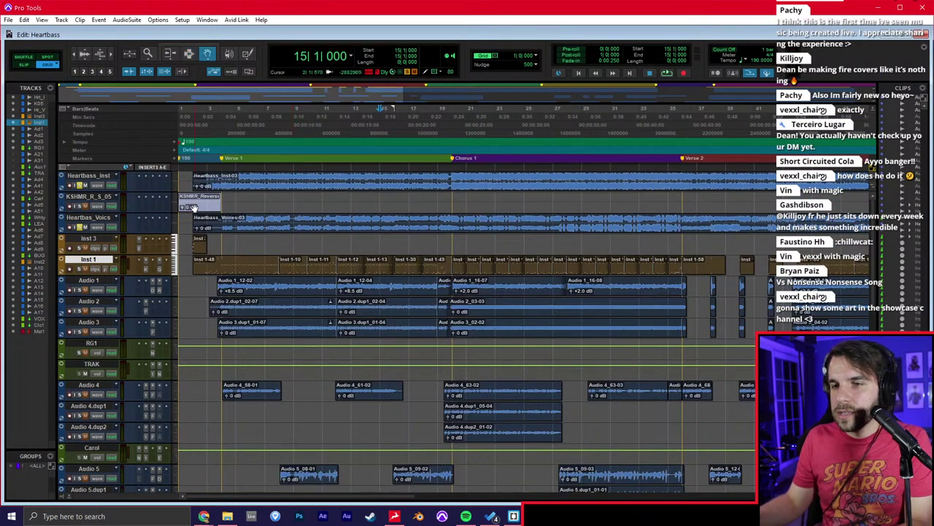
{"action": "left_click", "coordinate": [193, 208]}
{"action": "left_click_drag", "start_coordinate": [356, 203], "coordinate": [403, 203]}
{"action": "key", "text": "t"}
{"action": "key", "text": "t"}
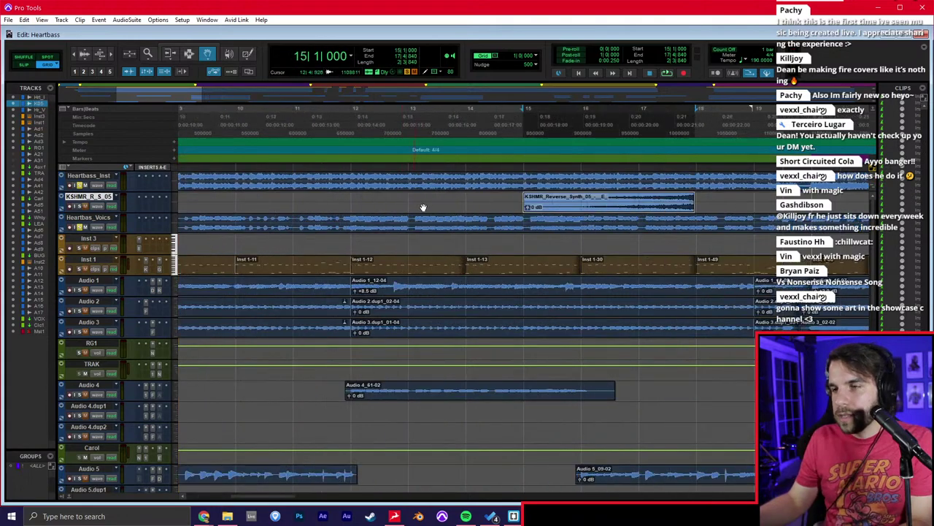
Audition the reverse synth clip, trim off its beginning and place it at 18|1|000, leading into Chorus 1.
{"action": "left_click", "coordinate": [485, 202]}
{"action": "key", "text": "space"}
{"action": "key", "text": "space"}
{"action": "left_click_drag", "start_coordinate": [644, 198], "coordinate": [776, 201]}
{"action": "left_click", "coordinate": [697, 200]}
{"action": "key", "text": "a"}
{"action": "key", "text": "t"}
{"action": "left_click_drag", "start_coordinate": [552, 207], "coordinate": [483, 213]}
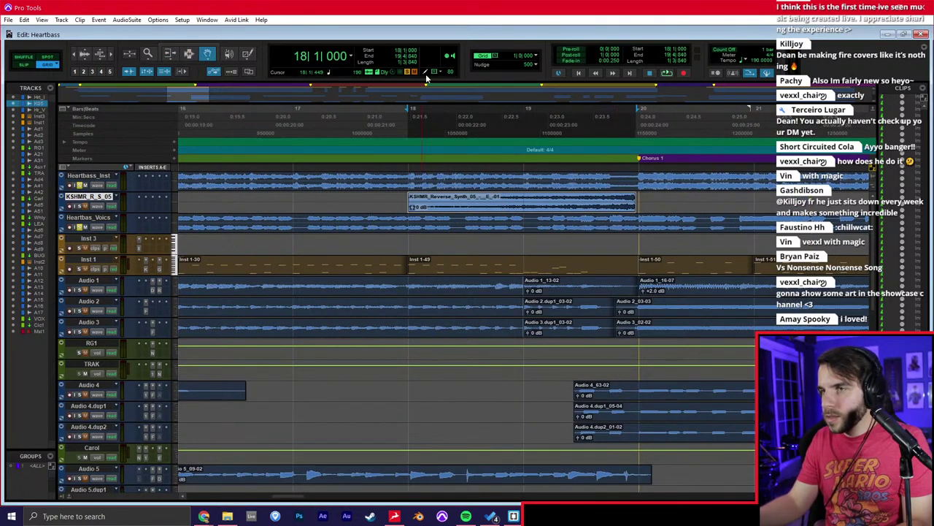
Set the grid value to 0|1|000 and move the reverse synth clip to start at 17|3|000.
{"action": "left_click", "coordinate": [522, 56]}
{"action": "left_click", "coordinate": [561, 77]}
{"action": "left_click_drag", "start_coordinate": [632, 207], "coordinate": [549, 205]}
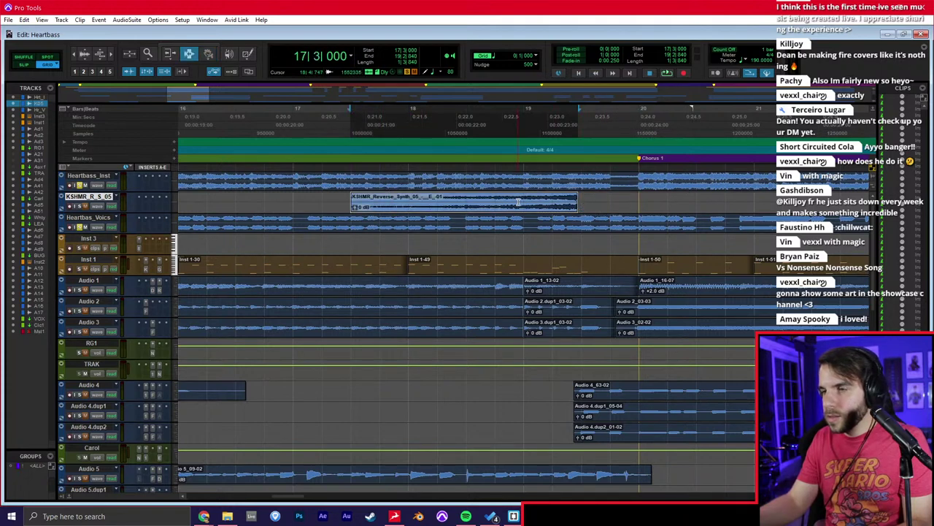
Fade in the reverse synth clip from its start to about 18|3|000 and play the transition from 16|4|000.
{"action": "left_click", "coordinate": [468, 203]}
{"action": "key", "text": "d"}
{"action": "left_click", "coordinate": [271, 199]}
{"action": "key", "text": "space"}
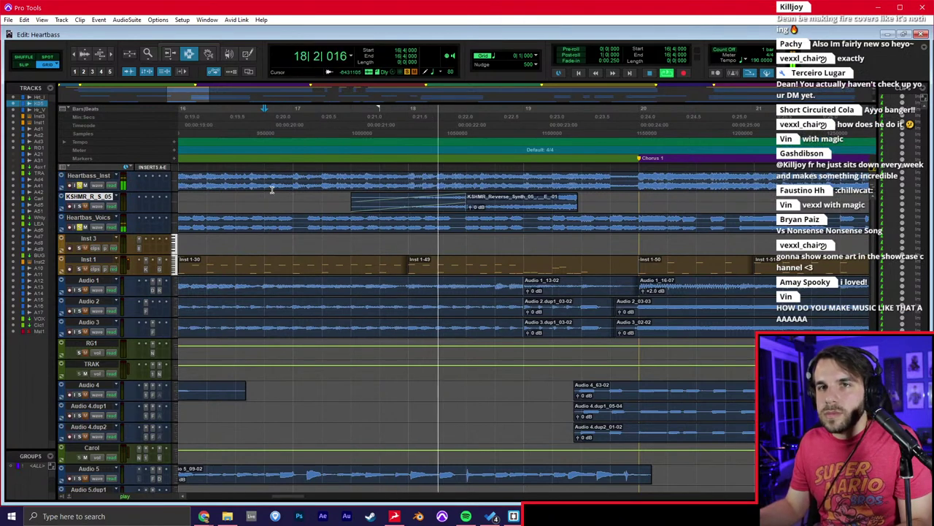
{"action": "key", "text": "space"}
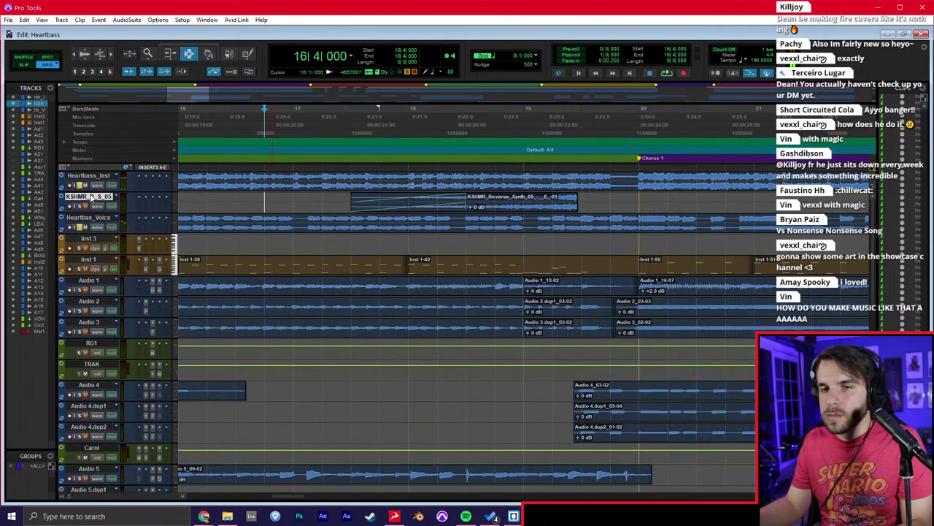
Play the transition with both Heartbass reference tracks muted and set the reverse synth track's fader to -10.2 dB.
{"action": "key", "text": "space"}
{"action": "left_click", "coordinate": [374, 241]}
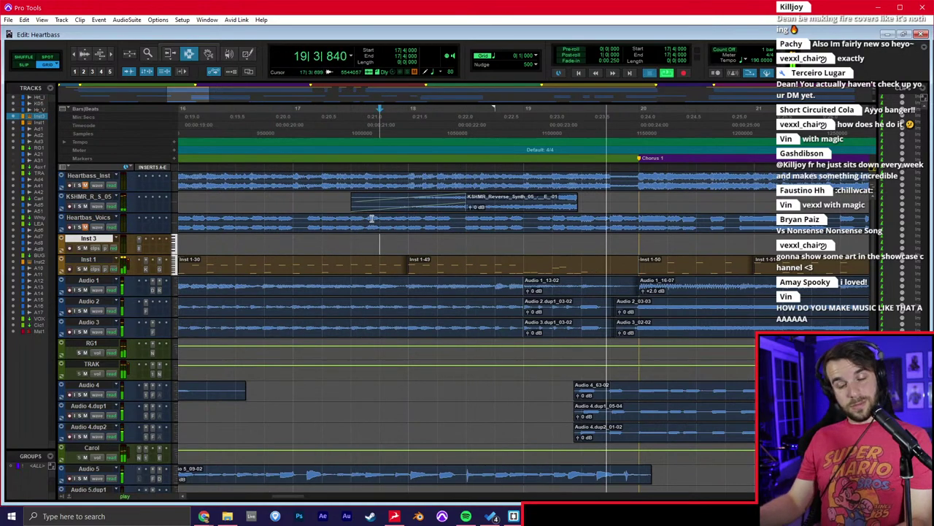
{"action": "key", "text": "ctrl+equal"}
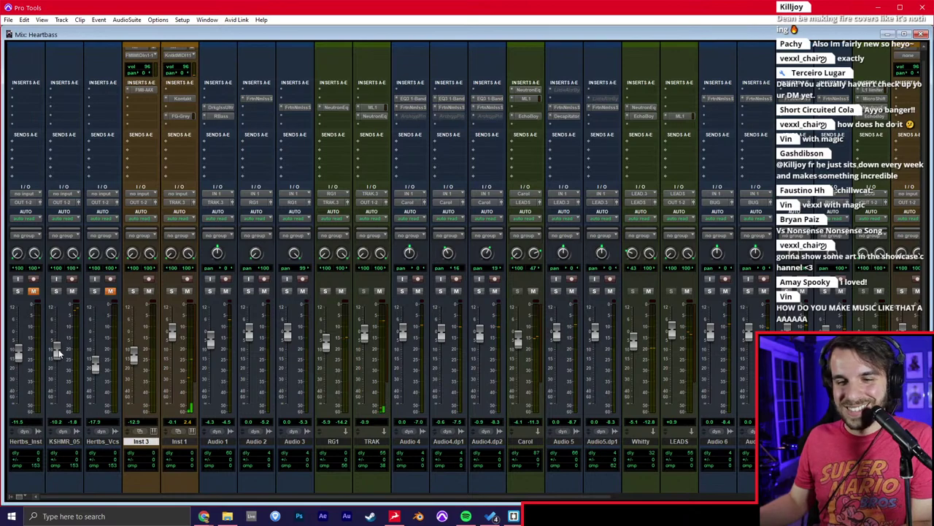
{"action": "key", "text": "ctrl+equal"}
{"action": "key", "text": "ctrl+equal"}
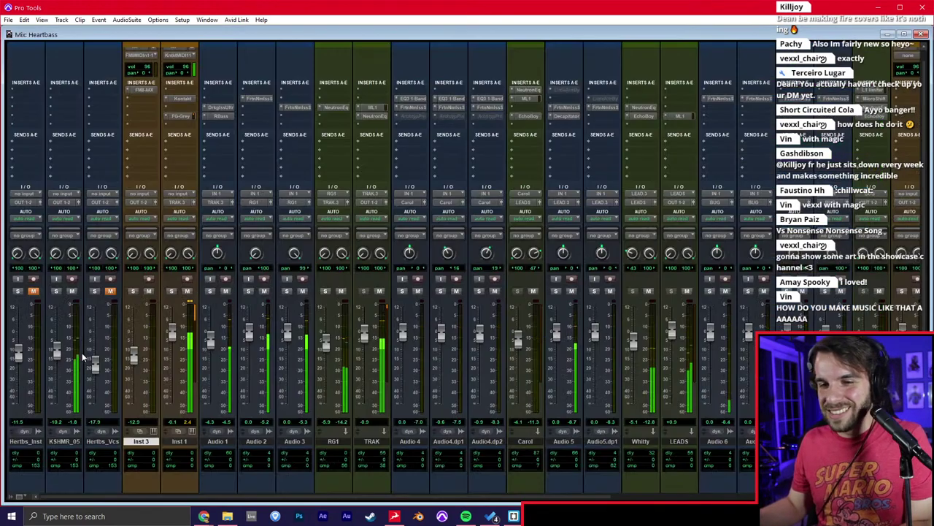
In Slip mode, lengthen the reverse synth's fade-in, trim its start to 18|3|020 and play from 17|2|021.
{"action": "key", "text": "ctrl+equal"}
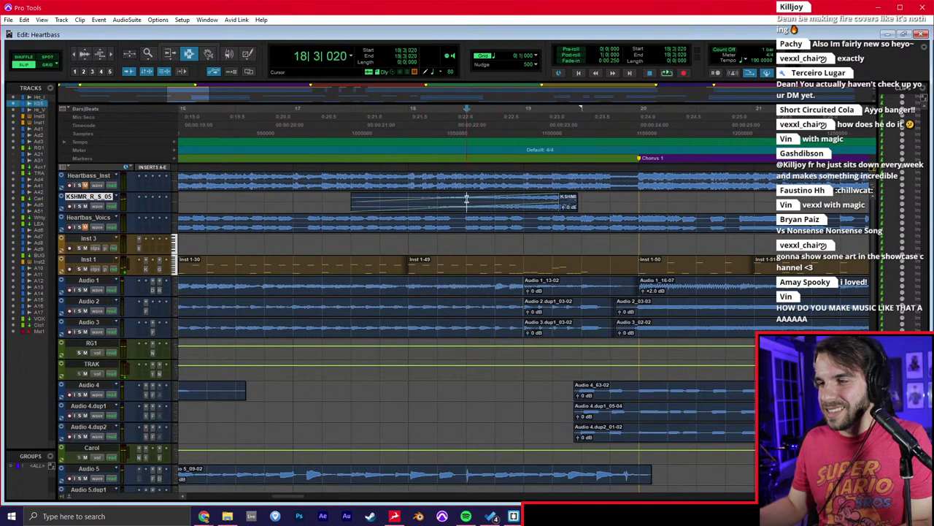
{"action": "left_click", "coordinate": [323, 202]}
{"action": "key", "text": "space"}
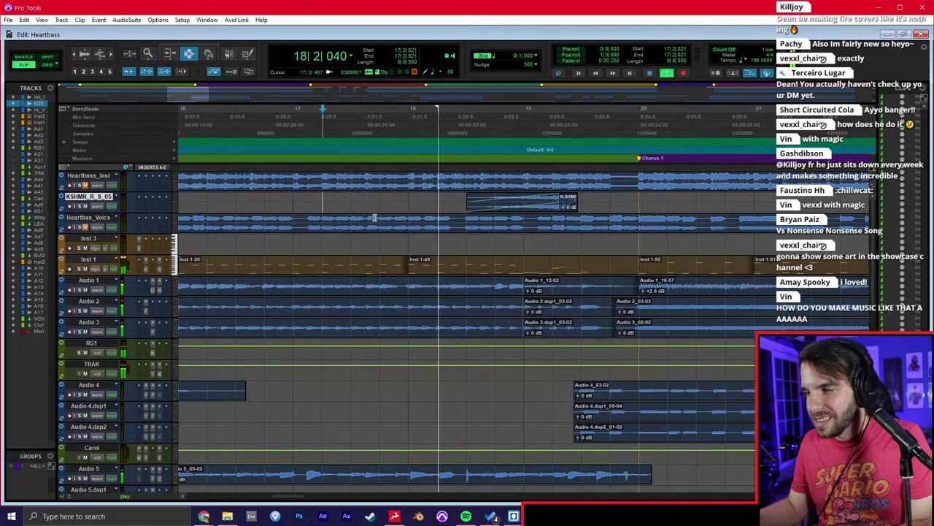
Play the transition into Chorus 1 from the start of the reverse synth clip at 18|2|932.
{"action": "double_click", "coordinate": [549, 197]}
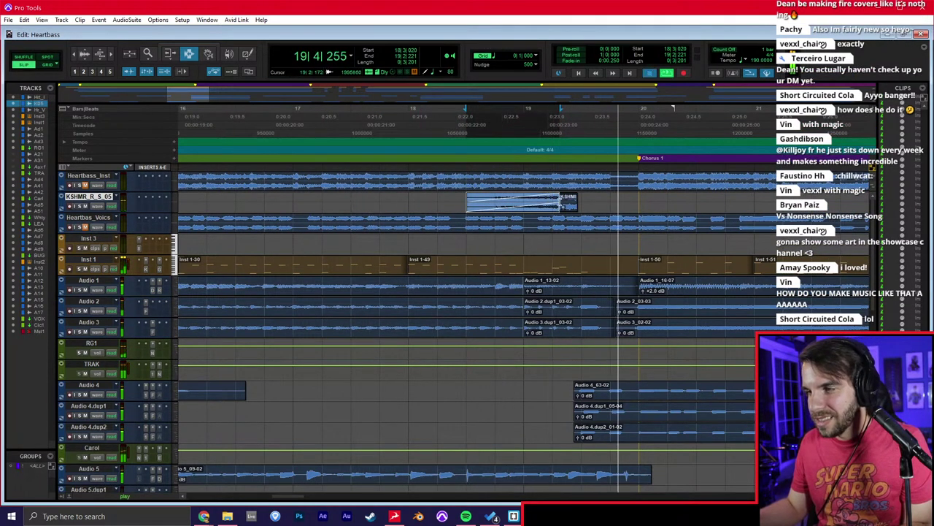
{"action": "key", "text": "space"}
{"action": "double_click", "coordinate": [566, 200], "text": "shift"}
{"action": "left_click", "coordinate": [465, 209]}
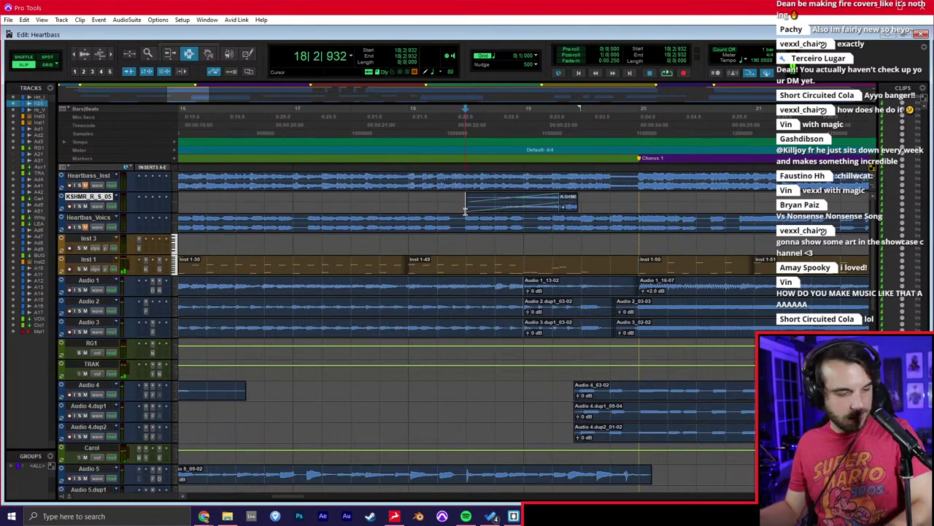
{"action": "key", "text": "space"}
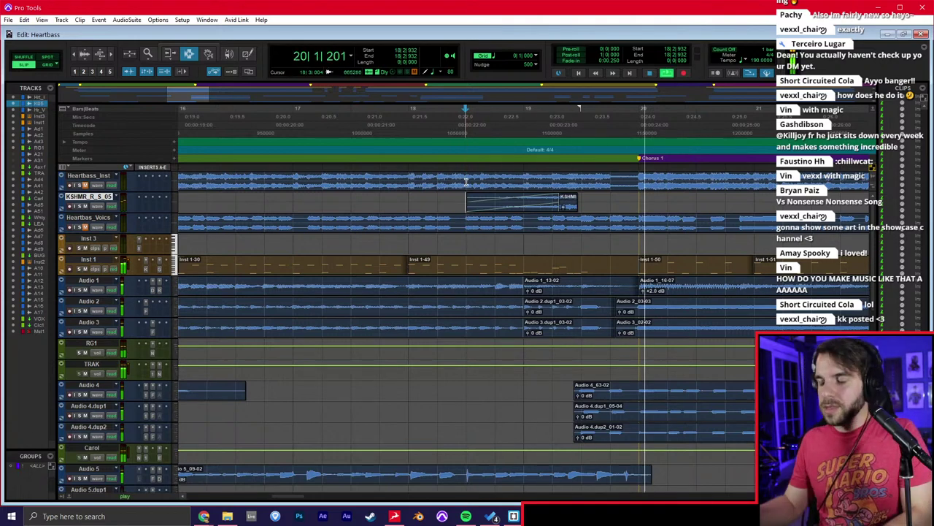
In Slip mode, move the reverse synth clip slightly later to start at 18|3|138 and play from 18|1|692.
{"action": "key", "text": "F7"}
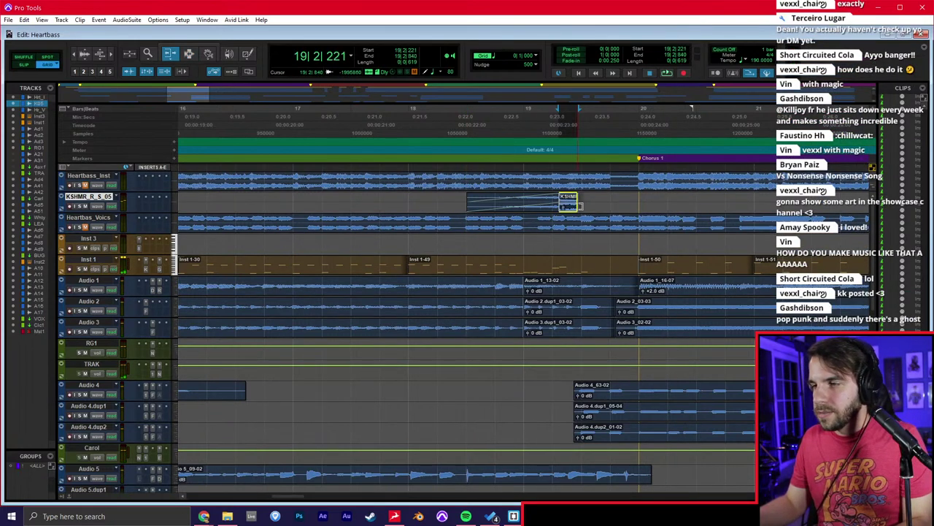
{"action": "key", "text": "F8"}
{"action": "key", "text": "t"}
{"action": "key", "text": "t"}
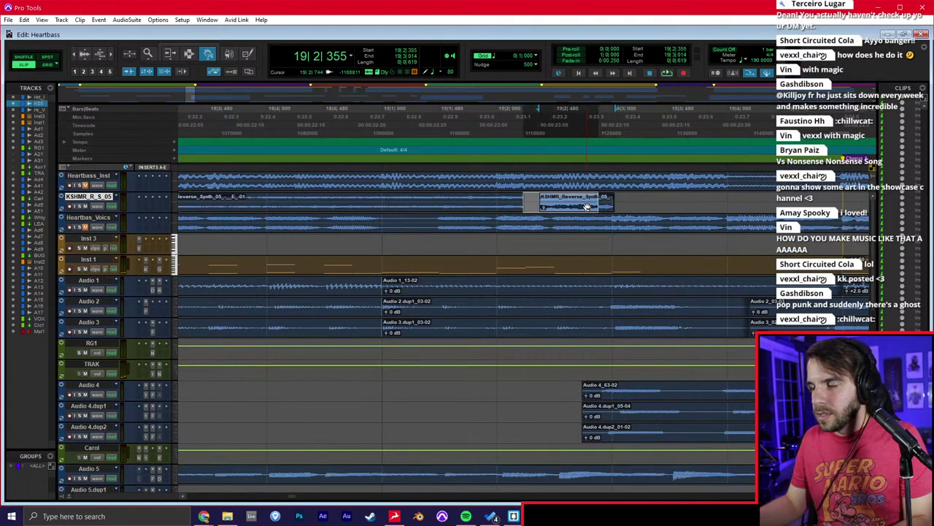
{"action": "left_click_drag", "start_coordinate": [505, 205], "coordinate": [536, 199]}
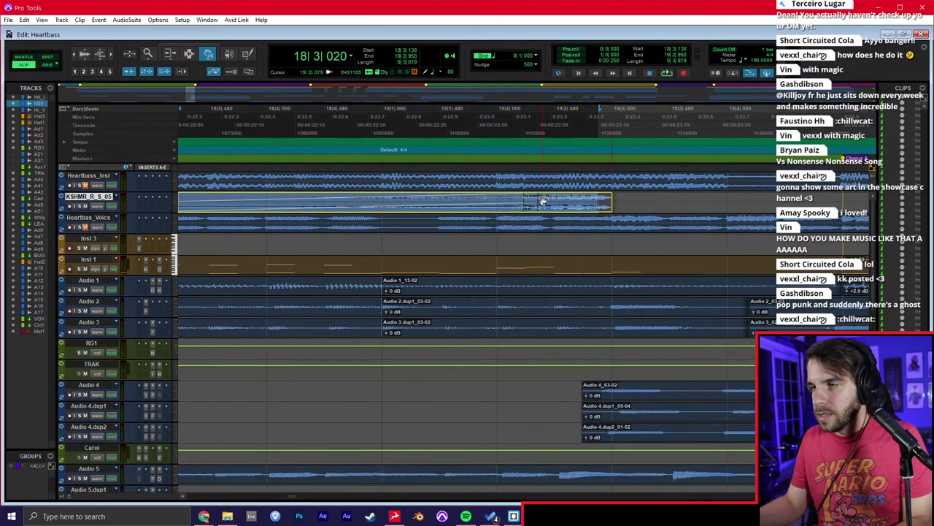
{"action": "key", "text": "r"}
{"action": "key", "text": "r"}
{"action": "key", "text": "F7"}
{"action": "left_click", "coordinate": [393, 185]}
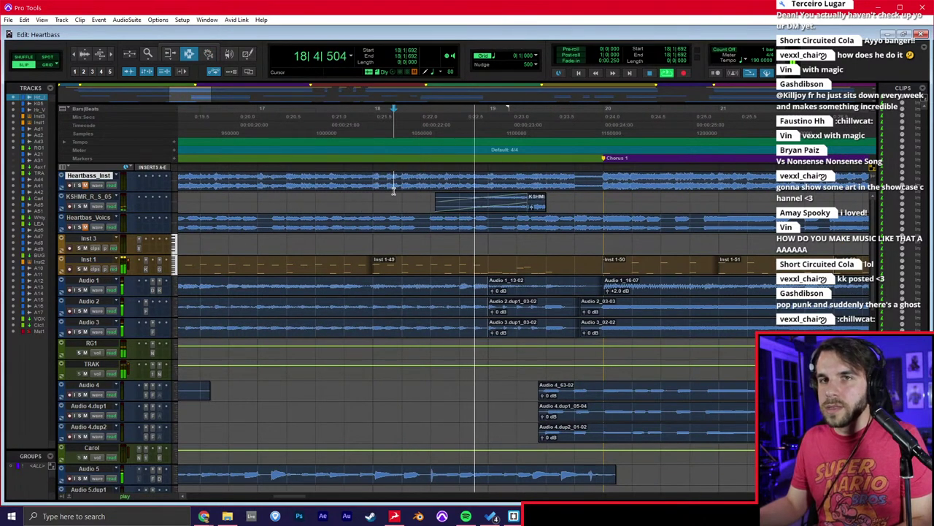
Delete the audio on Audio 2 and Audio 3 from partway through 19|3 to just before the Chorus 1 marker.
{"action": "left_click", "coordinate": [579, 204]}
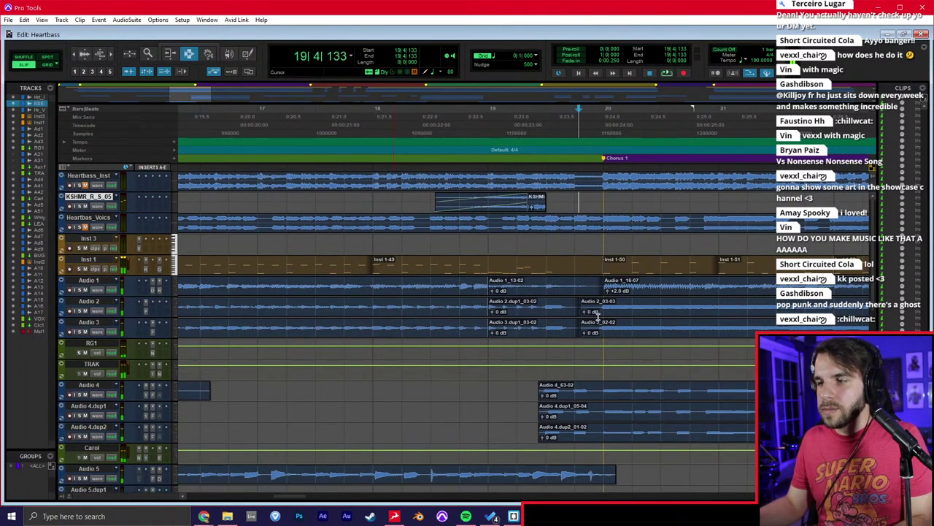
{"action": "left_click", "coordinate": [558, 326]}
{"action": "key", "text": "t"}
{"action": "left_click", "coordinate": [477, 314]}
{"action": "key", "text": "space"}
{"action": "key", "text": "space"}
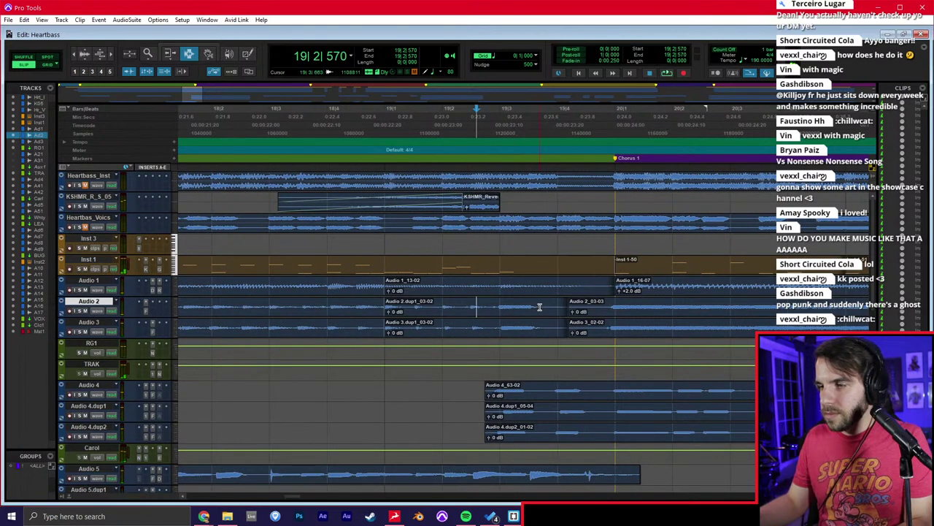
{"action": "left_click_drag", "start_coordinate": [539, 307], "coordinate": [609, 330]}
{"action": "key", "text": "Delete"}
Play the gap before Chorus 1 from 18|4|787, comparing the cover with the soloed Heartbass reference tracks.
{"action": "left_click", "coordinate": [477, 372]}
{"action": "scroll", "coordinate": [482, 365], "scroll_direction": "down", "scroll_amount": 2}
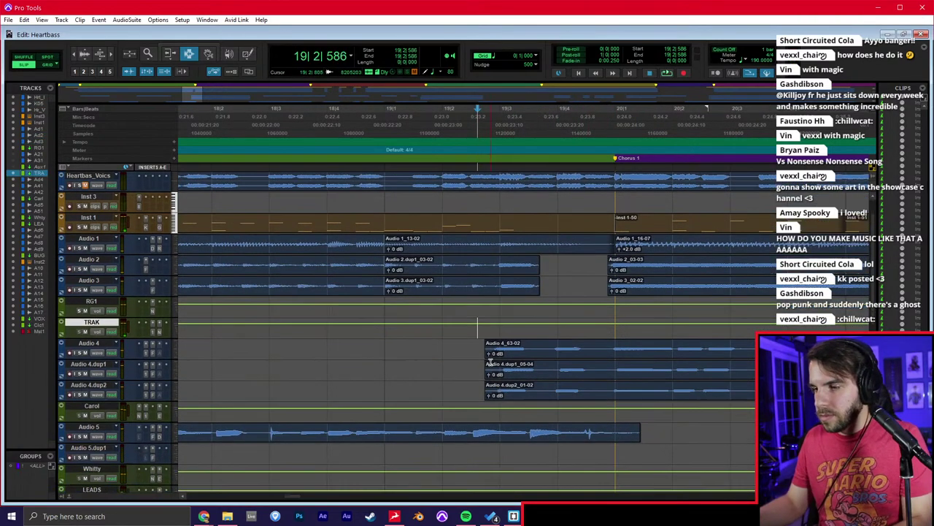
{"action": "scroll", "coordinate": [490, 361], "scroll_direction": "down", "scroll_amount": 1}
{"action": "left_click", "coordinate": [375, 368]}
{"action": "key", "text": "space"}
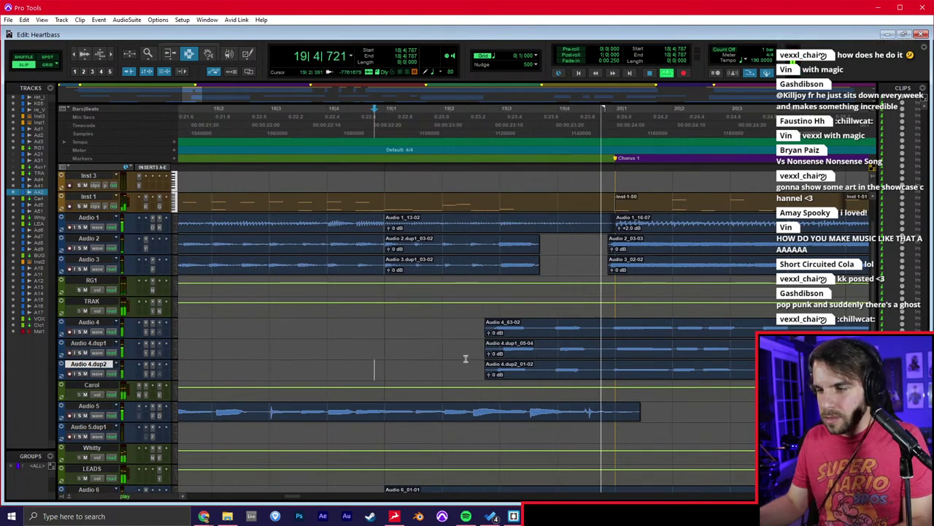
{"action": "key", "text": "space"}
{"action": "scroll", "coordinate": [456, 347], "scroll_direction": "up", "scroll_amount": 3}
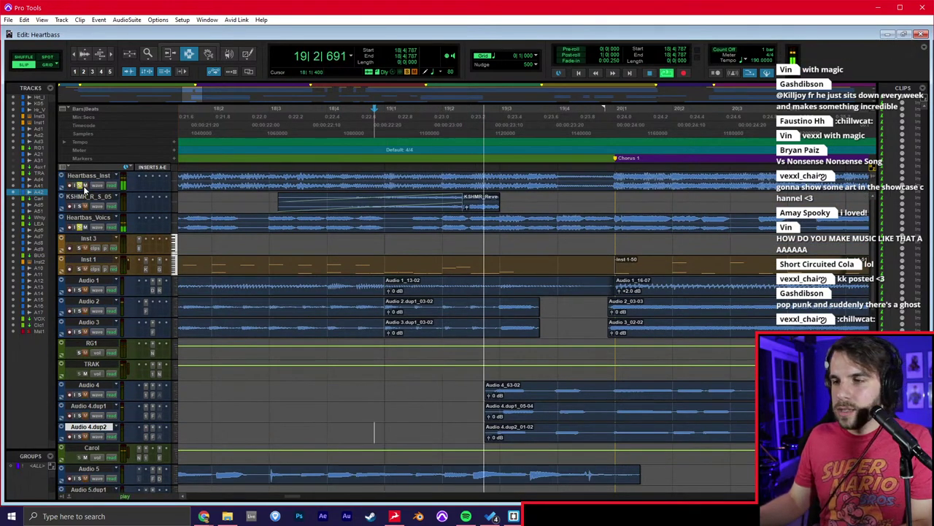
{"action": "key", "text": "space"}
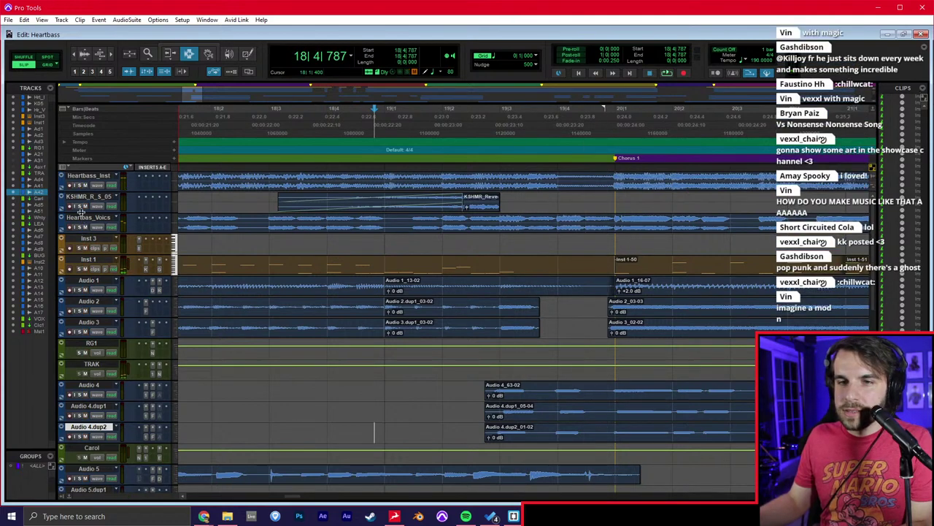
Move the reverse synth track below the Heartbas_Voics track and play the transition from 17|4|809.
{"action": "left_click_drag", "start_coordinate": [98, 219], "coordinate": [105, 198]}
{"action": "left_click", "coordinate": [283, 221]}
{"action": "key", "text": "r"}
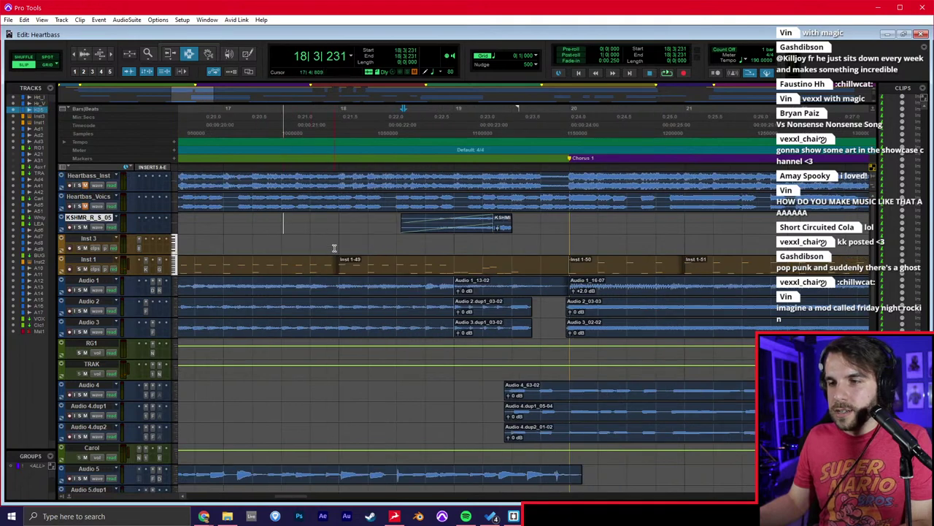
{"action": "left_click", "coordinate": [334, 248]}
{"action": "key", "text": "space"}
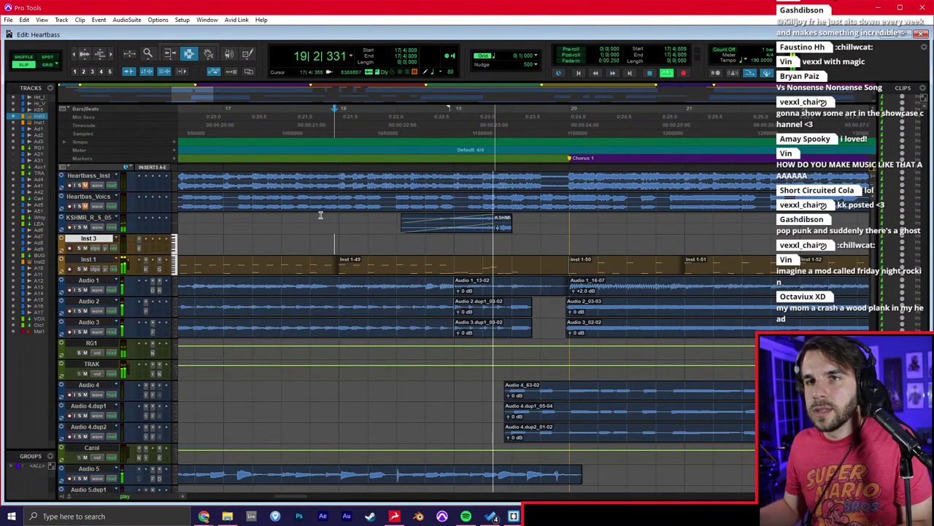
Listen onward through Chorus 1 with both Heartbass reference tracks muted and examine the arrangement around it.
{"action": "left_click", "coordinate": [418, 223]}
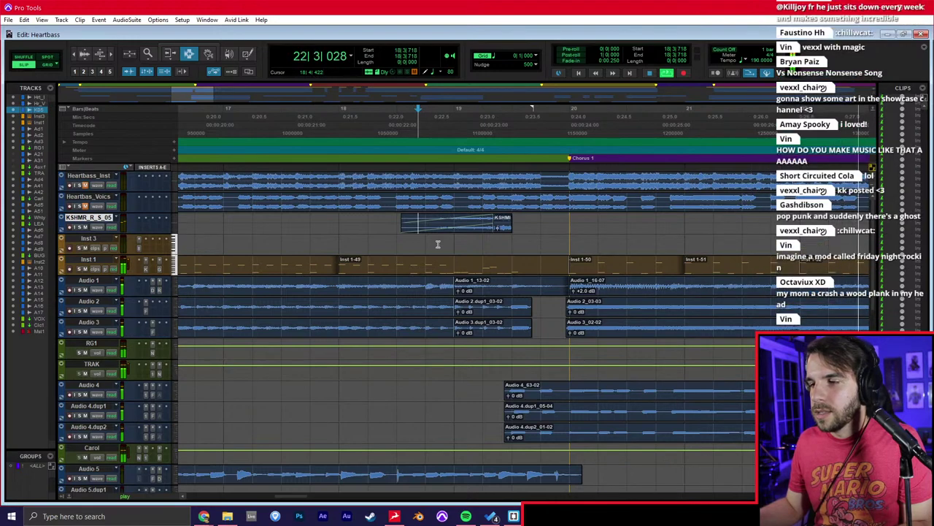
{"action": "key", "text": "r"}
{"action": "key", "text": "r"}
{"action": "key", "text": "r"}
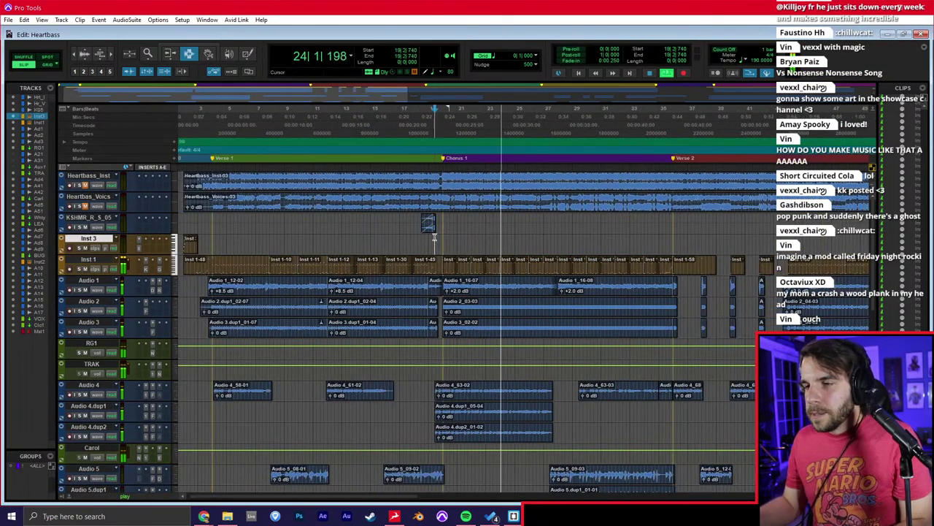
{"action": "key", "text": "t"}
{"action": "key", "text": "t"}
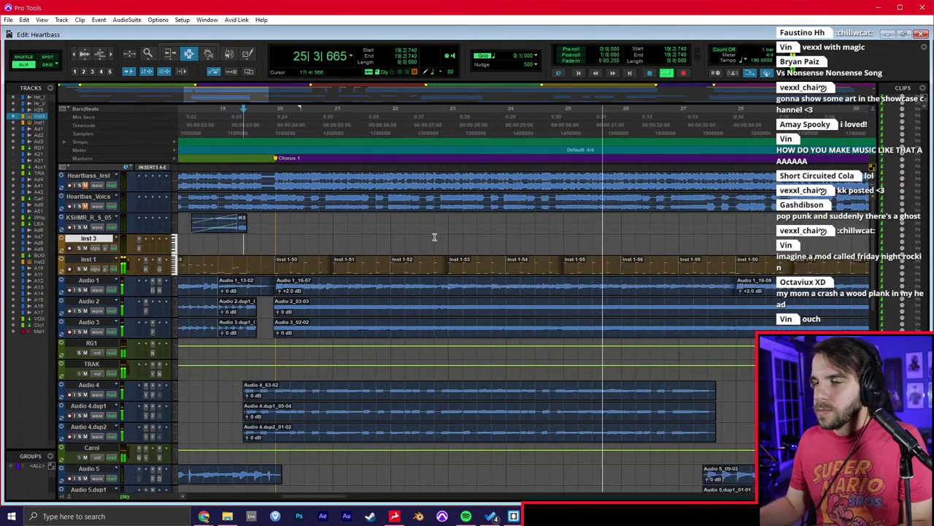
{"action": "key", "text": "r"}
{"action": "key", "text": "r"}
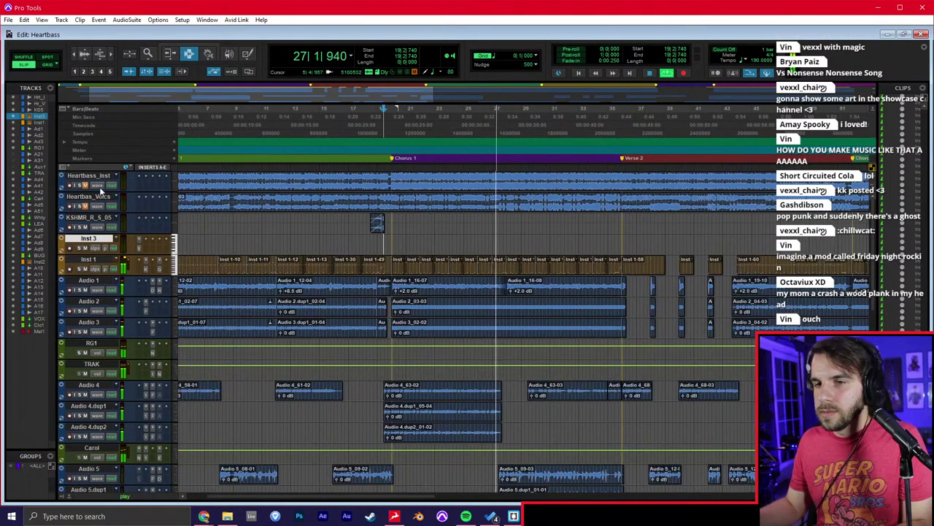
Solo the Heartbass_Inst reference track and play it from the start of Chorus 1 at 20|1|000 in Grid mode.
{"action": "left_click", "coordinate": [542, 218]}
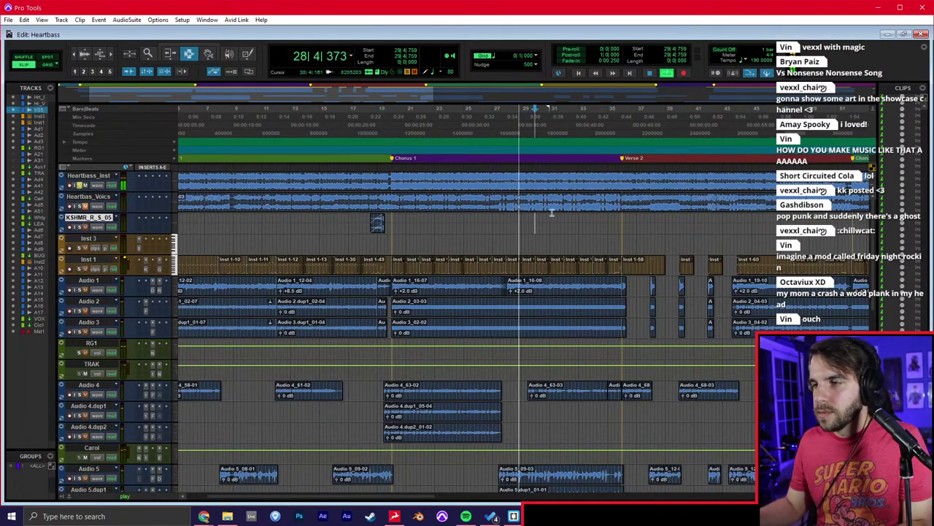
{"action": "left_click", "coordinate": [539, 210]}
{"action": "left_click", "coordinate": [479, 203]}
{"action": "left_click", "coordinate": [388, 181]}
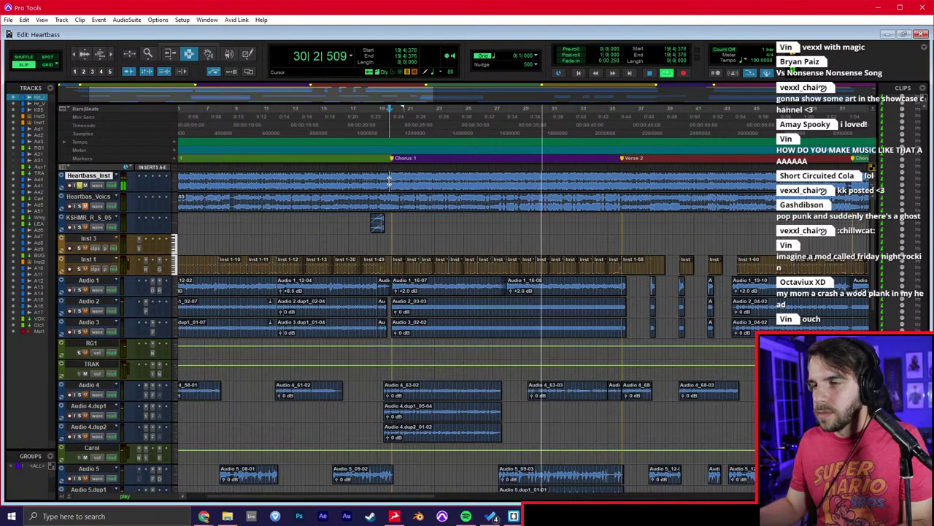
{"action": "key", "text": "F4"}
{"action": "left_click", "coordinate": [391, 181]}
{"action": "scroll", "coordinate": [377, 192], "scroll_direction": "down", "scroll_amount": 4}
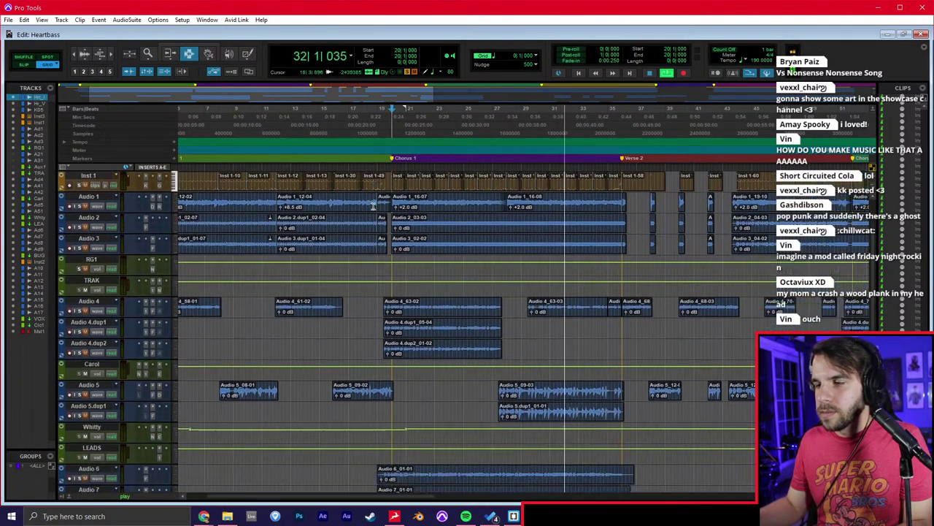
{"action": "key", "text": "space"}
{"action": "scroll", "coordinate": [187, 185], "scroll_direction": "up", "scroll_amount": 4}
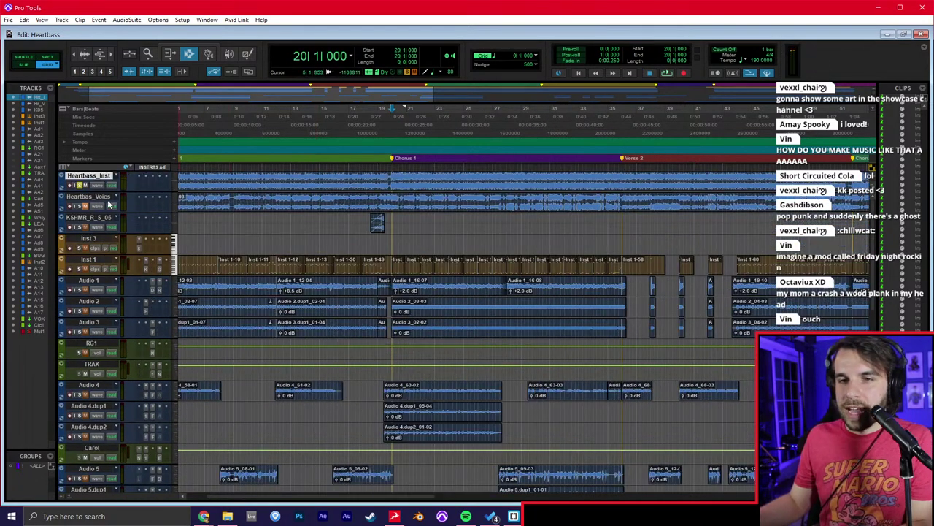
Insert the Kontakt instrument on the Inst 2 track.
{"action": "scroll", "coordinate": [202, 239], "scroll_direction": "down", "scroll_amount": 6}
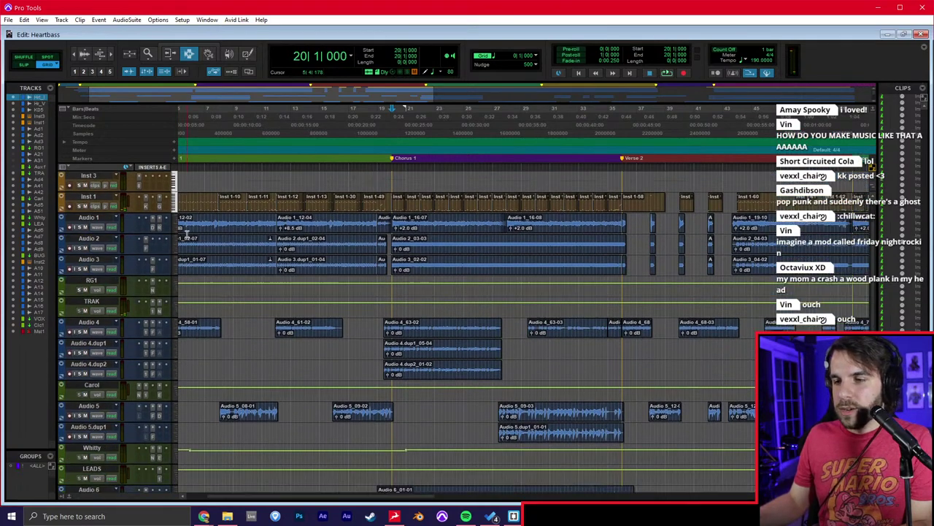
{"action": "scroll", "coordinate": [157, 380], "scroll_direction": "down", "scroll_amount": 3}
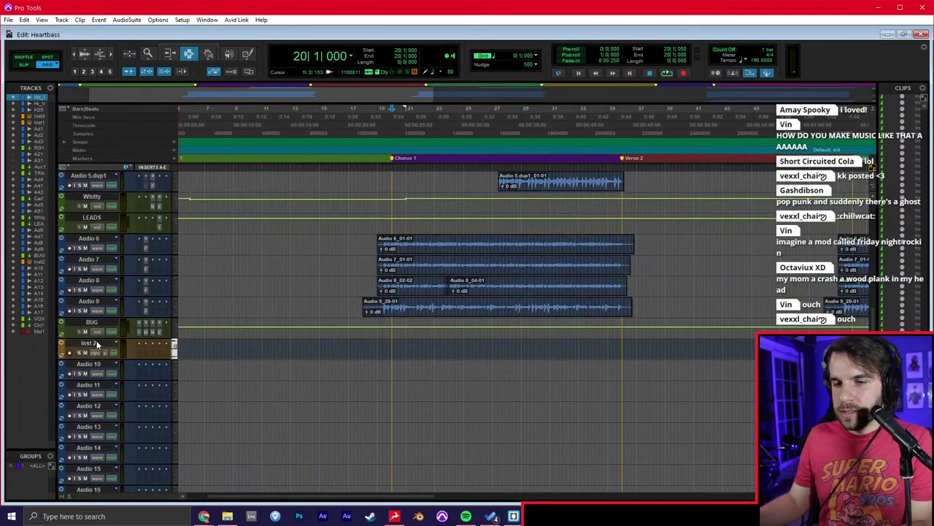
{"action": "left_click", "coordinate": [149, 345]}
{"action": "type", "text": "kon"}
{"action": "key", "text": "Return"}
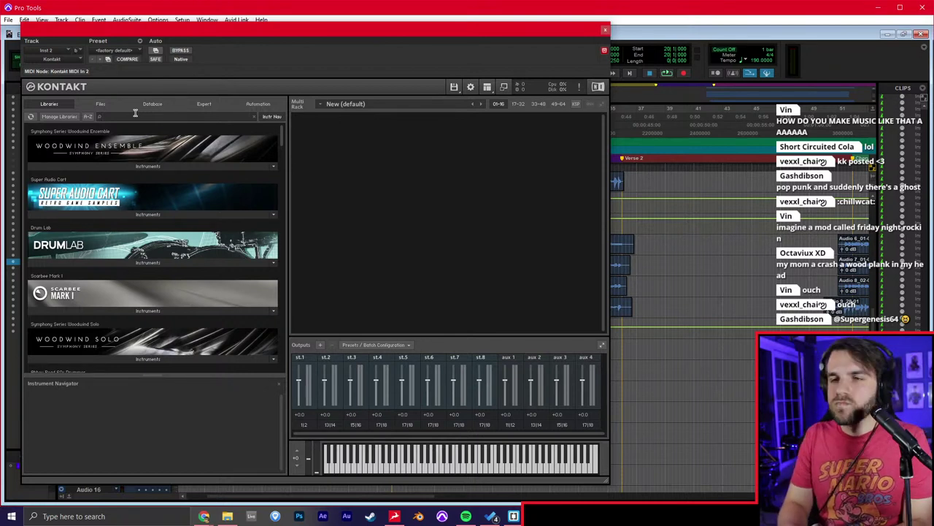
Search Kontakt's database for "mello" and load the Mellotron Violins instrument into the multi rack.
{"action": "type", "text": "mell"}
{"action": "left_click", "coordinate": [111, 104]}
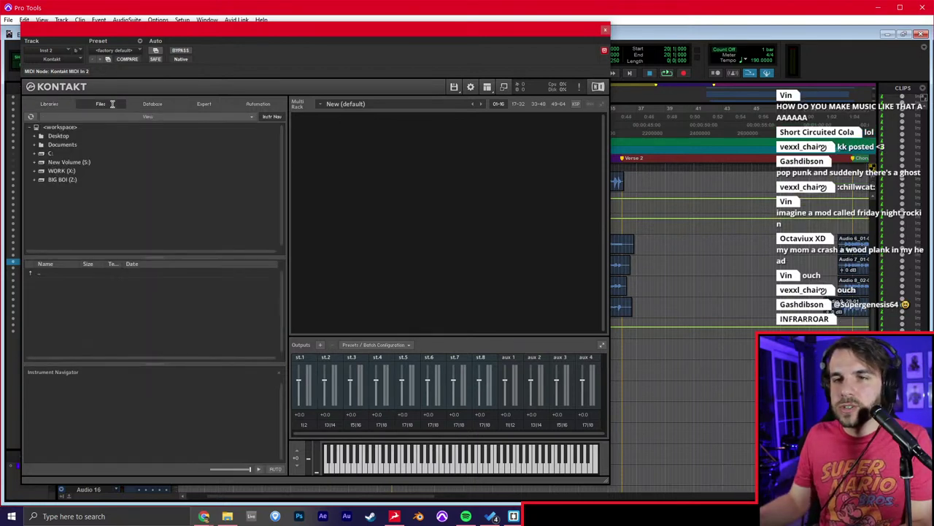
{"action": "left_click", "coordinate": [151, 105]}
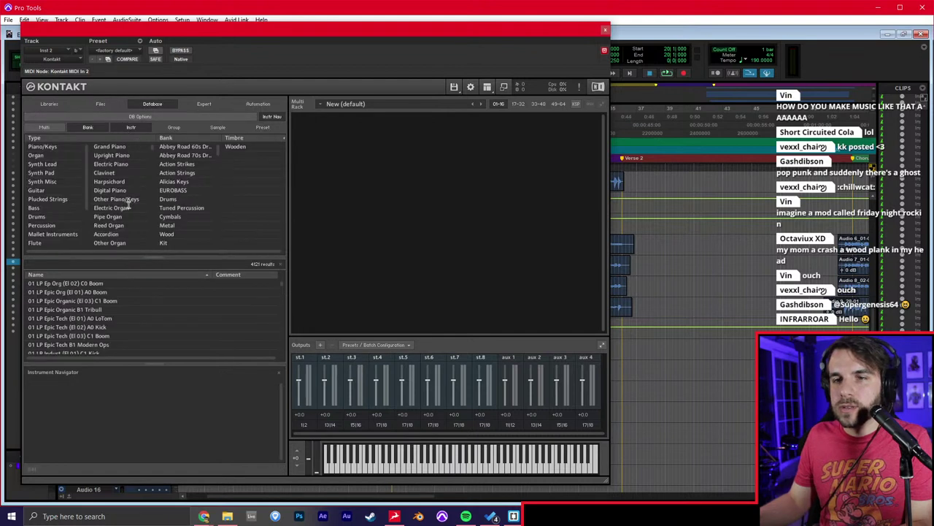
{"action": "left_click", "coordinate": [111, 265]}
{"action": "type", "text": "mello"}
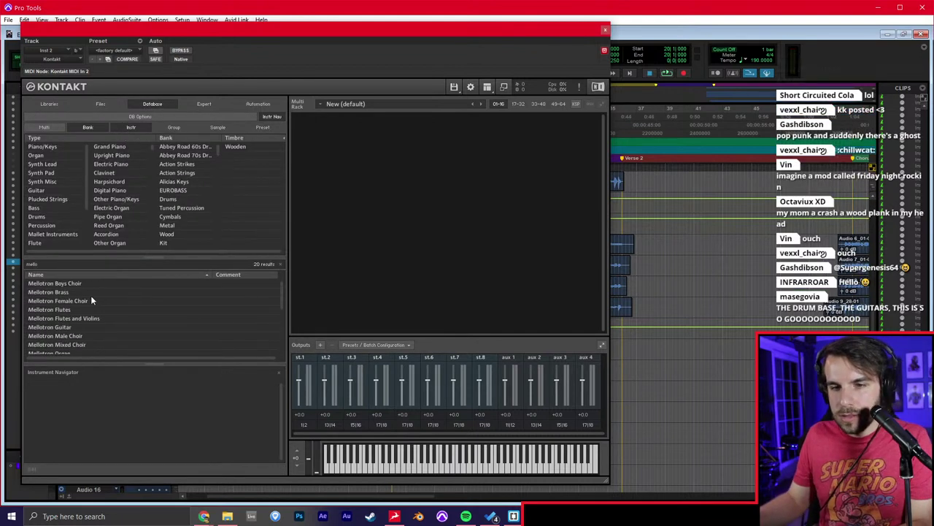
{"action": "scroll", "coordinate": [92, 301], "scroll_direction": "down", "scroll_amount": 5}
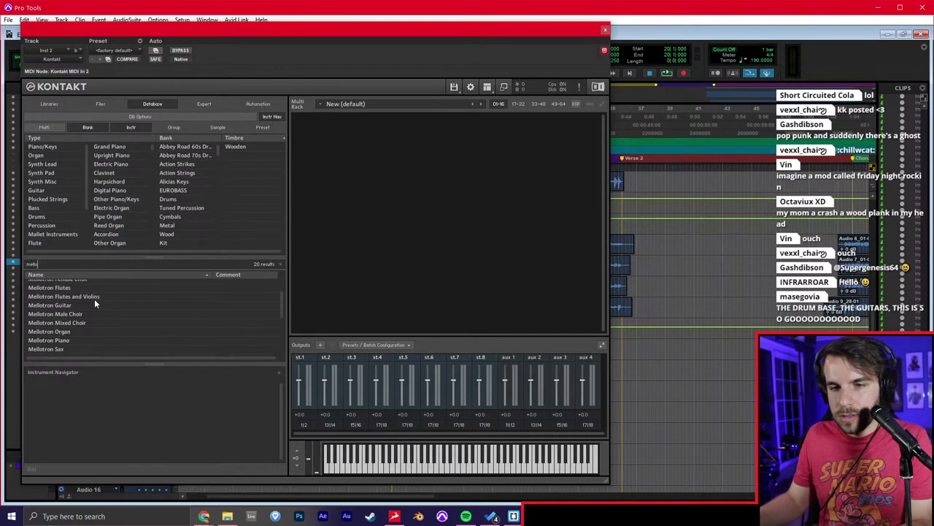
{"action": "left_click", "coordinate": [72, 308]}
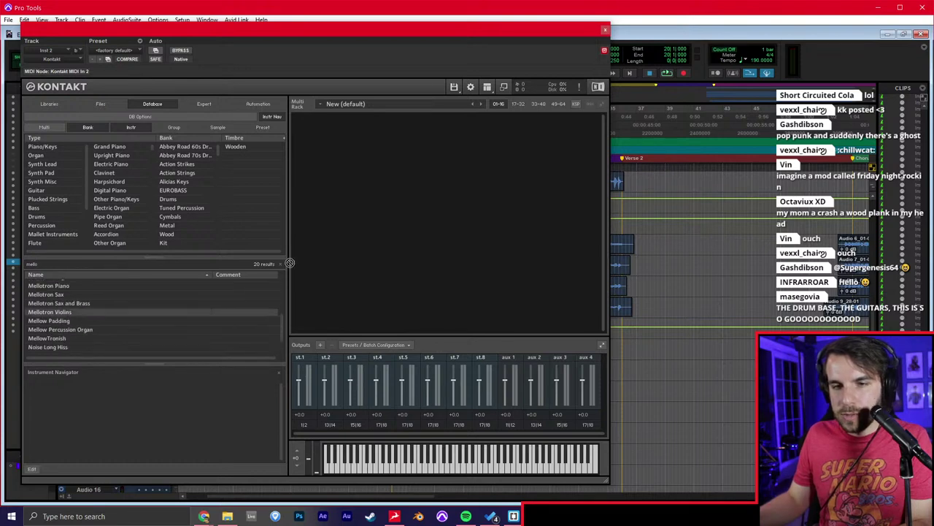
{"action": "left_click_drag", "start_coordinate": [412, 232], "coordinate": [412, 223]}
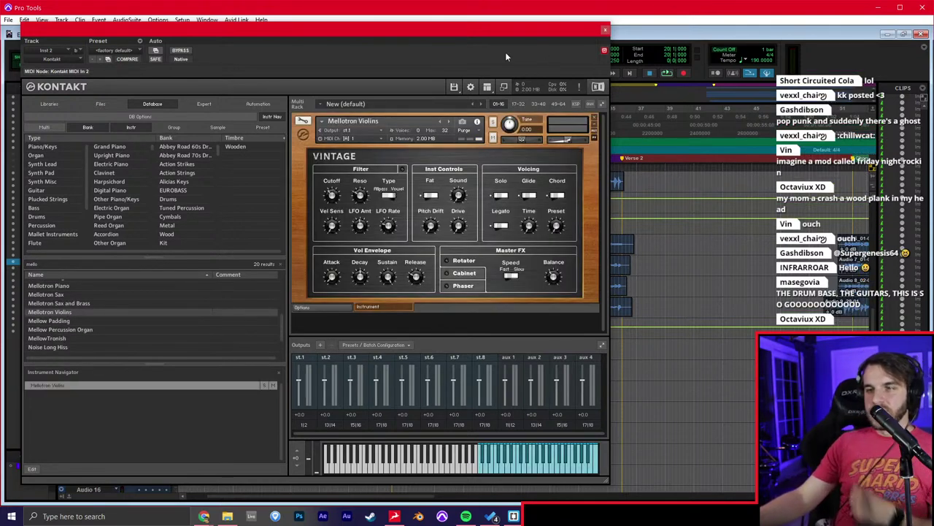
Record-enable the Inst 2 track and bring up the Mix window with the Kontakt plug-in window closed.
{"action": "left_click_drag", "start_coordinate": [479, 25], "coordinate": [698, 35]}
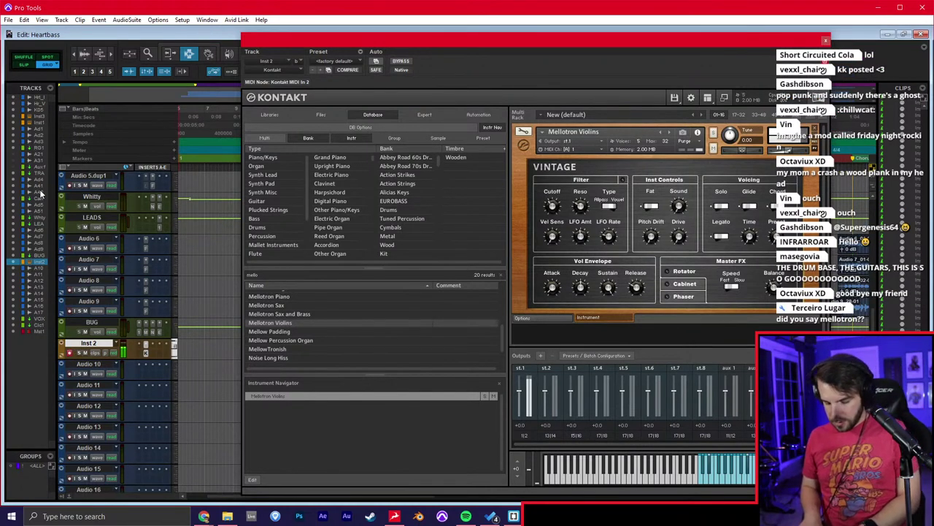
{"action": "key", "text": "ctrl+equal"}
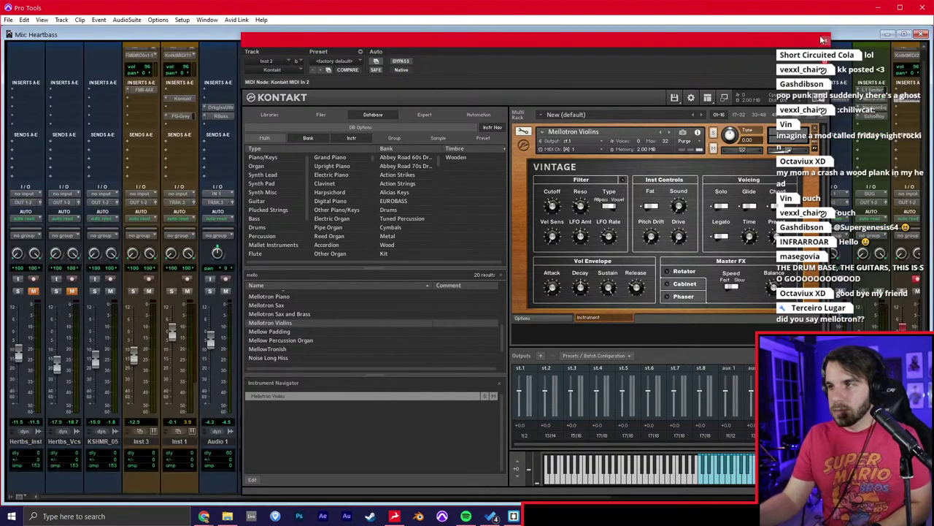
{"action": "left_click", "coordinate": [823, 39]}
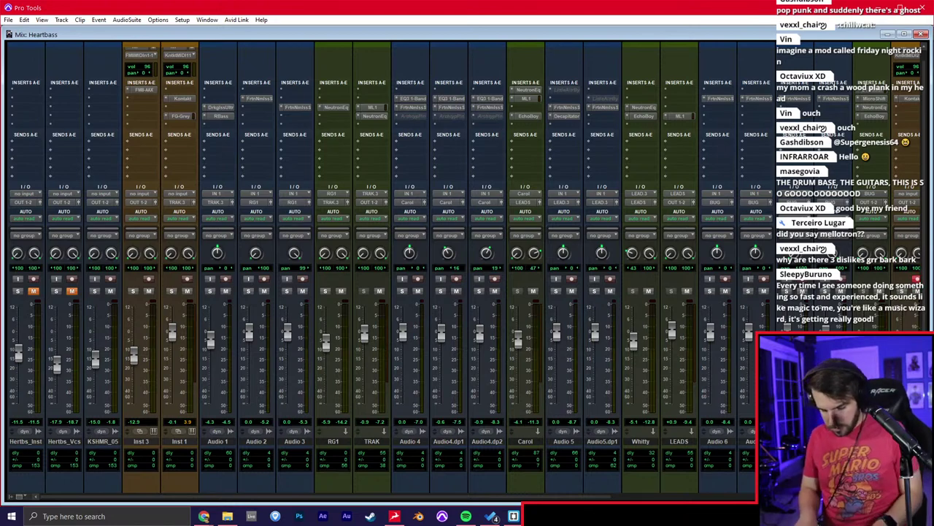
Record the Mellotron part on the Inst 2 track from 18|1|000 into the first half of Chorus 1.
{"action": "key", "text": "space"}
{"action": "key", "text": "ctrl+="}
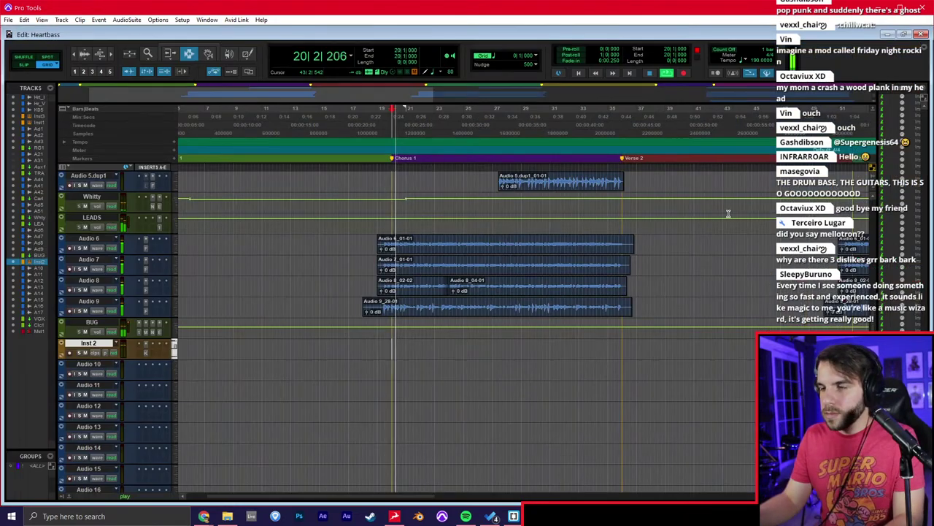
{"action": "key", "text": "t"}
{"action": "scroll", "coordinate": [497, 232], "scroll_direction": "right", "scroll_amount": 3}
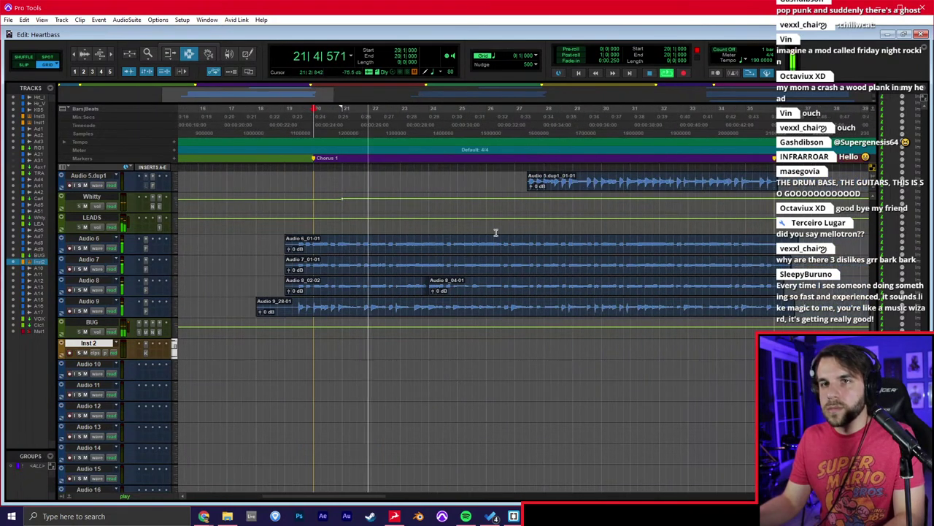
{"action": "key", "text": "space"}
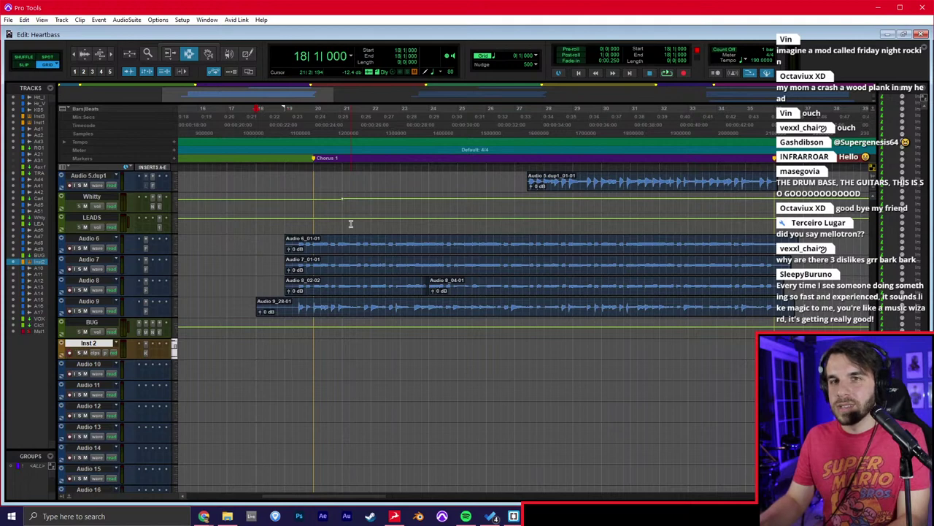
{"action": "key", "text": "ctrl+space"}
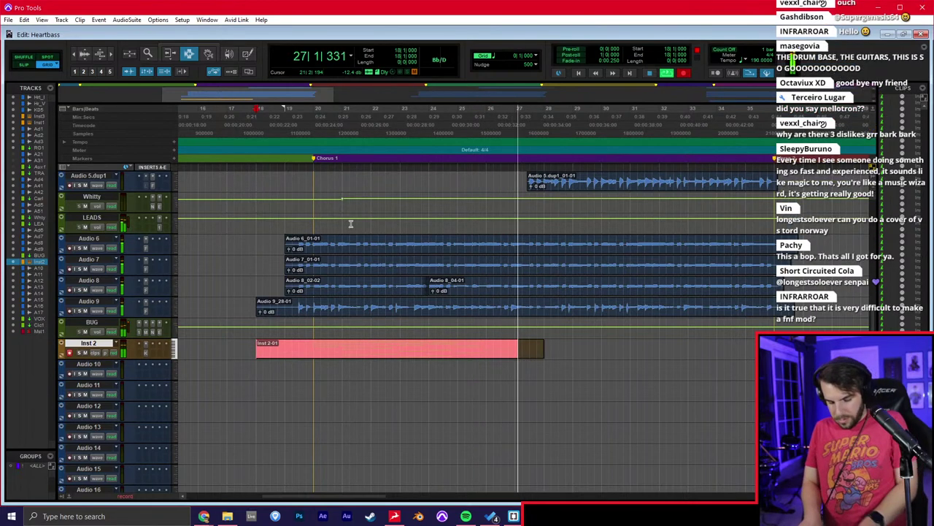
{"action": "key", "text": "space"}
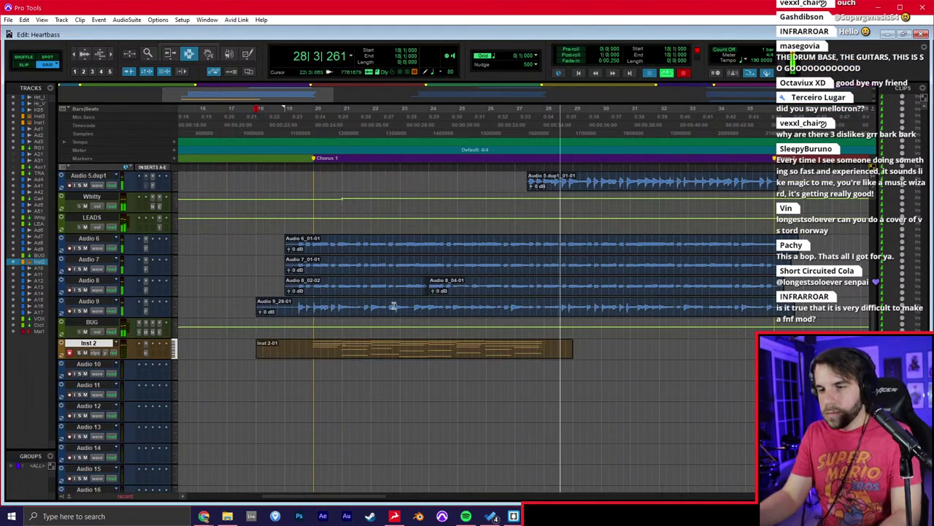
Open the recorded Inst 2 clip in the MIDI Editor and delete the stray overlapping note at bar 21.
{"action": "left_click", "coordinate": [402, 351]}
{"action": "double_click", "coordinate": [402, 351]}
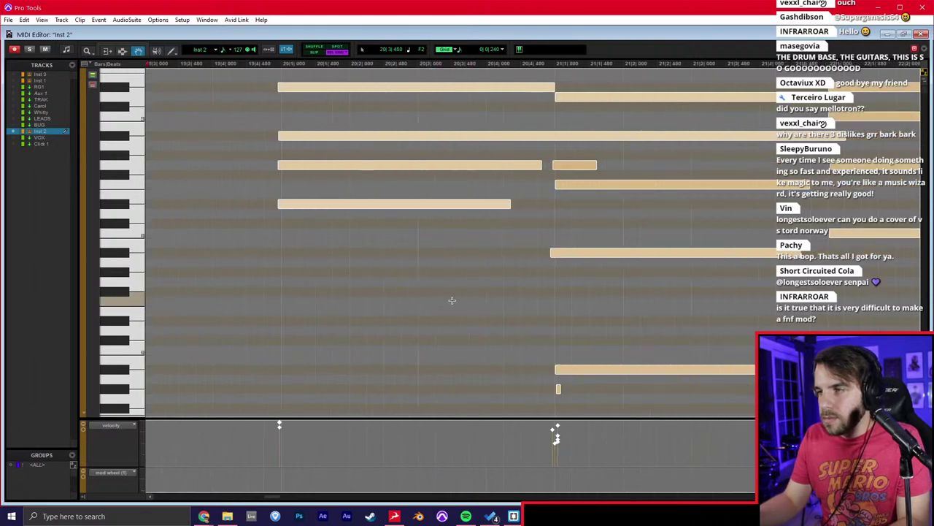
{"action": "double_click", "coordinate": [563, 170]}
{"action": "key", "text": "r"}
{"action": "key", "text": "r"}
{"action": "left_click_drag", "start_coordinate": [559, 156], "coordinate": [543, 179]}
{"action": "key", "text": "Delete"}
{"action": "key", "text": "r"}
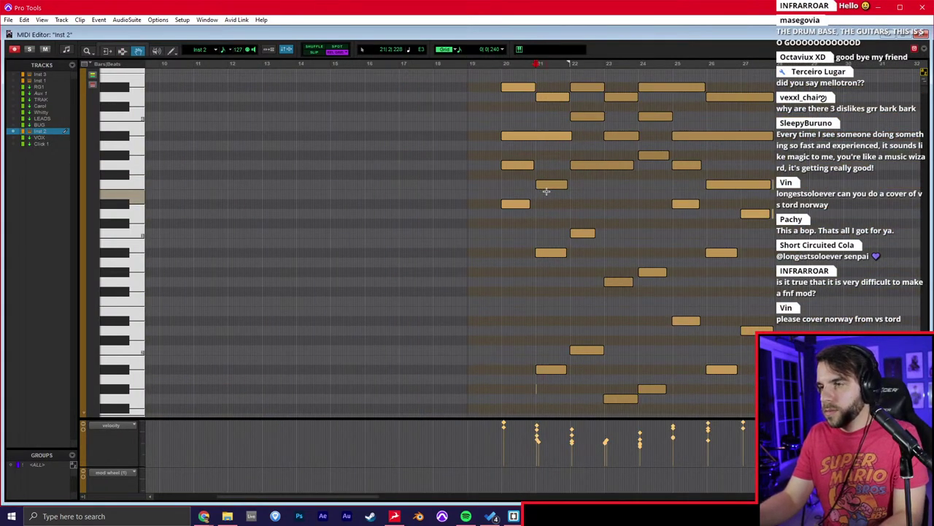
Quantize all notes of the Inst 2 clip to a 1/1 note grid with both Note On and Note Off.
{"action": "key", "text": "ctrl+a"}
{"action": "key", "text": "alt+0"}
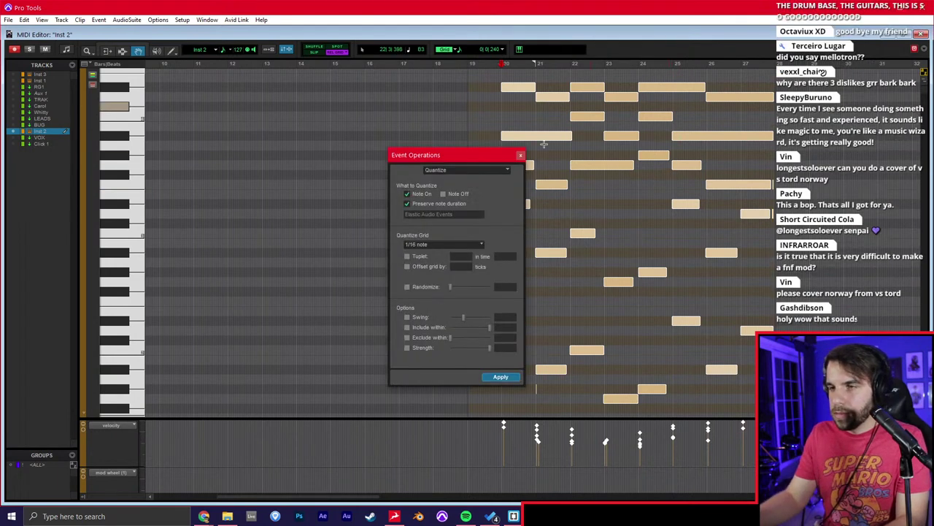
{"action": "left_click", "coordinate": [434, 246]}
{"action": "left_click", "coordinate": [446, 248]}
{"action": "left_click", "coordinate": [451, 193]}
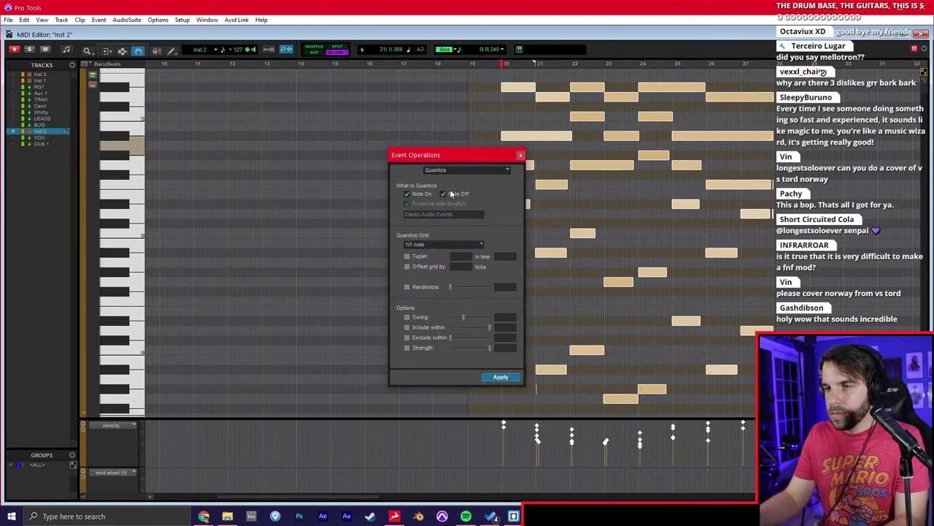
{"action": "left_click", "coordinate": [502, 377]}
{"action": "left_click", "coordinate": [520, 155]}
Delete the stray notes around bar 28 at the end of the part and close the MIDI Editor.
{"action": "left_click_drag", "start_coordinate": [833, 148], "coordinate": [797, 213]}
{"action": "key", "text": "Delete"}
{"action": "key", "text": "ctrl+w"}
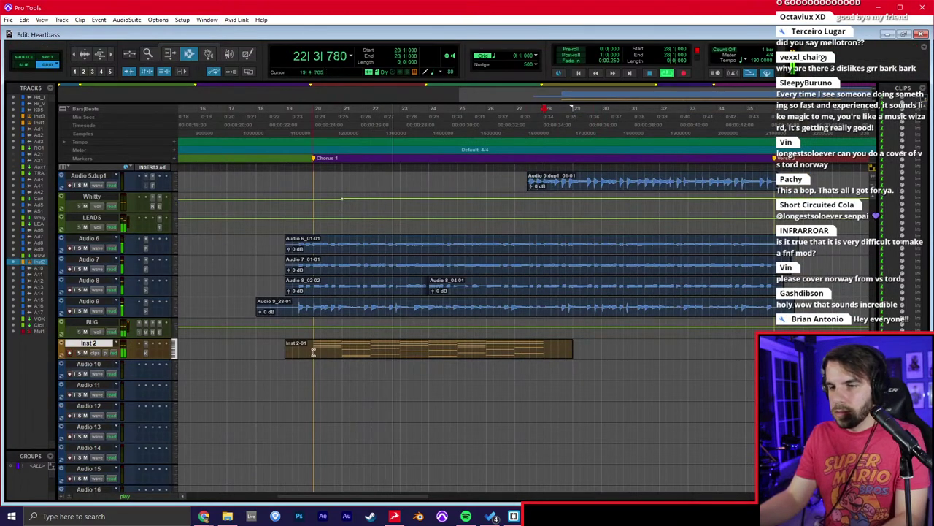
Solo the Inst 2 track and insert the MicroShift plug-in after Kontakt.
{"action": "key", "text": "shift+s"}
{"action": "left_click", "coordinate": [155, 353]}
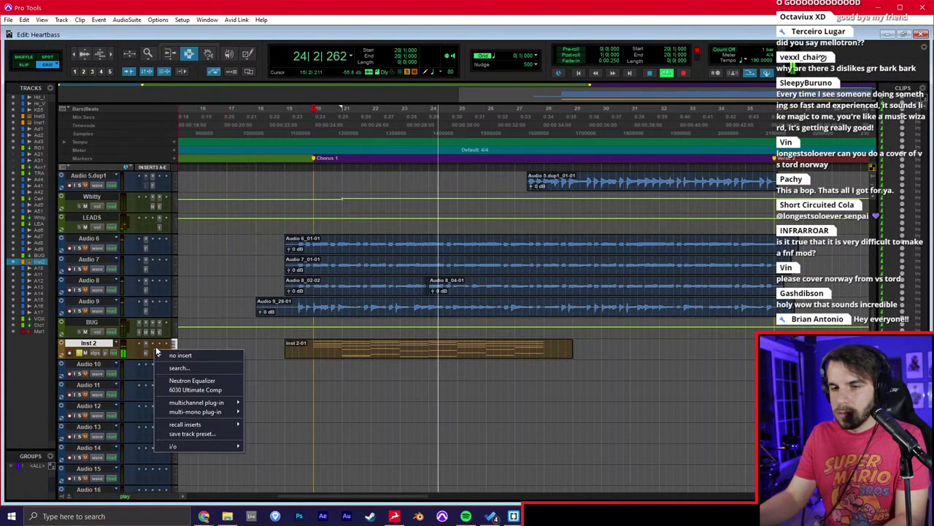
{"action": "type", "text": "mi"}
{"action": "key", "text": "Return"}
Duplicate the Inst 2 passage across the second half of Chorus 1 and play it unsoloed from 19|2|000 with the MicroShift window closed.
{"action": "mouse_move", "coordinate": [314, 351]}
{"action": "left_mouse_down"}
{"action": "mouse_move", "coordinate": [539, 352]}
{"action": "mouse_move", "coordinate": [312, 348]}
{"action": "left_mouse_up"}
{"action": "key", "text": "ctrl+d"}
{"action": "left_click", "coordinate": [293, 348]}
{"action": "key", "text": "shift+s"}
{"action": "key", "text": "space"}
{"action": "key", "text": "space"}
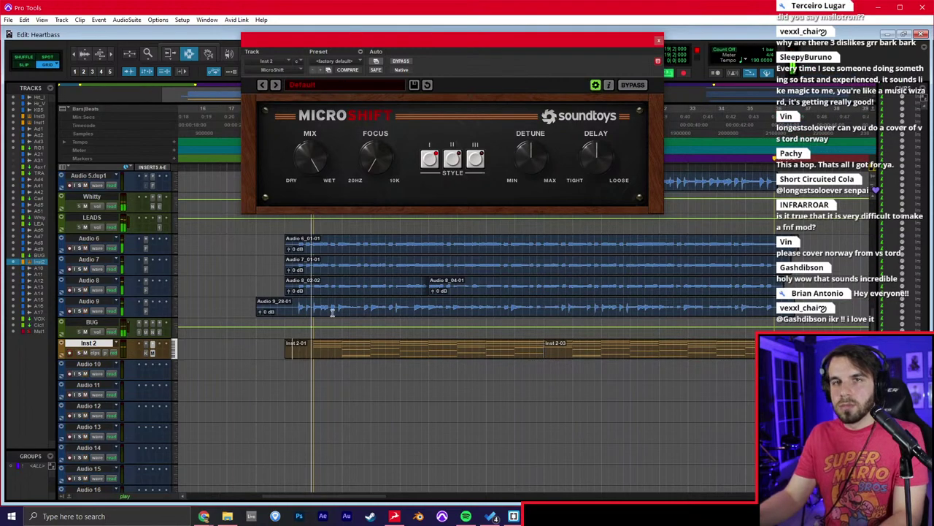
{"action": "left_click", "coordinate": [658, 40]}
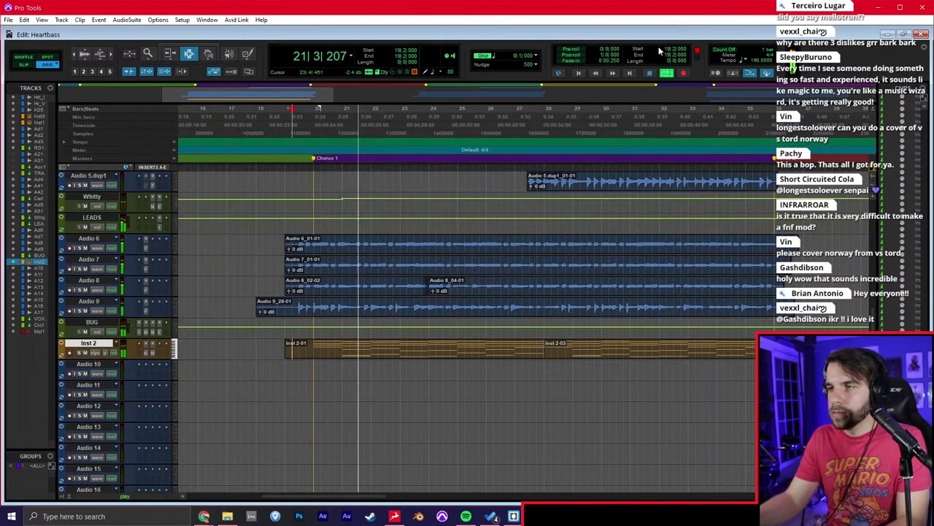
Set the Inst 2 fader to about -9.4 dB in the Mix window during playback, and return to the Edit window with playback stopped.
{"action": "key", "text": "ctrl+equal"}
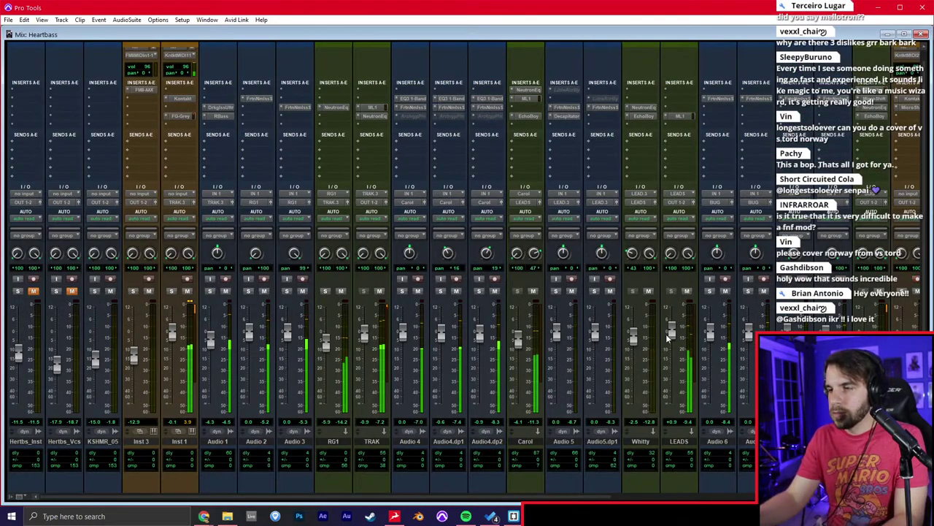
{"action": "scroll", "coordinate": [666, 334], "scroll_direction": "right", "scroll_amount": 3}
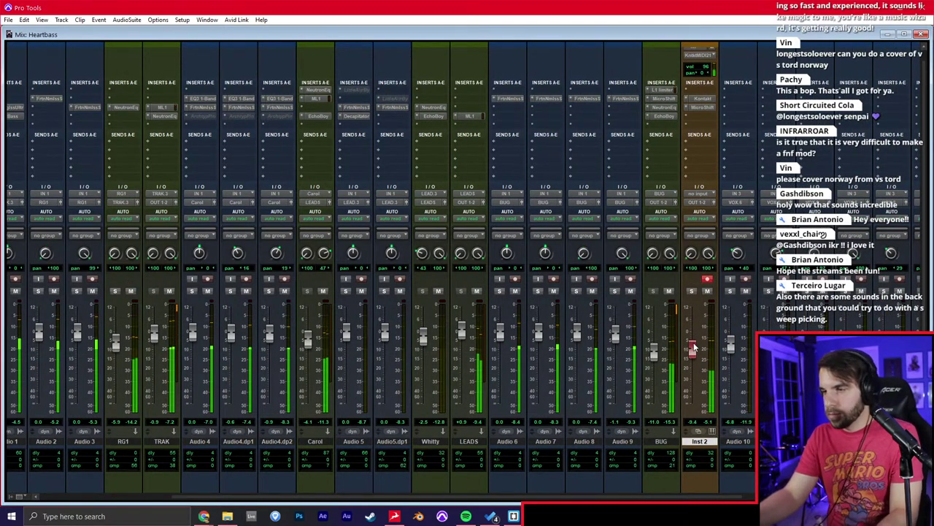
{"action": "key", "text": "ctrl+equal"}
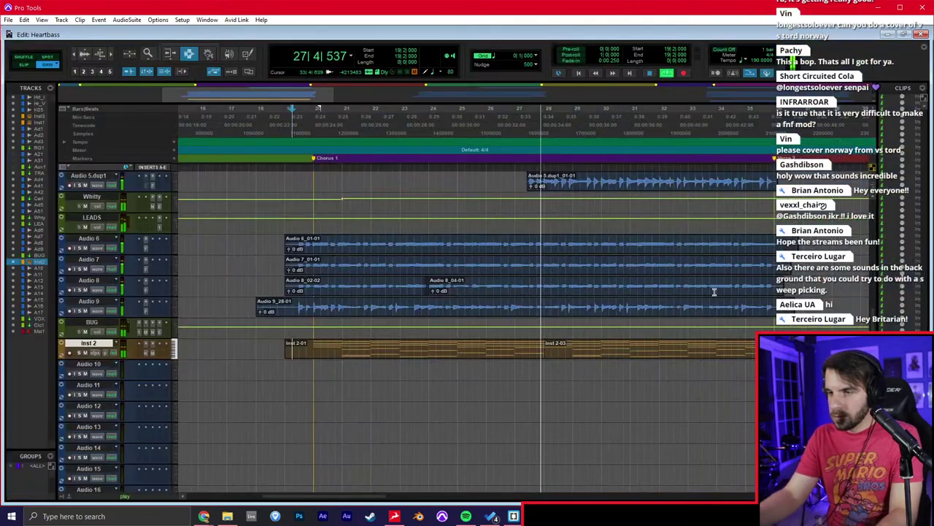
{"action": "key", "text": "space"}
Record a second Mellotron take on the Inst 2 track from 51|1|000 into Chorus 2.
{"action": "scroll", "coordinate": [663, 326], "scroll_direction": "right", "scroll_amount": 6}
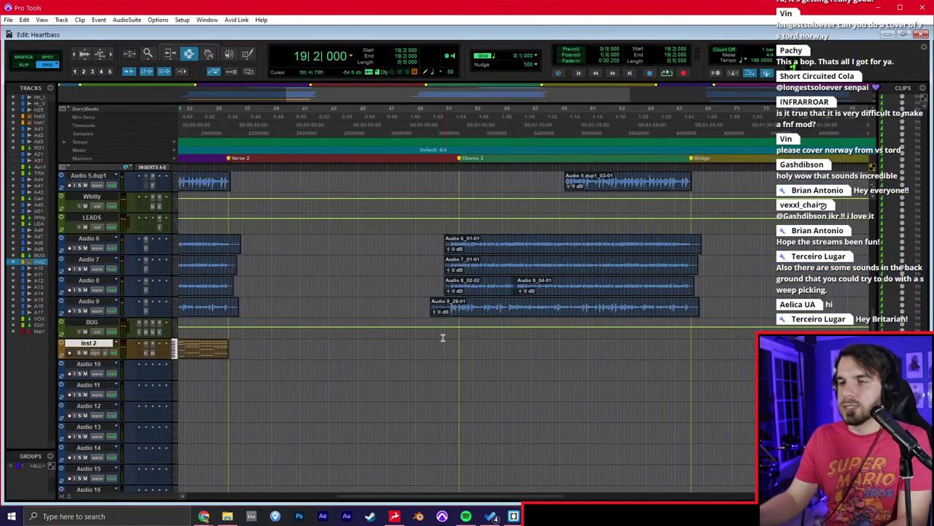
{"action": "left_click", "coordinate": [457, 347]}
{"action": "key", "text": "t"}
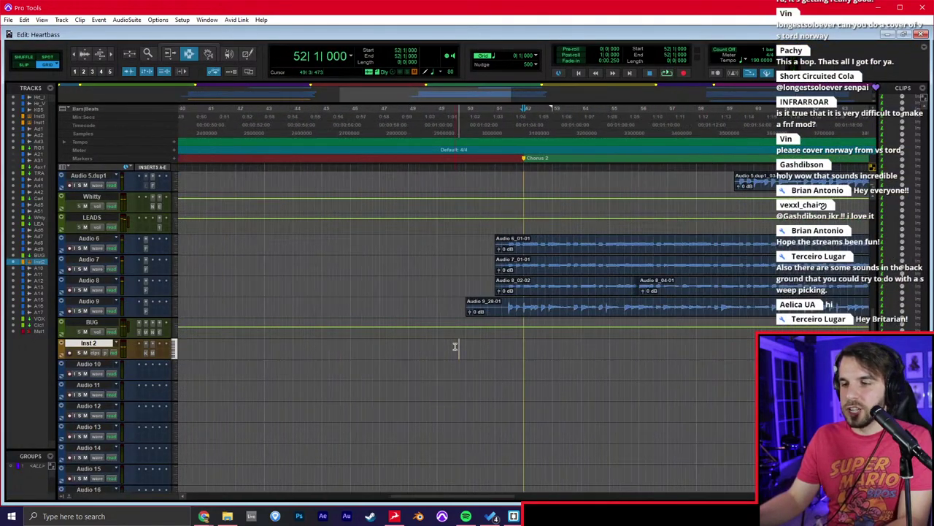
{"action": "left_click", "coordinate": [497, 347]}
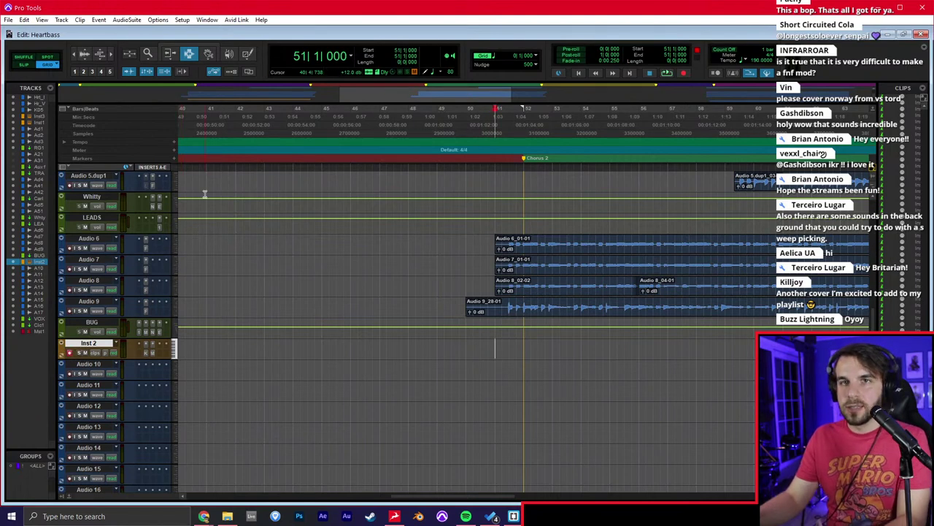
{"action": "key", "text": "ctrl+space"}
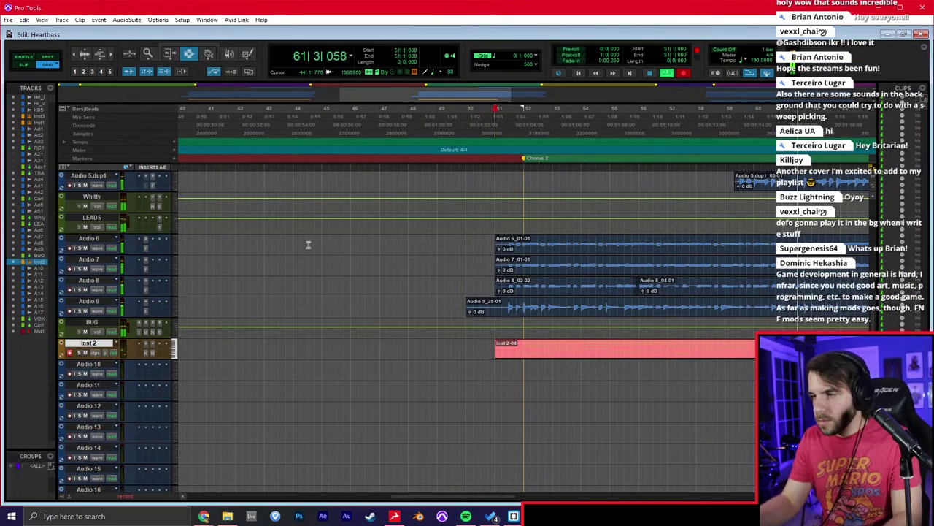
{"action": "key", "text": "space"}
Trim the Chorus 2 Inst 2 clip to end at 60|1|000 and duplicate its chorus passage up to the Bridge.
{"action": "double_click", "coordinate": [661, 357]}
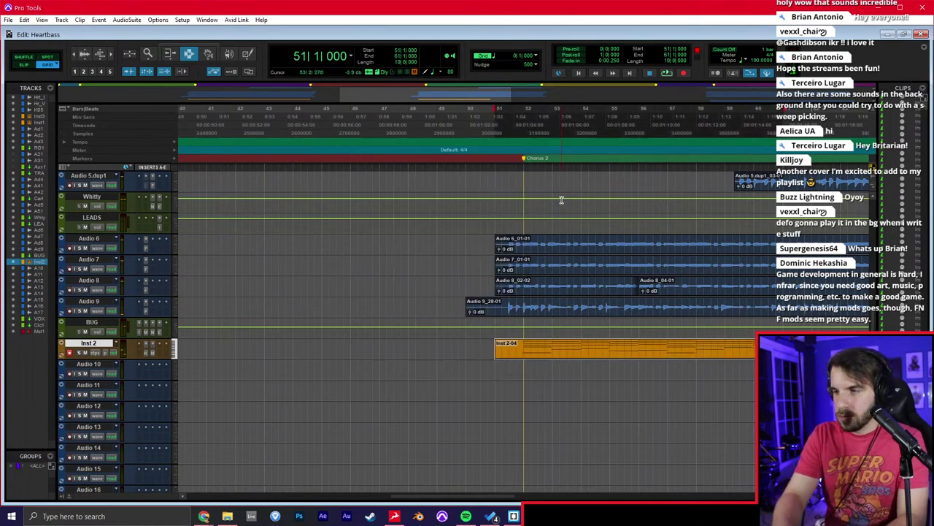
{"action": "left_click", "coordinate": [752, 344]}
{"action": "key", "text": "space"}
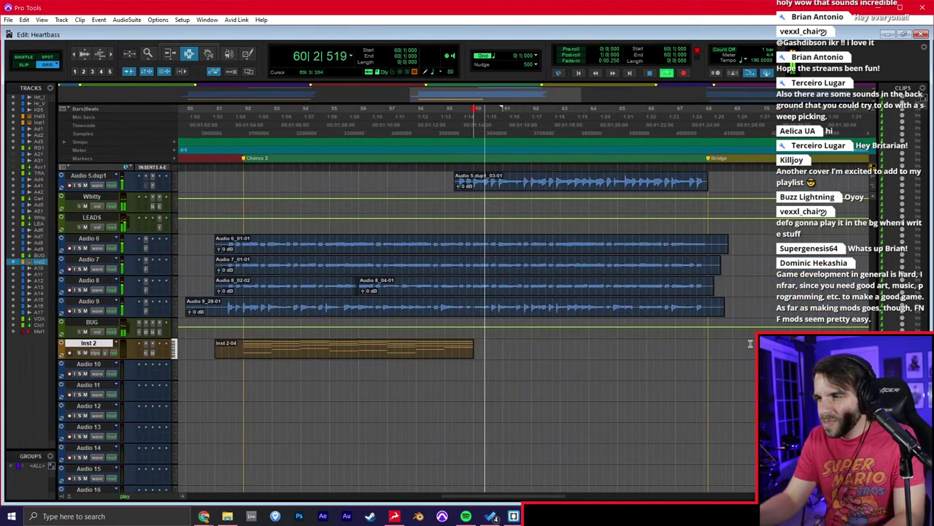
{"action": "scroll", "coordinate": [556, 314], "scroll_direction": "up", "scroll_amount": 5}
{"action": "key", "text": "space"}
{"action": "left_click_drag", "start_coordinate": [250, 453], "coordinate": [474, 454]}
{"action": "key", "text": "ctrl+d"}
{"action": "key", "text": "space"}
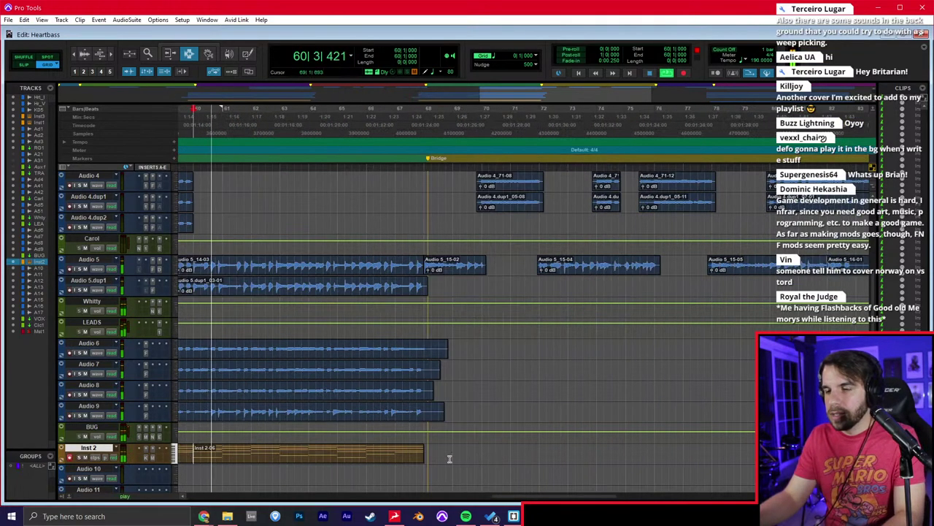
Play from 68|2|000 at the start of the Bridge with the Heartbass_Inst reference track soloed to compare it with the cover.
{"action": "scroll", "coordinate": [255, 322], "scroll_direction": "up", "scroll_amount": 10}
{"action": "key", "text": "space"}
{"action": "key", "text": "space"}
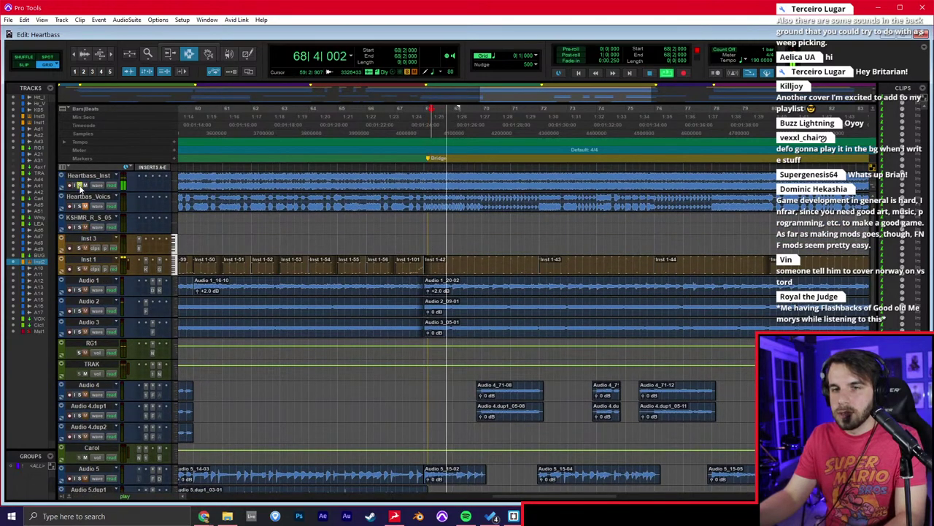
{"action": "scroll", "coordinate": [417, 307], "scroll_direction": "down", "scroll_amount": 10}
{"action": "key", "text": "space"}
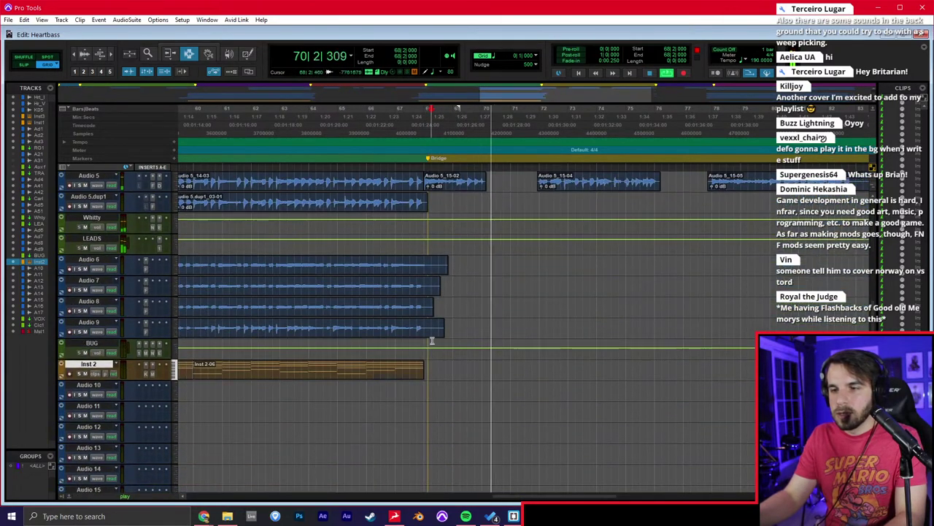
Move the Bridge marker to 68|1|000 at the end of the Inst 2 clips and place the edit cursor there.
{"action": "double_click", "coordinate": [405, 373]}
{"action": "scroll", "coordinate": [431, 367], "scroll_direction": "left", "scroll_amount": 6}
{"action": "double_click", "coordinate": [498, 367], "text": "shift"}
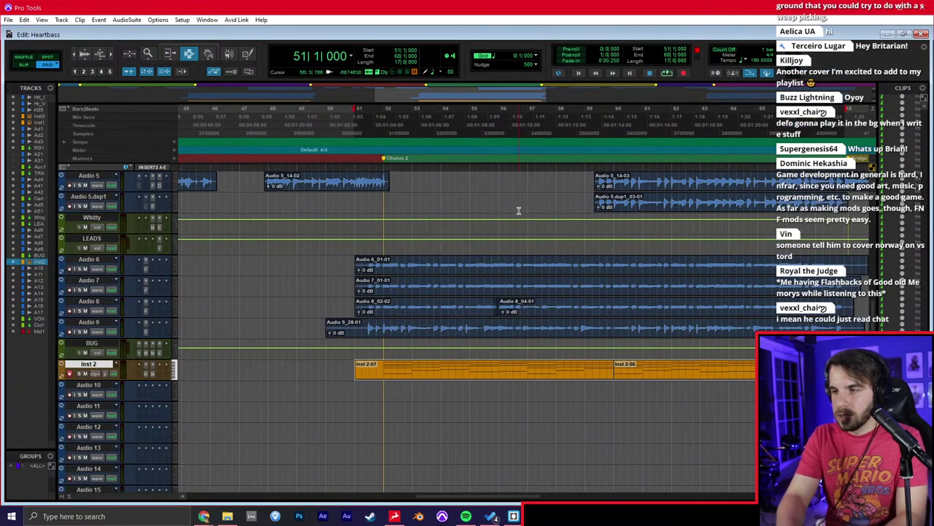
{"action": "scroll", "coordinate": [646, 356], "scroll_direction": "right", "scroll_amount": 6}
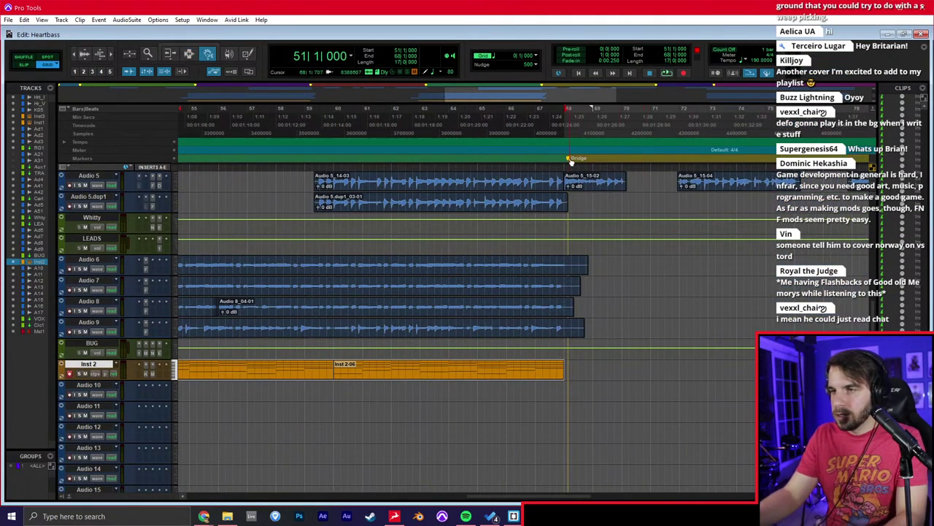
{"action": "left_click", "coordinate": [564, 372]}
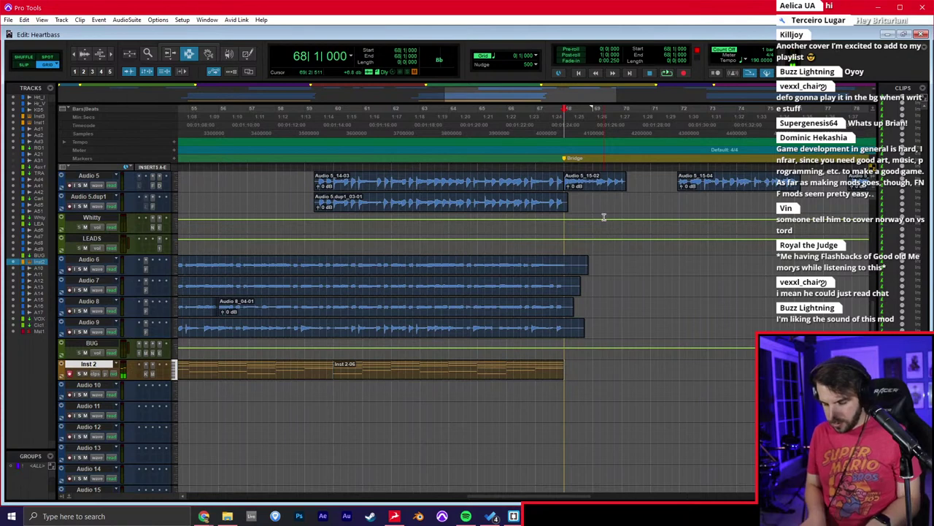
{"action": "key", "text": "ctrl+space"}
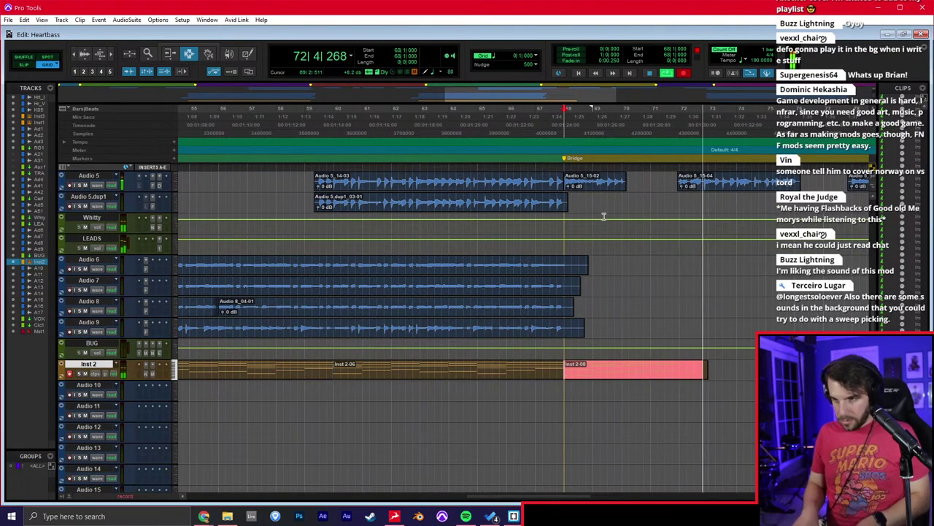
{"action": "key", "text": "space"}
{"action": "key", "text": "ctrl+z"}
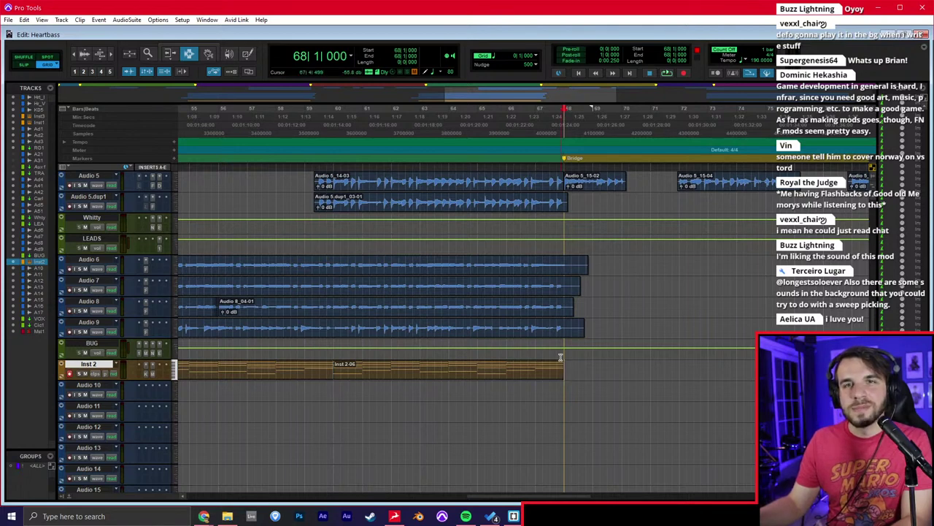
Record the Mellotron part on the Inst 2 track through the Bridge, from 68|1|000 up to the Ending Verse.
{"action": "key", "text": "ctrl+space"}
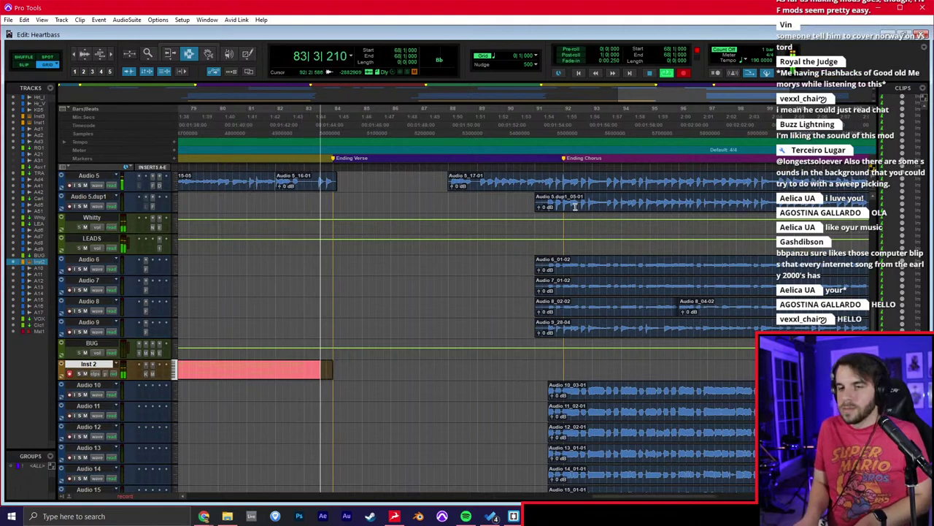
{"action": "key", "text": "space"}
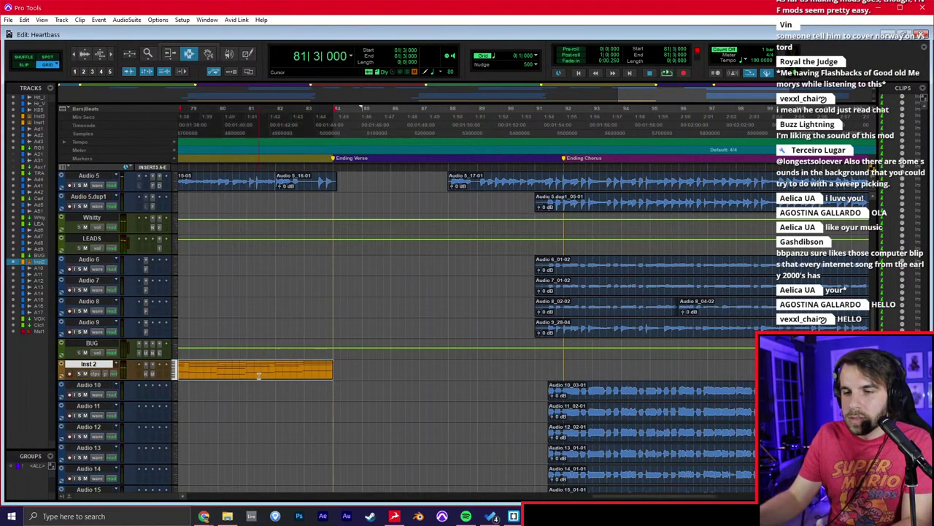
Open the Bridge take in the MIDI Editor and play its notes from bar 73 to check them.
{"action": "scroll", "coordinate": [368, 319], "scroll_direction": "left", "scroll_amount": 5}
{"action": "double_click", "coordinate": [528, 372]}
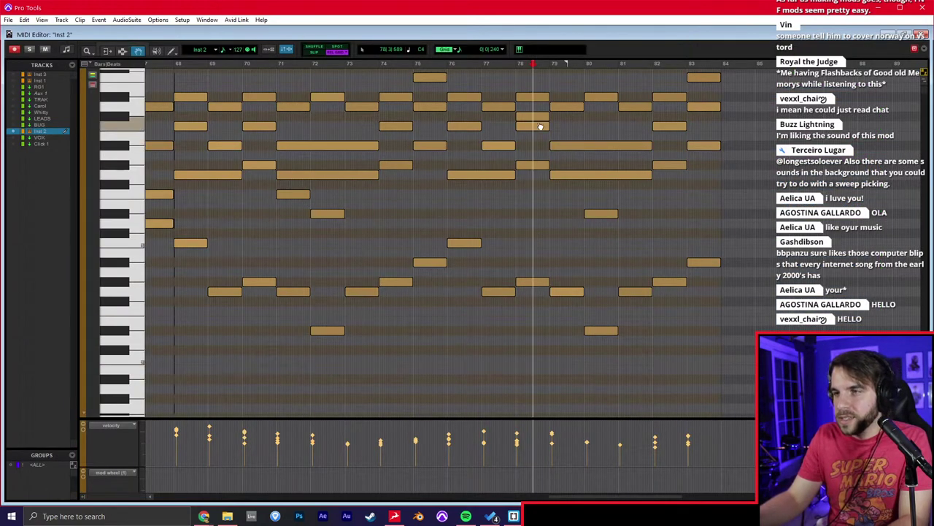
{"action": "left_click", "coordinate": [362, 183]}
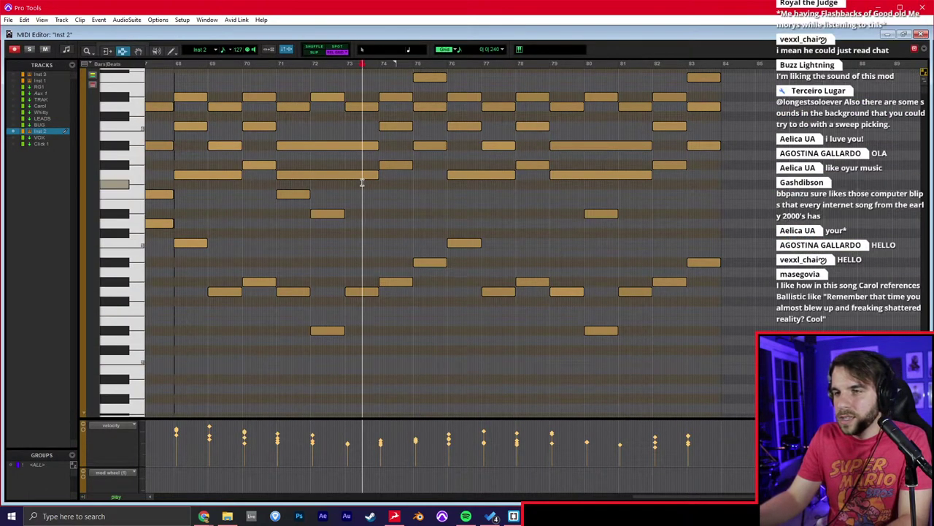
{"action": "key", "text": "space"}
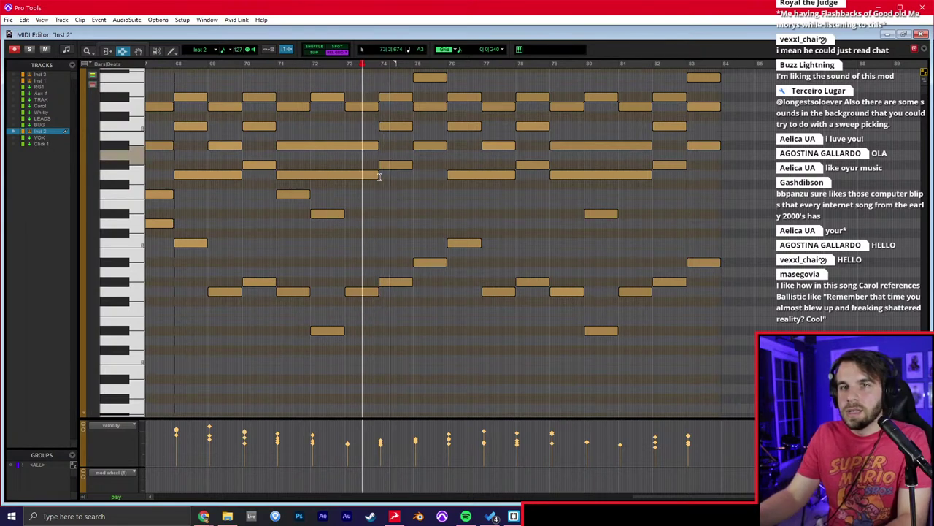
Set the grid to eighth notes, shorten the low Bb2 note in bar 75 to half a bar, and draw a B2 note after it.
{"action": "key", "text": "t"}
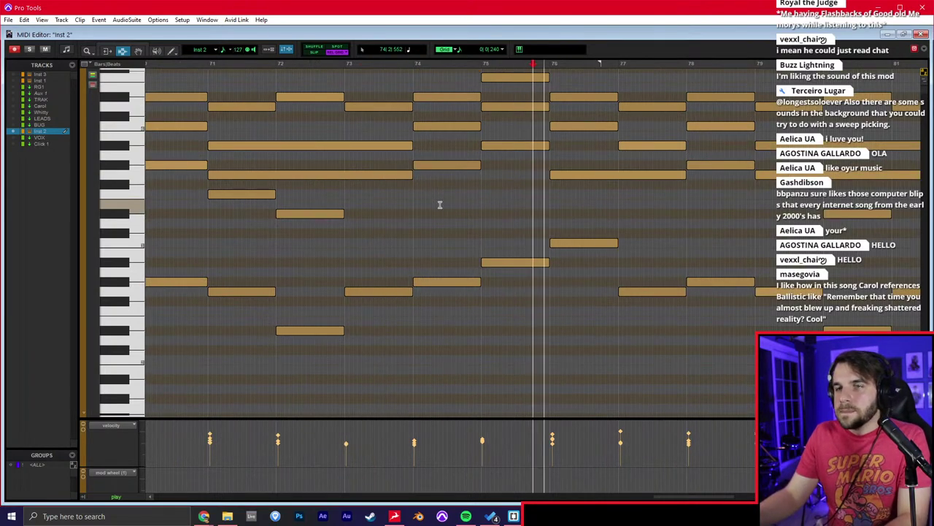
{"action": "scroll", "coordinate": [440, 205], "scroll_direction": "right", "scroll_amount": 1}
{"action": "key", "text": "F8"}
{"action": "key", "text": "space"}
{"action": "left_click", "coordinate": [471, 263]}
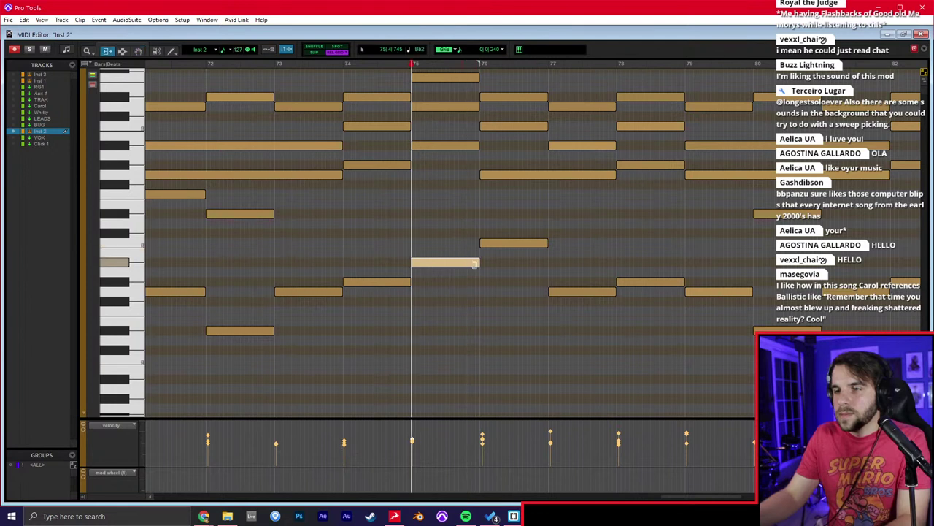
{"action": "left_click", "coordinate": [501, 51]}
{"action": "left_click", "coordinate": [526, 78]}
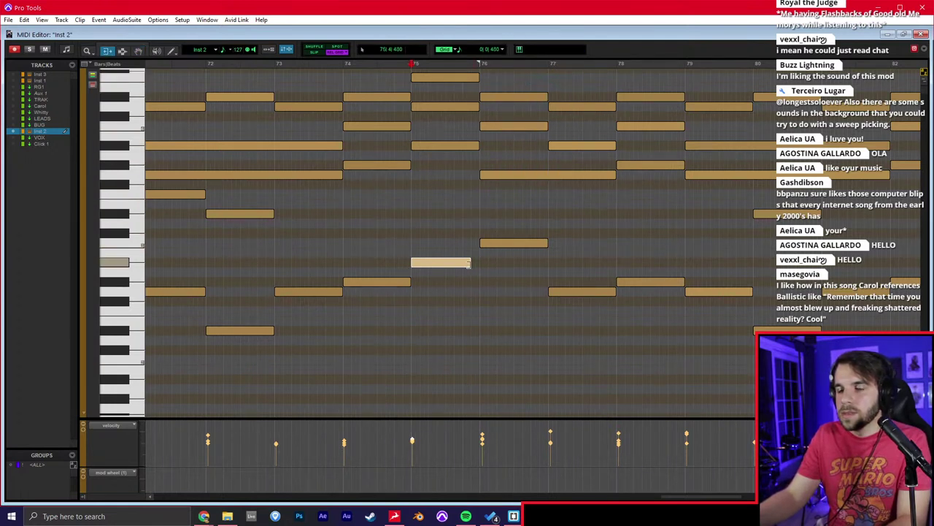
{"action": "key", "text": "F6"}
{"action": "key", "text": "space"}
{"action": "key", "text": "F10"}
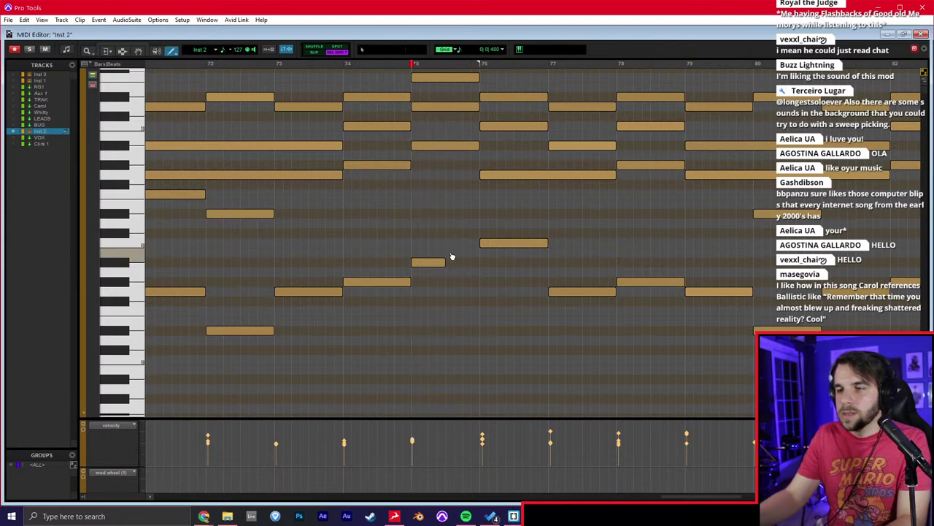
{"action": "left_click_drag", "start_coordinate": [450, 252], "coordinate": [477, 251]}
Shorten the Bb3 note in bar 75 to half a bar and draw a B3 note over the second half.
{"action": "key", "text": "F6"}
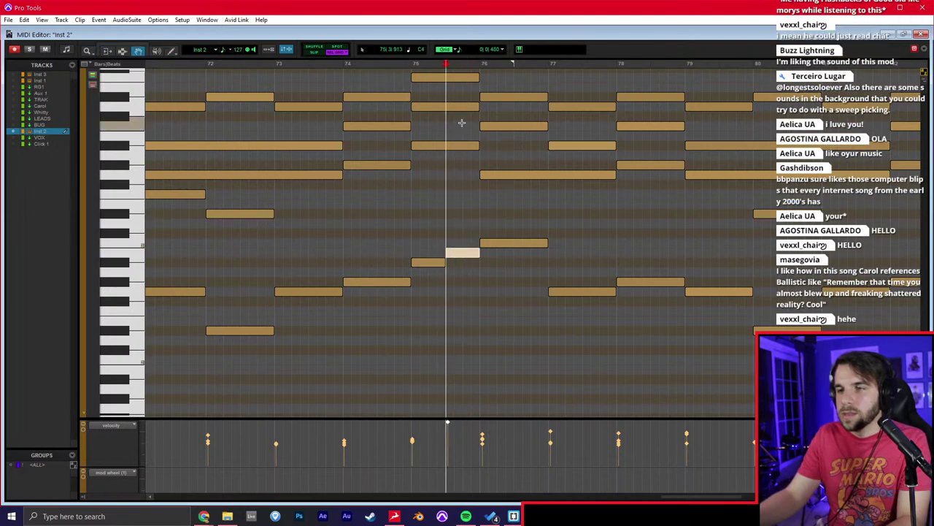
{"action": "left_click", "coordinate": [465, 145]}
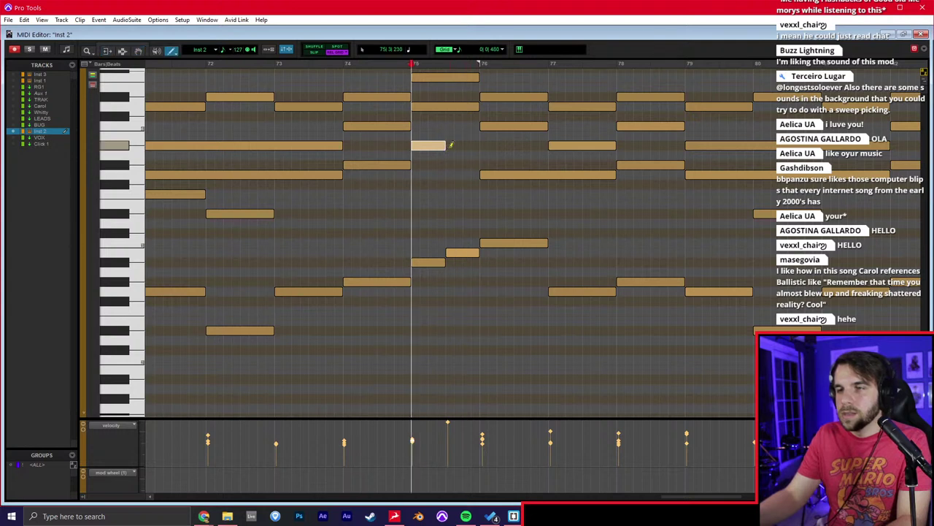
{"action": "left_click", "coordinate": [452, 140]}
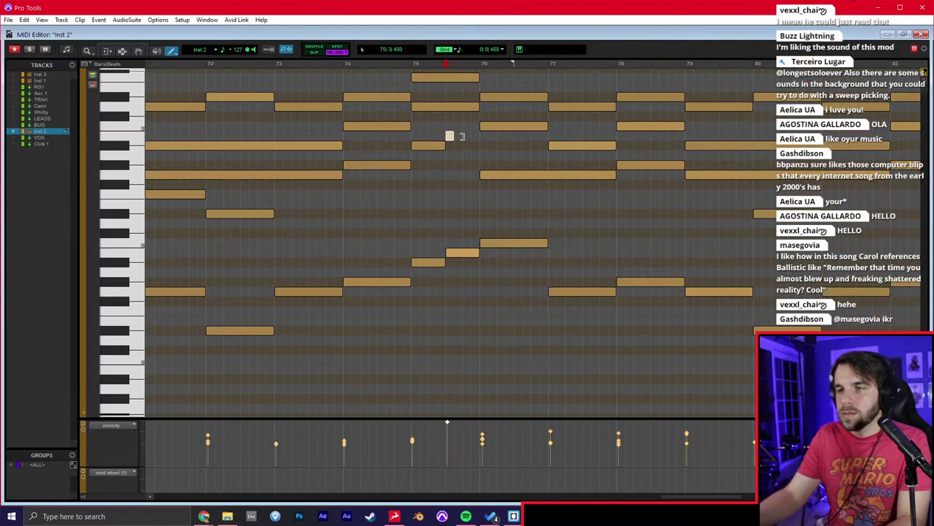
Play the edited notes from the start of bar 75 to check them, and return to the Edit window.
{"action": "key", "text": "F7"}
{"action": "left_click", "coordinate": [413, 175]}
{"action": "key", "text": "space"}
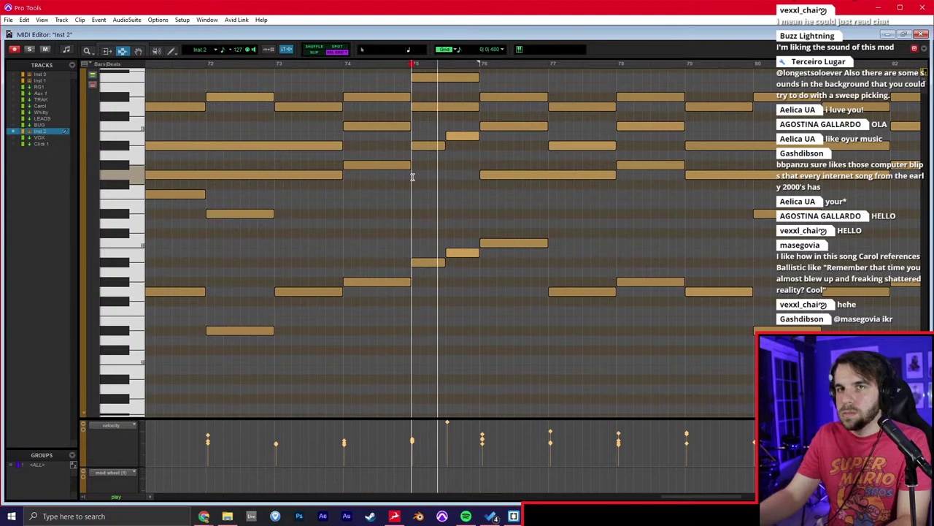
{"action": "scroll", "coordinate": [412, 178], "scroll_direction": "right", "scroll_amount": 1}
{"action": "key", "text": "ctrl+equal"}
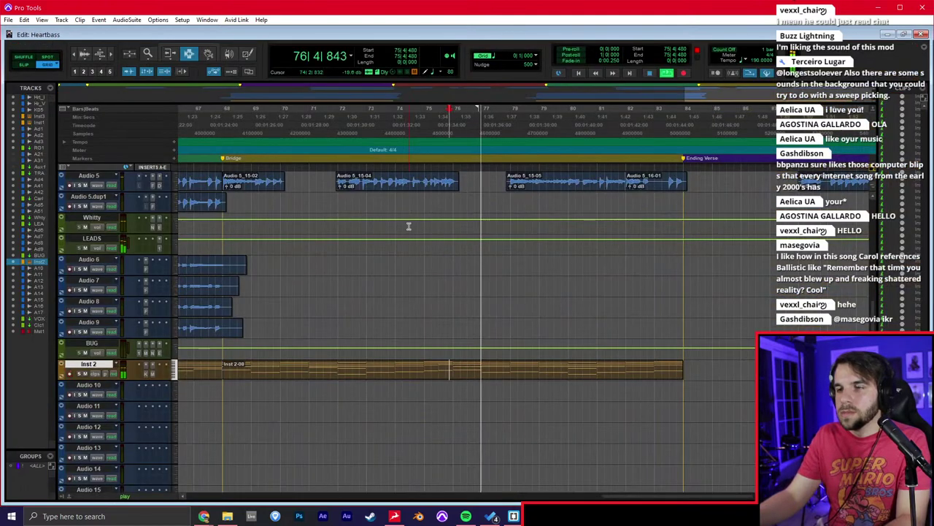
Try to record the Mellotron part on the Inst 2 track from 91|1|000 through the Ending Chorus, and remove the take.
{"action": "key", "text": "r"}
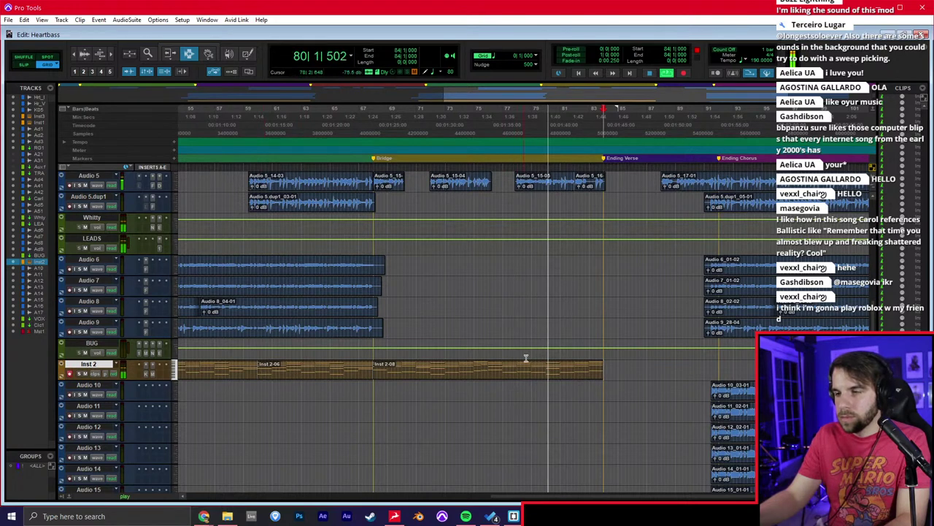
{"action": "scroll", "coordinate": [550, 363], "scroll_direction": "right", "scroll_amount": 2}
{"action": "left_click", "coordinate": [557, 368]}
{"action": "left_click", "coordinate": [587, 274]}
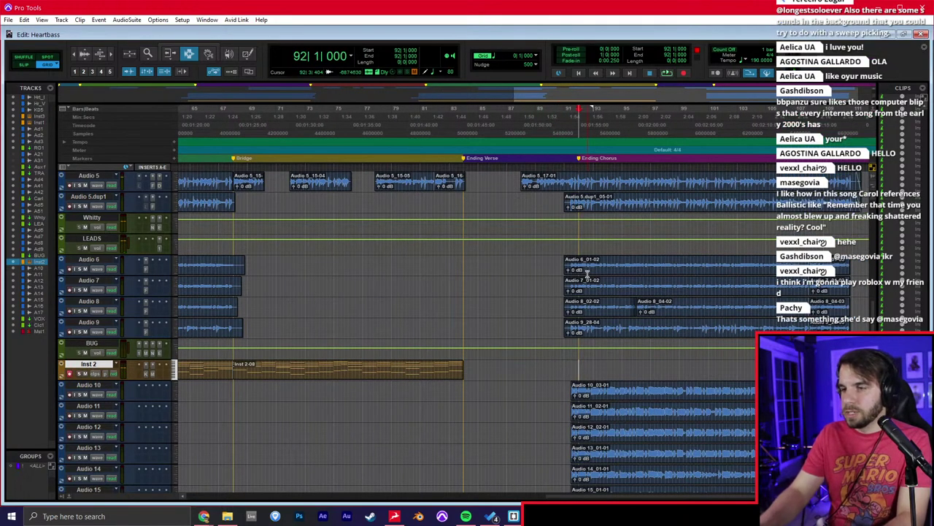
{"action": "key", "text": "space"}
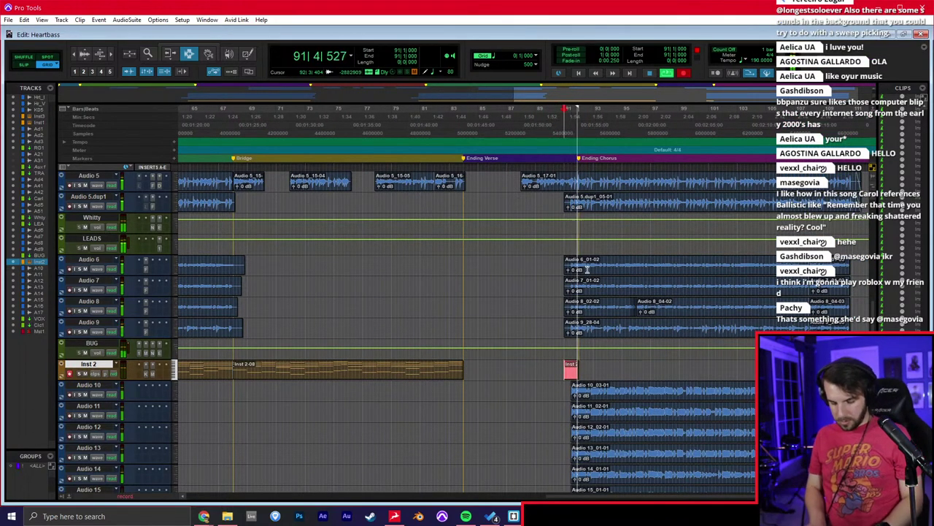
{"action": "key", "text": "ctrl+period"}
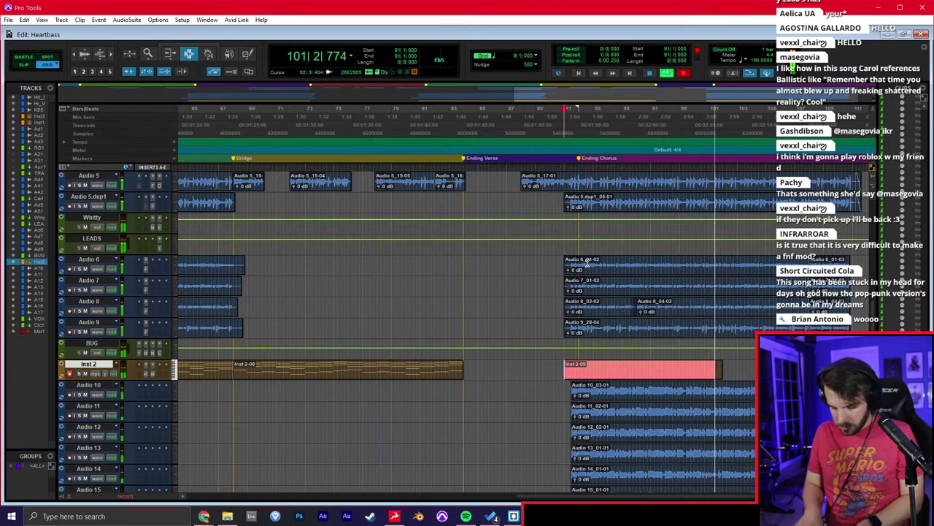
{"action": "key", "text": "ctrl+period"}
{"action": "key", "text": "ctrl+space"}
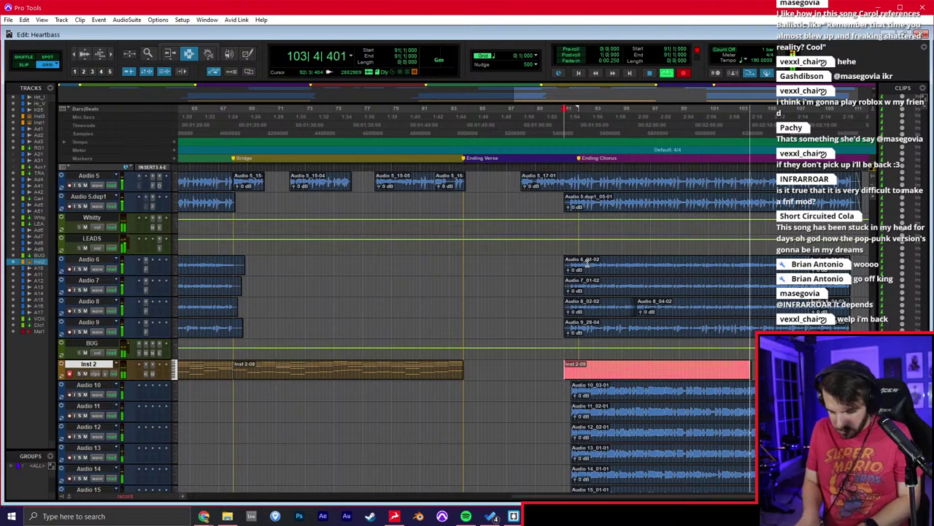
{"action": "key", "text": "space"}
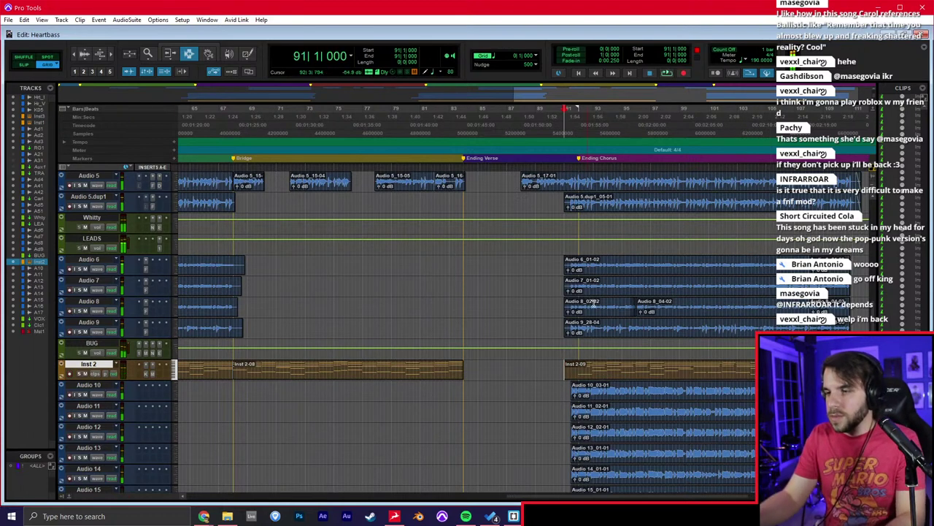
{"action": "double_click", "coordinate": [639, 371]}
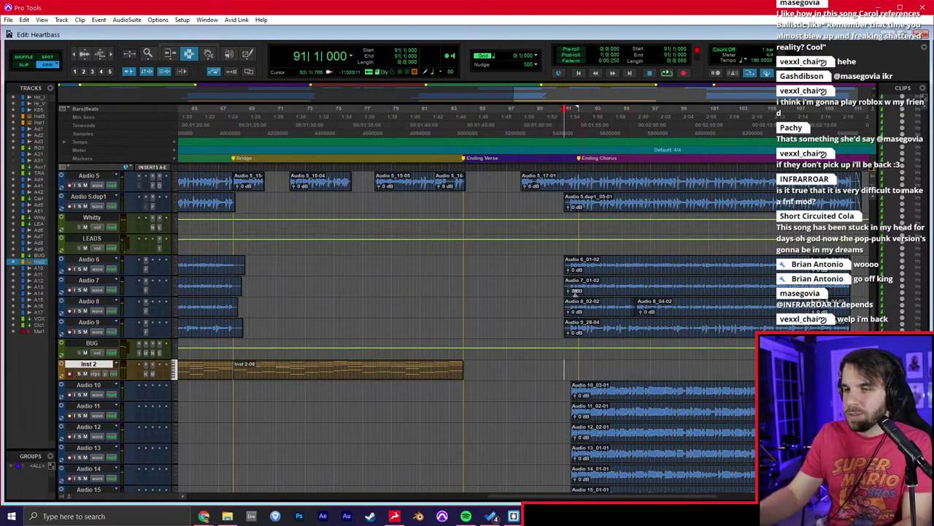
Record the Mellotron part on the Inst 2 track from 91|1|000 through the Ending Chorus to bar 109.
{"action": "key", "text": "ctrl+equal"}
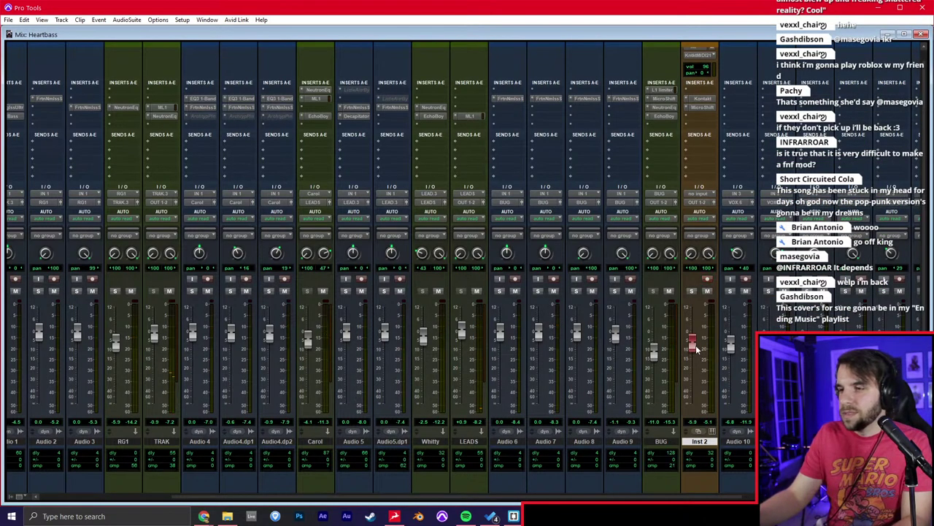
{"action": "key", "text": "ctrl+equal"}
{"action": "key", "text": "ctrl+space"}
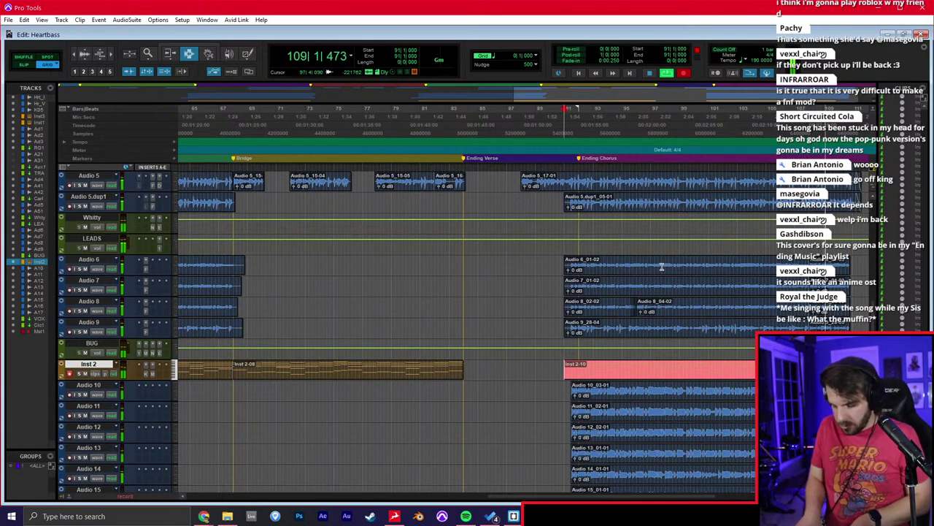
{"action": "key", "text": "space"}
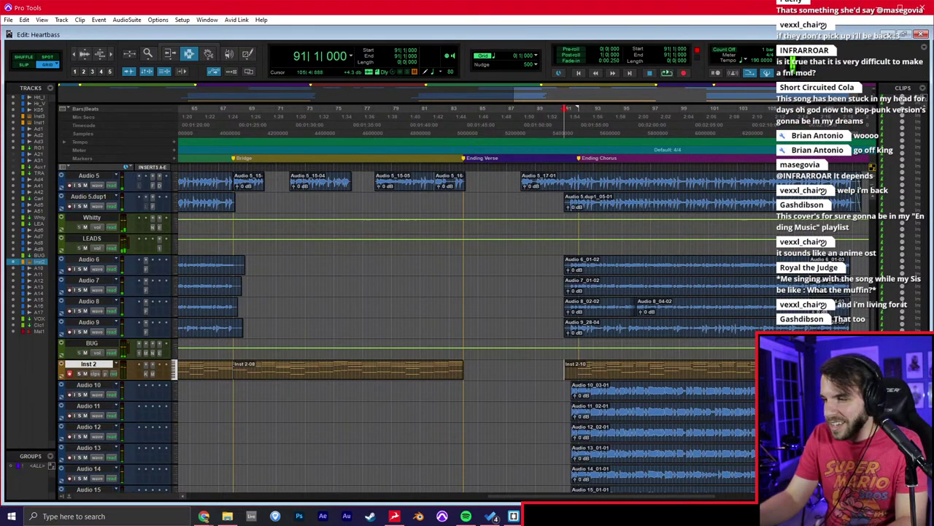
Trim the end of the Ending Chorus clip on the Inst 2 track to 107|4|277, just before bar 108.
{"action": "left_click", "coordinate": [795, 372]}
{"action": "key", "text": "t"}
{"action": "key", "text": "t"}
{"action": "key", "text": "F2"}
{"action": "left_click", "coordinate": [570, 371]}
{"action": "key", "text": "s"}
Switch back to Grid mode and record the closing Mellotron notes on the Inst 2 track from 108|1|000.
{"action": "key", "text": "F4"}
{"action": "left_click", "coordinate": [586, 367]}
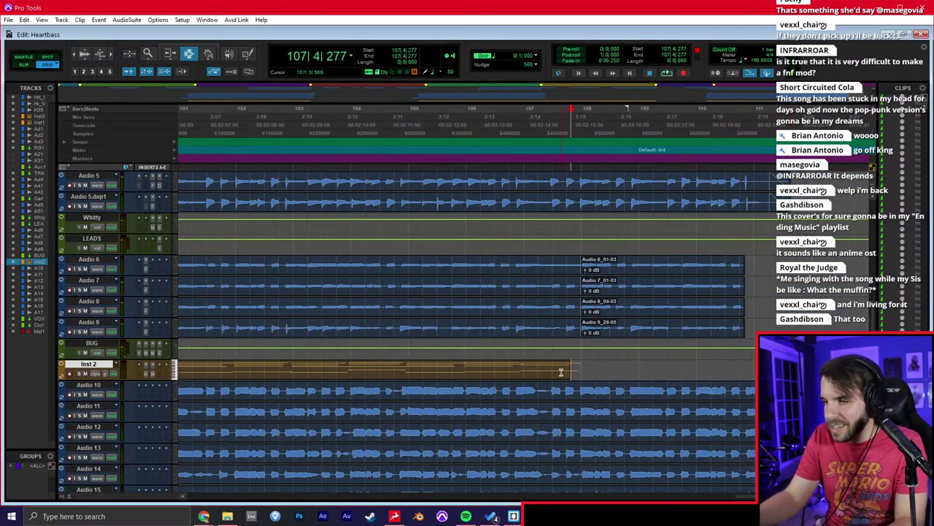
{"action": "key", "text": "ctrl+space"}
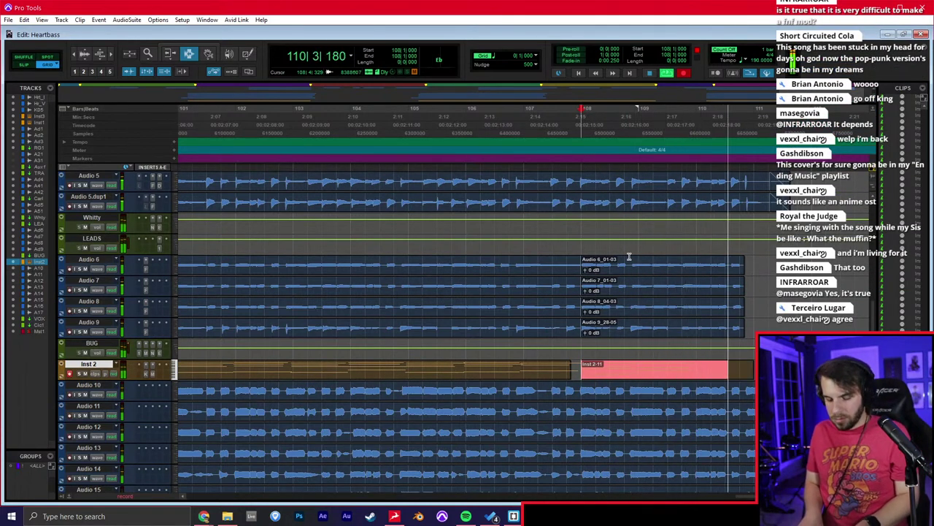
{"action": "key", "text": "space"}
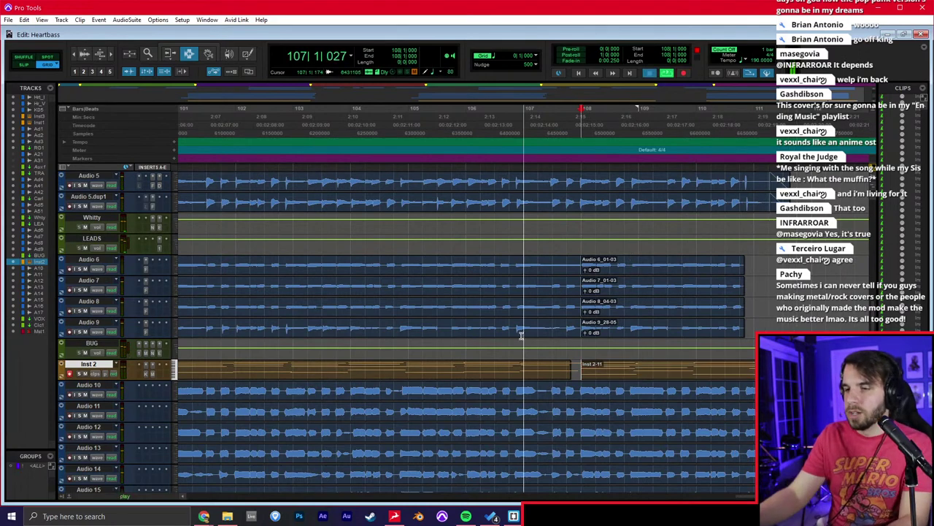
Select both Ending Chorus clips on the Inst 2 track and quantize their notes.
{"action": "key", "text": "r"}
{"action": "key", "text": "r"}
{"action": "double_click", "coordinate": [568, 375]}
{"action": "double_click", "coordinate": [490, 384], "text": "shift"}
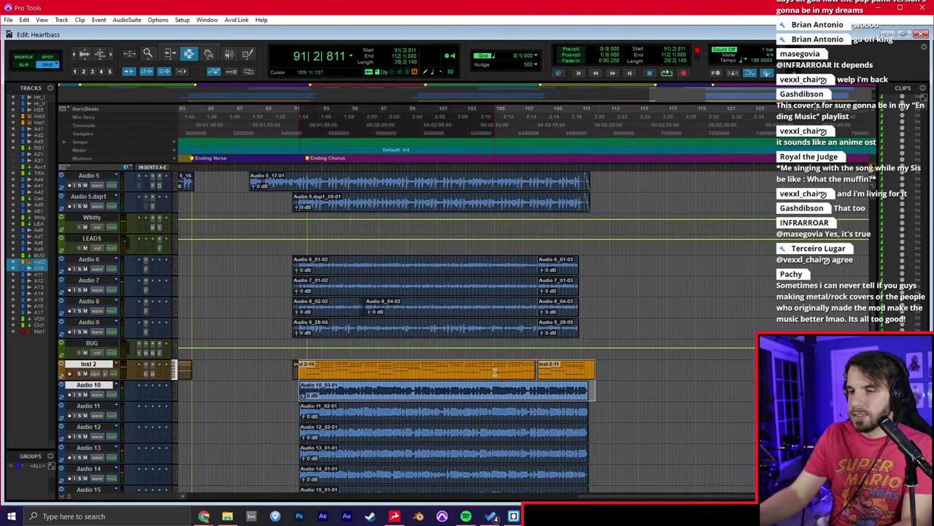
{"action": "double_click", "coordinate": [495, 373]}
{"action": "double_click", "coordinate": [577, 370], "text": "shift"}
{"action": "key", "text": "alt+0"}
{"action": "key", "text": "Return"}
Examine the Ending Chorus notes of Inst 2 in the MIDI Editor, and return to the Edit window.
{"action": "left_click", "coordinate": [445, 369]}
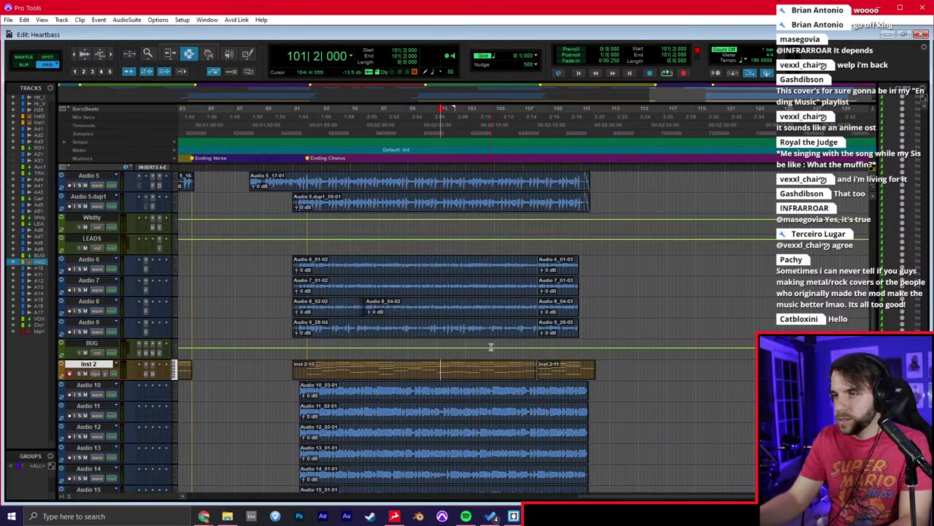
{"action": "key", "text": "super+equal"}
{"action": "key", "text": "r"}
{"action": "key", "text": "r"}
{"action": "key", "text": "F8"}
{"action": "key", "text": "F7"}
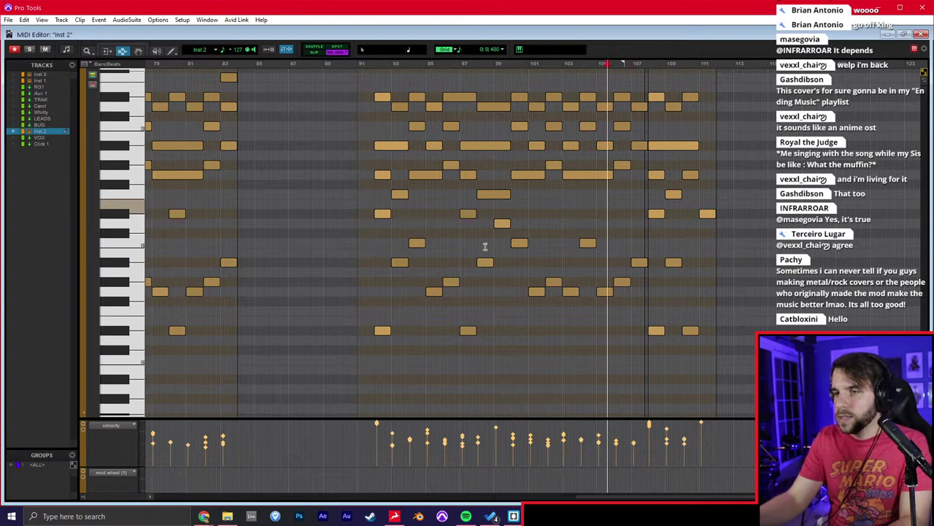
{"action": "key", "text": "super+equal"}
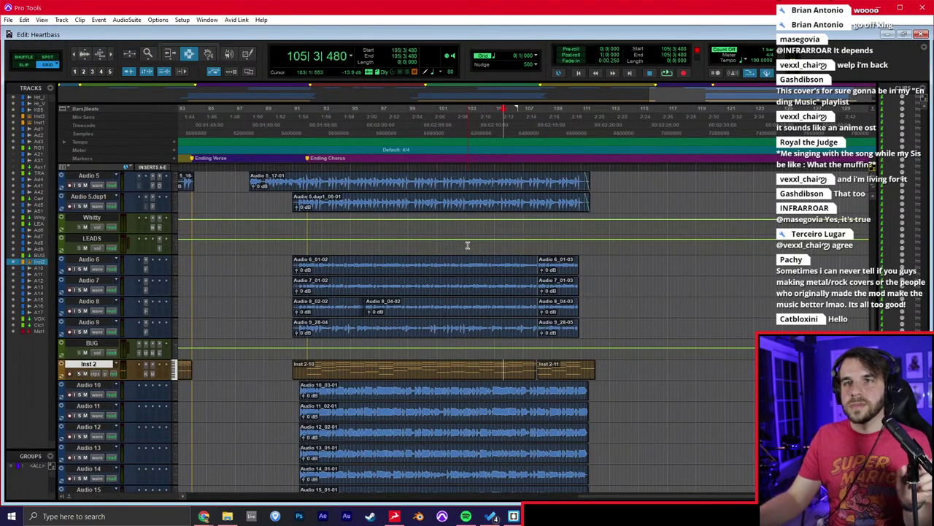
Return to the first chorus and play the song from 19|3|000, just before the Chorus 1 marker.
{"action": "left_click", "coordinate": [441, 258]}
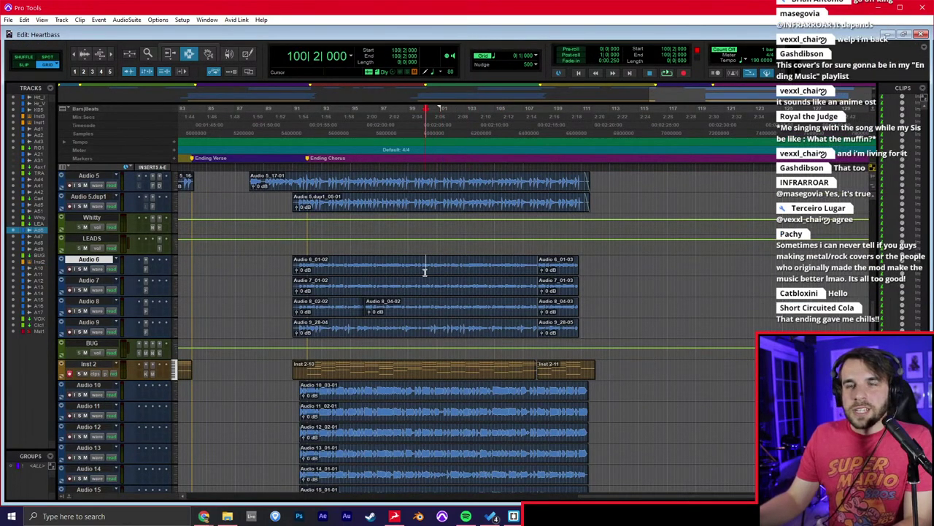
{"action": "key", "text": "ctrl+bracketleft"}
{"action": "left_click", "coordinate": [385, 291]}
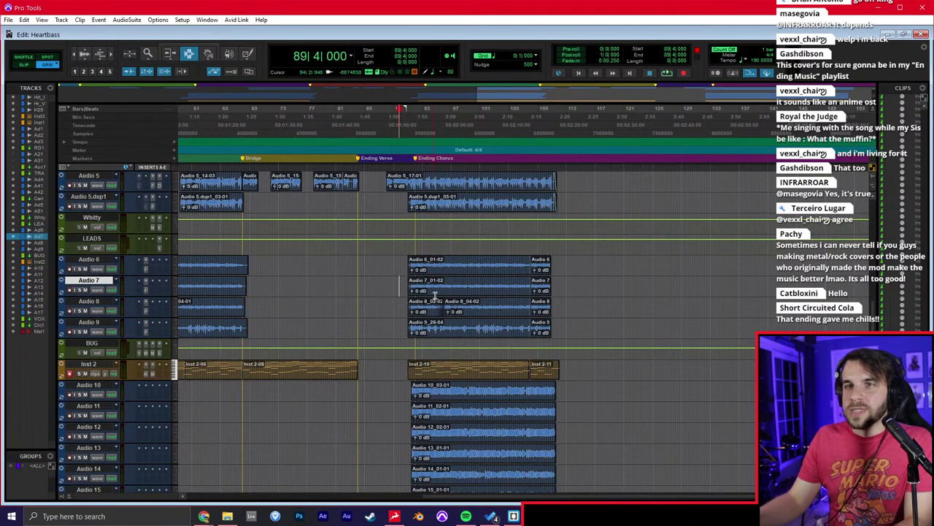
{"action": "scroll", "coordinate": [423, 295], "scroll_direction": "left", "scroll_amount": 6}
{"action": "left_click", "coordinate": [394, 310]}
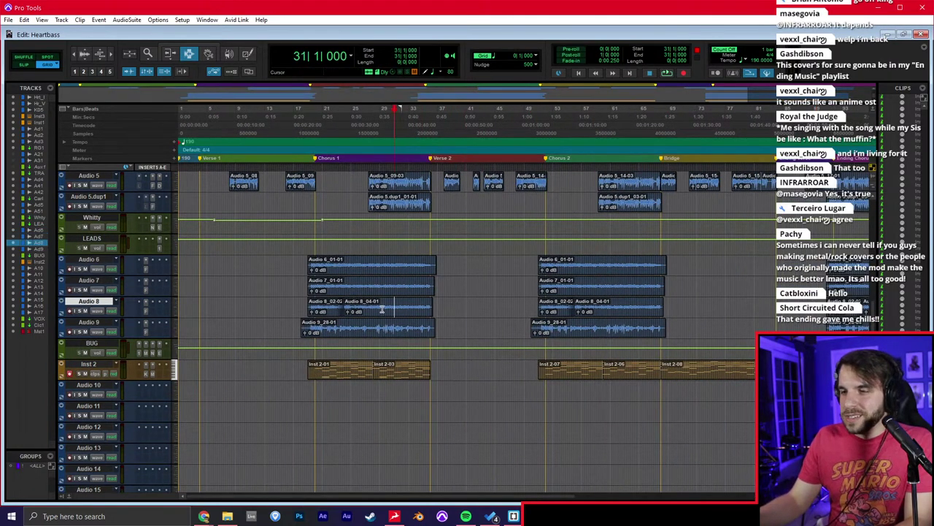
{"action": "scroll", "coordinate": [382, 309], "scroll_direction": "right", "scroll_amount": 3}
{"action": "scroll", "coordinate": [382, 309], "scroll_direction": "left", "scroll_amount": 3}
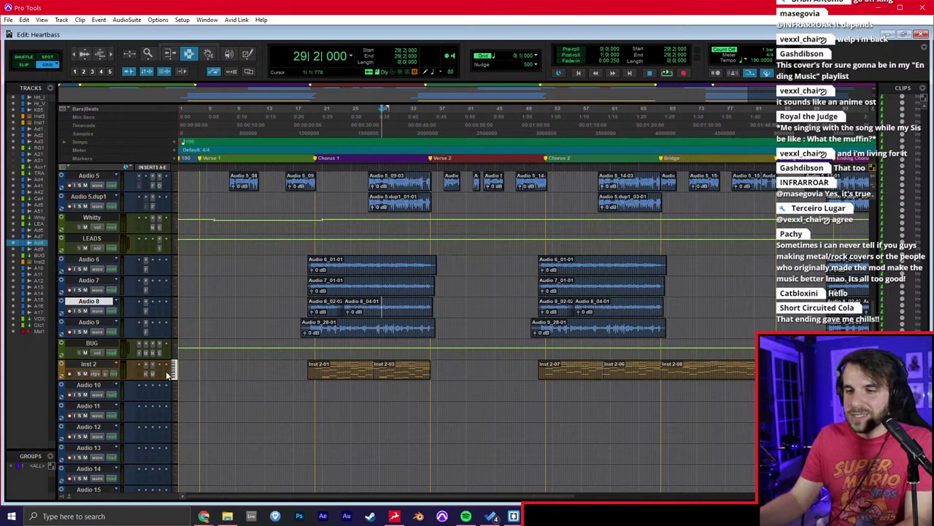
{"action": "left_click", "coordinate": [245, 369]}
{"action": "left_click", "coordinate": [300, 366]}
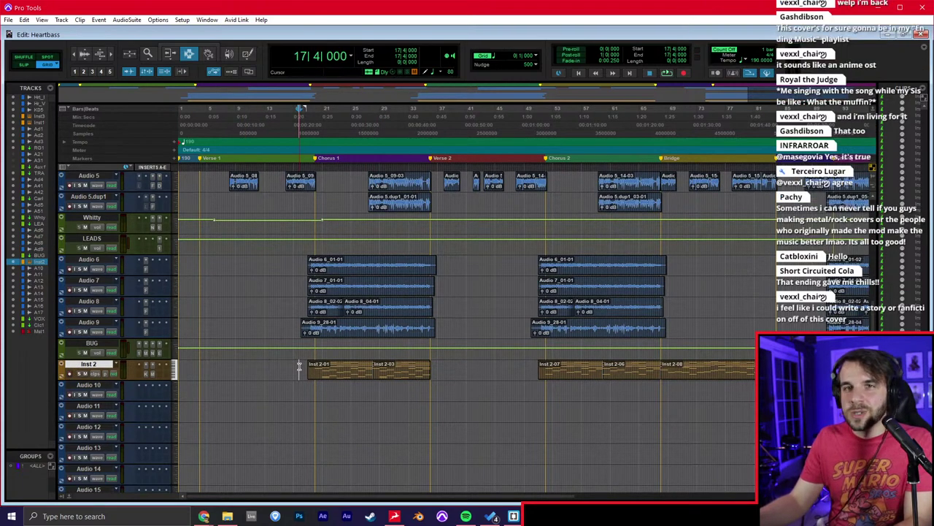
{"action": "scroll", "coordinate": [305, 349], "scroll_direction": "down", "scroll_amount": 2}
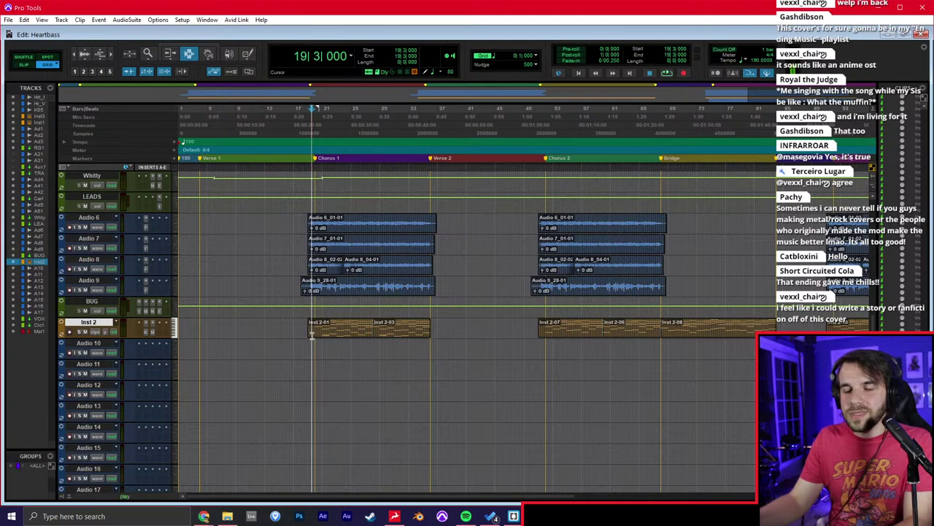
{"action": "key", "text": "space"}
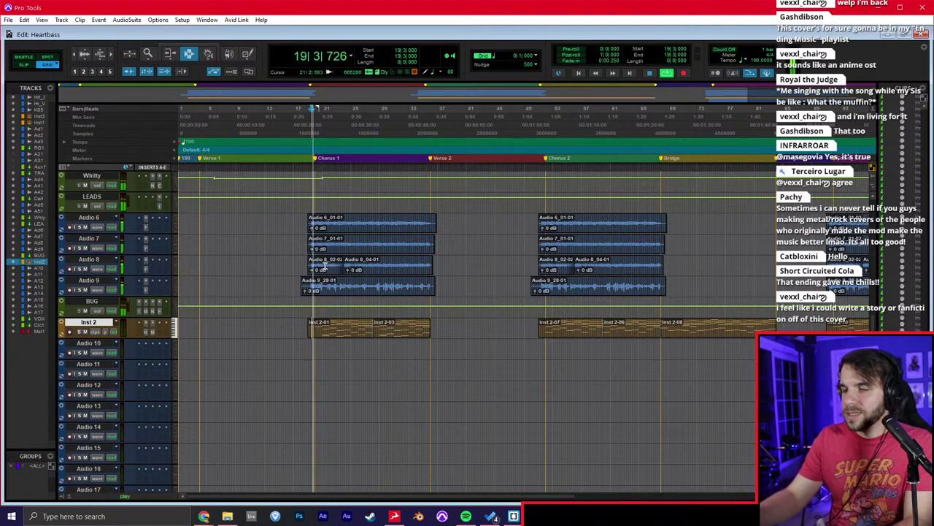
Check the Inst 2 fader in the Mix window while Chorus 1 plays, stop playback and return to the Edit window.
{"action": "key", "text": "t"}
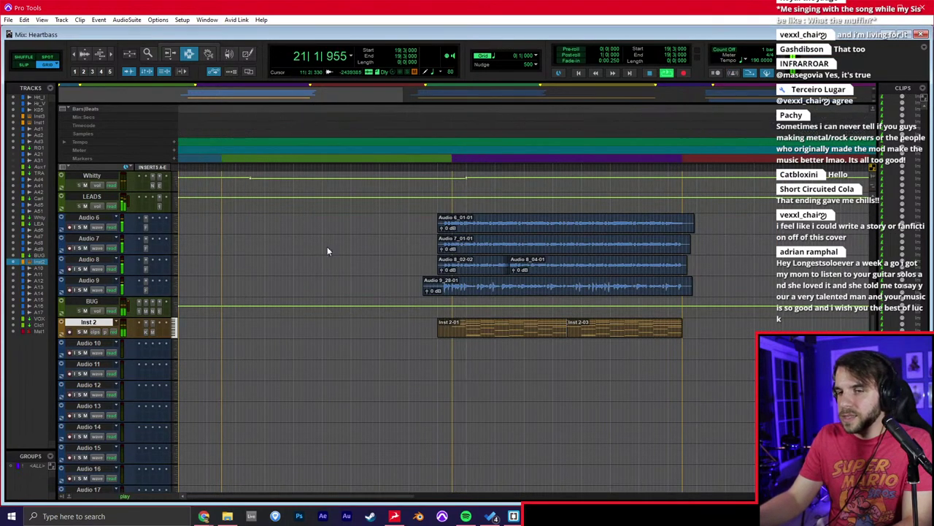
{"action": "key", "text": "ctrl+equal"}
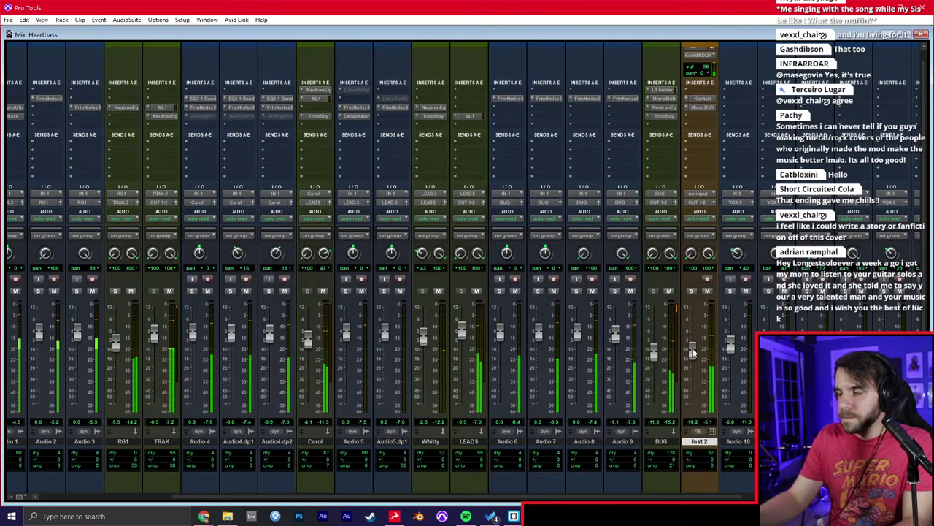
{"action": "key", "text": "space"}
{"action": "key", "text": "ctrl+equal"}
Solo the Heartbass_Inst reference track and listen to it from the start of Chorus 1 at 20|1|000.
{"action": "scroll", "coordinate": [417, 279], "scroll_direction": "up", "scroll_amount": 10}
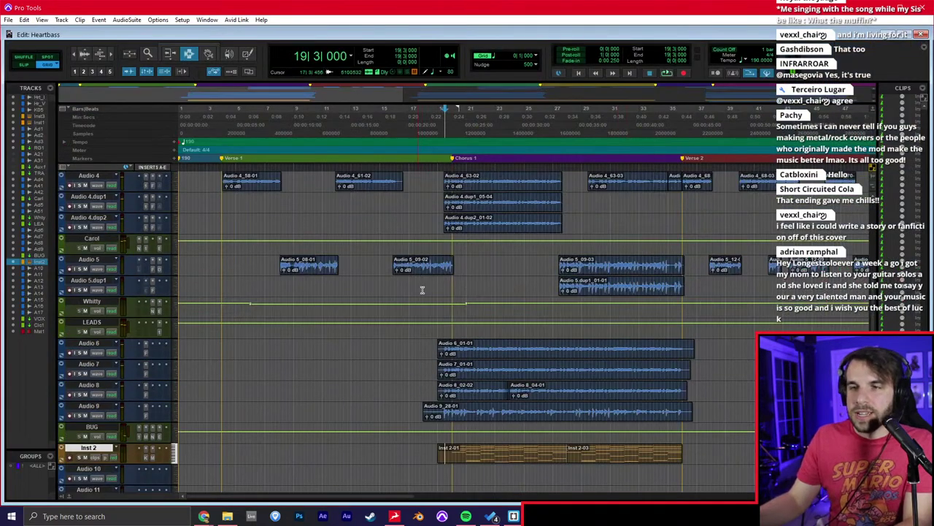
{"action": "key", "text": "space"}
{"action": "key", "text": "t"}
{"action": "key", "text": "t"}
{"action": "scroll", "coordinate": [396, 221], "scroll_direction": "right", "scroll_amount": 3}
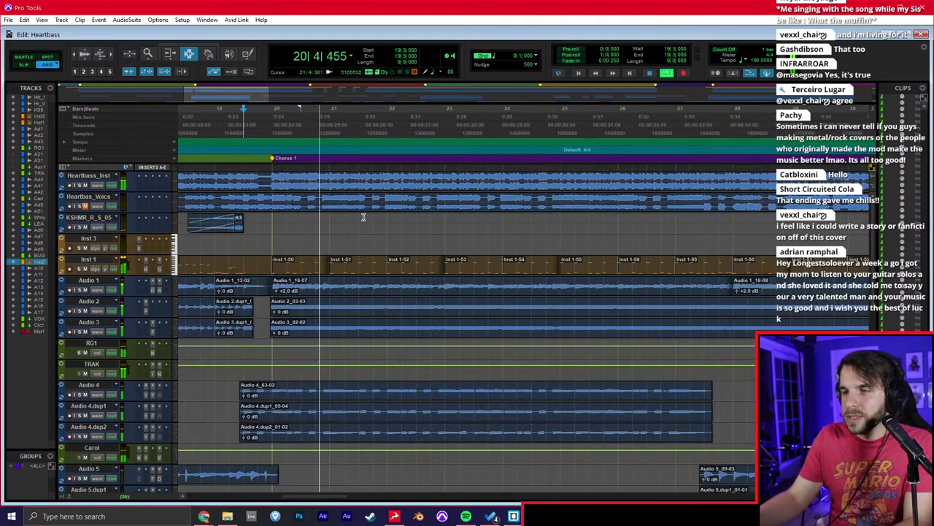
{"action": "left_click", "coordinate": [75, 186]}
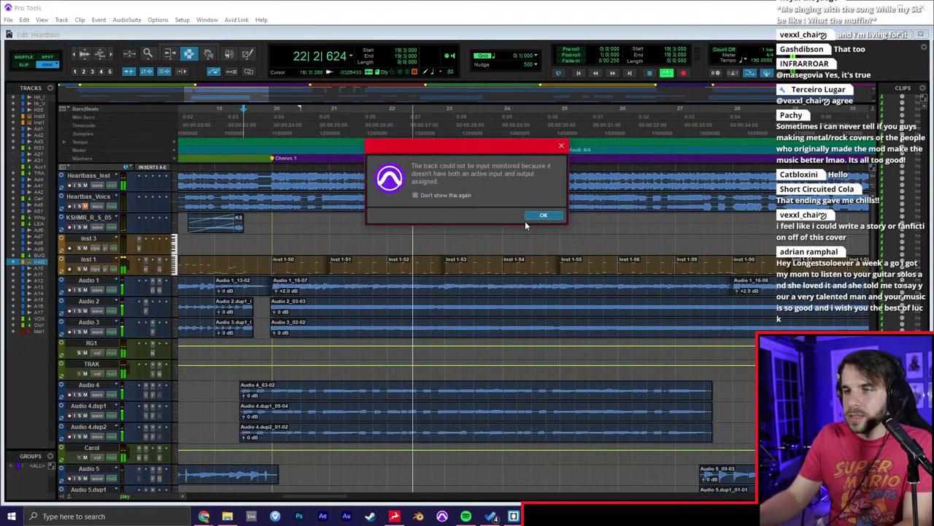
{"action": "key", "text": "Return"}
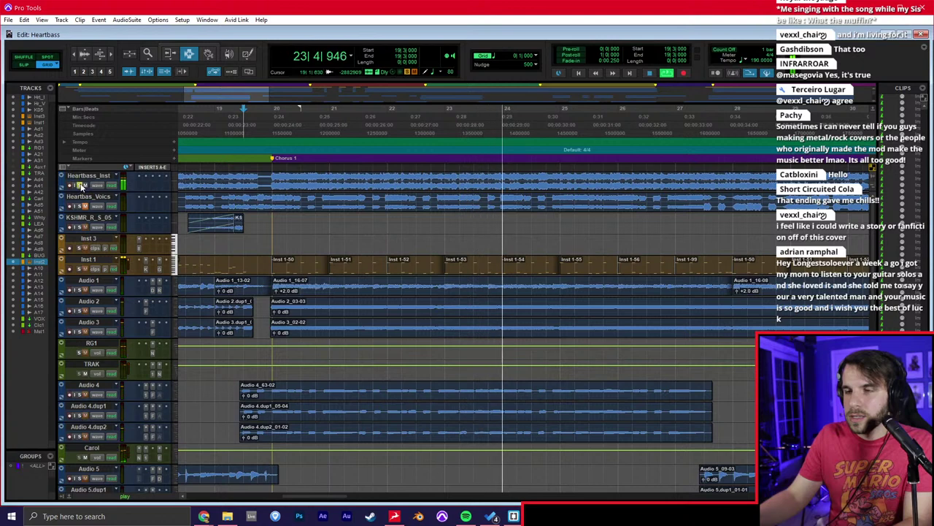
{"action": "left_click", "coordinate": [272, 178]}
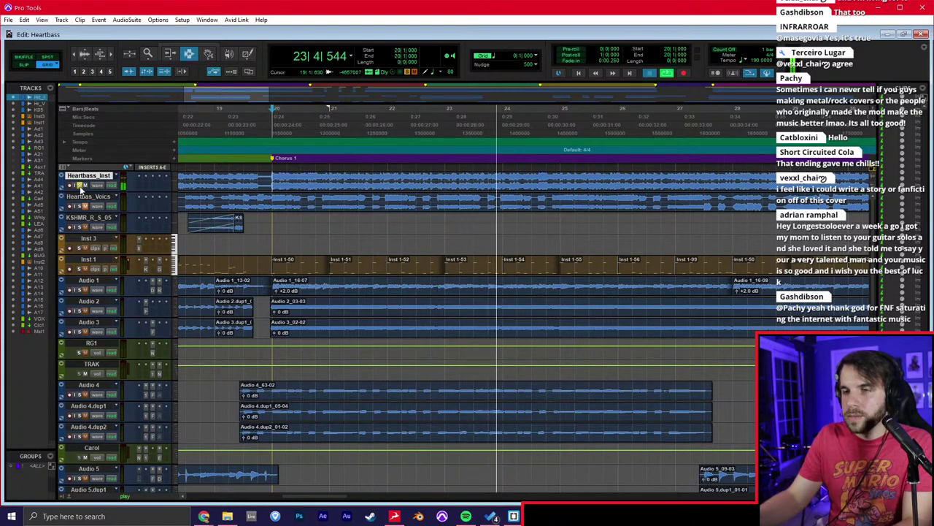
{"action": "key", "text": "space"}
Create one new stereo instrument track directly below Inst 2.
{"action": "scroll", "coordinate": [300, 301], "scroll_direction": "down", "scroll_amount": 10}
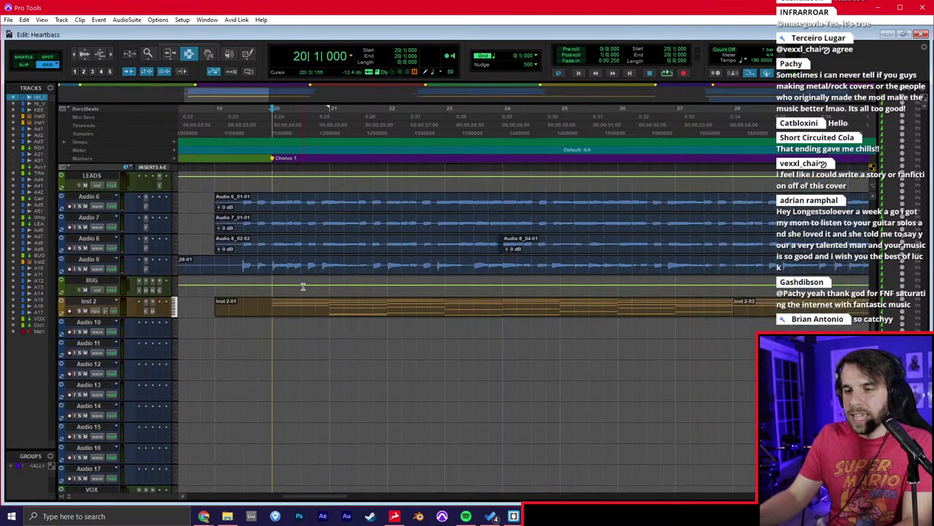
{"action": "key", "text": "ctrl+shift+n"}
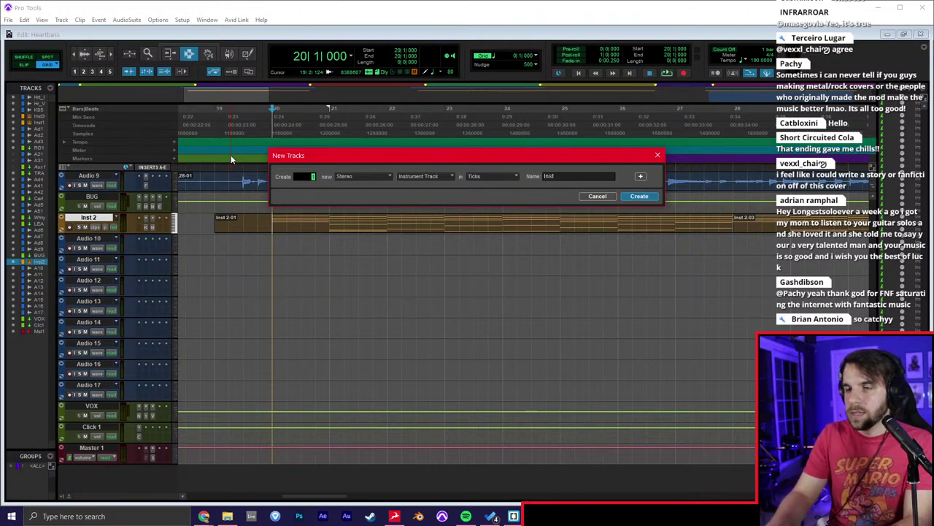
{"action": "key", "text": "Return"}
Insert the Serum synthesizer on the new Inst 4 track and dismiss its missing noise file notice.
{"action": "left_click", "coordinate": [138, 247]}
{"action": "type", "text": "ser"}
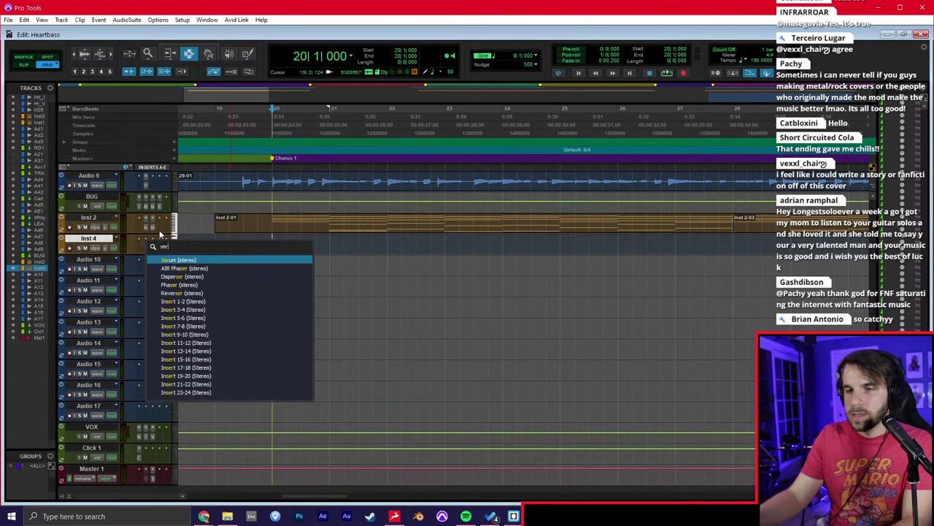
{"action": "key", "text": "Return"}
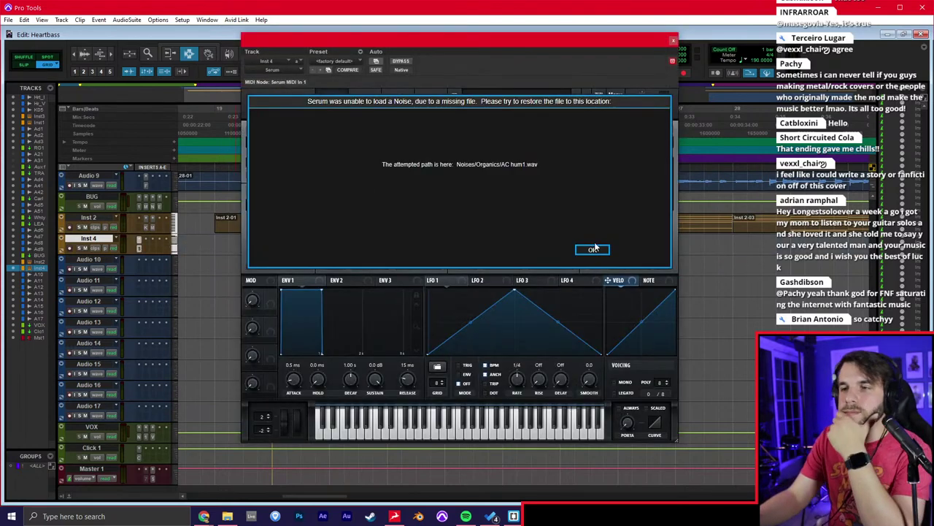
{"action": "left_click", "coordinate": [593, 249]}
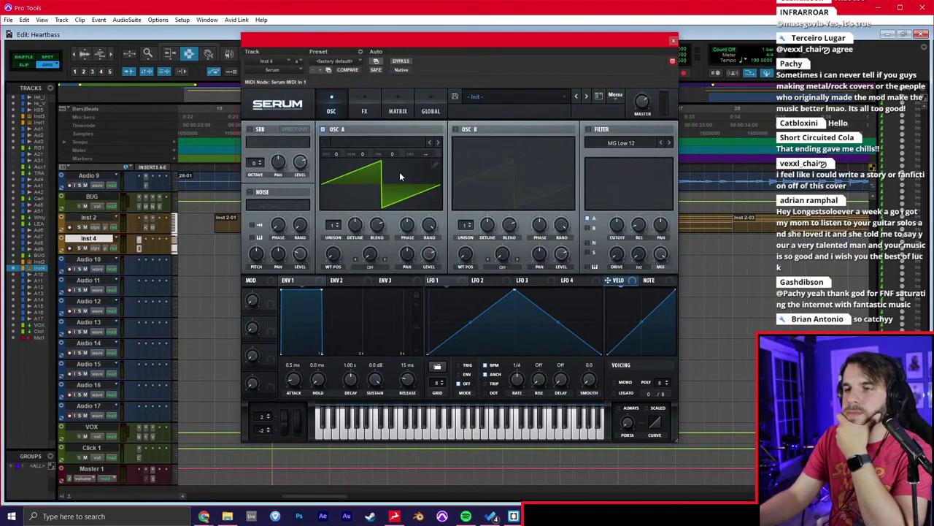
Load the Analog Basic Shapes wavetable in Serum's oscillator A and move its wavetable position to the square wave.
{"action": "left_click", "coordinate": [353, 147]}
{"action": "mouse_move", "coordinate": [357, 154]}
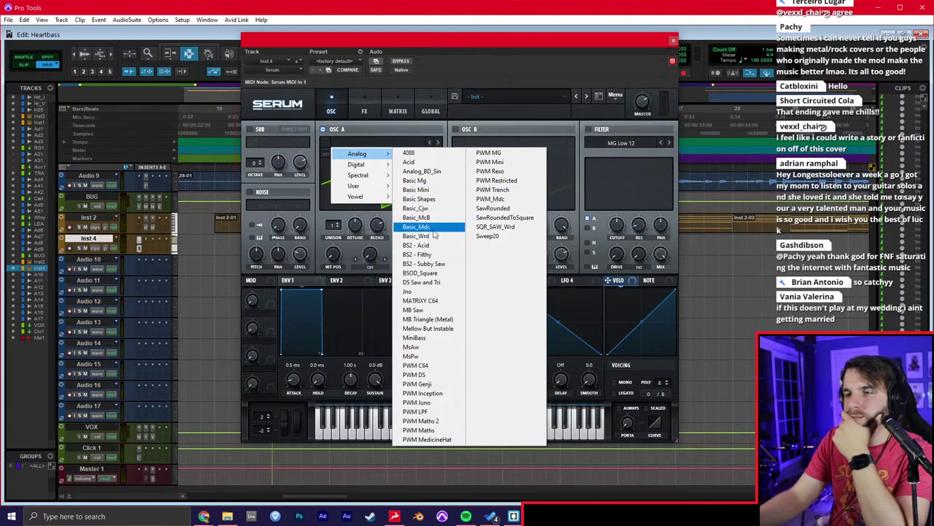
{"action": "left_click", "coordinate": [419, 199]}
{"action": "left_click_drag", "start_coordinate": [333, 253], "coordinate": [336, 206]}
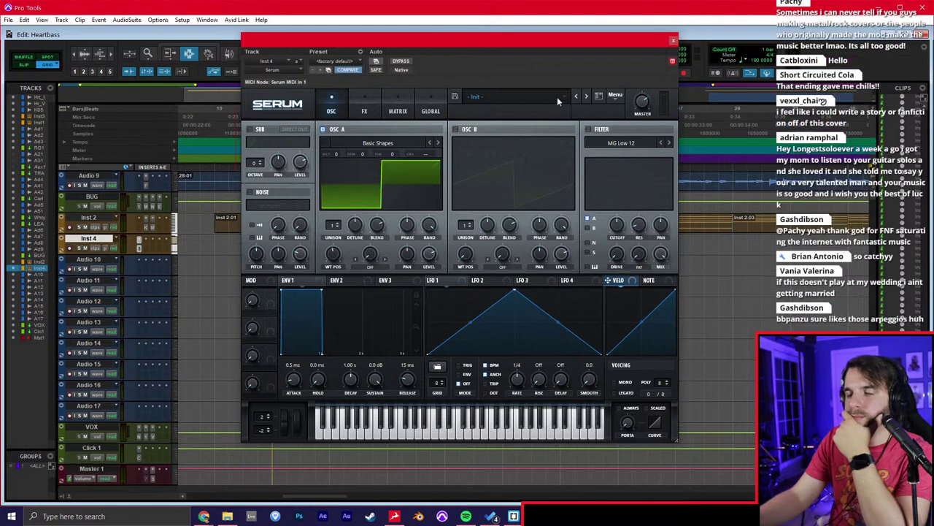
{"action": "left_click", "coordinate": [673, 40]}
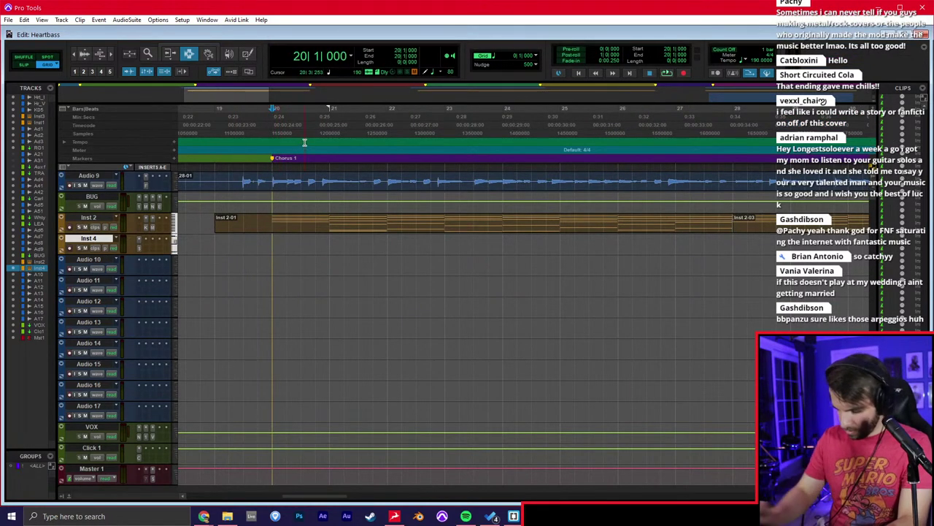
{"action": "left_click", "coordinate": [140, 249]}
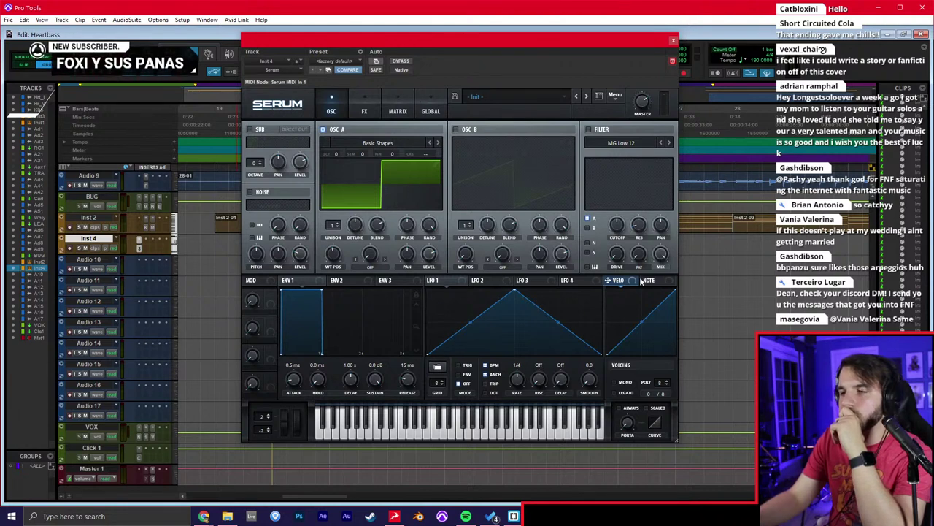
Replace Serum with Kontakt on the Inst 4 track.
{"action": "left_click", "coordinate": [275, 67]}
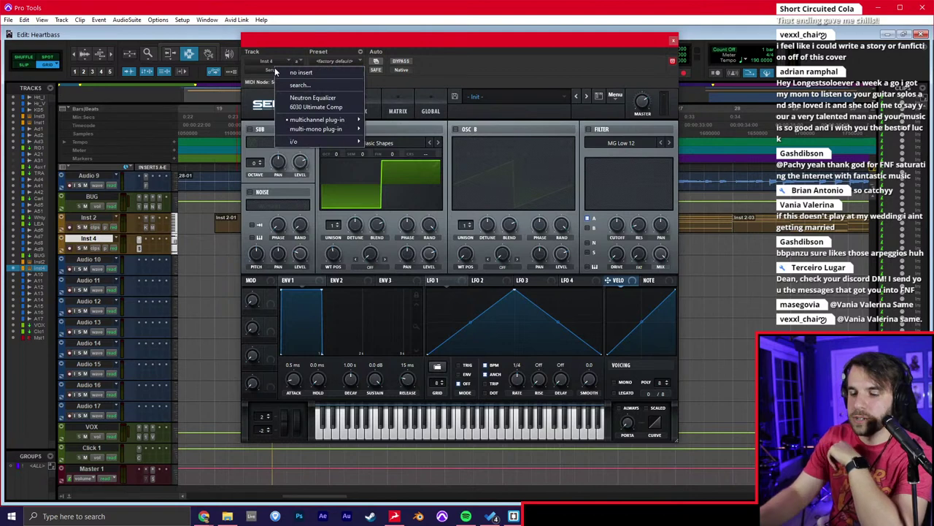
{"action": "type", "text": "kon"}
{"action": "key", "text": "Return"}
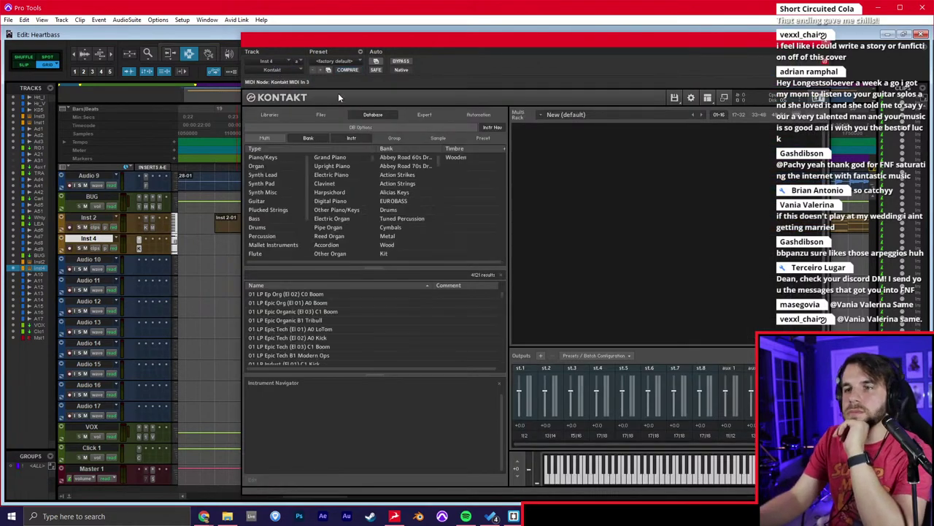
Find the Super Audio Cart library in Kontakt and load the Super Audio Cart (1 Layer) instrument into the rack.
{"action": "left_click", "coordinate": [270, 114]}
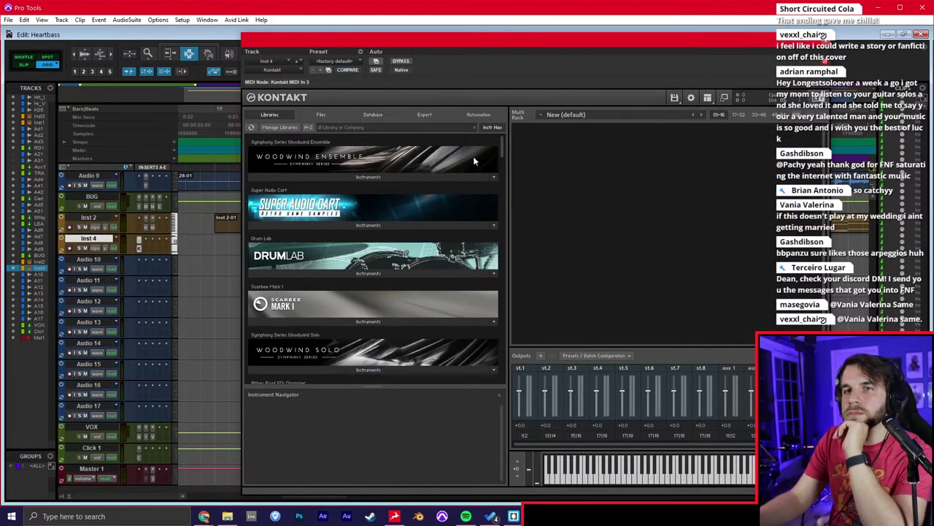
{"action": "left_click", "coordinate": [357, 133]}
{"action": "type", "text": "sup"}
{"action": "left_click", "coordinate": [363, 176]}
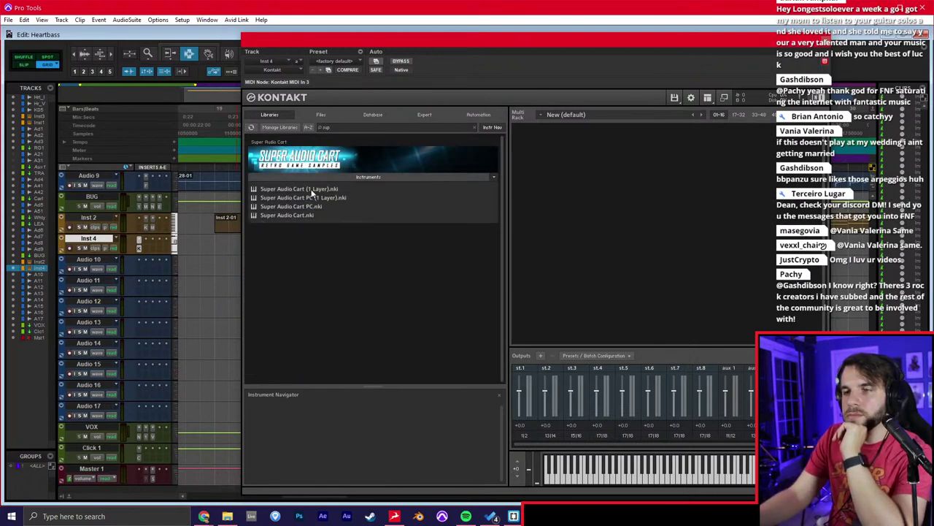
{"action": "left_click_drag", "start_coordinate": [298, 191], "coordinate": [565, 212]}
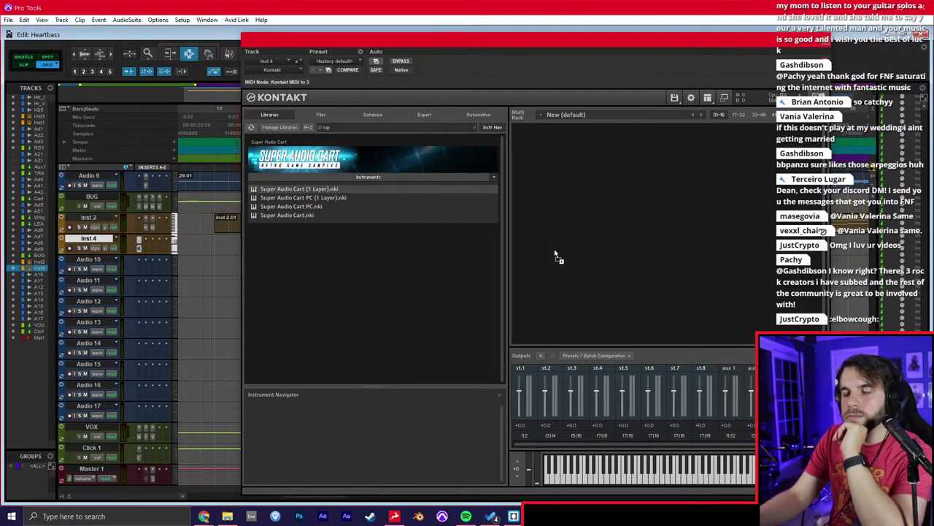
{"action": "left_click_drag", "start_coordinate": [553, 261], "coordinate": [551, 224]}
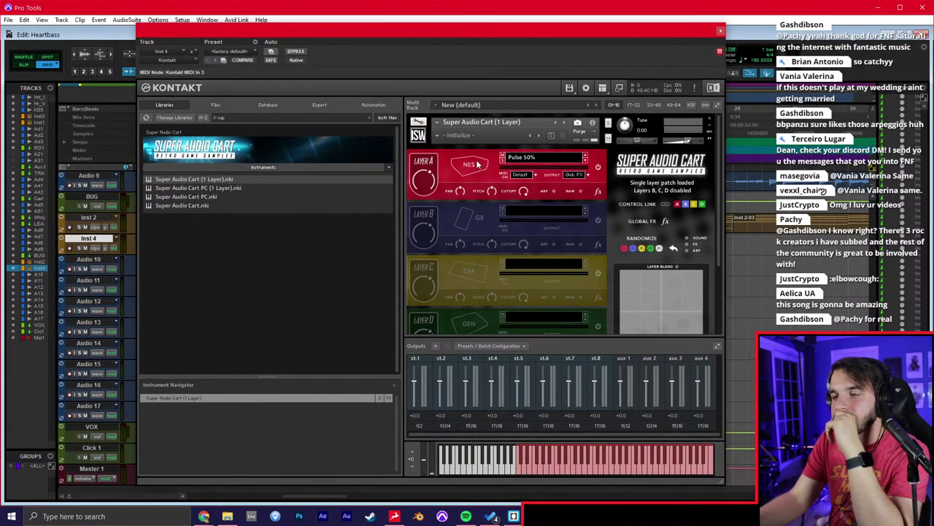
Set Layer A of Super Audio Cart to the GB Pulse 50% sound.
{"action": "left_click", "coordinate": [472, 167]}
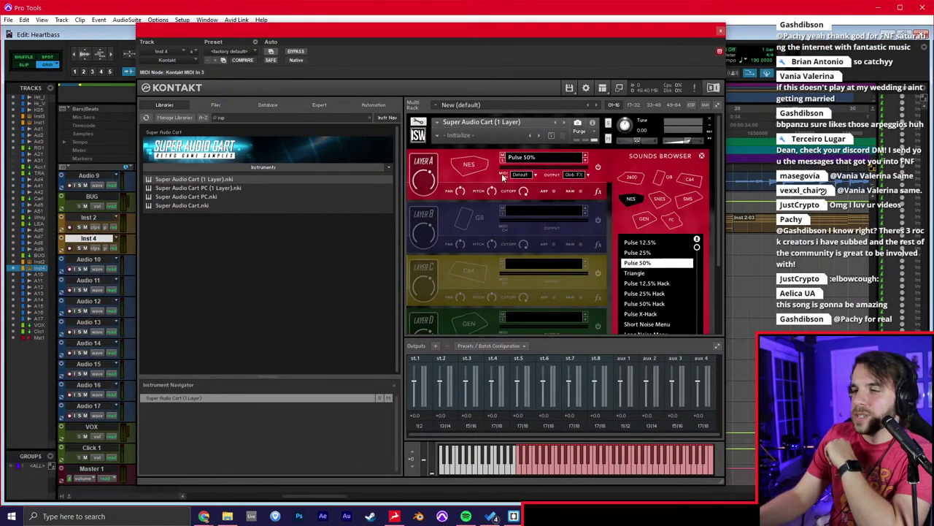
{"action": "left_click", "coordinate": [660, 178]}
{"action": "left_click", "coordinate": [636, 273]}
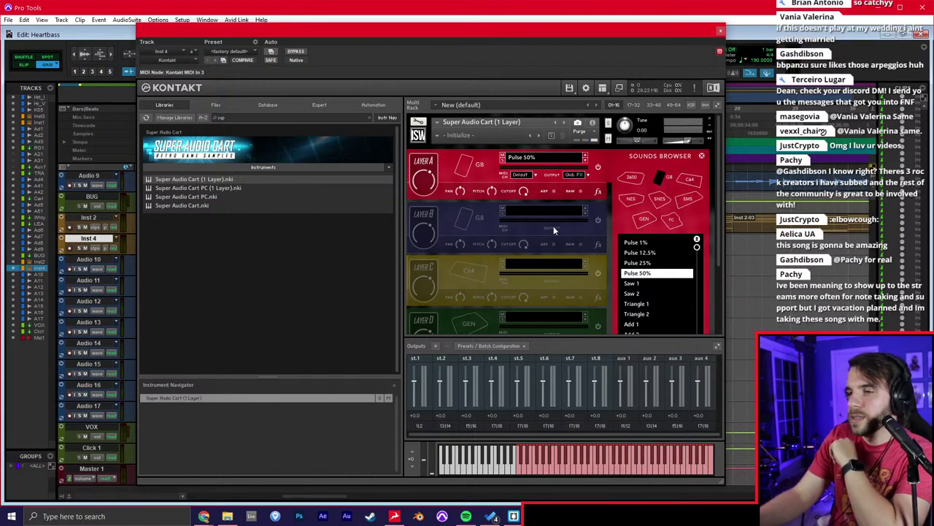
Look through the instrument's layers and Layer A's detailed sound settings, and bring up the Mix window.
{"action": "scroll", "coordinate": [655, 294], "scroll_direction": "down", "scroll_amount": 3}
{"action": "scroll", "coordinate": [648, 288], "scroll_direction": "up", "scroll_amount": 3}
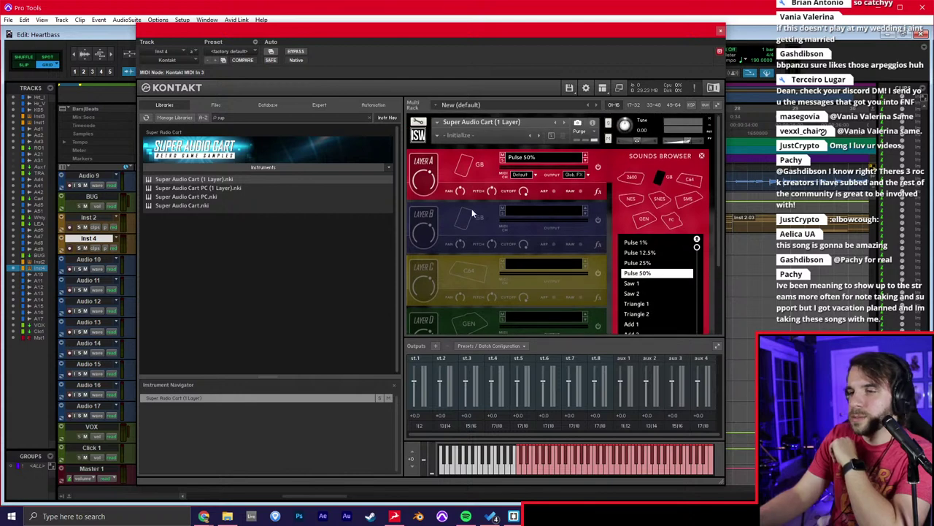
{"action": "scroll", "coordinate": [510, 297], "scroll_direction": "down", "scroll_amount": 3}
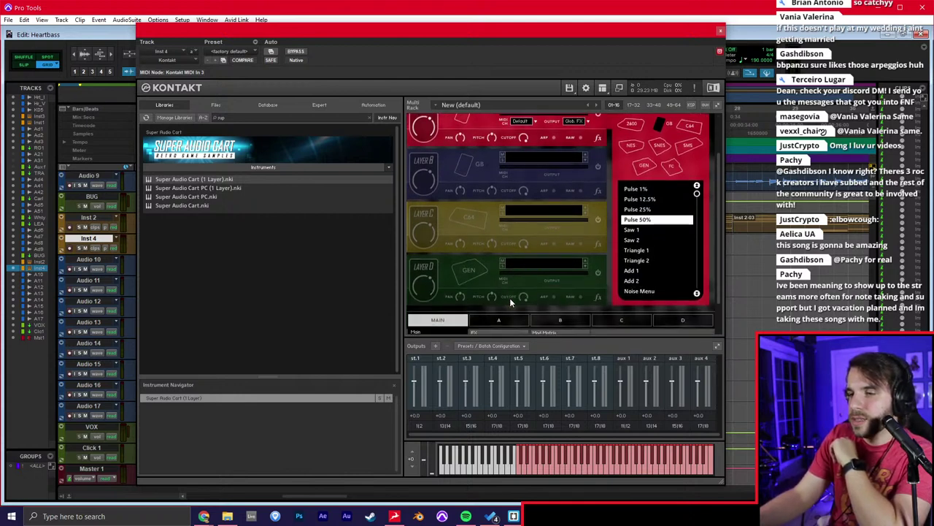
{"action": "left_click", "coordinate": [491, 302]}
{"action": "scroll", "coordinate": [512, 238], "scroll_direction": "up", "scroll_amount": 2}
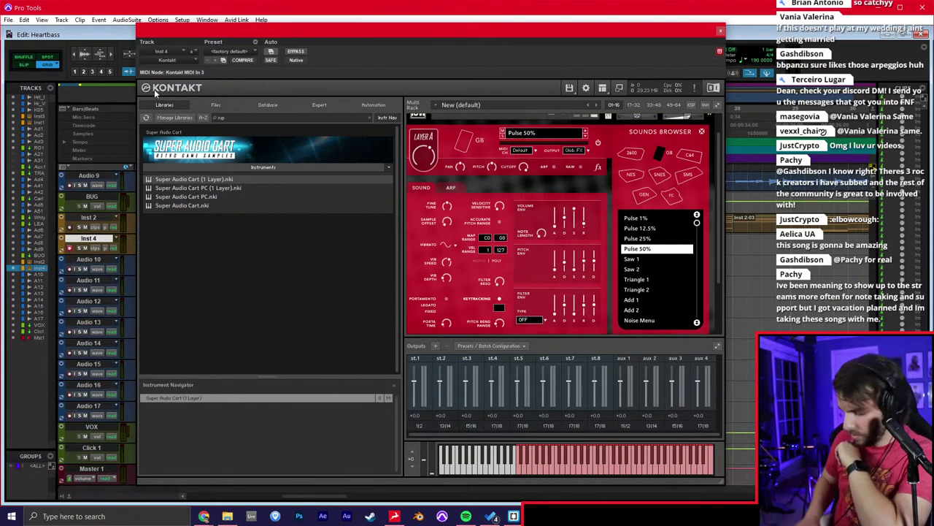
{"action": "key", "text": "ctrl+equal"}
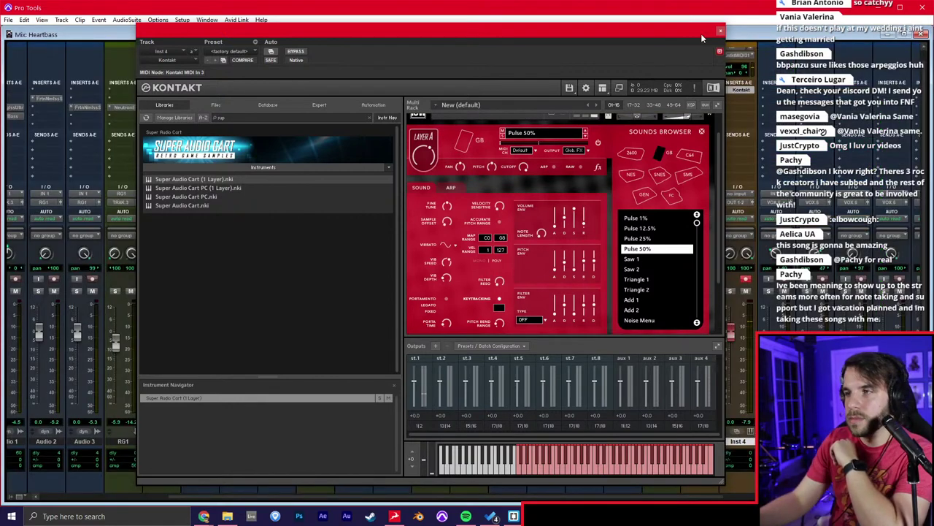
Close the Kontakt window and lower the Inst 4 track's volume fader to about -9 dB.
{"action": "left_click", "coordinate": [720, 31]}
{"action": "left_click_drag", "start_coordinate": [734, 344], "coordinate": [735, 353]}
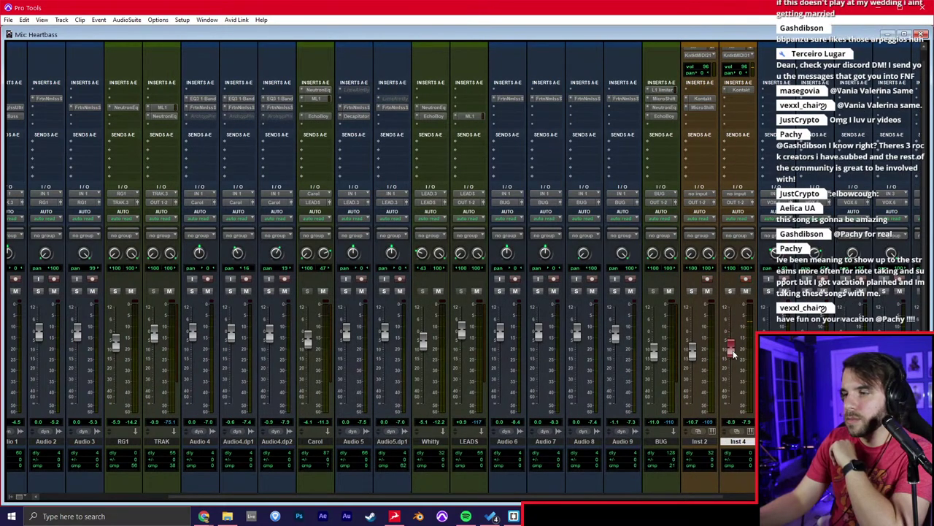
Reopen Kontakt on the Inst 4 track and bring up Layer A's arpeggiator settings.
{"action": "left_click", "coordinate": [743, 89]}
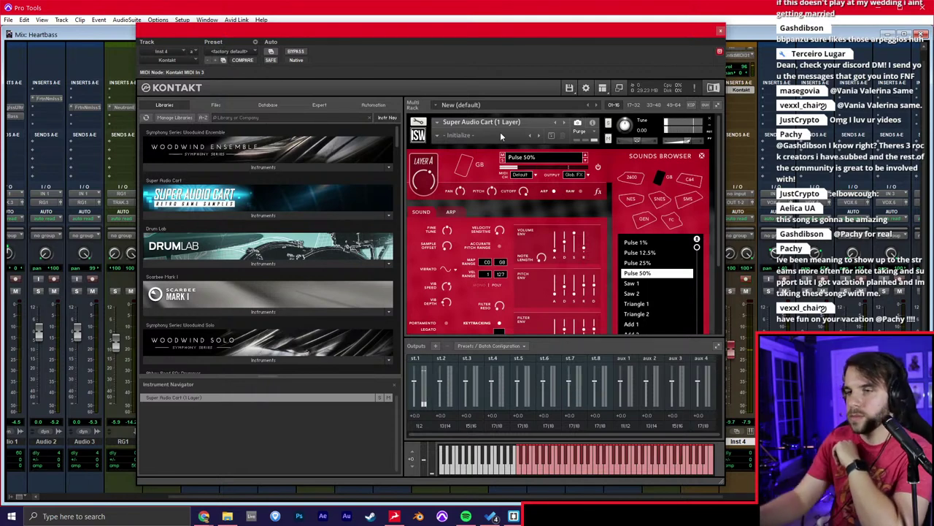
{"action": "left_click", "coordinate": [453, 211]}
{"action": "scroll", "coordinate": [487, 214], "scroll_direction": "down", "scroll_amount": 2}
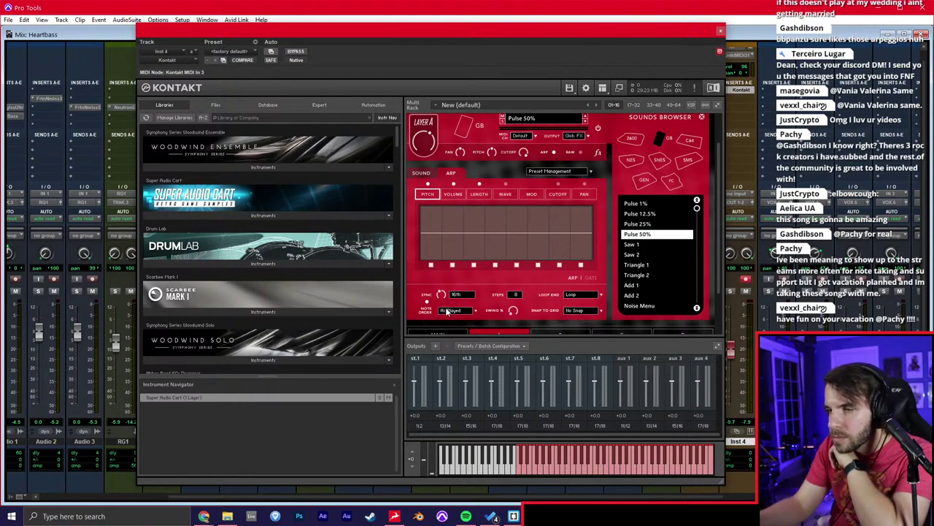
{"action": "left_click", "coordinate": [425, 173]}
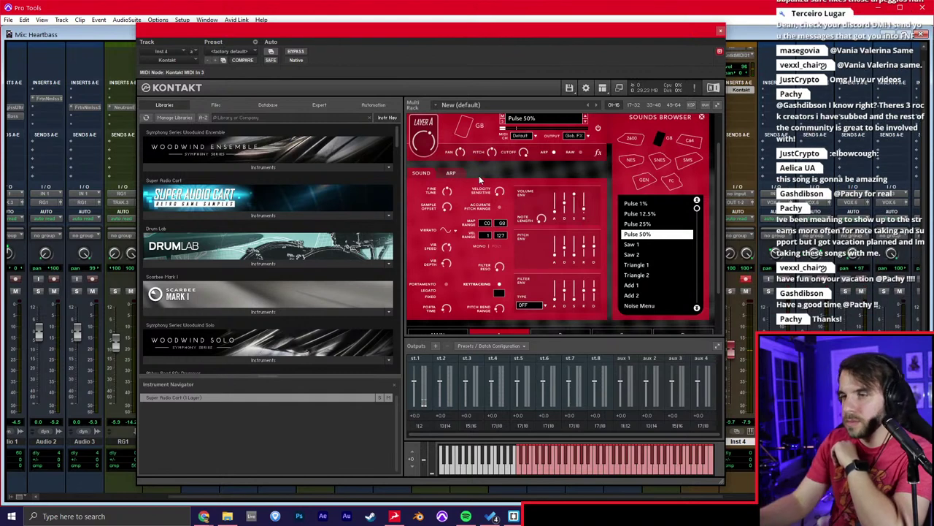
{"action": "left_click", "coordinate": [451, 173]}
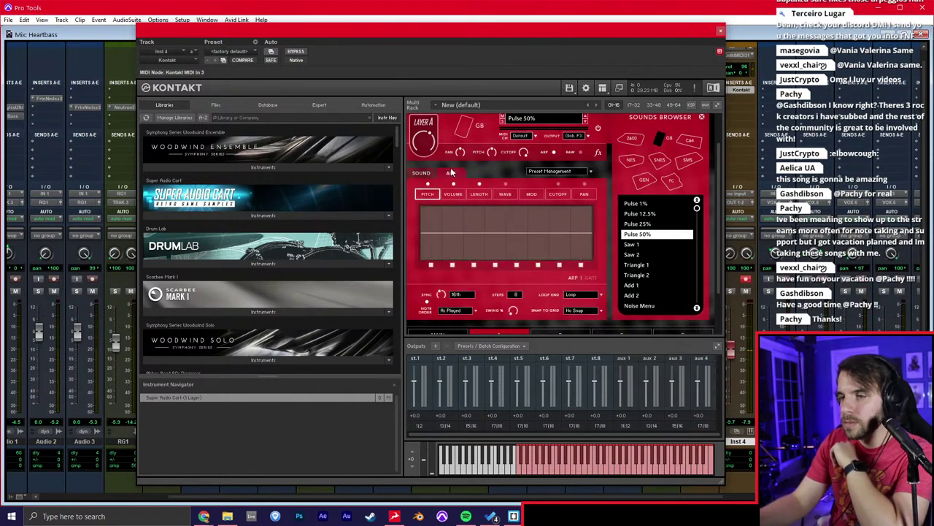
Draw an arpeggiator pitch pattern that raises every second step to about half of the maximum.
{"action": "left_click_drag", "start_coordinate": [438, 230], "coordinate": [437, 181]}
{"action": "left_click", "coordinate": [438, 229]}
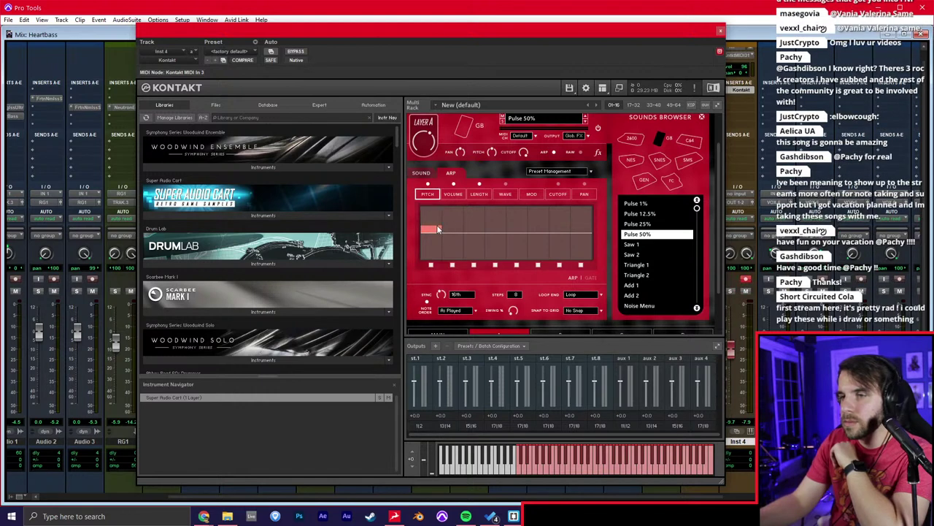
{"action": "left_click_drag", "start_coordinate": [436, 234], "coordinate": [454, 194]}
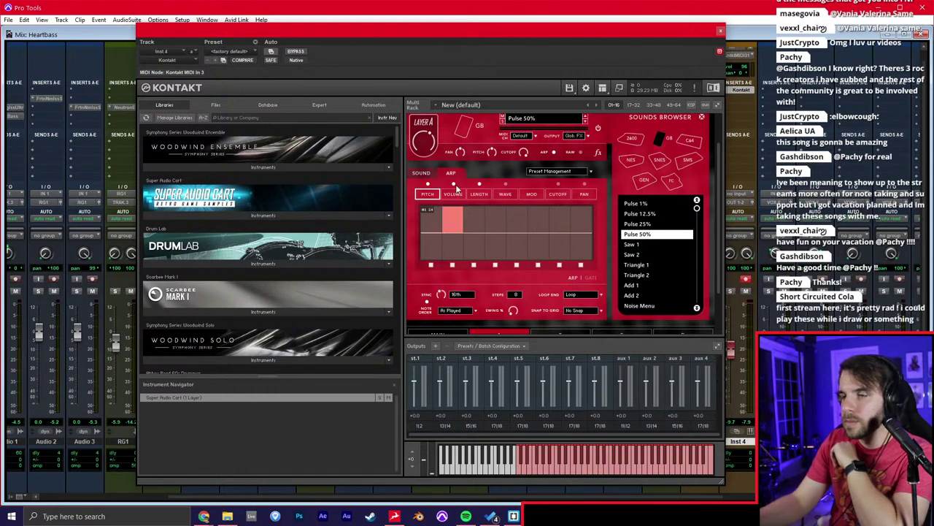
{"action": "left_click", "coordinate": [538, 208]}
{"action": "left_click", "coordinate": [581, 209]}
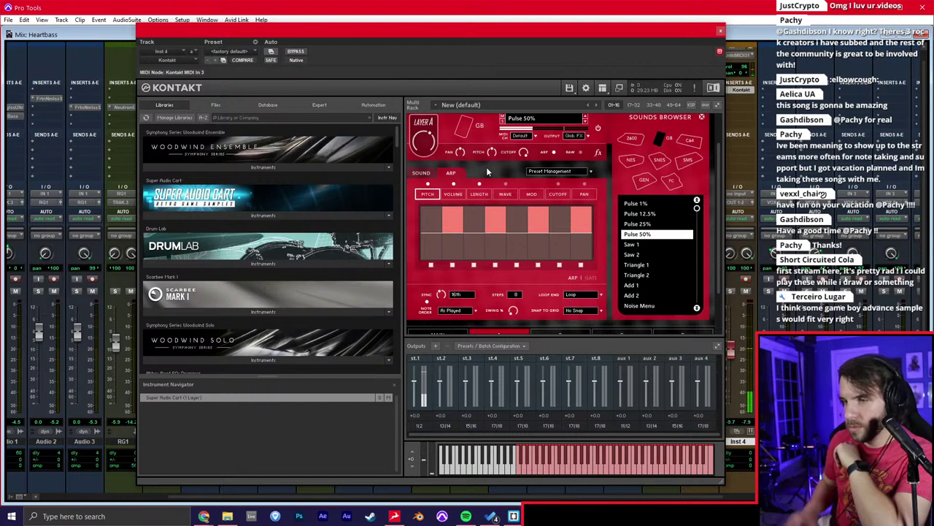
{"action": "left_click", "coordinate": [451, 225]}
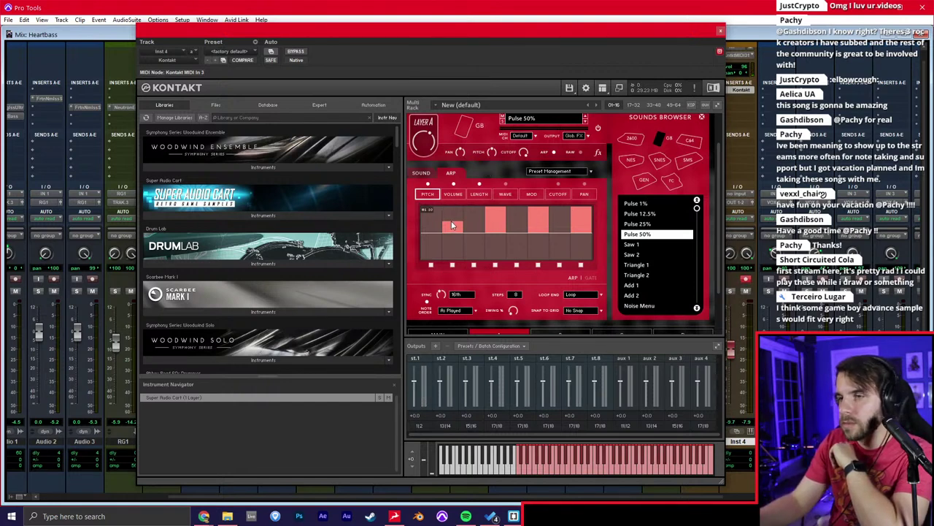
{"action": "left_click", "coordinate": [491, 217]}
{"action": "left_click", "coordinate": [541, 224]}
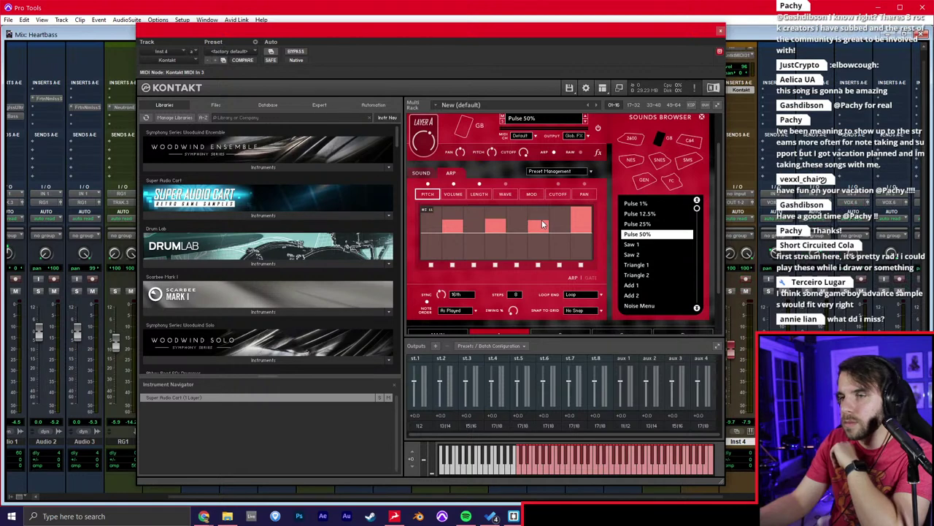
{"action": "left_click", "coordinate": [581, 225]}
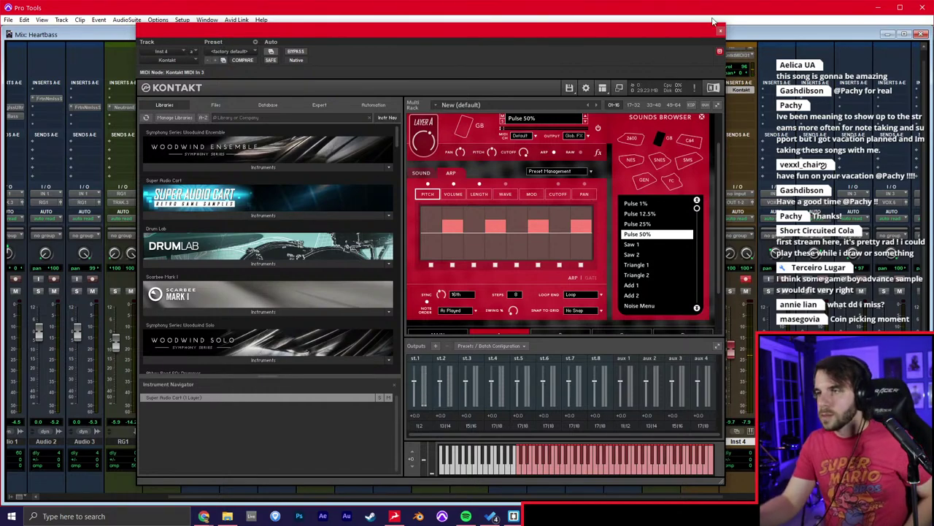
Close Kontakt, return to the Edit window and place the edit cursor at bar 19 on the Inst 4 track.
{"action": "left_click", "coordinate": [721, 31]}
{"action": "key", "text": "ctrl+equal"}
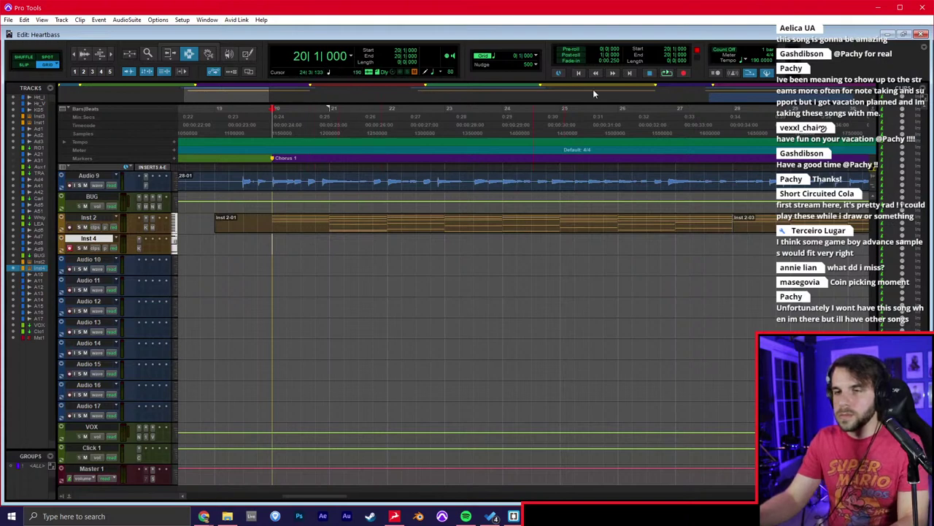
{"action": "left_click", "coordinate": [226, 248]}
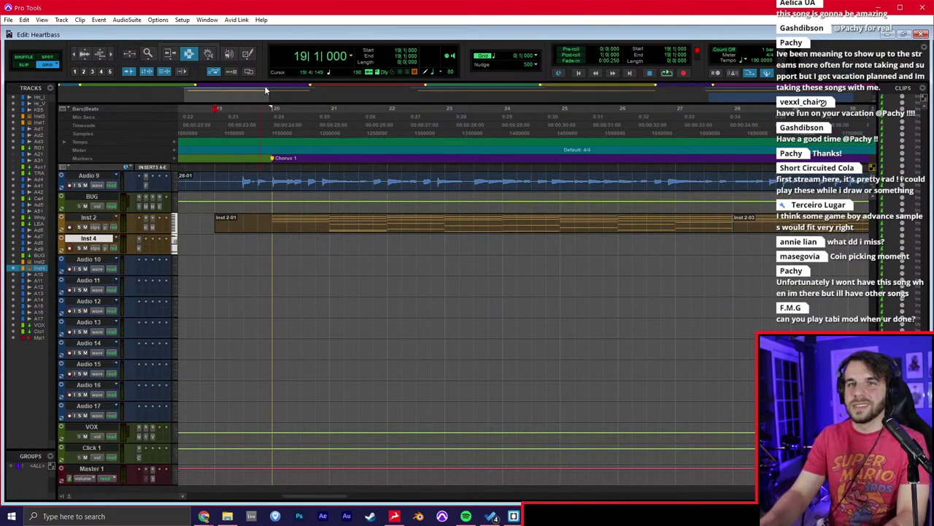
Try recording the chiptune part on Inst 4 from bar 19, and undo both takes.
{"action": "key", "text": "ctrl+space"}
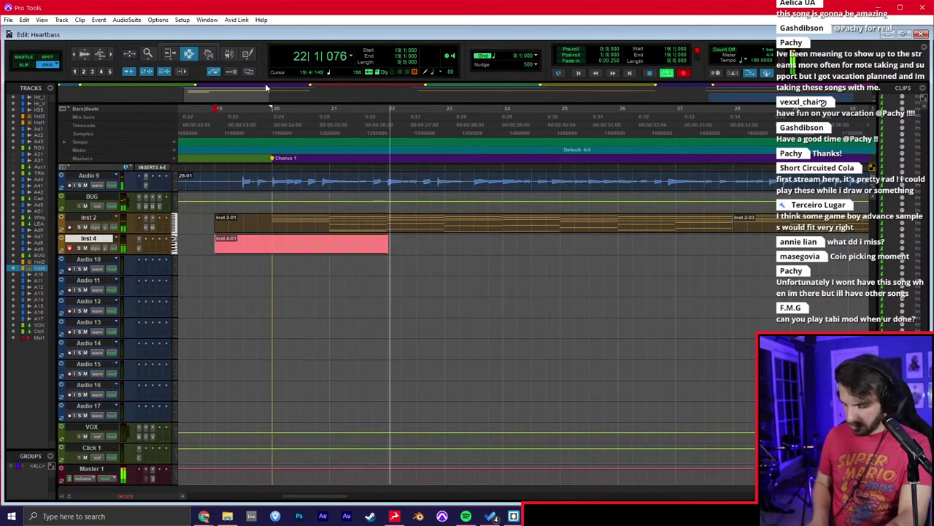
{"action": "key", "text": "space"}
{"action": "key", "text": "ctrl+z"}
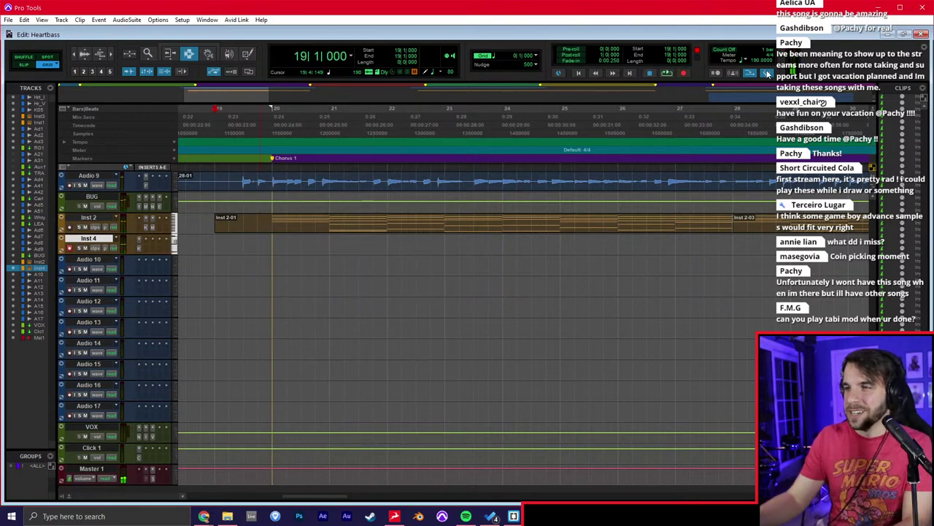
{"action": "key", "text": "ctrl+space"}
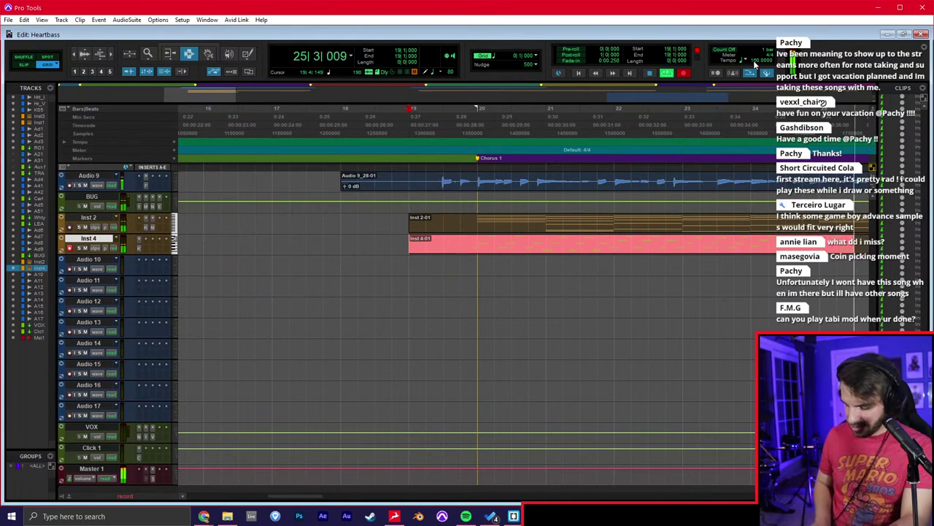
{"action": "key", "text": "space"}
{"action": "key", "text": "ctrl+z"}
Record the chiptune MIDI part on Inst 4 from bar 19 through the first eight bars of Chorus 1.
{"action": "key", "text": "ctrl+space"}
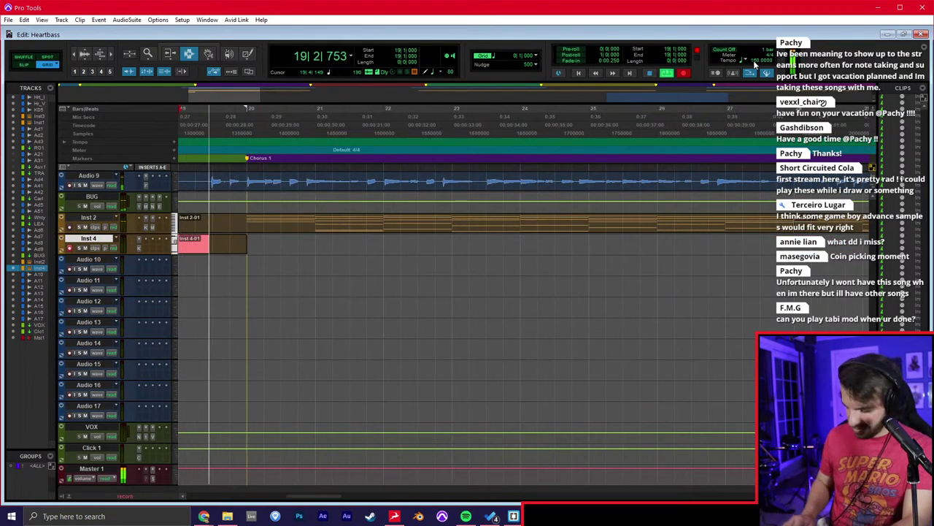
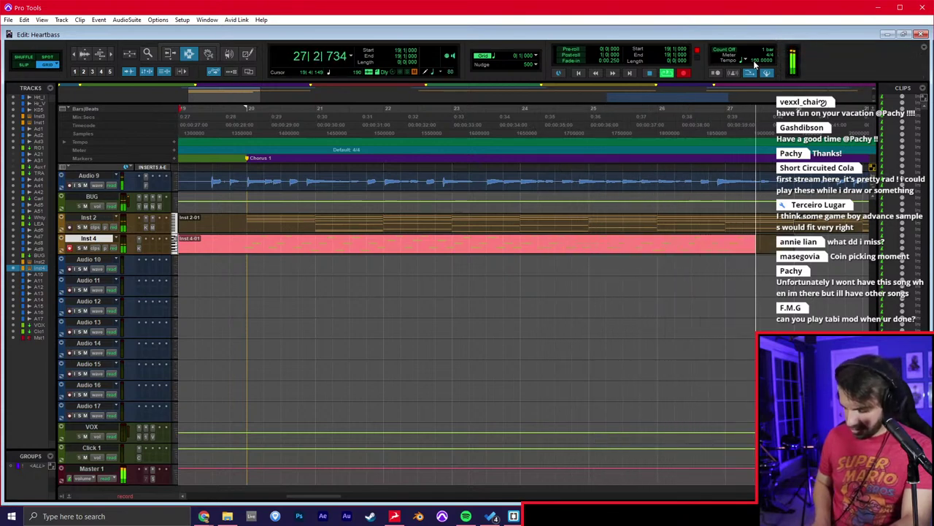
{"action": "key", "text": "space"}
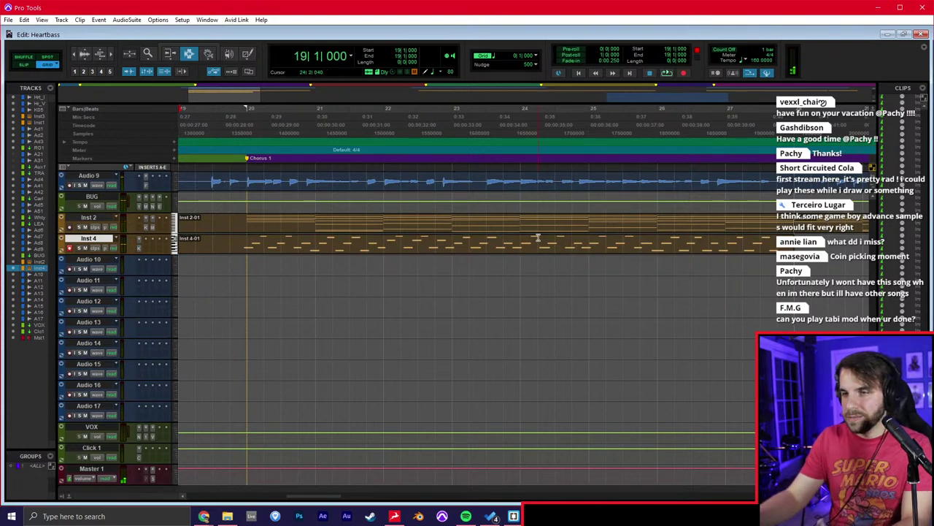
Quantize the recorded Inst 4 clip to a 1/8 note grid.
{"action": "double_click", "coordinate": [538, 237]}
{"action": "key", "text": "alt+0"}
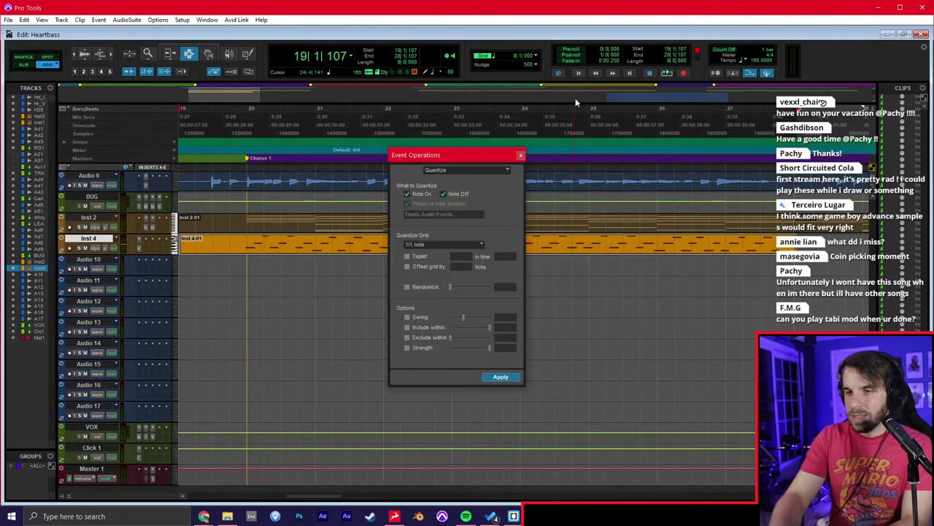
{"action": "left_click", "coordinate": [462, 247]}
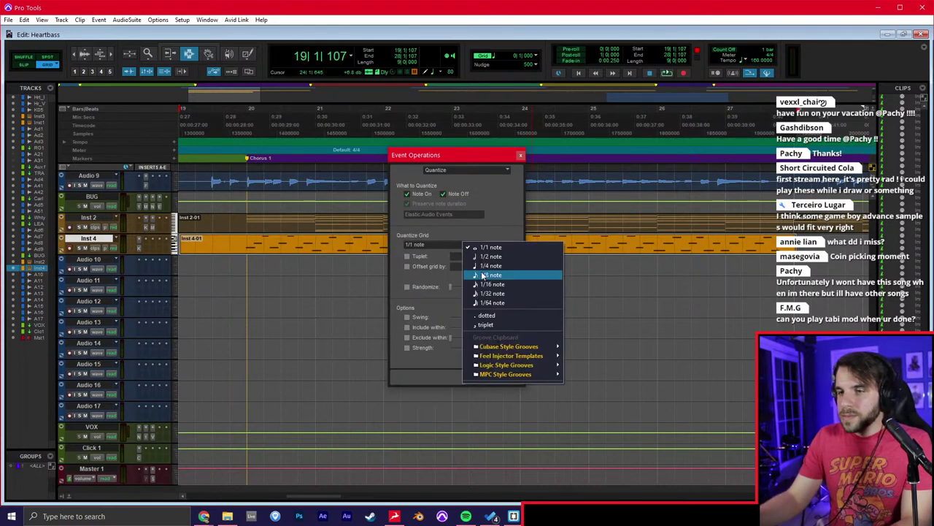
{"action": "left_click", "coordinate": [483, 273]}
{"action": "left_click", "coordinate": [520, 154]}
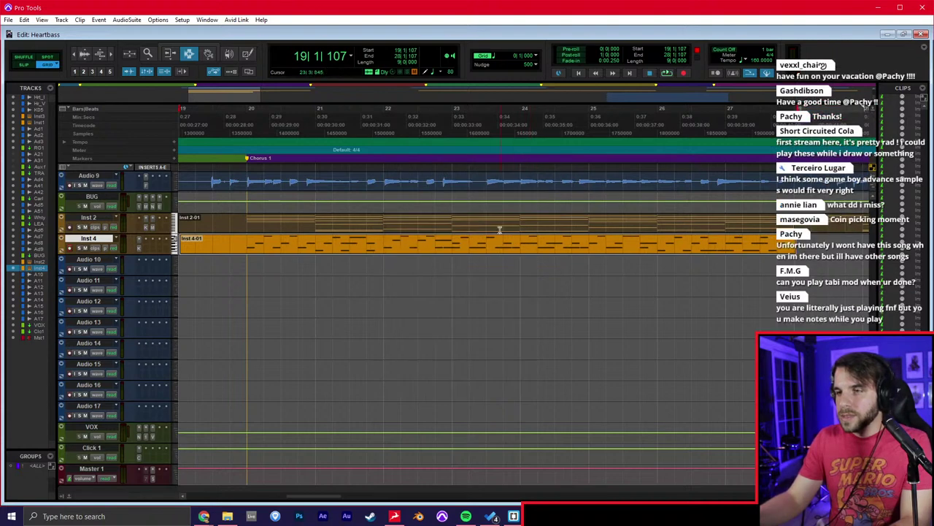
Open the Inst 4 part in the MIDI Editor, zoom to its notes and select them all.
{"action": "left_click", "coordinate": [485, 241]}
{"action": "left_click", "coordinate": [257, 241]}
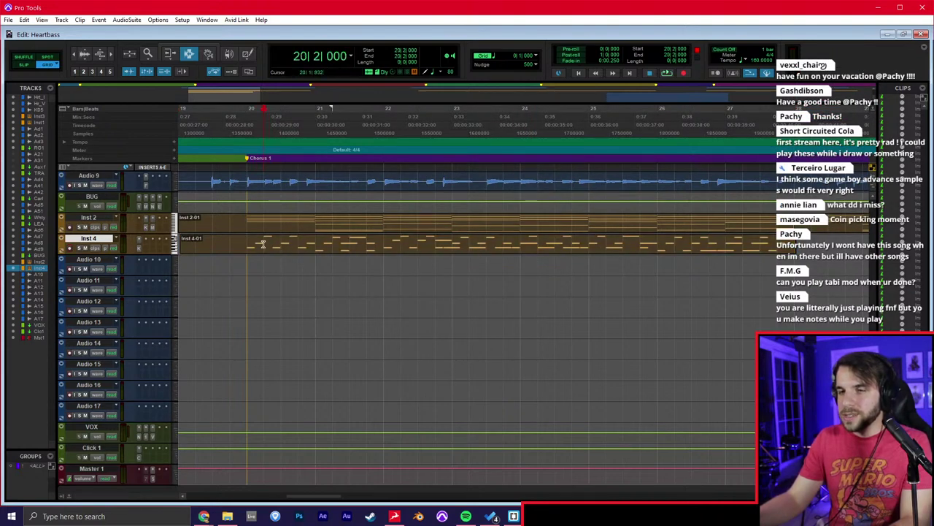
{"action": "key", "text": "super+="}
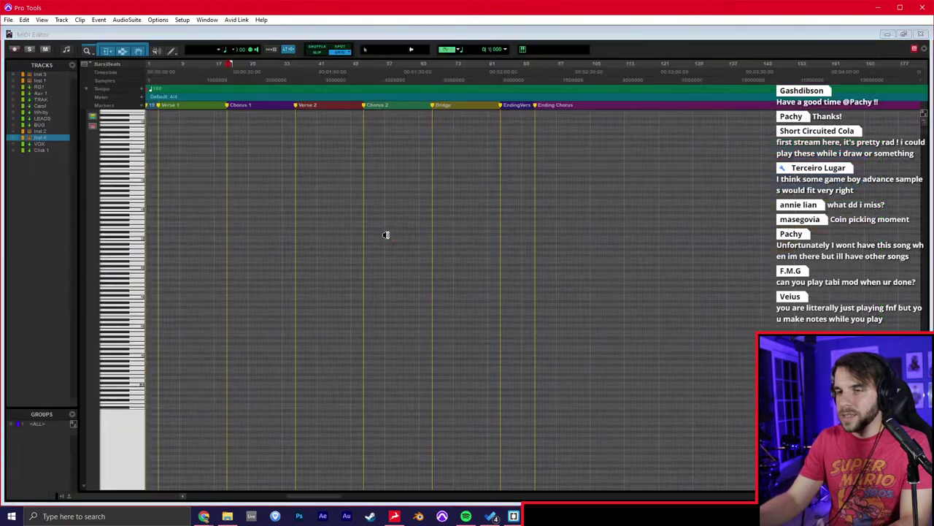
{"action": "key", "text": "t"}
{"action": "key", "text": "t"}
{"action": "key", "text": "t"}
{"action": "key", "text": "F8"}
{"action": "key", "text": "ctrl+a"}
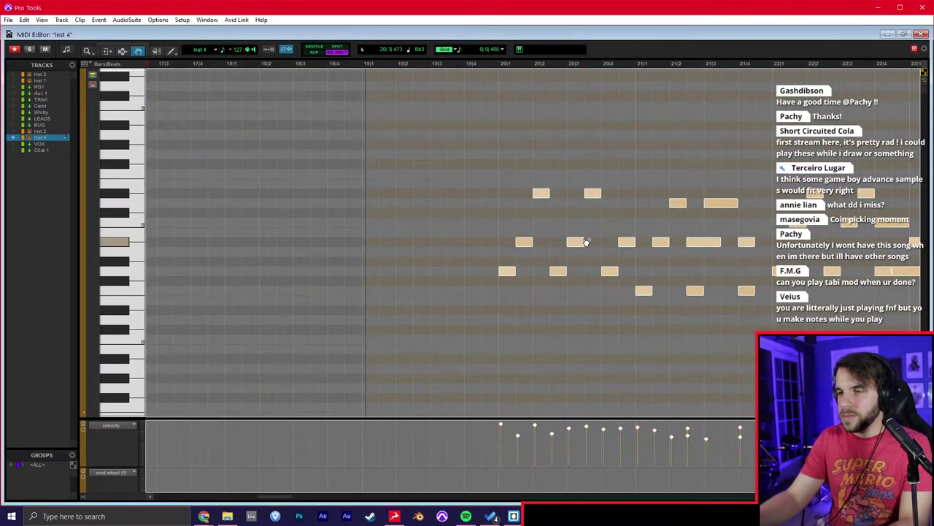
Trim the ends of all selected notes slightly longer in Slip mode so they extend past the eighth-note grid.
{"action": "key", "text": "F2"}
{"action": "key", "text": "F6"}
{"action": "left_click_drag", "start_coordinate": [581, 241], "coordinate": [588, 243]}
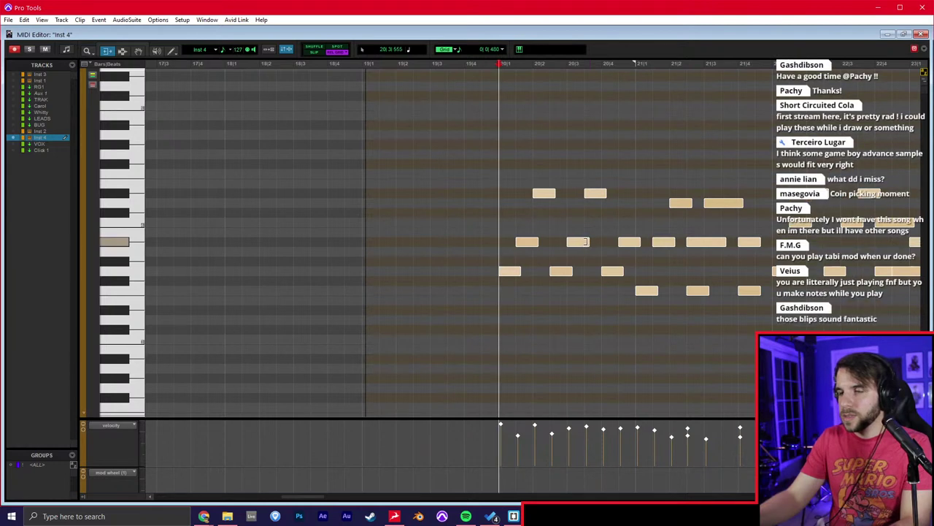
Set up a Change Duration operation for the selected notes using Legato with Overlap.
{"action": "scroll", "coordinate": [566, 235], "scroll_direction": "right", "scroll_amount": 1}
{"action": "key", "text": "alt+0"}
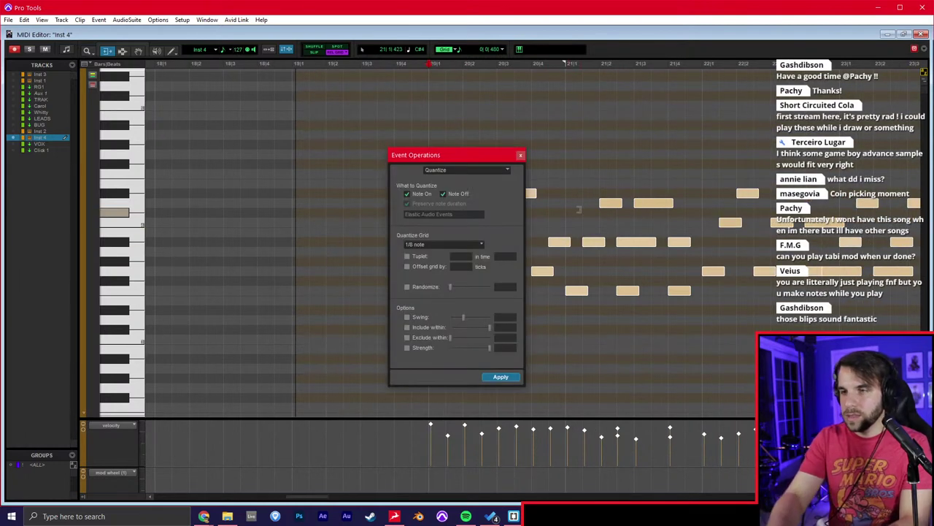
{"action": "left_click", "coordinate": [455, 172]}
{"action": "left_click", "coordinate": [487, 191]}
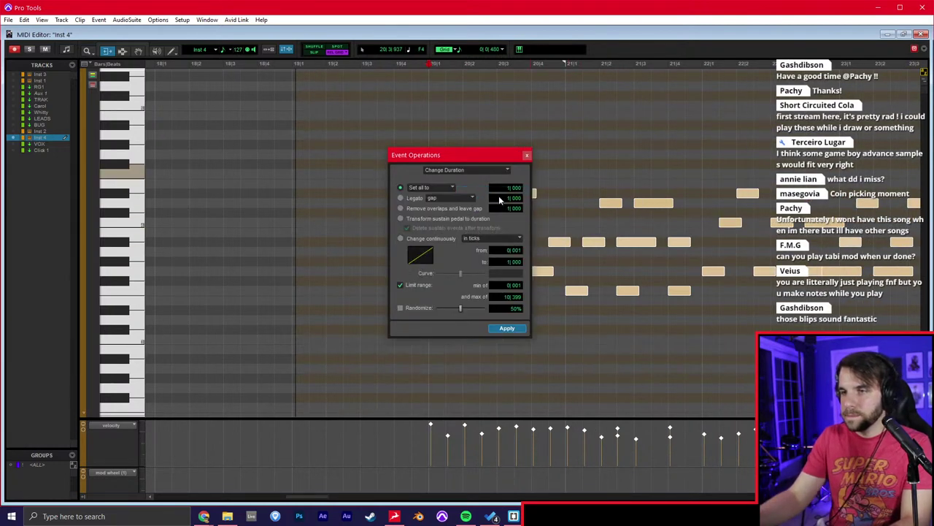
{"action": "left_click", "coordinate": [516, 200]}
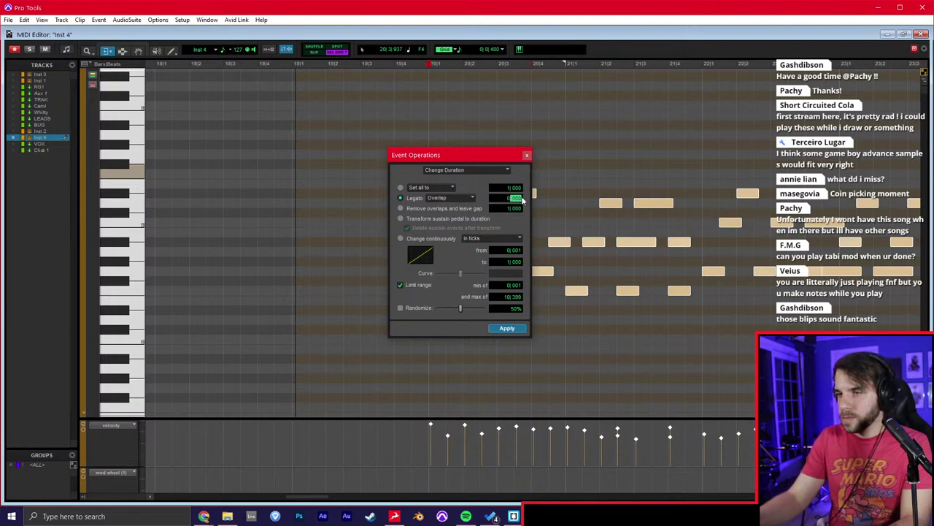
Try the legato duration change with a zero overlap on the selected notes, undo it and play the passage.
{"action": "key", "text": "Return"}
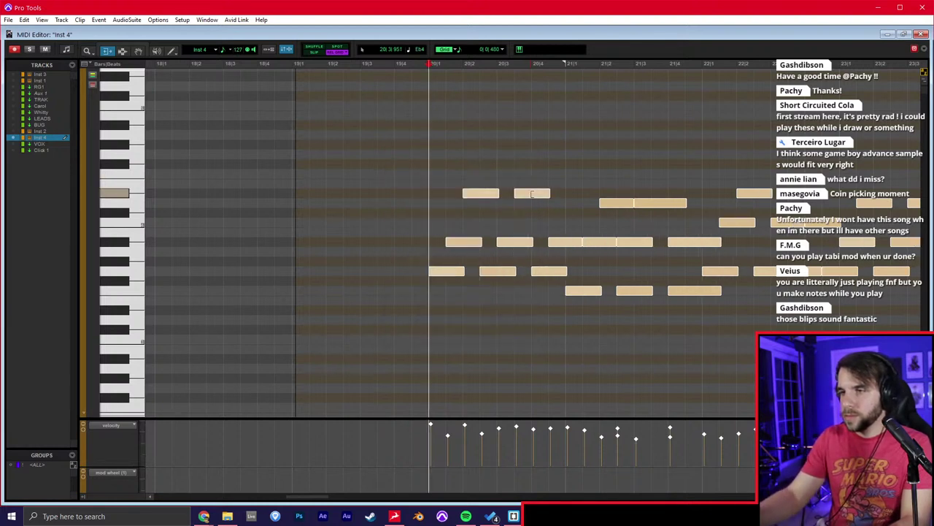
{"action": "key", "text": "ctrl+z"}
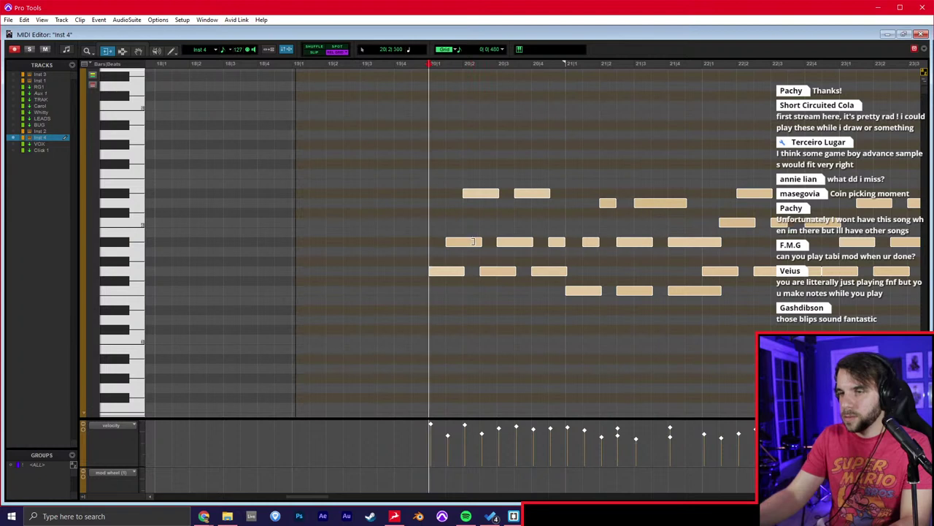
{"action": "key", "text": "F4"}
{"action": "left_click_drag", "start_coordinate": [457, 245], "coordinate": [460, 245]}
{"action": "key", "text": "space"}
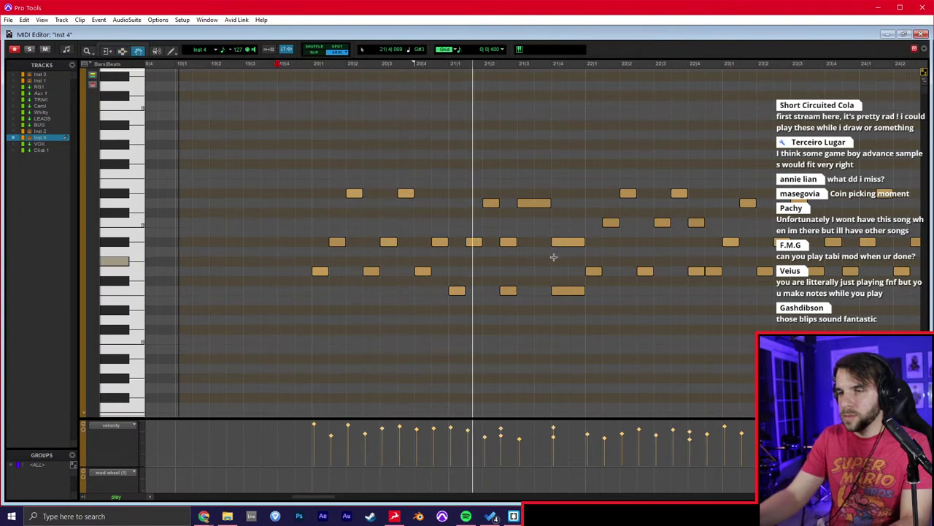
Move bar 21's middle-row note at beat 2.5 an eighth later and trim the bar's three long notes into an even staggered pattern.
{"action": "key", "text": "space"}
{"action": "left_click_drag", "start_coordinate": [511, 244], "coordinate": [528, 243]}
{"action": "mouse_move", "coordinate": [549, 204]}
{"action": "left_mouse_down"}
{"action": "mouse_move", "coordinate": [534, 204]}
{"action": "mouse_move", "coordinate": [543, 205]}
{"action": "left_mouse_up"}
{"action": "left_click_drag", "start_coordinate": [584, 292], "coordinate": [567, 292]}
{"action": "mouse_move", "coordinate": [584, 242]}
{"action": "left_mouse_down"}
{"action": "mouse_move", "coordinate": [568, 243]}
{"action": "mouse_move", "coordinate": [581, 243]}
{"action": "left_mouse_up"}
Play back the corrected arpeggio from the start of bar 20.
{"action": "key", "text": "F7"}
{"action": "left_click", "coordinate": [314, 256]}
{"action": "key", "text": "space"}
{"action": "scroll", "coordinate": [370, 235], "scroll_direction": "right", "scroll_amount": 1}
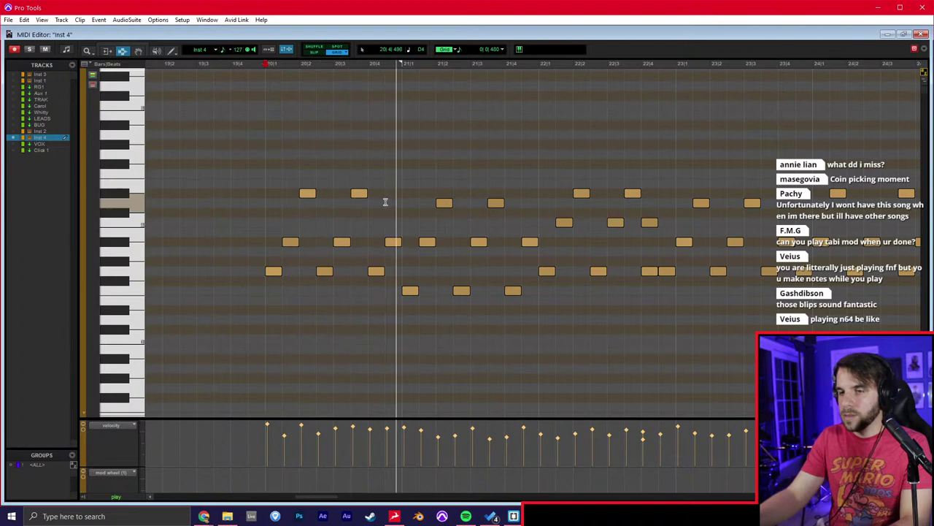
{"action": "key", "text": "space"}
Open the Kontakt instrument on Inst 4, view the Sound settings of its Pulse 50% layer and close it.
{"action": "key", "text": "ctrl+equal"}
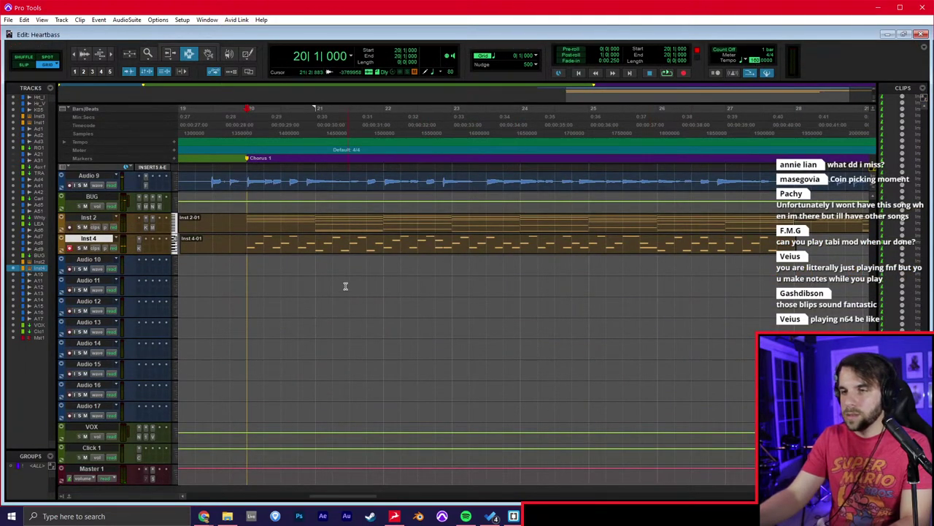
{"action": "left_click", "coordinate": [142, 251]}
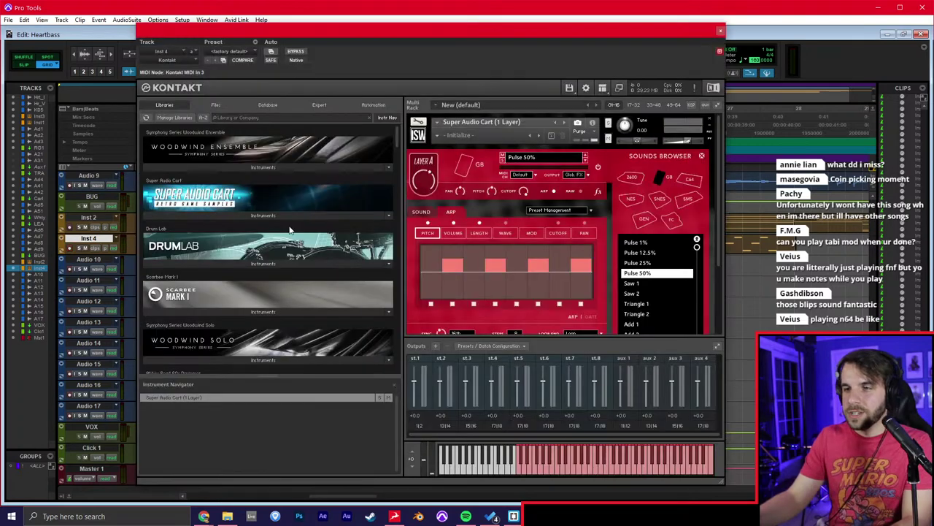
{"action": "left_click", "coordinate": [428, 217]}
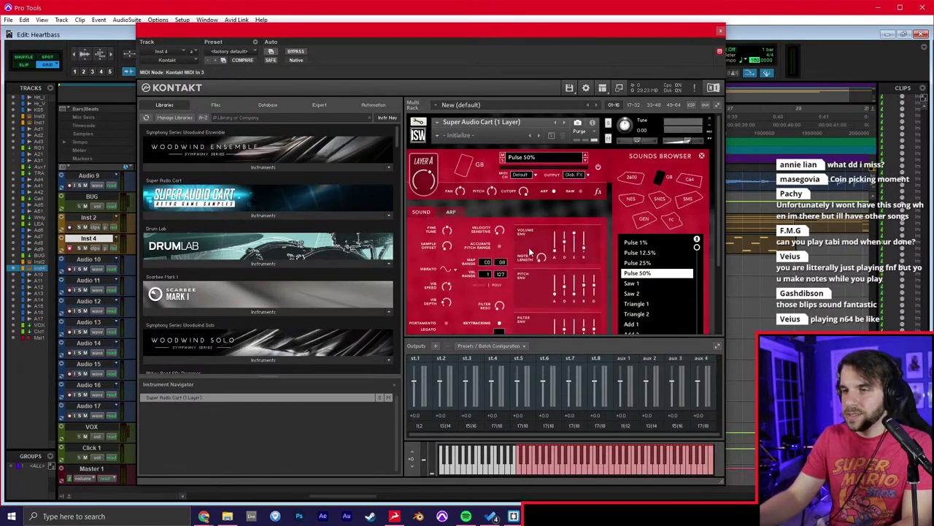
{"action": "left_click", "coordinate": [719, 29]}
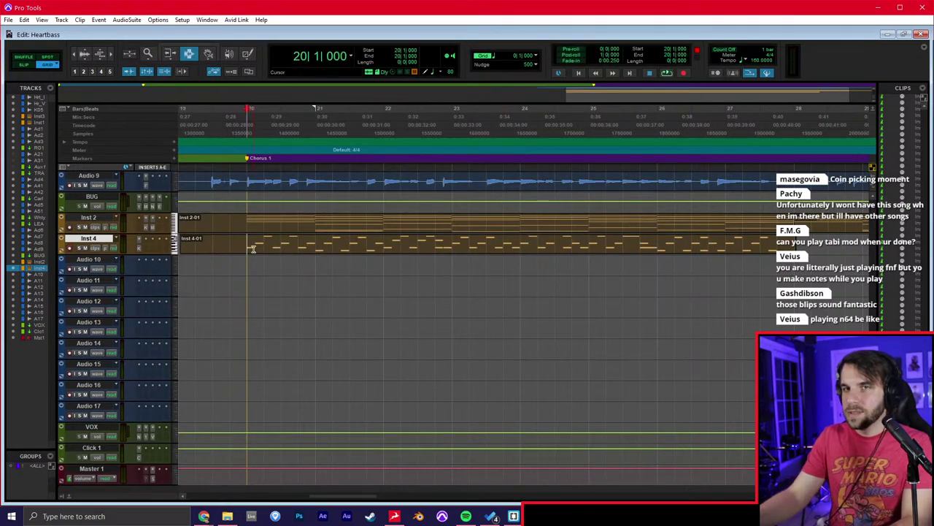
Open the Inst 4 clip in the MIDI Editor, set the grid to 0|0|240 and shorten all notes to one grid unit.
{"action": "double_click", "coordinate": [292, 241]}
{"action": "scroll", "coordinate": [292, 241], "scroll_direction": "right", "scroll_amount": 5}
{"action": "left_click", "coordinate": [499, 49]}
{"action": "left_click", "coordinate": [517, 90]}
{"action": "key", "text": "ctrl+a"}
{"action": "key", "text": "F6"}
{"action": "left_click_drag", "start_coordinate": [290, 275], "coordinate": [284, 274]}
Copy the bar 20 notes one octave higher and shift the copies about a sixteenth later.
{"action": "key", "text": "F8"}
{"action": "left_click_drag", "start_coordinate": [269, 164], "coordinate": [413, 285]}
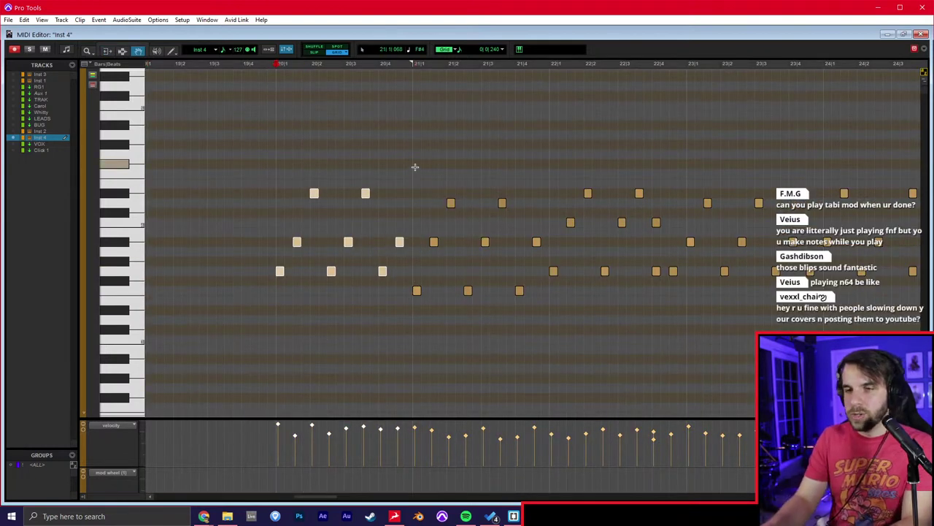
{"action": "key", "text": "alt+shift+Up"}
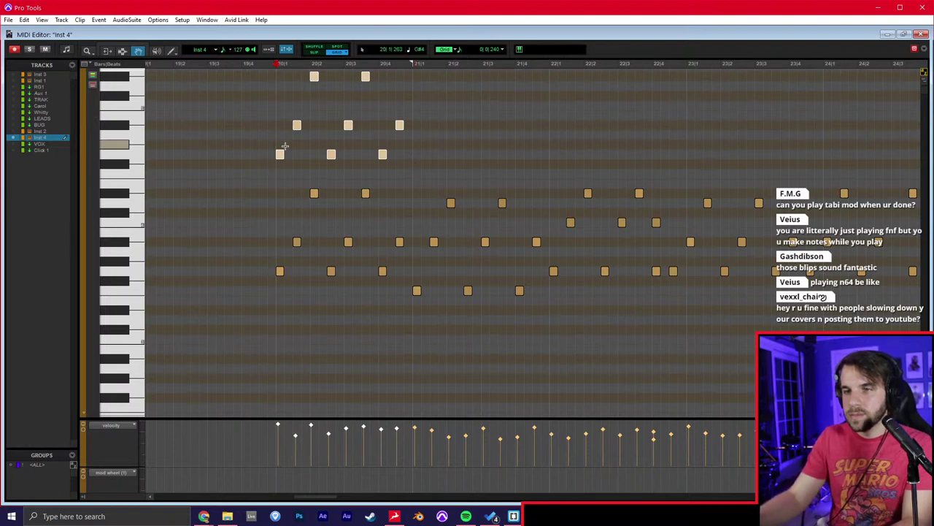
{"action": "left_click_drag", "start_coordinate": [283, 157], "coordinate": [290, 158]}
{"action": "left_click", "coordinate": [278, 176]}
Play back bar 20 with the added octave notes.
{"action": "key", "text": "F8"}
{"action": "key", "text": "space"}
{"action": "left_click", "coordinate": [292, 219]}
{"action": "key", "text": "F7"}
{"action": "left_click_drag", "start_coordinate": [272, 289], "coordinate": [287, 273]}
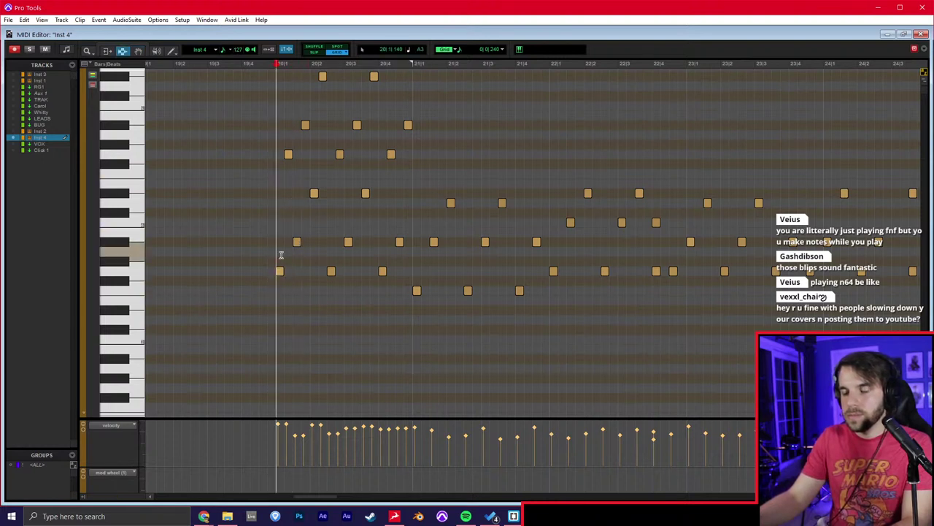
{"action": "key", "text": "space"}
Play the part from bar 21 and move the upper of the two stacked notes at bar 22 beat 4 an eighth later.
{"action": "key", "text": "F8"}
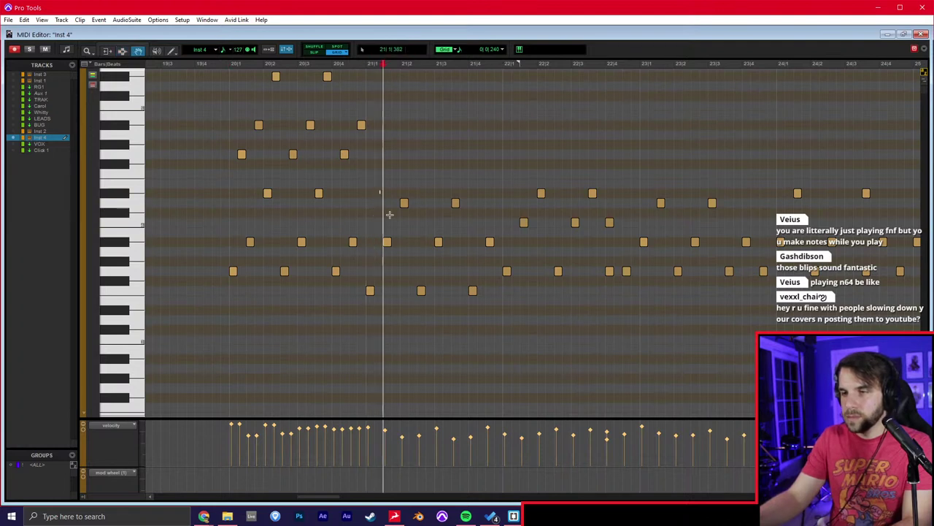
{"action": "left_click_drag", "start_coordinate": [381, 196], "coordinate": [474, 297]}
{"action": "left_click_drag", "start_coordinate": [367, 194], "coordinate": [492, 296]}
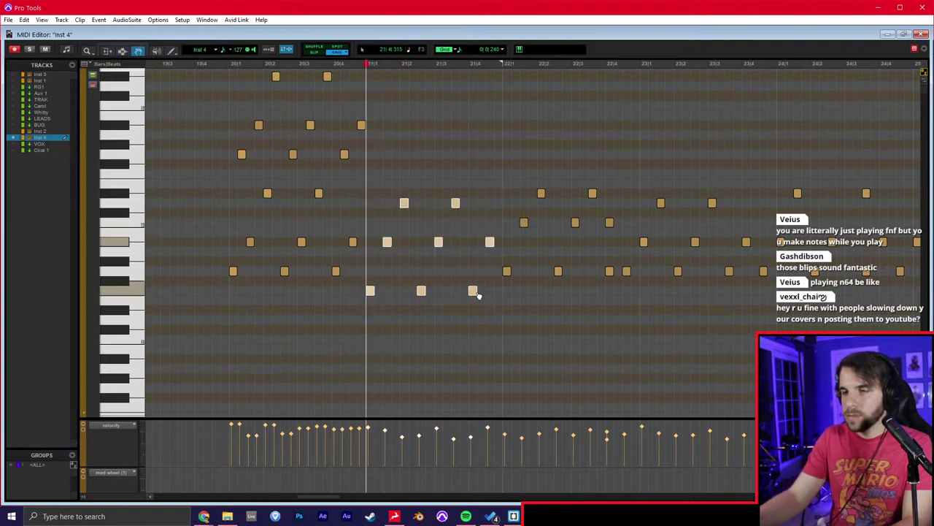
{"action": "scroll", "coordinate": [440, 286], "scroll_direction": "right", "scroll_amount": 2}
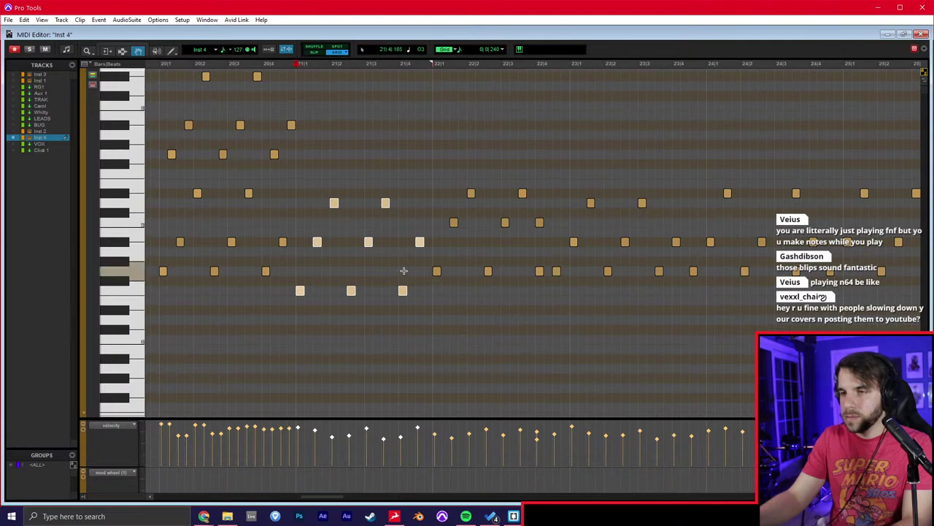
{"action": "key", "text": "space"}
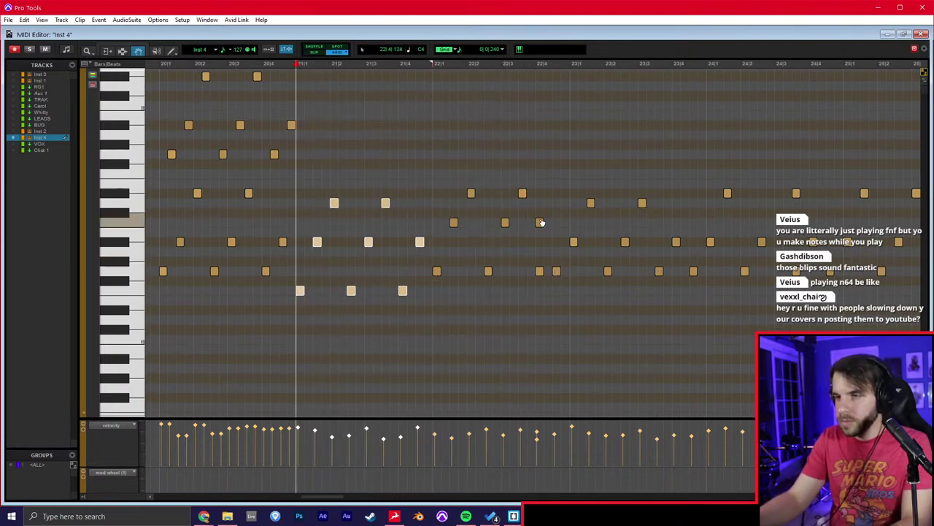
{"action": "left_click_drag", "start_coordinate": [539, 222], "coordinate": [556, 222]}
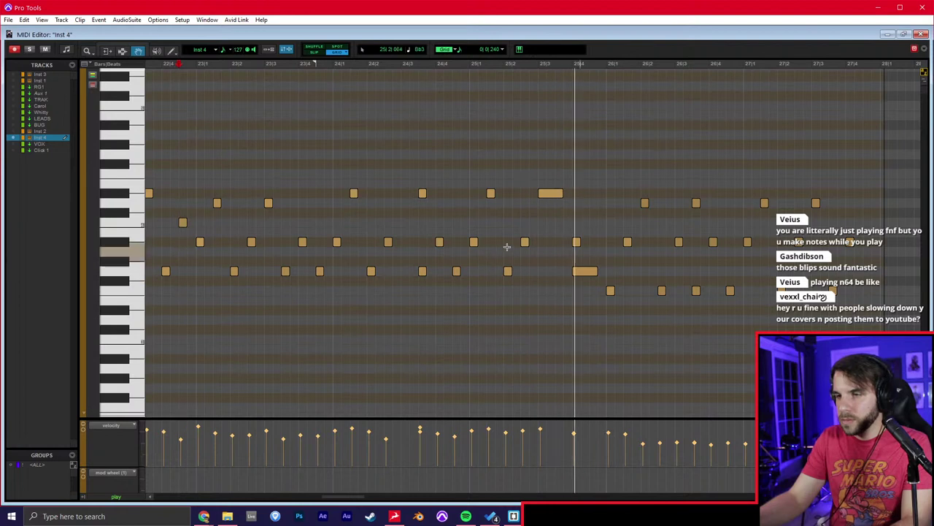
Trim the two long notes in bar 25 to sixteenths and draw a lower-row note between them.
{"action": "key", "text": "space"}
{"action": "left_click_drag", "start_coordinate": [557, 193], "coordinate": [546, 193]}
{"action": "key", "text": "F10"}
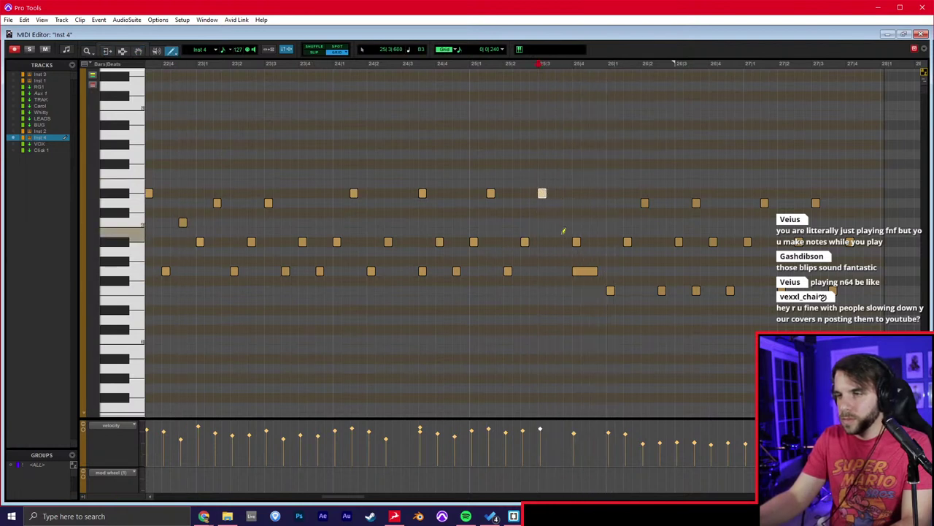
{"action": "left_click_drag", "start_coordinate": [576, 271], "coordinate": [592, 270]}
Play back the corrected notes from bar 25 to the end of the clip.
{"action": "key", "text": "F7"}
{"action": "left_click", "coordinate": [488, 242]}
{"action": "key", "text": "space"}
{"action": "scroll", "coordinate": [487, 241], "scroll_direction": "right", "scroll_amount": 1}
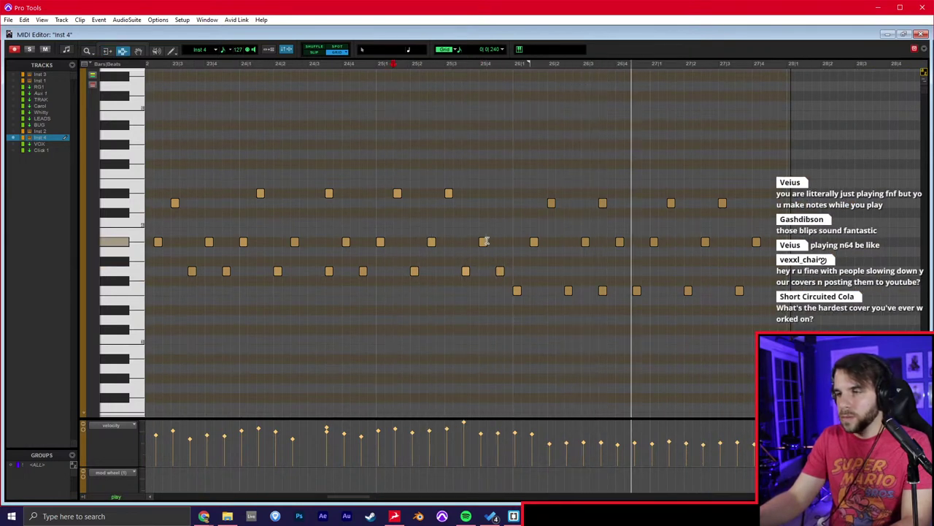
{"action": "scroll", "coordinate": [487, 241], "scroll_direction": "right", "scroll_amount": 1}
{"action": "key", "text": "space"}
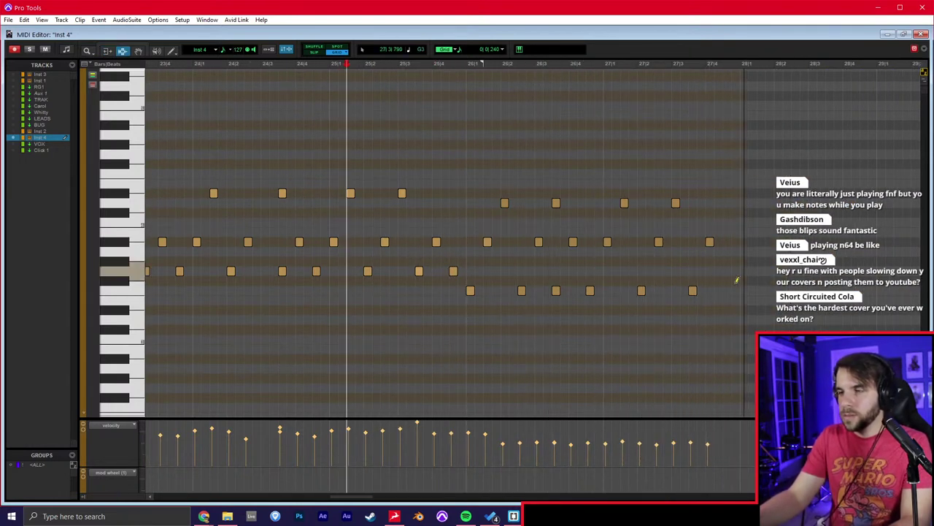
Add a sixteenth note on the lowest used pitch at the end of bar 27 and close the MIDI Editor.
{"action": "left_click", "coordinate": [727, 290]}
{"action": "key", "text": "F7"}
{"action": "left_click", "coordinate": [654, 265]}
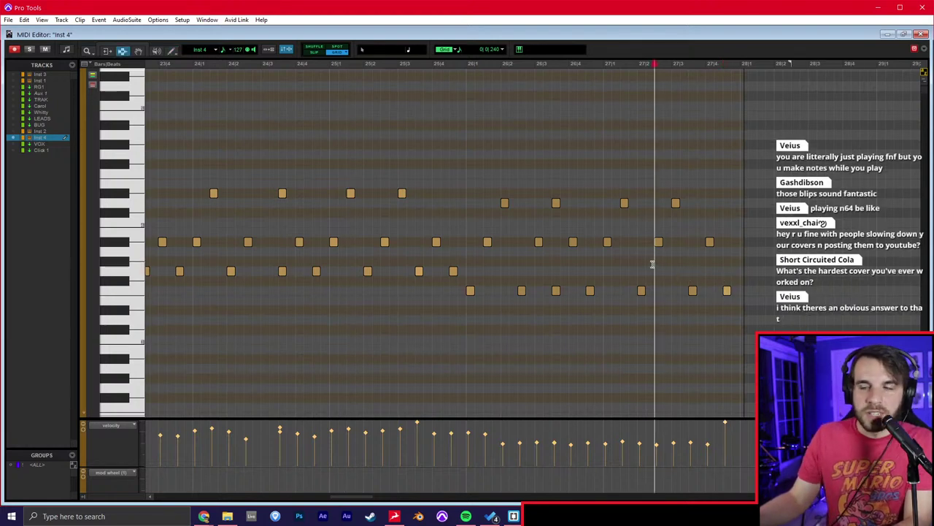
{"action": "key", "text": "r"}
{"action": "key", "text": "ctrl+w"}
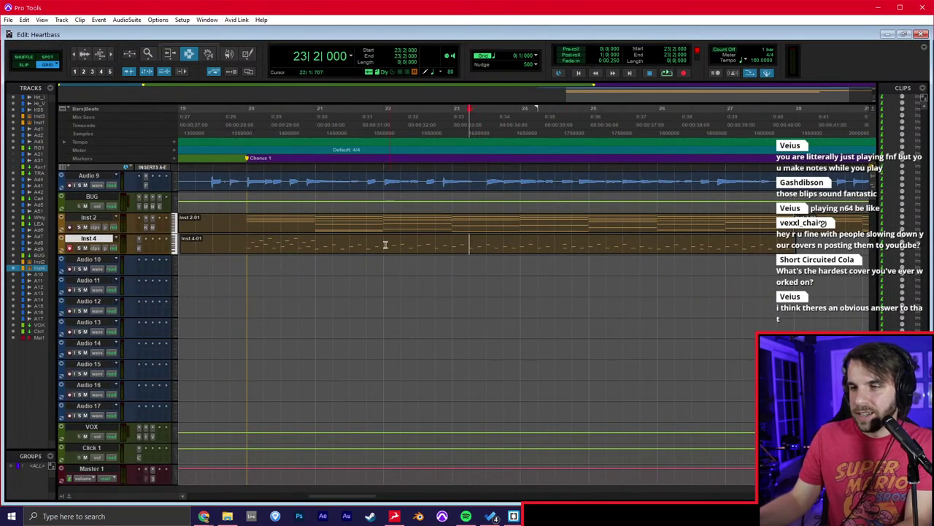
Reopen the Inst 4 clip in the MIDI Editor and copy all notes from bar 21 onward one octave higher.
{"action": "double_click", "coordinate": [358, 238]}
{"action": "scroll", "coordinate": [465, 227], "scroll_direction": "right", "scroll_amount": 8}
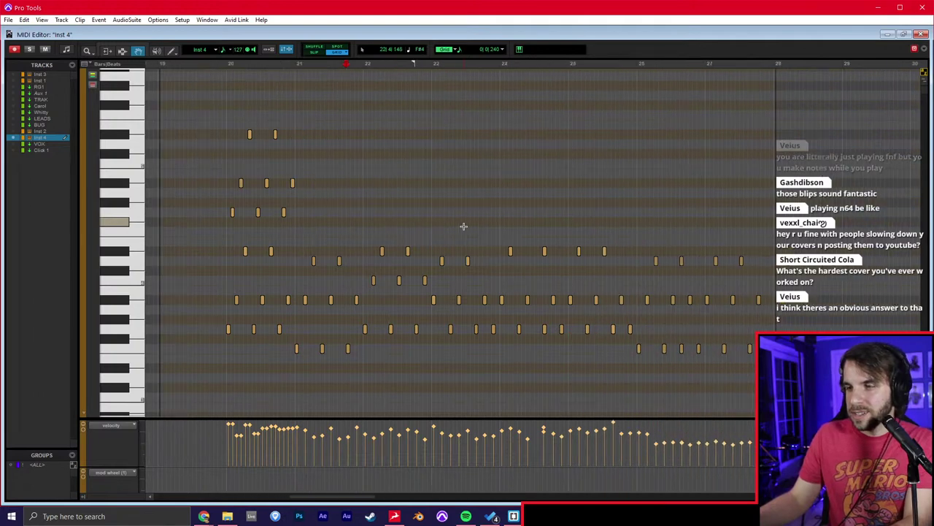
{"action": "left_click_drag", "start_coordinate": [850, 215], "coordinate": [323, 233]}
{"action": "left_click", "coordinate": [297, 349], "text": "shift"}
{"action": "key", "text": "t"}
{"action": "key", "text": "t"}
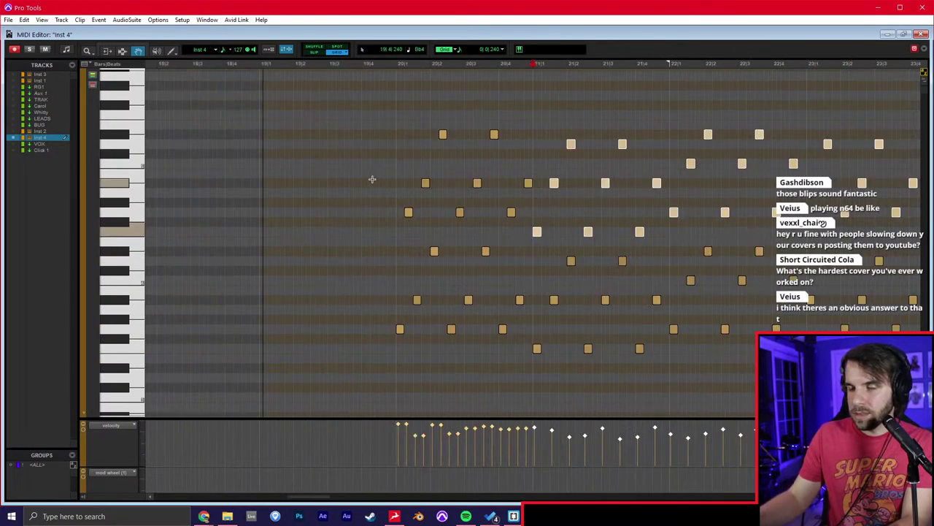
{"action": "left_click", "coordinate": [546, 240]}
{"action": "left_click_drag", "start_coordinate": [546, 240], "coordinate": [916, 106]}
{"action": "key", "text": "Delete"}
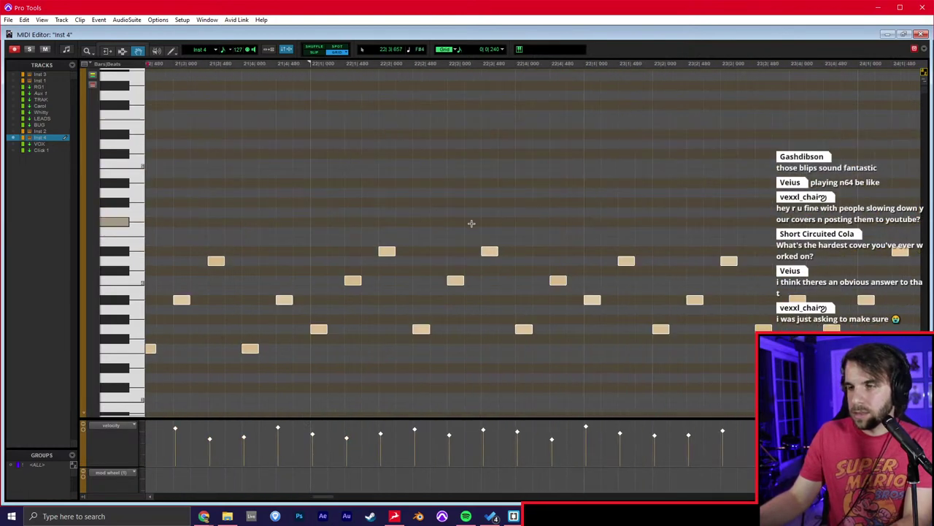
{"action": "key", "text": "ctrl+z"}
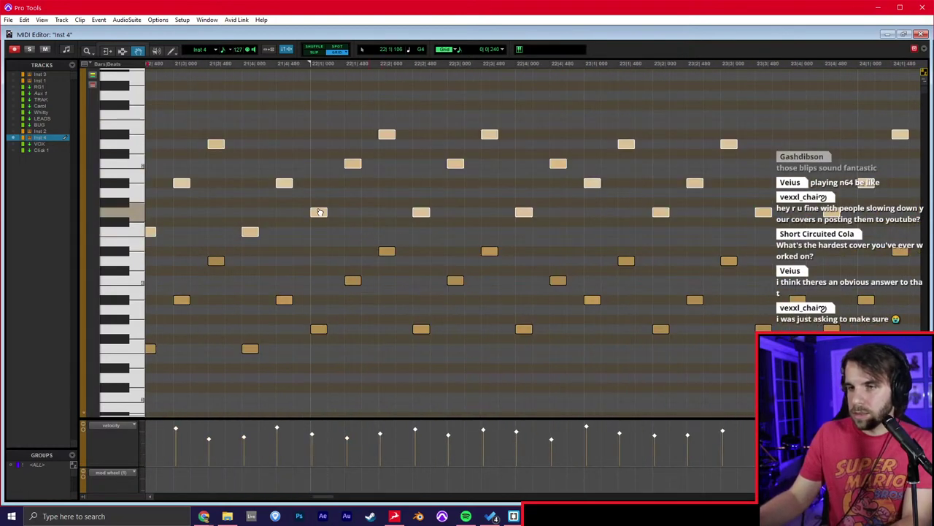
Shift the selected octave copies from bar 21 onward a sixteenth later and close the MIDI Editor.
{"action": "left_click_drag", "start_coordinate": [320, 212], "coordinate": [336, 213]}
{"action": "key", "text": "ctrl+w"}
{"action": "key", "text": "r"}
Set the session tempo to 190 and play Chorus 1 from bar 20.
{"action": "key", "text": "space"}
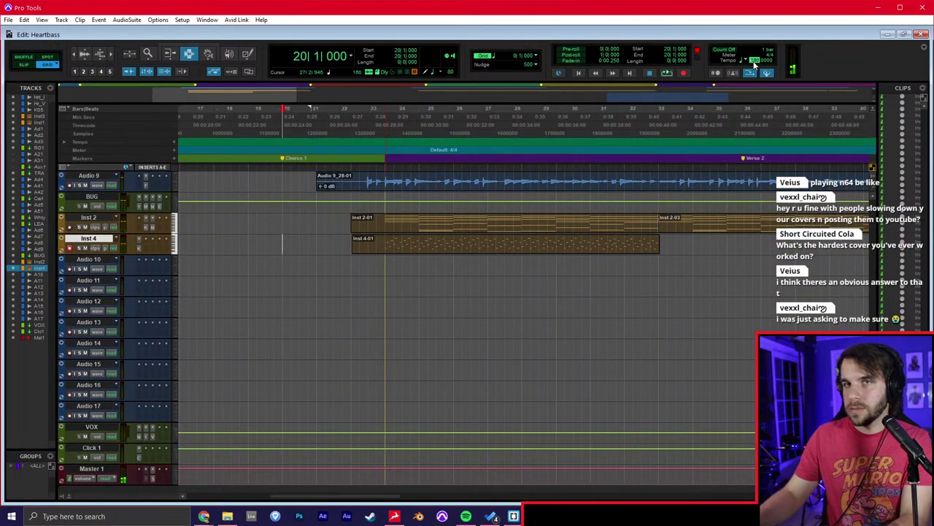
{"action": "key", "text": "space"}
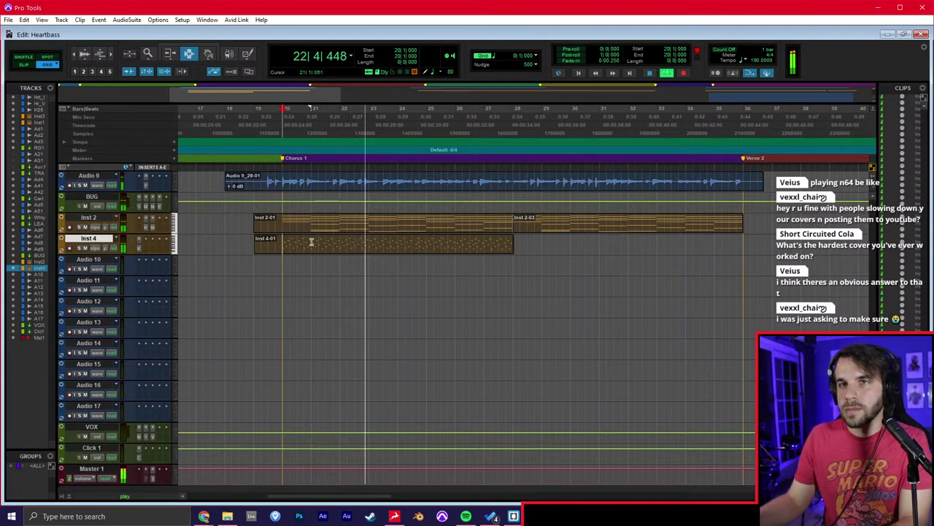
{"action": "key", "text": "space"}
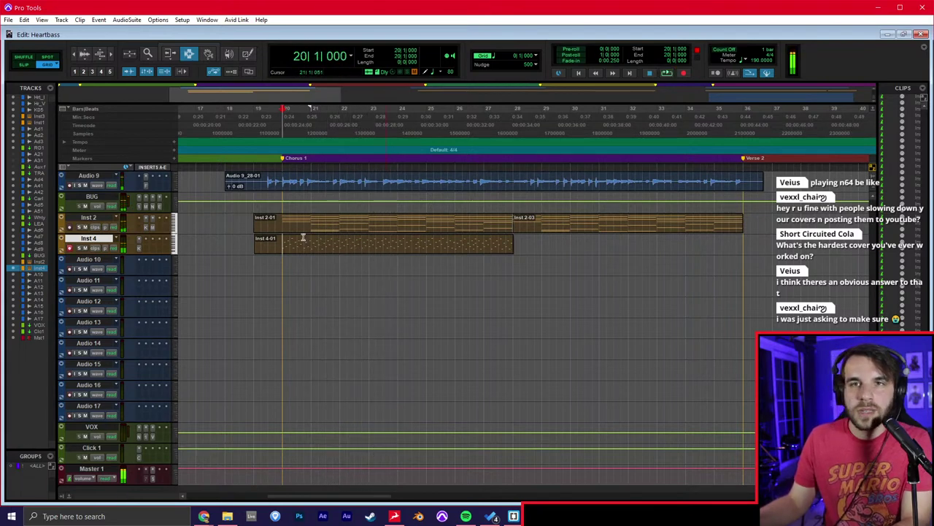
{"action": "left_click", "coordinate": [303, 237]}
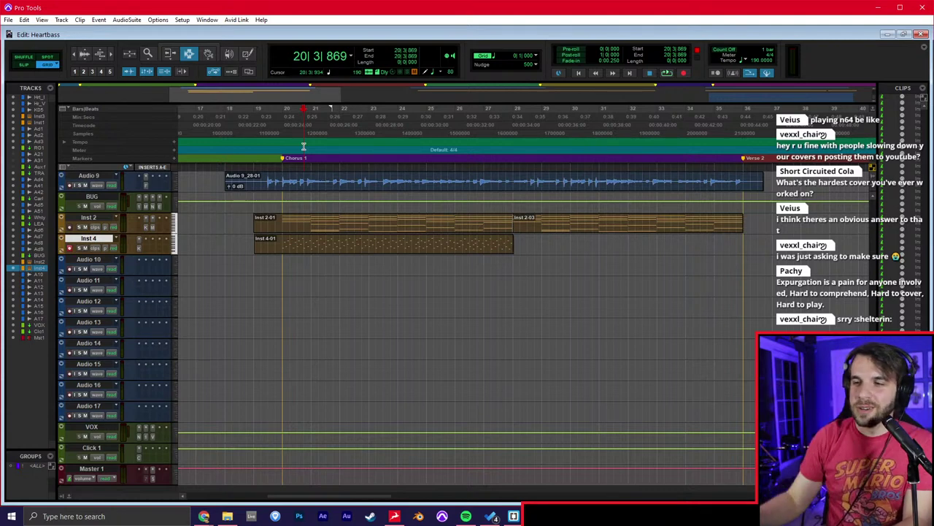
{"action": "key", "text": "space"}
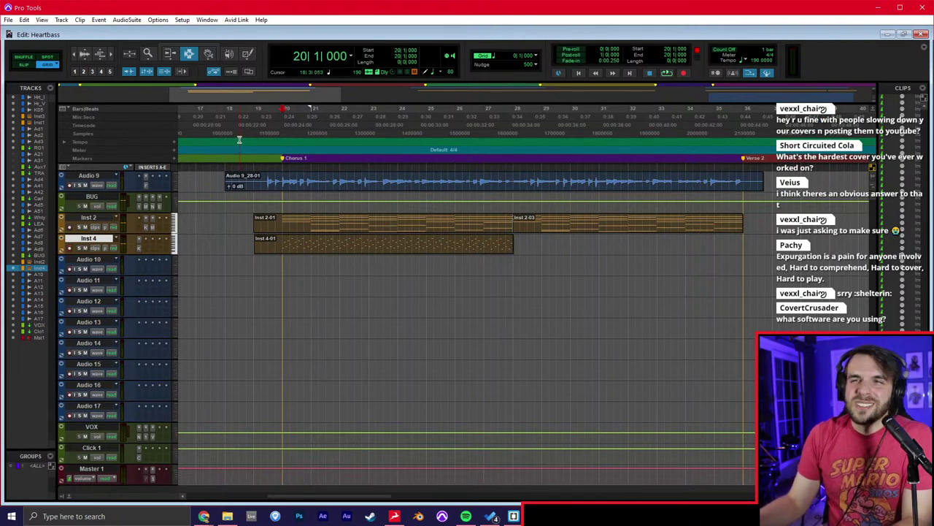
{"action": "key", "text": "space"}
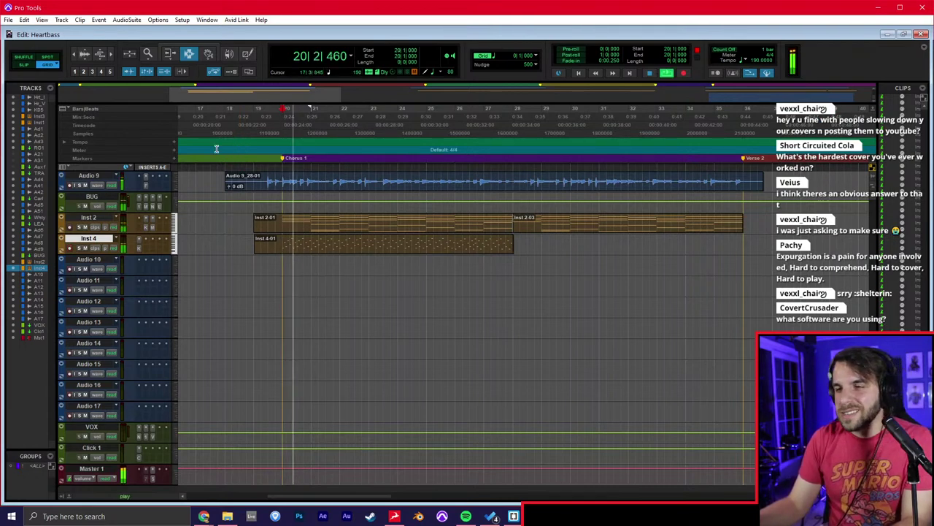
Duplicate the Inst 4 part from bars 20 to 28 directly after itself up to Verse 2.
{"action": "left_click_drag", "start_coordinate": [287, 243], "coordinate": [513, 244]}
{"action": "key", "text": "ctrl+d"}
Add an EchoBoy insert to the Inst 4 track and close its plug-in window.
{"action": "key", "text": "ctrl+equal"}
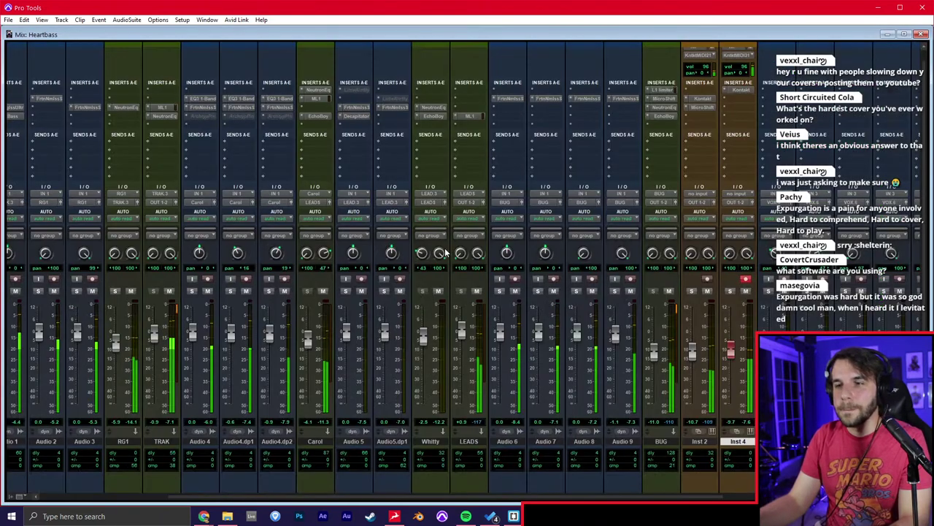
{"action": "scroll", "coordinate": [541, 266], "scroll_direction": "right", "scroll_amount": 5}
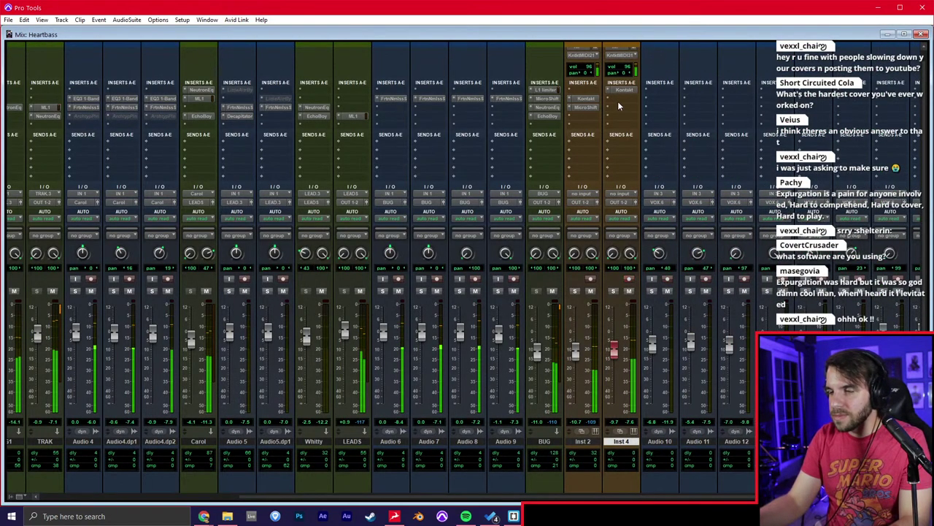
{"action": "key", "text": "ctrl+equal"}
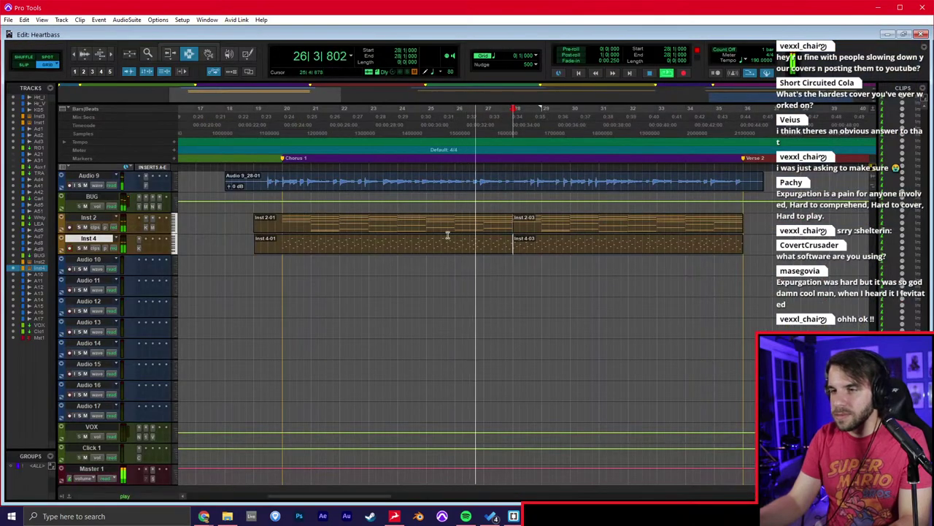
{"action": "key", "text": "ctrl+equal"}
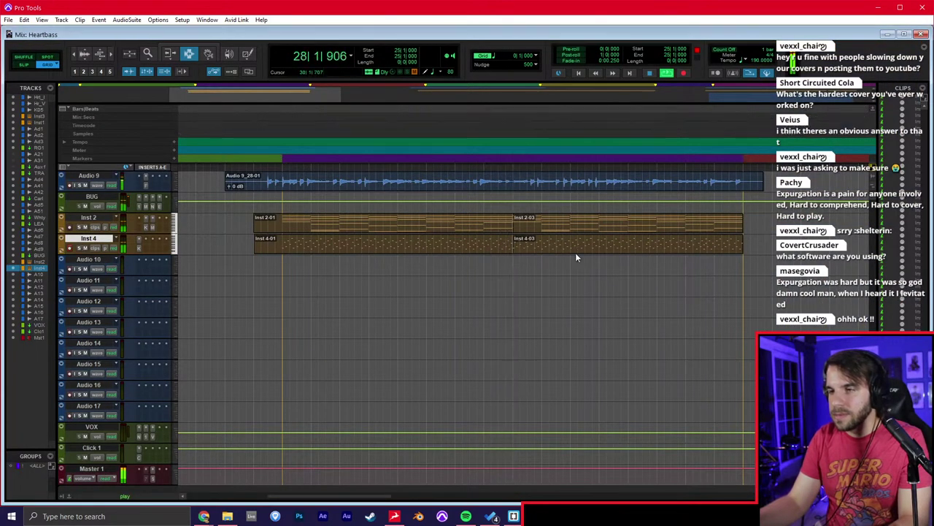
{"action": "left_click", "coordinate": [620, 108]}
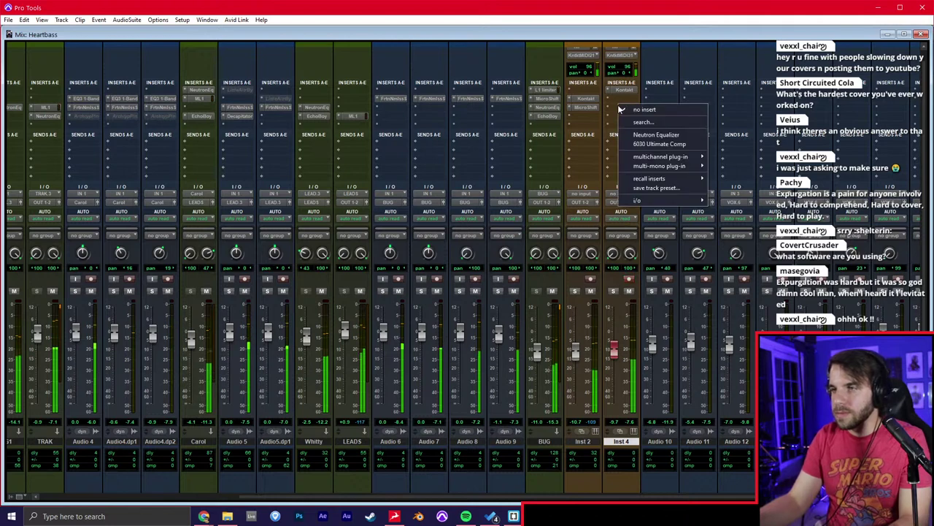
{"action": "type", "text": "micro"}
{"action": "key", "text": "Down"}
{"action": "key", "text": "Return"}
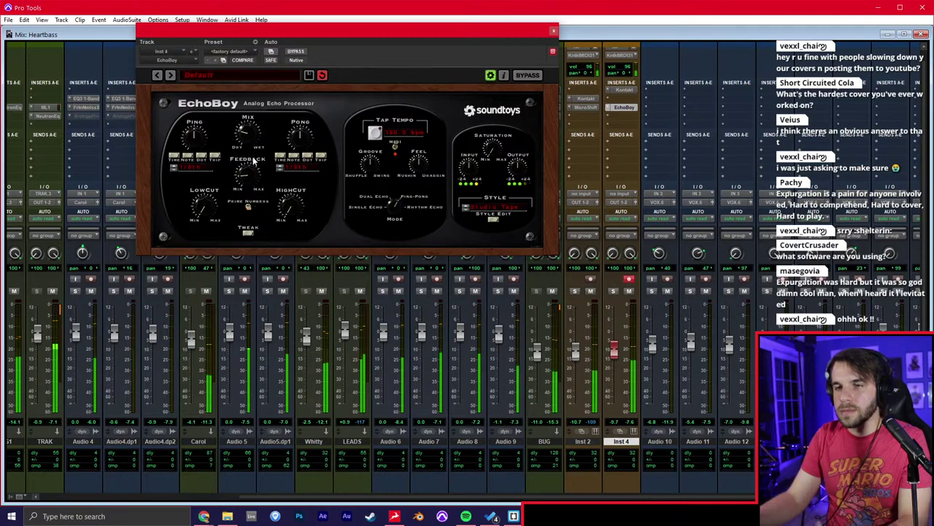
{"action": "left_click", "coordinate": [553, 31]}
Split the Inst 4 clip at bar 20, paste a copy of the chorus part at Chorus 2 (bar 52), and play it.
{"action": "key", "text": "ctrl+="}
{"action": "scroll", "coordinate": [536, 226], "scroll_direction": "down", "scroll_amount": 2}
{"action": "left_click", "coordinate": [427, 245]}
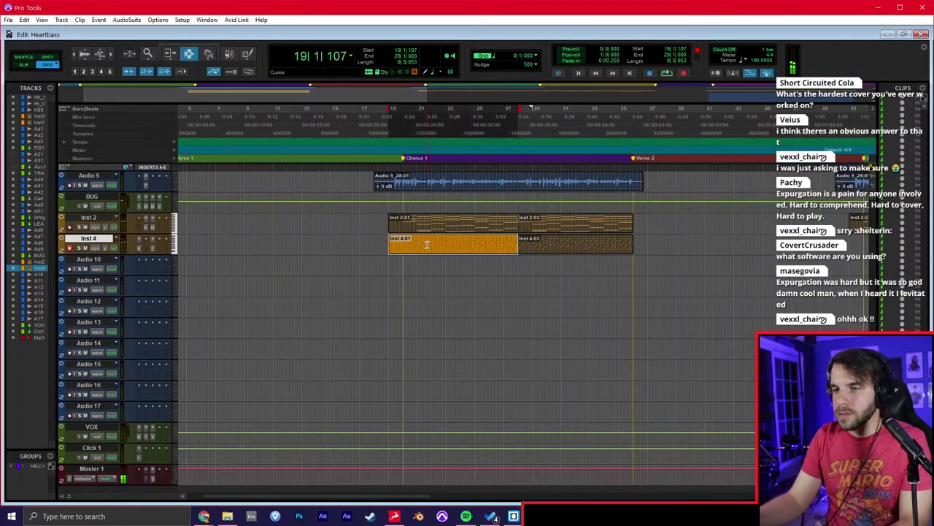
{"action": "left_click", "coordinate": [405, 247]}
{"action": "key", "text": "b"}
{"action": "double_click", "coordinate": [428, 250]}
{"action": "scroll", "coordinate": [558, 239], "scroll_direction": "right", "scroll_amount": 3}
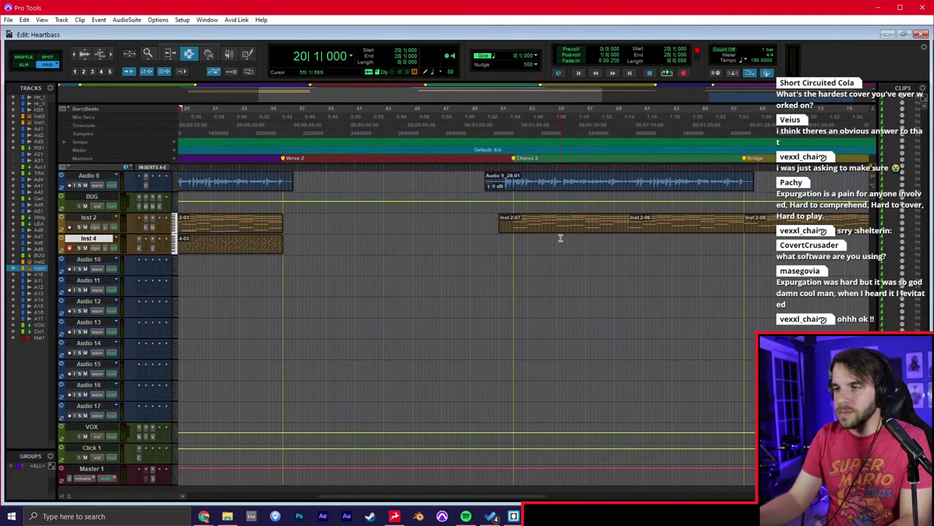
{"action": "key", "text": "ctrl+v"}
{"action": "key", "text": "space"}
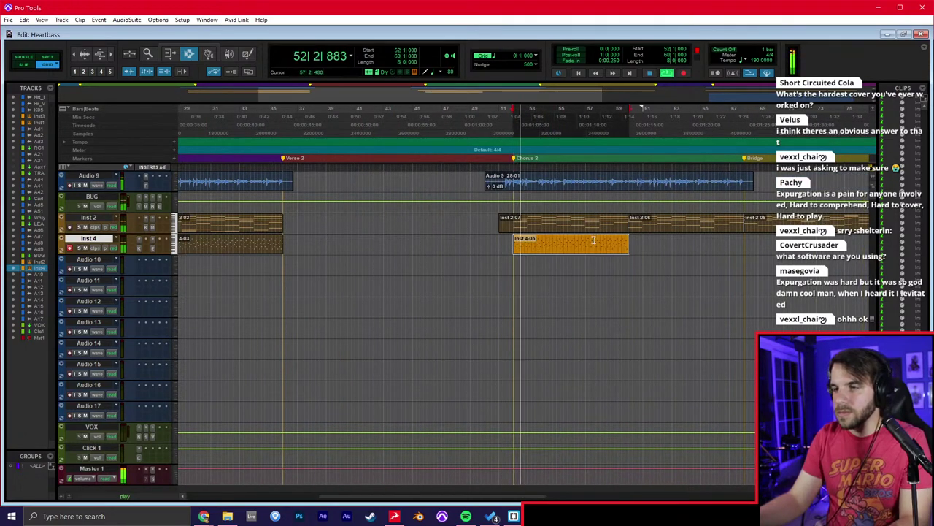
Lower the Inst 4 track volume to -14.7 dB while Chorus 2 plays.
{"action": "left_click", "coordinate": [591, 240]}
{"action": "key", "text": "ctrl+="}
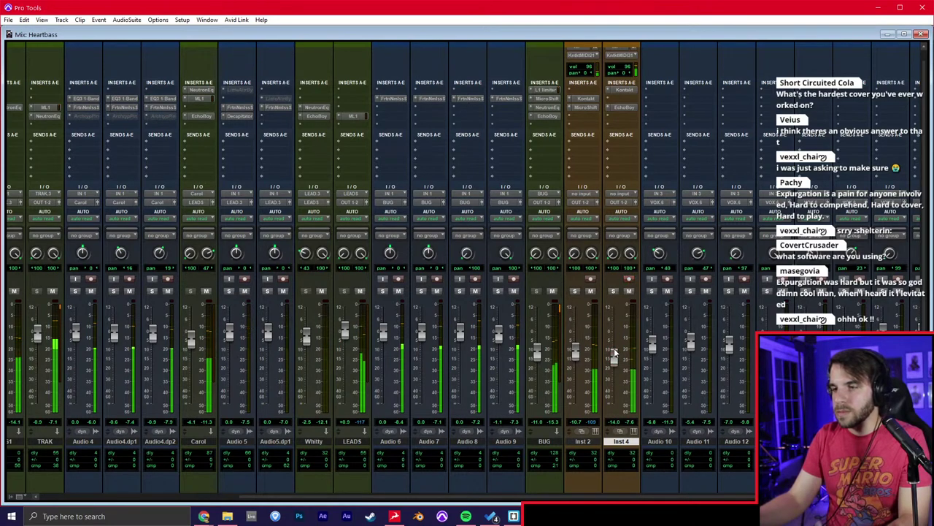
{"action": "key", "text": "ctrl+="}
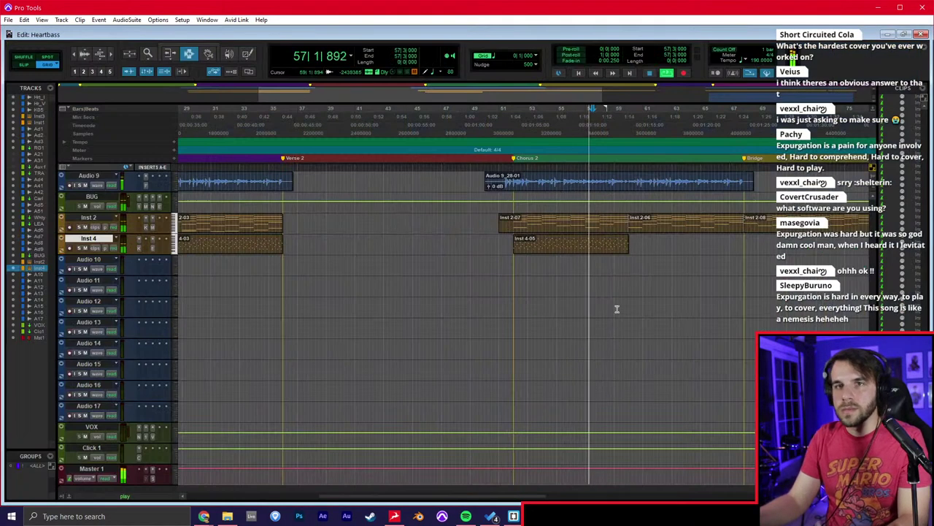
Paste the Inst 4 chorus part again at bar 60 to fill the second half of Chorus 2.
{"action": "left_click", "coordinate": [613, 244]}
{"action": "key", "text": "t"}
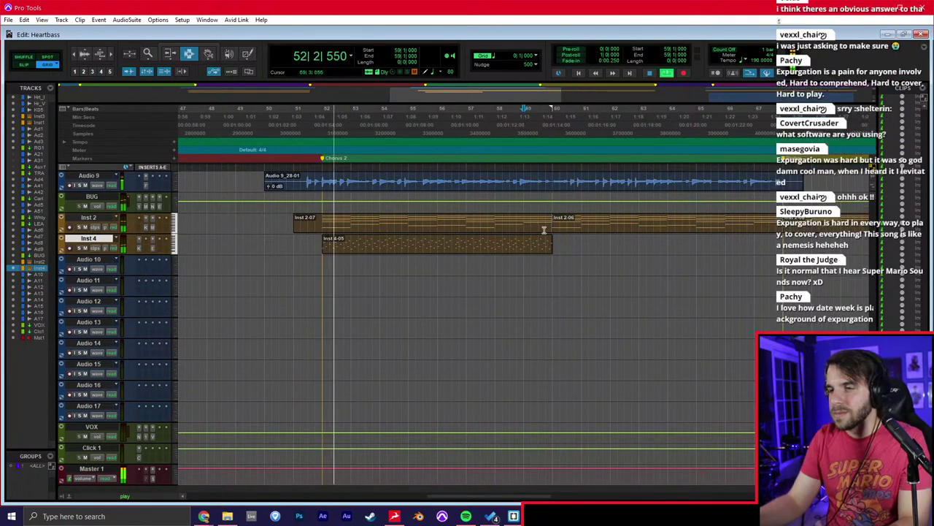
{"action": "key", "text": "ctrl+v"}
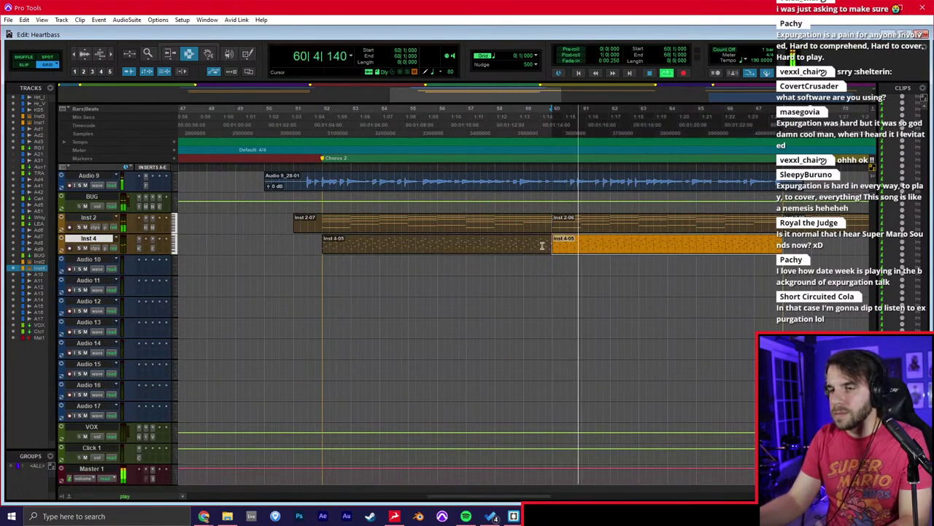
Paste the Inst 4 chorus part at the start of the Ending Chorus, bar 92.
{"action": "scroll", "coordinate": [544, 246], "scroll_direction": "right", "scroll_amount": 3}
{"action": "key", "text": "r"}
{"action": "key", "text": "r"}
{"action": "key", "text": "r"}
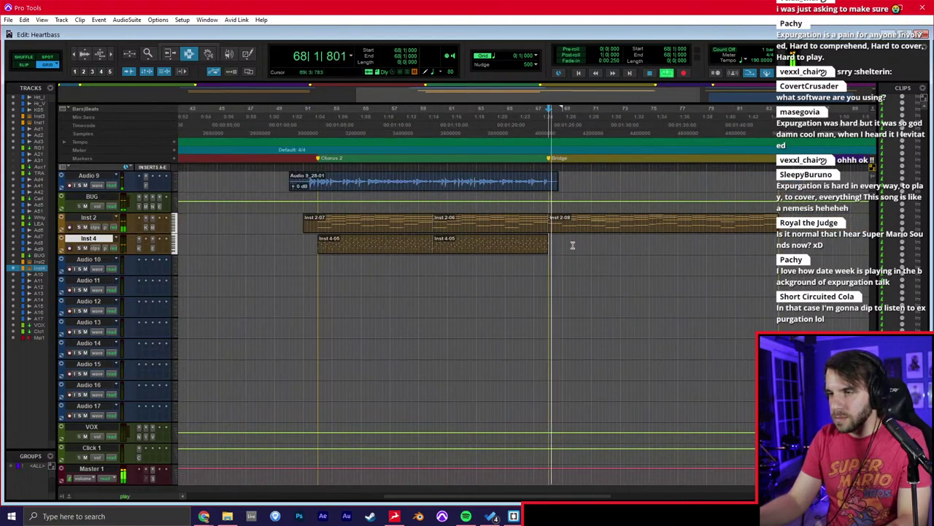
{"action": "key", "text": "t"}
{"action": "key", "text": "t"}
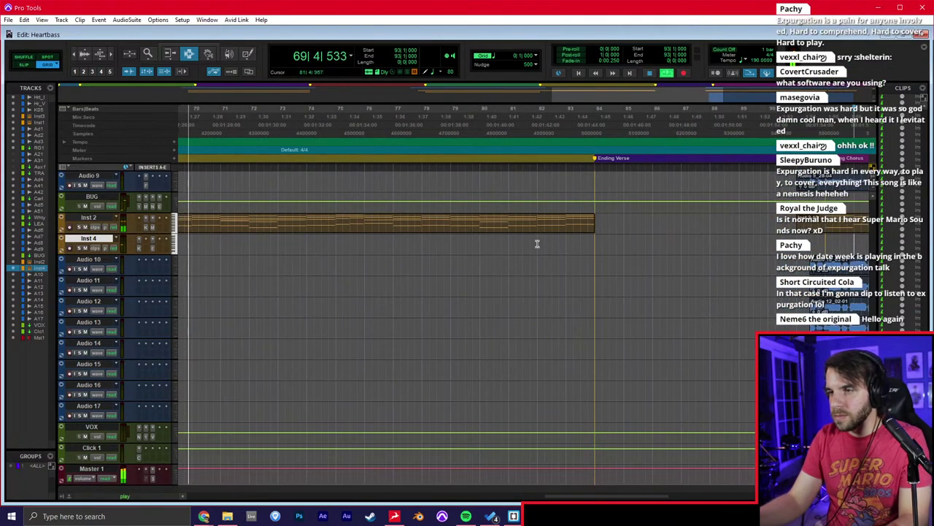
{"action": "key", "text": "r"}
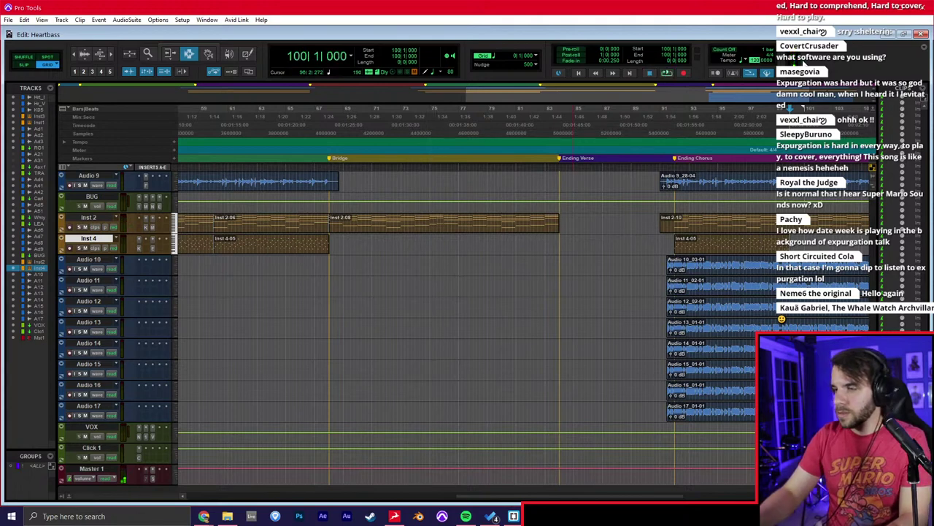
Set the session tempo to 120 and audition the Ending Chorus from bar 100.
{"action": "key", "text": "Return"}
{"action": "key", "text": "t"}
{"action": "key", "text": "space"}
{"action": "scroll", "coordinate": [619, 209], "scroll_direction": "left", "scroll_amount": 3}
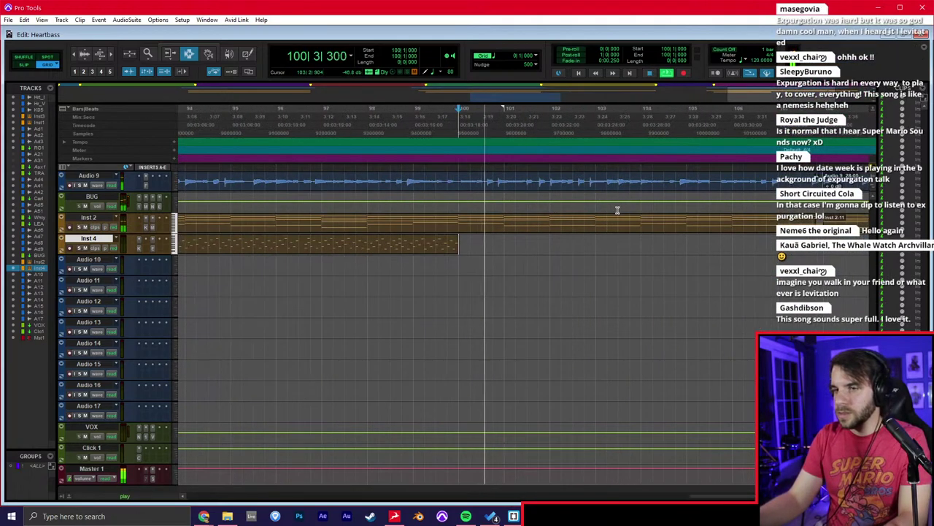
{"action": "scroll", "coordinate": [617, 209], "scroll_direction": "left", "scroll_amount": 3}
{"action": "key", "text": "space"}
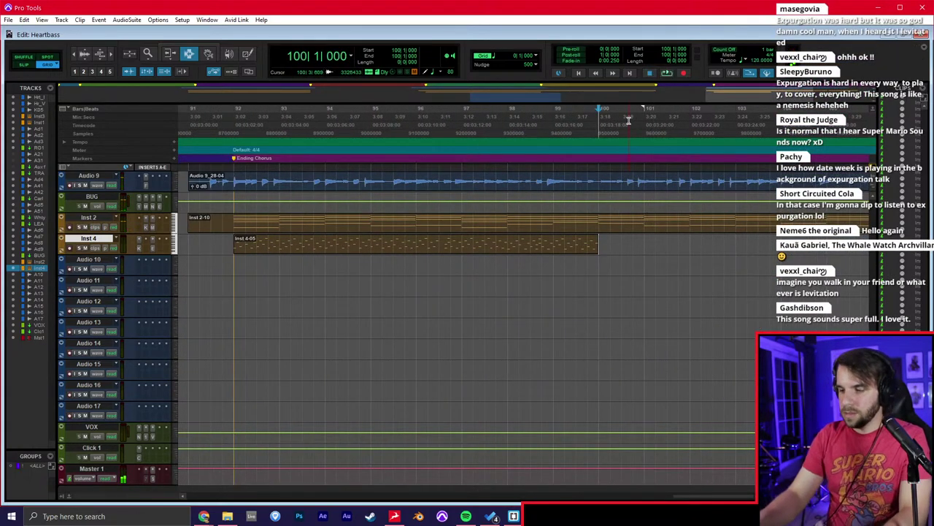
Record-enable Inst 4 and record a new arpeggio part from bar 100 to the end of the Ending Chorus.
{"action": "key", "text": "ctrl+space"}
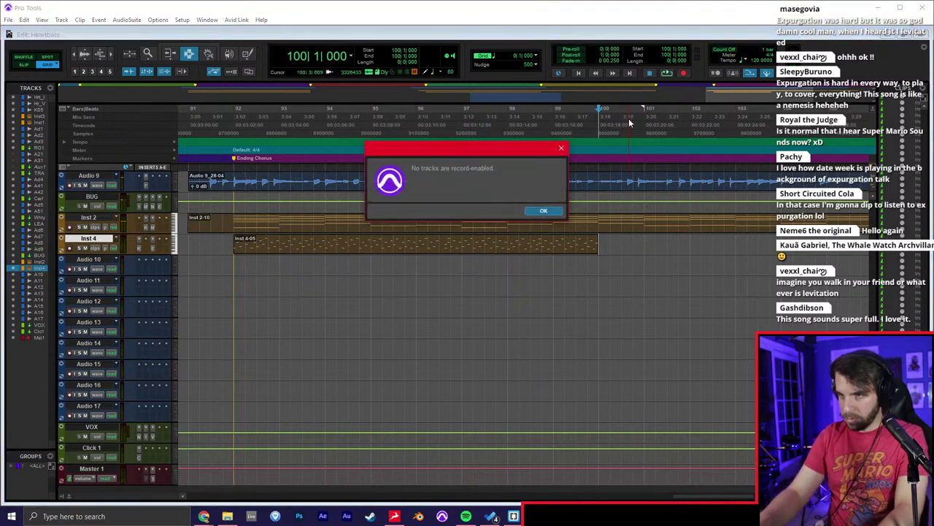
{"action": "key", "text": "Return"}
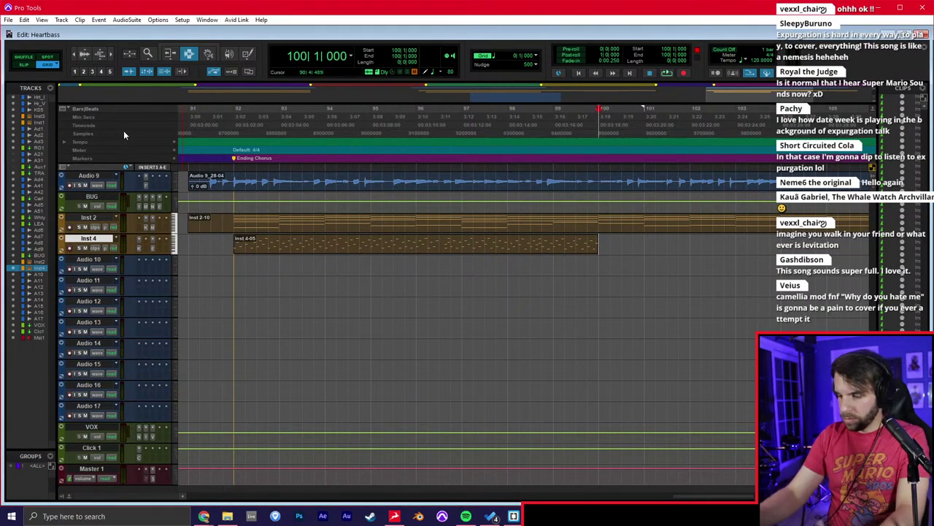
{"action": "key", "text": "ctrl+space"}
{"action": "key", "text": "space"}
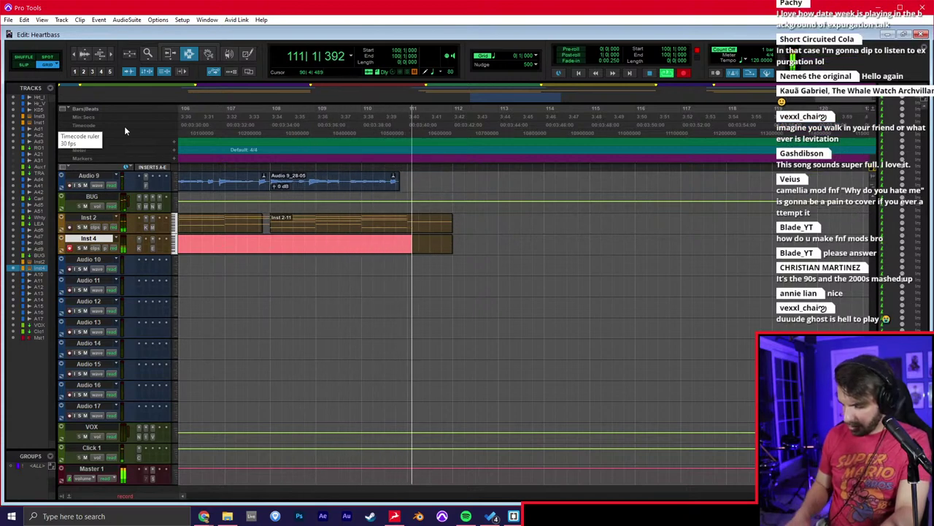
{"action": "key", "text": "space"}
Quantize the newly recorded Inst 4 clip and shorten all its notes to a sixteenth in the MIDI Editor.
{"action": "double_click", "coordinate": [371, 246]}
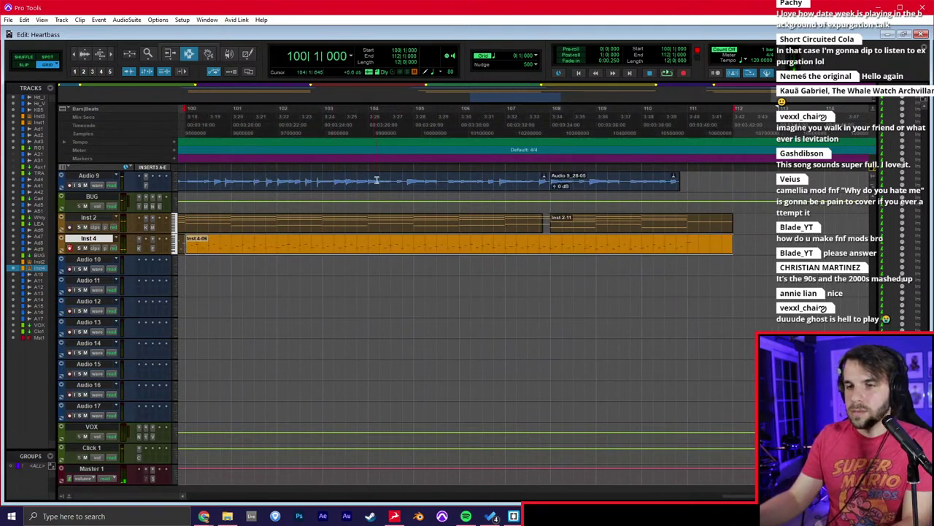
{"action": "key", "text": "alt+0"}
{"action": "key", "text": "Return"}
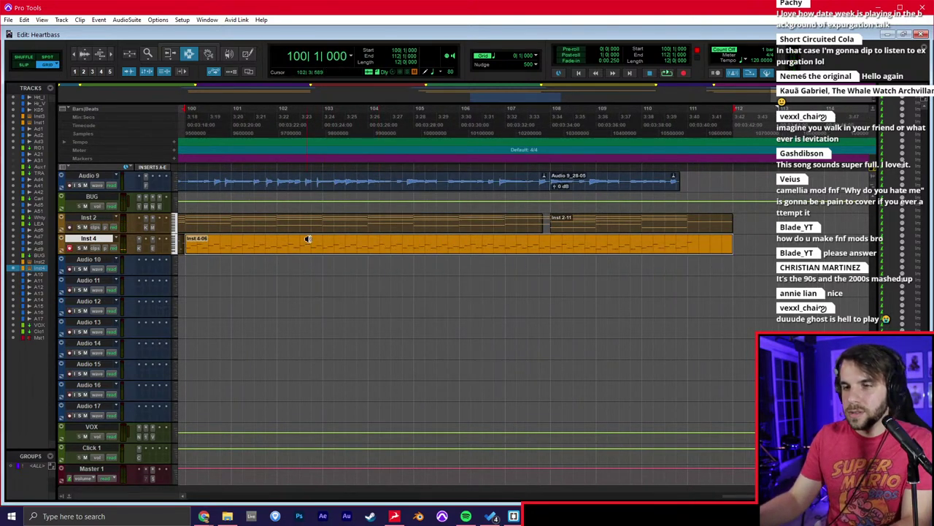
{"action": "key", "text": "super+="}
{"action": "left_click_drag", "start_coordinate": [252, 283], "coordinate": [237, 284]}
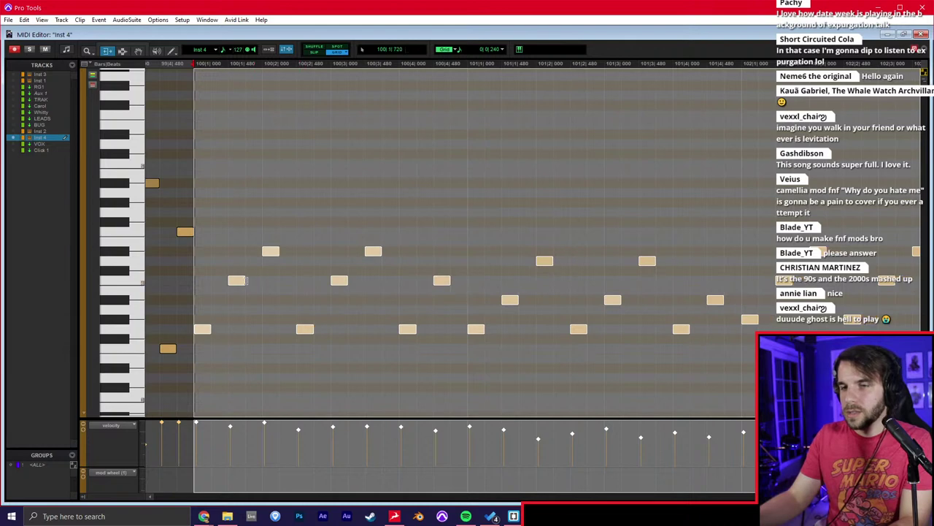
Copy the selected notes from bar 100 onward one octave higher, shift the copies a sixteenth later, and close the MIDI Editor.
{"action": "key", "text": "F8"}
{"action": "key", "text": "alt+shift+super+Up"}
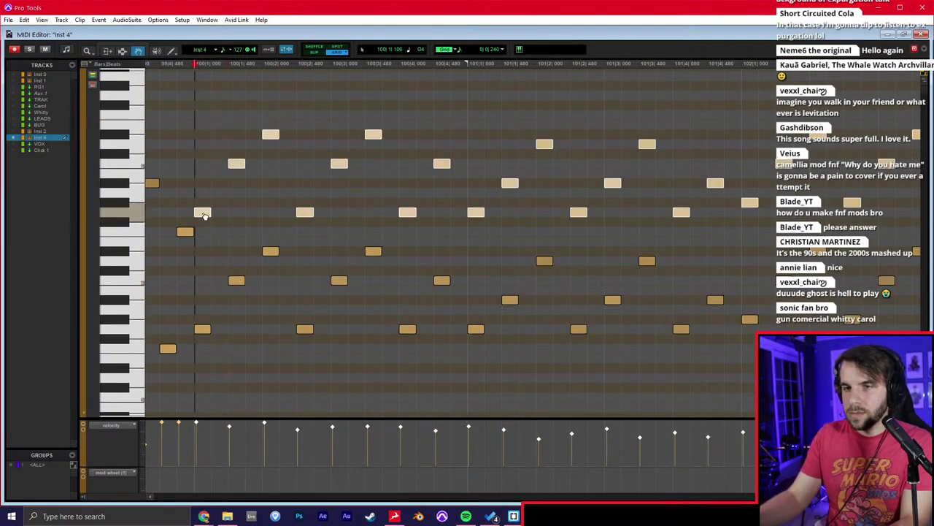
{"action": "left_click_drag", "start_coordinate": [201, 213], "coordinate": [219, 215]}
{"action": "key", "text": "super+="}
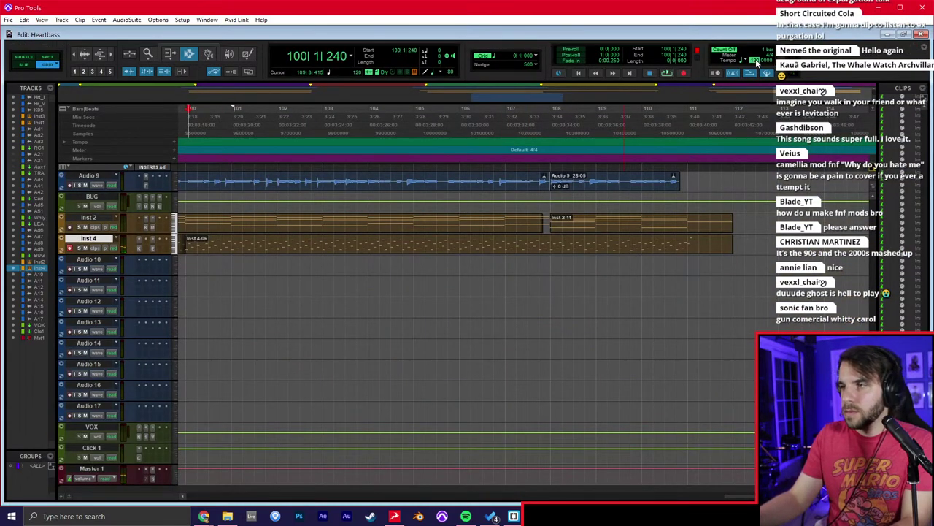
Set the session tempo to 190 and play the Ending Chorus from bar 91.
{"action": "type", "text": "190"}
{"action": "key", "text": "Return"}
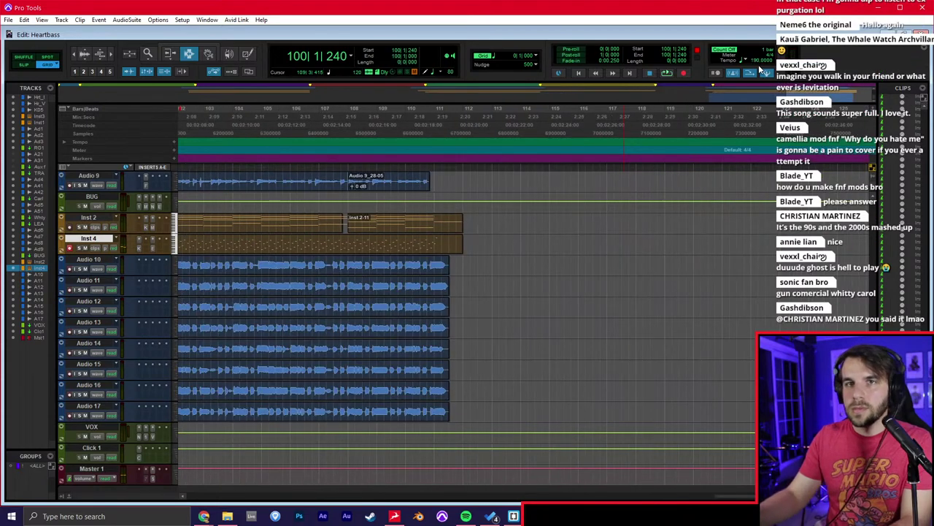
{"action": "scroll", "coordinate": [546, 230], "scroll_direction": "left", "scroll_amount": 3}
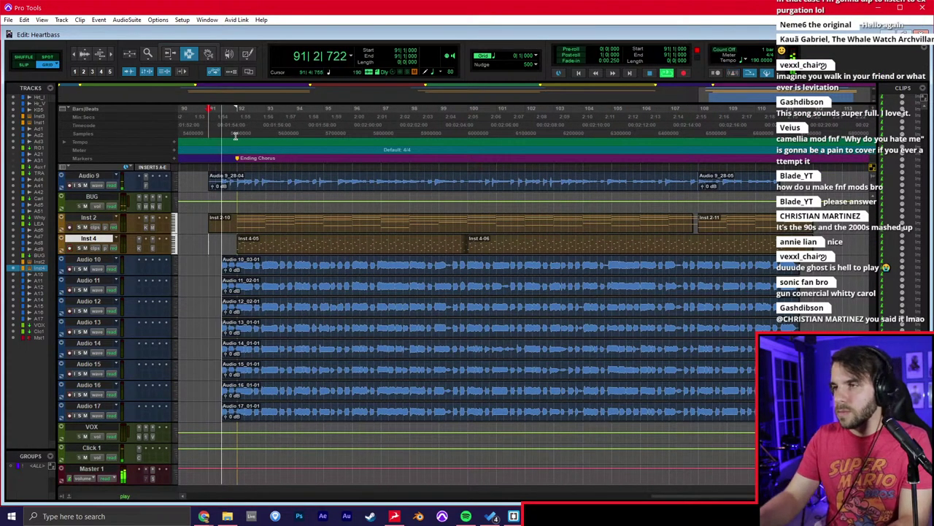
{"action": "scroll", "coordinate": [278, 233], "scroll_direction": "left", "scroll_amount": 1}
{"action": "scroll", "coordinate": [278, 234], "scroll_direction": "left", "scroll_amount": 2}
{"action": "left_click", "coordinate": [319, 242]}
{"action": "scroll", "coordinate": [321, 241], "scroll_direction": "down", "scroll_amount": 1}
{"action": "left_click", "coordinate": [367, 242]}
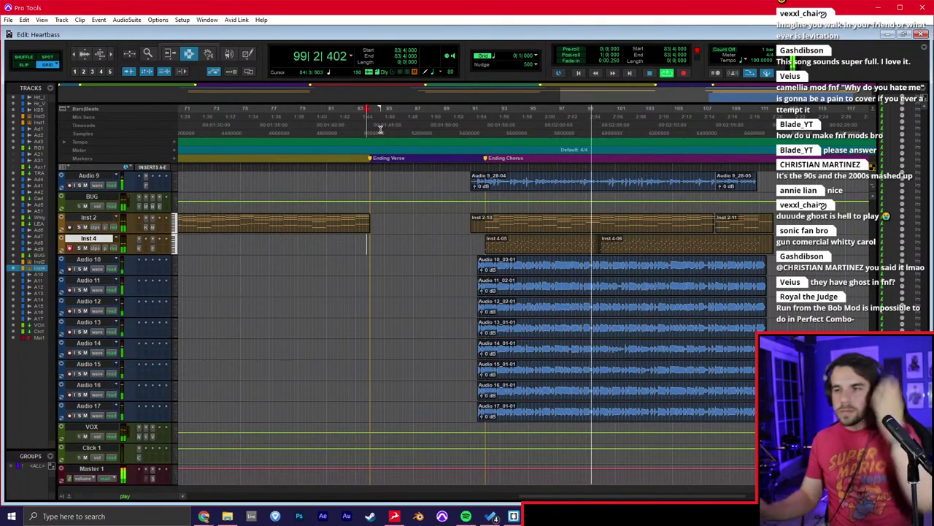
{"action": "left_click", "coordinate": [419, 237]}
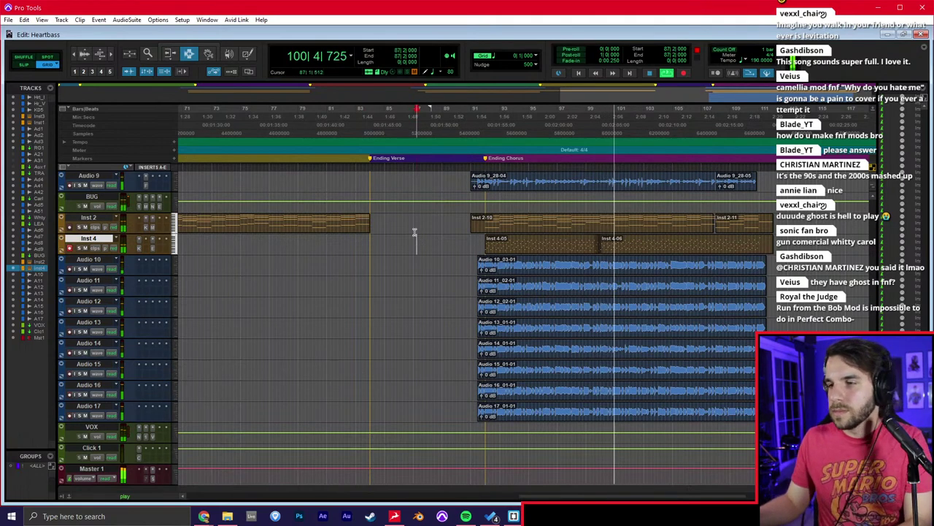
{"action": "key", "text": "r"}
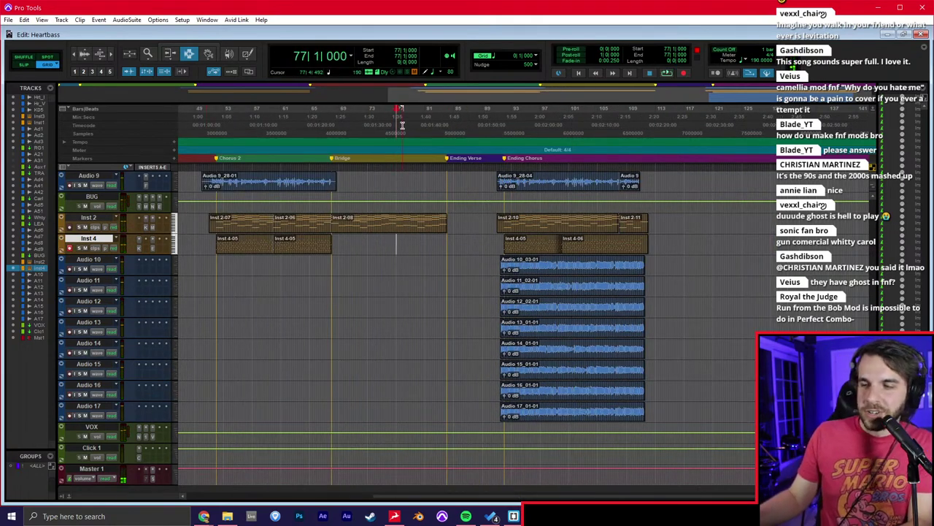
{"action": "key", "text": "Return"}
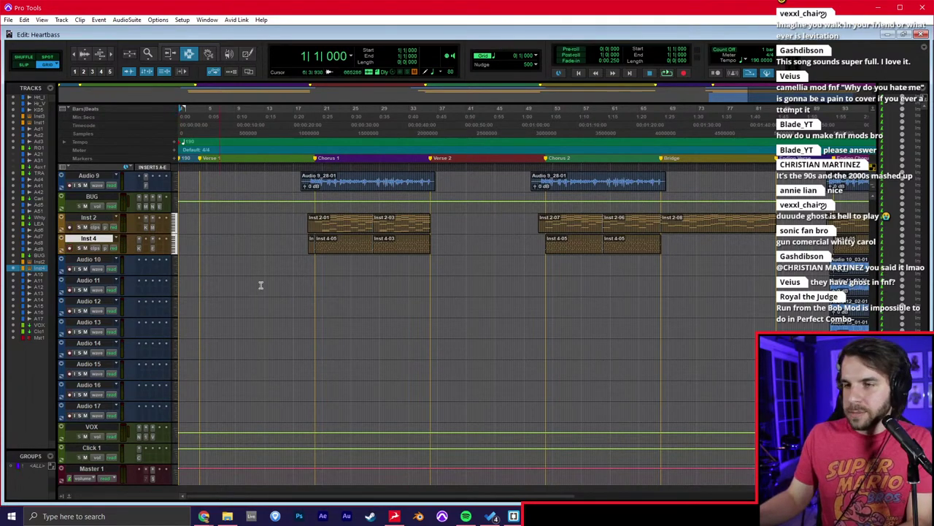
{"action": "key", "text": "ctrl+equal"}
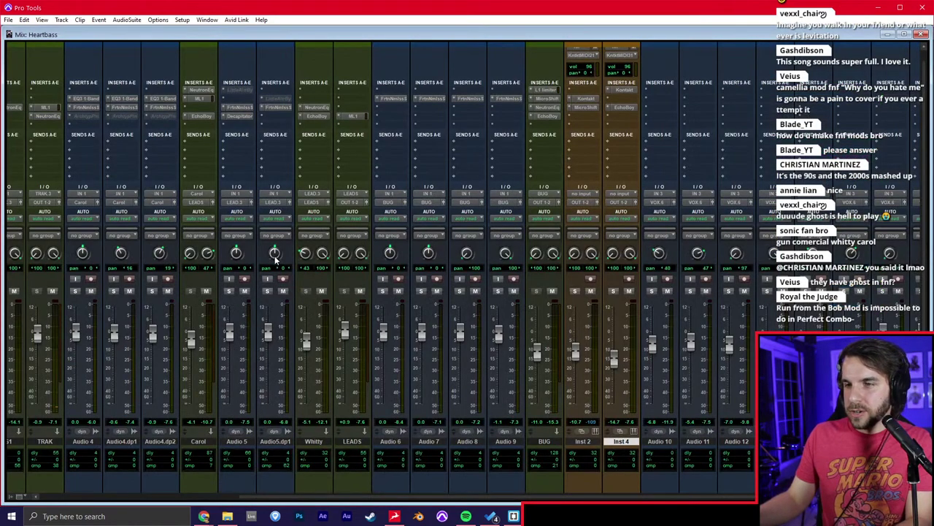
{"action": "key", "text": "ctrl+equal"}
Bring the song's intro into view and place the edit cursor in the Inst 3 clip at bar 2, beat 3.
{"action": "scroll", "coordinate": [265, 254], "scroll_direction": "up", "scroll_amount": 6}
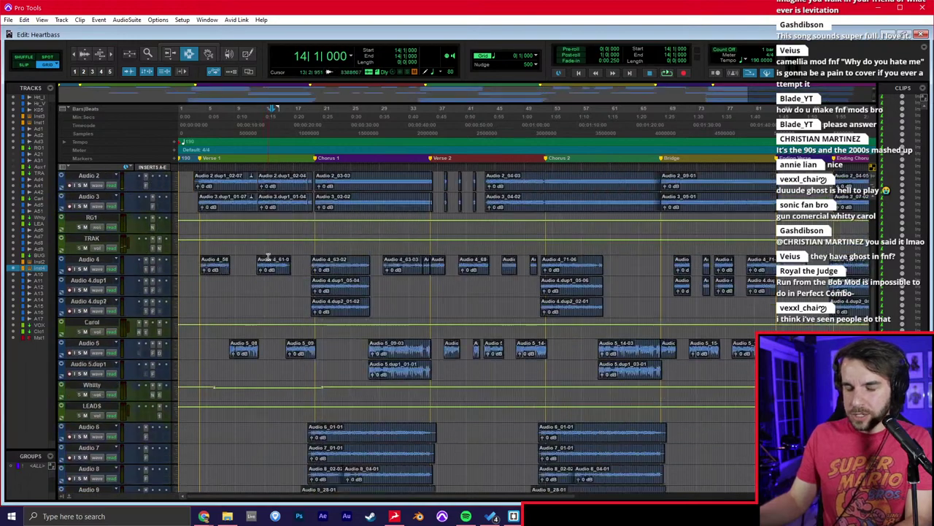
{"action": "left_click", "coordinate": [214, 259]}
{"action": "key", "text": "t"}
{"action": "key", "text": "t"}
{"action": "left_click", "coordinate": [222, 241]}
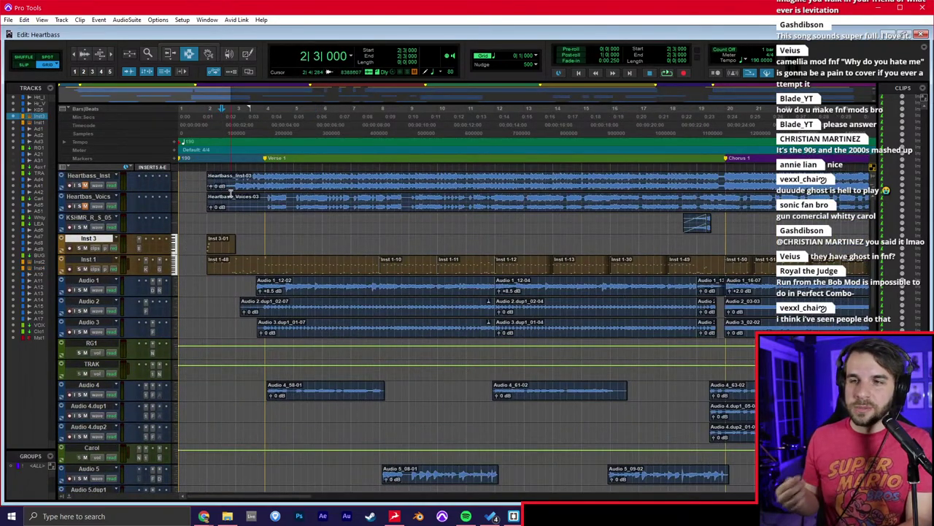
Switch to Chrome, look over the Tales From Rukon YouTube channel page, and minimize the browser.
{"action": "left_click", "coordinate": [204, 516]}
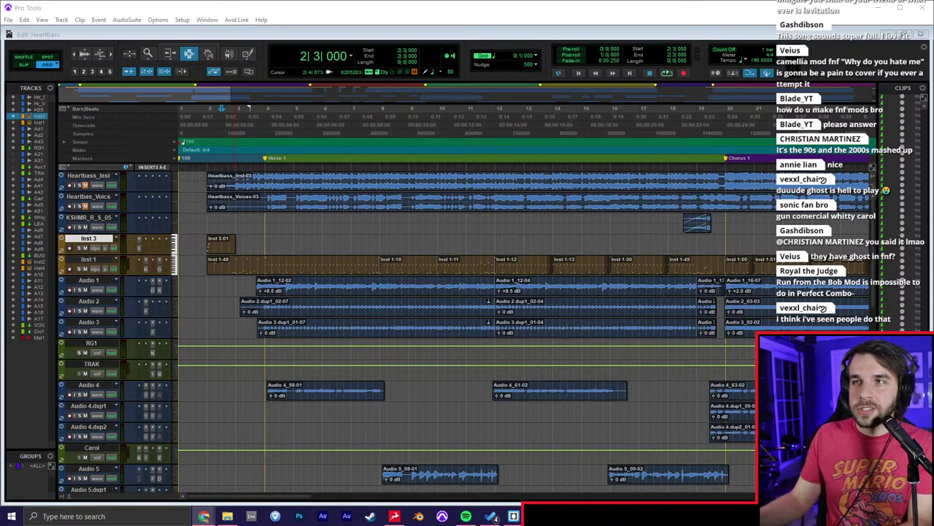
{"action": "left_click_drag", "start_coordinate": [529, 0], "coordinate": [469, 119]}
{"action": "scroll", "coordinate": [473, 269], "scroll_direction": "down", "scroll_amount": 2}
{"action": "scroll", "coordinate": [472, 266], "scroll_direction": "up", "scroll_amount": 2}
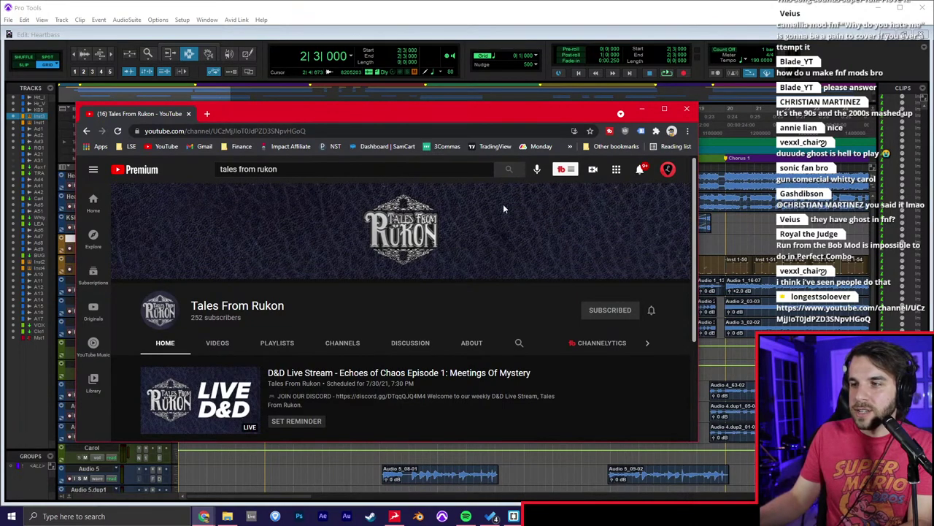
{"action": "left_click", "coordinate": [642, 109]}
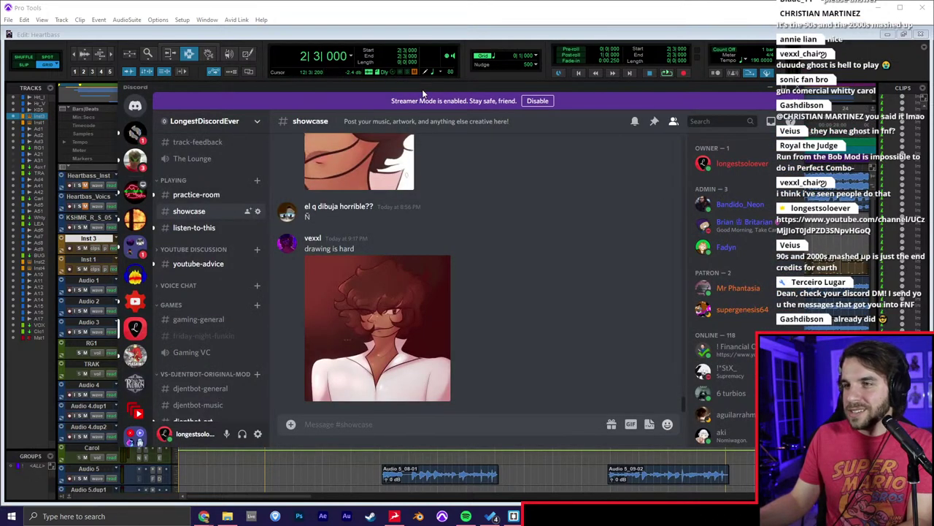
Look through the drawings in Discord's showcase channel, view the posted chat screenshot in the group conversation, and return to Pro Tools.
{"action": "left_click_drag", "start_coordinate": [424, 92], "coordinate": [437, 80]}
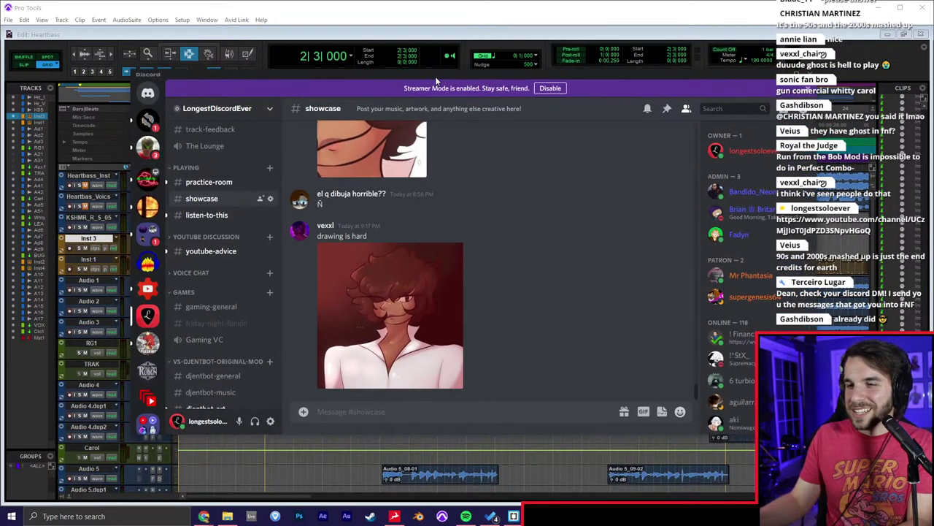
{"action": "scroll", "coordinate": [584, 273], "scroll_direction": "up", "scroll_amount": 5}
{"action": "scroll", "coordinate": [589, 268], "scroll_direction": "up", "scroll_amount": 3}
{"action": "scroll", "coordinate": [587, 271], "scroll_direction": "down", "scroll_amount": 1}
{"action": "scroll", "coordinate": [550, 232], "scroll_direction": "down", "scroll_amount": 5}
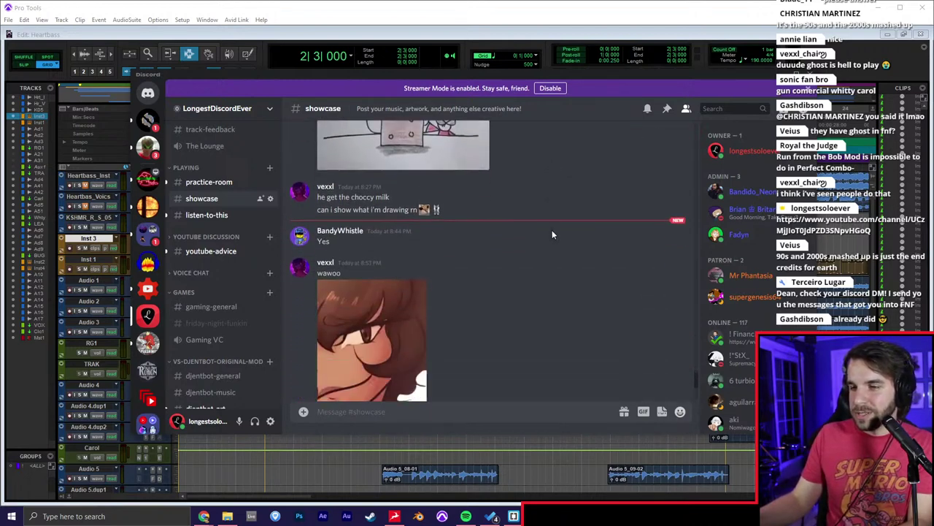
{"action": "scroll", "coordinate": [554, 237], "scroll_direction": "down", "scroll_amount": 2}
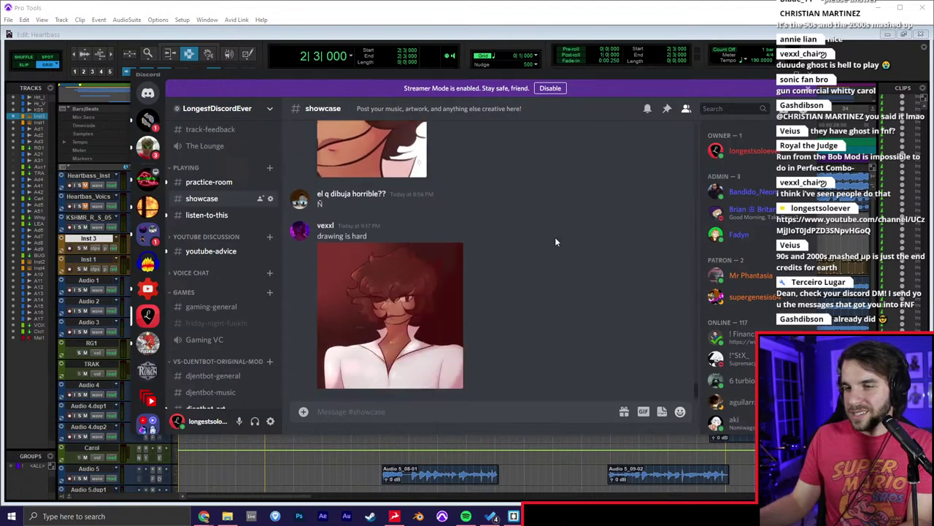
{"action": "scroll", "coordinate": [563, 243], "scroll_direction": "up", "scroll_amount": 3}
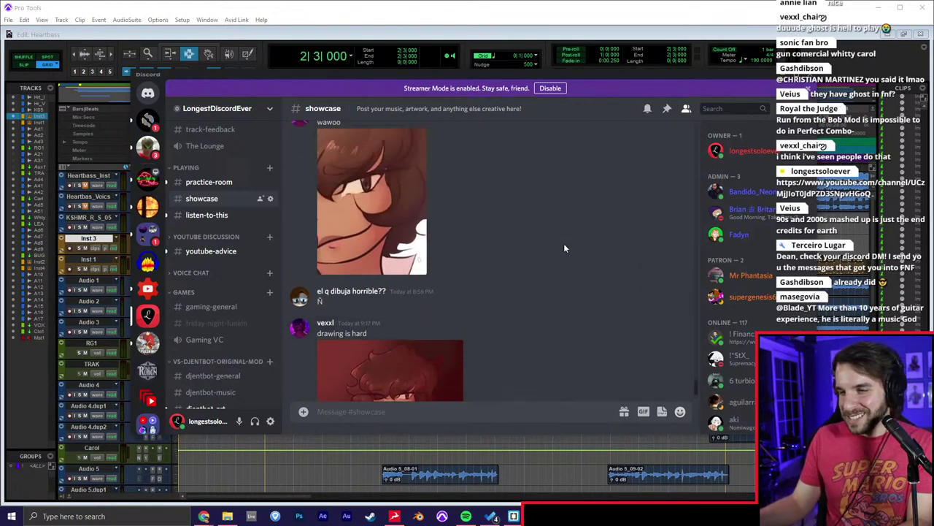
{"action": "scroll", "coordinate": [564, 243], "scroll_direction": "down", "scroll_amount": 3}
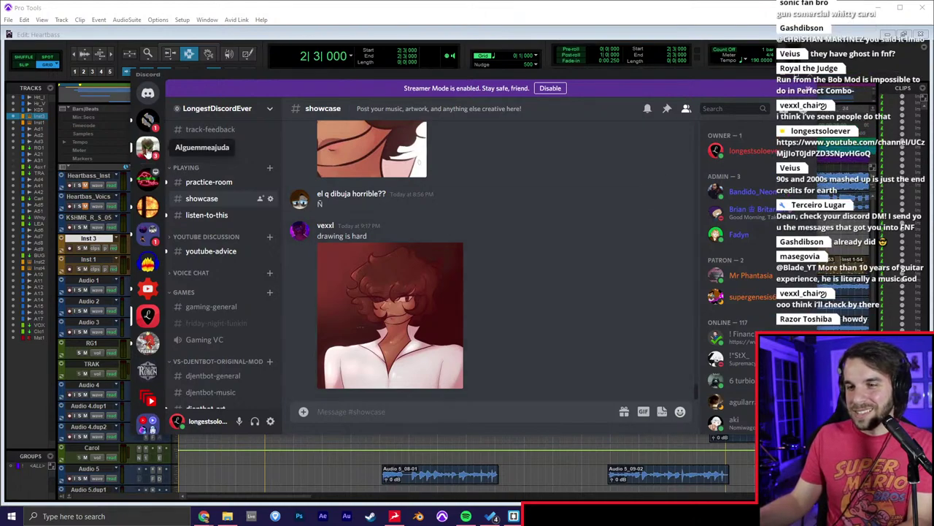
{"action": "left_click", "coordinate": [402, 349]}
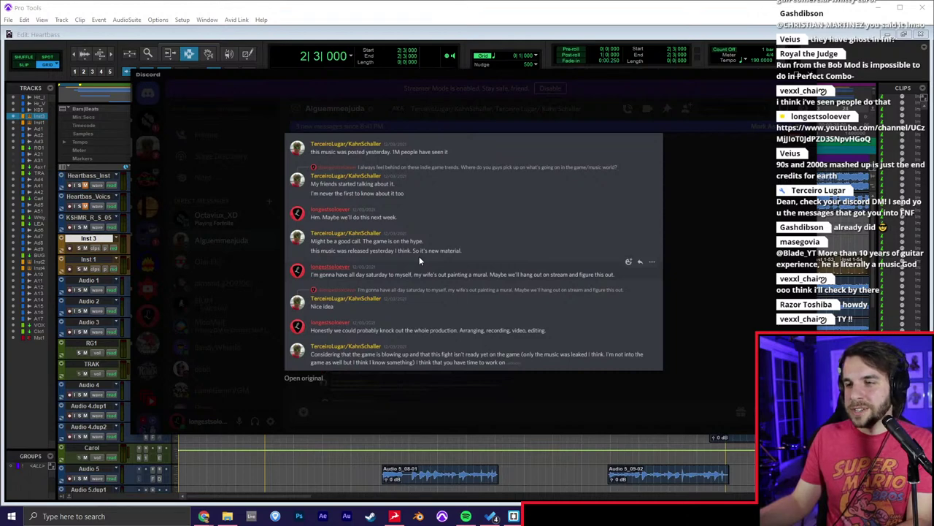
{"action": "left_click", "coordinate": [778, 77]}
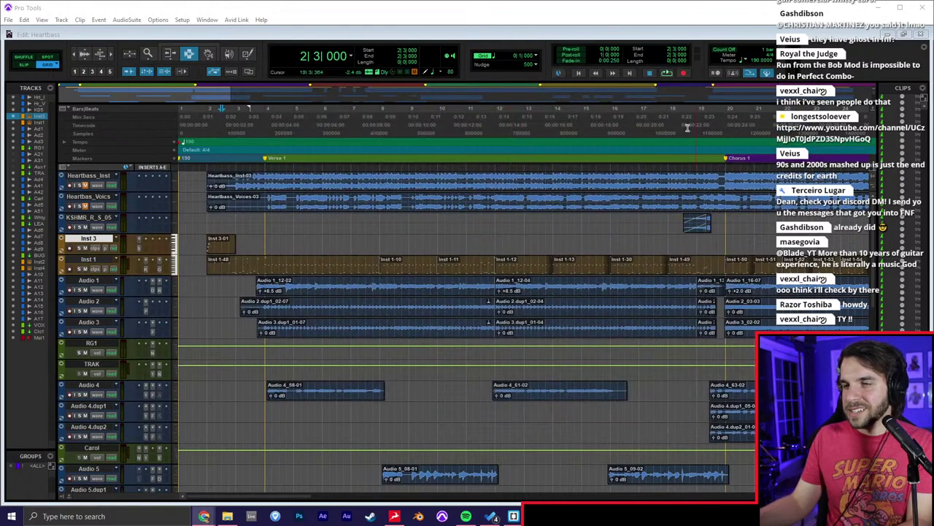
Place the edit cursor at bar 4 and play the opening of Verse 1.
{"action": "left_click", "coordinate": [415, 315]}
{"action": "left_click", "coordinate": [286, 332]}
{"action": "left_click", "coordinate": [266, 331]}
{"action": "key", "text": "space"}
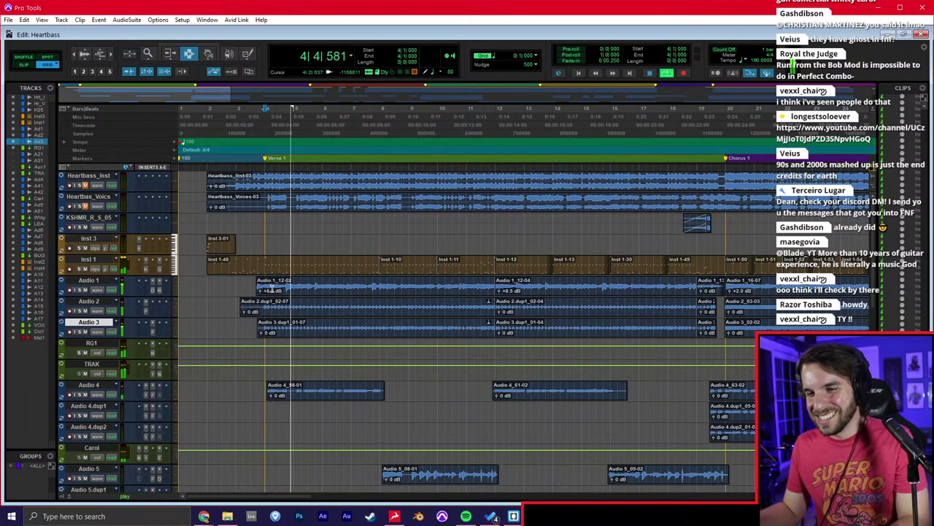
{"action": "key", "text": "space"}
Rename the Inst 1 track to Drums.
{"action": "left_click", "coordinate": [86, 259]}
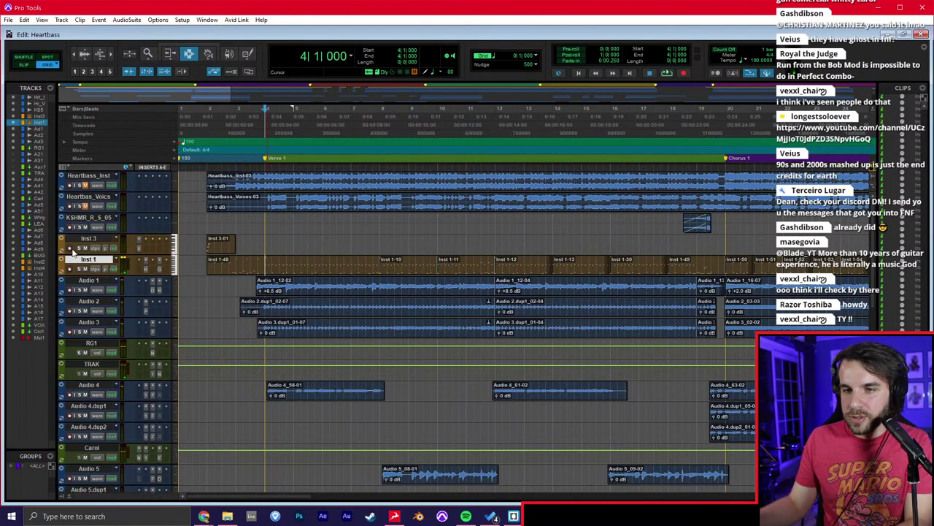
{"action": "double_click", "coordinate": [88, 260]}
{"action": "type", "text": "Drums"}
{"action": "key", "text": "Return"}
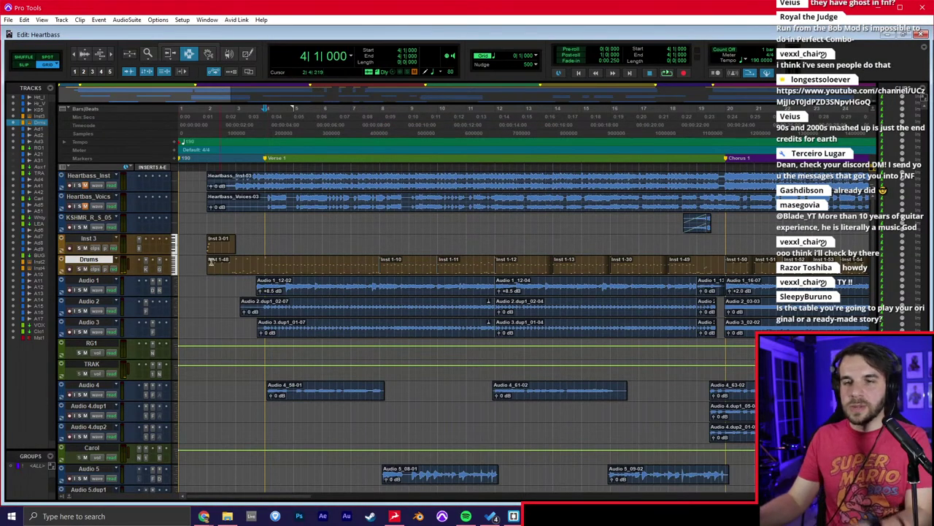
Move the Inst 3 track directly below the Inst 4 track.
{"action": "left_click_drag", "start_coordinate": [87, 240], "coordinate": [92, 281]}
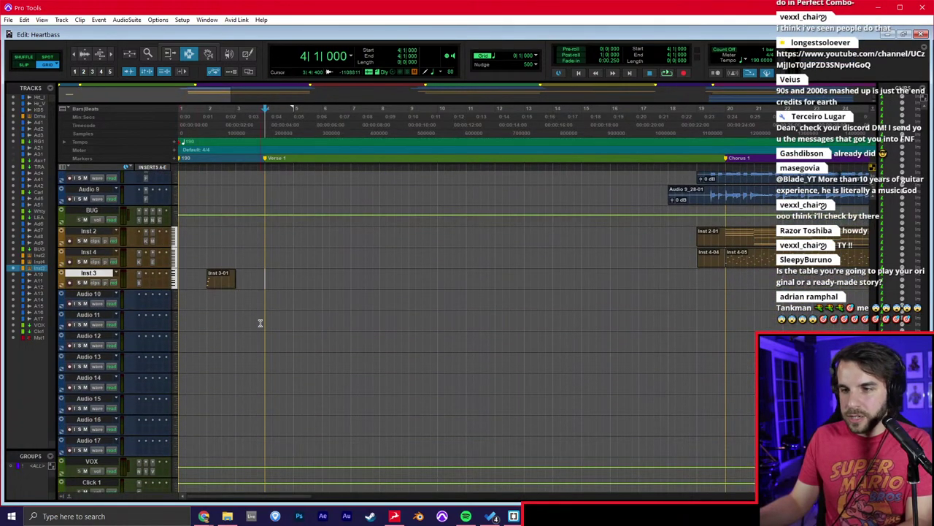
{"action": "key", "text": "ctrl+equal"}
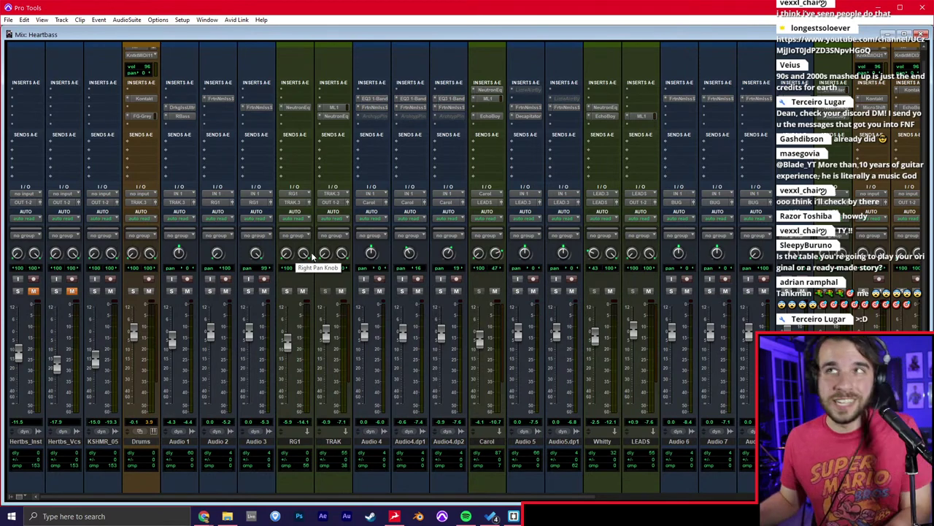
{"action": "key", "text": "ctrl+equal"}
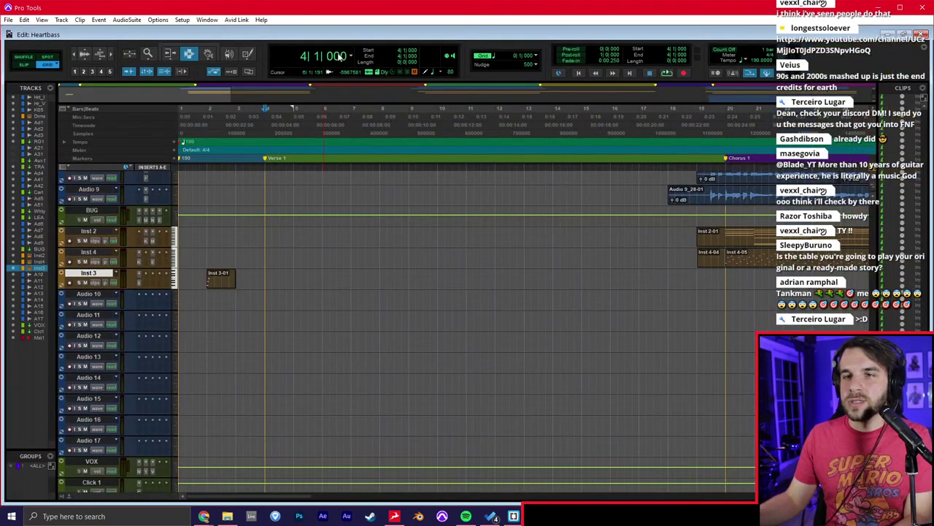
{"action": "left_click", "coordinate": [273, 285]}
{"action": "left_click", "coordinate": [261, 278]}
{"action": "left_click", "coordinate": [258, 278]}
{"action": "left_click_drag", "start_coordinate": [259, 278], "coordinate": [275, 302]}
{"action": "left_click", "coordinate": [271, 292]}
{"action": "left_click", "coordinate": [273, 294]}
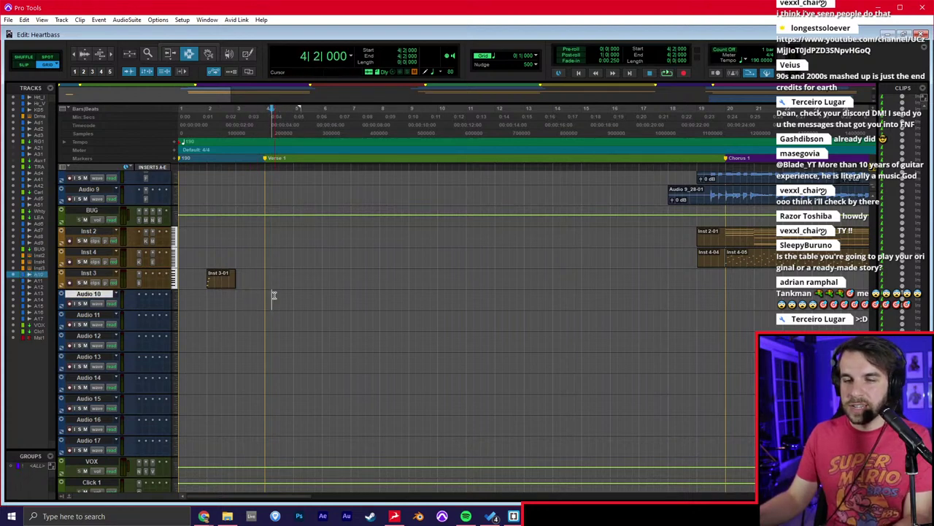
Play the song's intro from bar 2, starting with the Inst 3 clip.
{"action": "left_click", "coordinate": [292, 278]}
{"action": "key", "text": "ctrl+bracketright"}
{"action": "left_click", "coordinate": [281, 276]}
{"action": "left_click", "coordinate": [305, 276]}
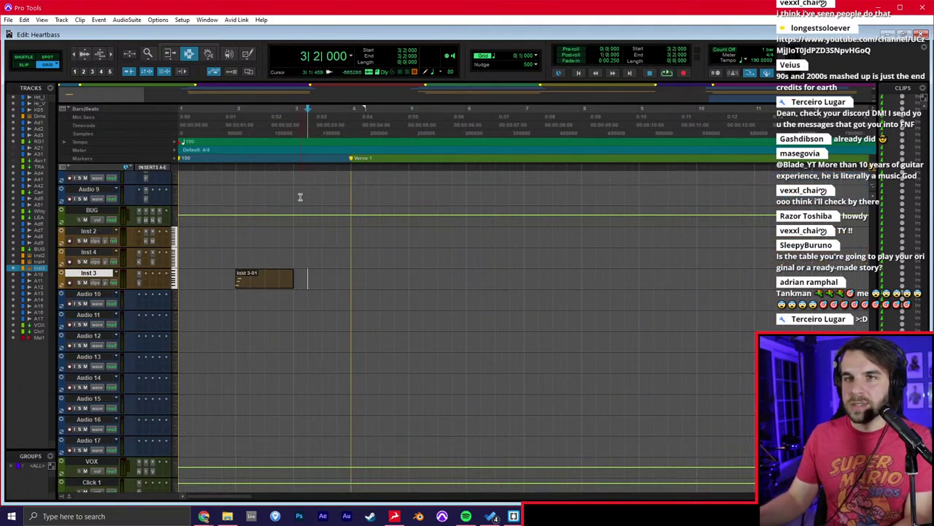
{"action": "key", "text": "Return"}
{"action": "key", "text": "space"}
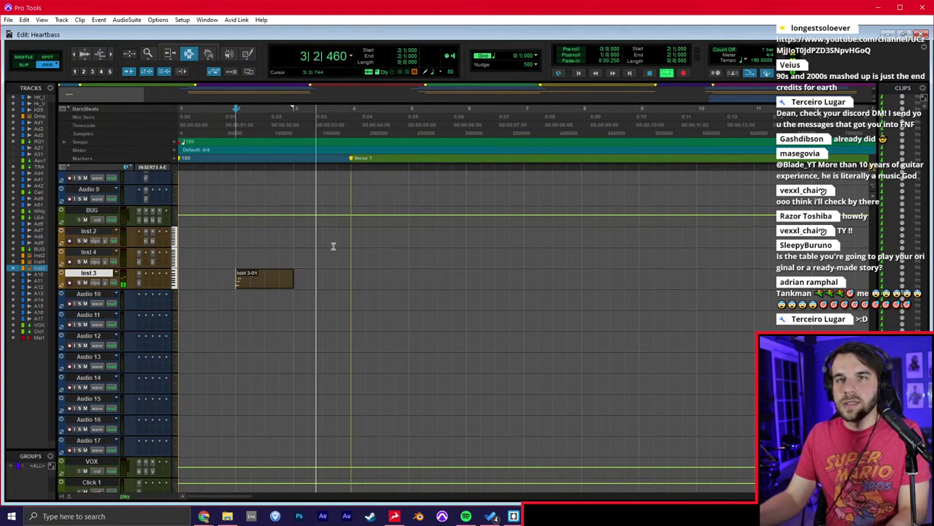
{"action": "scroll", "coordinate": [338, 253], "scroll_direction": "up", "scroll_amount": 10}
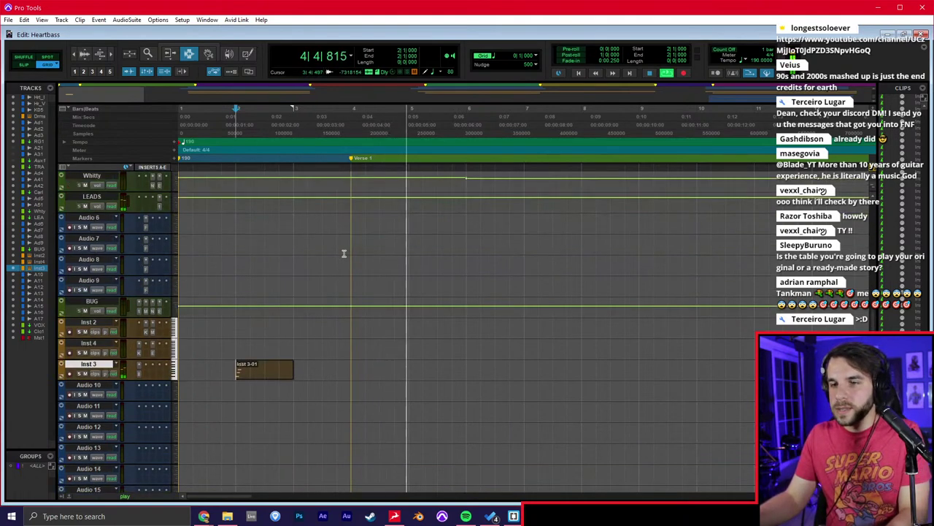
{"action": "key", "text": "space"}
Rename the Audio 1 track to Bass and continue to the name of the Audio 2 track.
{"action": "scroll", "coordinate": [338, 253], "scroll_direction": "up", "scroll_amount": 4}
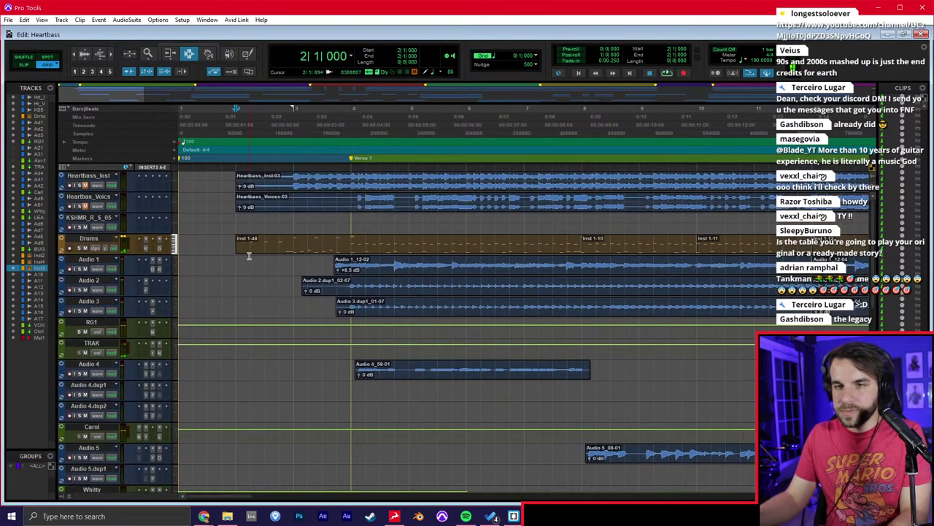
{"action": "double_click", "coordinate": [89, 259]}
{"action": "type", "text": "Bass"}
{"action": "key", "text": "ctrl+Right"}
Try to rename the Audio 2 track to RG1 and give it the name RG instead.
{"action": "type", "text": "R"}
{"action": "key", "text": "ctrl+Right"}
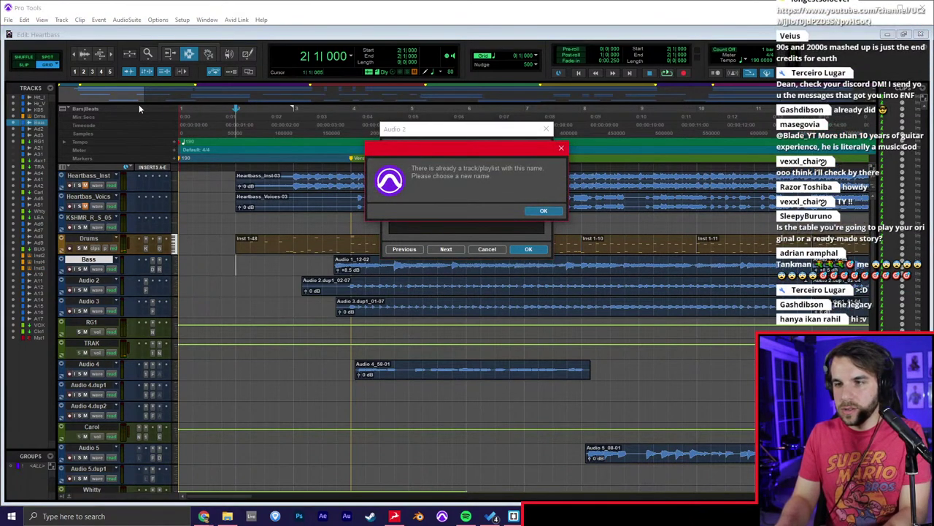
{"action": "key", "text": "Return"}
{"action": "key", "text": "BackSpace"}
{"action": "key", "text": "ctrl+Right"}
{"action": "key", "text": "ctrl+Left"}
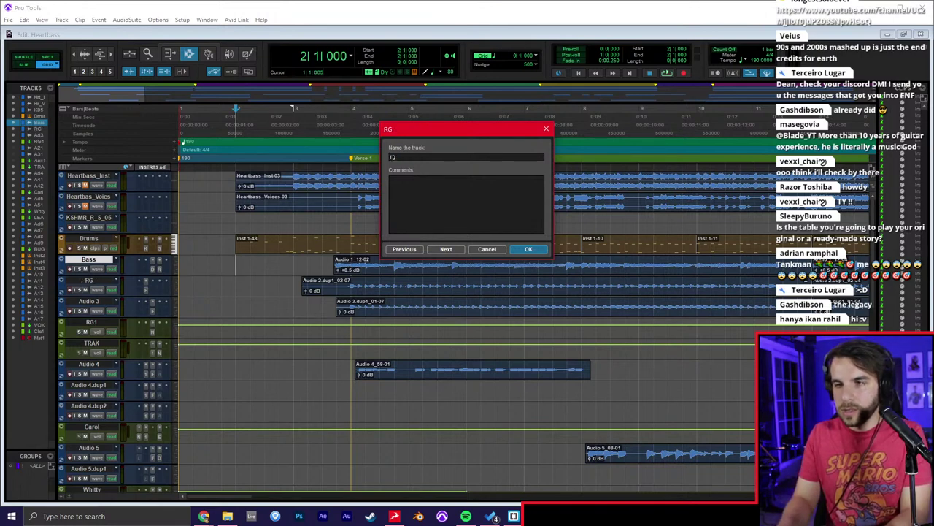
Rename the RG1 aux track to RG and the Audio 2 and Audio 3 tracks to RG1 and RG2.
{"action": "type", "text": "rg"}
{"action": "key", "text": "ctrl+Right"}
{"action": "key", "text": "ctrl+Left"}
{"action": "type", "text": "RG"}
{"action": "key", "text": "ctrl+Left"}
{"action": "key", "text": "ctrl+Right"}
{"action": "type", "text": "RG1"}
{"action": "key", "text": "ctrl+Right"}
{"action": "type", "text": "RG"}
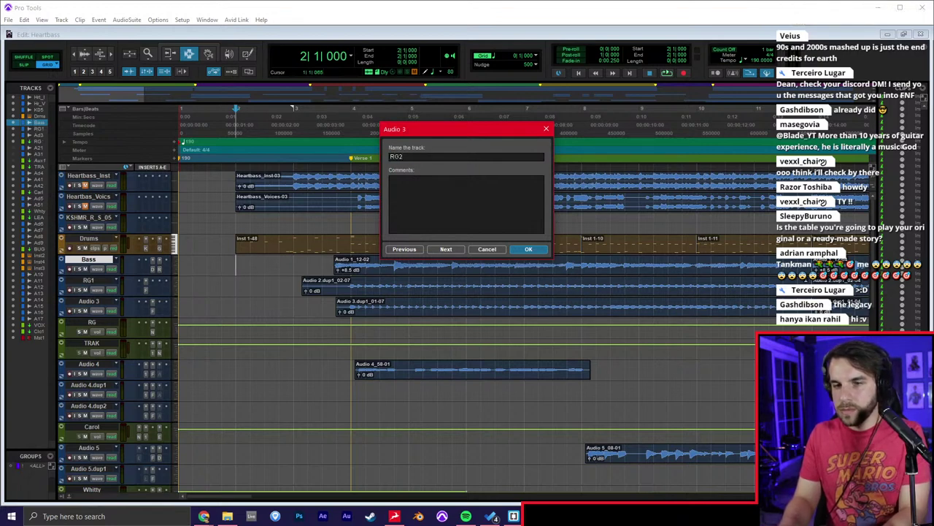
{"action": "key", "text": "Return"}
Rename the Audio 4, Audio 4.dup1 and Audio 4.dup2 tracks to CarolLead, CarolDub and CarolDub2.
{"action": "double_click", "coordinate": [91, 368]}
{"action": "type", "text": "Car"}
{"action": "type", "text": "olLead"}
{"action": "key", "text": "ctrl+Right"}
{"action": "type", "text": "Carol"}
{"action": "key", "text": "ctrl+Right"}
{"action": "type", "text": "Dy"}
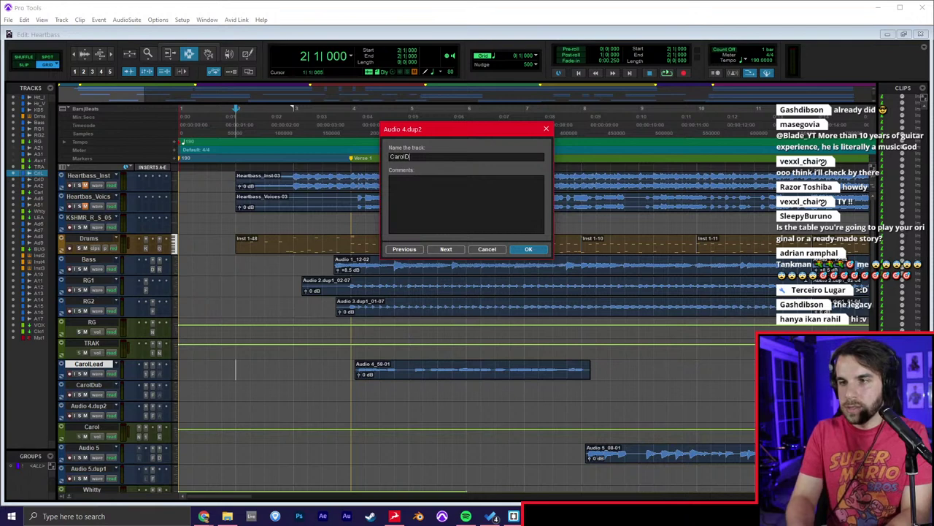
{"action": "key", "text": "Return"}
Rename the Audio 5 and Audio 5.dup1 tracks to WhittyLead and WhittyDub.
{"action": "scroll", "coordinate": [244, 304], "scroll_direction": "down", "scroll_amount": 2}
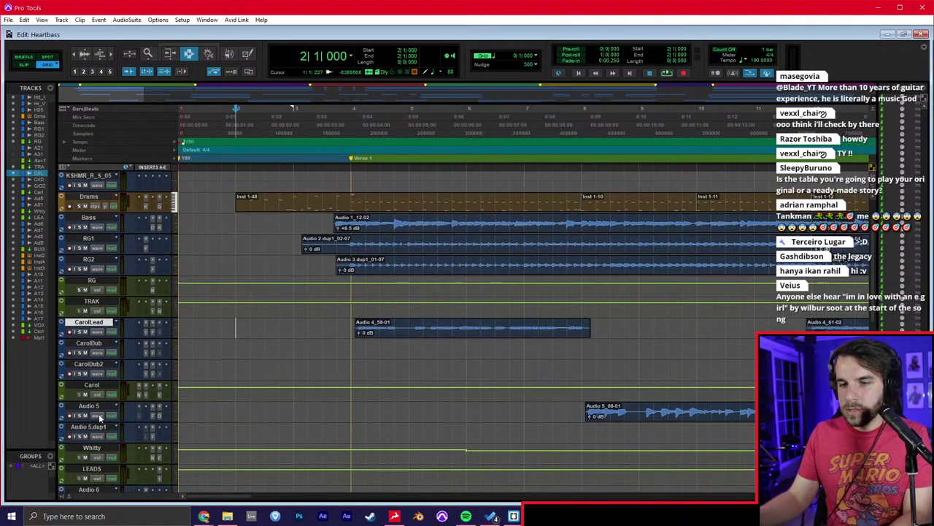
{"action": "left_click", "coordinate": [89, 406]}
{"action": "double_click", "coordinate": [94, 405]}
{"action": "type", "text": "Whitty"}
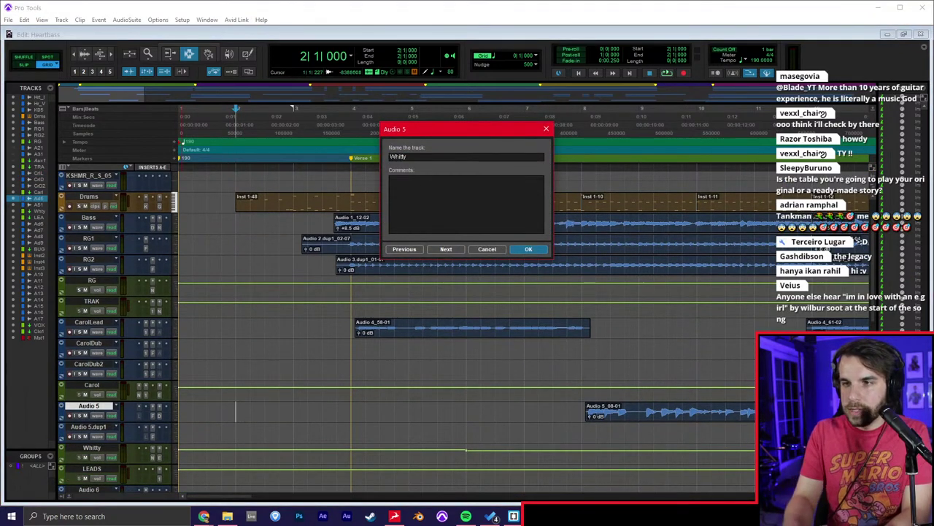
{"action": "key", "text": "Return"}
{"action": "key", "text": "Return"}
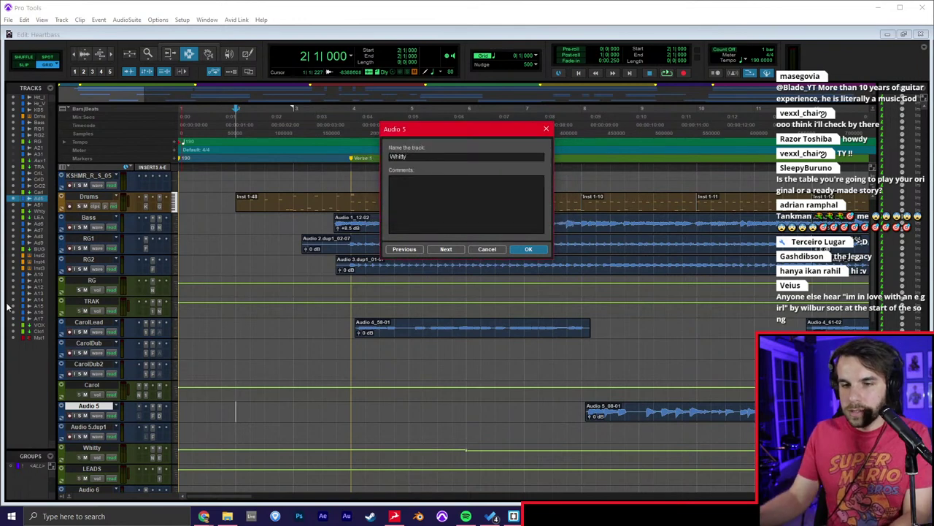
{"action": "type", "text": "Lead"}
{"action": "key", "text": "ctrl+Right"}
{"action": "type", "text": "WhittyDub"}
{"action": "key", "text": "Return"}
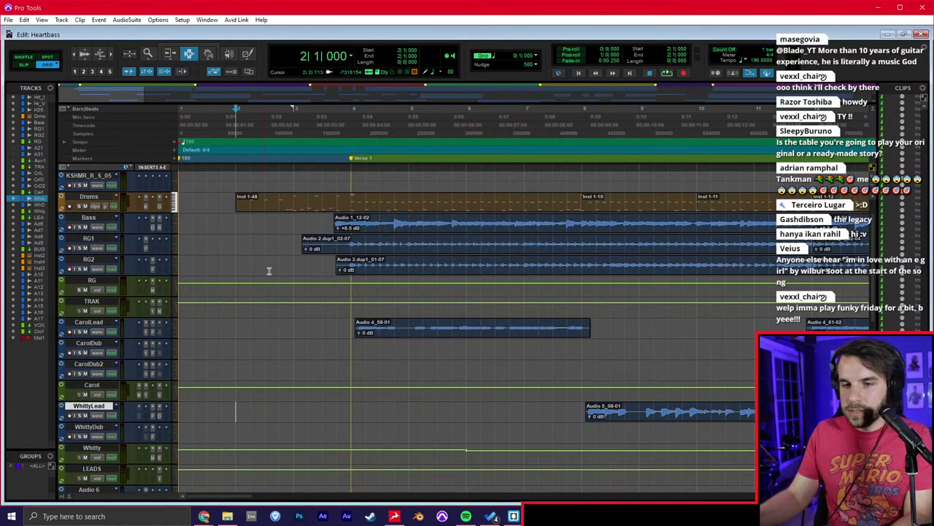
Rename the Audio 6, Audio 7, Audio 8 and Audio 9 tracks to BUG1, BUG2, BUG3 and BUG4 in the Mix window.
{"action": "scroll", "coordinate": [278, 288], "scroll_direction": "down", "scroll_amount": 2}
{"action": "key", "text": "ctrl+equal"}
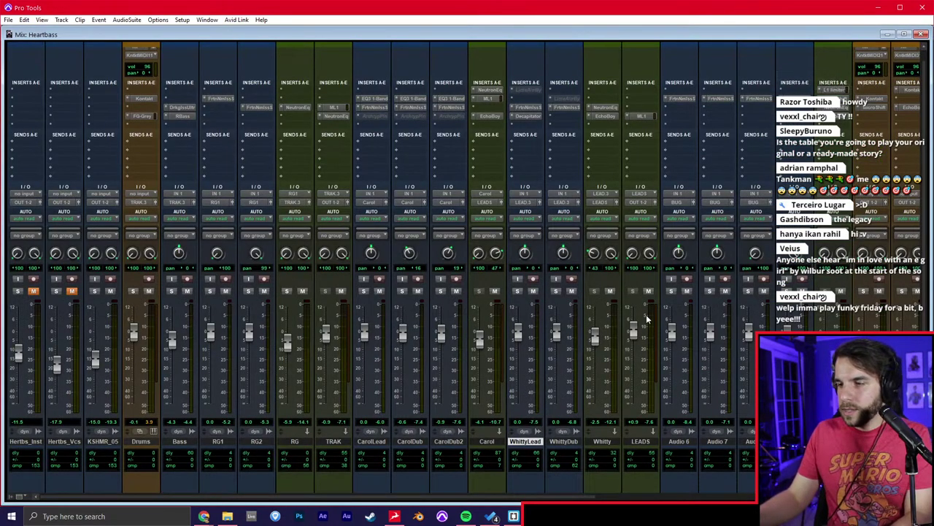
{"action": "scroll", "coordinate": [652, 295], "scroll_direction": "right", "scroll_amount": 5}
{"action": "left_click", "coordinate": [508, 442]}
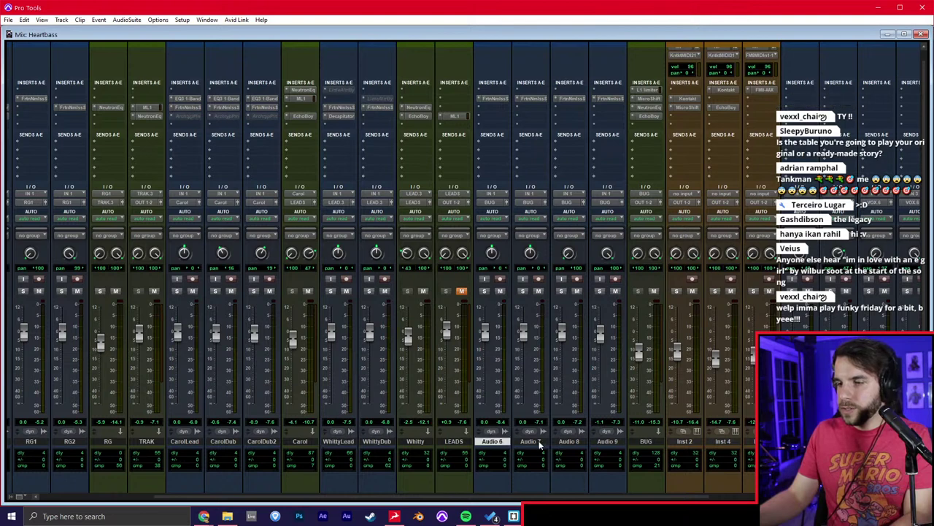
{"action": "double_click", "coordinate": [497, 443]}
{"action": "type", "text": "B"}
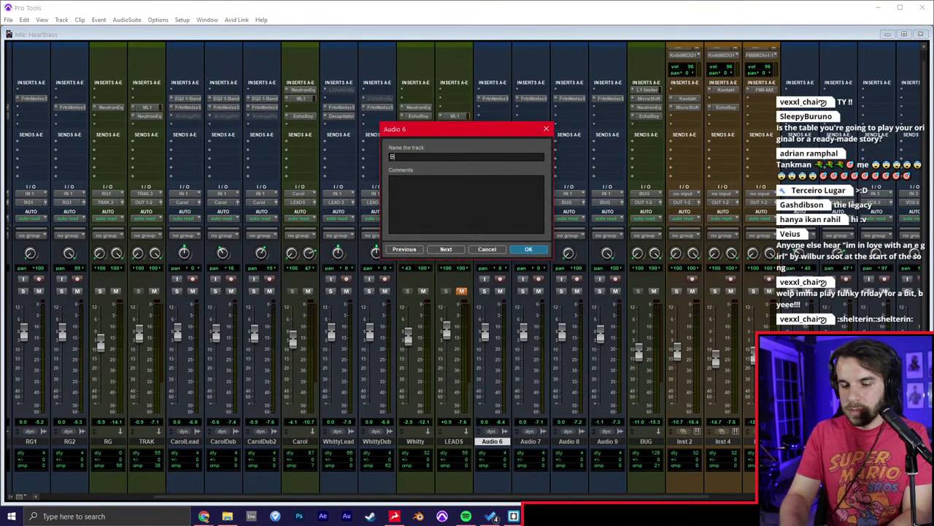
{"action": "type", "text": "UG"}
{"action": "key", "text": "ctrl+Right"}
{"action": "type", "text": "BUG2"}
{"action": "key", "text": "ctrl+Right"}
{"action": "type", "text": "BUG3"}
{"action": "key", "text": "ctrl+Right"}
{"action": "type", "text": "BU"}
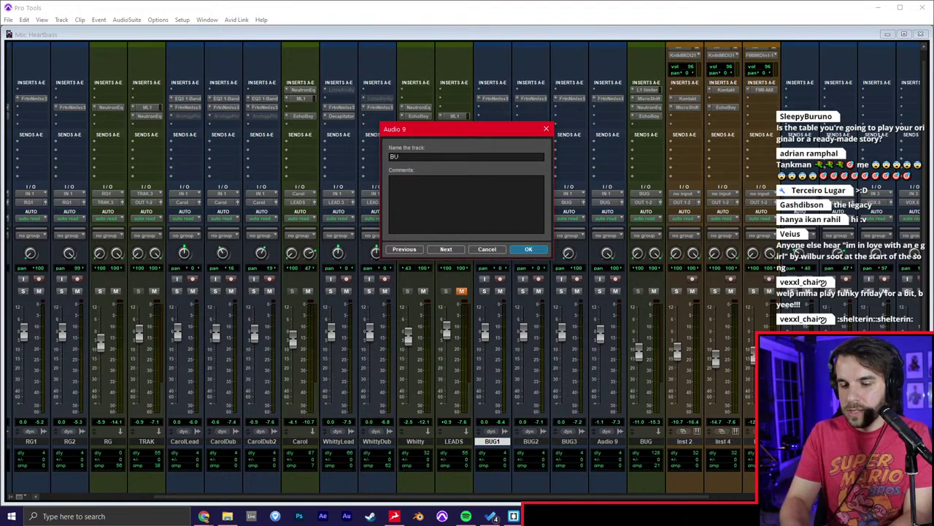
{"action": "type", "text": "G4"}
{"action": "key", "text": "Return"}
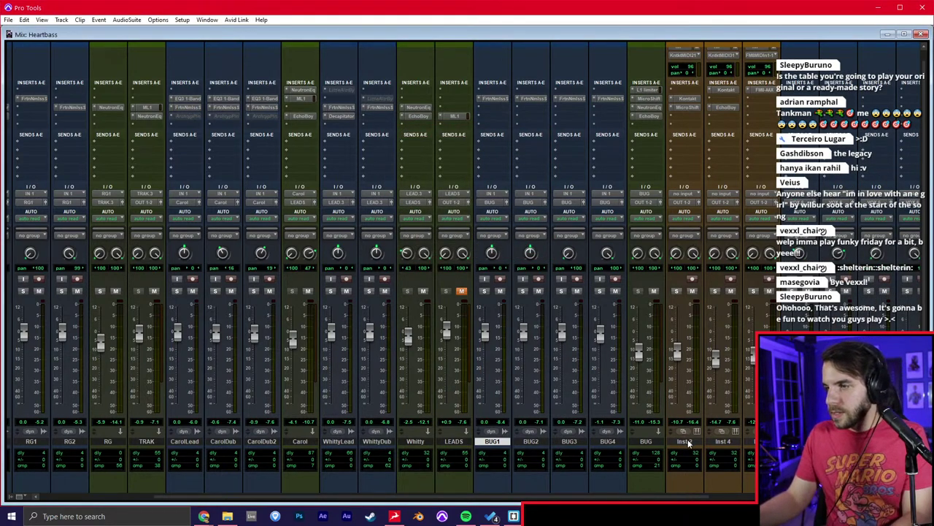
{"action": "key", "text": "ctrl+equal"}
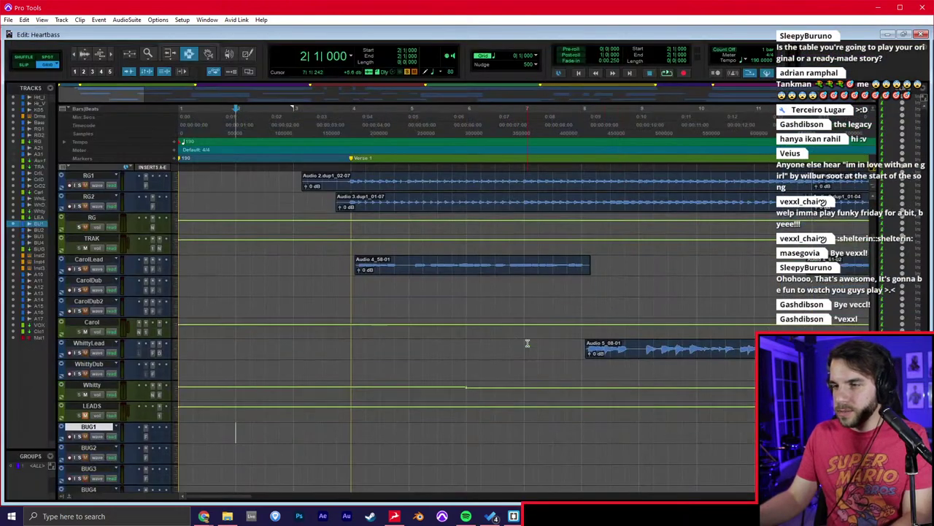
Play the song from Chorus 1 and rename the Inst 2 track to MelloStrings.
{"action": "key", "text": "r"}
{"action": "key", "text": "r"}
{"action": "scroll", "coordinate": [503, 352], "scroll_direction": "down", "scroll_amount": 3}
{"action": "left_click", "coordinate": [453, 392]}
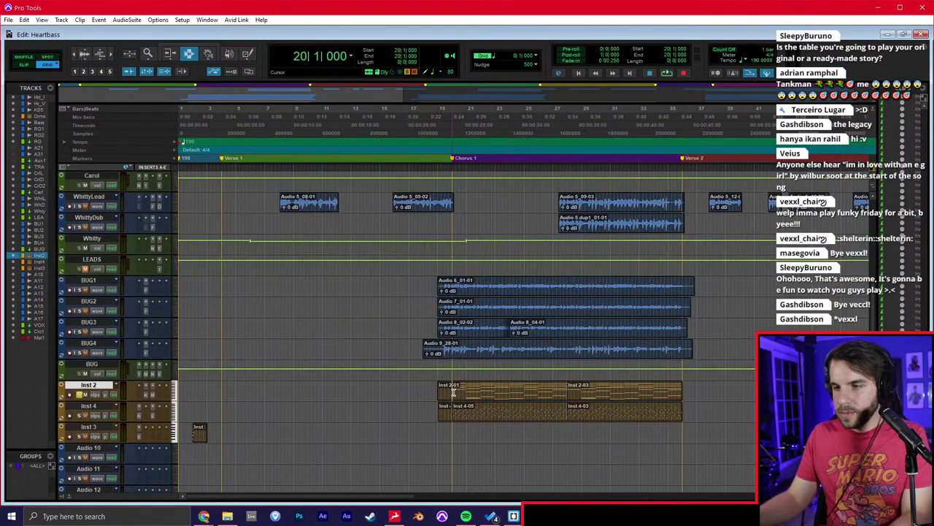
{"action": "key", "text": "space"}
{"action": "double_click", "coordinate": [89, 385]}
{"action": "type", "text": "MelloStrings"}
{"action": "key", "text": "Return"}
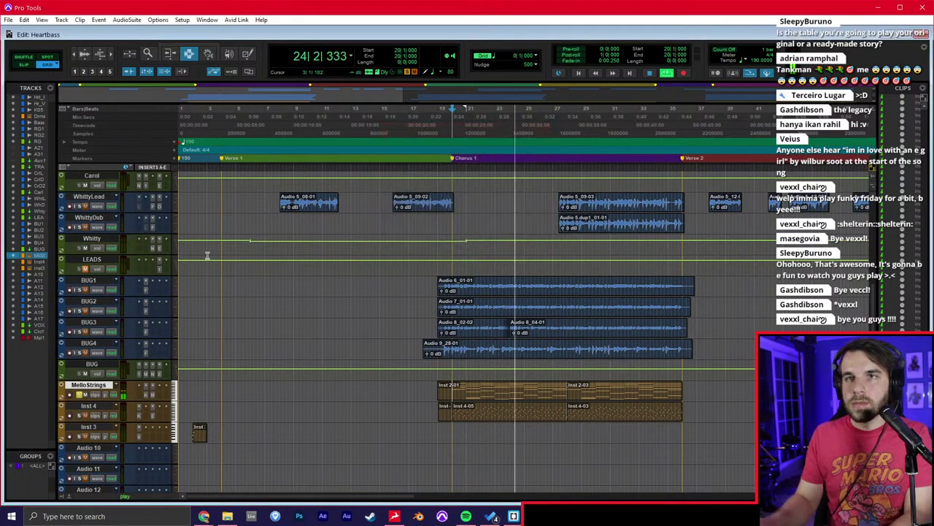
Rename the Inst 4 track to Bloops, stop playback, and rename the Inst 3 track to OpeningBells.
{"action": "double_click", "coordinate": [88, 406]}
{"action": "type", "text": "Blo"}
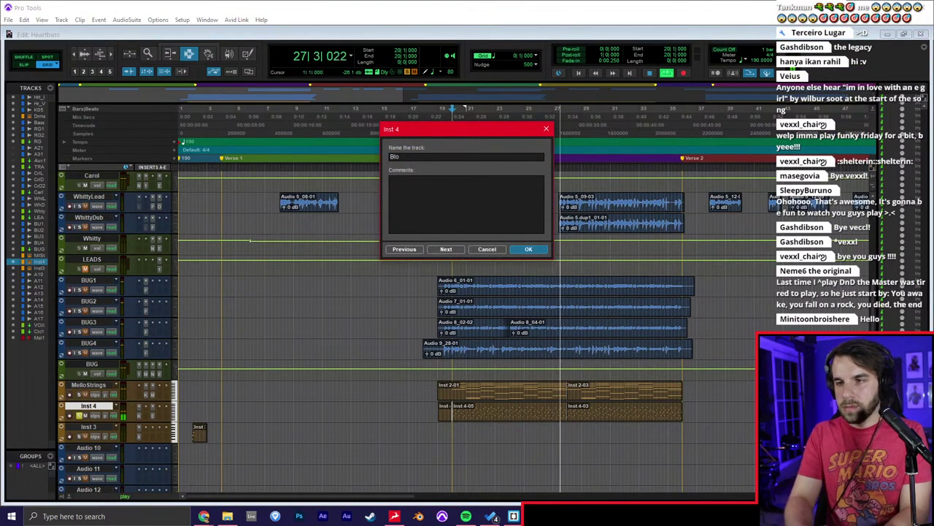
{"action": "type", "text": "ops"}
{"action": "key", "text": "Return"}
{"action": "key", "text": "space"}
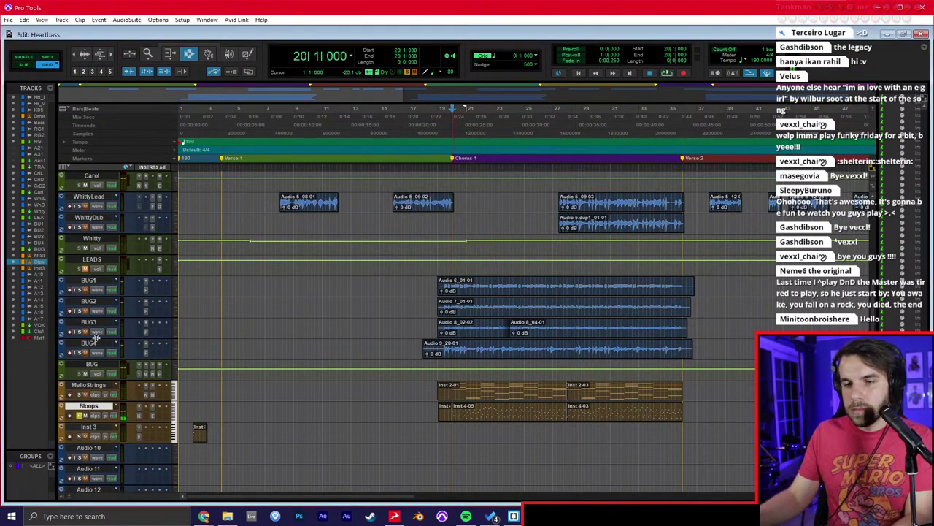
{"action": "double_click", "coordinate": [83, 426]}
{"action": "type", "text": "OpeningP"}
{"action": "type", "text": "ell"}
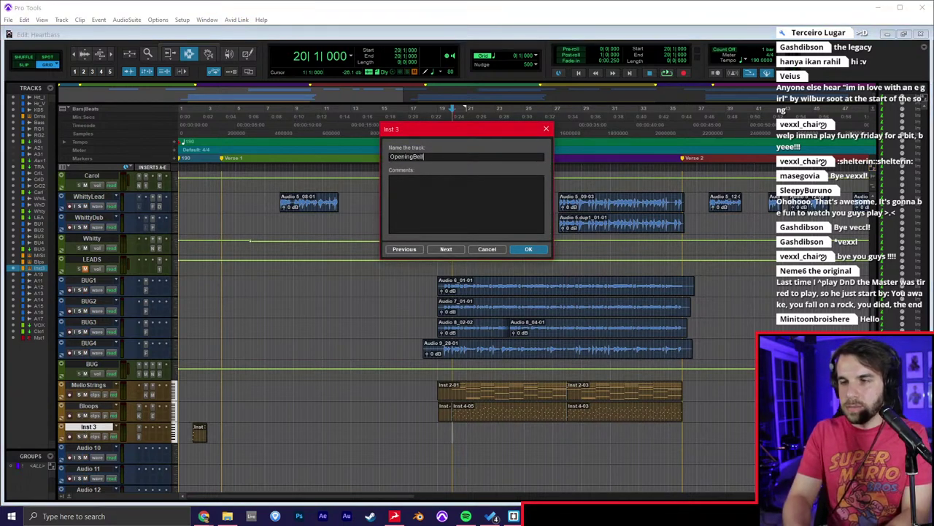
{"action": "type", "text": "s"}
{"action": "key", "text": "Return"}
Route the MelloStrings, Bloops and OpeningBells tracks to a new stereo aux input track named KEYS.
{"action": "scroll", "coordinate": [276, 394], "scroll_direction": "down", "scroll_amount": 5}
{"action": "scroll", "coordinate": [276, 390], "scroll_direction": "down", "scroll_amount": 1}
{"action": "left_click", "coordinate": [275, 390]}
{"action": "scroll", "coordinate": [285, 336], "scroll_direction": "up", "scroll_amount": 3}
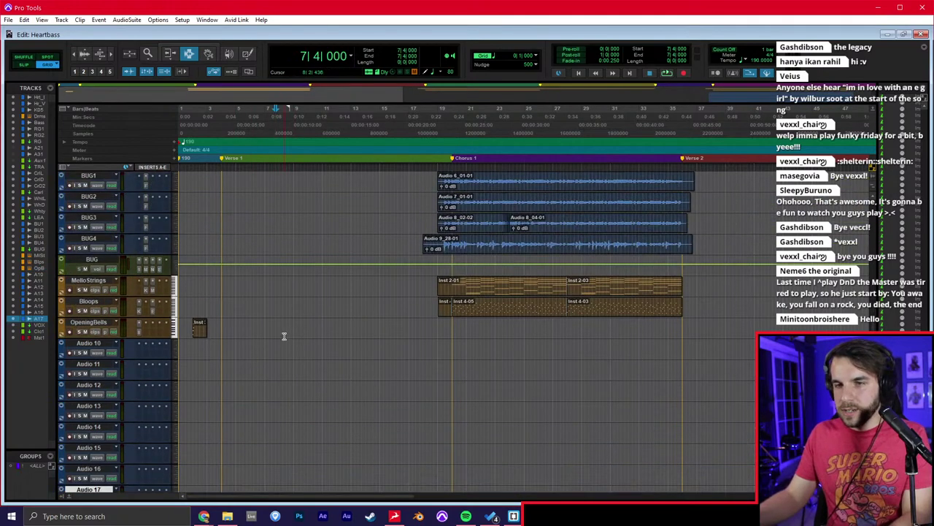
{"action": "scroll", "coordinate": [284, 336], "scroll_direction": "down", "scroll_amount": 2}
{"action": "scroll", "coordinate": [135, 393], "scroll_direction": "up", "scroll_amount": 2}
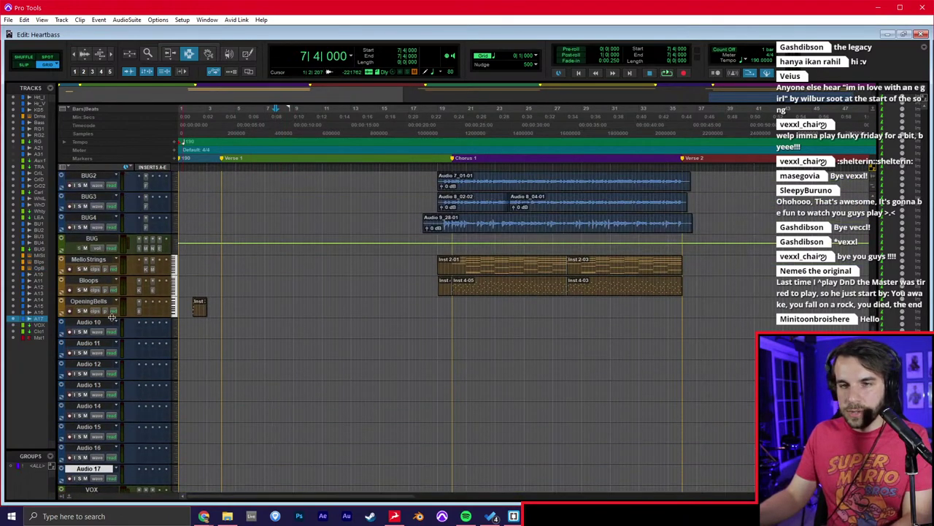
{"action": "left_click", "coordinate": [100, 302]}
{"action": "left_click", "coordinate": [98, 263], "text": "shift"}
{"action": "key", "text": "ctrl+equal"}
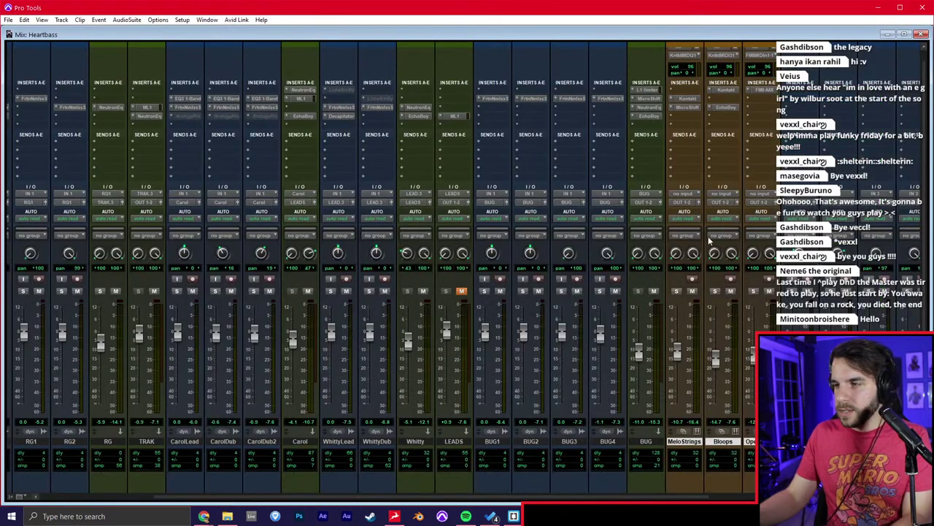
{"action": "key", "text": "ctrl+shift+n"}
{"action": "type", "text": "KEYS"}
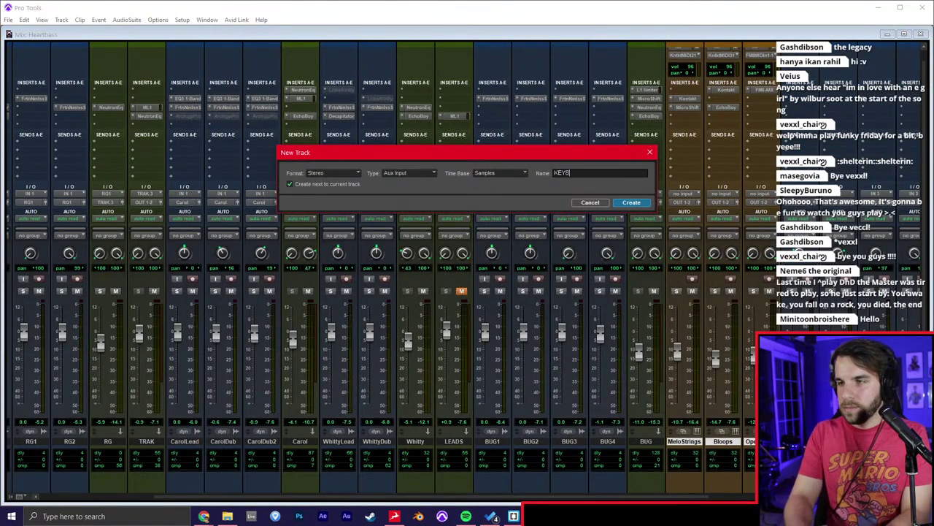
{"action": "key", "text": "Return"}
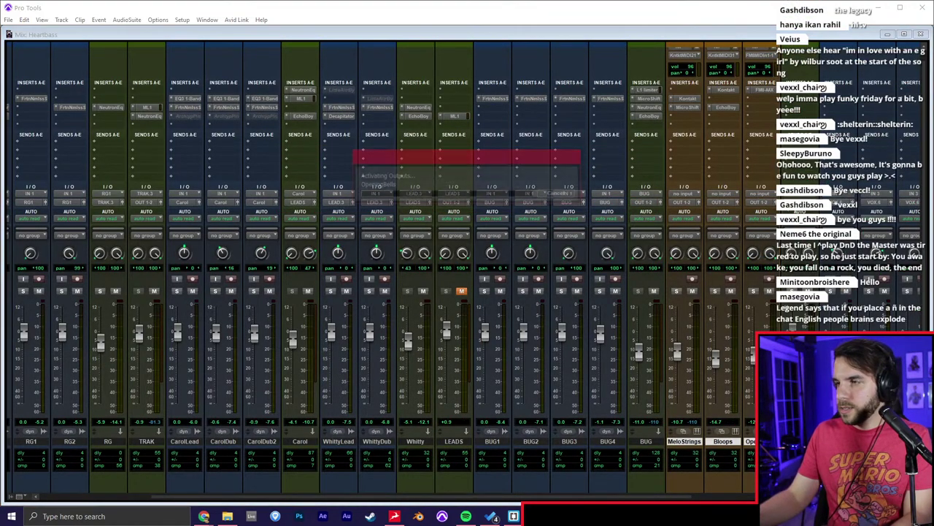
Route the output of the KEYS aux track to the TRAK track.
{"action": "left_click", "coordinate": [797, 204]}
{"action": "mouse_move", "coordinate": [819, 252]}
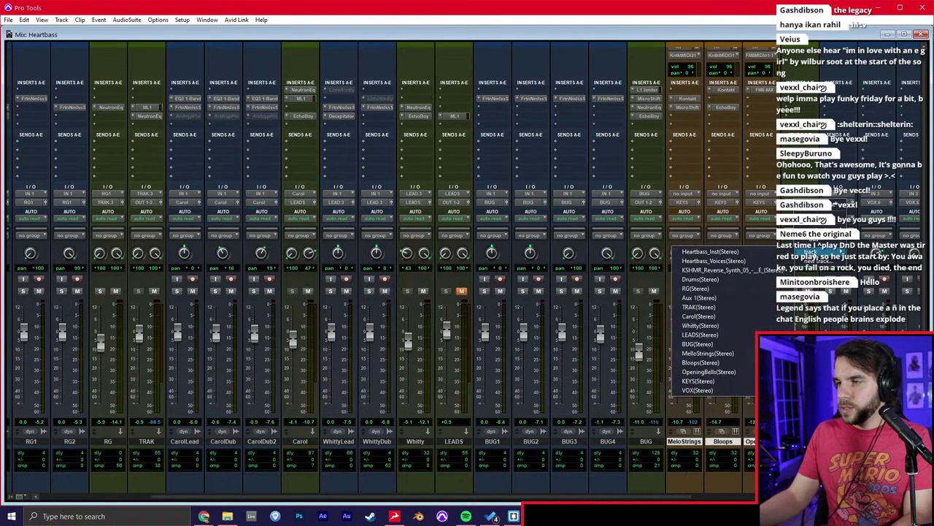
{"action": "left_click", "coordinate": [723, 309]}
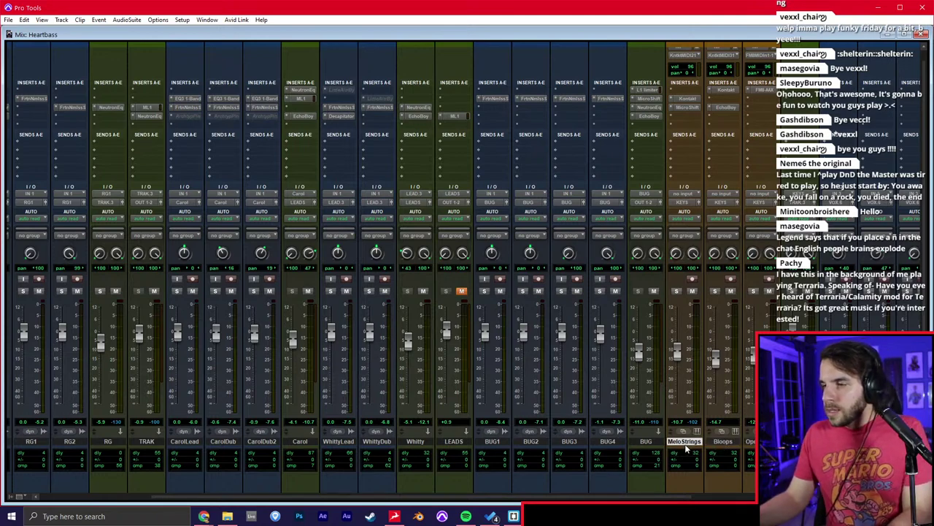
Move the MelloStrings, Bloops, OpeningBells and KEYS tracks between the RG and TRAK tracks in the Mix window.
{"action": "left_click", "coordinate": [805, 440], "text": "shift"}
{"action": "left_click_drag", "start_coordinate": [805, 440], "coordinate": [136, 441]}
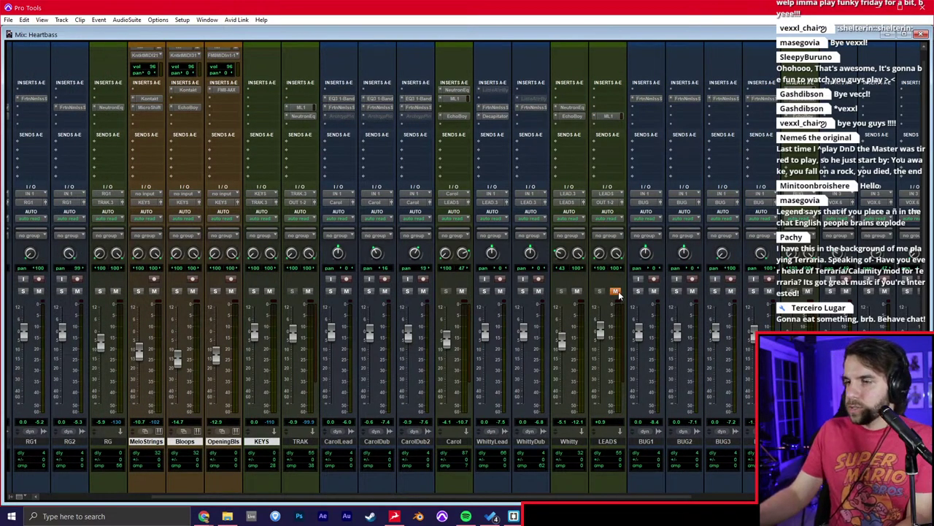
{"action": "scroll", "coordinate": [61, 327], "scroll_direction": "down", "scroll_amount": 1}
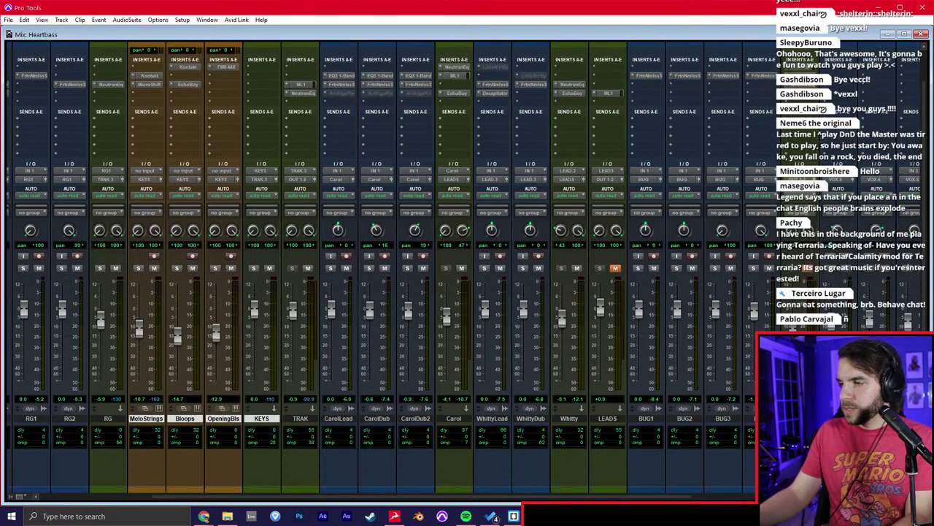
{"action": "scroll", "coordinate": [380, 270], "scroll_direction": "right", "scroll_amount": 8}
{"action": "scroll", "coordinate": [701, 332], "scroll_direction": "left", "scroll_amount": 15}
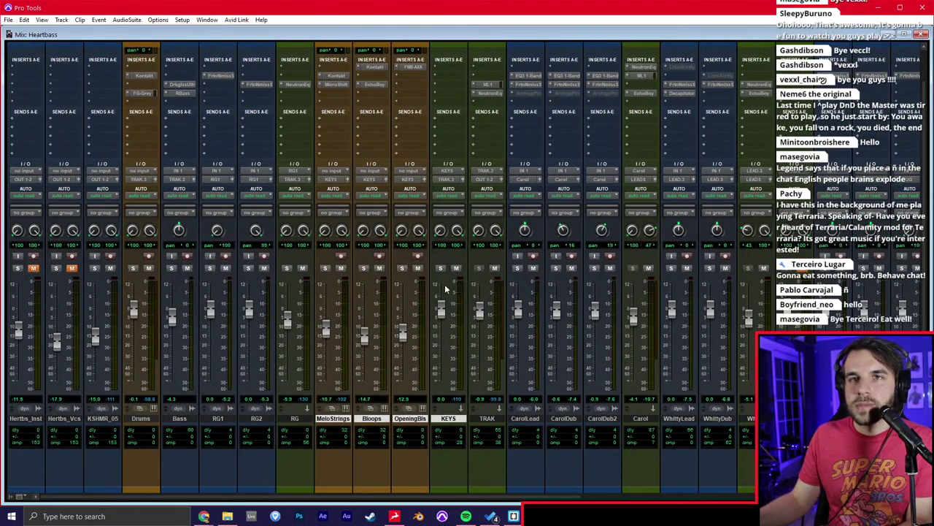
Play the song from the Chorus 1 marker in the Edit window to hear the mix.
{"action": "key", "text": "ctrl+equal"}
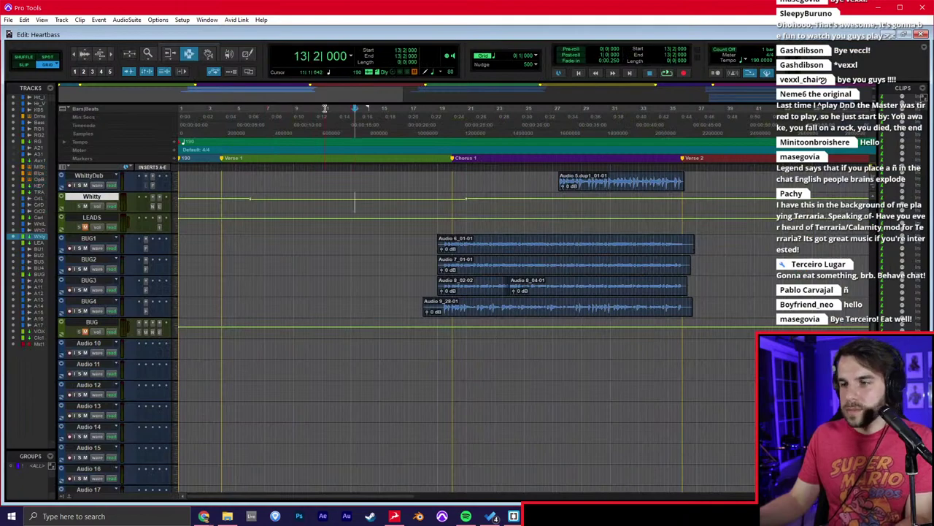
{"action": "scroll", "coordinate": [283, 266], "scroll_direction": "up", "scroll_amount": 15}
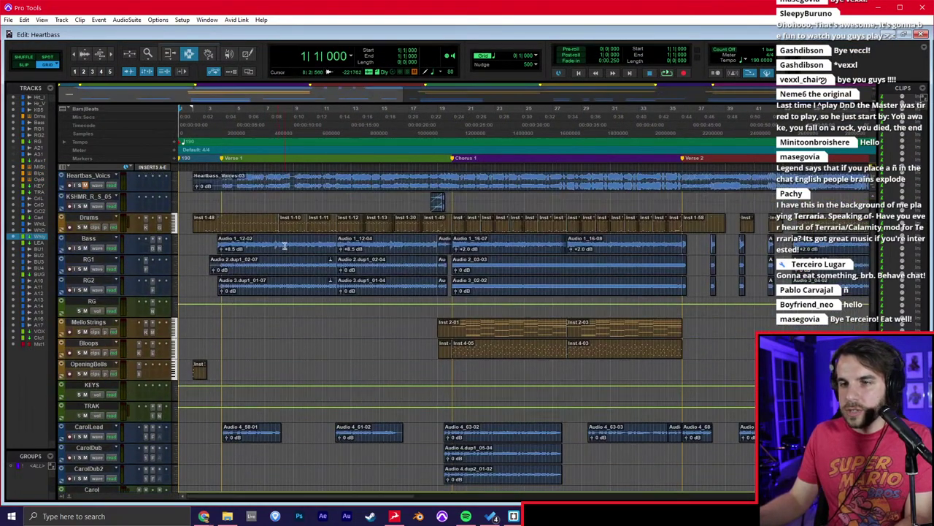
{"action": "left_click", "coordinate": [452, 158]}
{"action": "key", "text": "space"}
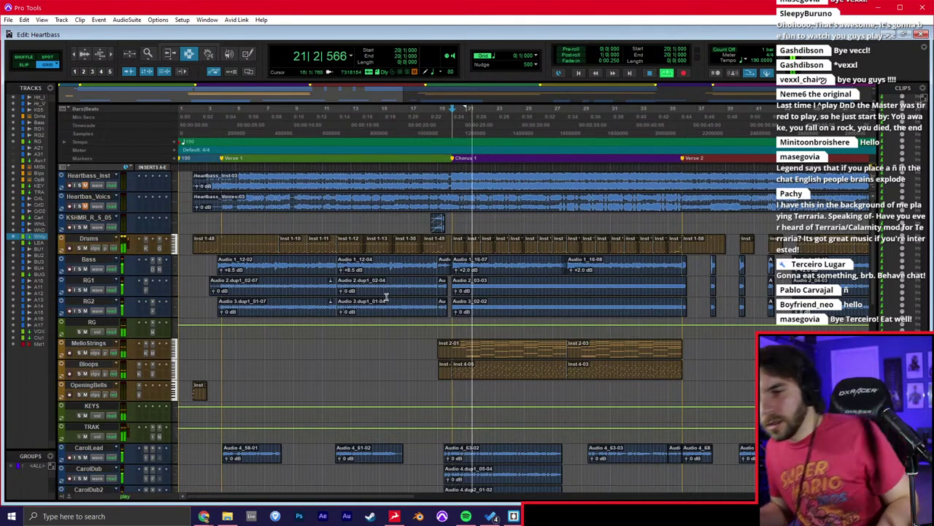
Set band 3 of the RG track's Neutron Equalizer to a 4.4 dB cut at 658 Hz.
{"action": "key", "text": "ctrl+equal"}
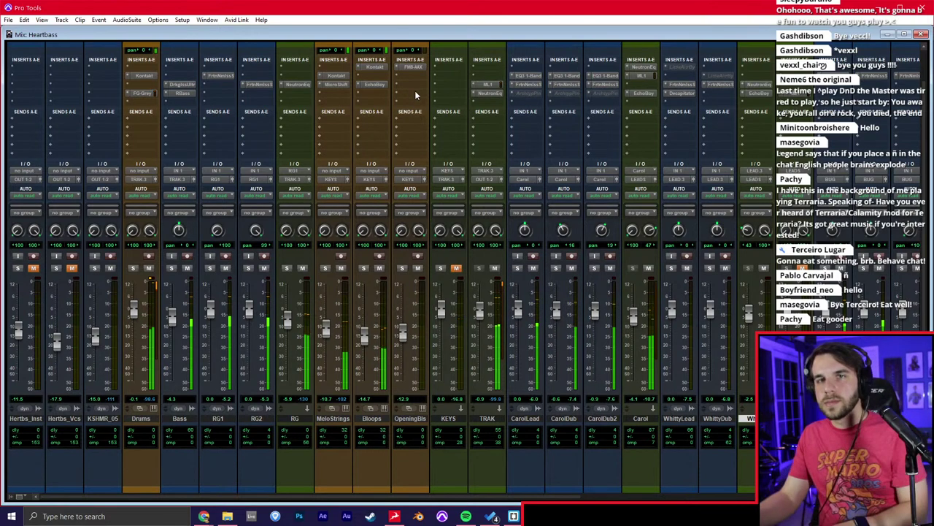
{"action": "left_click", "coordinate": [304, 87]}
{"action": "mouse_move", "coordinate": [303, 173]}
{"action": "left_mouse_down"}
{"action": "mouse_move", "coordinate": [309, 163]}
{"action": "mouse_move", "coordinate": [307, 183]}
{"action": "left_mouse_up"}
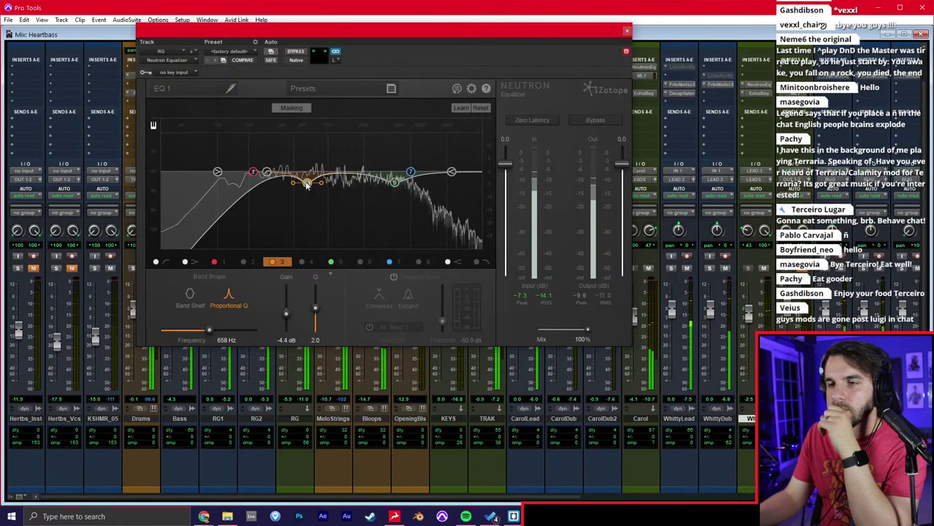
{"action": "left_click", "coordinate": [627, 32]}
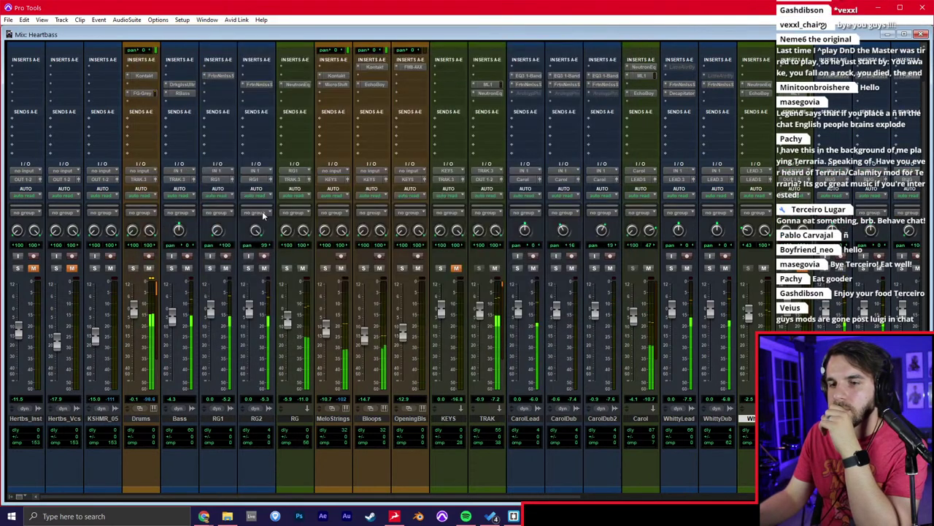
Insert a Neutron Equalizer on the Bass track with a deep band 3 cut and a 12 dB low-cut filter at 43 Hz.
{"action": "left_click", "coordinate": [185, 103]}
{"action": "left_click", "coordinate": [209, 128]}
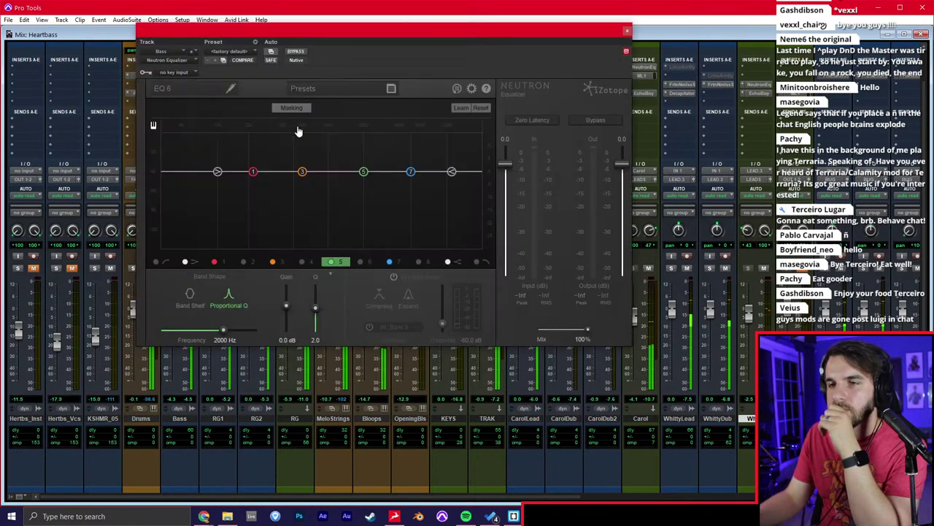
{"action": "left_click_drag", "start_coordinate": [302, 172], "coordinate": [306, 204]}
{"action": "left_click", "coordinate": [186, 261]}
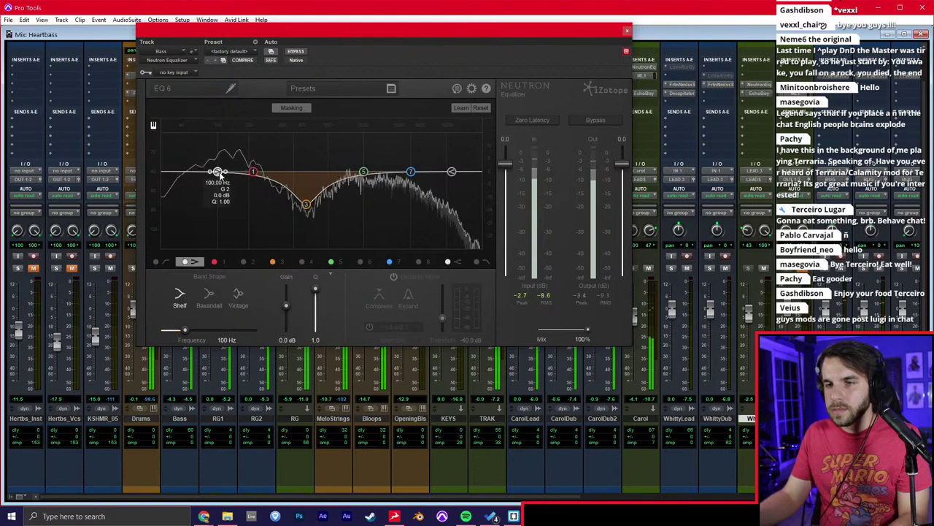
{"action": "left_click", "coordinate": [155, 261]}
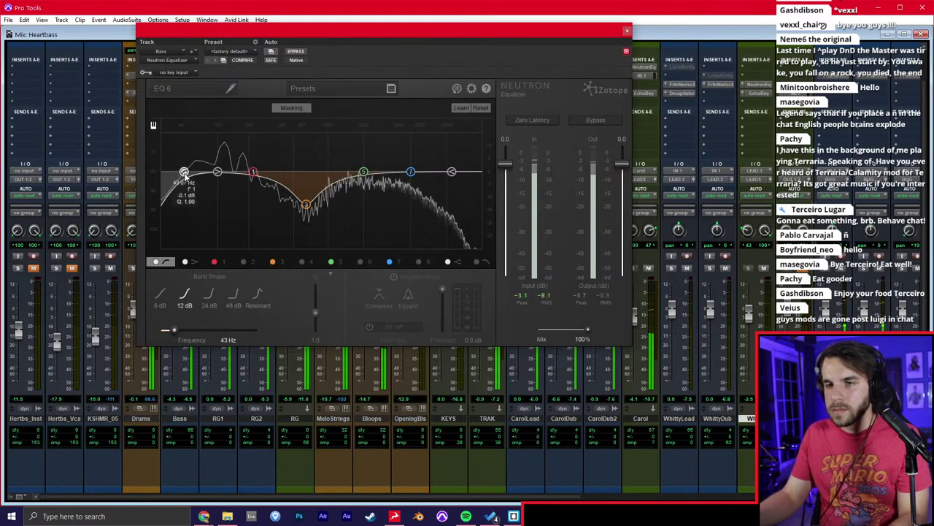
{"action": "left_click", "coordinate": [627, 33]}
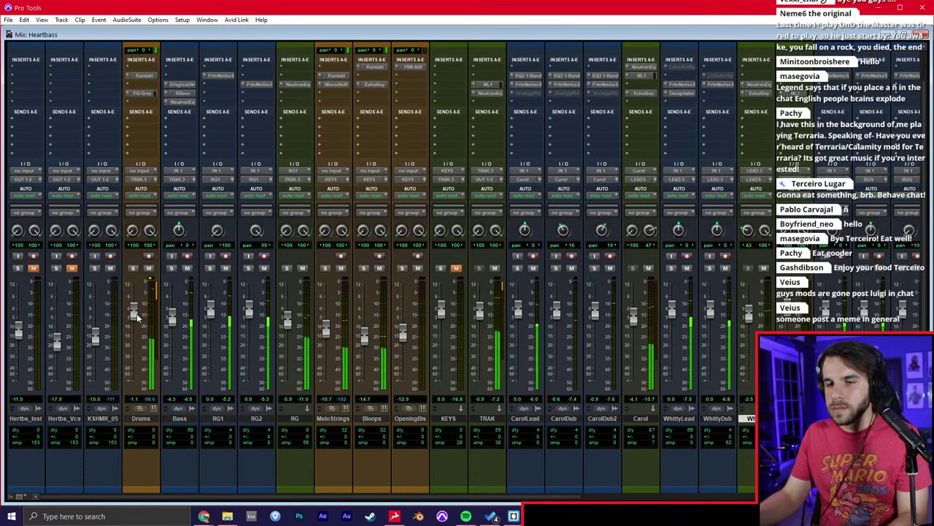
Unmute the KEYS track and insert a Neutron Equalizer with its low-cut filter moved up to just below band 3.
{"action": "left_click", "coordinate": [456, 269]}
{"action": "left_click", "coordinate": [453, 84]}
{"action": "left_click", "coordinate": [480, 112]}
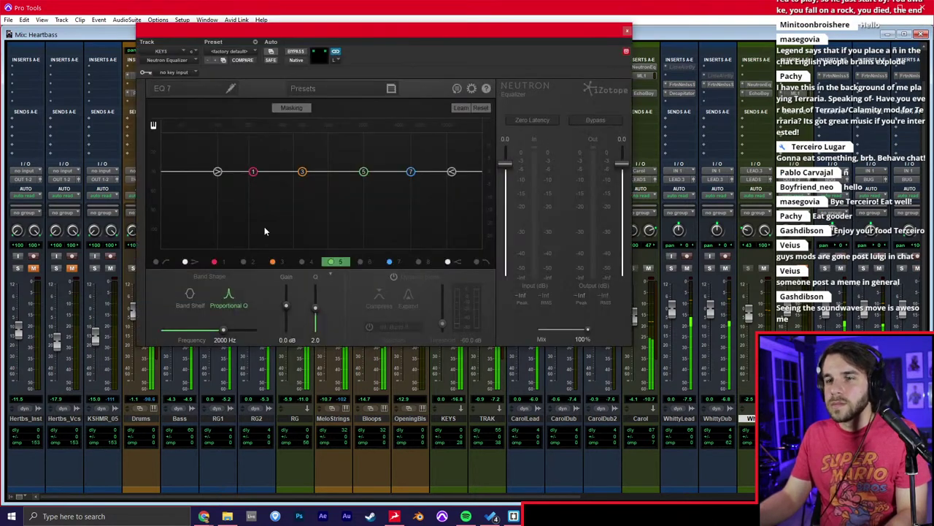
{"action": "left_click", "coordinate": [156, 261]}
{"action": "left_click_drag", "start_coordinate": [182, 172], "coordinate": [277, 172]}
Boost the KEYS equalizer's high shelf 4.5 dB at 11009 Hz and cut band 5 by 5 dB at 4253 Hz.
{"action": "left_click_drag", "start_coordinate": [453, 173], "coordinate": [452, 160]}
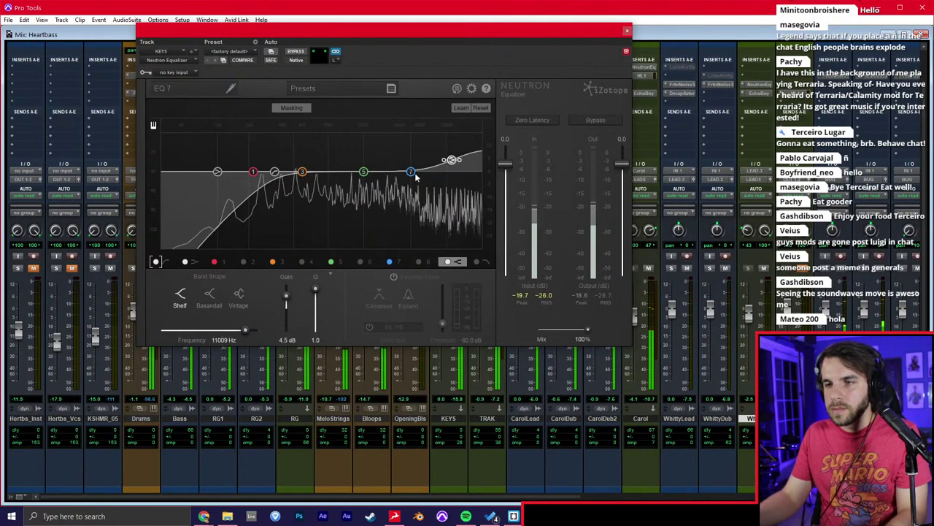
{"action": "left_click_drag", "start_coordinate": [364, 171], "coordinate": [402, 184]}
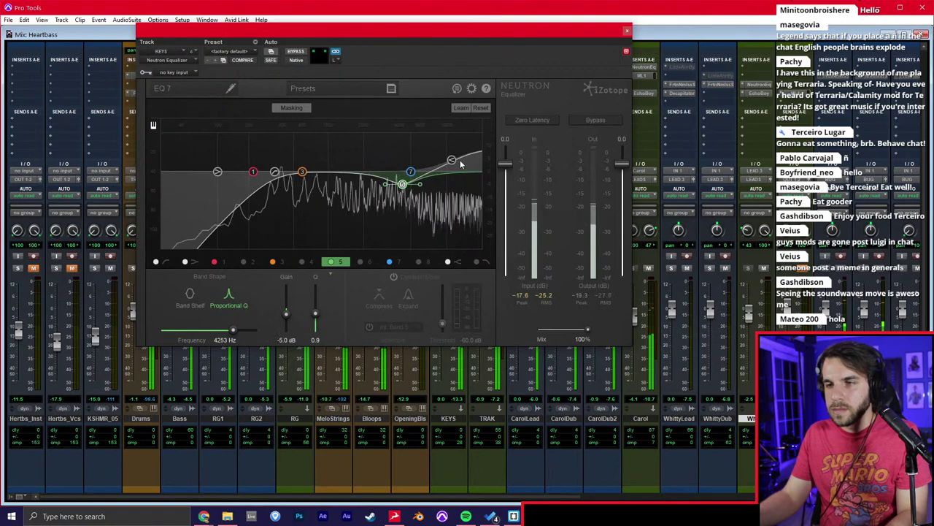
{"action": "left_click", "coordinate": [452, 160]}
{"action": "left_click", "coordinate": [628, 32]}
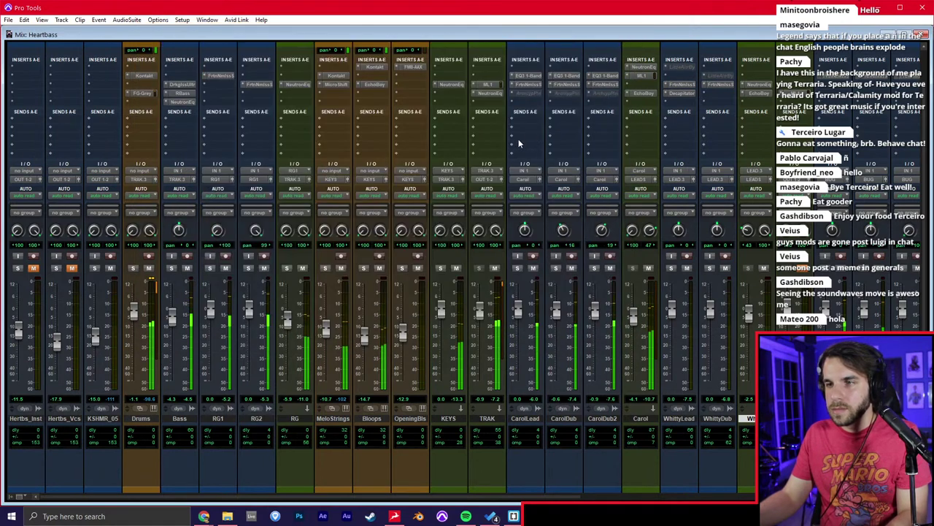
Insert the MicroShift plug-in below the equalizer on the KEYS track.
{"action": "left_click", "coordinate": [450, 96]}
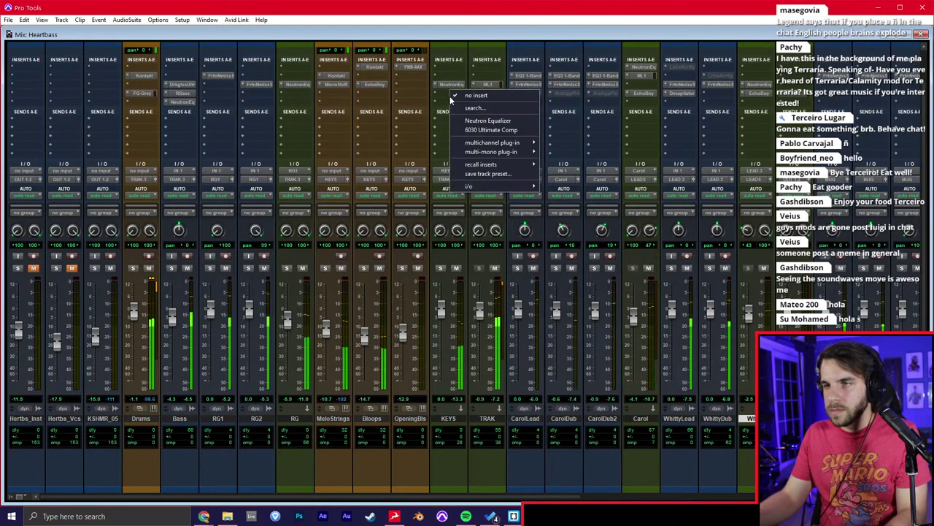
{"action": "key", "text": "s"}
{"action": "key", "text": "Return"}
{"action": "type", "text": "mic"}
{"action": "key", "text": "Return"}
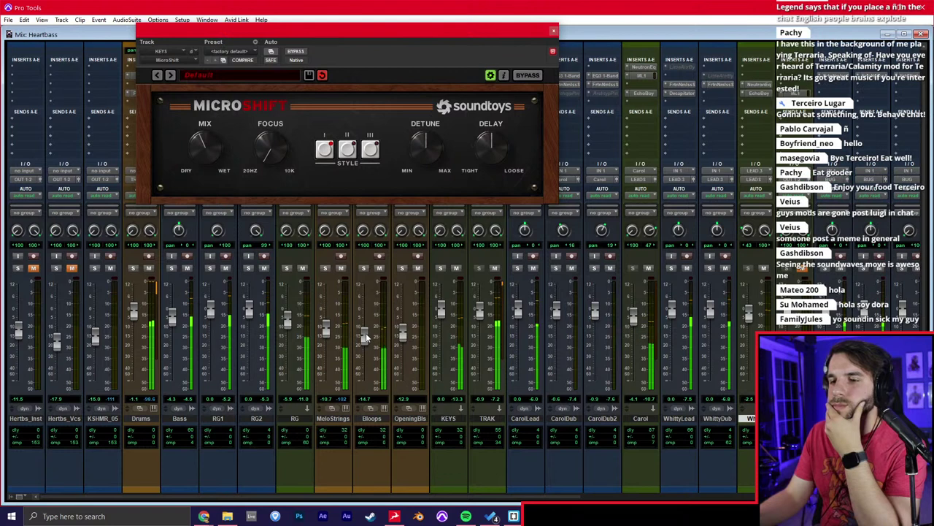
Raise the MelloStrings fader to -6.2 dB, solo the track and close the MicroShift window.
{"action": "left_click_drag", "start_coordinate": [329, 331], "coordinate": [330, 320]}
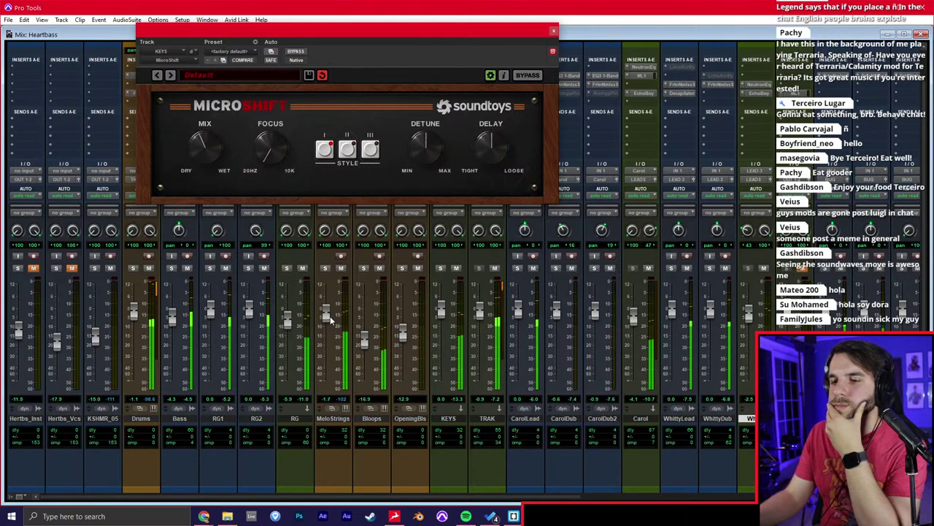
{"action": "left_click", "coordinate": [325, 268]}
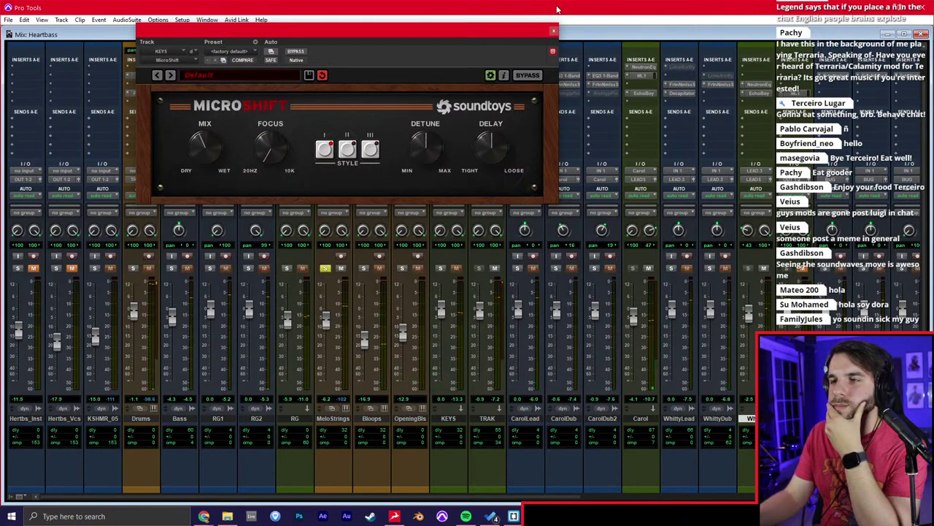
{"action": "left_click", "coordinate": [554, 31]}
Insert a Neutron Equalizer on the MelloStrings track and move its window clear of the mixer channels.
{"action": "left_click", "coordinate": [333, 96]}
{"action": "left_click", "coordinate": [358, 121]}
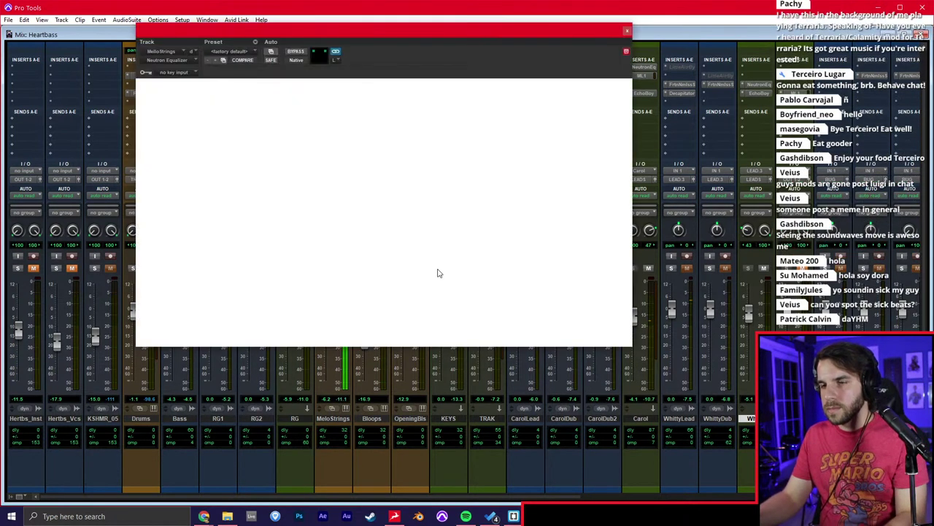
{"action": "left_click_drag", "start_coordinate": [394, 35], "coordinate": [96, 72]}
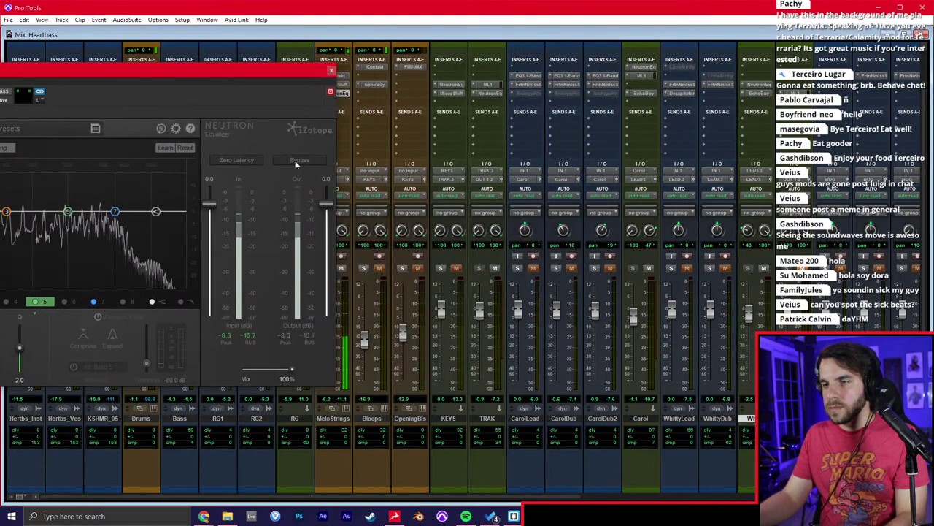
Shape the MelloStrings equalizer with a raised high-pass filter, a band 5 cut and a high-shelf boost, then close it and clear the solos.
{"action": "left_click", "coordinate": [442, 268], "text": "ctrl"}
{"action": "left_click_drag", "start_coordinate": [221, 69], "coordinate": [480, 62]}
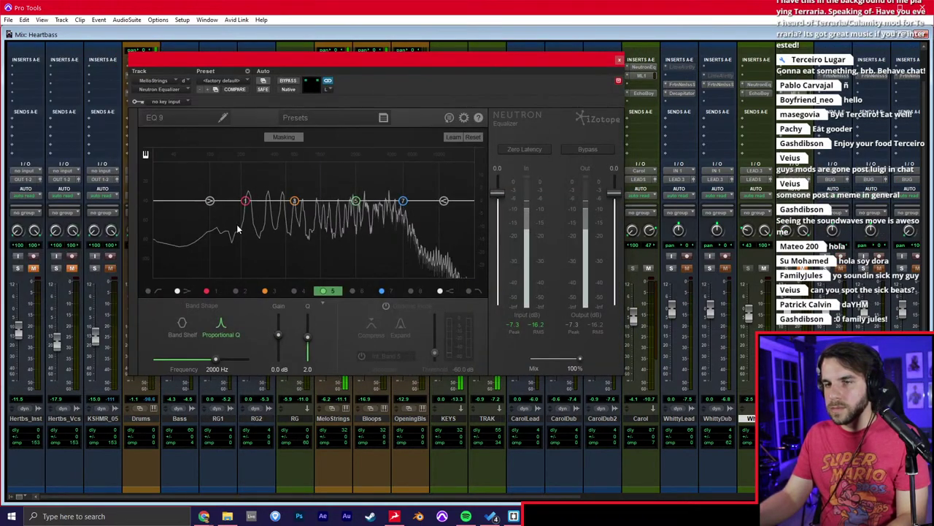
{"action": "left_click", "coordinate": [148, 292]}
{"action": "left_click_drag", "start_coordinate": [174, 201], "coordinate": [257, 205]}
{"action": "left_click_drag", "start_coordinate": [357, 202], "coordinate": [385, 218]}
{"action": "left_click_drag", "start_coordinate": [444, 201], "coordinate": [447, 187]}
{"action": "left_click", "coordinate": [619, 61]}
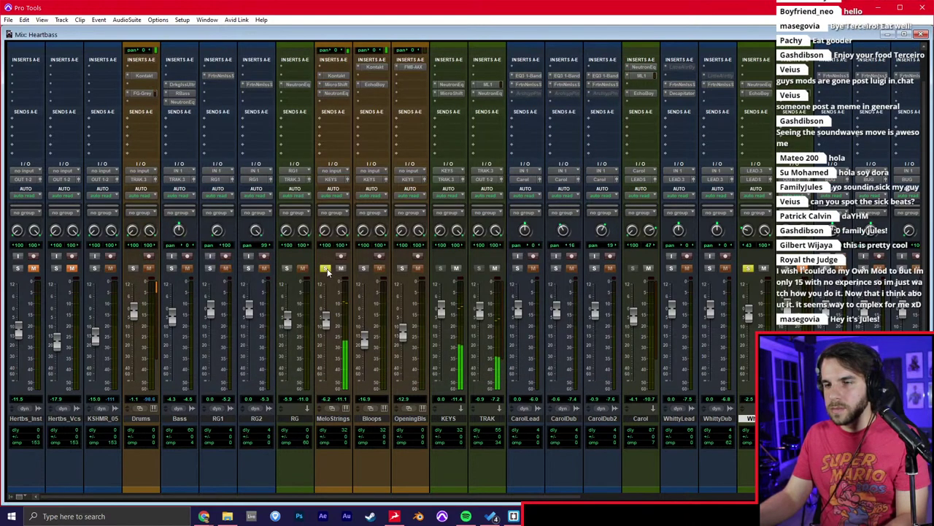
{"action": "left_click", "coordinate": [326, 268]}
{"action": "left_click", "coordinate": [747, 268]}
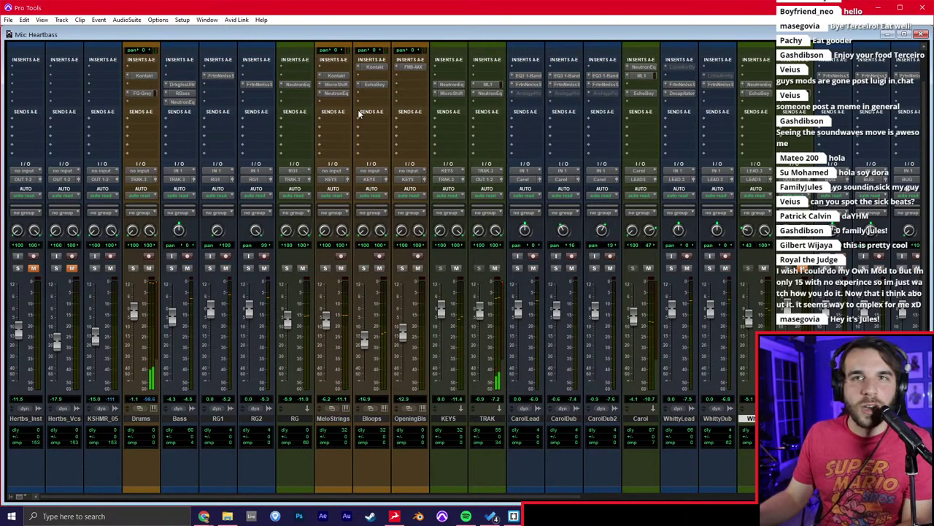
Switch to the Edit window and play the mix from Chorus 1.
{"action": "key", "text": "ctrl+equal"}
{"action": "key", "text": "Return"}
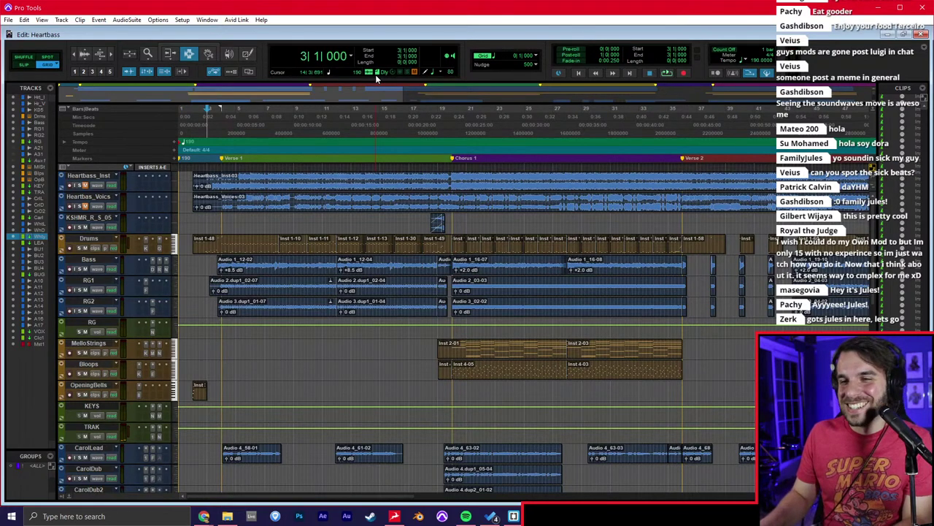
{"action": "left_click", "coordinate": [451, 130]}
{"action": "key", "text": "space"}
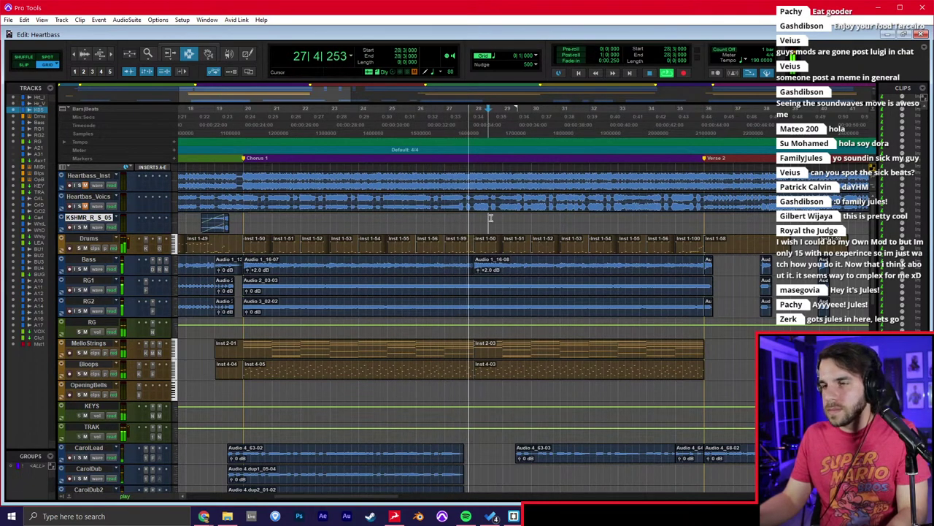
Place the edit cursor at the start of Verse 2, bar 36, and stop playback.
{"action": "scroll", "coordinate": [511, 215], "scroll_direction": "right", "scroll_amount": 1}
{"action": "left_click", "coordinate": [519, 214]}
{"action": "left_click", "coordinate": [553, 223]}
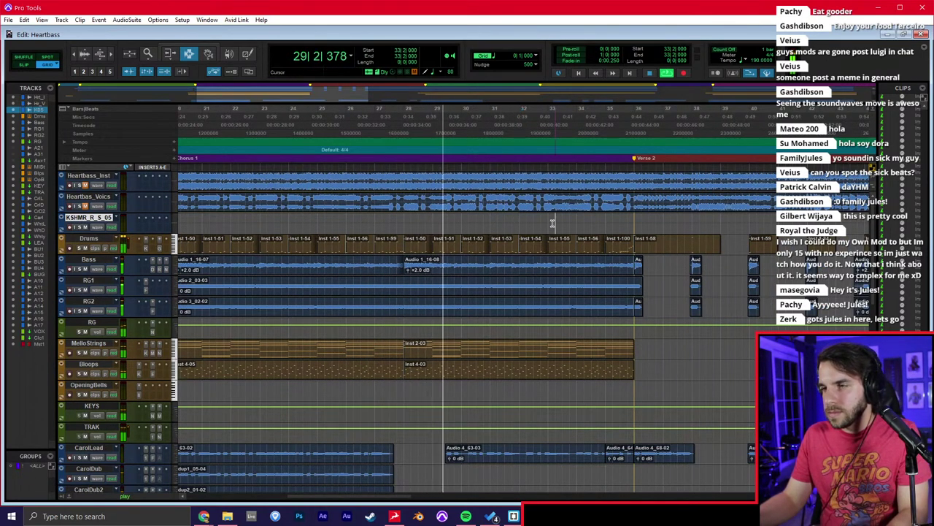
{"action": "scroll", "coordinate": [552, 222], "scroll_direction": "right", "scroll_amount": 1}
{"action": "left_click", "coordinate": [574, 222]}
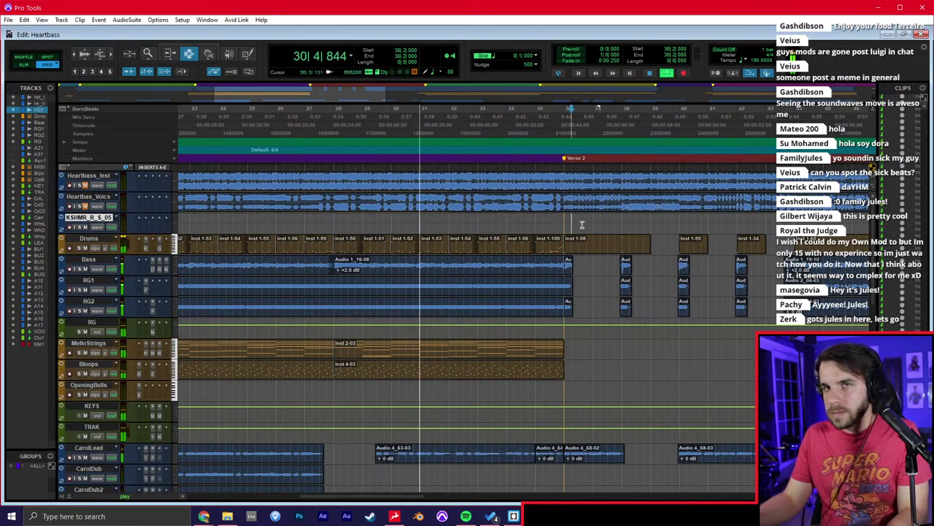
{"action": "left_click", "coordinate": [607, 225]}
{"action": "left_click", "coordinate": [571, 223]}
{"action": "left_click", "coordinate": [545, 222]}
{"action": "left_click", "coordinate": [563, 222]}
{"action": "key", "text": "space"}
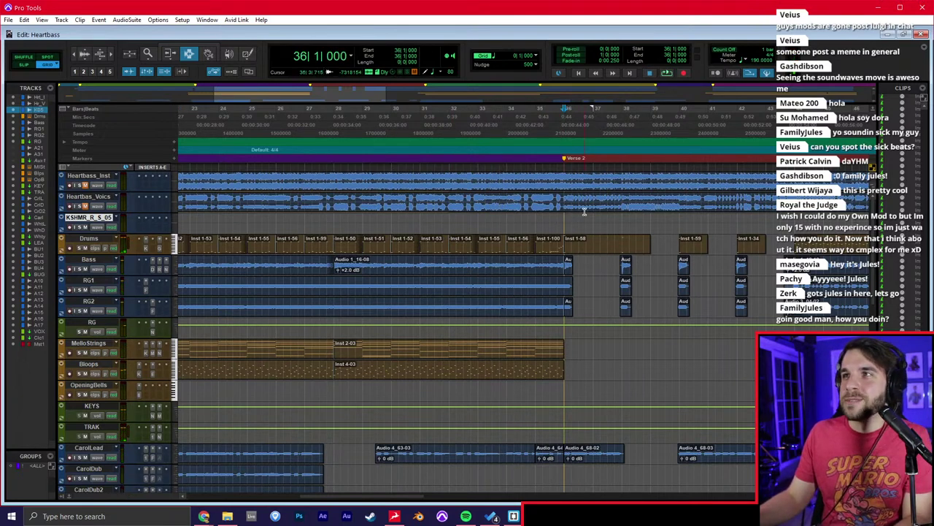
Review the whole arrangement, then examine Verse 2 closely with the cursor on the RG1 track at bar 48.
{"action": "left_click", "coordinate": [552, 228]}
{"action": "key", "text": "r"}
{"action": "key", "text": "r"}
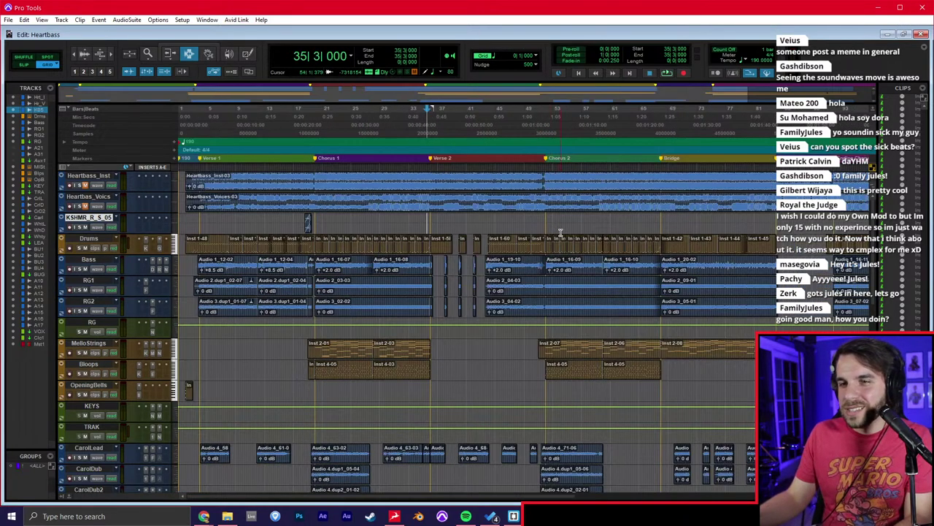
{"action": "left_click", "coordinate": [516, 314]}
{"action": "left_click", "coordinate": [508, 324]}
{"action": "left_click", "coordinate": [510, 350]}
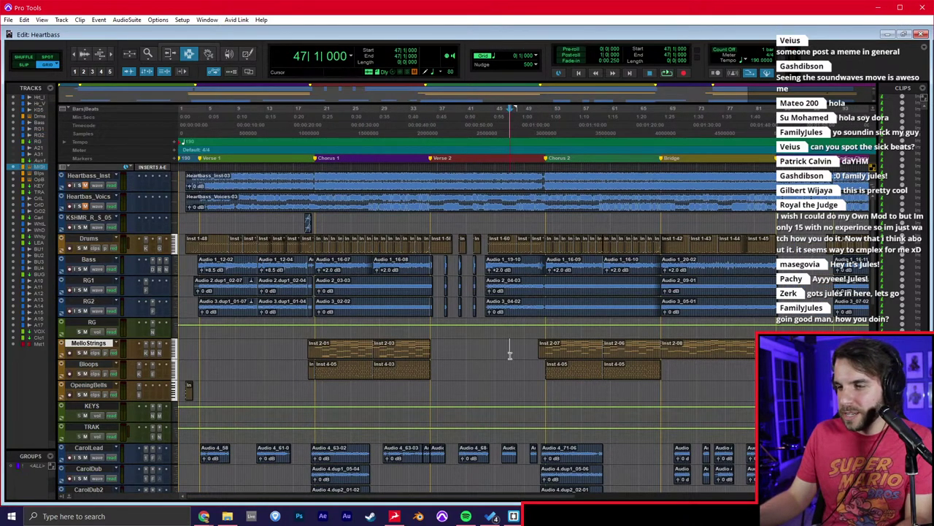
{"action": "key", "text": "t"}
{"action": "key", "text": "t"}
{"action": "left_click", "coordinate": [484, 285]}
{"action": "left_click", "coordinate": [581, 283]}
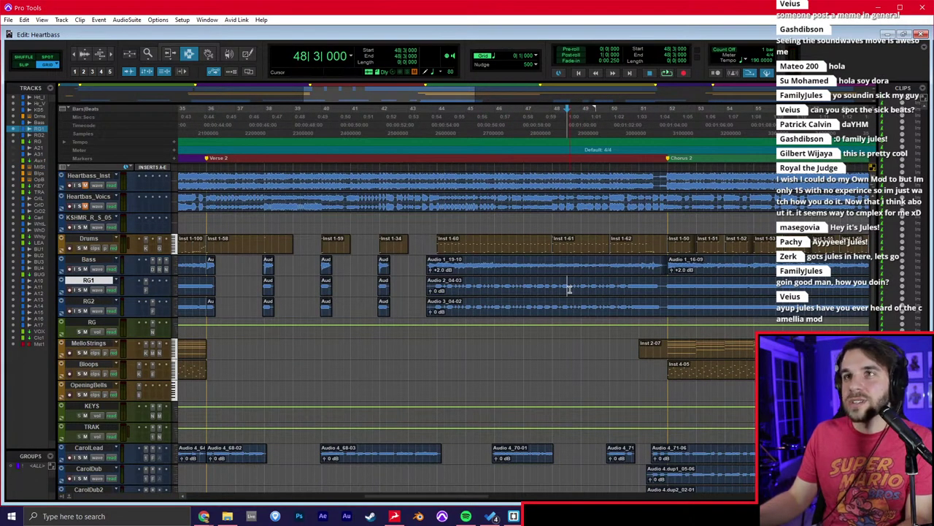
Switch to File Explorer, play 03_Crazy_RoughFinished from the Db folder inside MOBILE_DEMO and set the player volume to 97.
{"action": "left_click", "coordinate": [227, 516]}
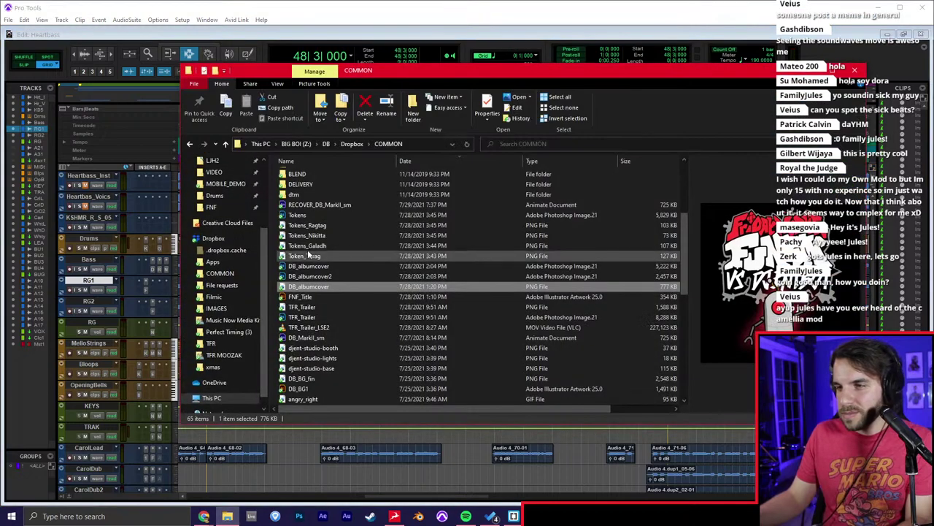
{"action": "scroll", "coordinate": [344, 226], "scroll_direction": "up", "scroll_amount": 2}
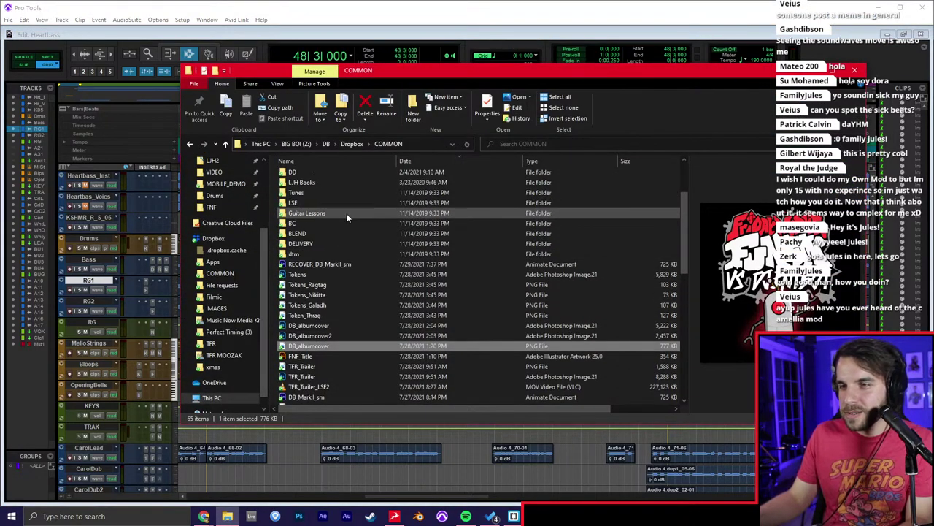
{"action": "scroll", "coordinate": [226, 219], "scroll_direction": "up", "scroll_amount": 1}
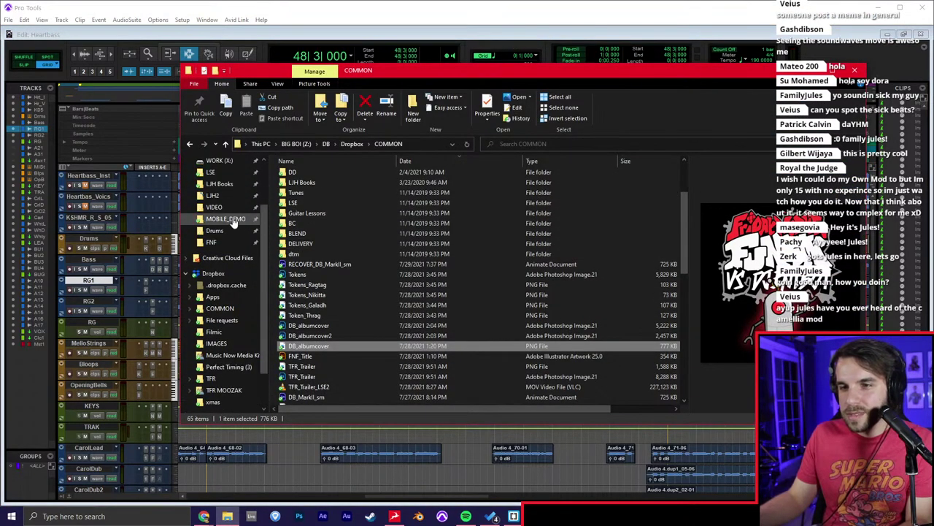
{"action": "left_click", "coordinate": [226, 218]}
{"action": "left_click_drag", "start_coordinate": [684, 211], "coordinate": [672, 390]}
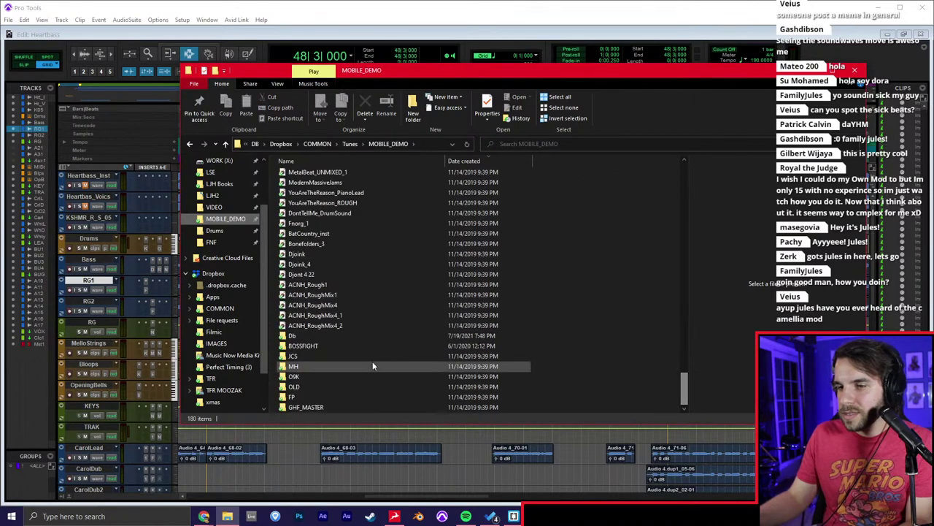
{"action": "double_click", "coordinate": [334, 336]}
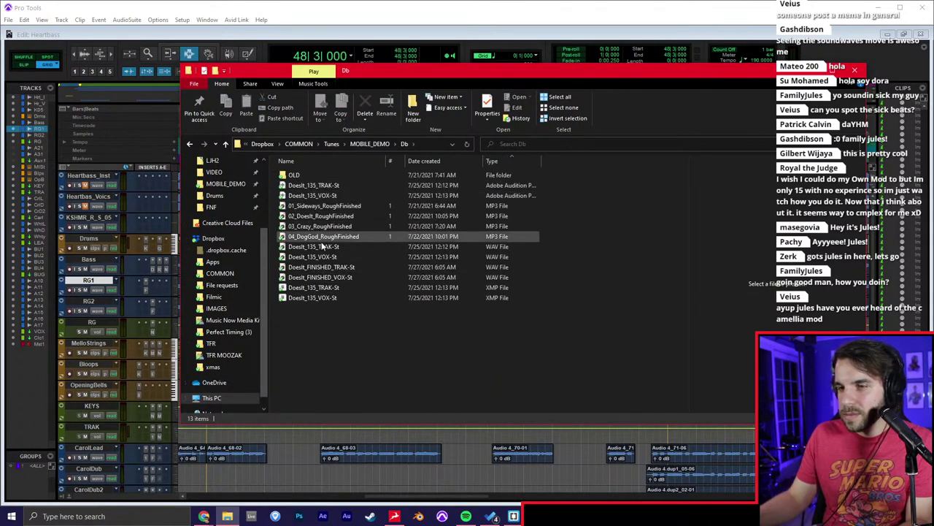
{"action": "double_click", "coordinate": [326, 228]}
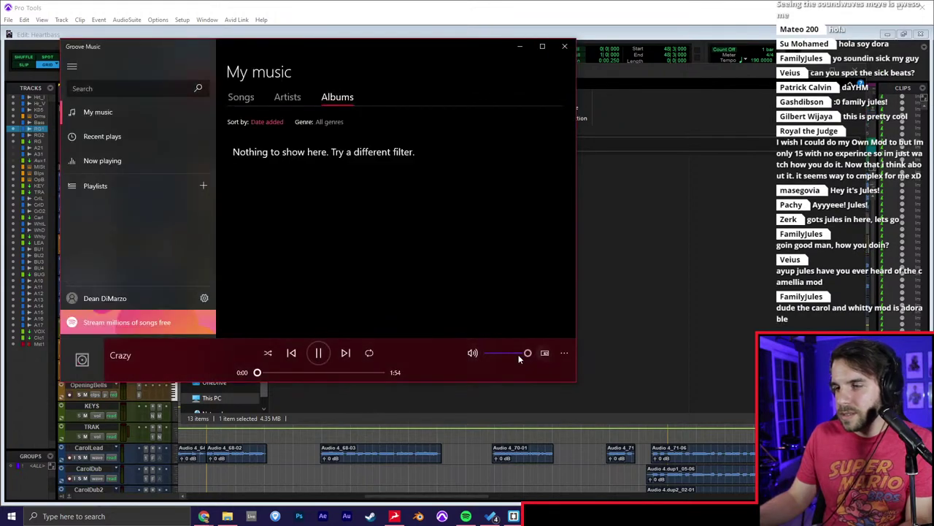
{"action": "left_click_drag", "start_coordinate": [526, 354], "coordinate": [526, 354]}
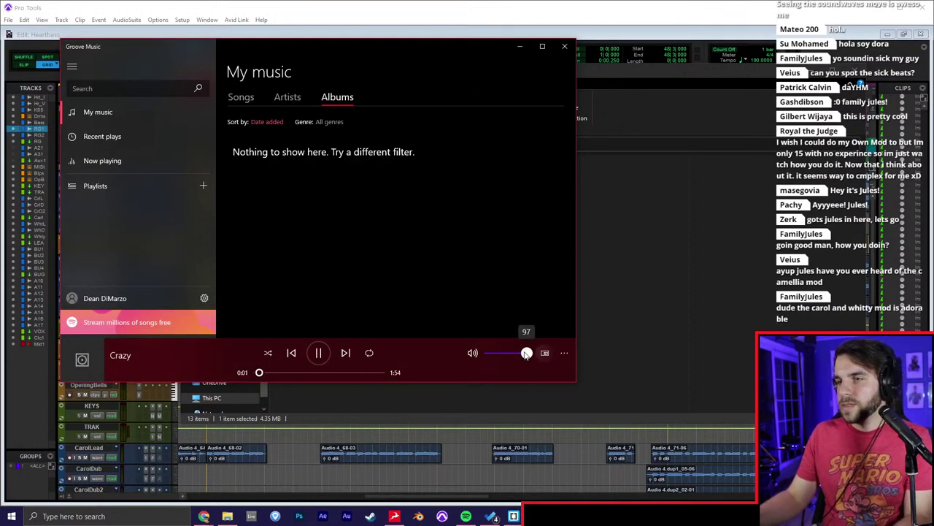
Find the DB_albumcover PNG in the COMMON folder and open it in Photos, clear of the playback window.
{"action": "left_click", "coordinate": [647, 124]}
{"action": "left_click_drag", "start_coordinate": [491, 72], "coordinate": [730, 96]}
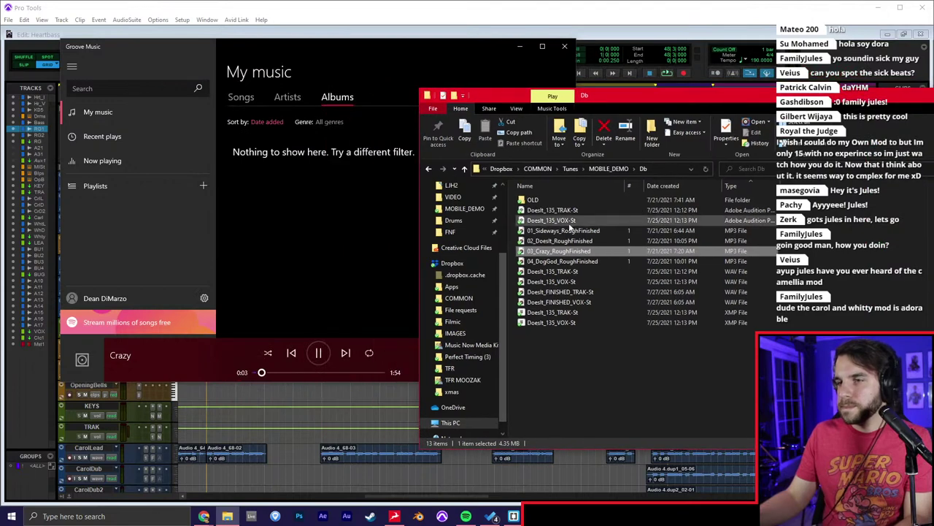
{"action": "scroll", "coordinate": [460, 211], "scroll_direction": "up", "scroll_amount": 2}
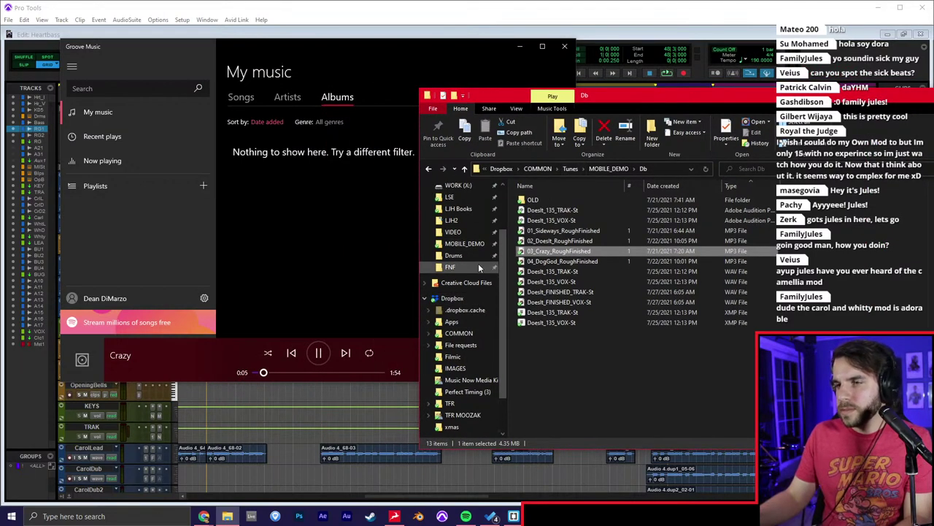
{"action": "left_click", "coordinate": [450, 197]}
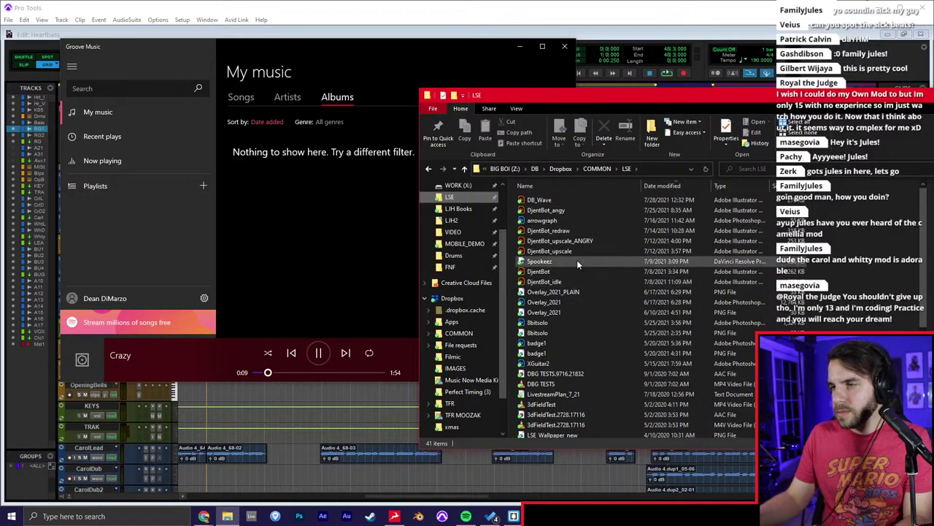
{"action": "left_click", "coordinate": [592, 170]}
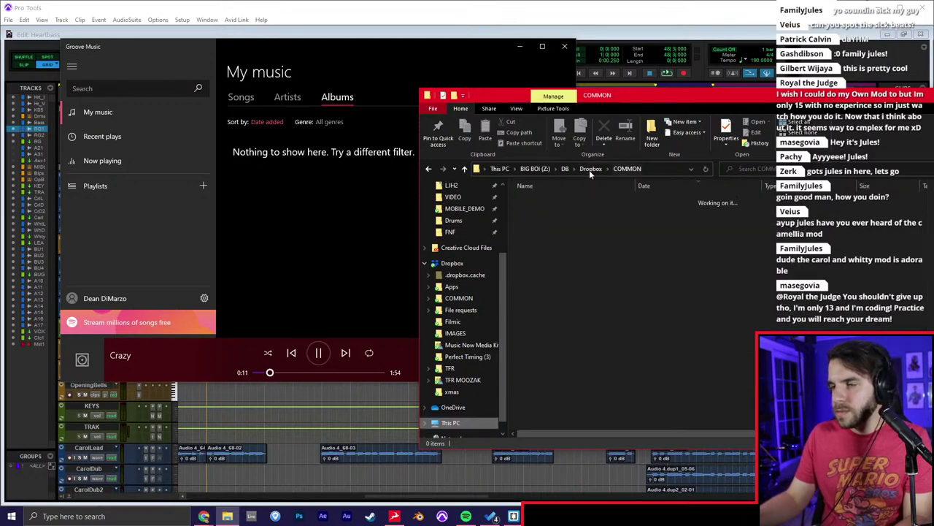
{"action": "scroll", "coordinate": [572, 358], "scroll_direction": "down", "scroll_amount": 4}
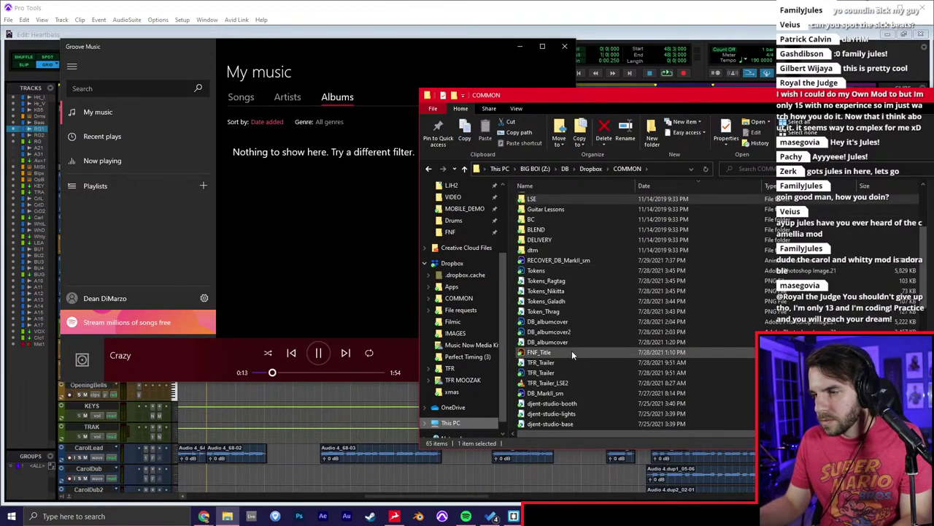
{"action": "double_click", "coordinate": [569, 343]}
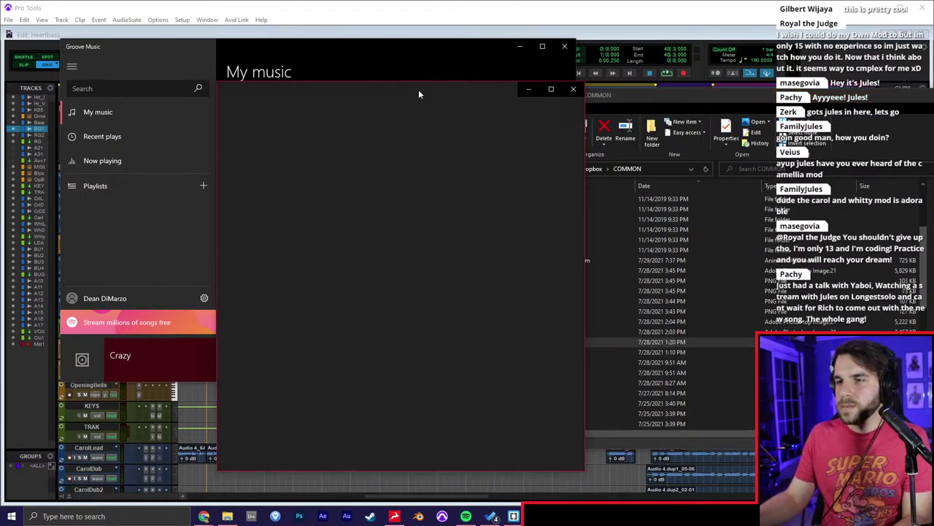
{"action": "left_click_drag", "start_coordinate": [512, 89], "coordinate": [551, 64]}
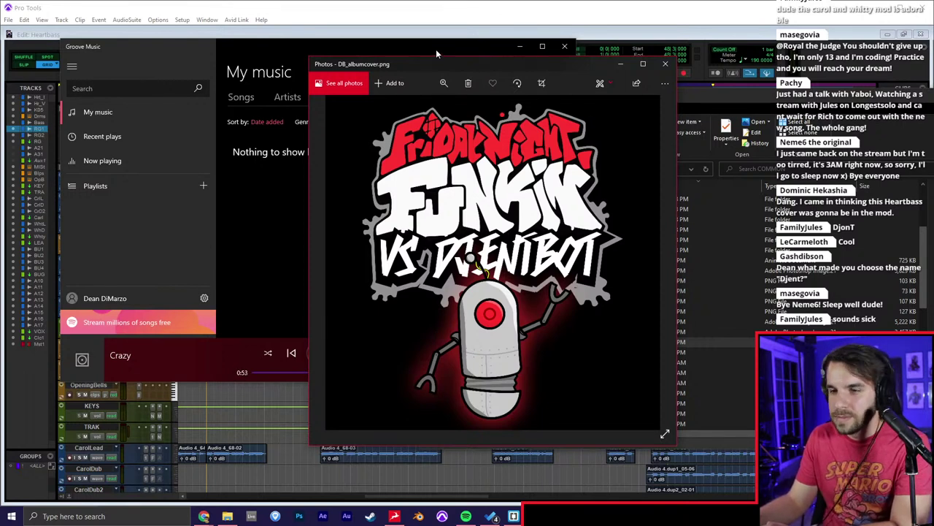
Pause Crazy in Groove Music and bring the album cover image back to the front.
{"action": "left_click", "coordinate": [369, 46]}
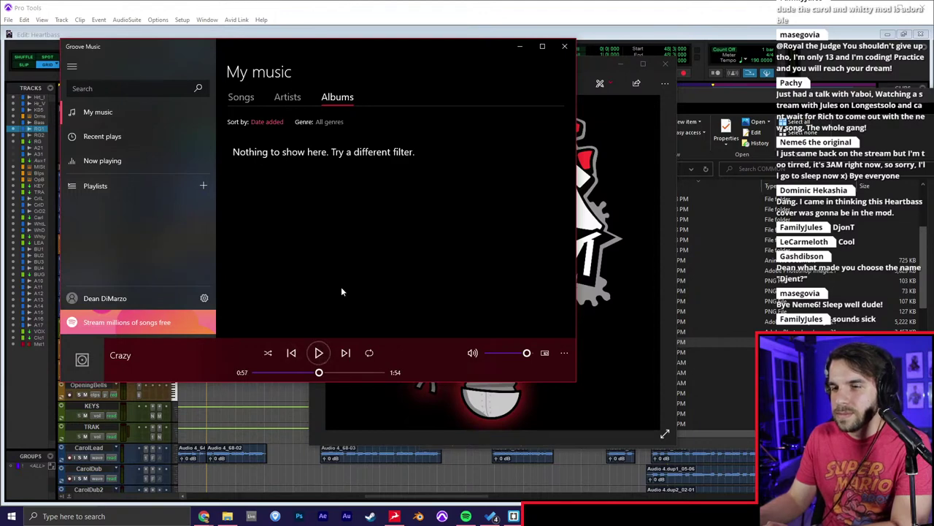
{"action": "left_click", "coordinate": [584, 64]}
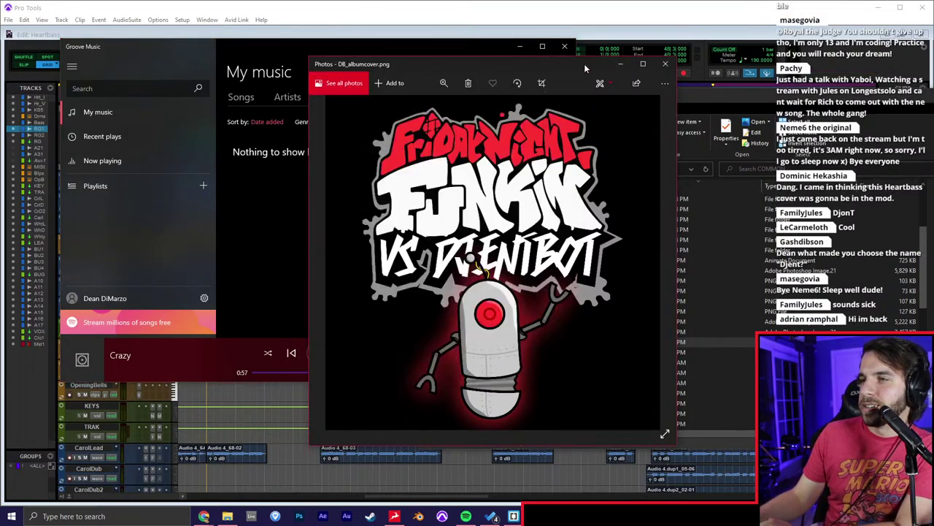
{"action": "left_click_drag", "start_coordinate": [549, 71], "coordinate": [632, 66]}
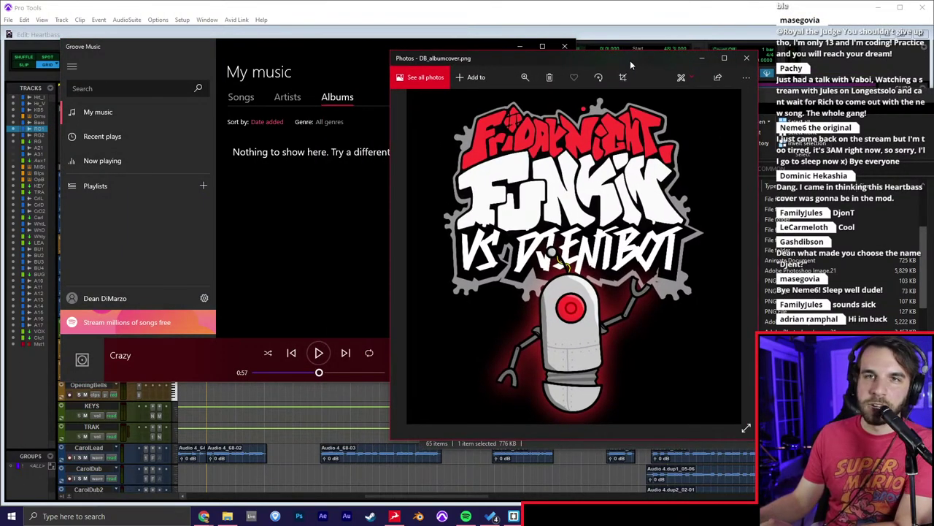
{"action": "left_click_drag", "start_coordinate": [632, 66], "coordinate": [549, 84]}
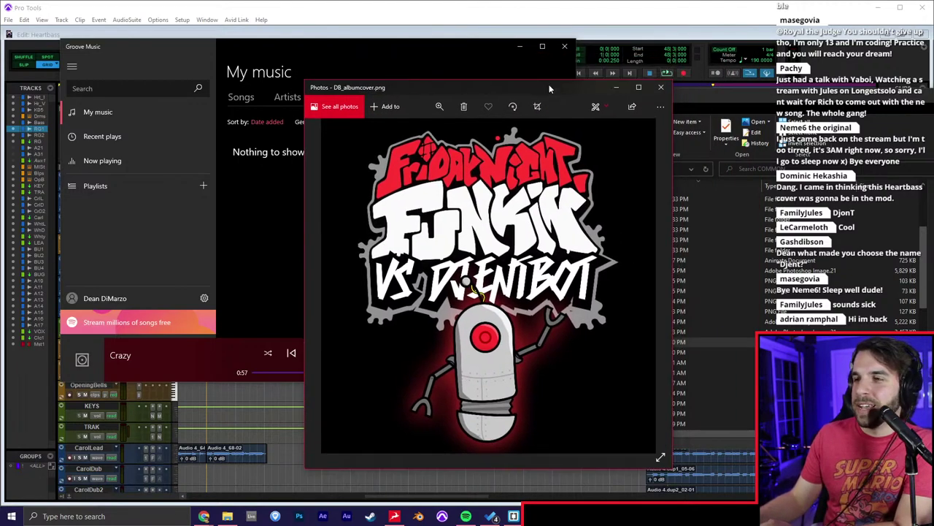
Close the album cover image and the COMMON folder window, and minimize Groove Music to return to Pro Tools.
{"action": "left_click", "coordinate": [669, 90]}
{"action": "left_click", "coordinate": [835, 87]}
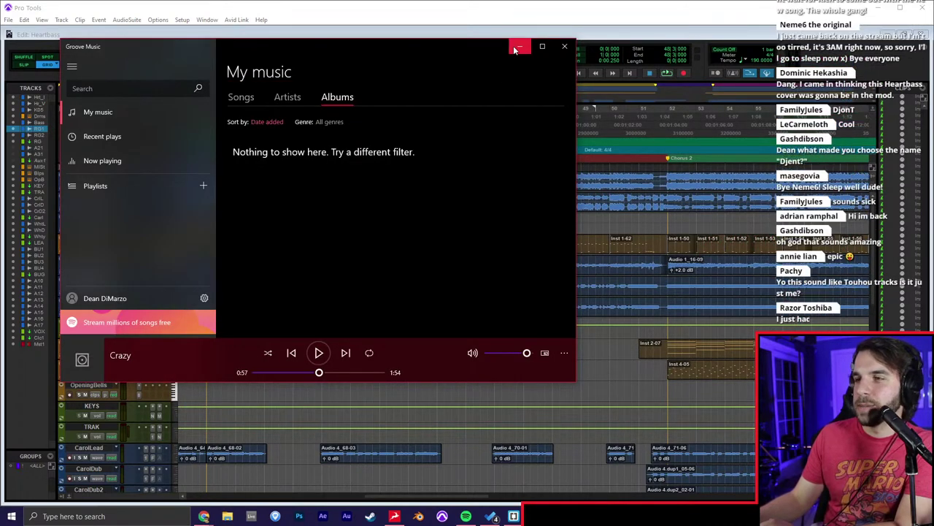
{"action": "left_click", "coordinate": [519, 48]}
Show the full arrangement in the Edit window and play the mix from the start of Chorus 1 at bar 20.
{"action": "left_click", "coordinate": [481, 370]}
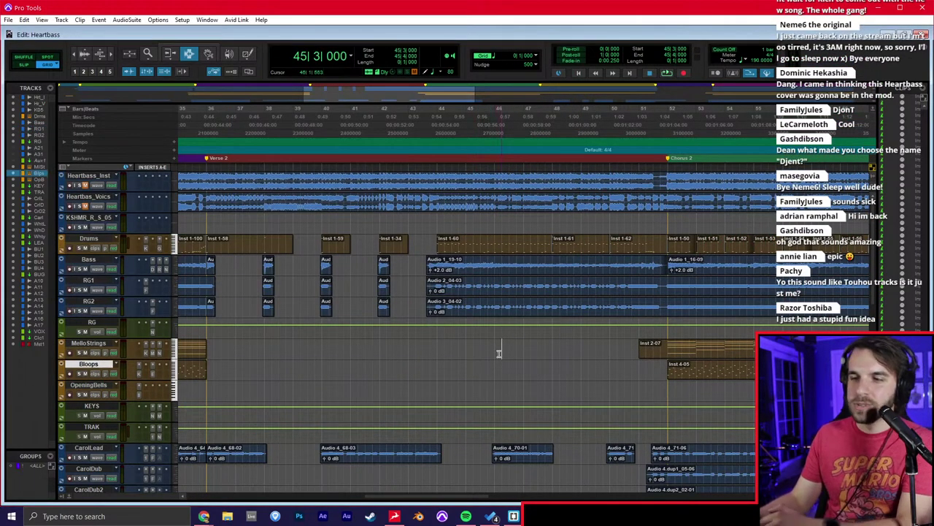
{"action": "left_click", "coordinate": [499, 354]}
{"action": "key", "text": "Home"}
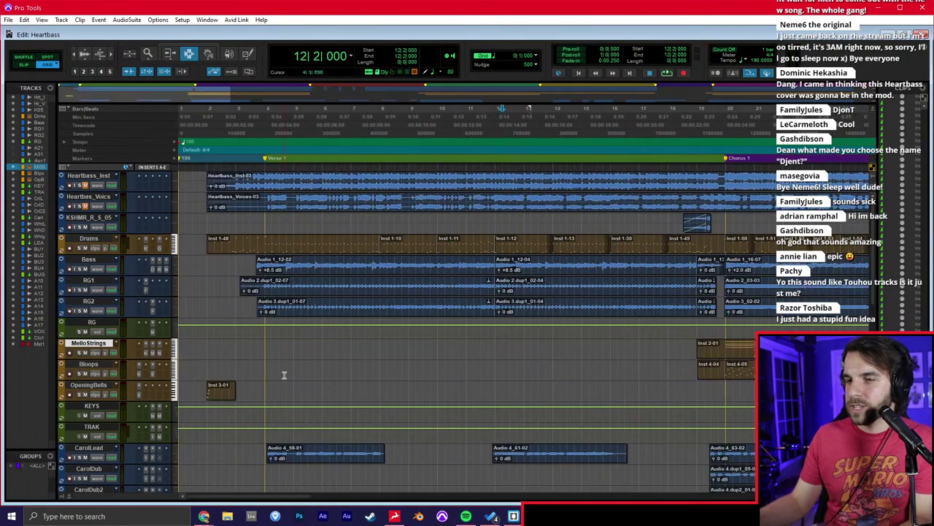
{"action": "left_click", "coordinate": [284, 374]}
{"action": "key", "text": "ctrl+bracketleft"}
{"action": "key", "text": "ctrl+bracketleft"}
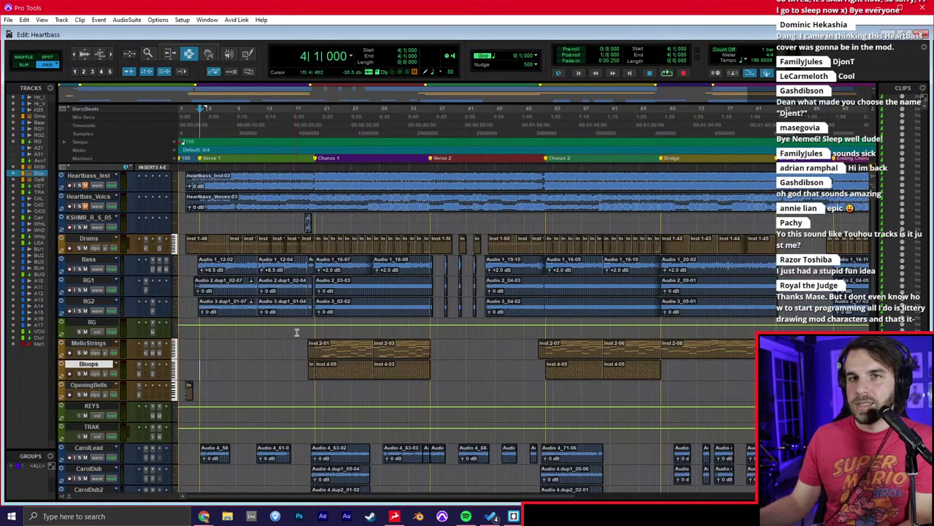
{"action": "left_click", "coordinate": [298, 332]}
{"action": "left_click", "coordinate": [537, 61]}
{"action": "left_click", "coordinate": [577, 126]}
{"action": "left_click", "coordinate": [552, 334]}
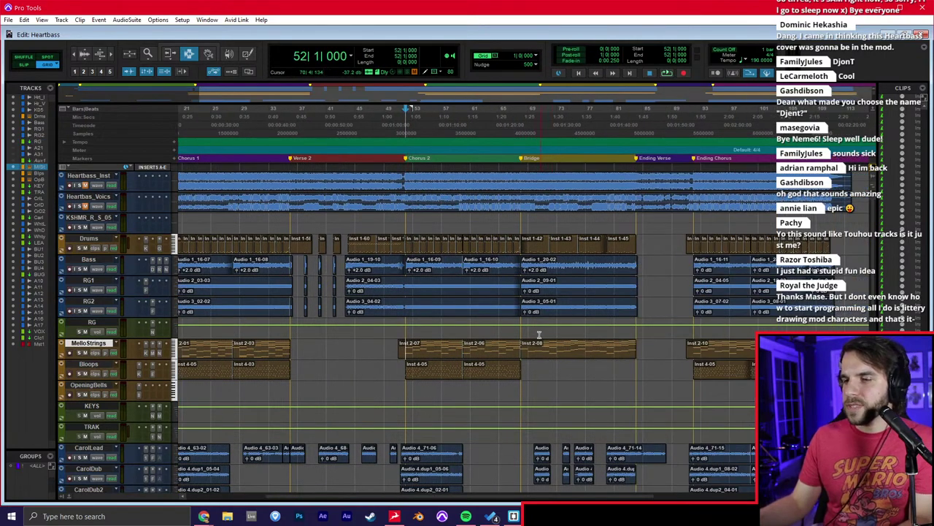
{"action": "key", "text": "space"}
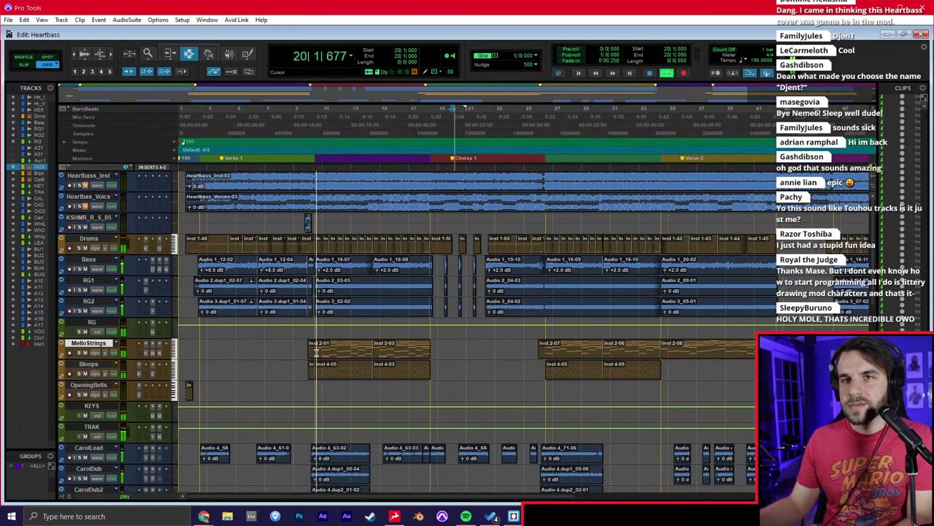
Zoom in on Chorus 1, play the mix on from bar 28, and stop playback.
{"action": "key", "text": "ctrl+bracketright"}
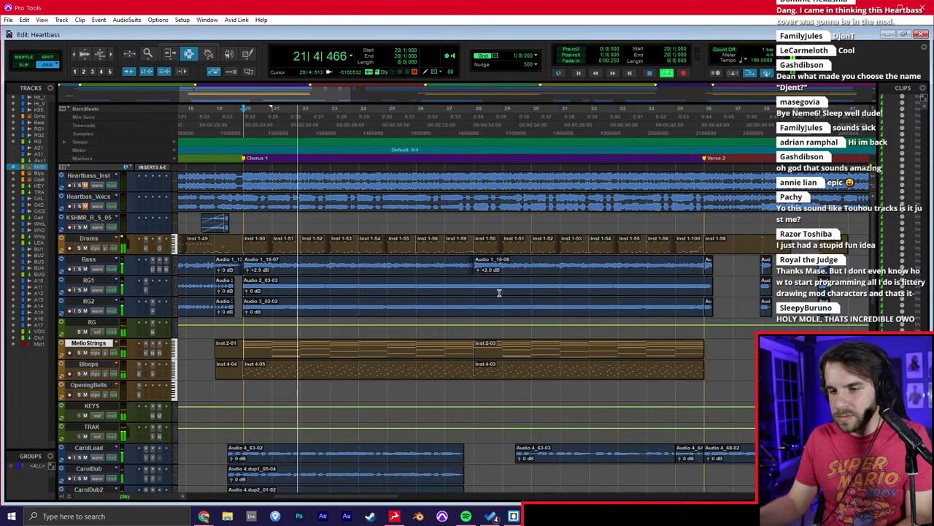
{"action": "left_click", "coordinate": [497, 307]}
{"action": "left_click", "coordinate": [468, 307]}
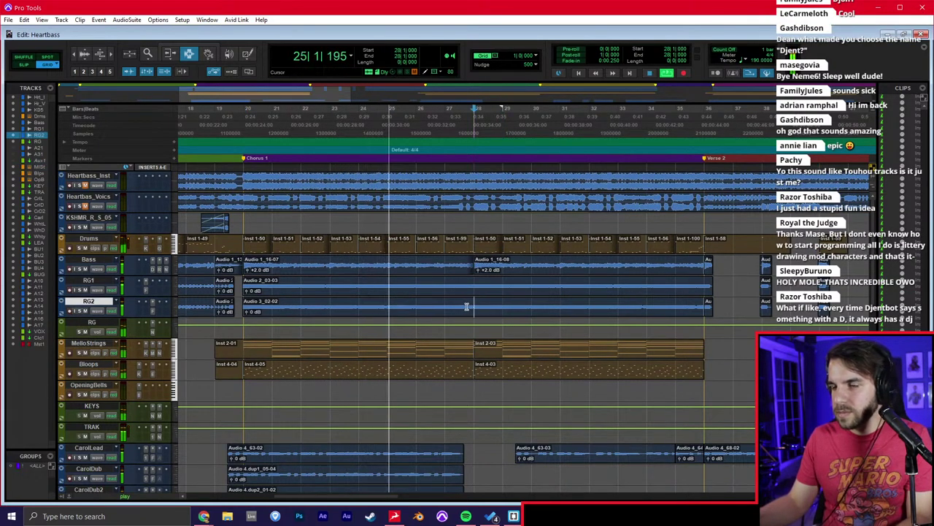
{"action": "scroll", "coordinate": [470, 306], "scroll_direction": "down", "scroll_amount": 1}
{"action": "scroll", "coordinate": [469, 307], "scroll_direction": "down", "scroll_amount": 4}
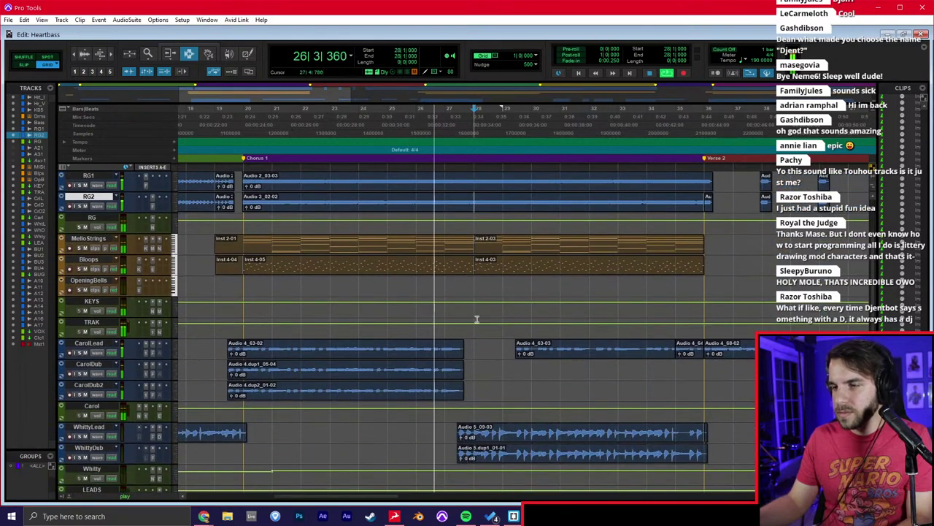
{"action": "left_click", "coordinate": [476, 371]}
{"action": "left_click", "coordinate": [476, 372]}
{"action": "key", "text": "space"}
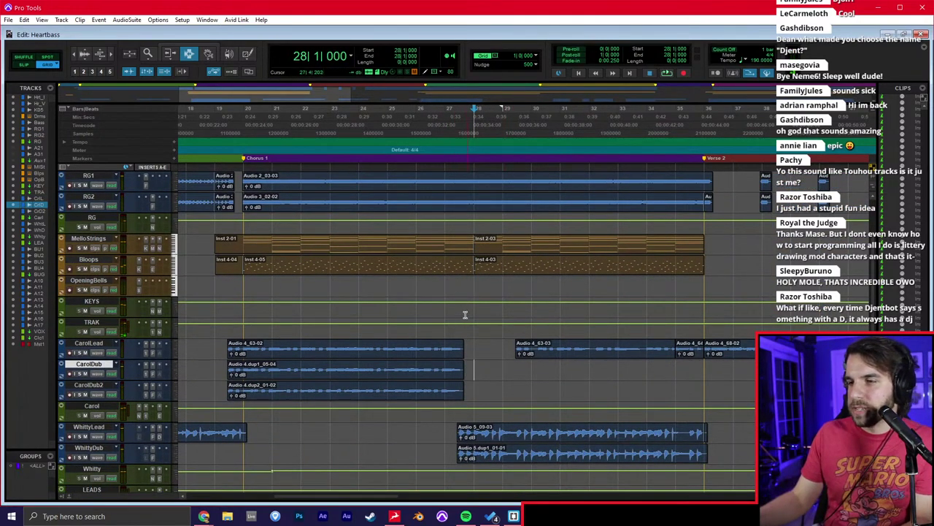
In the Mix window, unmute BUG, mute LEADS, and solo BUG1 through BUG4.
{"action": "scroll", "coordinate": [502, 302], "scroll_direction": "up", "scroll_amount": 5}
{"action": "scroll", "coordinate": [429, 301], "scroll_direction": "down", "scroll_amount": 4}
{"action": "key", "text": "ctrl+equal"}
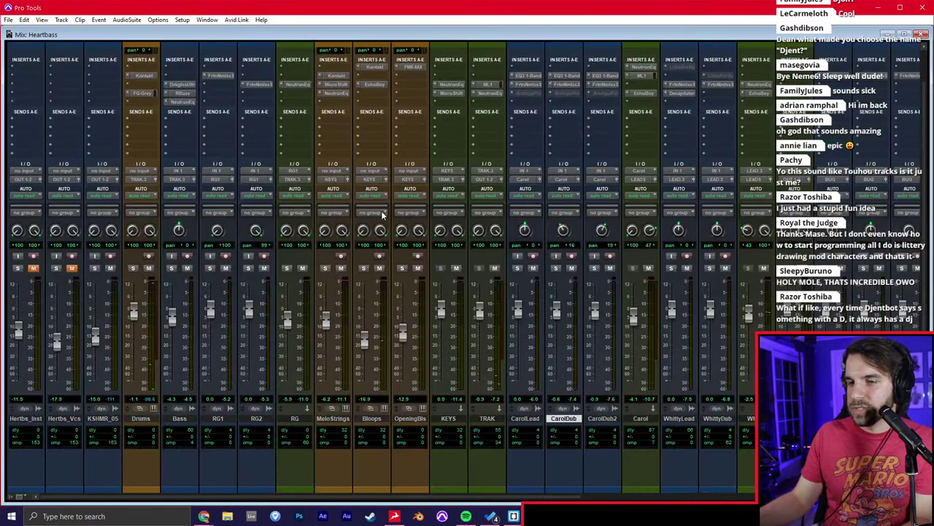
{"action": "scroll", "coordinate": [568, 283], "scroll_direction": "right", "scroll_amount": 7}
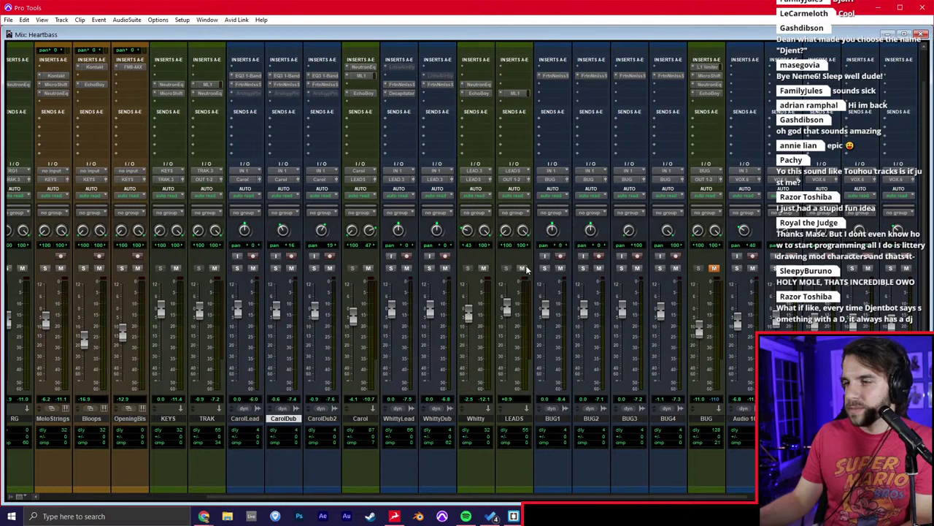
{"action": "left_click", "coordinate": [715, 268]}
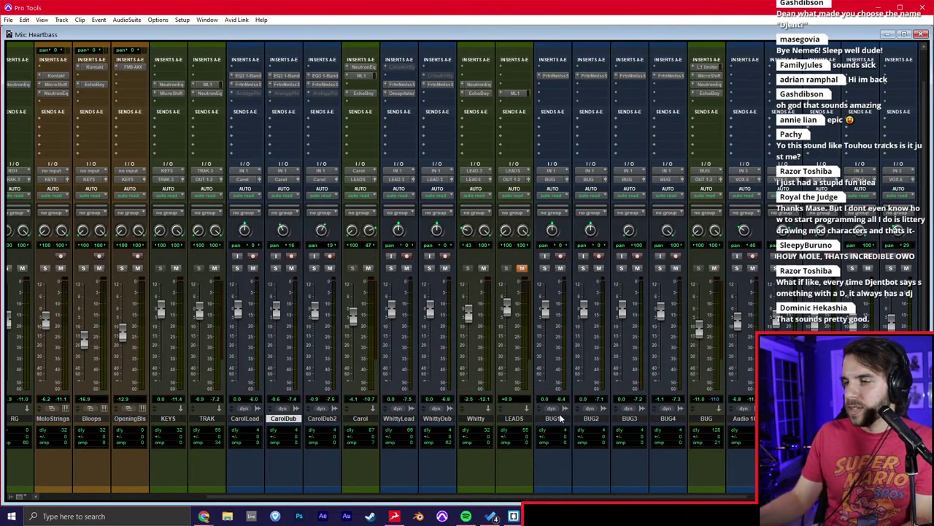
{"action": "left_click", "coordinate": [660, 268]}
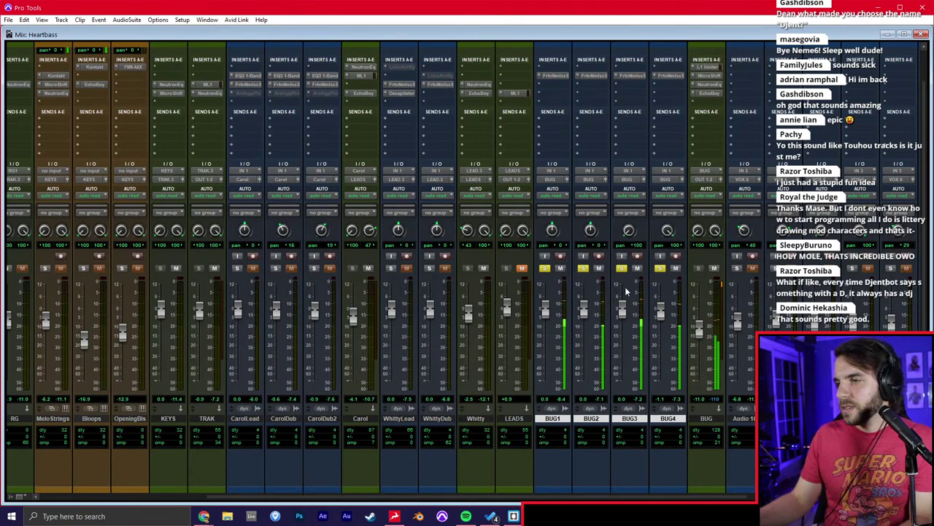
Play the soloed BUG guitars from the start of Chorus 1 at bar 20.
{"action": "key", "text": "ctrl+equal"}
{"action": "key", "text": "space"}
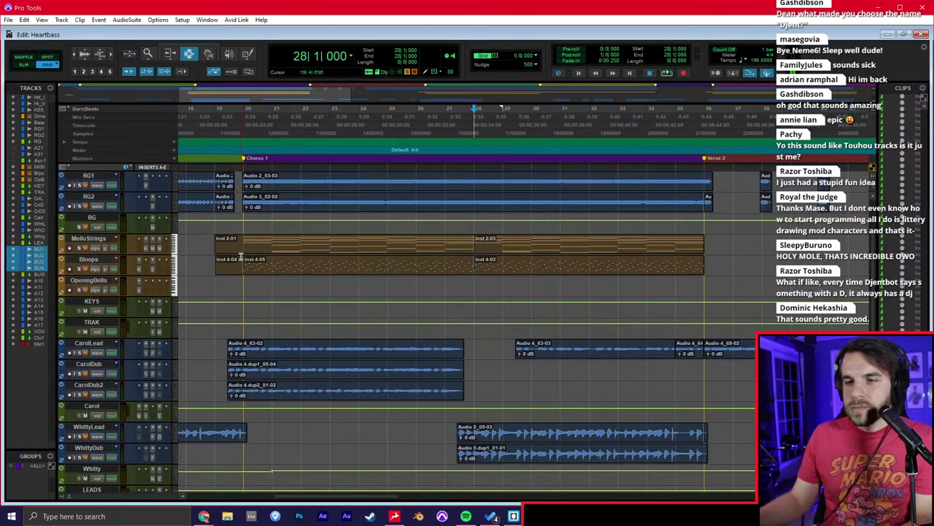
{"action": "key", "text": "space"}
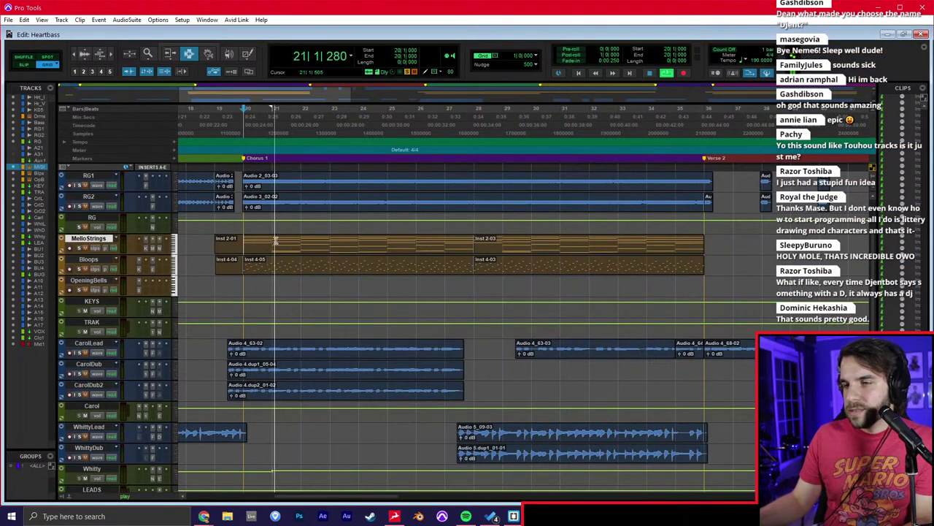
{"action": "key", "text": "space"}
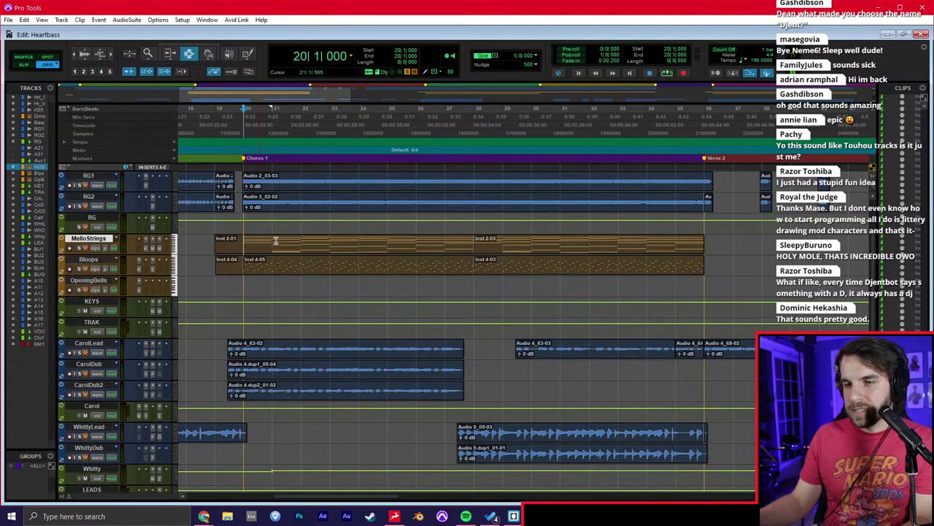
{"action": "key", "text": "space"}
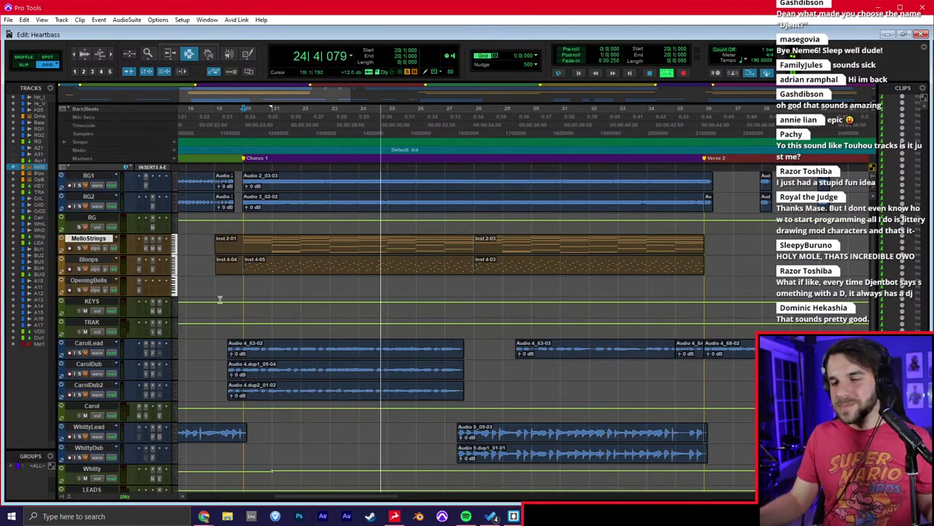
Clear the solos on BUG1 through BUG4, unmute LEADS, and look over the tracks in the Edit window.
{"action": "key", "text": "ctrl+equal"}
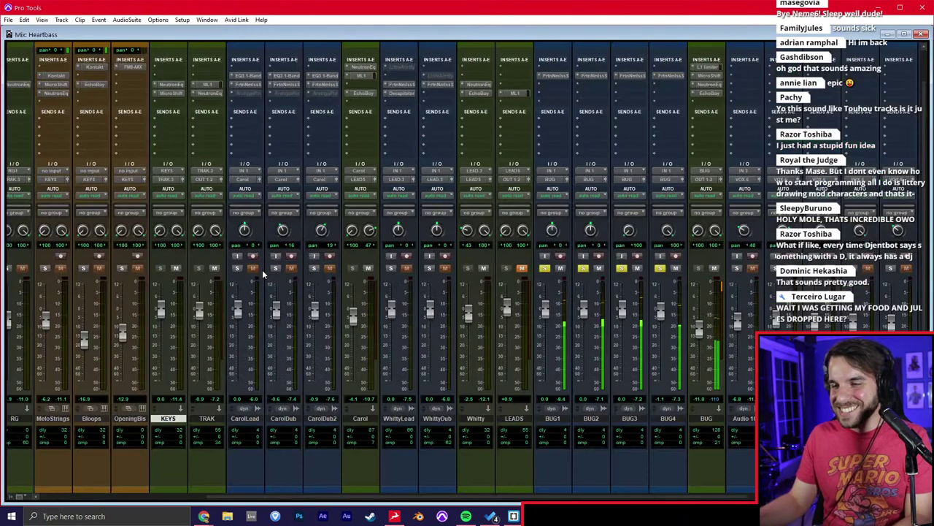
{"action": "left_click", "coordinate": [583, 269]}
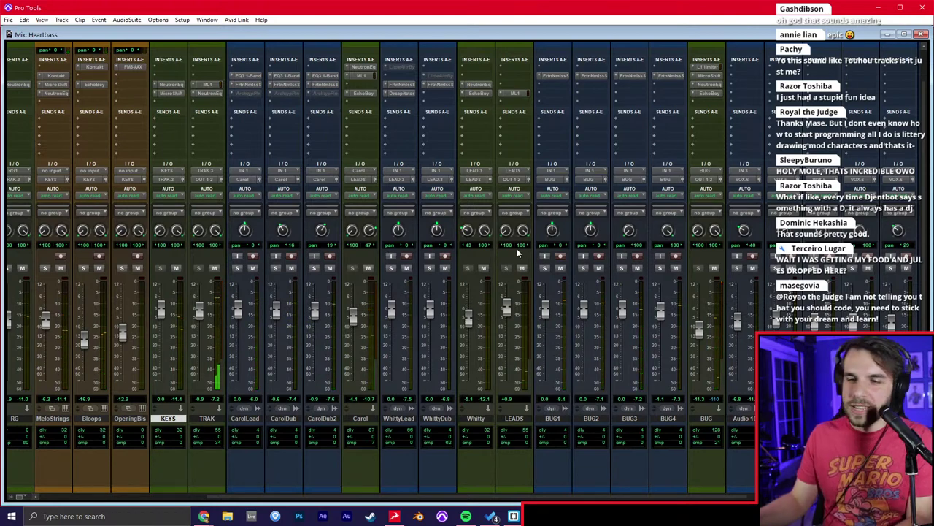
{"action": "key", "text": "ctrl+equal"}
{"action": "scroll", "coordinate": [410, 321], "scroll_direction": "down", "scroll_amount": 8}
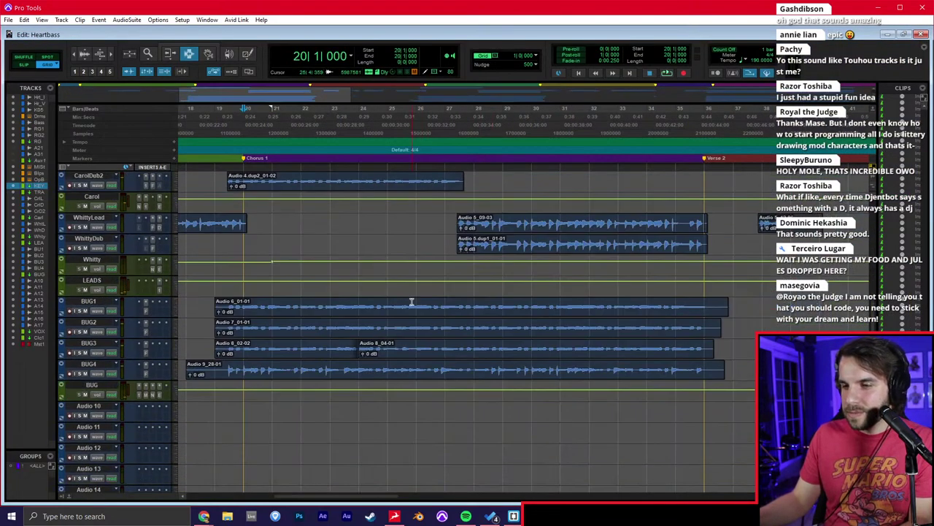
{"action": "scroll", "coordinate": [411, 301], "scroll_direction": "up", "scroll_amount": 10}
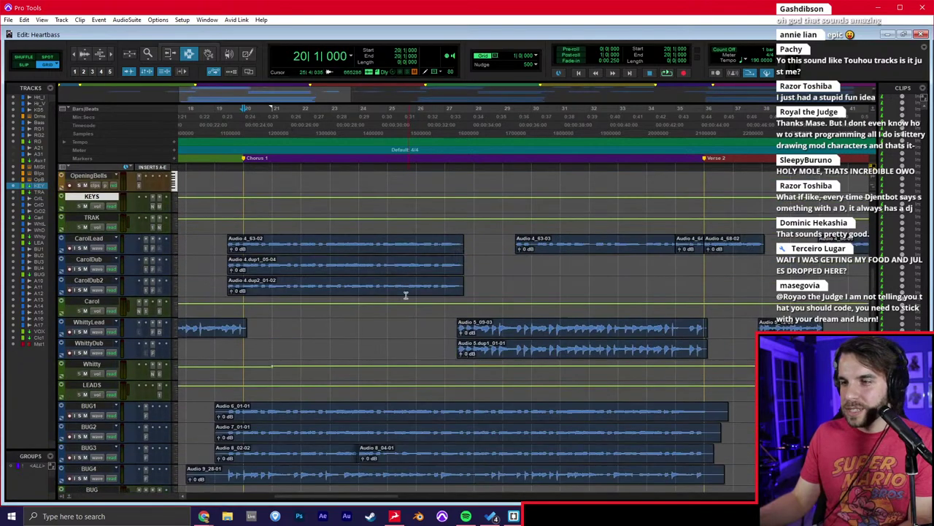
Place the cursor at bar 20 and play the full mix from the start of Chorus 1, stopping after a few bars.
{"action": "key", "text": "ctrl+equal"}
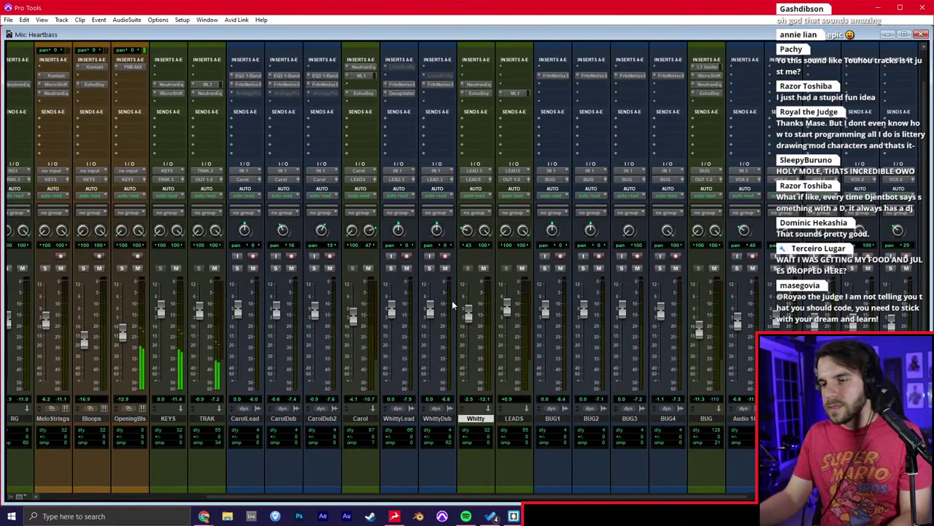
{"action": "key", "text": "ctrl+equal"}
{"action": "left_click", "coordinate": [728, 119]}
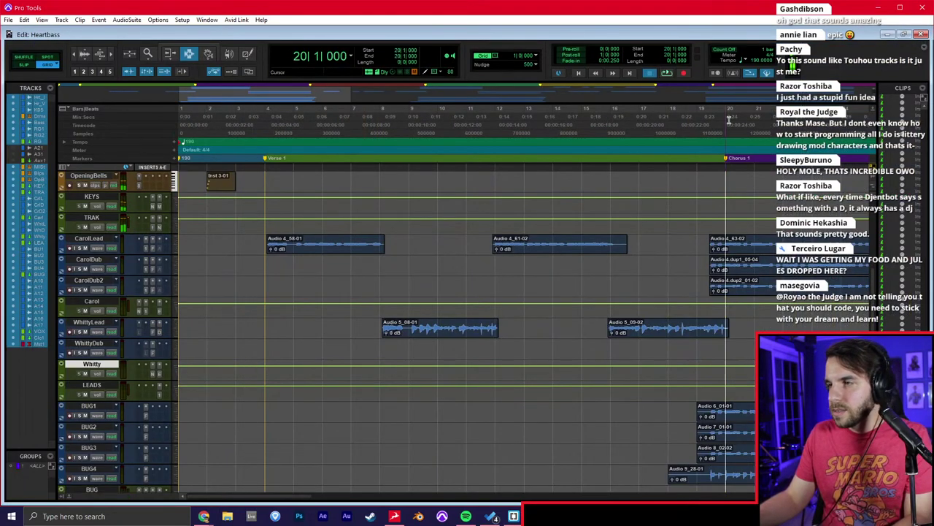
{"action": "key", "text": "space"}
{"action": "key", "text": "space"}
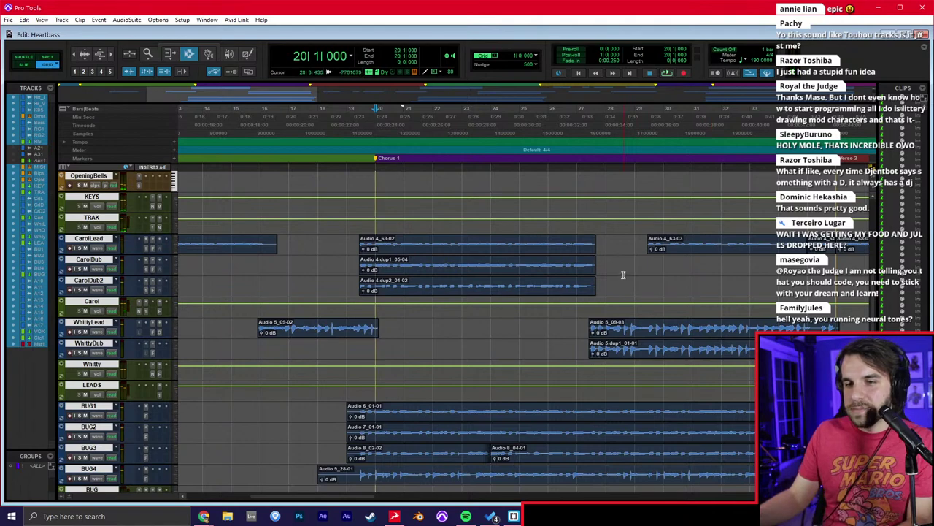
Inspect the Fortin Nameless Suite amp plug-in on BUG1 from the Mix window and close it.
{"action": "key", "text": "ctrl+equal"}
{"action": "scroll", "coordinate": [625, 267], "scroll_direction": "right", "scroll_amount": 5}
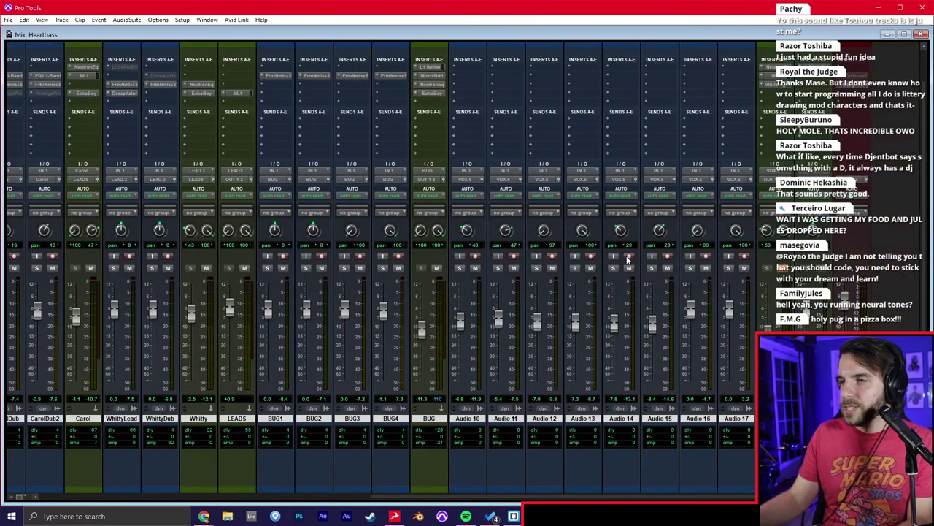
{"action": "scroll", "coordinate": [628, 263], "scroll_direction": "left", "scroll_amount": 5}
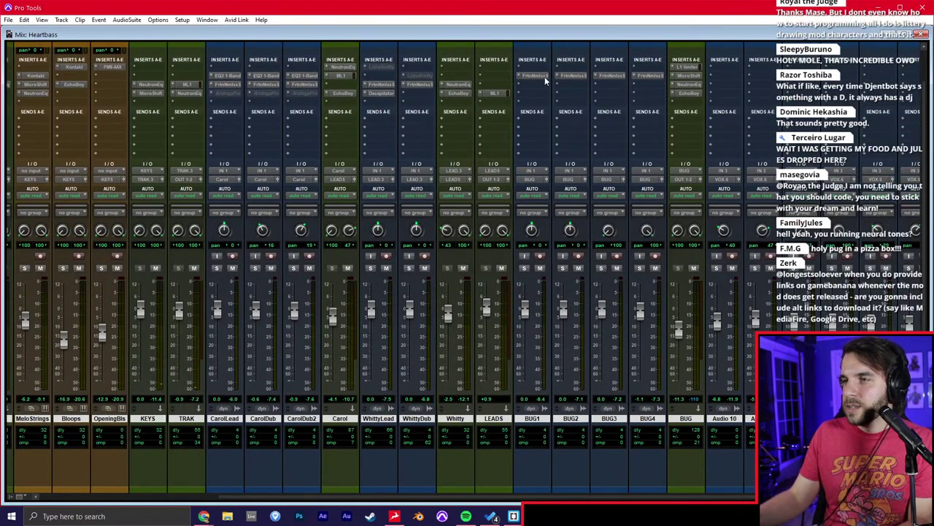
{"action": "left_click", "coordinate": [545, 76]}
{"action": "left_click_drag", "start_coordinate": [516, 61], "coordinate": [519, 48]}
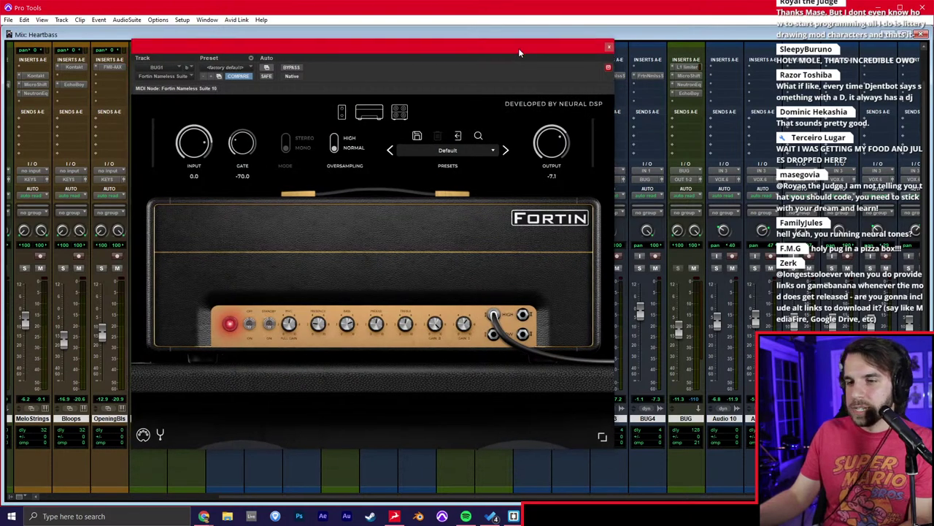
{"action": "left_click", "coordinate": [610, 46]}
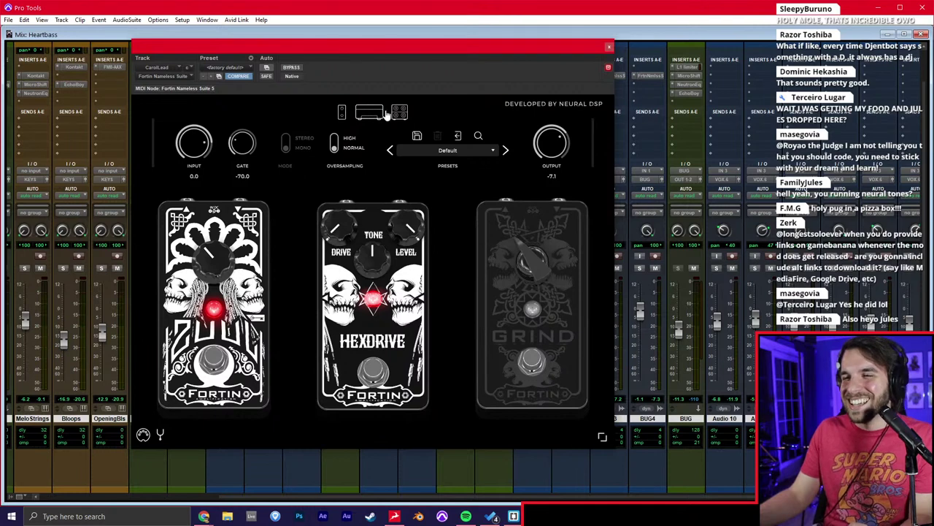
Inspect the Fortin Nameless Suite settings on CarolLead beyond the pedals page and close the plug-in.
{"action": "left_click", "coordinate": [384, 112]}
{"action": "left_click", "coordinate": [611, 46]}
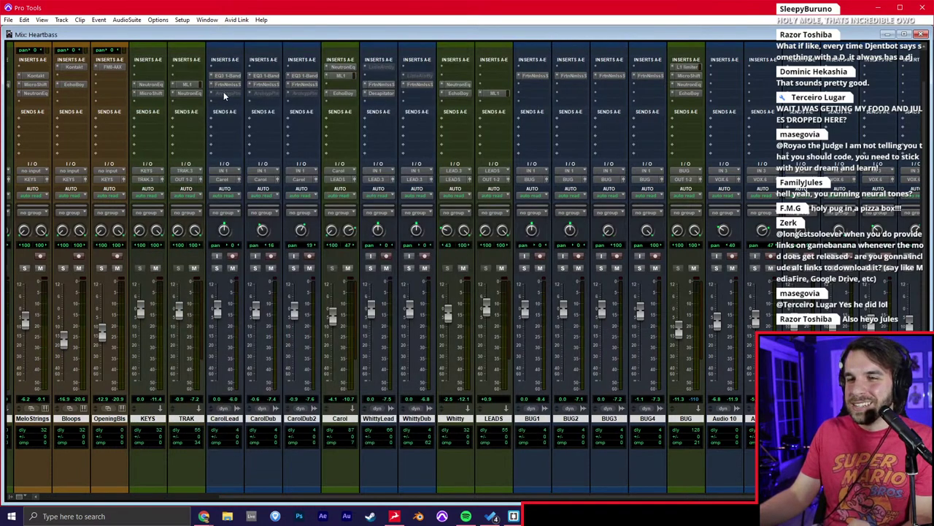
{"action": "left_click", "coordinate": [214, 88]}
{"action": "left_click", "coordinate": [346, 48]}
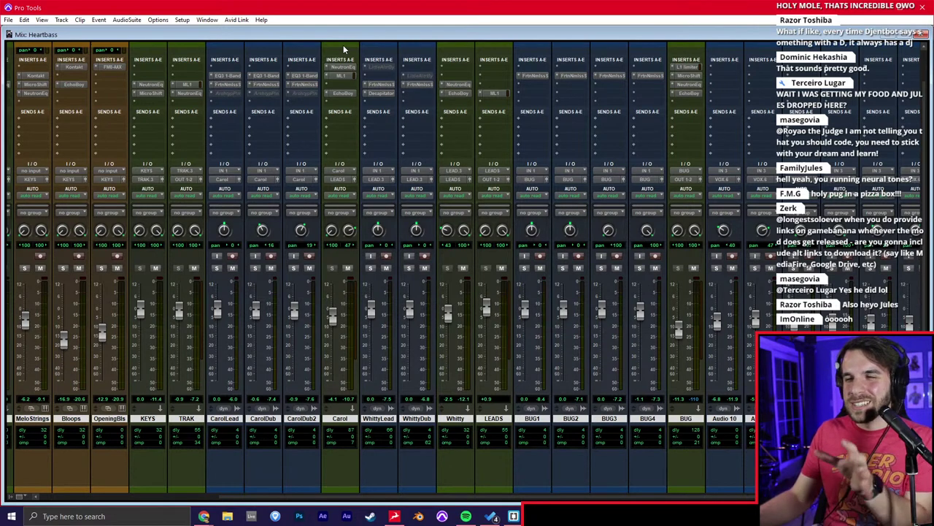
Play Chorus 1 while checking the Mix window levels, and stop with the cursor at bar 20 on CarolLead.
{"action": "key", "text": "space"}
{"action": "scroll", "coordinate": [642, 281], "scroll_direction": "right", "scroll_amount": 2}
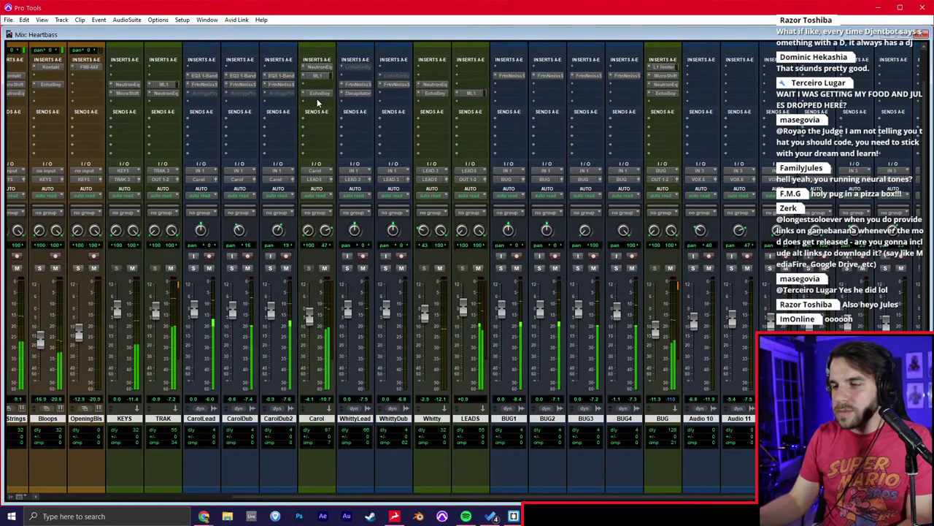
{"action": "key", "text": "ctrl+equal"}
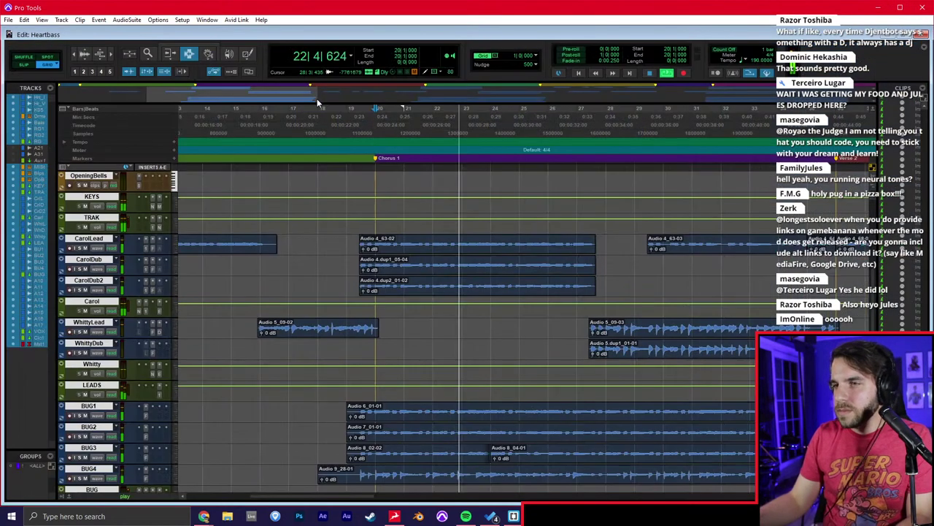
{"action": "left_click", "coordinate": [363, 225]}
{"action": "left_click", "coordinate": [342, 239]}
{"action": "left_click", "coordinate": [390, 241]}
{"action": "key", "text": "space"}
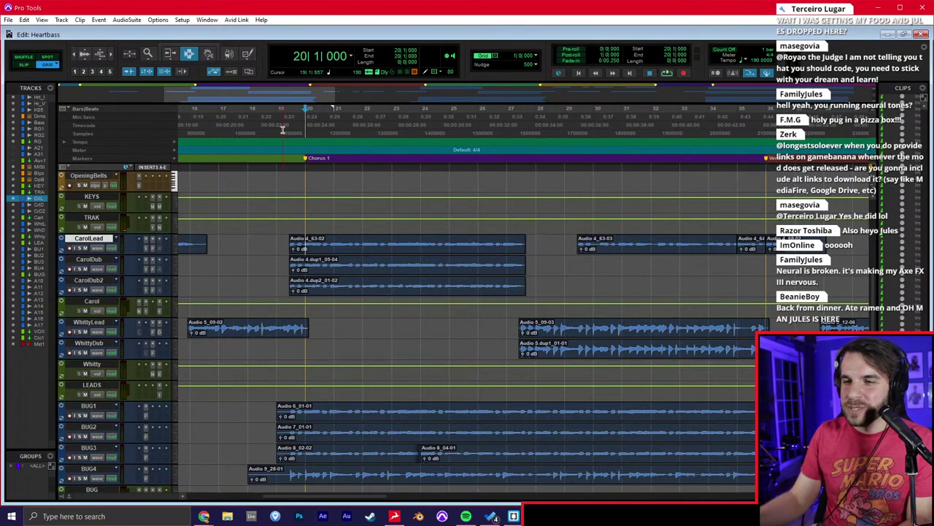
Play the mix from bar 19 and jump playback to bar 20, bar 31 and bar 30 to hear parts of Chorus 1.
{"action": "left_click", "coordinate": [277, 248]}
{"action": "key", "text": "space"}
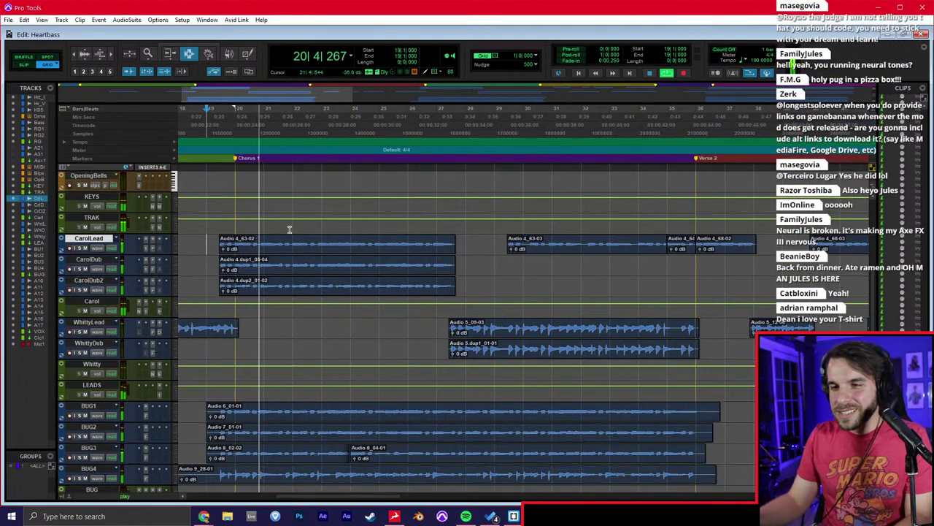
{"action": "left_click", "coordinate": [323, 269]}
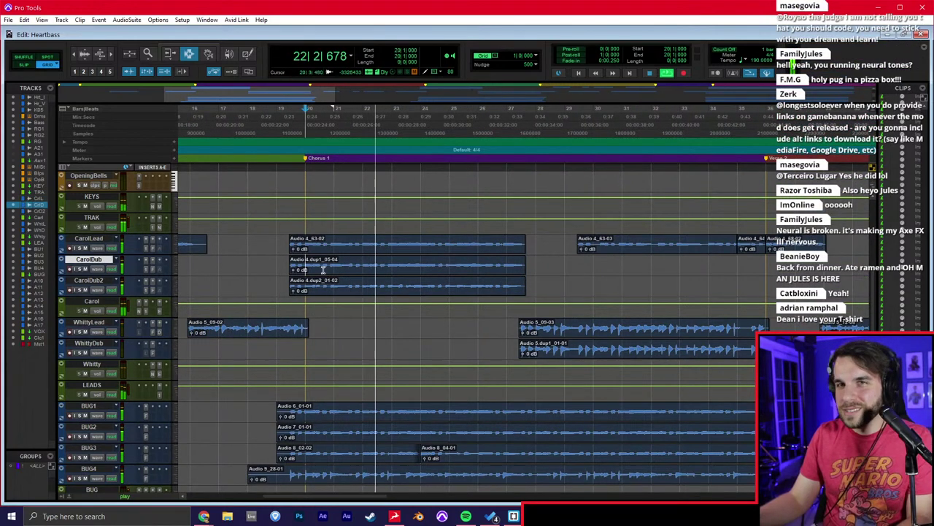
{"action": "left_click", "coordinate": [475, 292]}
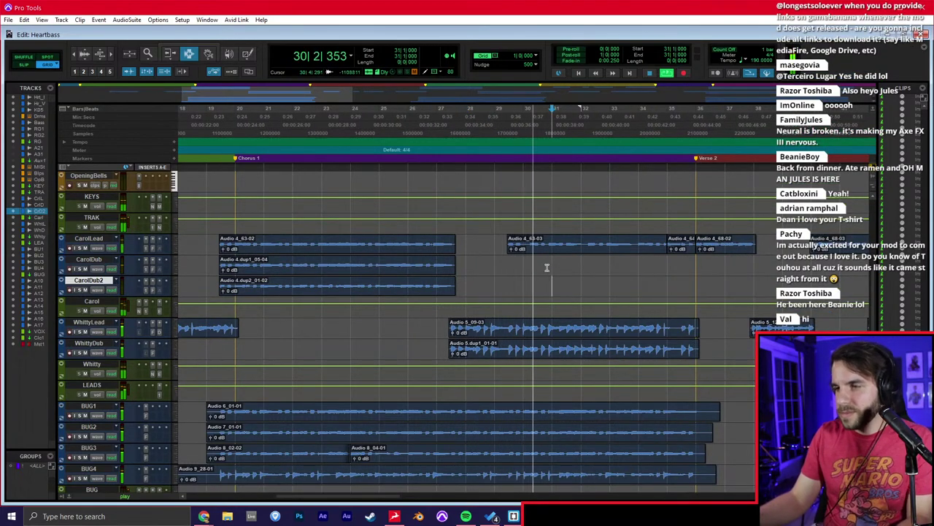
{"action": "left_click", "coordinate": [536, 272]}
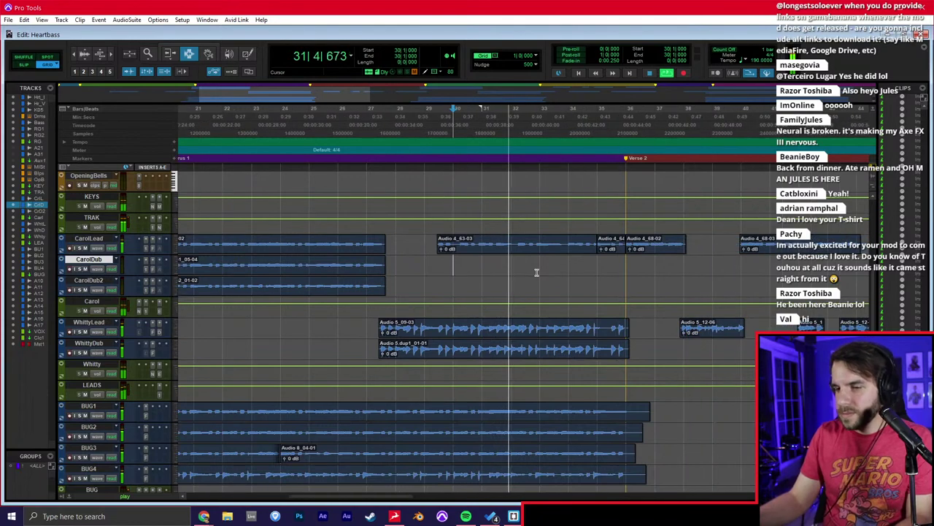
Check the guitar and lead track levels in the Mix window during playback and return to the Edit window.
{"action": "key", "text": "ctrl+equal"}
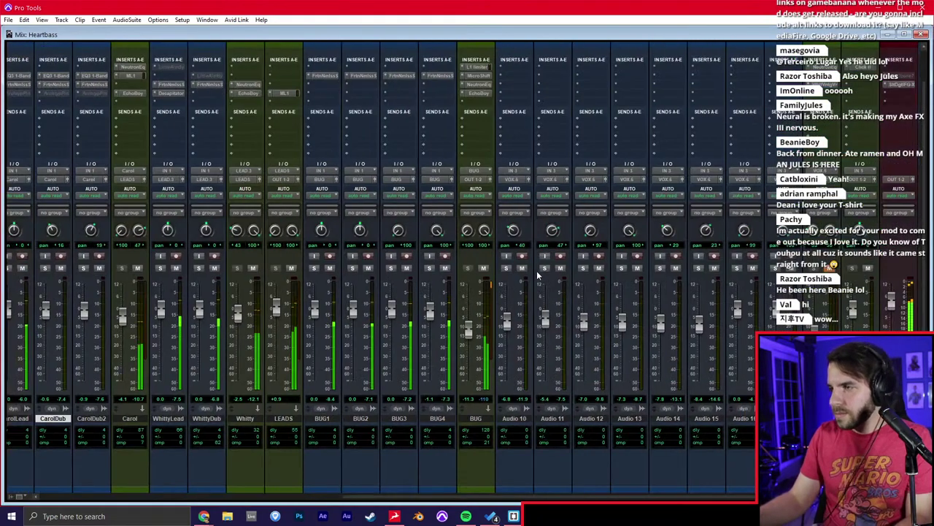
{"action": "scroll", "coordinate": [546, 275], "scroll_direction": "left", "scroll_amount": 3}
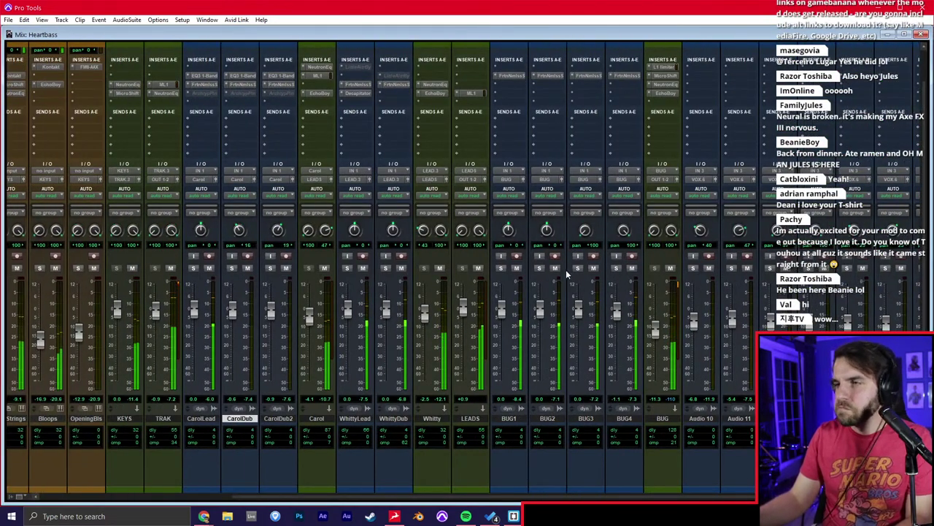
{"action": "key", "text": "ctrl+equal"}
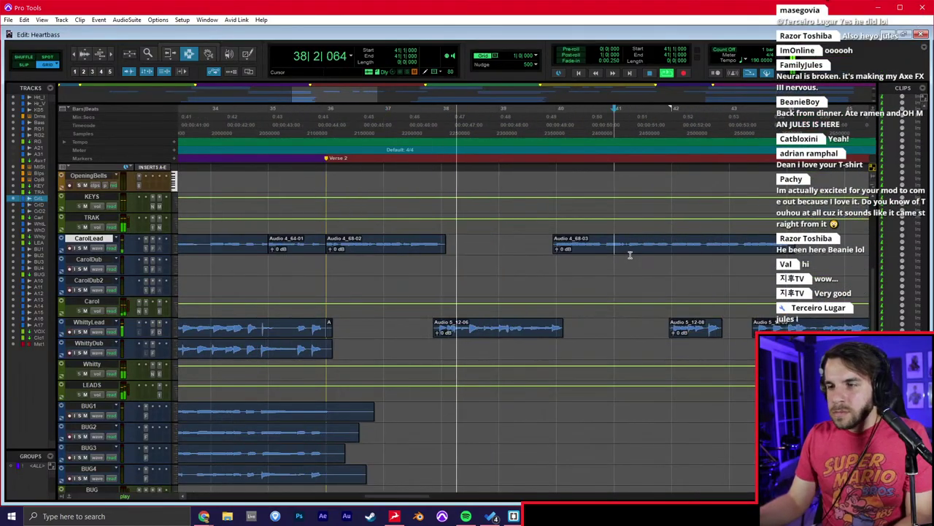
Play the Verse 2 vocals, jumping playback to bar 40 and bar 44.
{"action": "left_click", "coordinate": [541, 305]}
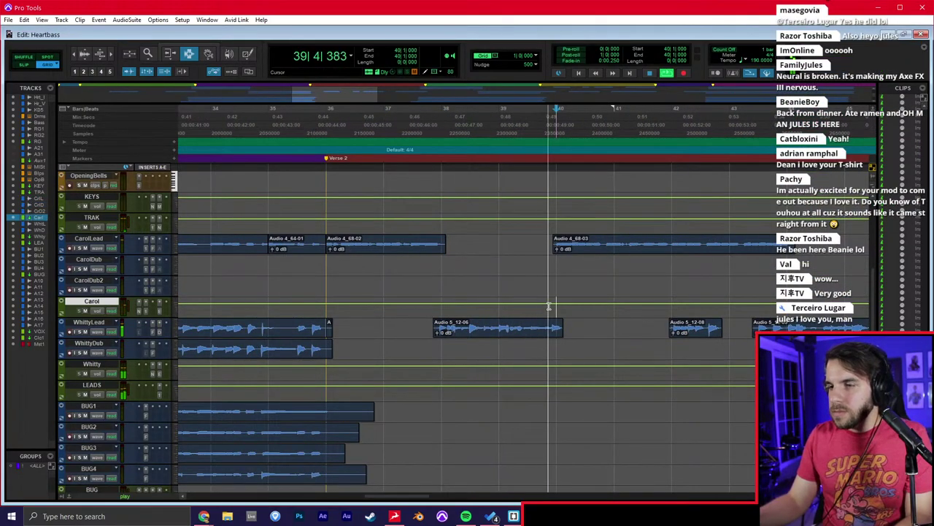
{"action": "left_click", "coordinate": [557, 281]}
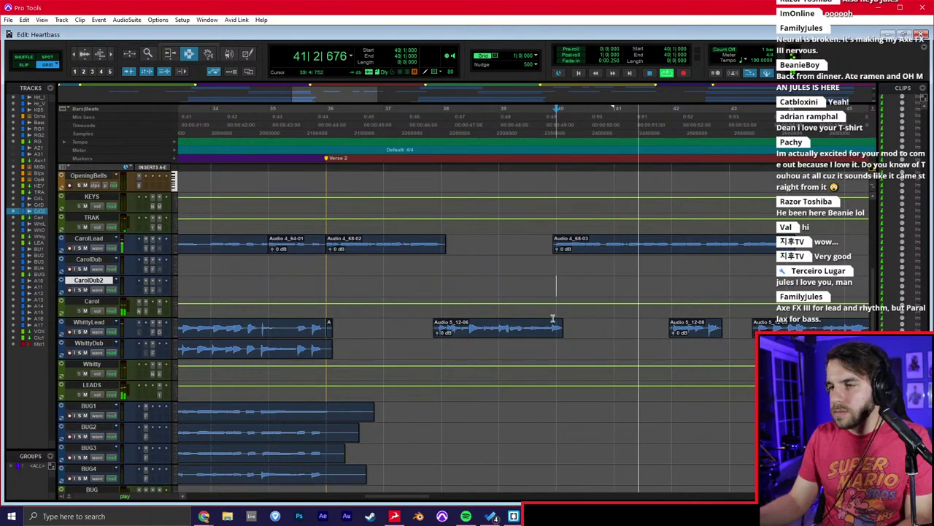
{"action": "left_click", "coordinate": [574, 305]}
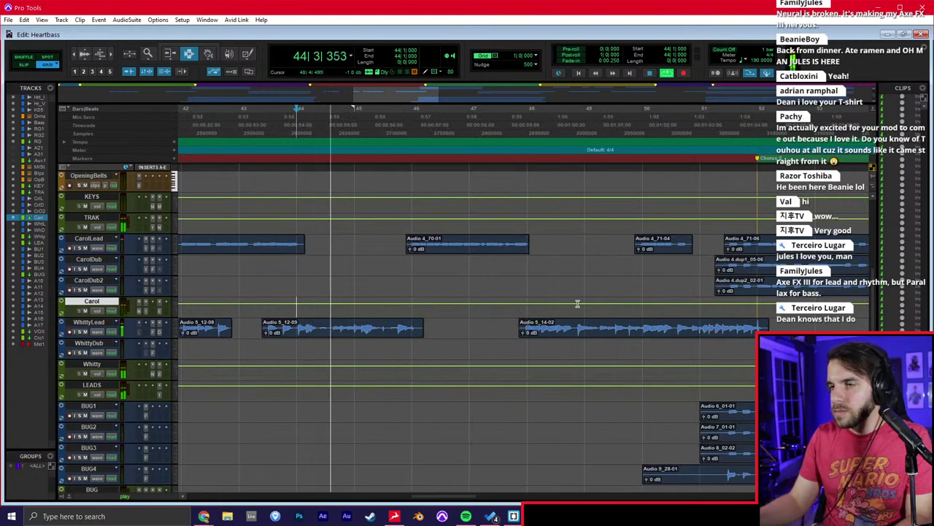
{"action": "left_click", "coordinate": [591, 269]}
Raise the clip gain of the CarolLead phrase at bars 46 to 47 to +3.5 dB.
{"action": "scroll", "coordinate": [593, 269], "scroll_direction": "right", "scroll_amount": 1}
{"action": "double_click", "coordinate": [438, 248]}
{"action": "scroll", "coordinate": [438, 248], "scroll_direction": "up", "scroll_amount": 7}
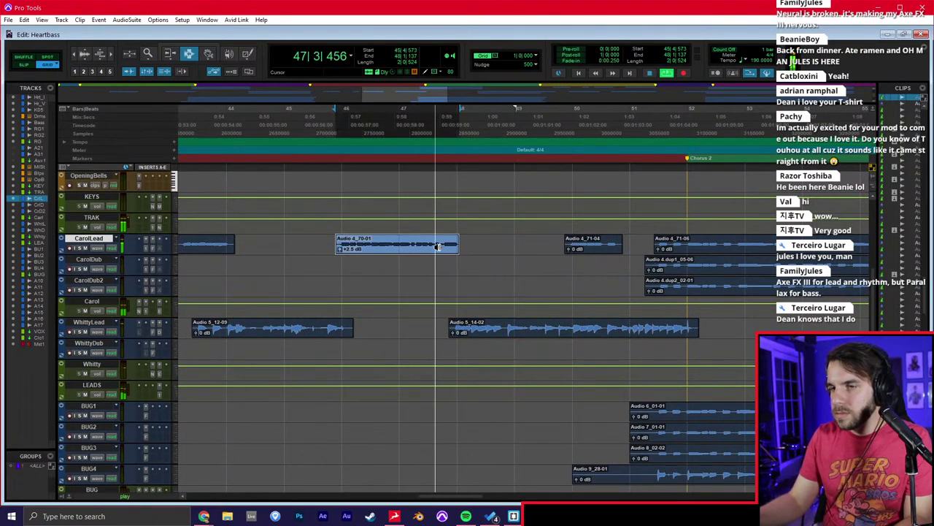
{"action": "scroll", "coordinate": [502, 252], "scroll_direction": "left", "scroll_amount": 1}
Play the lead-in to Chorus 2, checking the drums and guitars, and stop with the cursor at bar 51.
{"action": "left_click", "coordinate": [501, 252]}
{"action": "scroll", "coordinate": [569, 276], "scroll_direction": "right", "scroll_amount": 1}
{"action": "left_click", "coordinate": [642, 281]}
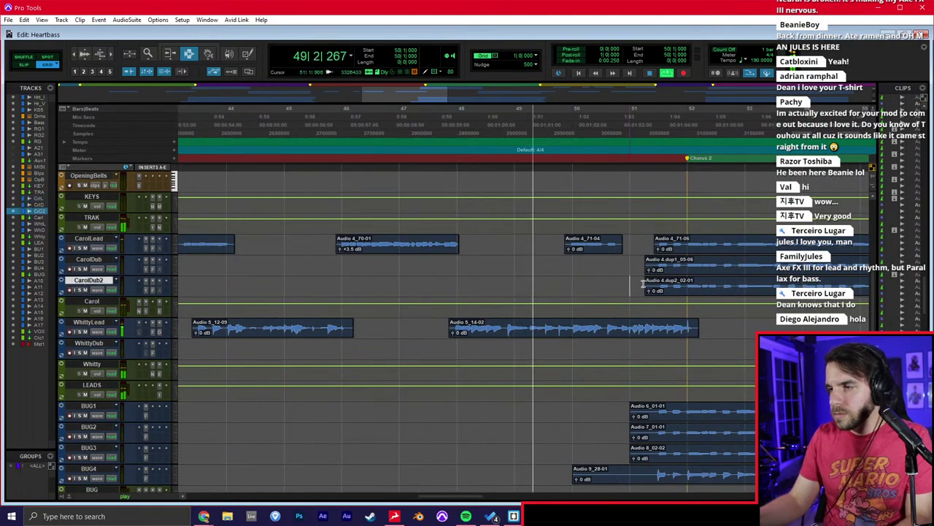
{"action": "key", "text": "t"}
{"action": "scroll", "coordinate": [643, 281], "scroll_direction": "up", "scroll_amount": 6}
{"action": "key", "text": "r"}
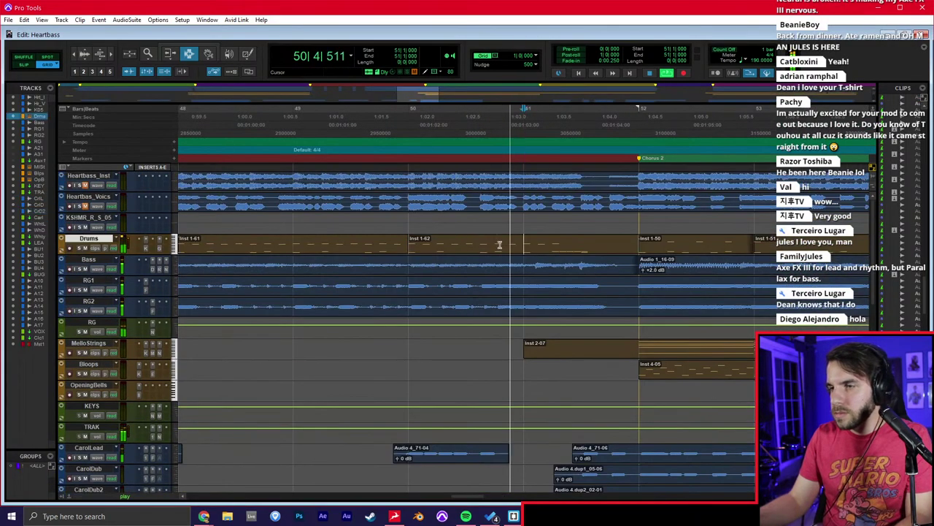
{"action": "key", "text": "space"}
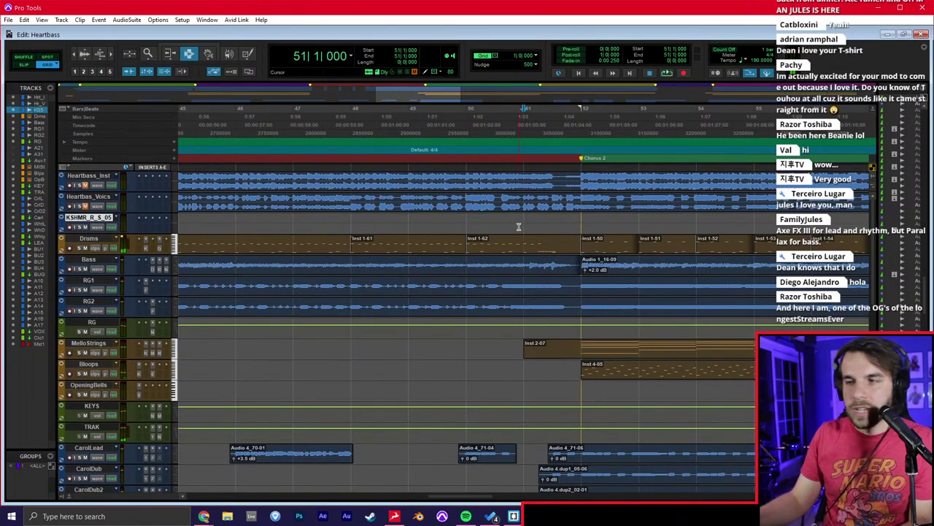
Copy the reverse synth clips before Chorus 1 from bar 18 and paste them at bar 50 on the same track.
{"action": "scroll", "coordinate": [511, 232], "scroll_direction": "left", "scroll_amount": 5}
{"action": "scroll", "coordinate": [511, 233], "scroll_direction": "left", "scroll_amount": 14}
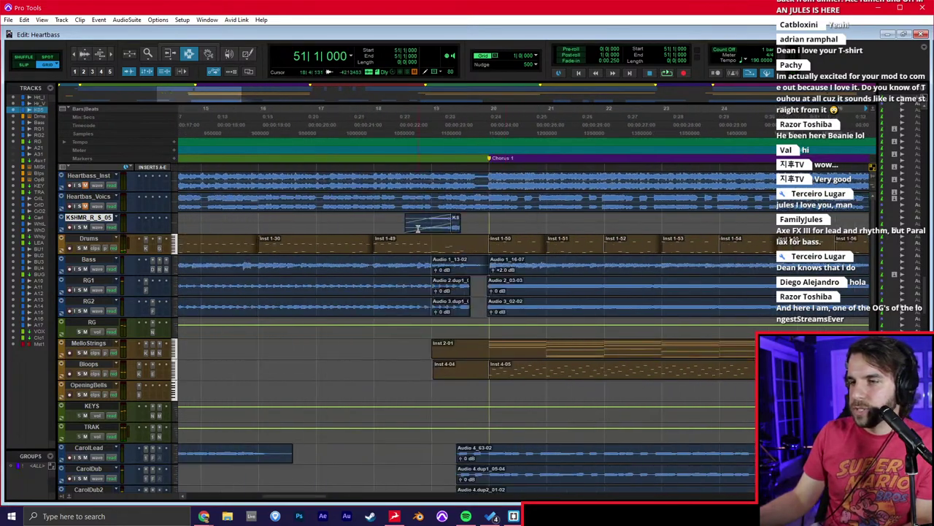
{"action": "left_click_drag", "start_coordinate": [375, 226], "coordinate": [426, 225]}
{"action": "scroll", "coordinate": [491, 213], "scroll_direction": "right", "scroll_amount": 17}
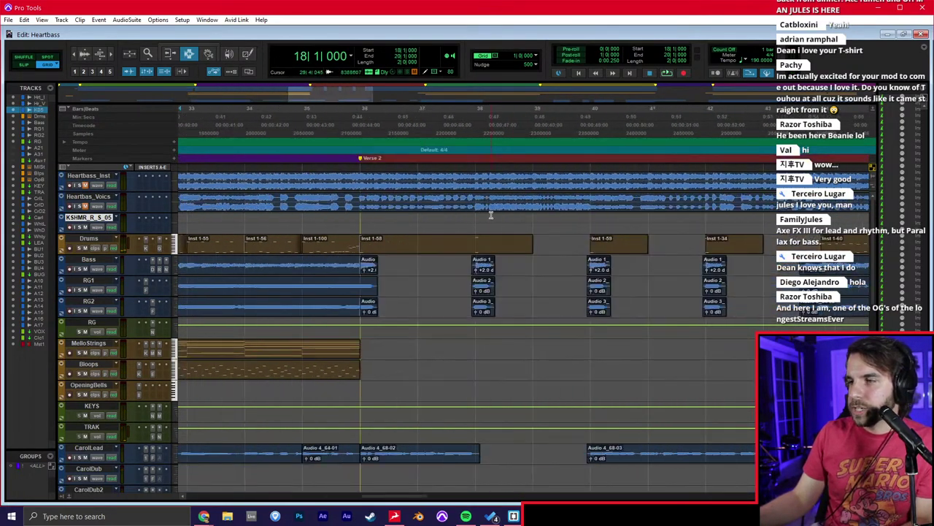
{"action": "scroll", "coordinate": [490, 215], "scroll_direction": "right", "scroll_amount": 4}
{"action": "left_click", "coordinate": [332, 225]}
{"action": "key", "text": "ctrl+v"}
Play the pasted reverse synth from bar 50 with its track soloed, and the full mix from bar 51 into Chorus 2.
{"action": "left_click", "coordinate": [332, 225]}
{"action": "key", "text": "space"}
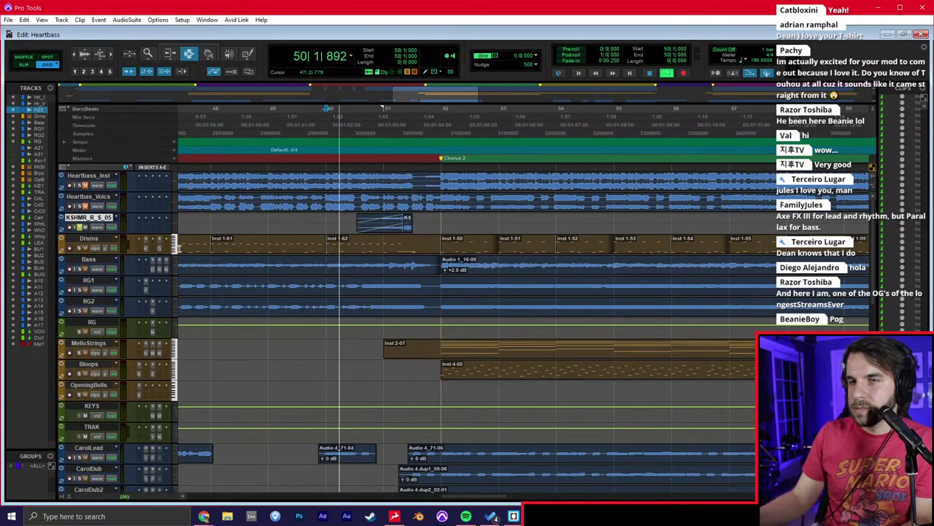
{"action": "key", "text": "space"}
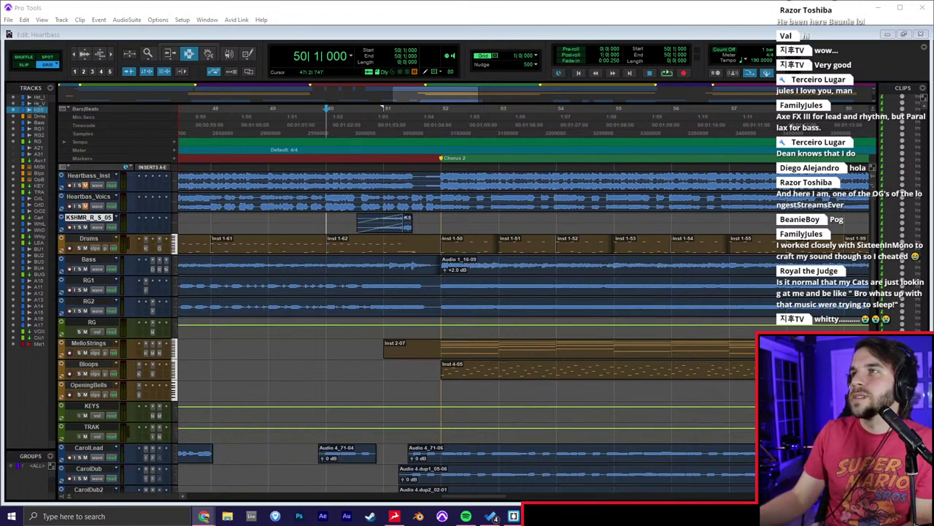
{"action": "left_click", "coordinate": [511, 35]}
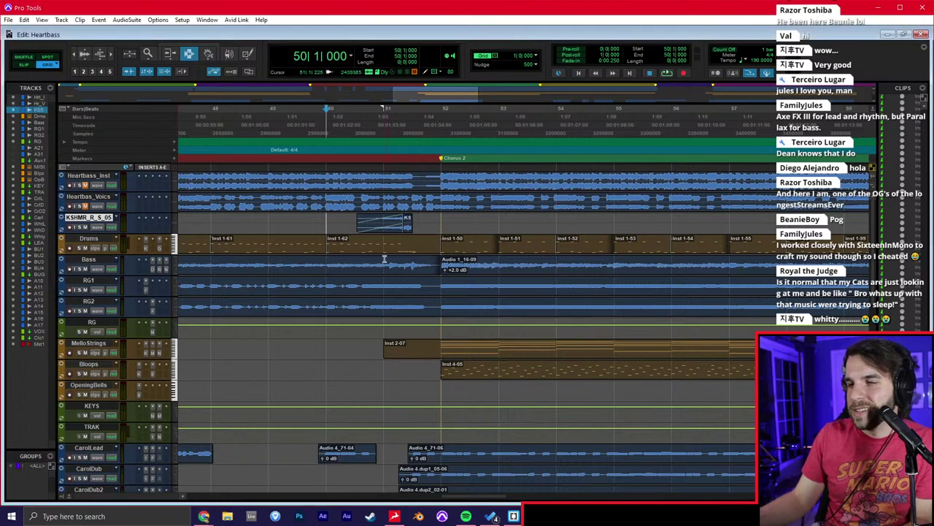
{"action": "key", "text": "space"}
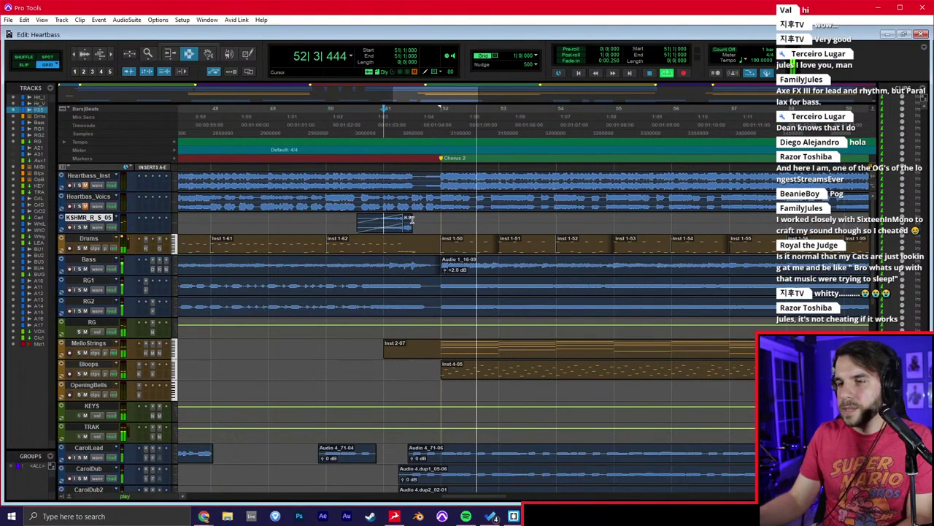
{"action": "key", "text": "space"}
Switch to Splice, browse the recently added samples and search all sounds for "sub".
{"action": "key", "text": "alt+Tab"}
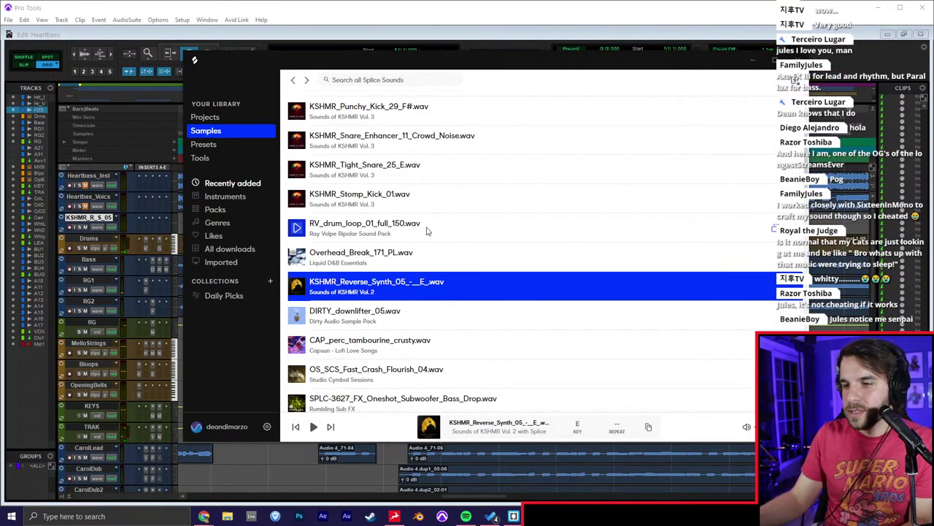
{"action": "scroll", "coordinate": [423, 239], "scroll_direction": "up", "scroll_amount": 5}
{"action": "scroll", "coordinate": [408, 210], "scroll_direction": "down", "scroll_amount": 5}
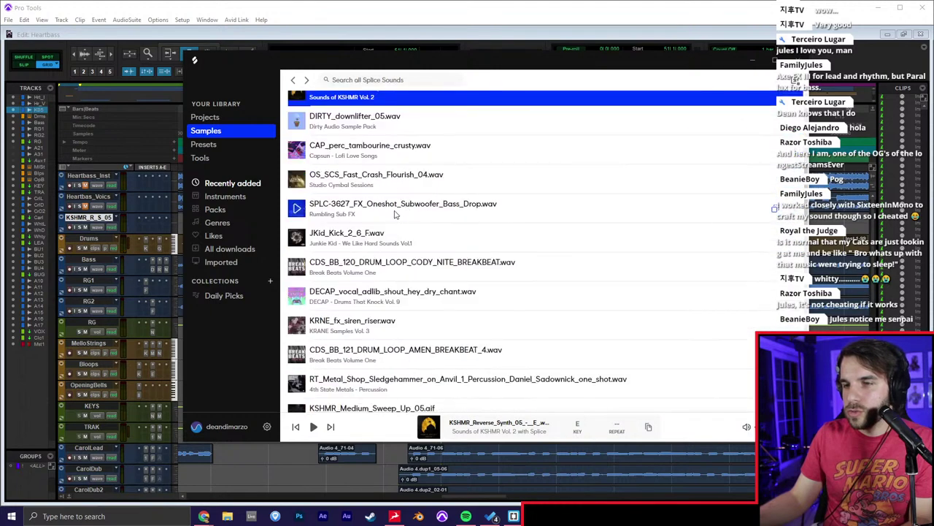
{"action": "scroll", "coordinate": [394, 214], "scroll_direction": "down", "scroll_amount": 3}
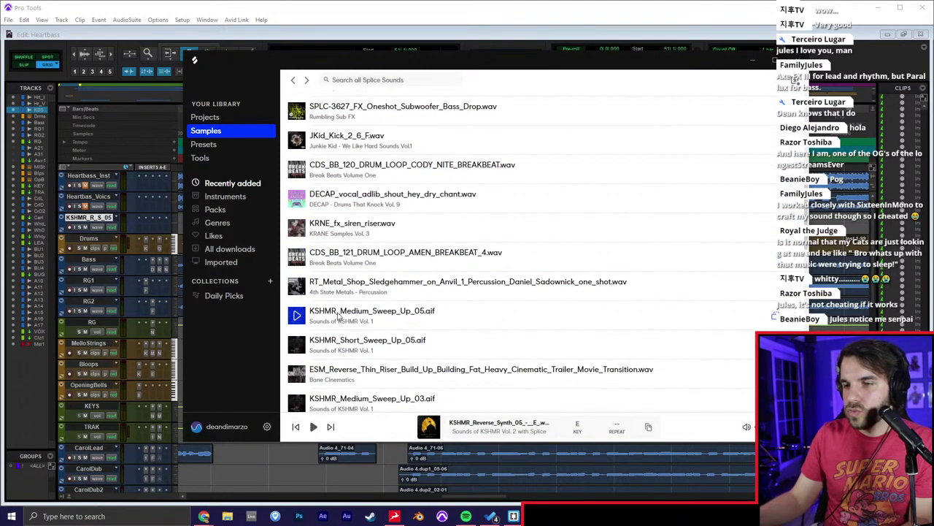
{"action": "scroll", "coordinate": [296, 289], "scroll_direction": "down", "scroll_amount": 5}
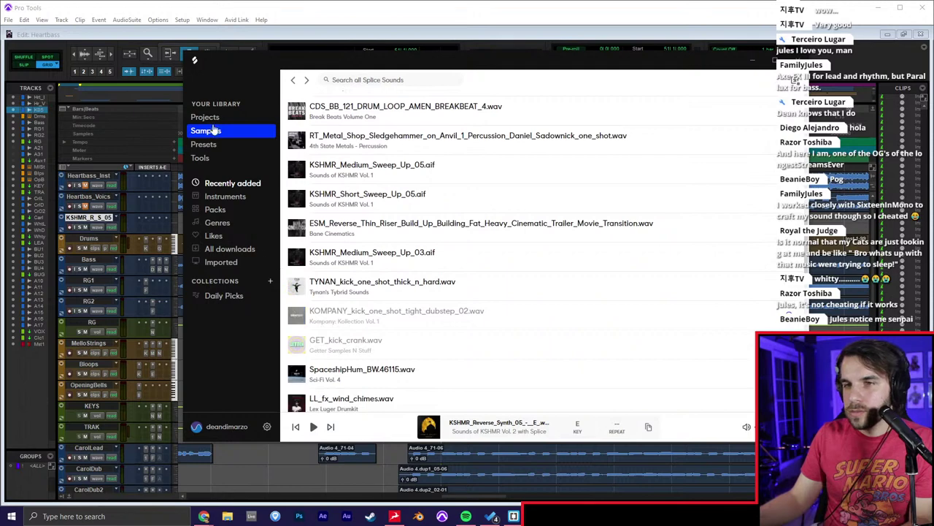
{"action": "scroll", "coordinate": [409, 102], "scroll_direction": "up", "scroll_amount": 9}
{"action": "left_click", "coordinate": [415, 81]}
{"action": "type", "text": "sub"}
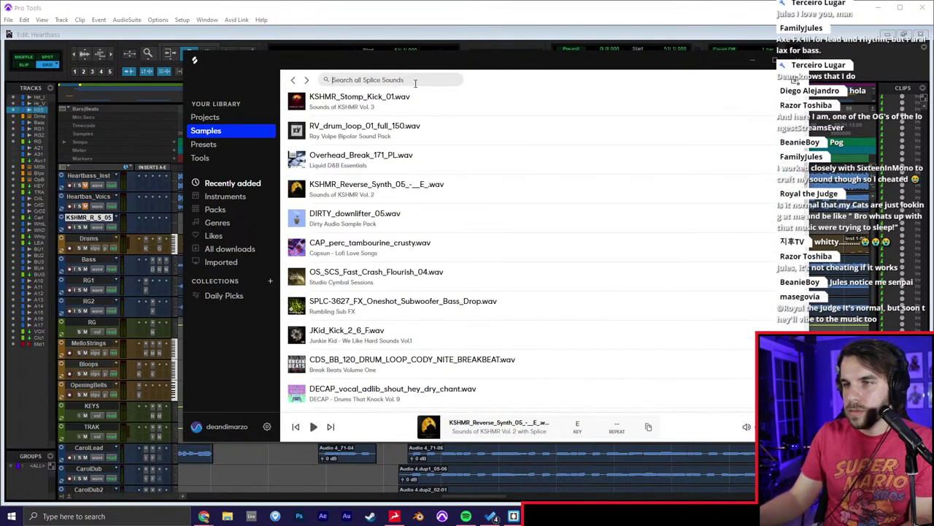
{"action": "key", "text": "Return"}
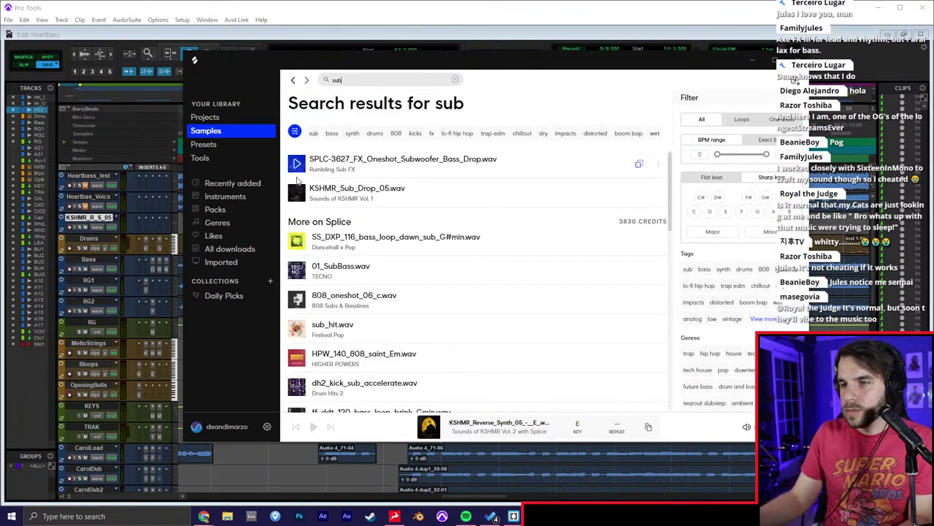
Audition the Subwoofer_Bass_Drop and KSHMR_Sub_Drop_05 samples, and add KSHMR_Sub_Drop_05 to the Pro Tools session as a new track.
{"action": "left_click", "coordinate": [294, 164]}
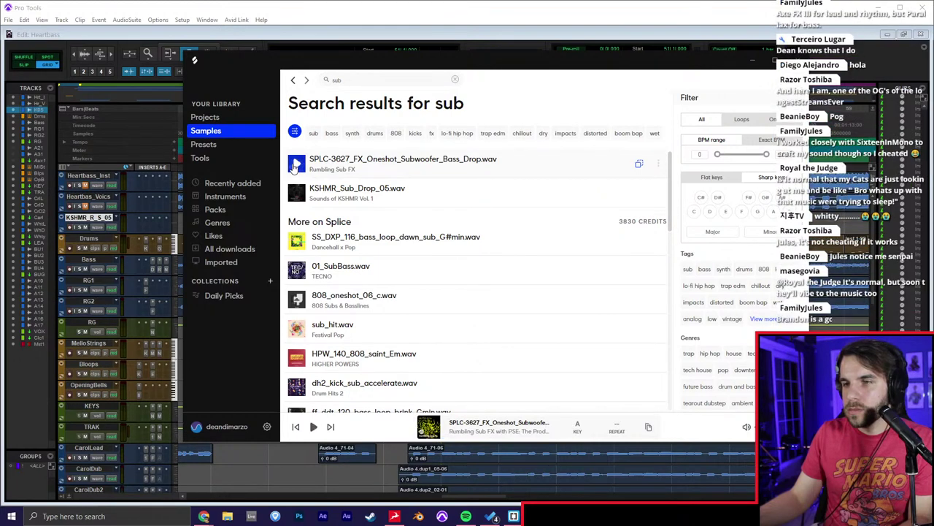
{"action": "left_click", "coordinate": [297, 193]}
{"action": "left_click_drag", "start_coordinate": [297, 192], "coordinate": [21, 363]}
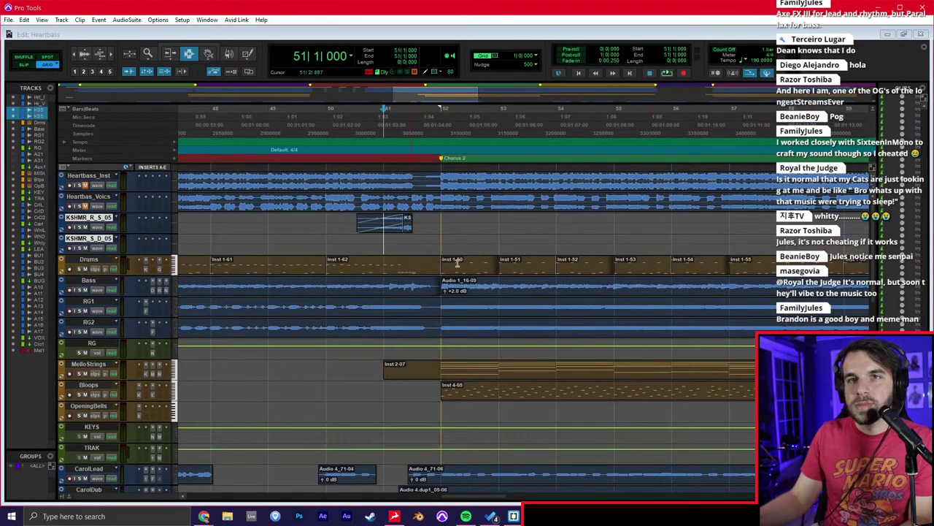
Cut the KSHMR_Sub_Drop_05 clip from the start of its track and move the cursor to Chorus 1 at bar 20.
{"action": "left_click", "coordinate": [431, 241]}
{"action": "scroll", "coordinate": [434, 242], "scroll_direction": "down", "scroll_amount": 2}
{"action": "scroll", "coordinate": [437, 244], "scroll_direction": "left", "scroll_amount": 5}
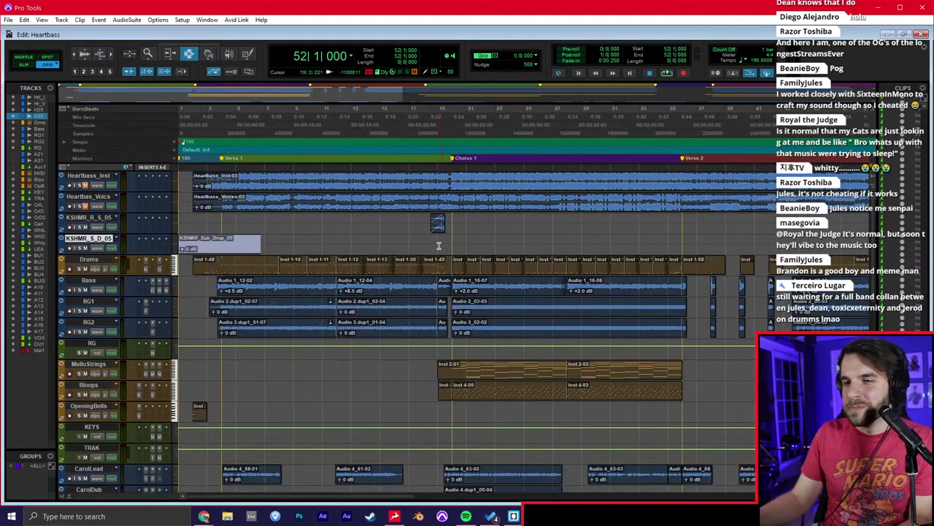
{"action": "key", "text": "ctrl+x"}
{"action": "left_click", "coordinate": [454, 246]}
{"action": "key", "text": "t"}
{"action": "key", "text": "t"}
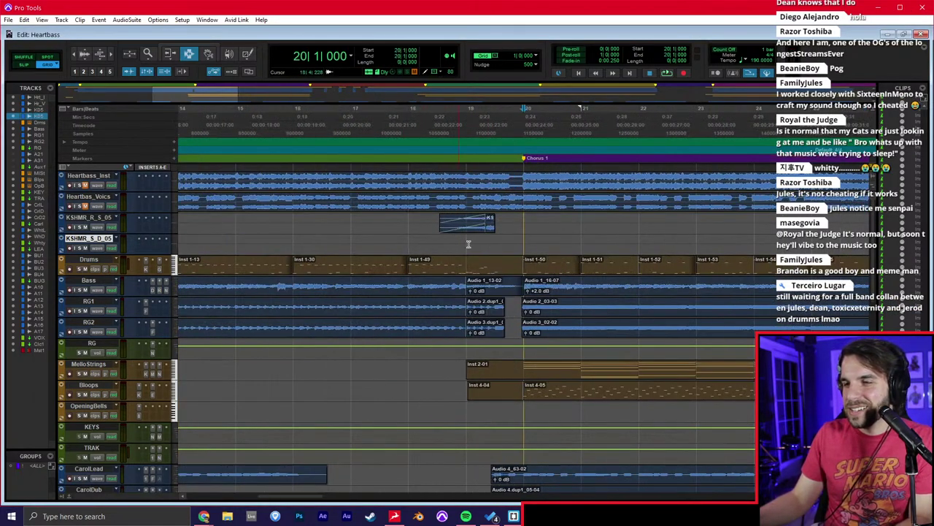
Play the mix briefly from the start of Verse 2 at bar 36.
{"action": "scroll", "coordinate": [497, 237], "scroll_direction": "right", "scroll_amount": 4}
{"action": "scroll", "coordinate": [497, 235], "scroll_direction": "down", "scroll_amount": 1}
{"action": "left_click", "coordinate": [556, 249]}
{"action": "key", "text": "space"}
{"action": "scroll", "coordinate": [557, 249], "scroll_direction": "right", "scroll_amount": 4}
{"action": "key", "text": "space"}
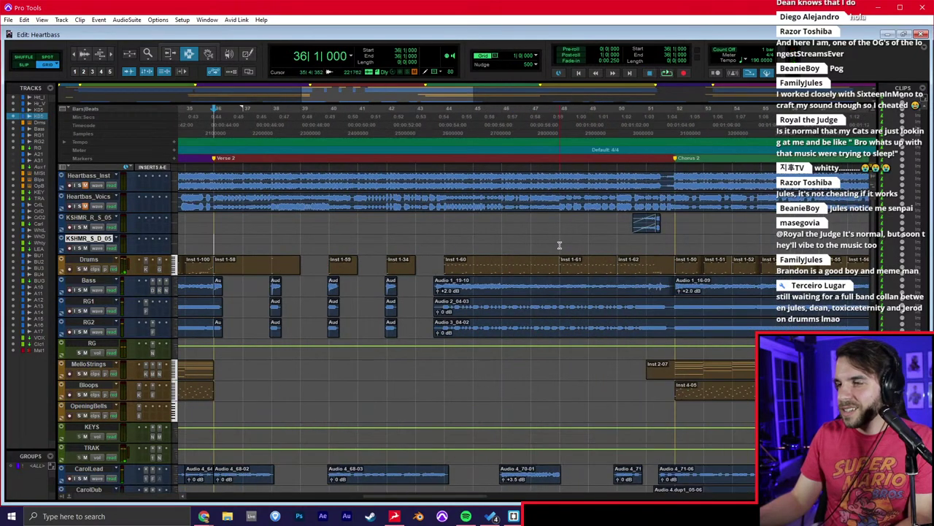
Set the grid to 1/8 note and paste the sub drop at bar 51 beat 3, playing it back in the mix.
{"action": "left_click", "coordinate": [654, 244]}
{"action": "key", "text": "t"}
{"action": "key", "text": "t"}
{"action": "left_click", "coordinate": [529, 69]}
{"action": "left_click", "coordinate": [552, 87]}
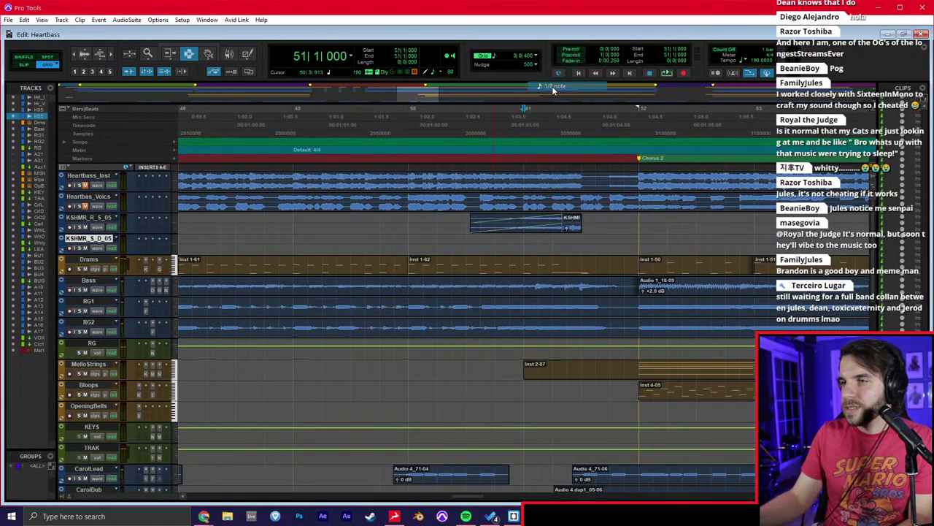
{"action": "left_click", "coordinate": [588, 245]}
{"action": "key", "text": "ctrl+v"}
{"action": "key", "text": "r"}
{"action": "key", "text": "space"}
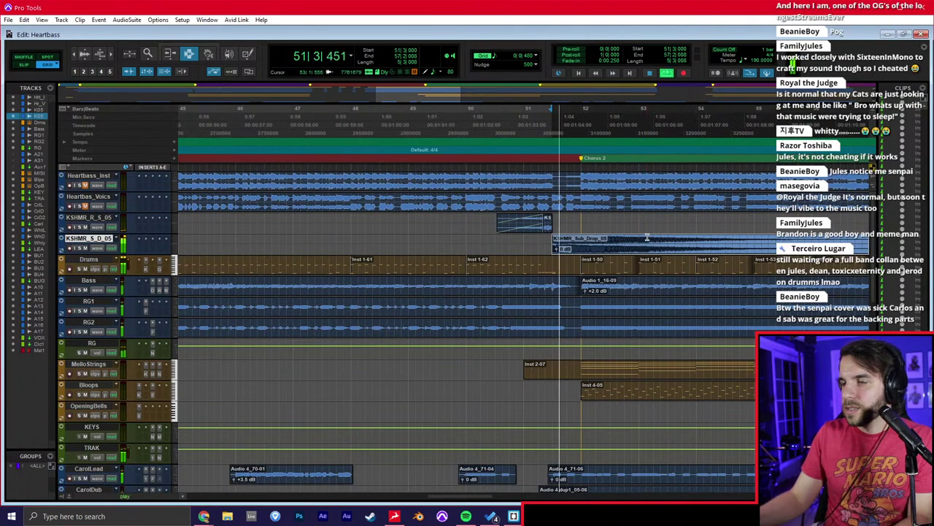
{"action": "key", "text": "space"}
Trim the sub drop clip to end at Chorus 2 on bar 52 and fade it out from 51|3|480.
{"action": "left_click", "coordinate": [576, 248]}
{"action": "left_click", "coordinate": [580, 248]}
{"action": "key", "text": "s"}
{"action": "key", "text": "t"}
{"action": "key", "text": "t"}
{"action": "key", "text": "g"}
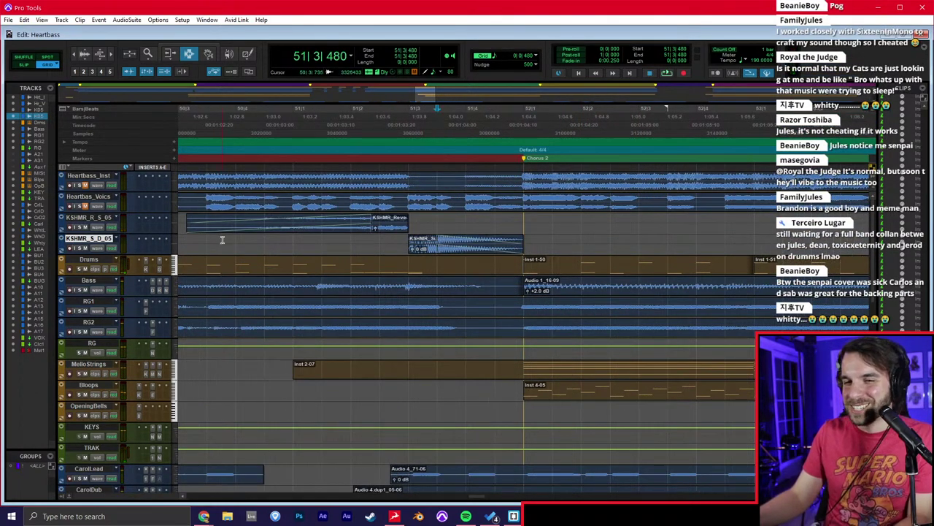
Lower the sub drop's clip gain to about -8 dB and its track fader to about -10.7 dB.
{"action": "double_click", "coordinate": [463, 248]}
{"action": "double_click", "coordinate": [432, 250]}
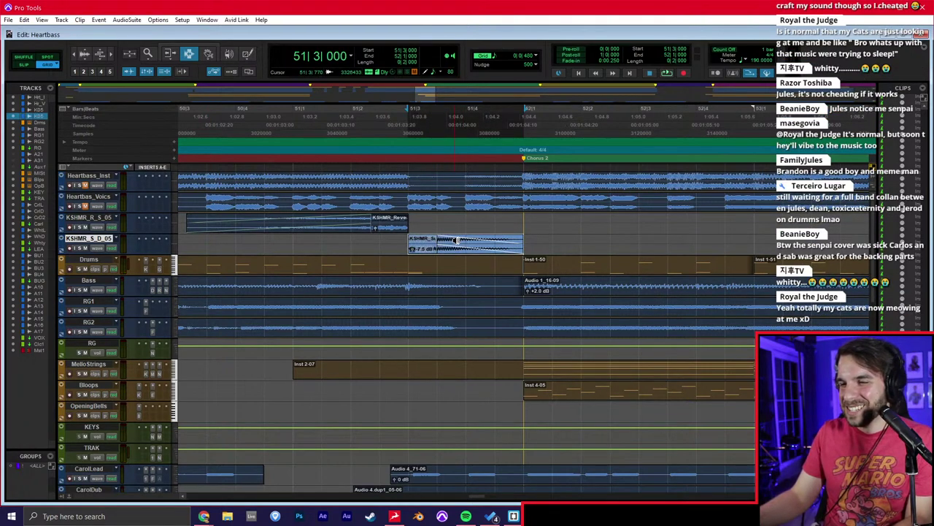
{"action": "key", "text": "ctrl+equal"}
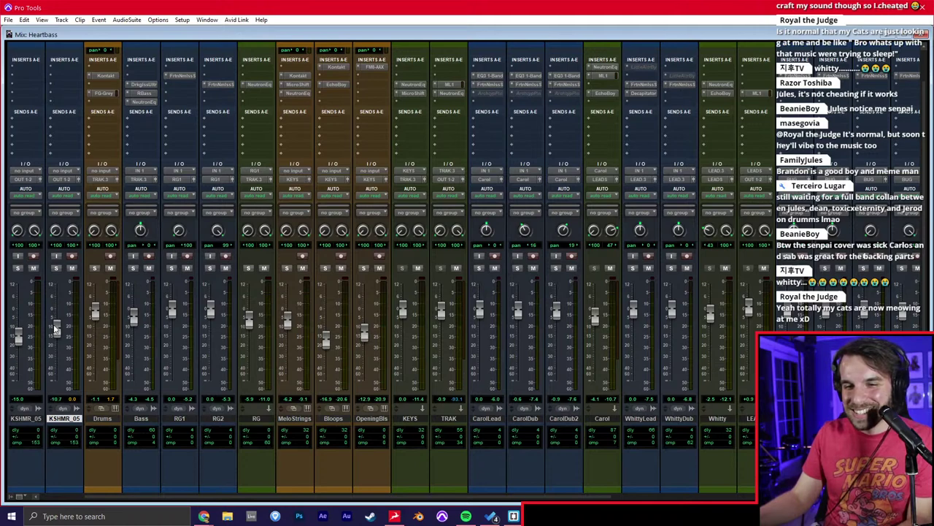
{"action": "key", "text": "ctrl+equal"}
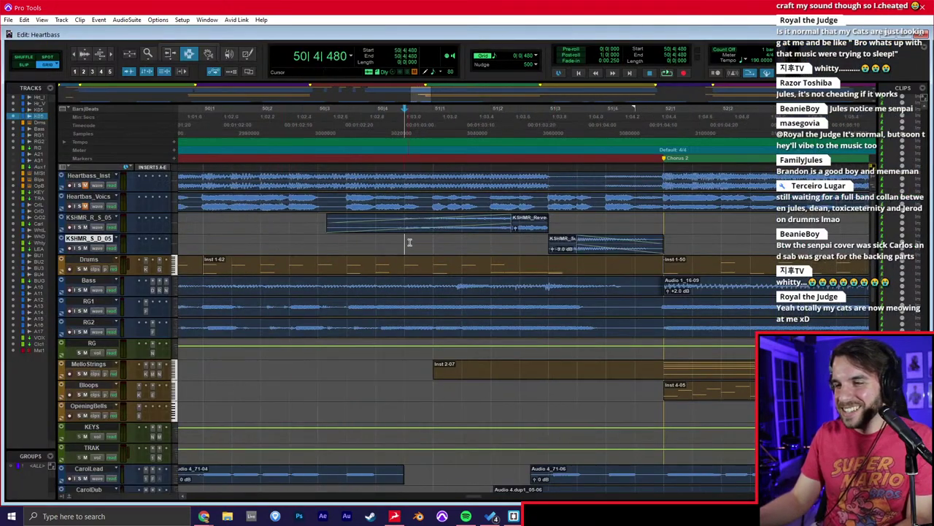
Remove the RG1, RG2 and Bass audio from just after bar 51 beat 3 to shortly before Chorus 2, fading out the cut ends.
{"action": "left_click_drag", "start_coordinate": [569, 304], "coordinate": [656, 329]}
{"action": "key", "text": "Delete"}
{"action": "left_click_drag", "start_coordinate": [582, 310], "coordinate": [557, 330]}
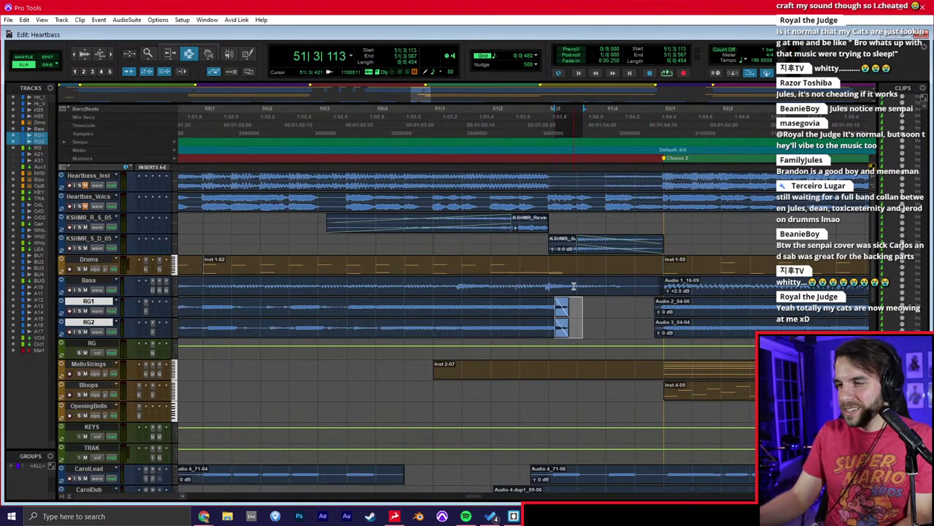
{"action": "left_click_drag", "start_coordinate": [574, 286], "coordinate": [655, 285]}
{"action": "key", "text": "Delete"}
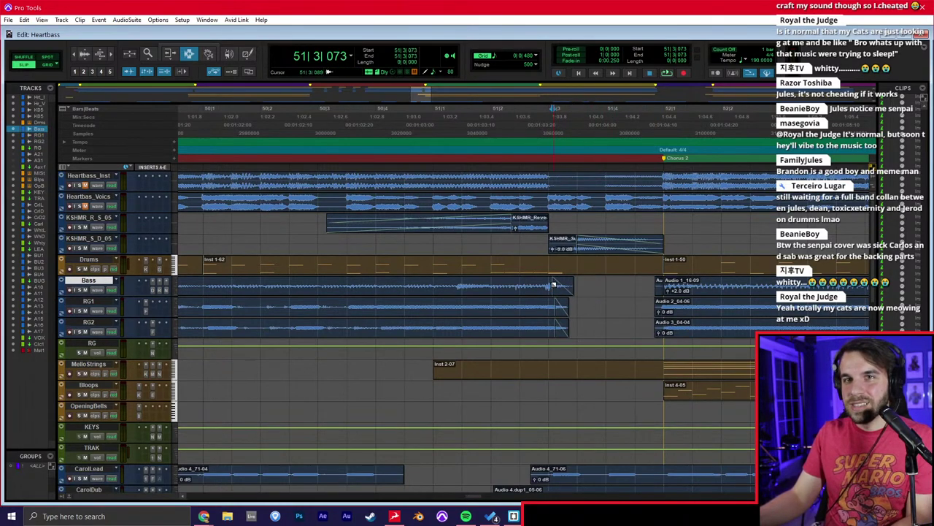
Separate the CarolDub2 phrase around bar 51 beat 3, starting at 51|2|724, and place the cursor on CarolDub at 51|3|778.
{"action": "scroll", "coordinate": [563, 313], "scroll_direction": "down", "scroll_amount": 5}
{"action": "left_click", "coordinate": [552, 347]}
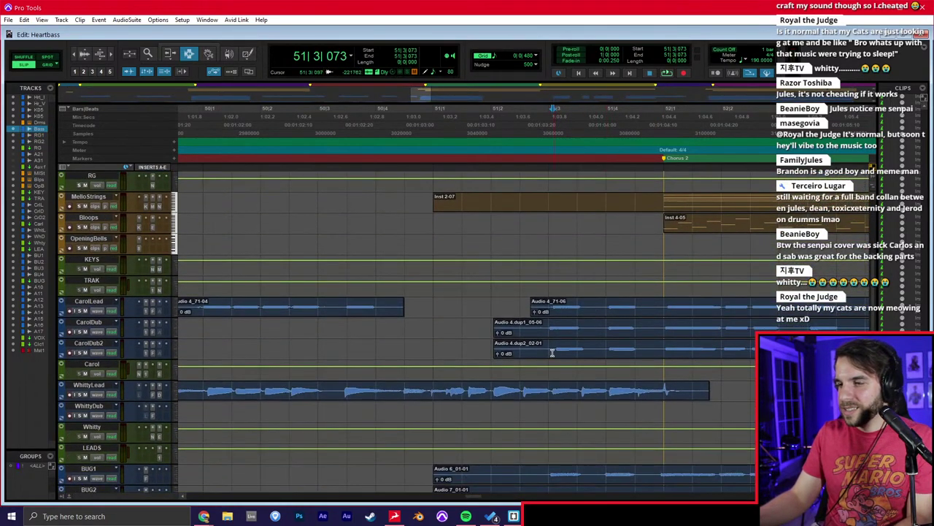
{"action": "left_click_drag", "start_coordinate": [507, 322], "coordinate": [648, 343]}
{"action": "left_click_drag", "start_coordinate": [534, 346], "coordinate": [592, 348]}
{"action": "key", "text": "ctrl+e"}
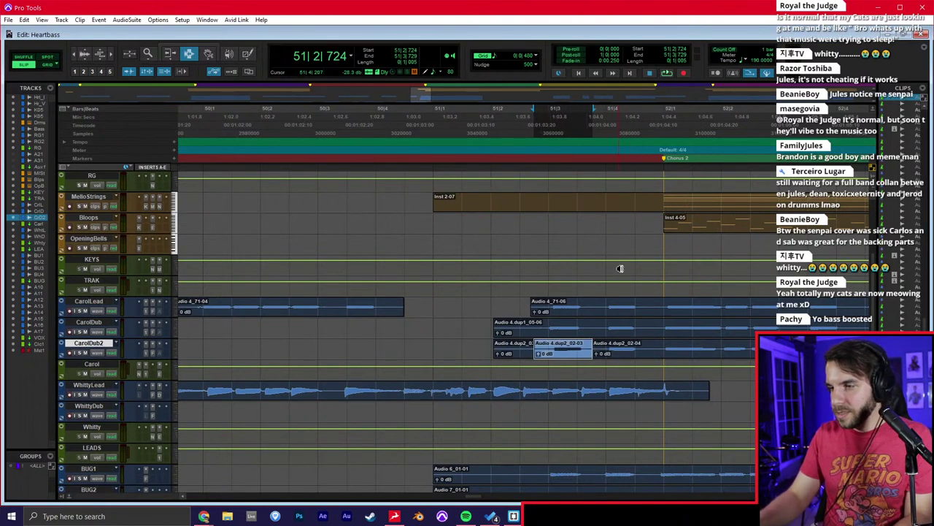
{"action": "left_click", "coordinate": [595, 325]}
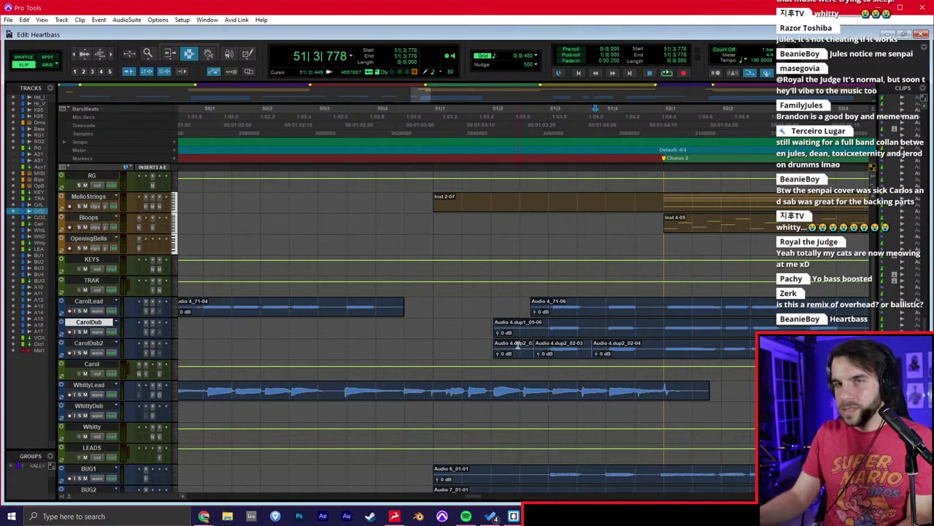
Play the transition from about bar 50 beat 3 into Chorus 2 and review its edits across the tracks.
{"action": "left_click", "coordinate": [465, 372]}
{"action": "left_click", "coordinate": [334, 330]}
{"action": "key", "text": "space"}
{"action": "scroll", "coordinate": [370, 345], "scroll_direction": "up", "scroll_amount": 2}
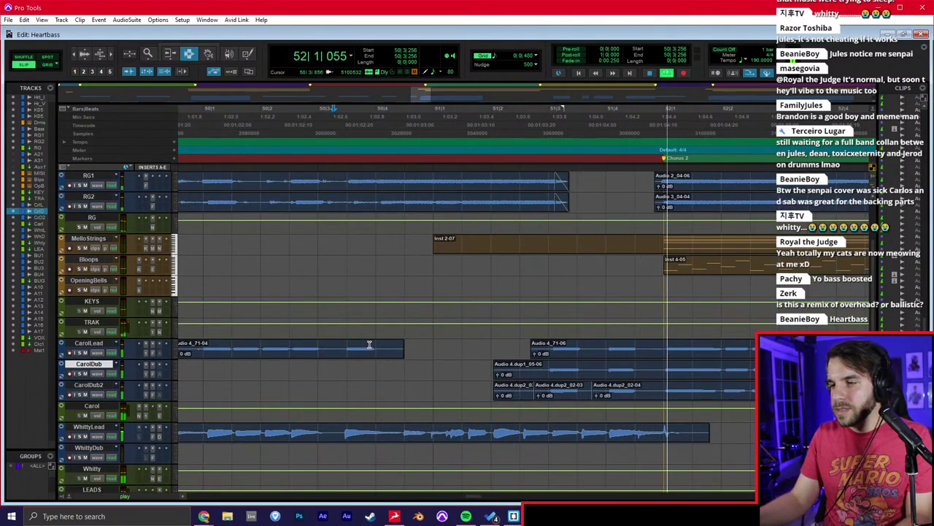
{"action": "key", "text": "r"}
{"action": "key", "text": "r"}
{"action": "scroll", "coordinate": [597, 331], "scroll_direction": "up", "scroll_amount": 6}
{"action": "key", "text": "r"}
{"action": "key", "text": "r"}
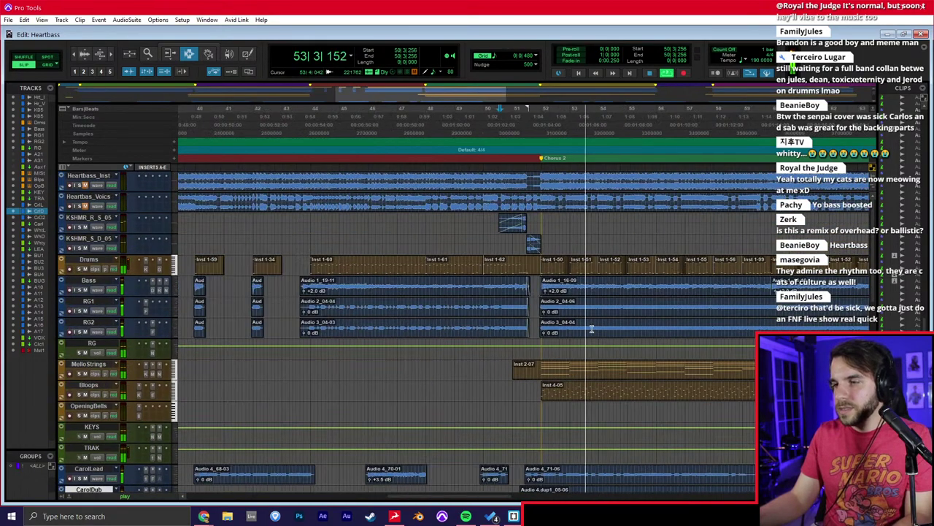
{"action": "left_click", "coordinate": [592, 329]}
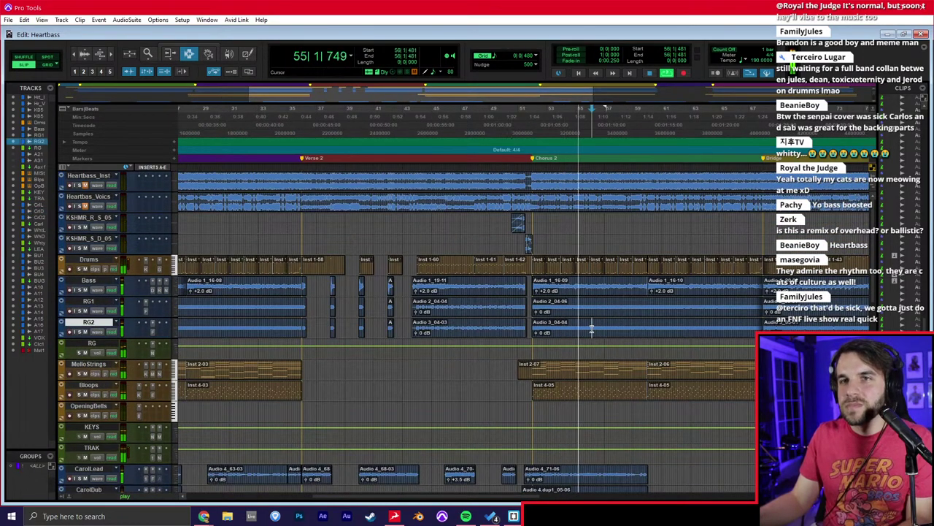
{"action": "left_click", "coordinate": [616, 268]}
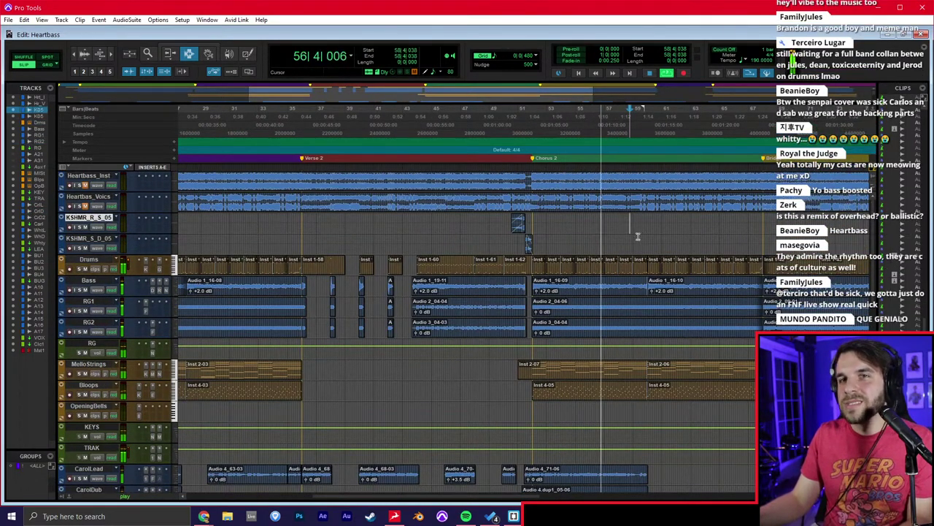
{"action": "left_click", "coordinate": [639, 244]}
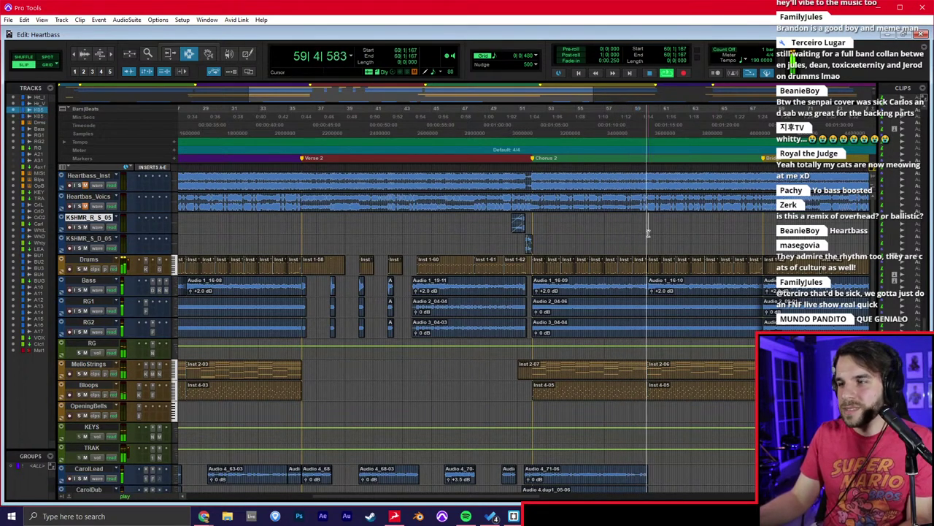
{"action": "left_click", "coordinate": [641, 234]}
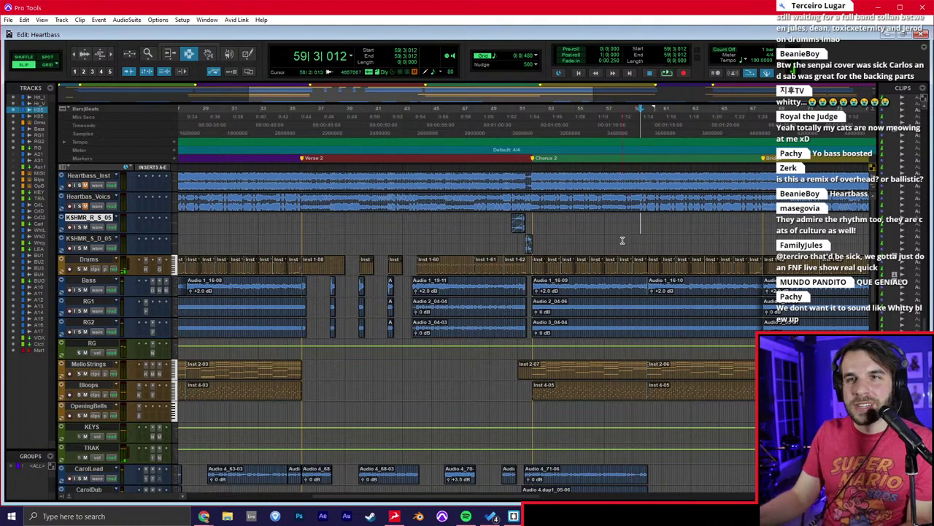
Replay from bar 50 beat 2 through the sub drop and Chorus 2, listening on into the start of the Bridge.
{"action": "left_click", "coordinate": [622, 240]}
{"action": "left_click", "coordinate": [509, 240]}
{"action": "key", "text": "space"}
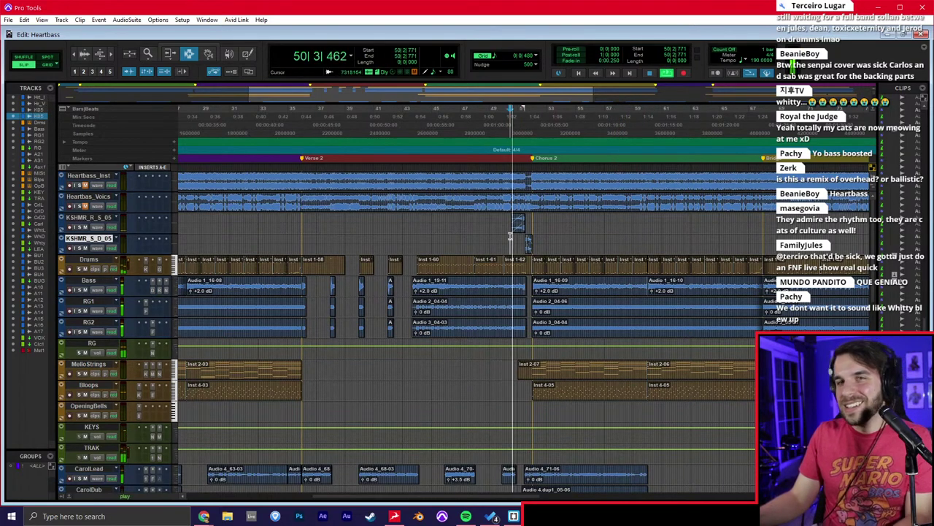
{"action": "key", "text": "t"}
{"action": "key", "text": "t"}
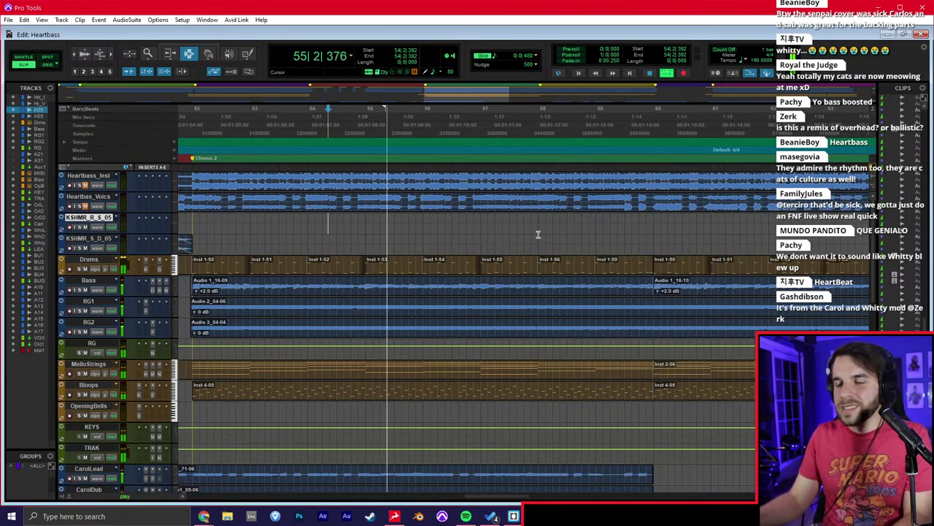
{"action": "key", "text": "alt+Tab"}
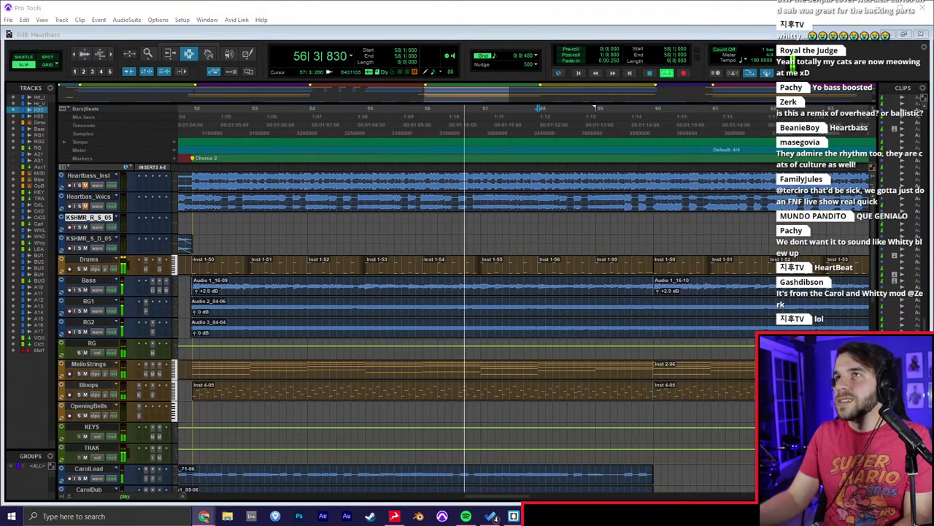
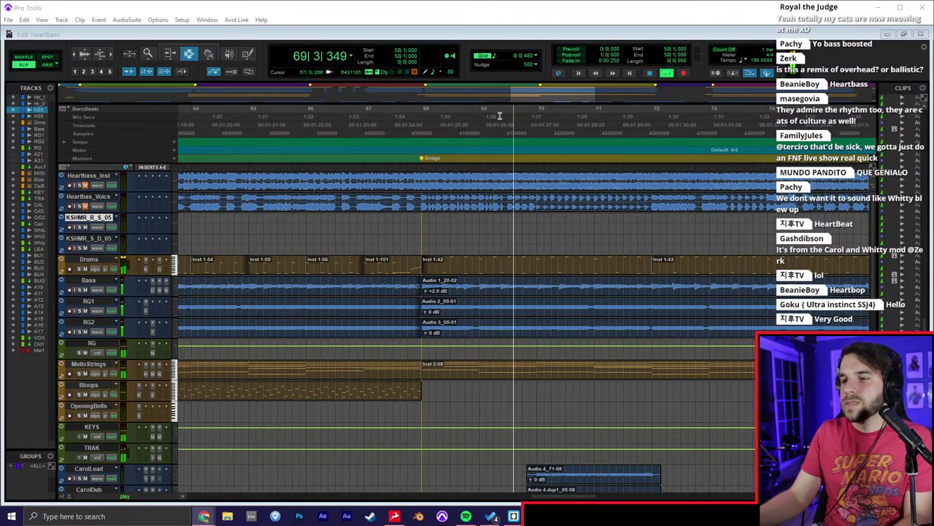
{"action": "left_click", "coordinate": [446, 224]}
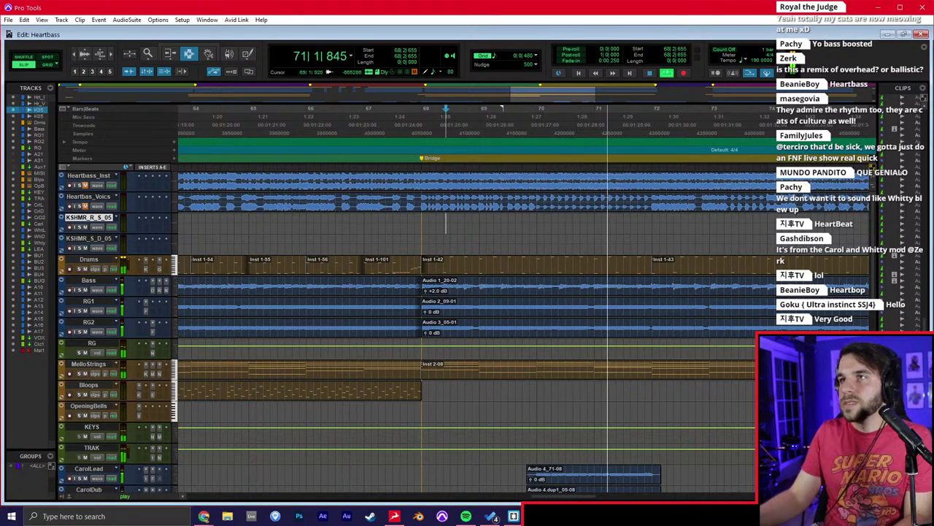
{"action": "left_click", "coordinate": [433, 307]}
{"action": "key", "text": "space"}
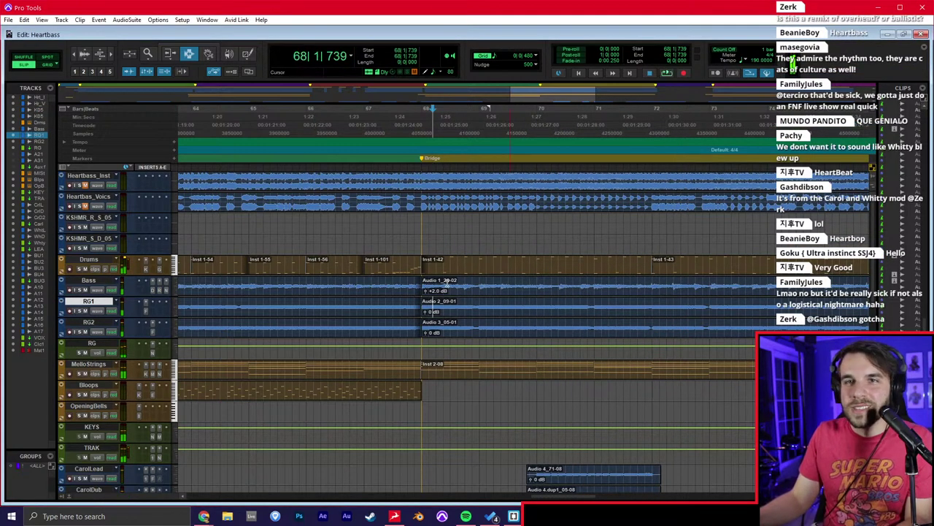
Switch the edit mode to Grid and start playback from bar 66, two bars before the Bridge.
{"action": "left_click", "coordinate": [470, 246]}
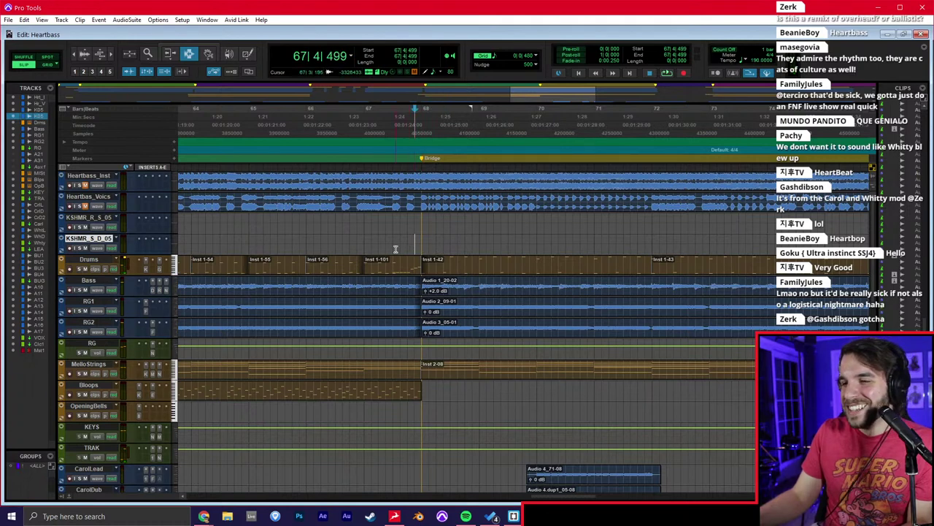
{"action": "scroll", "coordinate": [395, 246], "scroll_direction": "left", "scroll_amount": 3}
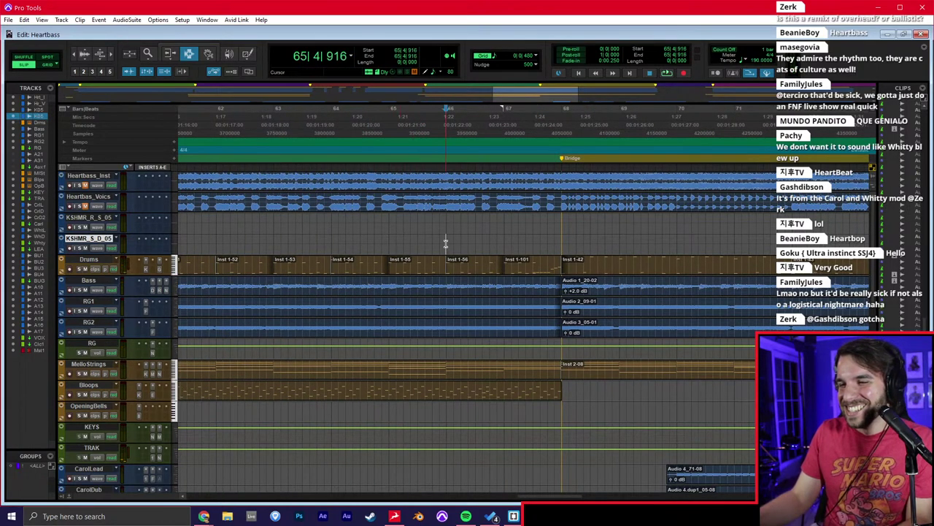
{"action": "key", "text": "F4"}
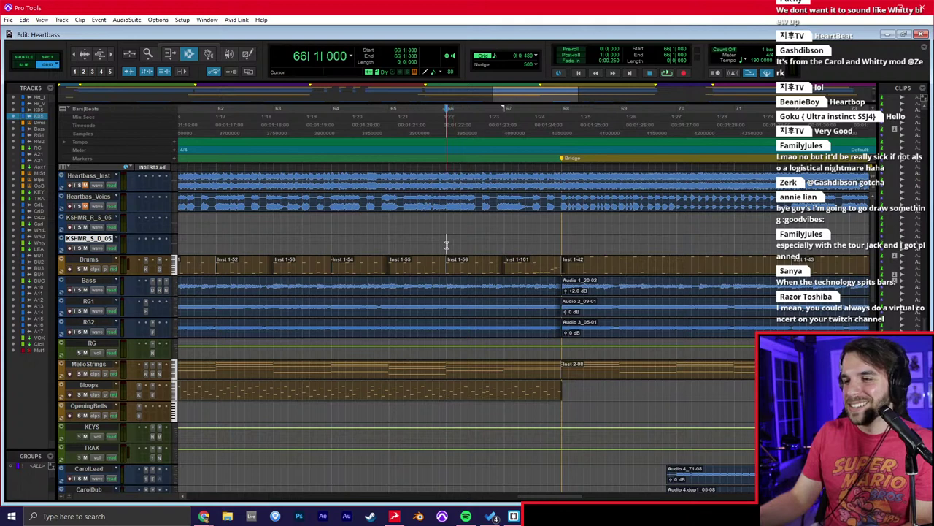
{"action": "key", "text": "space"}
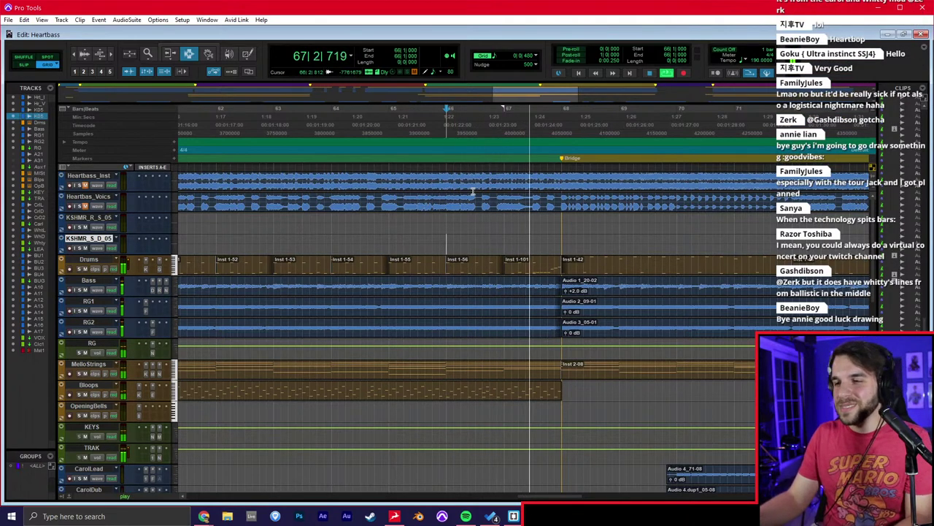
Listen across the change from Chorus 2 to the Bridge, checking the arrangement where the Bloops part ends.
{"action": "scroll", "coordinate": [472, 193], "scroll_direction": "right", "scroll_amount": 2}
{"action": "left_click", "coordinate": [452, 227]}
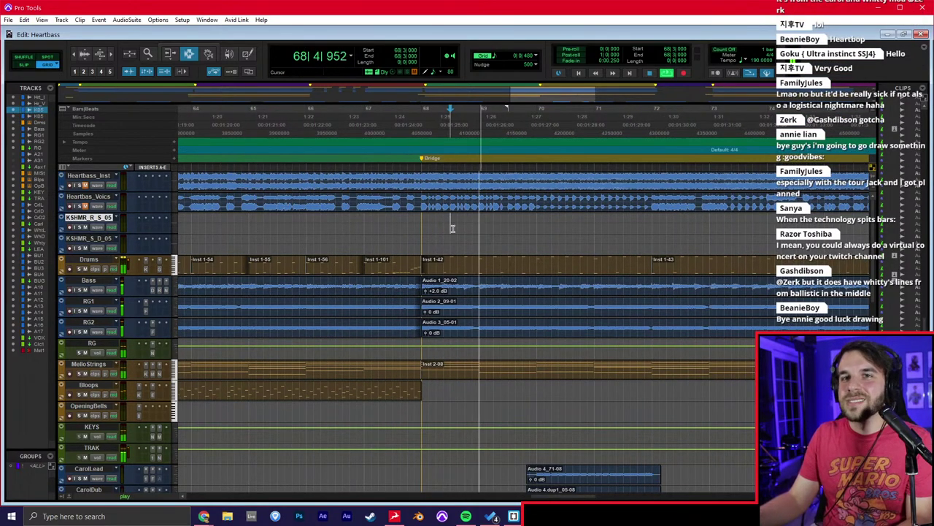
{"action": "scroll", "coordinate": [452, 228], "scroll_direction": "right", "scroll_amount": 1}
{"action": "left_click", "coordinate": [453, 228]}
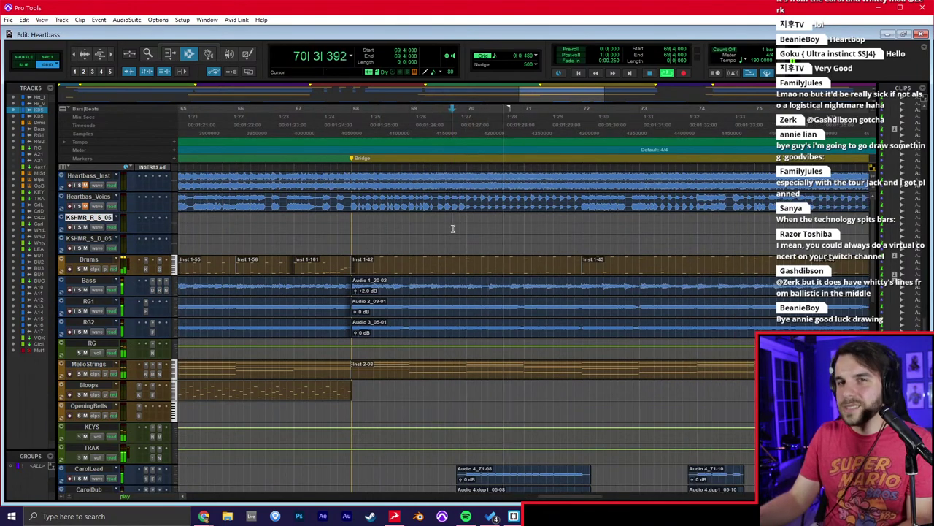
{"action": "scroll", "coordinate": [452, 229], "scroll_direction": "right", "scroll_amount": 2}
{"action": "left_click", "coordinate": [452, 228]}
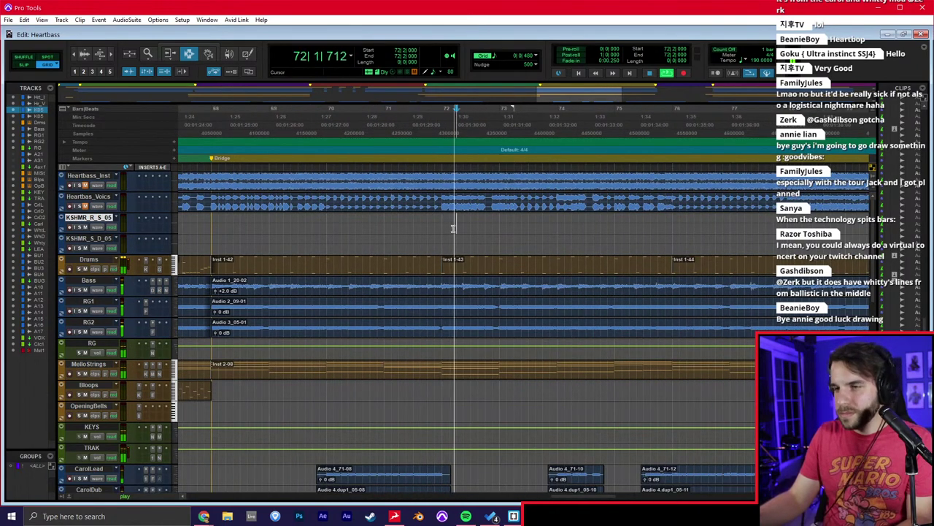
{"action": "key", "text": "r"}
{"action": "key", "text": "r"}
{"action": "left_click", "coordinate": [441, 373]}
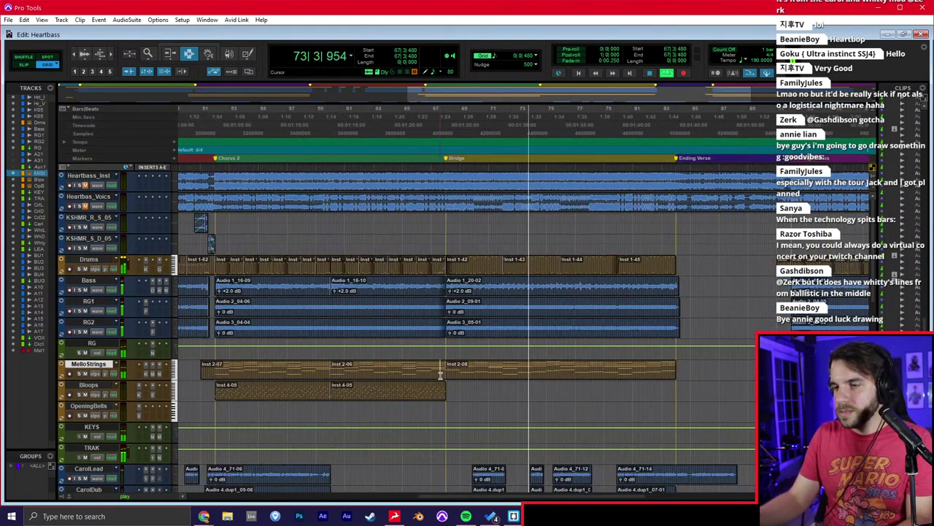
{"action": "left_click", "coordinate": [445, 388]}
{"action": "scroll", "coordinate": [547, 376], "scroll_direction": "right", "scroll_amount": 3}
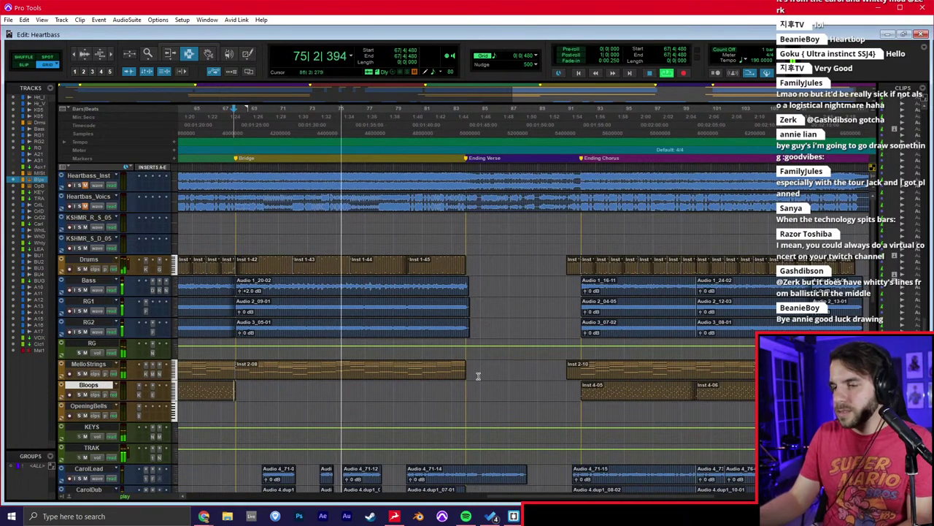
Listen through the rest of the Bridge and examine how the instruments end going into the Ending Verse.
{"action": "left_click", "coordinate": [296, 235]}
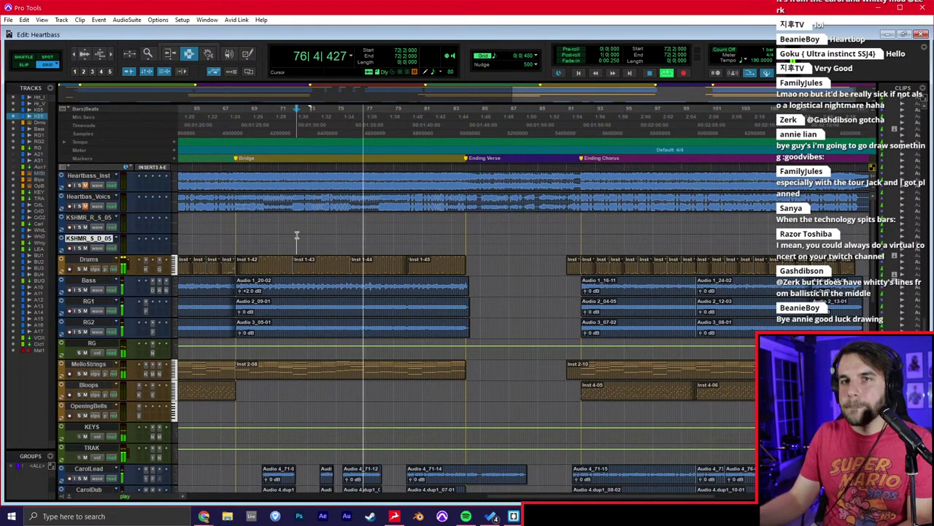
{"action": "left_click", "coordinate": [310, 227]}
{"action": "key", "text": "t"}
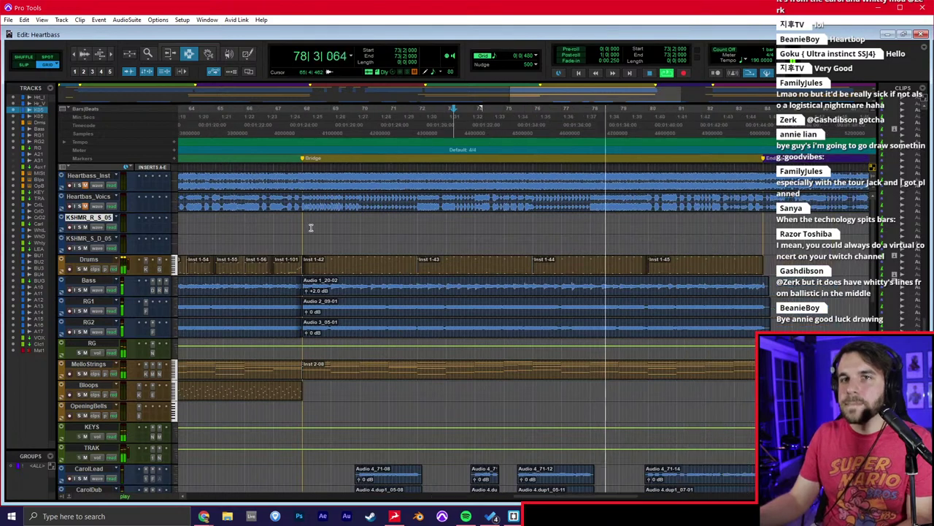
{"action": "scroll", "coordinate": [555, 247], "scroll_direction": "right", "scroll_amount": 2}
{"action": "left_click", "coordinate": [555, 248]}
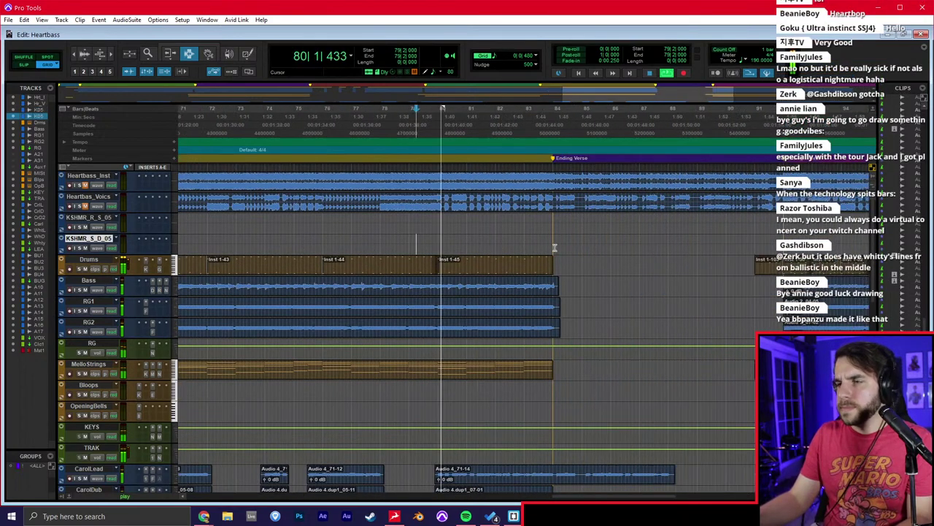
{"action": "left_click", "coordinate": [559, 247]}
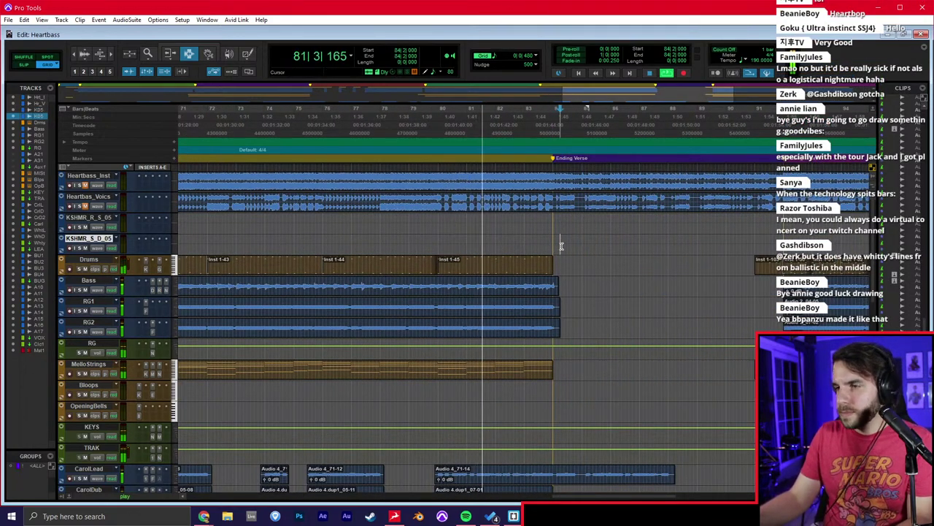
{"action": "left_click", "coordinate": [554, 246]}
{"action": "key", "text": "t"}
{"action": "scroll", "coordinate": [555, 247], "scroll_direction": "right", "scroll_amount": 3}
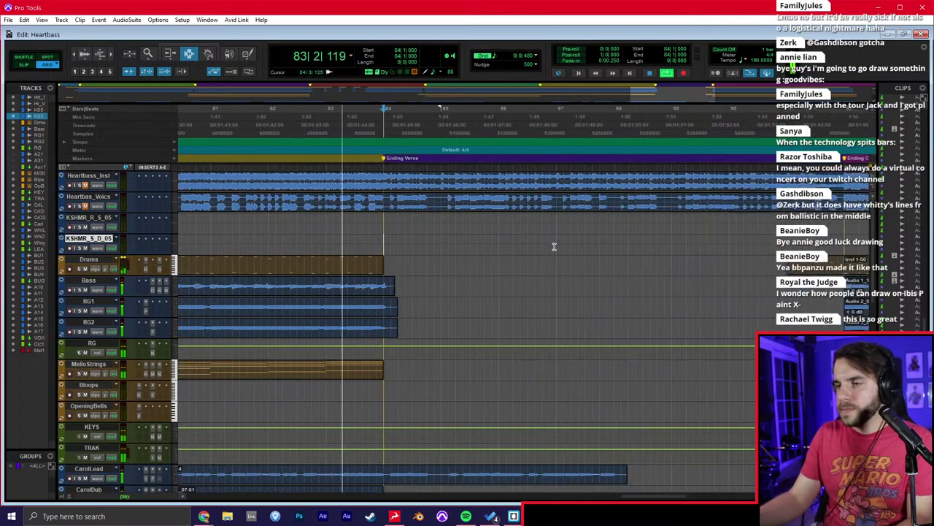
{"action": "left_click", "coordinate": [553, 247]}
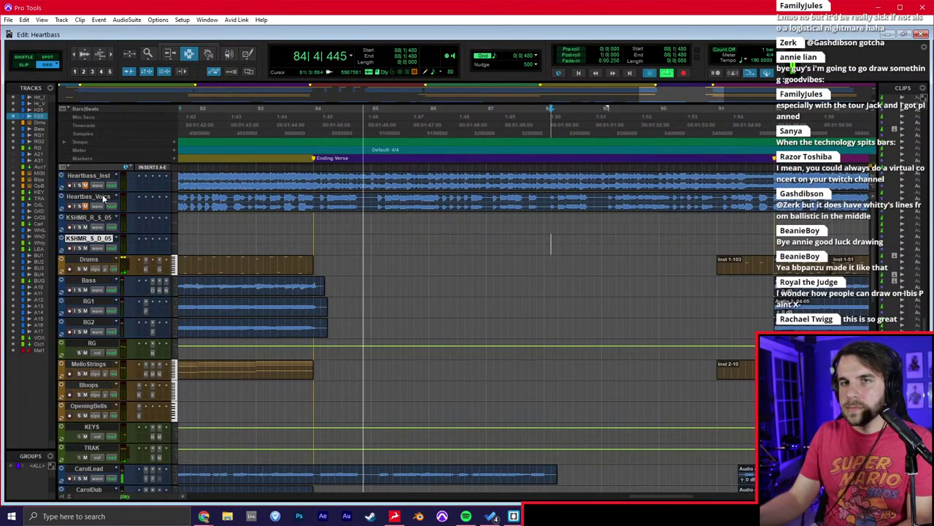
{"action": "scroll", "coordinate": [385, 270], "scroll_direction": "down", "scroll_amount": 3}
{"action": "left_click", "coordinate": [341, 205]}
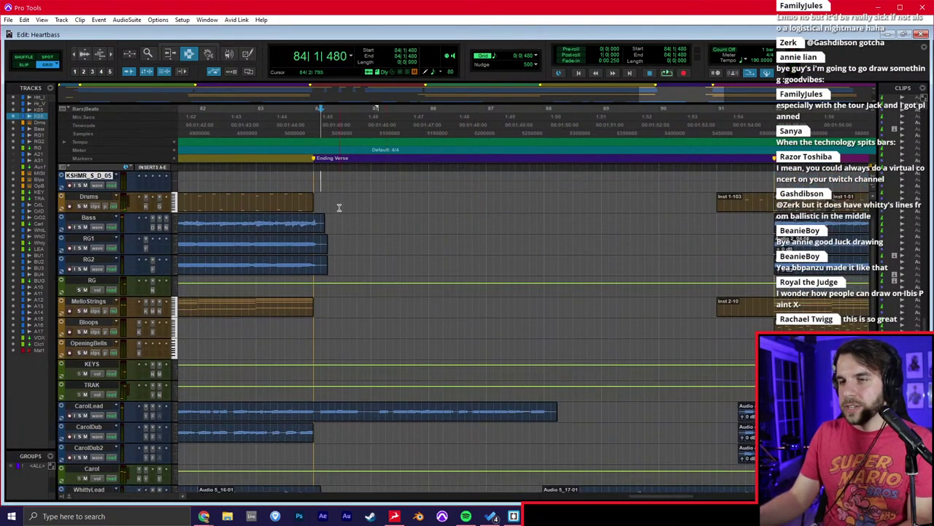
{"action": "scroll", "coordinate": [257, 249], "scroll_direction": "up", "scroll_amount": 3}
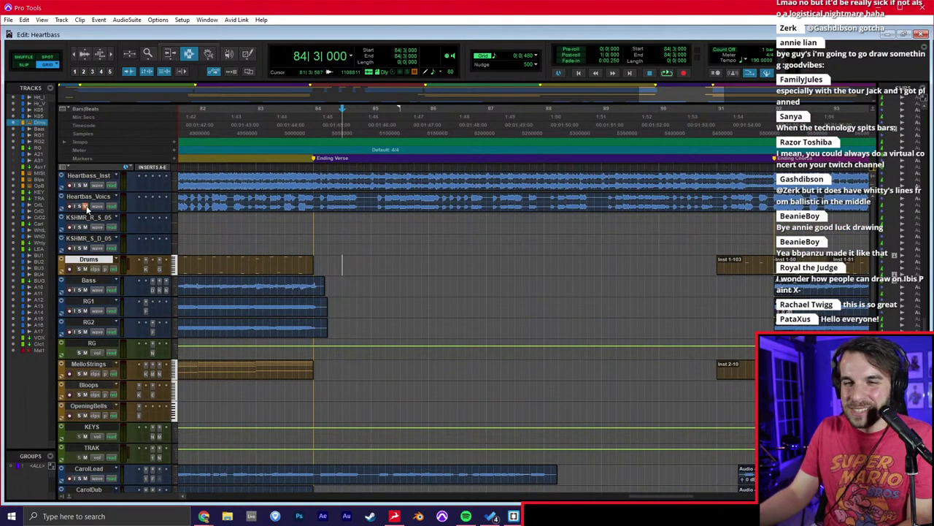
Listen to only the Heartbass_Inst and Heartbas_Voics reference tracks from the start of the Ending Verse at bar 84.
{"action": "left_click", "coordinate": [314, 113]}
{"action": "key", "text": "space"}
{"action": "left_click", "coordinate": [386, 221]}
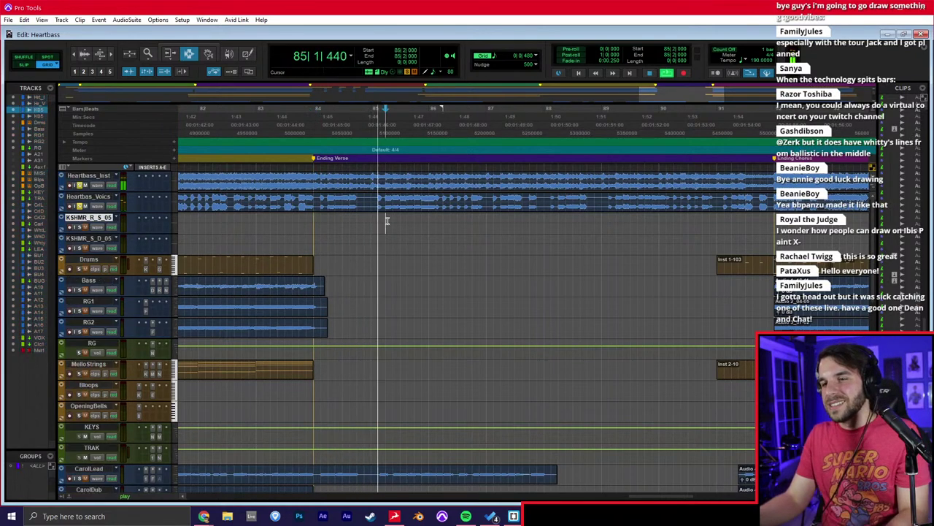
{"action": "key", "text": "r"}
{"action": "left_click", "coordinate": [493, 235]}
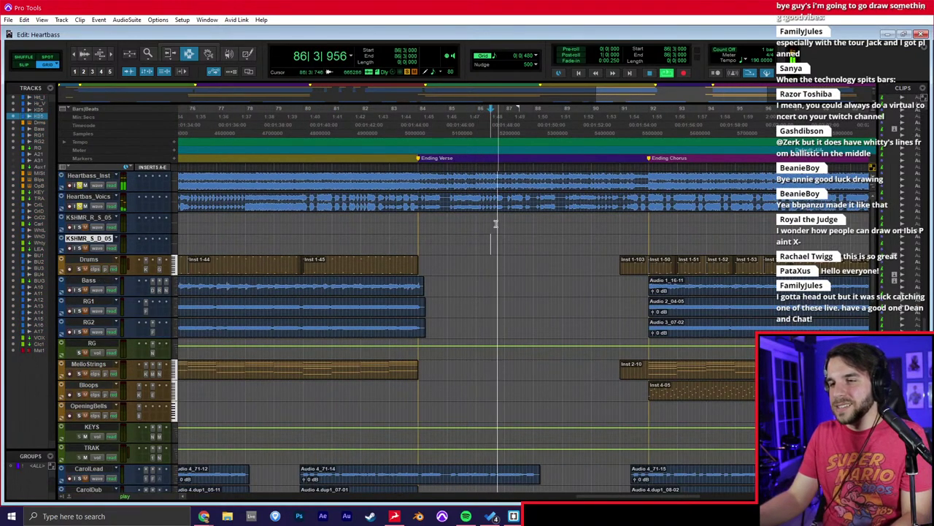
{"action": "left_click", "coordinate": [487, 247]}
{"action": "left_click", "coordinate": [472, 247]}
{"action": "key", "text": "space"}
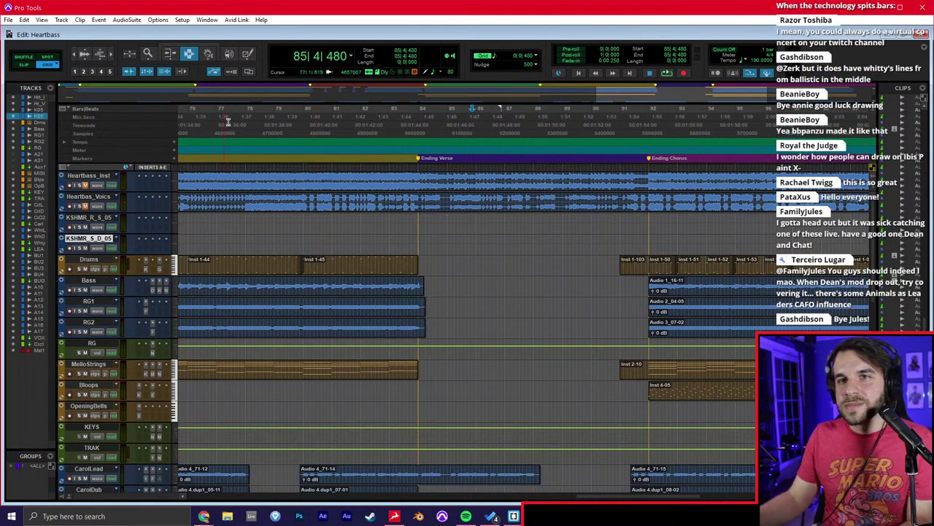
Place the cursor at 84|1|000, the start of the Ending Verse, and arm the RG1 track for recording.
{"action": "left_click", "coordinate": [385, 169]}
{"action": "left_click", "coordinate": [410, 205]}
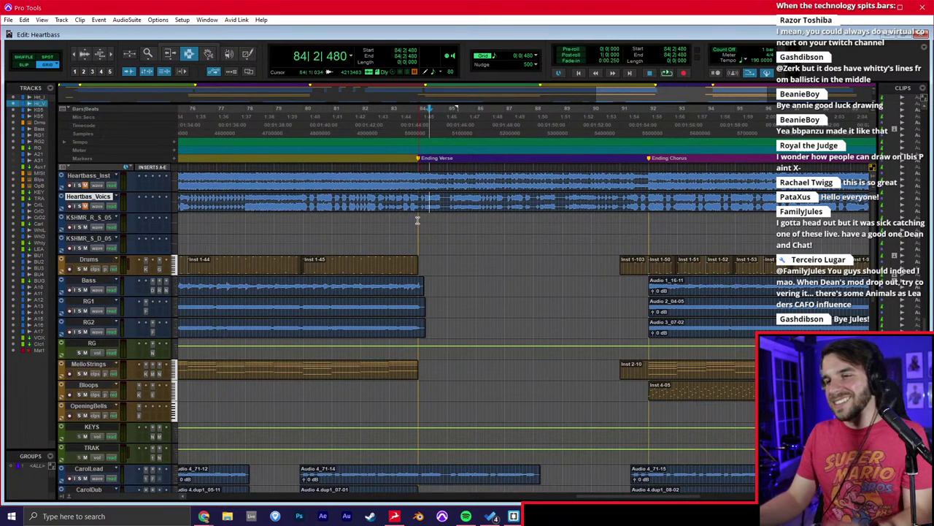
{"action": "left_click", "coordinate": [417, 221]}
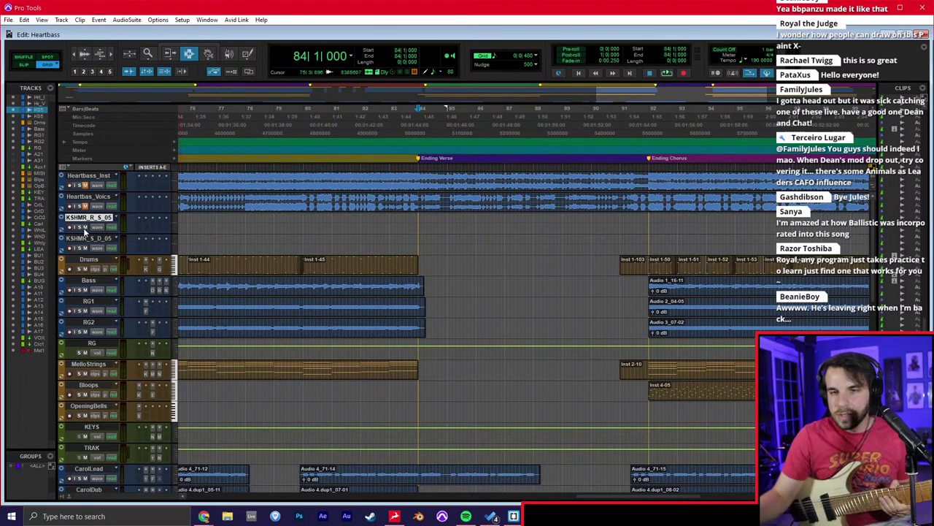
{"action": "left_click", "coordinate": [71, 310]}
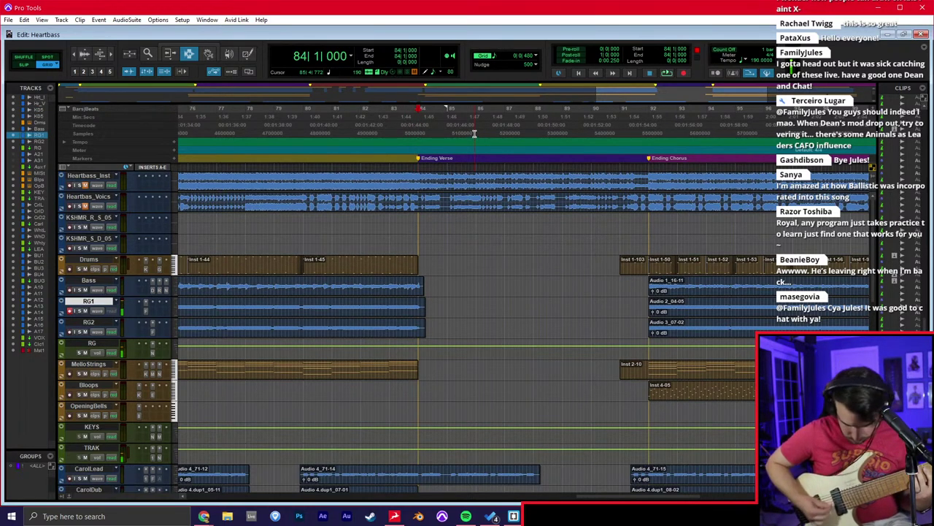
Record a guitar take on RG1 from 84|1|000 through the Ending Verse and extend the following Audio 2_04-05 clip back toward the take's end.
{"action": "key", "text": "ctrl+equal"}
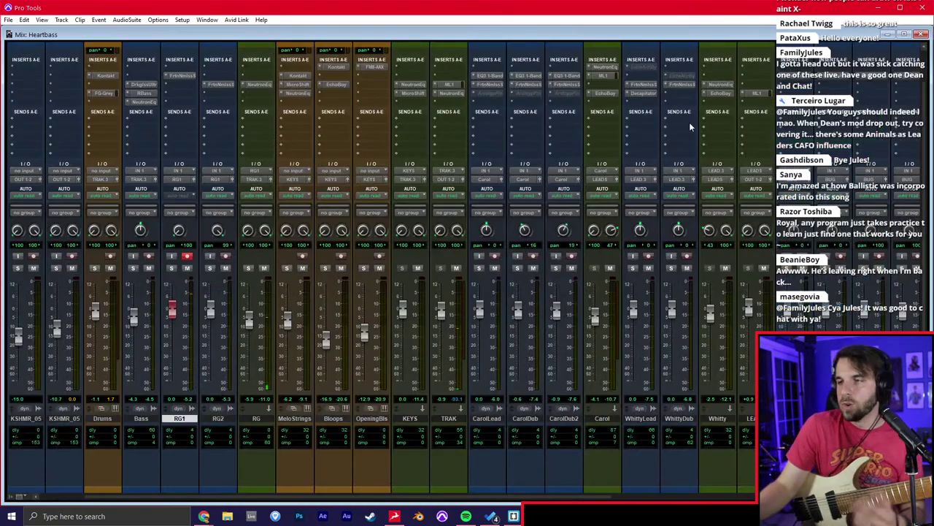
{"action": "scroll", "coordinate": [683, 125], "scroll_direction": "right", "scroll_amount": 3}
{"action": "scroll", "coordinate": [748, 128], "scroll_direction": "right", "scroll_amount": 2}
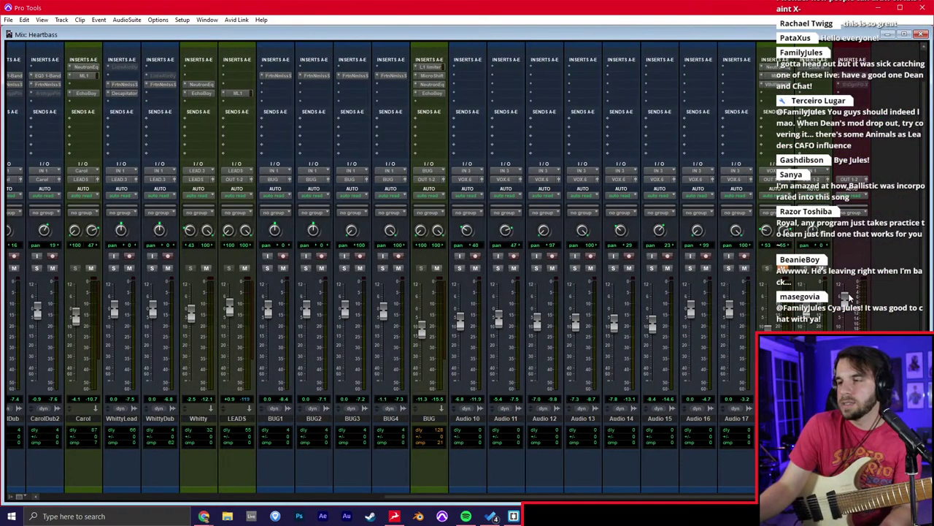
{"action": "key", "text": "ctrl+equal"}
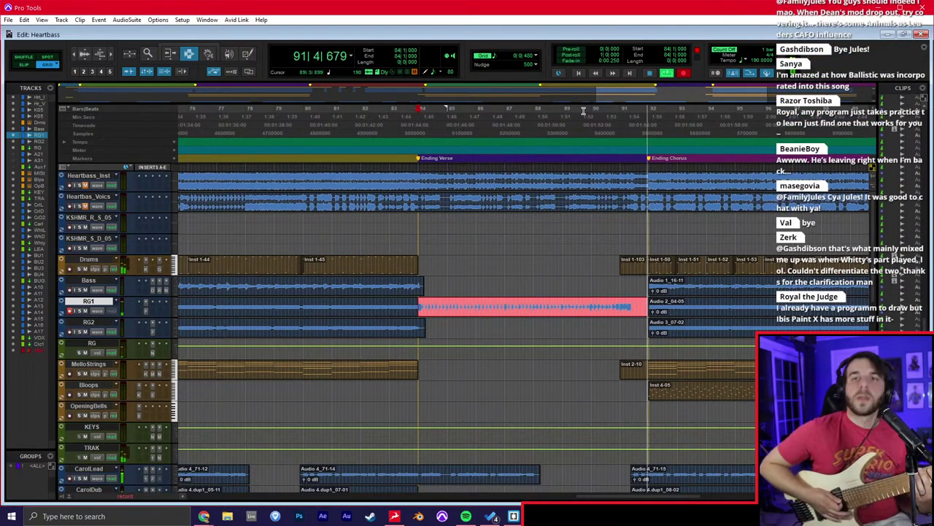
{"action": "key", "text": "space"}
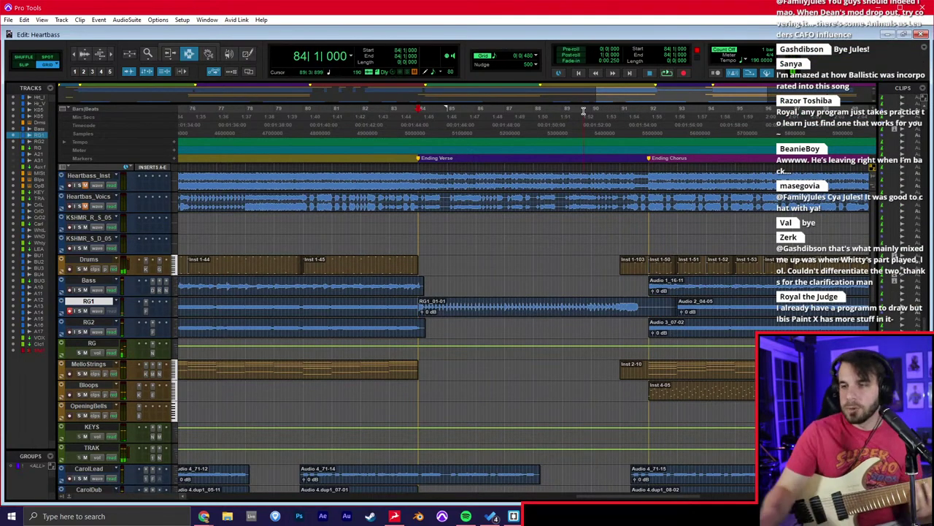
{"action": "left_click_drag", "start_coordinate": [684, 301], "coordinate": [656, 312]}
Place the cursor at 90|1|000 on RG2, near the end of the Ending Verse, and arm that track for recording.
{"action": "left_click", "coordinate": [406, 327]}
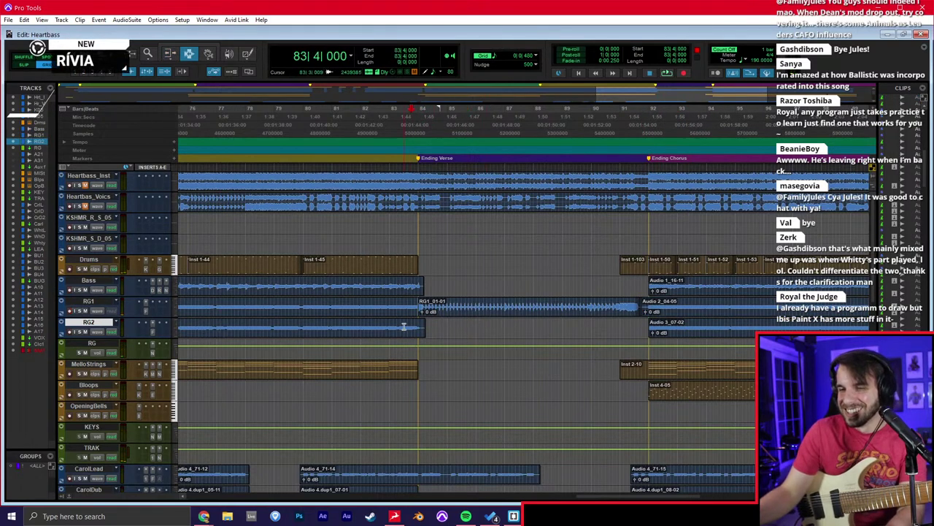
{"action": "left_click", "coordinate": [603, 323]}
{"action": "key", "text": "t"}
{"action": "key", "text": "t"}
{"action": "left_click", "coordinate": [480, 330]}
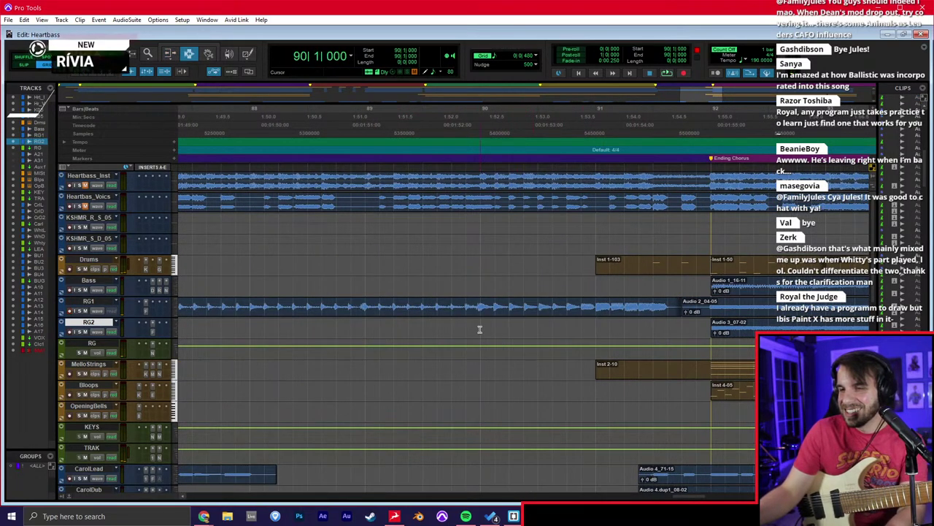
{"action": "key", "text": "space"}
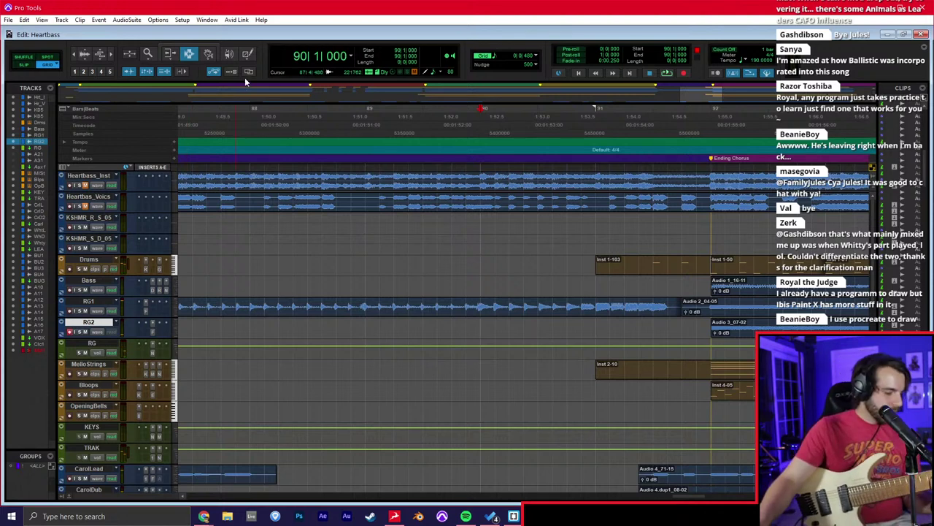
Record repeated guitar takes on RG2 from 90|1|000 toward the Ending Chorus, keeping the last take.
{"action": "key", "text": "ctrl+space"}
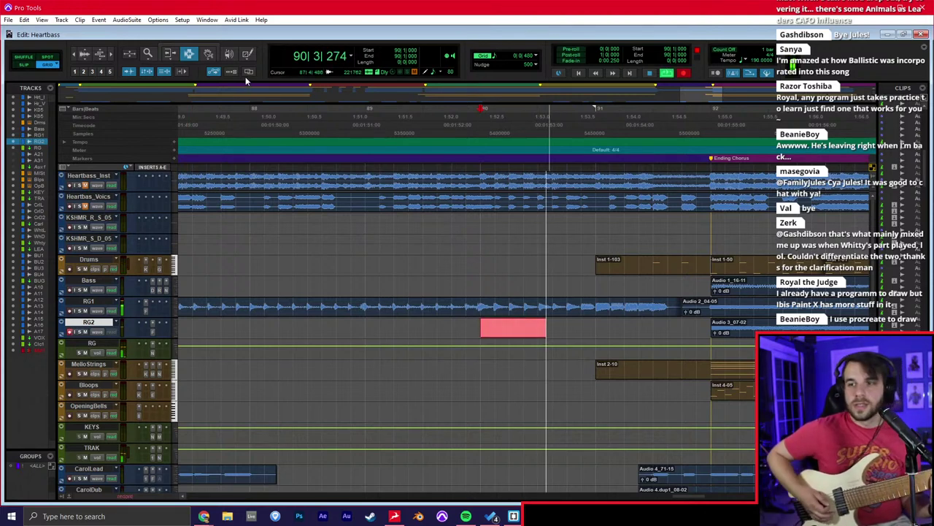
{"action": "key", "text": "space"}
{"action": "key", "text": "ctrl+space"}
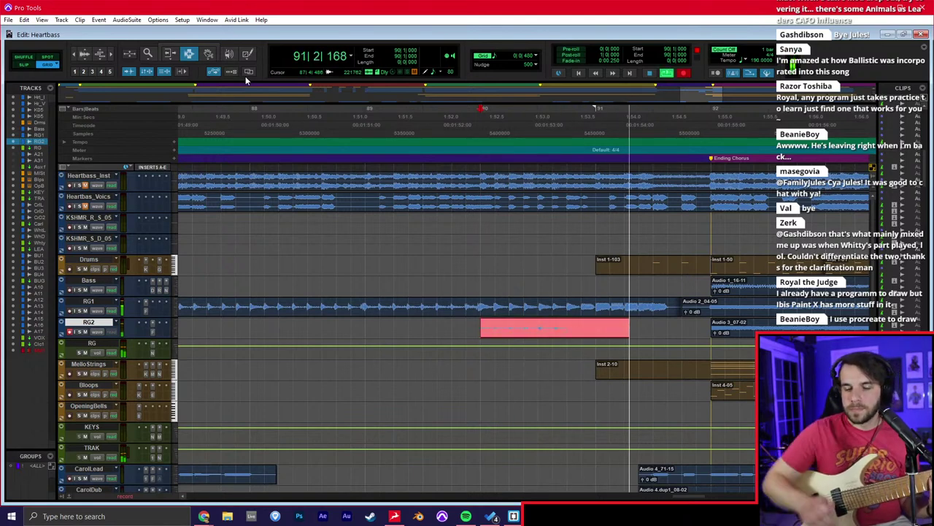
{"action": "key", "text": "space"}
{"action": "key", "text": "ctrl+space"}
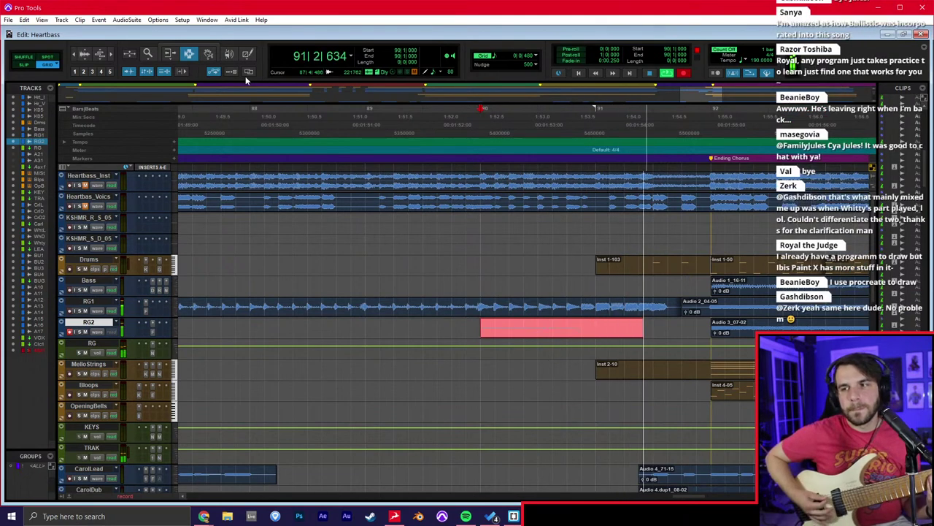
{"action": "key", "text": "space"}
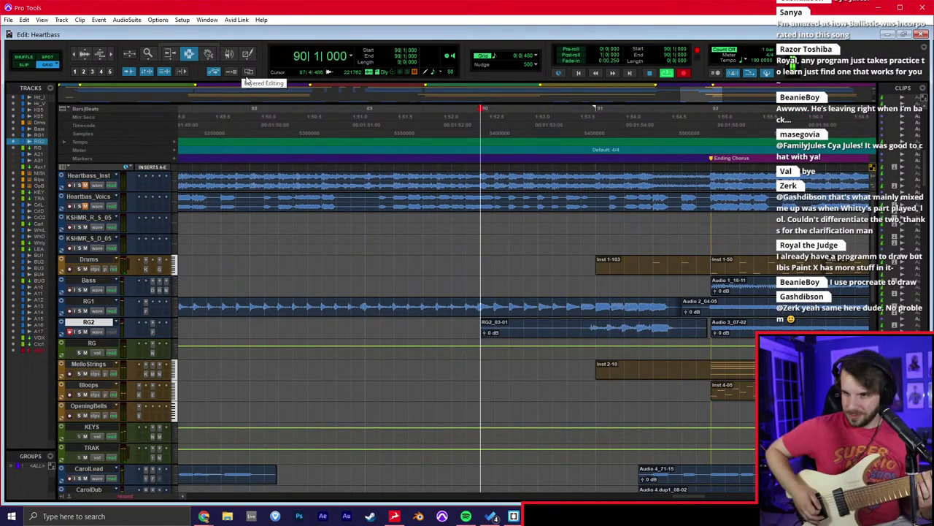
{"action": "key", "text": "ctrl+space"}
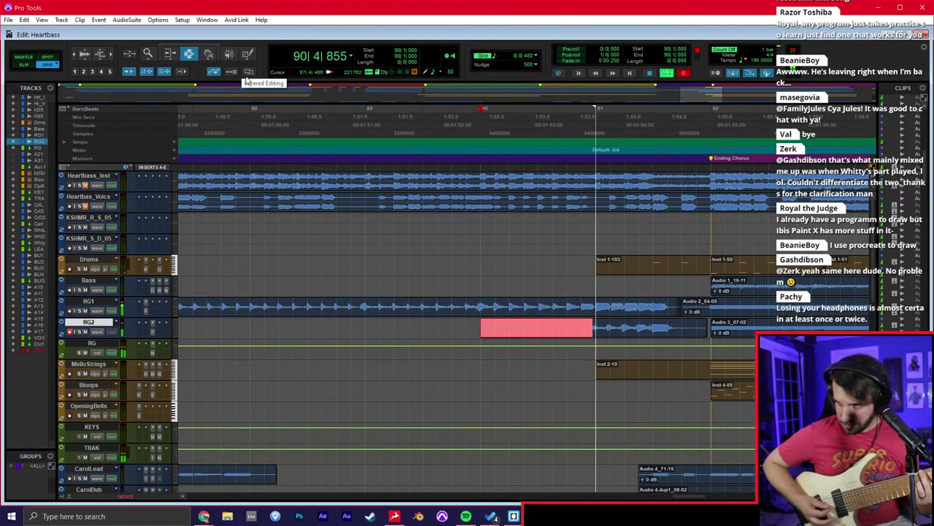
{"action": "key", "text": "space"}
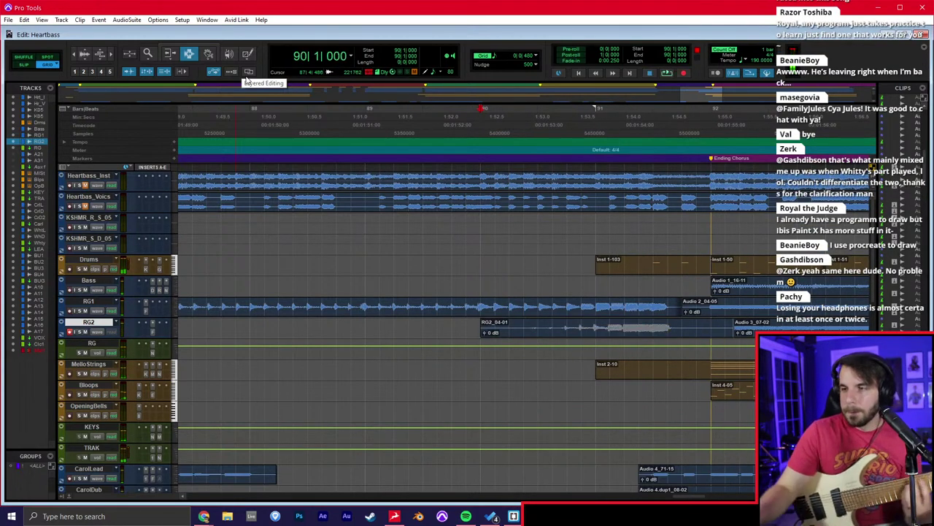
Open the Drums clip Inst 1-103 at bar 91 in the MIDI Editor and delete its existing notes before bar 92.
{"action": "double_click", "coordinate": [595, 267]}
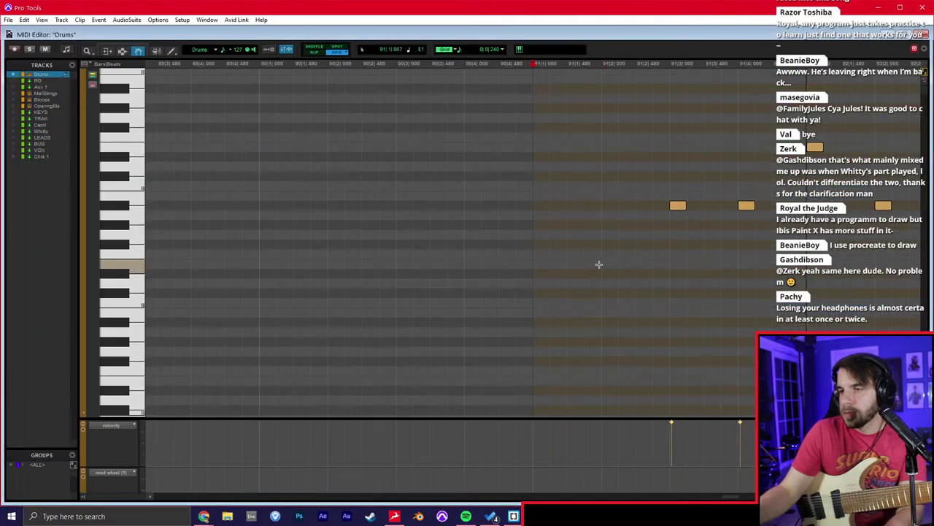
{"action": "scroll", "coordinate": [740, 224], "scroll_direction": "right", "scroll_amount": 2}
{"action": "left_click_drag", "start_coordinate": [664, 174], "coordinate": [867, 262]}
{"action": "key", "text": "Delete"}
{"action": "scroll", "coordinate": [732, 223], "scroll_direction": "down", "scroll_amount": 4}
Draw D0 and C0 drum hits every 480 ticks from 91|1|000, ending with a D#0 and C0 pair at 91|3|000, and play them back.
{"action": "key", "text": "F10"}
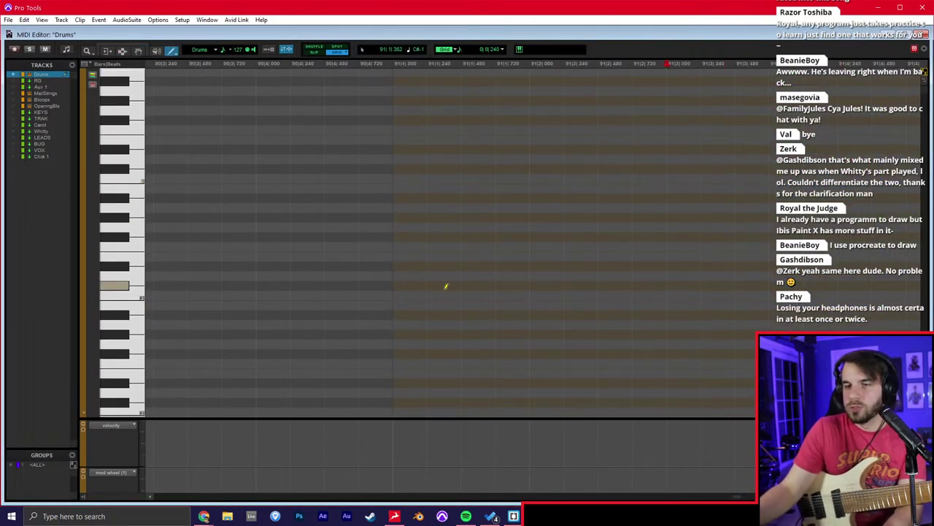
{"action": "left_click", "coordinate": [421, 159]}
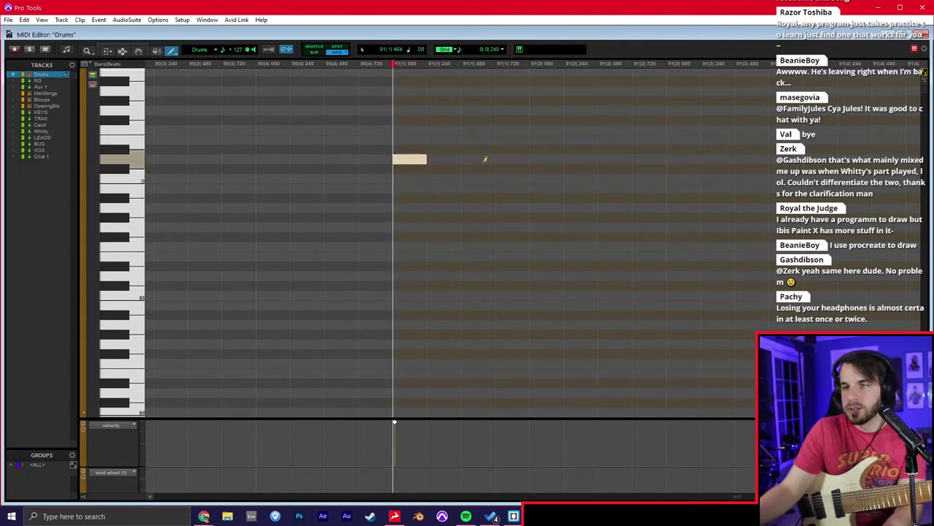
{"action": "left_click", "coordinate": [547, 158]}
{"action": "left_click", "coordinate": [614, 149]}
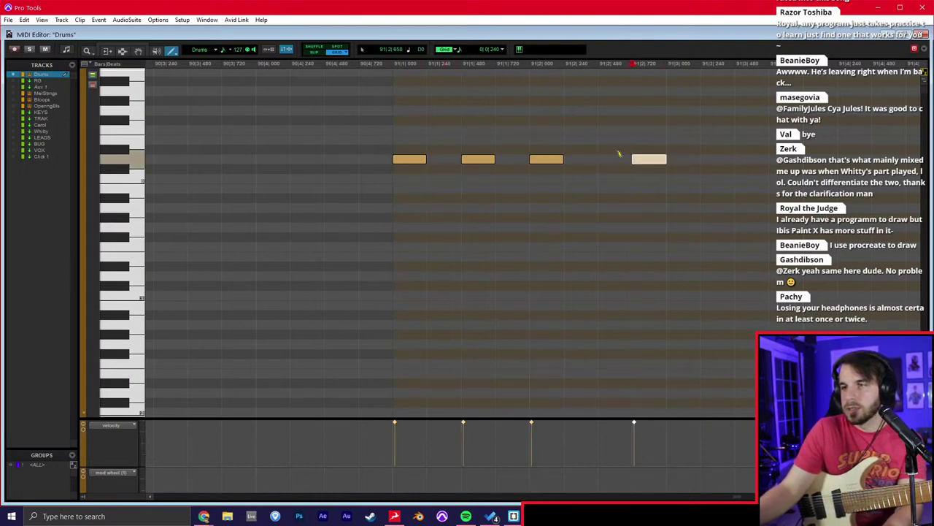
{"action": "left_click", "coordinate": [619, 159]}
{"action": "left_click", "coordinate": [686, 149]}
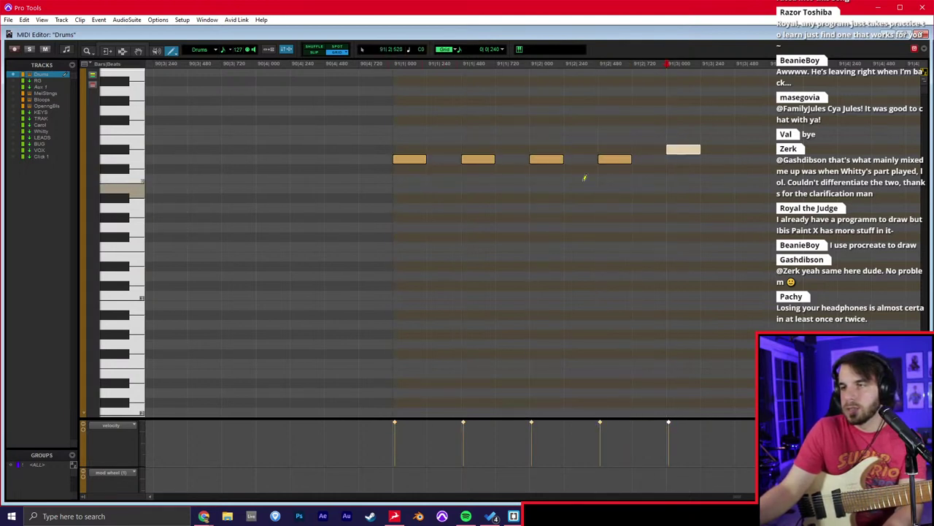
{"action": "left_click", "coordinate": [406, 179]}
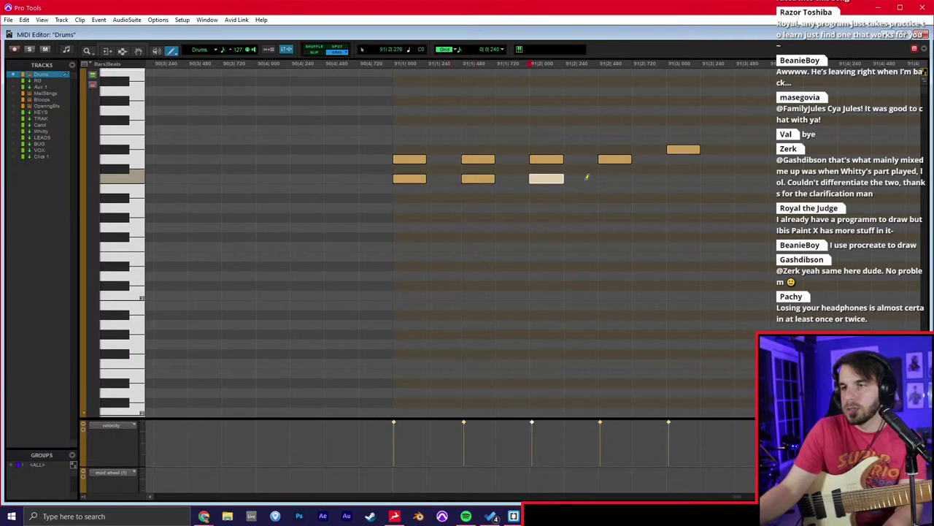
{"action": "left_click", "coordinate": [676, 175]}
{"action": "key", "text": "F7"}
{"action": "left_click", "coordinate": [289, 173]}
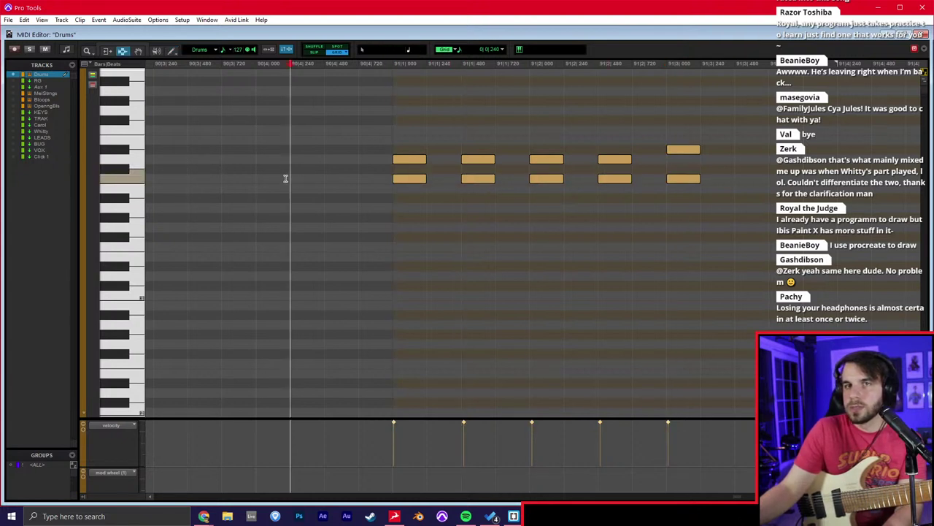
{"action": "key", "text": "space"}
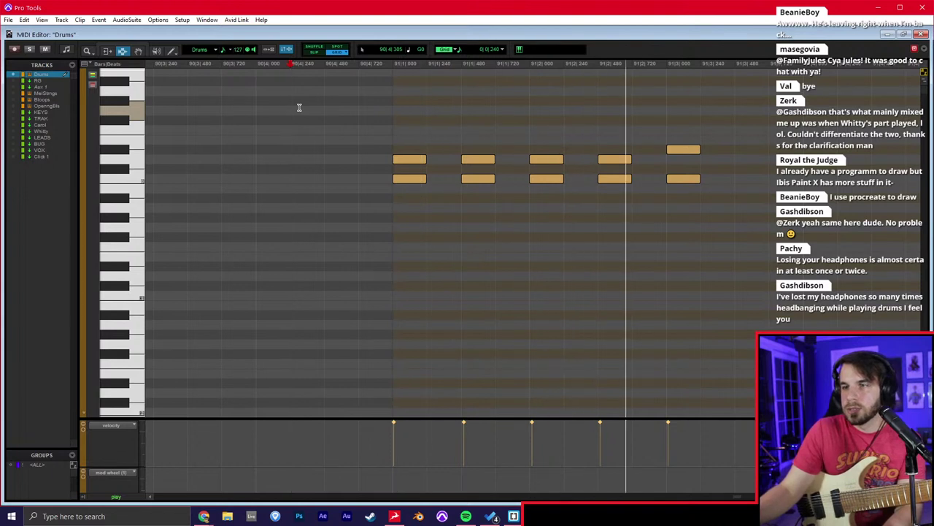
Change the velocity of the bar 91 drum hits smoothly from 40 to 127 and listen to them leading into the Ending Chorus.
{"action": "key", "text": "F8"}
{"action": "left_click_drag", "start_coordinate": [406, 114], "coordinate": [694, 267]}
{"action": "key", "text": "alt+t"}
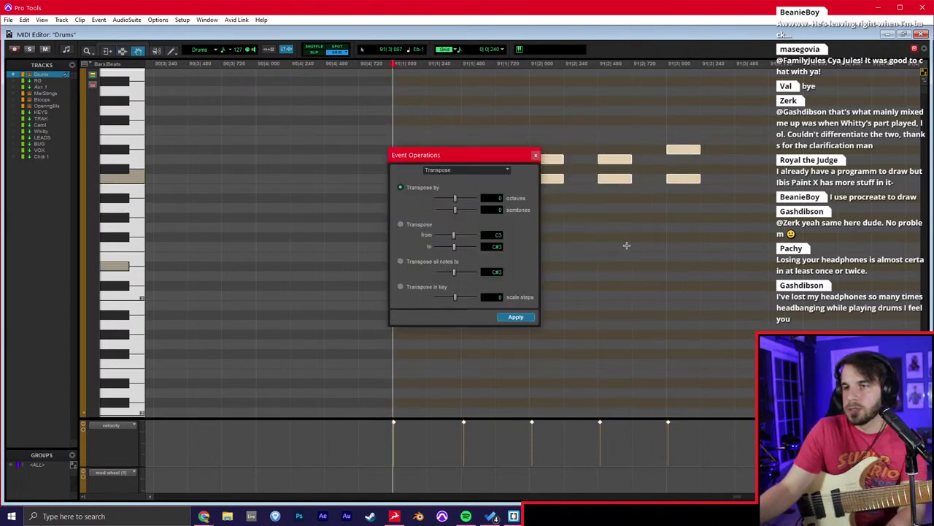
{"action": "left_click", "coordinate": [473, 175]}
{"action": "left_click", "coordinate": [500, 182]}
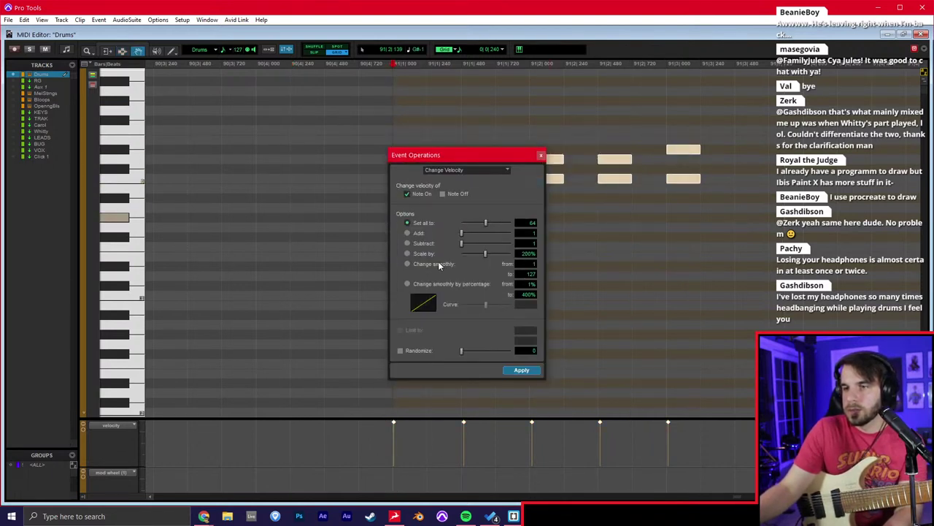
{"action": "type", "text": "40"}
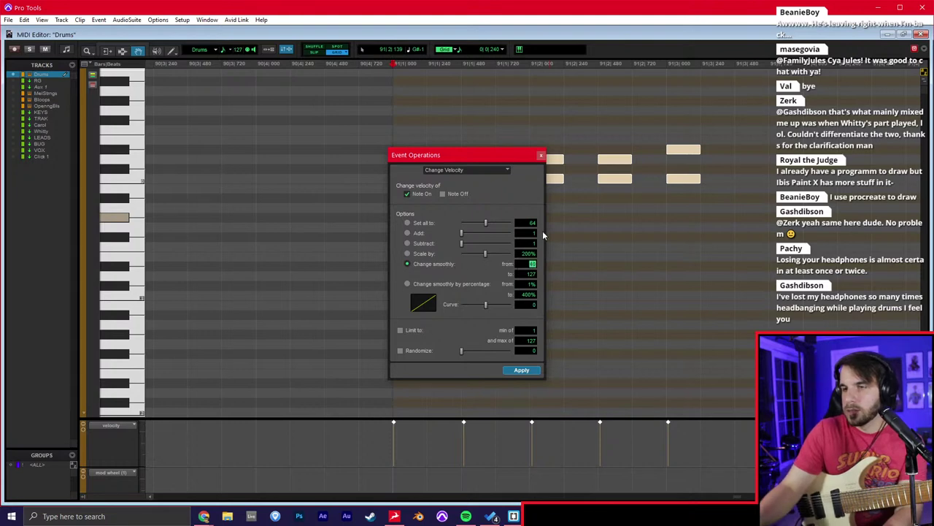
{"action": "key", "text": "Return"}
{"action": "left_click", "coordinate": [282, 240]}
{"action": "key", "text": "space"}
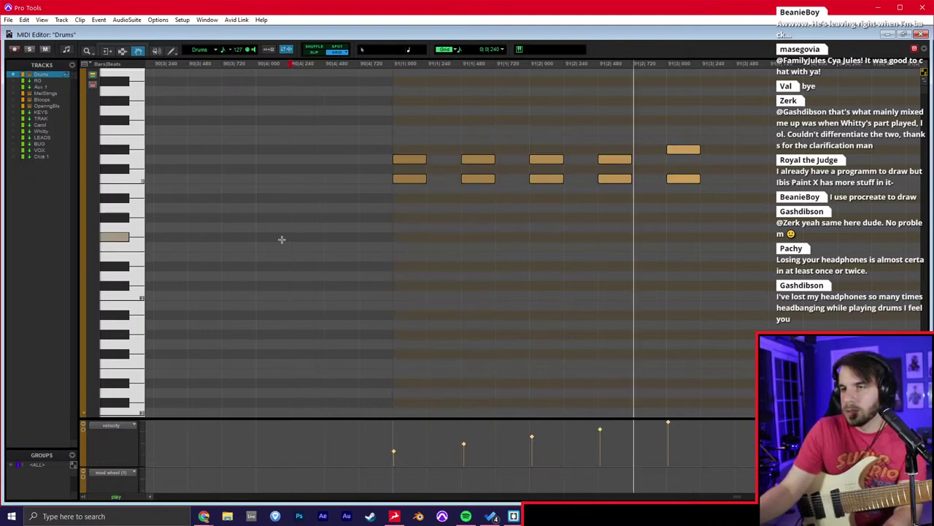
{"action": "key", "text": "r"}
{"action": "key", "text": "ctrl+w"}
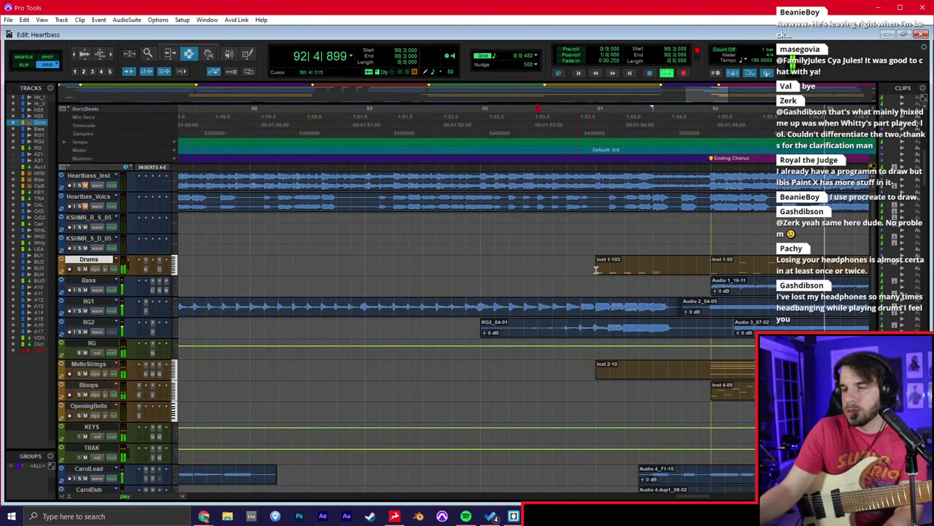
Reopen the bar 91 Drums clip and delete the paired hits before 91|3|000.
{"action": "double_click", "coordinate": [603, 267]}
{"action": "scroll", "coordinate": [609, 292], "scroll_direction": "down", "scroll_amount": 4}
{"action": "key", "text": "t"}
{"action": "left_click", "coordinate": [465, 283]}
{"action": "left_click_drag", "start_coordinate": [479, 218], "coordinate": [760, 276]}
{"action": "key", "text": "Delete"}
Draw a continuous roll of eight D0 notes from 91|1|000 up to 91|3|000, undoing the stray edit.
{"action": "key", "text": "F10"}
{"action": "left_click_drag", "start_coordinate": [547, 255], "coordinate": [801, 250]}
{"action": "left_click", "coordinate": [559, 257]}
{"action": "key", "text": "ctrl+z"}
Apply a smooth velocity change from 40 to 127 across the eight-note drum roll.
{"action": "key", "text": "F8"}
{"action": "key", "text": "alt+t"}
{"action": "left_click", "coordinate": [471, 170]}
{"action": "left_click", "coordinate": [488, 183]}
{"action": "left_click", "coordinate": [522, 370]}
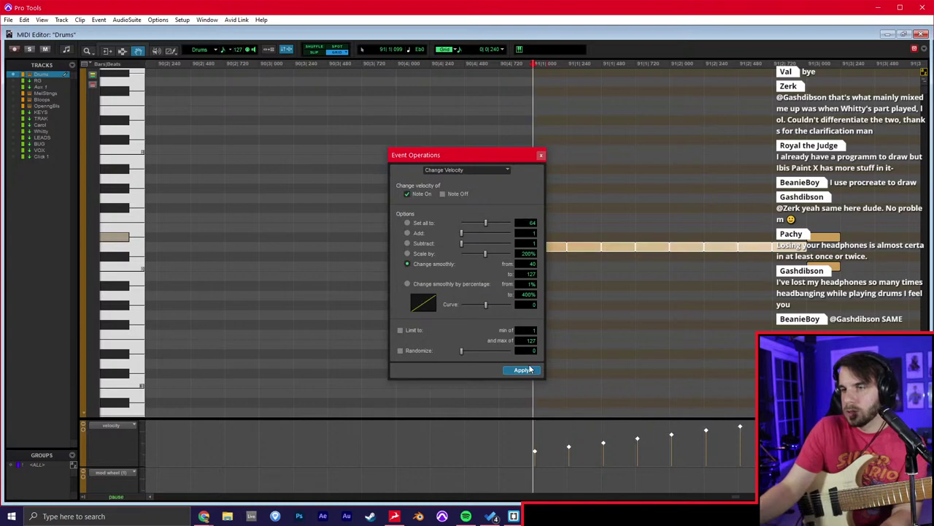
{"action": "left_click", "coordinate": [540, 154]}
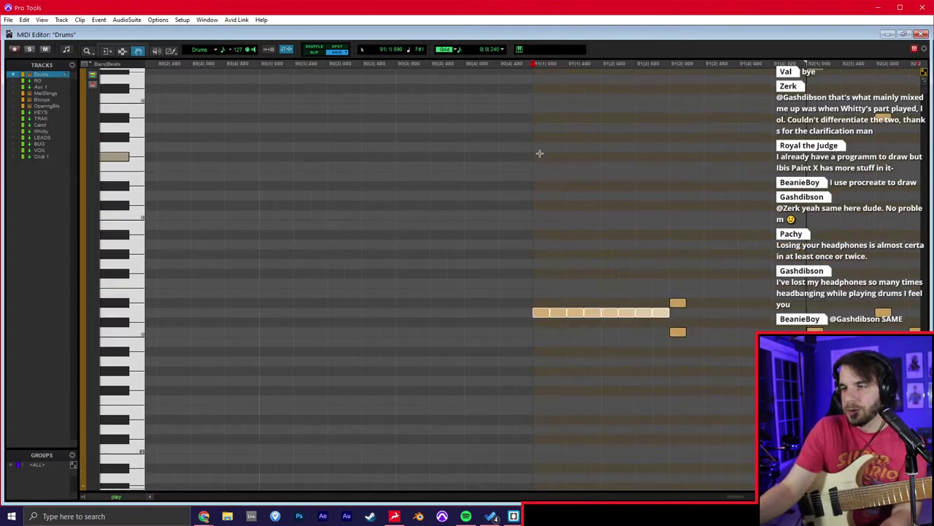
Return to the arrangement and listen to the drum roll from 90|3|480 into the Ending Chorus.
{"action": "key", "text": "ctrl+w"}
{"action": "key", "text": "r"}
{"action": "key", "text": "r"}
{"action": "left_click", "coordinate": [531, 224]}
{"action": "key", "text": "space"}
Copy the KSHMR_R_S_05 clips before Chorus 2, starting the selection at 50|1|000, and paste them on the same track at 90|1|000.
{"action": "scroll", "coordinate": [487, 190], "scroll_direction": "left", "scroll_amount": 20}
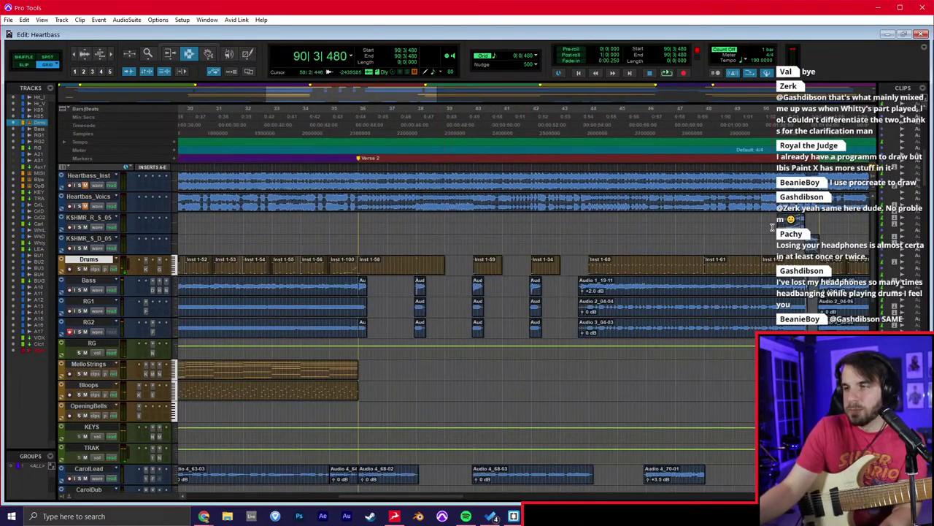
{"action": "key", "text": "t"}
{"action": "scroll", "coordinate": [752, 228], "scroll_direction": "right", "scroll_amount": 7}
{"action": "left_click_drag", "start_coordinate": [512, 224], "coordinate": [620, 228]}
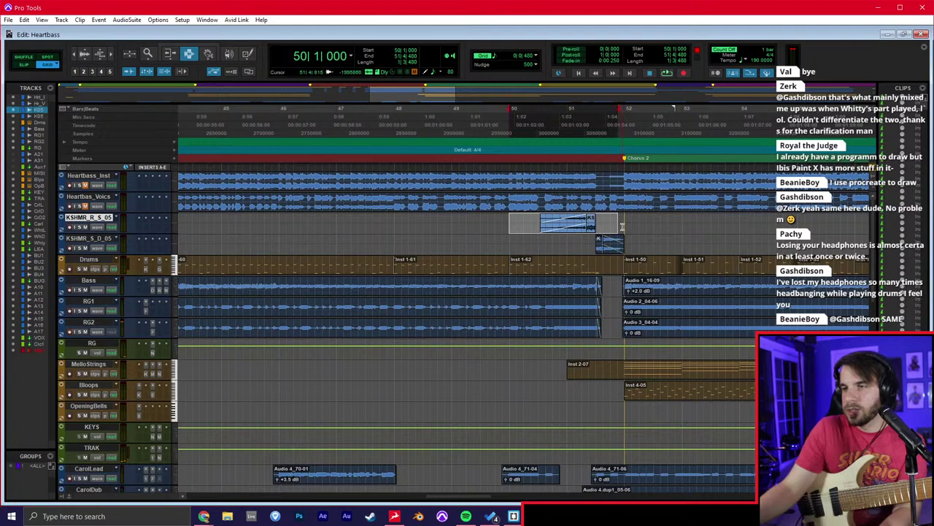
{"action": "scroll", "coordinate": [655, 223], "scroll_direction": "right", "scroll_amount": 20}
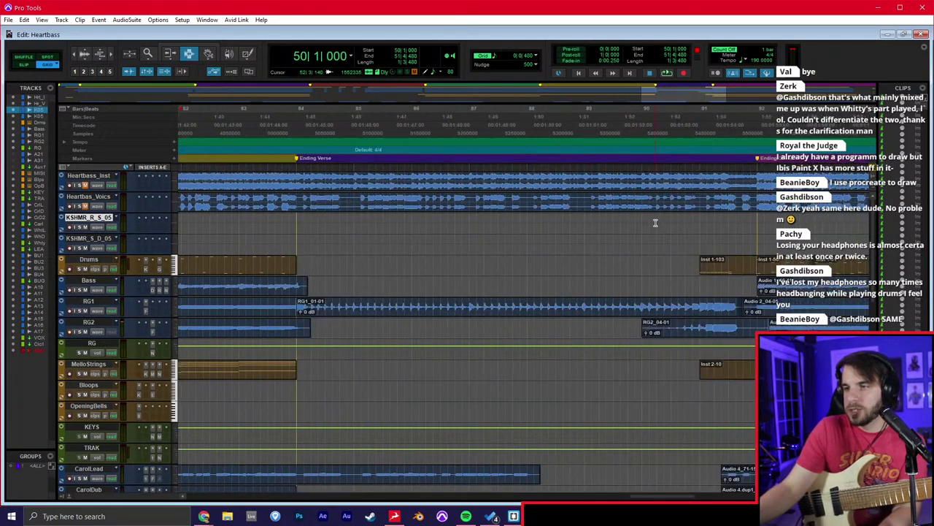
{"action": "left_click", "coordinate": [644, 224]}
{"action": "key", "text": "ctrl+v"}
Listen from 90|1|000 into the Ending Chorus to check the pasted KSHMR_R_S_05 effect and bring up the mixer.
{"action": "left_click", "coordinate": [645, 223]}
{"action": "key", "text": "space"}
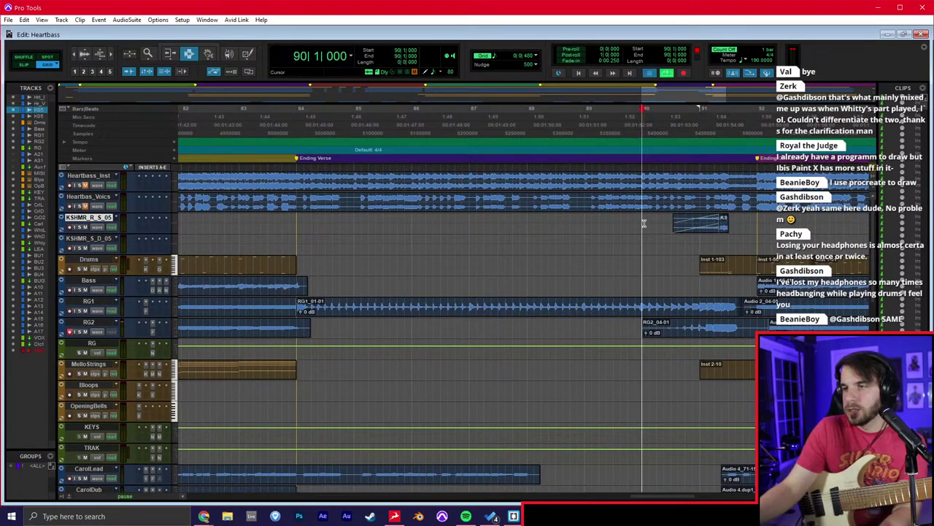
{"action": "key", "text": "t"}
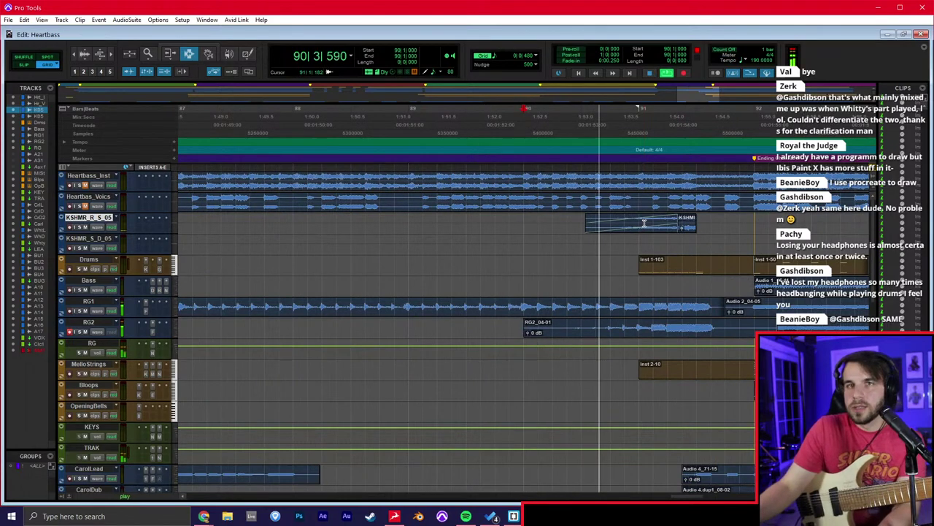
{"action": "key", "text": "r"}
{"action": "key", "text": "r"}
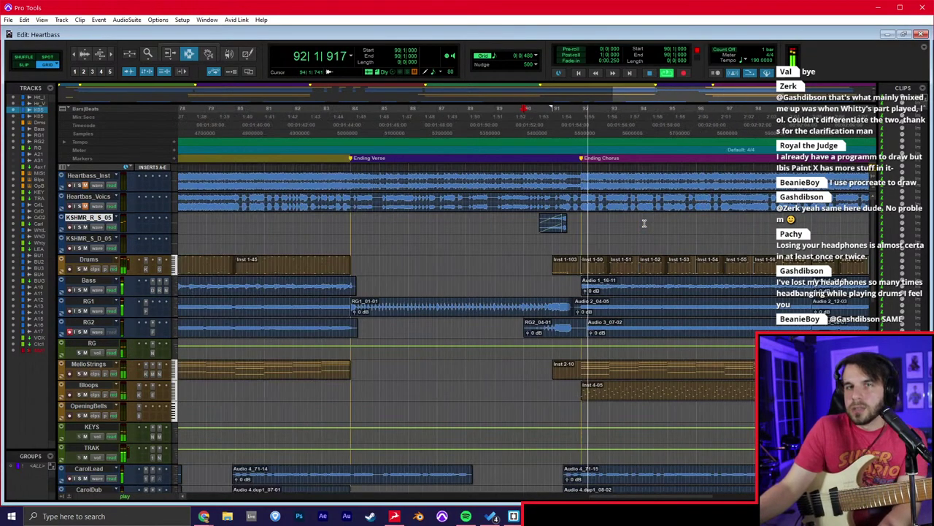
{"action": "key", "text": "ctrl+equal"}
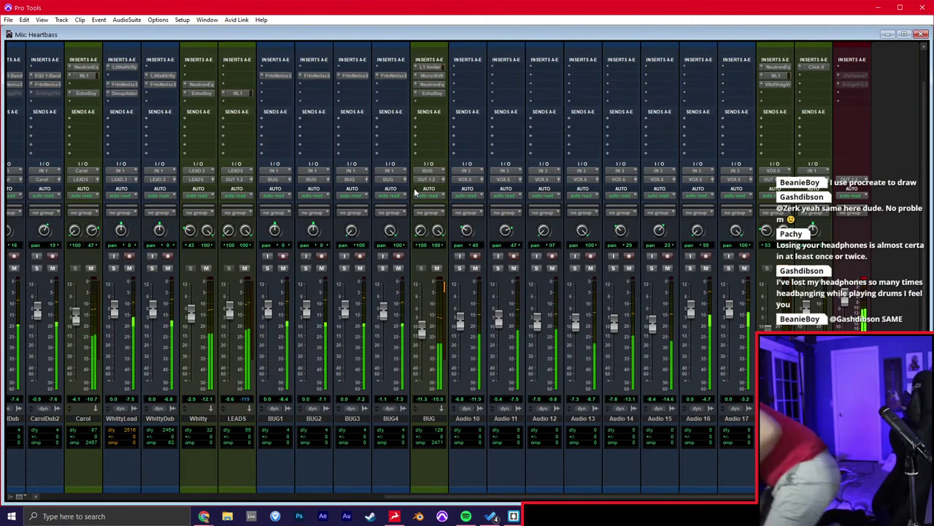
Activate the Slate Digital FG-X insert on Master 1, set its FG Level gain to 10.0 dB, and return to the arrangement.
{"action": "right_click", "coordinate": [847, 86]}
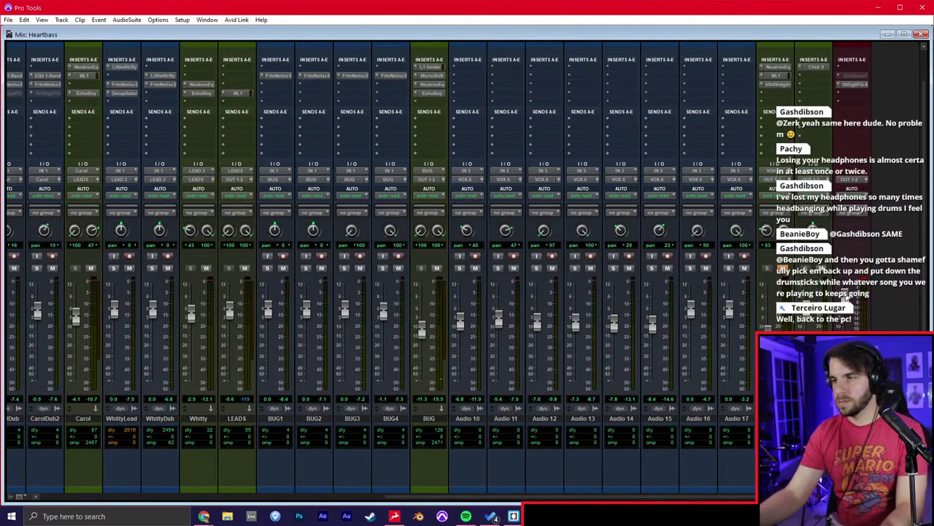
{"action": "left_click", "coordinate": [853, 85]}
{"action": "left_click_drag", "start_coordinate": [360, 241], "coordinate": [360, 228]}
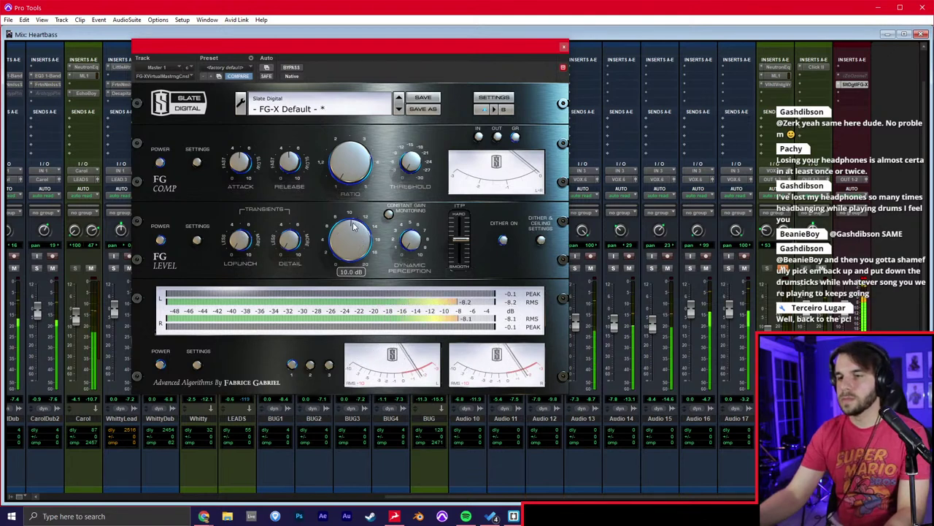
{"action": "left_click", "coordinate": [564, 48]}
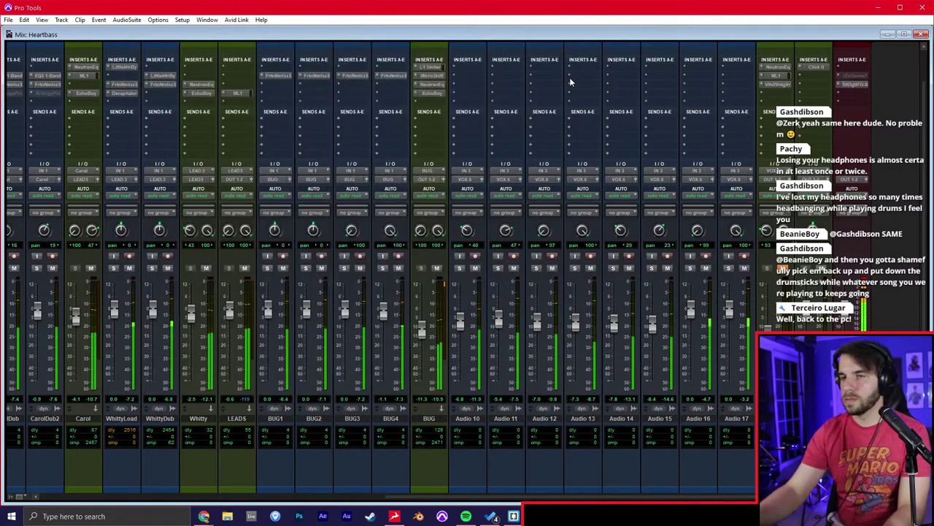
{"action": "key", "text": "ctrl+equal"}
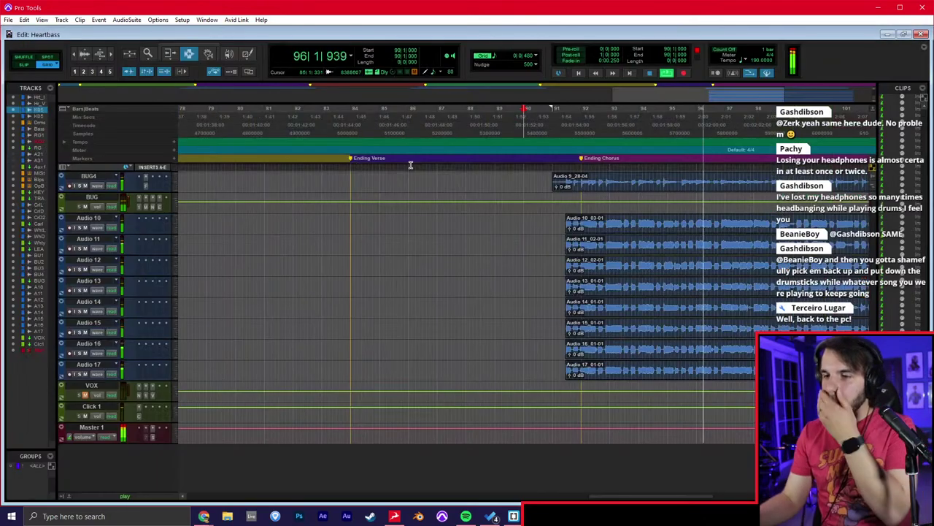
Examine the vocal, guitar and drum clips across the Ending Chorus through to the song's end during playback.
{"action": "left_click", "coordinate": [505, 287]}
{"action": "key", "text": "r"}
{"action": "key", "text": "r"}
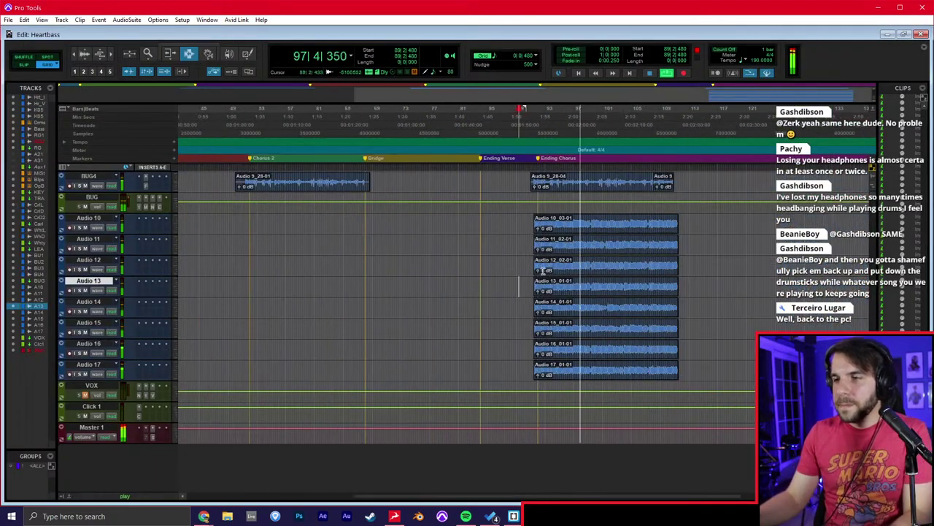
{"action": "left_click", "coordinate": [527, 248]}
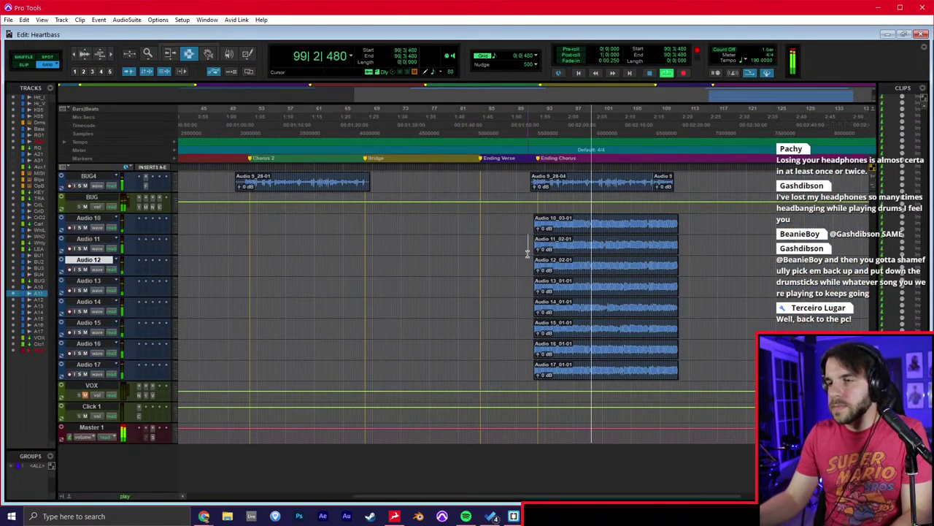
{"action": "scroll", "coordinate": [528, 254], "scroll_direction": "right", "scroll_amount": 1}
{"action": "left_click", "coordinate": [530, 254]}
{"action": "left_click", "coordinate": [577, 261]}
{"action": "left_click", "coordinate": [564, 259]}
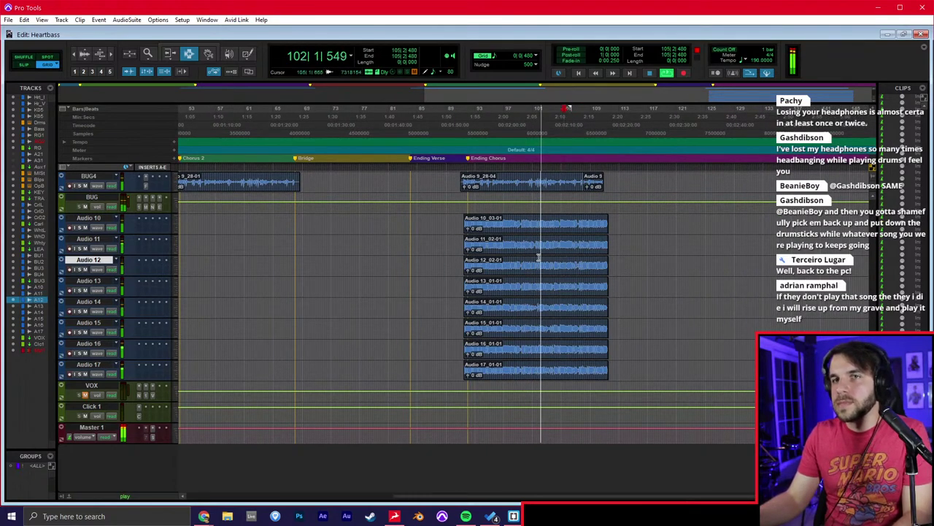
{"action": "left_click", "coordinate": [481, 246]}
{"action": "key", "text": "t"}
{"action": "scroll", "coordinate": [602, 245], "scroll_direction": "up", "scroll_amount": 3}
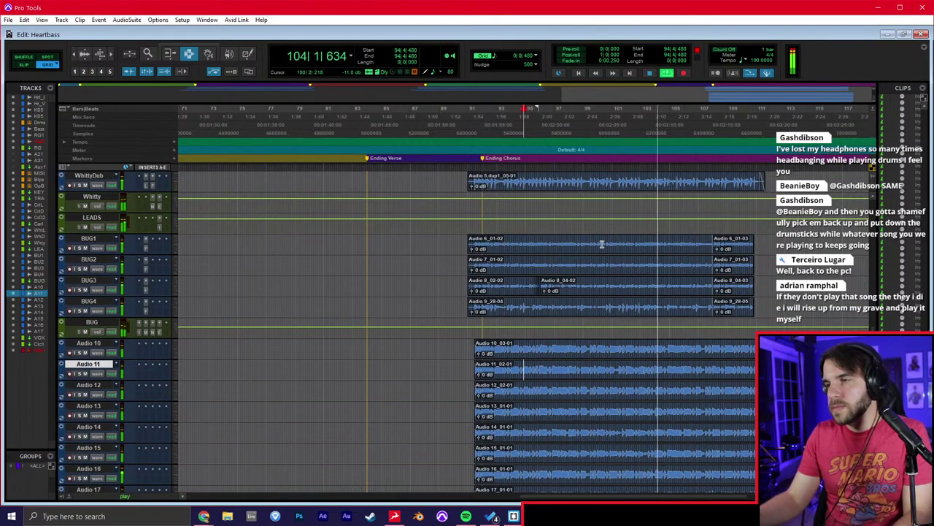
{"action": "scroll", "coordinate": [602, 244], "scroll_direction": "up", "scroll_amount": 10}
{"action": "left_click", "coordinate": [667, 252]}
{"action": "key", "text": "t"}
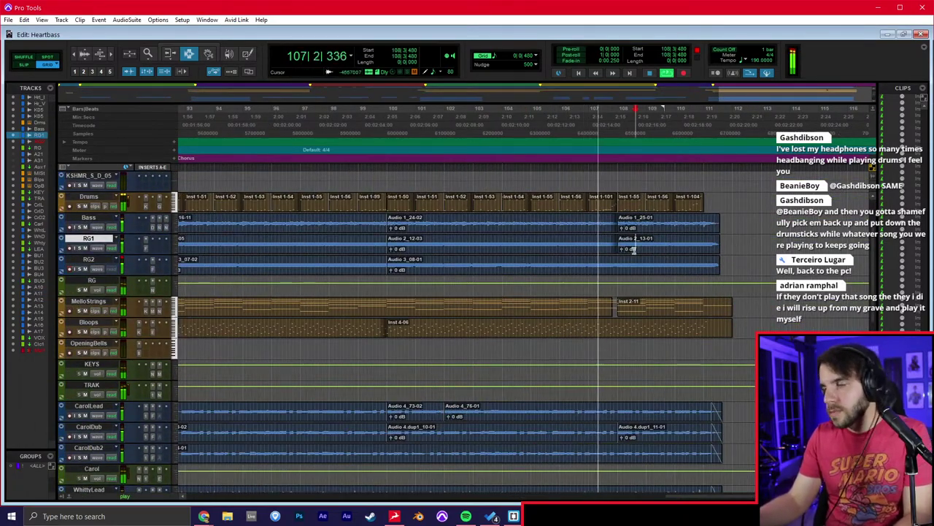
{"action": "scroll", "coordinate": [603, 219], "scroll_direction": "up", "scroll_amount": 3}
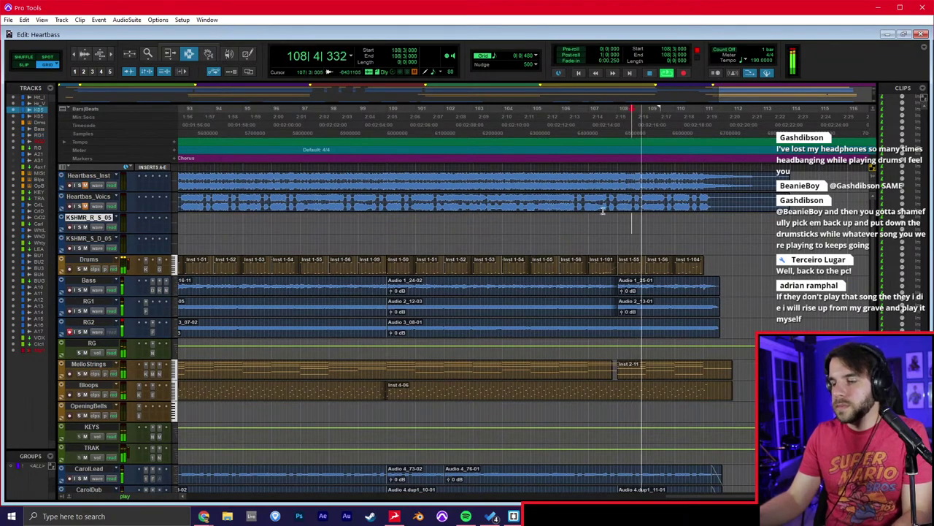
Play the song from 1|4|480 and check the mixer levels and arrangement through Verse 2 and beyond.
{"action": "key", "text": "space"}
{"action": "key", "text": "Return"}
{"action": "key", "text": "t"}
{"action": "key", "text": "t"}
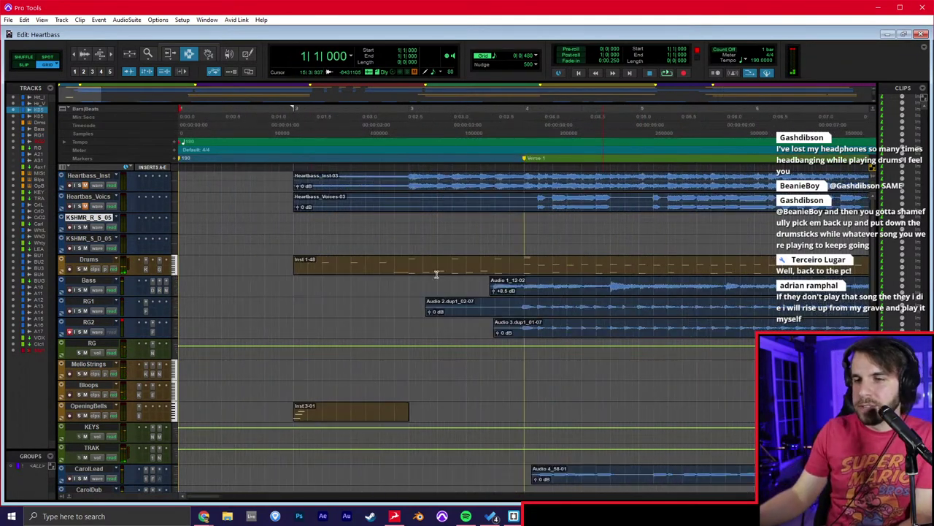
{"action": "left_click", "coordinate": [278, 284]}
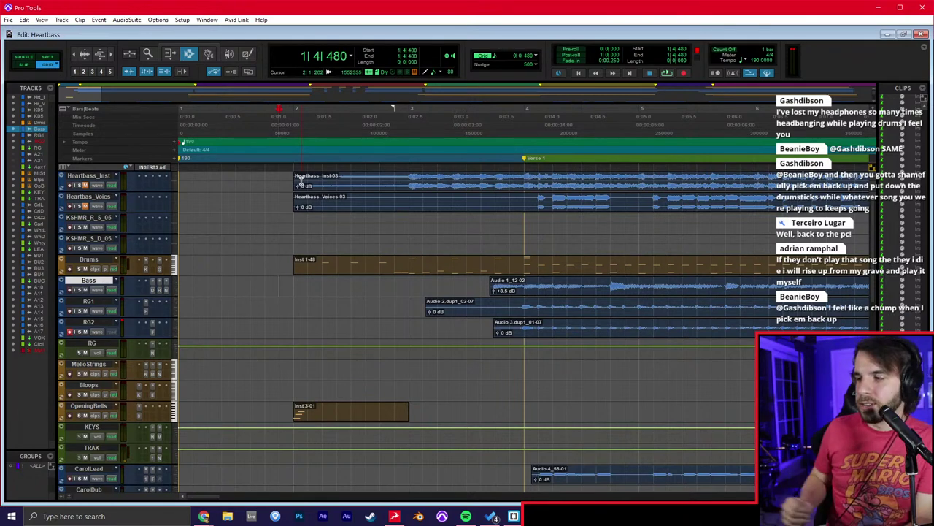
{"action": "key", "text": "r"}
{"action": "key", "text": "r"}
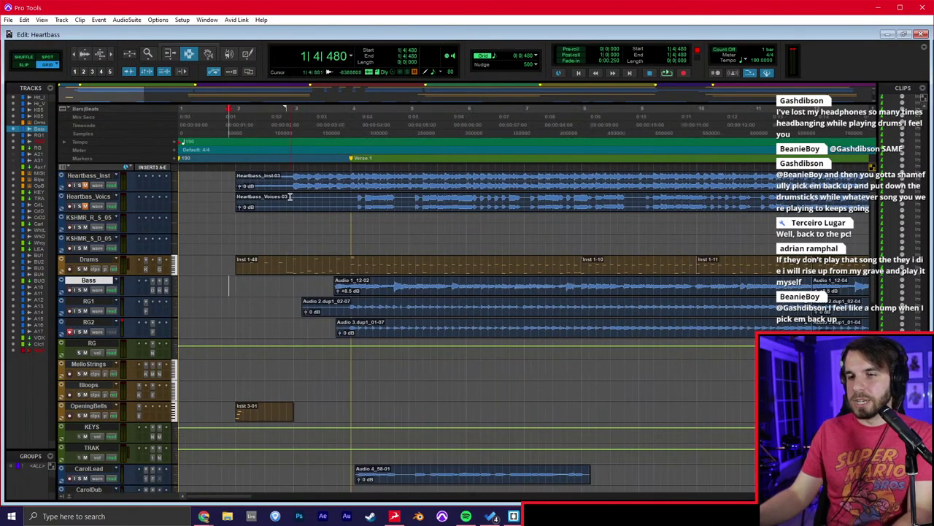
{"action": "key", "text": "space"}
{"action": "key", "text": "ctrl+equal"}
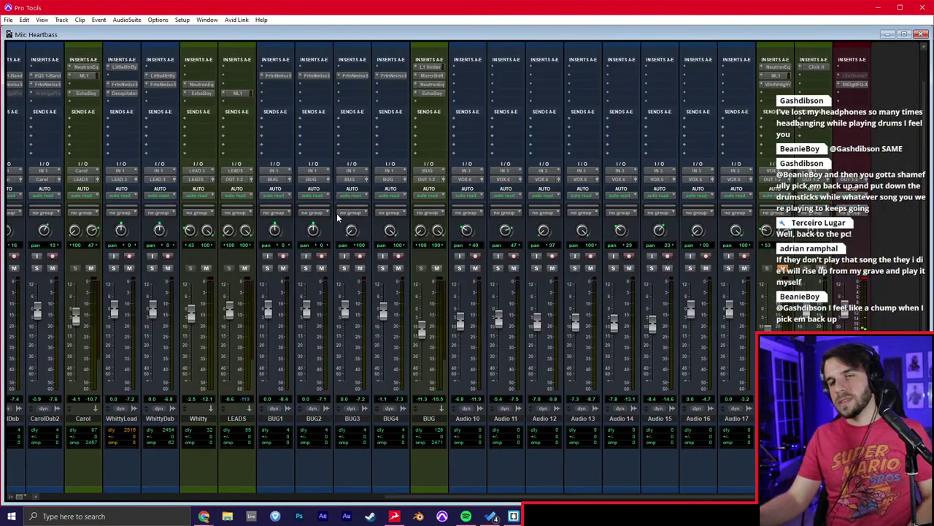
{"action": "key", "text": "ctrl+equal"}
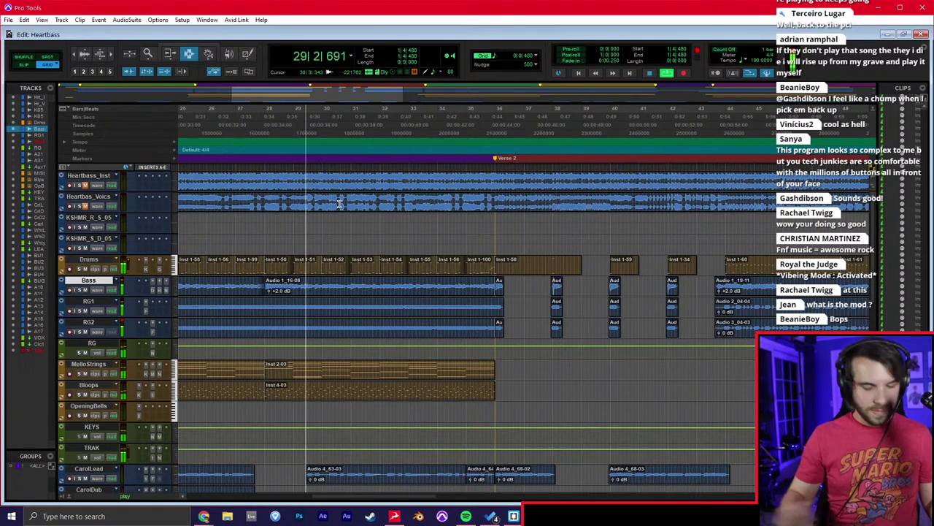
{"action": "left_click", "coordinate": [362, 267]}
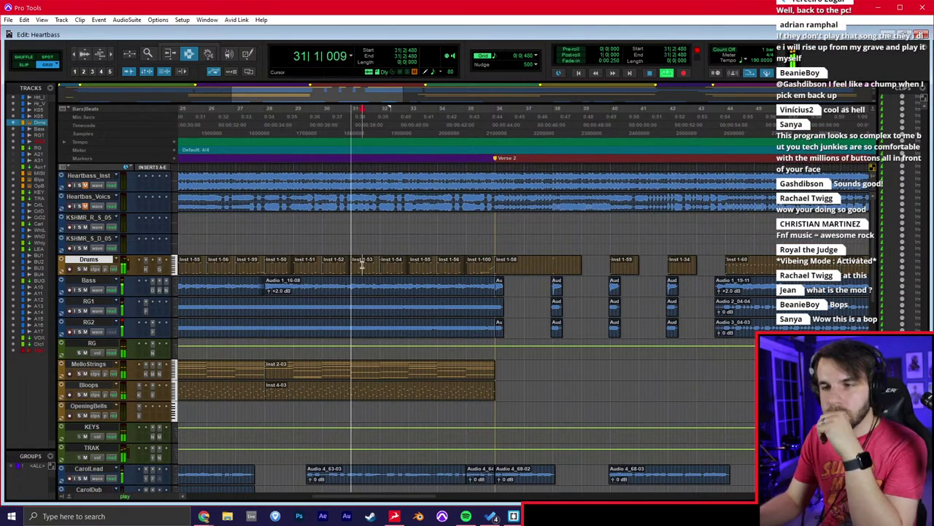
{"action": "left_click", "coordinate": [369, 243]}
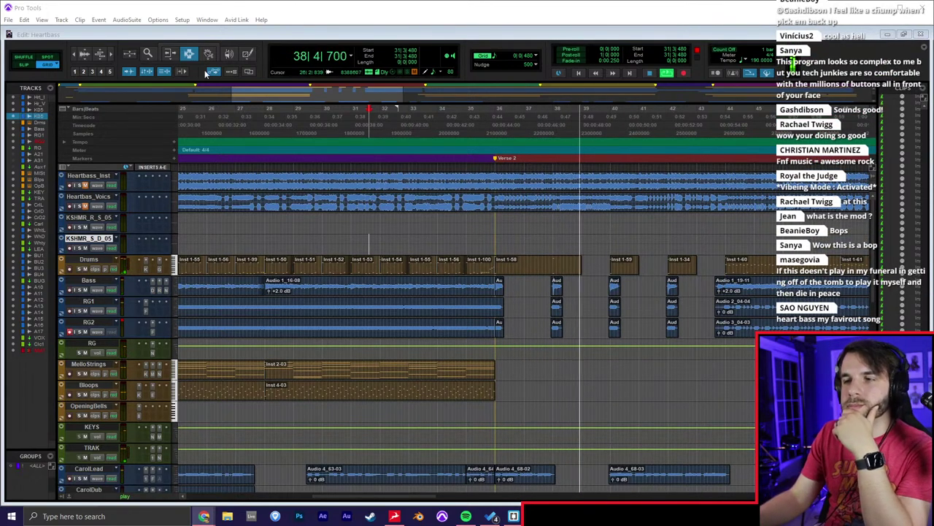
{"action": "left_click", "coordinate": [338, 36]}
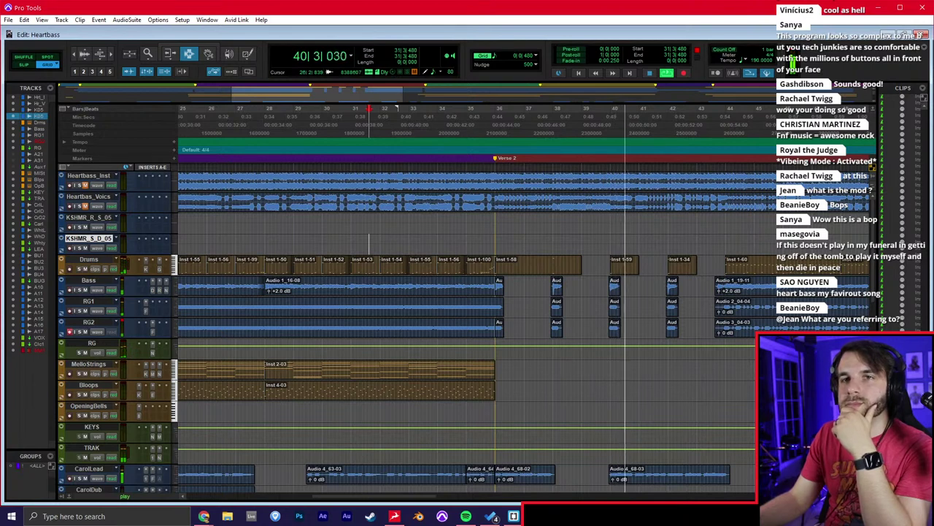
{"action": "key", "text": "alt+Tab"}
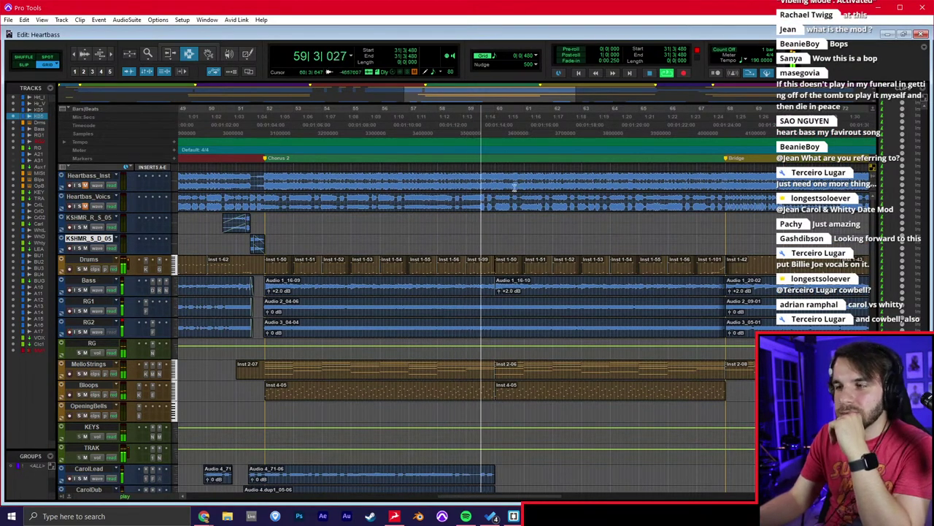
Reduce the height of all tracks so the whole session fits in view around Chorus 2.
{"action": "left_click", "coordinate": [175, 247]}
{"action": "left_click", "coordinate": [212, 320]}
{"action": "left_click", "coordinate": [487, 388]}
{"action": "key", "text": "r"}
{"action": "key", "text": "r"}
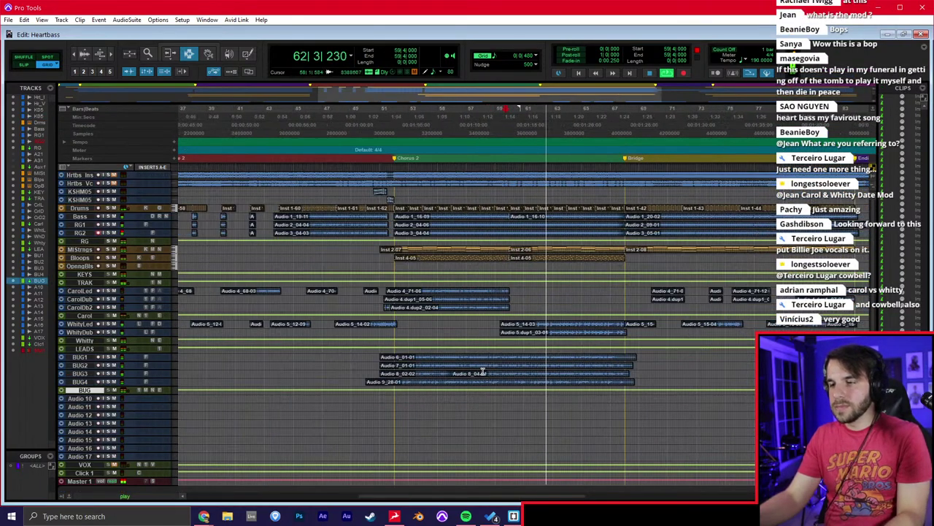
Compare the lead vocal levels in the mixer during the Bridge and set the Whitty track's volume to -3.3 dB.
{"action": "key", "text": "ctrl+equal"}
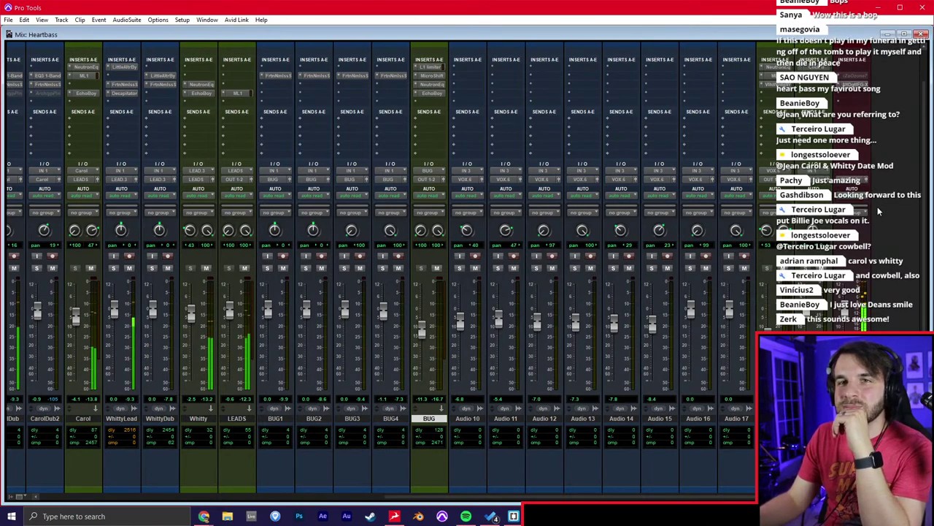
{"action": "key", "text": "ctrl+equal"}
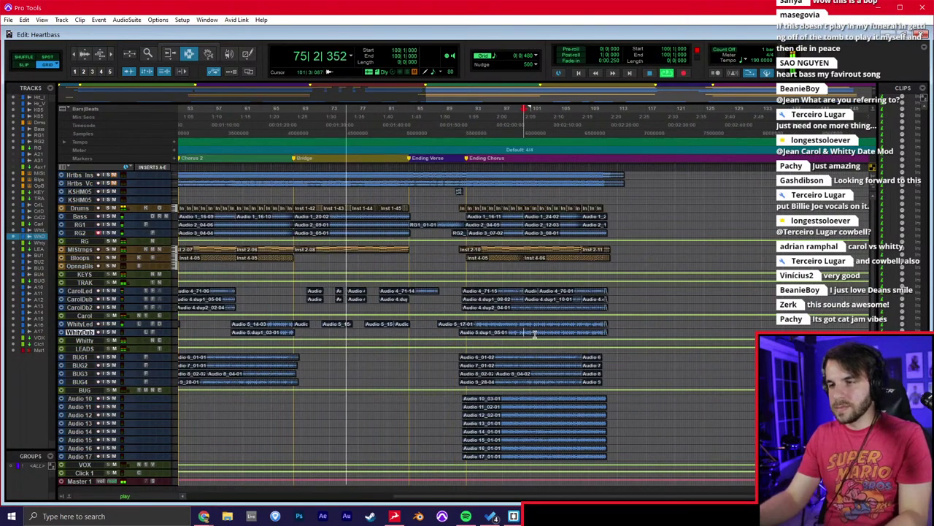
{"action": "key", "text": "ctrl+equal"}
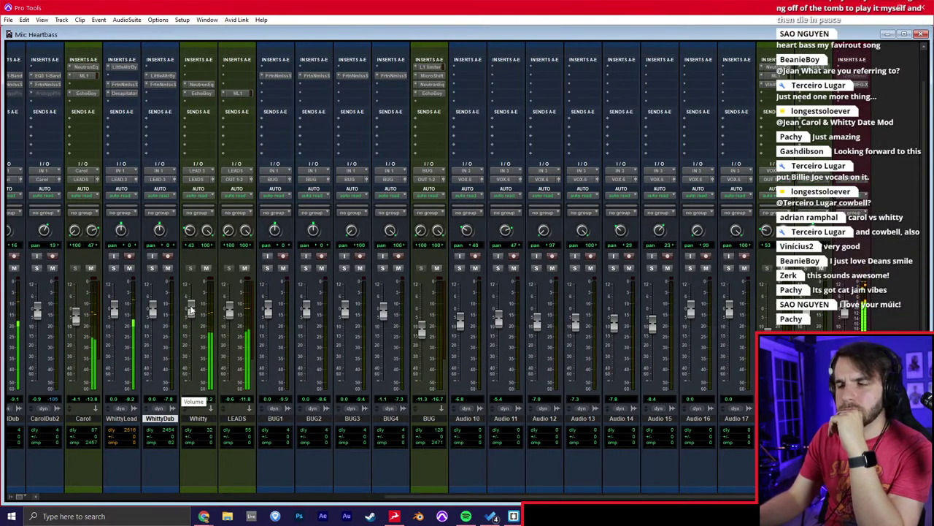
{"action": "key", "text": "ctrl+equal"}
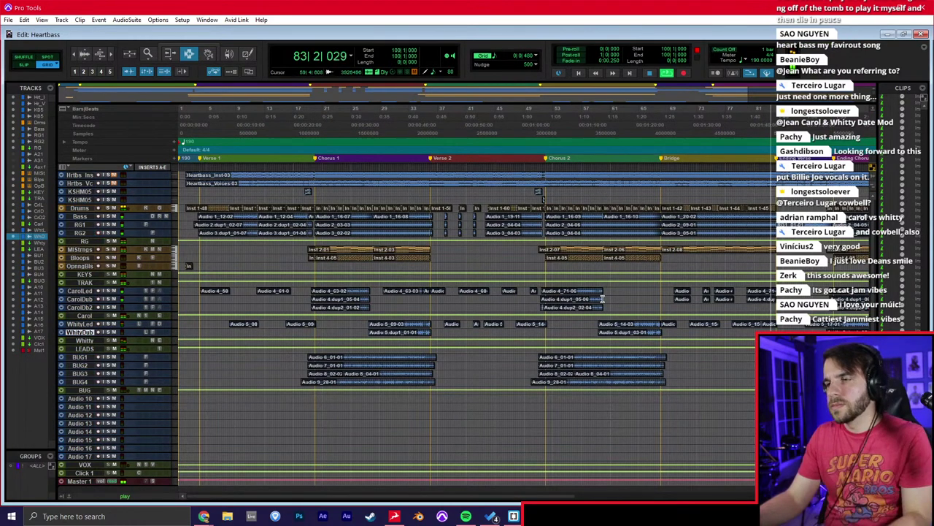
Listen from the Ending Verse through the Ending Chorus, check the mixer levels, and stop playback at the song's end.
{"action": "key", "text": "ctrl+bracketright"}
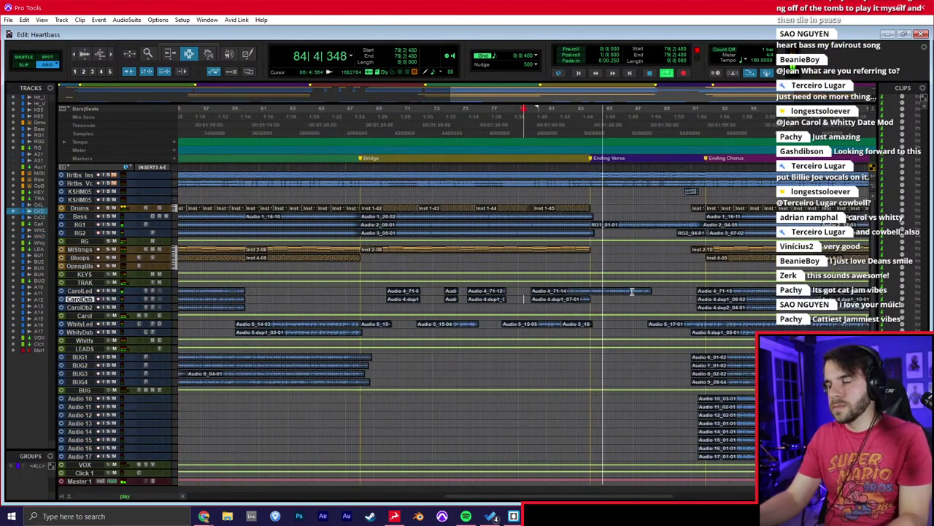
{"action": "left_click", "coordinate": [611, 284]}
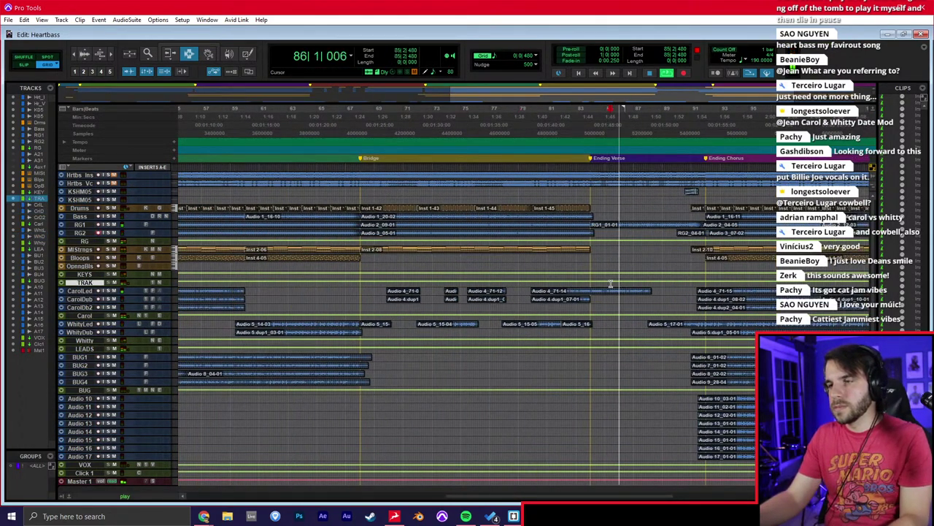
{"action": "left_click", "coordinate": [592, 208]}
{"action": "scroll", "coordinate": [602, 250], "scroll_direction": "right", "scroll_amount": 2}
{"action": "left_click", "coordinate": [531, 257]}
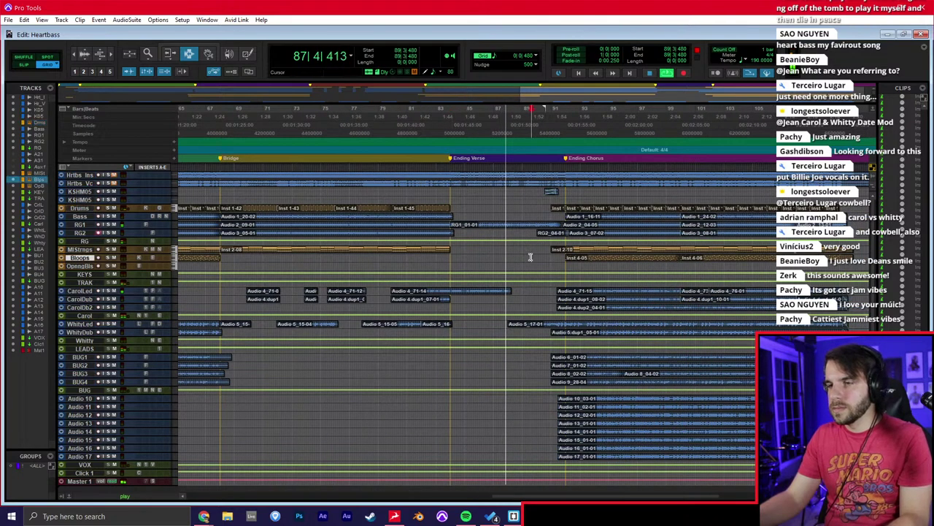
{"action": "key", "text": "ctrl+equal"}
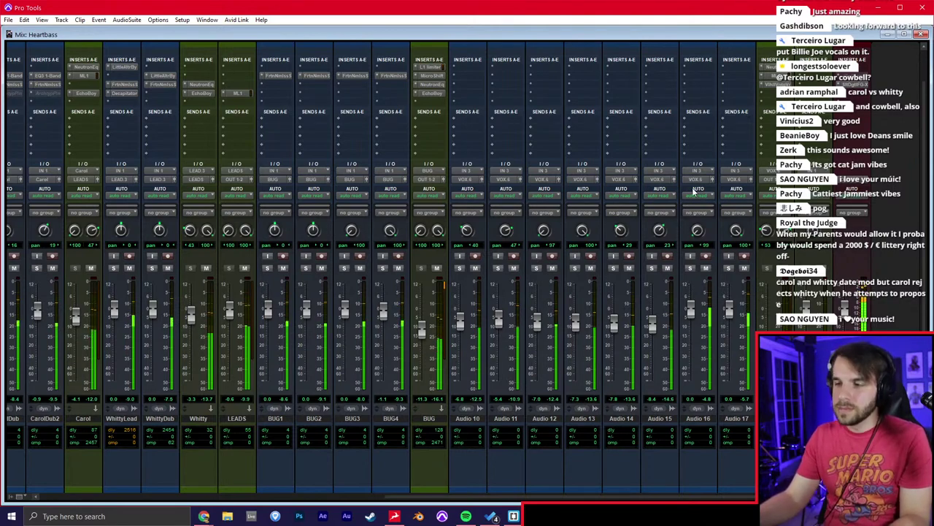
{"action": "key", "text": "ctrl+equal"}
{"action": "left_click", "coordinate": [765, 253]}
{"action": "left_click", "coordinate": [727, 249]}
{"action": "left_click", "coordinate": [715, 219]}
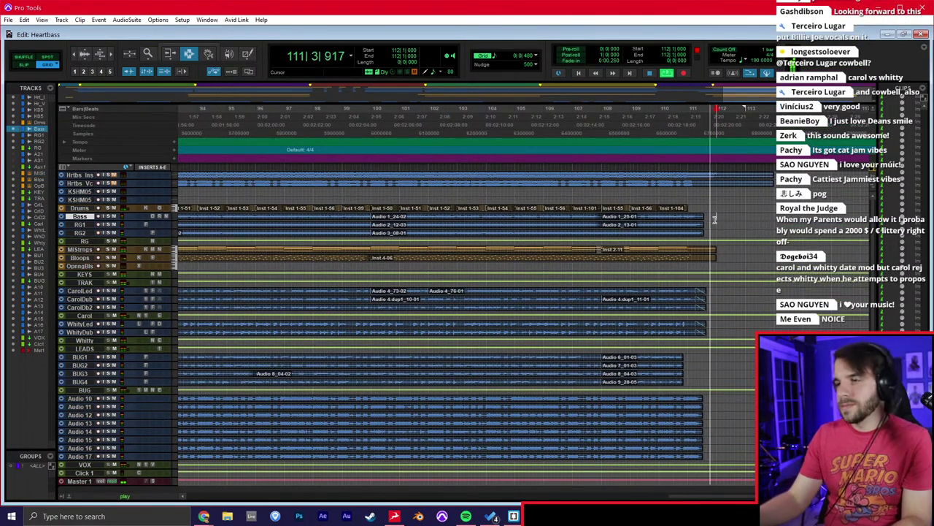
{"action": "key", "text": "space"}
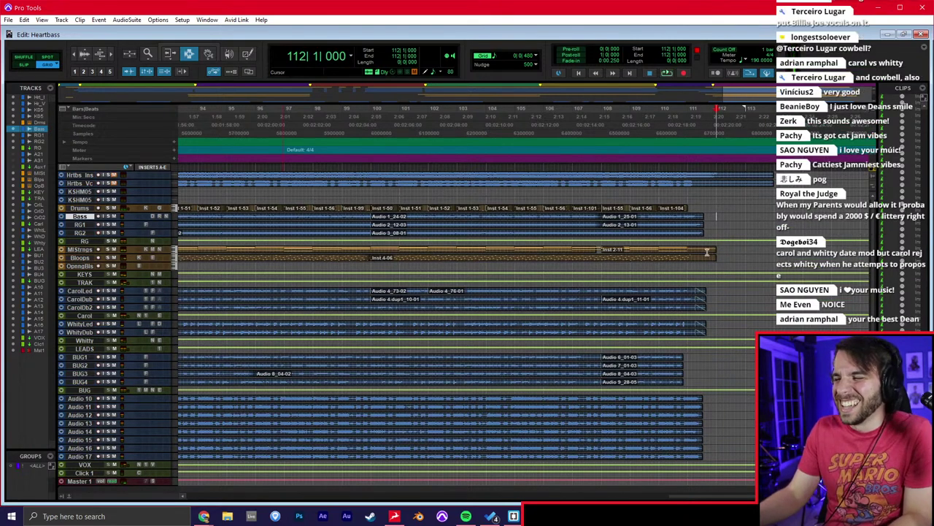
Shorten the last MelloStrings MIDI note so it ends at 111|3|000 and audition the ending.
{"action": "double_click", "coordinate": [710, 255]}
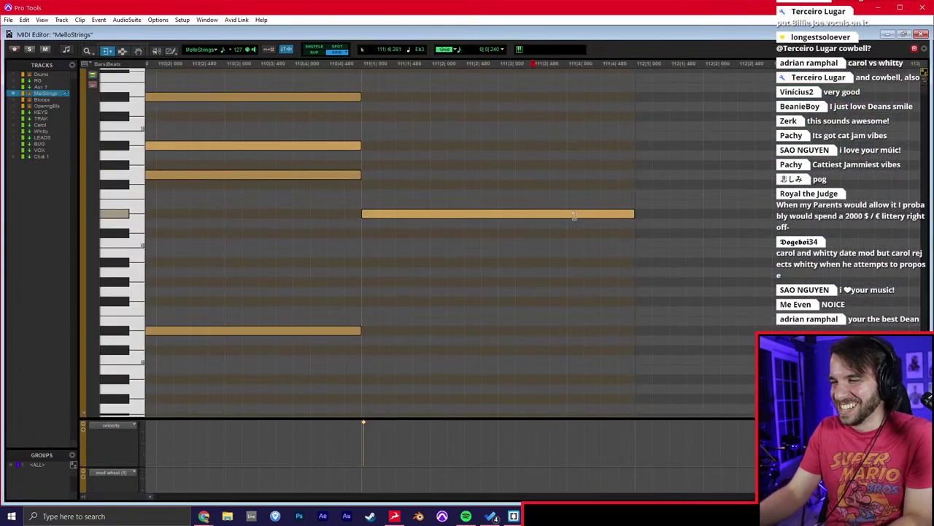
{"action": "left_click_drag", "start_coordinate": [582, 215], "coordinate": [499, 221]}
{"action": "key", "text": "space"}
{"action": "key", "text": "F7"}
{"action": "left_click", "coordinate": [566, 236]}
{"action": "key", "text": "space"}
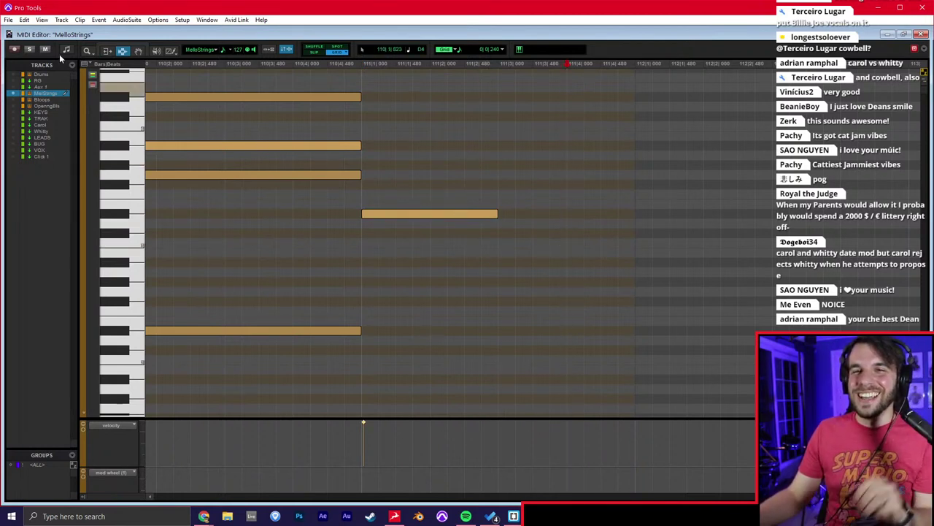
Try to open a session from the recent sessions list in place of Heartbass and dismiss the alert.
{"action": "left_click", "coordinate": [8, 20]}
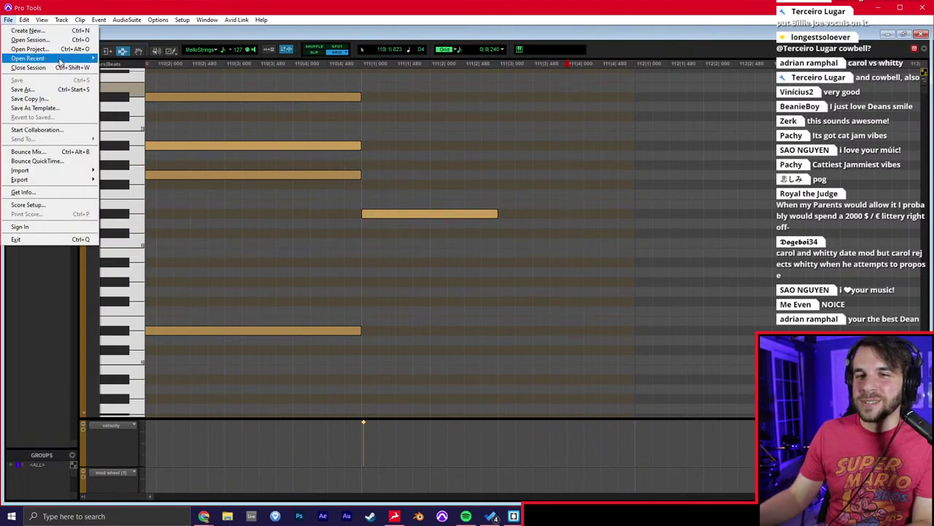
{"action": "left_click", "coordinate": [135, 65]}
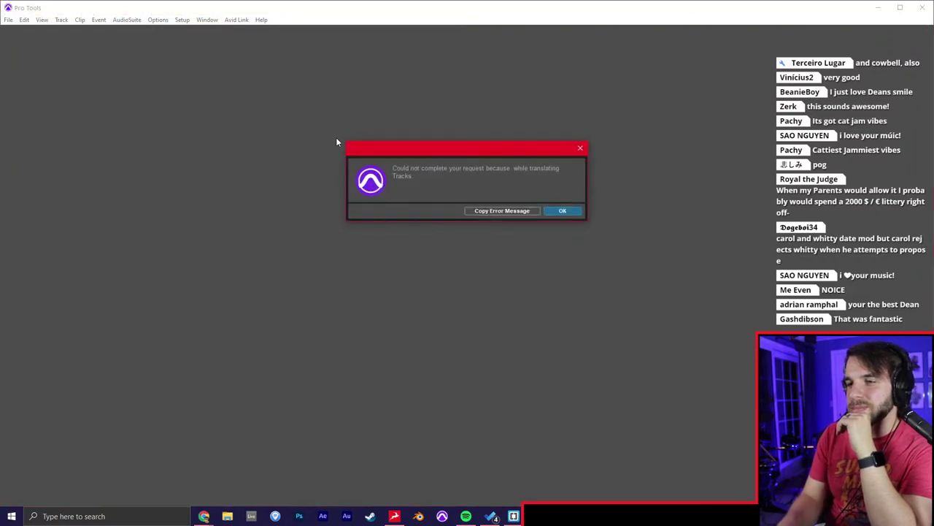
{"action": "key", "text": "Return"}
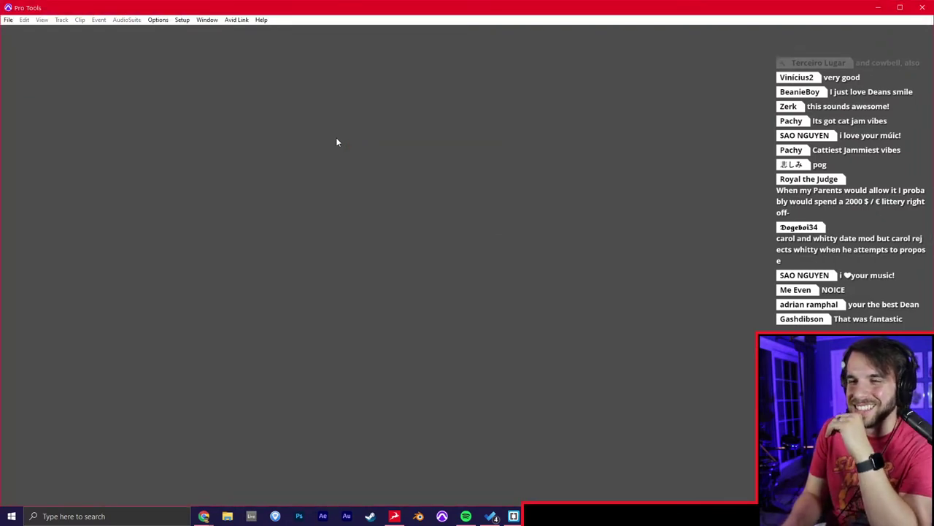
Open the MenuTheme session from the recent sessions.
{"action": "left_click", "coordinate": [7, 22]}
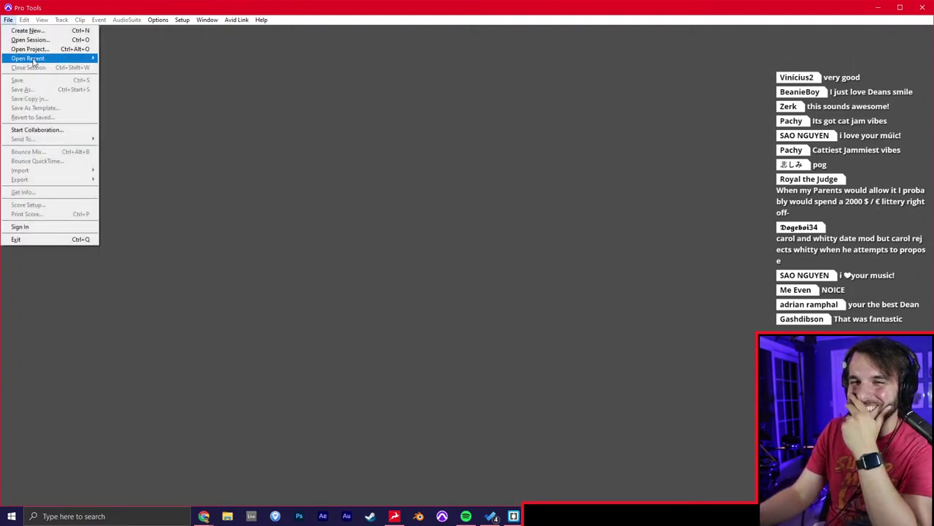
{"action": "mouse_move", "coordinate": [33, 60]}
{"action": "left_click", "coordinate": [133, 60]}
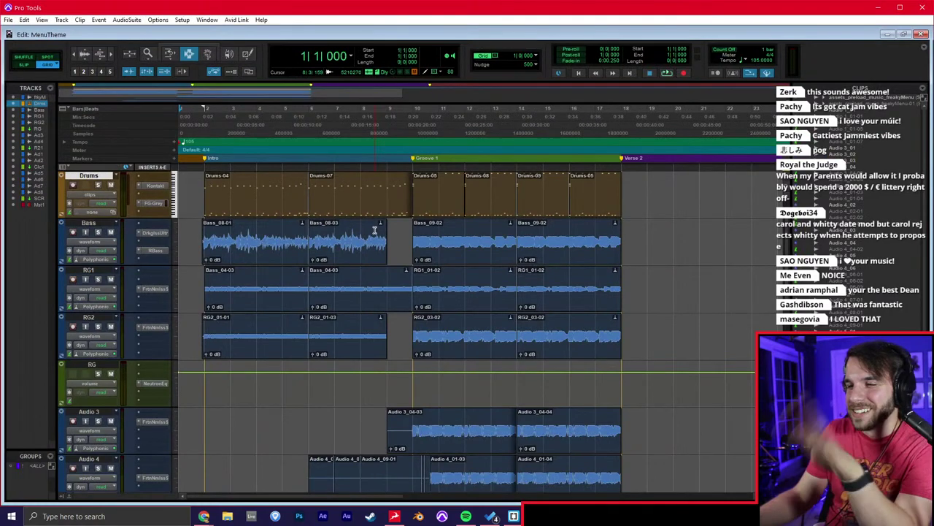
{"action": "left_click", "coordinate": [327, 237]}
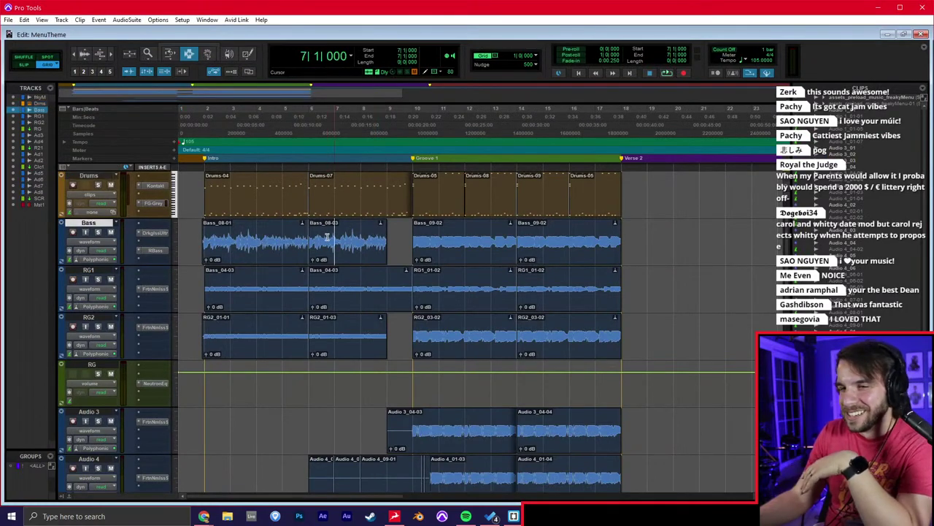
Inspect the Kontakt drum kit on the Drums track, then briefly play the session from the start.
{"action": "left_click", "coordinate": [155, 186]}
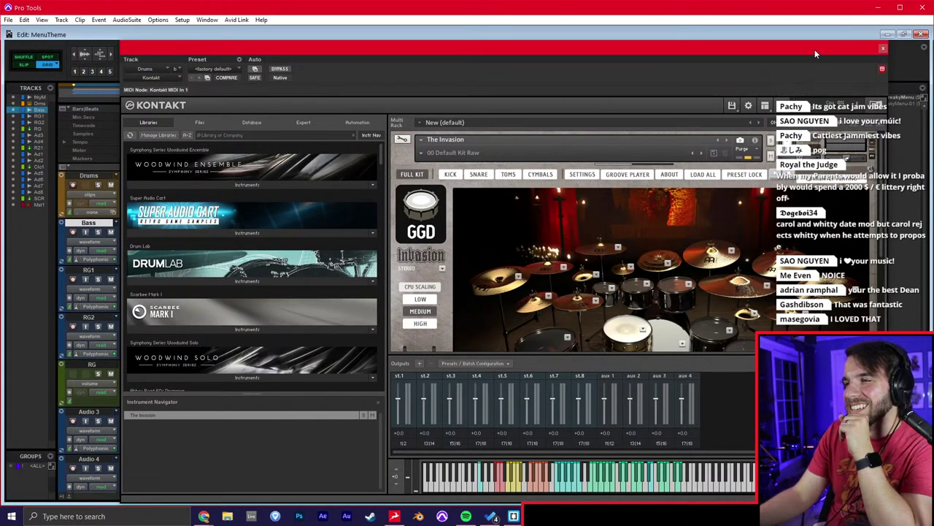
{"action": "left_click_drag", "start_coordinate": [814, 48], "coordinate": [789, 37]}
{"action": "left_click", "coordinate": [857, 37]}
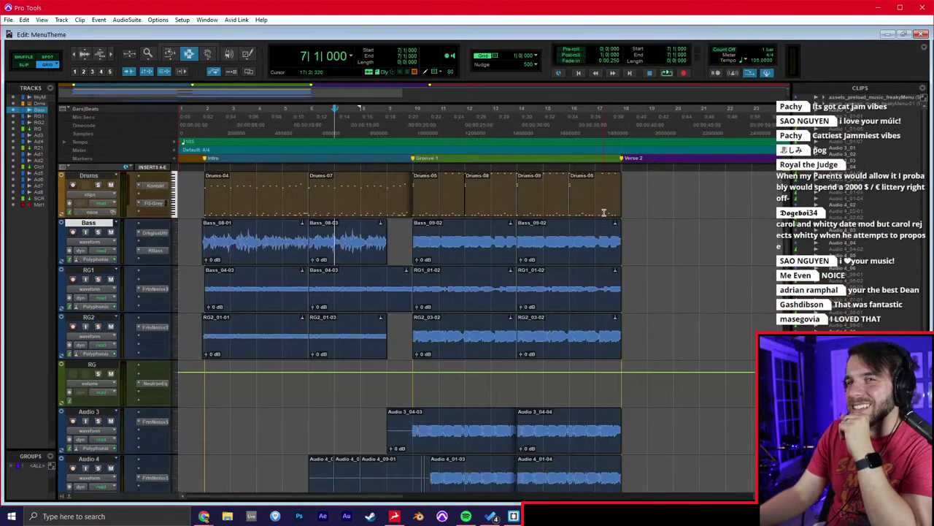
{"action": "left_click", "coordinate": [701, 268]}
{"action": "left_click", "coordinate": [647, 241]}
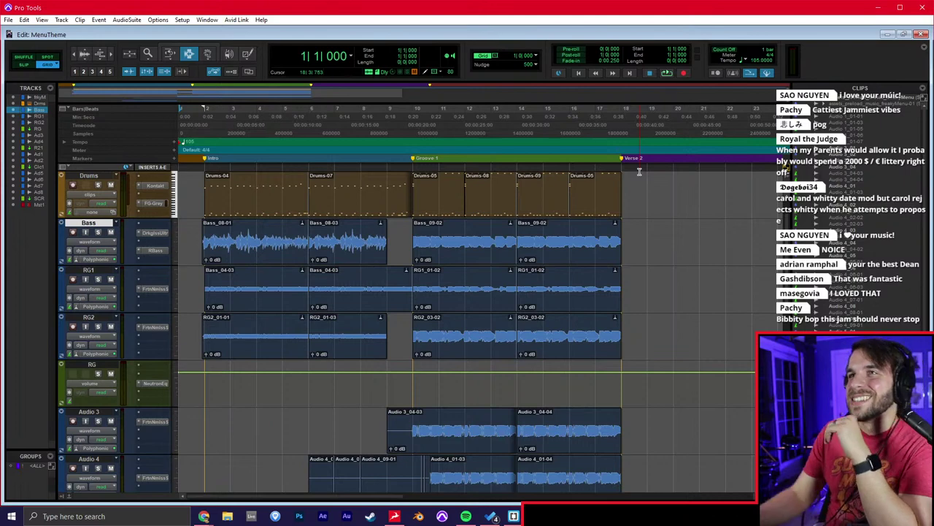
{"action": "key", "text": "space"}
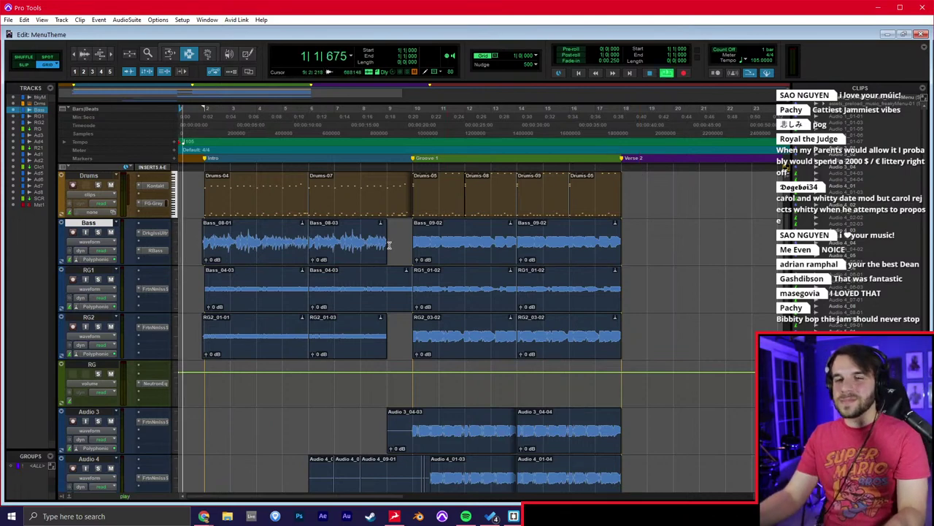
{"action": "key", "text": "ctrl+]"}
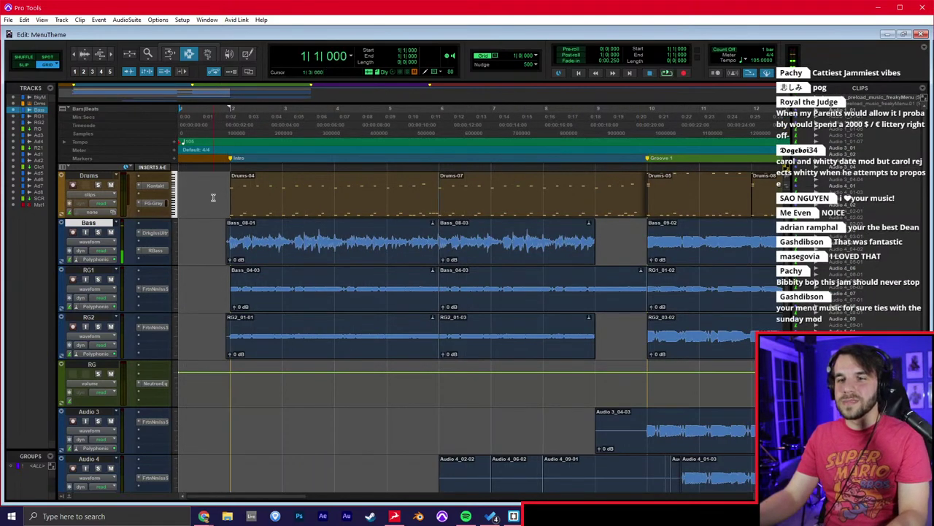
Add a three-note drum lead-in to the Drums MIDI before the Intro, at 1|3|000, 1|4|000 and 1|4|480.
{"action": "double_click", "coordinate": [255, 199]}
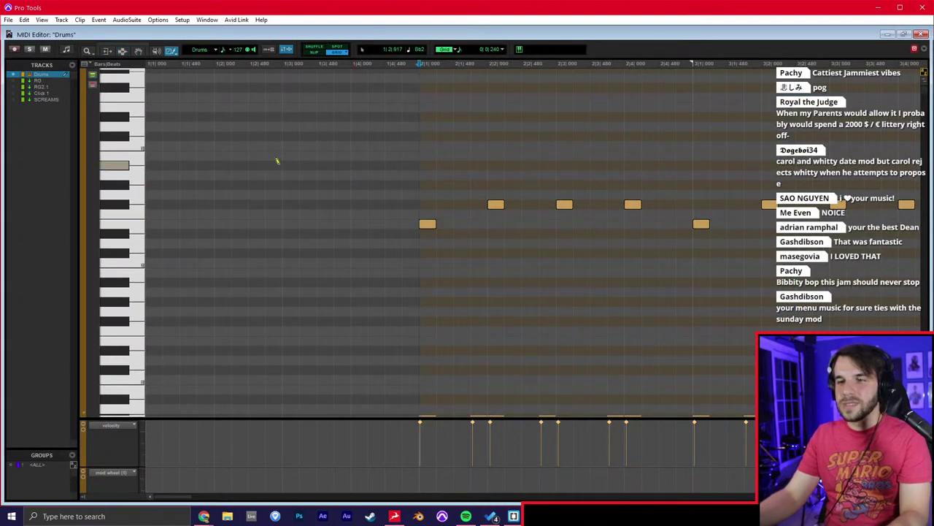
{"action": "left_click", "coordinate": [290, 282]}
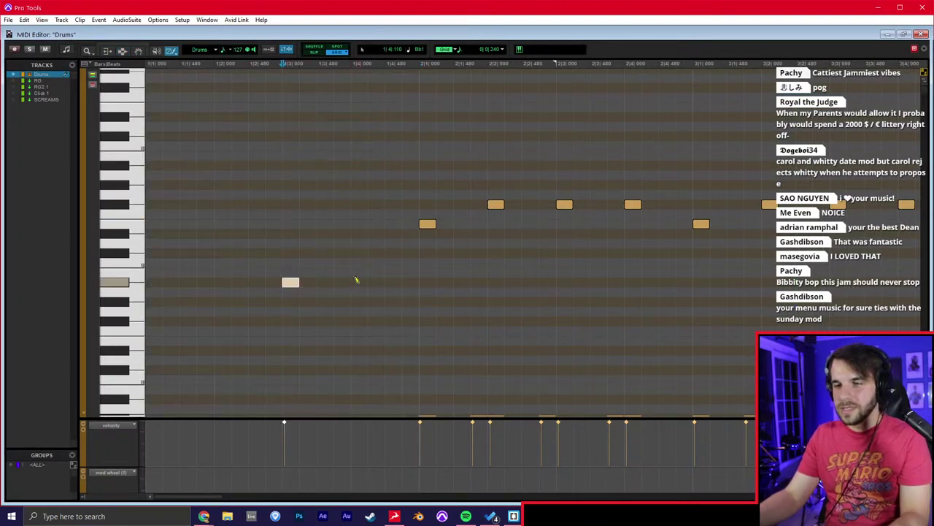
{"action": "left_click", "coordinate": [358, 282]}
{"action": "scroll", "coordinate": [346, 335], "scroll_direction": "down", "scroll_amount": 4}
{"action": "key", "text": "ctrl+z"}
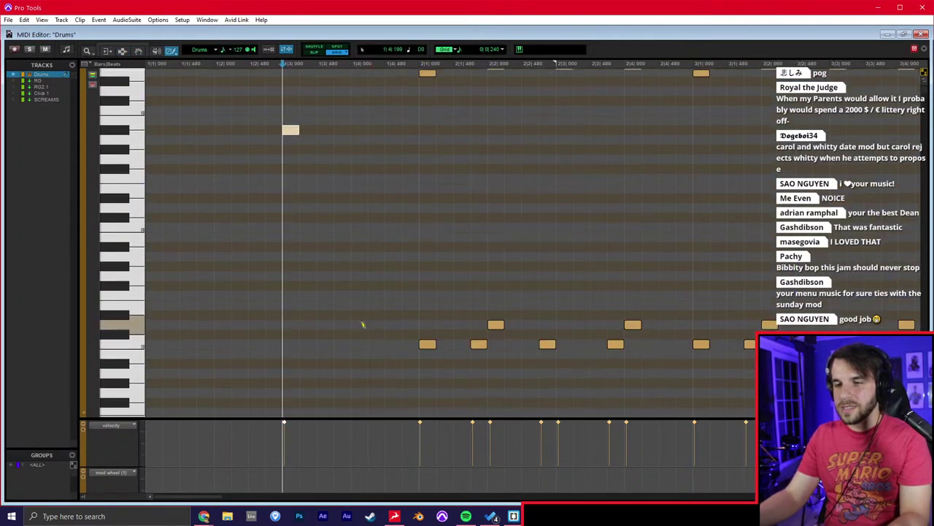
{"action": "left_click", "coordinate": [358, 315]}
{"action": "left_click", "coordinate": [388, 335]}
{"action": "key", "text": "ctrl+z"}
{"action": "key", "text": "ctrl+z"}
{"action": "left_click", "coordinate": [389, 342]}
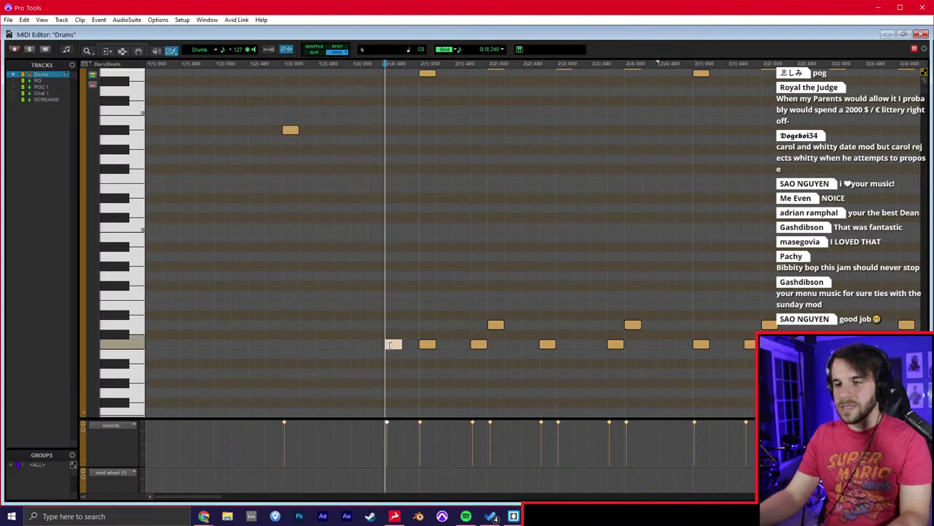
{"action": "left_click", "coordinate": [357, 314]}
Return to the session timeline and play from the start to audition the drum lead-in.
{"action": "key", "text": "F7"}
{"action": "key", "text": "ctrl+="}
{"action": "left_click", "coordinate": [238, 258]}
{"action": "key", "text": "Return"}
{"action": "key", "text": "space"}
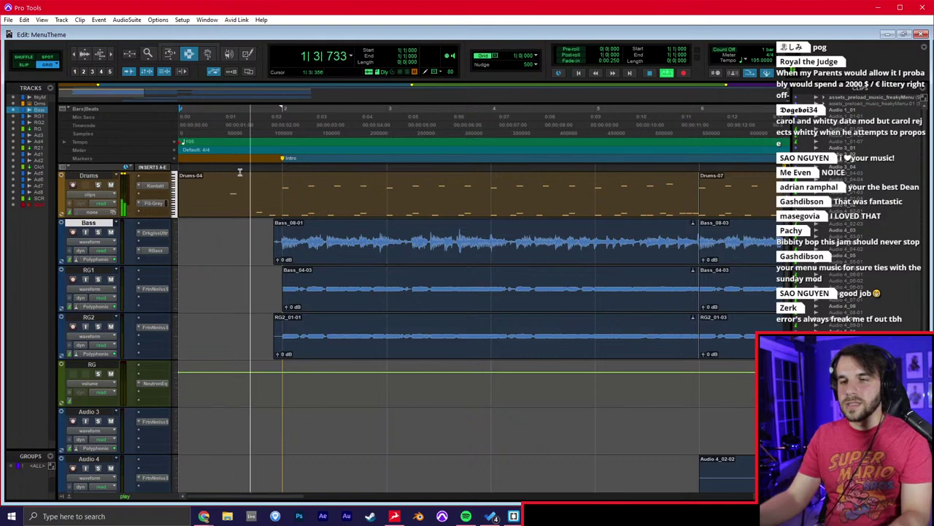
Activate the FG-X insert on the Master 1 track.
{"action": "key", "text": "ctrl+="}
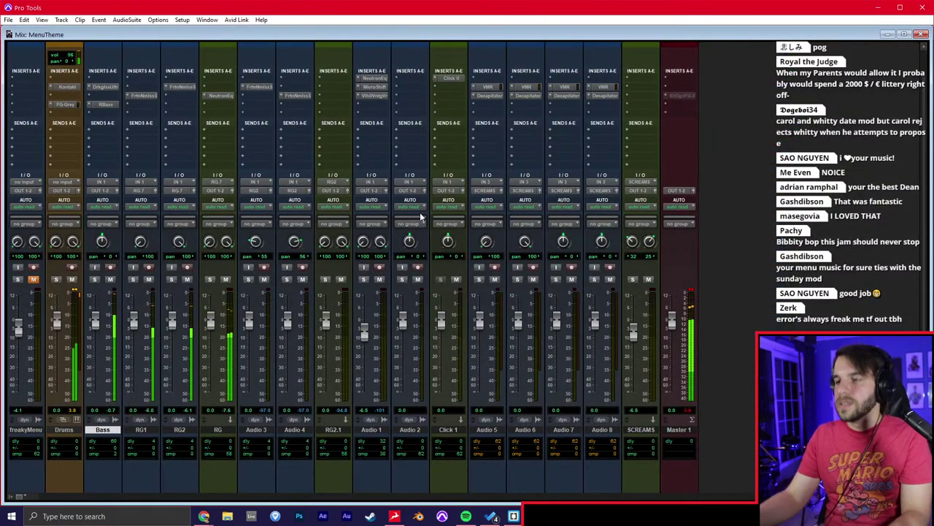
{"action": "right_click", "coordinate": [689, 95]}
{"action": "left_click", "coordinate": [692, 107]}
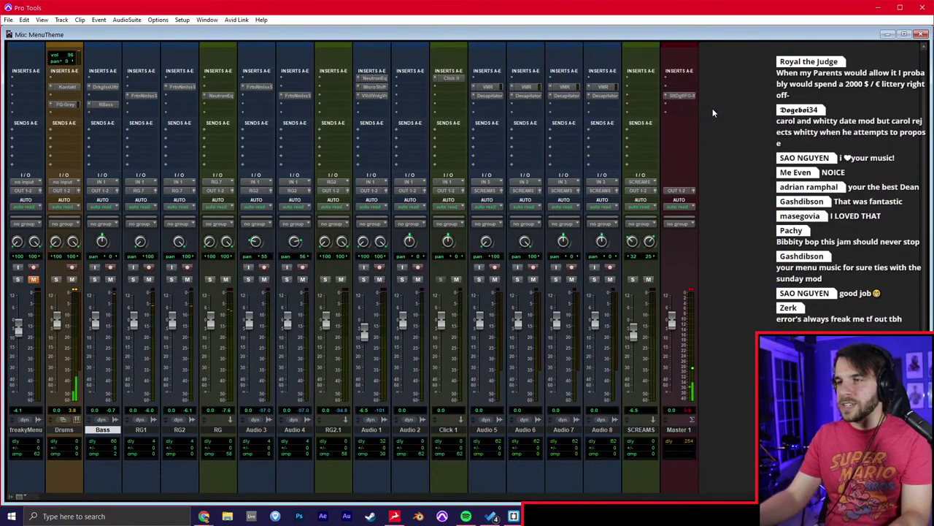
{"action": "key", "text": "ctrl+="}
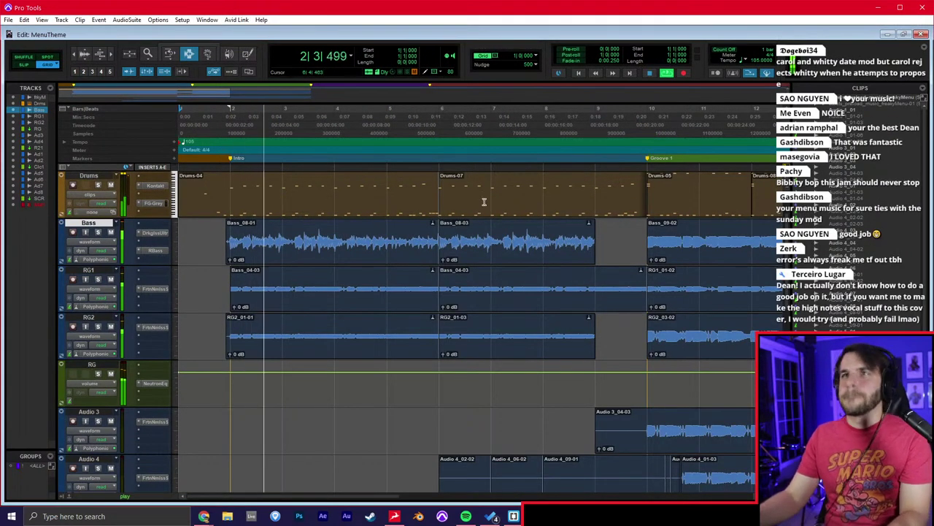
Play from bar 6 and lower the SCREAMS track to -11.8 dB, Audio 7 to -3.5 dB and Audio 8 to -3.6 dB.
{"action": "key", "text": "ctrl+bracketleft"}
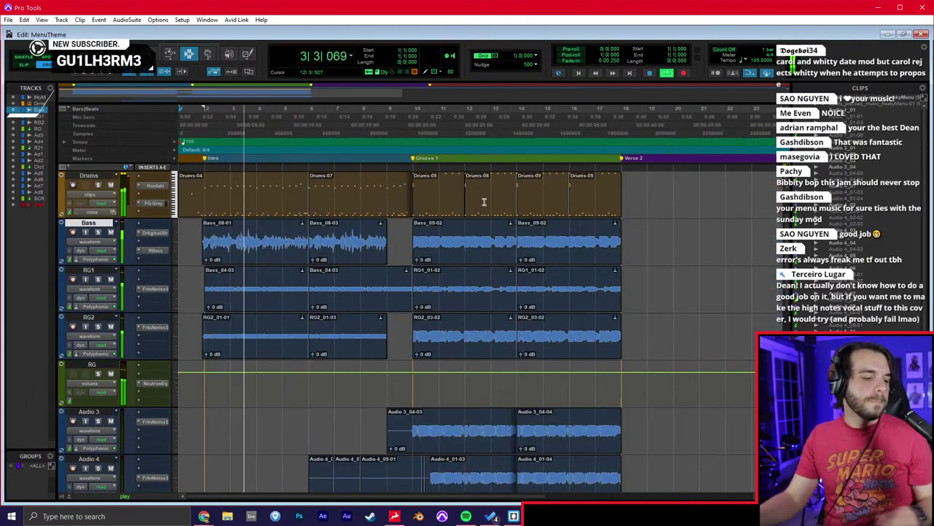
{"action": "left_click", "coordinate": [360, 215]}
{"action": "key", "text": "ctrl+bracketright"}
{"action": "key", "text": "ctrl+equal"}
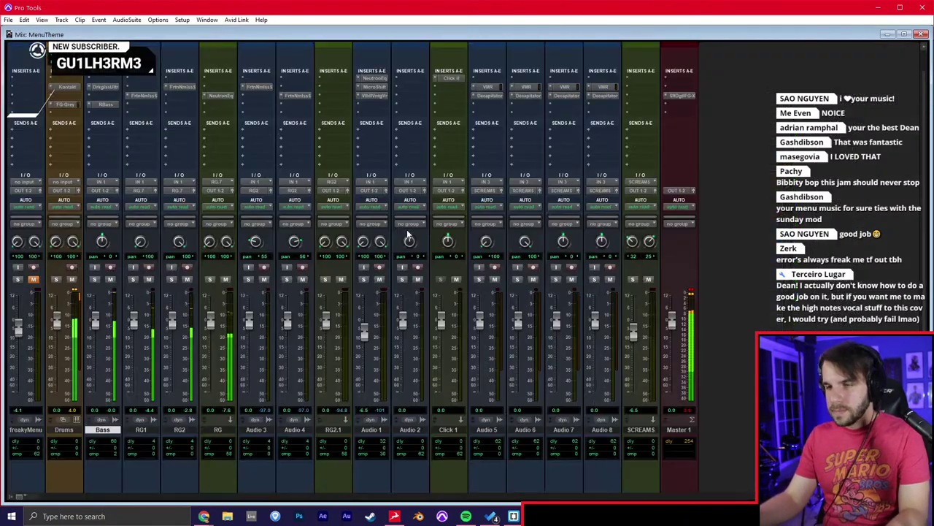
{"action": "left_click_drag", "start_coordinate": [636, 332], "coordinate": [634, 336]}
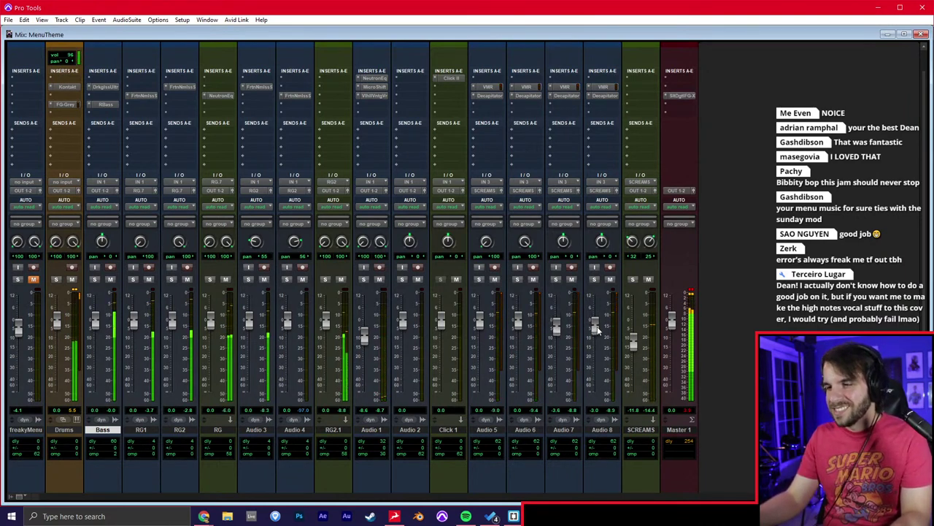
Replace the Drums-05 clip at the start of Groove 1 with a copy of the Drums-08 clip.
{"action": "key", "text": "ctrl+equal"}
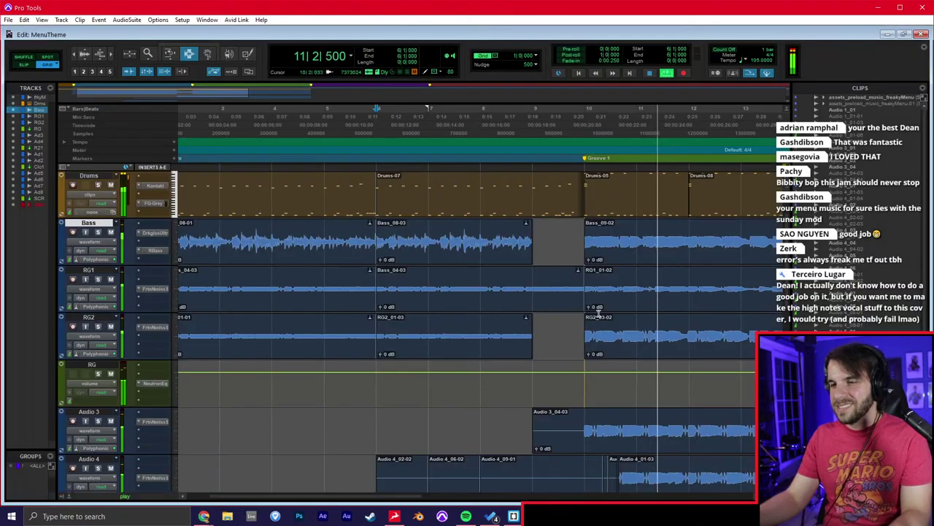
{"action": "left_click", "coordinate": [539, 199]}
{"action": "key", "text": "ctrl+c"}
{"action": "double_click", "coordinate": [414, 204]}
{"action": "key", "text": "ctrl+v"}
{"action": "double_click", "coordinate": [621, 200]}
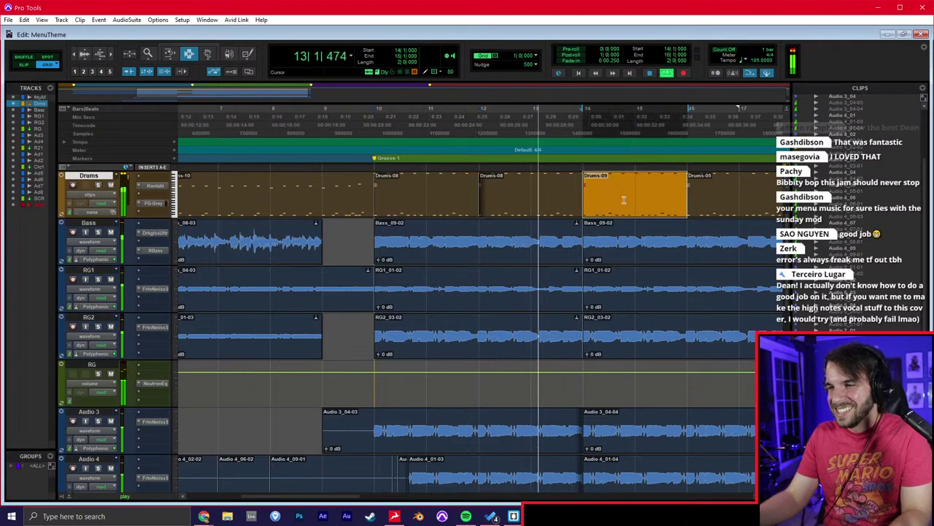
Listen on through Groove 1 and replace the Drums-05 clip at bar 16 with a copy of Drums-08.
{"action": "left_click", "coordinate": [570, 207]}
{"action": "key", "text": "r"}
{"action": "left_click", "coordinate": [558, 235]}
{"action": "left_click", "coordinate": [562, 213]}
{"action": "left_click", "coordinate": [673, 208]}
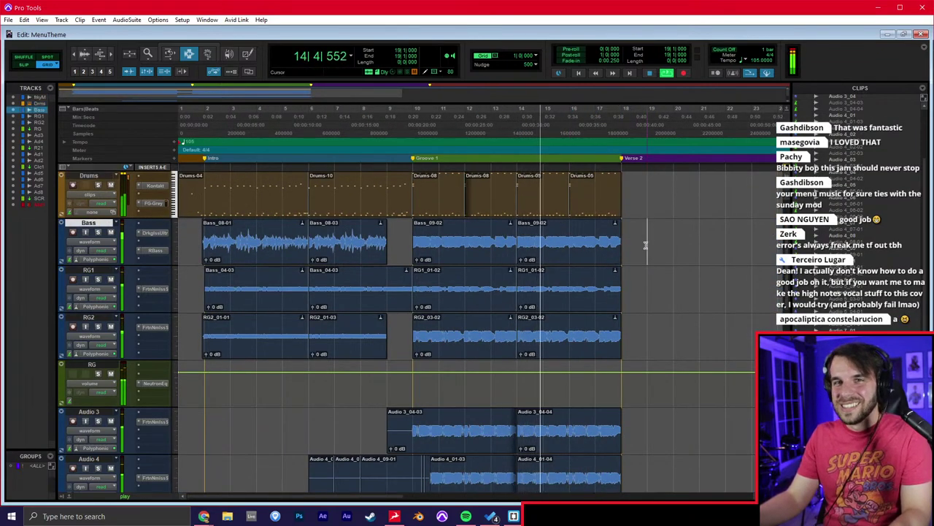
{"action": "left_click", "coordinate": [647, 213]}
{"action": "key", "text": "t"}
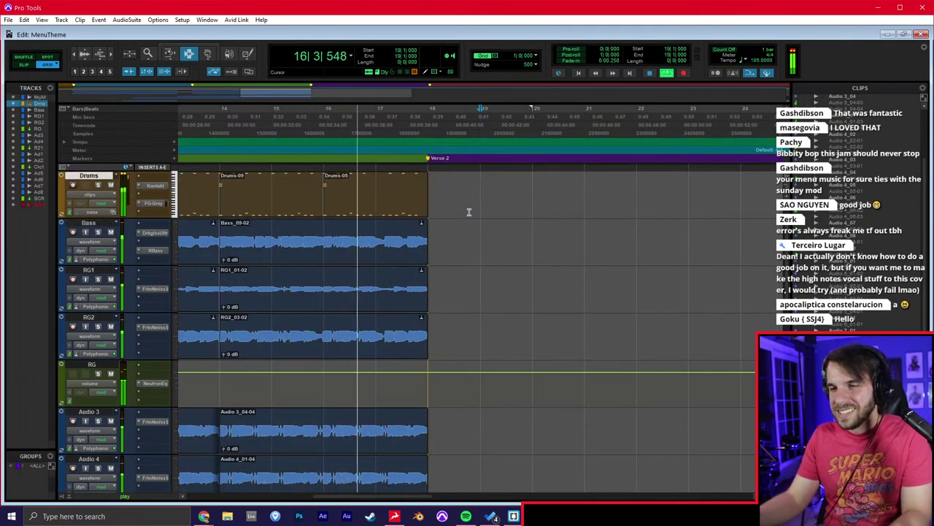
{"action": "double_click", "coordinate": [338, 201]}
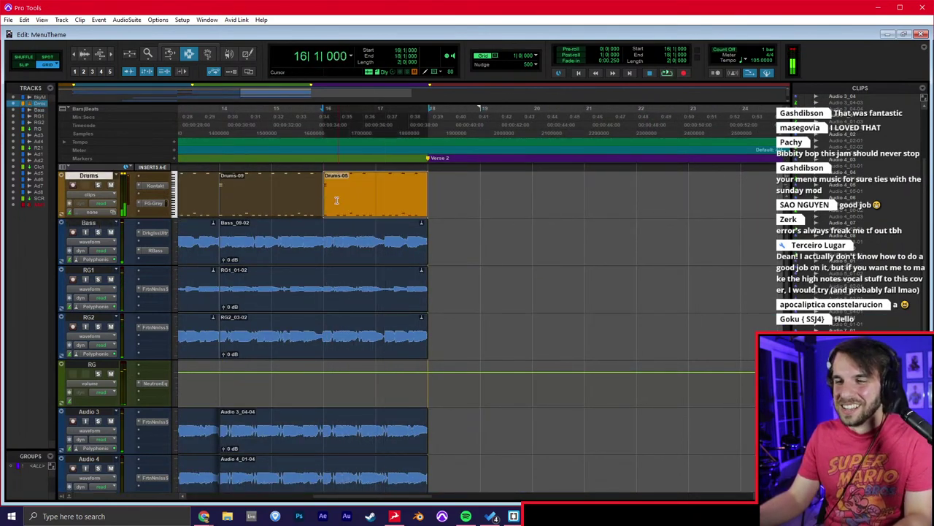
{"action": "left_click", "coordinate": [365, 208]}
{"action": "scroll", "coordinate": [352, 213], "scroll_direction": "left", "scroll_amount": 10}
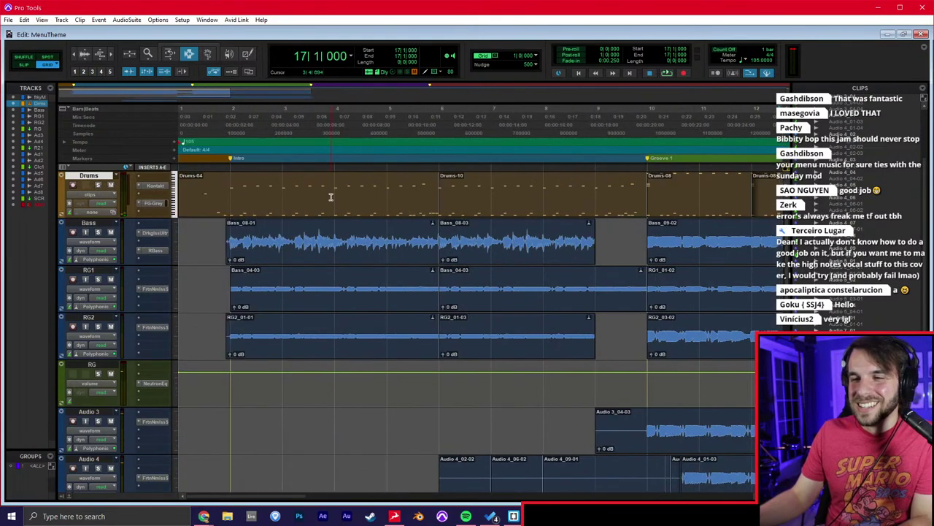
{"action": "left_click", "coordinate": [9, 20]}
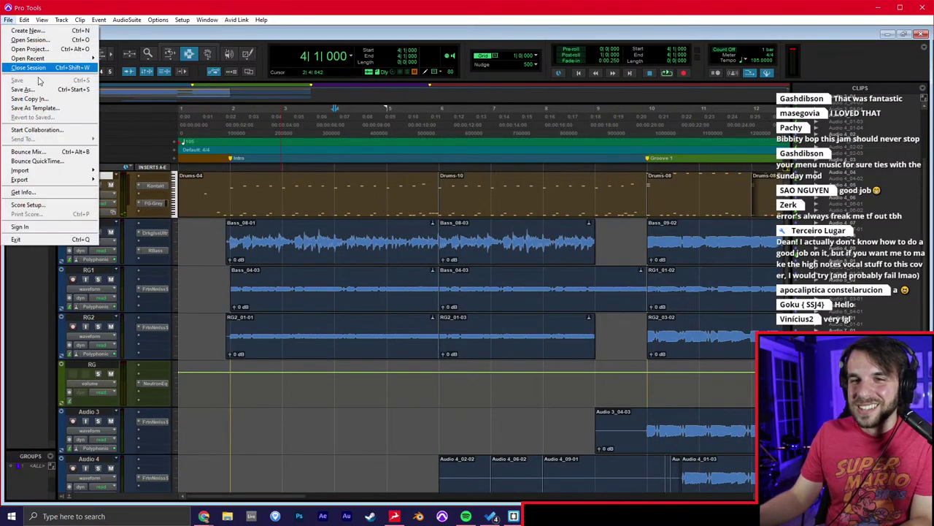
{"action": "mouse_move", "coordinate": [57, 60]}
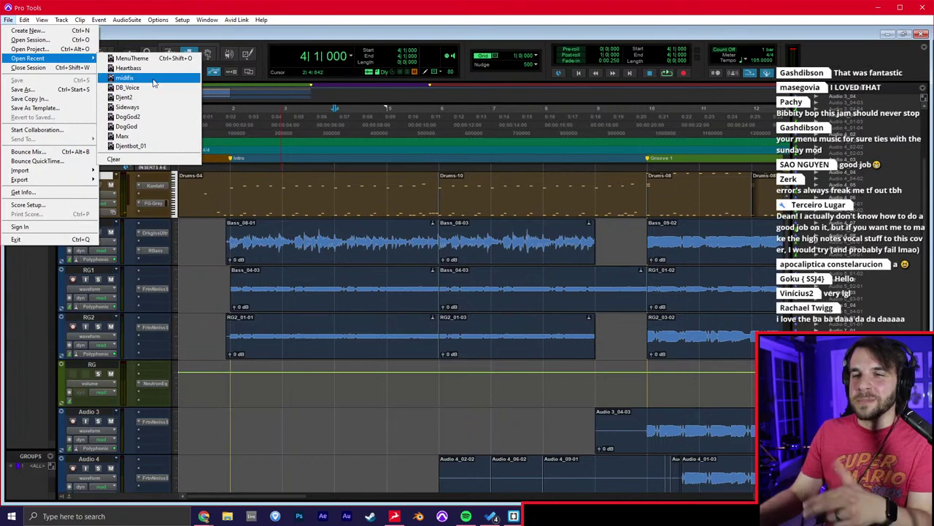
{"action": "left_click", "coordinate": [132, 57]}
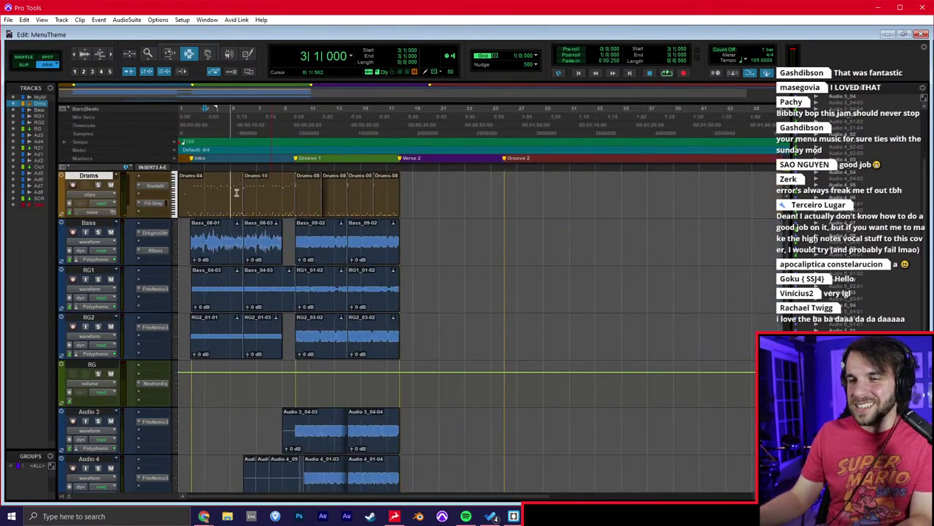
{"action": "left_click", "coordinate": [235, 192]}
{"action": "key", "text": "ctrl+bracketright"}
{"action": "key", "text": "ctrl+bracketright"}
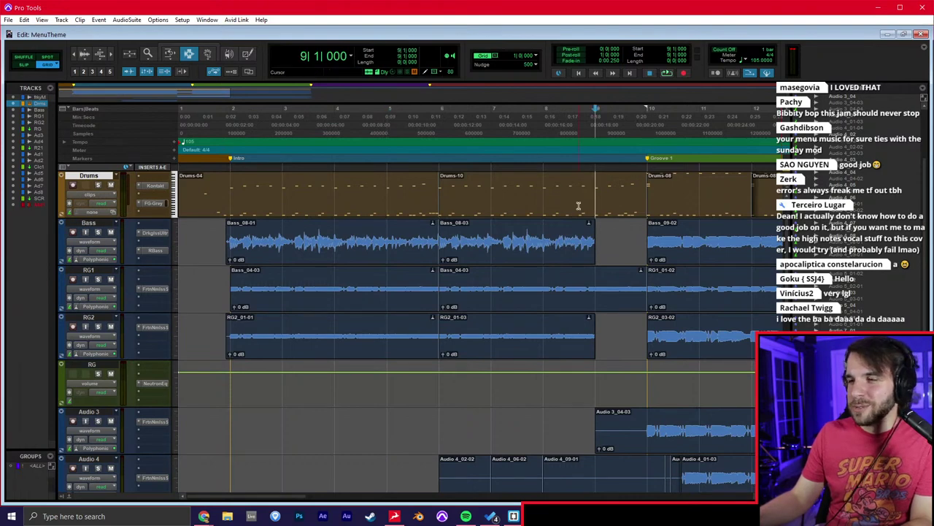
{"action": "left_click", "coordinate": [584, 236]}
{"action": "key", "text": "ctrl+bracketleft"}
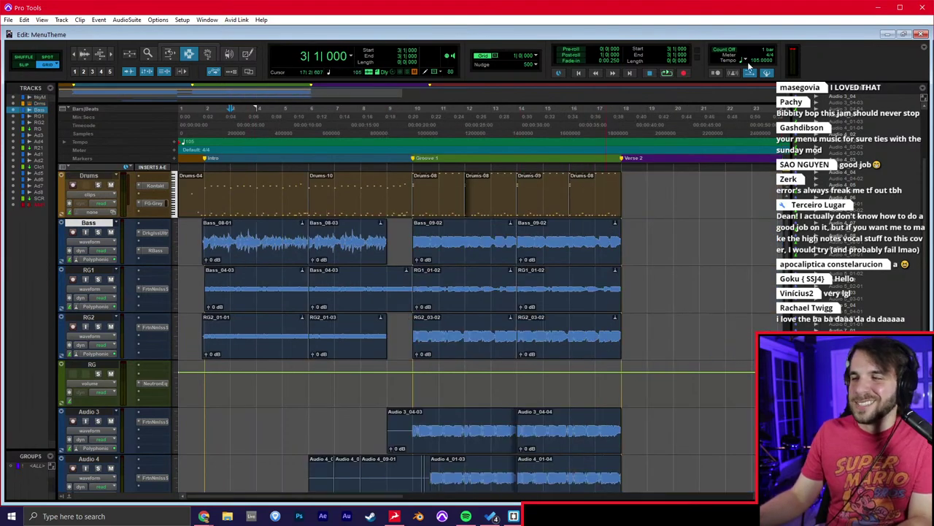
Quit Pro Tools, saving the changes to MenuTheme.
{"action": "left_click", "coordinate": [922, 9]}
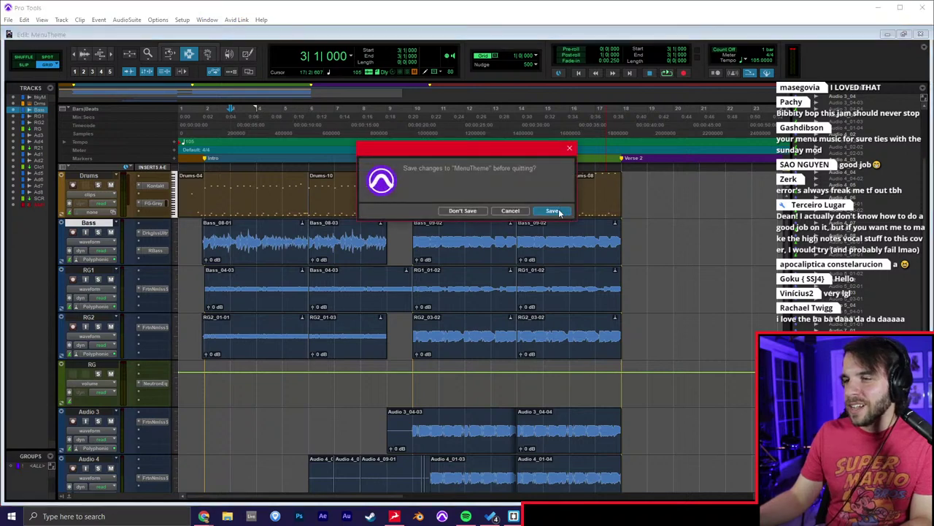
{"action": "left_click", "coordinate": [559, 211]}
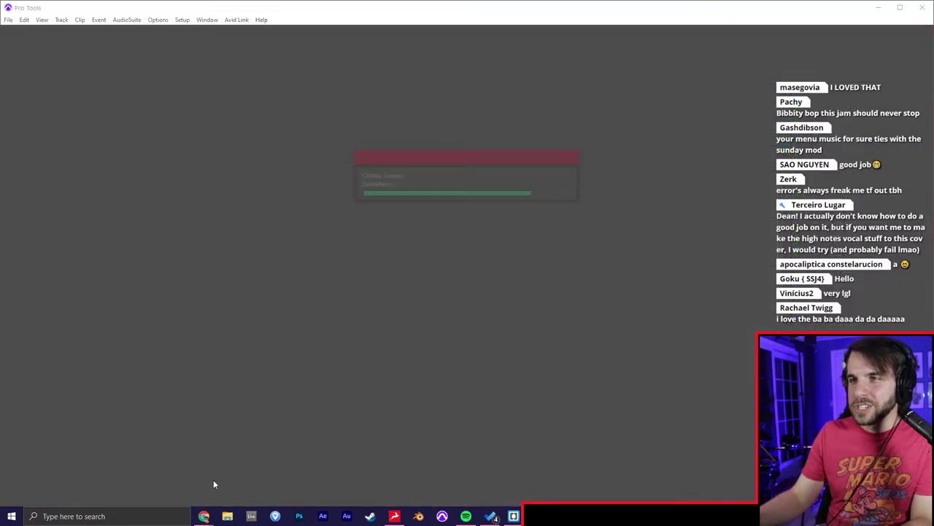
Switch to File Explorer and launch Kade Engine from the the_date_week_9abdc folder in Downloads.
{"action": "left_click", "coordinate": [227, 516]}
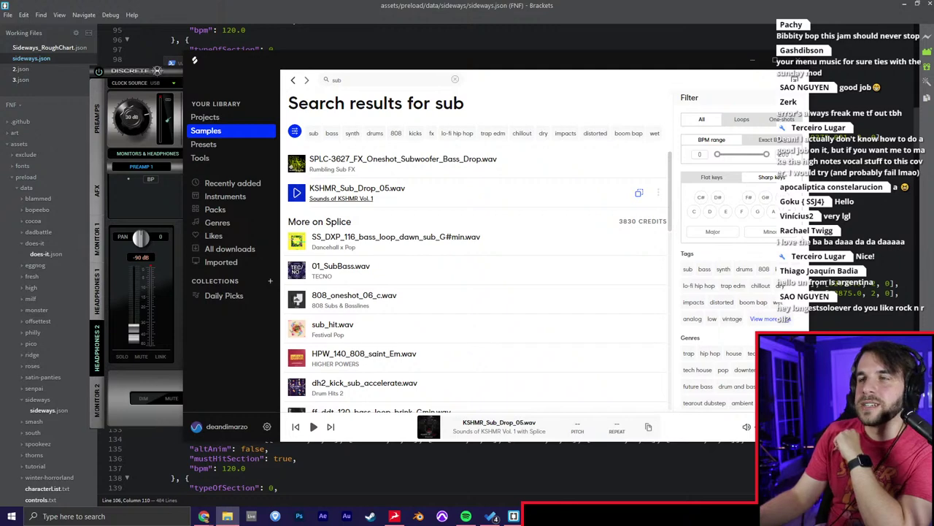
{"action": "left_click_drag", "start_coordinate": [318, 0], "coordinate": [345, 64]}
{"action": "left_click", "coordinate": [304, 136]}
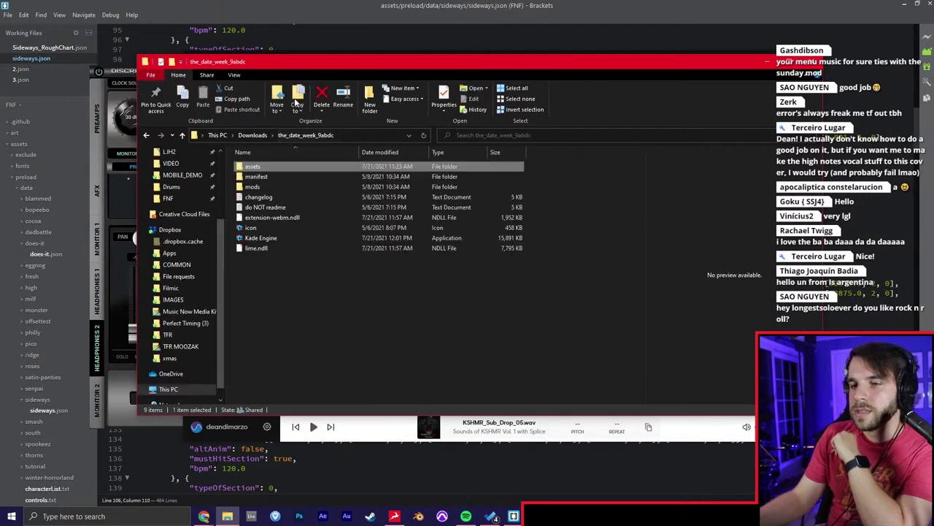
{"action": "left_click", "coordinate": [255, 241]}
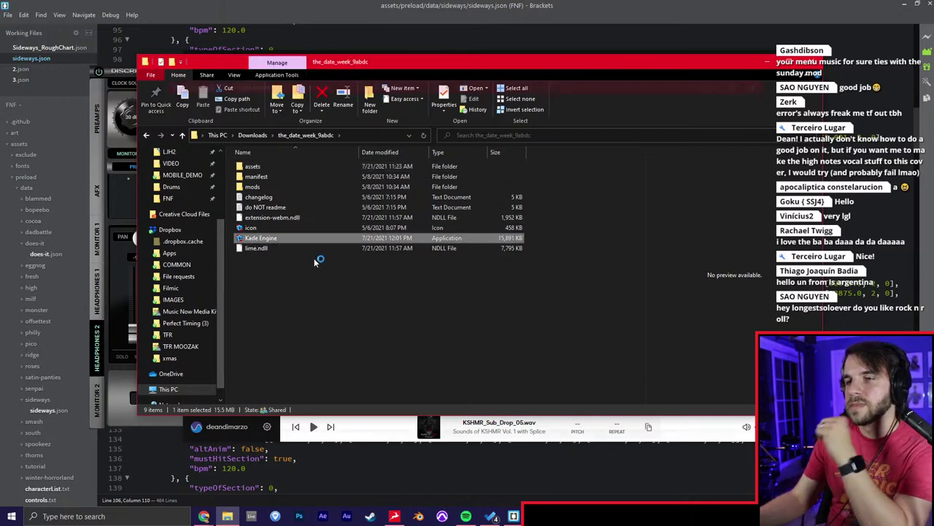
Reposition the newly opened Kade Engine game window, and close Adobe Animate and Brackets to clear the desktop behind it.
{"action": "key", "text": "Return"}
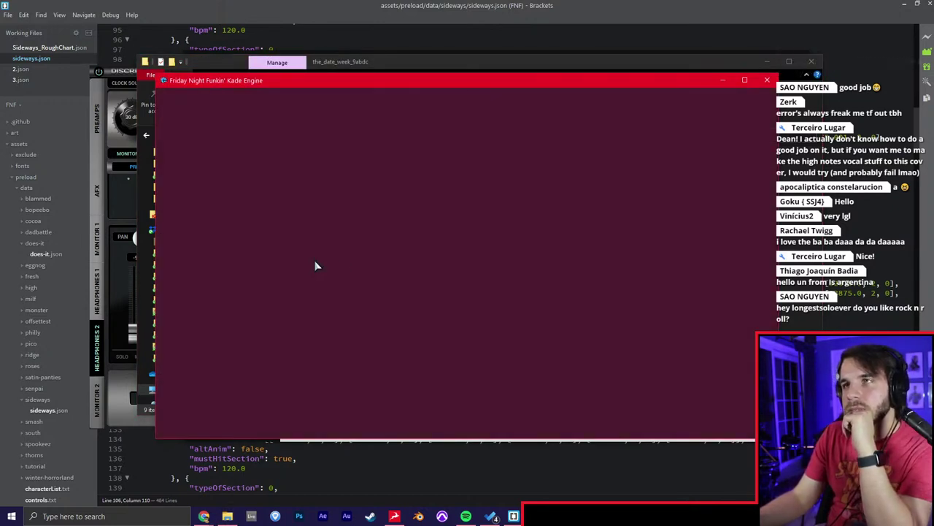
{"action": "left_click_drag", "start_coordinate": [347, 82], "coordinate": [325, 70]}
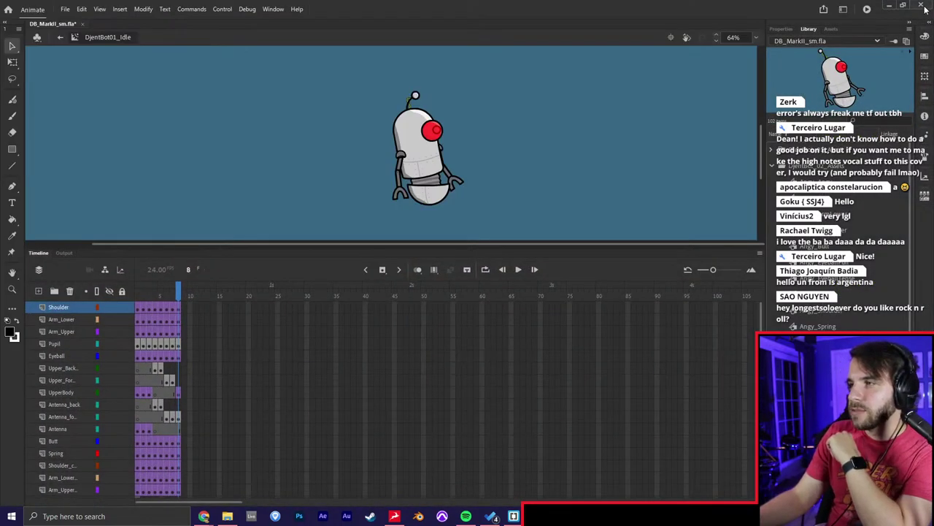
{"action": "left_click", "coordinate": [922, 6]}
{"action": "left_click", "coordinate": [460, 271]}
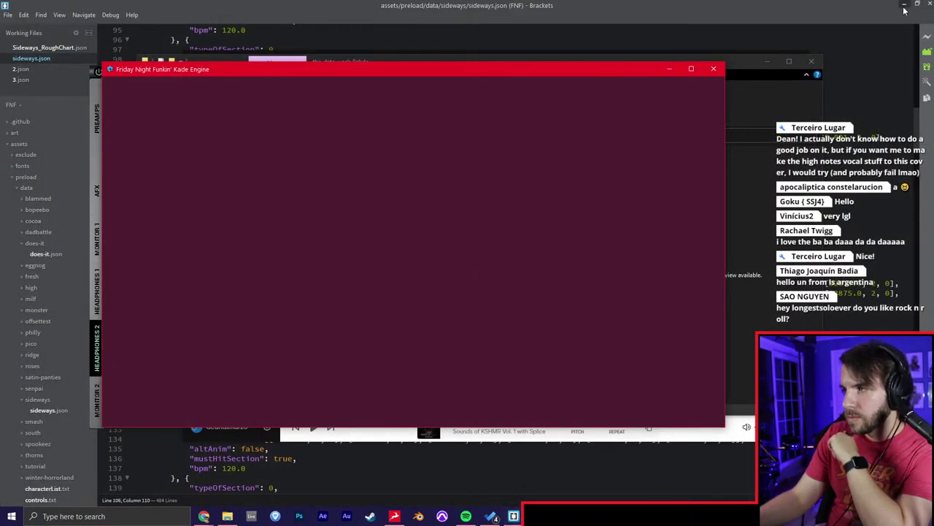
{"action": "left_click", "coordinate": [930, 4]}
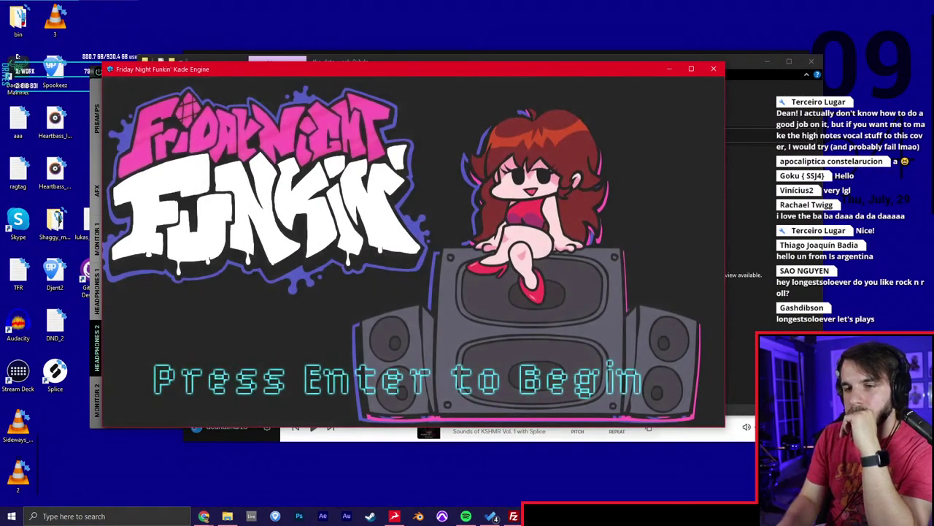
Enter Story Mode from the game's title screen and set the DATE! ft. Carol week's difficulty to Hard.
{"action": "key", "text": "Return"}
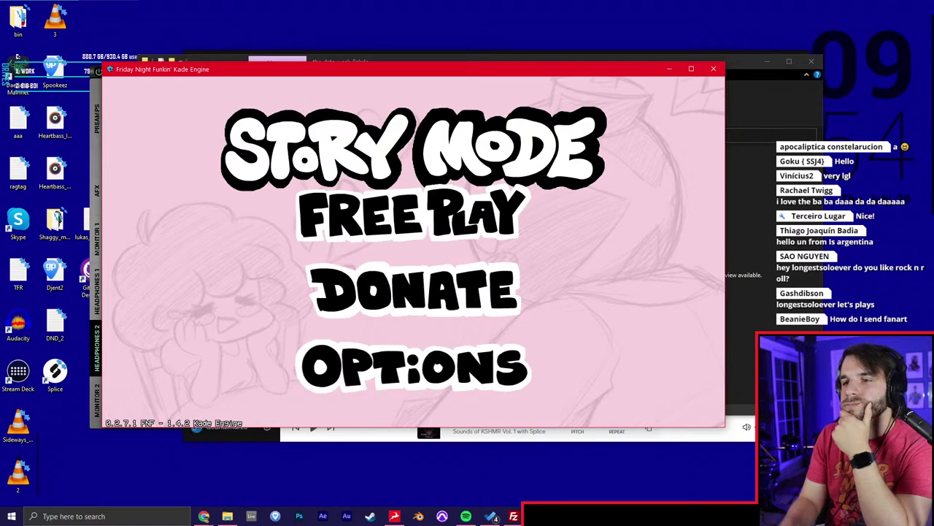
{"action": "key", "text": "Return"}
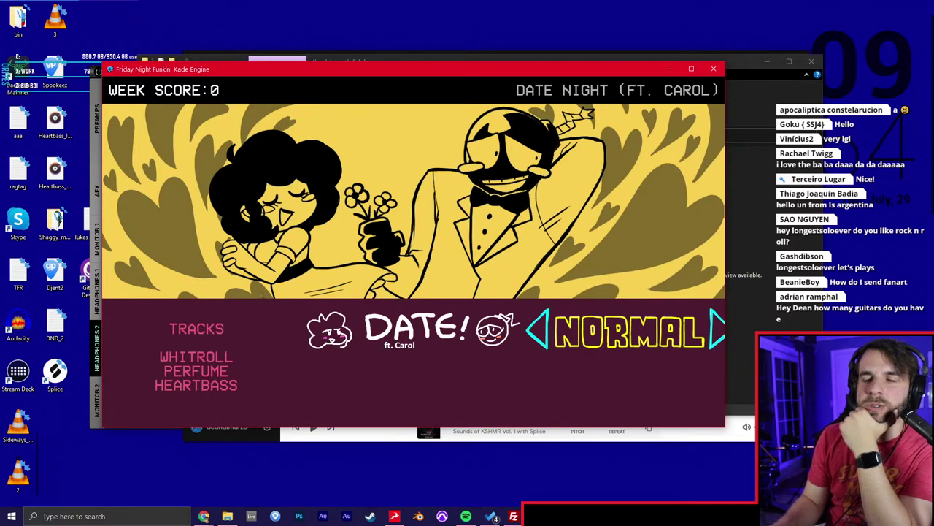
{"action": "key", "text": "Left"}
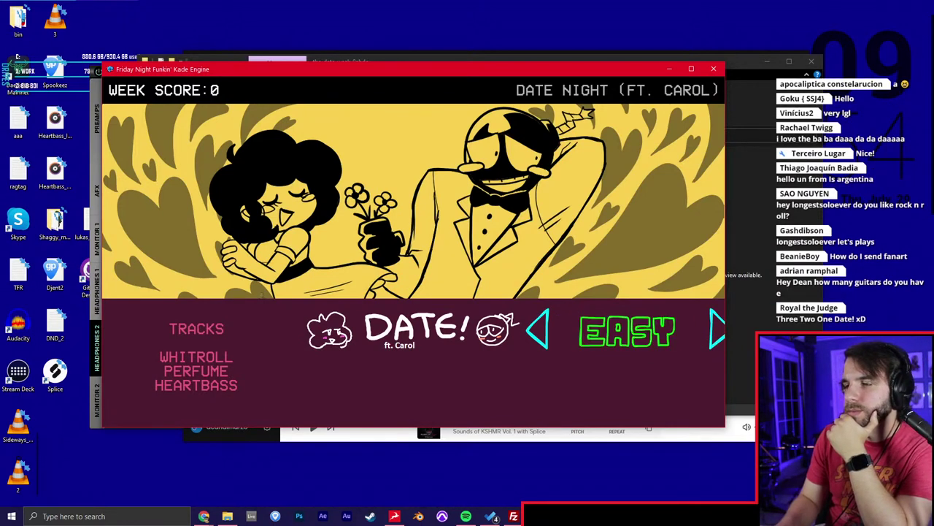
{"action": "key", "text": "Left"}
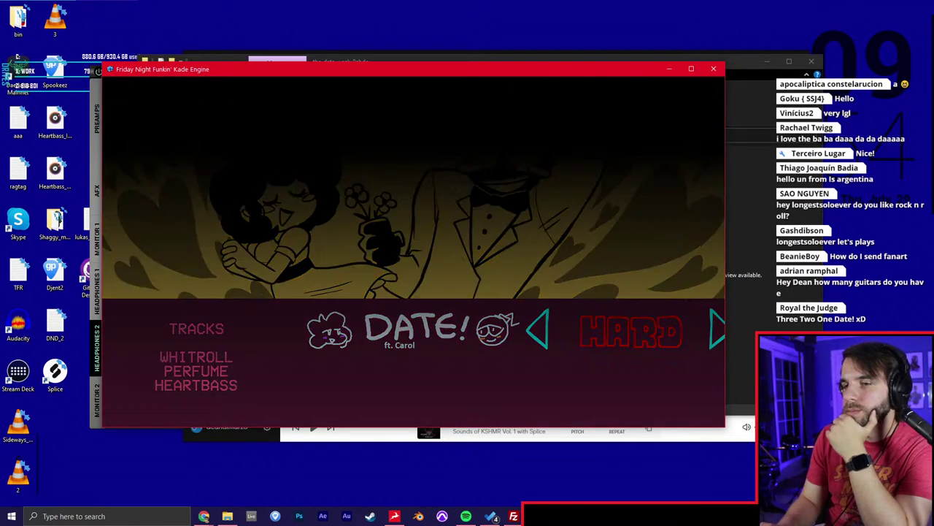